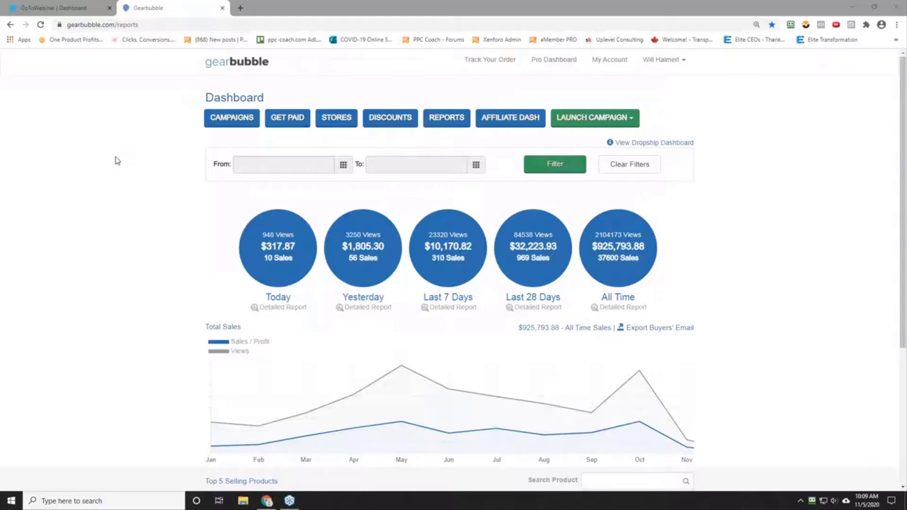
Step: Launch a new campaign, choose Ornament as the product and continue to the design stage
left_click(593, 121)
left_click(585, 139)
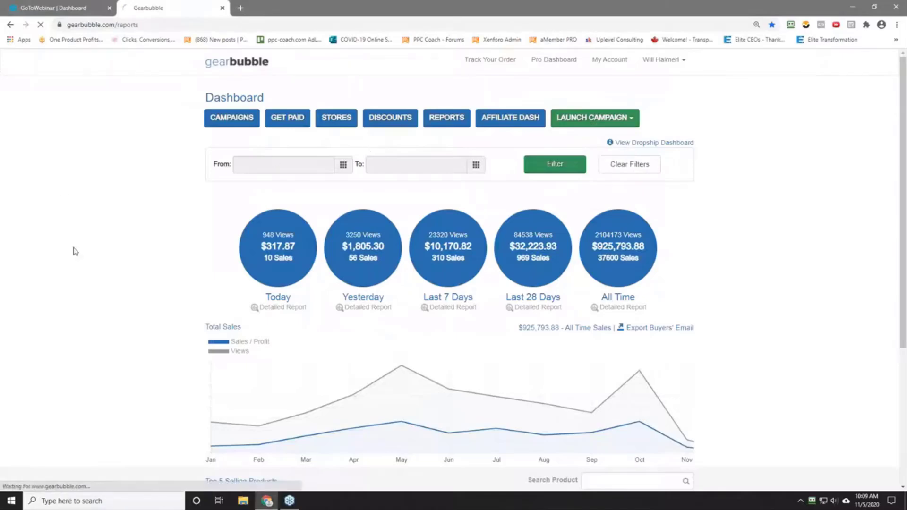
scroll(106, 260, "down", 5)
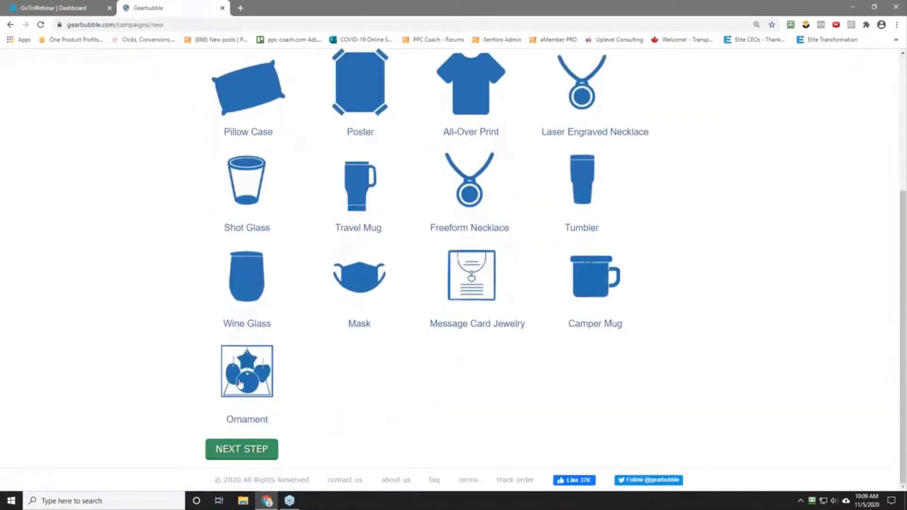
left_click(240, 384)
left_click(228, 453)
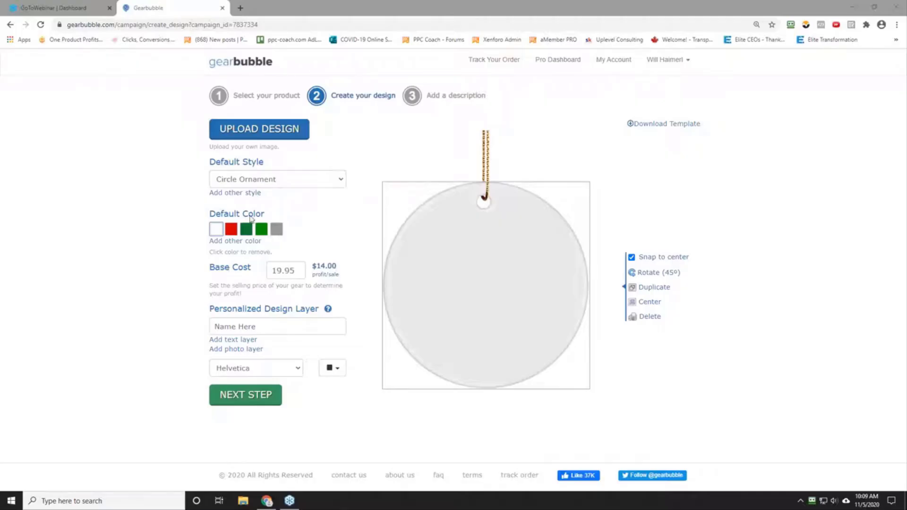
Step: Add a personalized text layer to the circle ornament and enlarge it to span most of the ornament's width
left_click(228, 340)
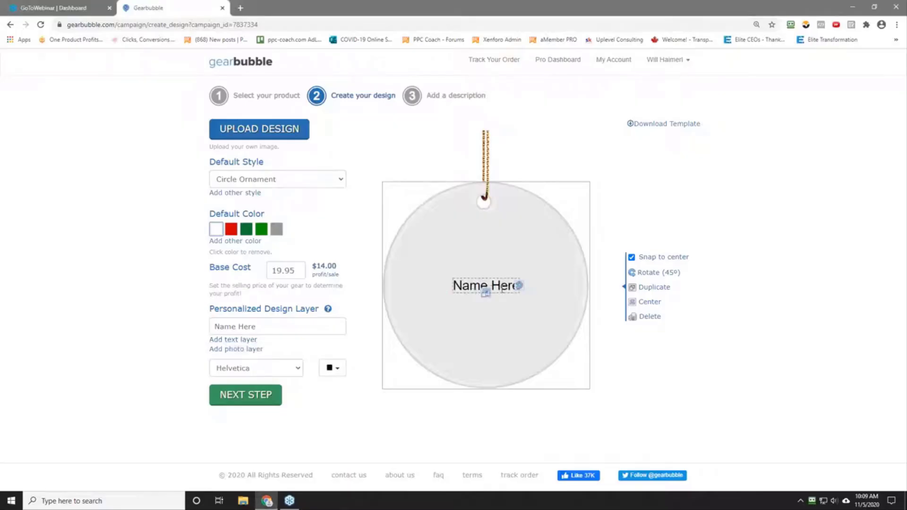
mouse_move(486, 293)
left_mouse_down()
mouse_move(487, 261)
mouse_move(486, 279)
mouse_move(495, 261)
mouse_move(494, 291)
left_mouse_up()
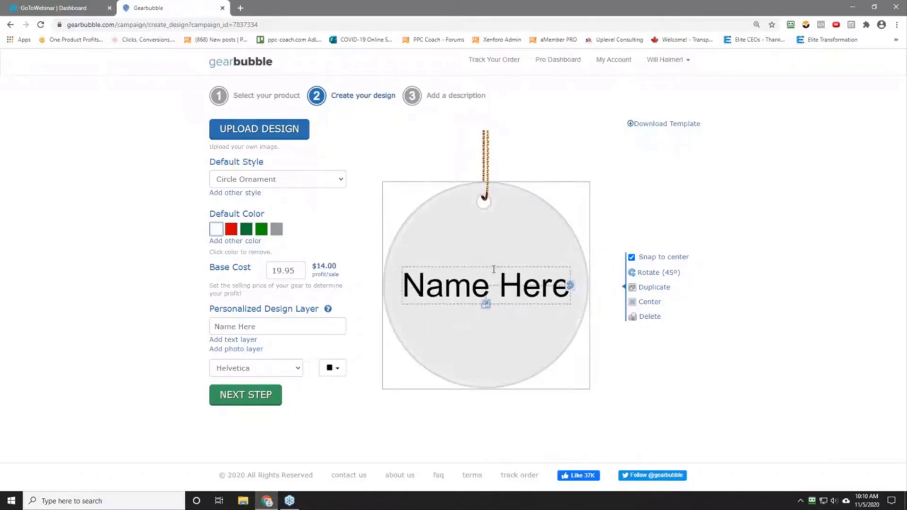
left_click(476, 236)
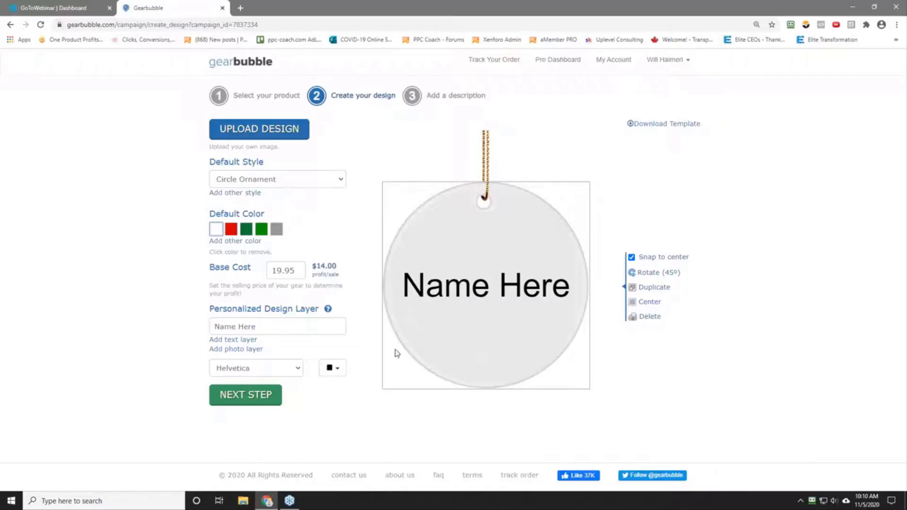
Step: Add a second personalized text layer, enlarge it and place it just above the first one
left_click(233, 339)
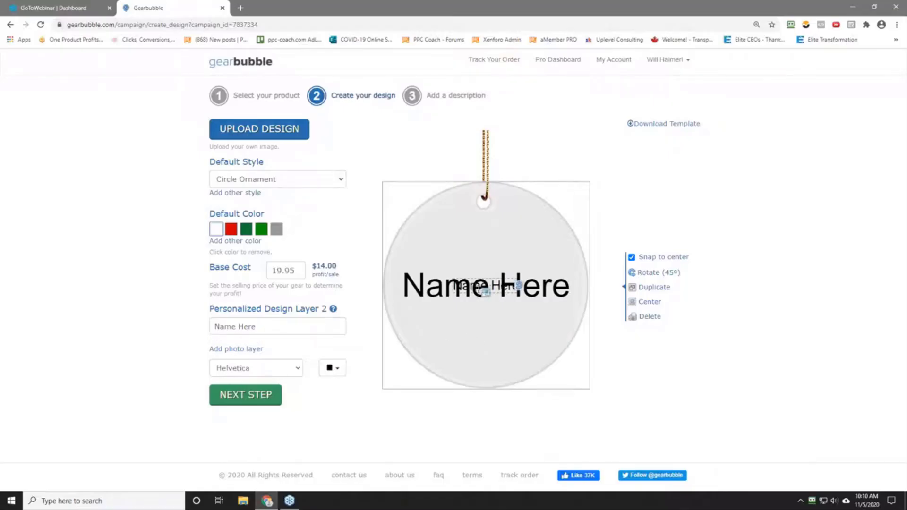
left_click_drag(486, 293, 480, 239)
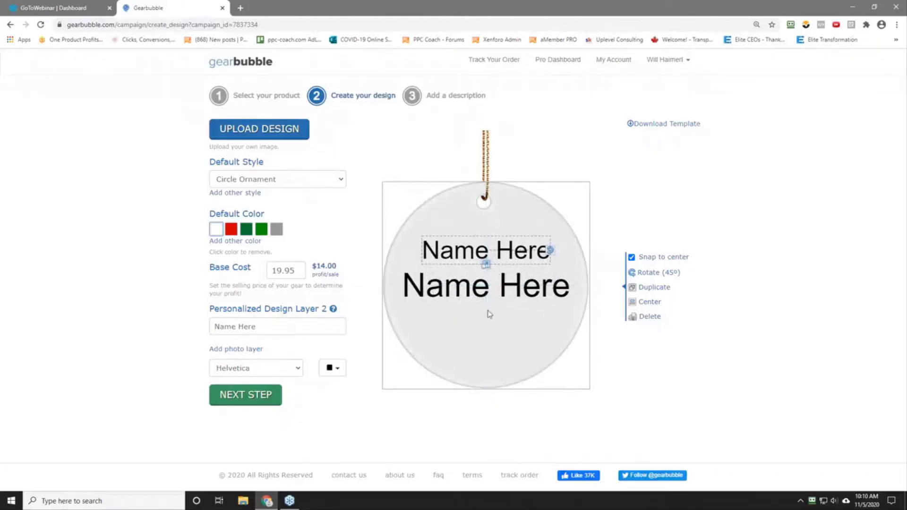
left_click(464, 287)
left_click(458, 254)
left_click(455, 286)
left_click(463, 249)
Step: Set the circle ornament's base cost to 29.95
left_click_drag(282, 271, 146, 268)
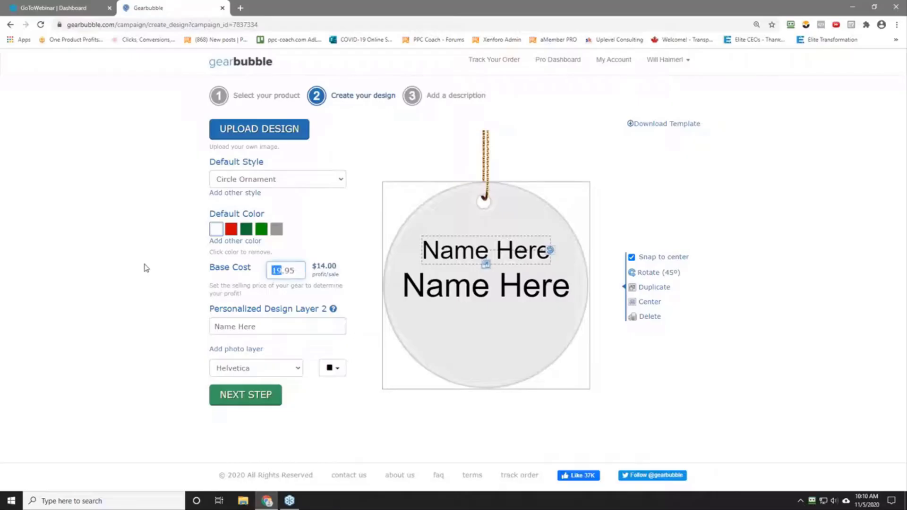
type("29")
left_click(147, 268)
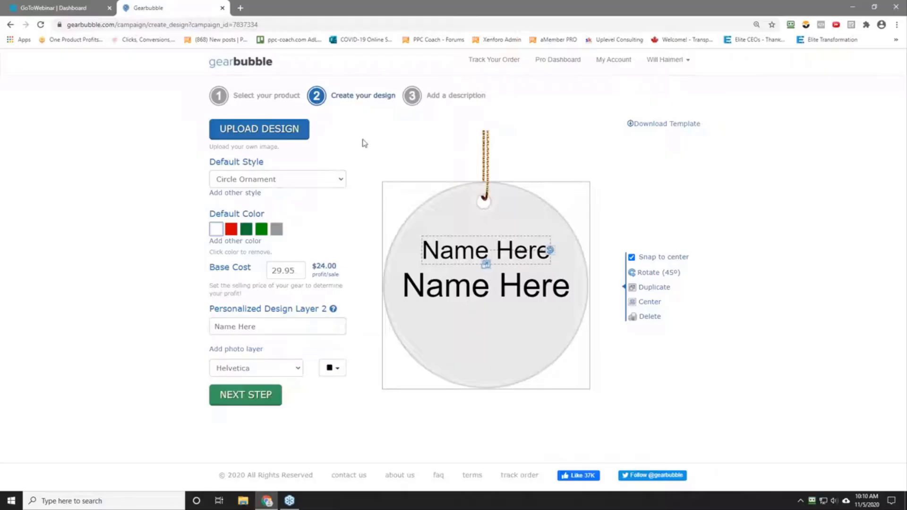
Step: Preview the design on Heart Ornament and Oval Ornament, and set the default style to Star Ornament
left_click(325, 182)
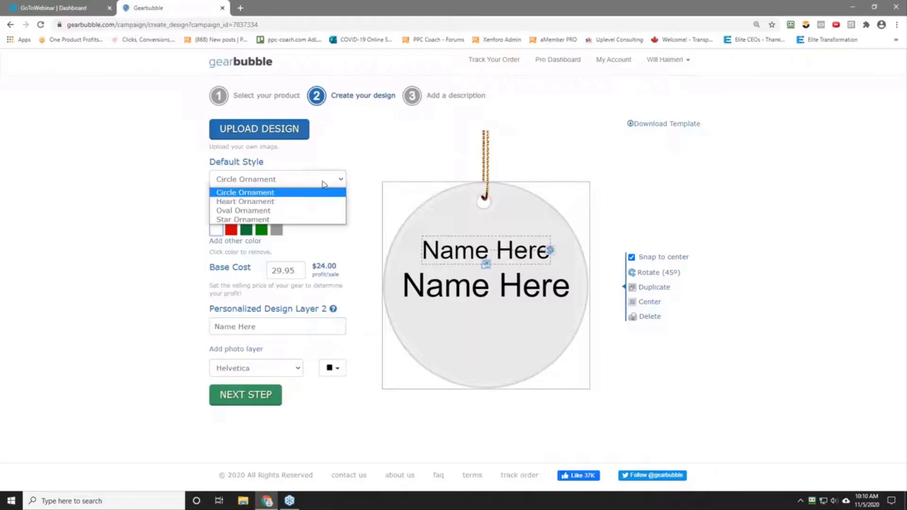
left_click(291, 202)
left_click(296, 180)
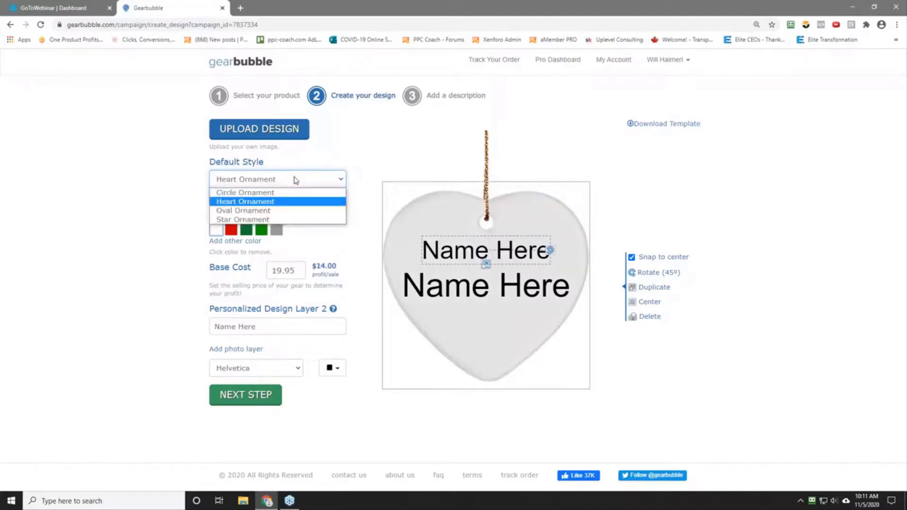
left_click(290, 209)
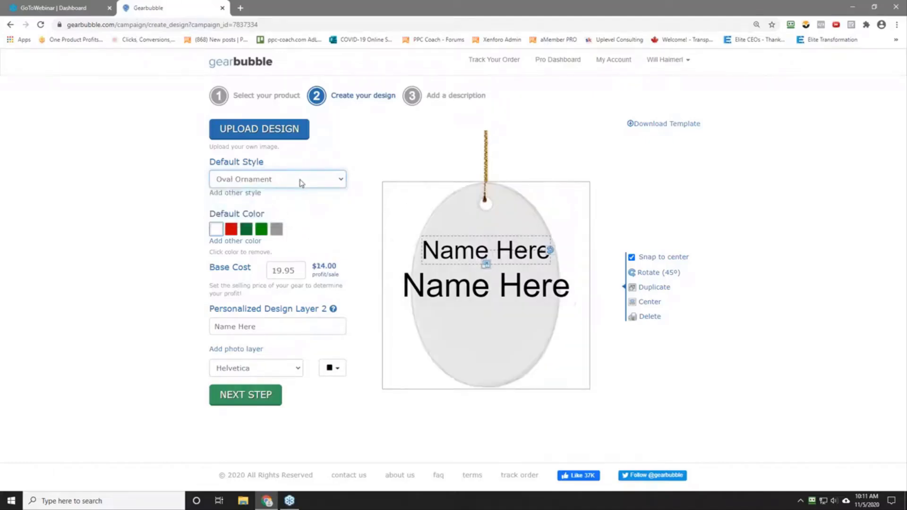
left_click(302, 181)
left_click(291, 221)
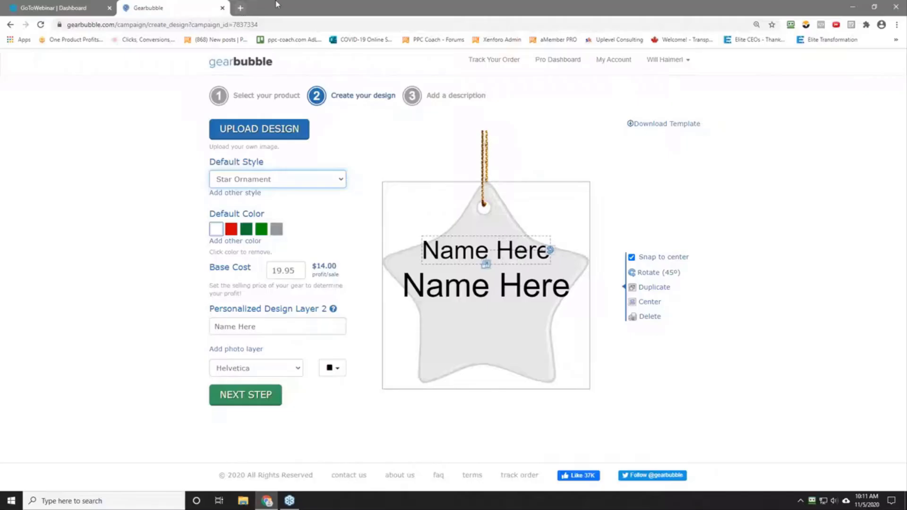
Step: Open etsy.com in a new browser tab
left_click(240, 8)
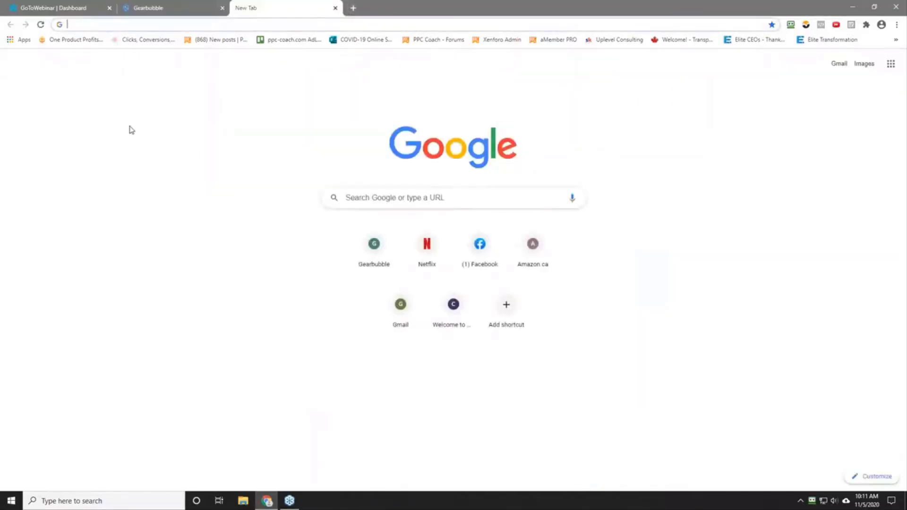
type("ett")
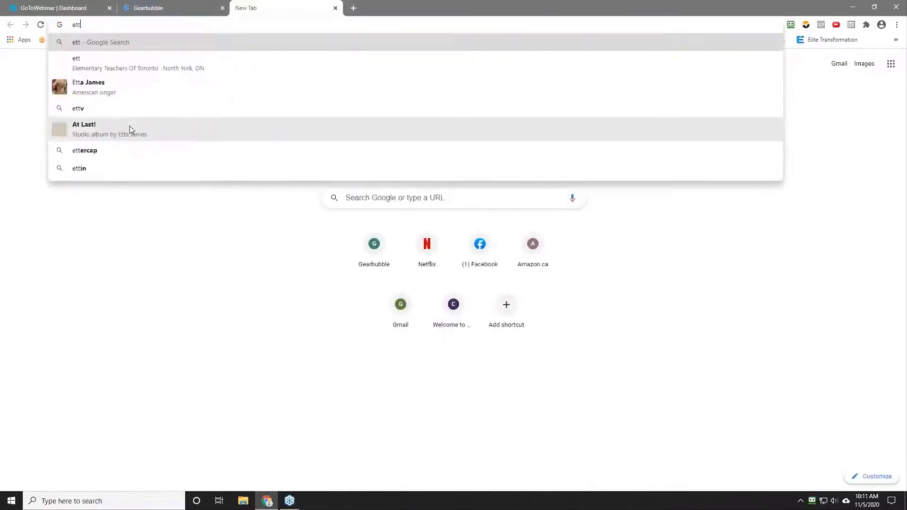
key("BackSpace")
type("sy.com")
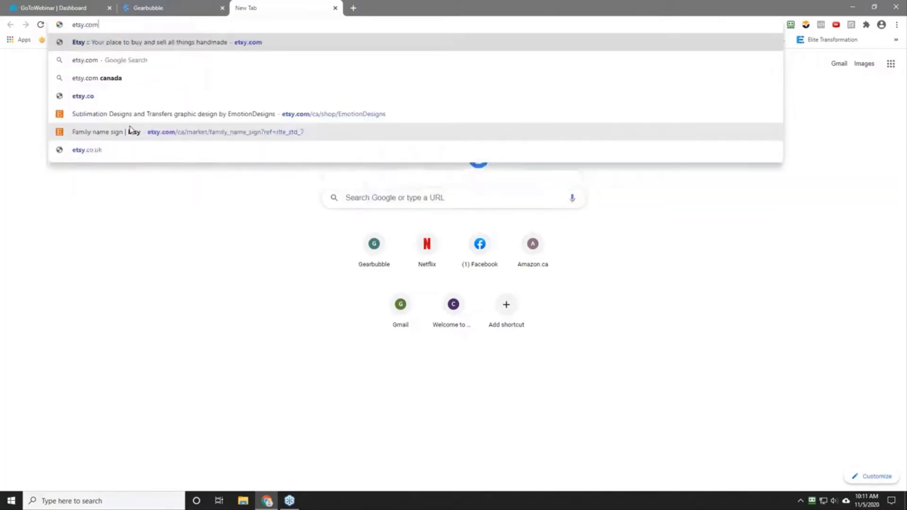
key("Return")
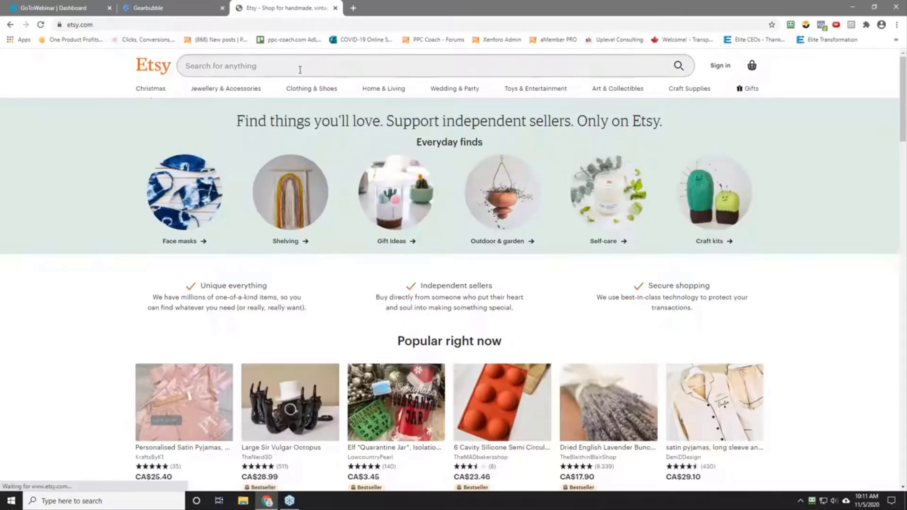
Step: Search Etsy for "ornaments"
left_click(299, 67)
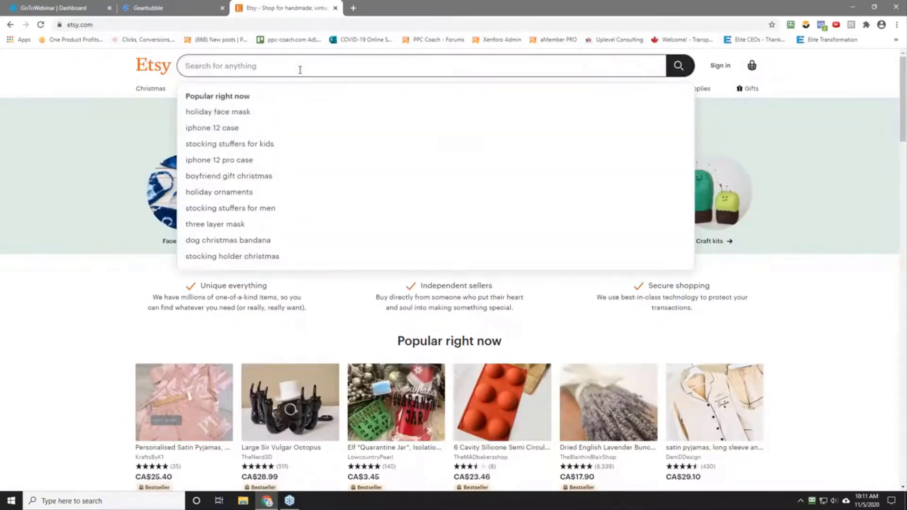
type("ornamel")
key("BackSpace")
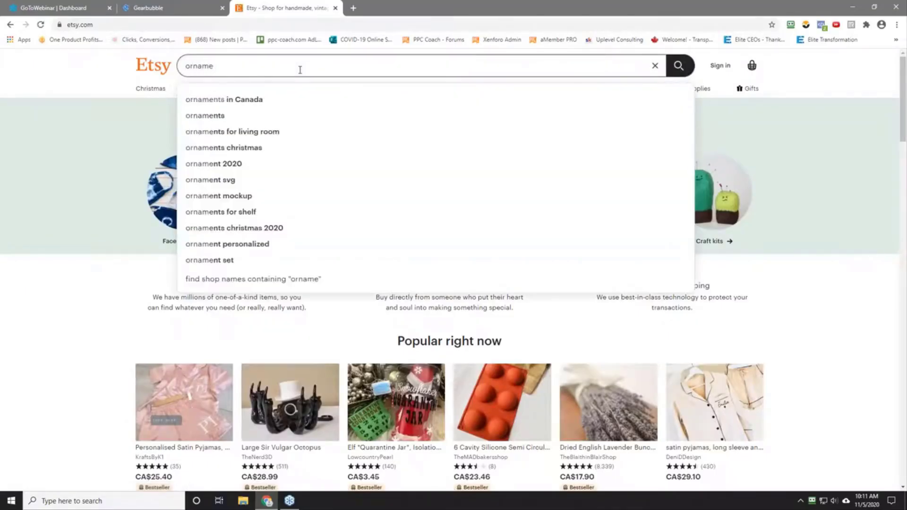
type("nts")
key("Return")
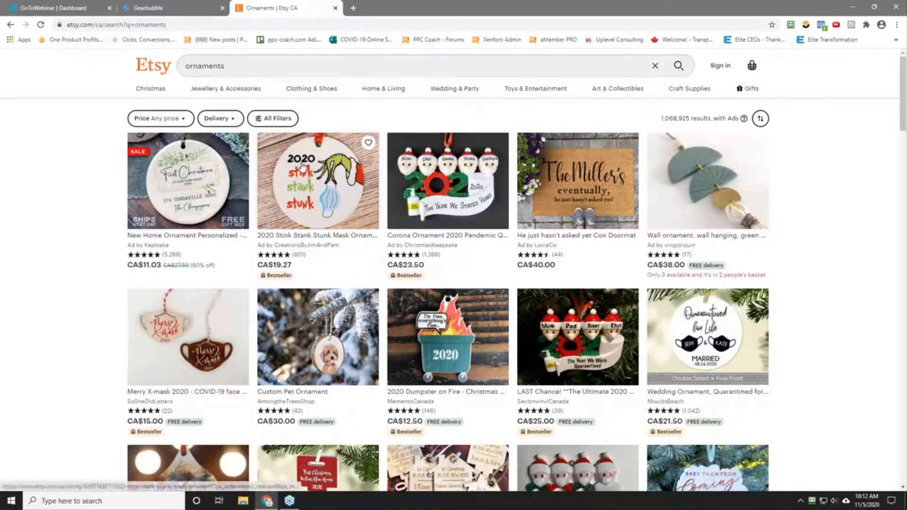
Step: Open the 2020 Stink Stank Stunk mask ornament listing in a new tab and check its item reviews
right_click(304, 201)
left_click(327, 209)
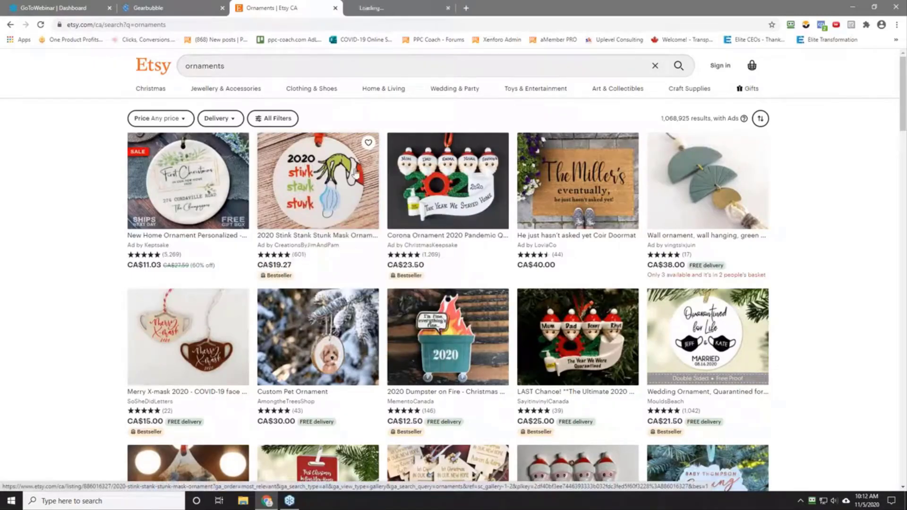
key("ctrl+Tab")
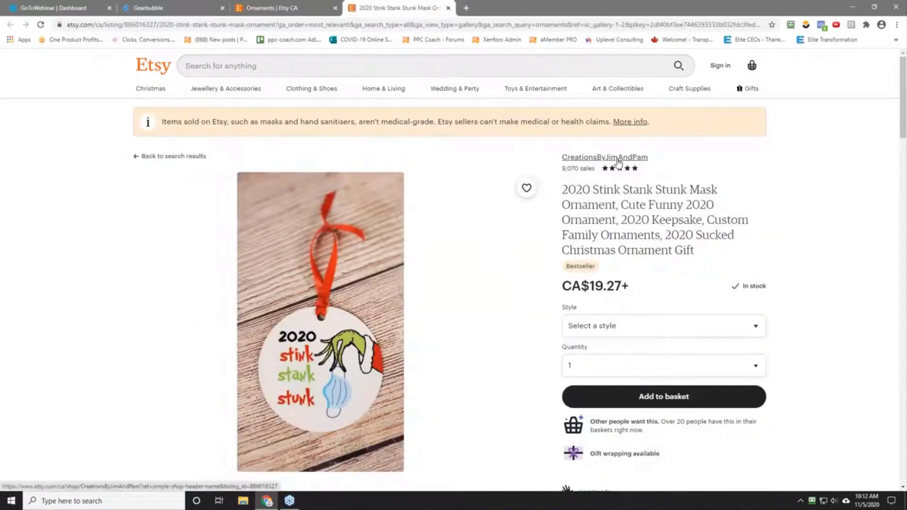
scroll(80, 294, "down", 7)
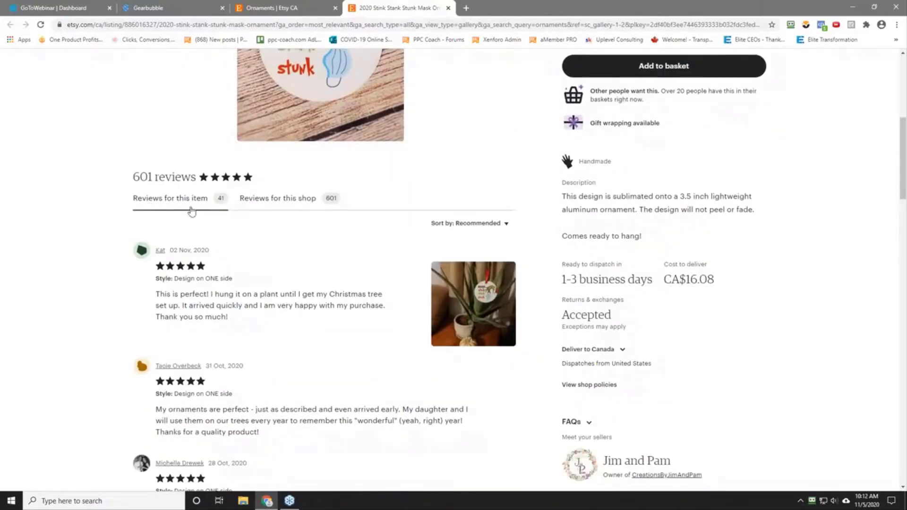
scroll(100, 237, "up", 2)
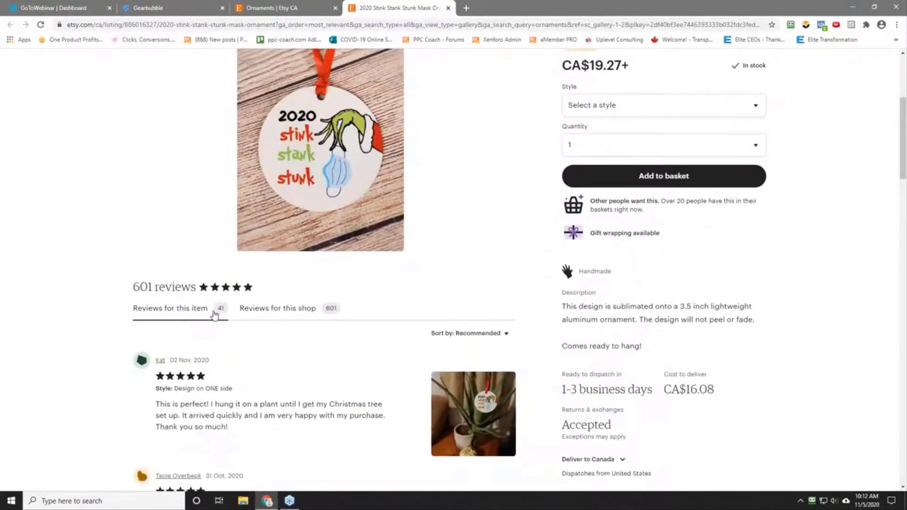
Step: Switch to Calculator, place it over the listing and divide 41 by 0.05 to estimate the item's sales
left_click(126, 503)
left_click(75, 269)
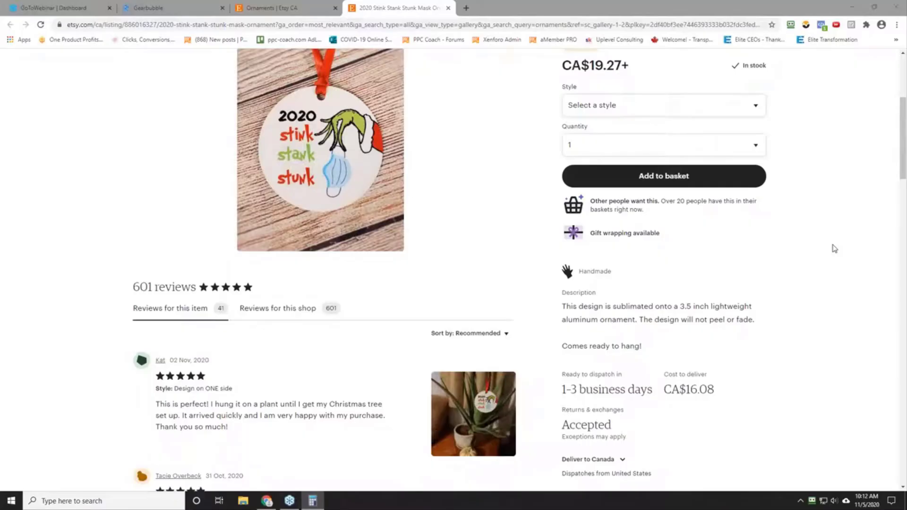
left_click_drag(523, 150, 240, 270)
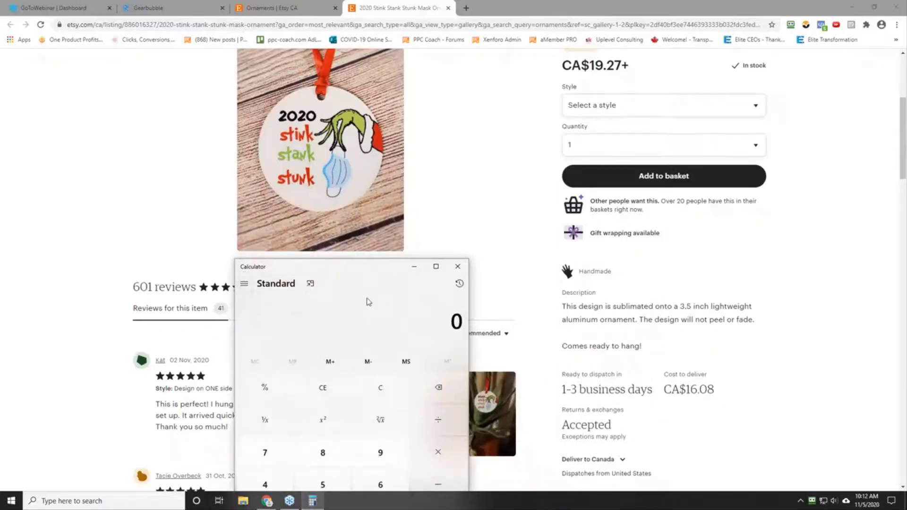
type("41")
key("slash")
type("0.05")
key("Return")
Step: Clear the calculation, divide 41 by 0.1 and move Calculator off the listing
left_click(380, 388)
type("41/0.1")
key("Return")
mouse_move(336, 270)
left_mouse_down()
mouse_move(449, 269)
mouse_move(378, 168)
mouse_move(905, 170)
mouse_move(894, 167)
mouse_move(906, 141)
left_mouse_up()
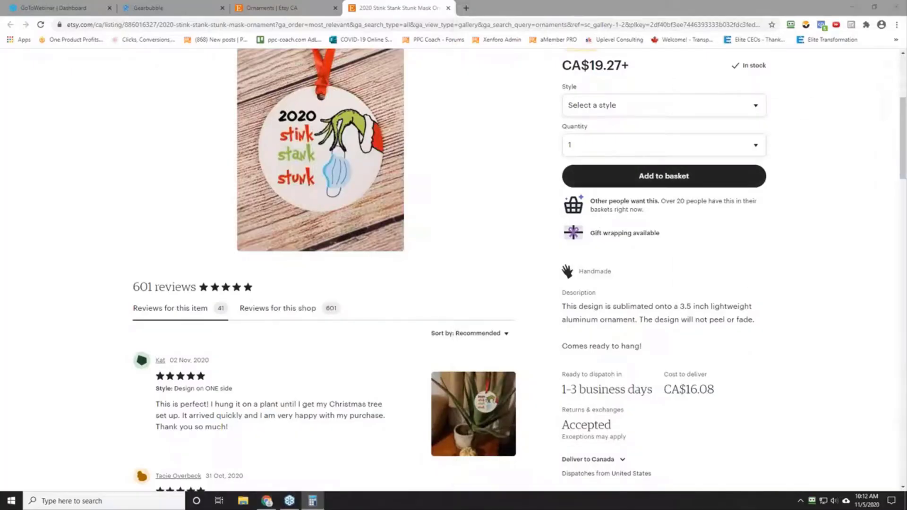
Step: Capture a screenshot of the listing's ornament photo, cropped to about 321 x 335 px around the round ornament
scroll(130, 218, "up", 3)
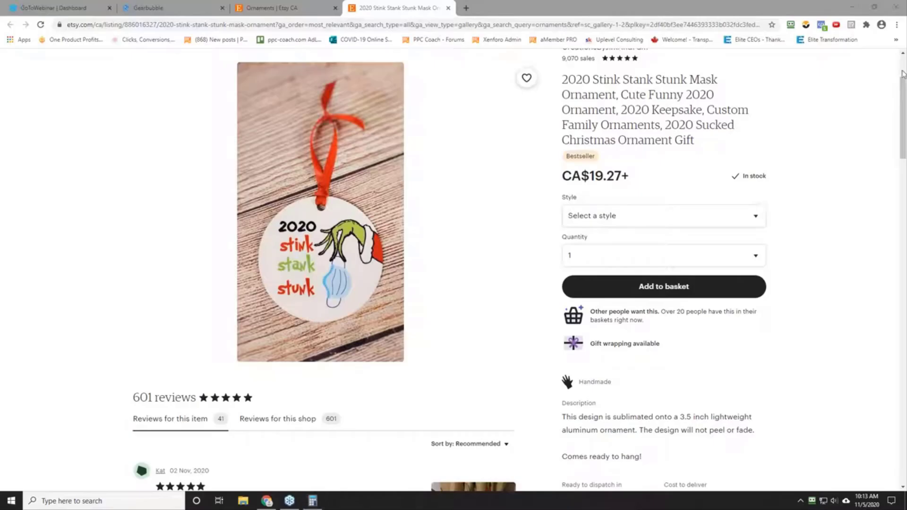
key("Print")
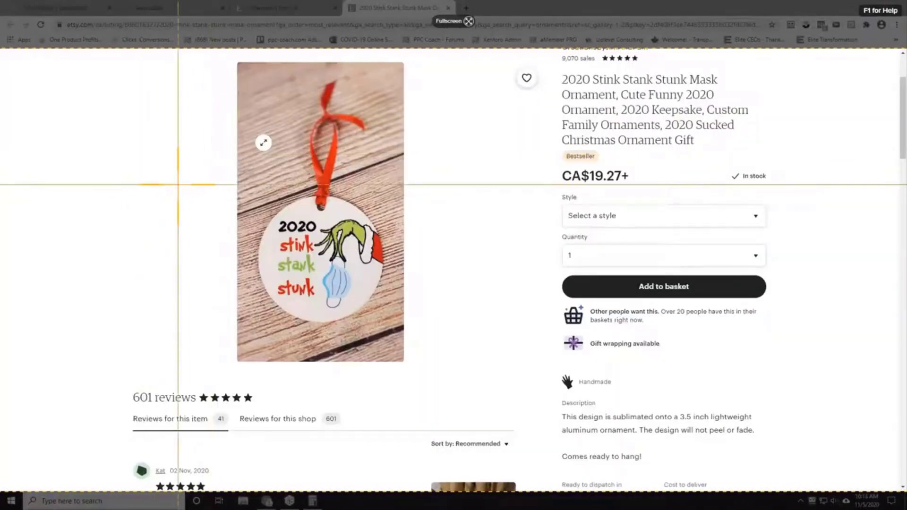
left_click_drag(206, 170, 400, 336)
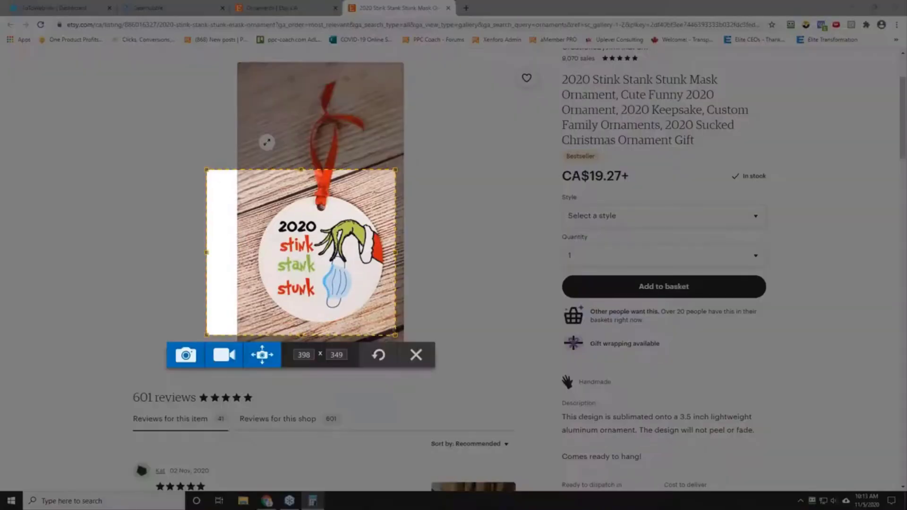
left_click_drag(207, 169, 243, 176)
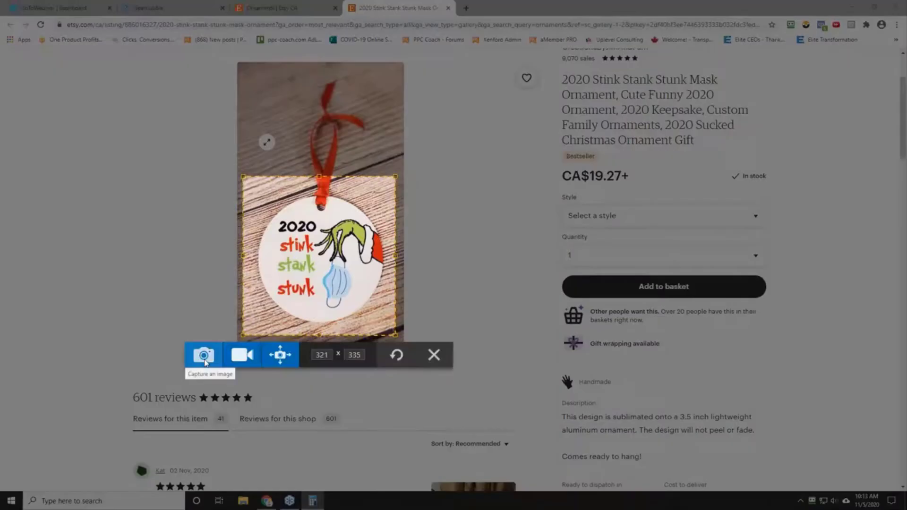
left_click(204, 355)
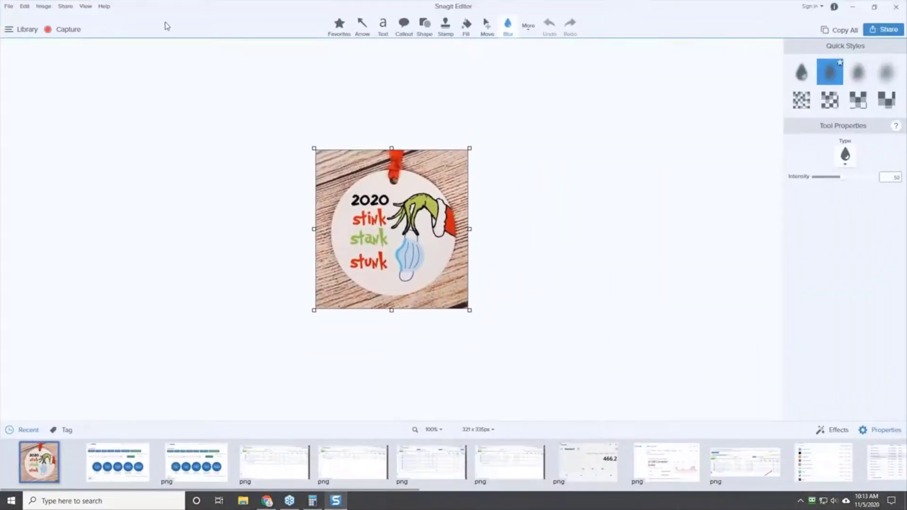
Step: Start saving the captured image under a new location, the challenges folder on Drive (D:)
left_click(6, 6)
left_click(42, 62)
left_click(405, 143)
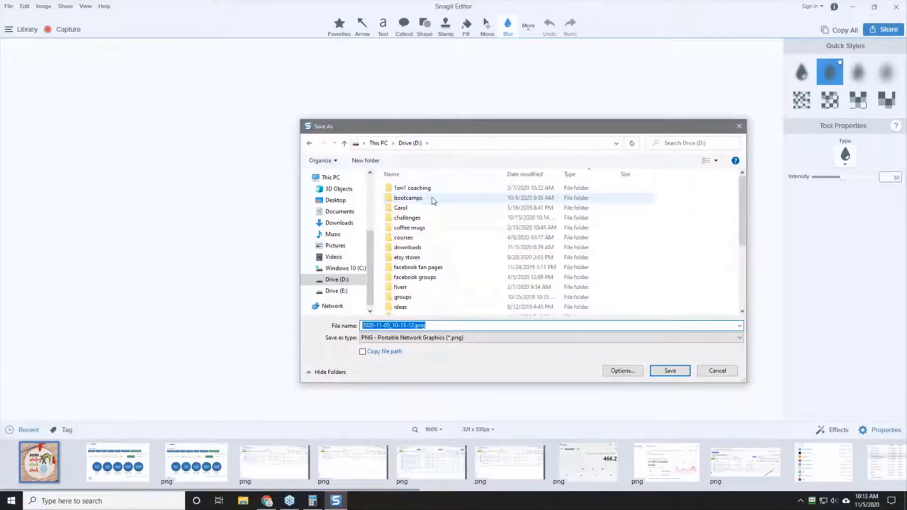
double_click(414, 217)
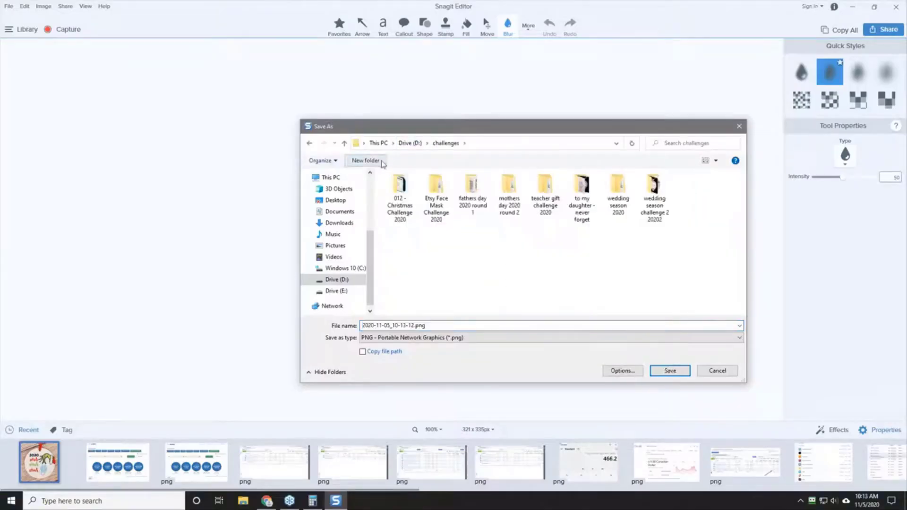
Step: Create a folder named "013 - Christmas Challenge 2 2020" inside the challenges folder and open it as the save location
left_click(383, 162)
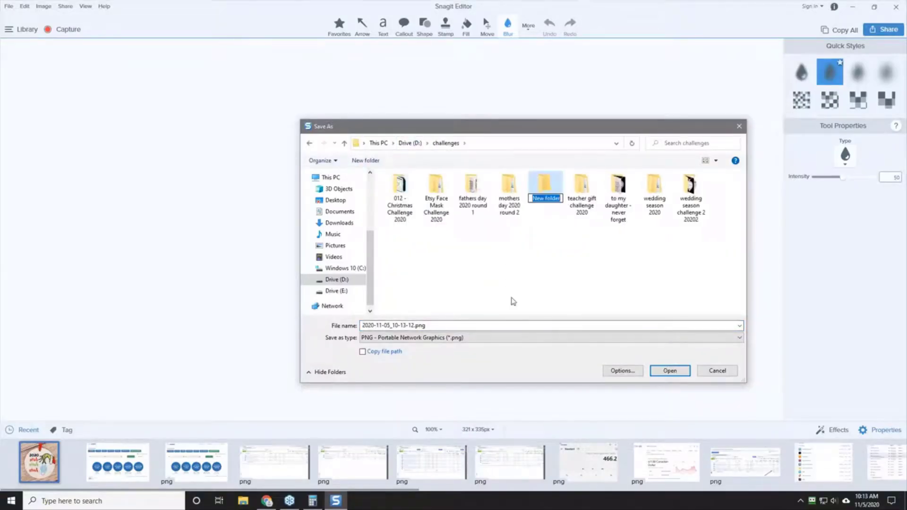
type("013 - Christmas Challenge")
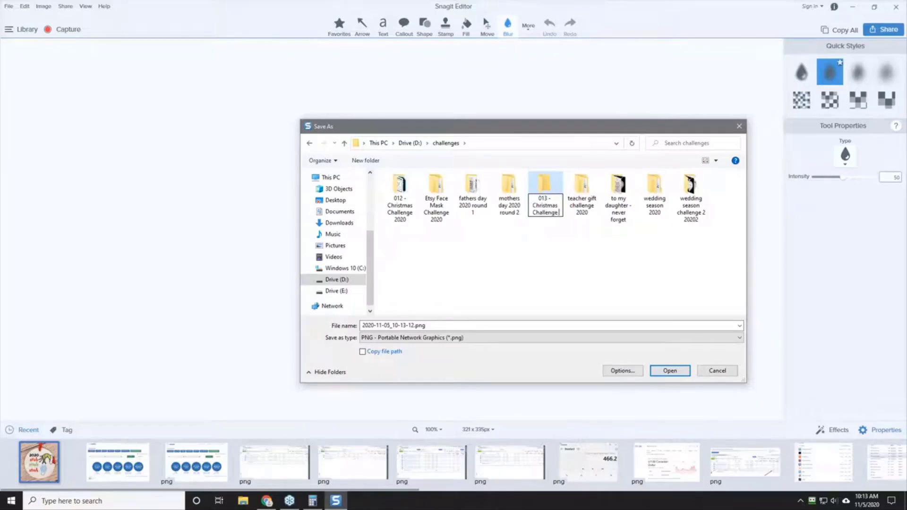
type(" 2 2020")
key("Return")
double_click(433, 198)
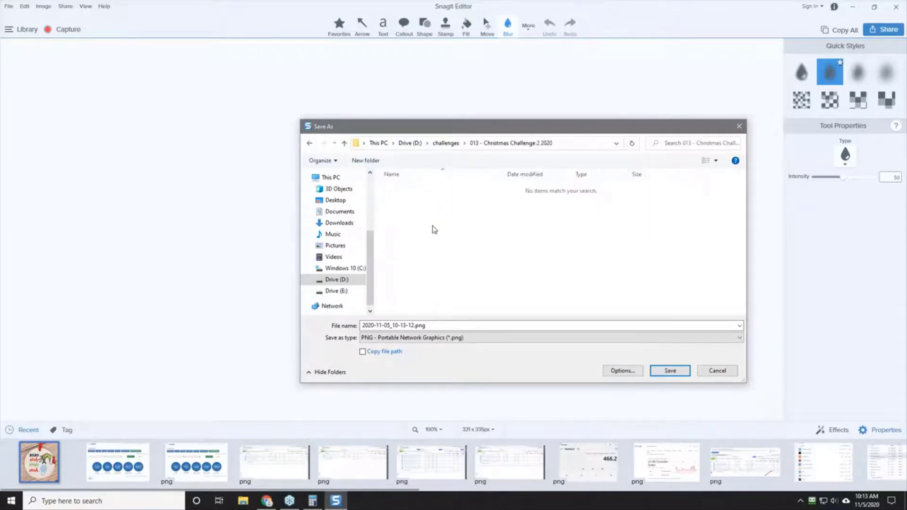
Step: Create a "research" folder inside the current challenge folder and save the capture there as 2020-11-05_10-13-12.png
left_click(365, 161)
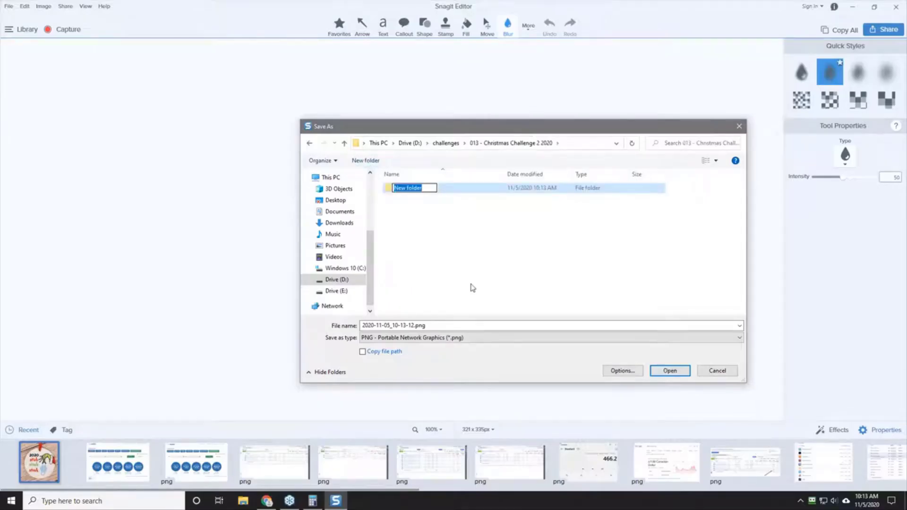
type("i")
type("es")
type("earch")
key("Return")
key("Return")
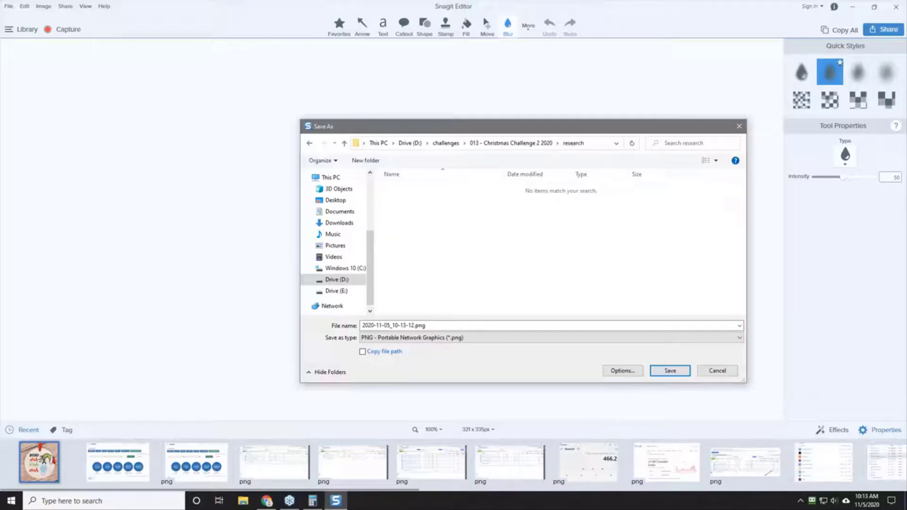
left_click(670, 370)
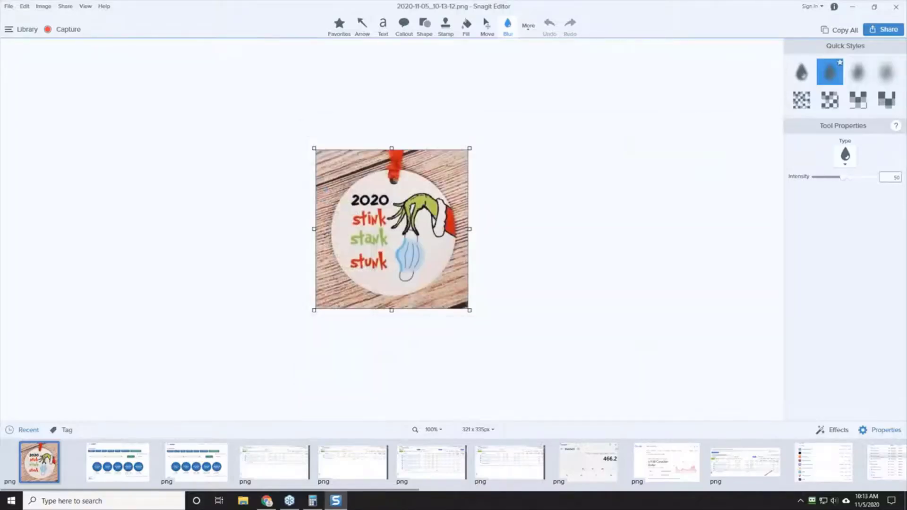
left_click(852, 7)
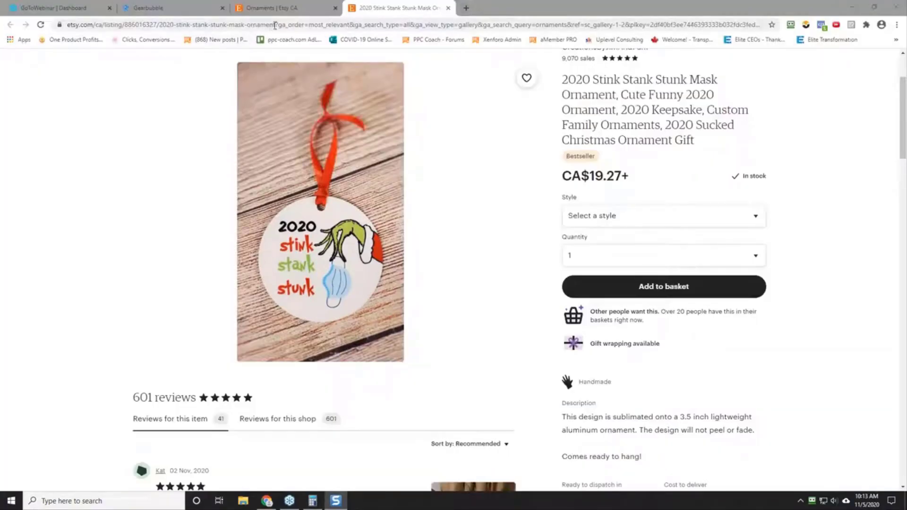
Step: Copy the mask ornament listing's web address up to "2020-stink-stank-stunk-mask-ornament", without the query parameters
left_click(290, 25)
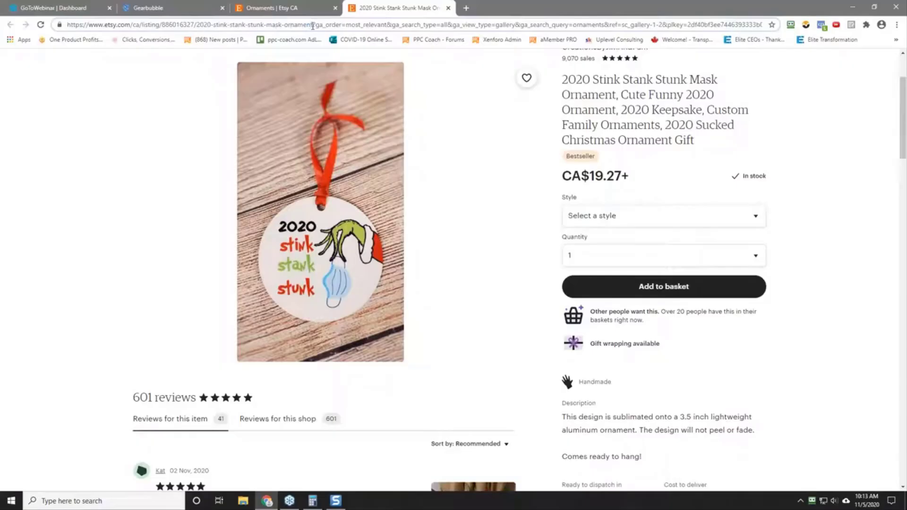
left_click_drag(312, 26, 66, 25)
right_click(82, 28)
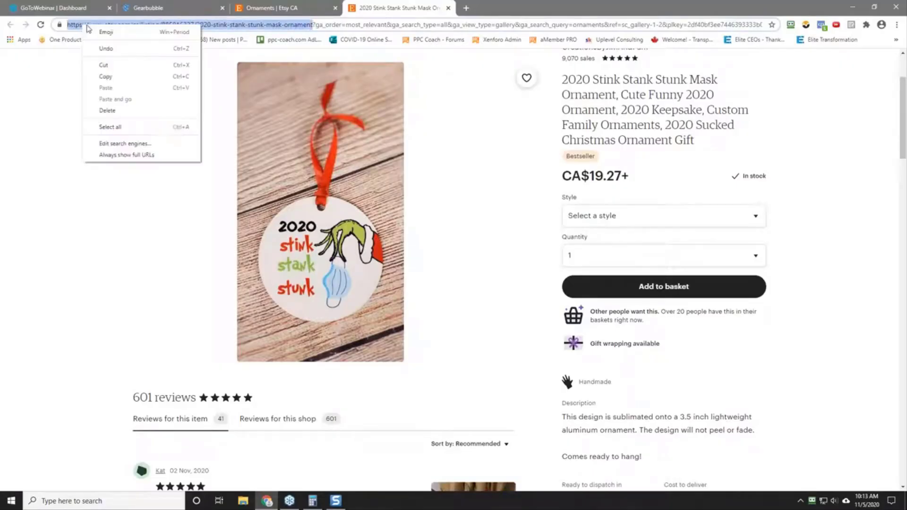
left_click(108, 75)
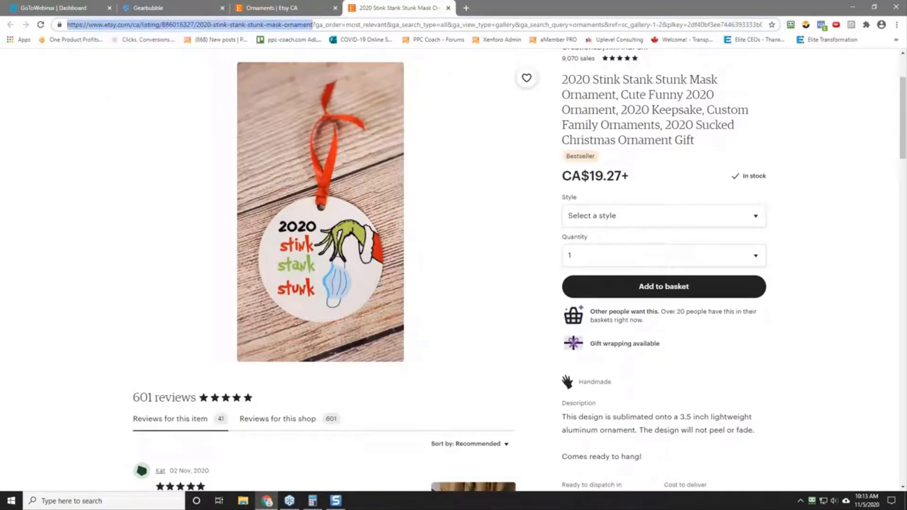
Step: Open google.com/sheets in a new browser tab
left_click(466, 8)
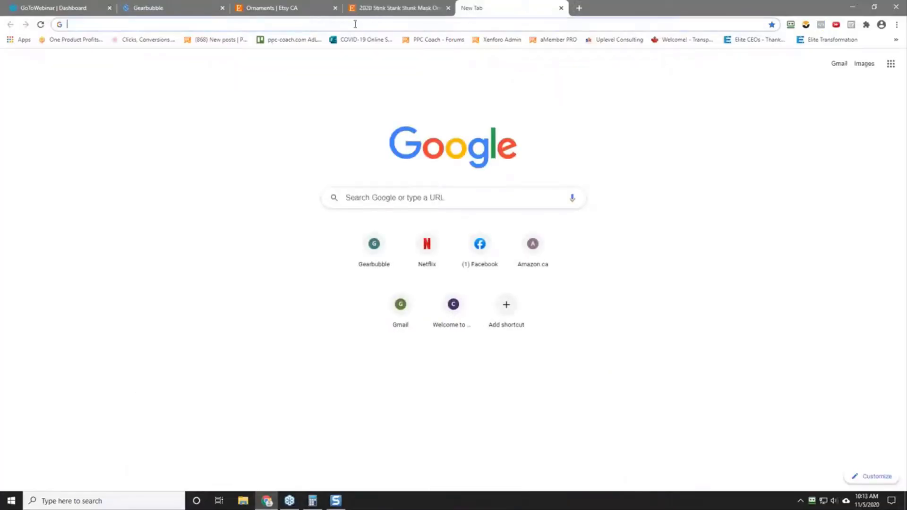
type("google.co")
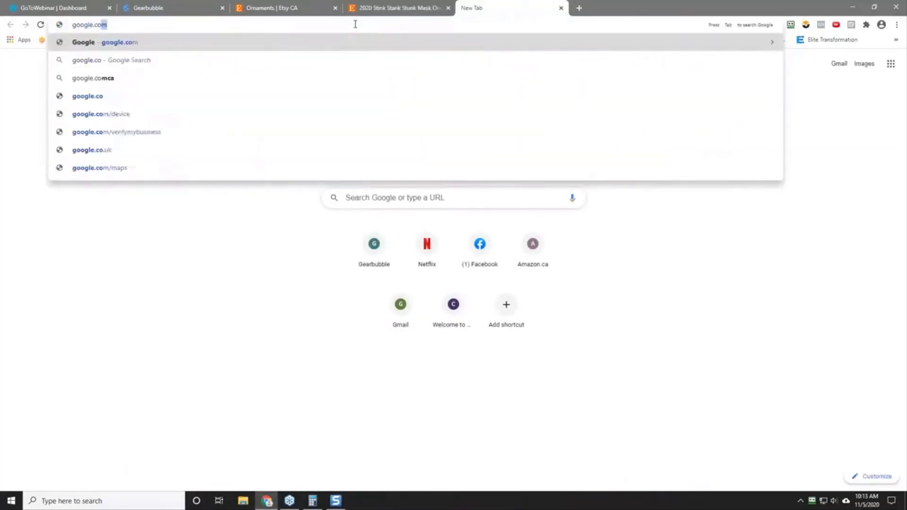
type("m/sheet")
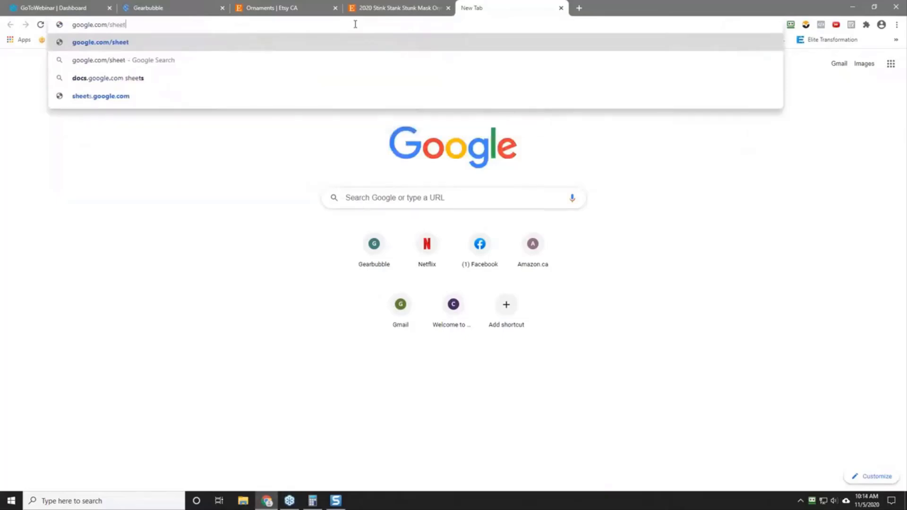
key("Return")
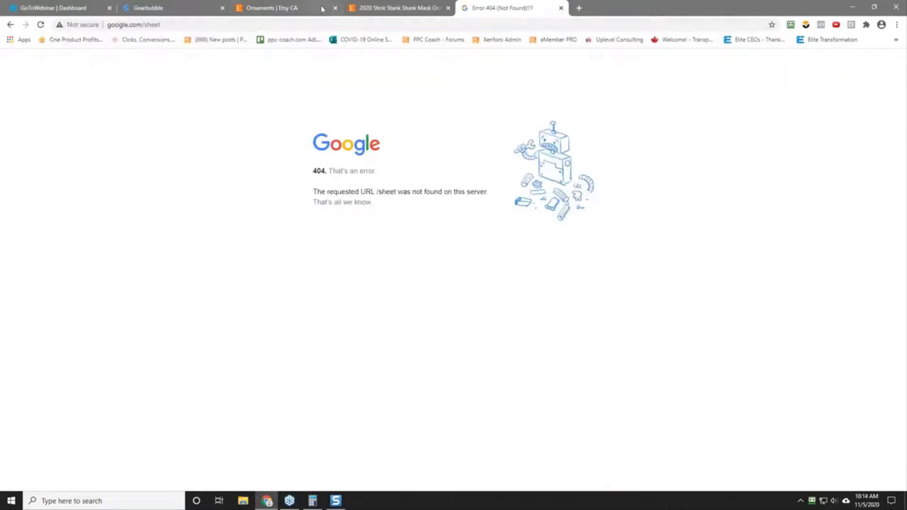
left_click(176, 25)
left_click(178, 25)
type("s")
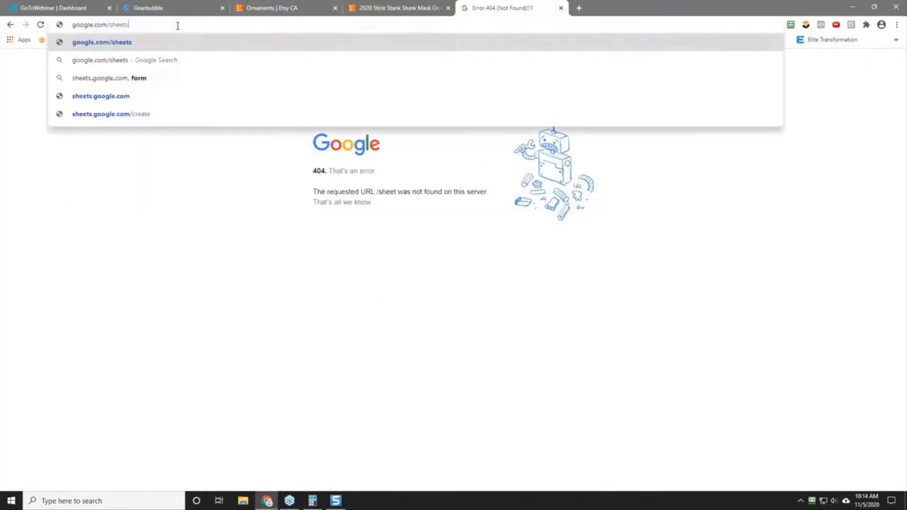
key("Return")
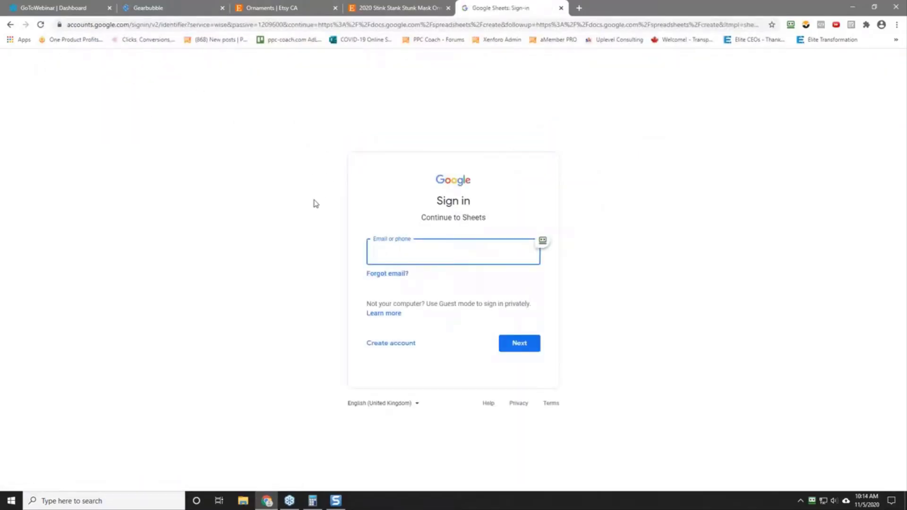
Step: Sign in to Google Sheets with the account's e-mail address and password
key("Return")
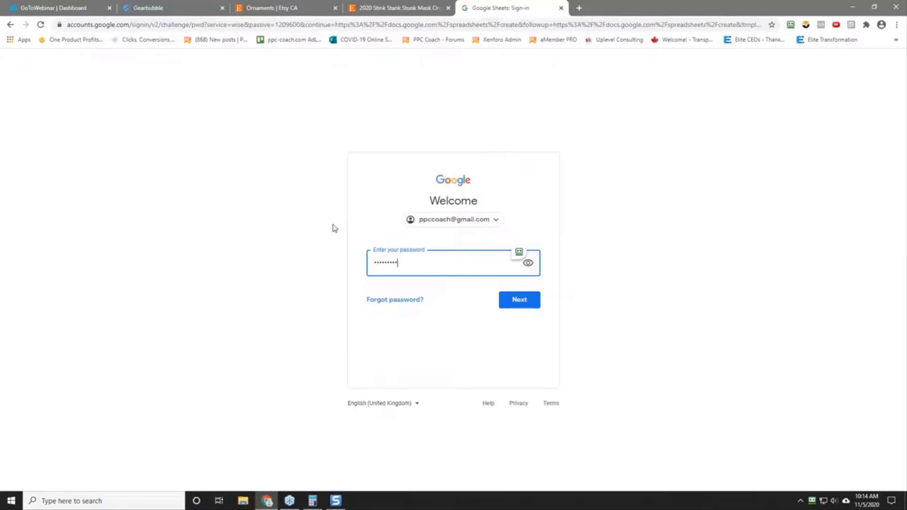
key("Return")
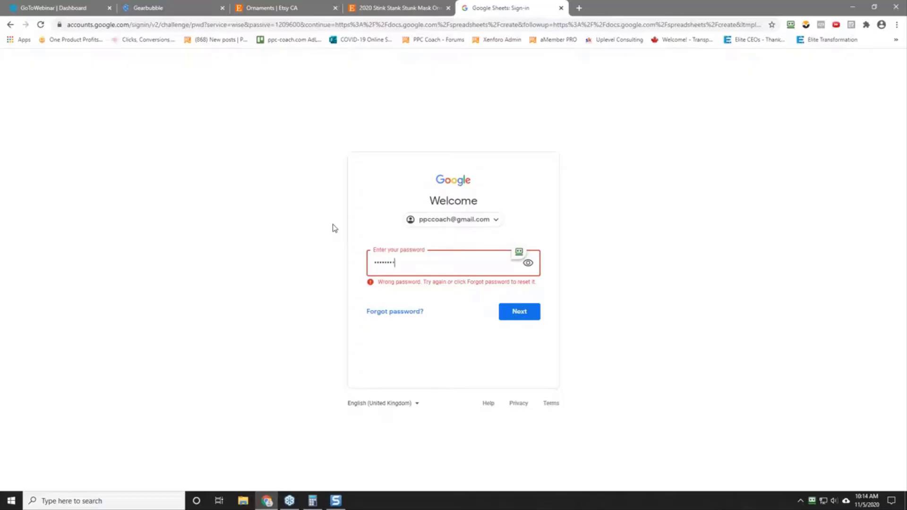
key("Return")
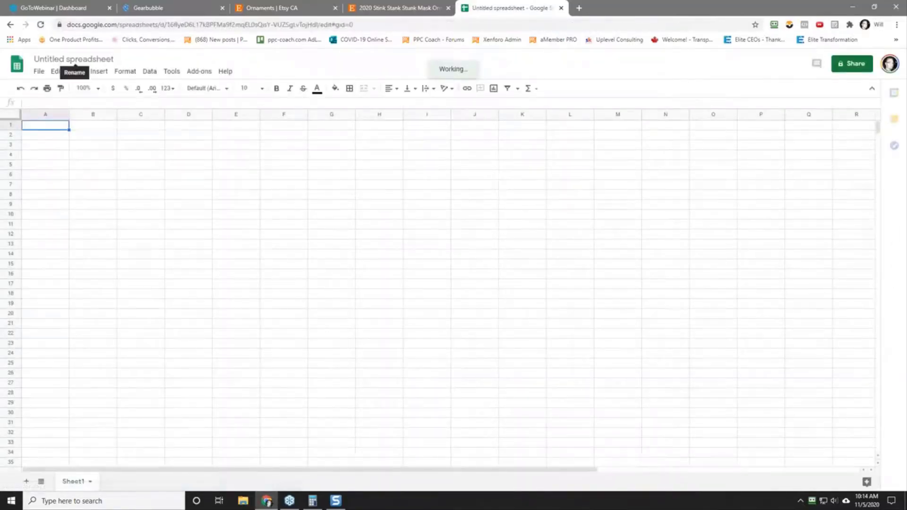
Step: Rename the untitled spreadsheet as "Challenge #13 - Christmas Challenge 2 2020"
left_click(59, 59)
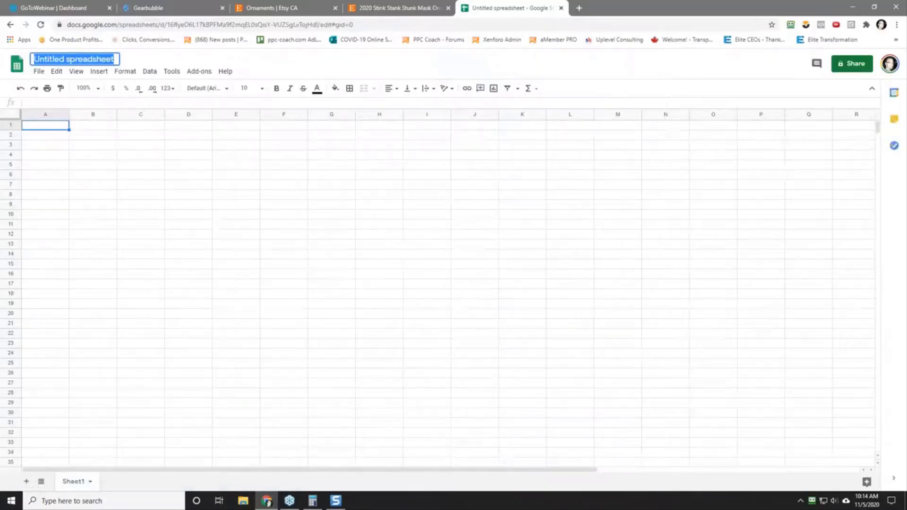
type("Challenge #1")
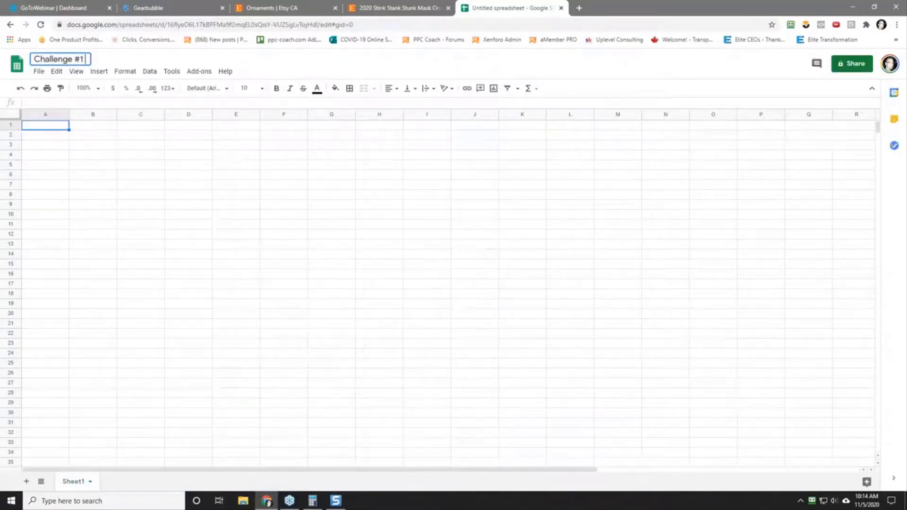
type("3 - Chri")
type("stam")
key("BackSpace")
key("BackSpace")
type("m")
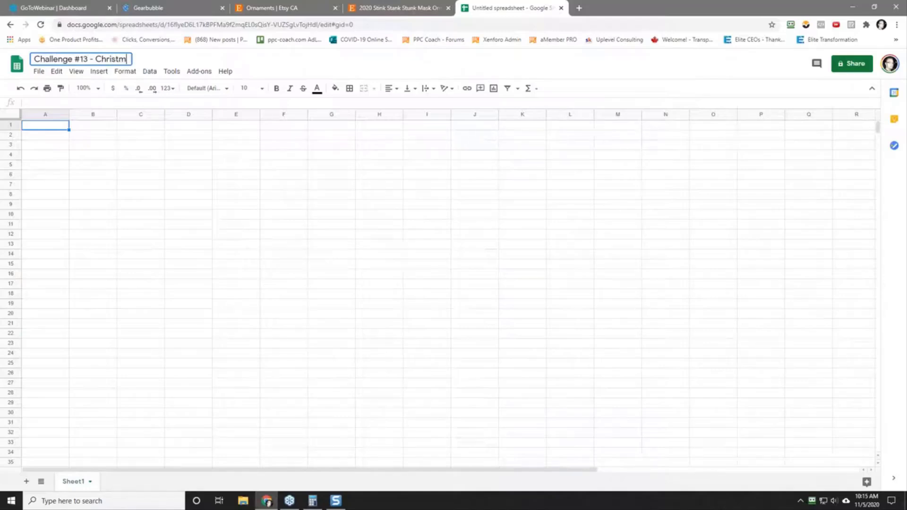
type("as Challenge 3030")
key("BackSpace")
key("BackSpace")
key("BackSpace")
key("BackSpace")
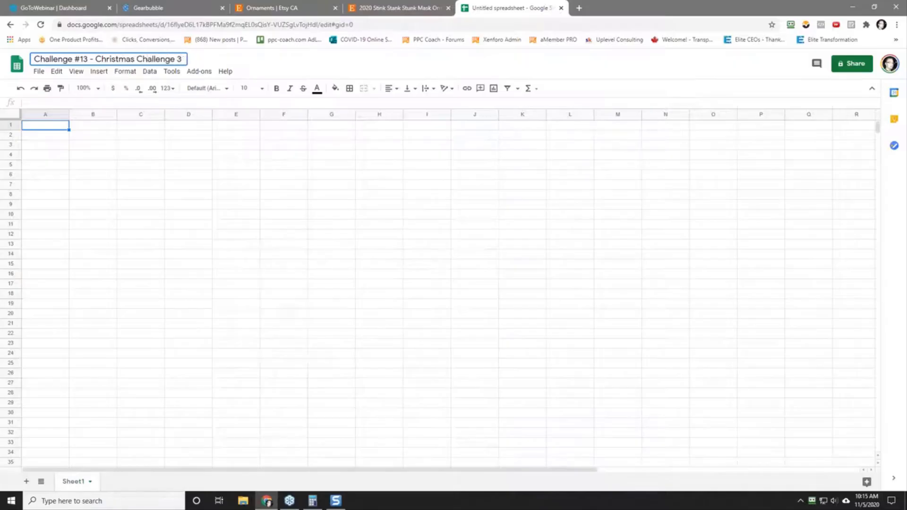
type("2 2020")
key("Return")
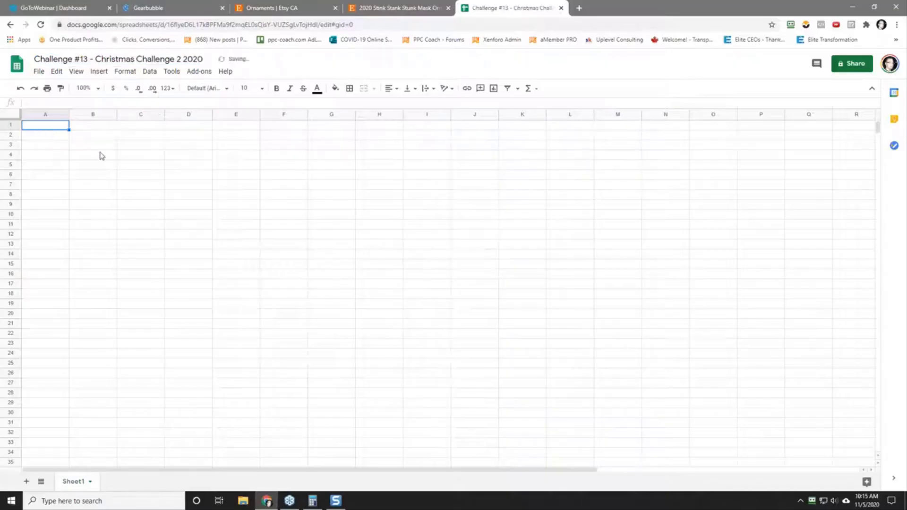
Step: Enter the column headers Image, Quote, URL, Status and Notes in cells A1 to E1
type("Images")
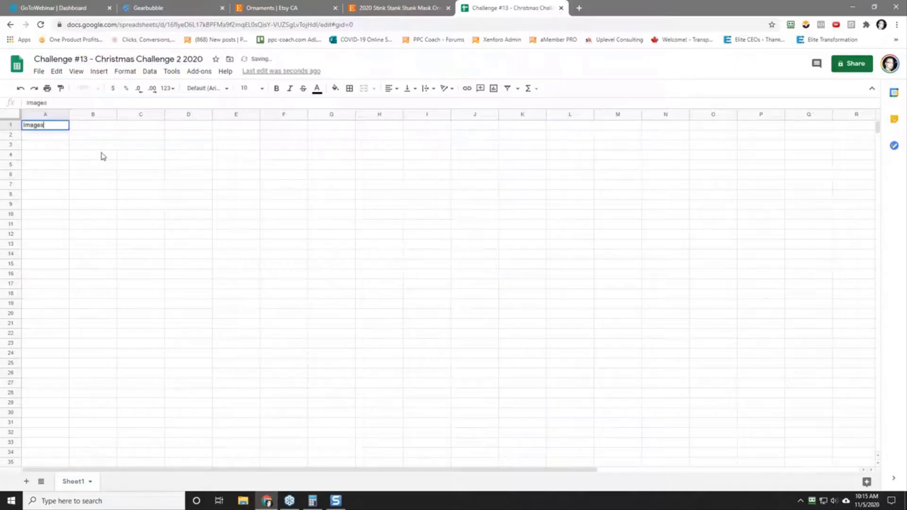
key("Tab")
key("shift+Tab")
type("Image")
key("Tab")
type("Quote")
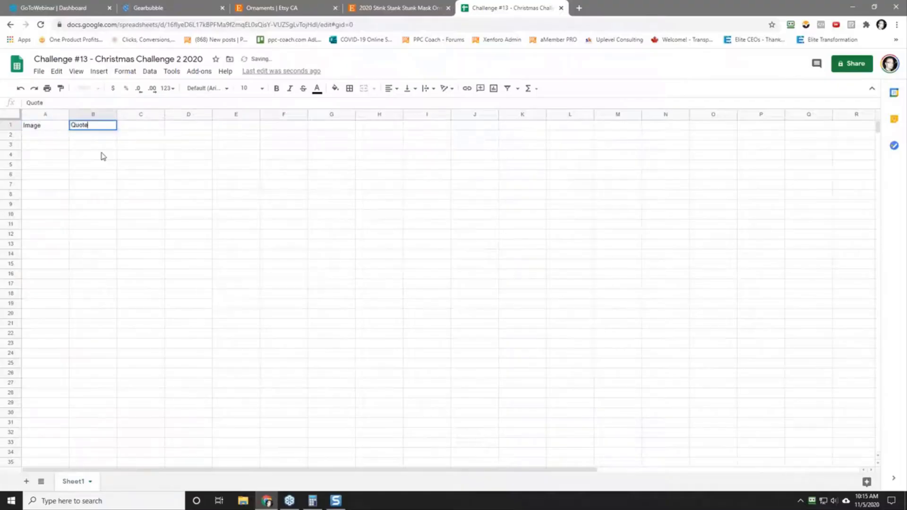
key("Tab")
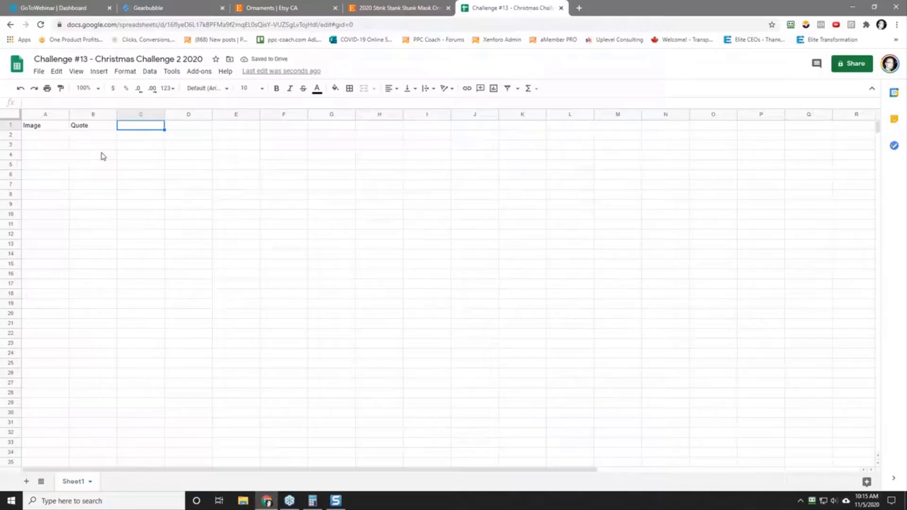
type("URL")
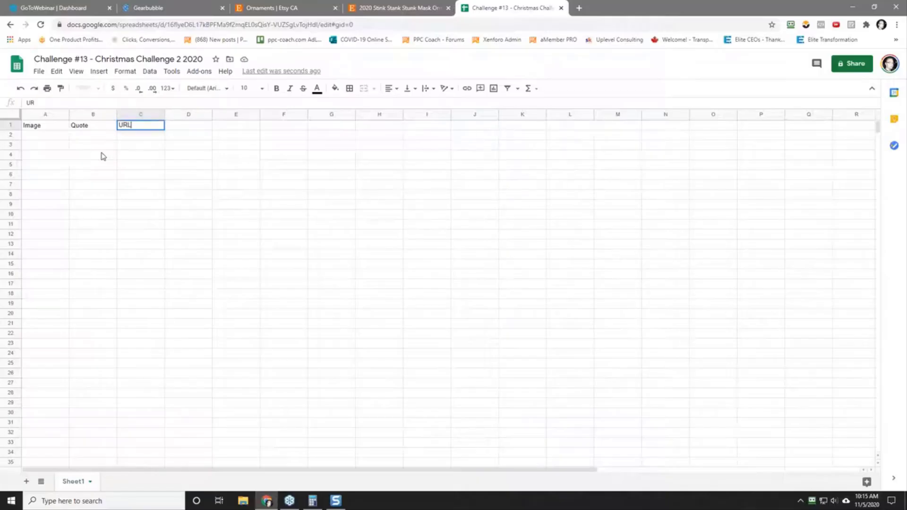
key("Tab")
type("S")
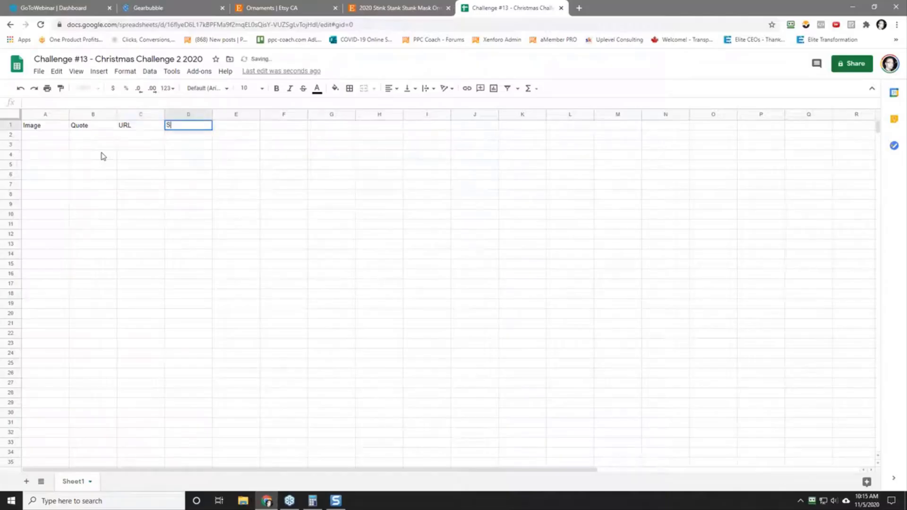
type("tatus")
key("Tab")
type("NO")
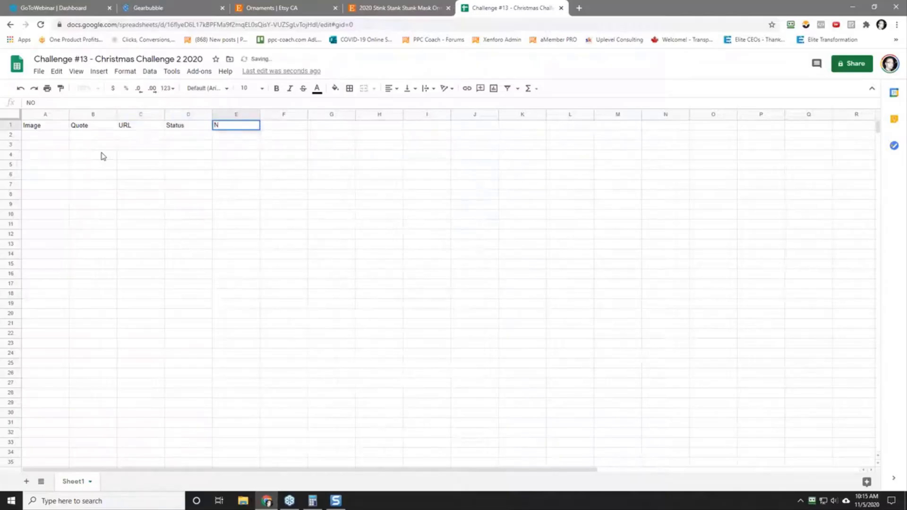
type("tes")
key("Return")
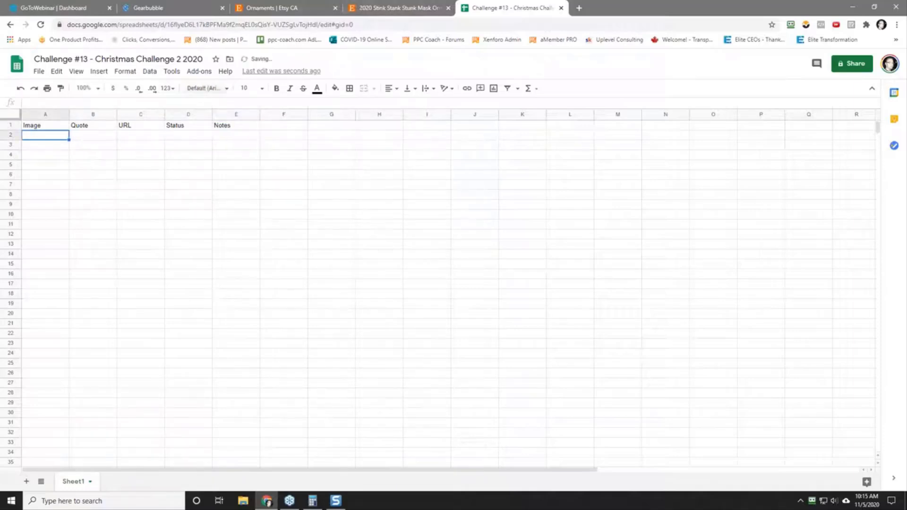
Step: Format the header cells A1 to E1 with bold white text on a black fill
left_click_drag(57, 126, 223, 132)
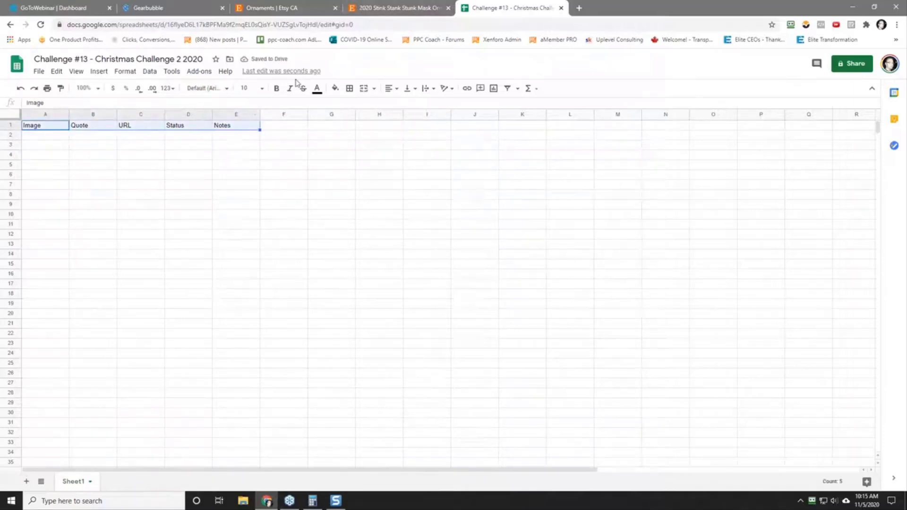
left_click(276, 89)
left_click(317, 89)
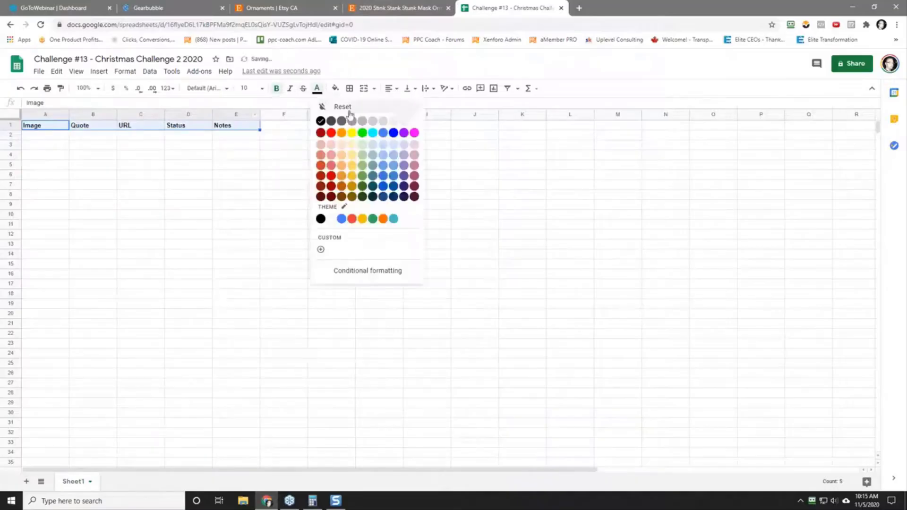
left_click(421, 122)
left_click(337, 89)
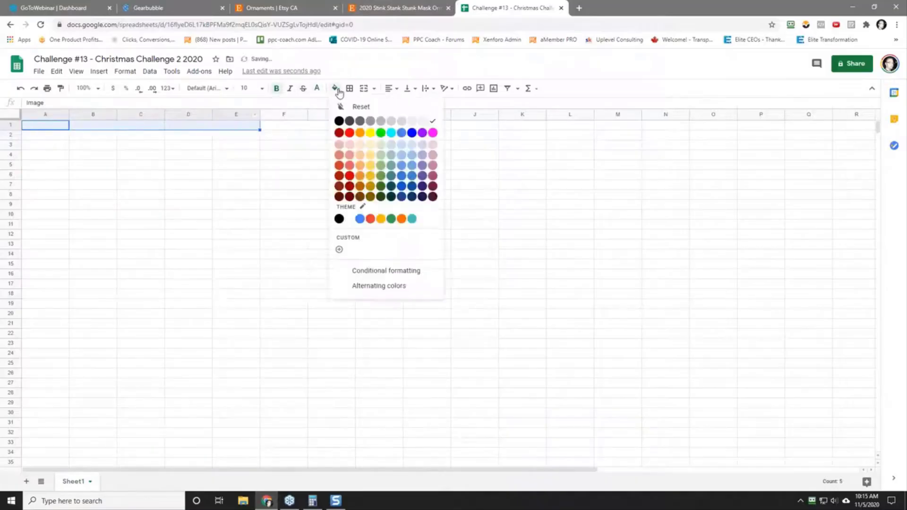
left_click(339, 121)
left_click(124, 176)
Step: Insert the ornament picture from the Christmas Challenge 2 2020 folder on Drive (D:) as an in-cell image in A2
left_click(44, 136)
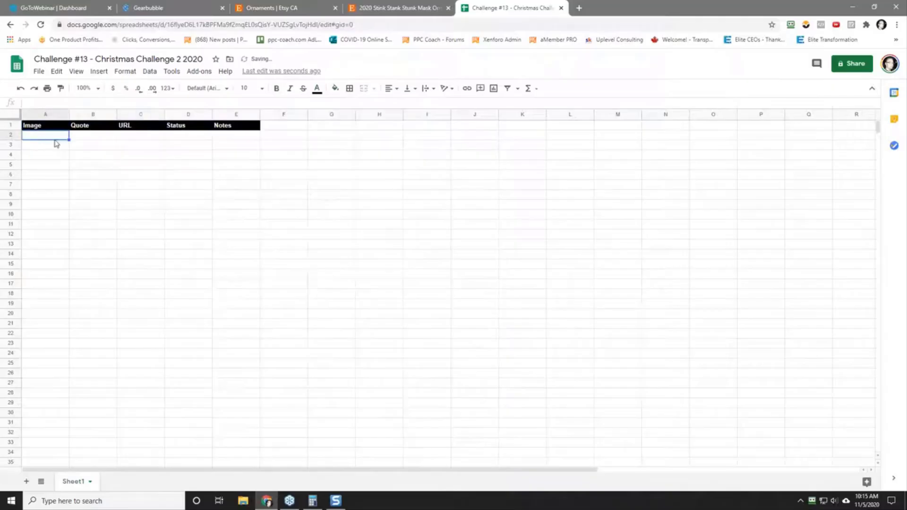
left_click(103, 72)
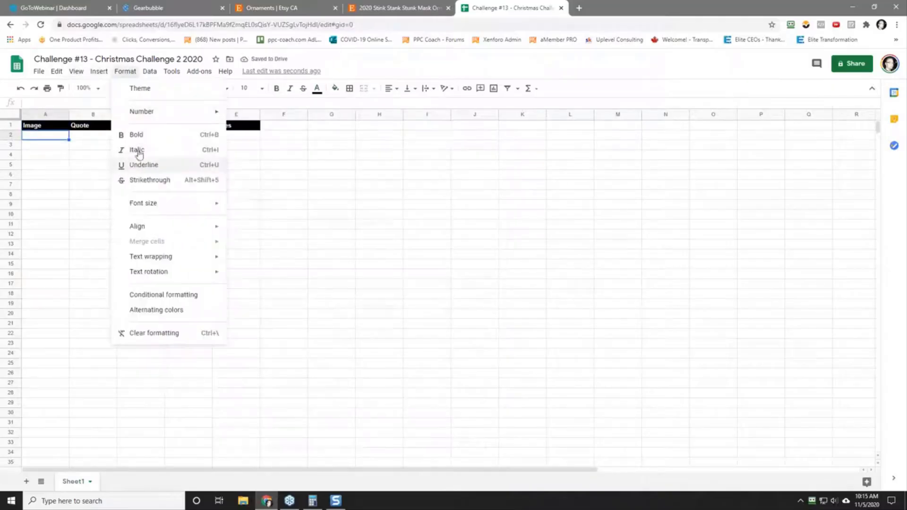
mouse_move(136, 223)
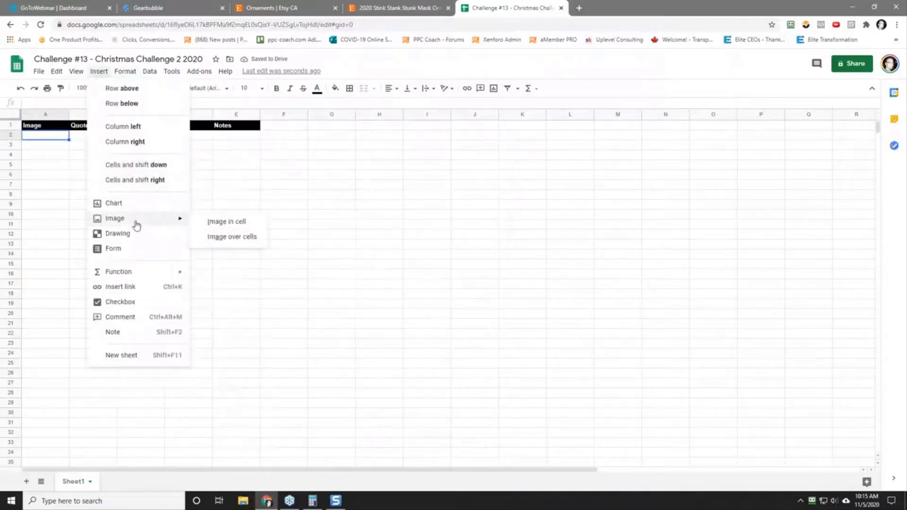
left_click(239, 223)
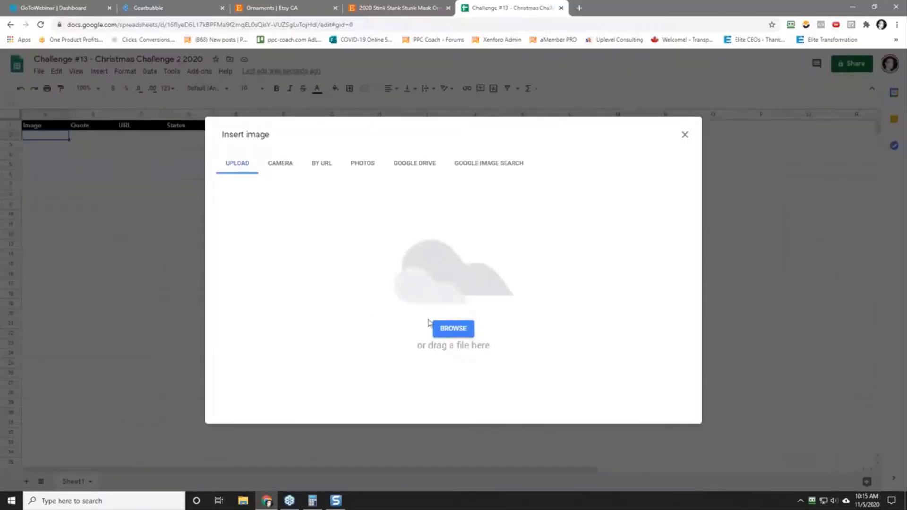
left_click(445, 329)
left_click(113, 24)
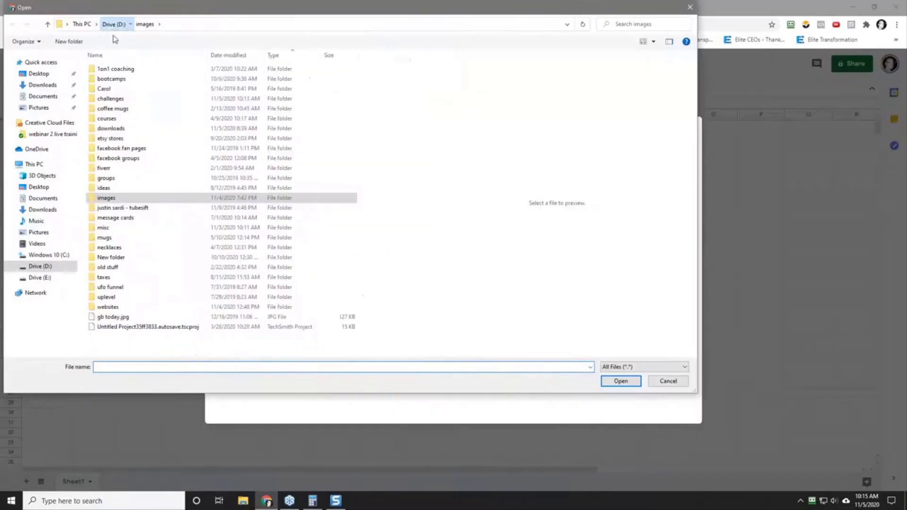
double_click(120, 100)
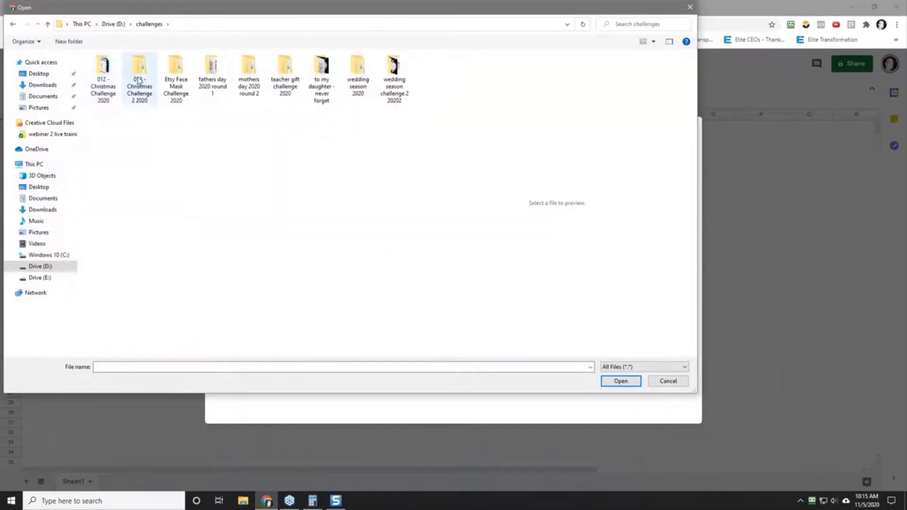
double_click(138, 75)
left_click(106, 71)
double_click(107, 72)
left_click(111, 79)
left_click(621, 382)
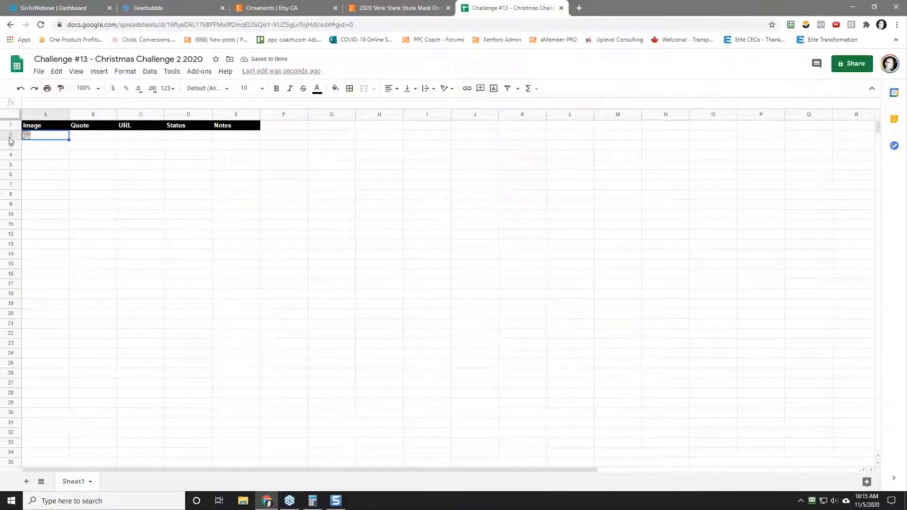
Step: Enlarge row 2 and column A so the ornament picture fills cell A2 at a readable size
left_click_drag(10, 138, 10, 251)
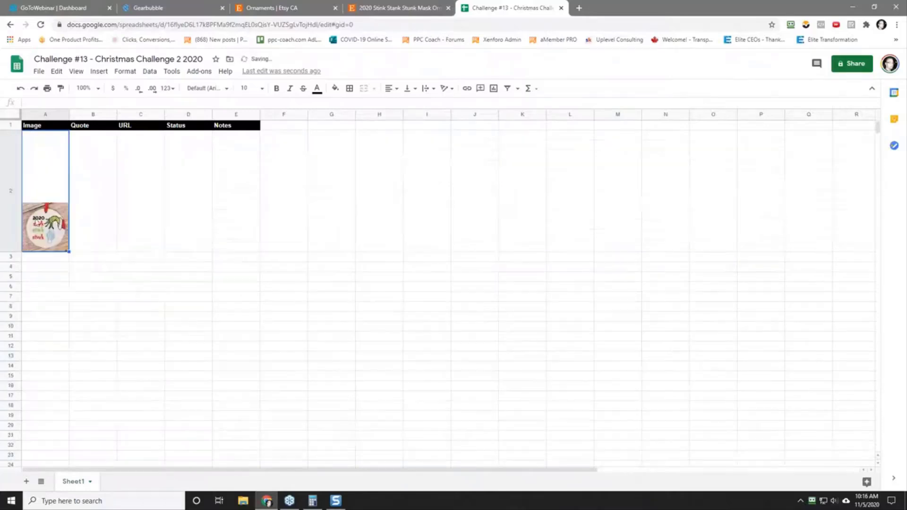
left_click_drag(69, 113, 168, 114)
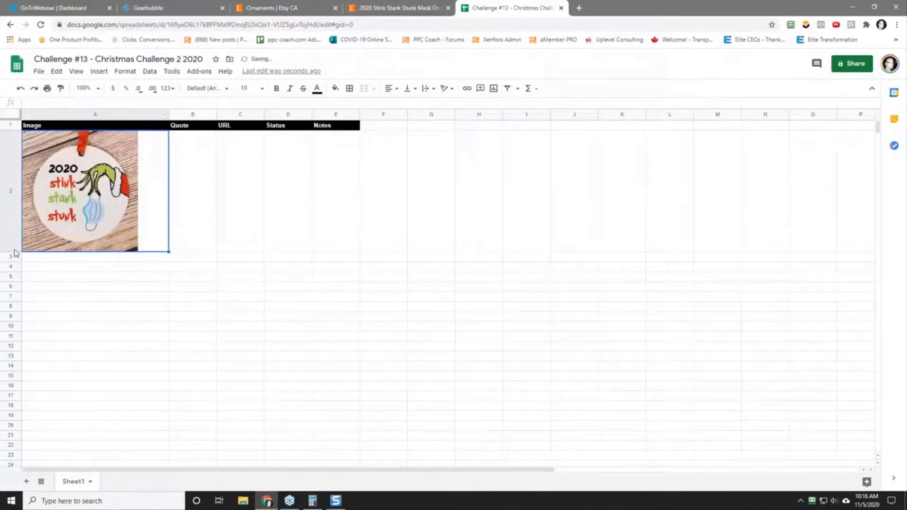
left_click_drag(14, 252, 16, 285)
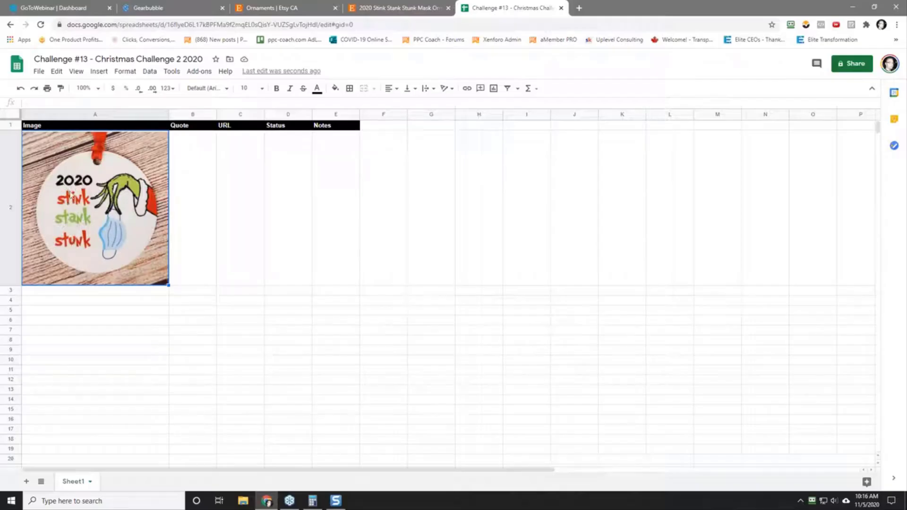
Step: Enter the quote "2020 - Stink - Stank - Stunk" in cell B2
left_click(193, 226)
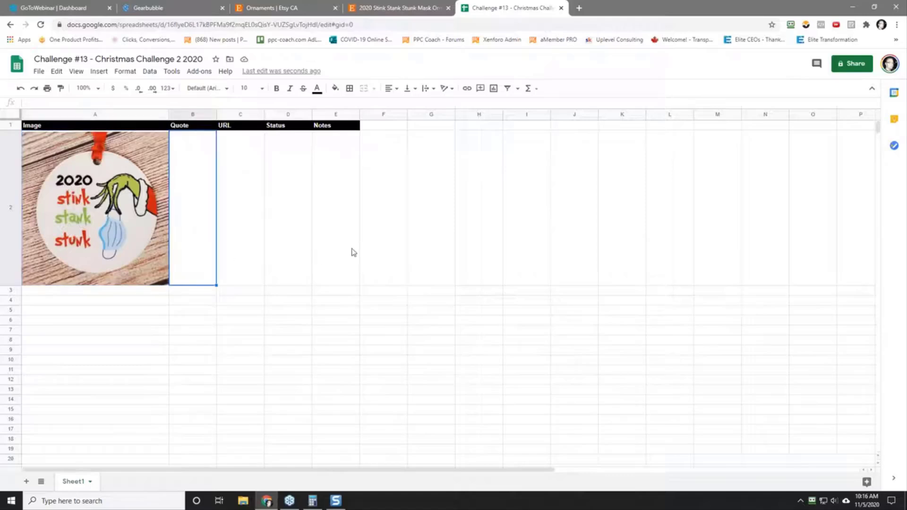
type("2020 - S")
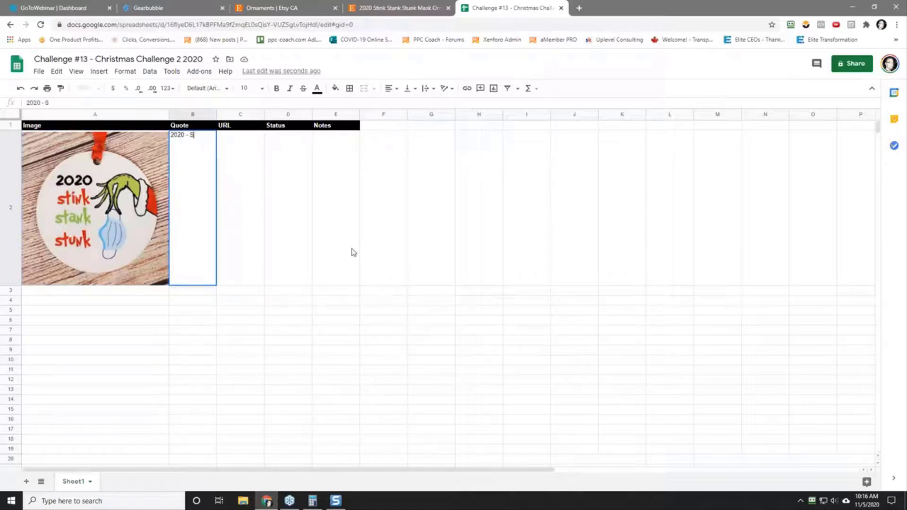
type("tink - Stank - Stunk")
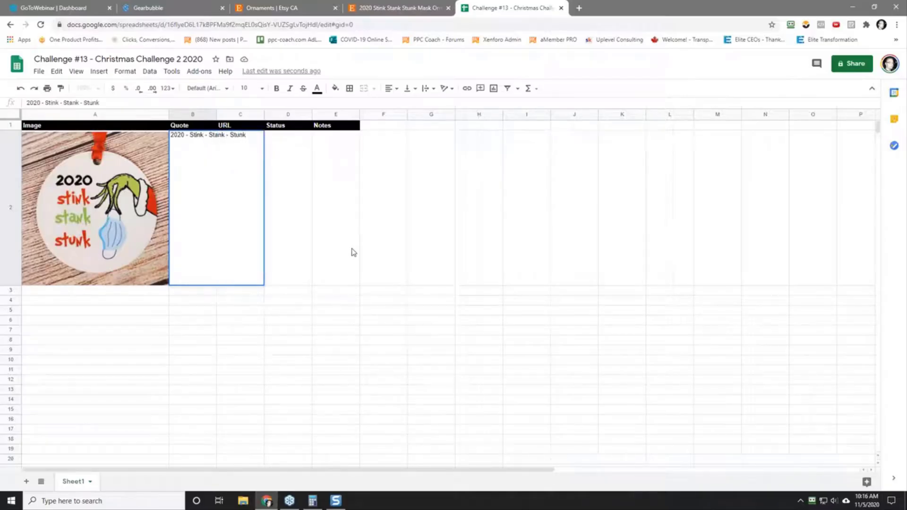
key("Return")
key("Up")
Step: Paste the copied Etsy listing URL into C2 as values only and enter the status "Pending" in D2
key("Right")
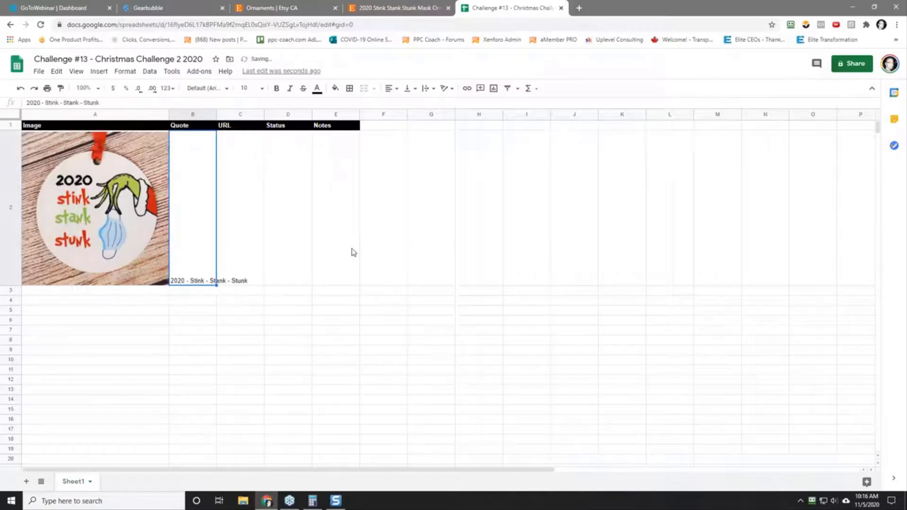
right_click(251, 248)
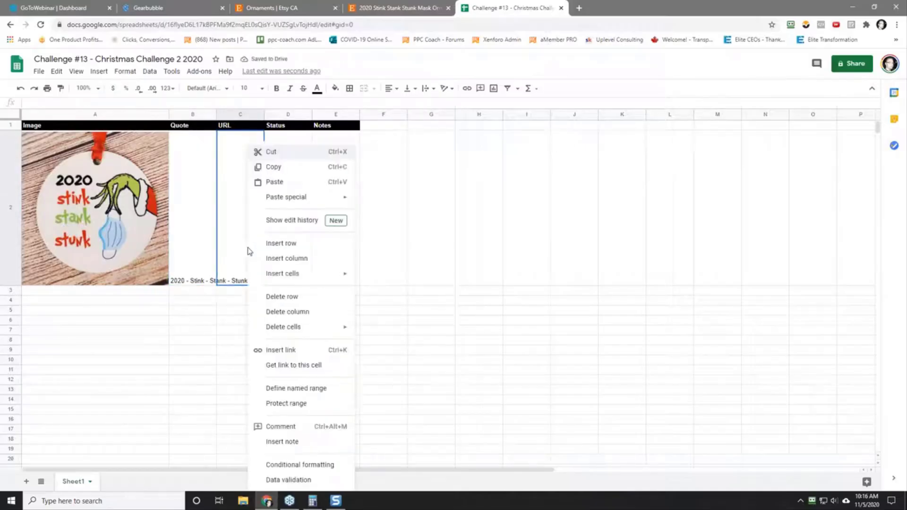
mouse_move(316, 204)
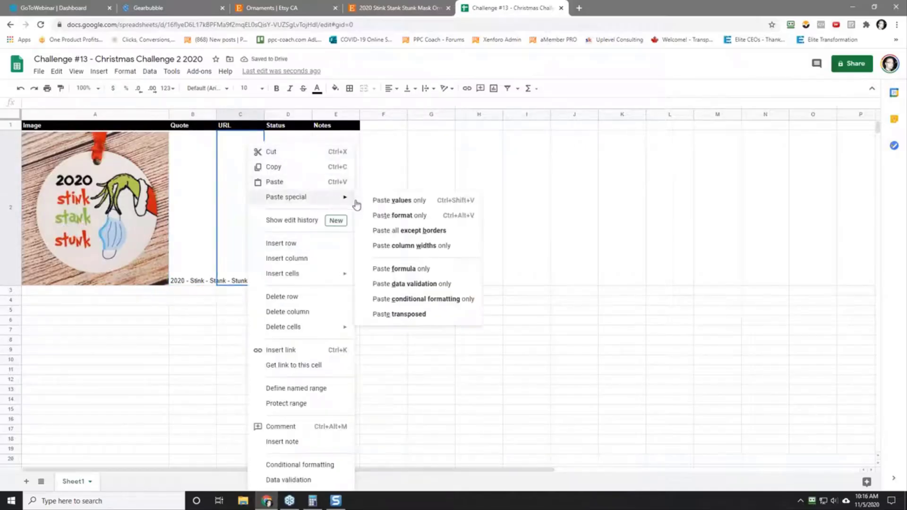
left_click(406, 201)
left_click(295, 249)
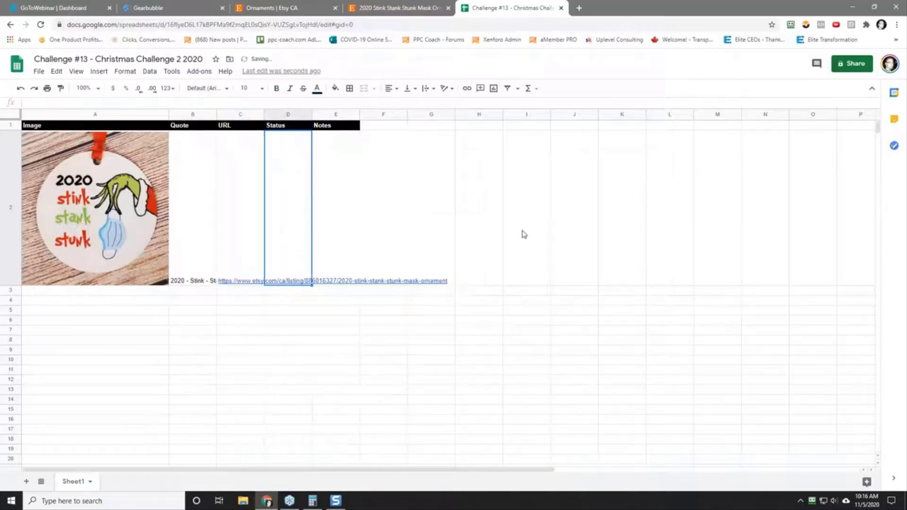
type("Pending")
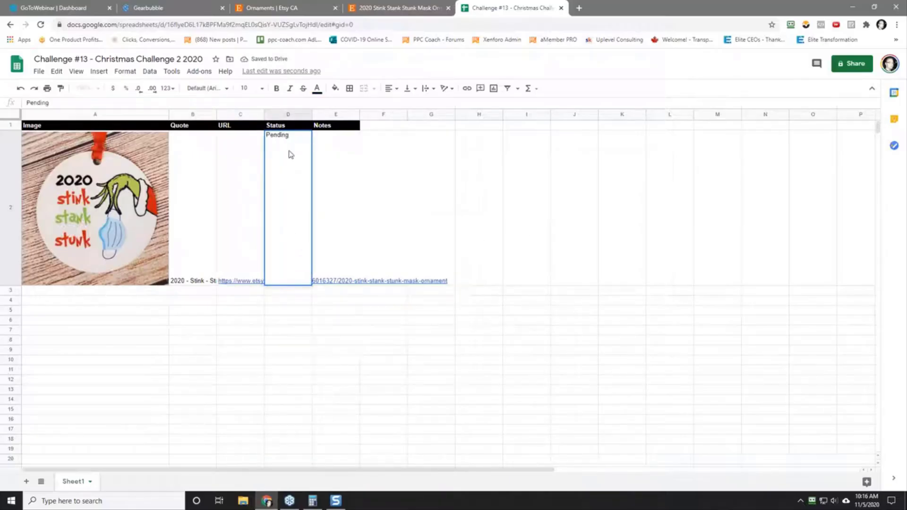
Step: Enter the note "41 reviews on etsy so at 10% that's 410 sales" in cell E2
left_click(331, 208)
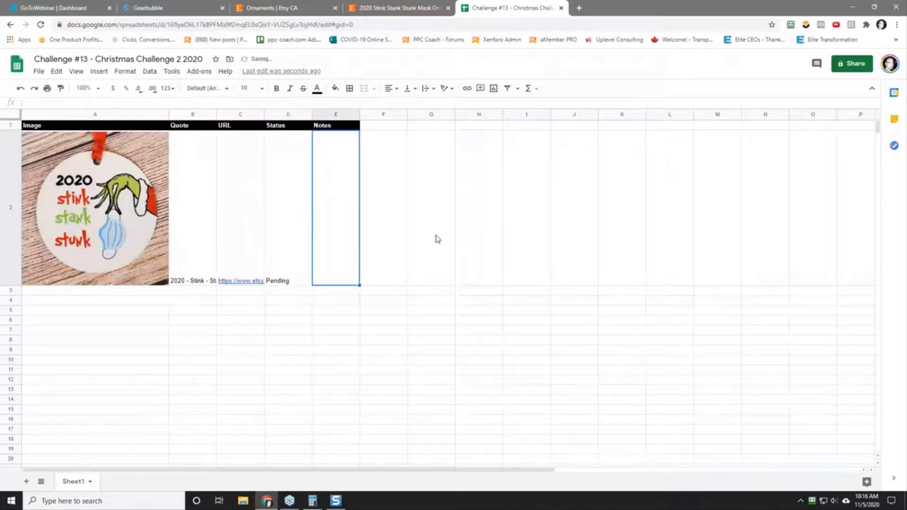
type("41")
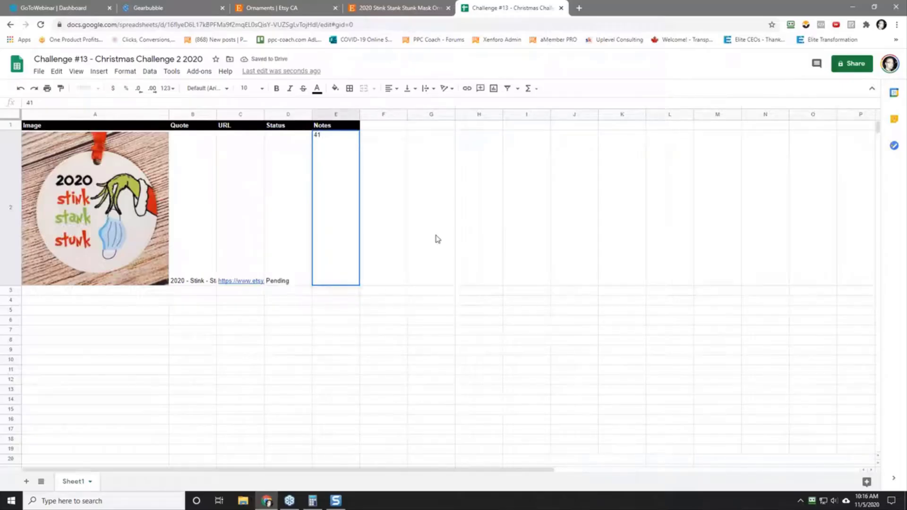
type(" reviews on ety")
type("y so ")
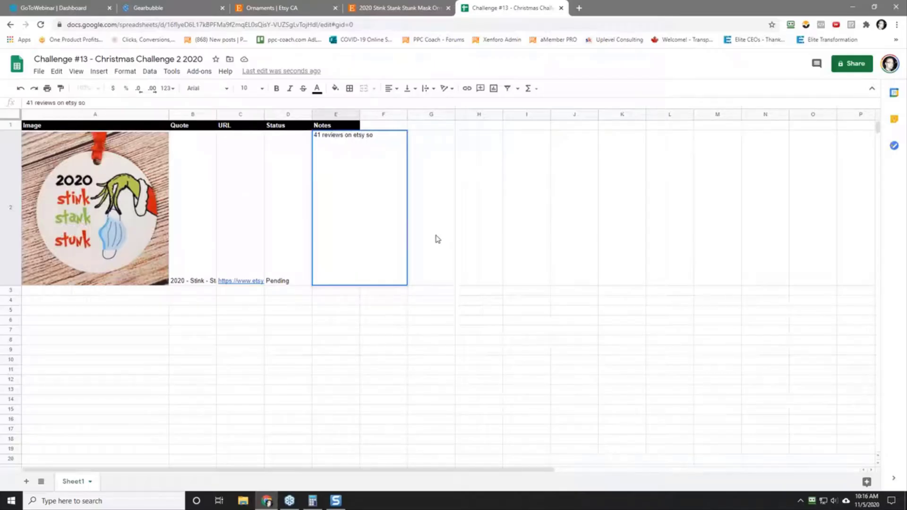
type("at 10% that's")
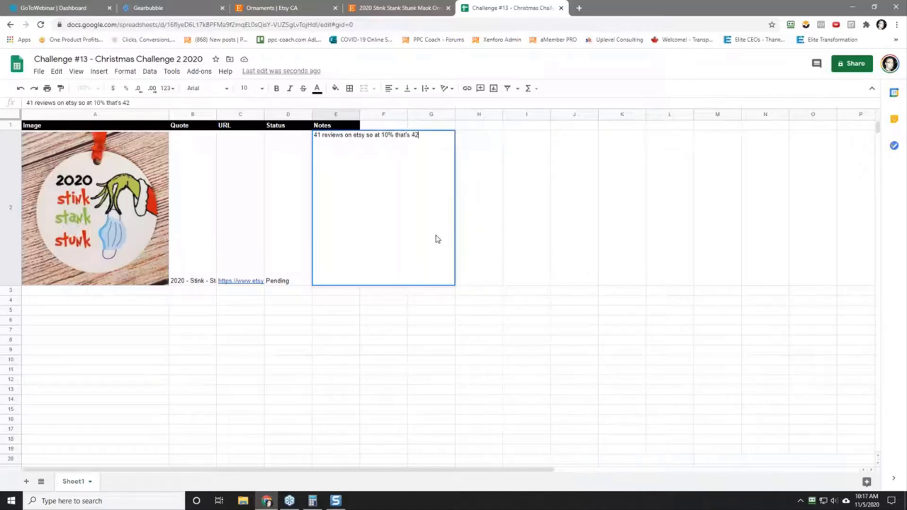
type(" 410 sales")
key("Return")
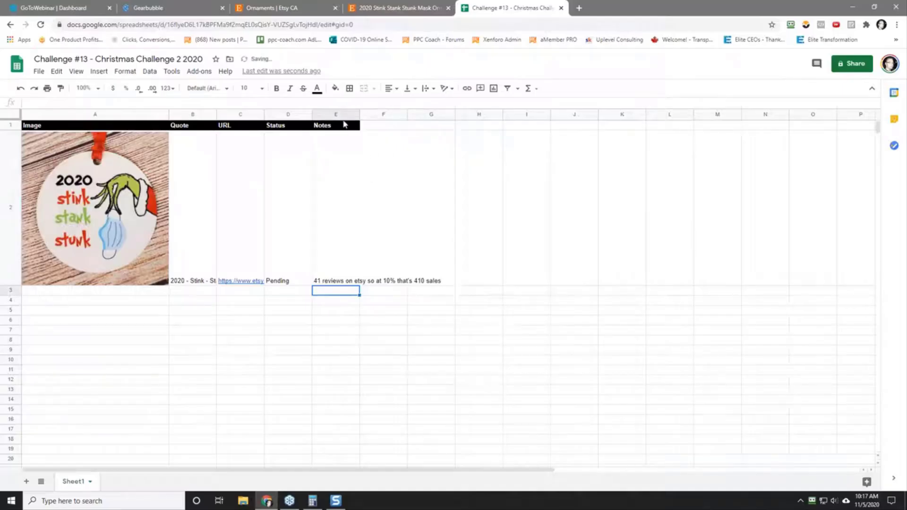
Step: Widen the Notes and URL columns until the note and the full listing link fit
left_click_drag(359, 113, 447, 113)
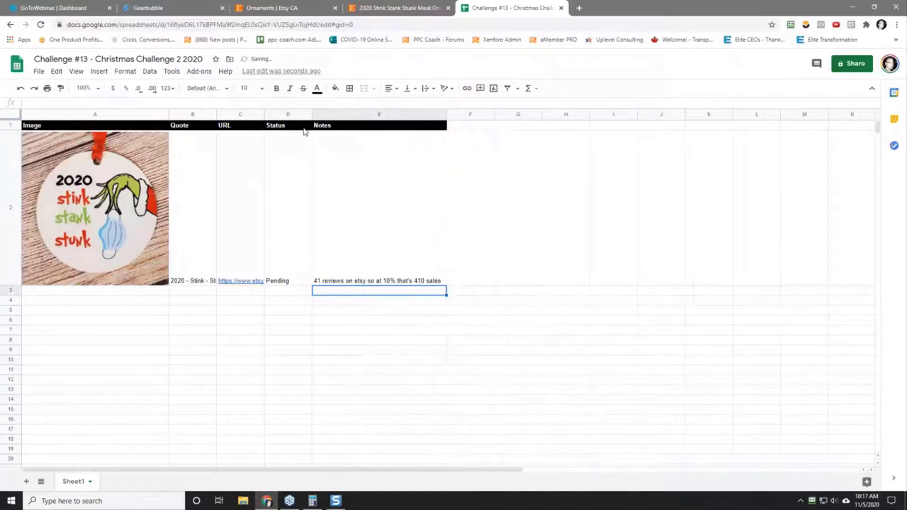
left_click_drag(265, 114, 397, 114)
left_click(395, 114)
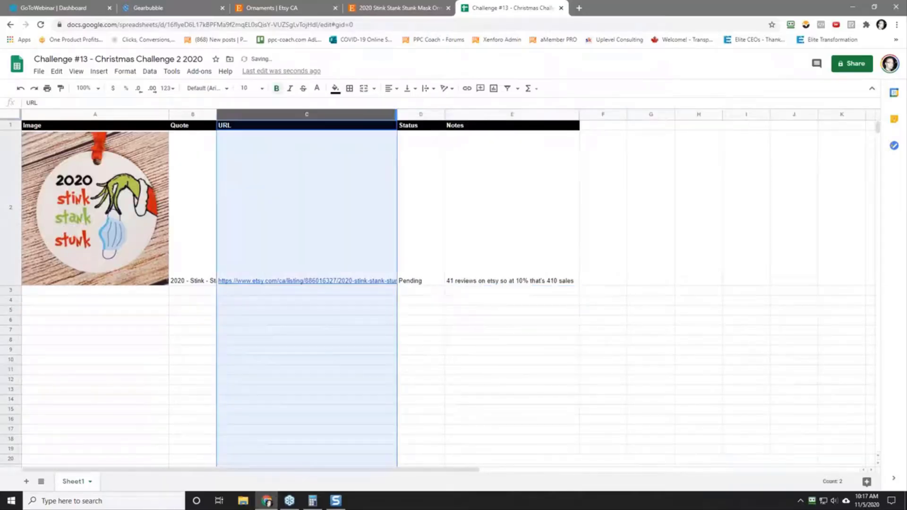
left_click(370, 172)
left_click_drag(396, 114, 426, 115)
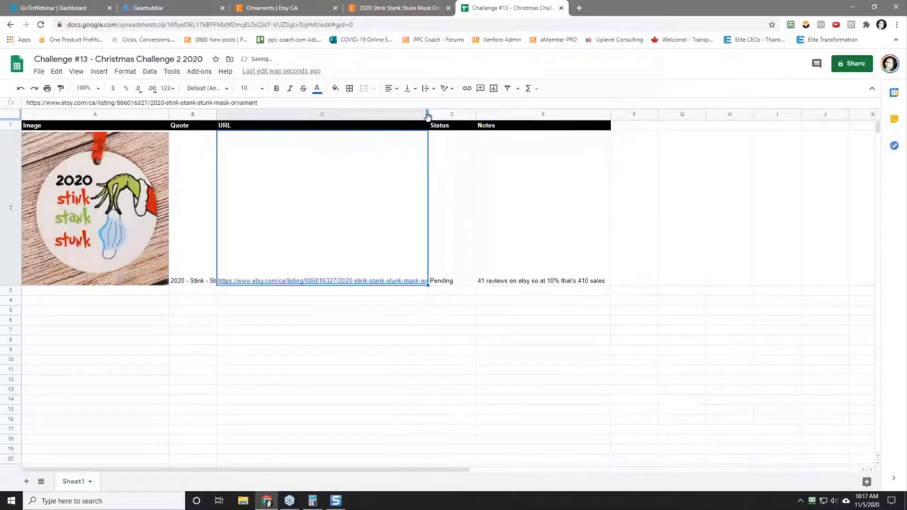
left_click(399, 189)
left_click_drag(429, 122, 467, 123)
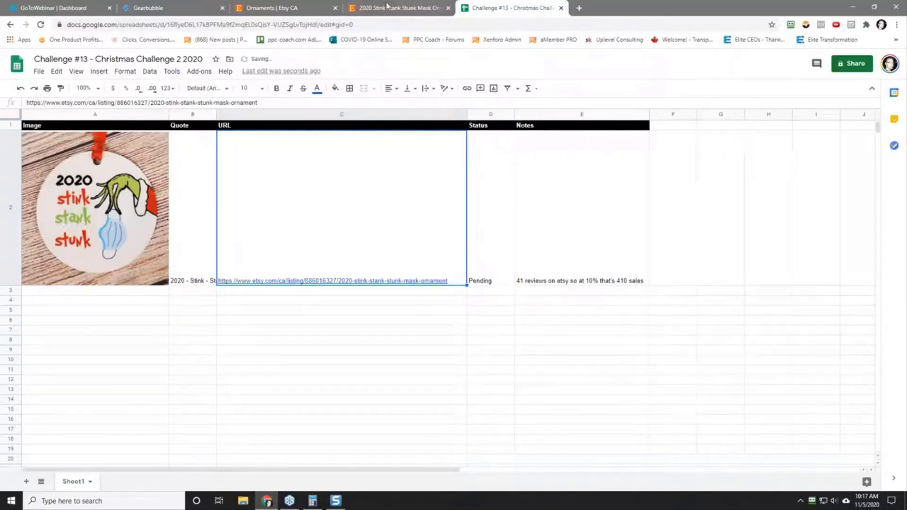
Step: Open the Quarantined for Life wedding ornament from the Etsy ornaments results in a new tab and check its item reviews
left_click(316, 8)
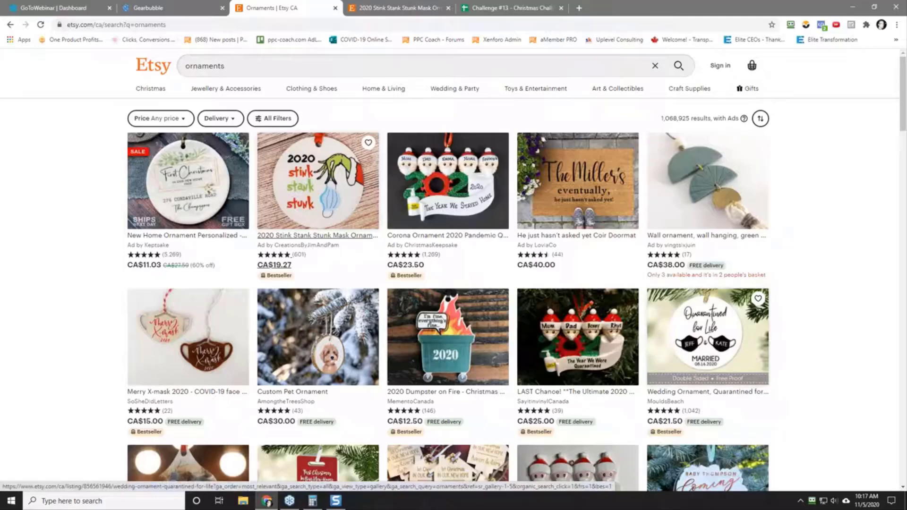
right_click(703, 349)
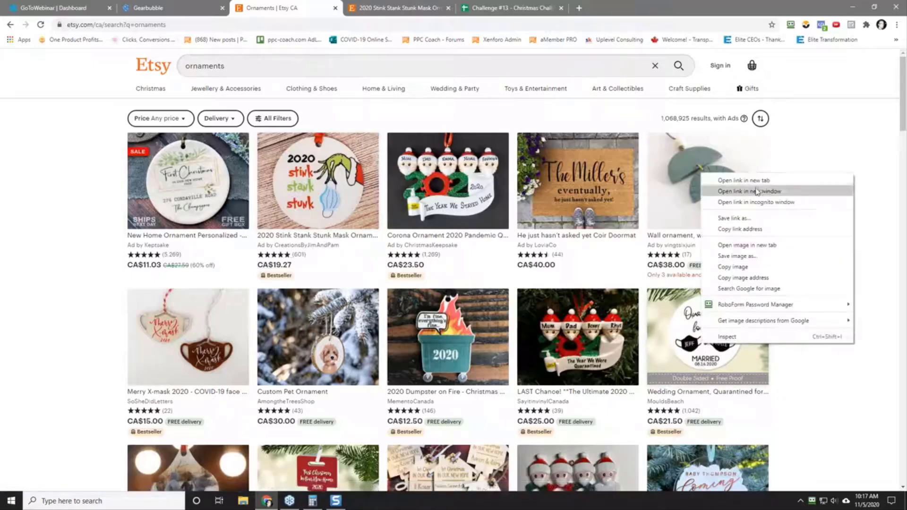
left_click(728, 181)
left_click(386, 8)
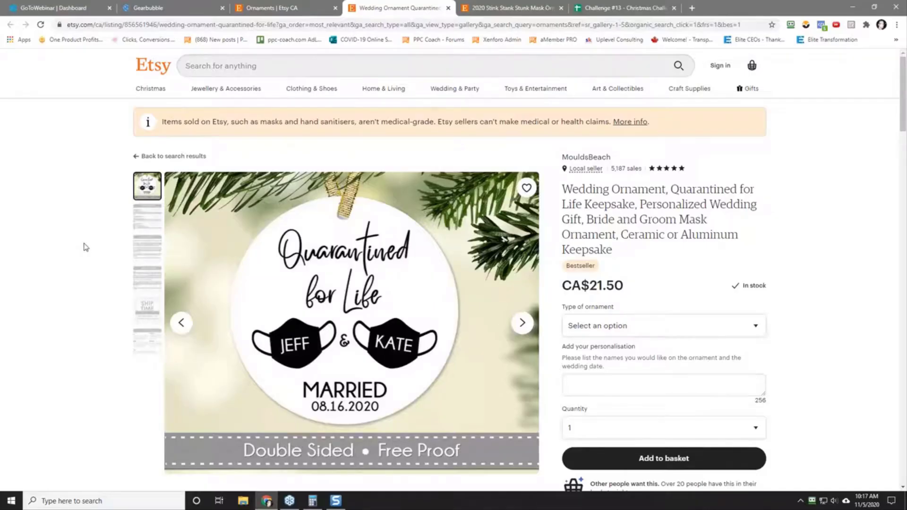
scroll(85, 247, "down", 5)
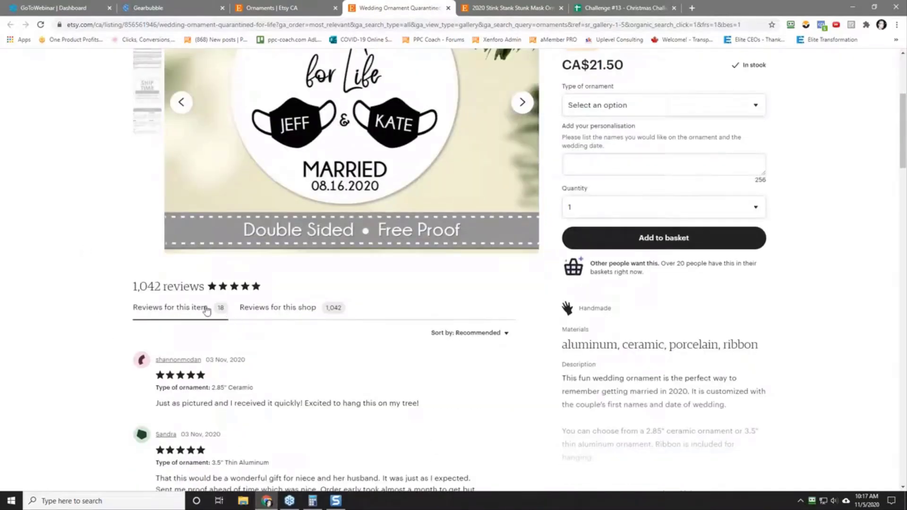
scroll(87, 314, "up", 3)
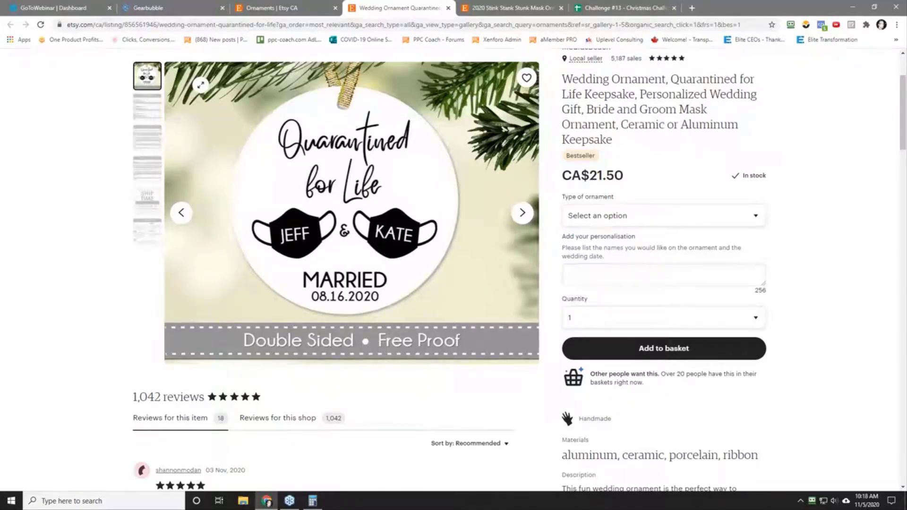
Step: Capture the Quarantined for Life ornament picture from the listing as a screenshot in Snagit Editor
key("Print")
left_click_drag(201, 77, 485, 317)
left_click(229, 337)
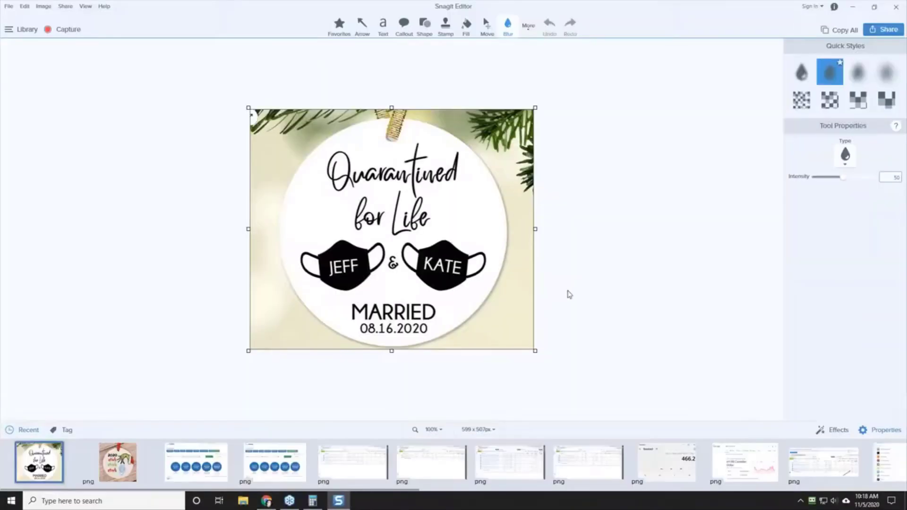
left_click(9, 6)
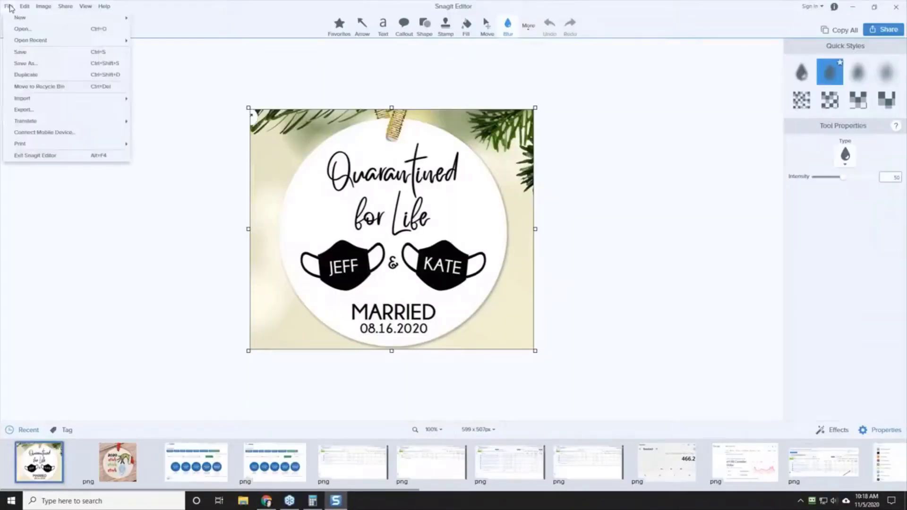
left_click(198, 229)
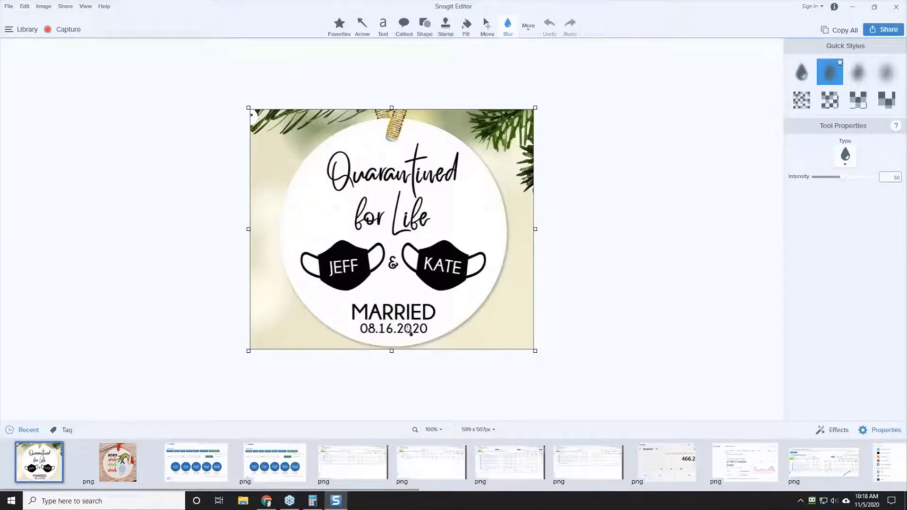
Step: Save the Quarantined for Life screenshot as a PNG in the Christmas Challenge 2 2020 research folder and minimize the editor
left_click(8, 6)
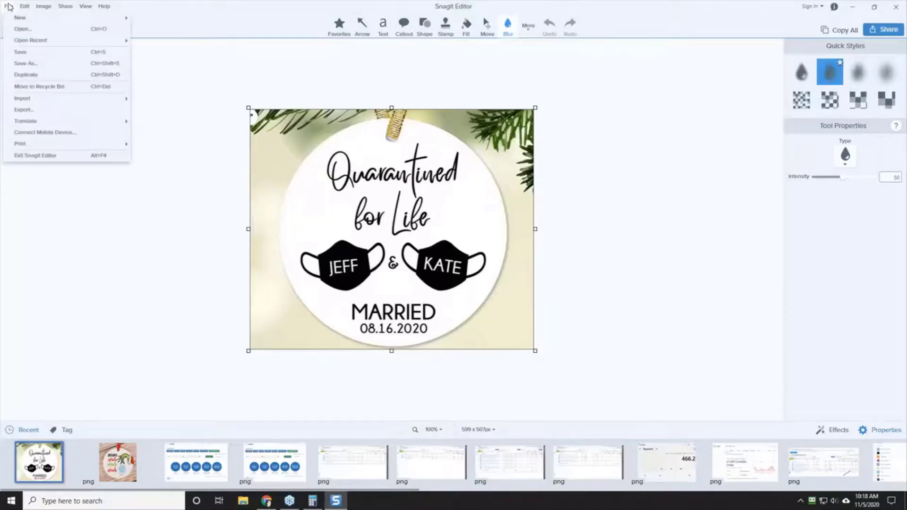
mouse_move(9, 7)
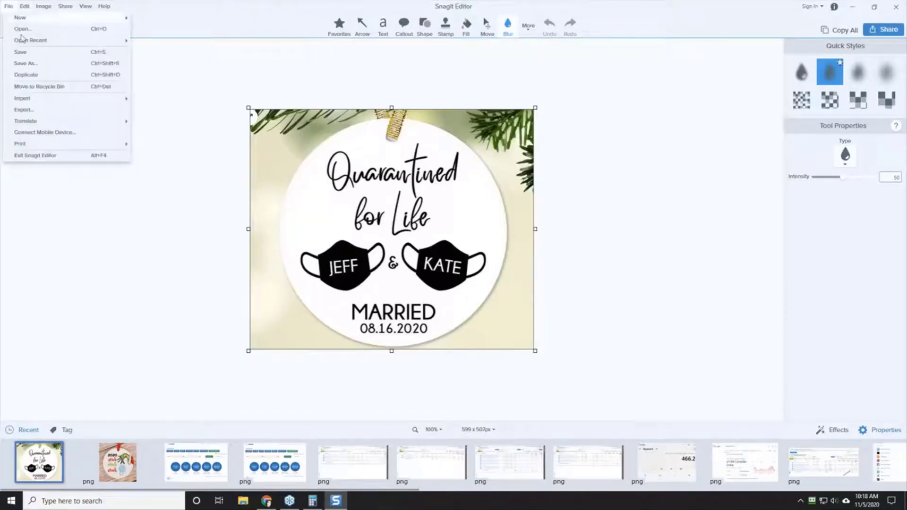
left_click(32, 66)
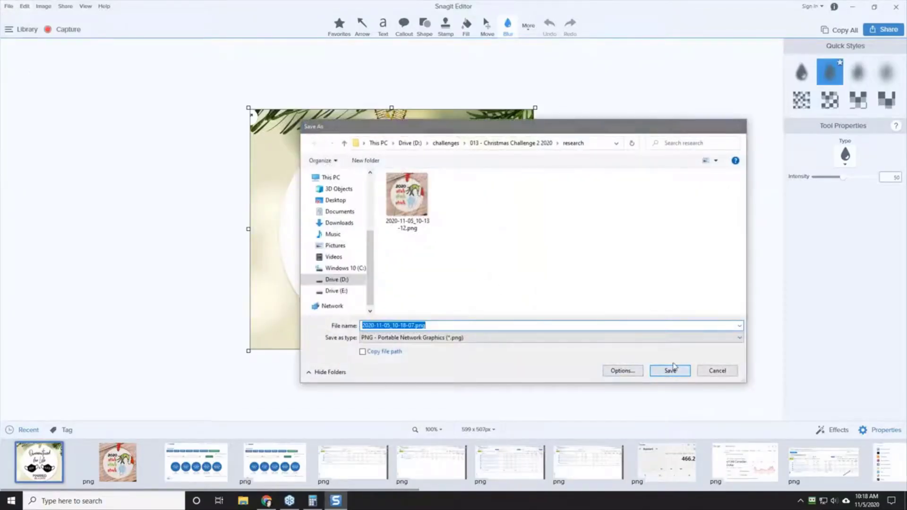
left_click(671, 371)
left_click(850, 6)
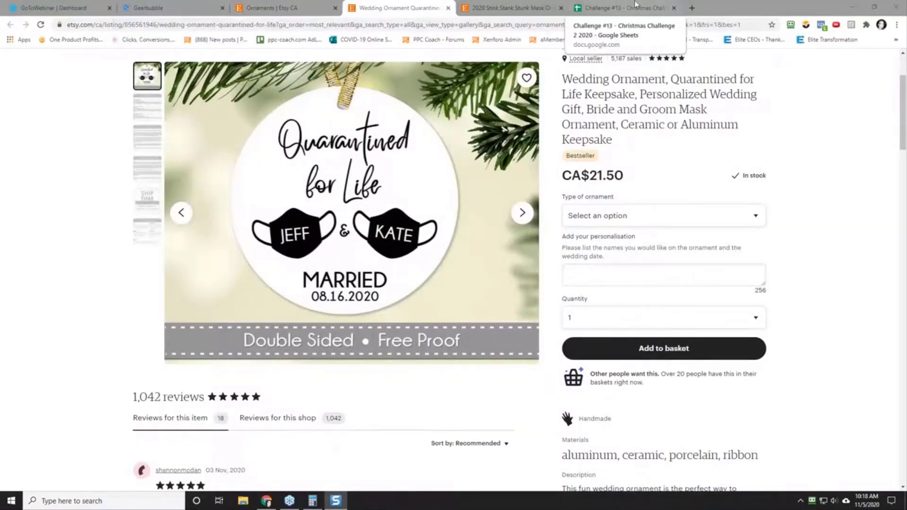
Step: In the Google Sheets tracker, insert the saved image 2020-11-05_10-18-07.png into cell A3 and enlarge row 3 to show it
left_click(619, 7)
left_click(74, 294)
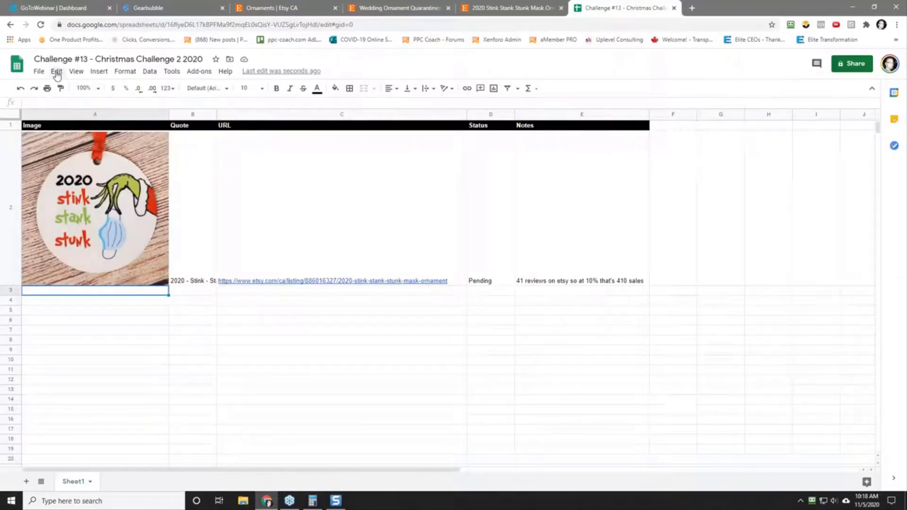
left_click(99, 71)
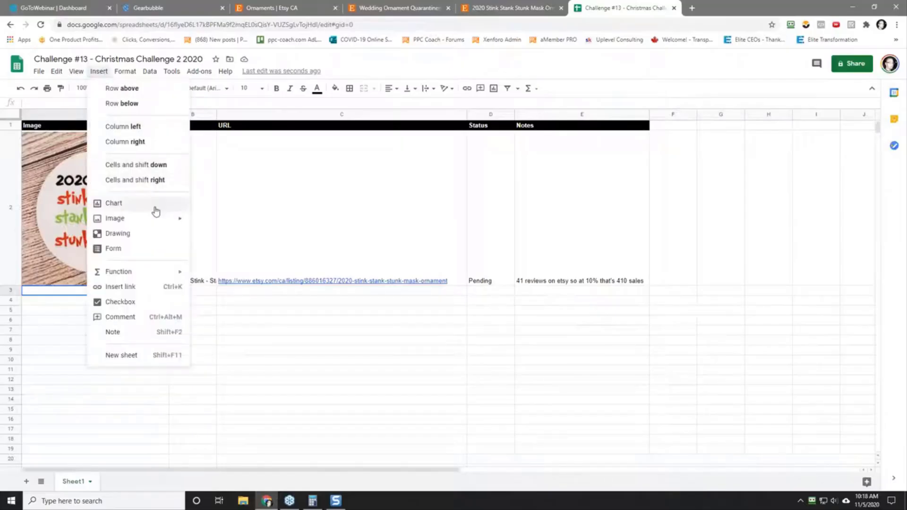
mouse_move(155, 224)
left_click(228, 222)
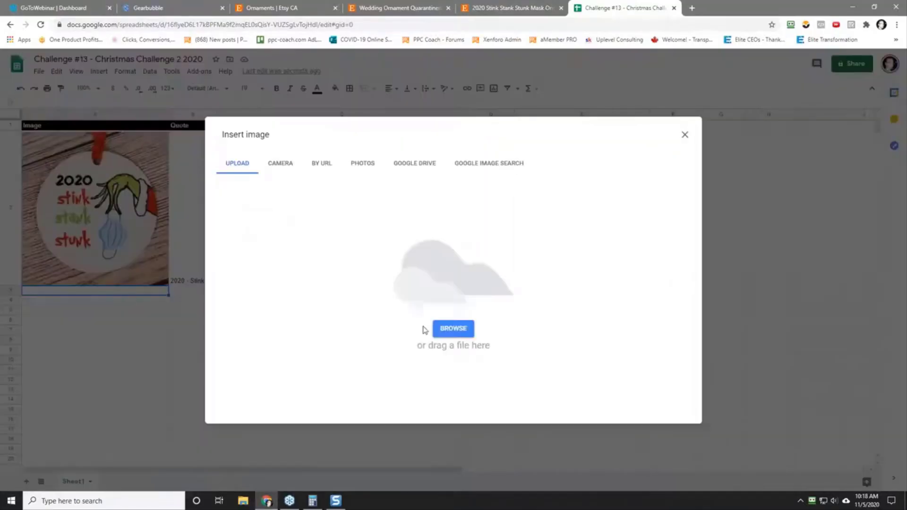
left_click(453, 328)
left_click(166, 79)
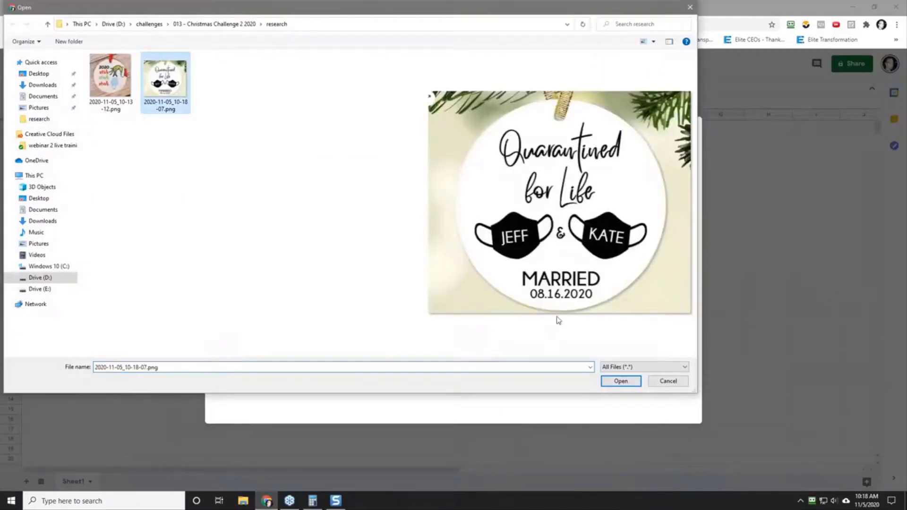
left_click(615, 384)
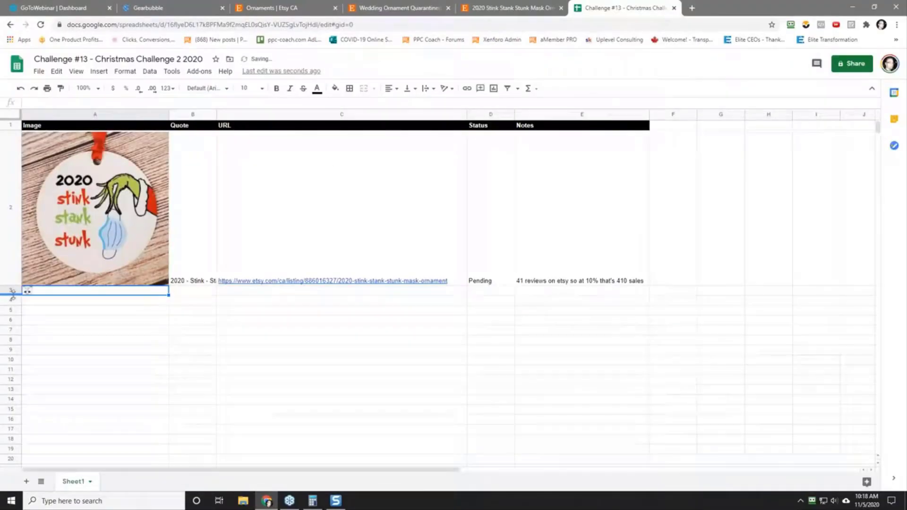
left_click_drag(11, 296, 9, 410)
Step: Enter the quote "Quarantined For Life - NAME & NAME - Married - DATE" in cell B3 and widen the Quote column to fit
left_click(181, 358)
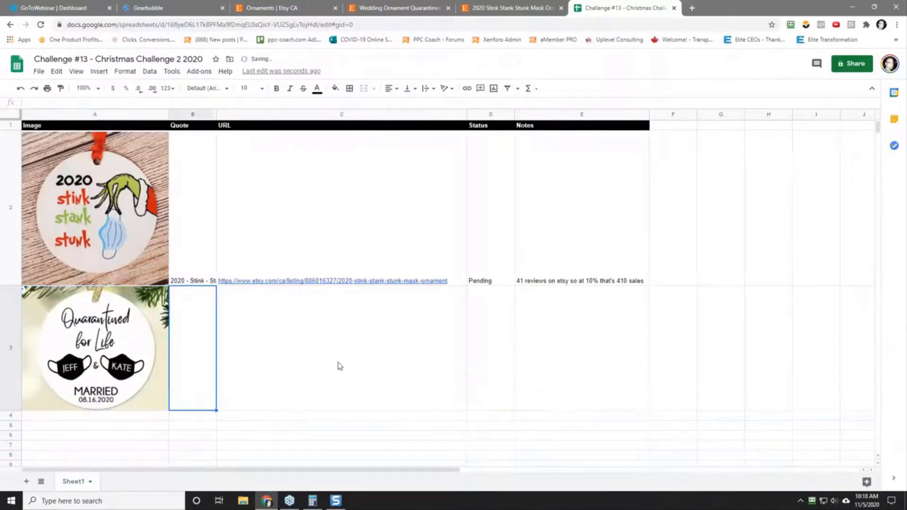
type("Quar")
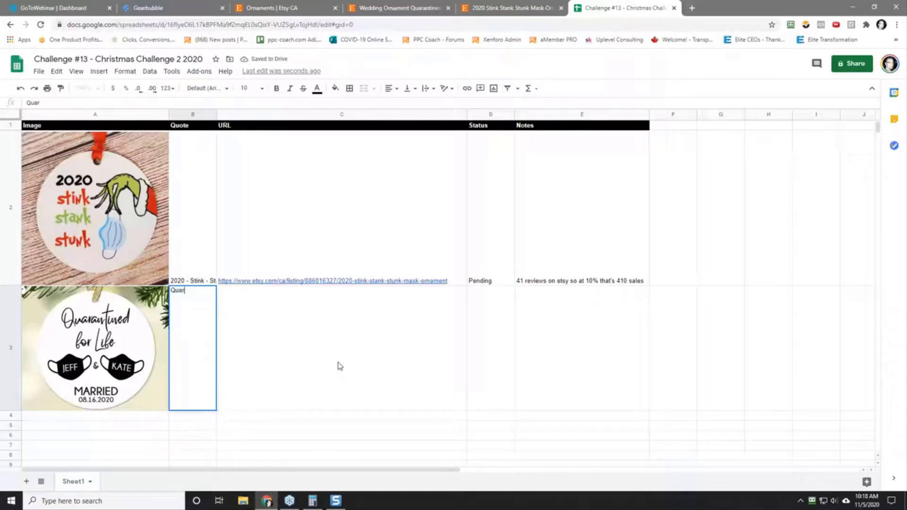
type("antined For Life")
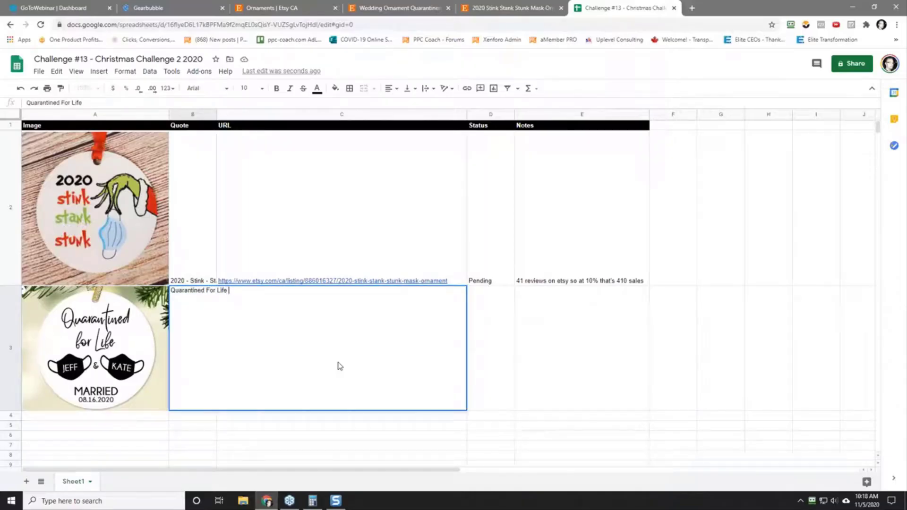
type(" - NAME & NAME - Married - DATE")
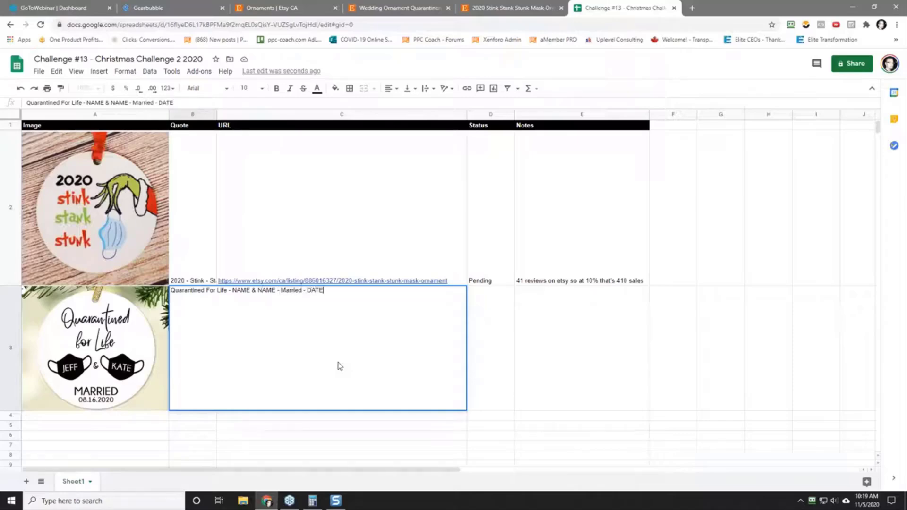
key("Return")
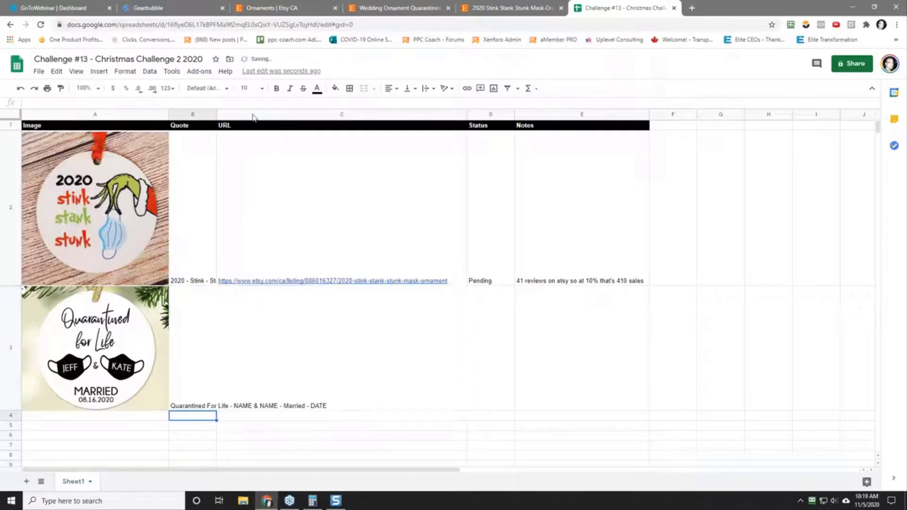
left_click_drag(216, 115, 363, 115)
Step: Copy the Quarantined for Life listing's URL without its query parameters and paste it as values only into cell C3
left_click(499, 6)
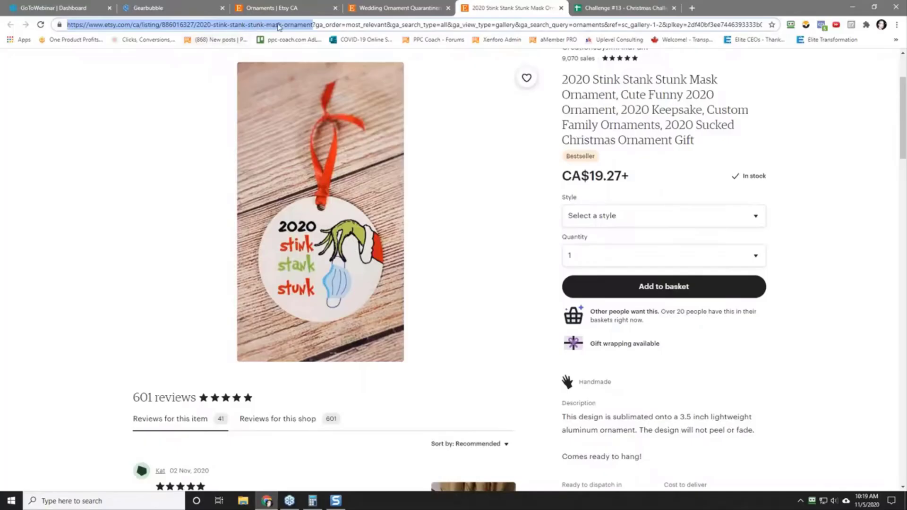
left_click(427, 6)
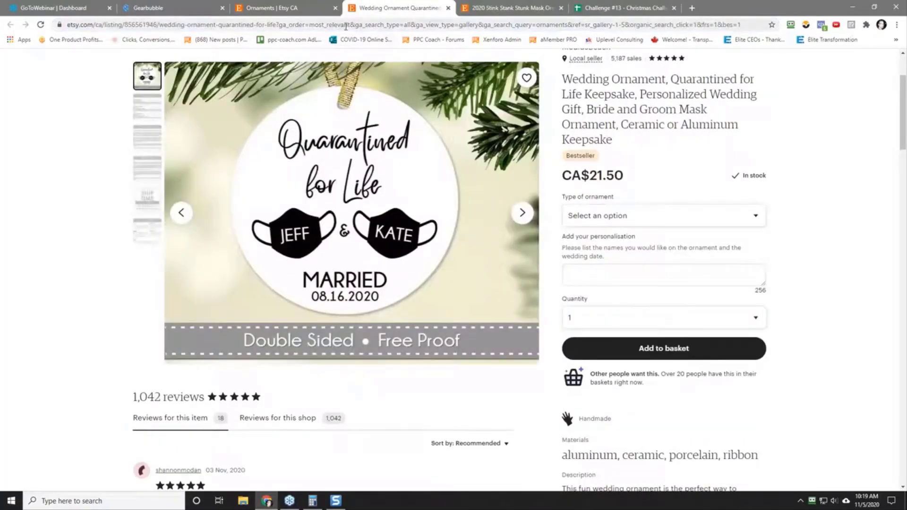
left_click_drag(278, 24, 17, 26)
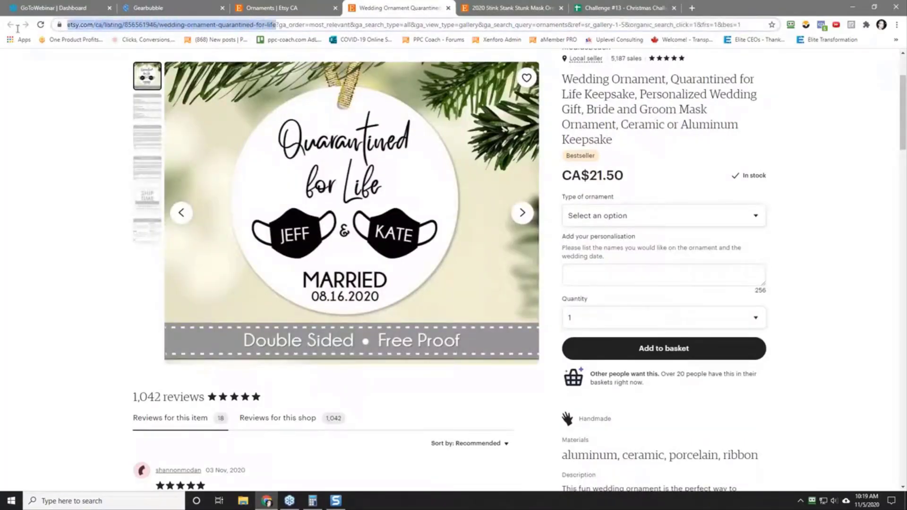
right_click(91, 25)
left_click(112, 76)
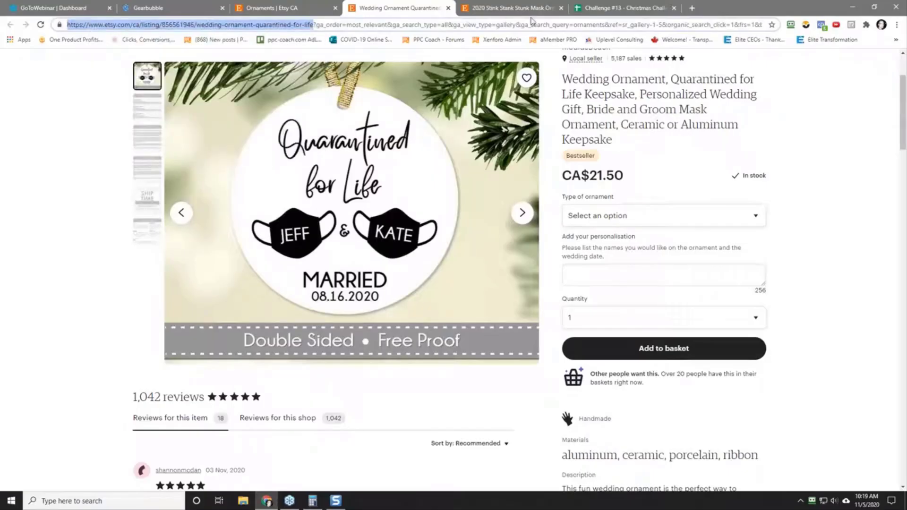
left_click(615, 7)
left_click(407, 361)
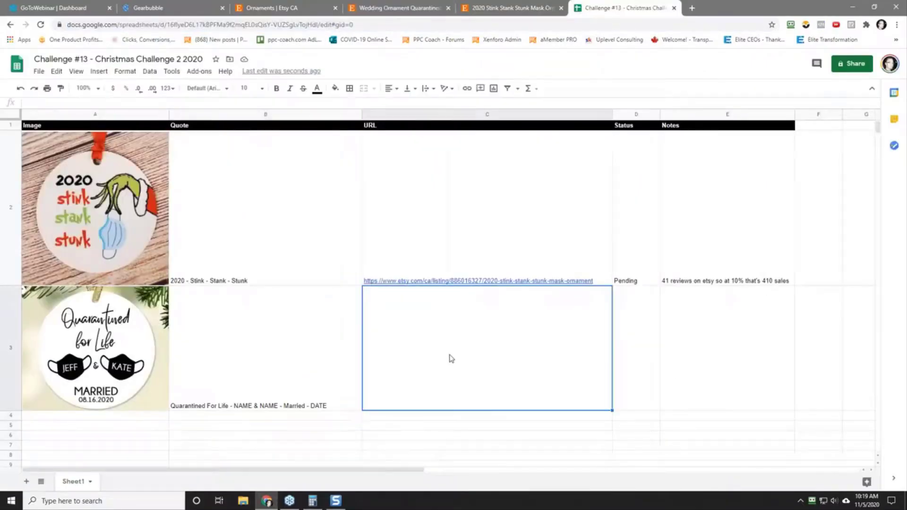
right_click(449, 359)
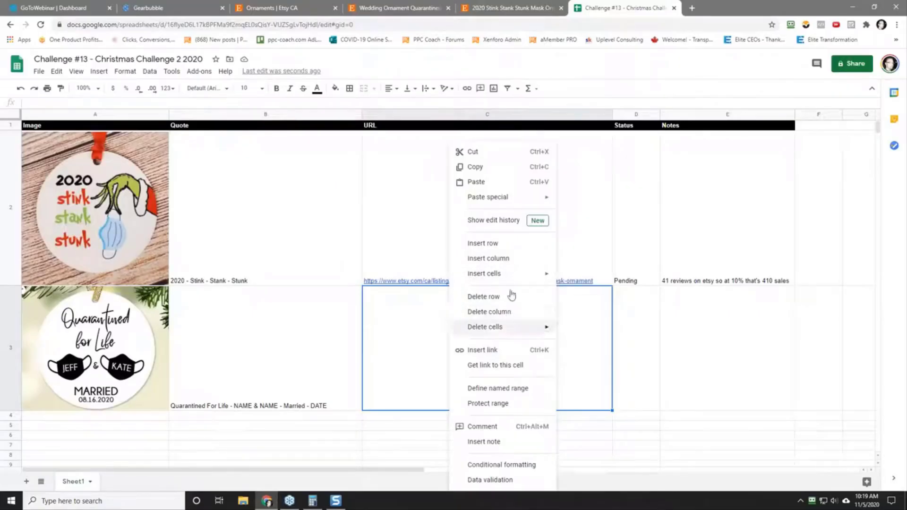
mouse_move(502, 202)
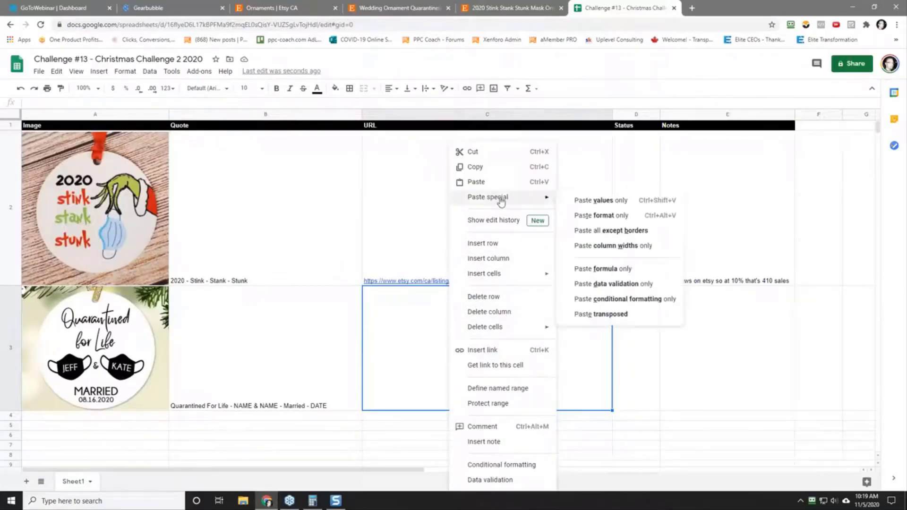
left_click(599, 201)
Step: Set the status in cell D3 to "Pending" and enter the note "18 reviews etsy" in cell E3
left_click(633, 371)
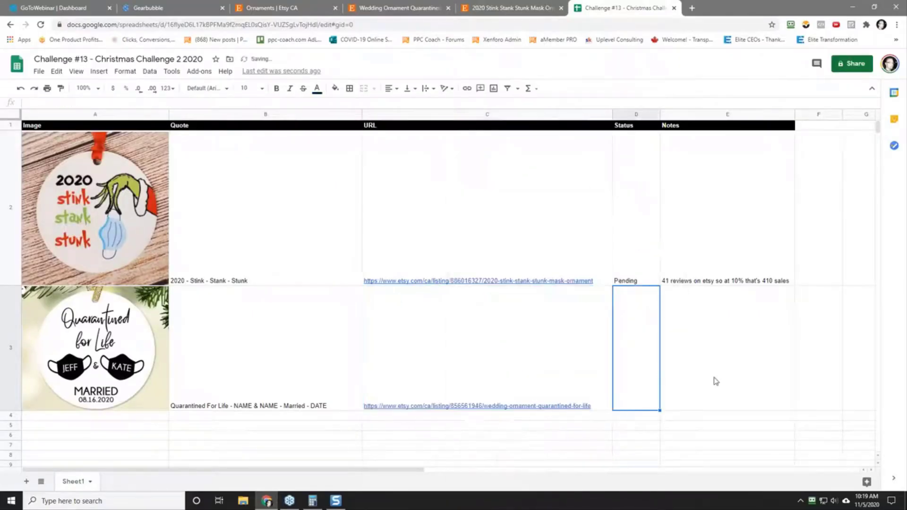
type("Pending")
key("Tab")
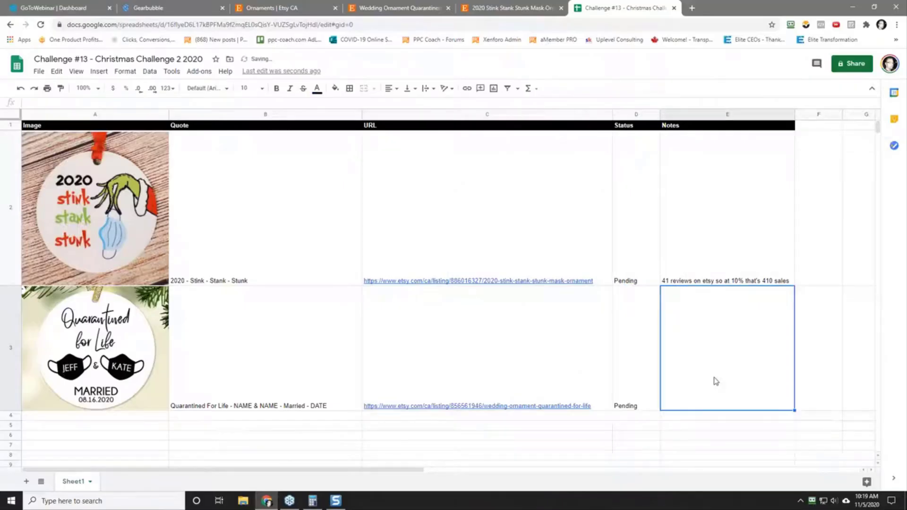
type("18 reviews ")
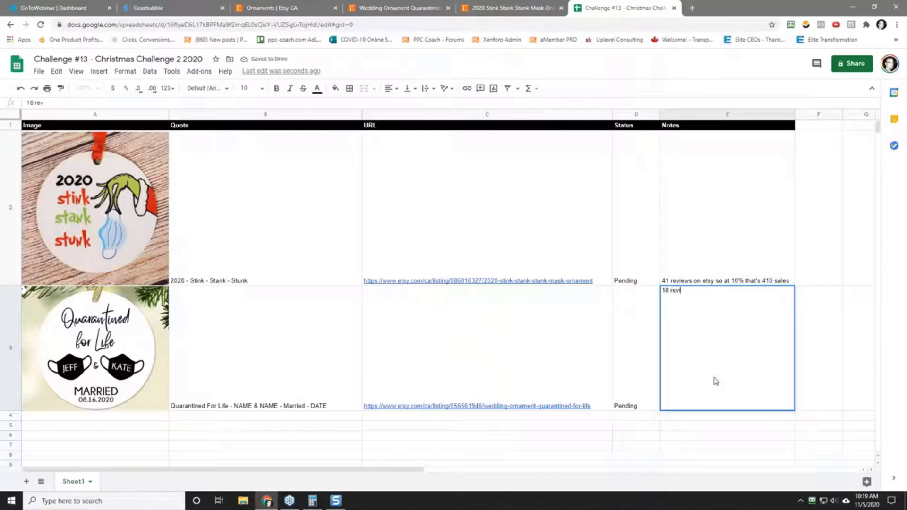
type("etsy")
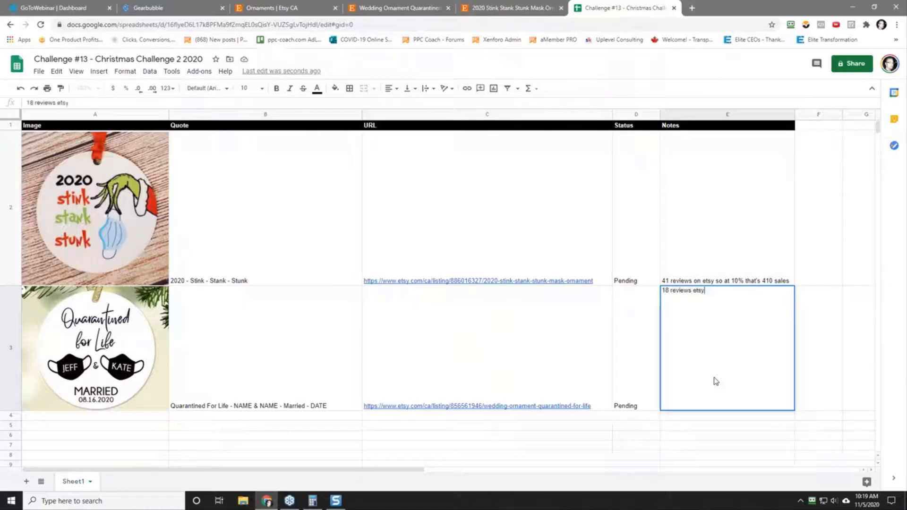
key("Return")
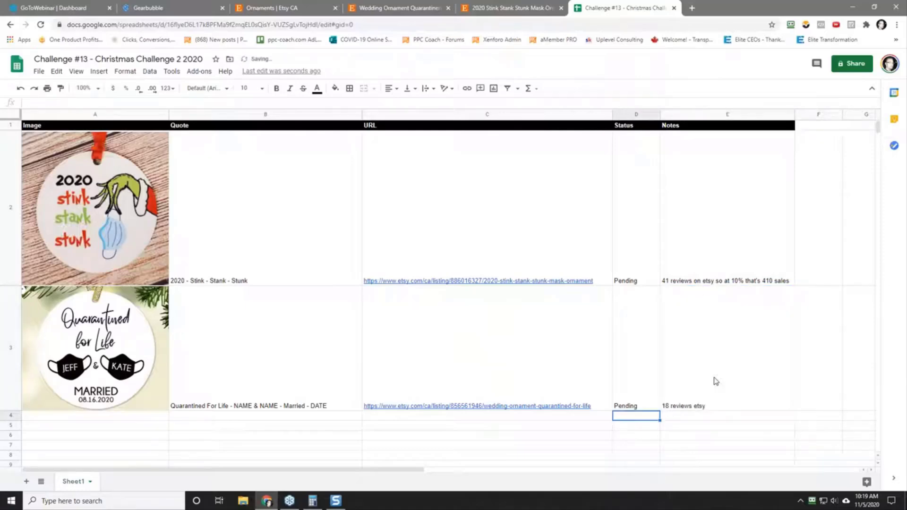
Step: Append "- Let's personlize this" to the review note in cell E3
left_click(716, 381)
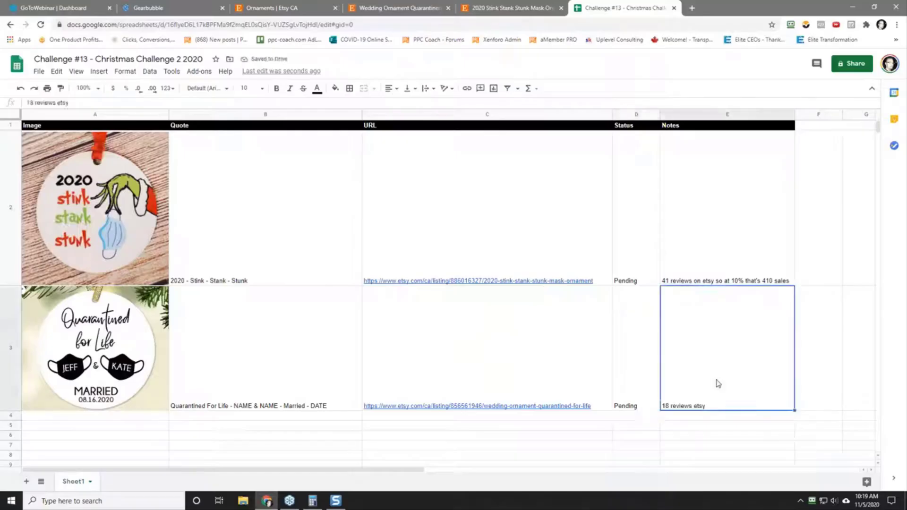
left_click(92, 104)
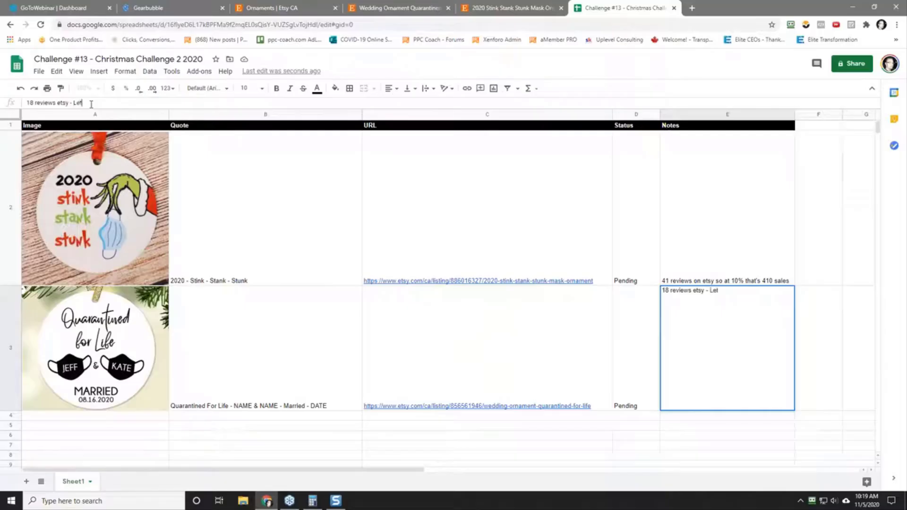
type("- Let's personlize this")
key("Return")
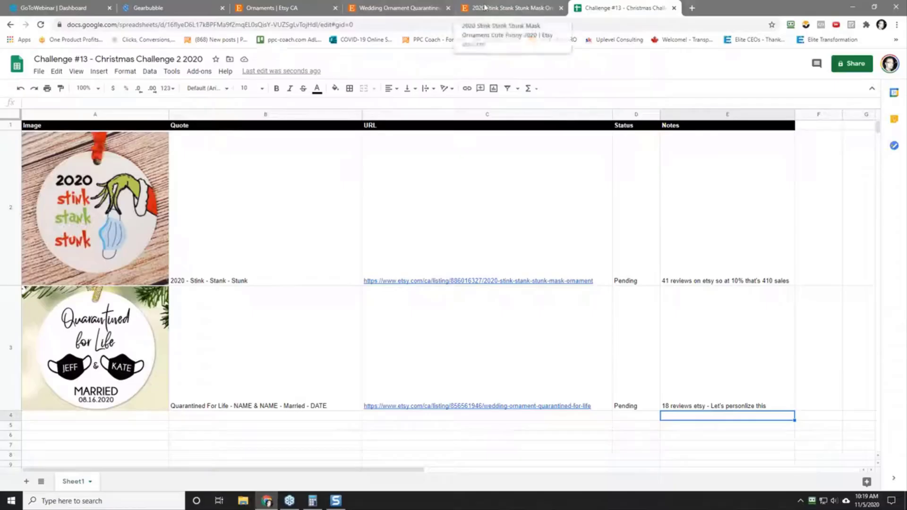
Step: Open the 2020 Bad Review ornament from the Stink Stank Stunk seller's other items in a new tab and look over its listing
left_click(271, 8)
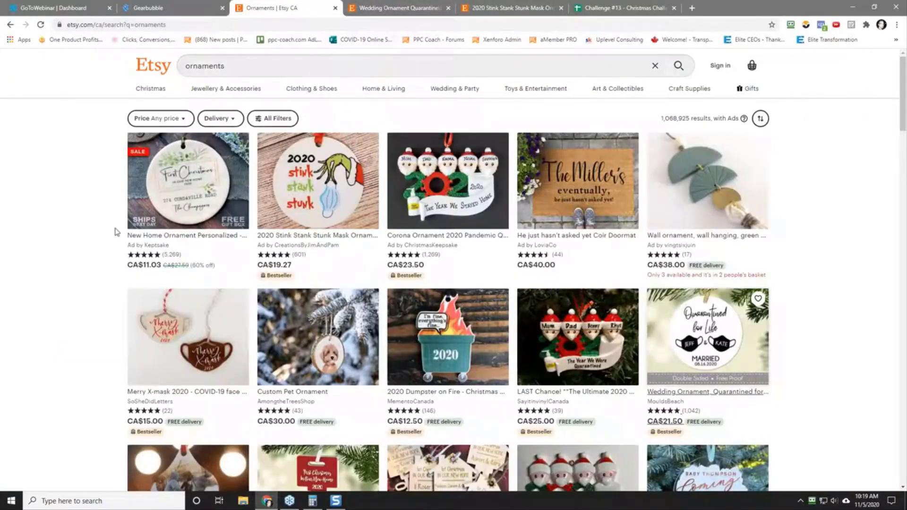
left_click(492, 6)
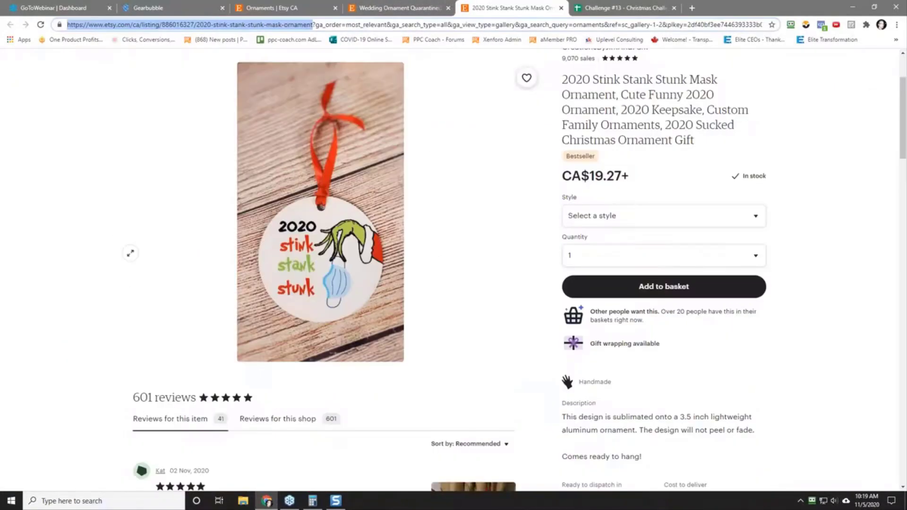
scroll(81, 256, "down", 15)
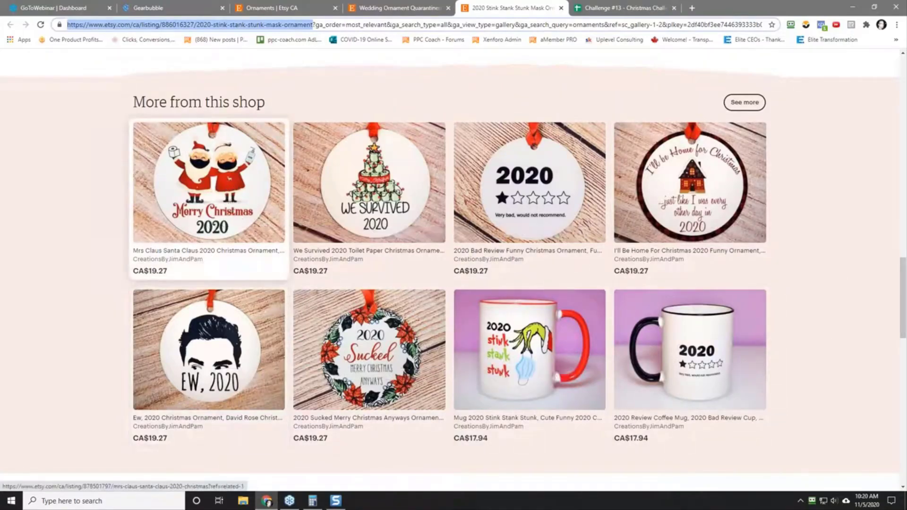
right_click(532, 189)
left_click(548, 195)
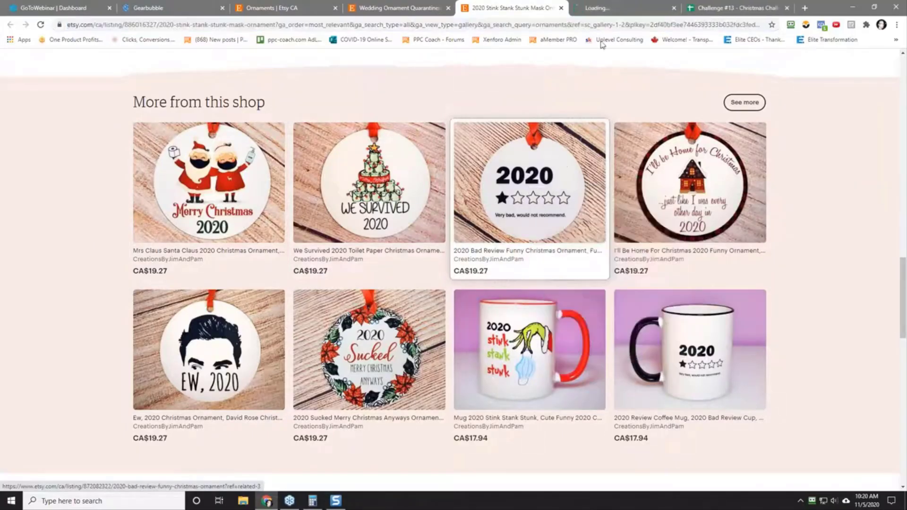
left_click(624, 9)
scroll(102, 256, "down", 5)
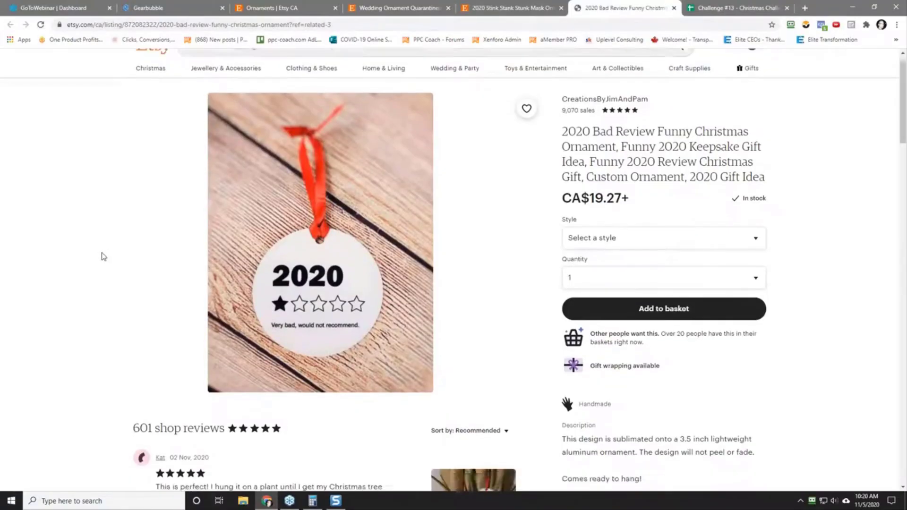
scroll(105, 256, "up", 5)
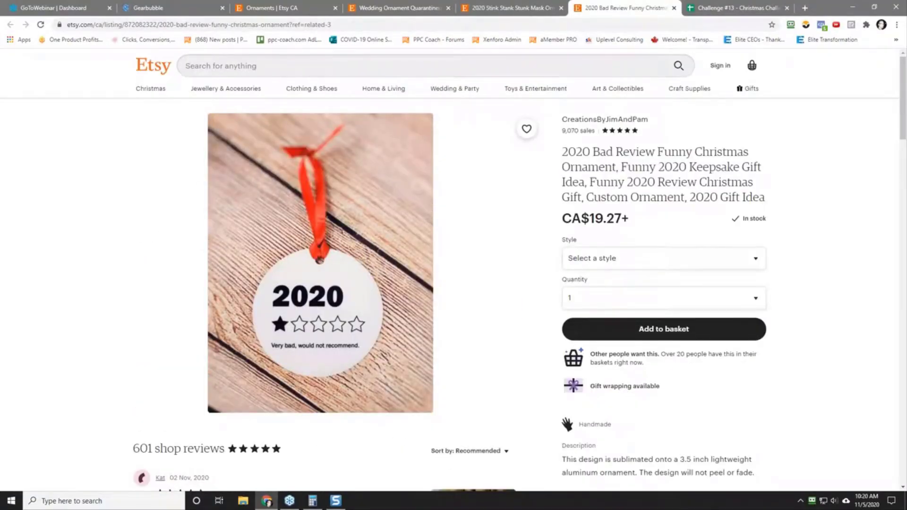
Step: Take a screen capture of the 2020 one-star Bad Review ornament image in Snagit and return to the Etsy listing
key("Print")
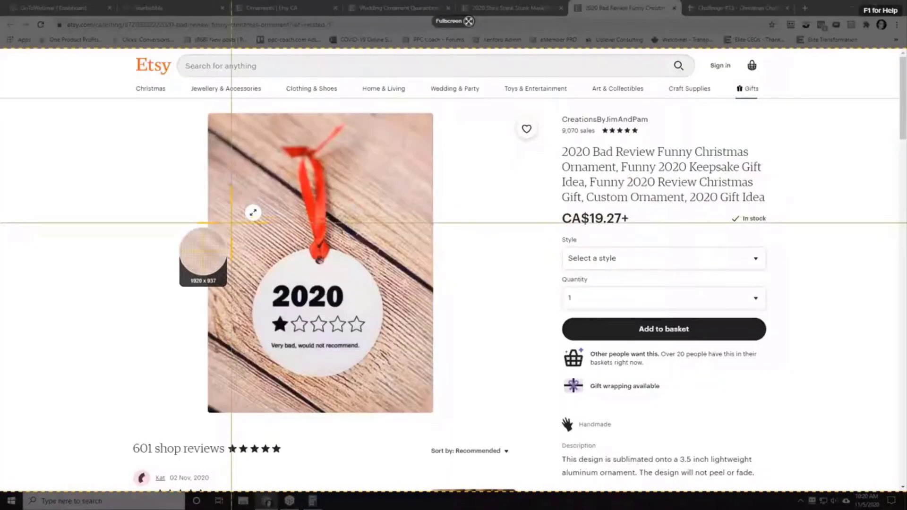
left_click_drag(227, 225, 410, 397)
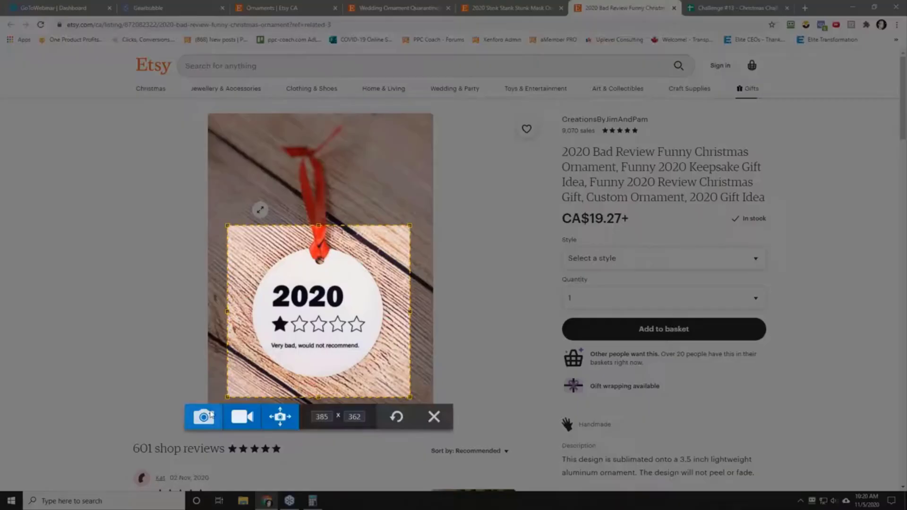
left_click(204, 417)
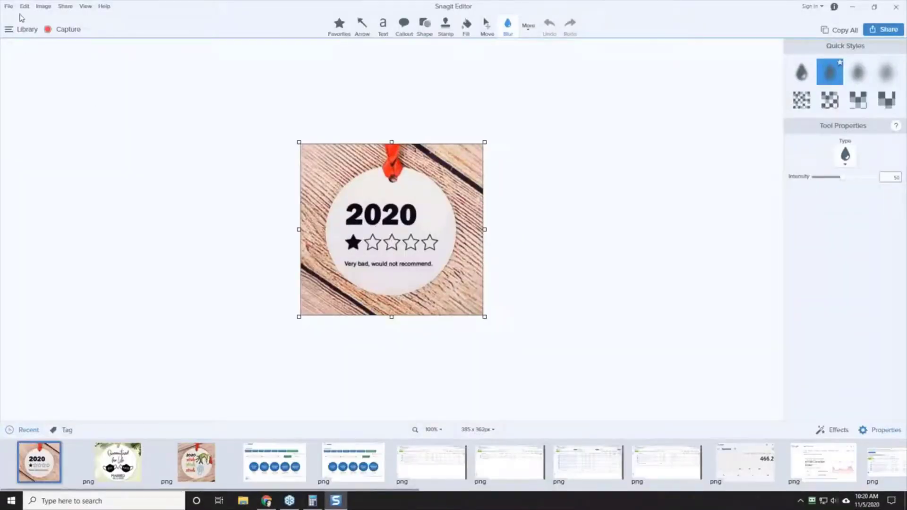
left_click(9, 6)
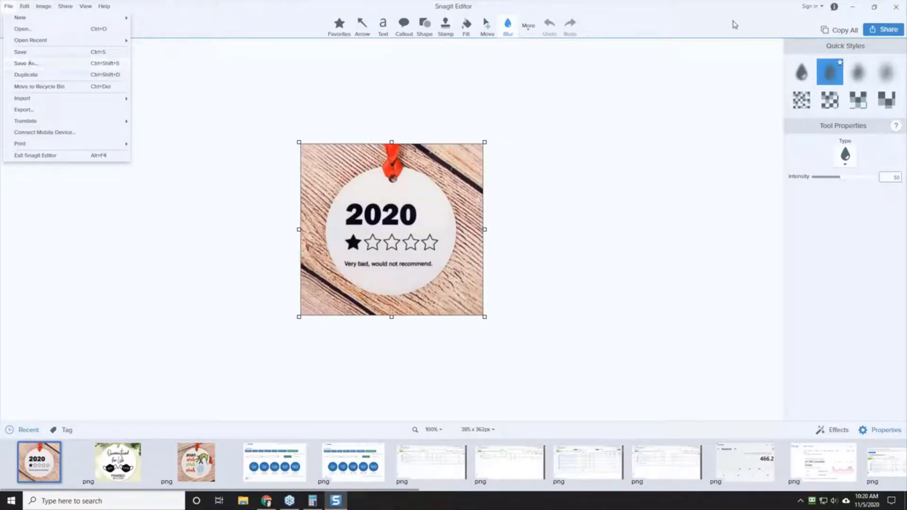
left_click(853, 8)
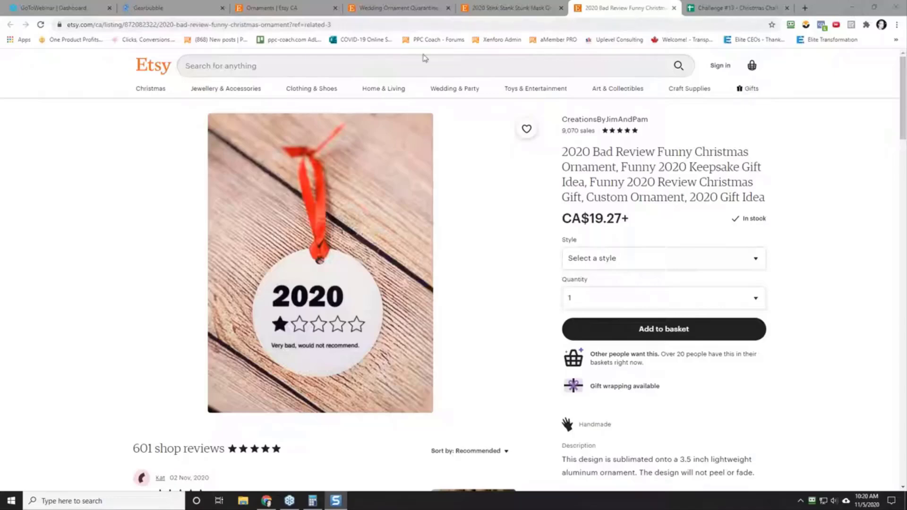
Step: Search Etsy for "2020 ornaments"
left_click(270, 66)
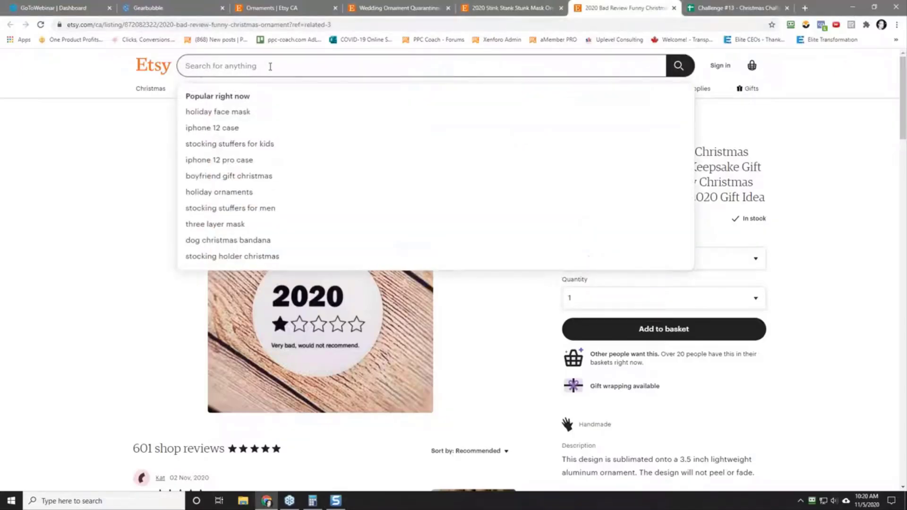
type("202")
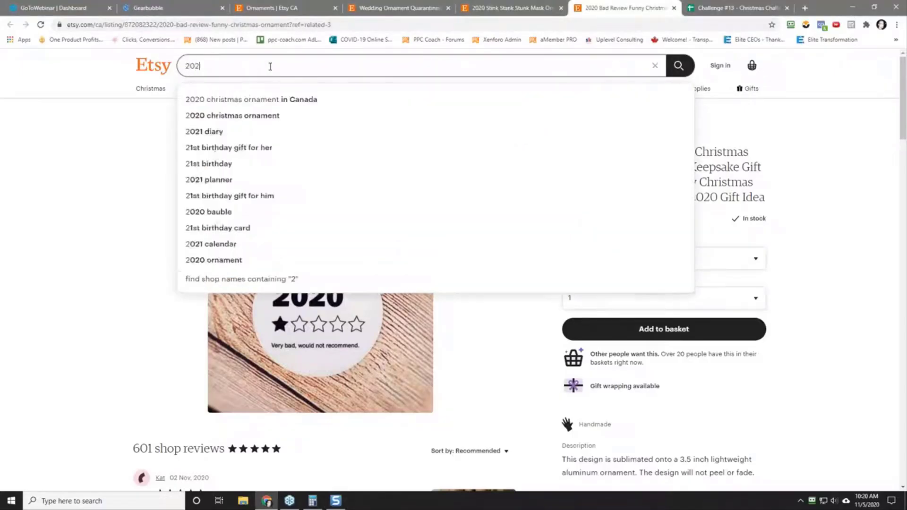
type("0 ornament")
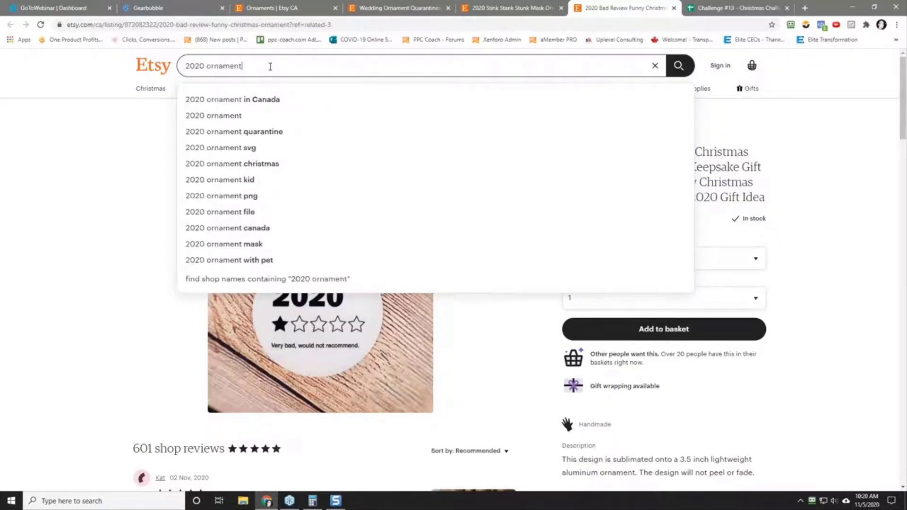
type("s")
key("Return")
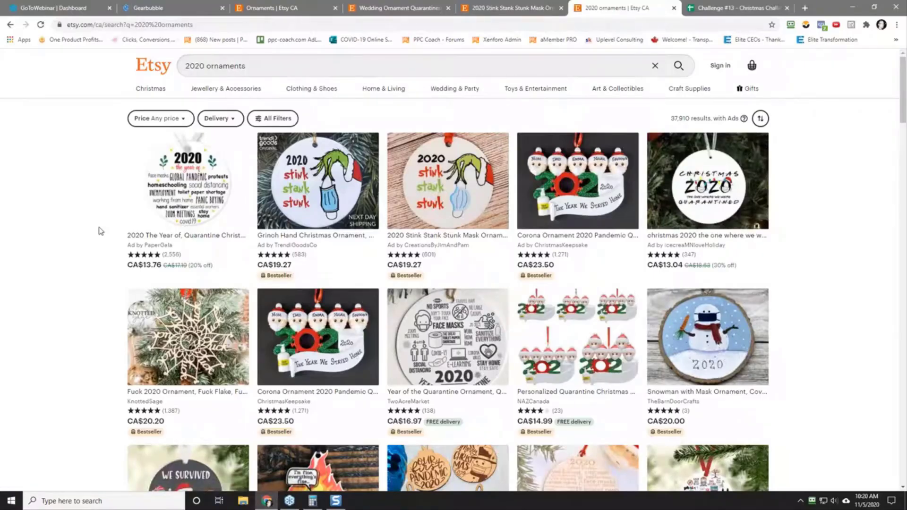
Step: Open the "We Survived 2020" COVID Christmas ornament by LettersbyLeslie from the search results in a new tab and check its reviews
scroll(101, 232, "down", 3)
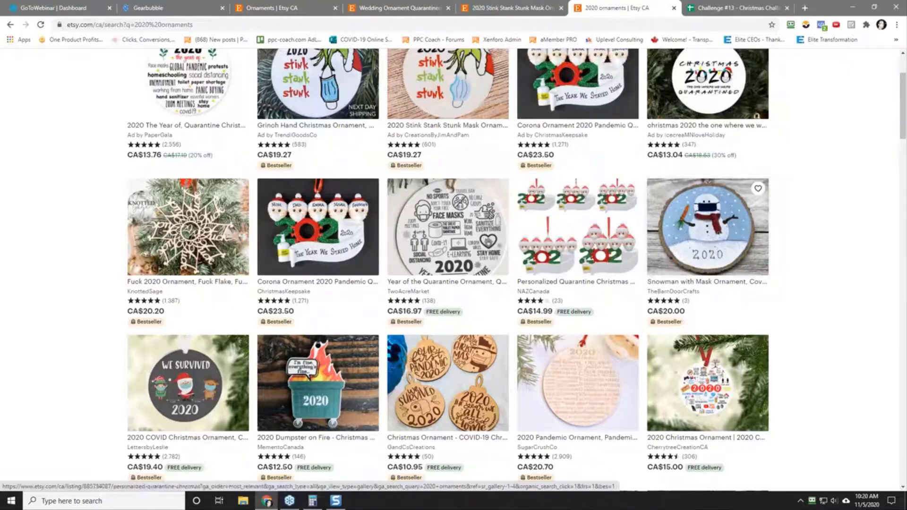
scroll(179, 294, "down", 2)
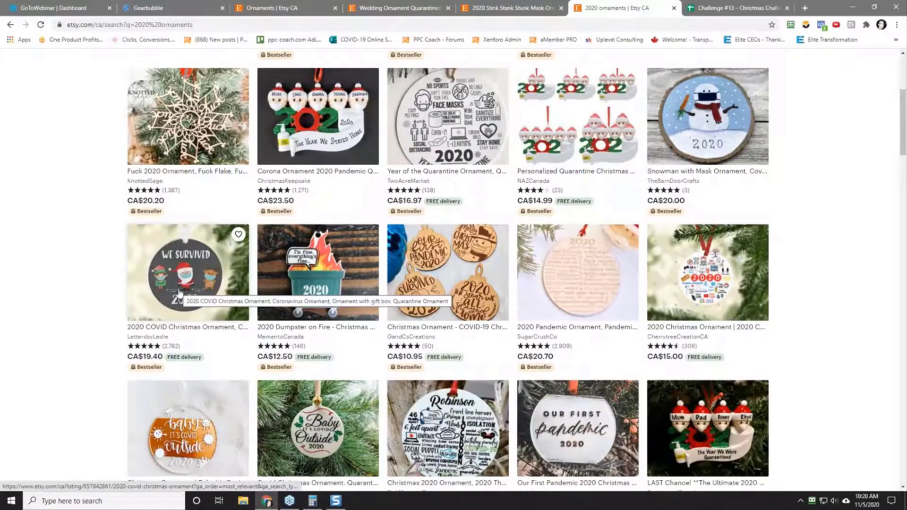
right_click(169, 278)
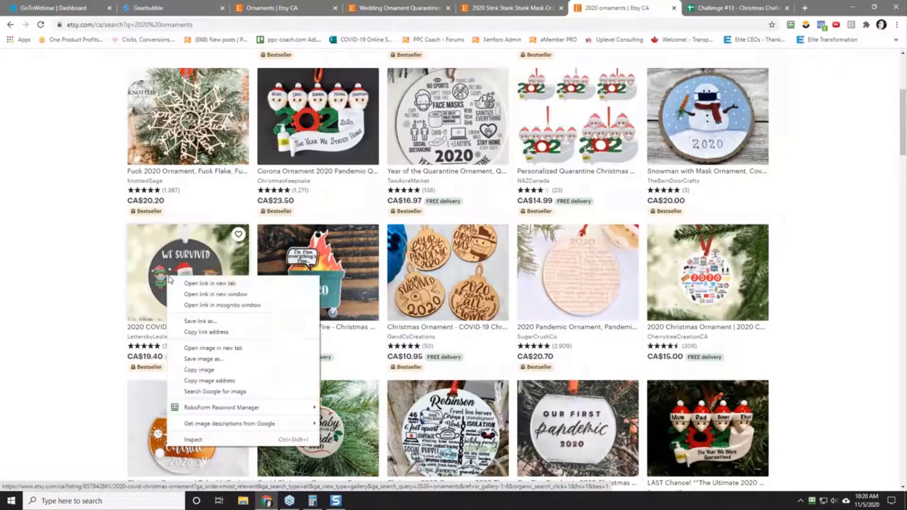
left_click(189, 284)
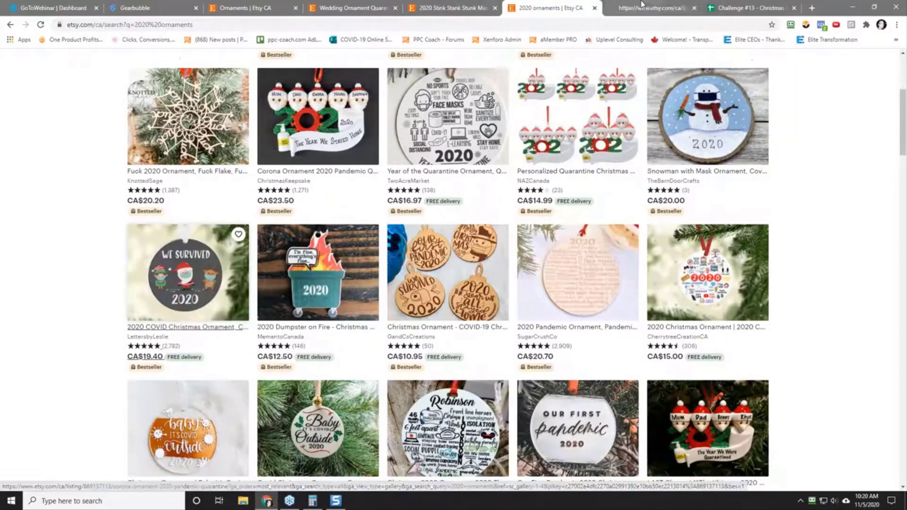
key("ctrl+Tab")
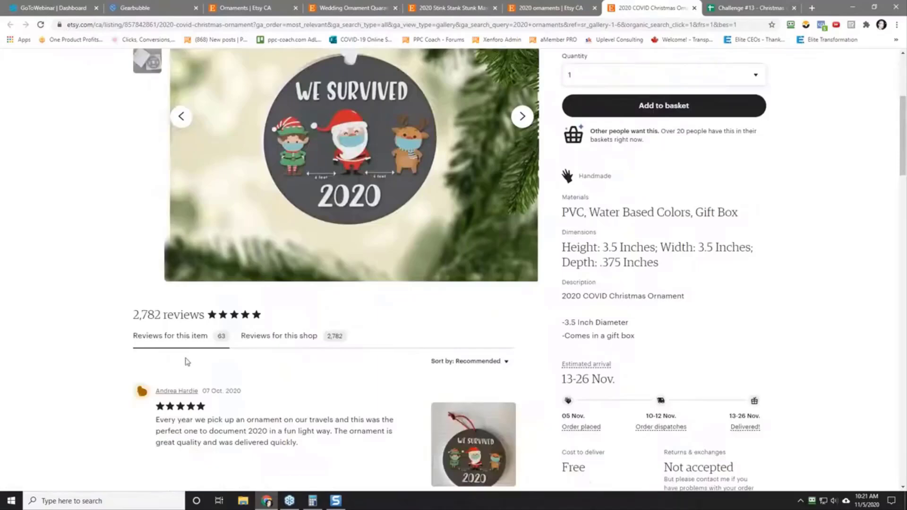
Step: Capture the We Survived ornament image in Snagit and save it as a PNG in the research folder
scroll(108, 330, "up", 2)
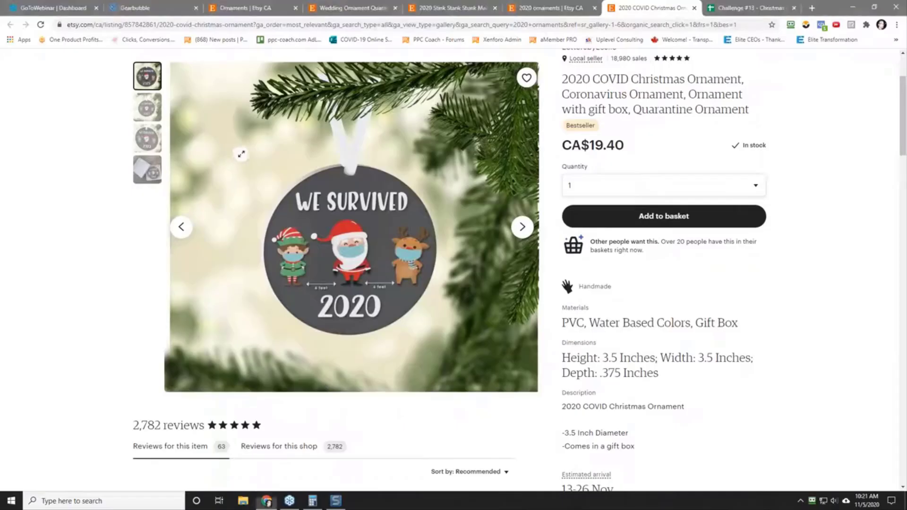
key("Print")
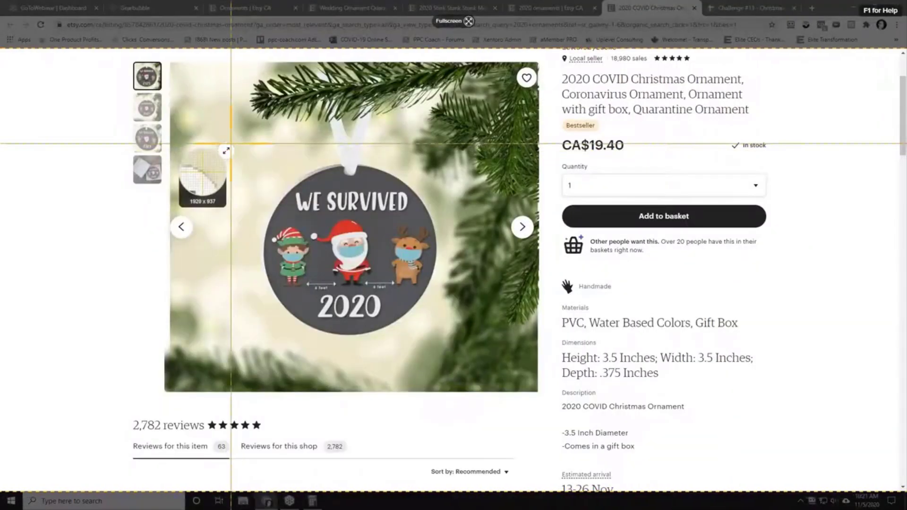
left_click_drag(230, 144, 465, 358)
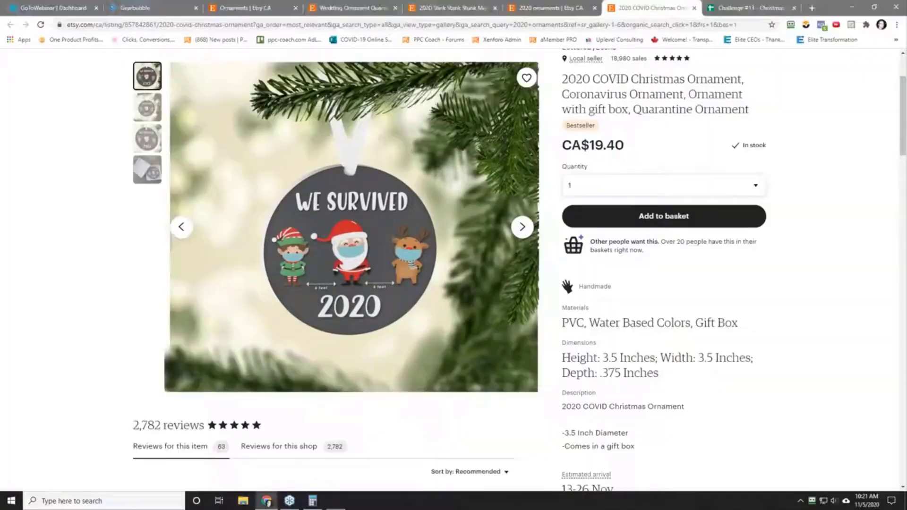
left_click(225, 374)
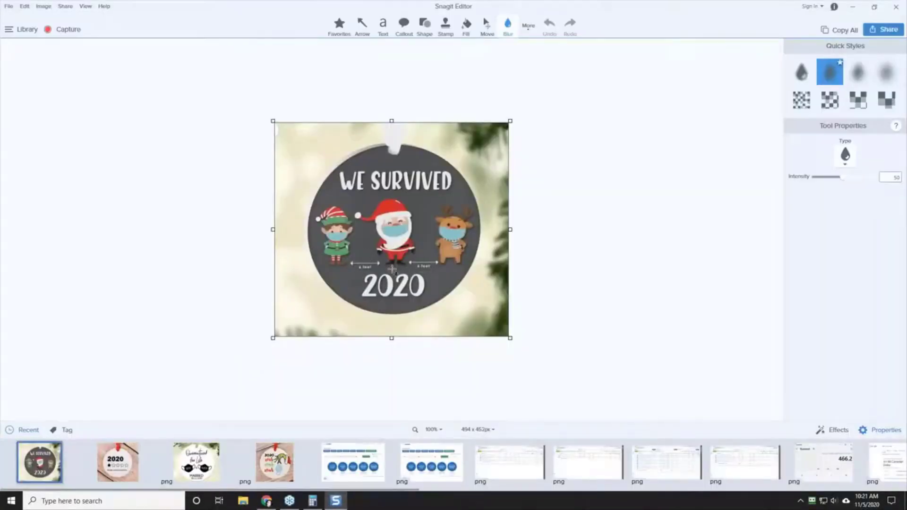
left_click(9, 6)
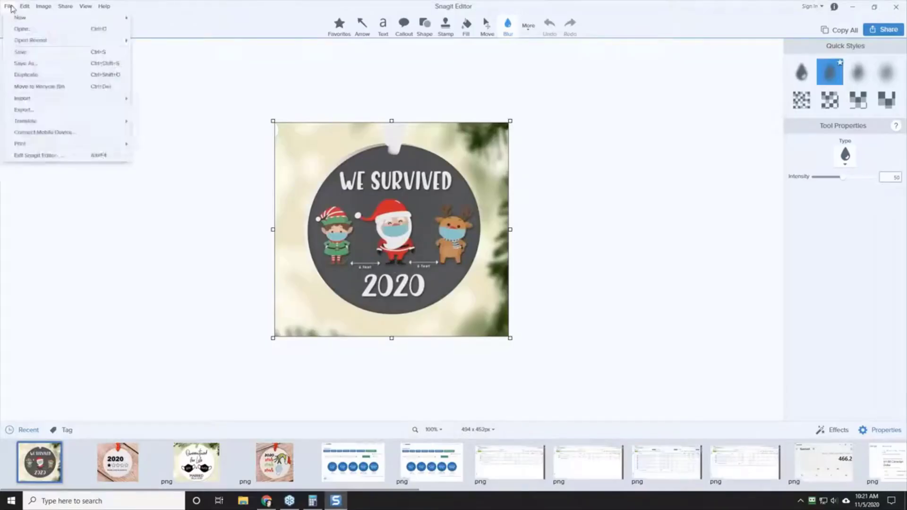
mouse_move(24, 6)
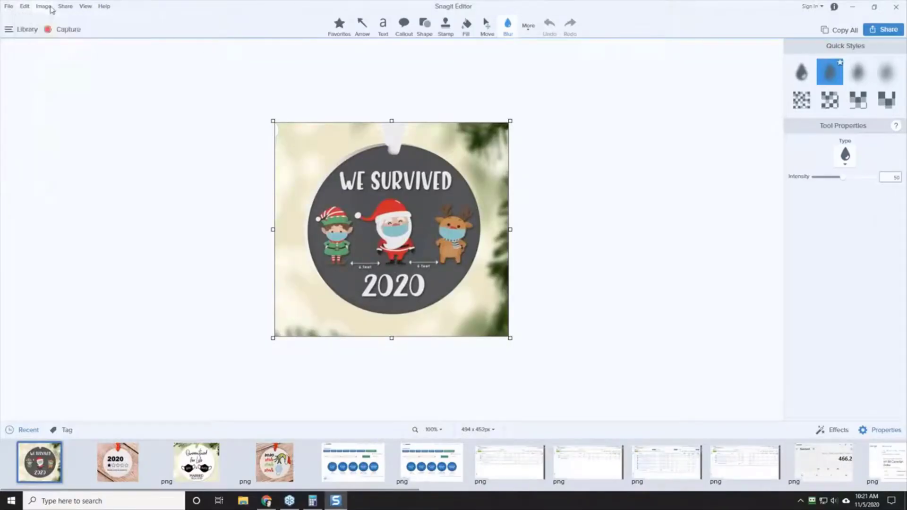
left_click(8, 6)
left_click(35, 65)
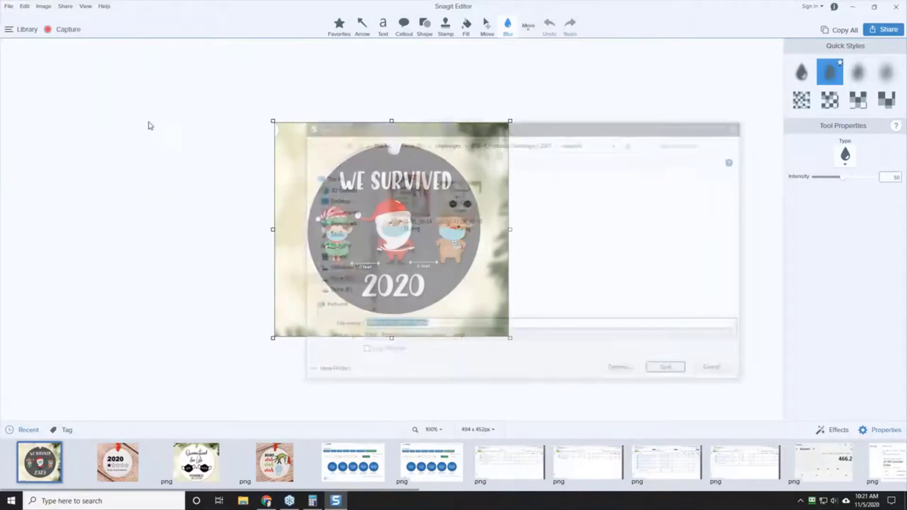
left_click(670, 371)
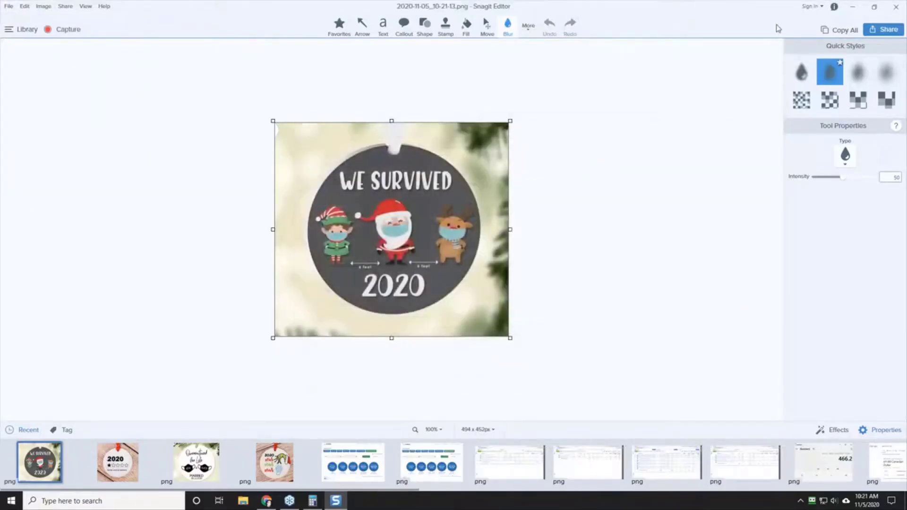
left_click(856, 10)
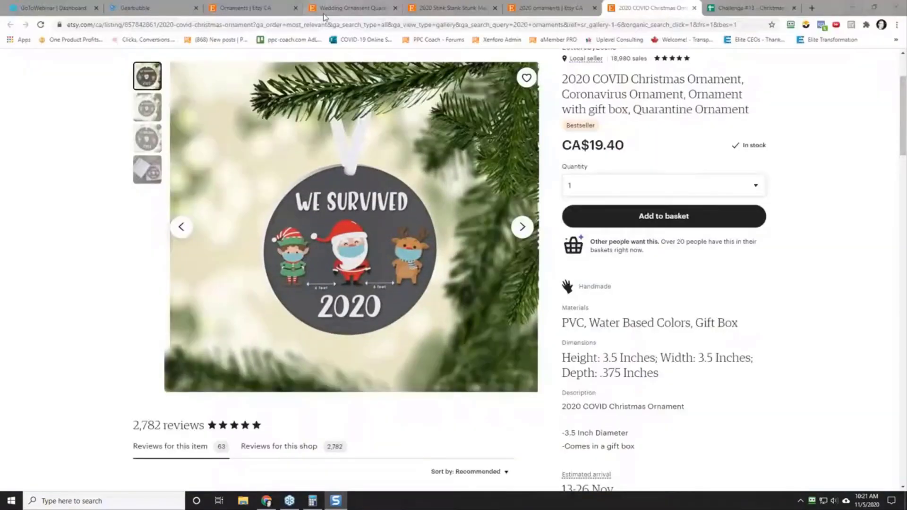
Step: Copy the We Survived listing's URL without its query parameters
left_click(254, 25)
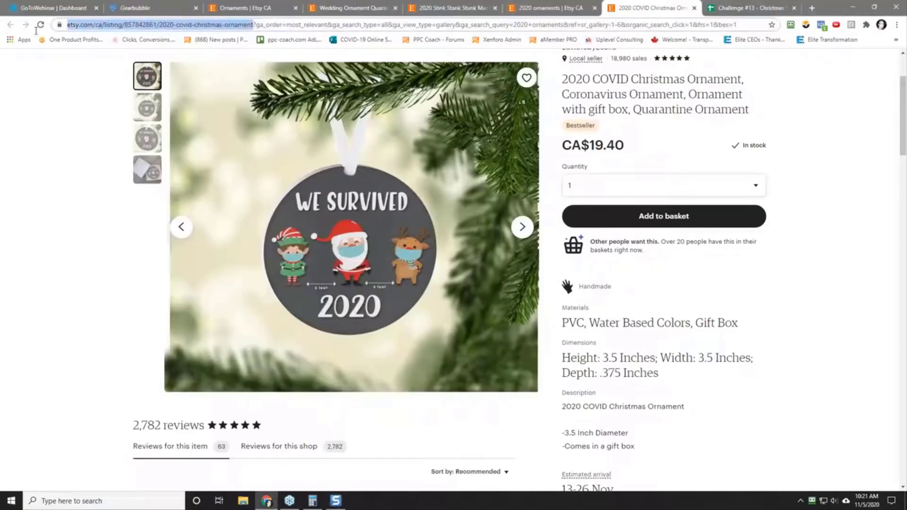
right_click(96, 25)
left_click(119, 75)
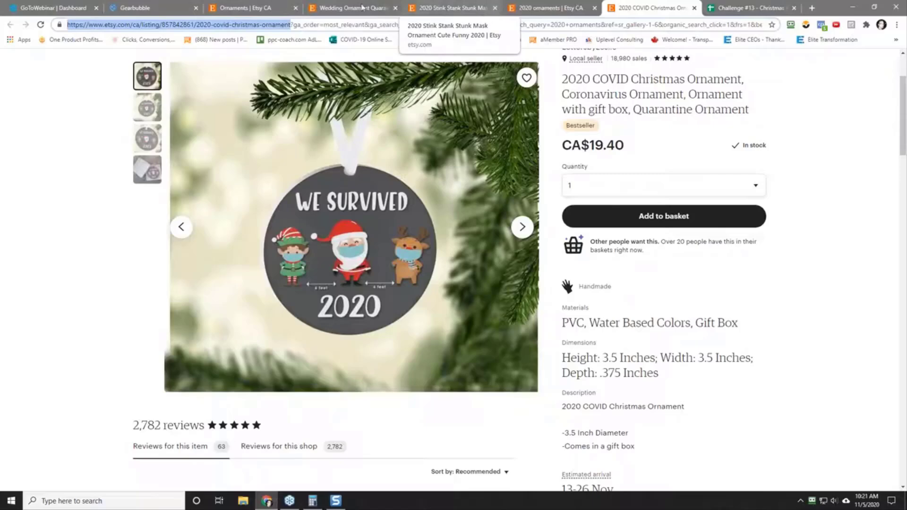
Step: Insert the saved We Survived image into cell A4 of the Christmas Challenge sheet and make row 4 slightly taller
left_click(739, 3)
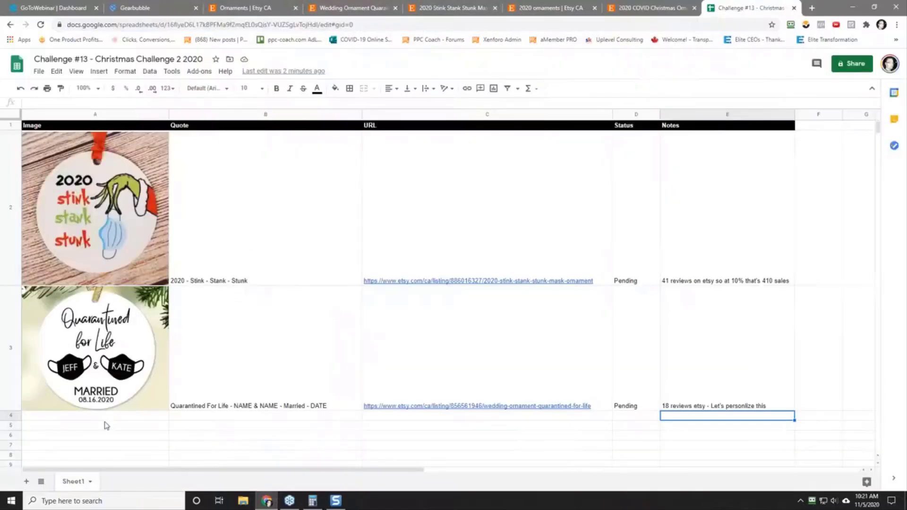
left_click(55, 418)
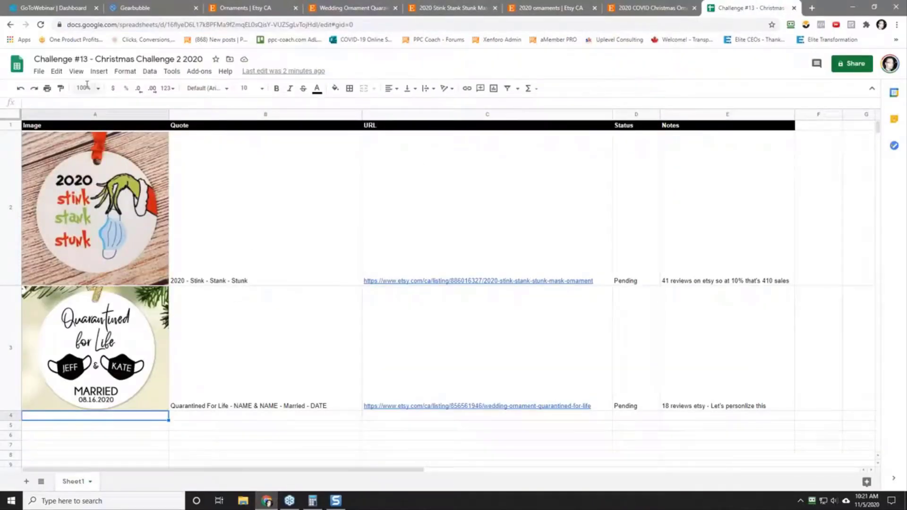
left_click(99, 71)
mouse_move(140, 217)
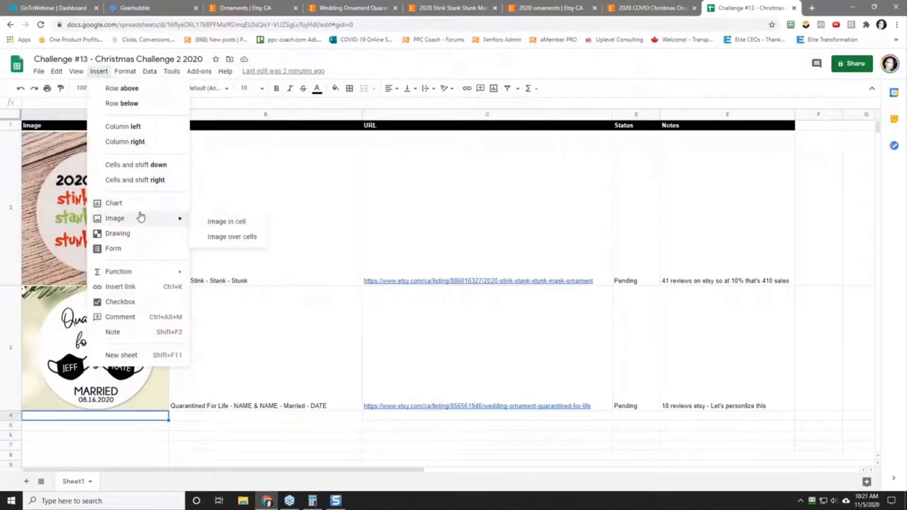
left_click(223, 220)
left_click(454, 328)
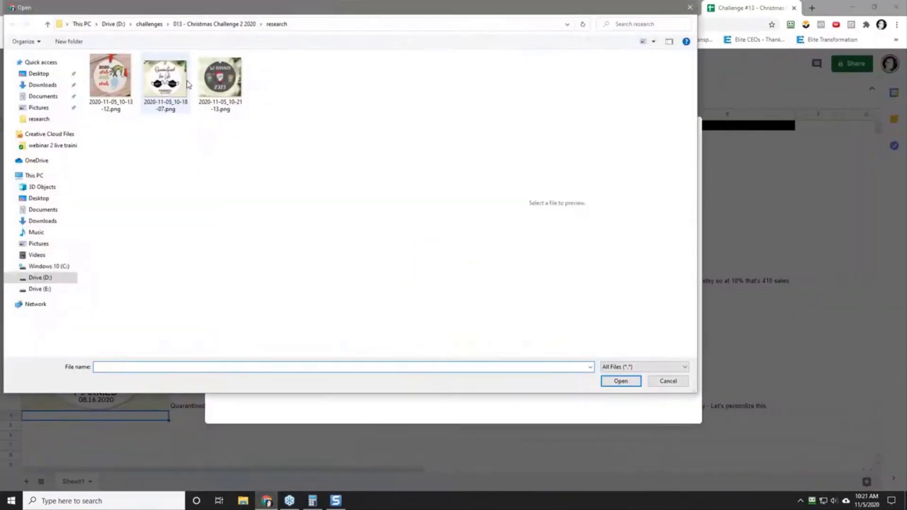
left_click(229, 85)
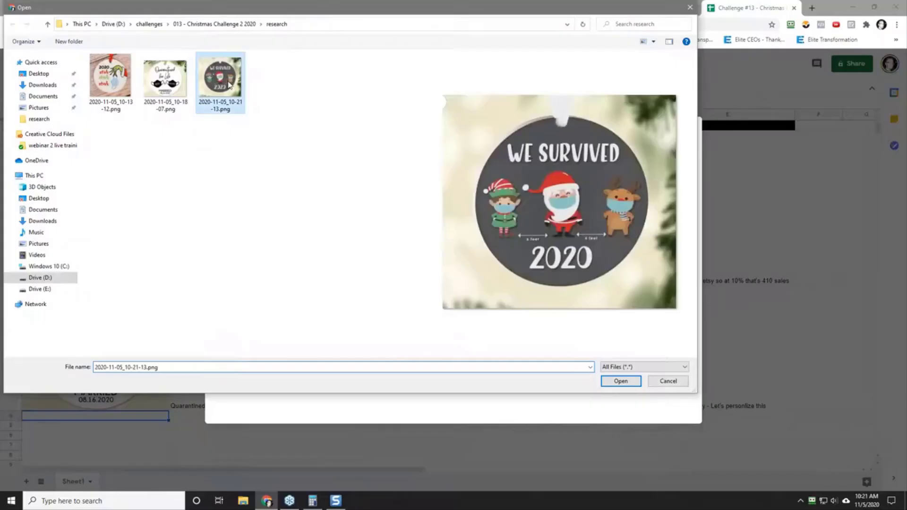
left_click(619, 381)
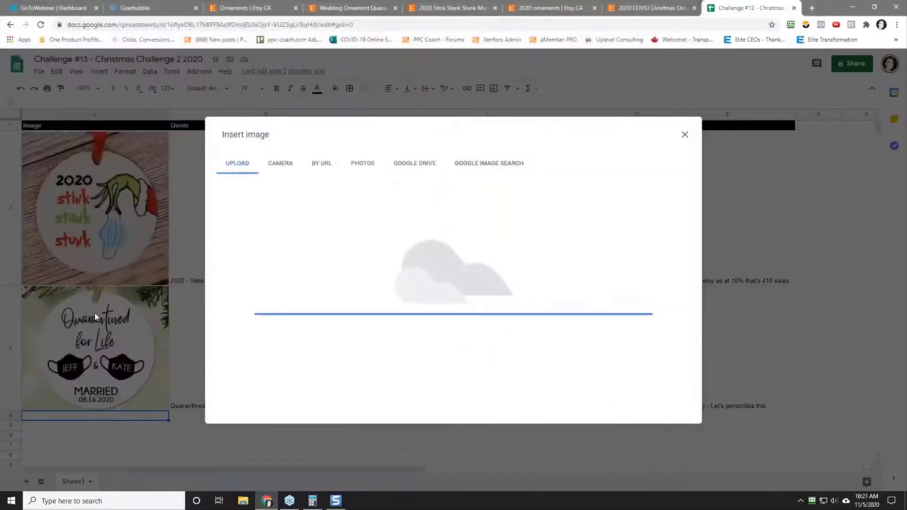
scroll(95, 316, "down", 2)
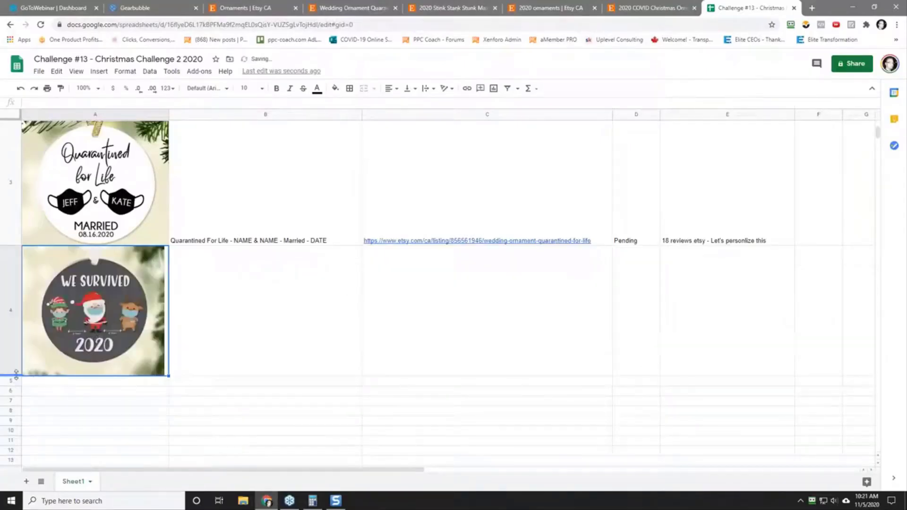
left_click_drag(14, 376, 16, 387)
Step: Enter the quote "We Survived - 2020" in cell B4 beside the new ornament image
left_click(255, 332)
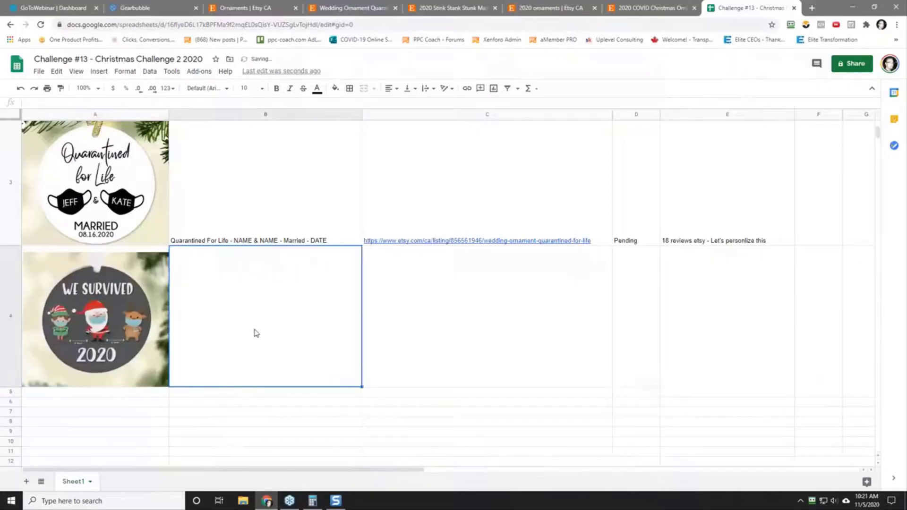
type("We")
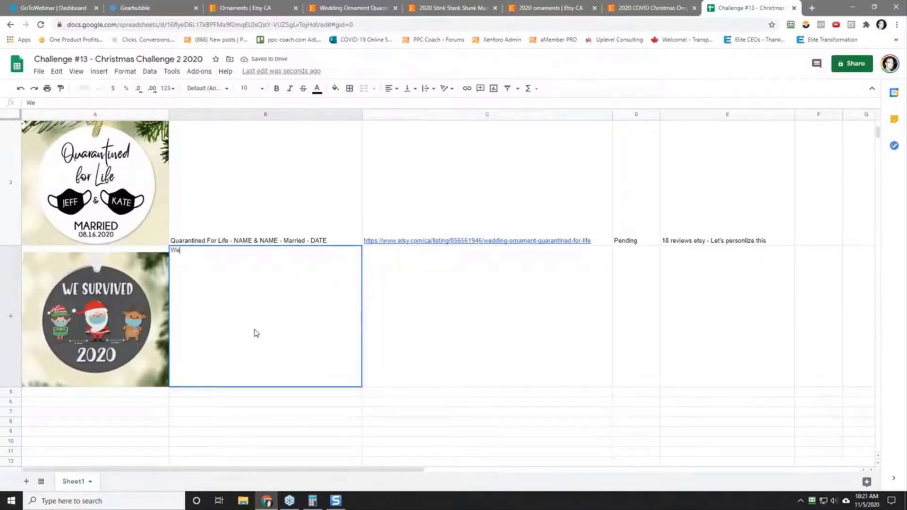
type(" Survived")
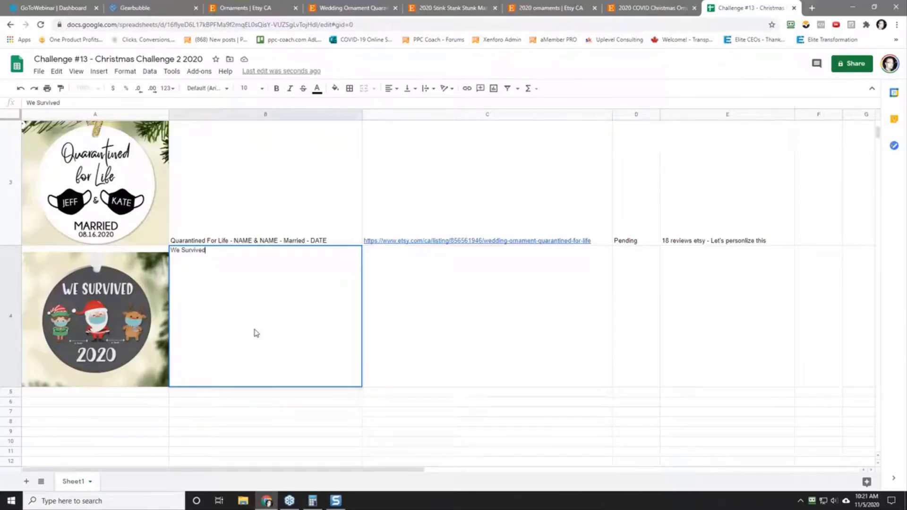
type(" - 2020")
key("Tab")
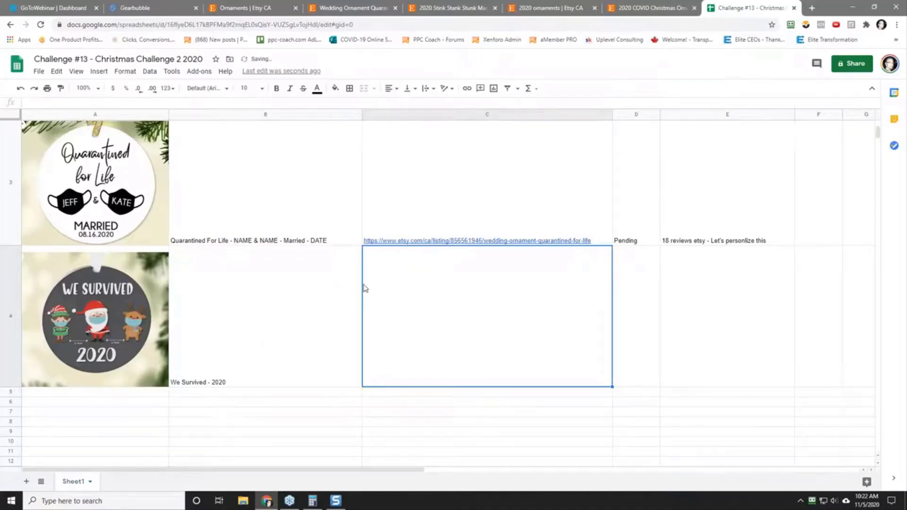
Step: Paste the copied We Survived listing URL into cell C4 as values only
right_click(413, 302)
mouse_move(481, 197)
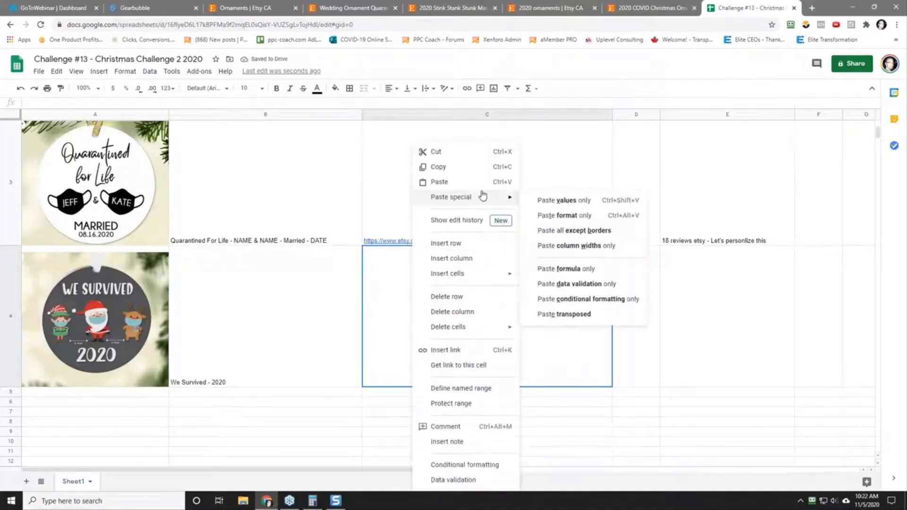
left_click(577, 200)
Step: Set the status in D4 to "Pending" and enter the note "63 reviews on etsy so 630 sales" in E4
left_click(643, 314)
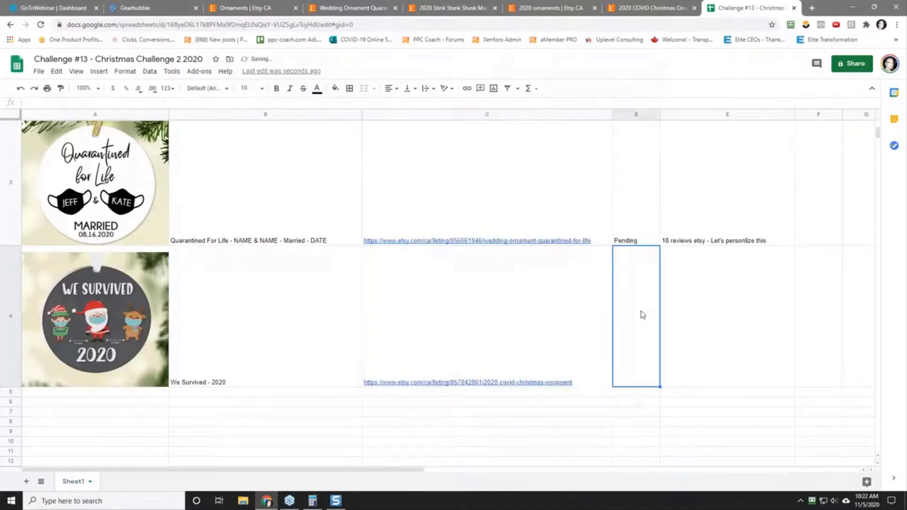
type("Pending")
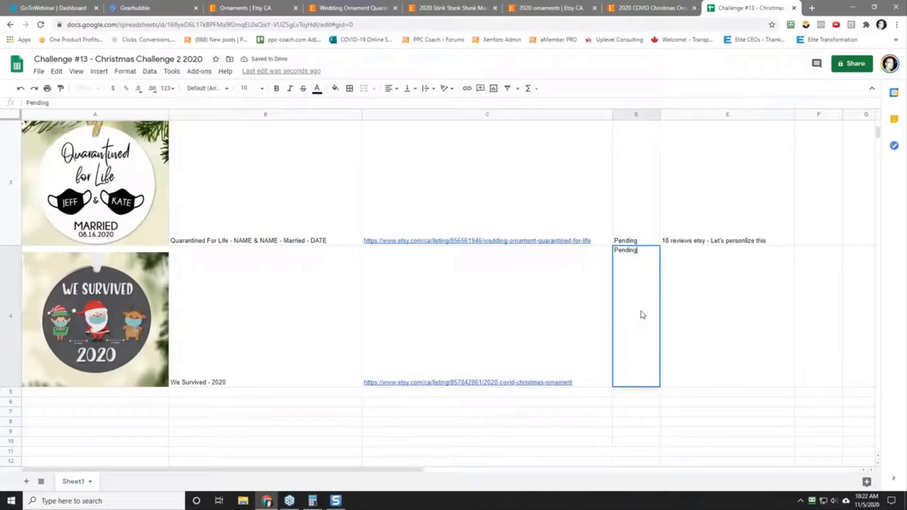
key("Tab")
type("63 re")
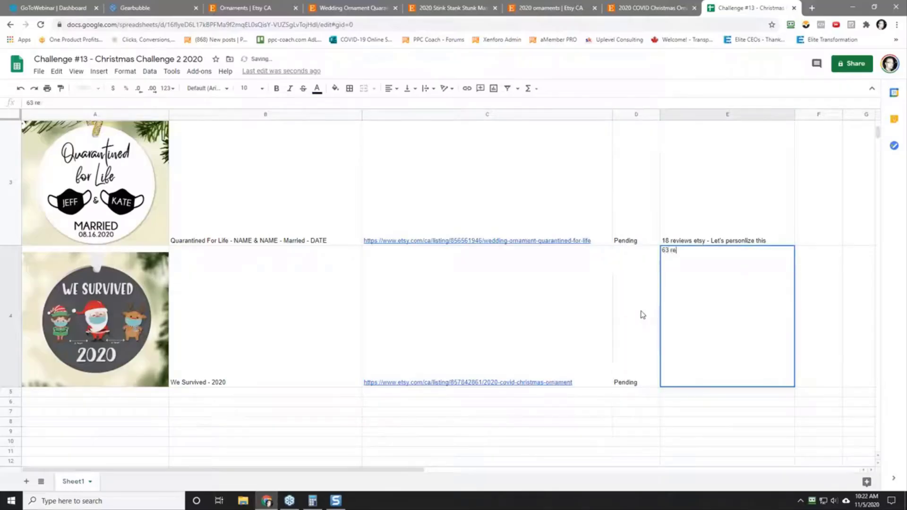
type("views on etsy")
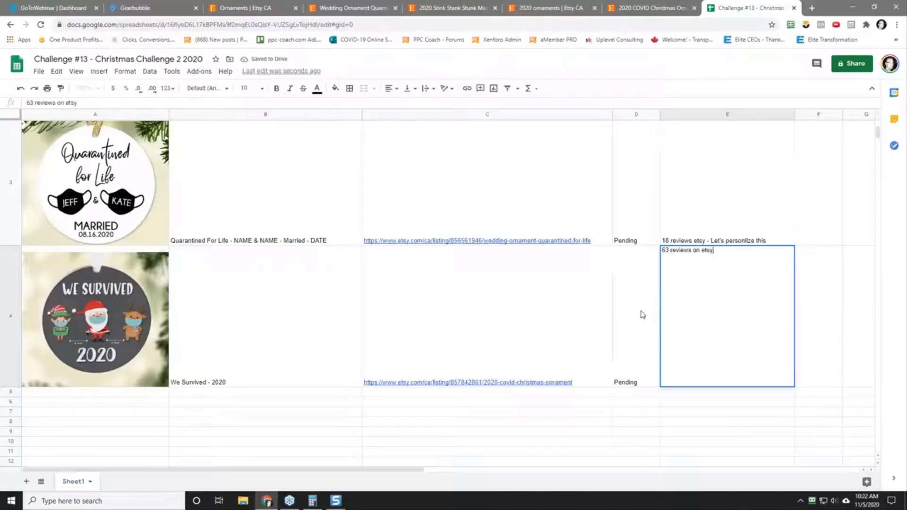
type(" to ")
type("p0")
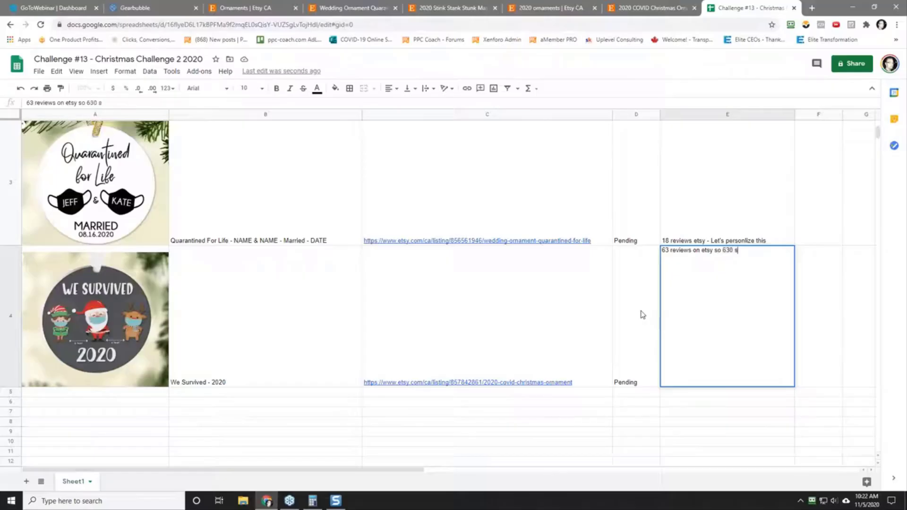
key("Return")
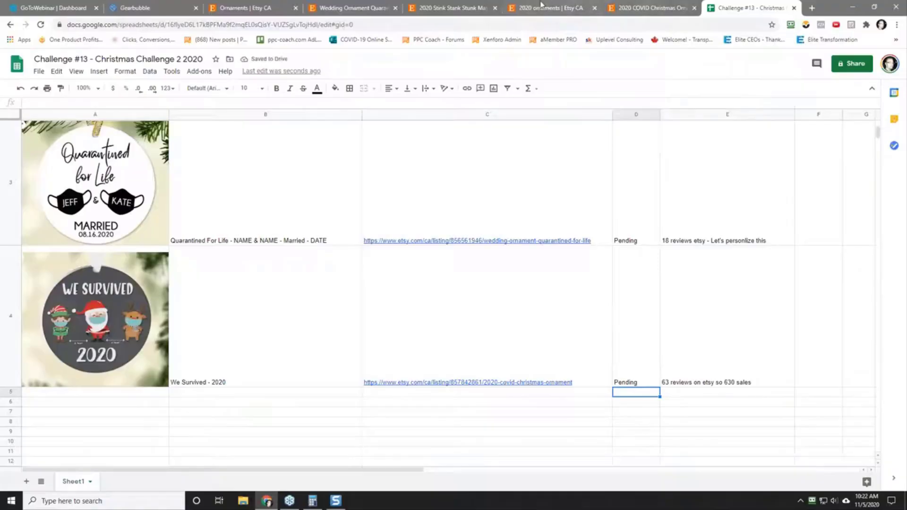
Step: From the We Survived listing's other shop items, open the Personalized Baby's First Christmas Ornament in a new tab and view it
left_click(629, 8)
scroll(142, 303, "down", 15)
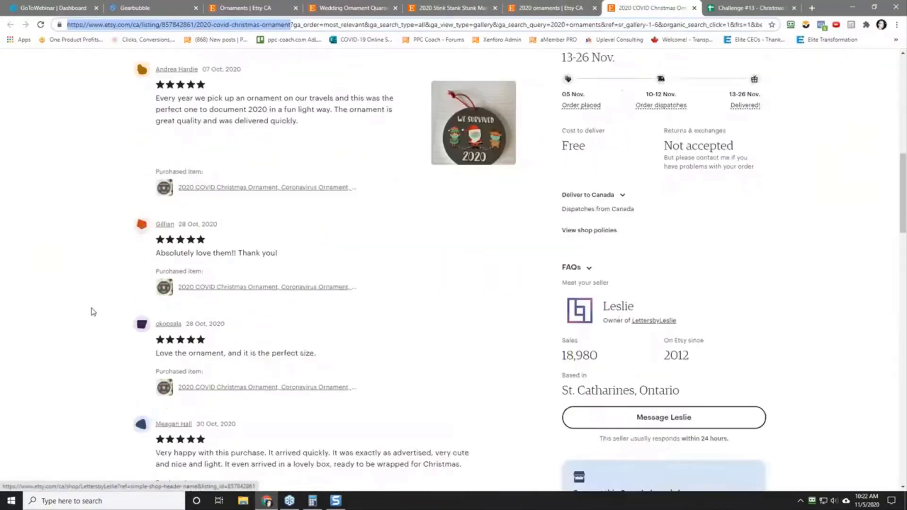
scroll(85, 308, "down", 2)
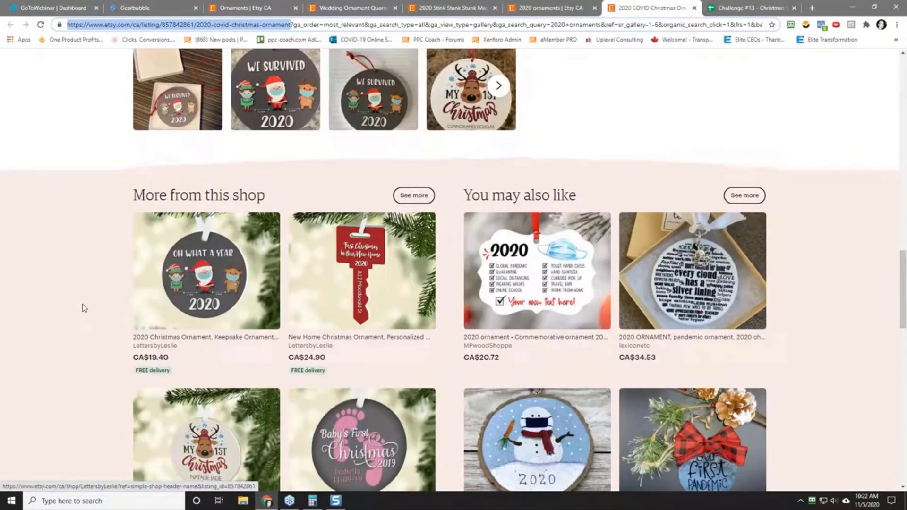
scroll(84, 308, "down", 2)
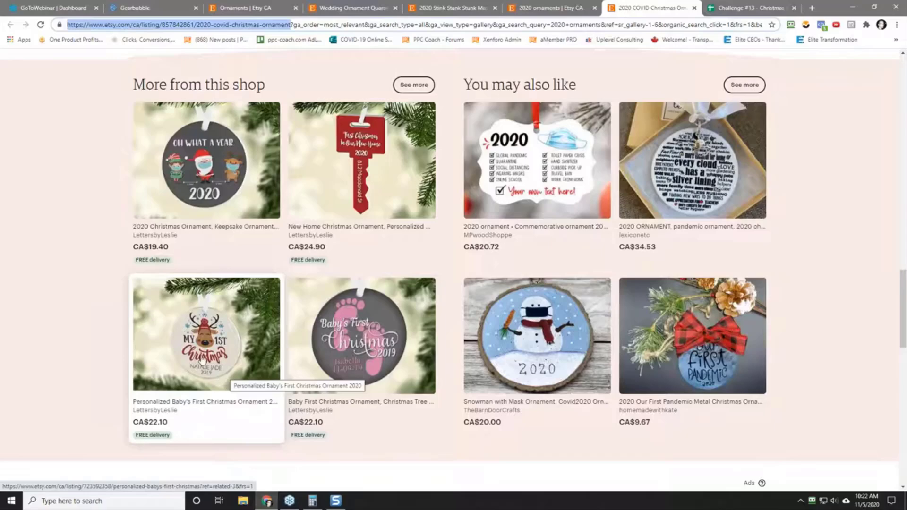
right_click(201, 339)
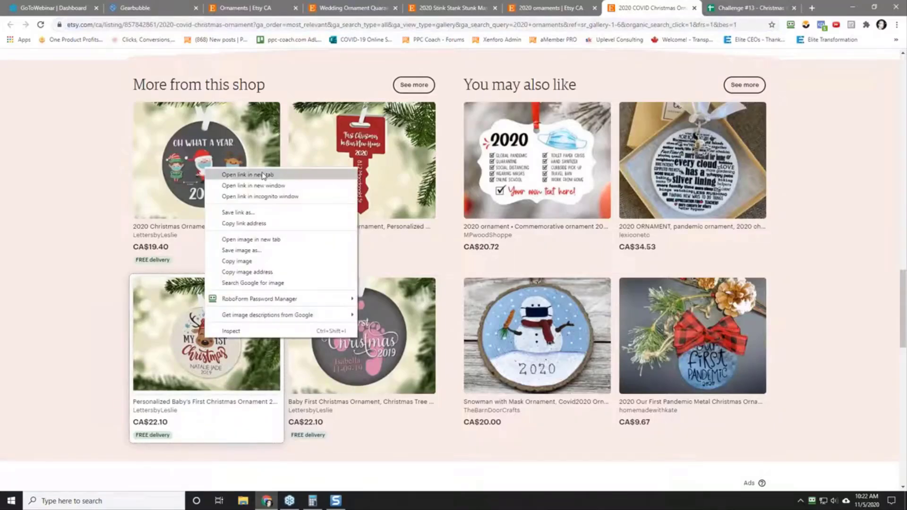
left_click(241, 175)
left_click(671, 6)
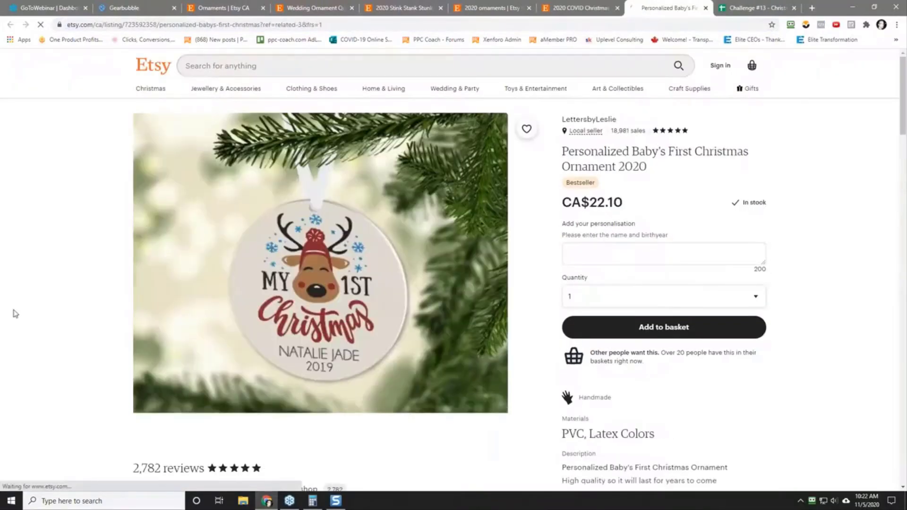
scroll(12, 312, "down", 5)
scroll(72, 269, "up", 5)
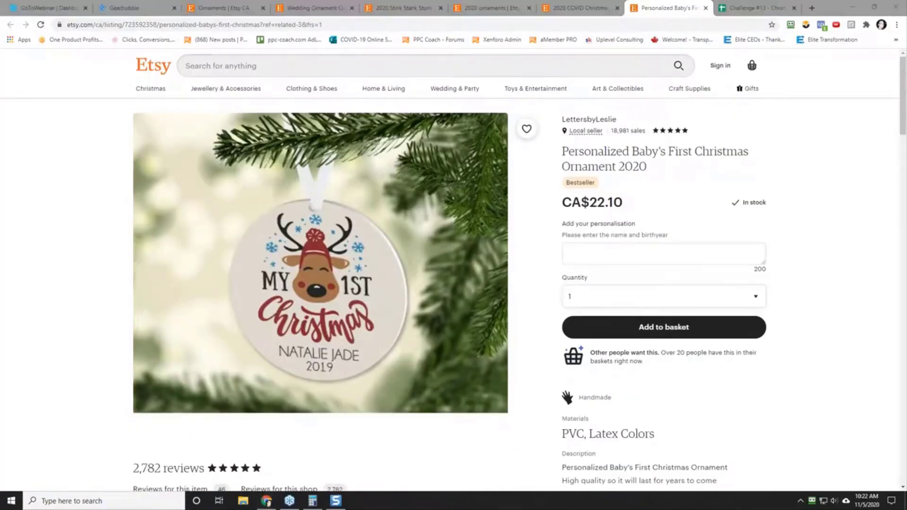
Step: Capture the "My 1st Christmas" reindeer ornament image in Snagit and save it as a PNG in the research folder
key("Print")
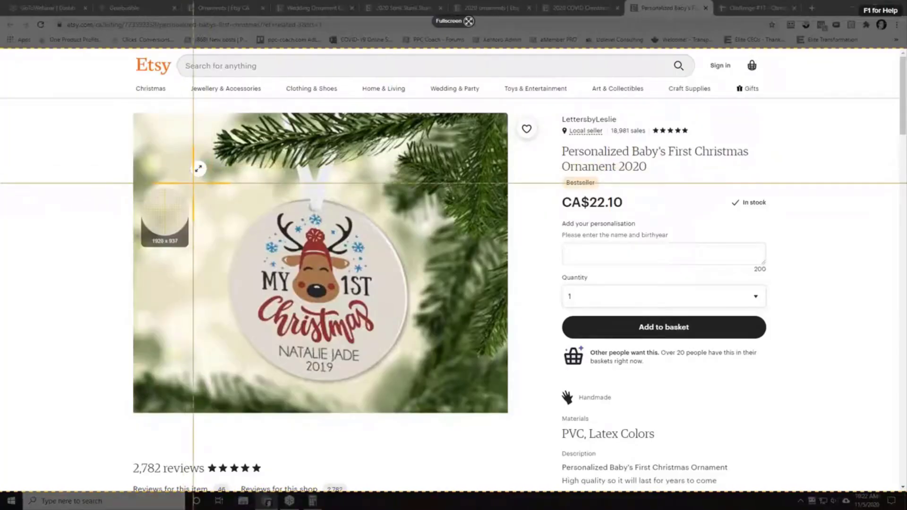
left_click_drag(193, 183, 448, 402)
left_click(201, 424)
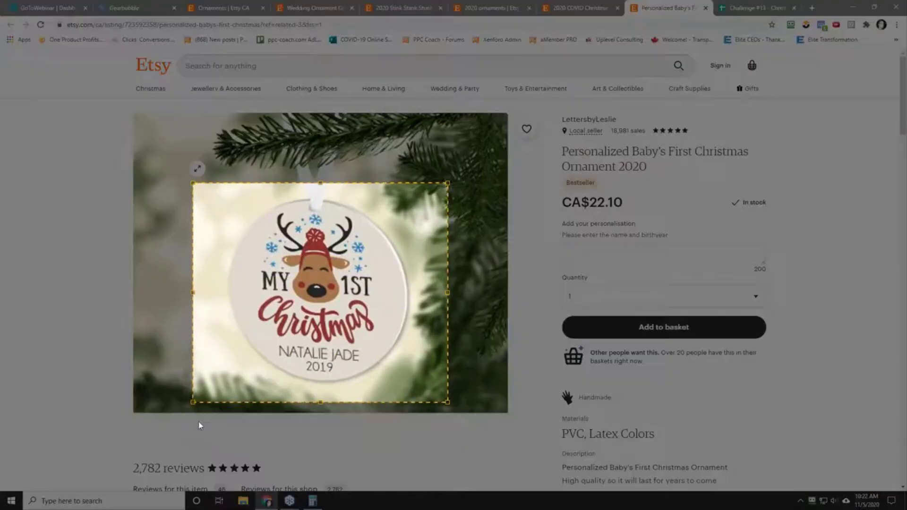
left_click(8, 7)
mouse_move(25, 6)
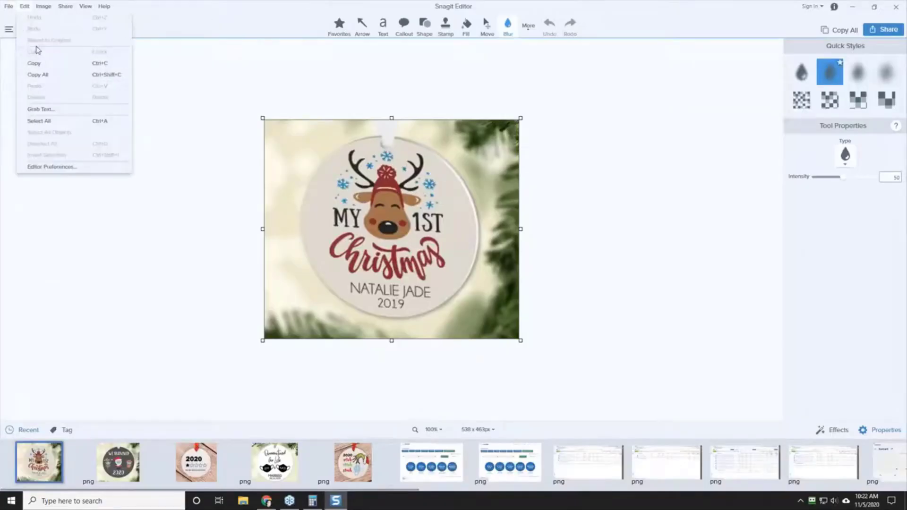
left_click(35, 63)
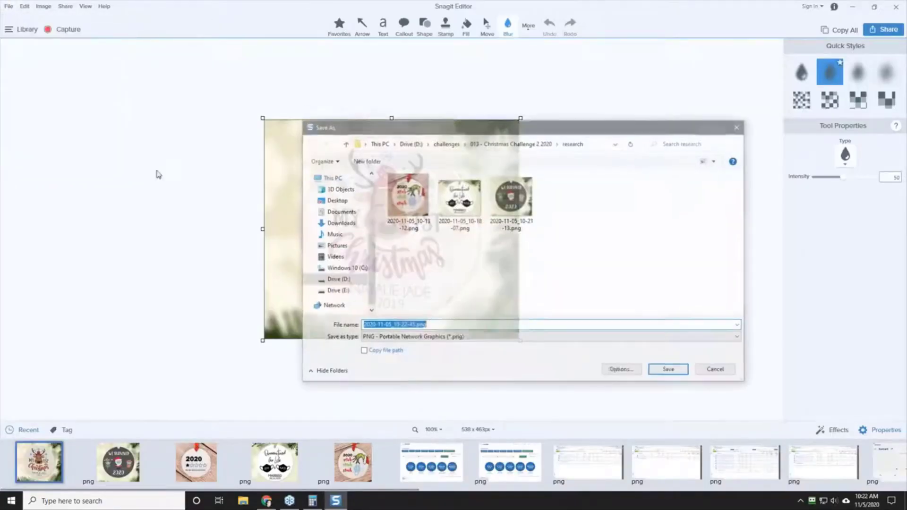
left_click(670, 371)
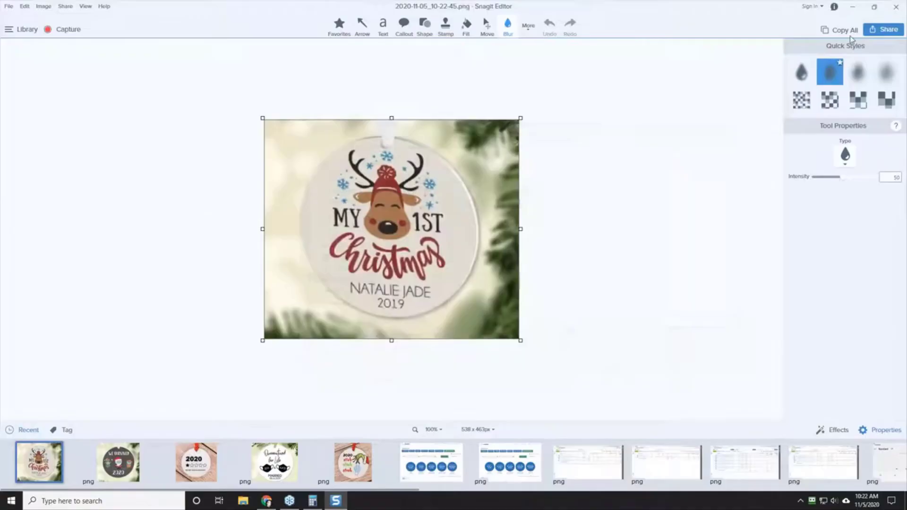
left_click(854, 7)
Step: Examine the Baby's First Christmas listing's item reviews, their dates, the customer photos and the related ornaments
scroll(142, 421, "down", 2)
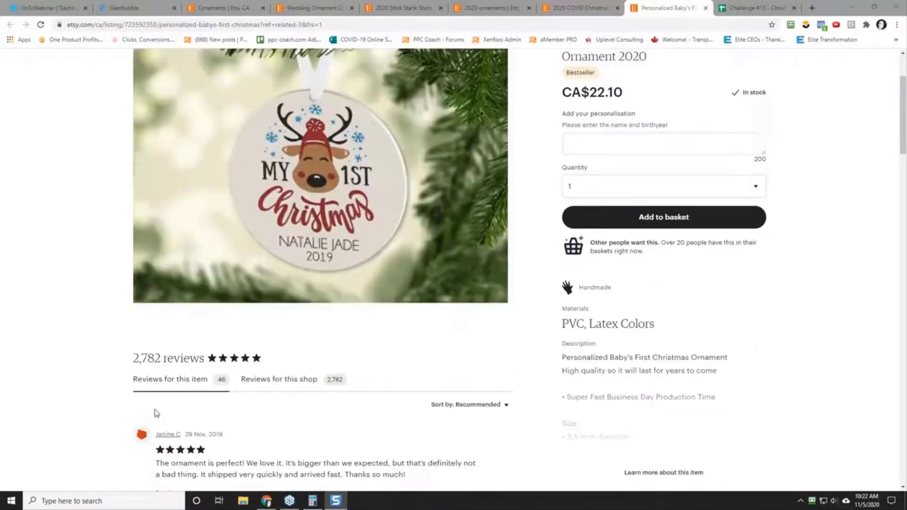
scroll(108, 422, "down", 2)
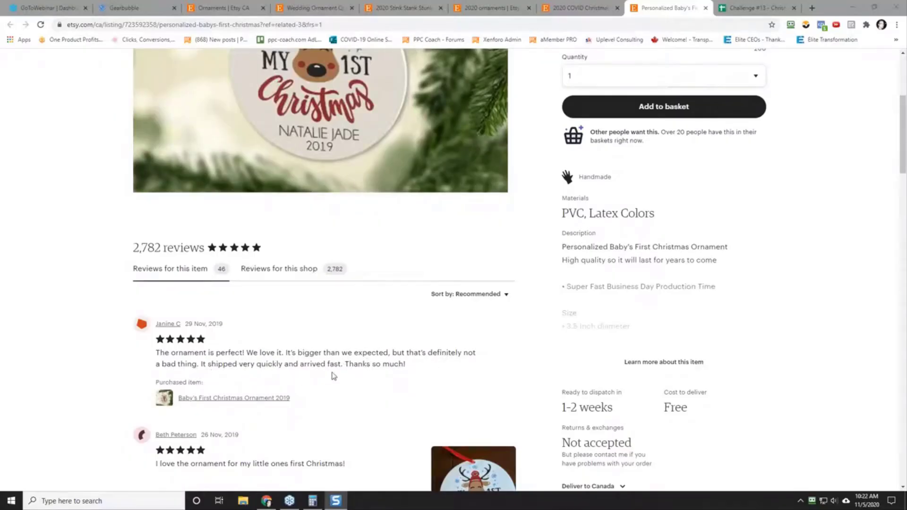
scroll(308, 356, "down", 2)
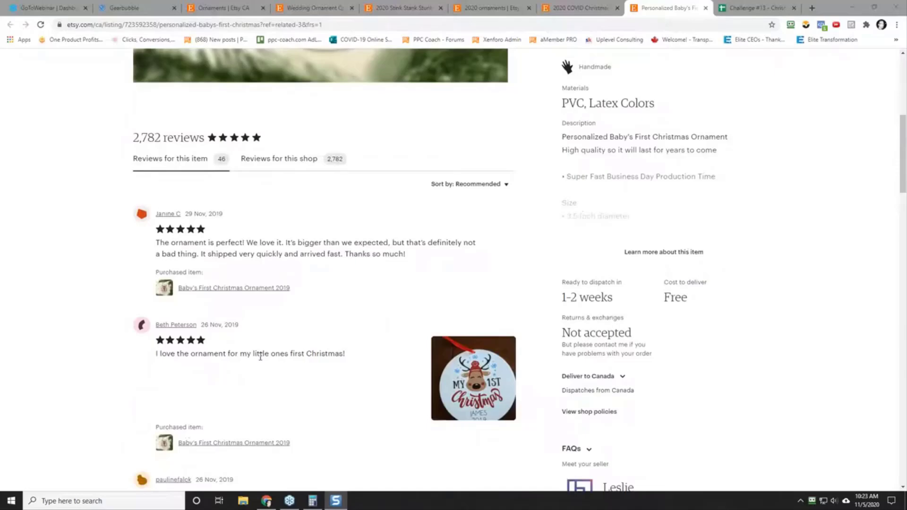
scroll(96, 371, "down", 2)
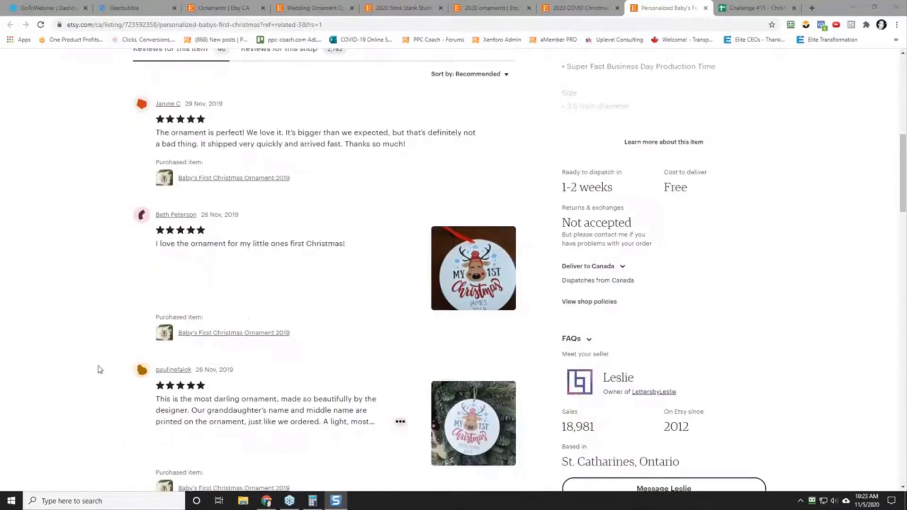
scroll(171, 210, "down", 4)
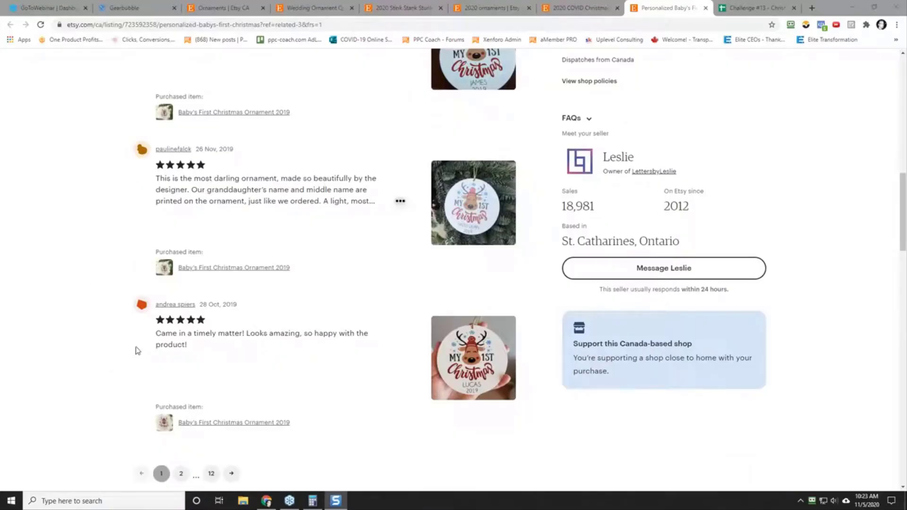
scroll(137, 351, "down", 2)
scroll(94, 296, "down", 3)
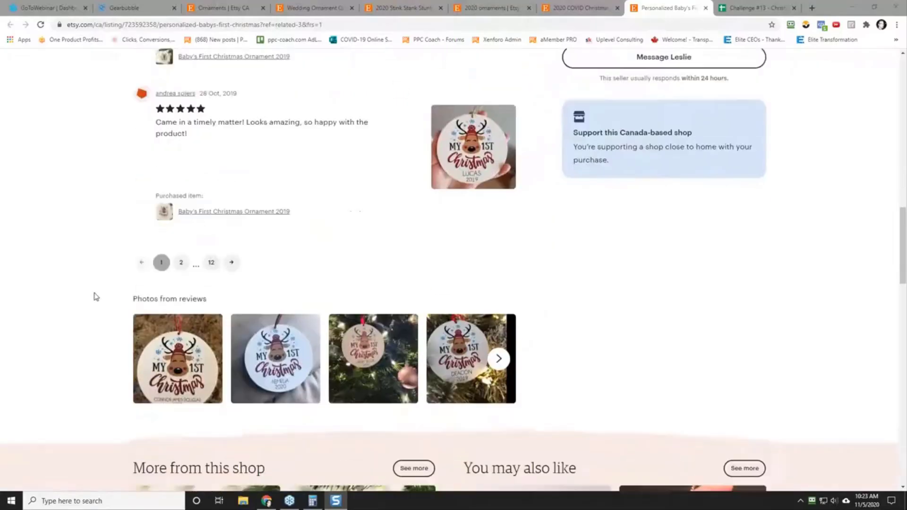
scroll(96, 297, "down", 1)
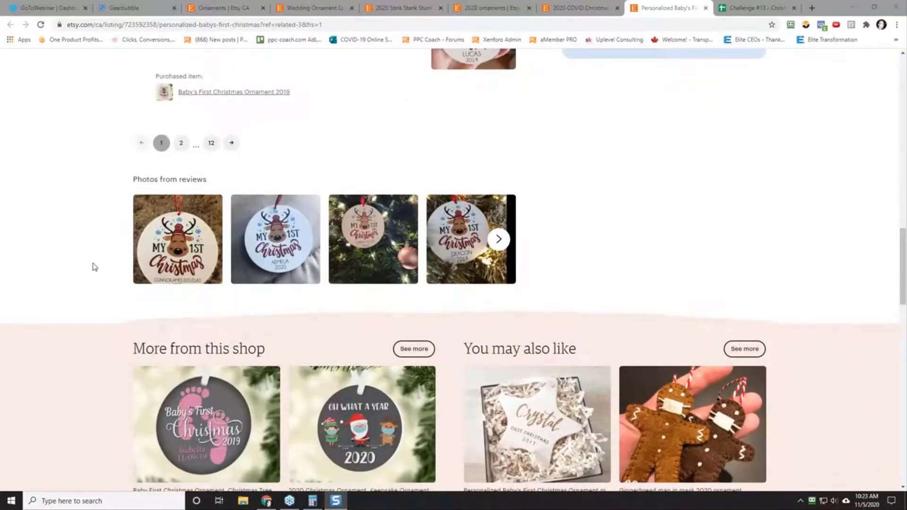
scroll(94, 267, "down", 2)
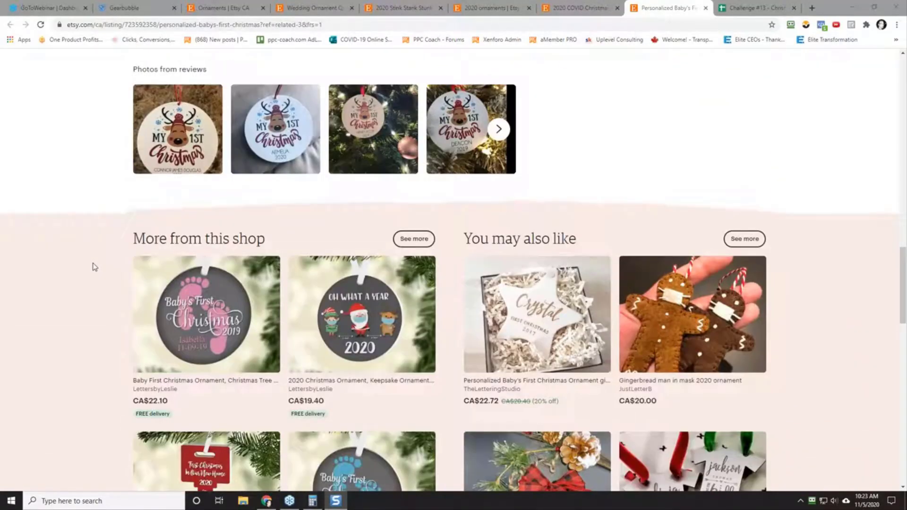
scroll(95, 267, "up", 7)
scroll(95, 267, "down", 1)
scroll(95, 267, "up", 8)
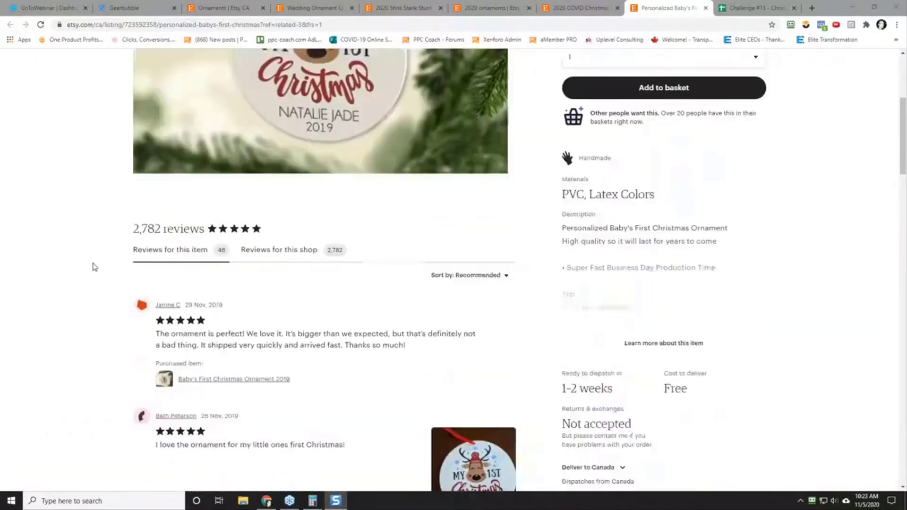
scroll(94, 267, "up", 5)
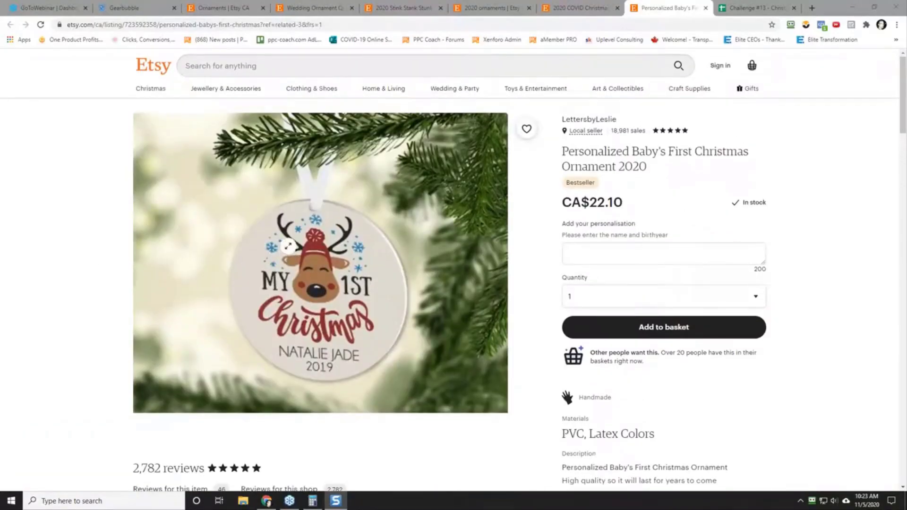
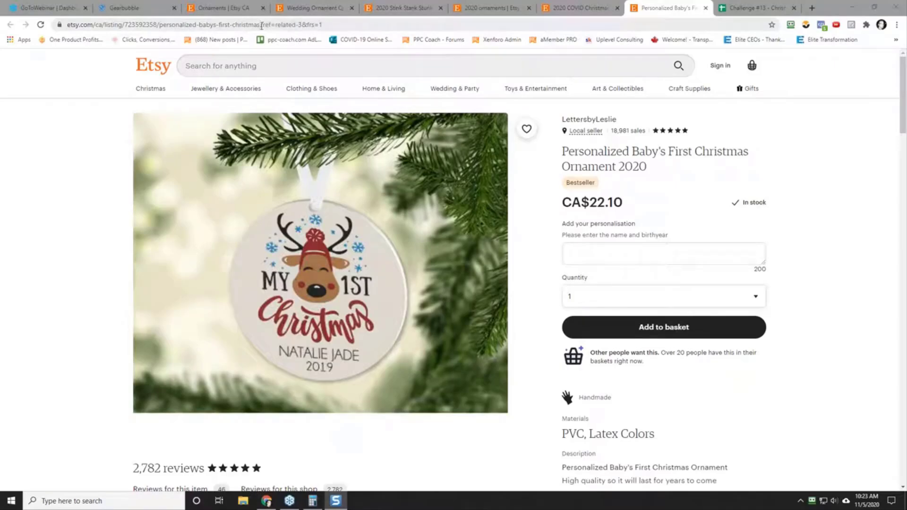
Step: Copy the Baby's First Christmas listing's URL up to "personalized-babys-first-christmas", leaving out the tracking parameters
left_click_drag(261, 26, 44, 32)
right_click(102, 28)
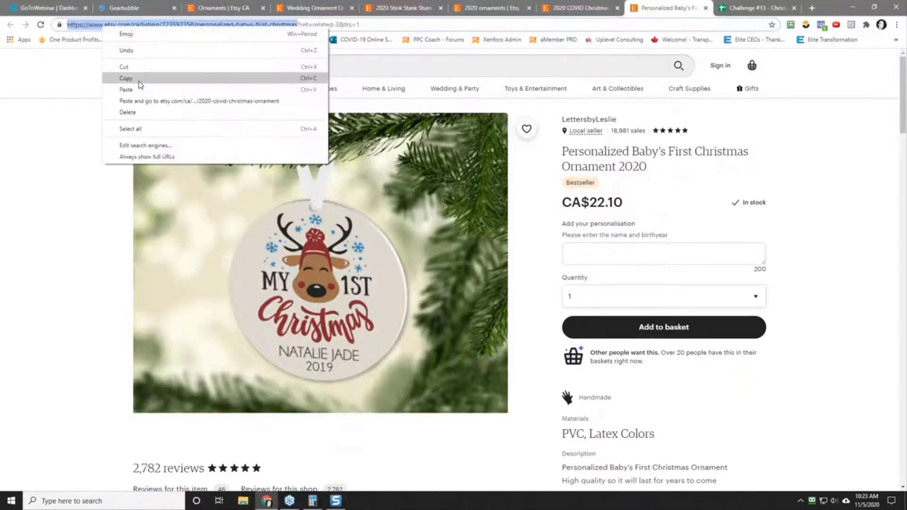
left_click(120, 75)
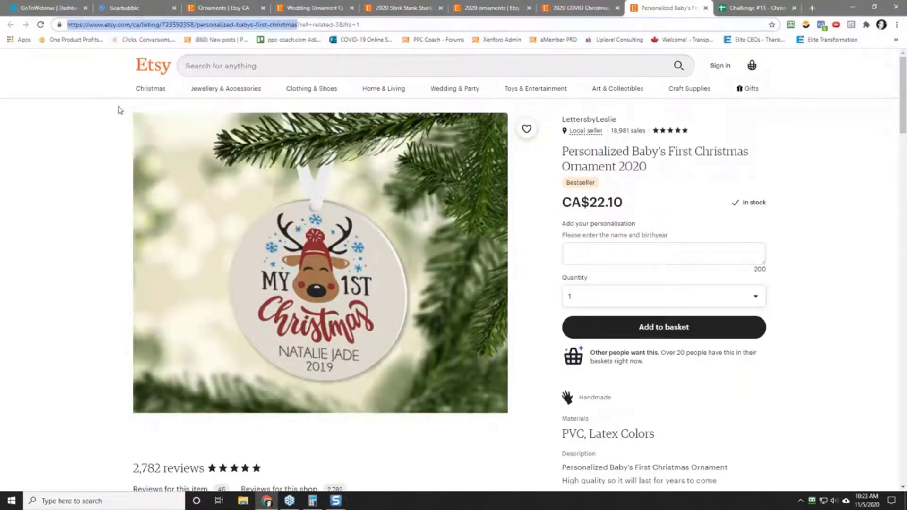
Step: In the Challenge #13 sheet, insert 2020-11-05_10-22-45.png into cell A5 and enlarge row 5 to fit the ornament image
left_click(741, 5)
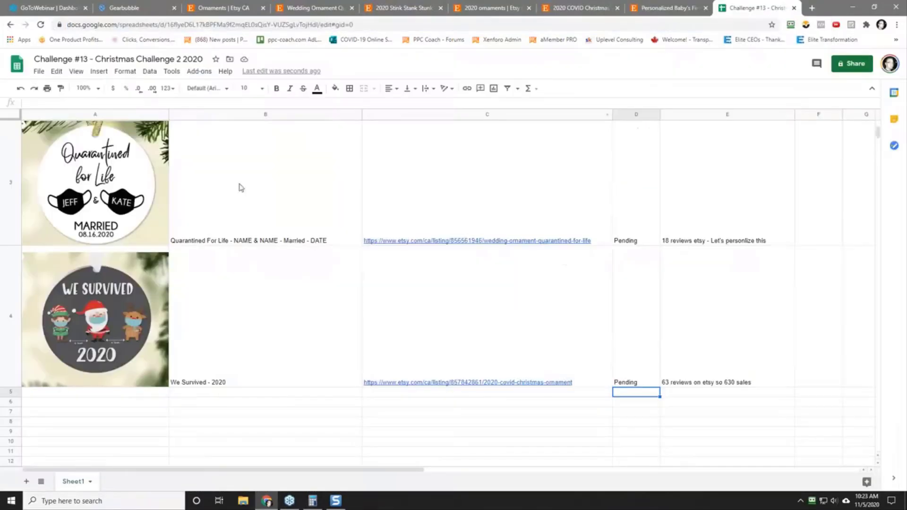
left_click(107, 399)
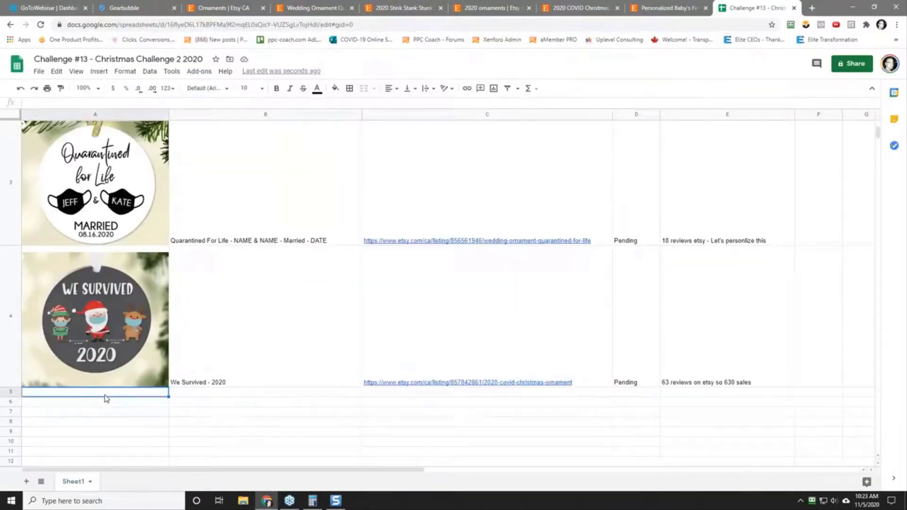
left_click(98, 71)
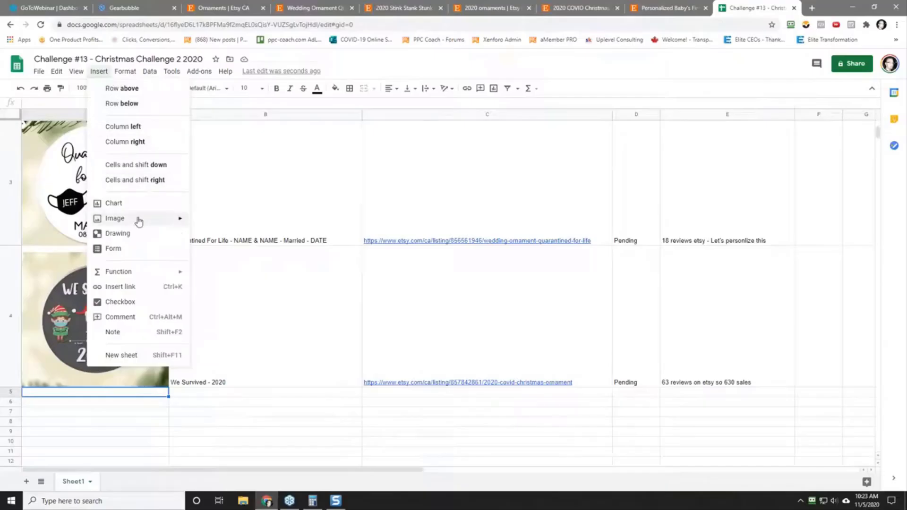
mouse_move(139, 220)
left_click(226, 223)
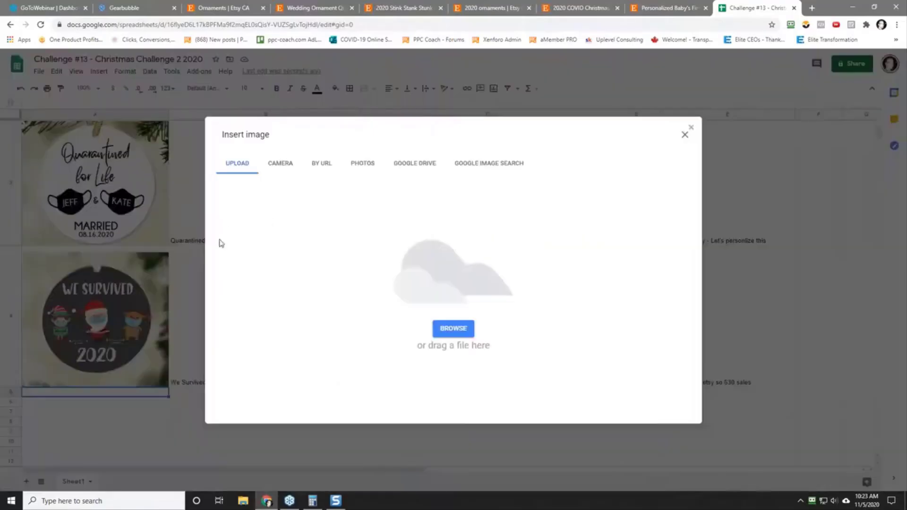
left_click(443, 336)
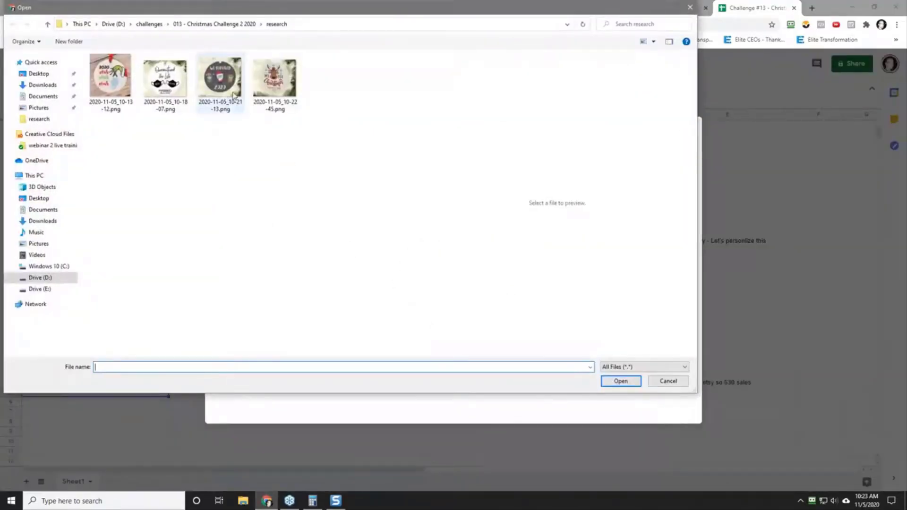
left_click(270, 85)
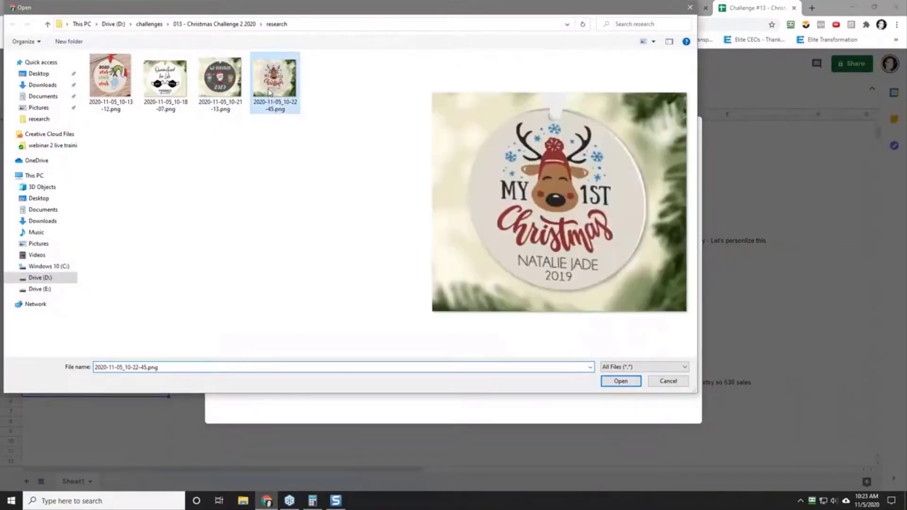
left_click(620, 381)
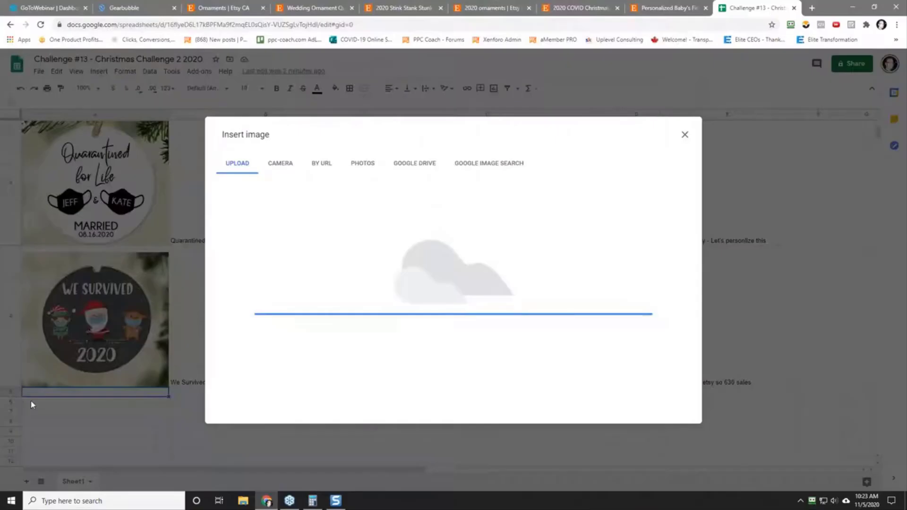
scroll(23, 363, "down", 3)
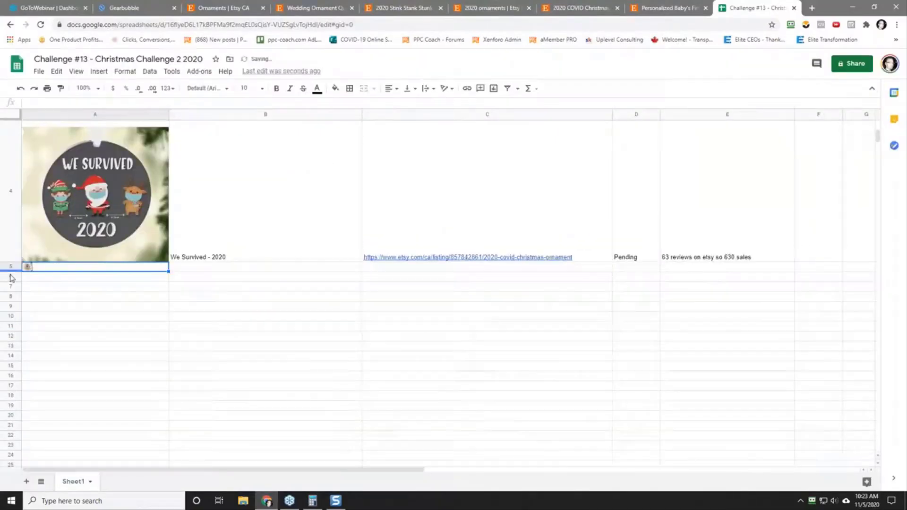
left_click_drag(12, 322, 17, 388)
Step: Enter the quote "My 1st Christmas - NAME - YEAR" in cell B5
left_click(247, 350)
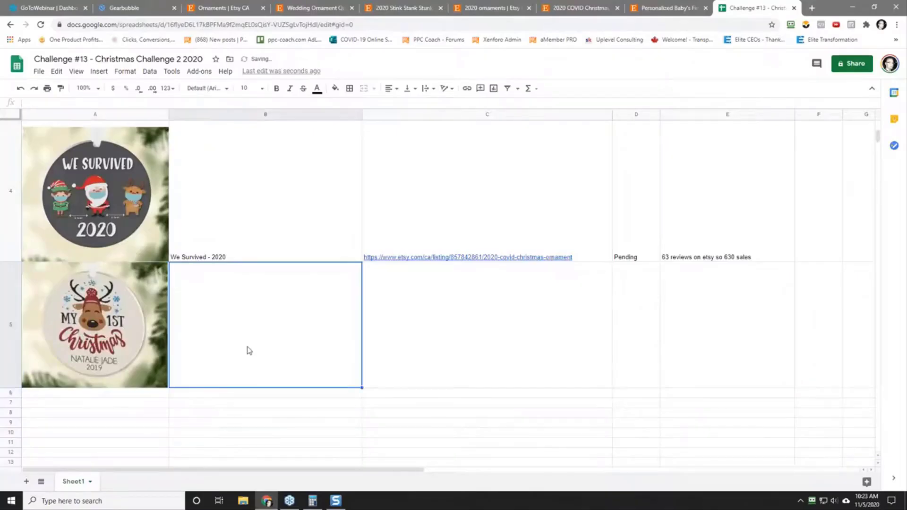
type("My")
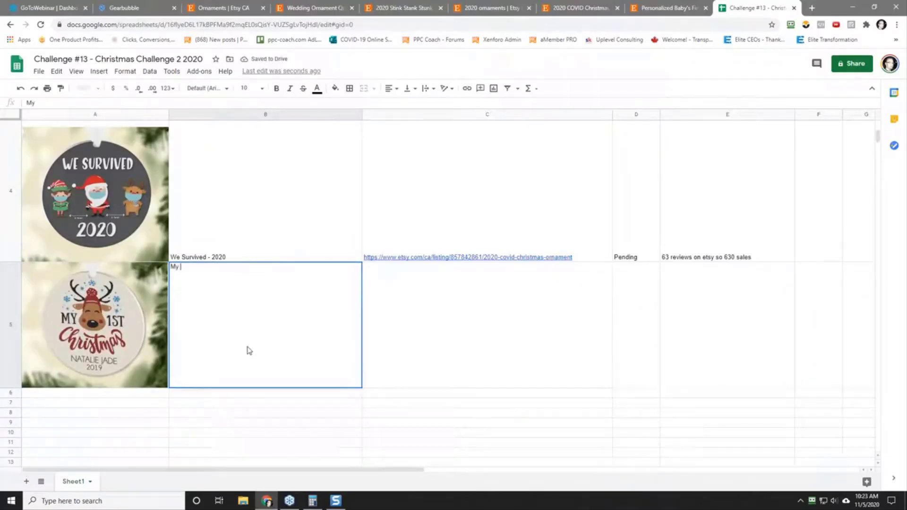
type(" 1st Christm")
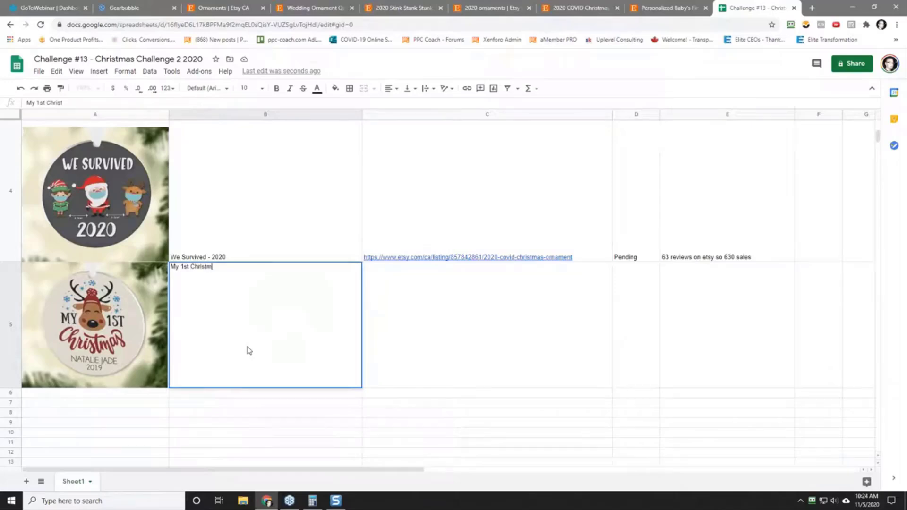
type("as - NAME - YEAR")
key("Tab")
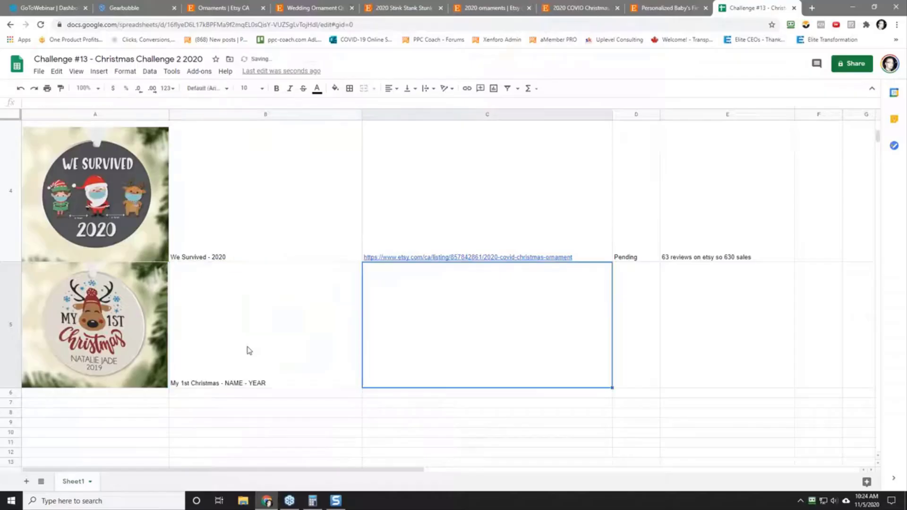
Step: Paste the copied listing URL into C5 without its source formatting and set the status in D5 to "Pending"
right_click(429, 342)
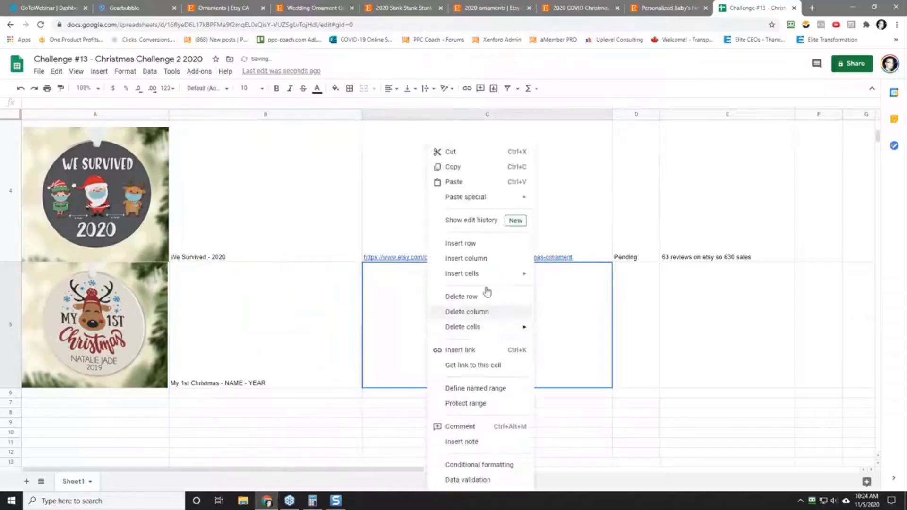
mouse_move(475, 197)
left_click(579, 201)
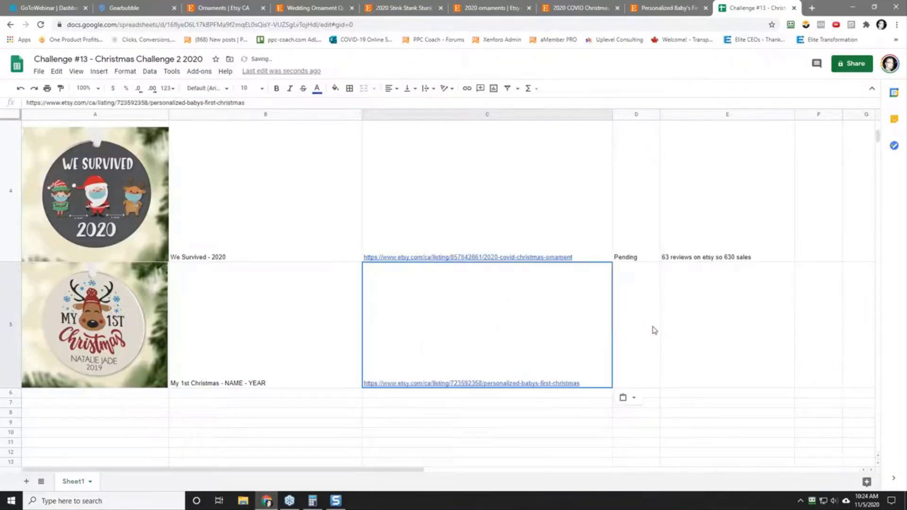
left_click(645, 333)
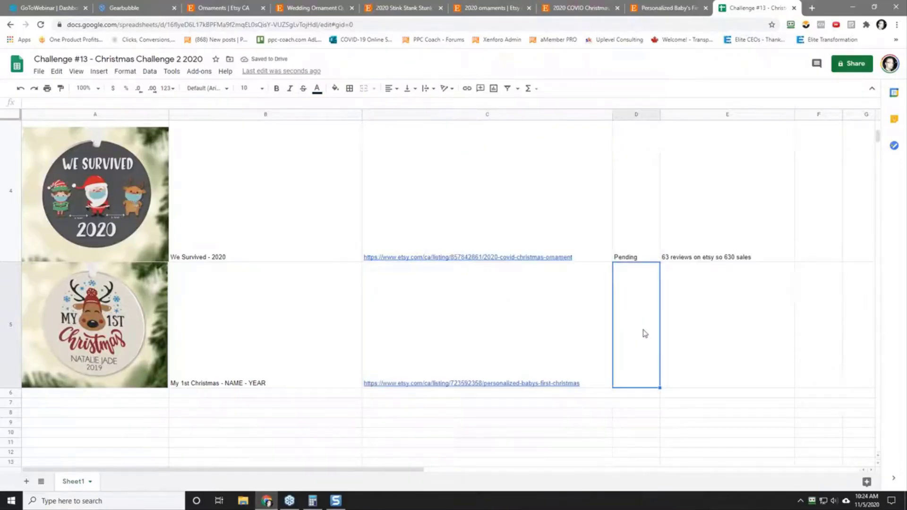
type("Pending")
key("Tab")
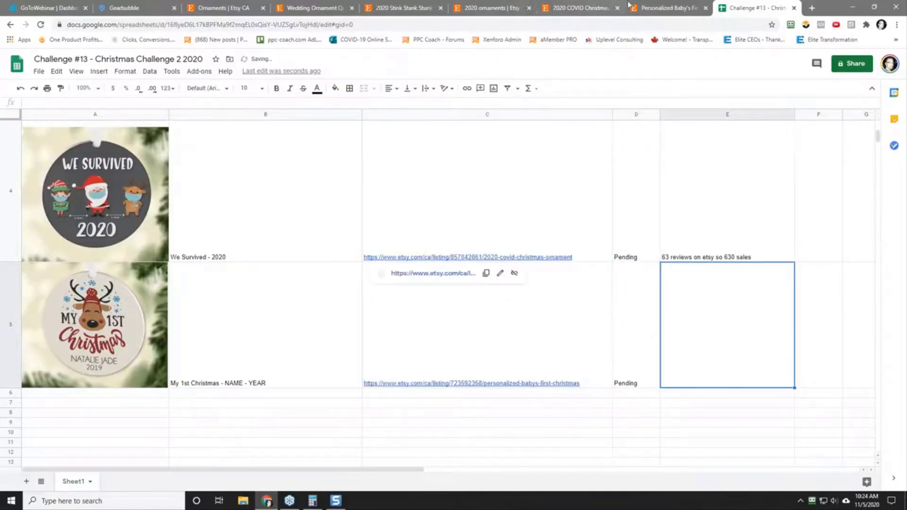
Step: Check the Baby's First Christmas listing's item review count and enter the note "46 reviews on etsy so 460 sales" in E5
left_click(657, 8)
scroll(264, 439, "down", 2)
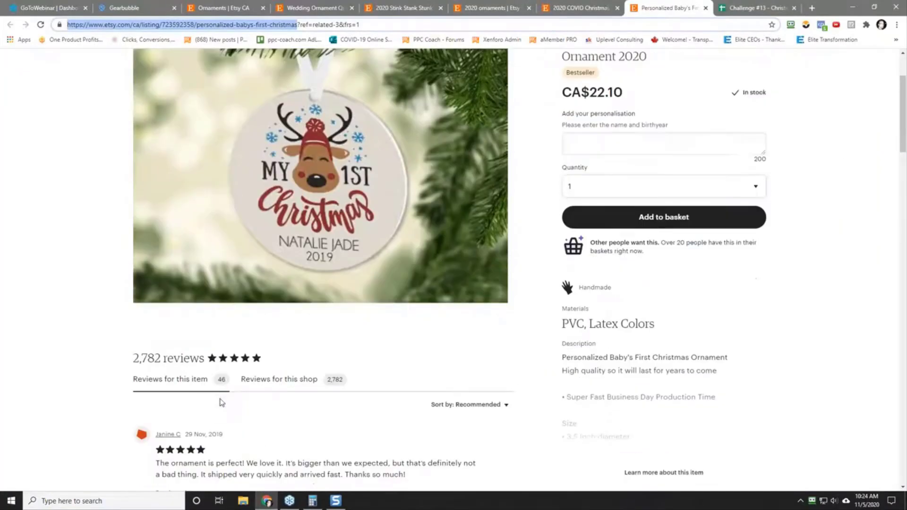
left_click(755, 8)
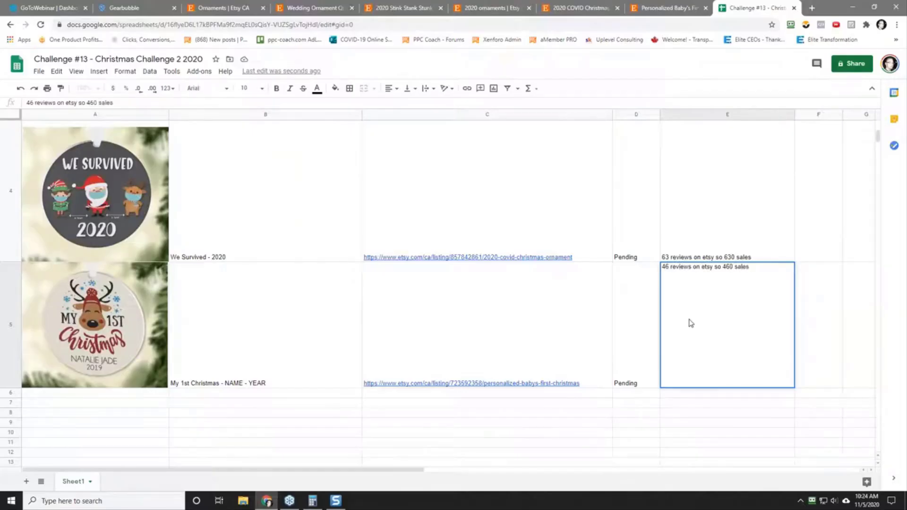
left_click(810, 339)
left_click(723, 329)
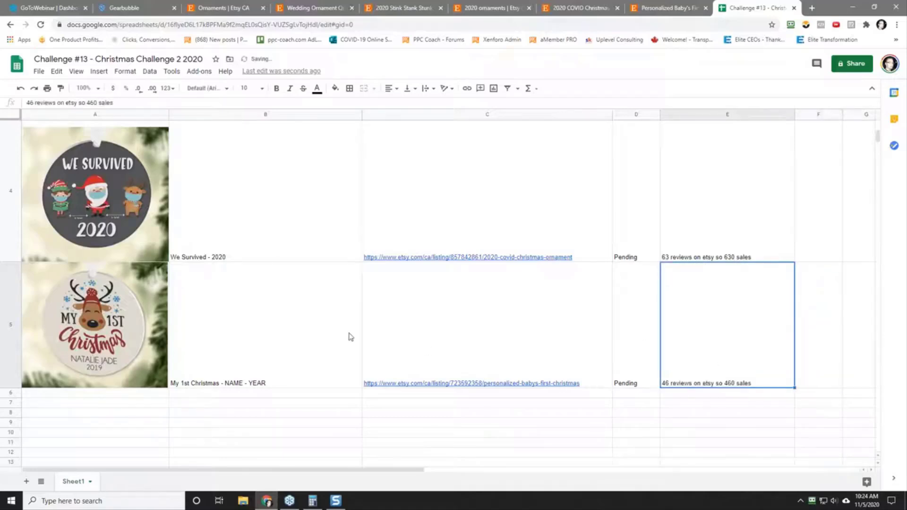
Step: Open canva.com in a new browser tab and log in with the existing Google account
left_click(812, 7)
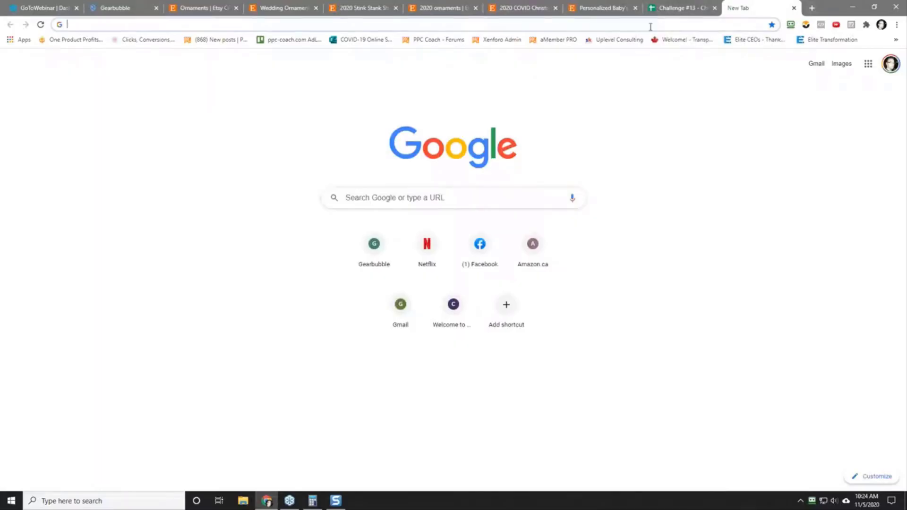
type("canva.co")
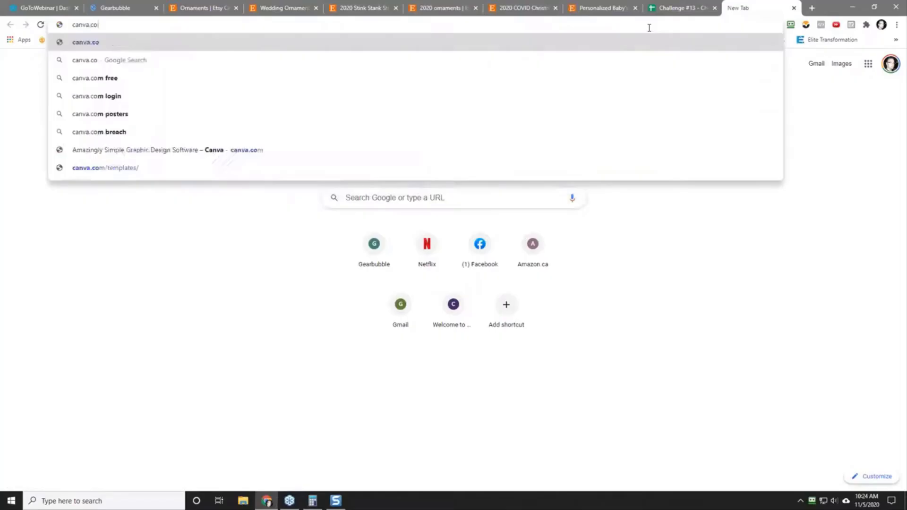
key("Return")
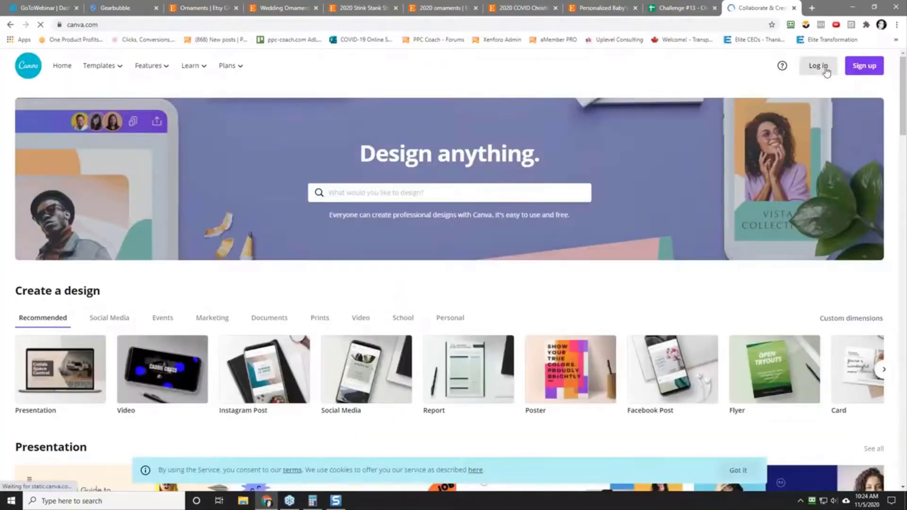
left_click(820, 66)
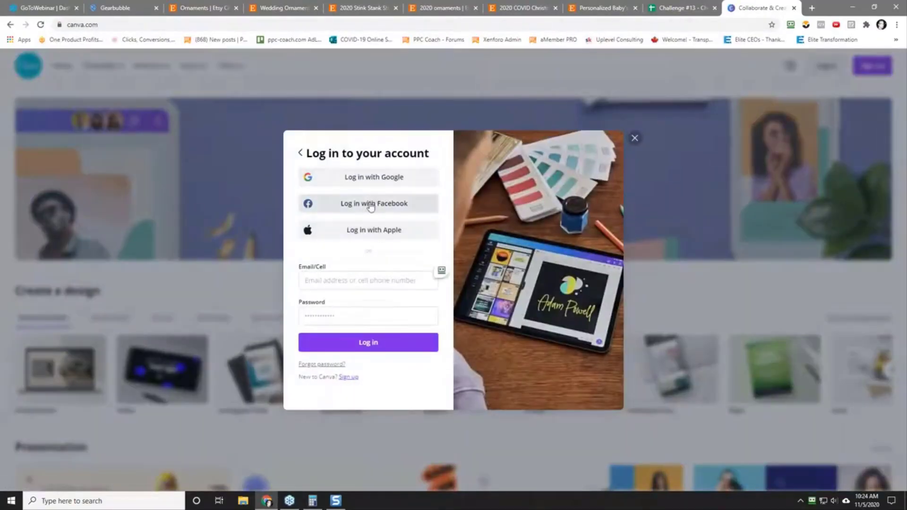
left_click(343, 176)
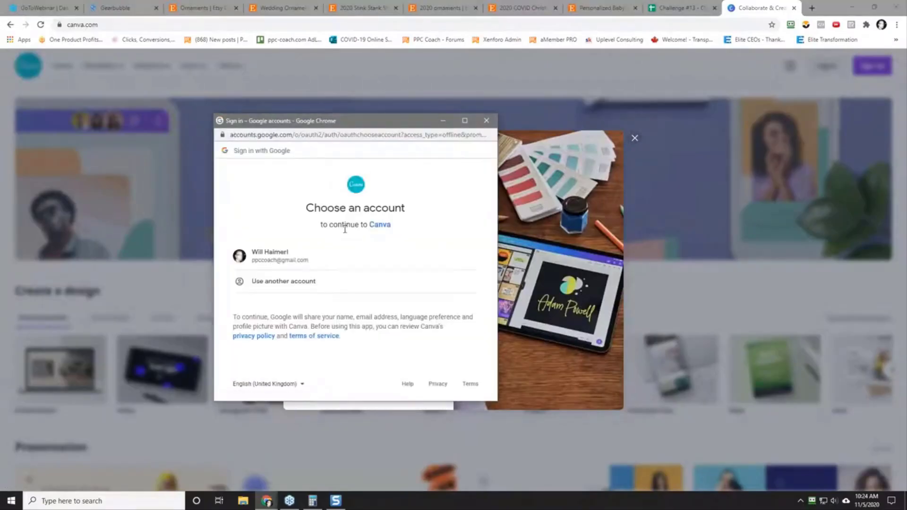
left_click(318, 257)
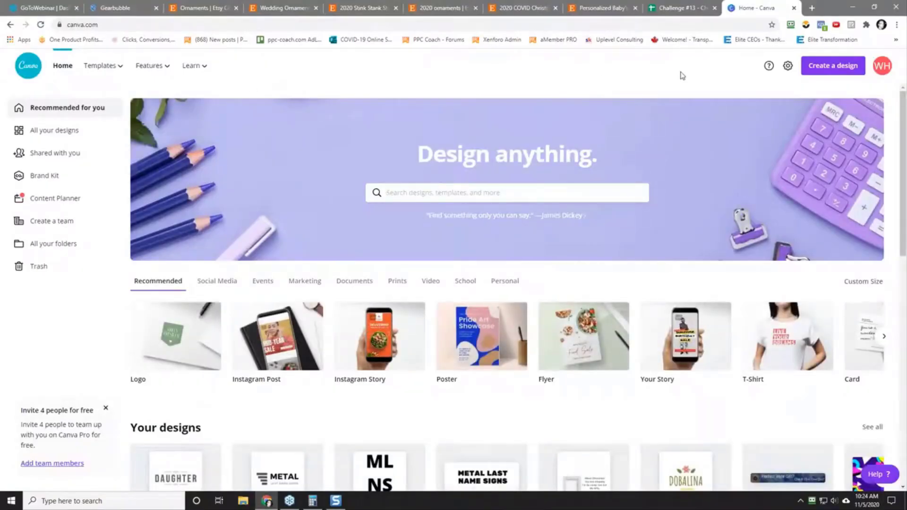
left_click(883, 66)
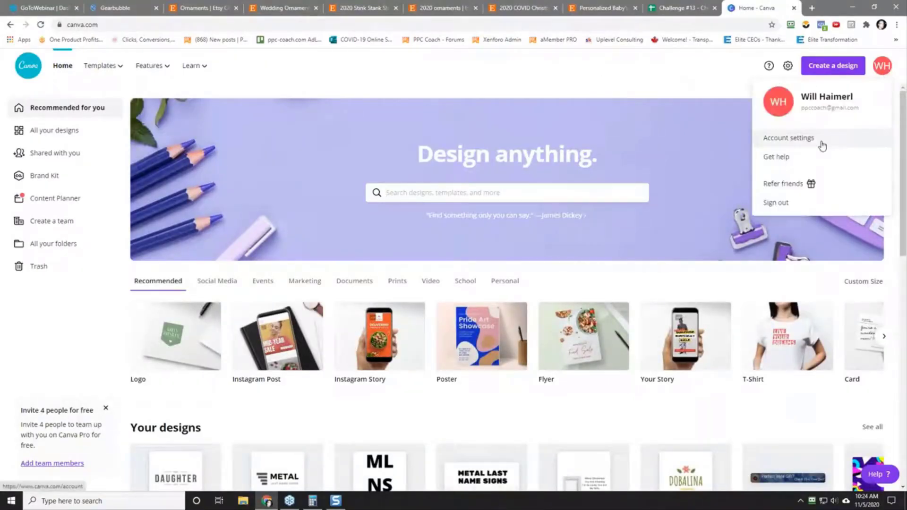
left_click(719, 67)
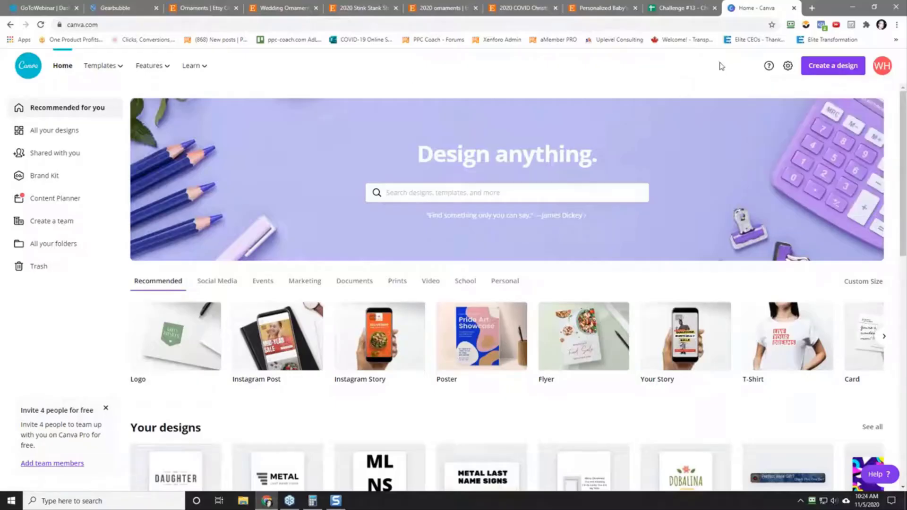
Step: Browse Canva's design types for a new design, search them for "ornament", and clear the search
left_click(831, 65)
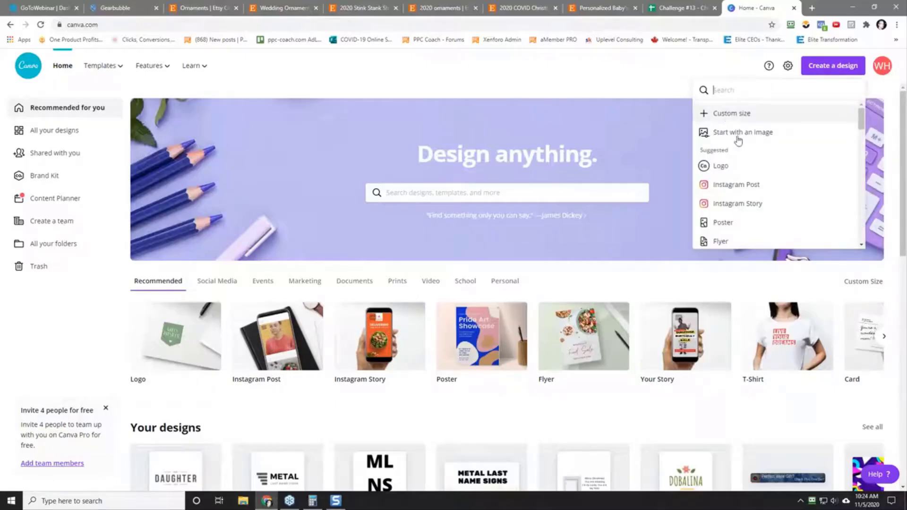
scroll(737, 170, "down", 2)
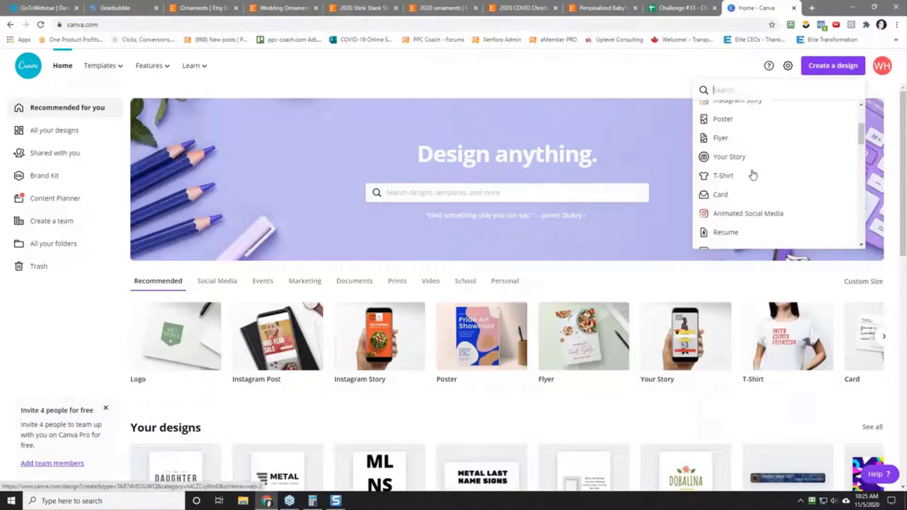
scroll(775, 168, "down", 2)
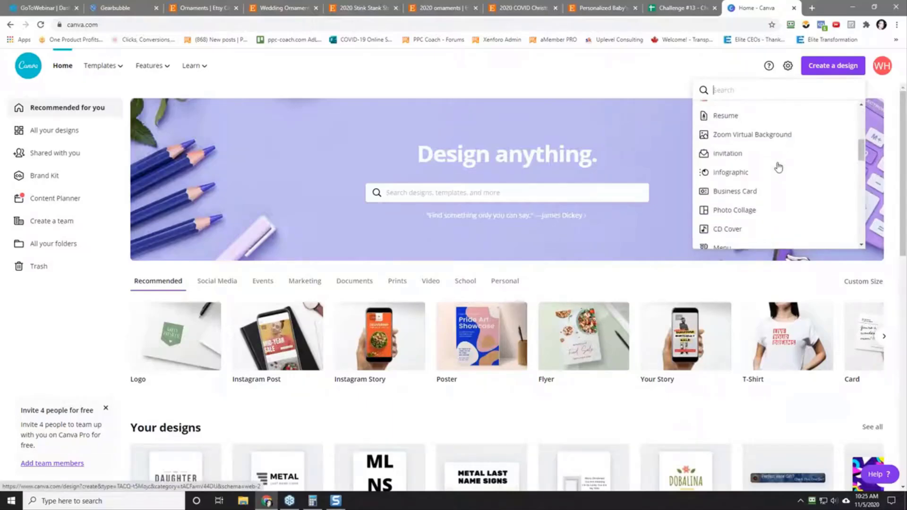
scroll(775, 168, "up", 5)
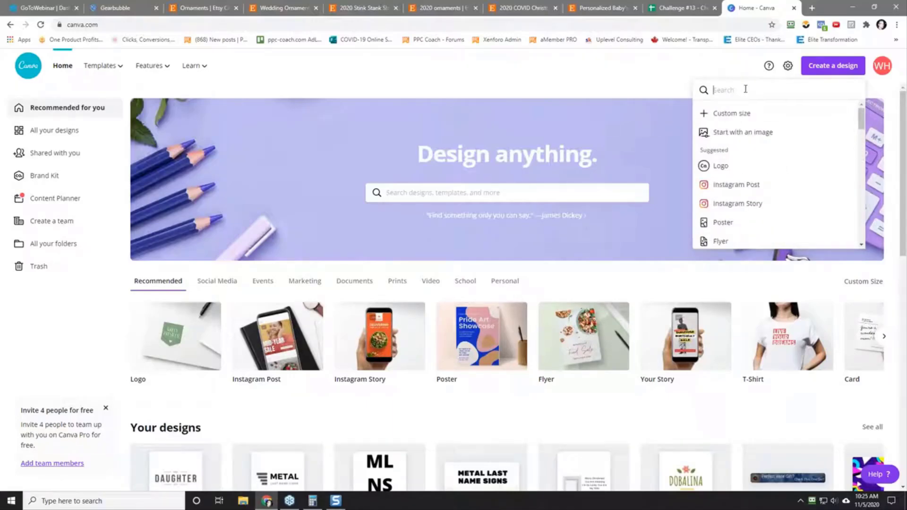
type("ornamen")
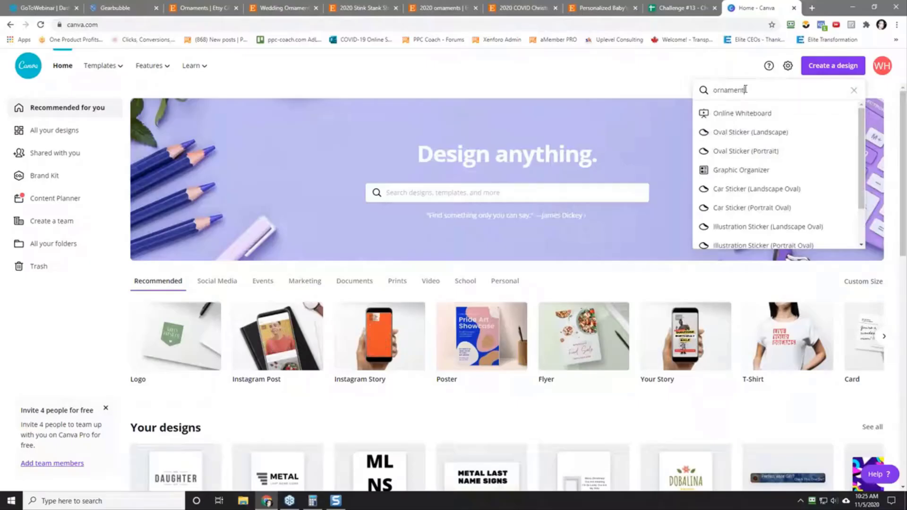
type("t")
key("BackSpace")
key("BackSpace")
key("BackSpace")
key("BackSpace")
key("BackSpace")
key("BackSpace")
key("BackSpace")
key("BackSpace")
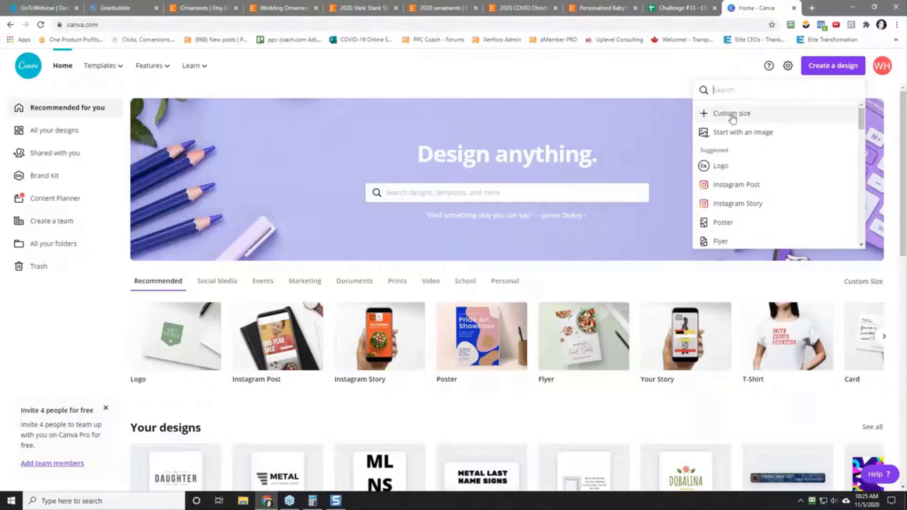
Step: Create a new design with a custom size of 1000 x 1000 px
left_click(731, 114)
type("1000")
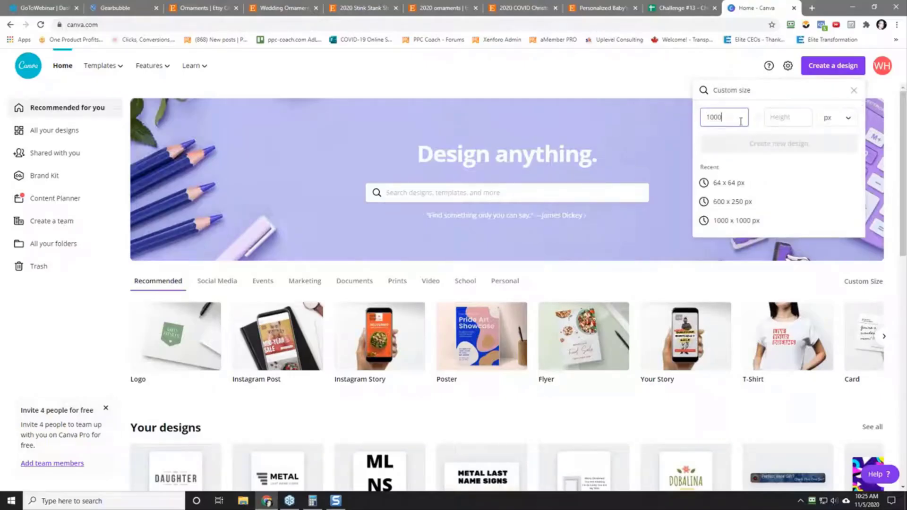
key("Tab")
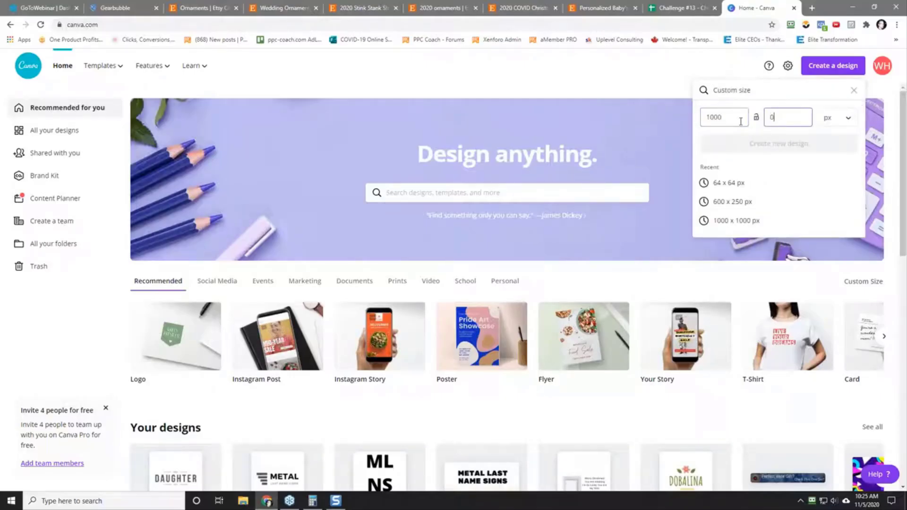
key("BackSpace")
type("1000")
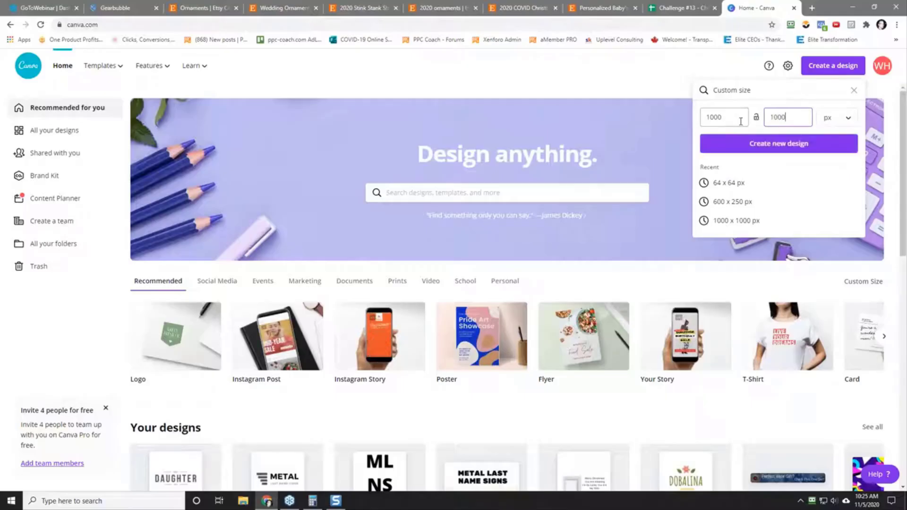
left_click(756, 145)
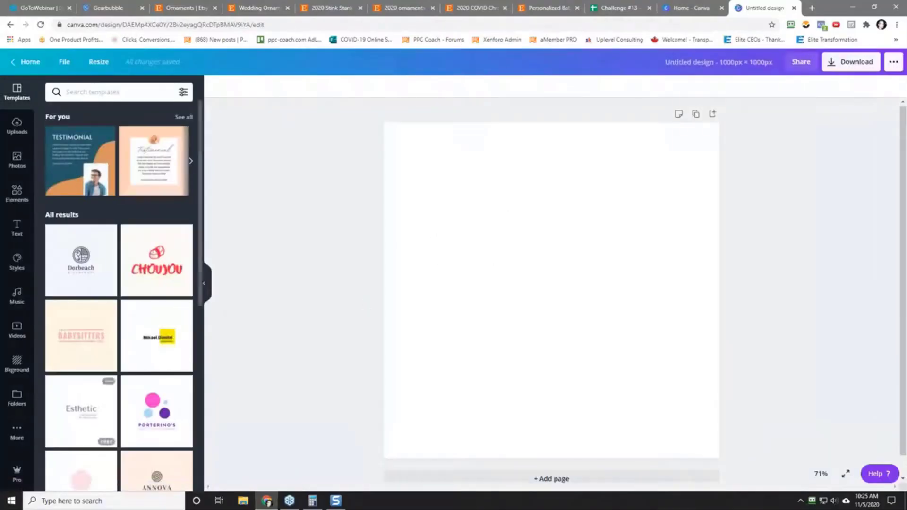
Step: Add a circle shape to the blank page and enlarge it to fill the full canvas
left_click(17, 433)
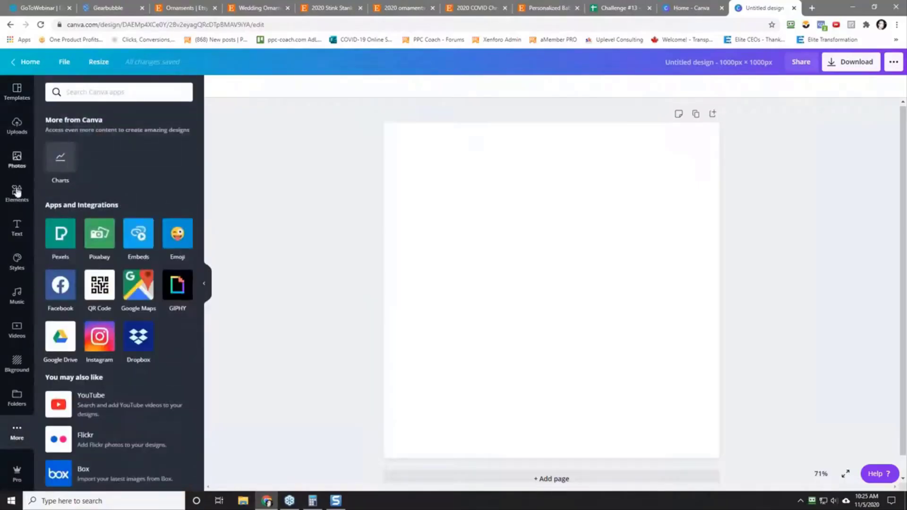
left_click(17, 193)
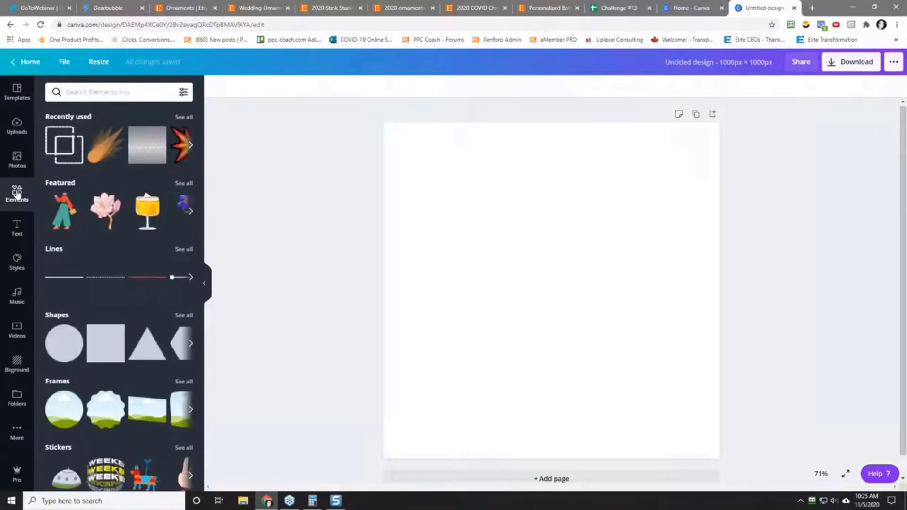
left_click(60, 345)
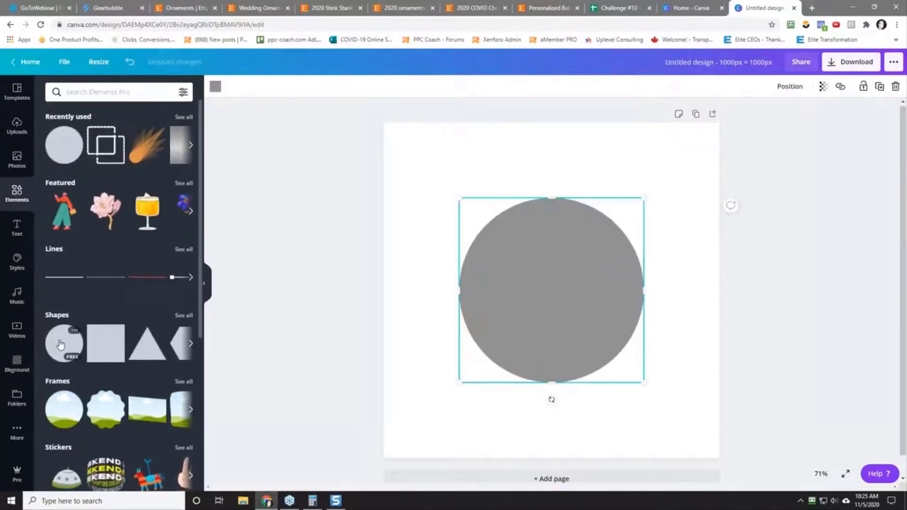
left_click_drag(645, 384, 719, 459)
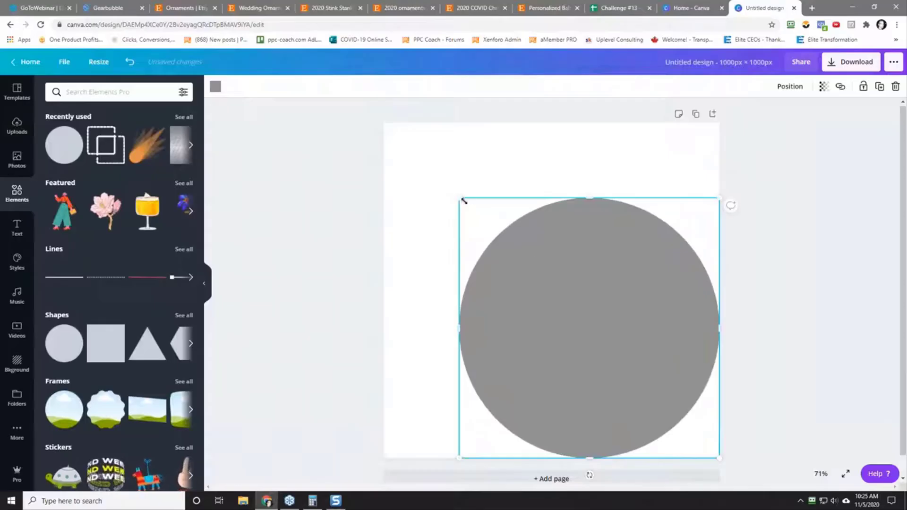
left_click_drag(464, 201, 391, 123)
left_click(278, 205)
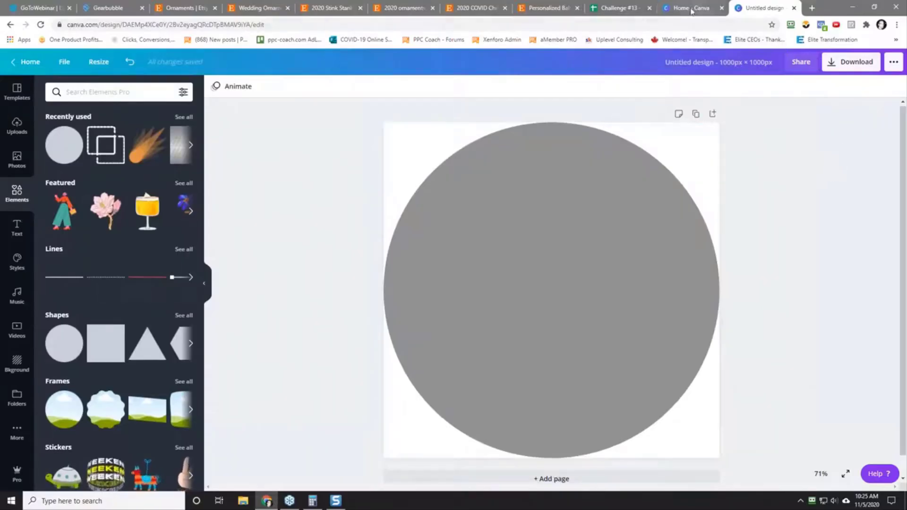
Step: View the My 1st Christmas ornament in the Challenge #13 spreadsheet and move that tab out into its own window
left_click(608, 6)
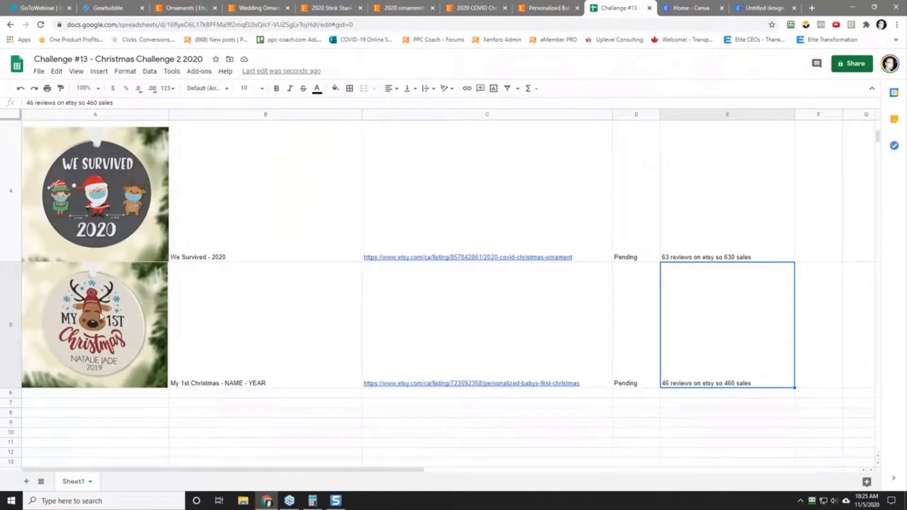
left_click_drag(619, 8, 906, 174)
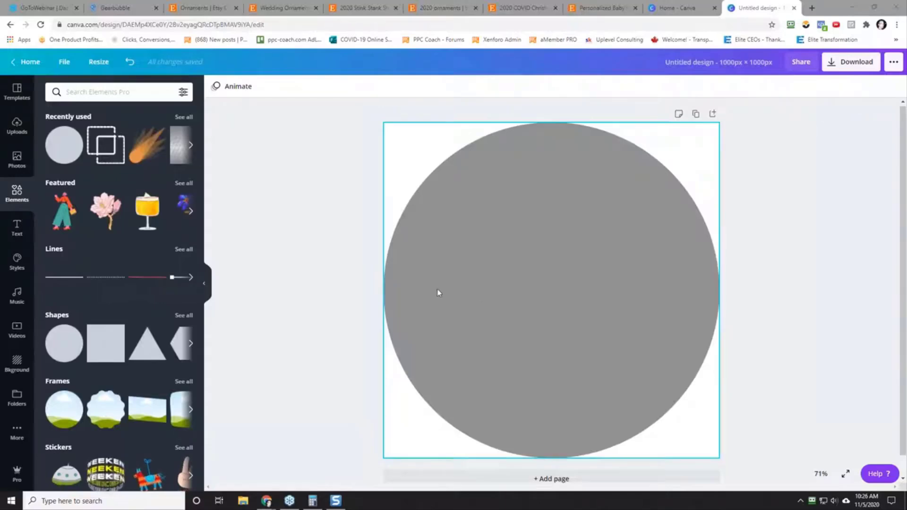
Step: Recolour the circle to the very light grey #F6F6F6
left_click(522, 283)
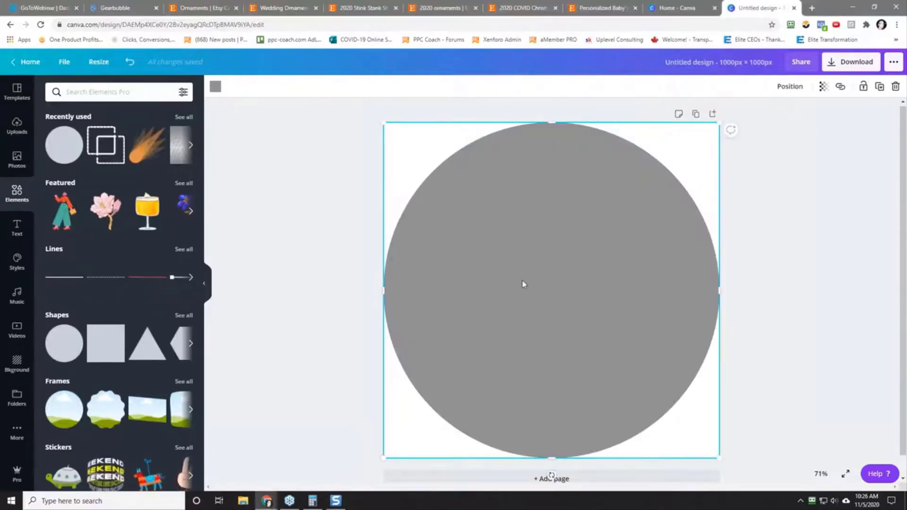
left_click(216, 88)
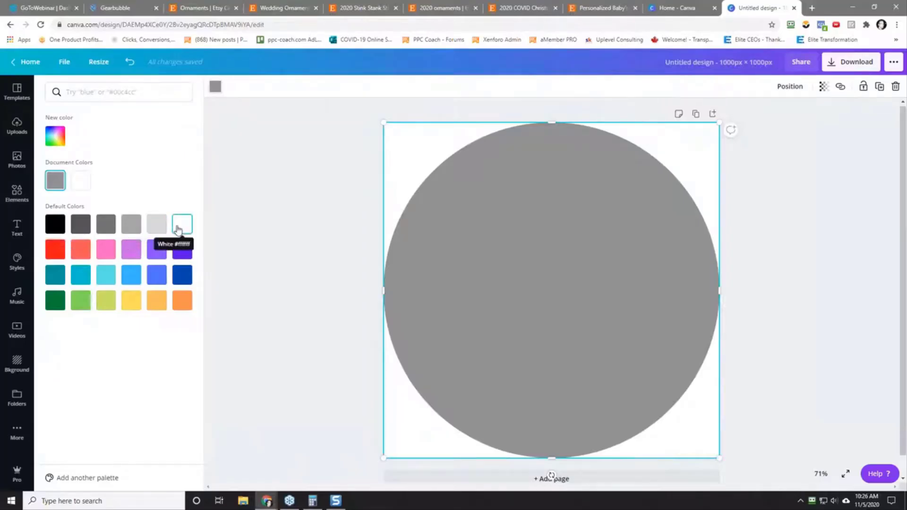
left_click(178, 231)
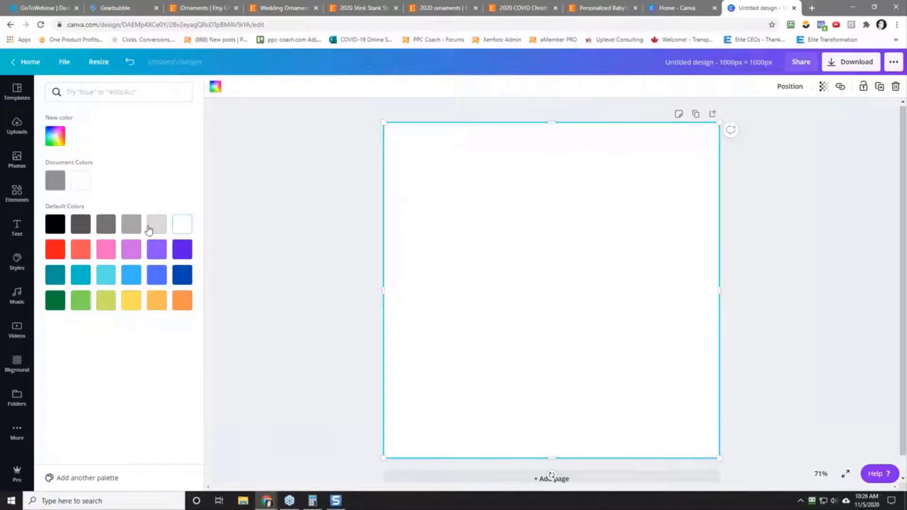
left_click(153, 229)
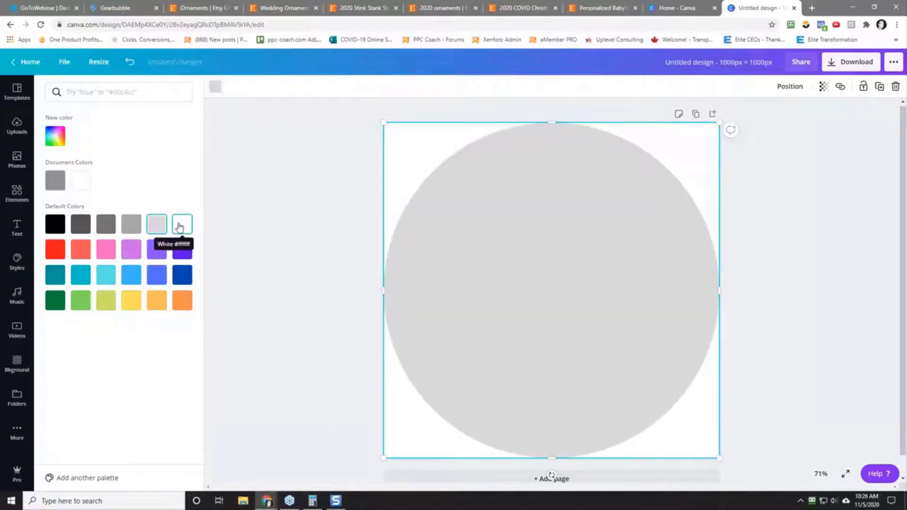
left_click(55, 136)
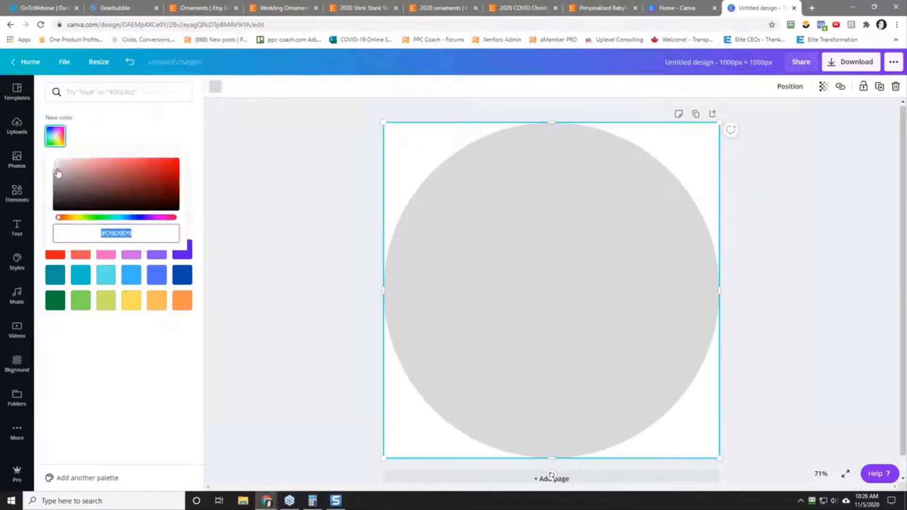
left_click_drag(58, 172, 56, 161)
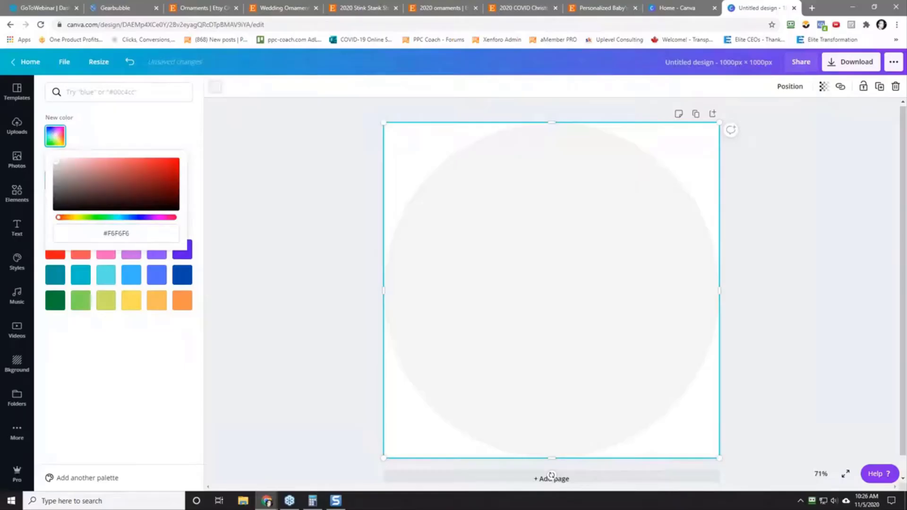
left_click(144, 136)
left_click(297, 280)
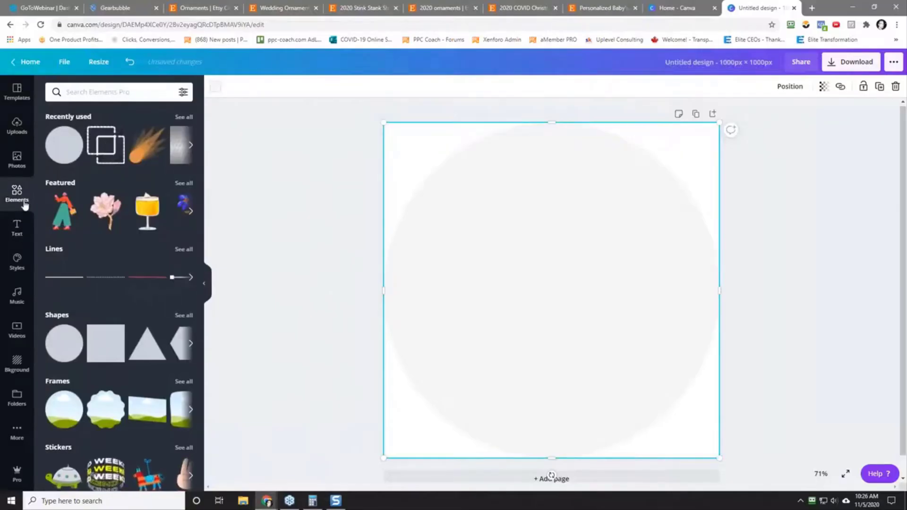
Step: Search the elements for "reindeer" and add the red-nosed reindeer head with the striped scarf
left_click(95, 96)
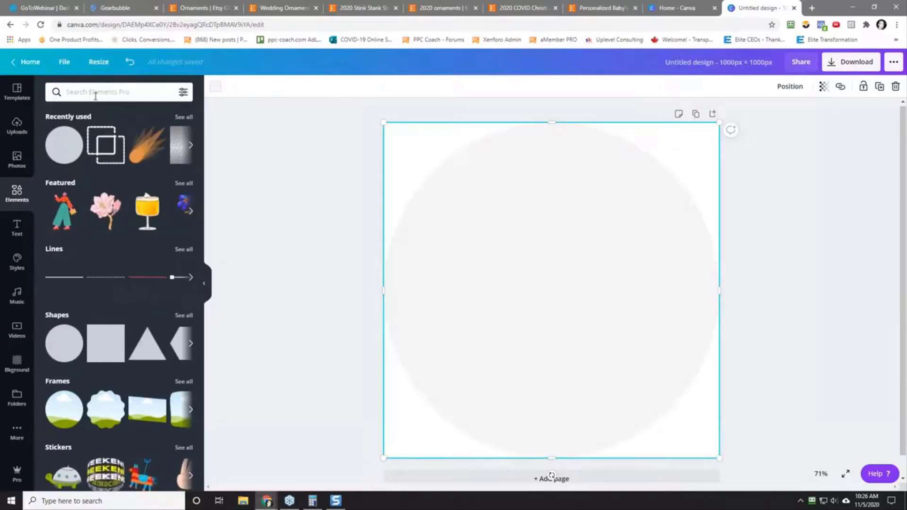
type("rei")
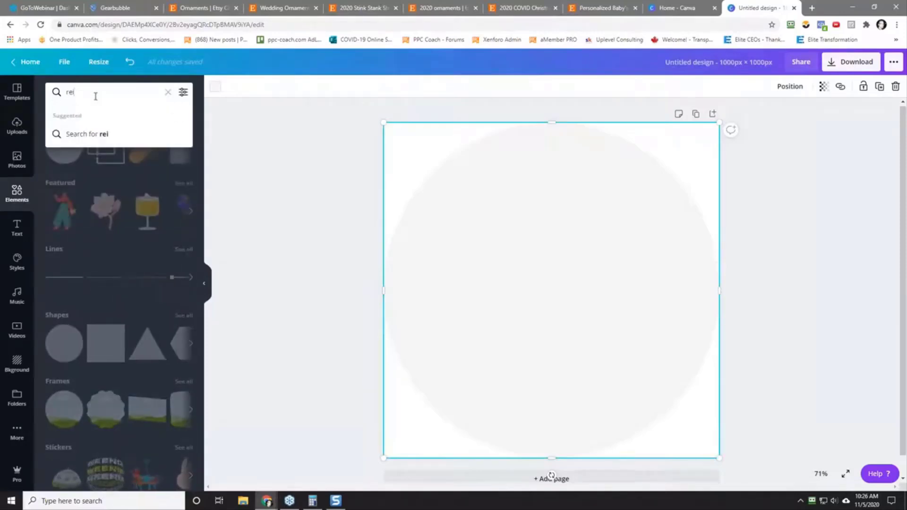
type("ndeer")
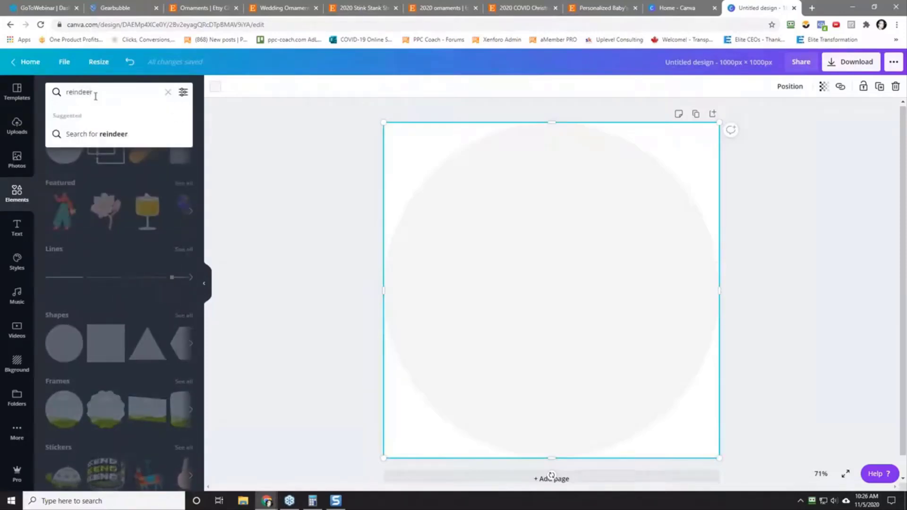
key("Return")
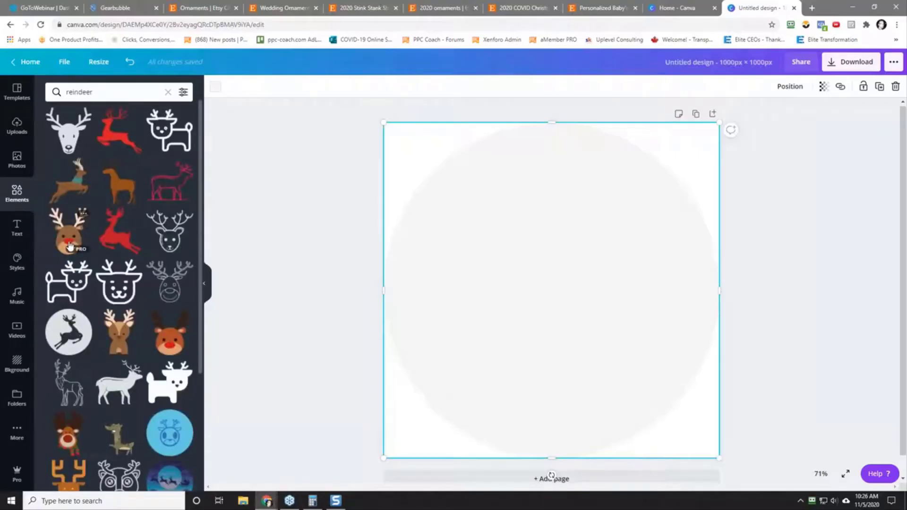
left_click(69, 441)
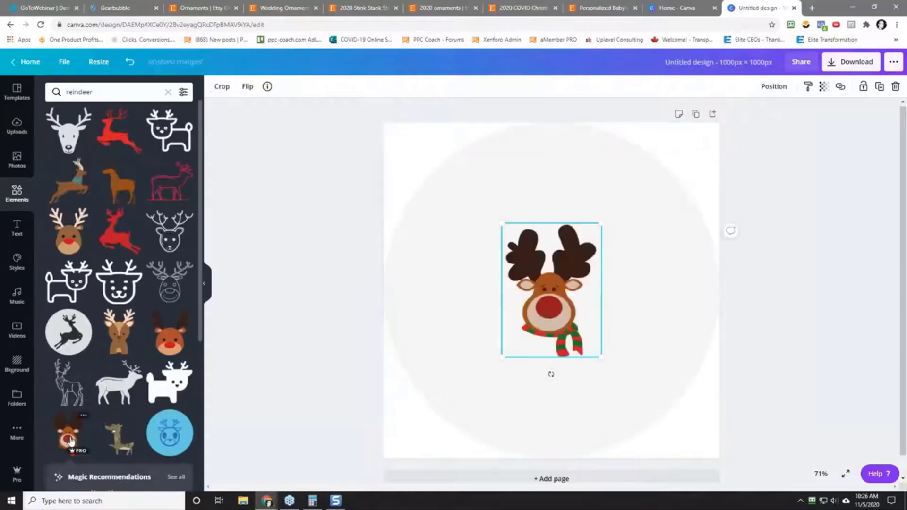
Step: Move the reindeer into the upper half of the circle, enlarge it and centre it horizontally
left_click_drag(557, 313, 556, 247)
left_click_drag(600, 295, 563, 279)
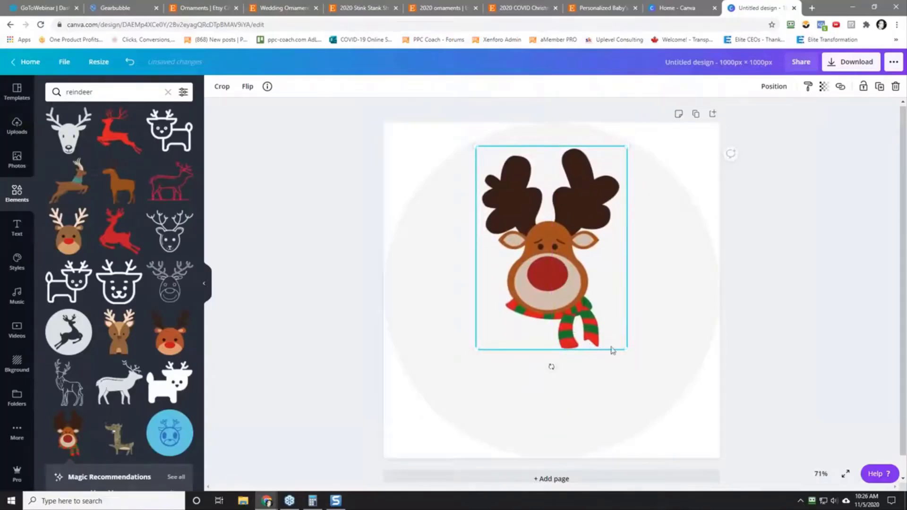
left_click(316, 287)
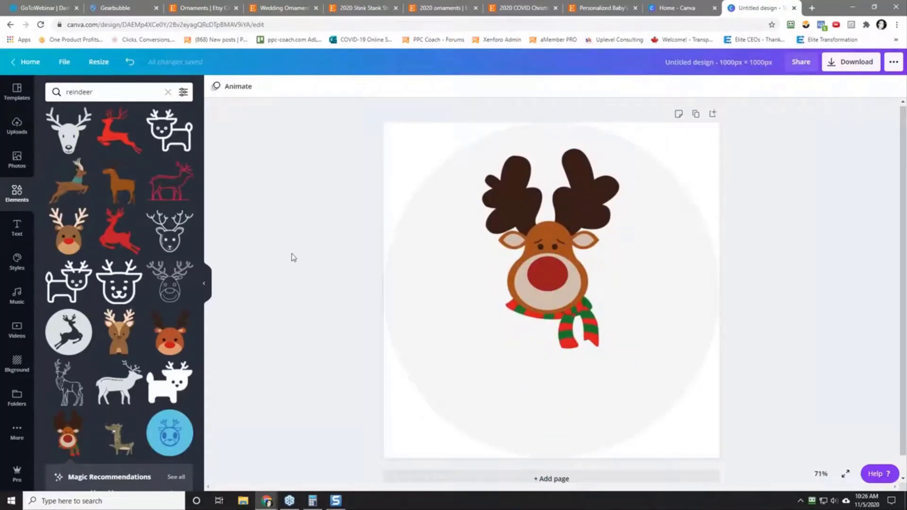
Step: Search the elements for "snowflakes" and browse the results for a suitable snowflake graphic
left_click(86, 94)
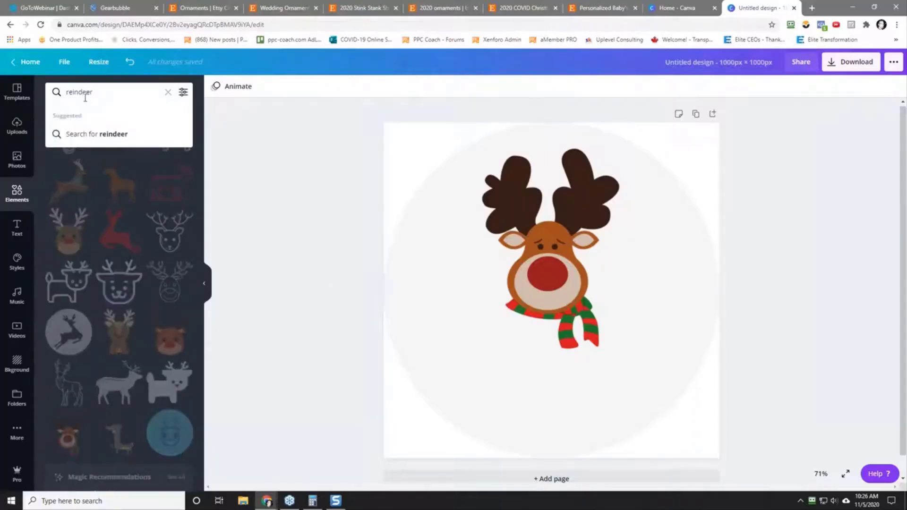
double_click(86, 93)
type("snowflakes")
key("Return")
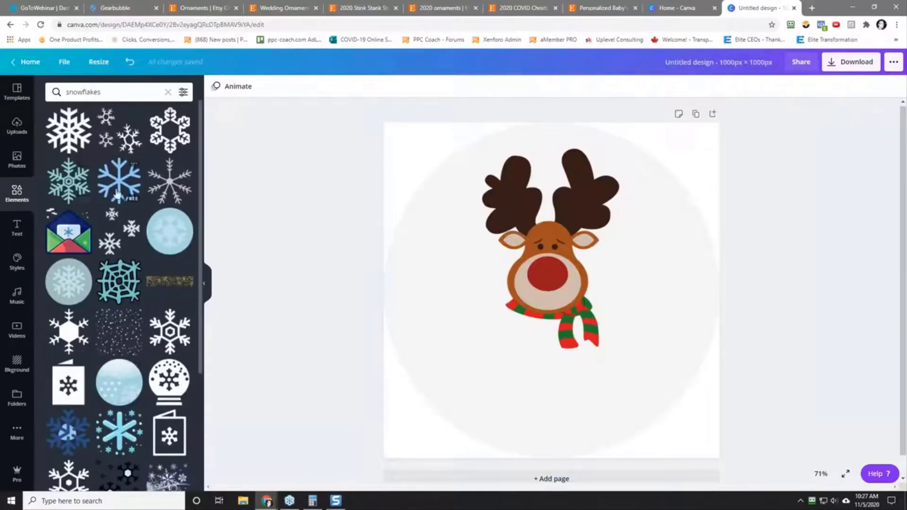
scroll(115, 277, "down", 3)
scroll(115, 276, "down", 10)
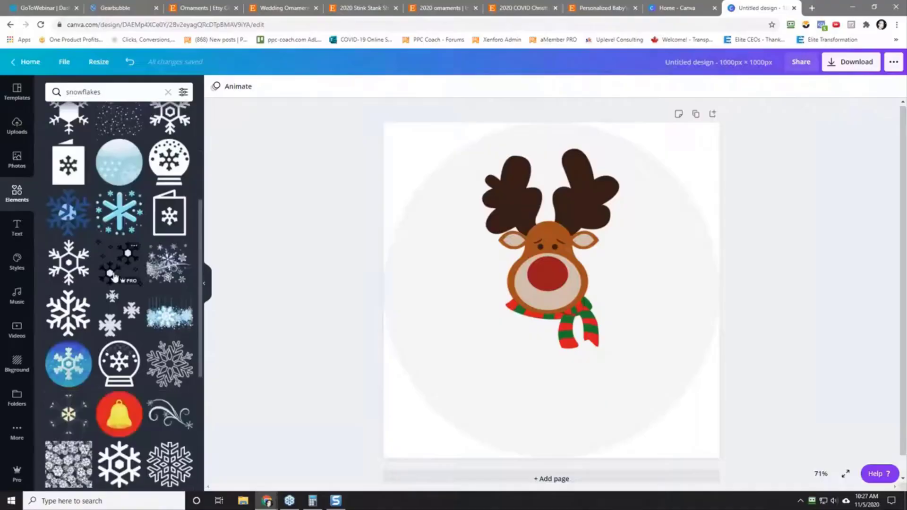
scroll(115, 276, "down", 4)
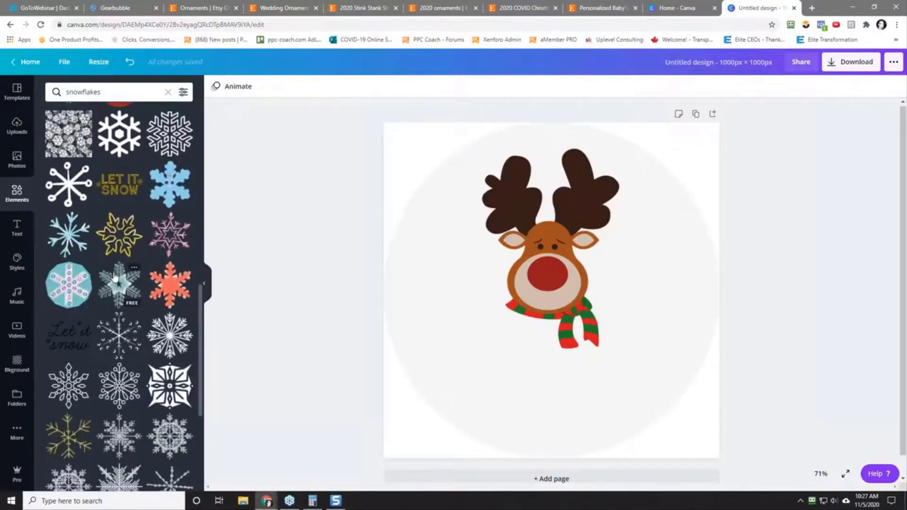
scroll(115, 277, "down", 8)
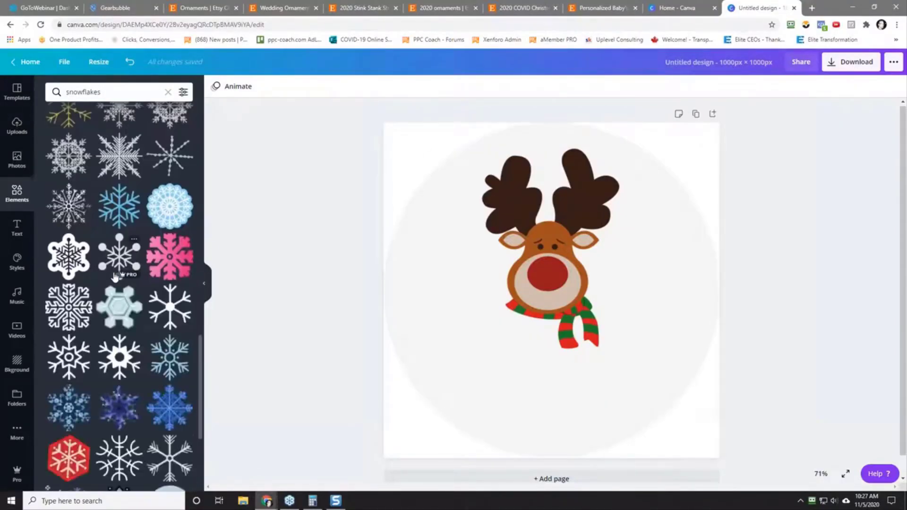
scroll(115, 276, "down", 6)
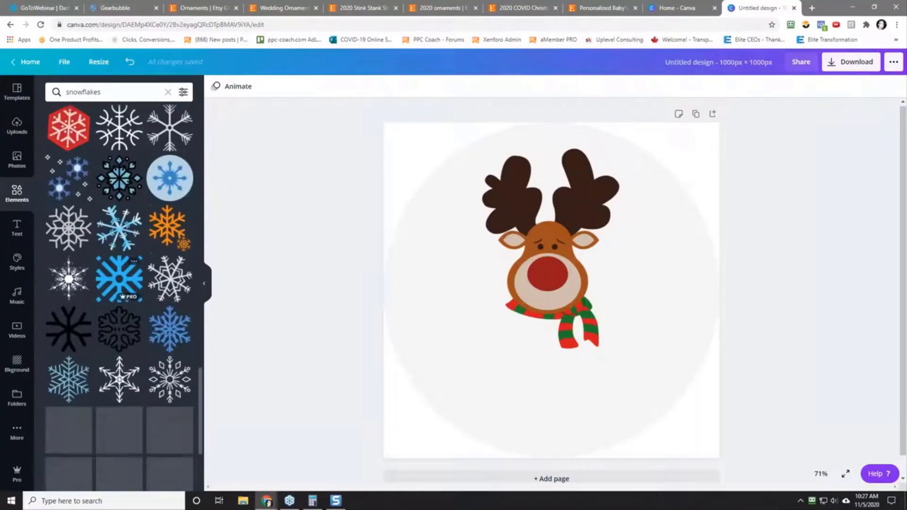
scroll(119, 296, "down", 10)
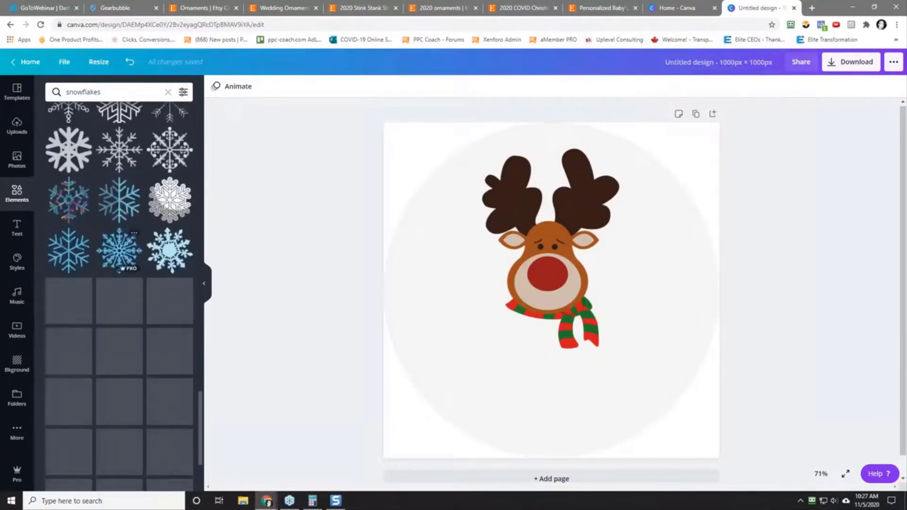
scroll(116, 279, "up", 20)
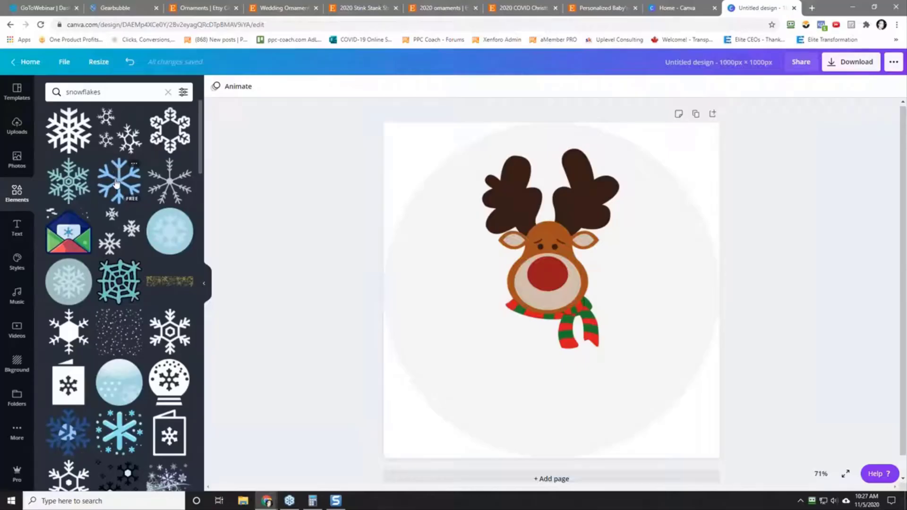
Step: Add the simple light blue snowflake, shrink it and place it beside the reindeer's face on the circle's left side
left_click(116, 183)
left_click_drag(545, 281, 460, 250)
left_click_drag(528, 325, 476, 286)
Step: Copy the light blue snowflake and paste a duplicate of it onto the design
right_click(450, 260)
left_click(488, 278)
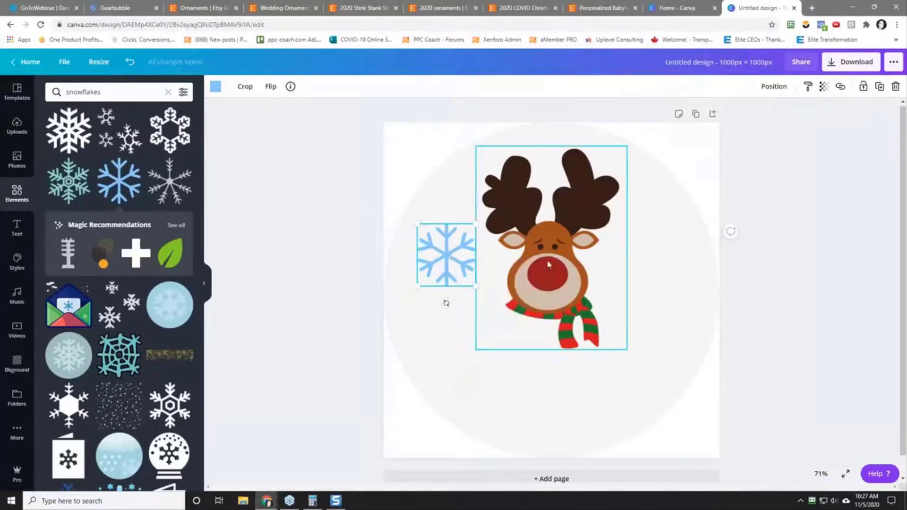
left_click(648, 265)
right_click(652, 266)
left_click(675, 293)
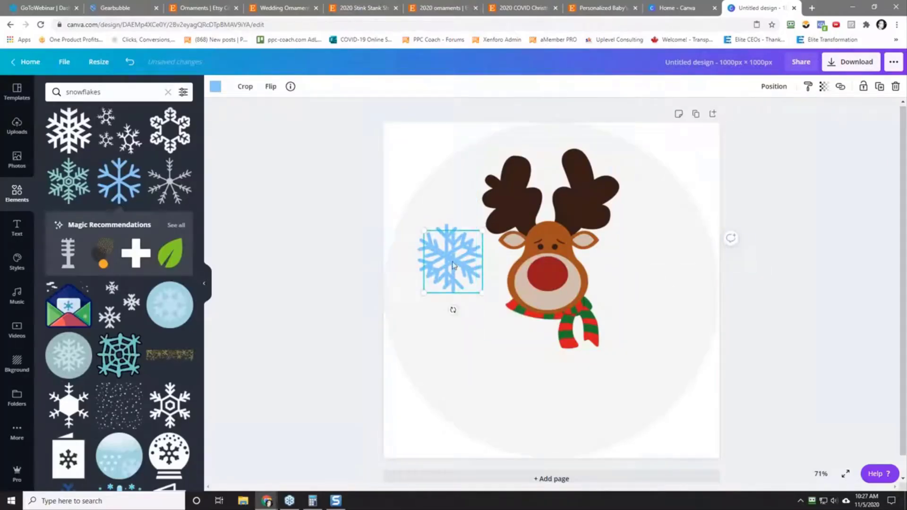
Step: Place the pasted snowflake opposite the first one on the circle's right side, and paste another, smaller copy between the tops of the antlers
left_click_drag(453, 265, 676, 268)
left_click_drag(650, 267, 656, 249)
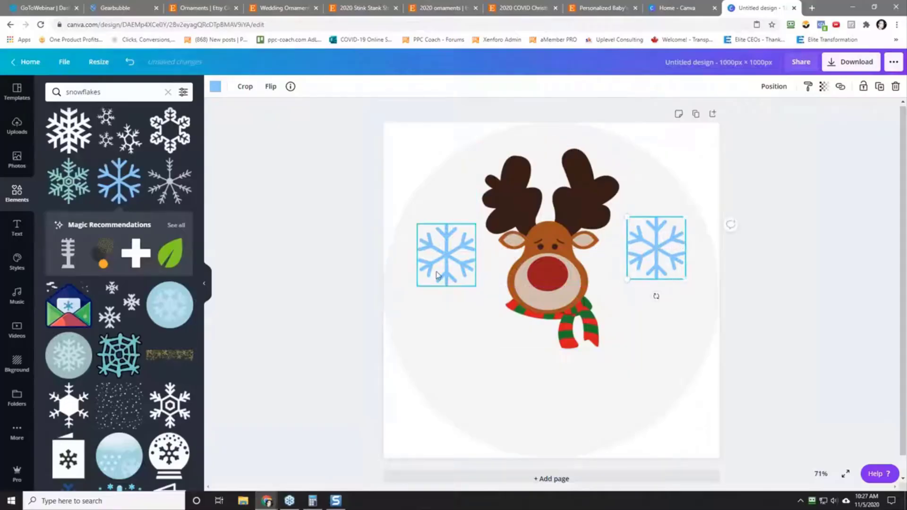
left_click(446, 314)
right_click(446, 313)
left_click(473, 345)
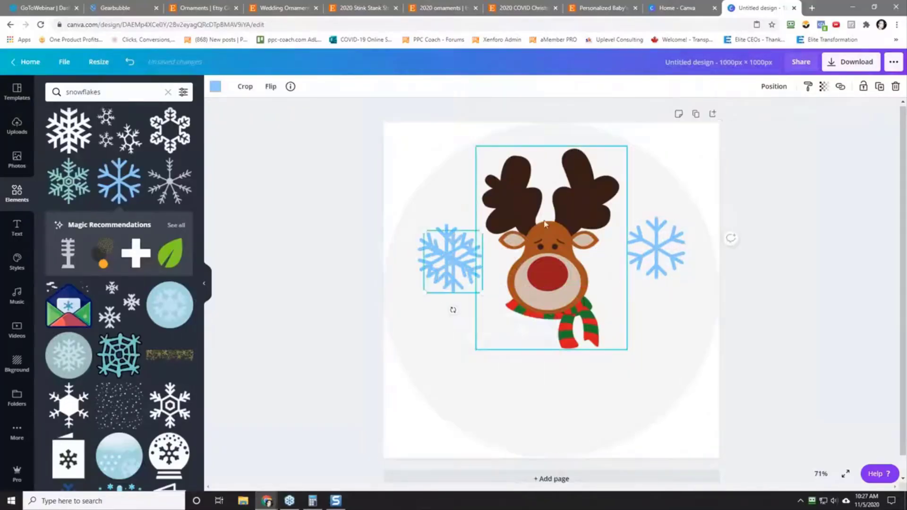
left_click_drag(454, 264, 557, 169)
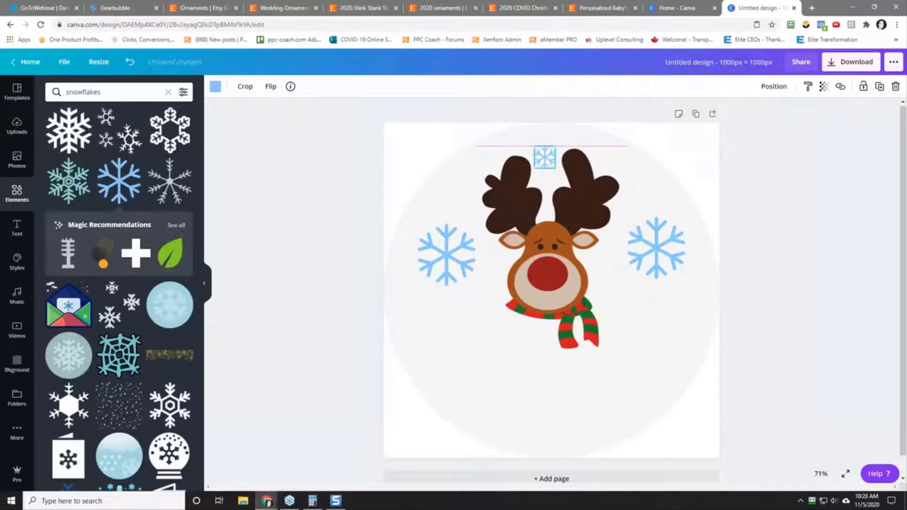
Step: Paste another light blue snowflake, shrink it and place it just outside the reindeer's left antler
right_click(550, 164)
left_click(591, 198)
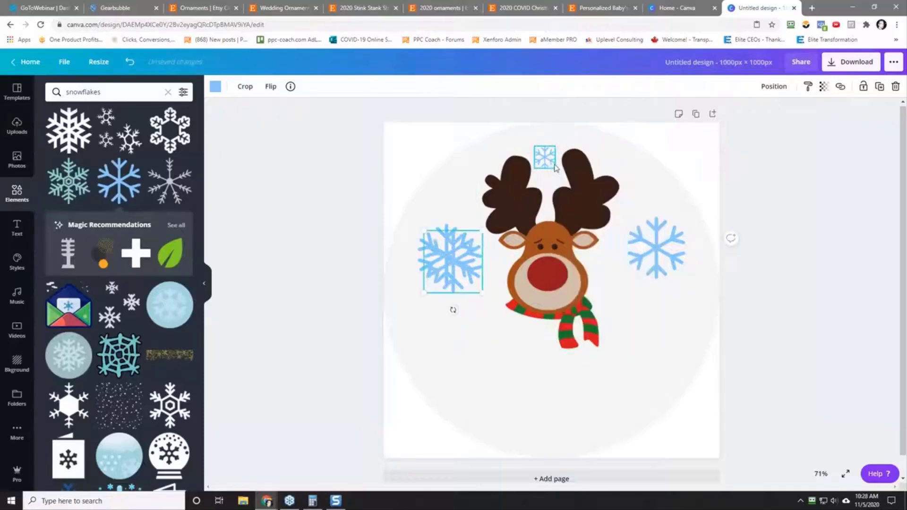
left_click_drag(457, 264, 471, 210)
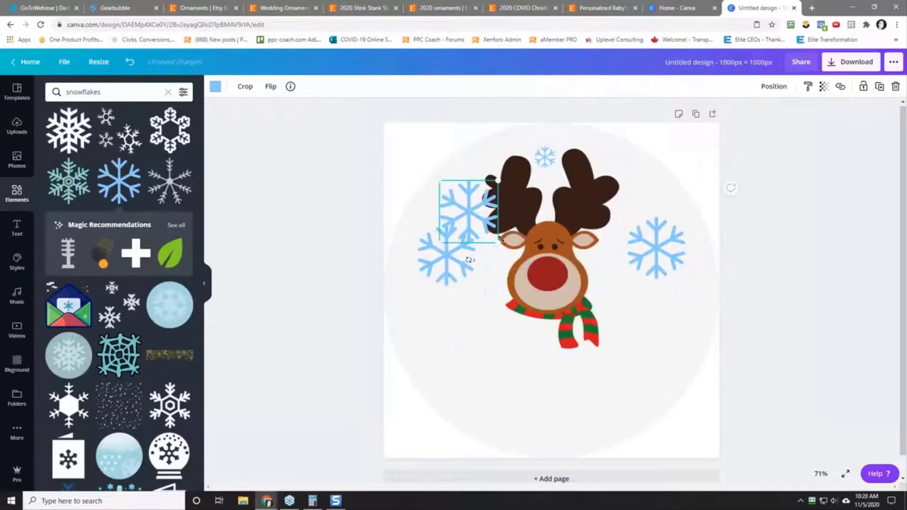
left_click_drag(498, 241, 463, 202)
Step: Paste another light blue snowflake, shrink it and place it just outside the right antler, level with the small one opposite
left_click(642, 197)
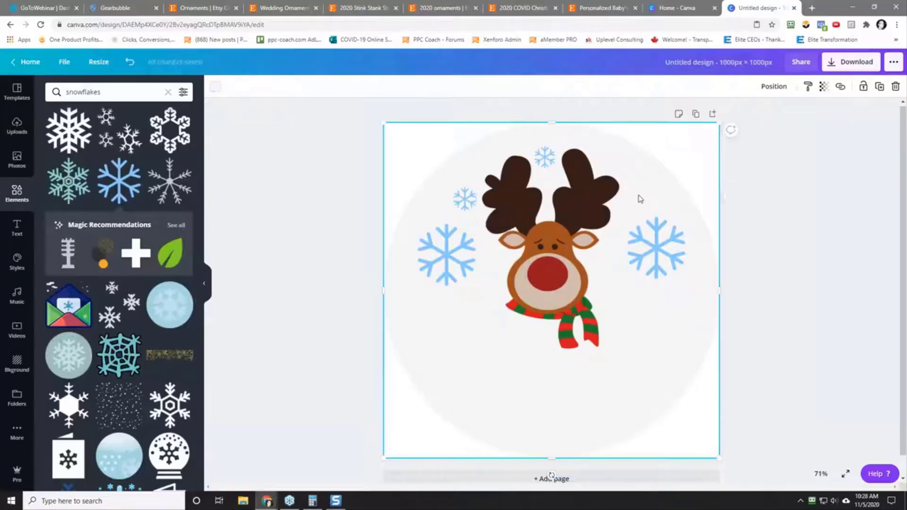
right_click(641, 197)
left_click(665, 233)
left_click_drag(447, 255, 620, 193)
left_click_drag(650, 225, 632, 204)
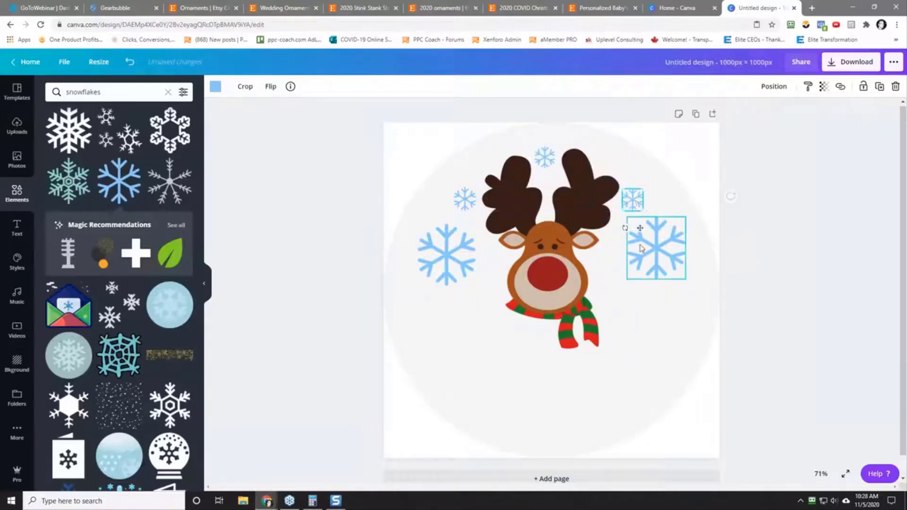
Step: Paste another snowflake and shrink it into the gap between the reindeer's face and the large right snowflake
right_click(651, 317)
left_click(661, 347)
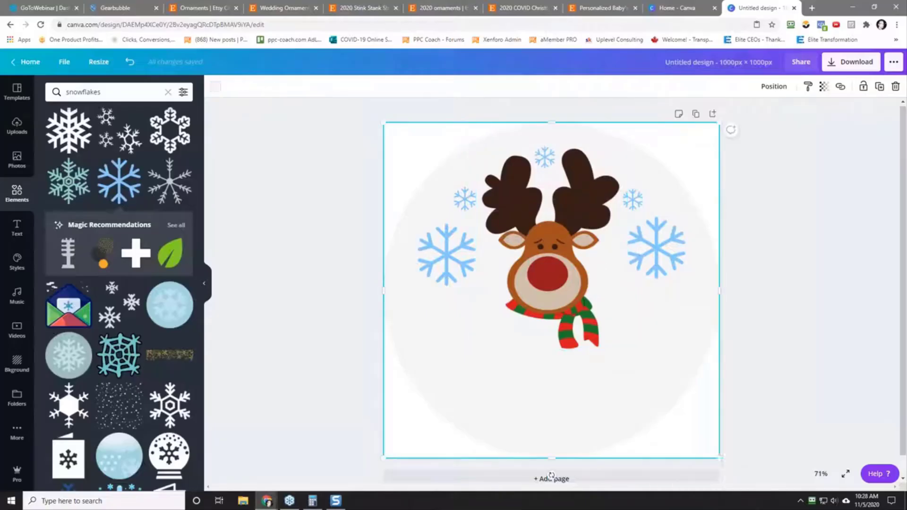
left_click_drag(452, 255, 615, 278)
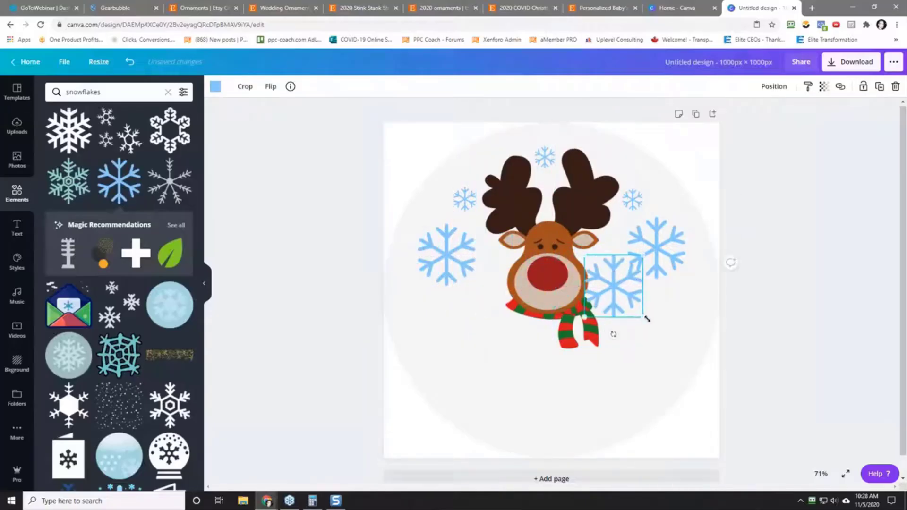
left_click_drag(644, 317, 608, 262)
Step: Paste another snowflake and shrink it into the gap between the large left snowflake and the face, aligned with its counterpart
left_click(446, 300)
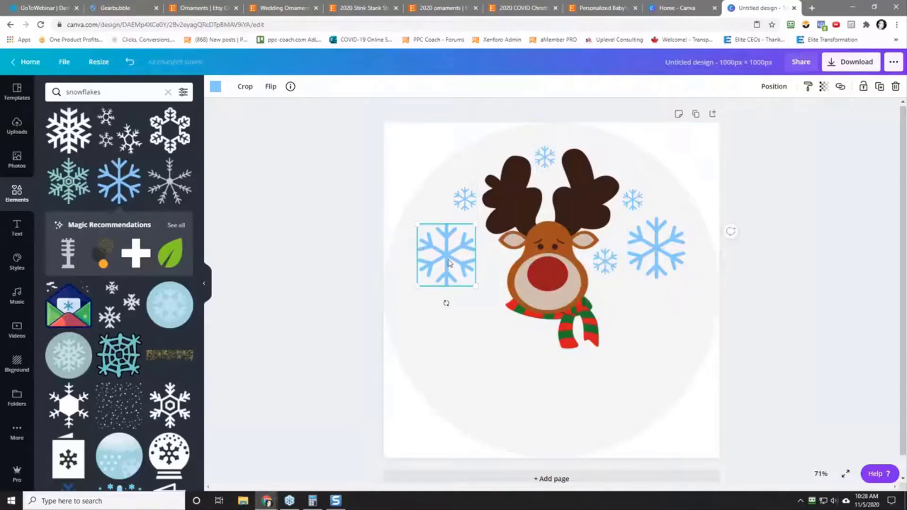
right_click(464, 340)
left_click(489, 356)
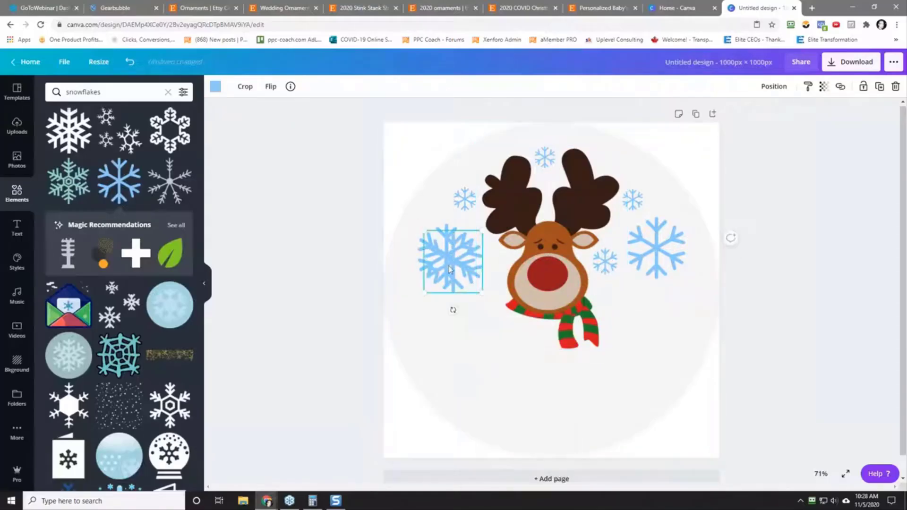
left_click_drag(449, 265, 480, 268)
left_click_drag(509, 298, 505, 270)
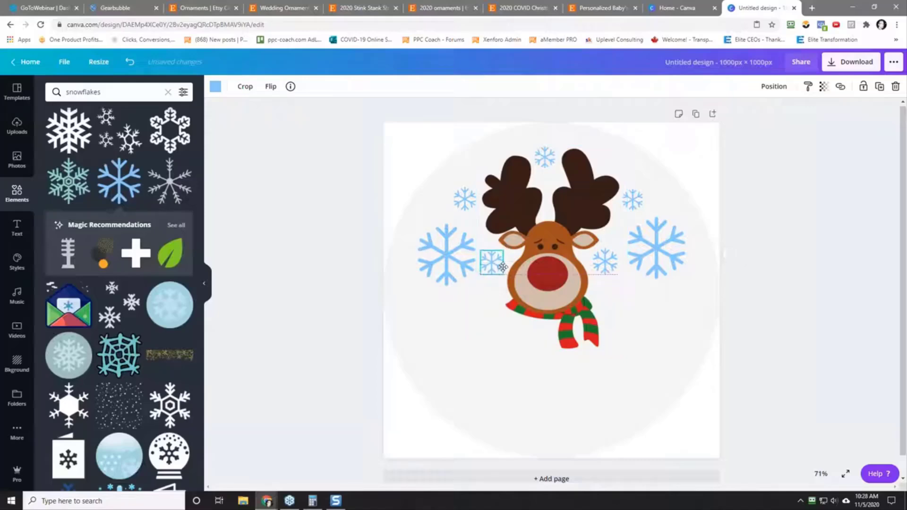
left_click(487, 326)
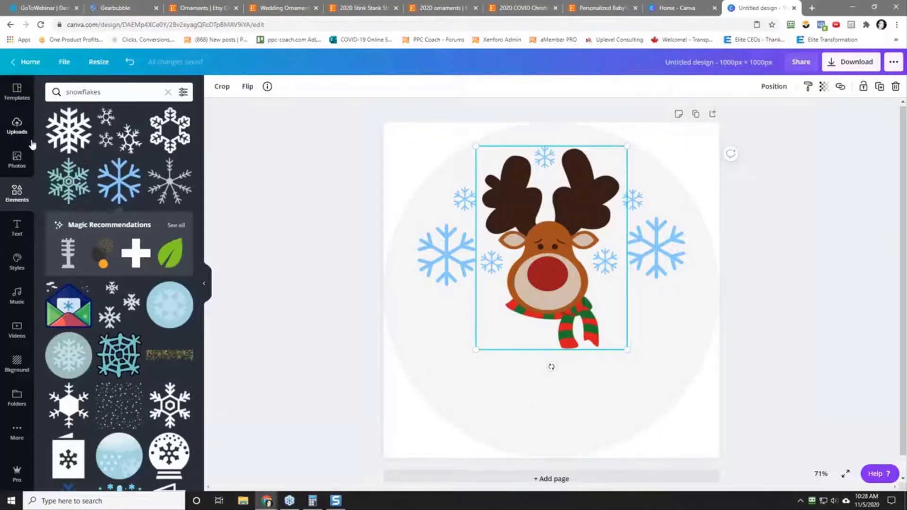
Step: Add a heading below the reindeer that reads "MY"
left_click(18, 228)
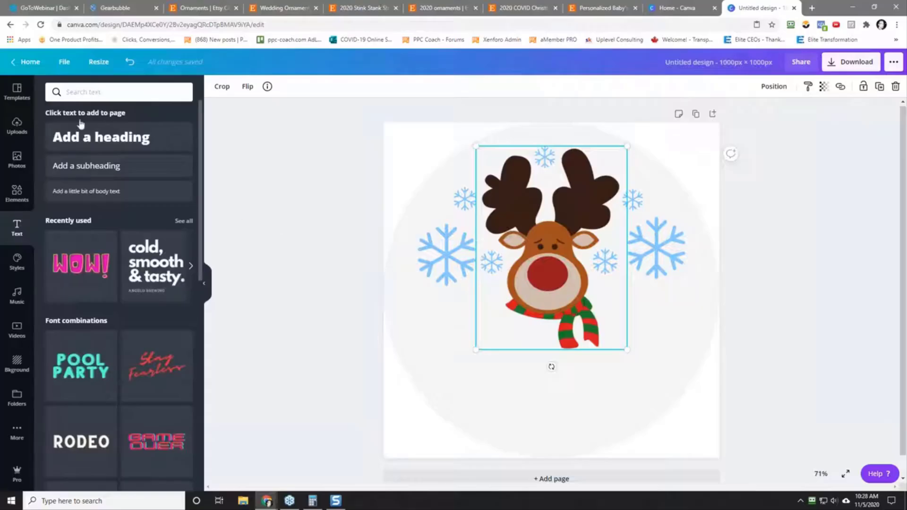
left_click(95, 140)
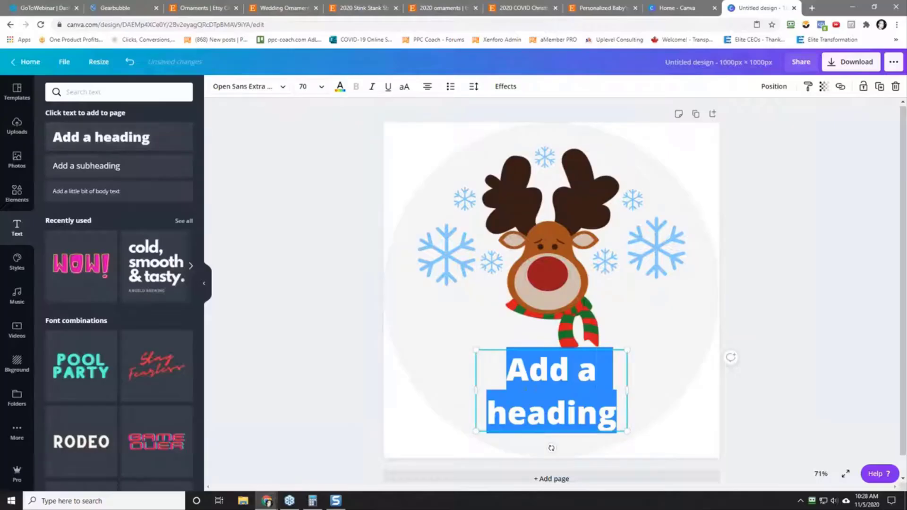
type("Z,")
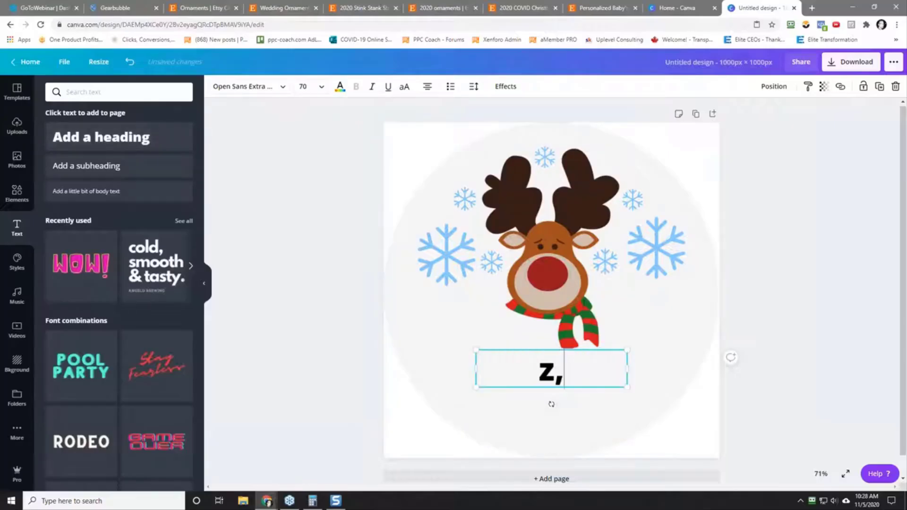
key("BackSpace")
key("BackSpace")
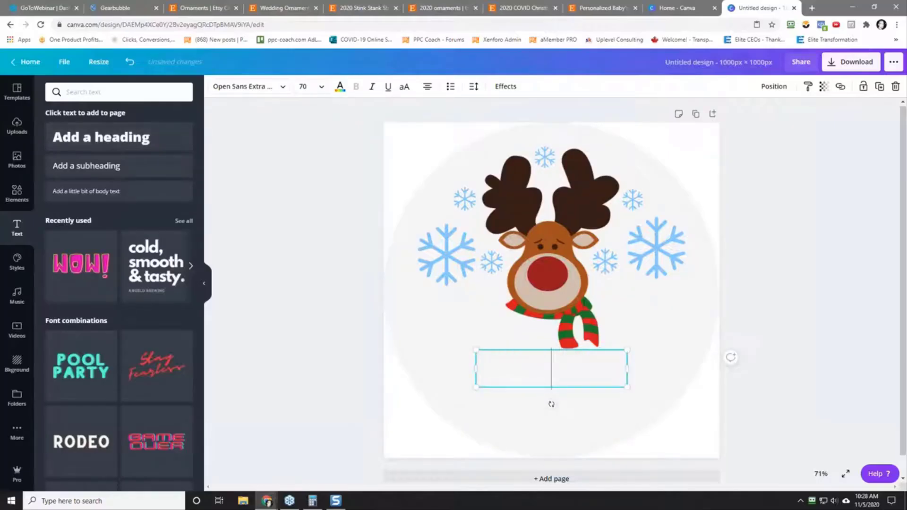
type("MY")
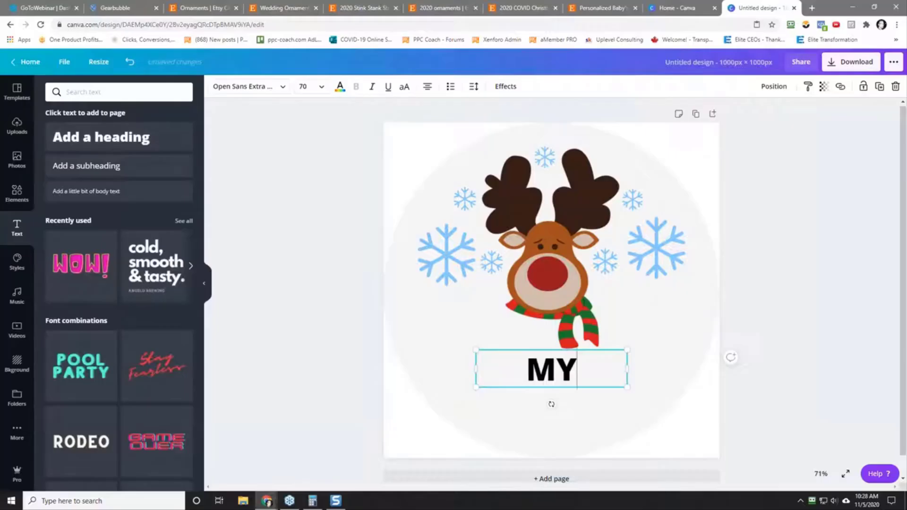
Step: Set the "MY" heading in the Noto Serif font and make it bold
left_click(531, 373)
double_click(553, 373)
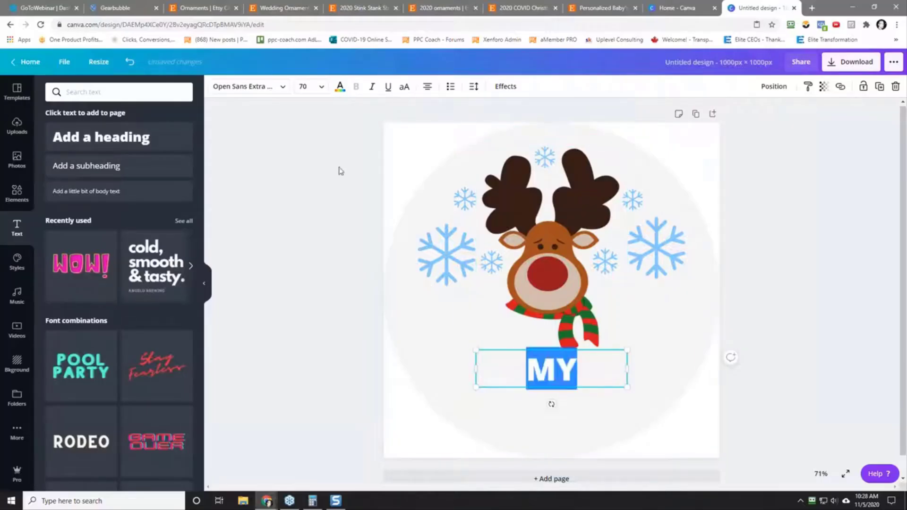
left_click(271, 95)
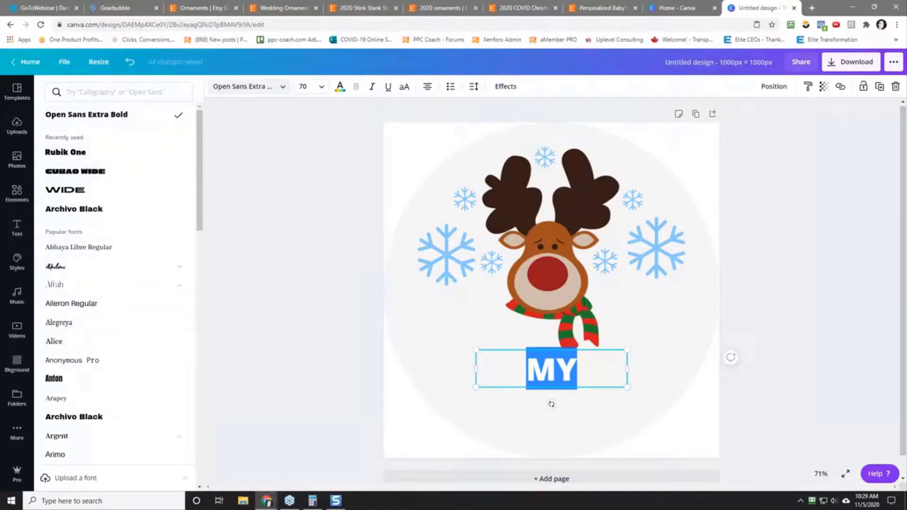
left_click_drag(199, 166, 199, 350)
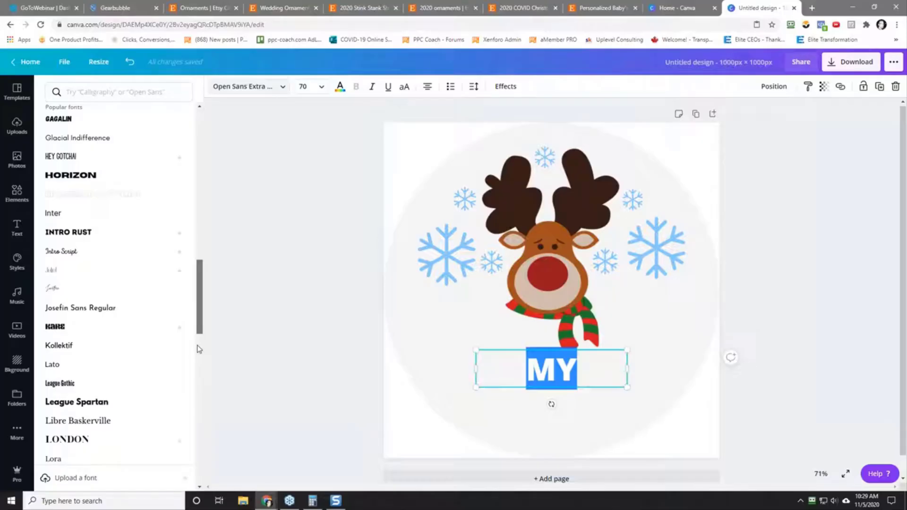
left_click_drag(199, 349, 202, 417)
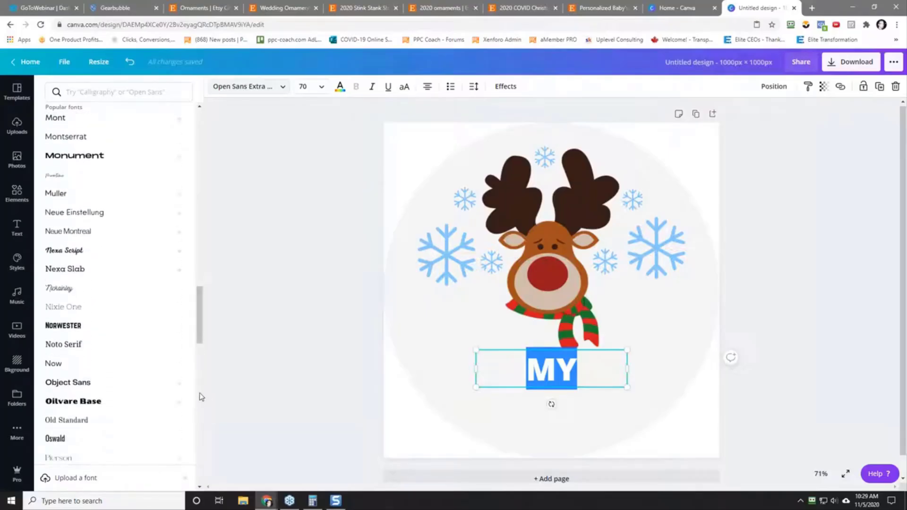
scroll(199, 345, "down", 3)
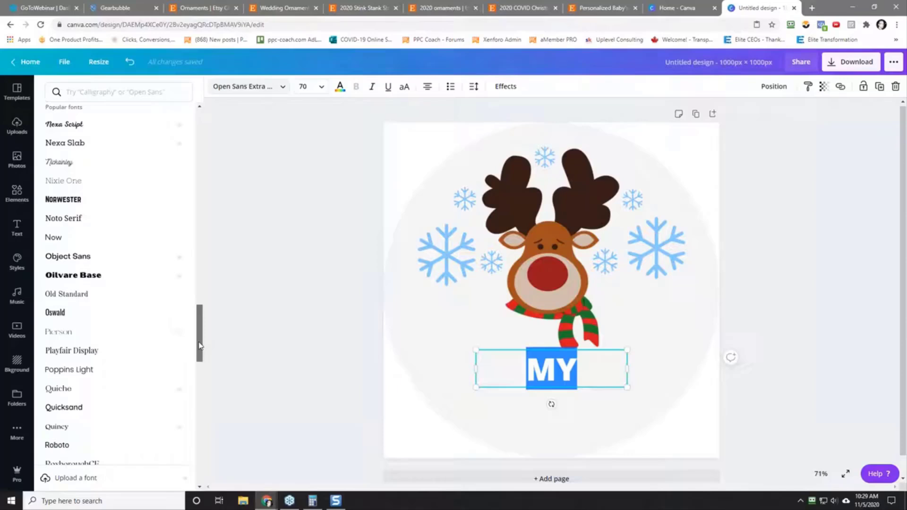
left_click(64, 219)
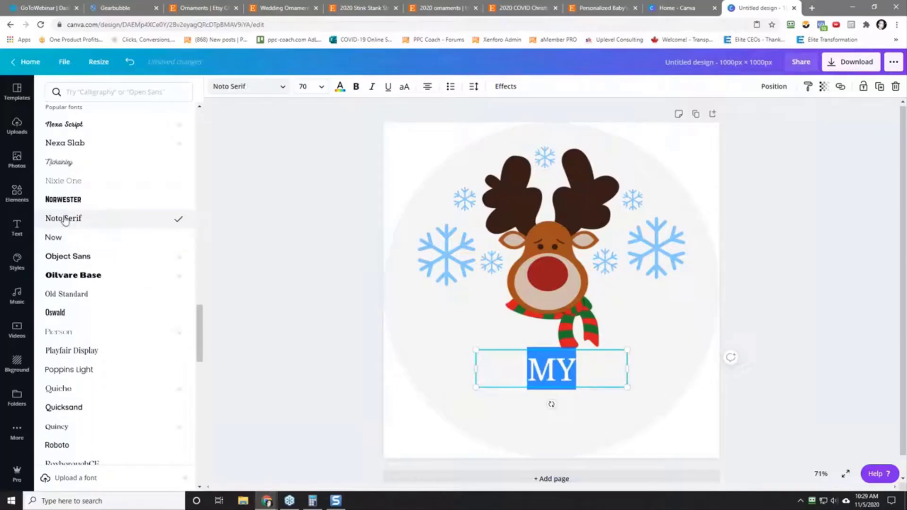
left_click(356, 87)
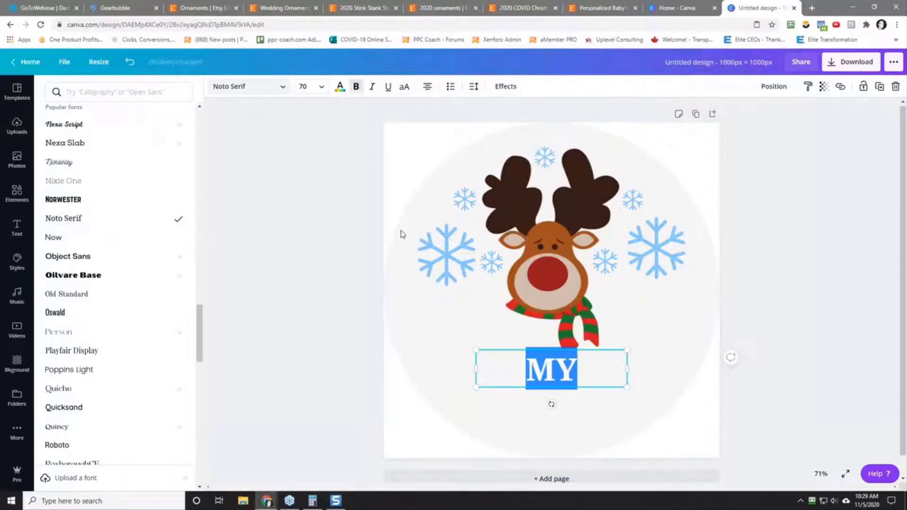
left_click(504, 403)
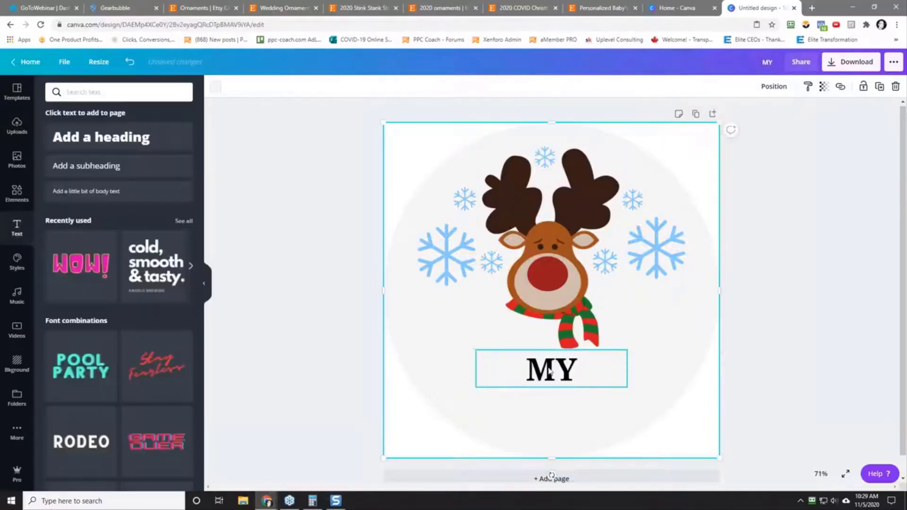
Step: Move the "MY" text beneath the large left snowflake beside the reindeer's face and enlarge it to font size 83.8
left_click_drag(548, 375, 446, 307)
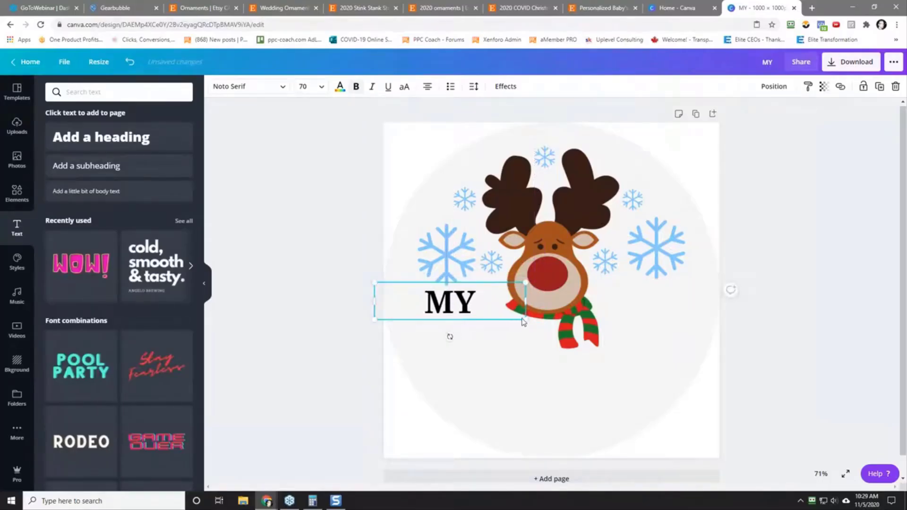
left_click(557, 282)
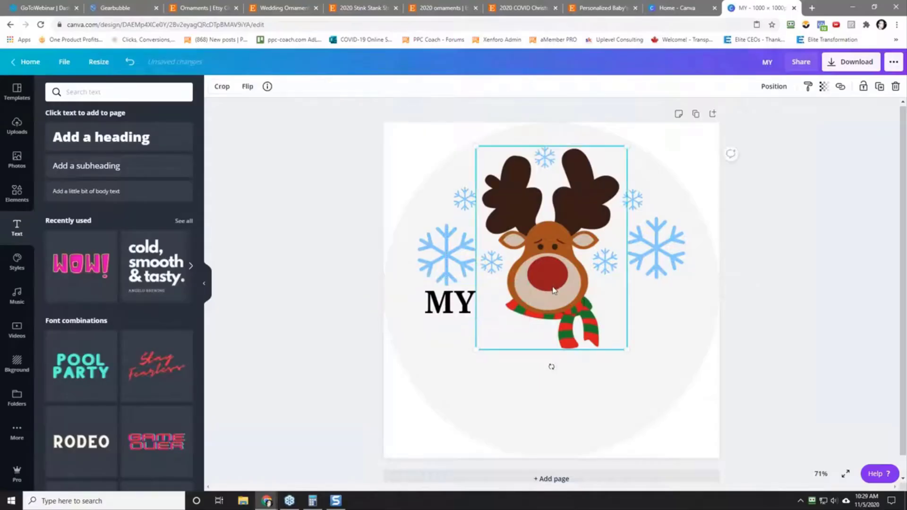
left_click(453, 316)
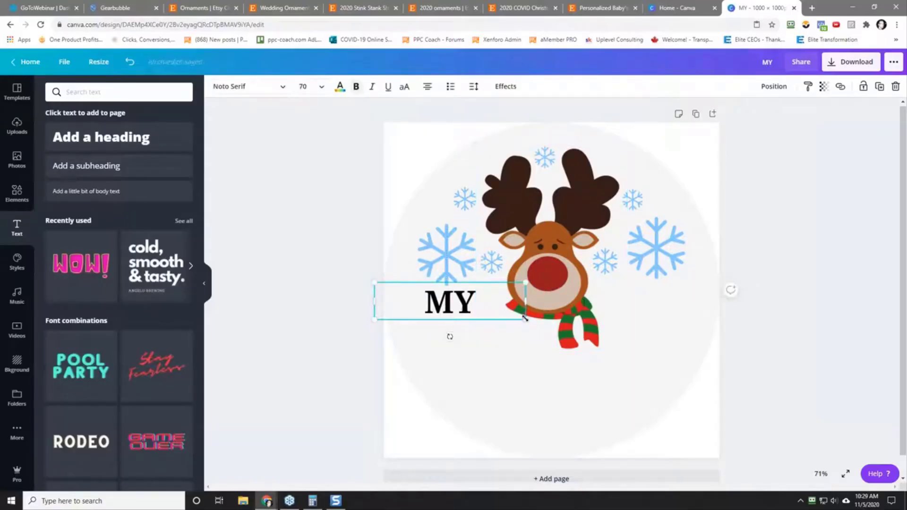
left_click_drag(528, 321, 557, 326)
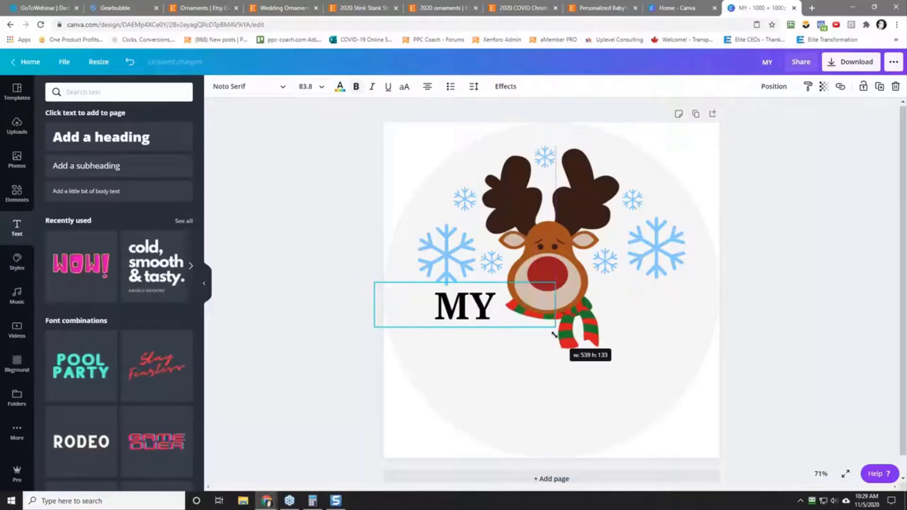
left_click_drag(452, 307, 440, 312)
left_click(458, 347)
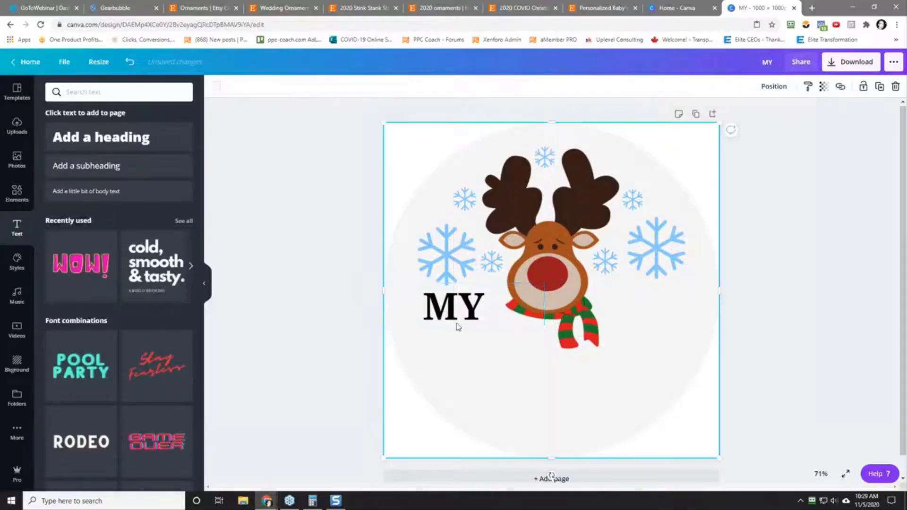
Step: Duplicate the "MY" text, align the copy on the reindeer's right side and change its wording to "1st"
left_click(451, 309)
right_click(451, 309)
left_click(482, 327)
left_click(452, 345)
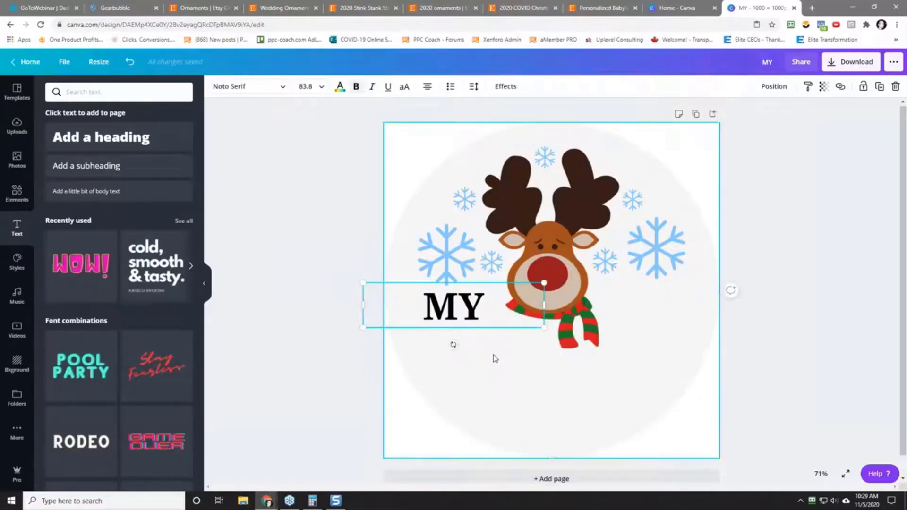
right_click(502, 321)
left_click(522, 348)
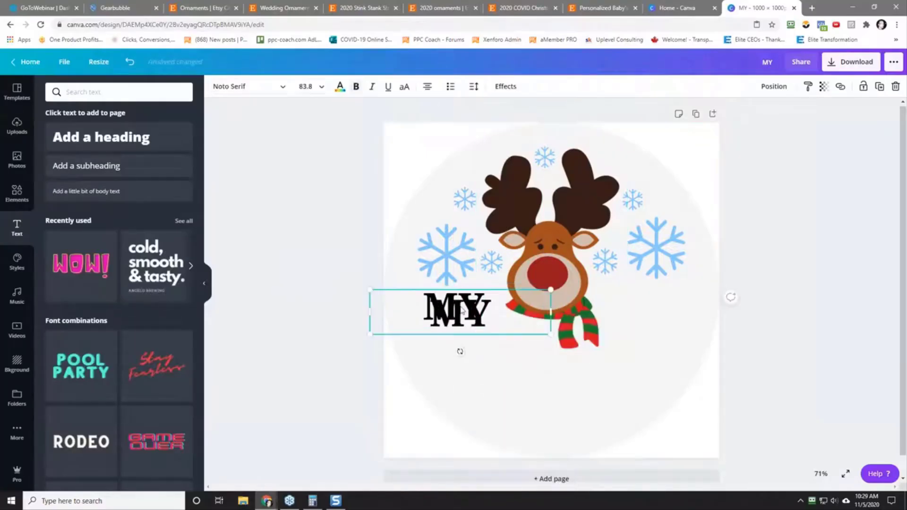
left_click_drag(462, 311, 639, 298)
double_click(641, 299)
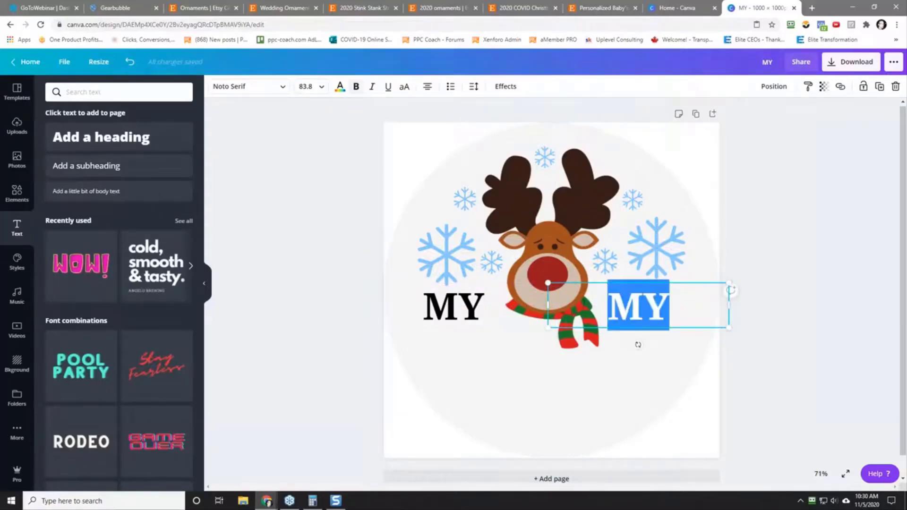
type("1st")
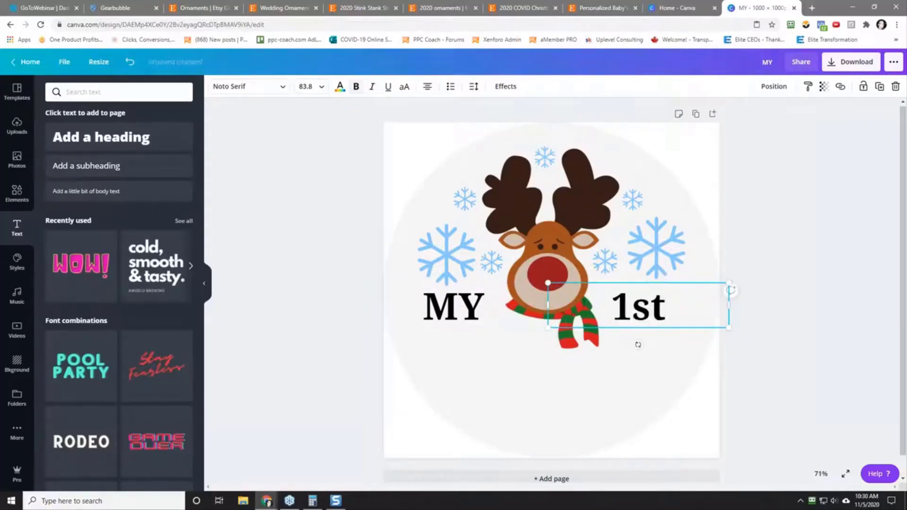
Step: Change the "1st" text to "1ST" and shift it slightly away from the reindeer, level with "MY"
key("BackSpace")
key("BackSpace")
type("ST")
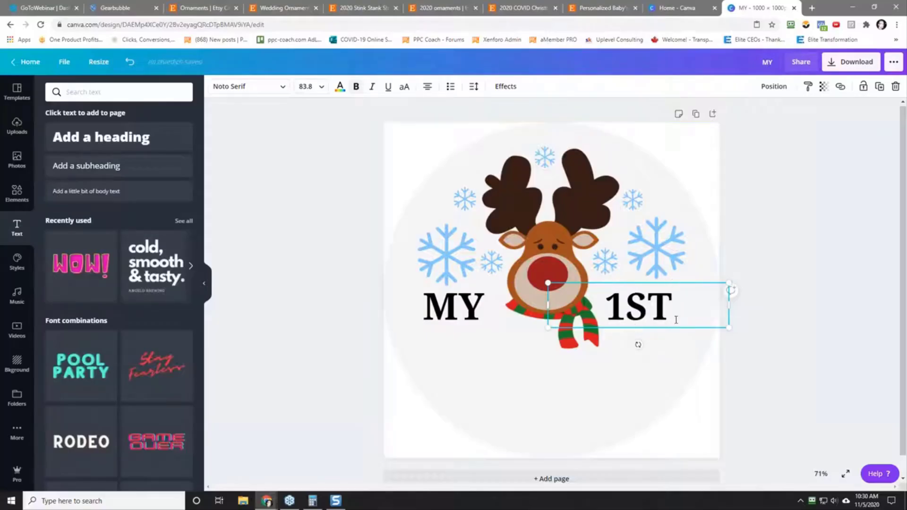
left_click_drag(655, 309, 663, 306)
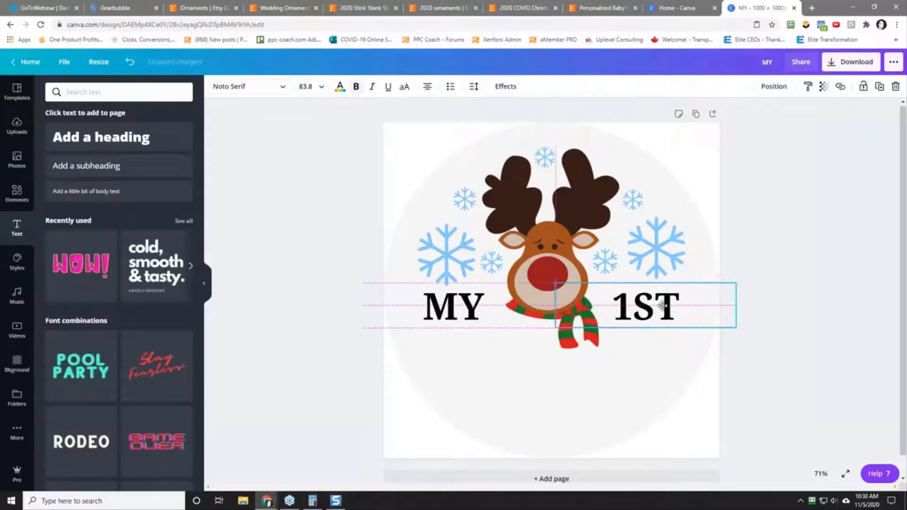
left_click(579, 387)
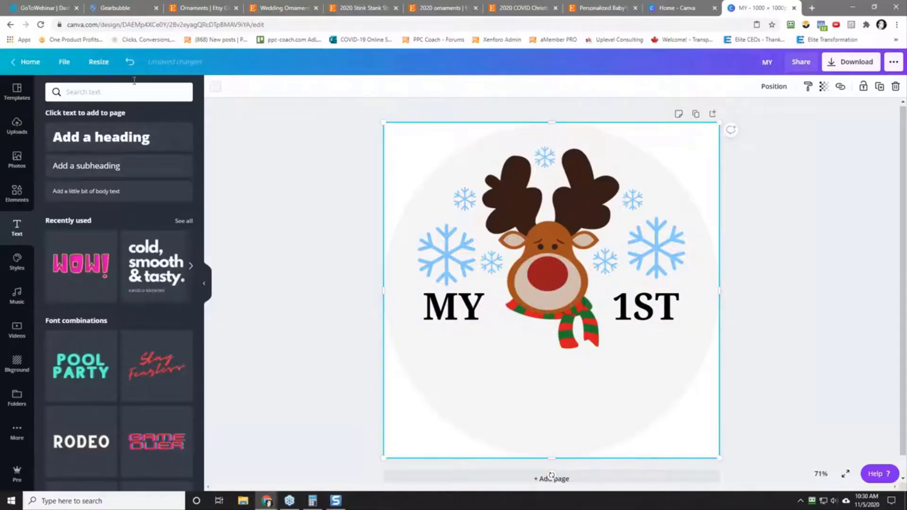
Step: Add a heading below the reindeer's scarf that reads "CHRISTMAS"
left_click(89, 139)
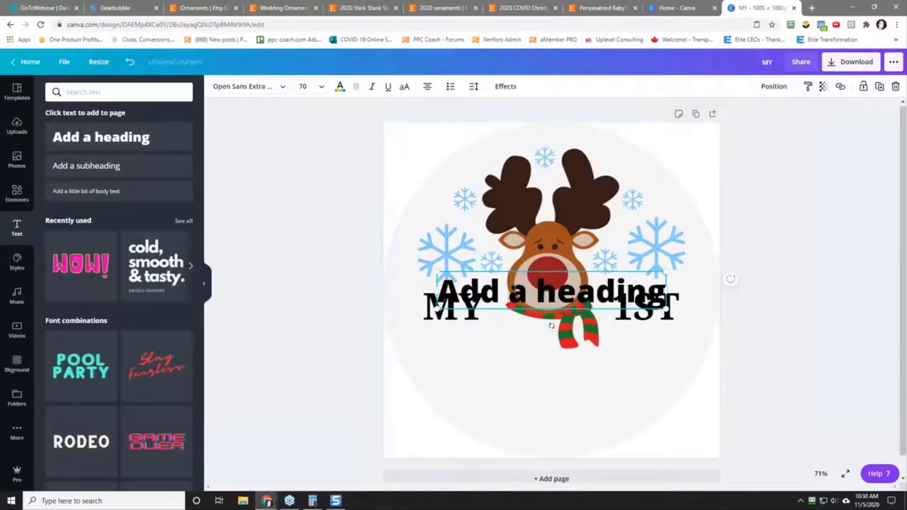
left_click_drag(508, 290, 577, 291)
left_click(534, 369)
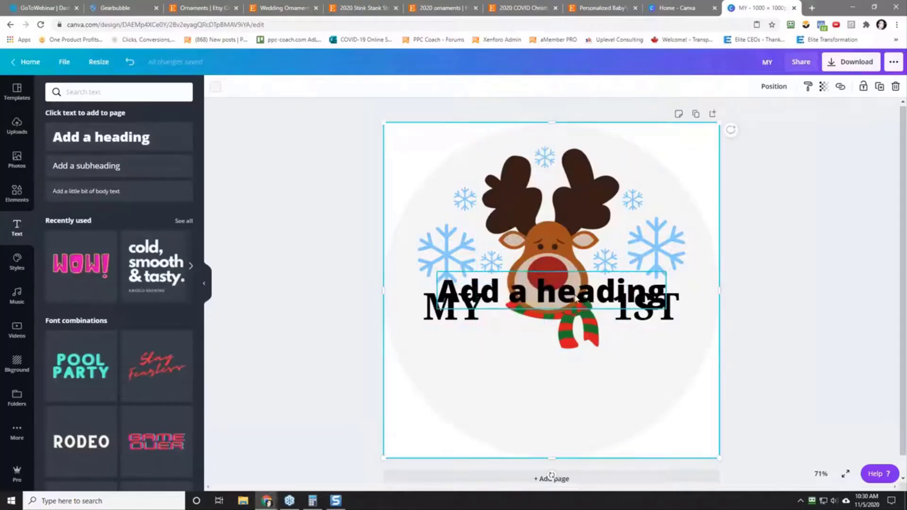
left_click_drag(595, 308, 558, 381)
double_click(557, 381)
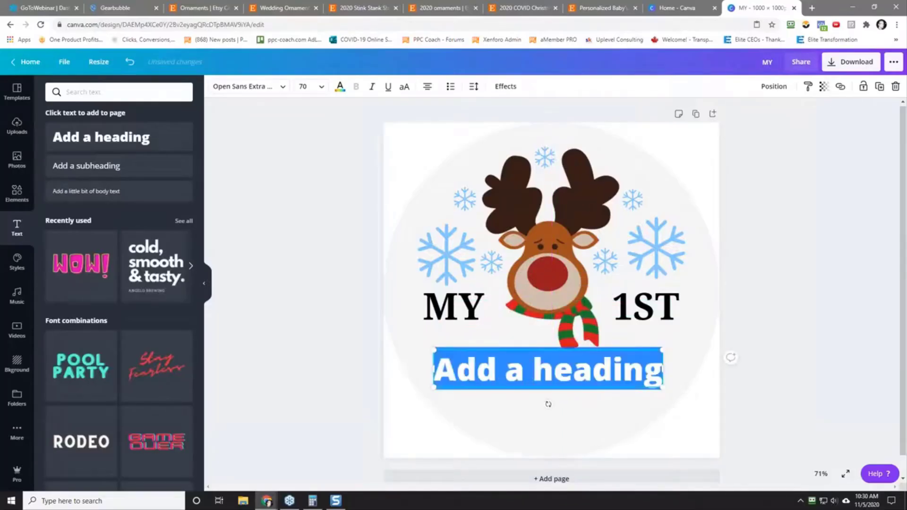
type("CHRISTMAS")
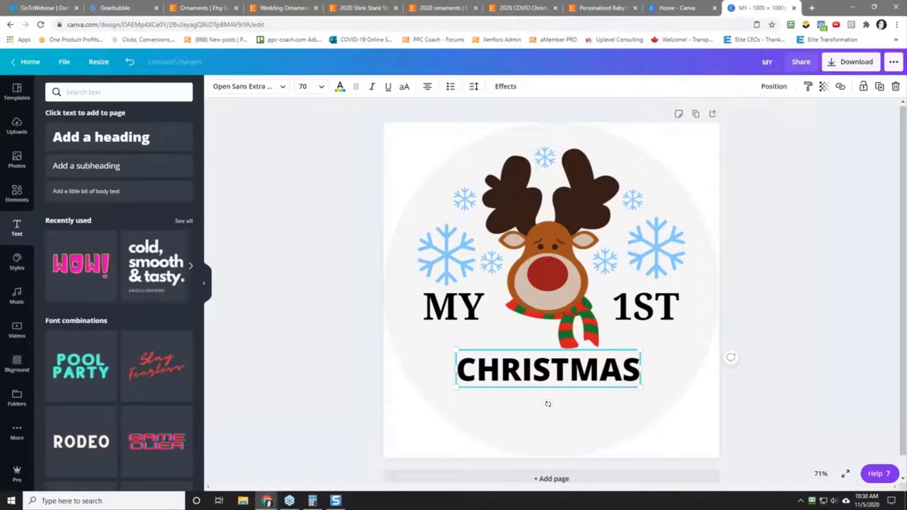
Step: Try the Nexa Script and Nickainley fonts on the "CHRISTMAS" heading and settle on Sensa Brush
double_click(551, 373)
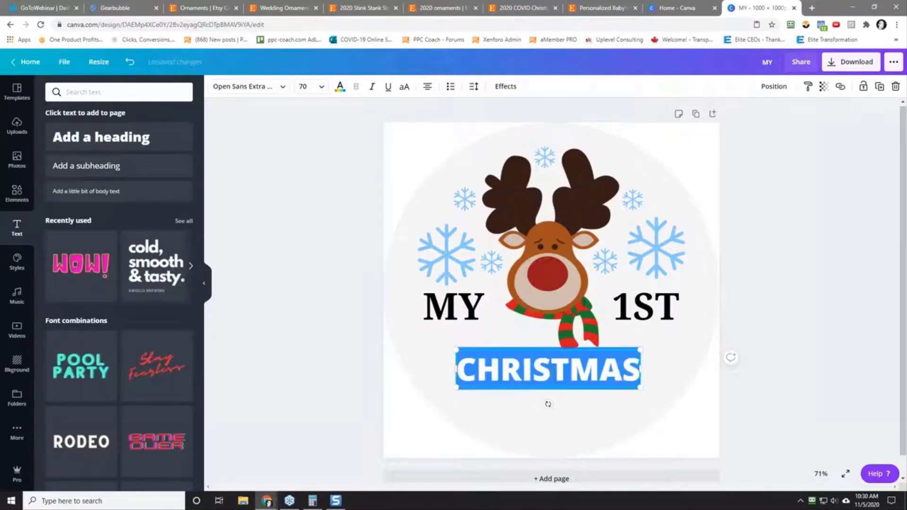
left_click(265, 88)
left_click(106, 130)
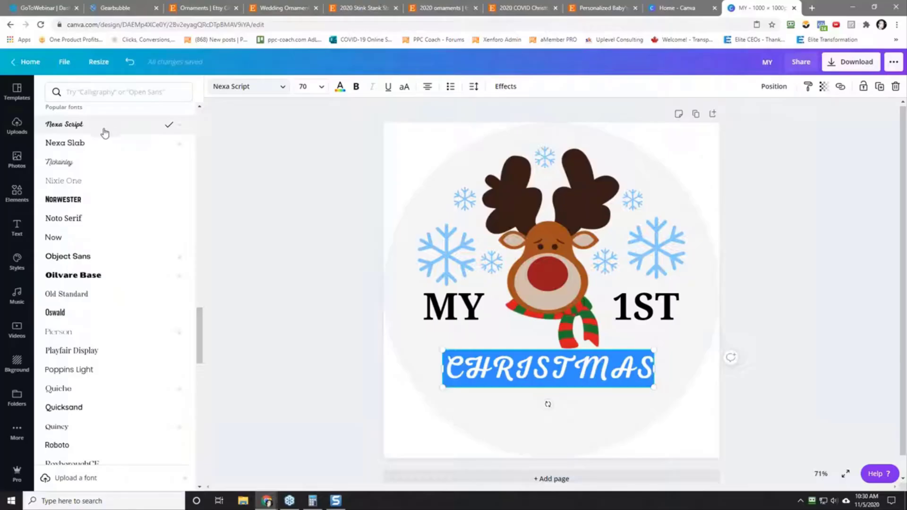
left_click(91, 165)
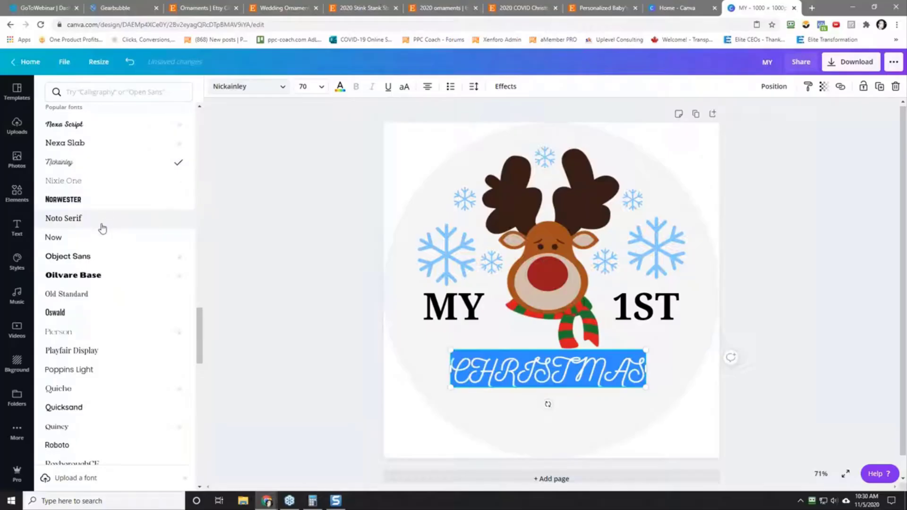
scroll(101, 227, "down", 5)
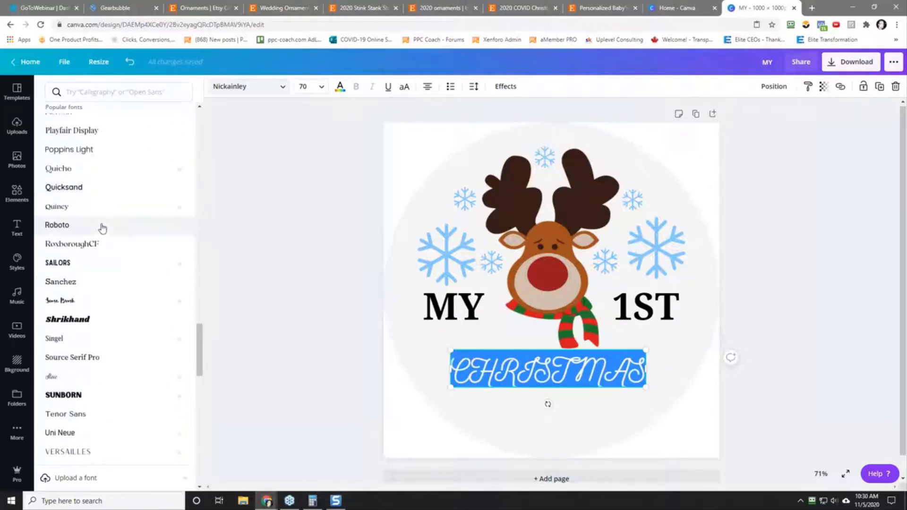
left_click(99, 306)
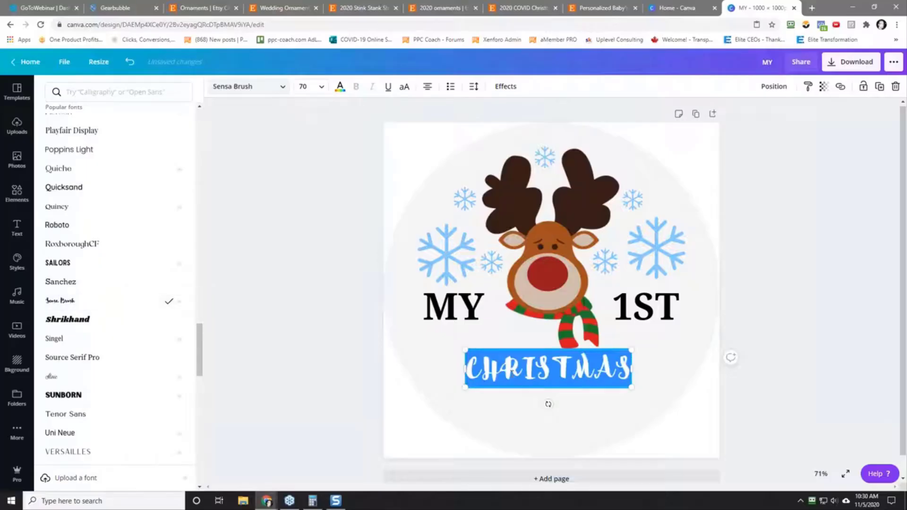
Step: Retype the letters after the initial C in lowercase so the heading reads "Christmas"
left_click_drag(481, 369, 709, 403)
type("hri")
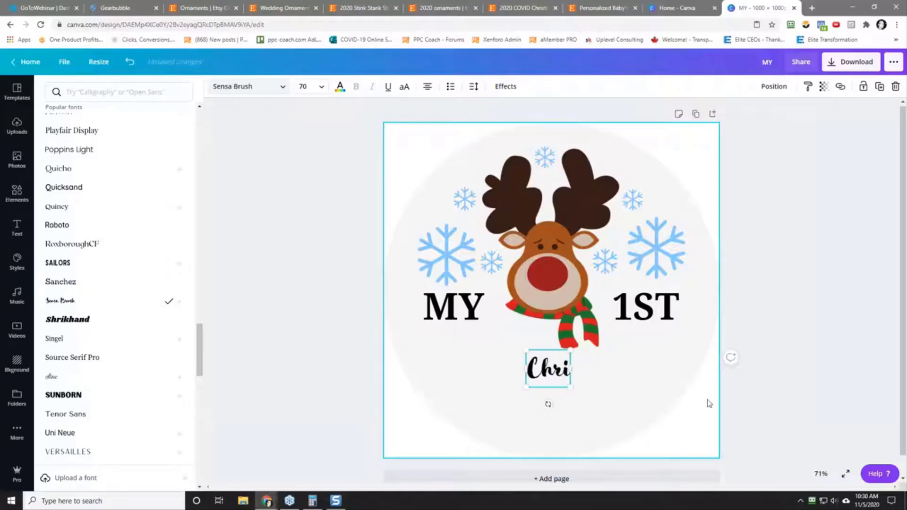
type("stmas")
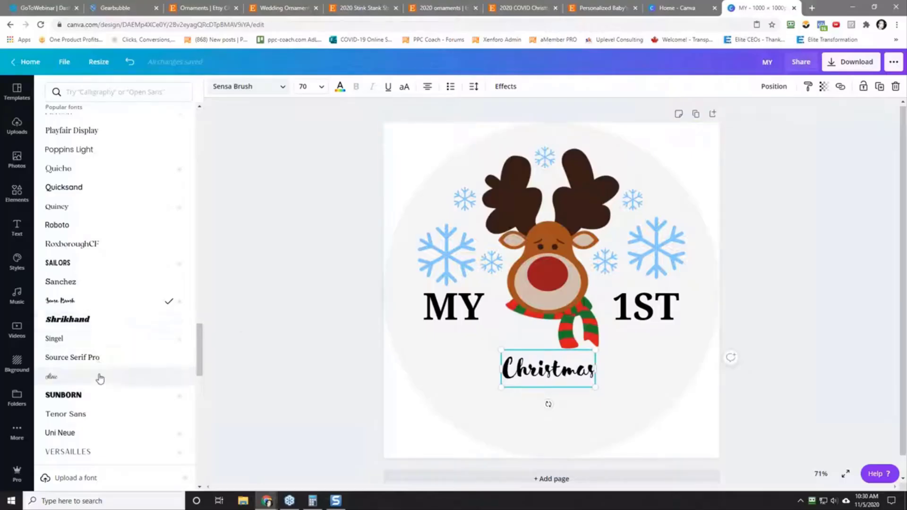
Step: Enlarge the "Christmas" text to font size 106 and center it beneath the reindeer
left_click_drag(594, 387, 644, 407)
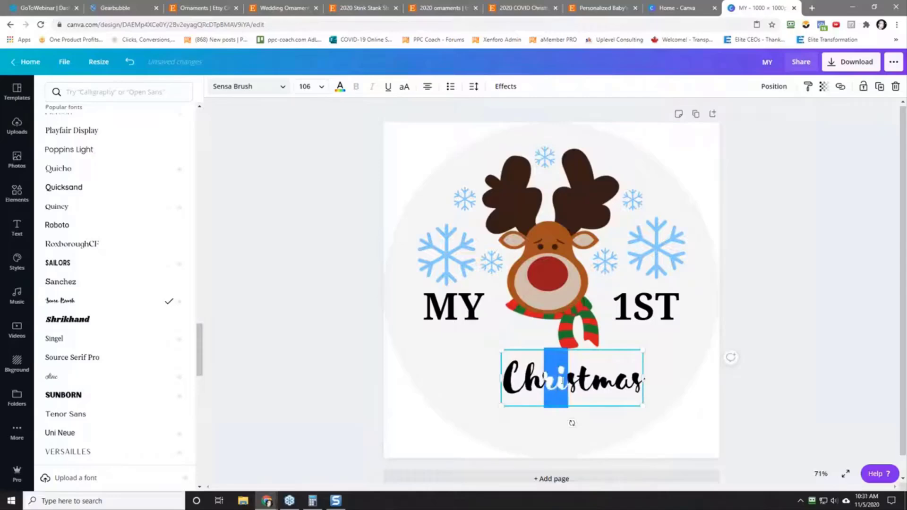
left_click(620, 380)
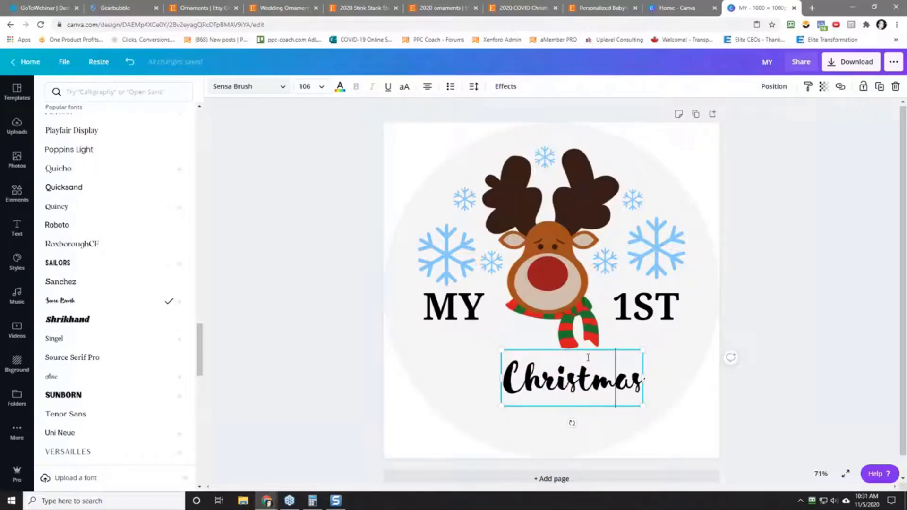
left_click(669, 378)
left_click(600, 367)
left_click_drag(600, 367, 579, 352)
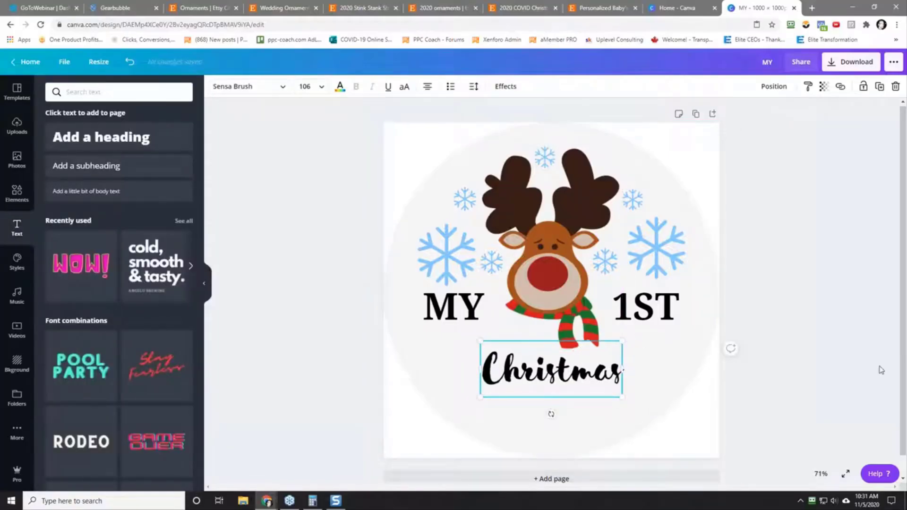
Step: Check the reference ornament in the Christmas Challenge spreadsheet and color the "Christmas" text red
left_click_drag(906, 38, 787, 27)
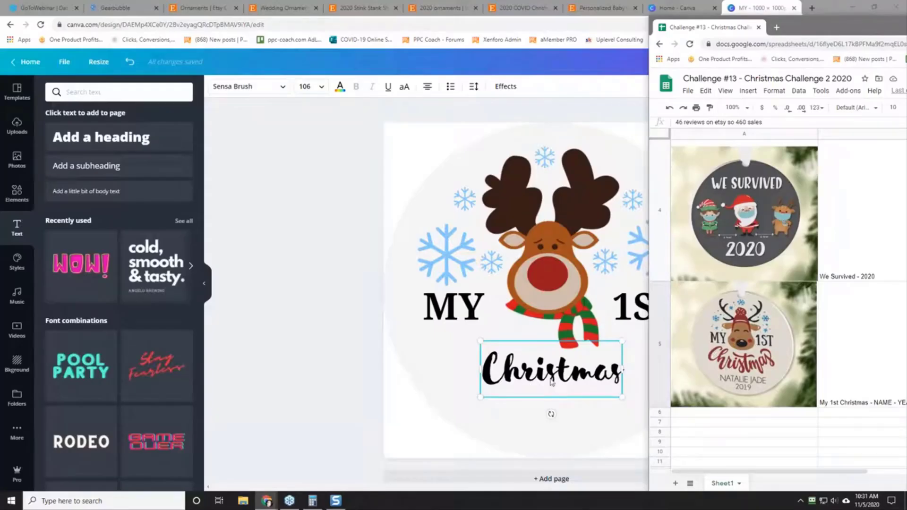
left_click_drag(805, 28, 906, 27)
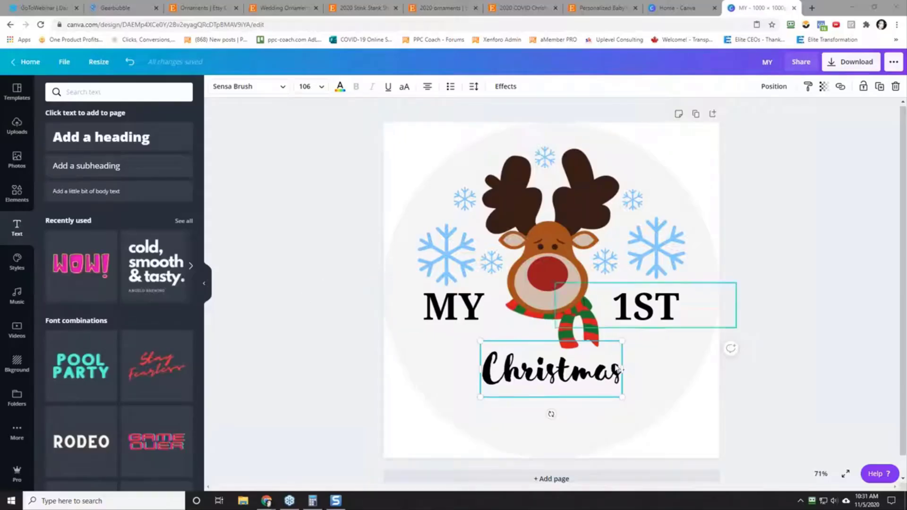
left_click(498, 87)
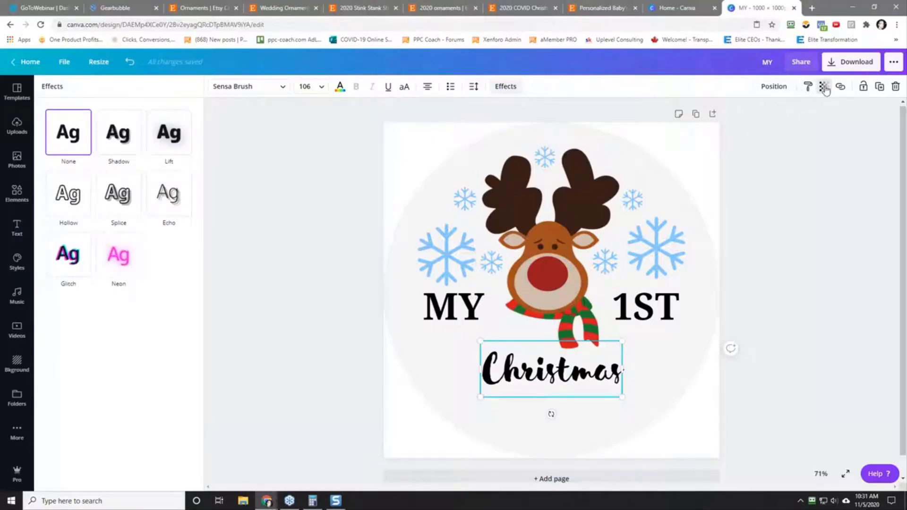
left_click(263, 209)
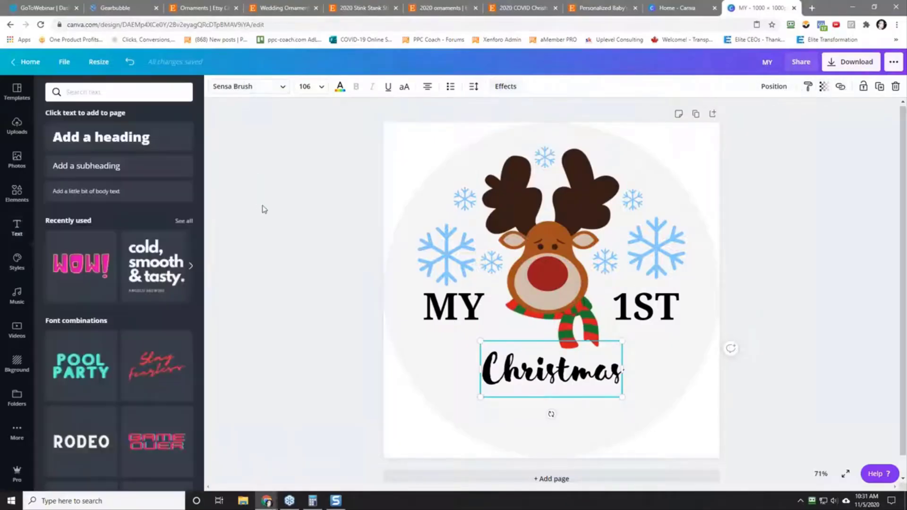
left_click(340, 86)
left_click(55, 250)
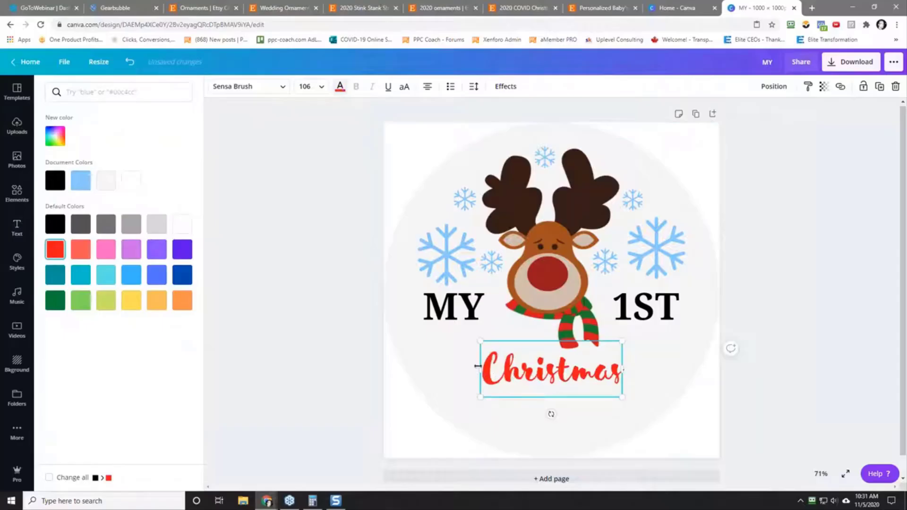
Step: Widen the "Christmas" text box and enlarge the lettering to font size 144
left_click_drag(476, 369, 447, 368)
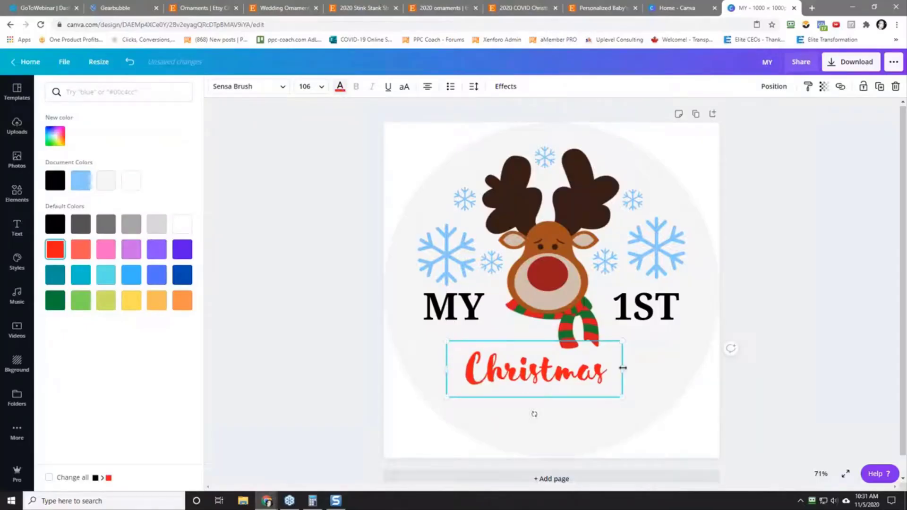
left_click_drag(623, 369, 559, 352)
left_click(556, 287)
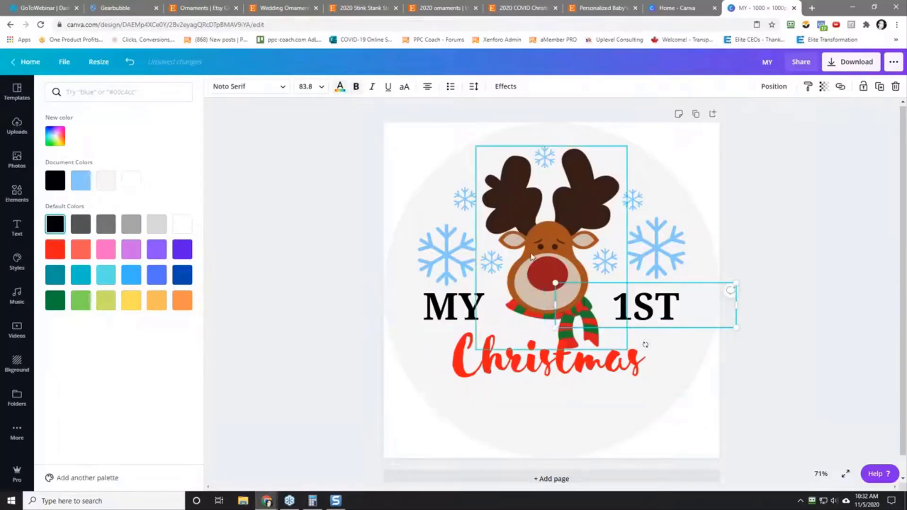
Step: Reposition the red "Christmas" text centrally under "MY" and "1ST" so it overlaps the end of the scarf
left_click(526, 279)
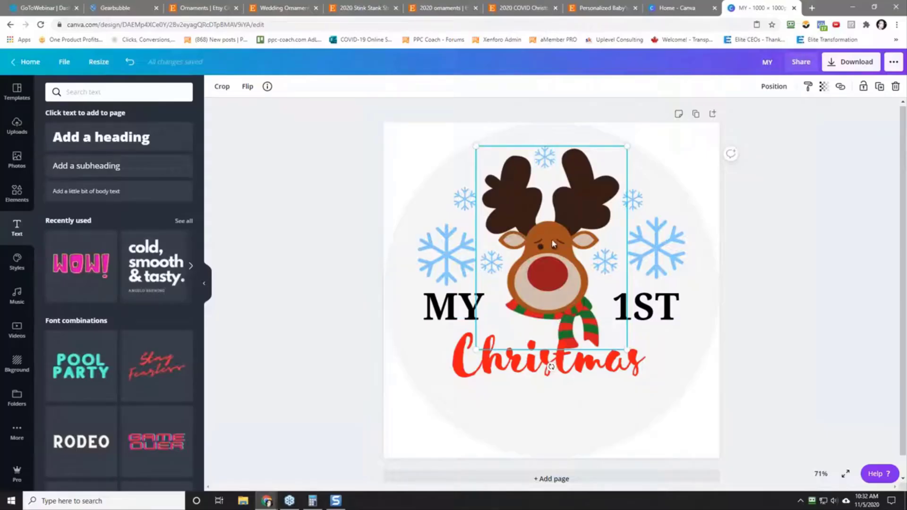
left_click(545, 418)
left_click_drag(548, 365, 545, 373)
left_click(378, 338)
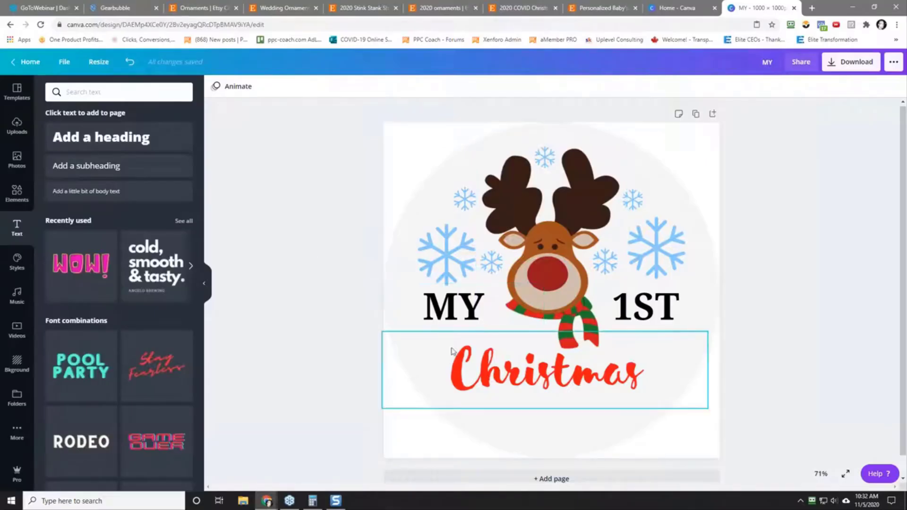
left_click_drag(495, 373, 536, 353)
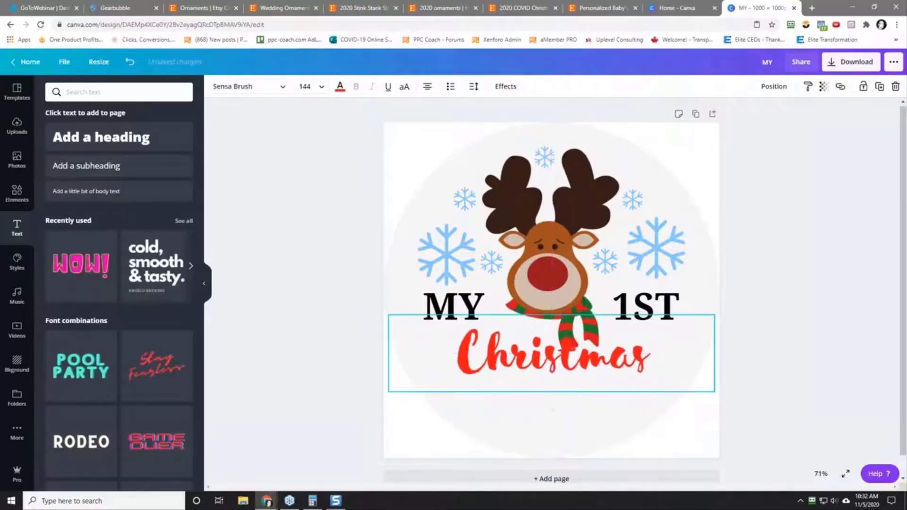
Step: Bring the reindeer graphic one layer forward
left_click(556, 306)
right_click(549, 262)
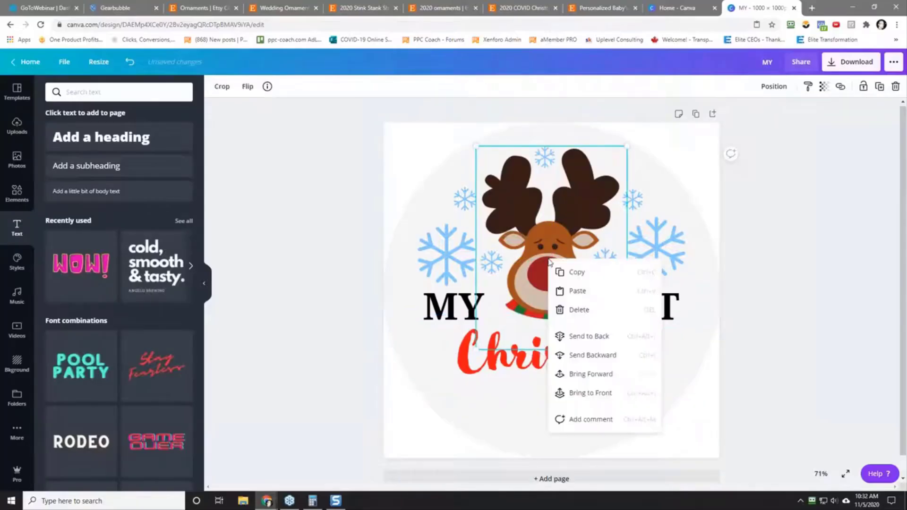
left_click(599, 373)
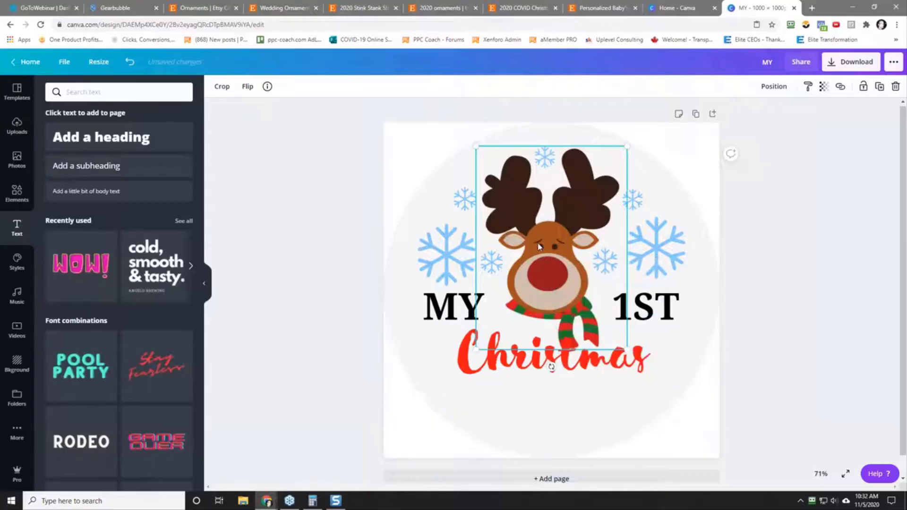
Step: Try sending the "Christmas" text to the back and bringing the background forward, and undo both layer changes
left_click(514, 369)
right_click(514, 369)
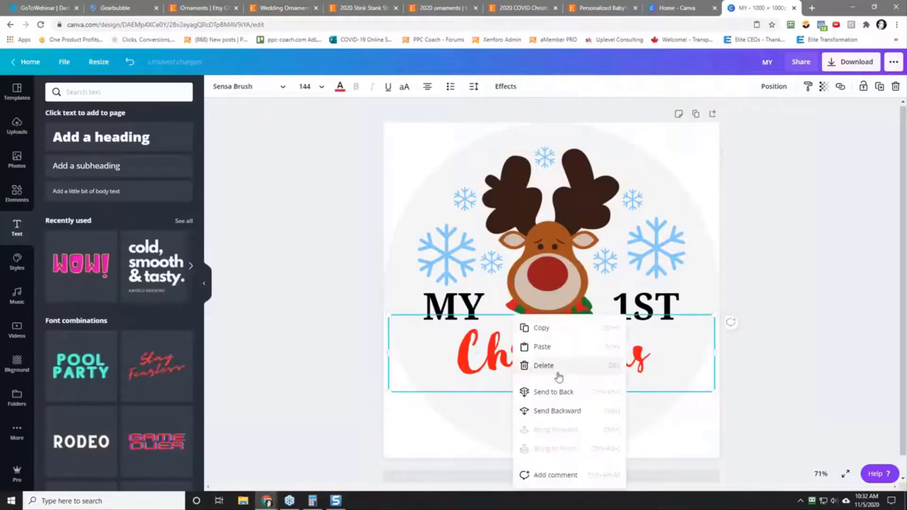
left_click(559, 398)
right_click(536, 366)
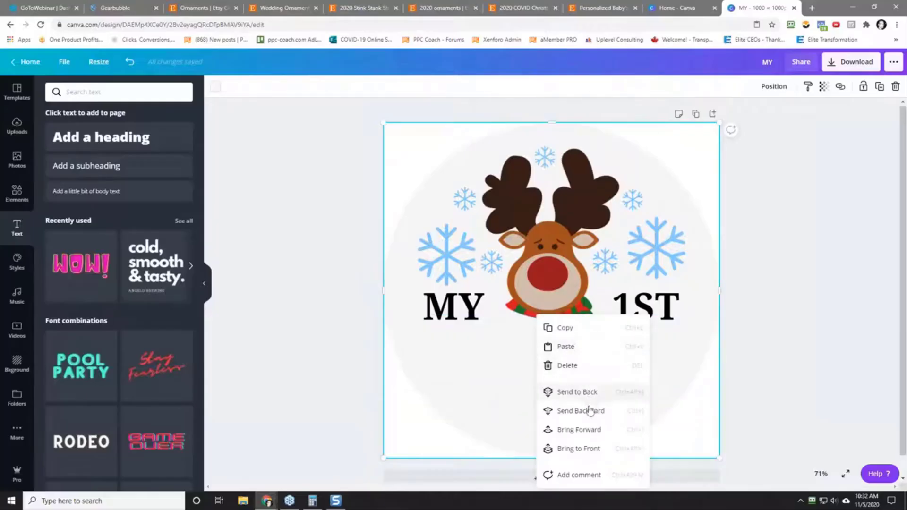
left_click(576, 430)
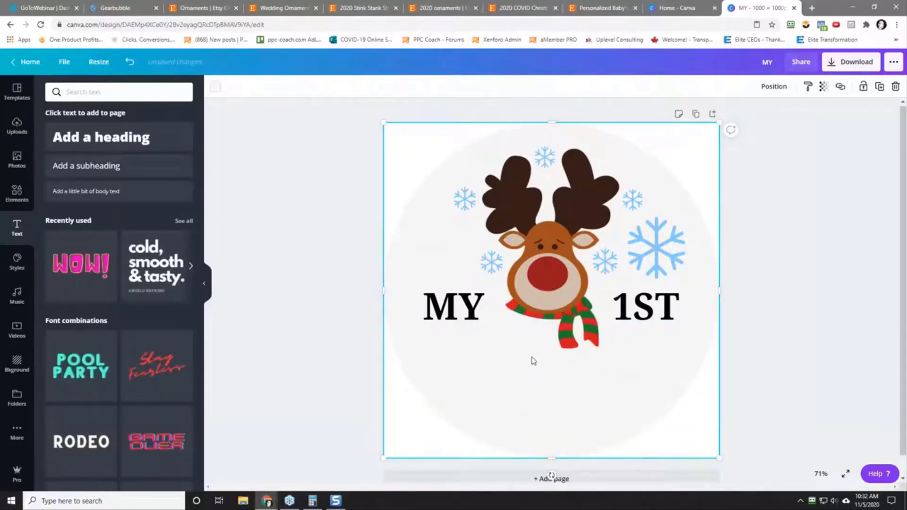
left_click(128, 62)
left_click(128, 62)
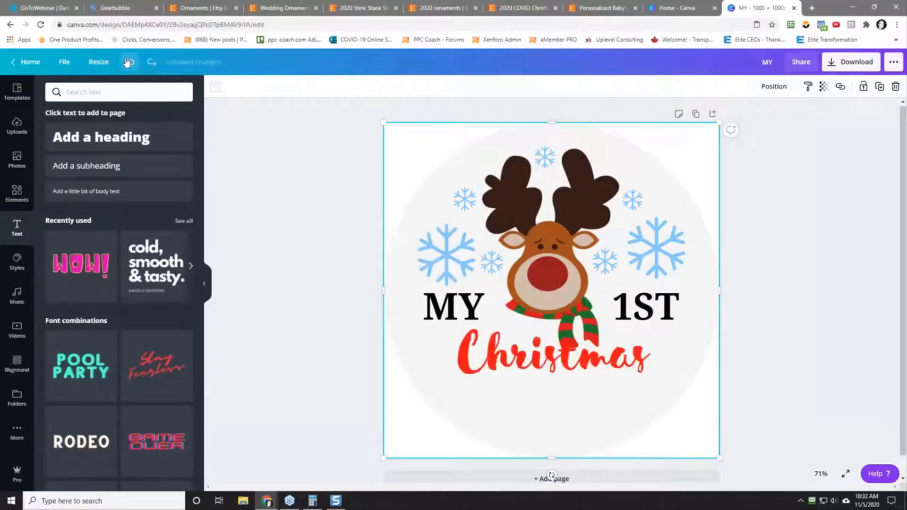
right_click(522, 359)
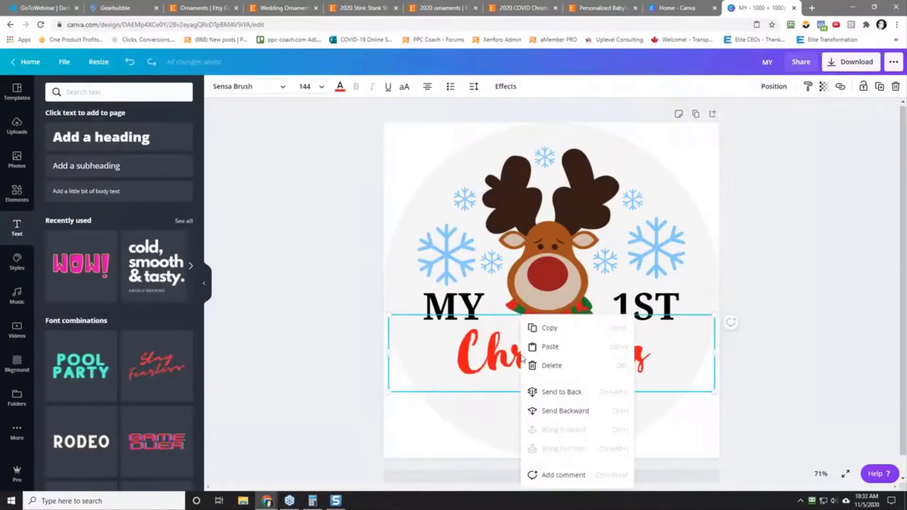
left_click(476, 430)
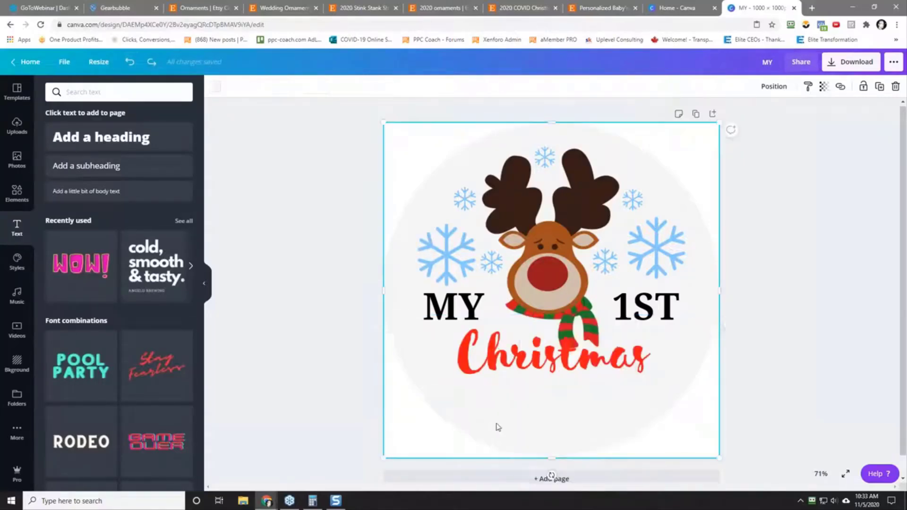
right_click(497, 427)
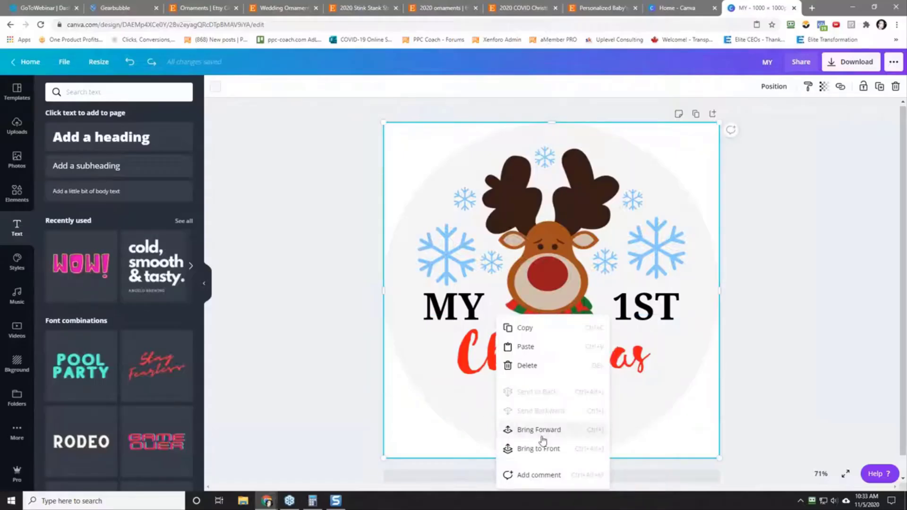
left_click(479, 407)
left_click(406, 212)
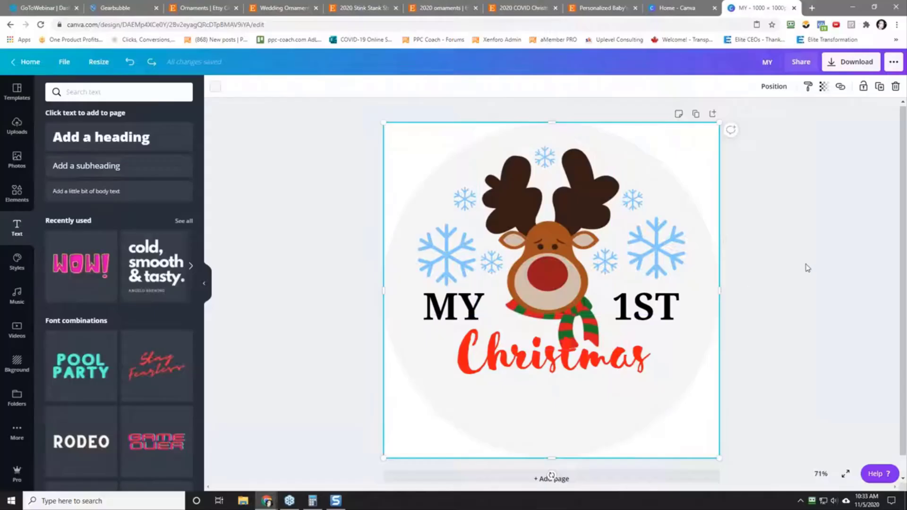
left_click(548, 360)
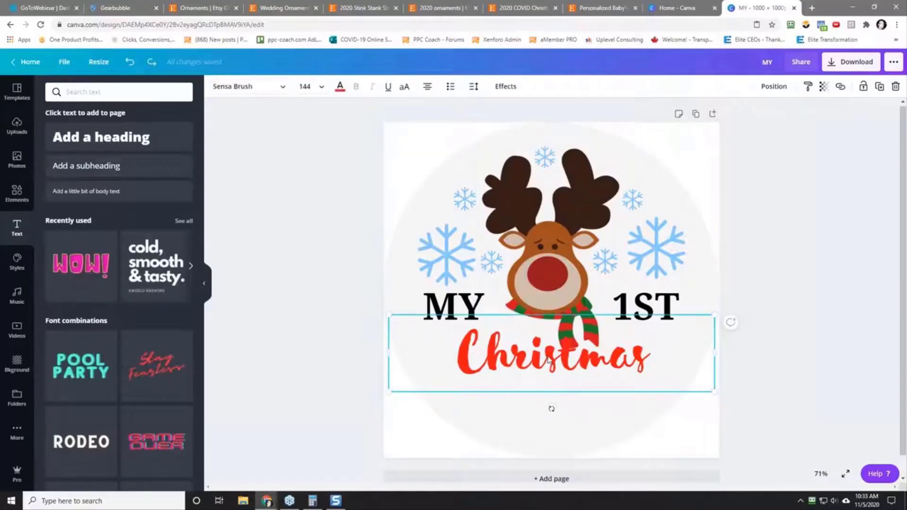
left_click(544, 265)
right_click(545, 242)
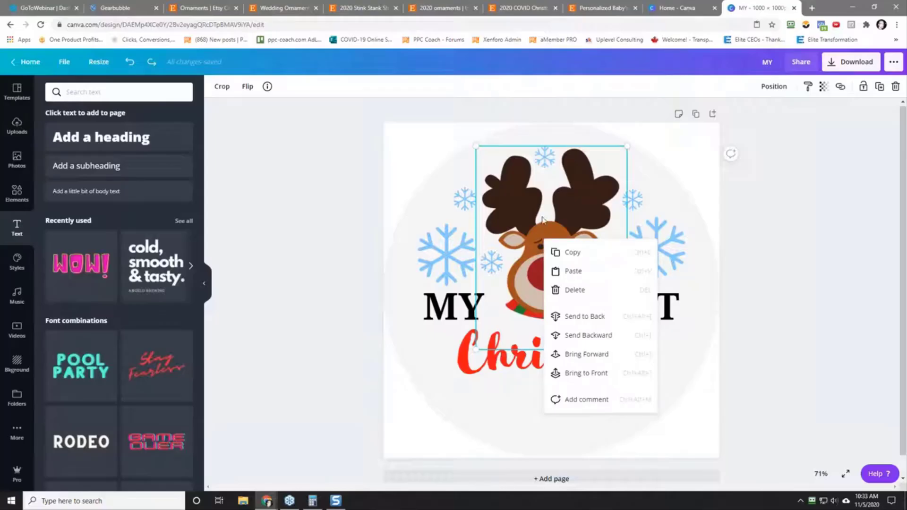
left_click(543, 219)
Step: Try mirroring the reindeer horizontally with the "Christmas" text nudged slightly up, and flip the reindeer back
left_click(247, 87)
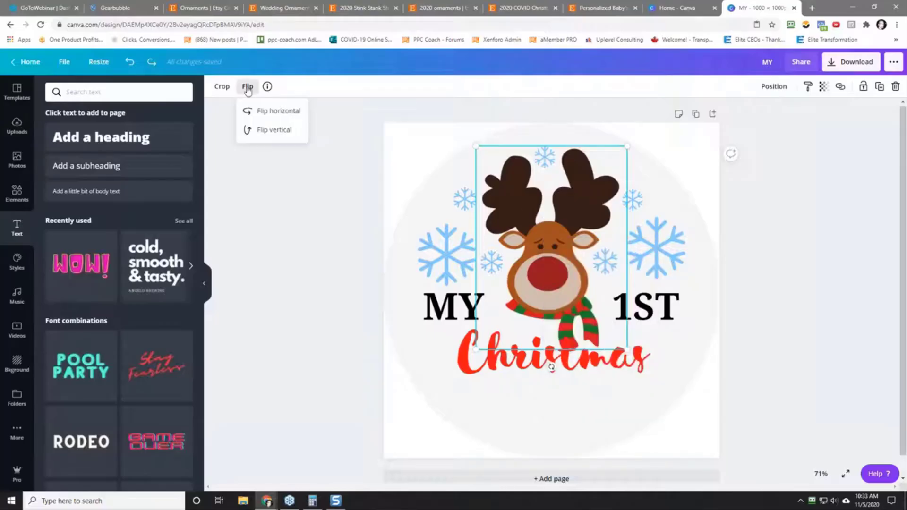
left_click(273, 111)
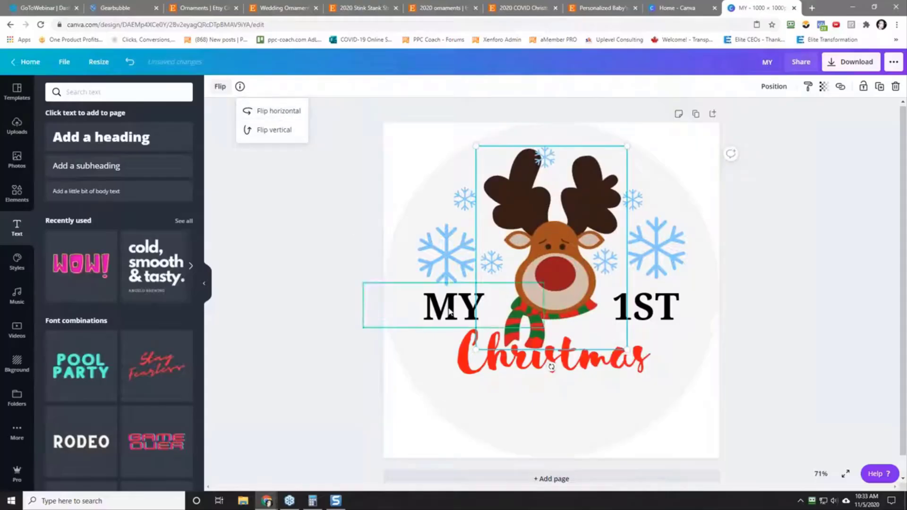
mouse_move(514, 363)
left_mouse_down()
mouse_move(536, 372)
mouse_move(530, 347)
mouse_move(518, 354)
left_mouse_up()
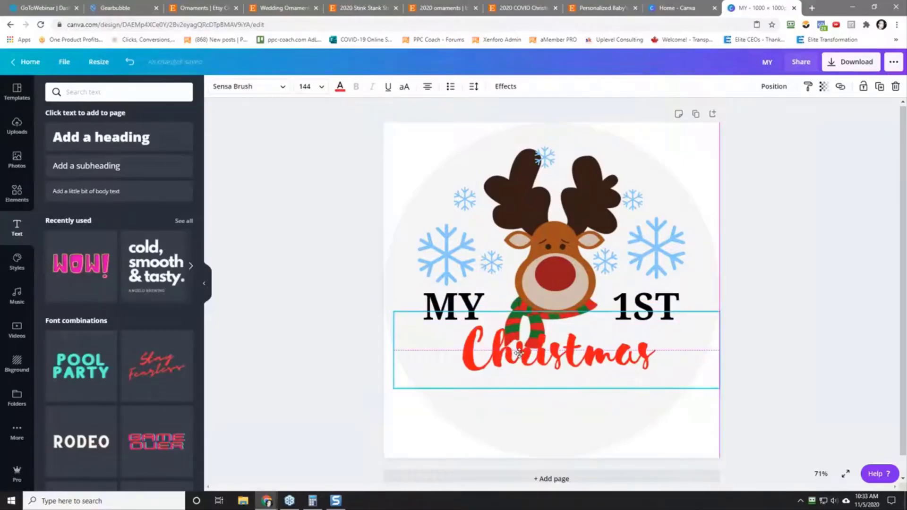
left_click(482, 339)
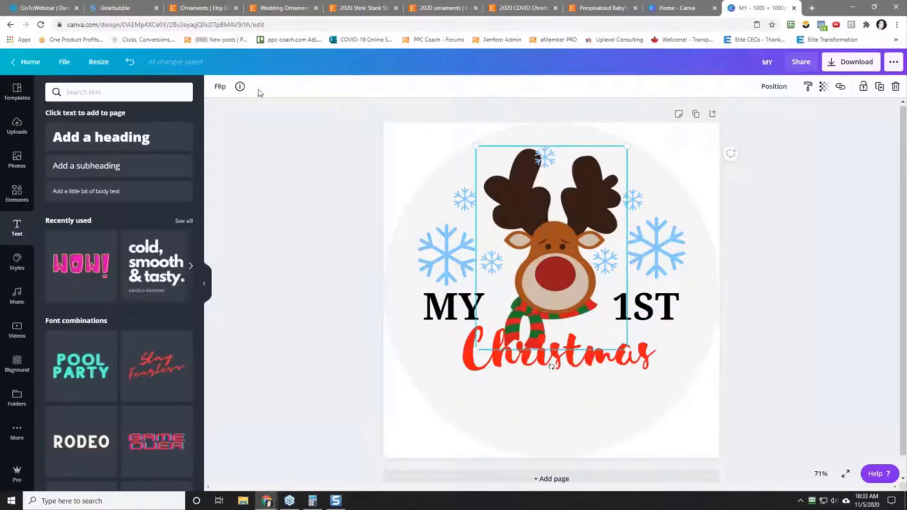
left_click(219, 90)
left_click(237, 112)
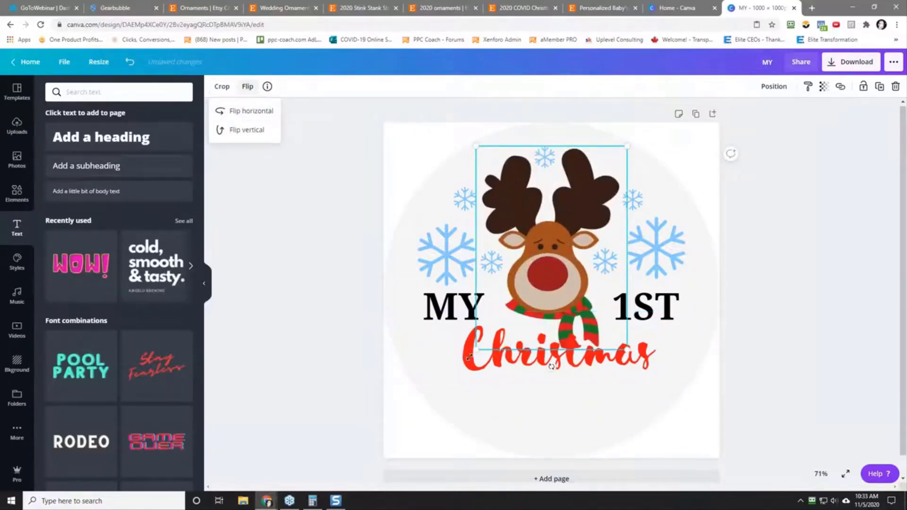
Step: Try the Hollow text effect on the "Christmas" lettering and set the effect back to None
left_click(494, 365)
left_click(496, 369)
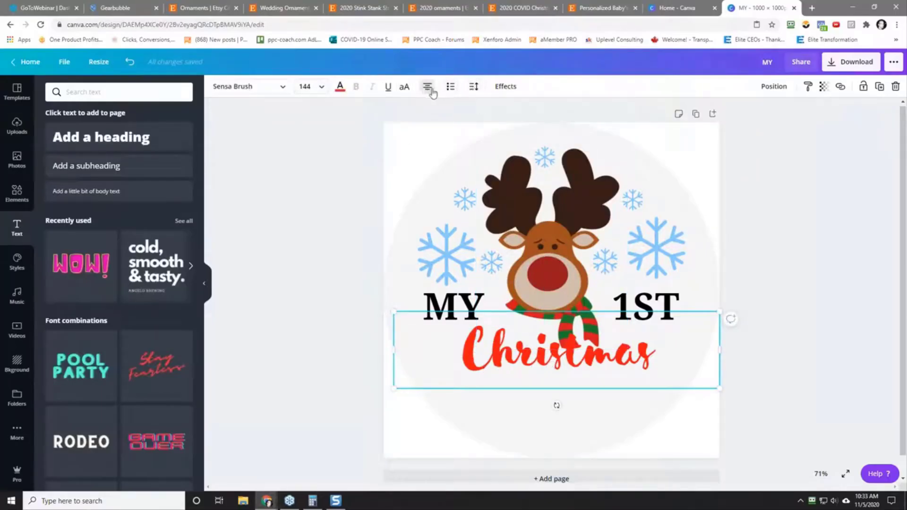
left_click(509, 88)
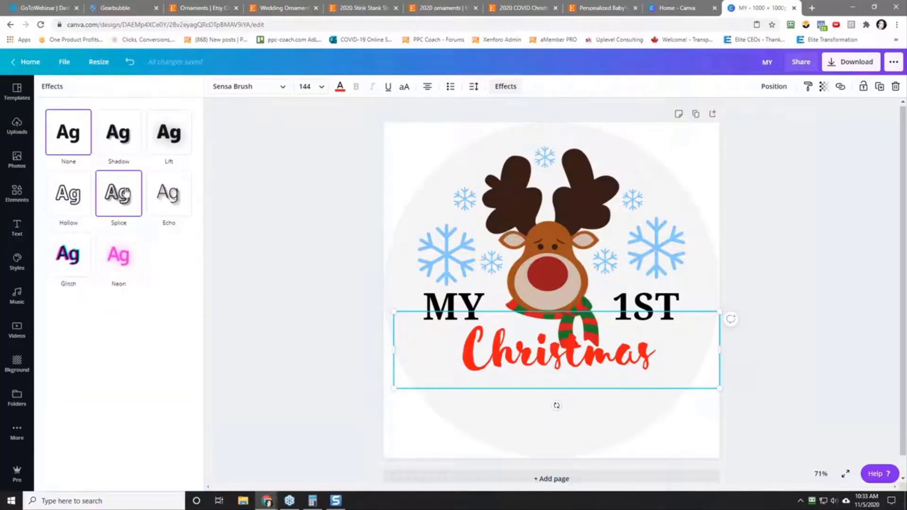
left_click(68, 203)
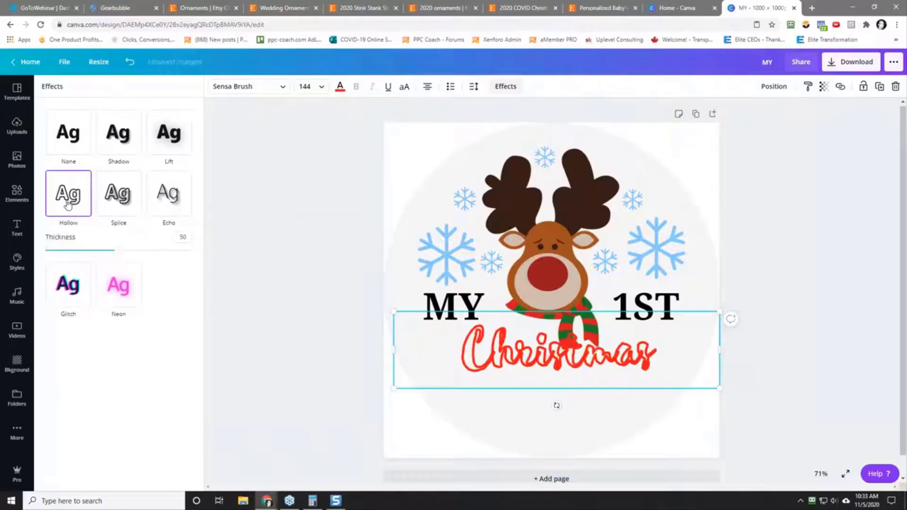
left_click(58, 141)
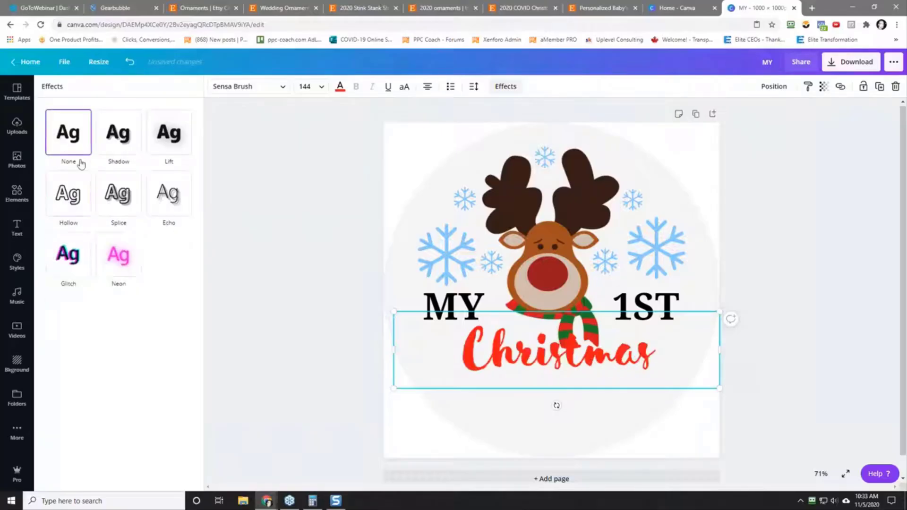
left_click(305, 330)
Step: Move the "Christmas" text down so it sits just below the end of the reindeer's scarf
mouse_move(537, 356)
left_mouse_down()
mouse_move(514, 356)
mouse_move(535, 368)
left_mouse_up()
left_click(336, 322)
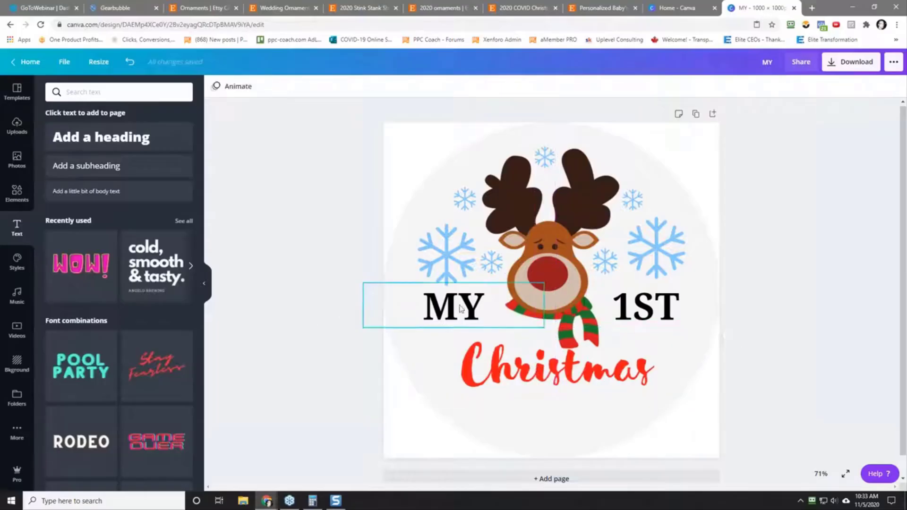
Step: Download the design as a PNG with a transparent background and open the downloaded MY.png
left_click(851, 66)
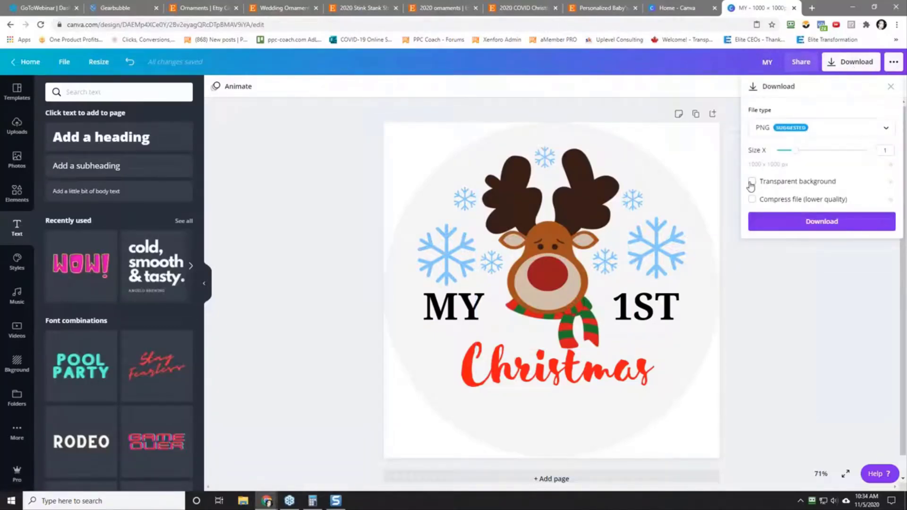
left_click(812, 222)
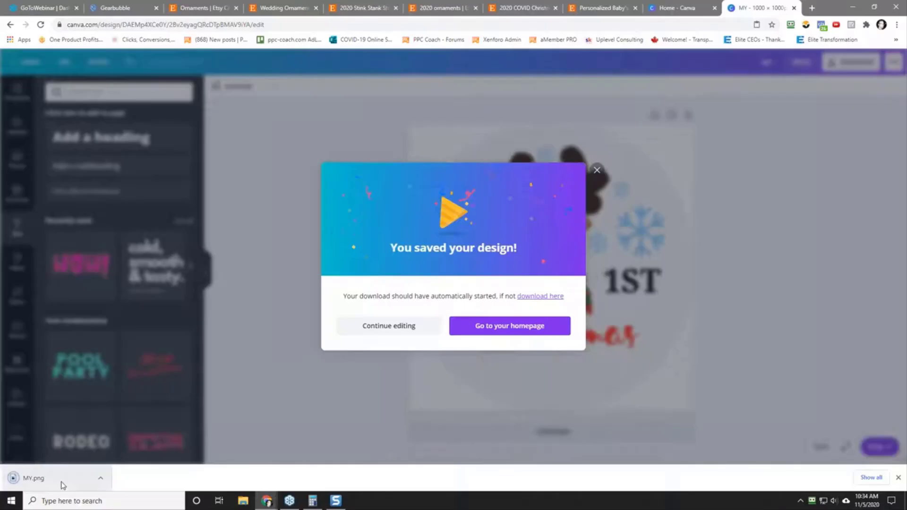
left_click(100, 478)
left_click(152, 449)
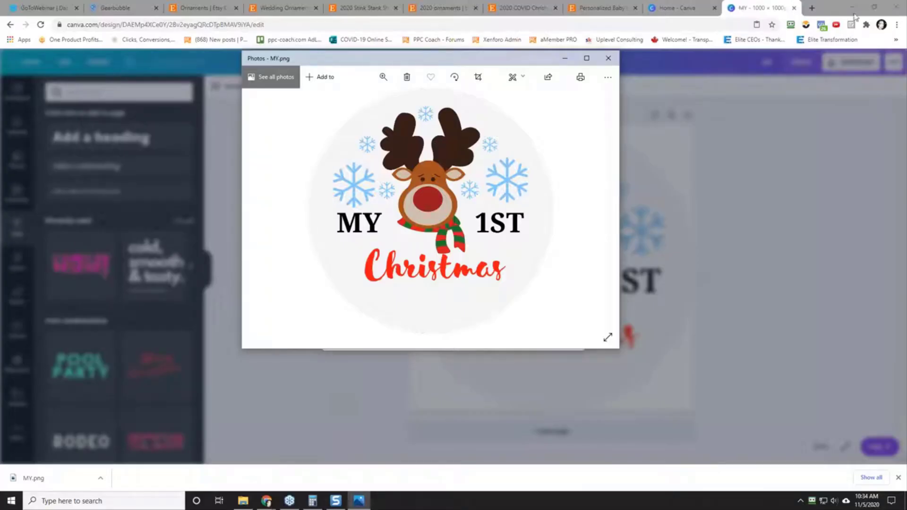
Step: Check the reference ornaments in the Christmas Challenge 2 2020 spreadsheet, and close the MY.png preview to return to the Canva design
left_click_drag(906, 41, 691, 28)
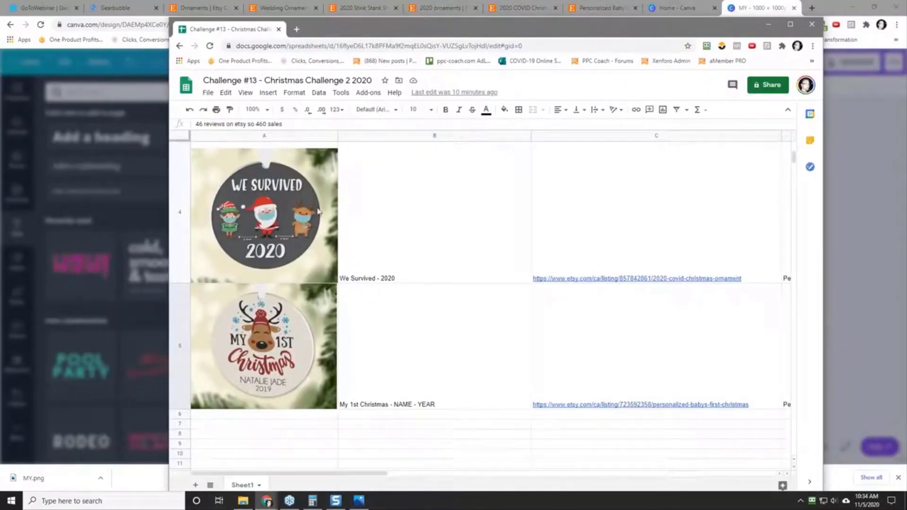
left_click_drag(431, 30, 906, 52)
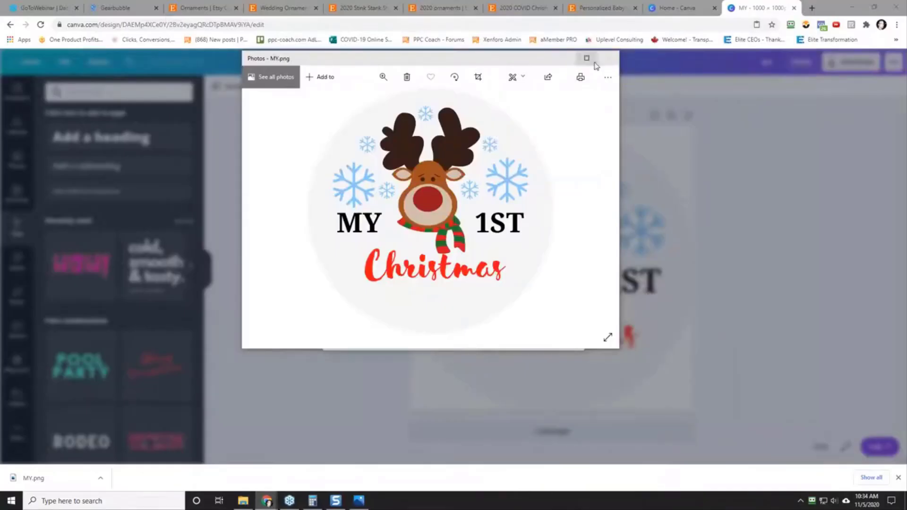
left_click(609, 58)
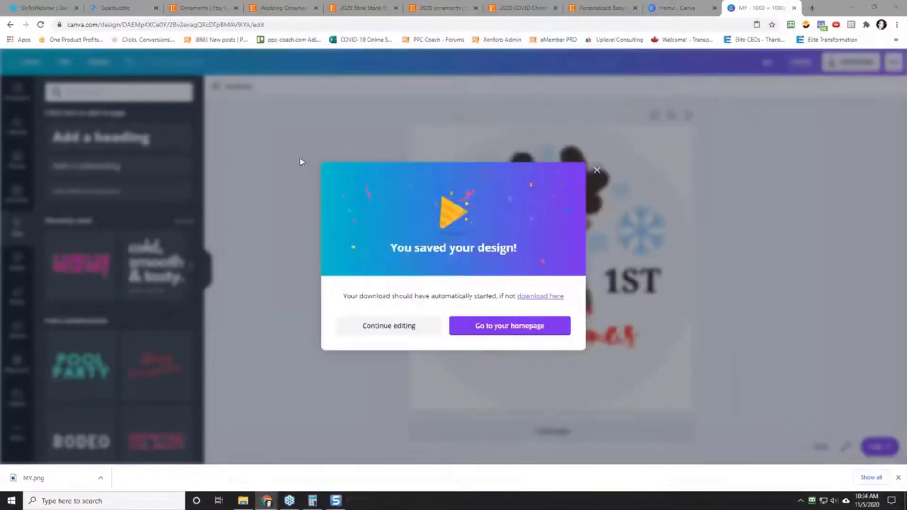
left_click(406, 326)
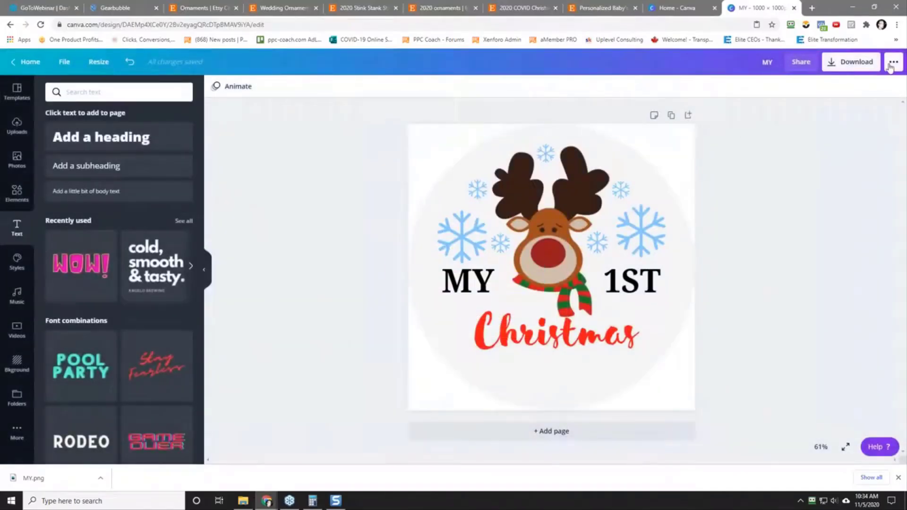
left_click(892, 64)
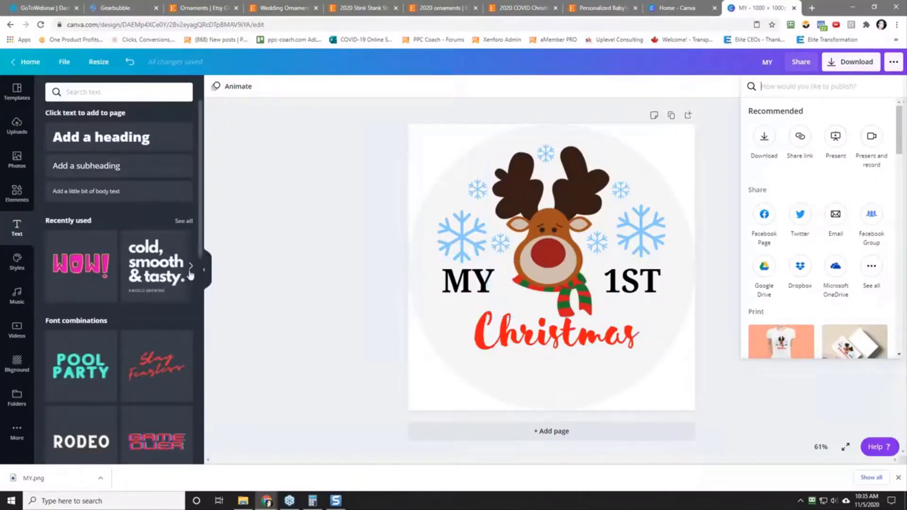
Step: Create a new custom-size design of 1000 x 1000 px from the Canva home page
left_click(30, 63)
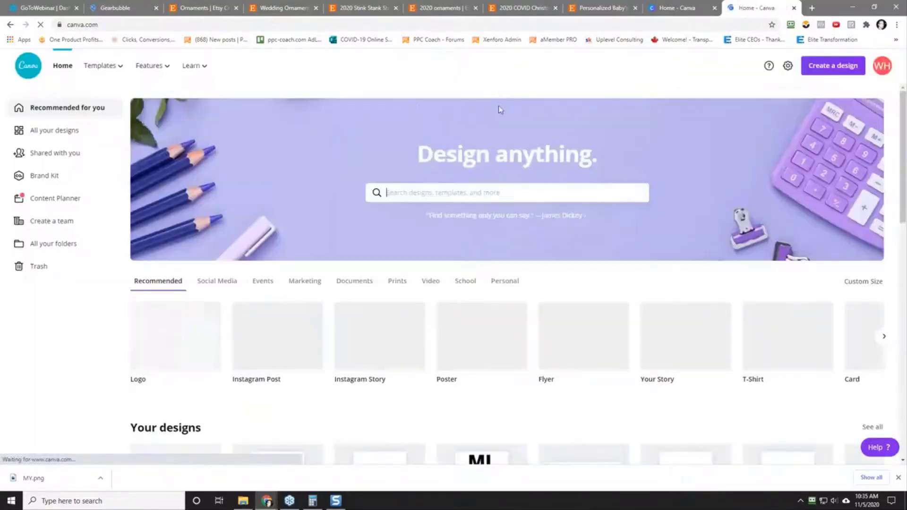
left_click(823, 71)
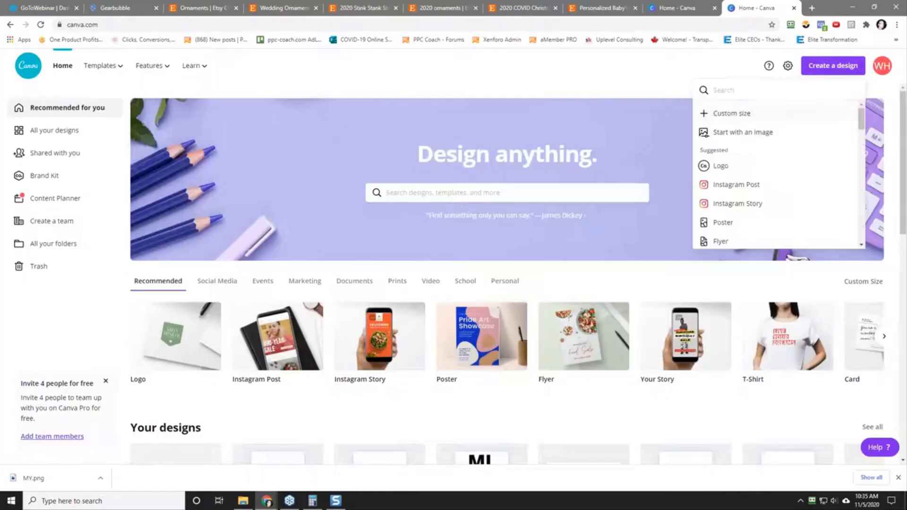
left_click(727, 112)
type("11")
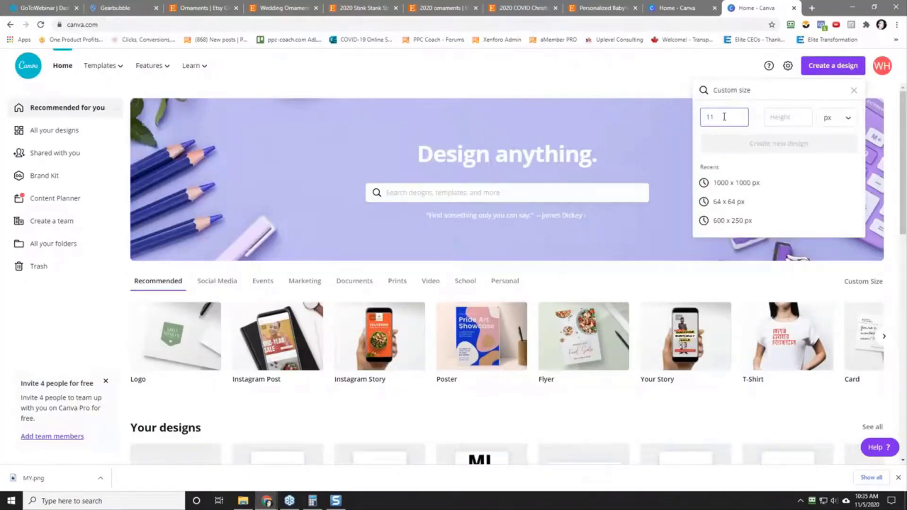
key("BackSpace")
type("000")
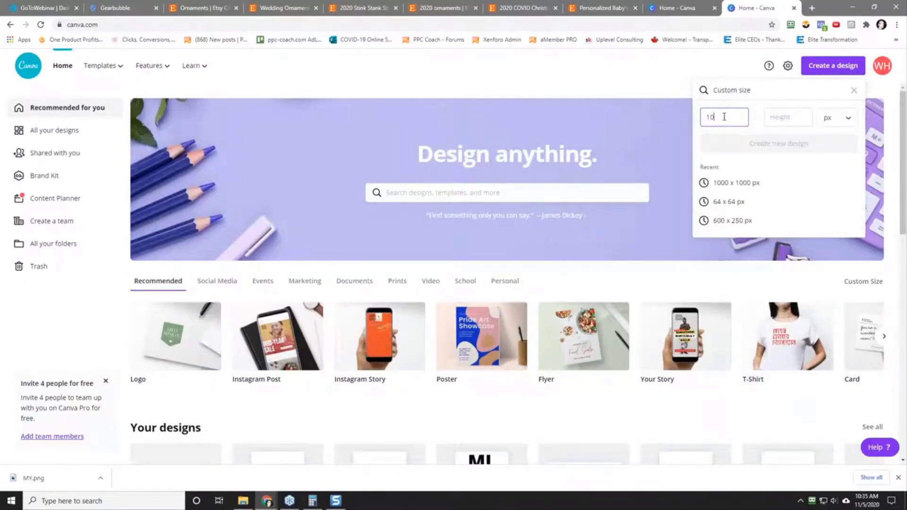
key("Tab")
type("1000")
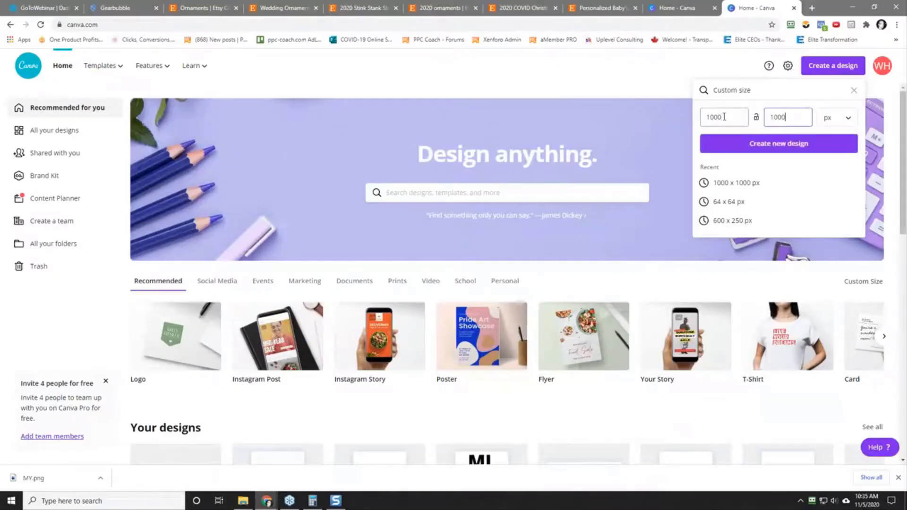
key("Return")
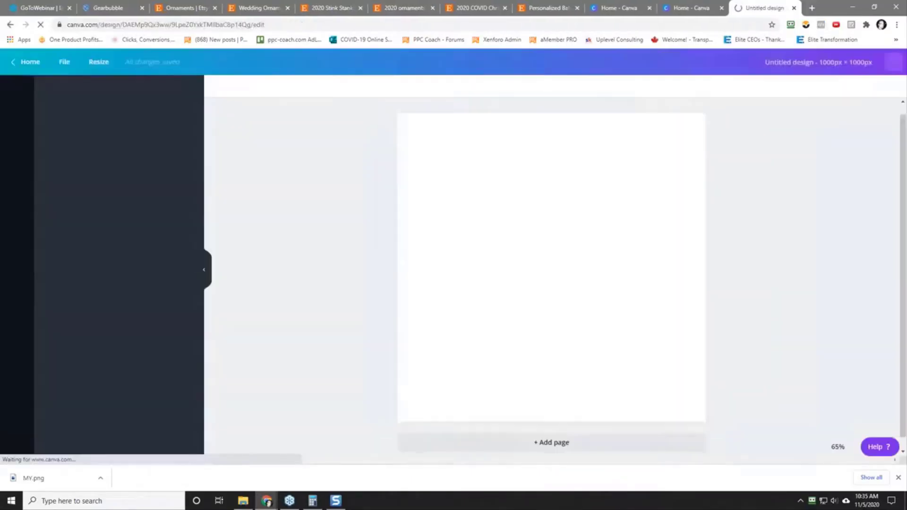
Step: Search the elements for "elf" and place the smiling elf with the green hat on the left half of the canvas
left_click(17, 194)
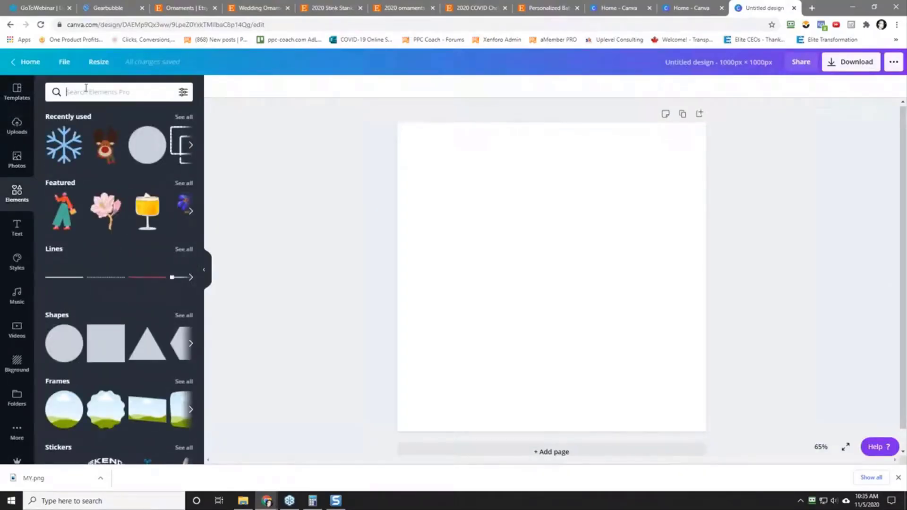
type("elf")
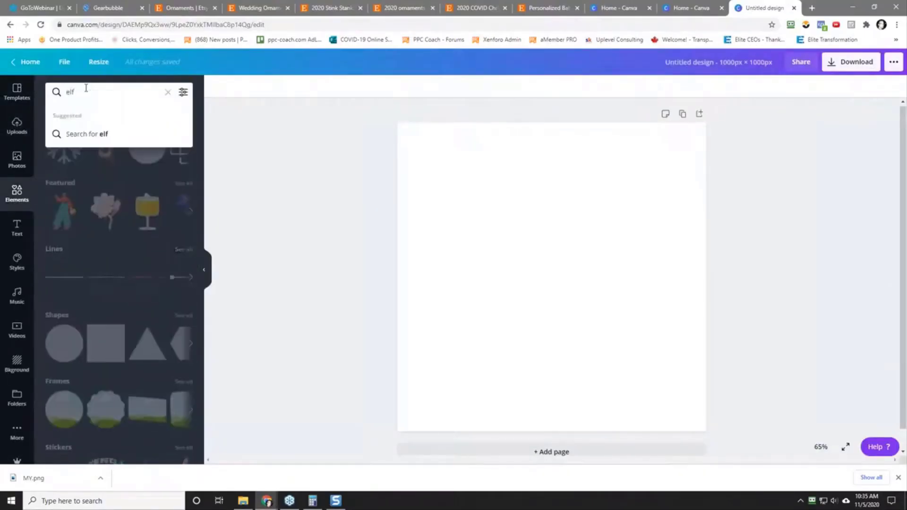
left_click(93, 136)
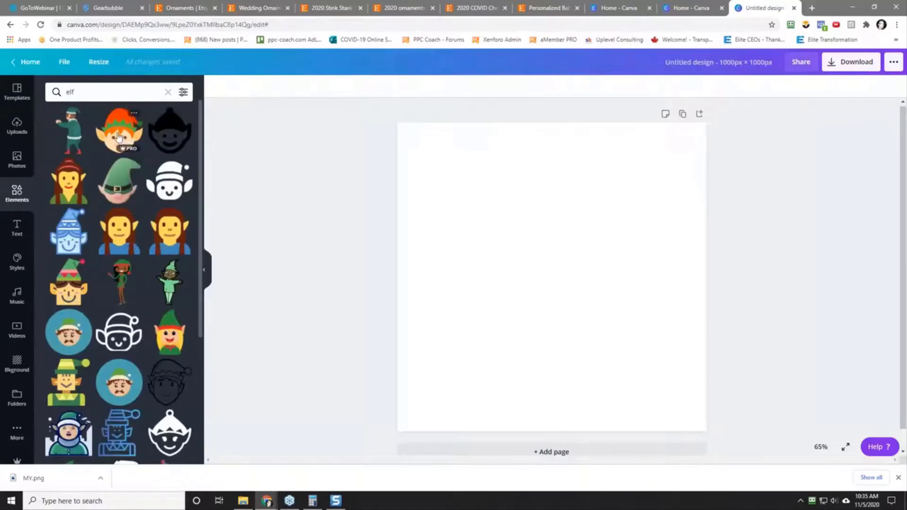
scroll(104, 196, "down", 5)
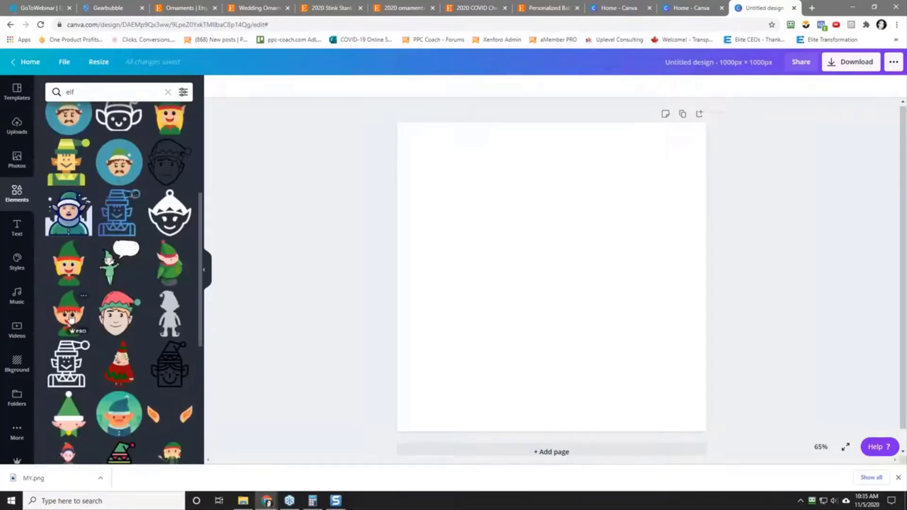
left_click_drag(71, 317, 426, 326)
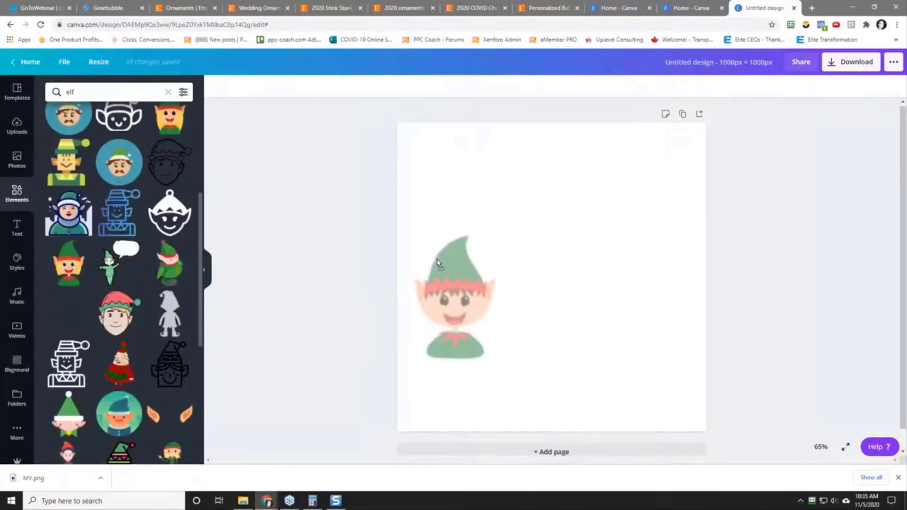
left_click(318, 270)
Step: Search the elements for "santa" and place the standing Santa with the thick black outline beside the elf
left_click(91, 93)
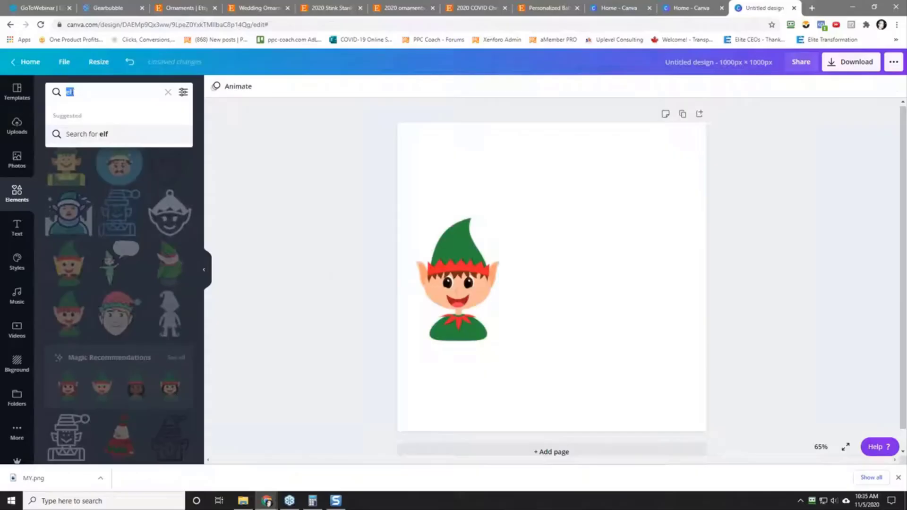
type("santa")
key("Return")
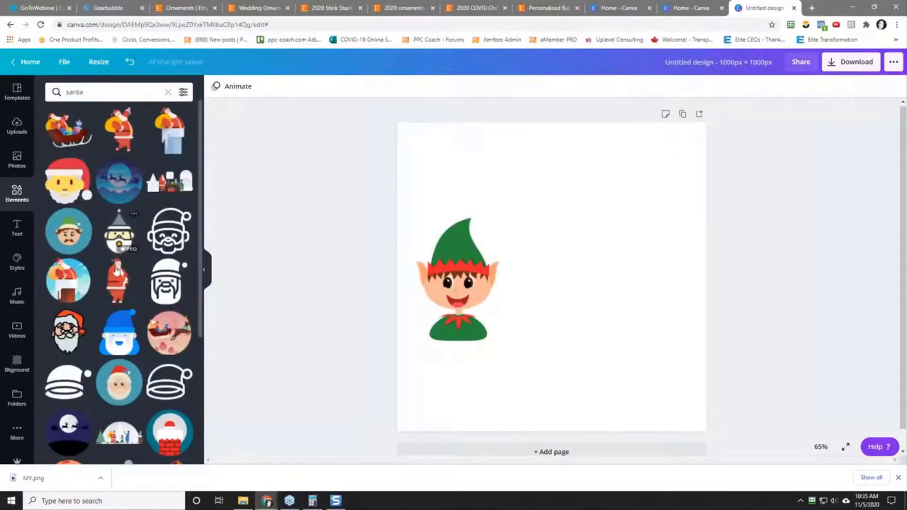
scroll(118, 297, "down", 5)
scroll(118, 302, "down", 10)
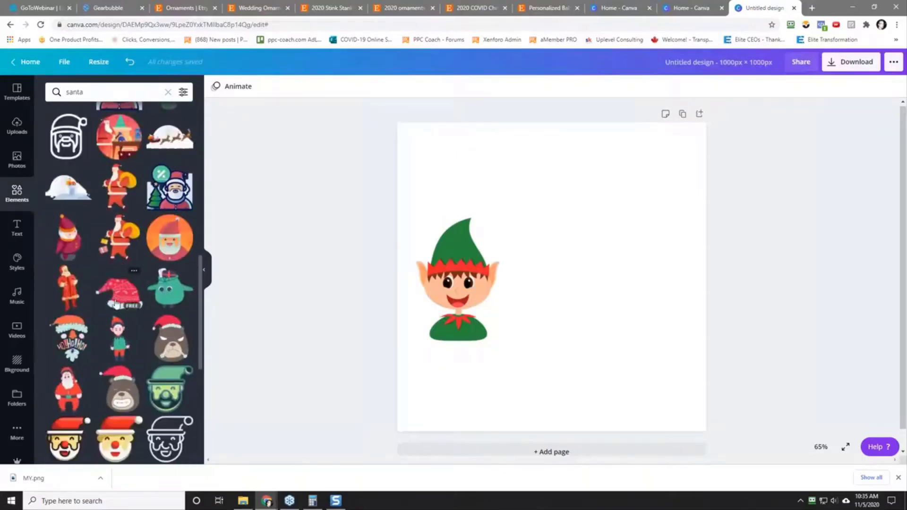
scroll(106, 322, "down", 7)
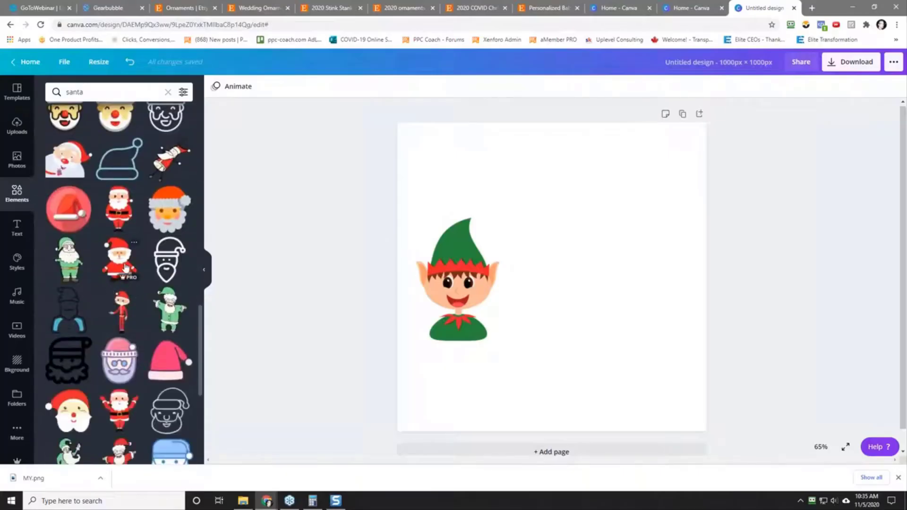
left_click_drag(119, 261, 534, 251)
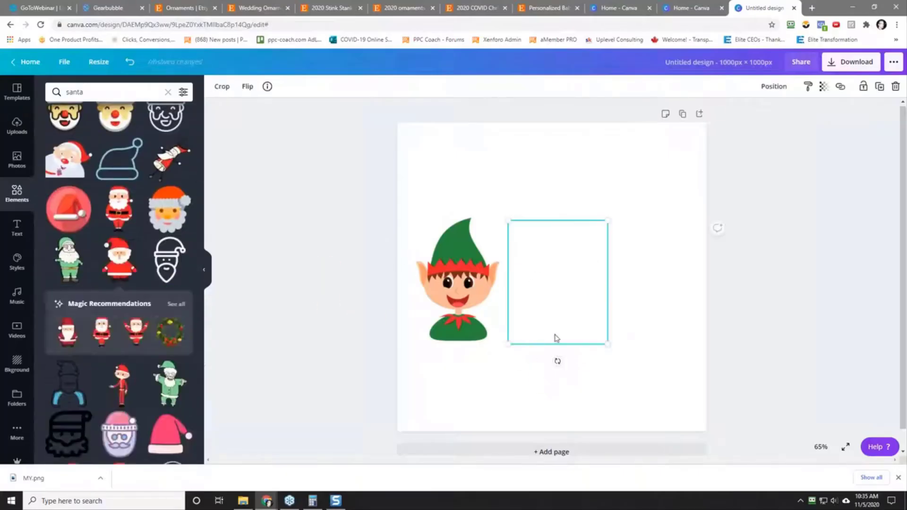
left_click(646, 313)
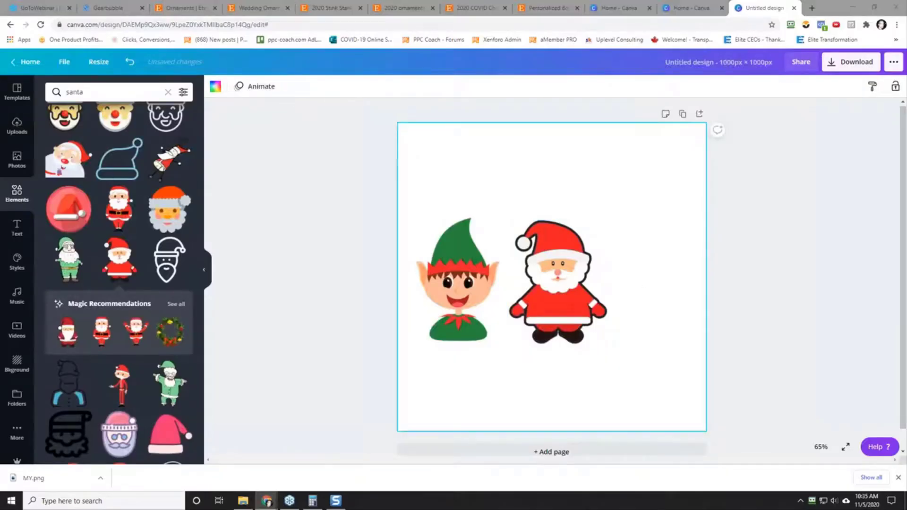
Step: Search the elements for "reindeer" and place the standing reindeer with the Santa hat and red scarf to the right of Santa
left_click(96, 93)
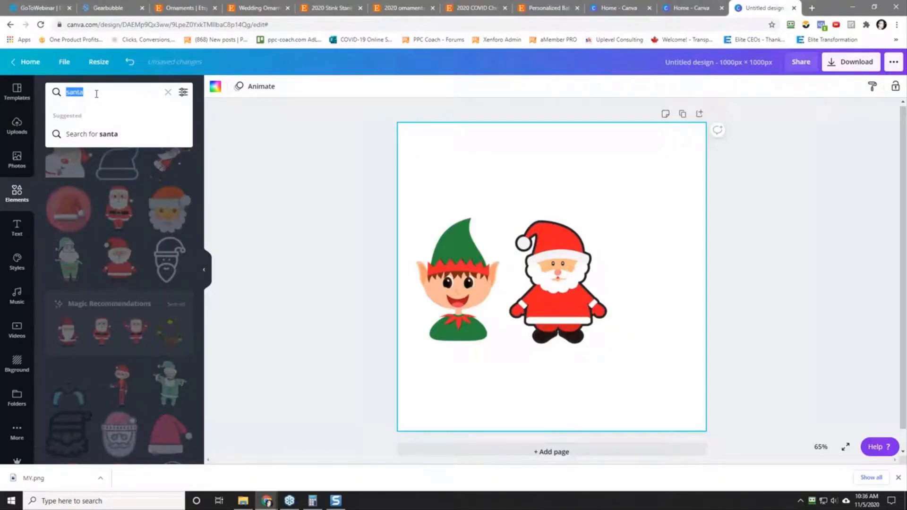
type("reindeer")
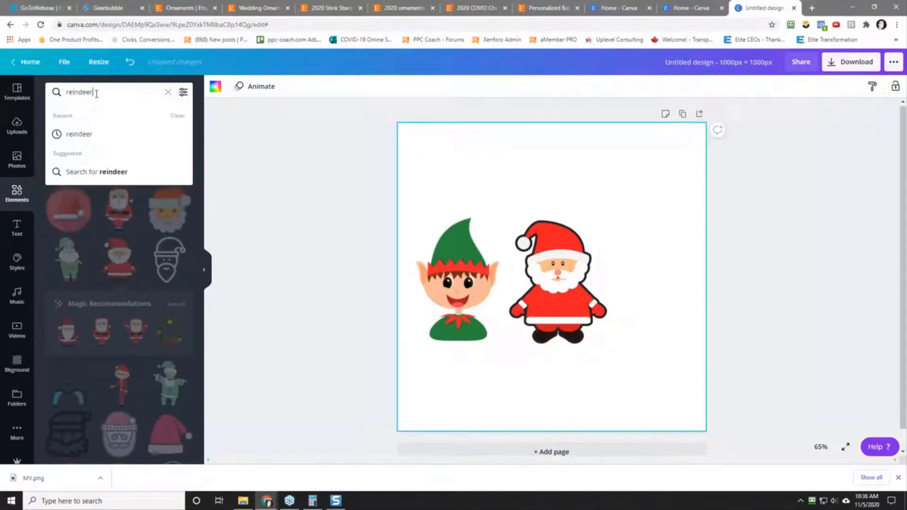
key("Return")
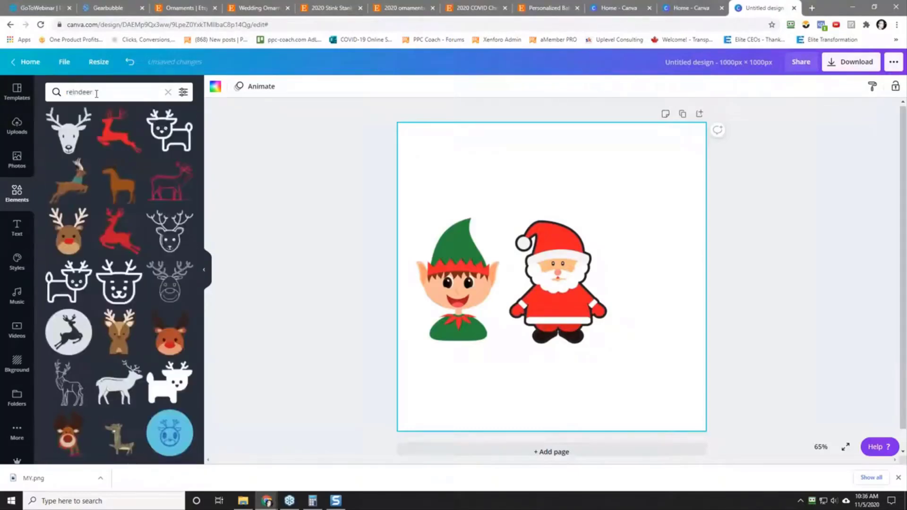
scroll(108, 241, "down", 1)
scroll(109, 242, "down", 2)
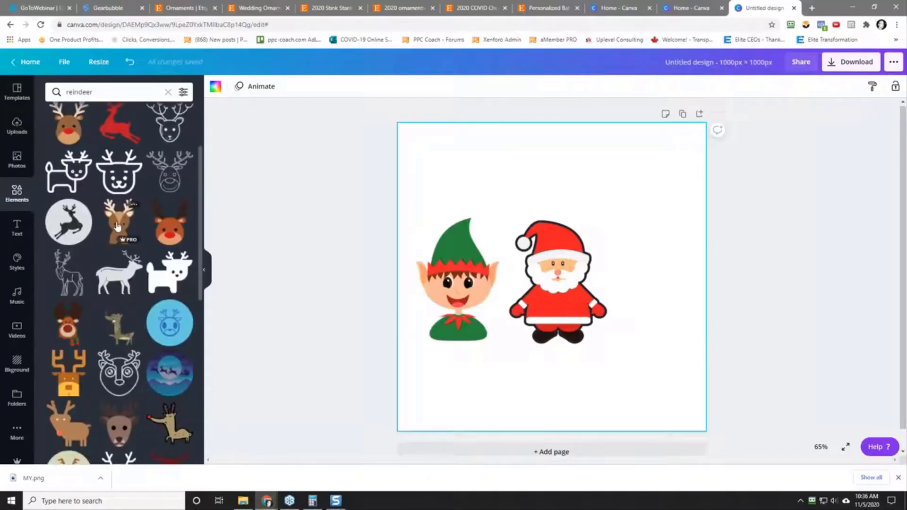
scroll(117, 227, "down", 7)
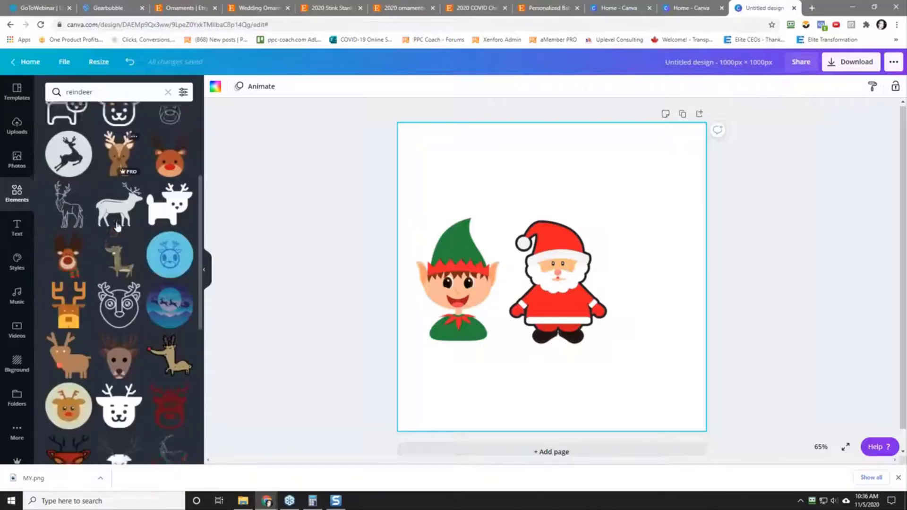
left_click_drag(118, 227, 646, 246)
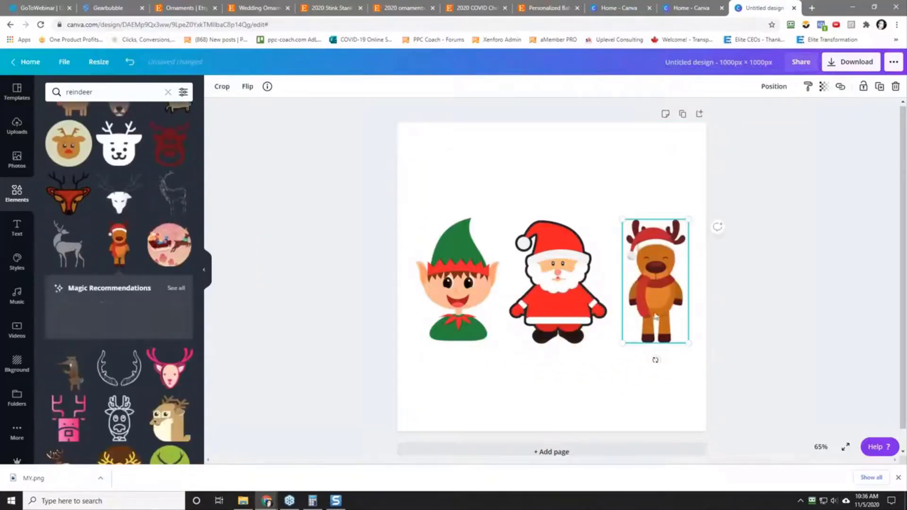
left_click(603, 378)
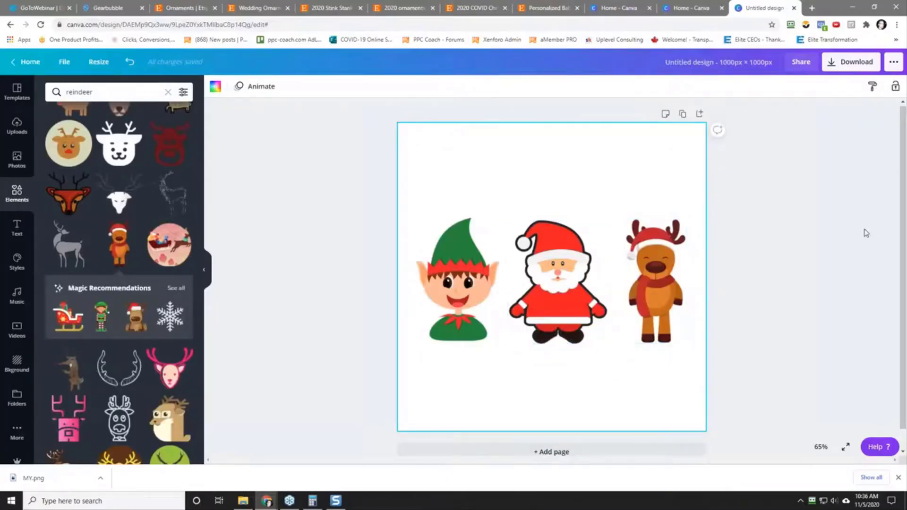
Step: Switch to the Christmas Challenge 2 2020 spreadsheet and append "- switch out "We" for the family last name!" to the We Survived ornament's sales note
key("alt+Tab")
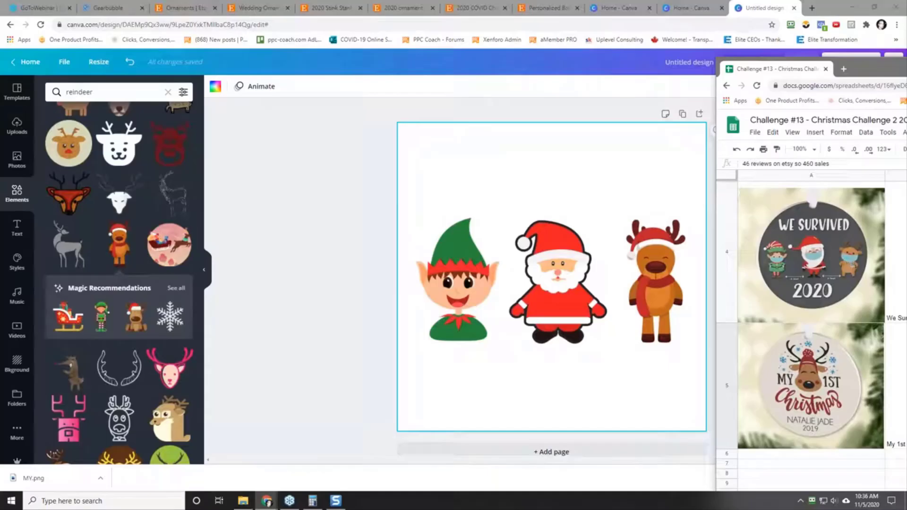
key("alt+Tab")
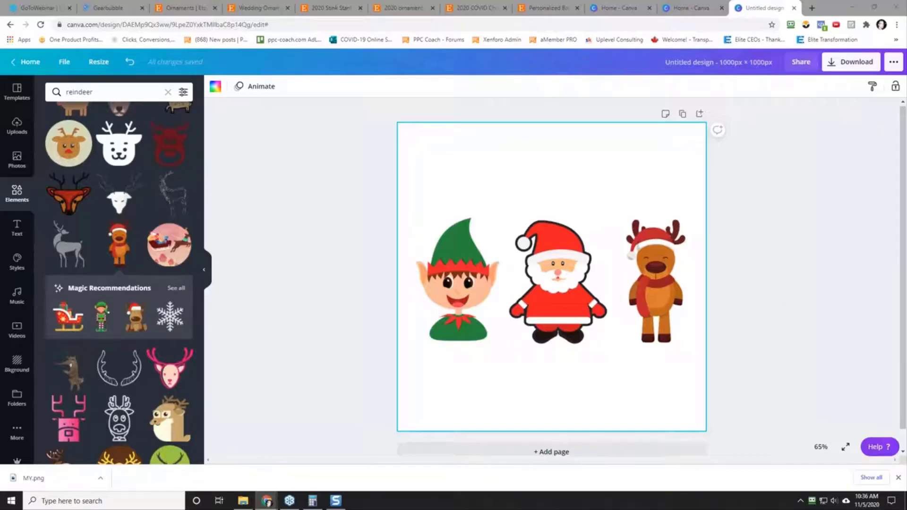
key("alt+Tab")
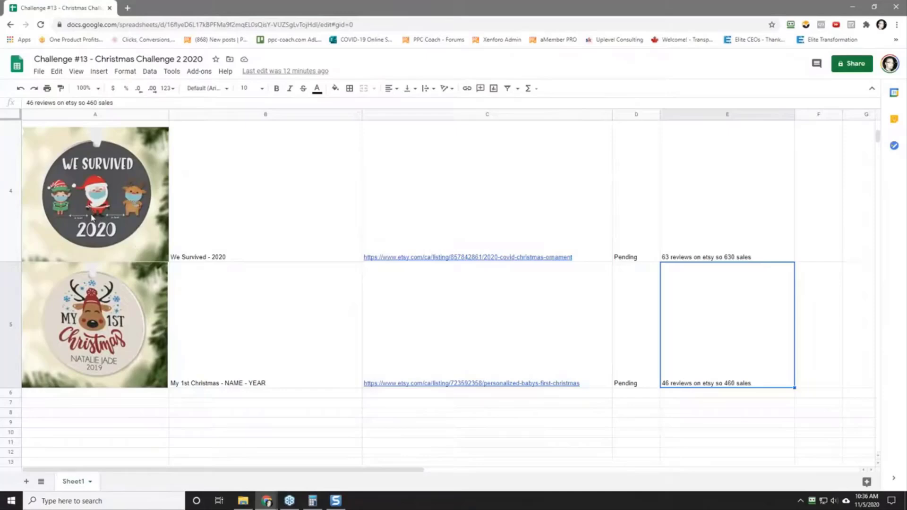
scroll(94, 216, "up", 4)
scroll(94, 216, "down", 2)
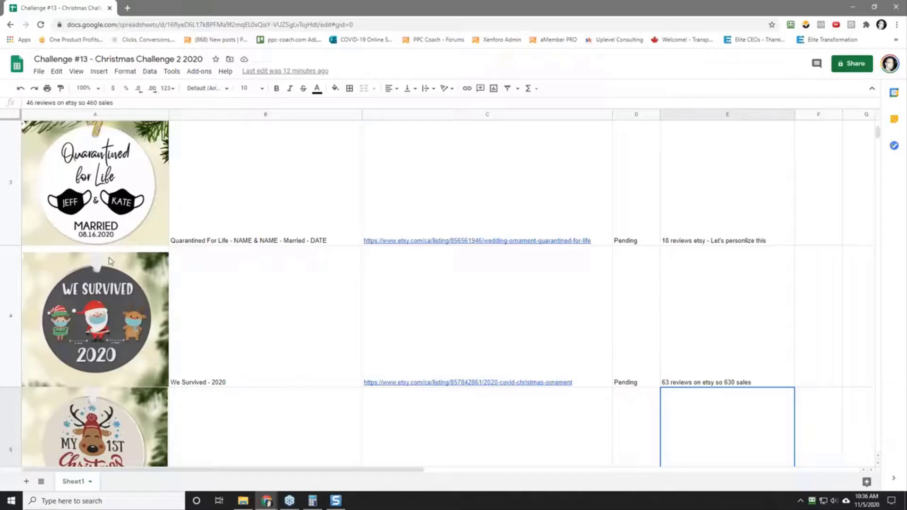
left_click(706, 345)
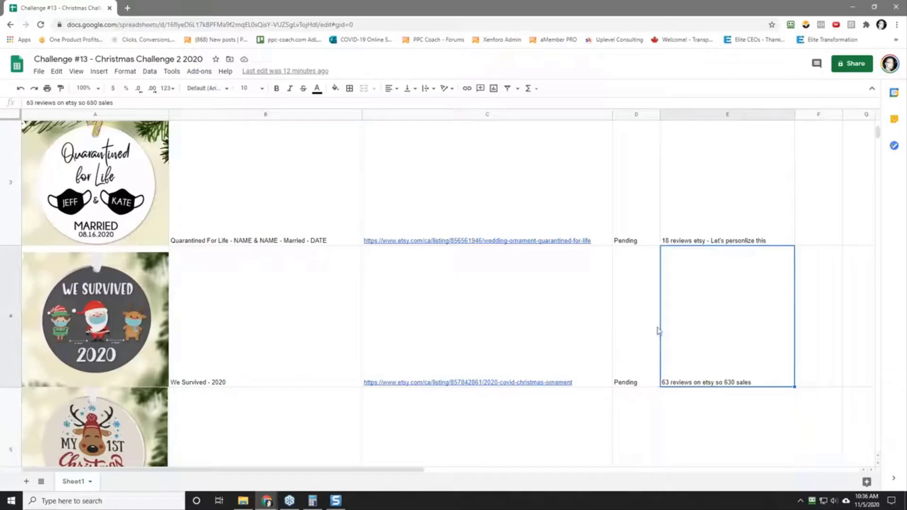
left_click(128, 102)
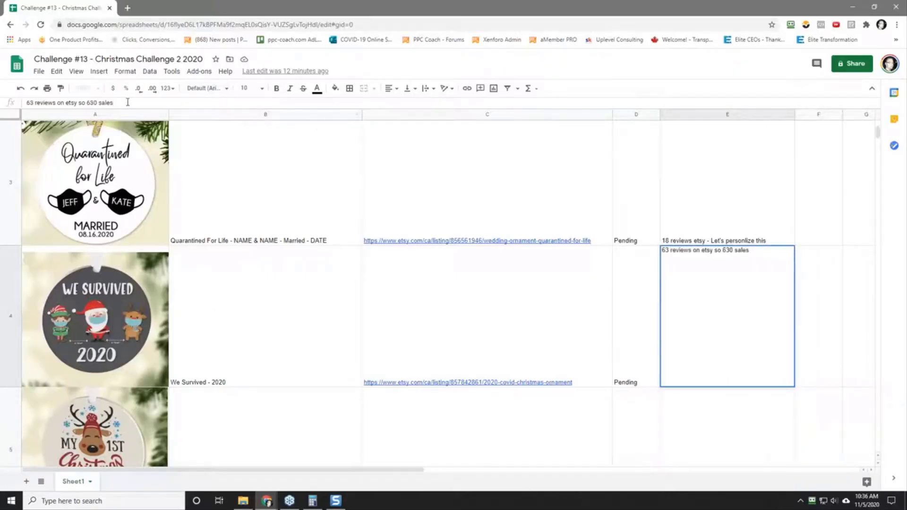
type("- sub")
key("BackSpace")
key("BackSpace")
type("e")
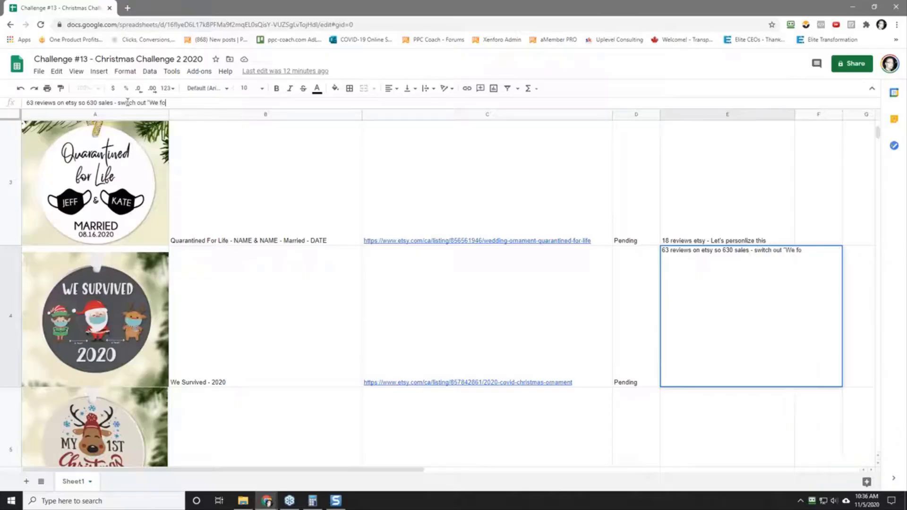
type("\" for the family last name!")
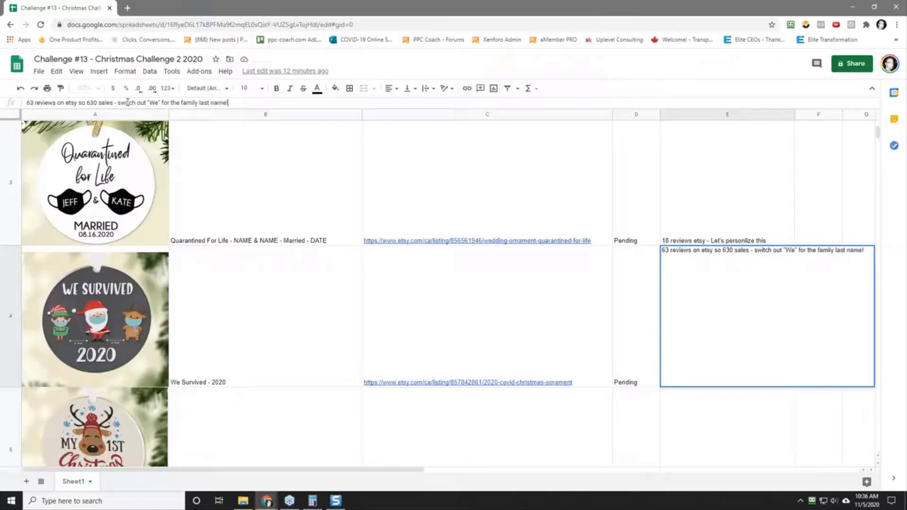
key("Return")
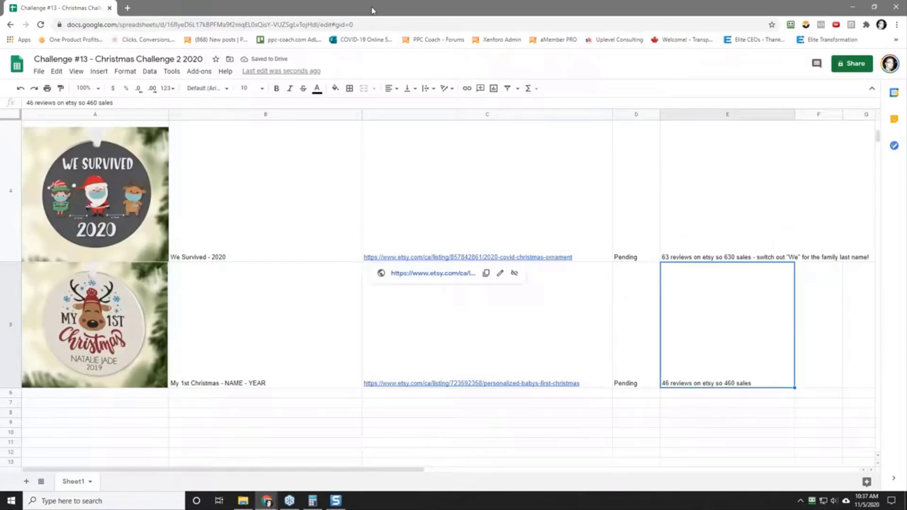
Step: Move the spreadsheet tab to the front of the main browser window's tabs and review the listed ornaments
left_click_drag(372, 11, 12, 5)
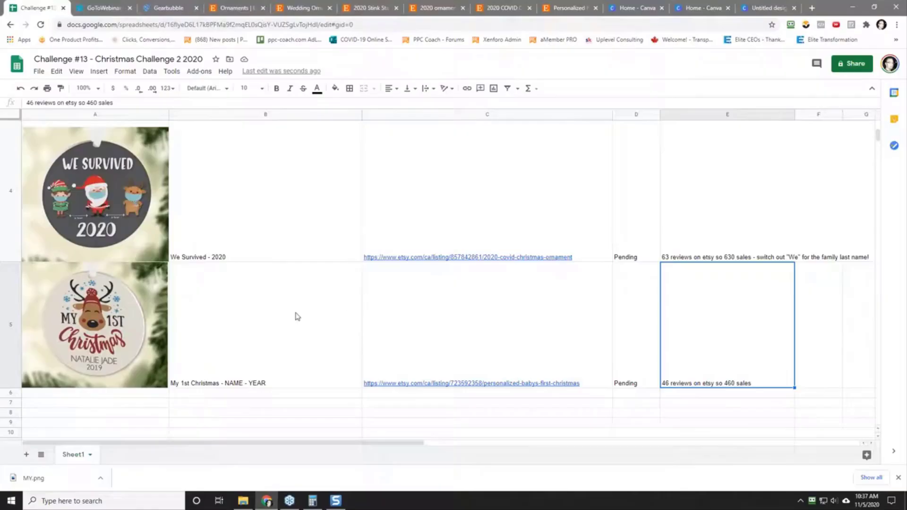
scroll(229, 201, "up", 3)
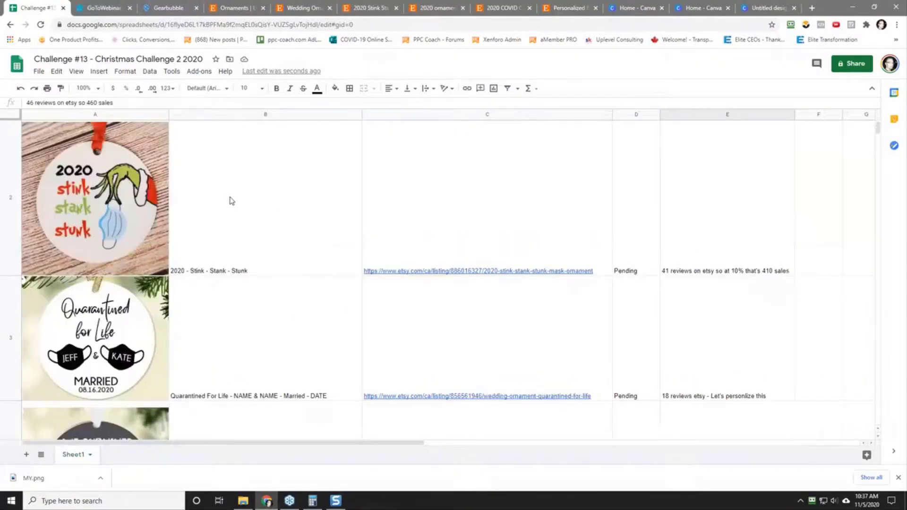
scroll(229, 200, "down", 3)
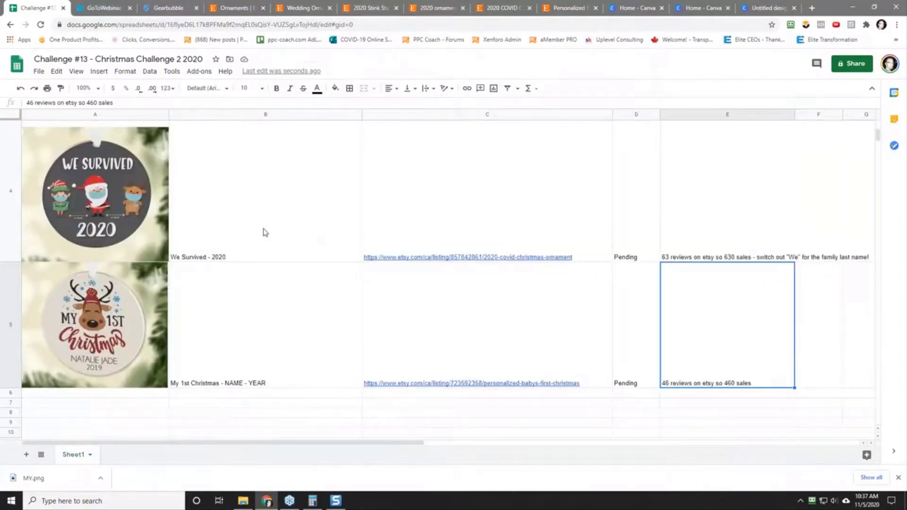
scroll(267, 318, "up", 3)
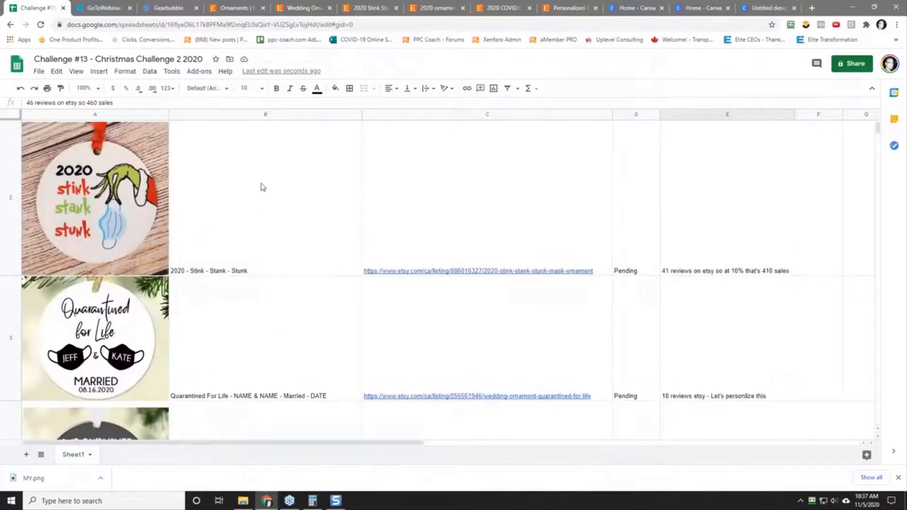
mouse_move(420, 191)
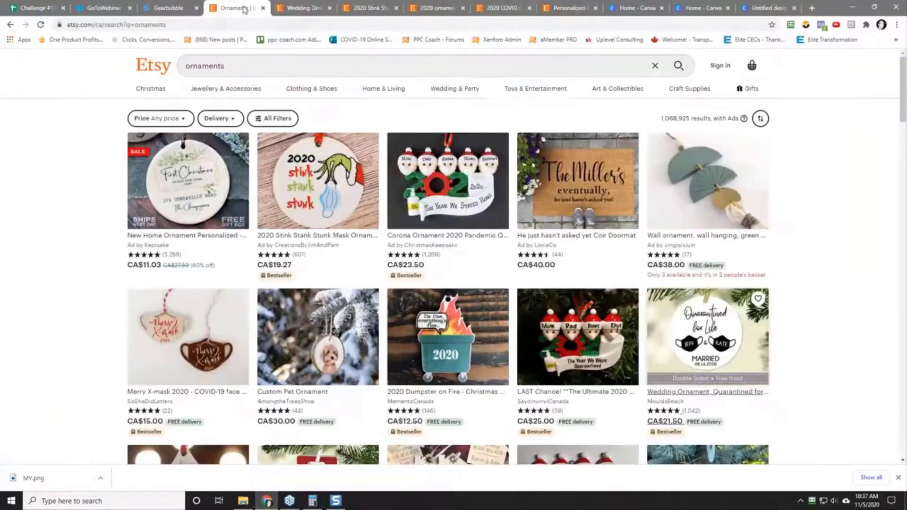
Step: Switch to the Etsy search results for ornaments and browse the listings for more best-selling ideas
left_click(245, 8)
scroll(64, 262, "down", 7)
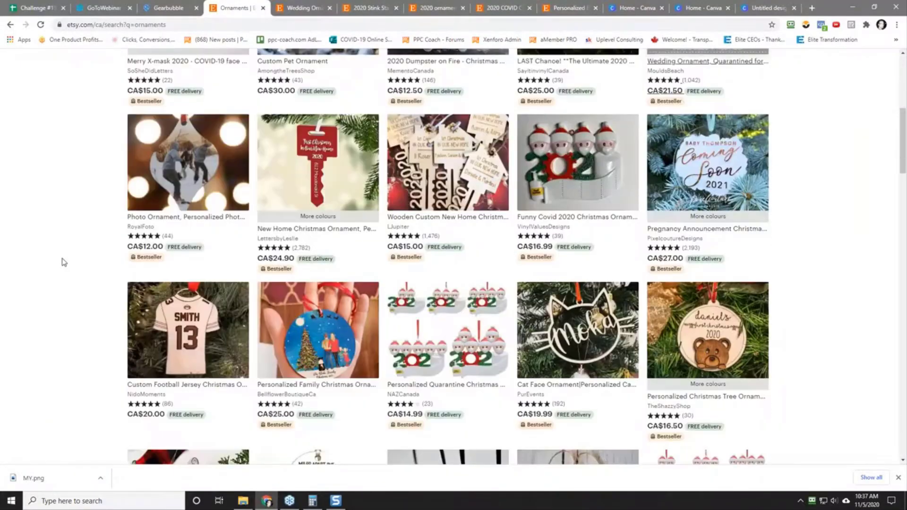
scroll(64, 262, "down", 2)
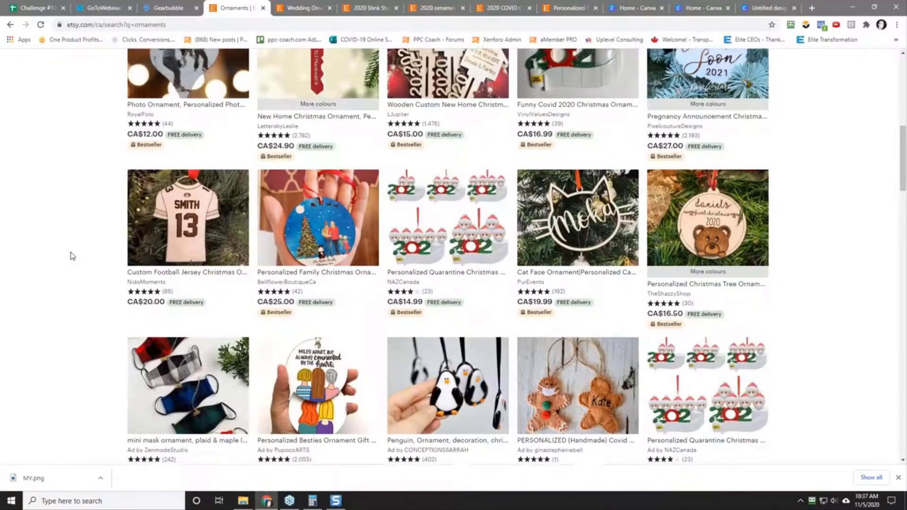
scroll(73, 256, "down", 9)
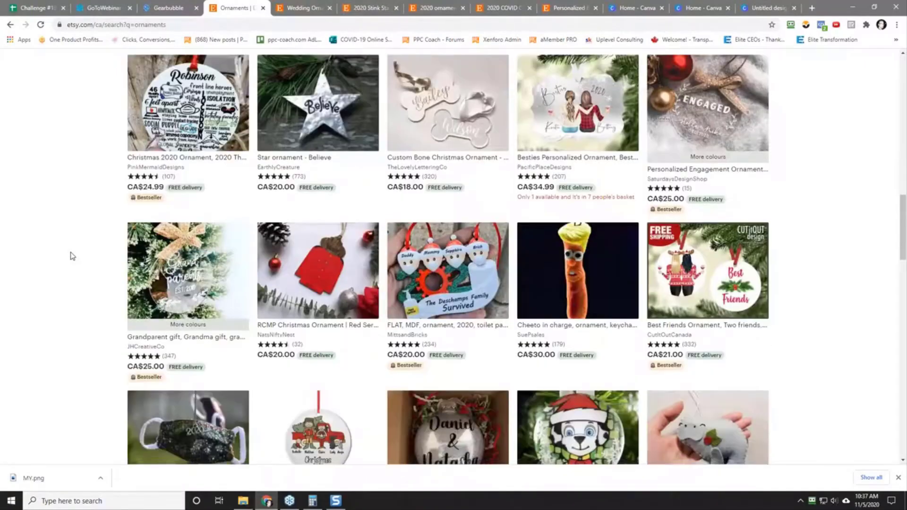
scroll(71, 254, "up", 13)
scroll(171, 120, "up", 7)
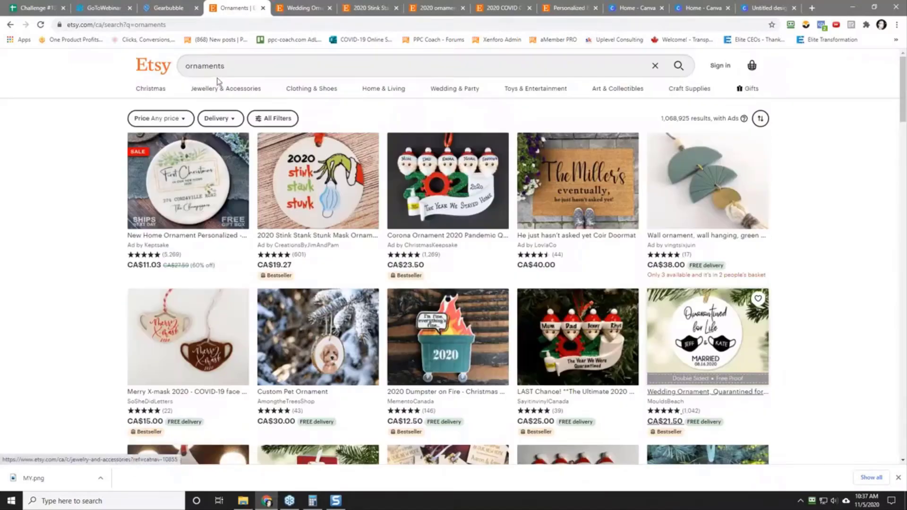
Step: Search Etsy for "personalized ornaments"
left_click_drag(236, 65, 82, 121)
type("per")
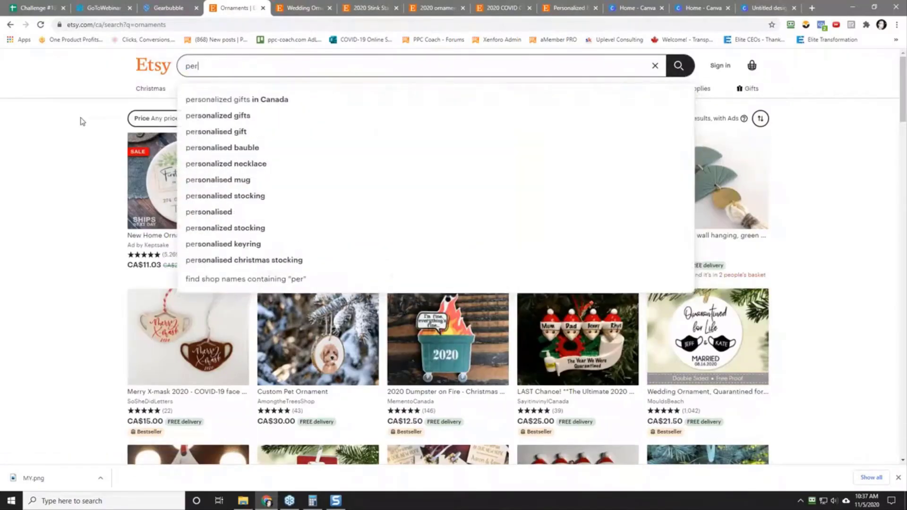
type("sonalized ornaments")
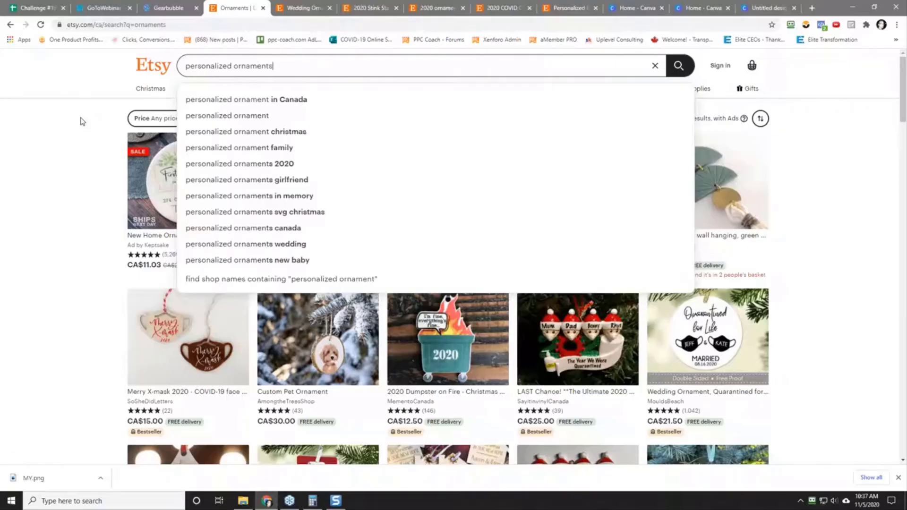
key("Return")
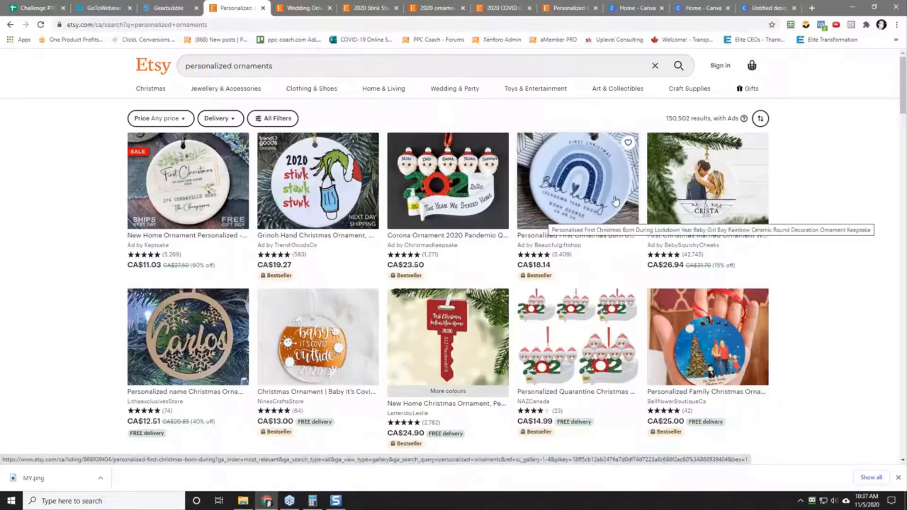
Step: View the Born During Lockdown rainbow ornament listing in a separate tab and close it again
right_click(582, 195)
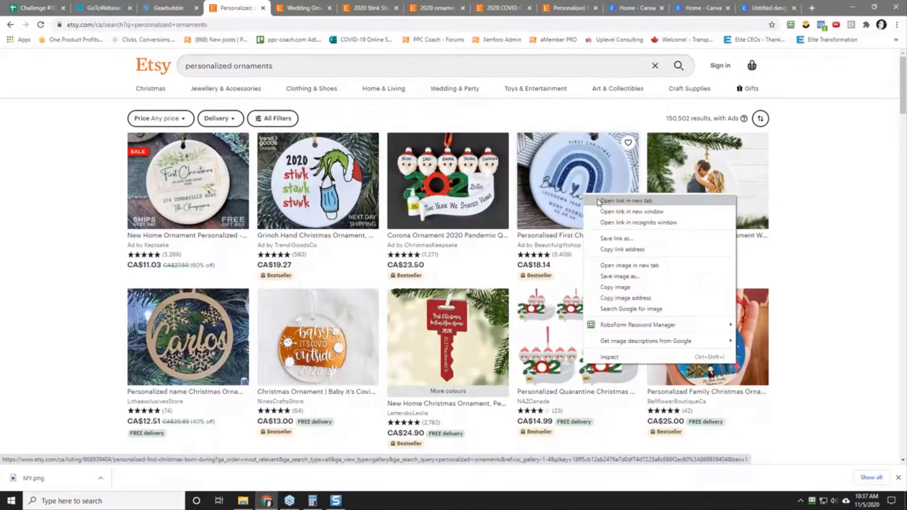
left_click(610, 202)
left_click(301, 9)
scroll(352, 189, "down", 3)
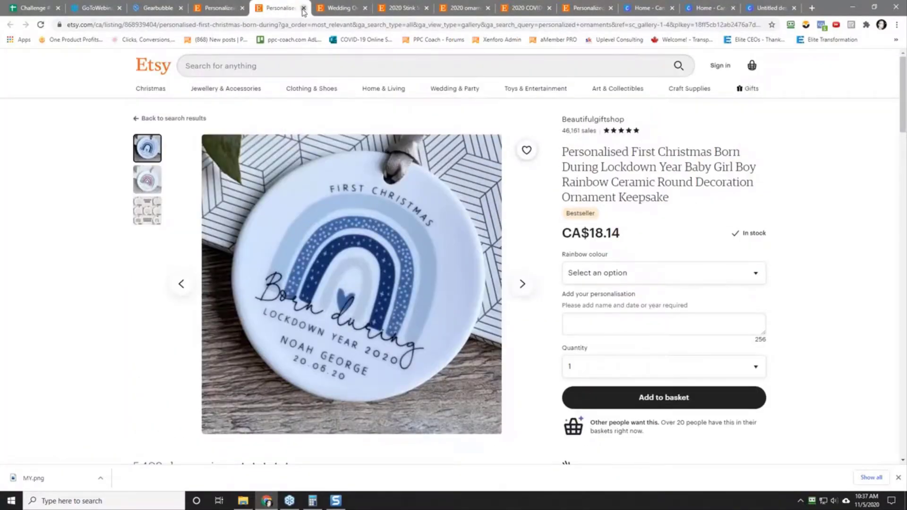
left_click(303, 8)
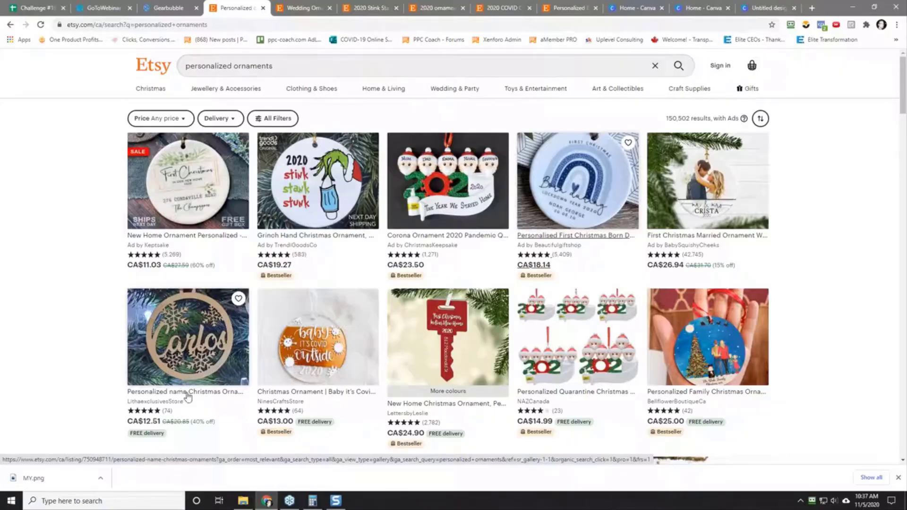
Step: Open the wooden snowflake name ornament listing in its own window and take a screen capture of the ornament picture
right_click(190, 332)
left_click(225, 178)
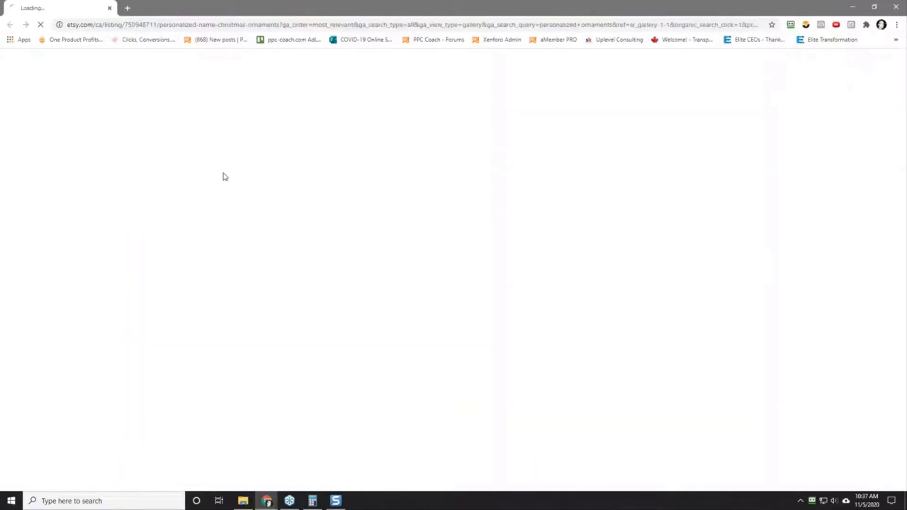
scroll(224, 385, "down", 2)
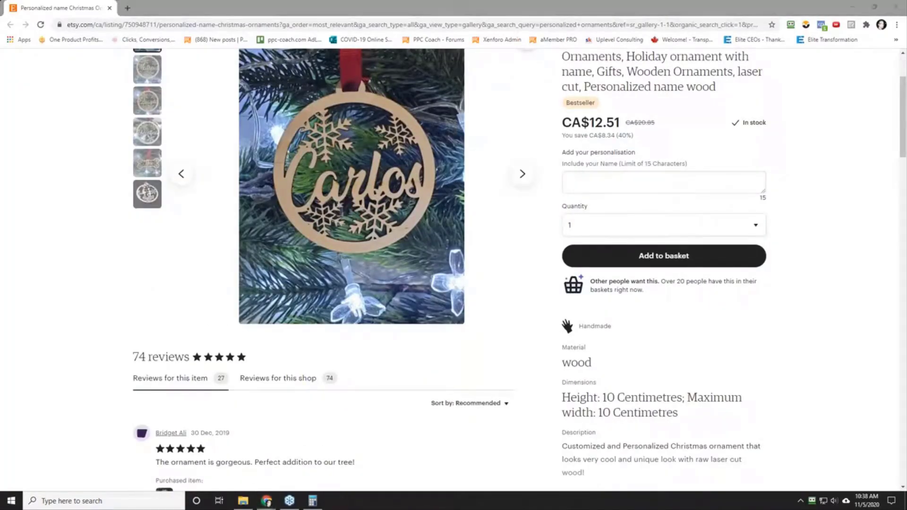
key("Print")
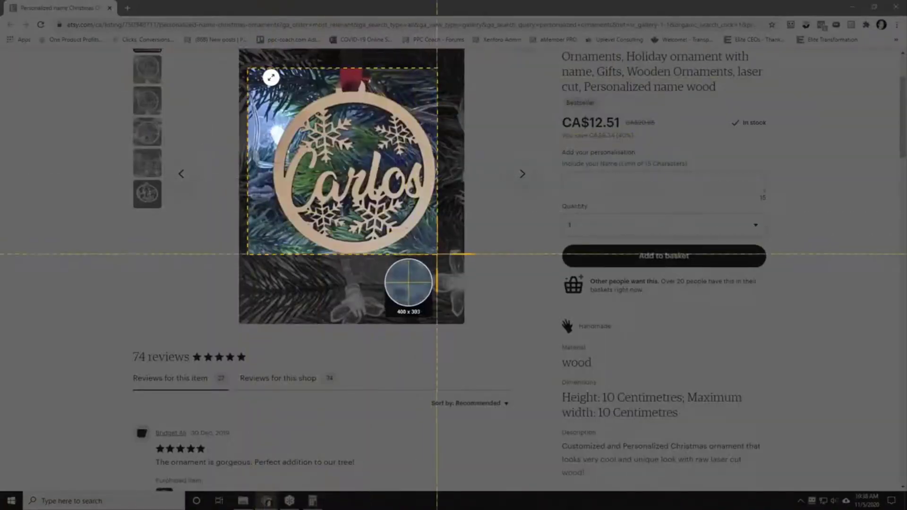
left_click(452, 267)
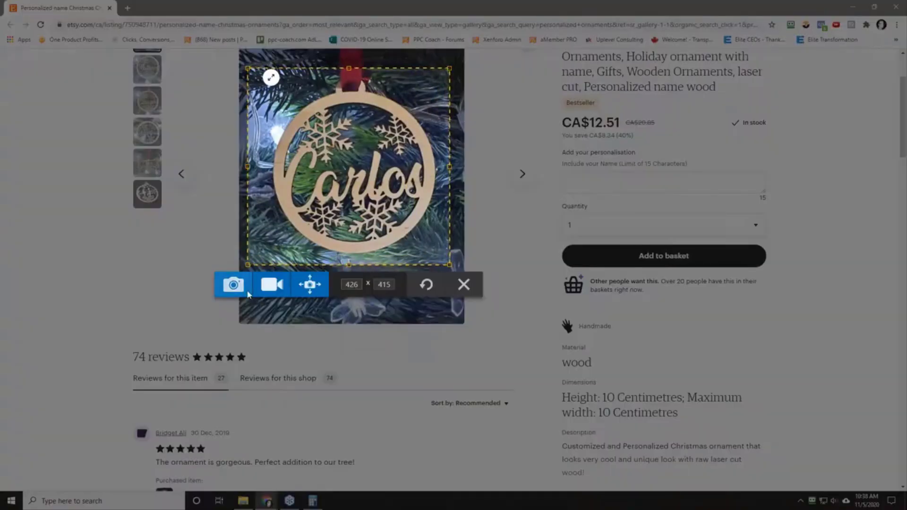
left_click(233, 285)
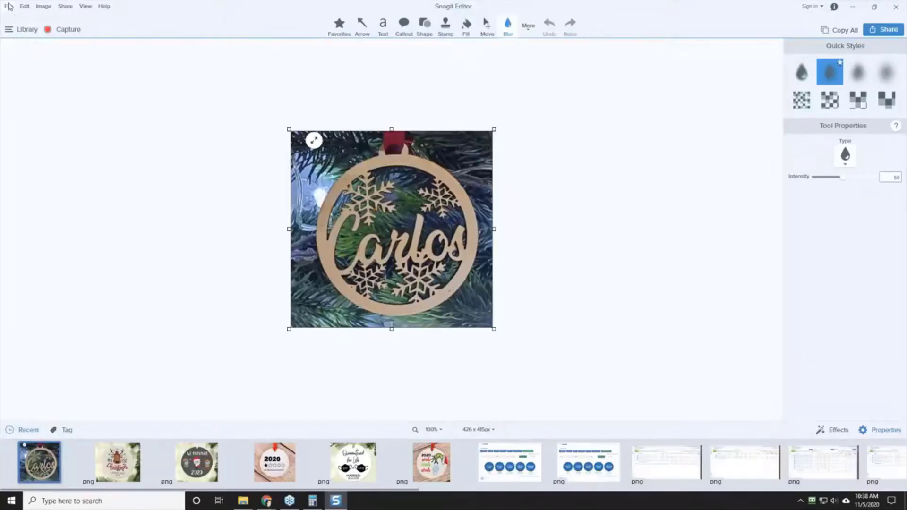
Step: Save the captured ornament image as 2020-11-05_10-38-10.png in the research folder and return to the Etsy listing
left_click(8, 7)
left_click(38, 64)
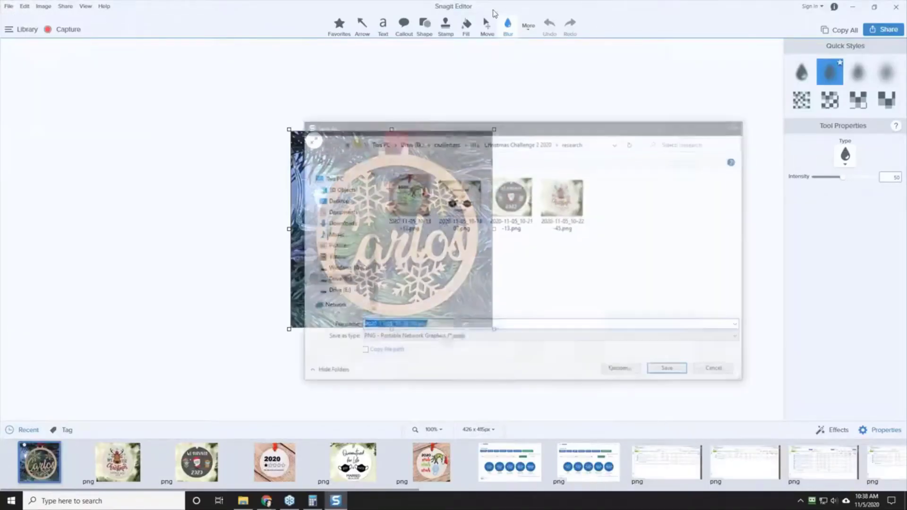
left_click(667, 368)
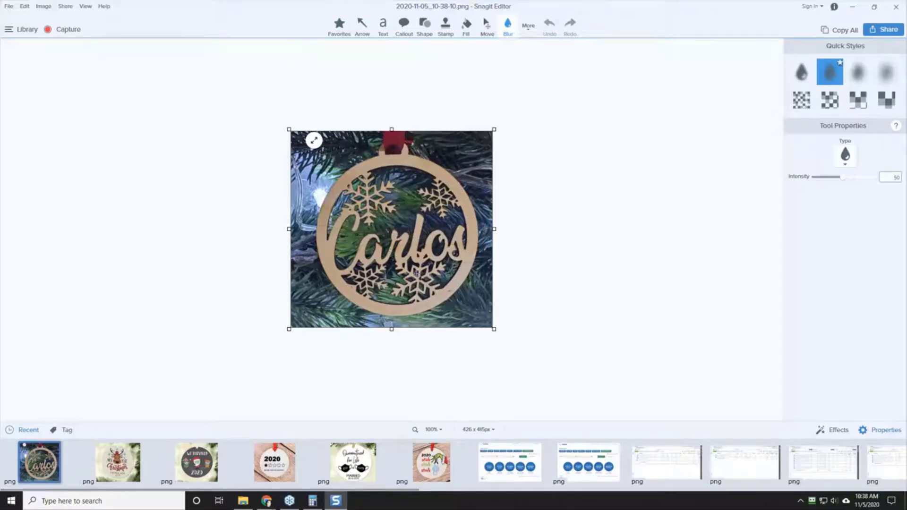
left_click_drag(618, 8, 906, 6)
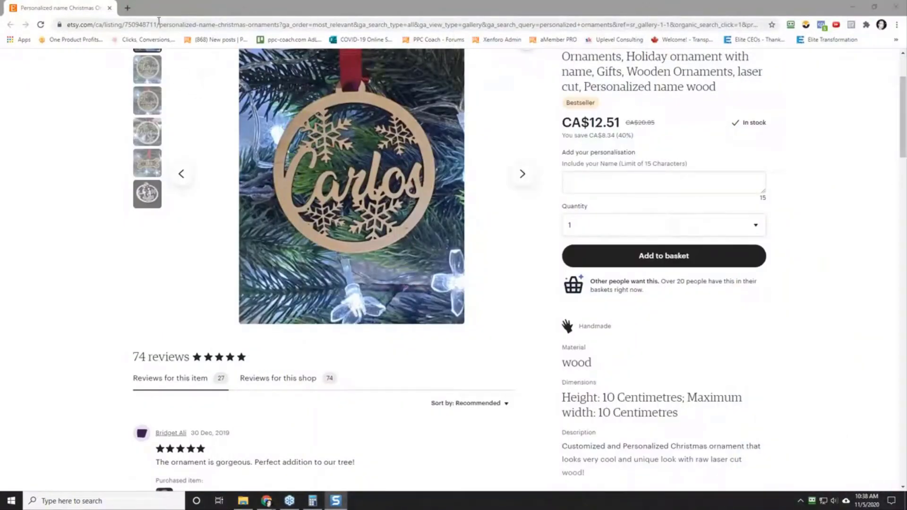
Step: Copy the listing's web address without its tracking parameters and merge its tab back into the main browser window
left_click_drag(279, 25, 66, 25)
right_click(93, 27)
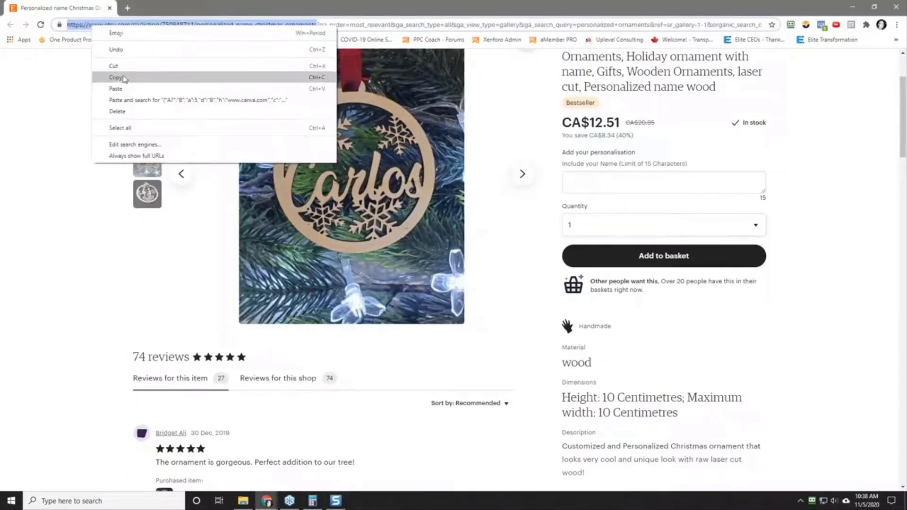
left_click(118, 77)
left_click_drag(212, 8, 283, 7)
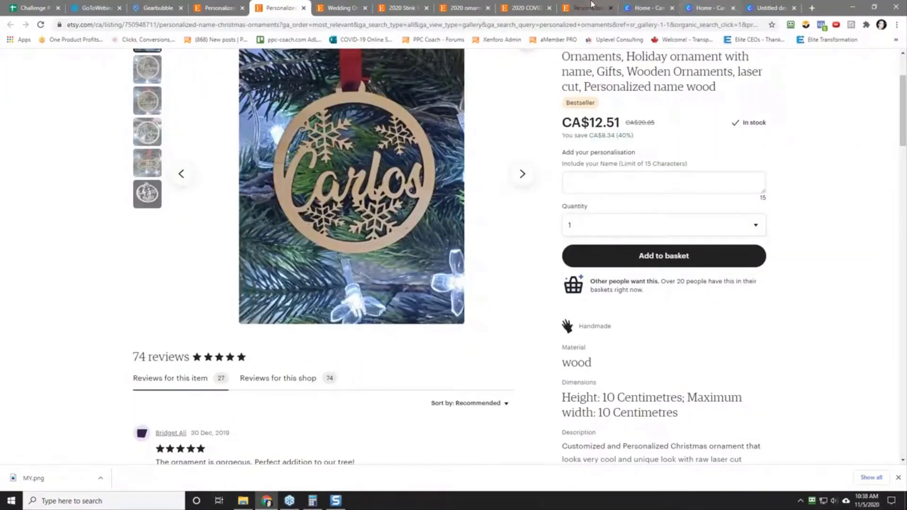
Step: Insert the image 2020-11-05_10-38-10.png into cell A6 of the Christmas Challenge 2 2020 spreadsheet and enlarge row 6 to show it
left_click(28, 6)
scroll(141, 298, "down", 5)
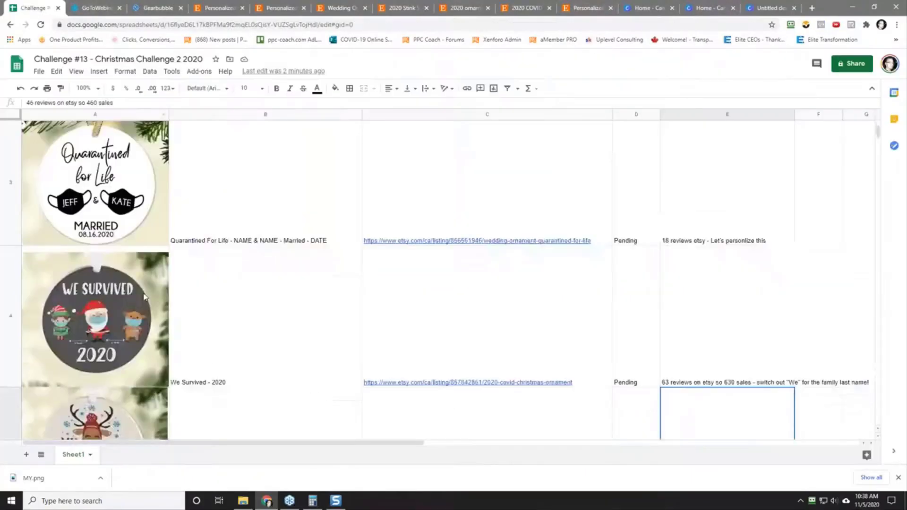
left_click(37, 256)
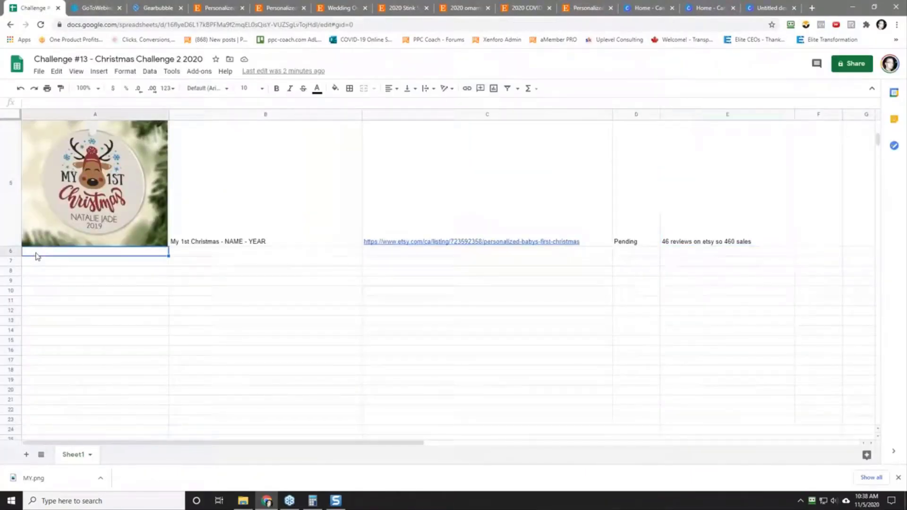
left_click(99, 72)
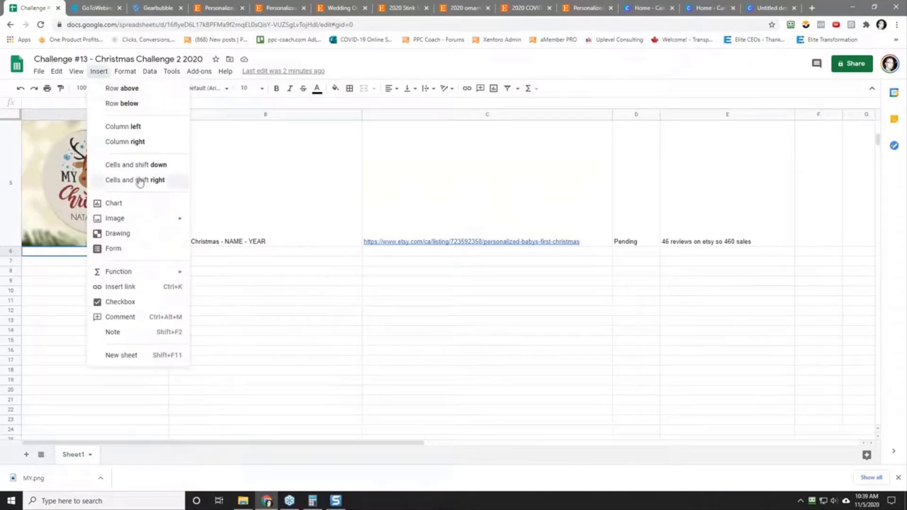
mouse_move(138, 224)
left_click(217, 223)
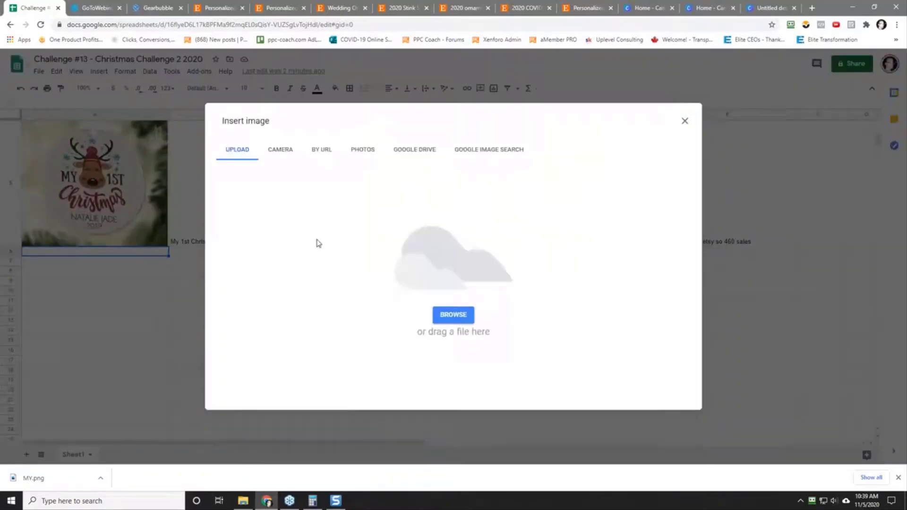
left_click(447, 317)
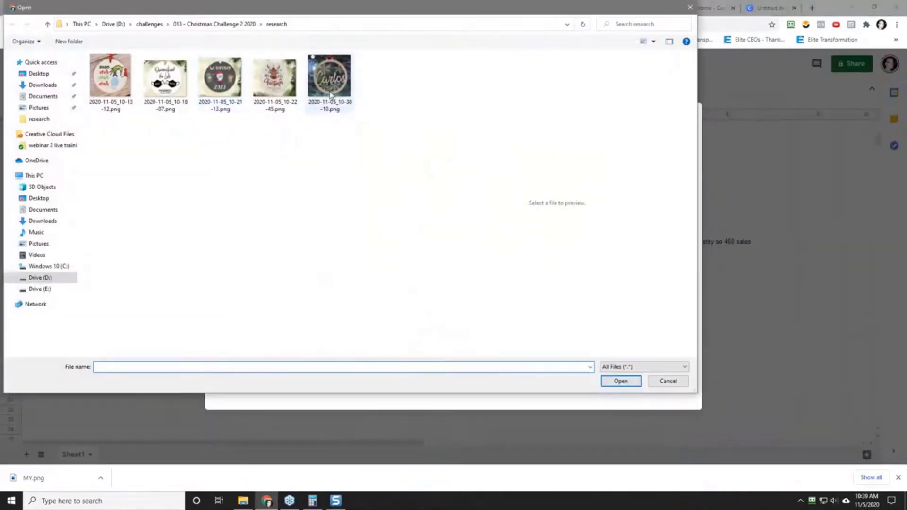
left_click(619, 381)
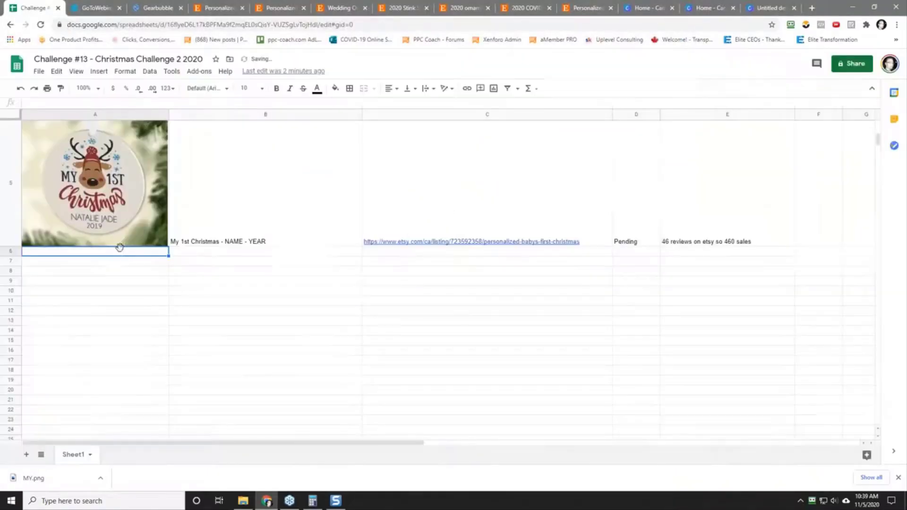
left_click_drag(12, 255, 10, 394)
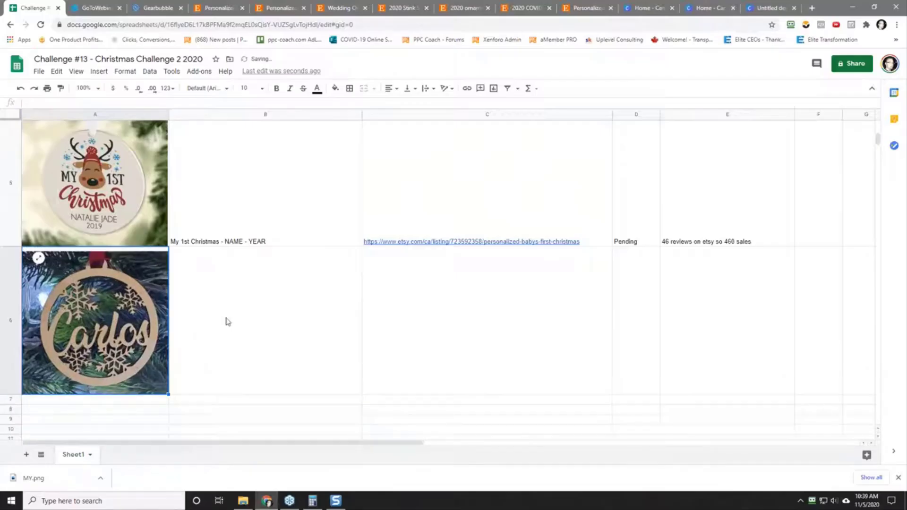
Step: Enter "Snowflake Name Ornament" as the design description in cell B6
left_click(274, 337)
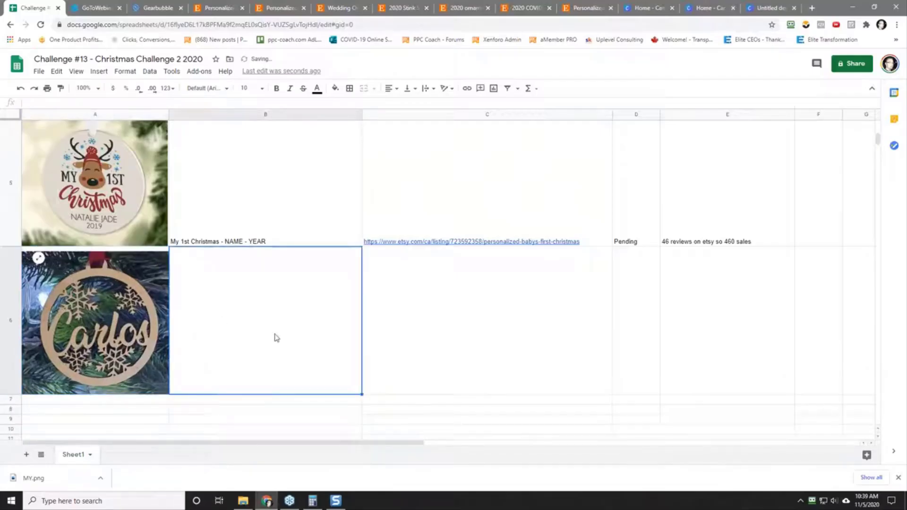
type("s")
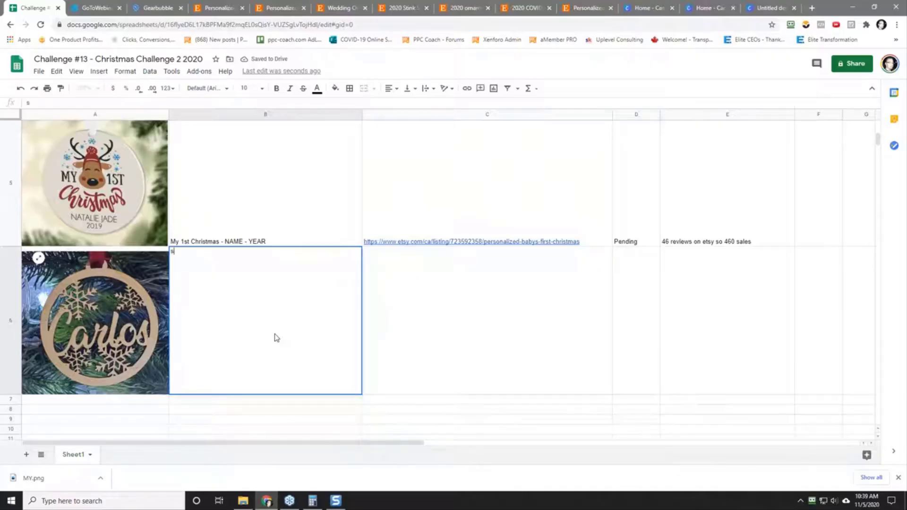
type("nowflake Name Ornal")
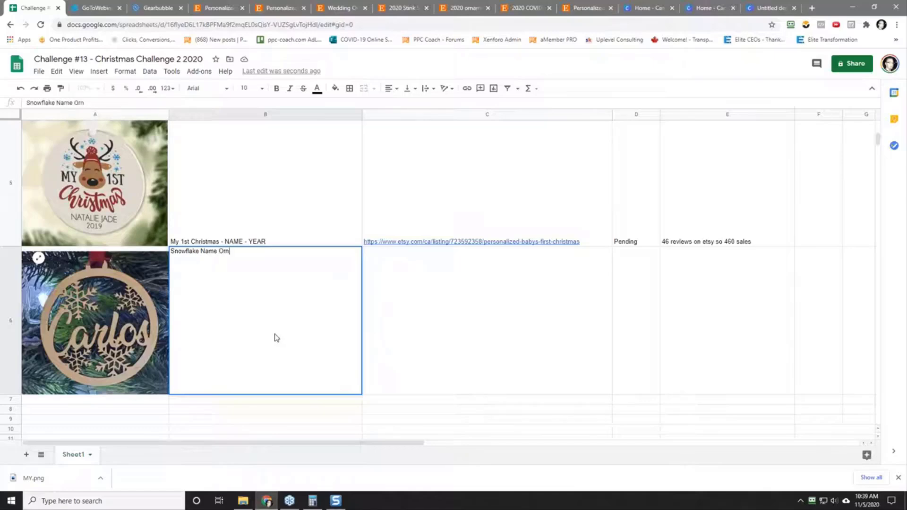
key("Tab")
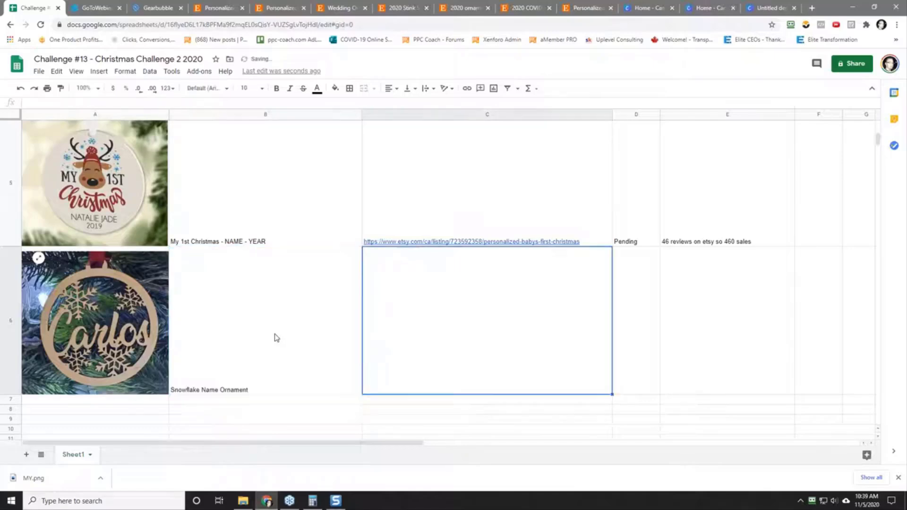
Step: Paste the copied Etsy listing link into cell C6 and enter the status "Pending" in D6
right_click(408, 323)
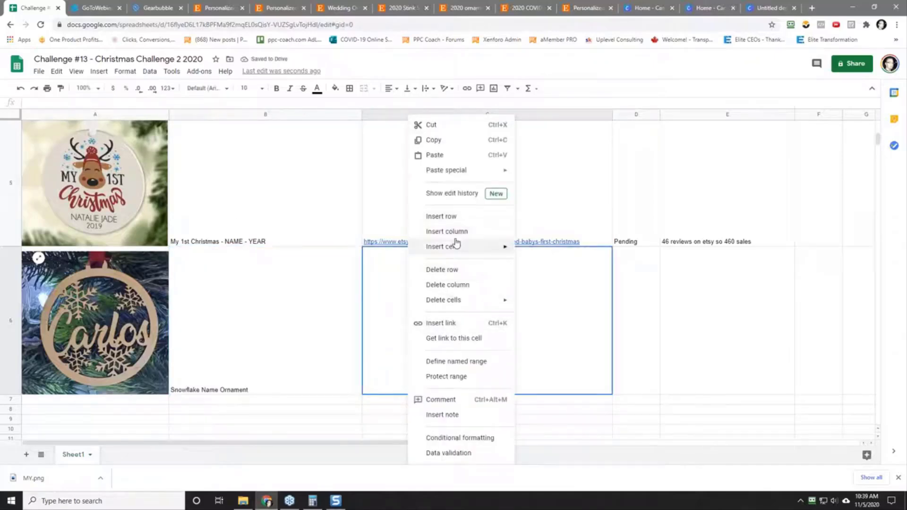
mouse_move(488, 174)
left_click(559, 173)
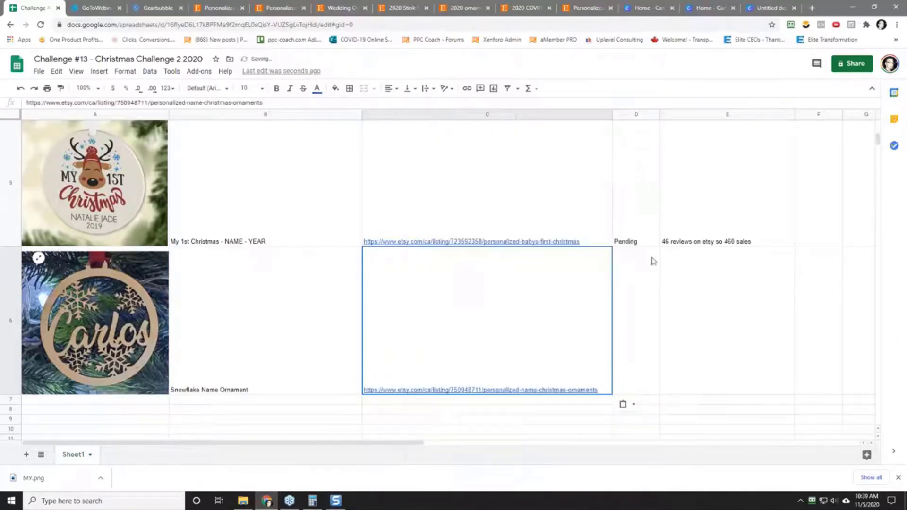
left_click(624, 347)
type("Pending")
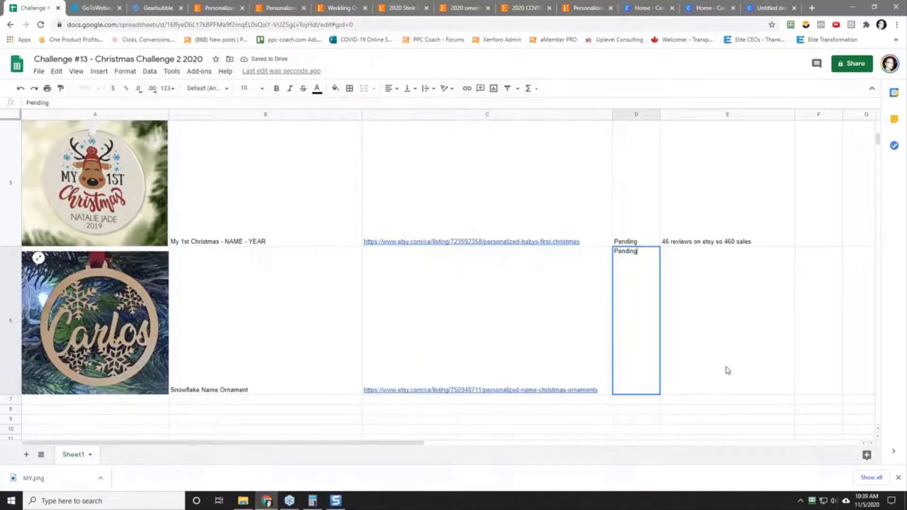
key("Tab")
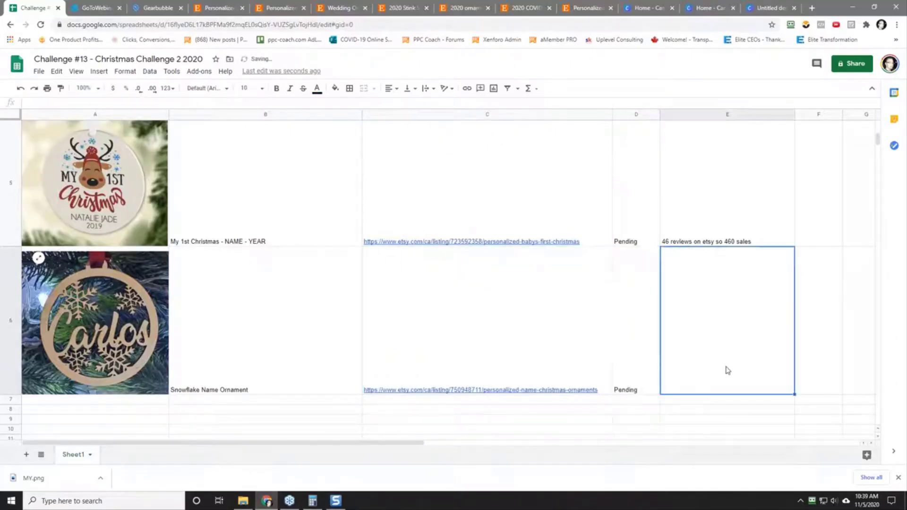
Step: Check the item's review count on the snowflake ornament listing and enter "27 reviews on etsy" in cell E6
left_click(220, 8)
left_click(276, 8)
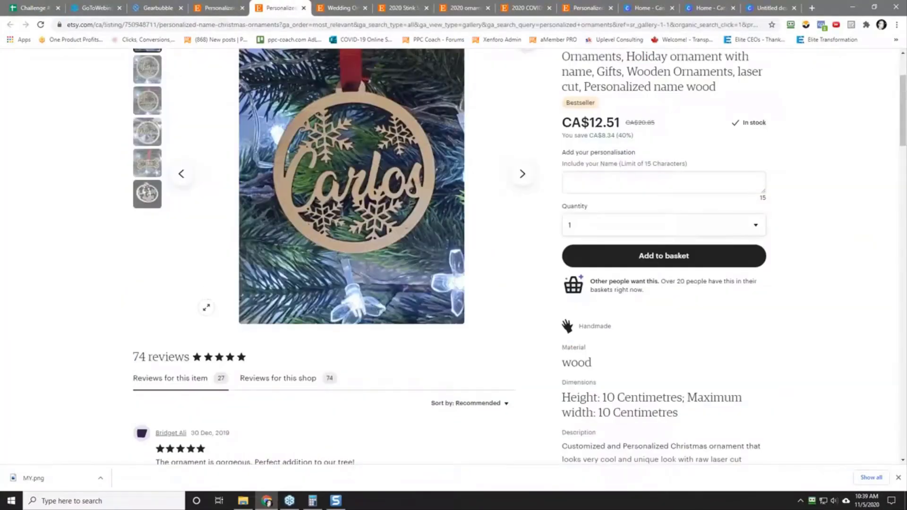
left_click(34, 8)
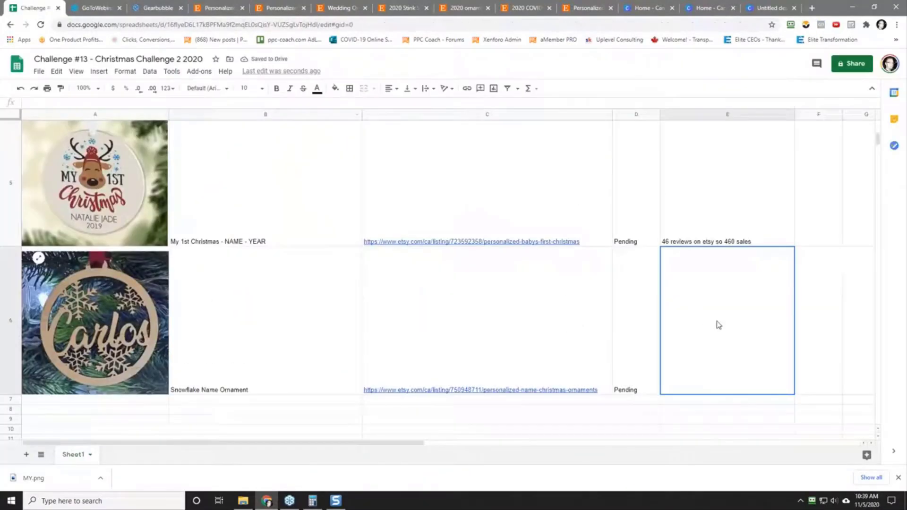
type("27 reviews on etsy")
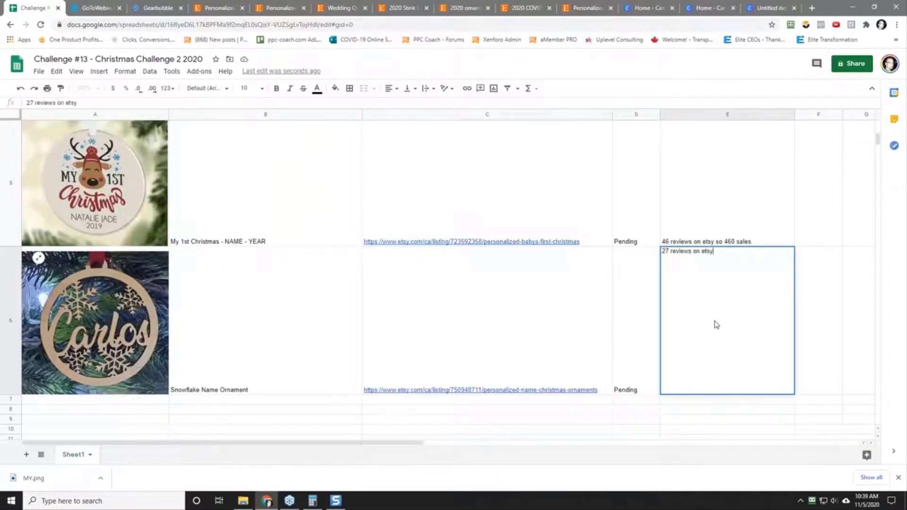
key("Return")
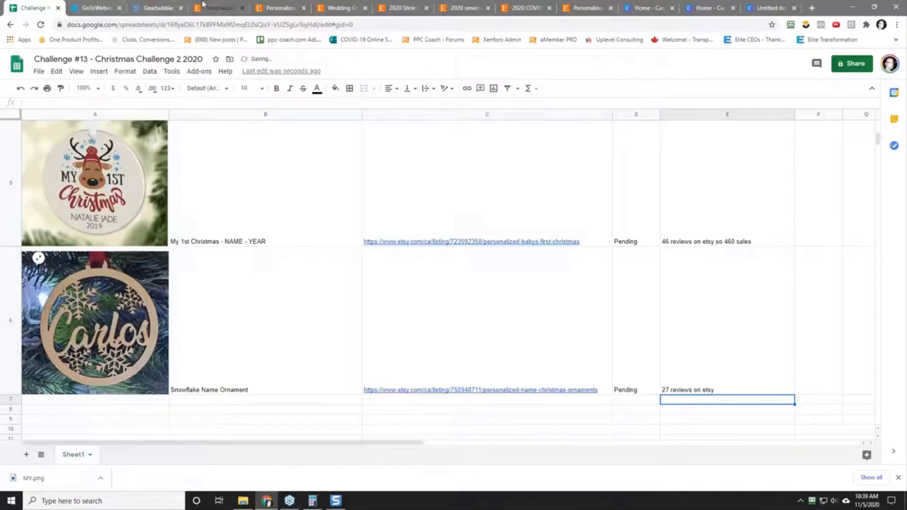
Step: Switch to the Etsy personalized ornaments results and open the Personalized Family Christmas Ornament by BellflowerBoutiqueCa in a new tab
left_click(219, 8)
scroll(85, 282, "down", 5)
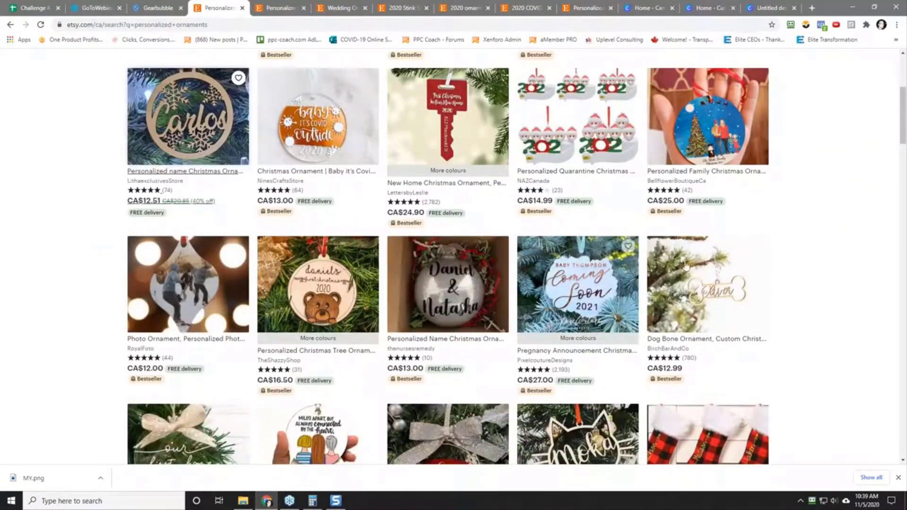
right_click(707, 128)
left_click(724, 140)
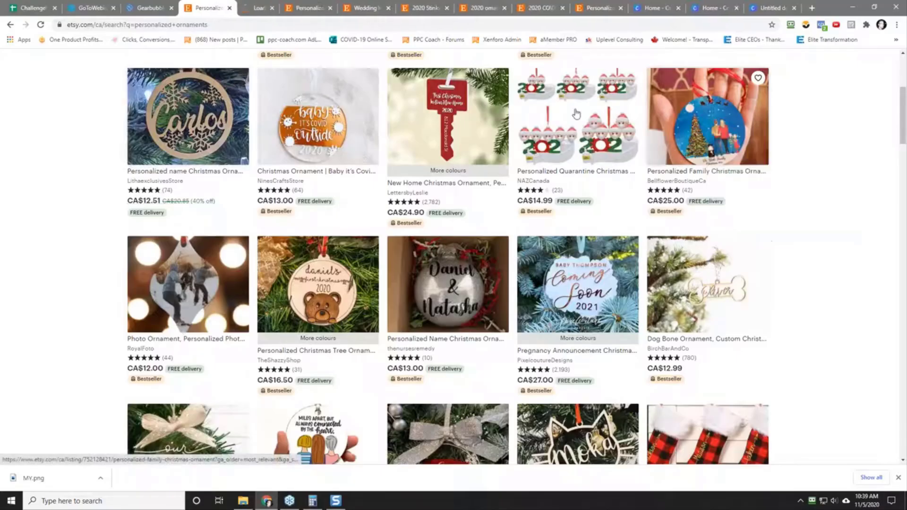
left_click(260, 7)
Step: Examine the family ornament listing's design, its reviews and the related and advertised ornaments further down the page
scroll(74, 279, "down", 2)
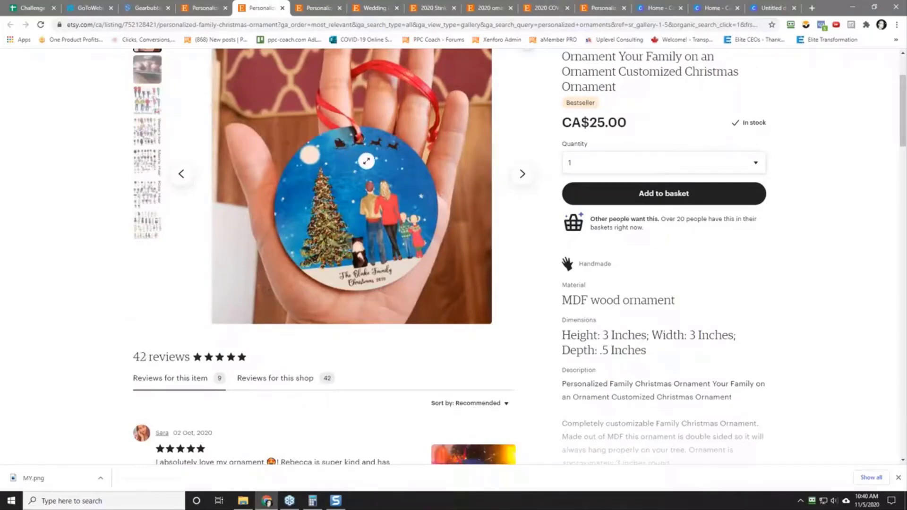
scroll(359, 229, "up", 2)
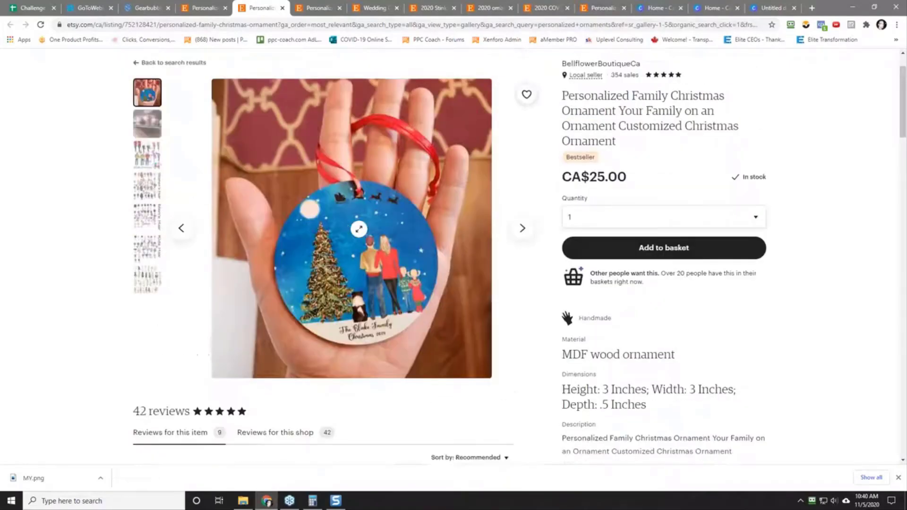
scroll(224, 356, "down", 20)
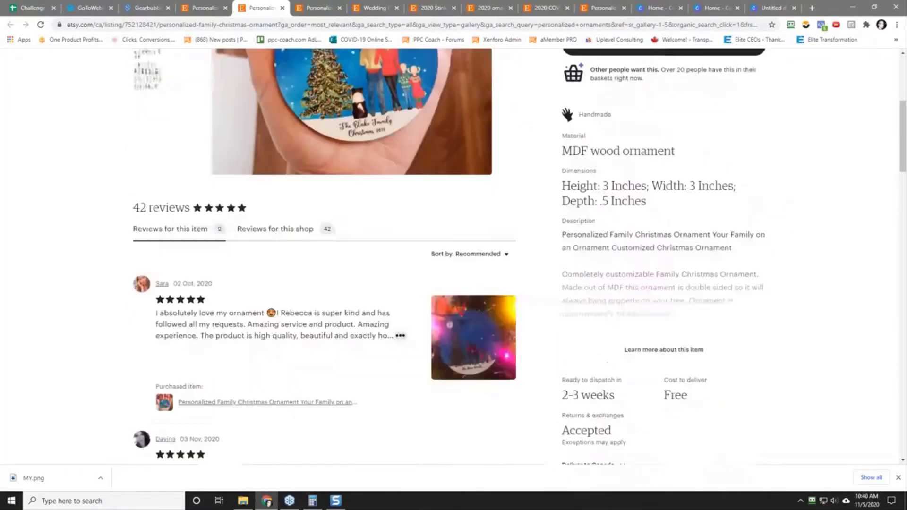
scroll(93, 322, "down", 6)
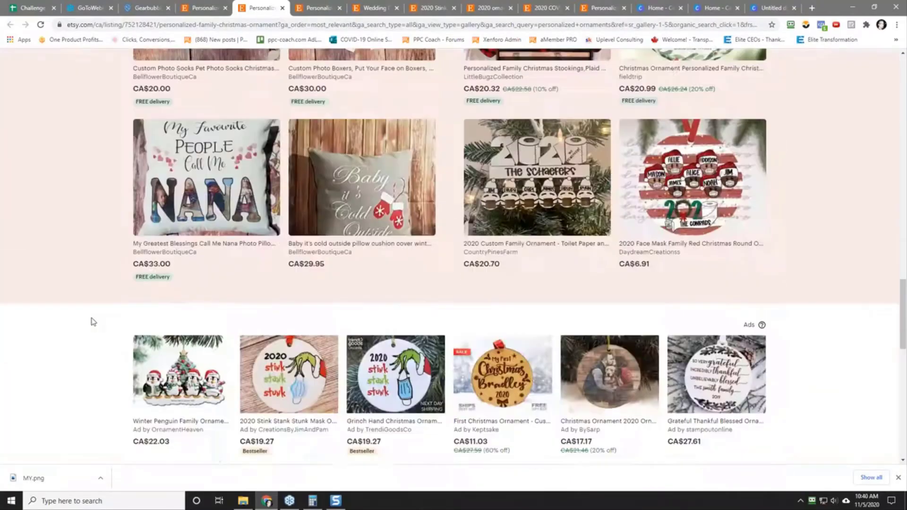
scroll(93, 322, "down", 2)
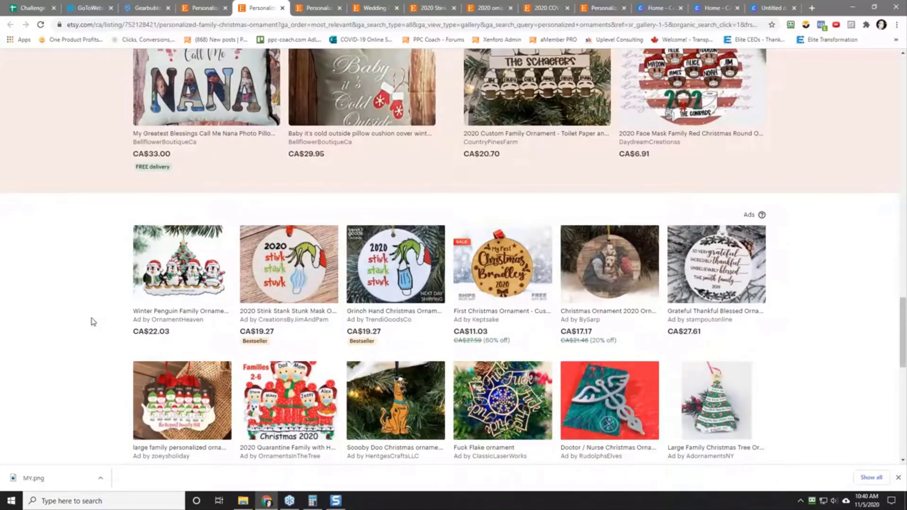
scroll(93, 322, "down", 2)
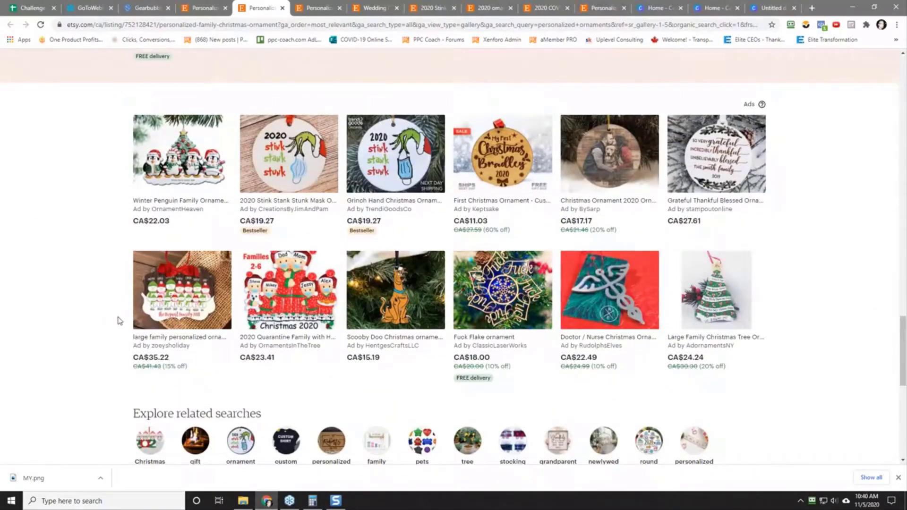
Step: Close the family ornament, personalized ornaments results, snowflake name ornament, wedding ornament and 2020 Stink Stank Stunk tabs
left_click(282, 7)
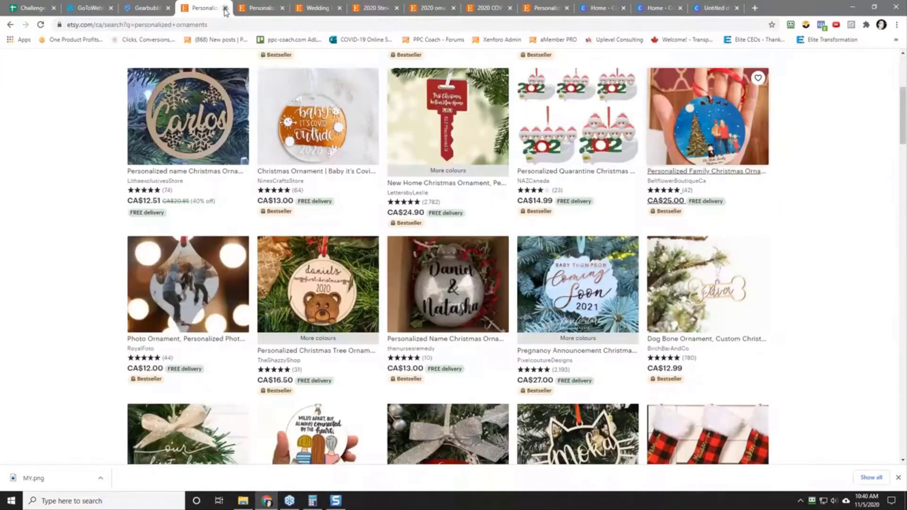
left_click(225, 8)
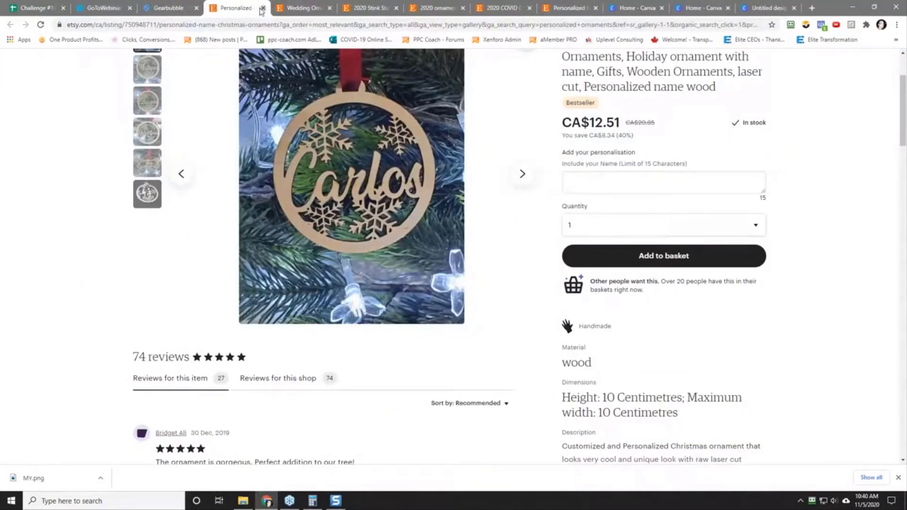
left_click(262, 9)
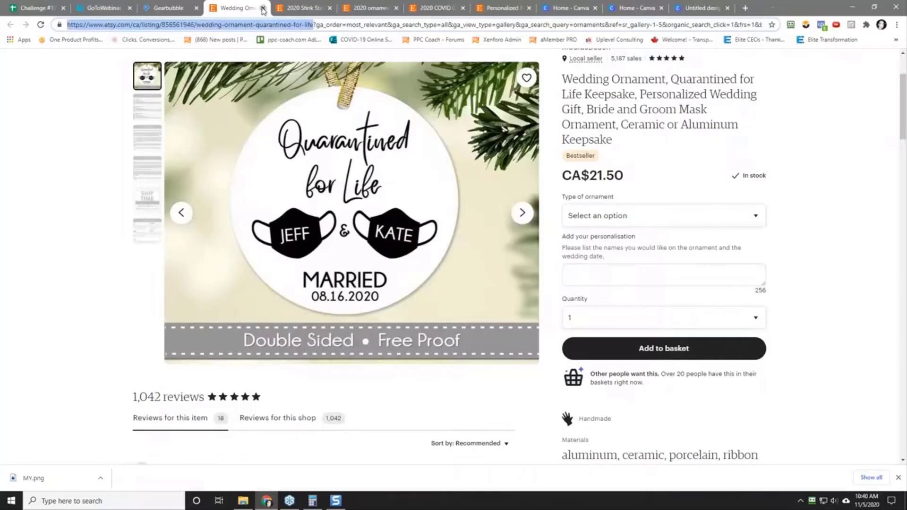
left_click(263, 8)
left_click(263, 8)
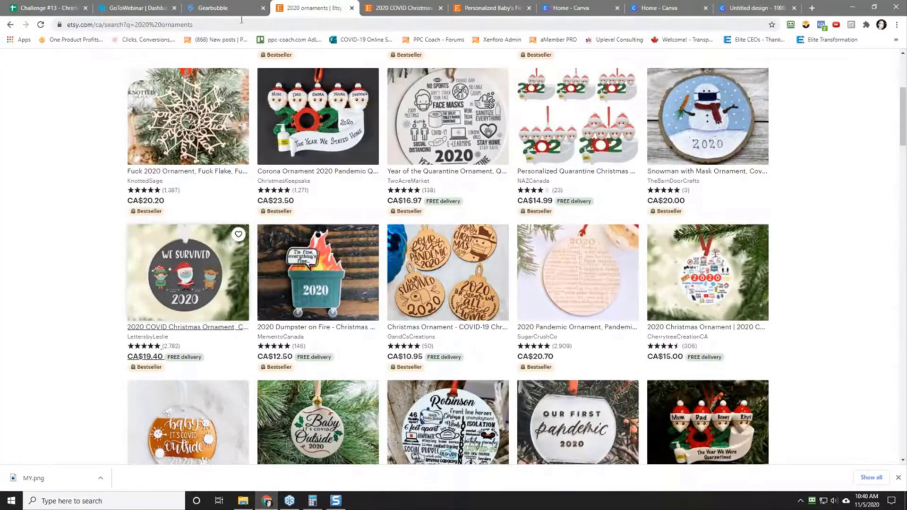
Step: Replace the "2020 ornaments" query in the Etsy search with "personalized ornaments" and run it
scroll(7, 222, "up", 5)
triple_click(265, 70)
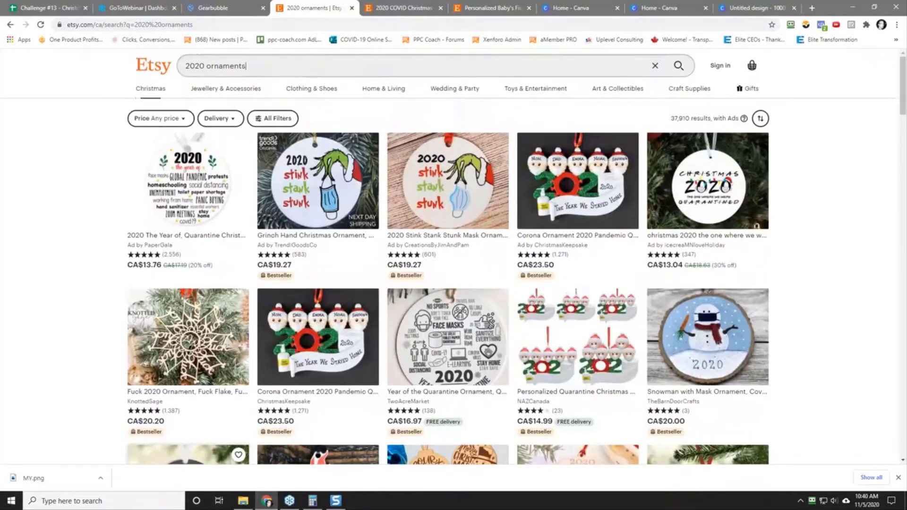
type("person")
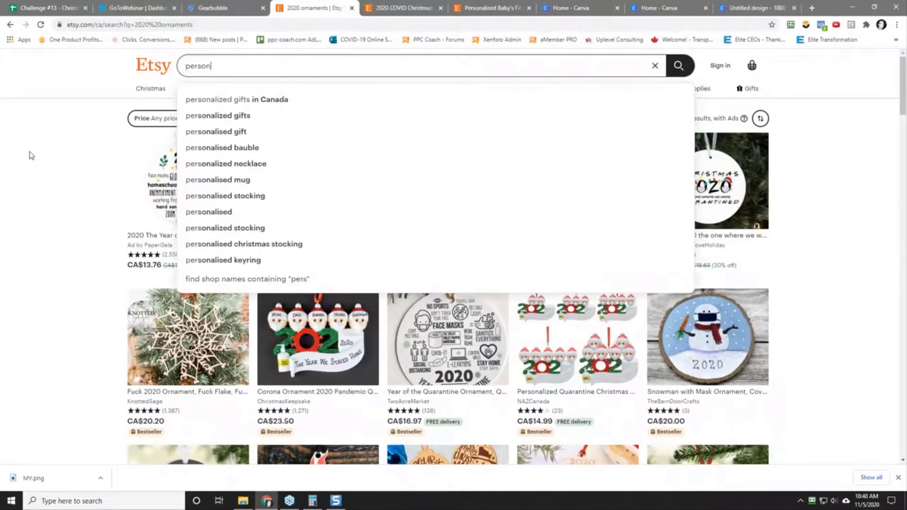
type("alized ornaments")
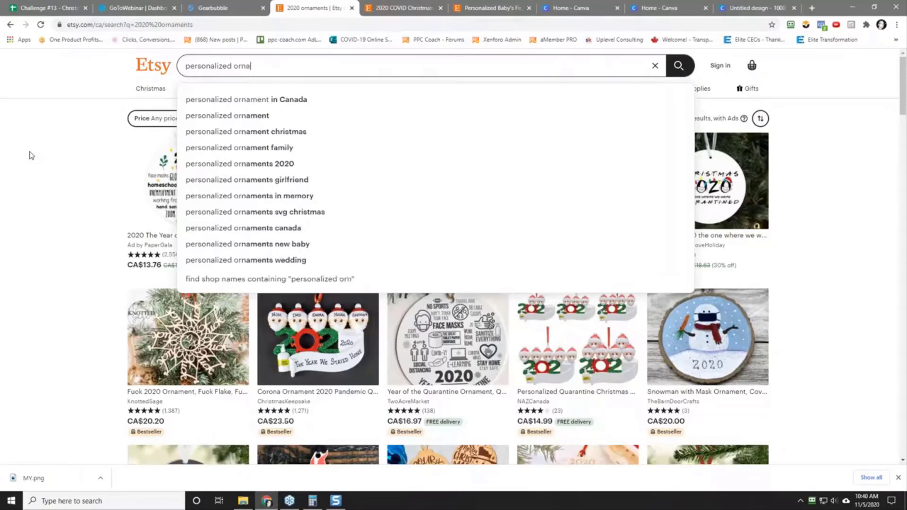
key("Return")
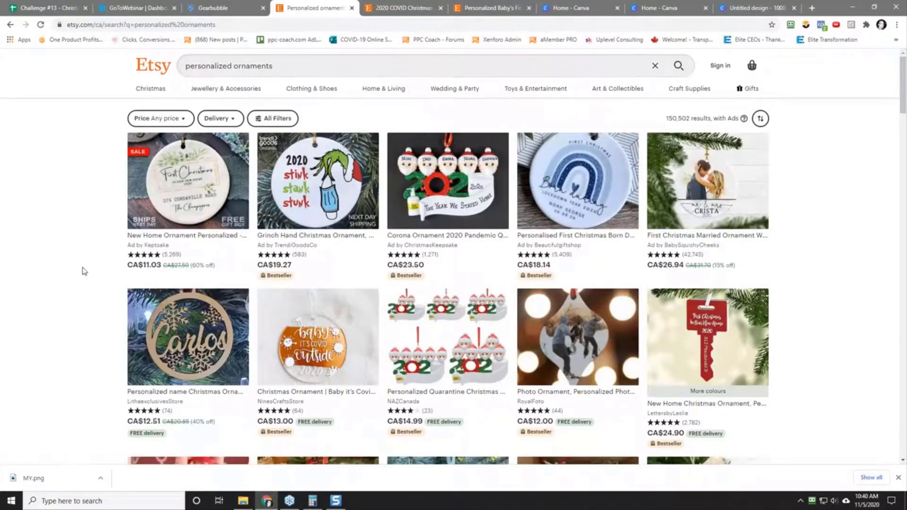
Step: Open the personalized Cat Face Ornament listing in a new tab and check its design and item review count
scroll(83, 271, "down", 7)
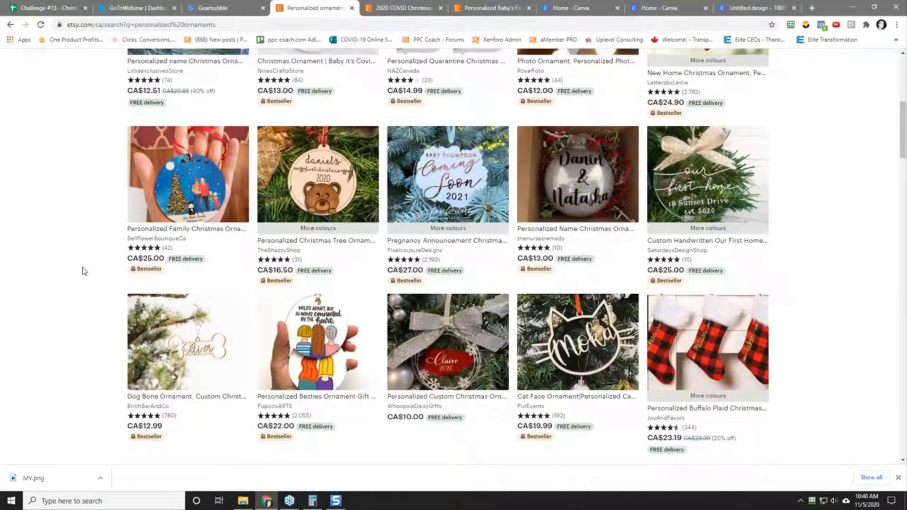
scroll(83, 271, "down", 2)
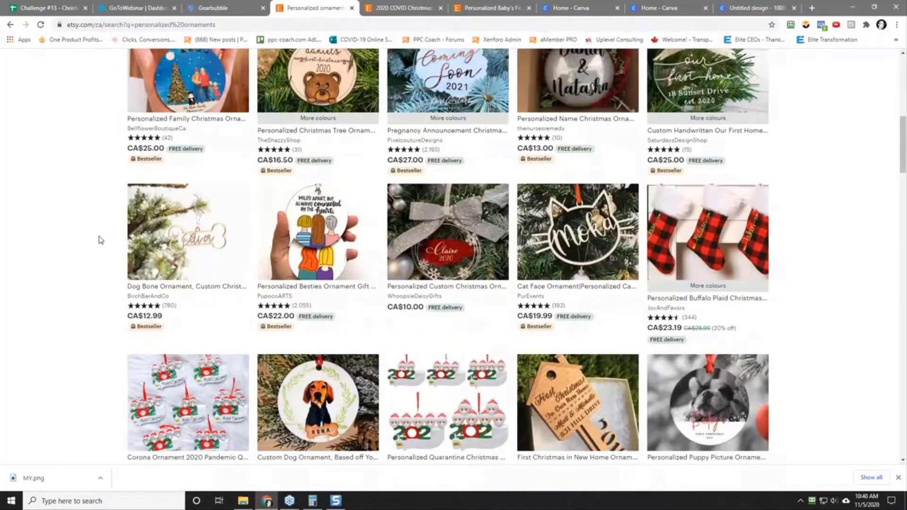
right_click(568, 243)
left_click(596, 250)
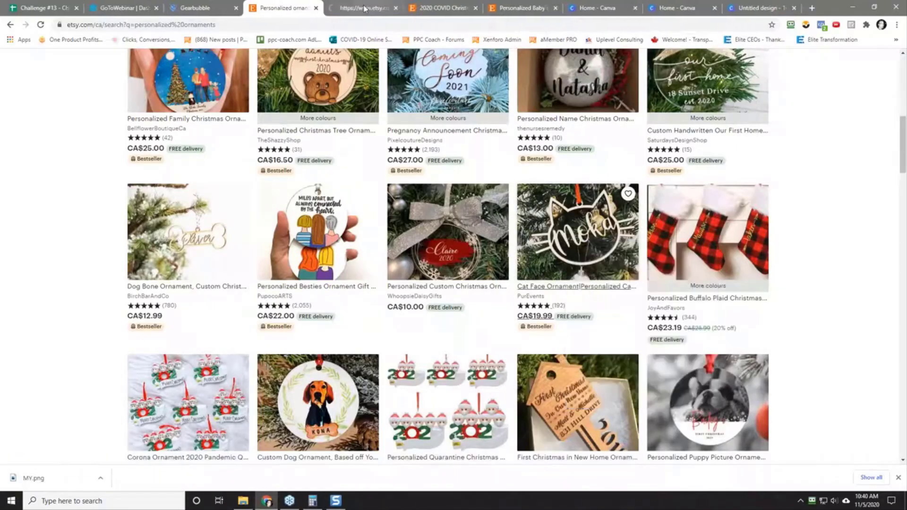
key("ctrl+Tab")
scroll(42, 303, "down", 5)
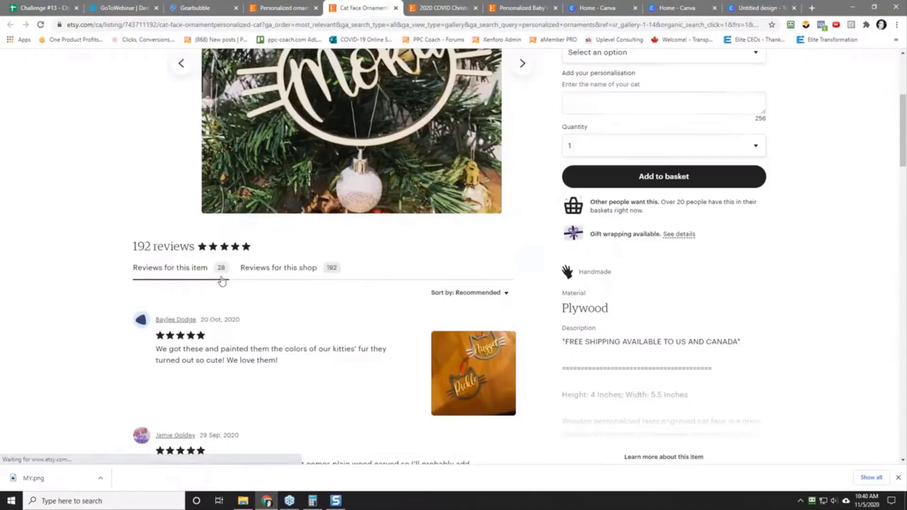
scroll(214, 284, "up", 2)
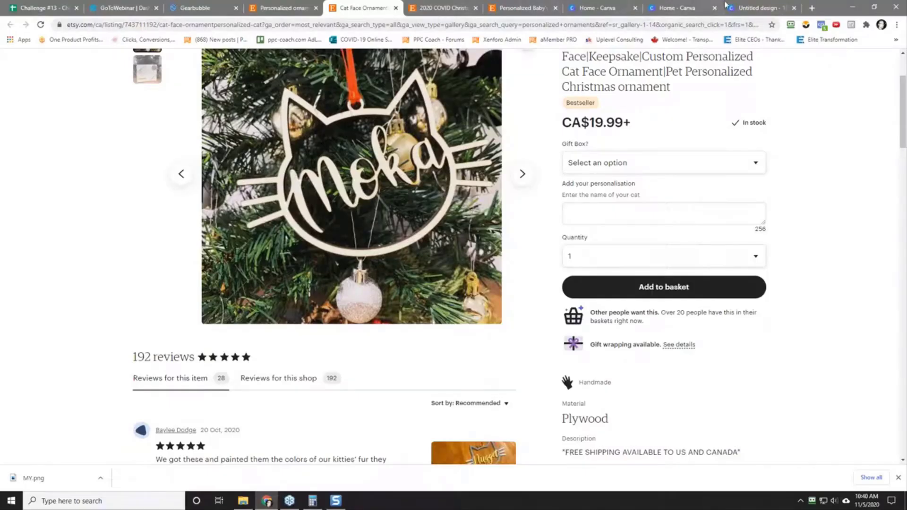
Step: Switch to the untitled 1000 x 1000 px Canva design and delete the Santa, elf and reindeer graphics from the page
left_click(600, 7)
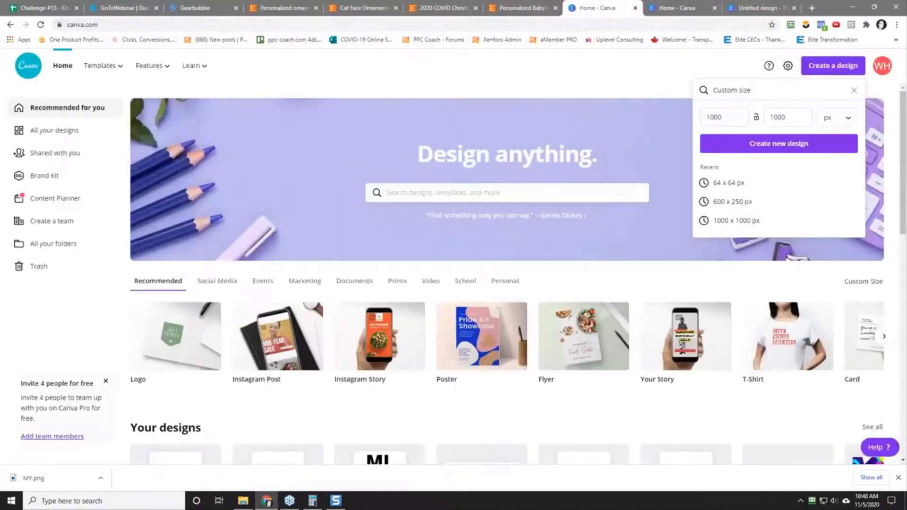
left_click(678, 7)
left_click(751, 8)
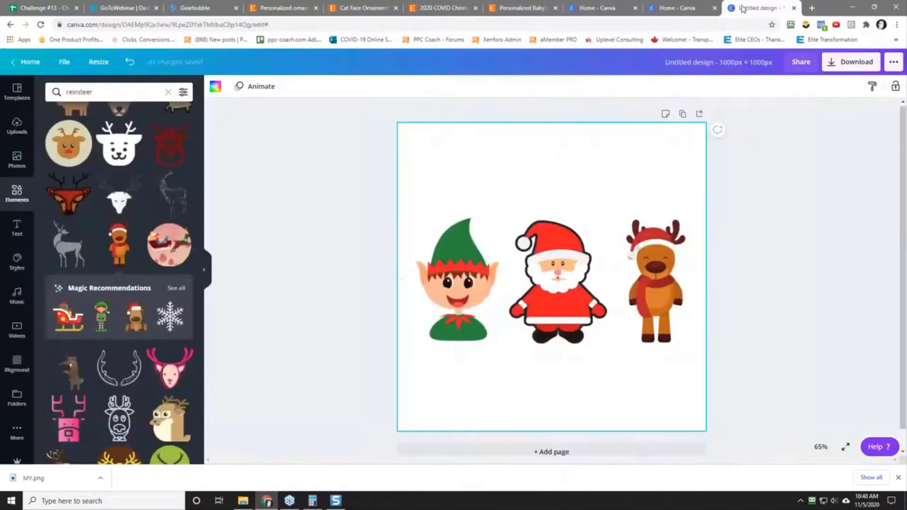
left_click(551, 254)
key("Delete")
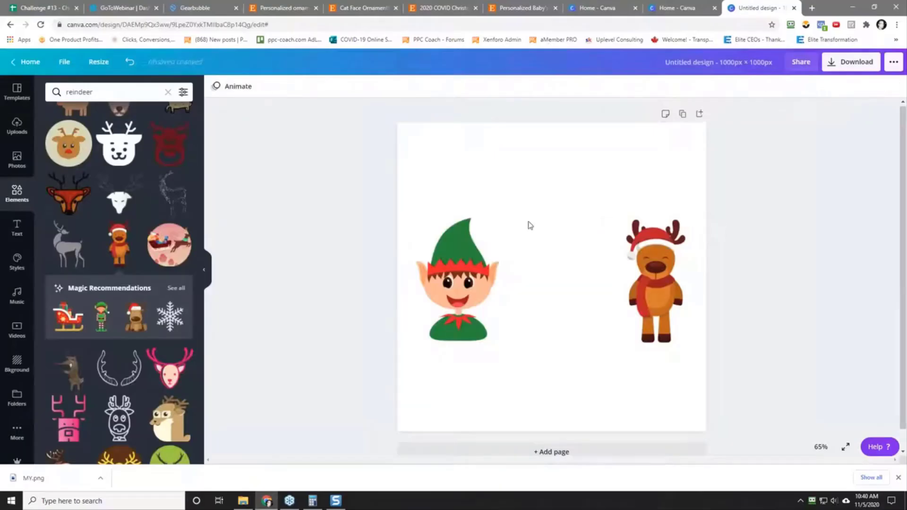
left_click(458, 289)
key("Delete")
left_click(655, 284)
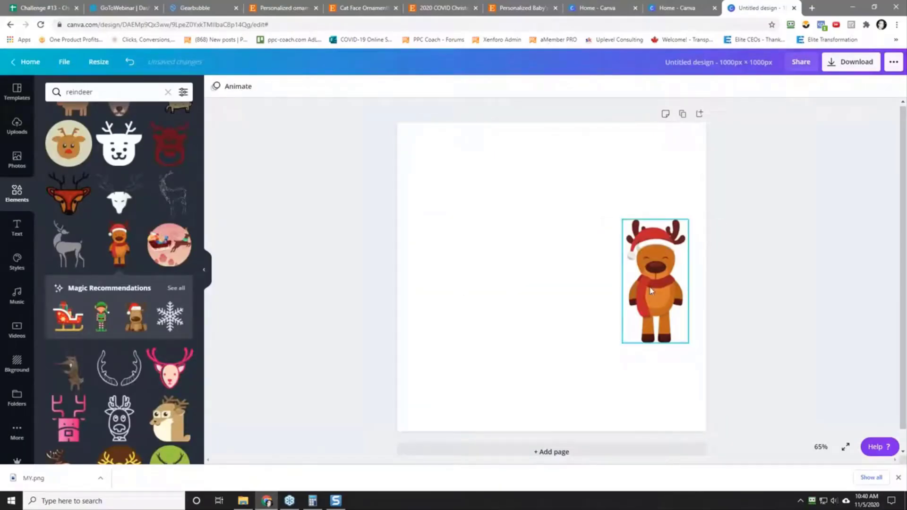
key("Delete")
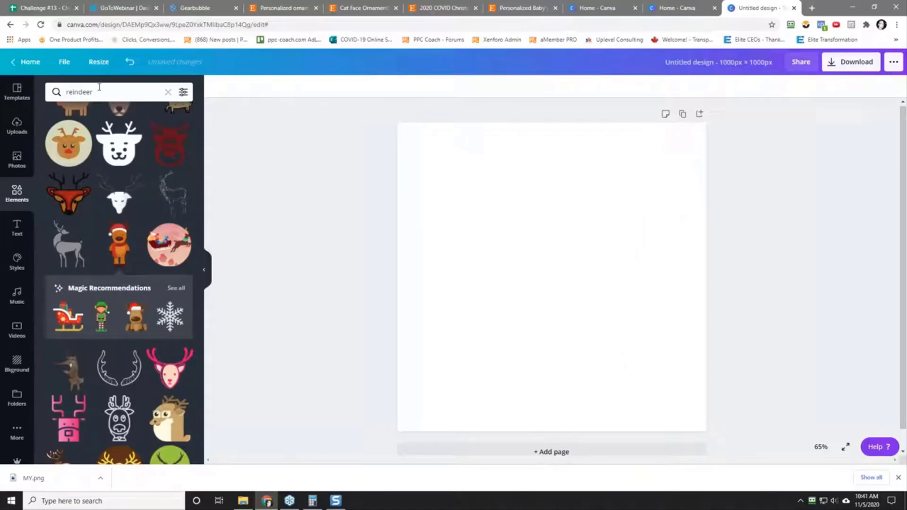
Step: Search the elements for "cat" and add the outlined cat face with forehead stripes and whiskers to the page
left_click_drag(95, 92, 48, 84)
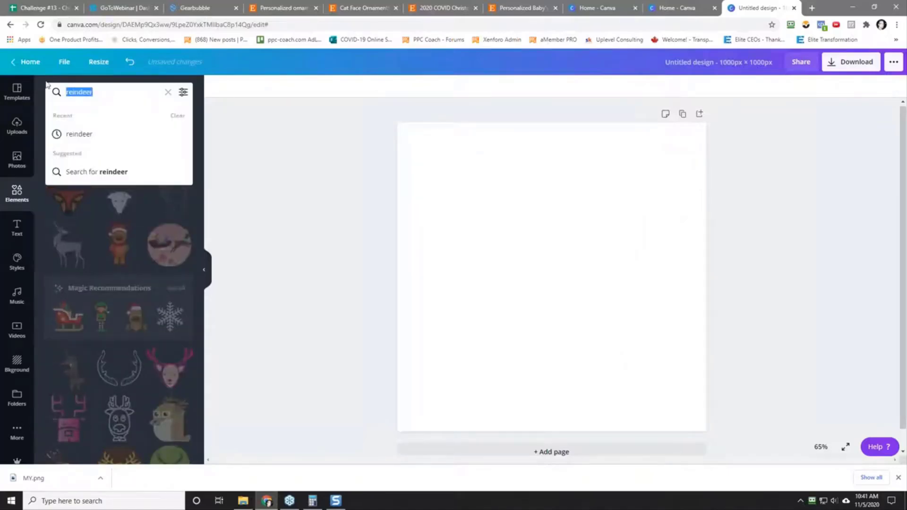
type("cat")
key("Return")
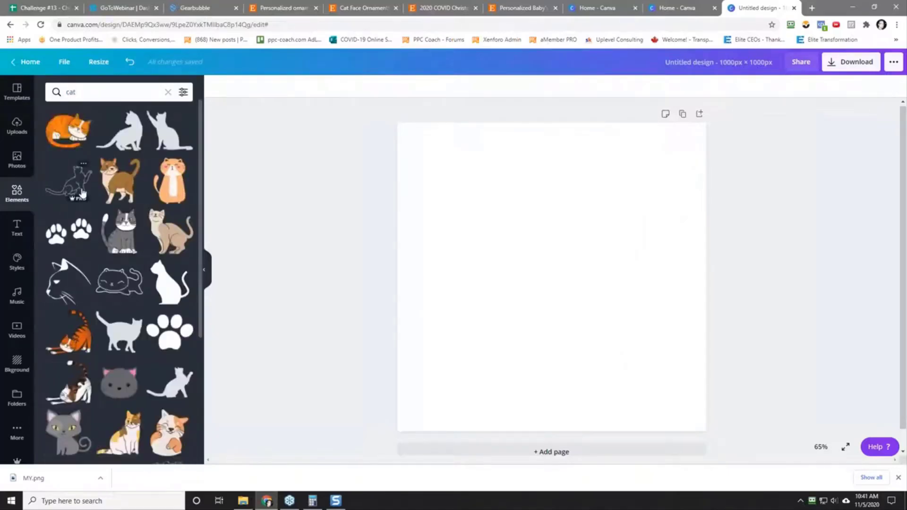
scroll(83, 193, "down", 7)
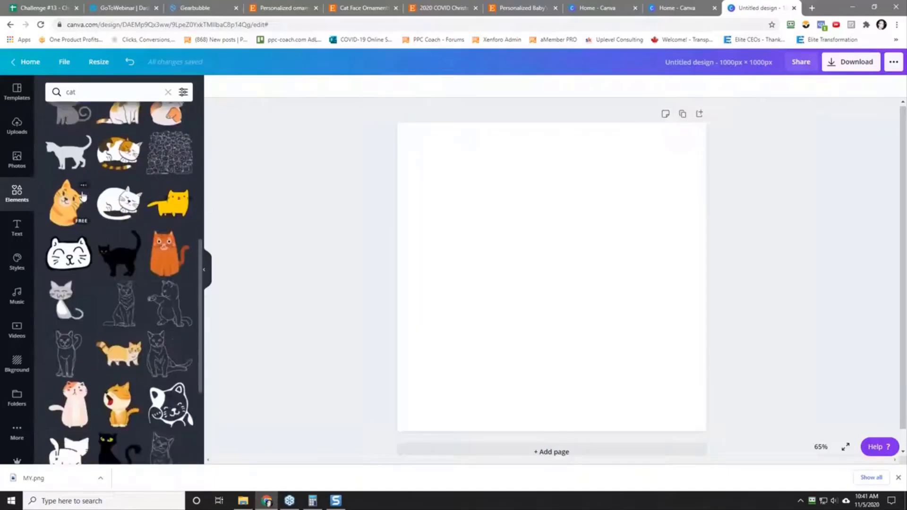
scroll(82, 194, "down", 6)
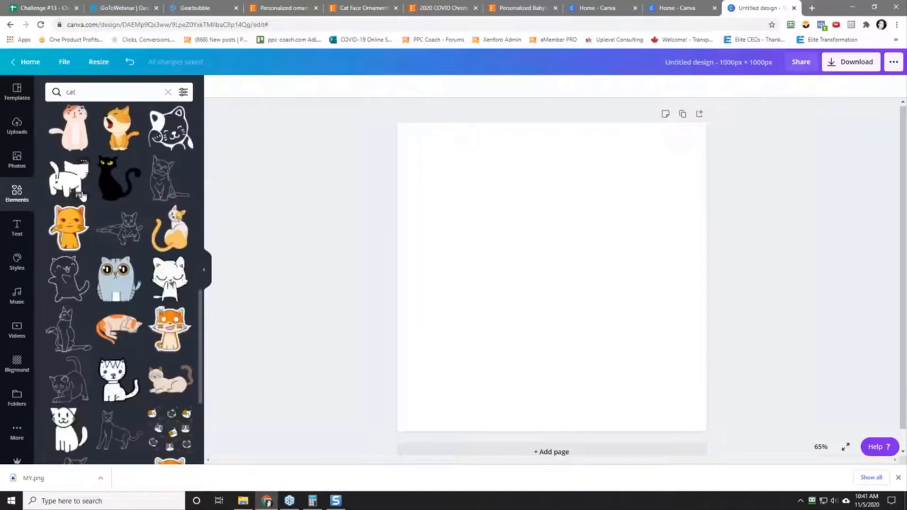
scroll(83, 193, "down", 7)
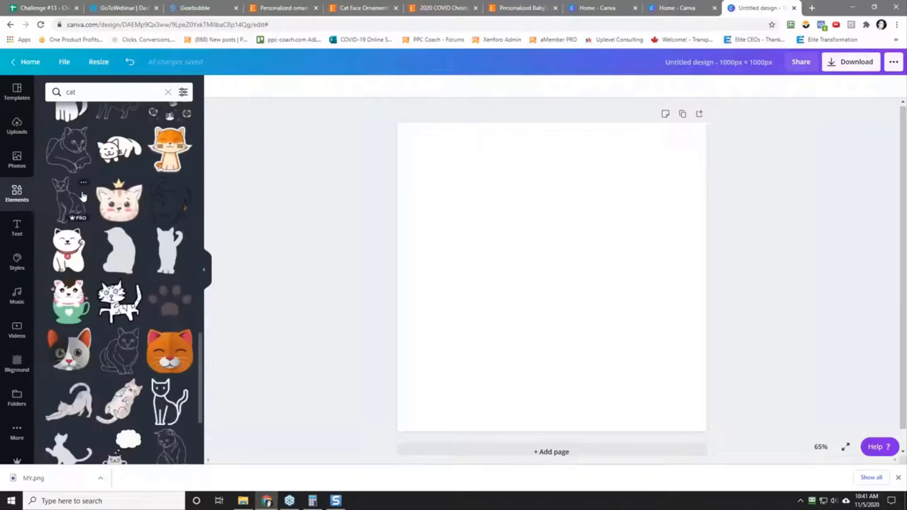
scroll(82, 196, "down", 2)
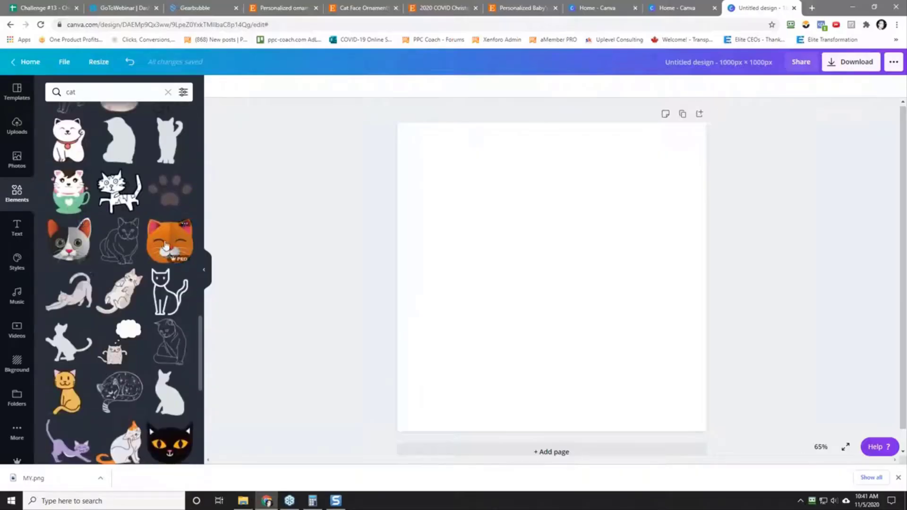
scroll(111, 288, "down", 10)
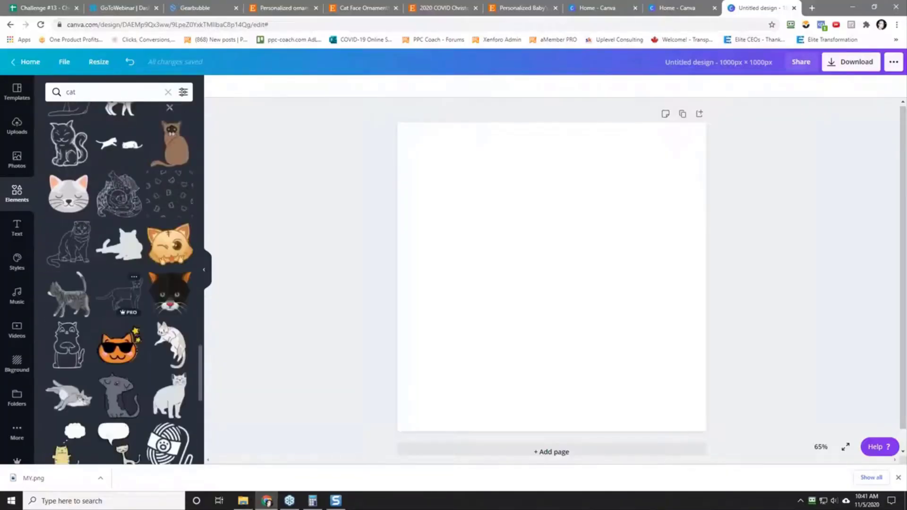
scroll(119, 284, "down", 7)
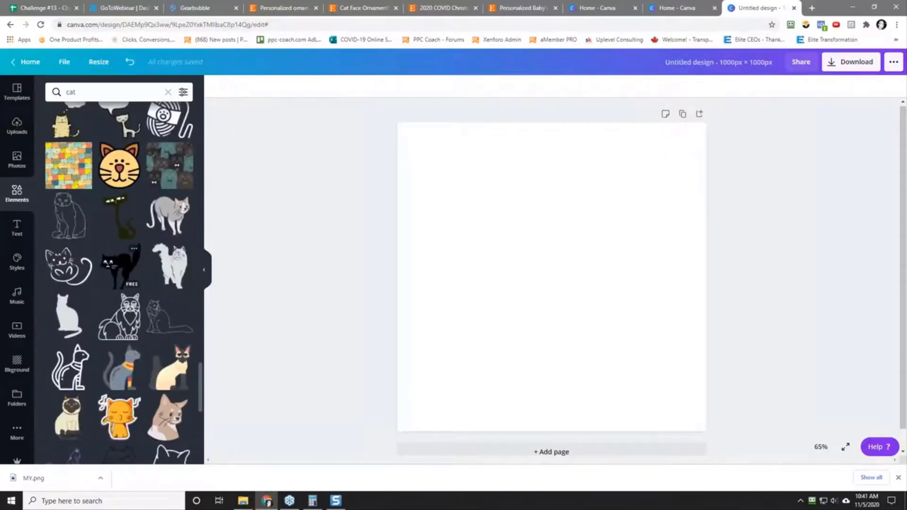
scroll(71, 357, "down", 5)
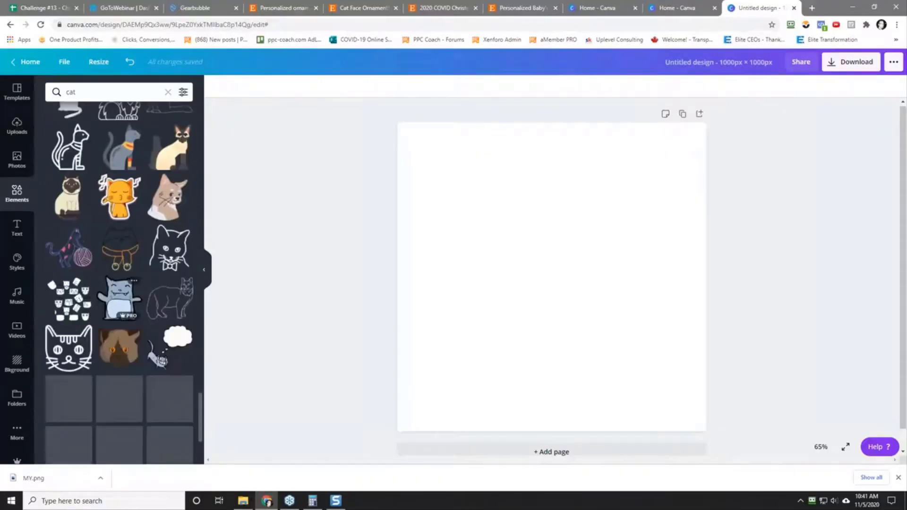
left_click(70, 357)
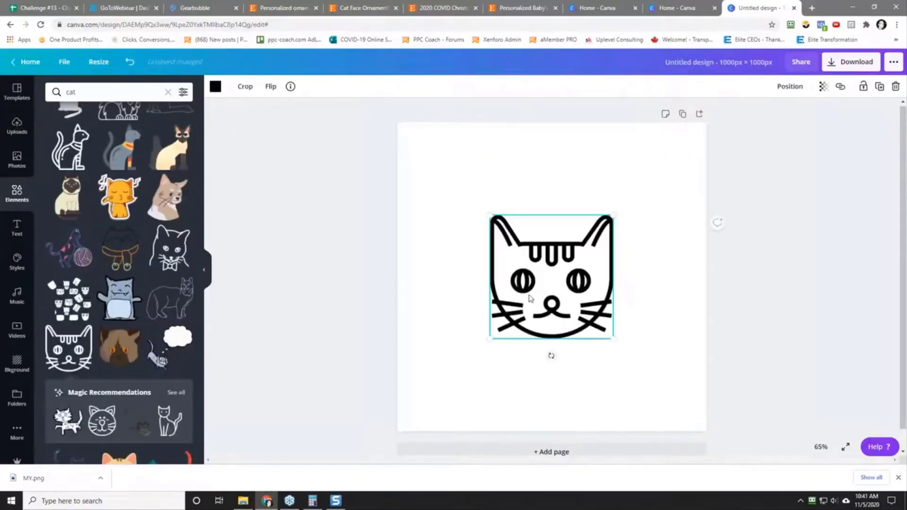
Step: Enlarge the cat face to about 70 percent of the page width and place it in the upper part of the page
left_click_drag(535, 292, 545, 271)
left_click_drag(622, 304, 664, 400)
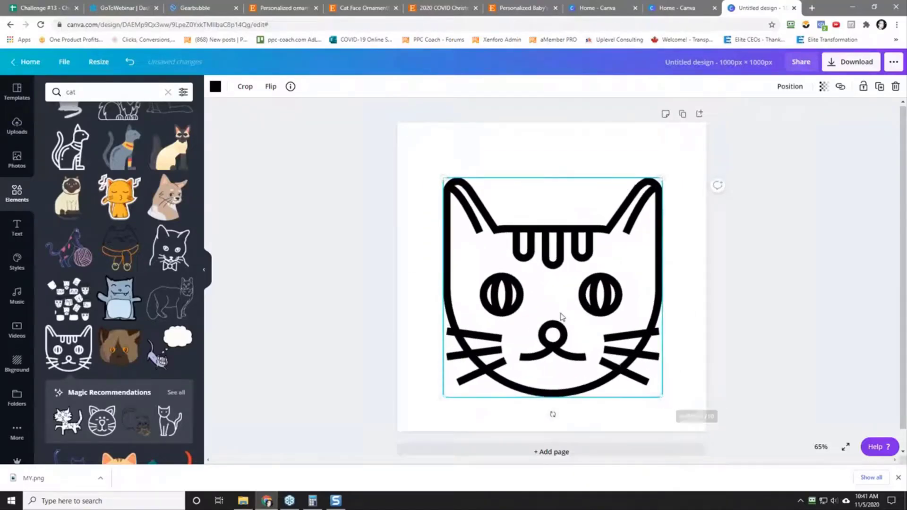
left_click_drag(548, 339, 542, 292)
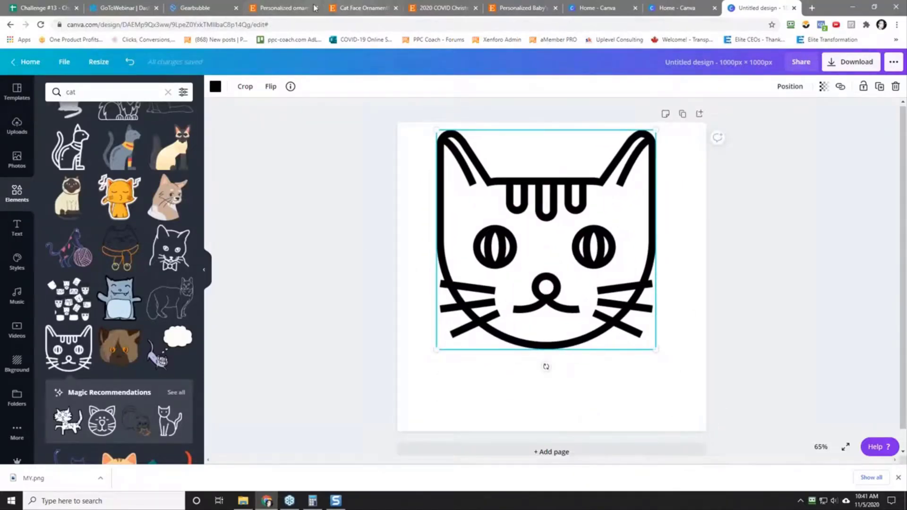
Step: Return to the Etsy personalized ornaments results, open the Personalized Puppy Picture Ornament listing in a new tab, and check its item review count
left_click(365, 9)
left_click(284, 8)
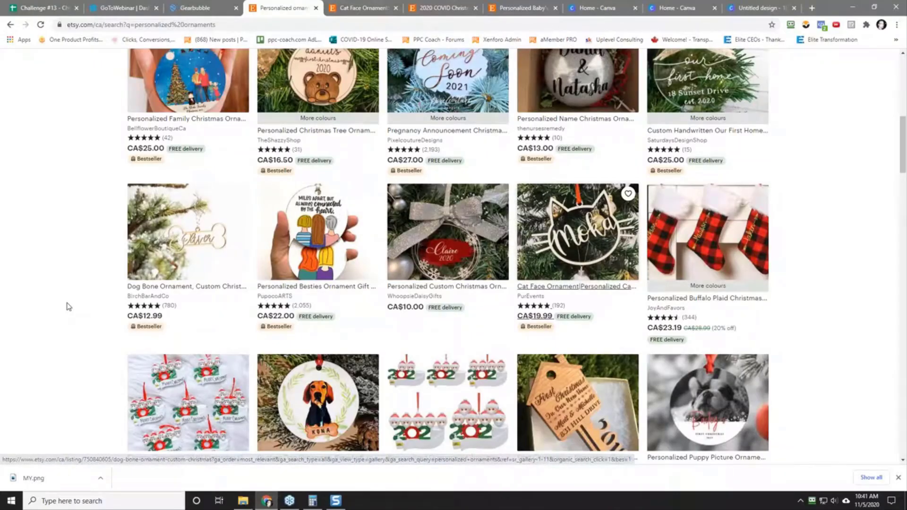
scroll(75, 301, "down", 5)
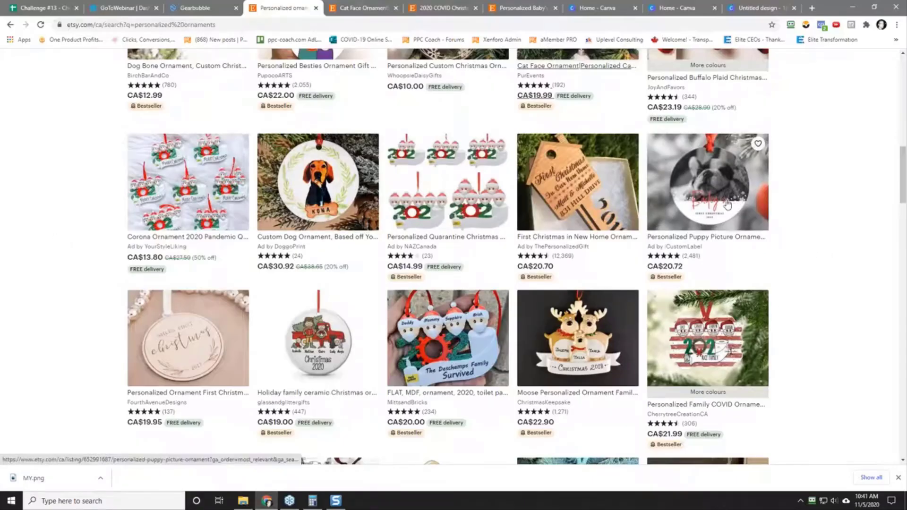
right_click(710, 195)
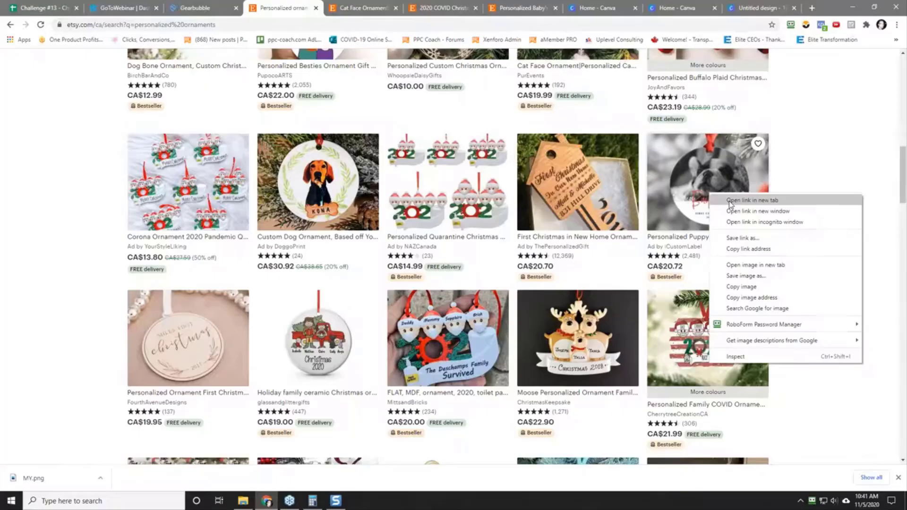
left_click(751, 200)
left_click(331, 8)
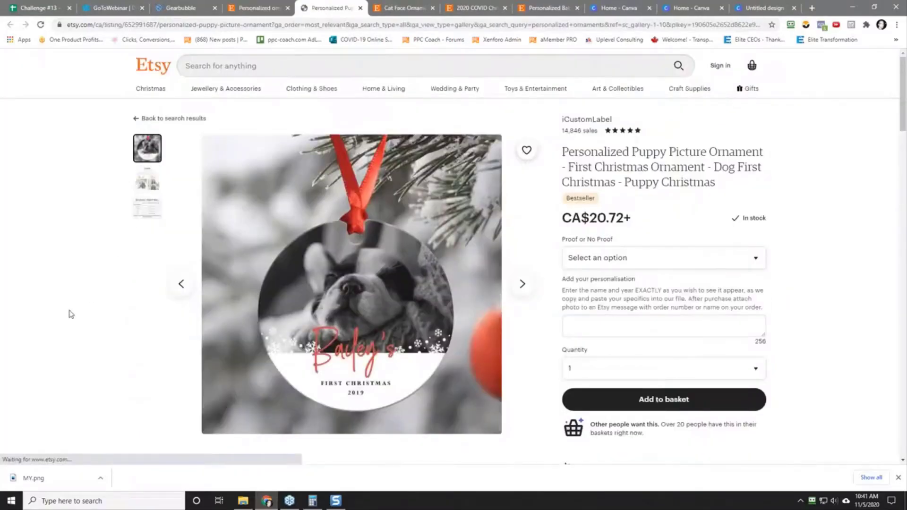
scroll(70, 313, "down", 5)
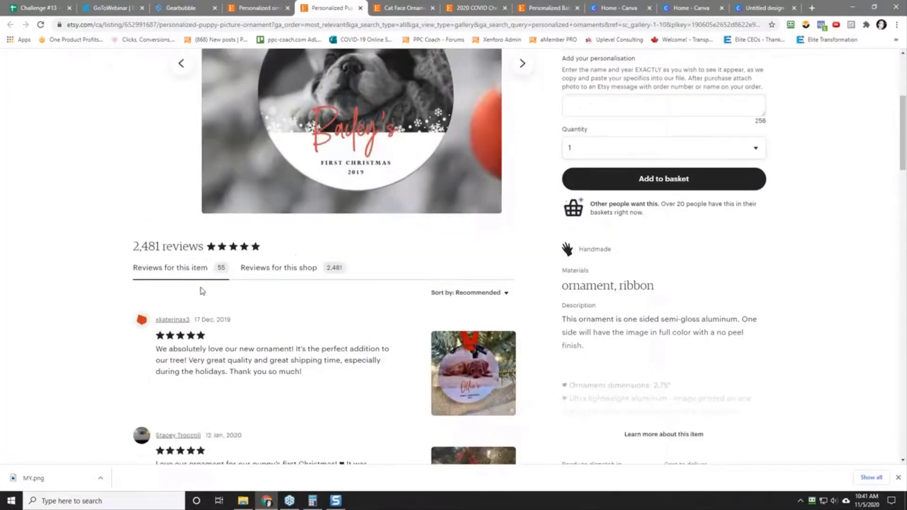
scroll(156, 297, "up", 5)
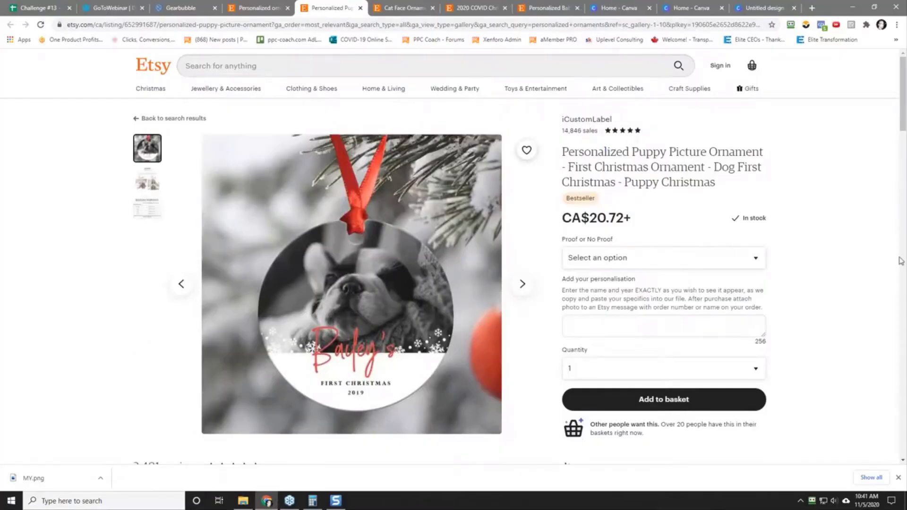
Step: Capture a screenshot of the round puppy picture ornament and save it as 2020-11-05_10-42-03.png in the research folder
key("Print")
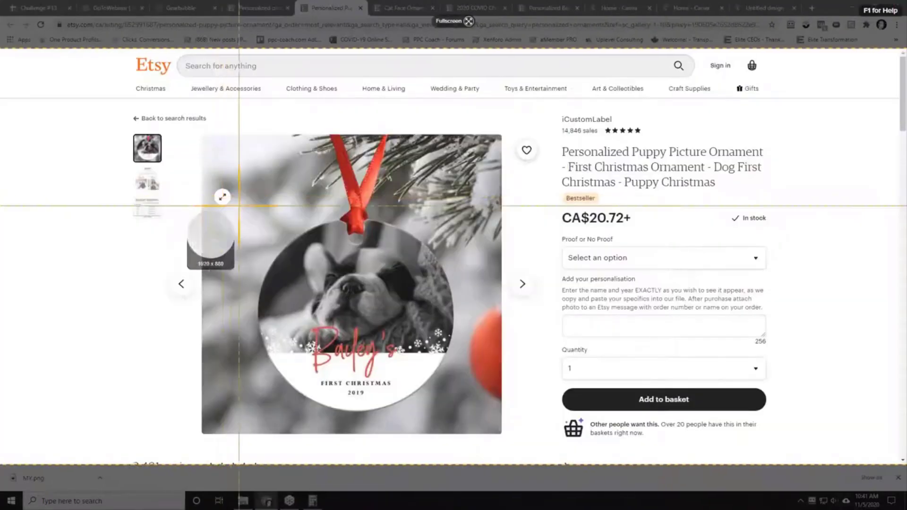
left_click_drag(237, 203, 477, 423)
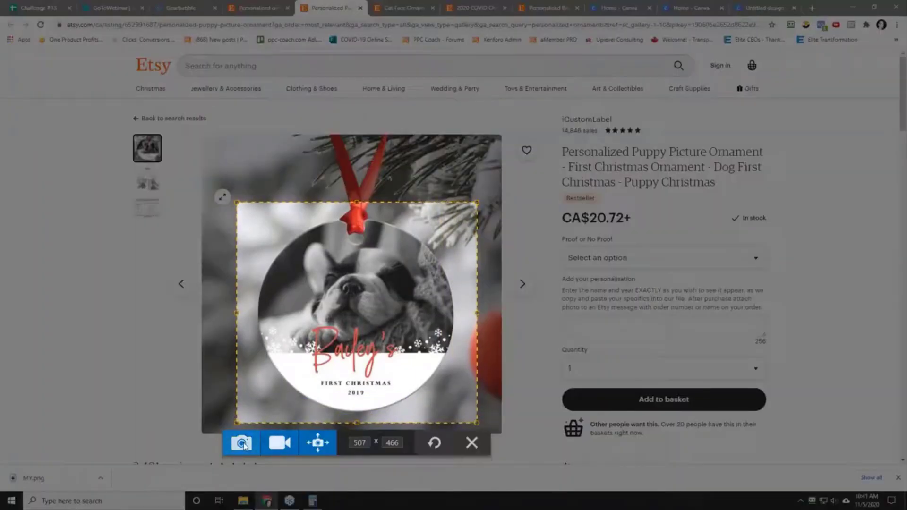
left_click(242, 443)
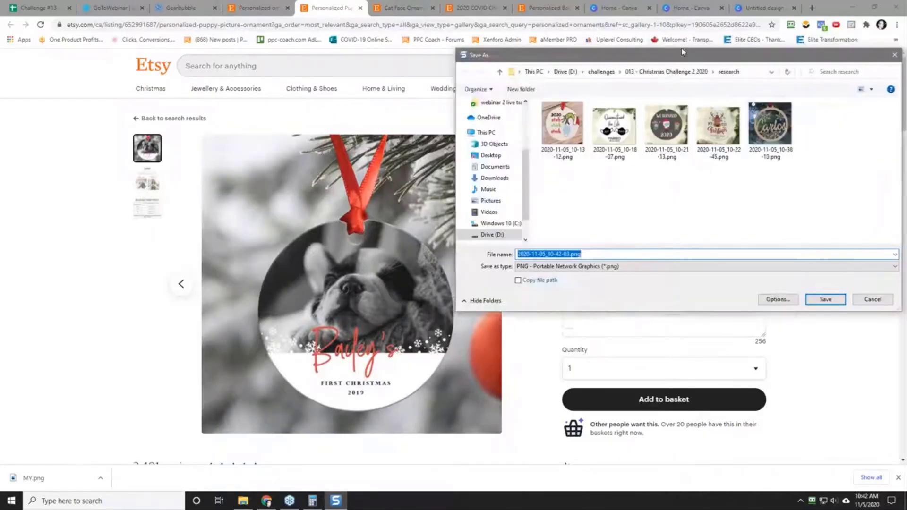
left_click(698, 308)
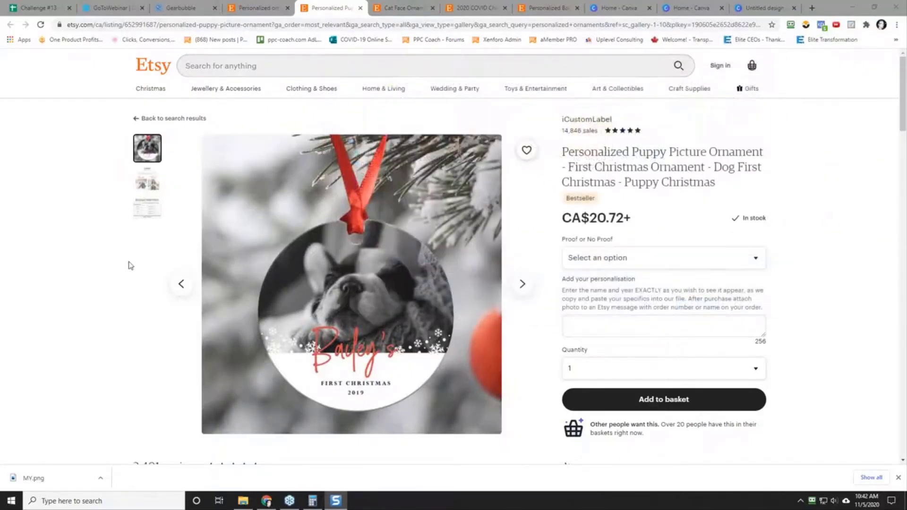
scroll(137, 284, "down", 5)
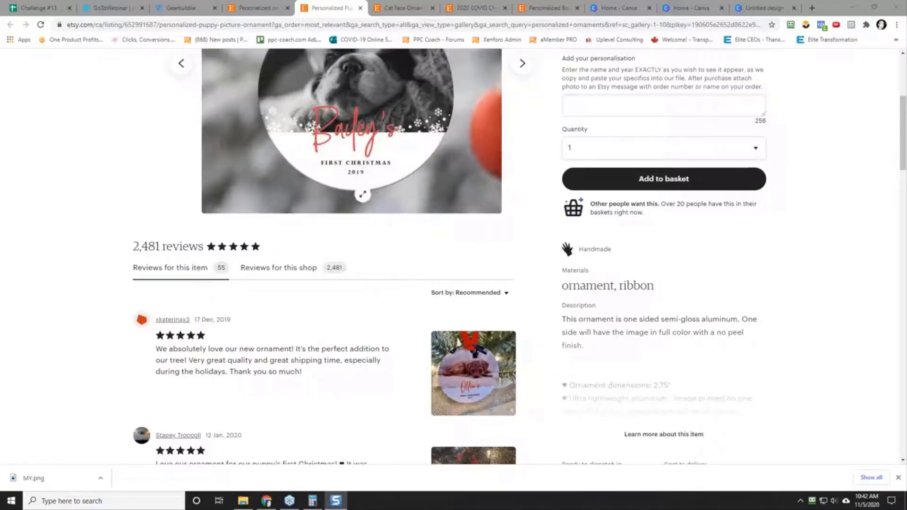
Step: Examine the puppy picture ornament's customer reviews, buyer photos and the shop's other ornament designs
scroll(350, 274, "down", 2)
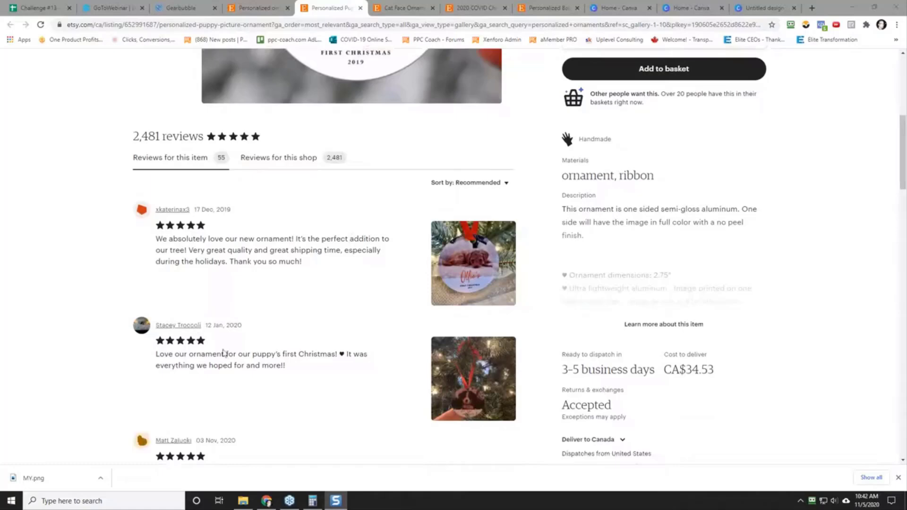
scroll(71, 353, "down", 4)
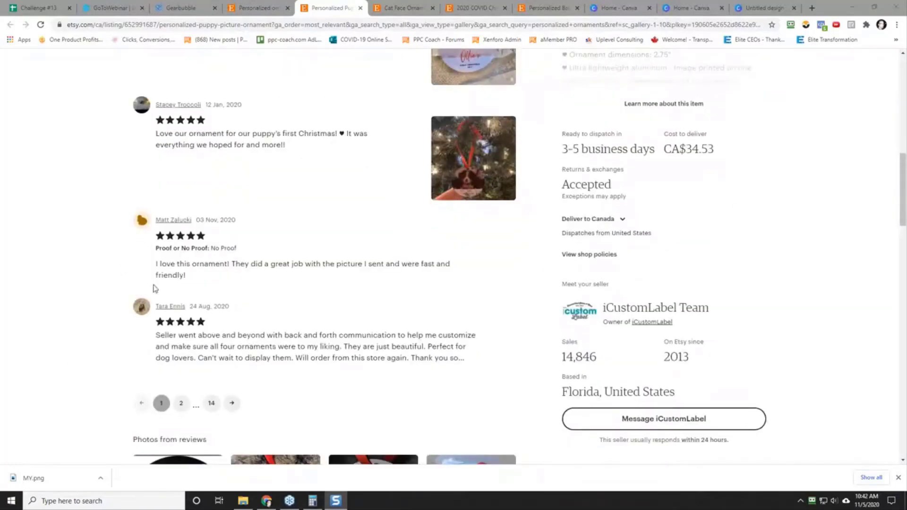
scroll(89, 308, "down", 2)
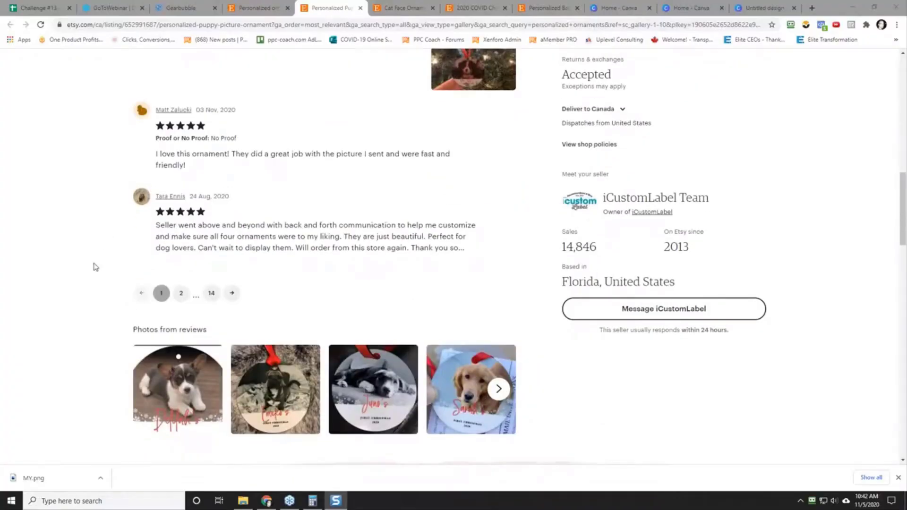
scroll(99, 272, "down", 2)
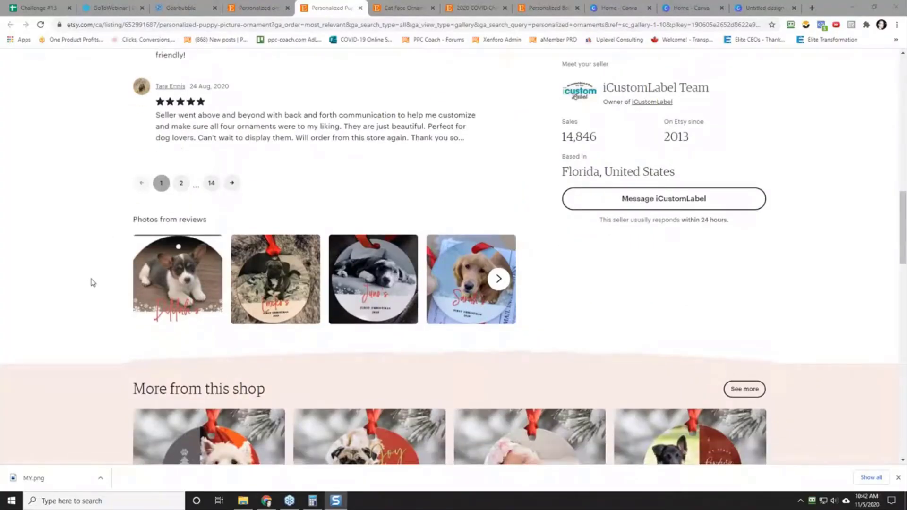
scroll(93, 282, "down", 4)
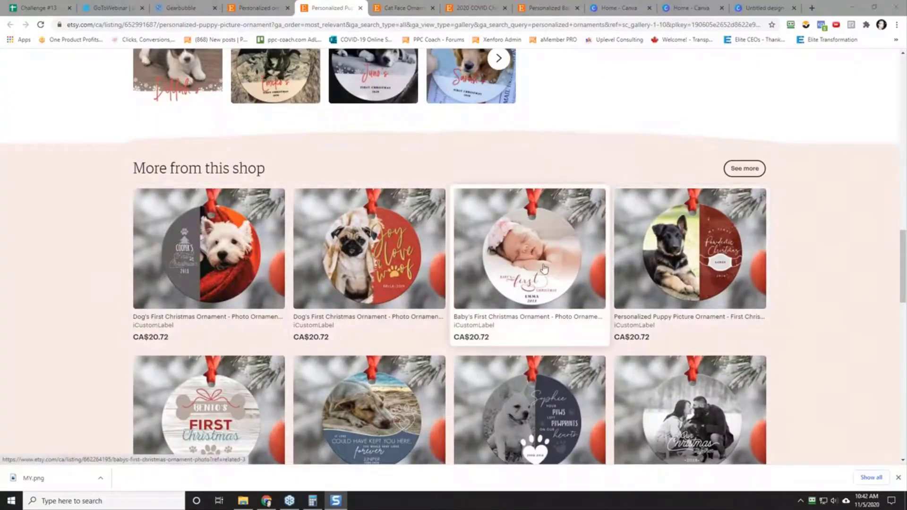
scroll(67, 321, "down", 4)
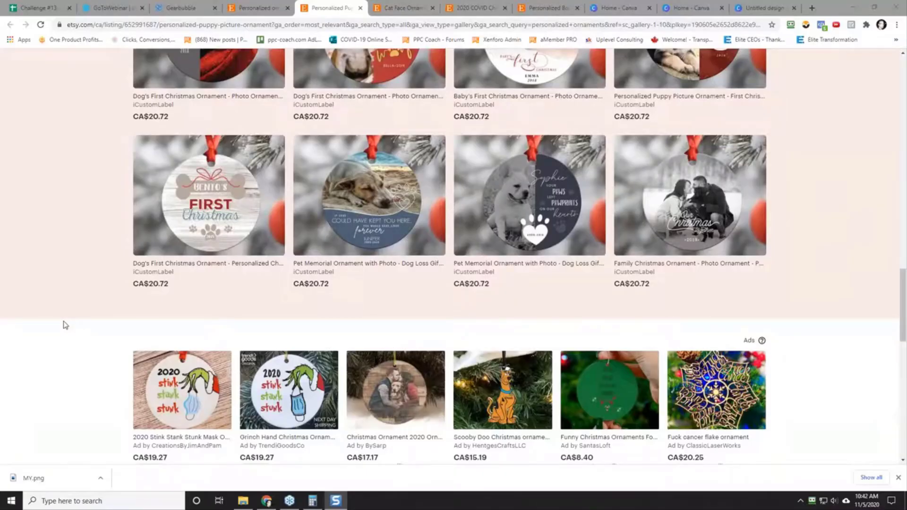
scroll(65, 325, "up", 20)
scroll(65, 325, "down", 4)
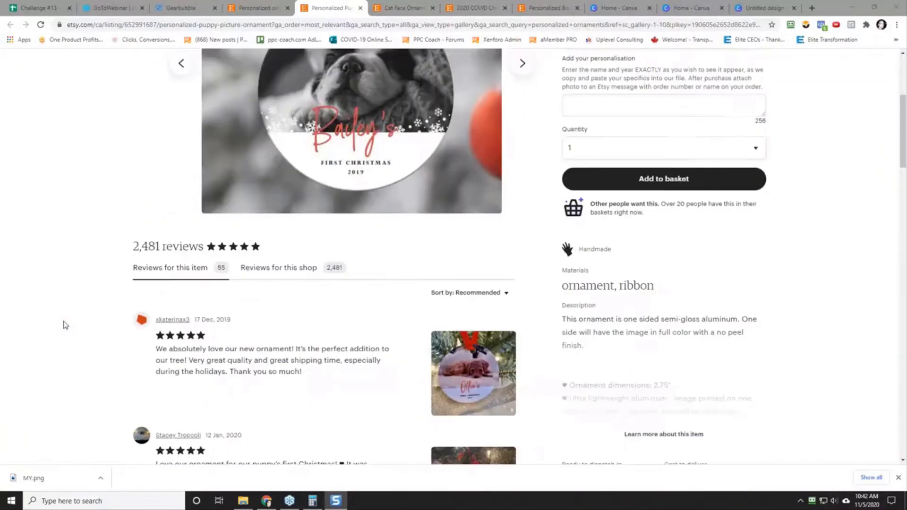
scroll(65, 326, "up", 4)
Step: In the challenge spreadsheet, insert 2020-11-05_10-42-03.png into cell A7 and make row 7 about as tall as the snowflake ornament's row
left_click(43, 6)
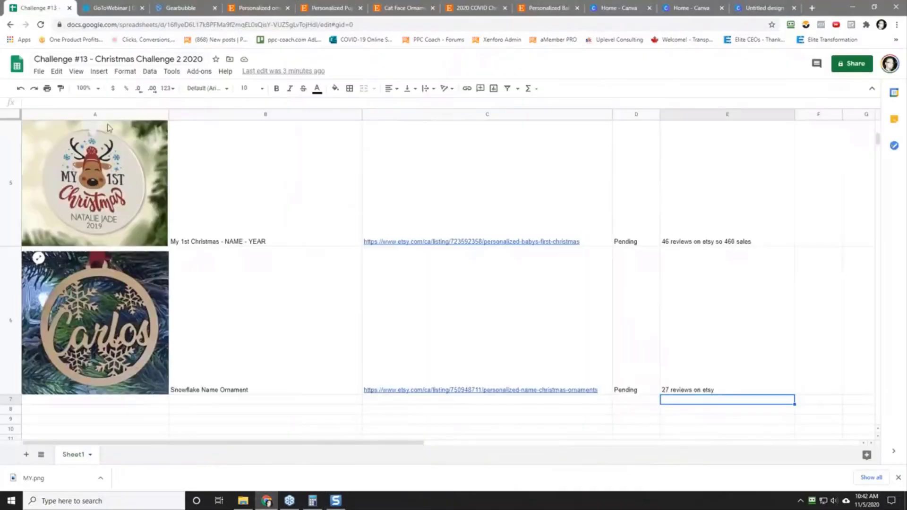
left_click(39, 402)
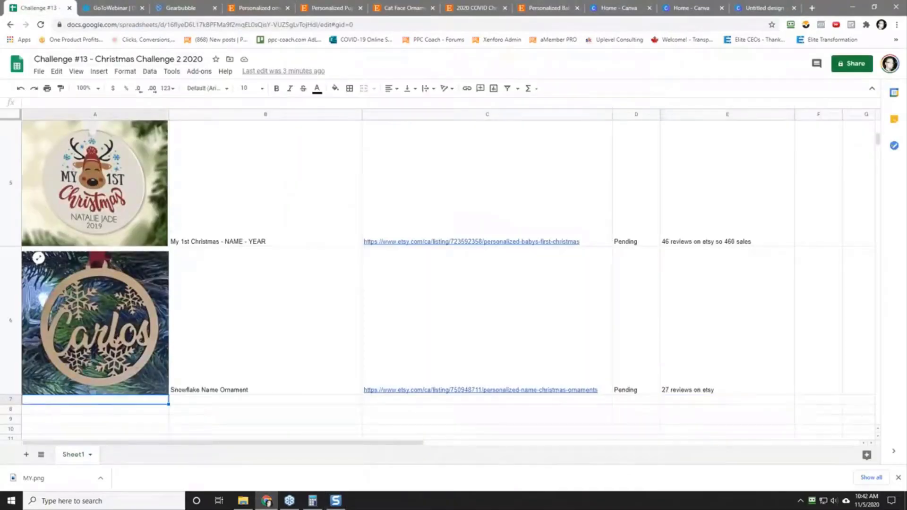
left_click(125, 71)
mouse_move(99, 71)
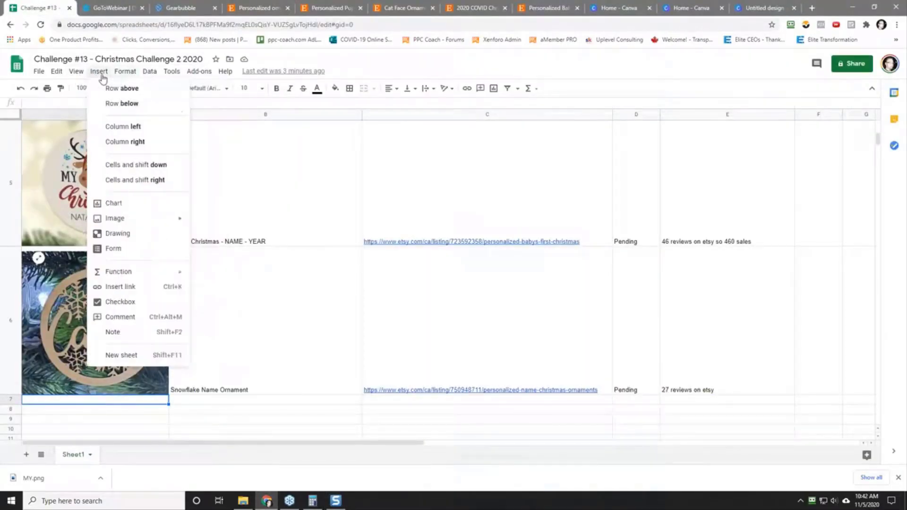
mouse_move(142, 218)
left_click(227, 222)
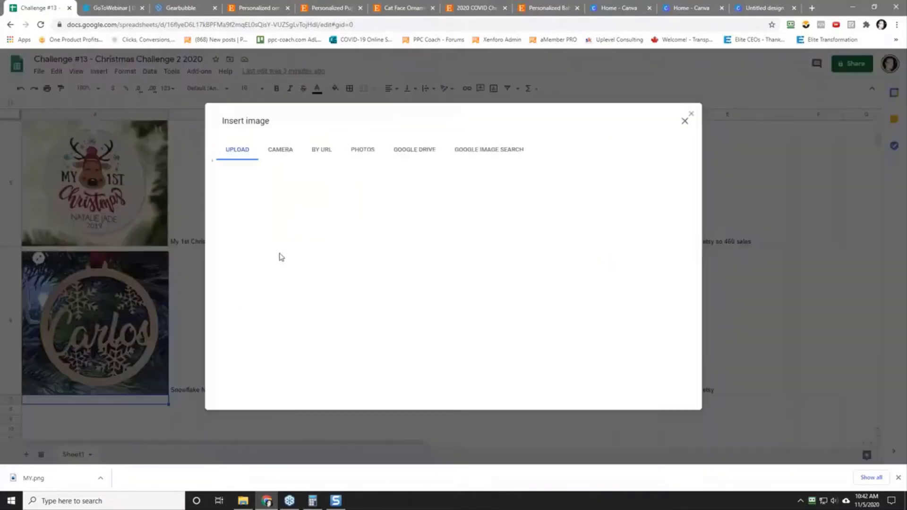
left_click(453, 315)
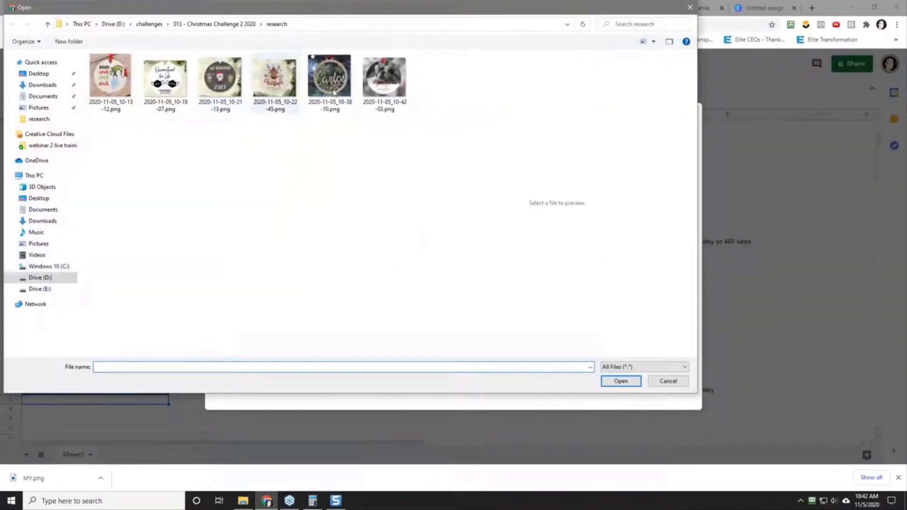
left_click(385, 80)
left_click(620, 381)
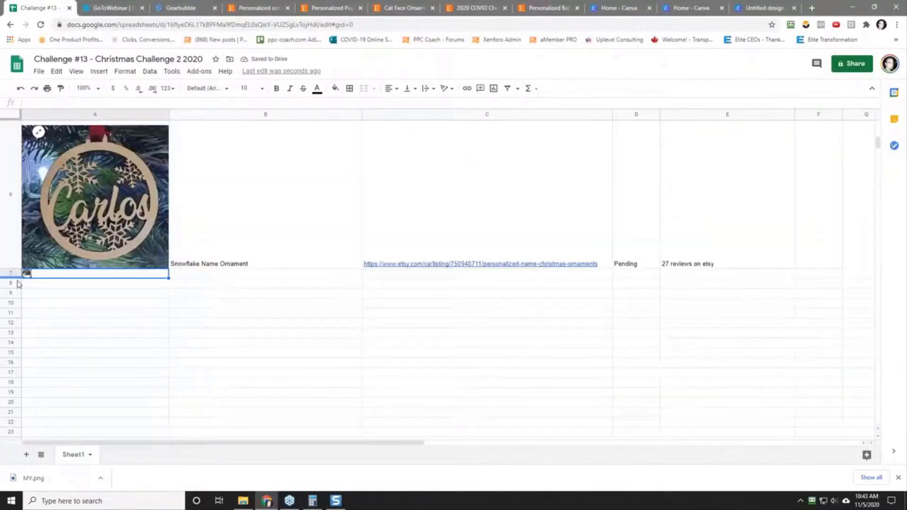
left_click_drag(19, 279, 26, 405)
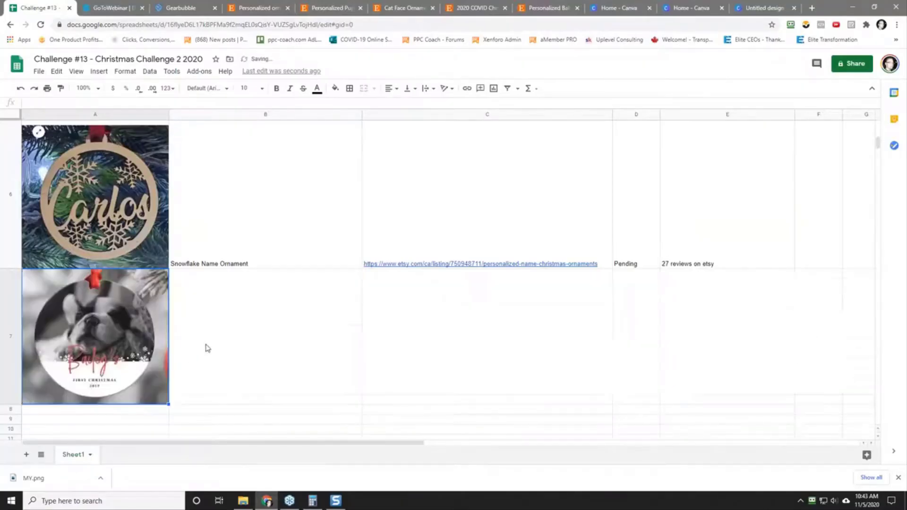
Step: Copy the Etsy puppy picture ornament listing's address up to "personalized-puppy-picture-ornament" and return to cell B7 of the spreadsheet
left_click(307, 353)
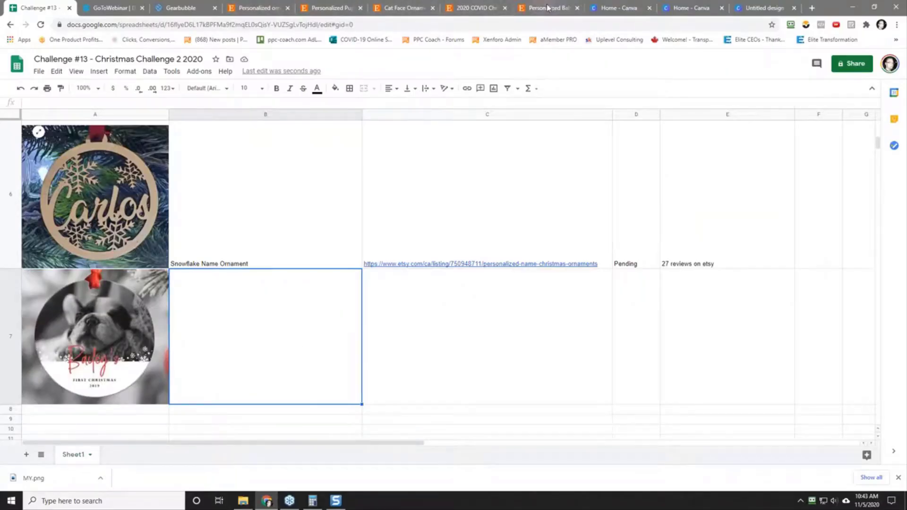
left_click(253, 7)
left_click(347, 5)
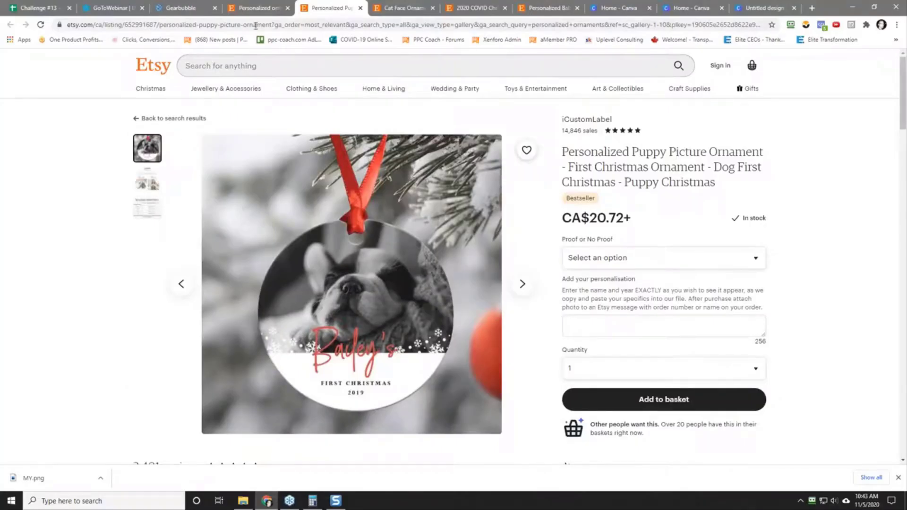
left_click_drag(275, 25, 71, 25)
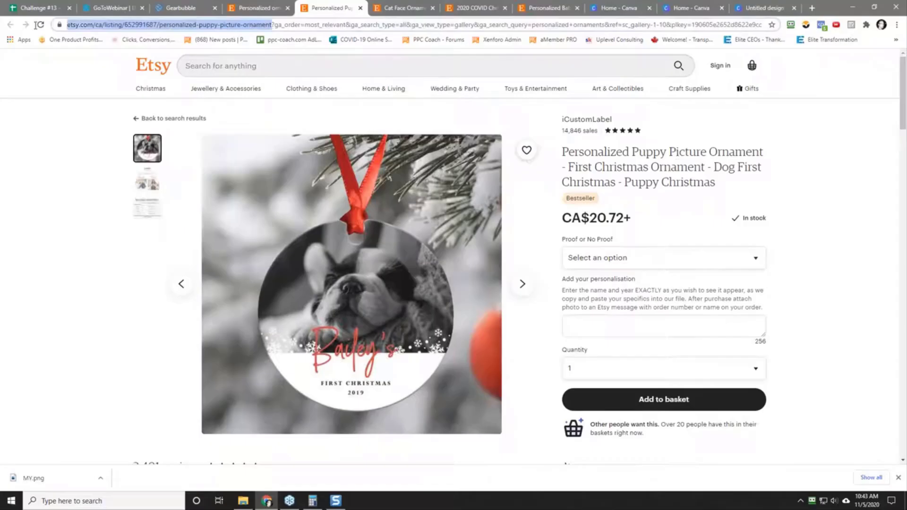
right_click(94, 26)
left_click(115, 77)
left_click(48, 7)
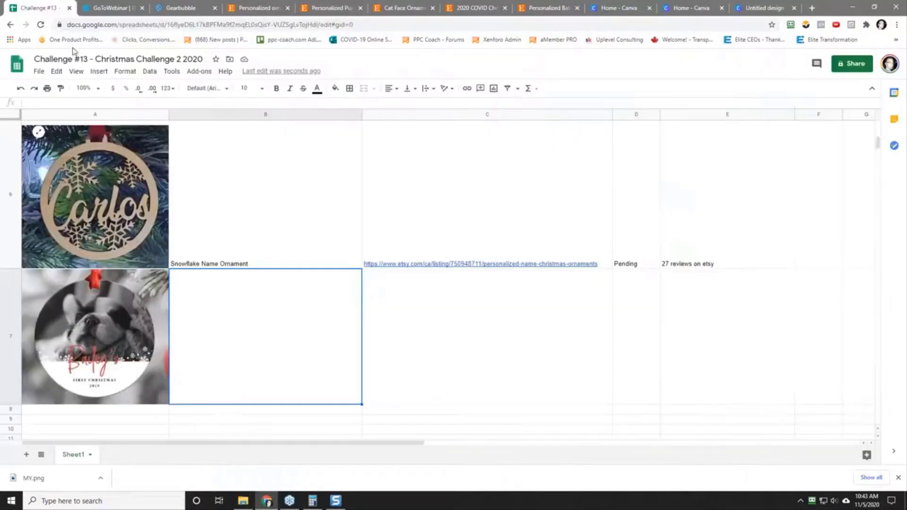
Step: Enter "Personalized Dog Picture Ornament" in cell B7 and paste the copied Etsy listing link into C7
type("Personalized Pup")
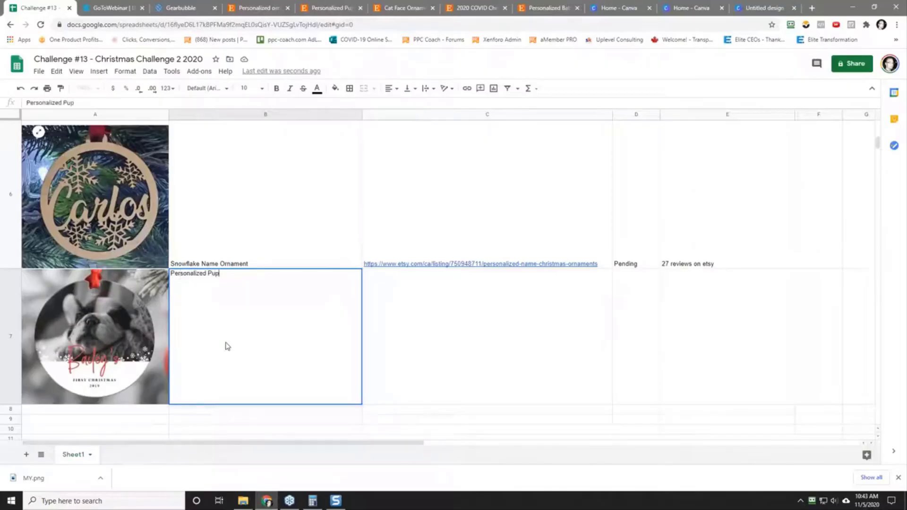
key("BackSpace")
key("BackSpace")
key("BackSpace")
type("Dog Picture Ornament")
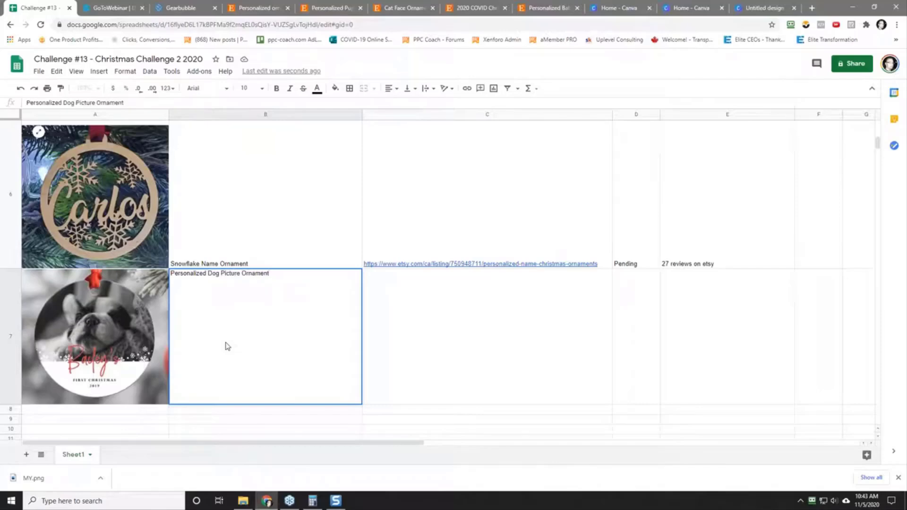
key("Tab")
right_click(421, 321)
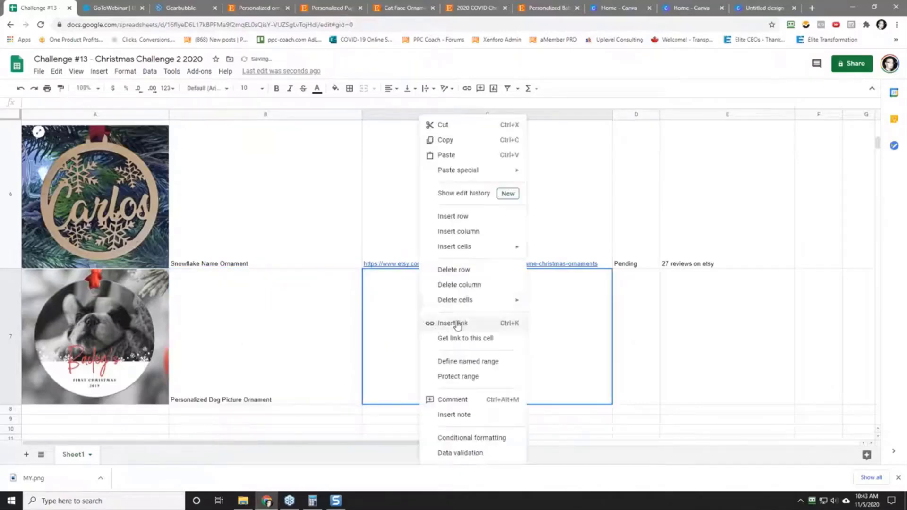
mouse_move(486, 171)
left_click(553, 174)
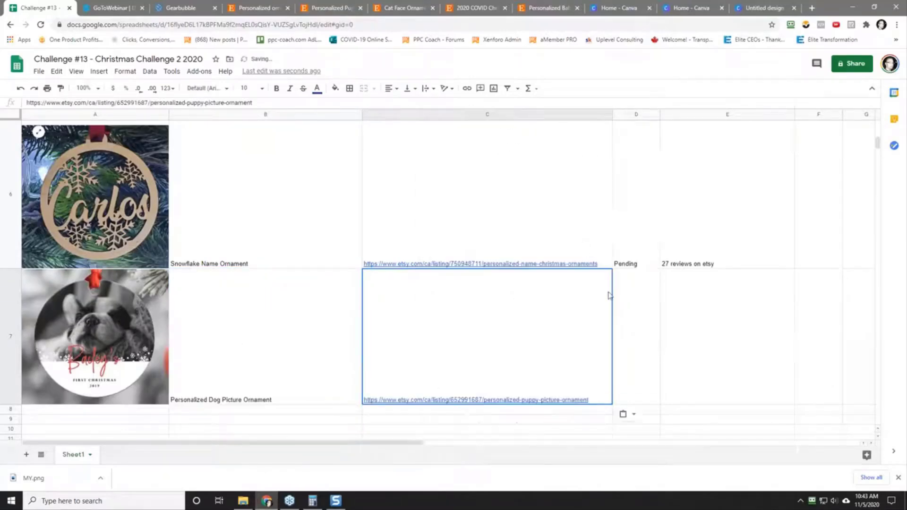
Step: Set the dog ornament's status in D7 to "Pending" and enter the note "55 reviews on etsy 550 sales?" in E7
left_click(645, 347)
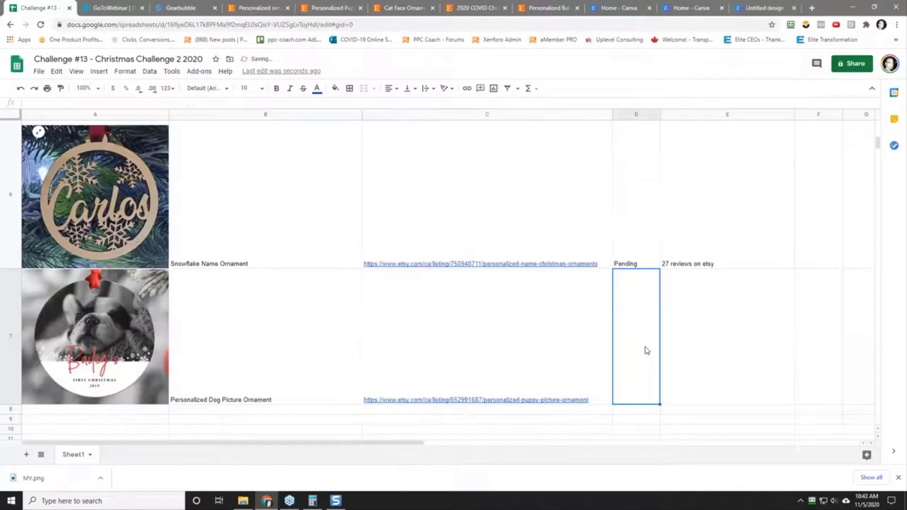
type("Pending")
left_click(718, 381)
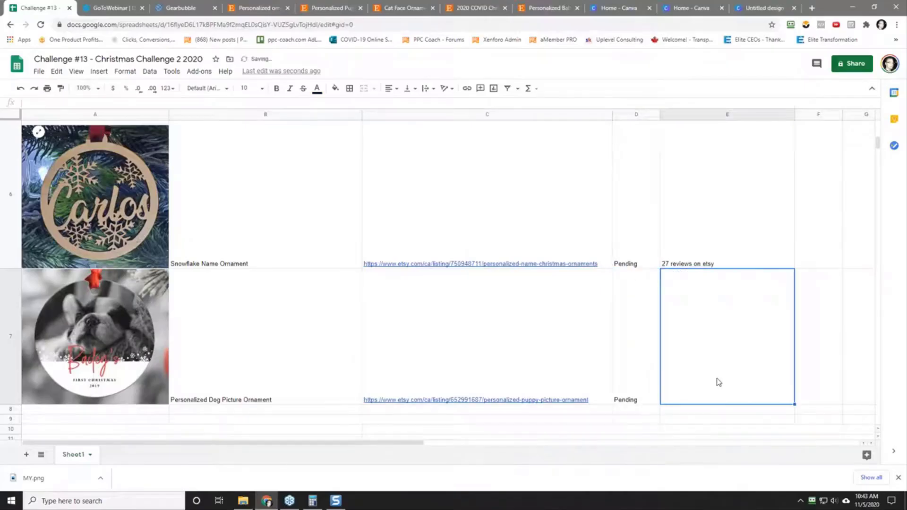
type("55")
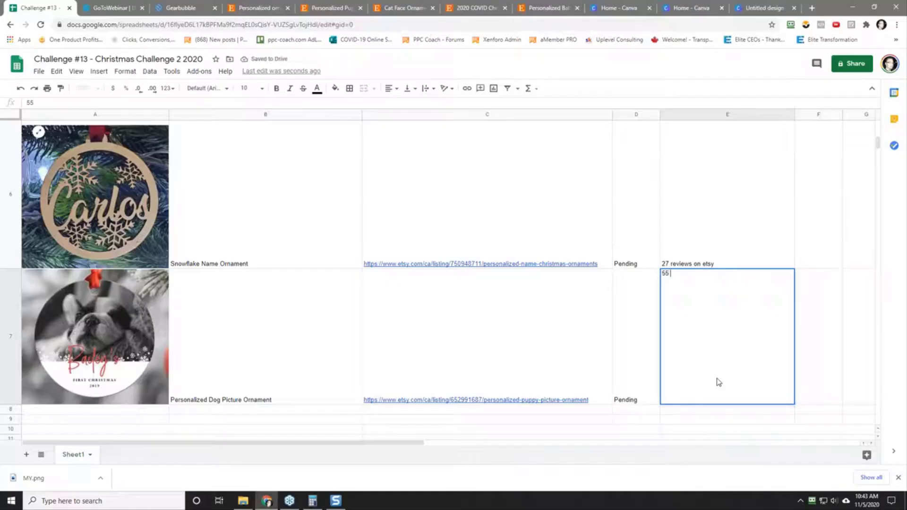
type(" revi")
type("vew")
type("ies")
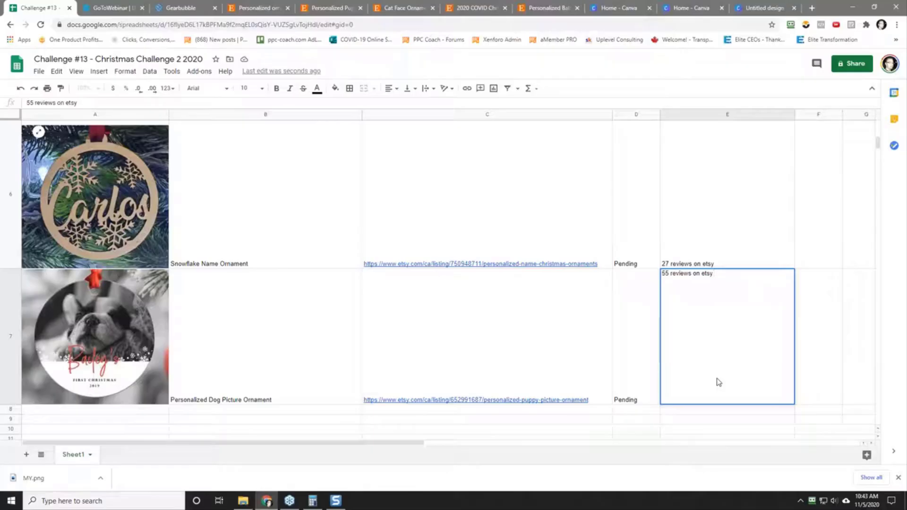
type("s")
key("Return")
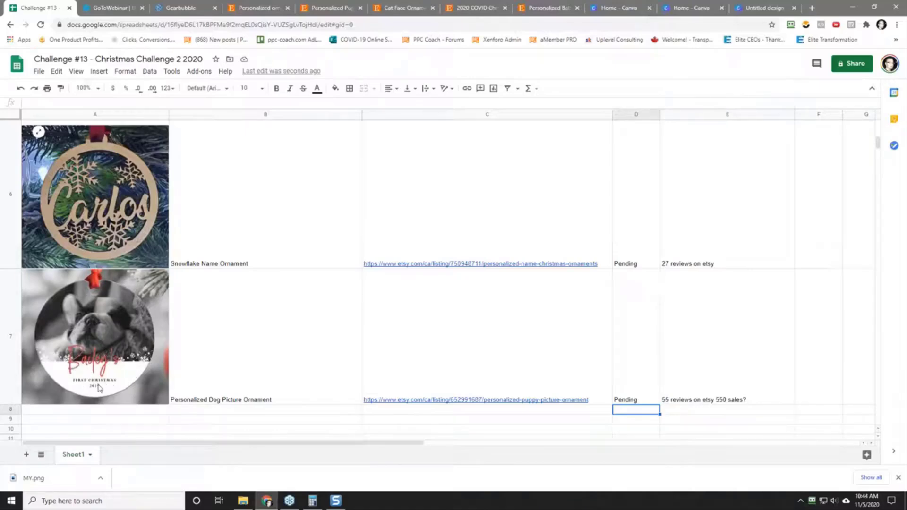
Step: Switch to the Gearbubble design, change its default style to Heart Ornament, and add a photo layer enlarged to cover the whole design area
left_click(176, 8)
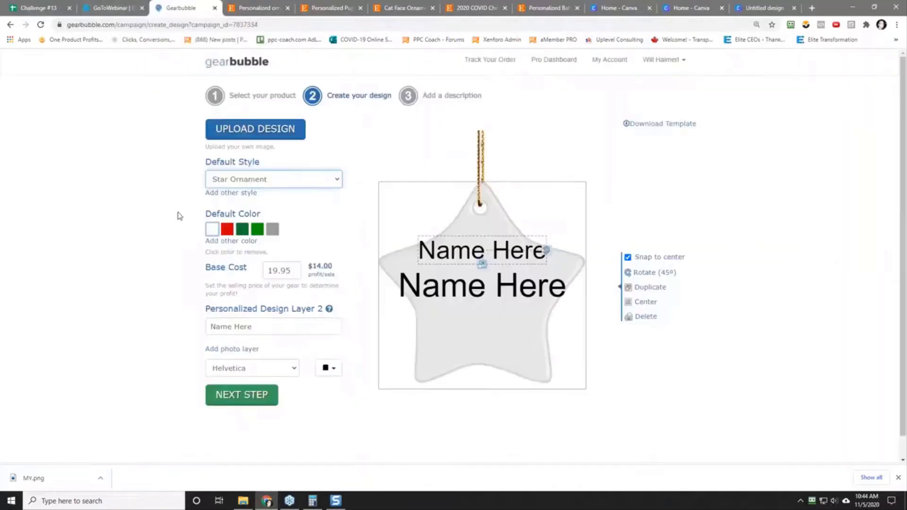
left_click(252, 178)
left_click(246, 202)
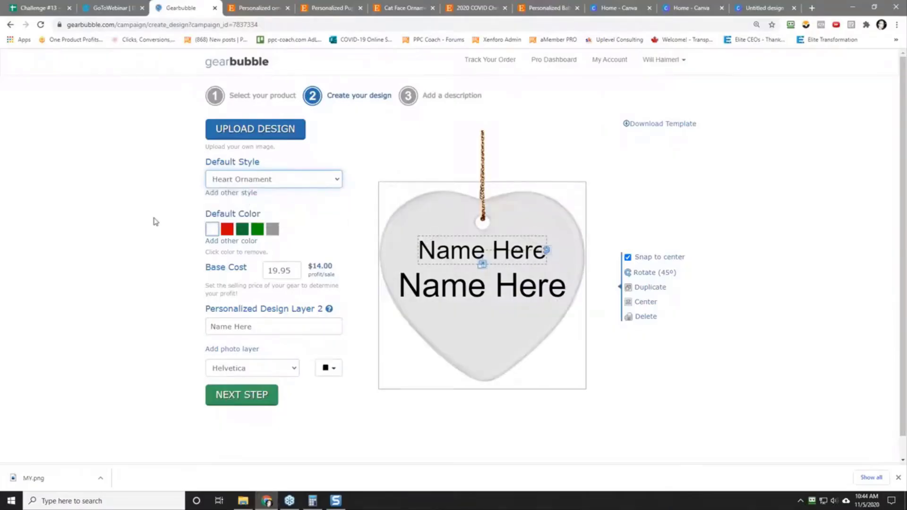
left_click(232, 349)
left_click_drag(481, 320, 489, 394)
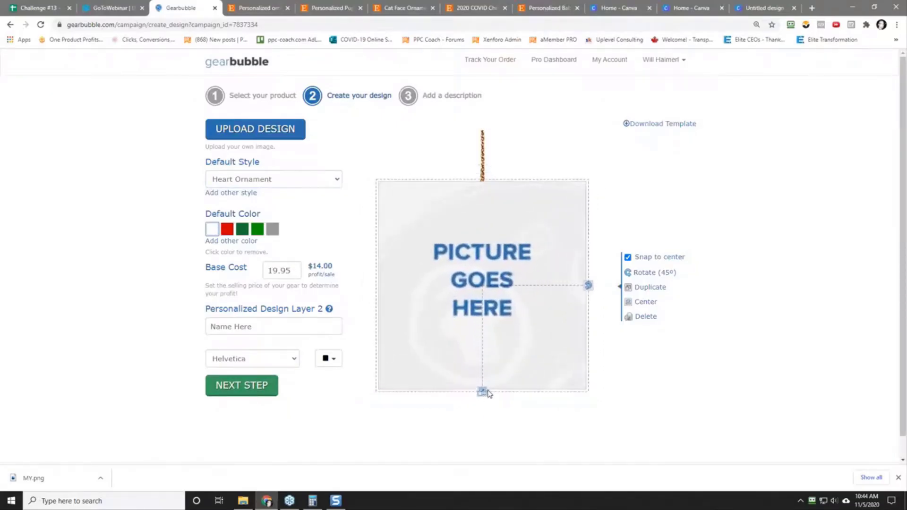
Step: Continue to the campaign description stage and title the campaign "Test Launch"
left_click(242, 387)
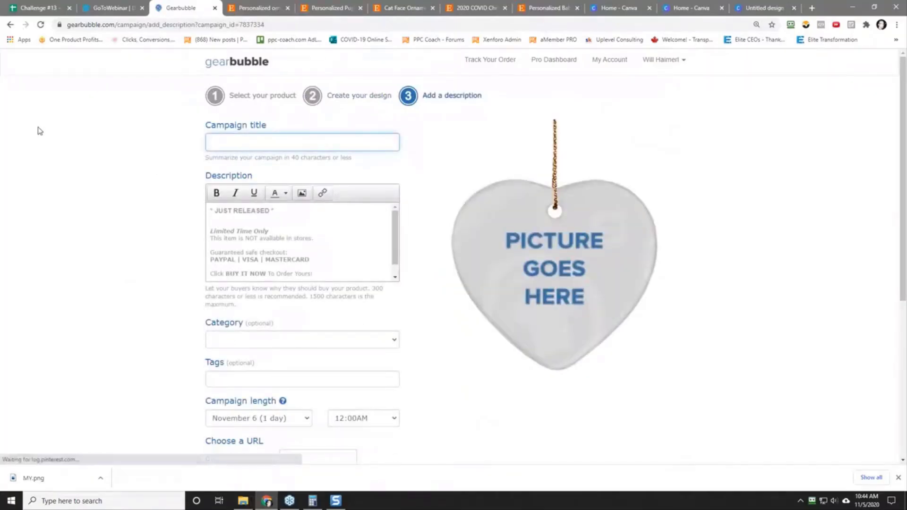
type("Test Lauch")
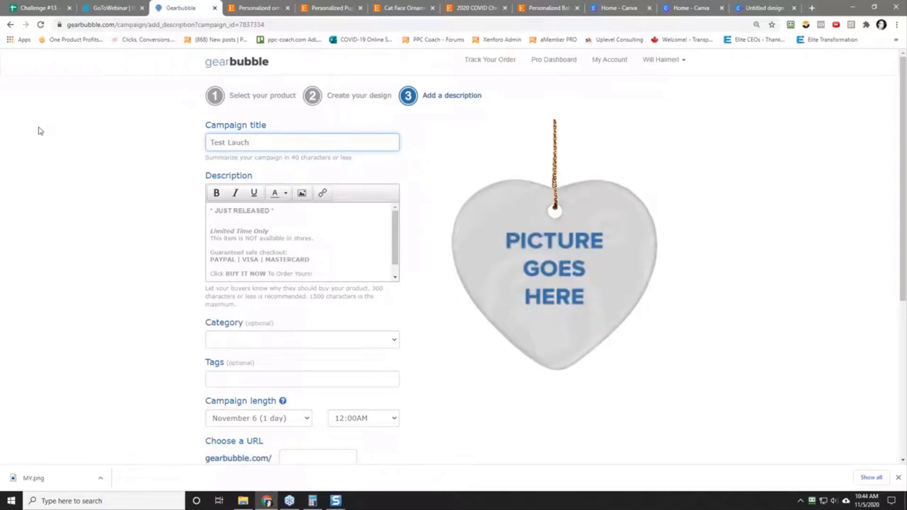
key("BackSpace")
key("BackSpace")
type("nch")
Step: Set the campaign's URL ending to "testpupp"
scroll(287, 366, "down", 2)
left_click(309, 349)
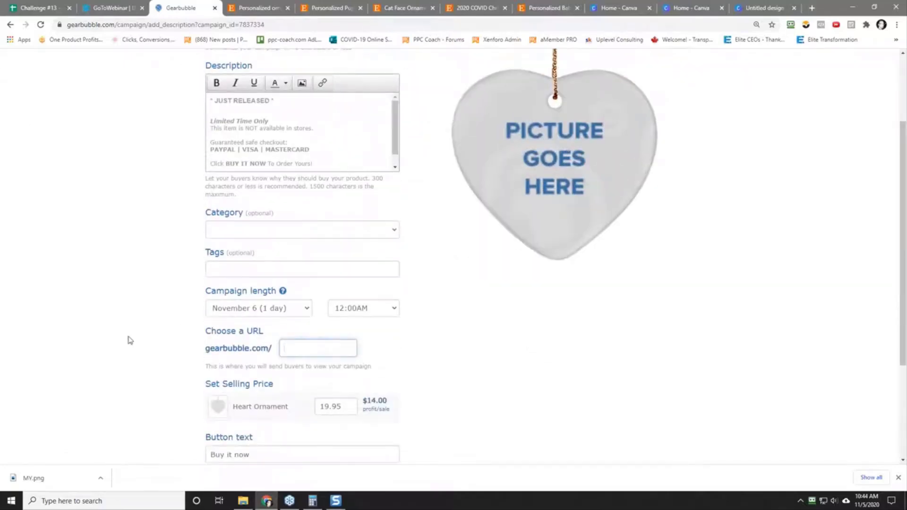
type("testp")
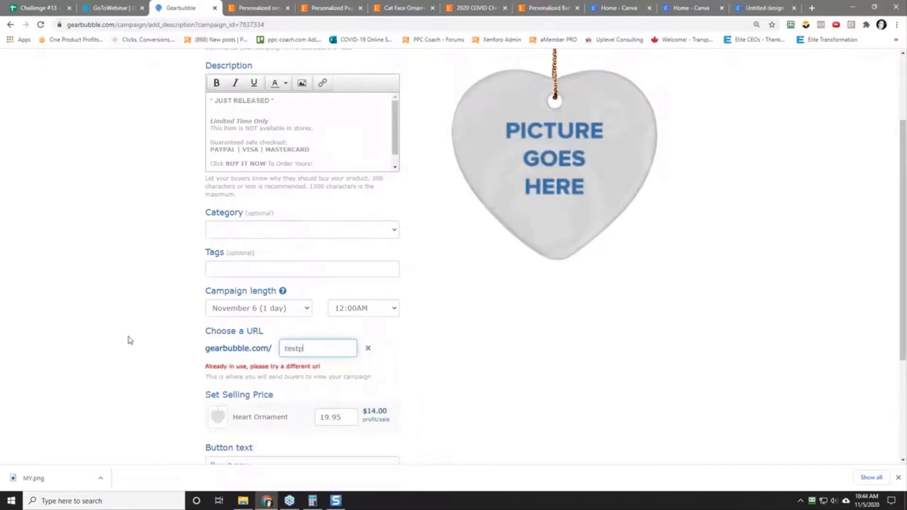
type("upp")
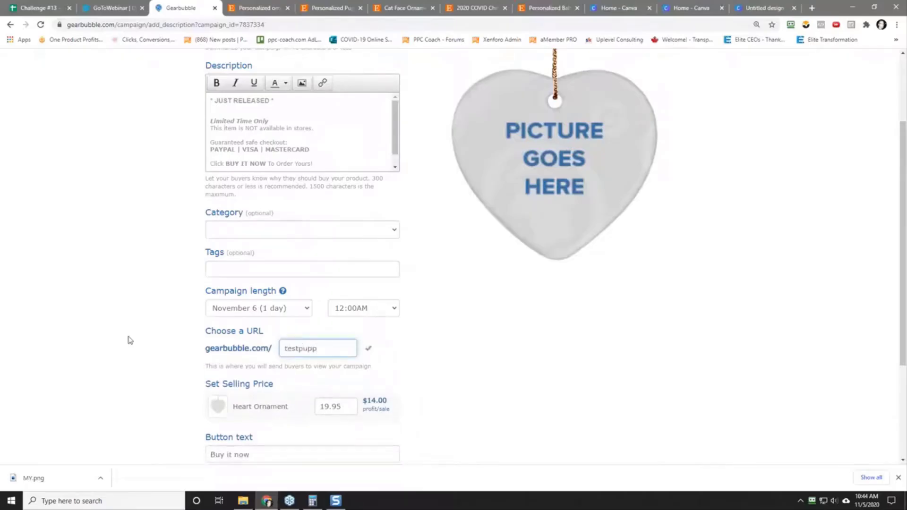
Step: Agree to the terms of service and launch the campaign
scroll(128, 340, "down", 3)
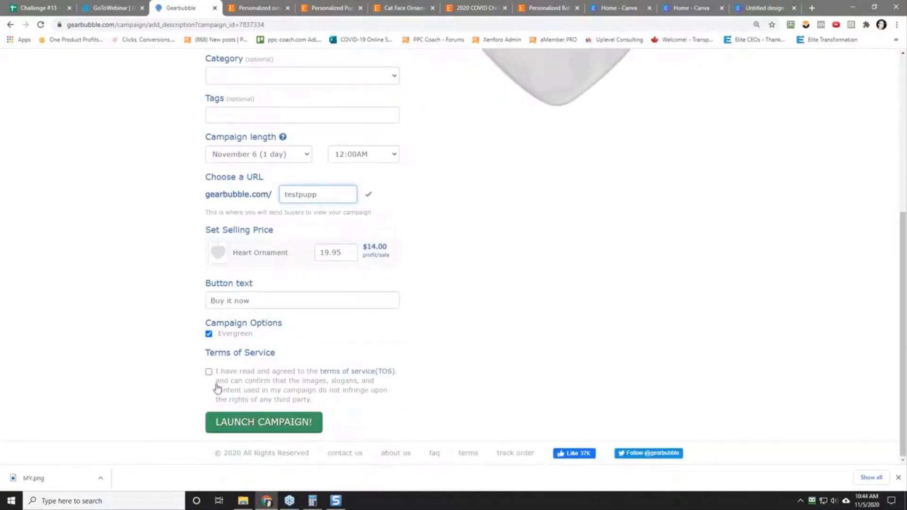
left_click(209, 372)
left_click(244, 425)
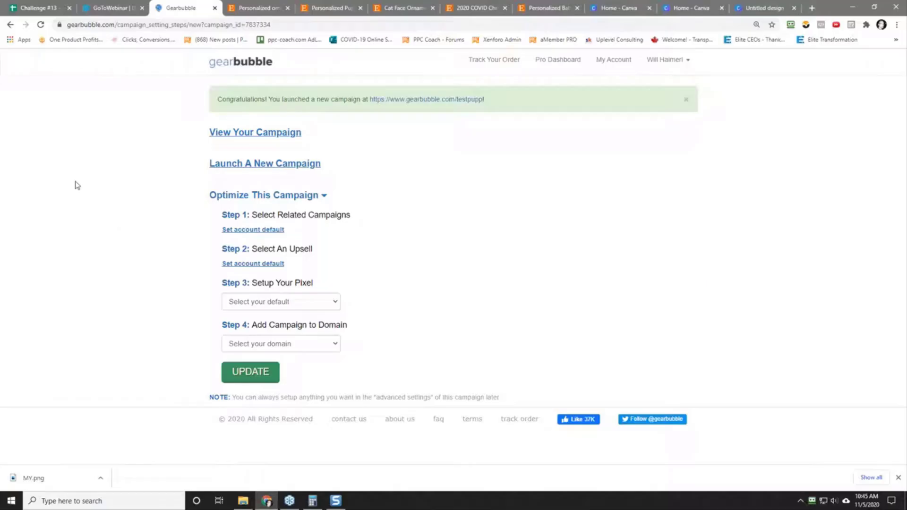
Step: View the public page of the newly launched campaign
left_click(811, 8)
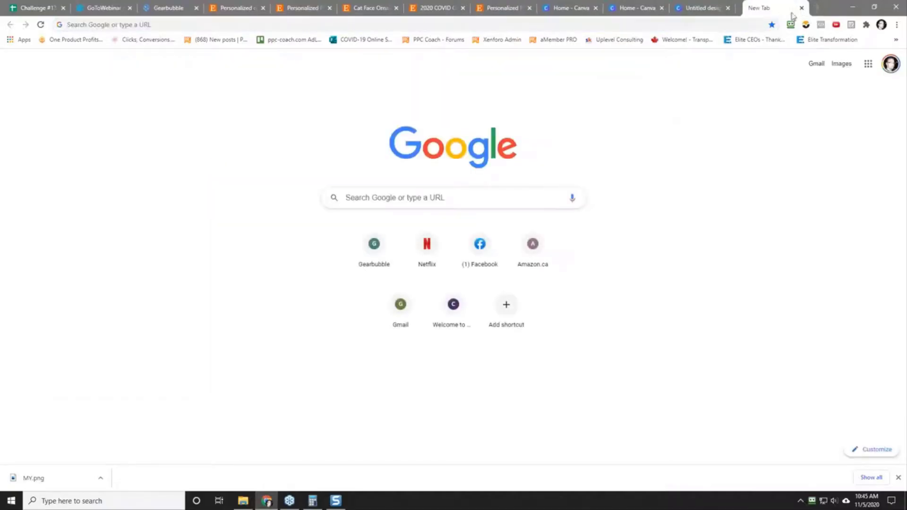
left_click(802, 8)
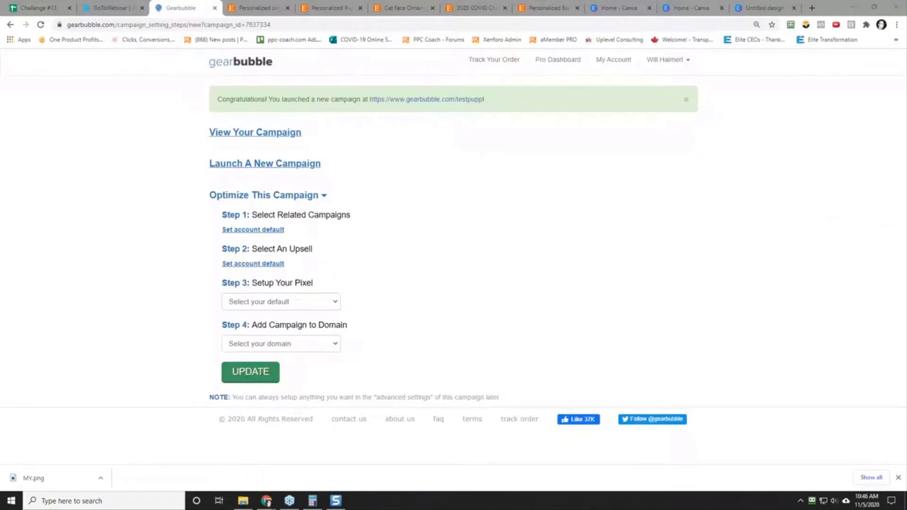
left_click(225, 133)
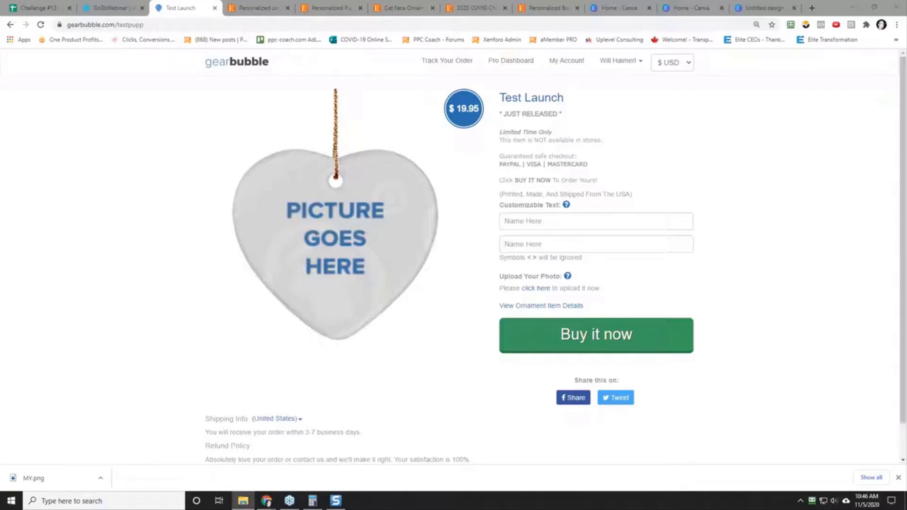
Step: Try to upload IMG-0105.JPG from the D: drive's downloads folder as the ornament photo and adjust its crop area around the dog
left_click_drag(393, 236, 540, 307)
left_click(534, 289)
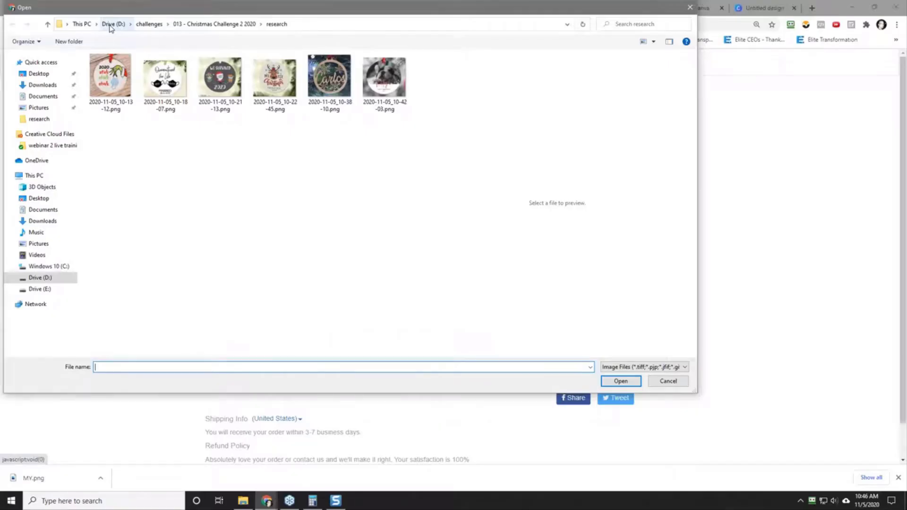
left_click(110, 28)
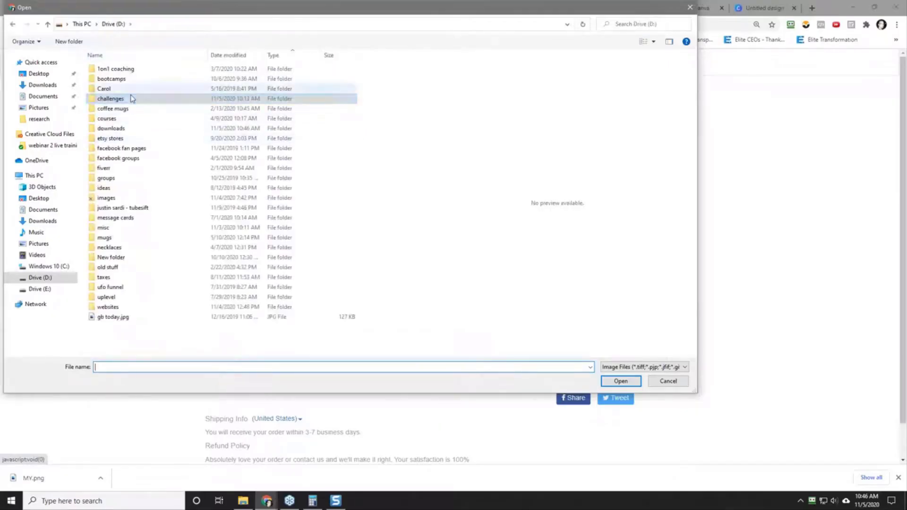
double_click(129, 131)
left_click(118, 70)
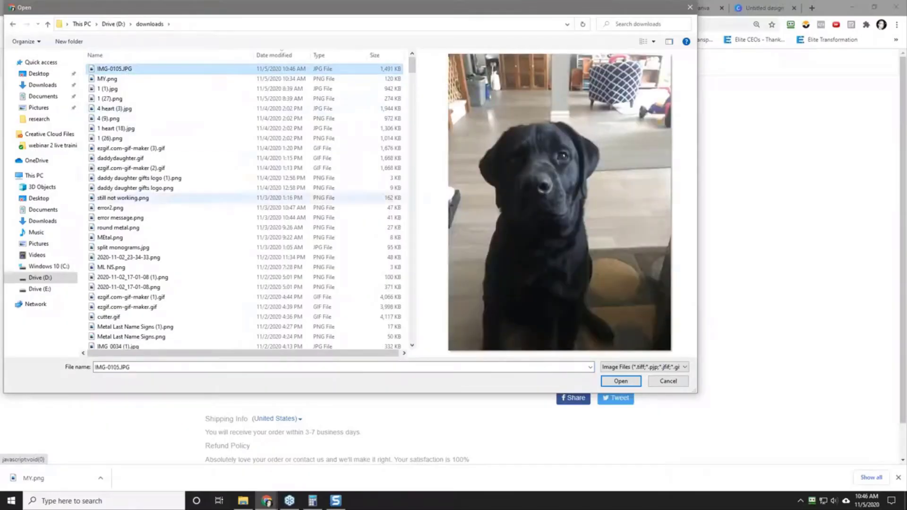
left_click(632, 384)
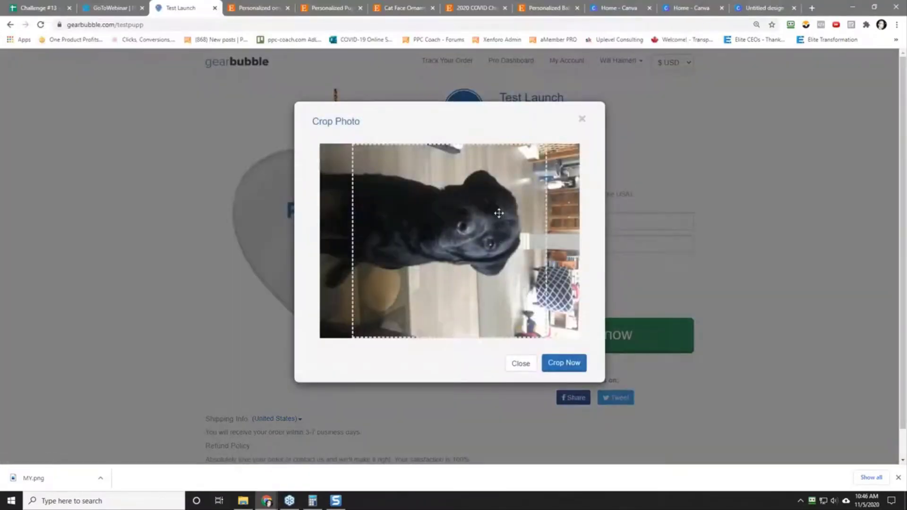
mouse_move(483, 226)
left_mouse_down()
mouse_move(448, 208)
mouse_move(481, 211)
left_mouse_up()
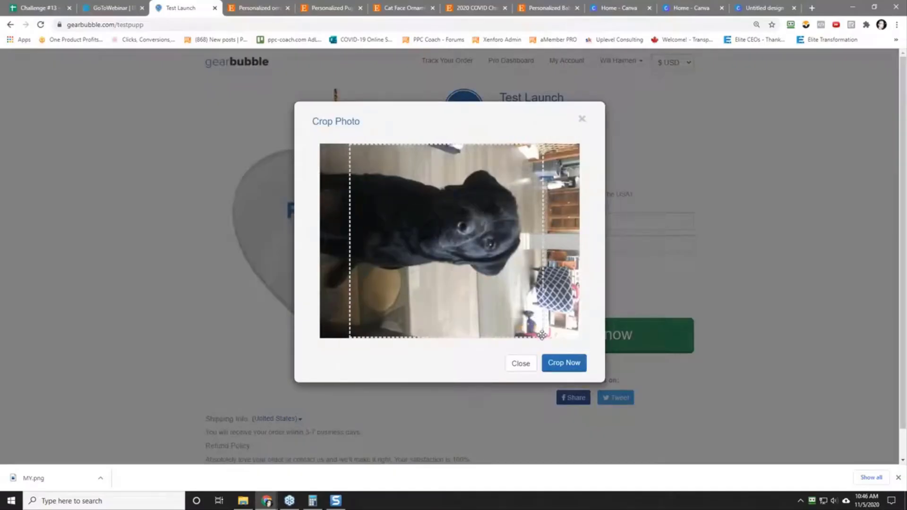
left_click_drag(543, 334, 533, 336)
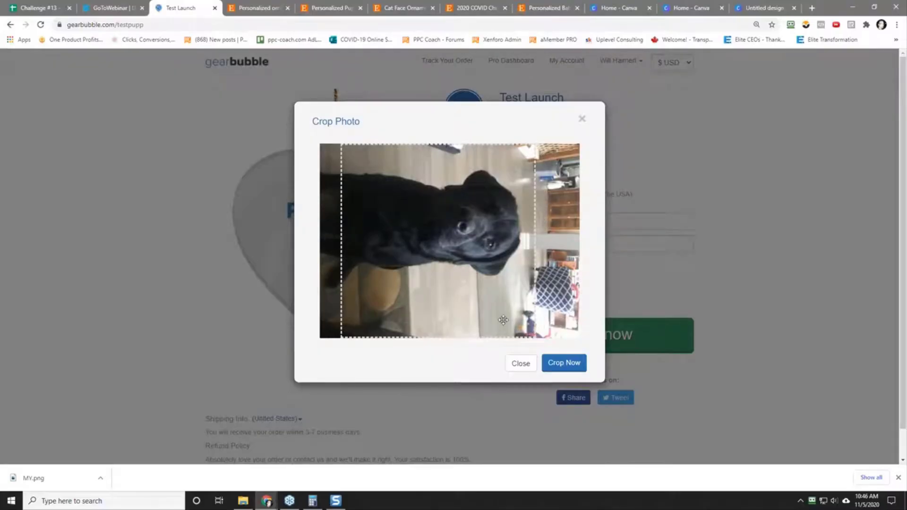
left_click(518, 364)
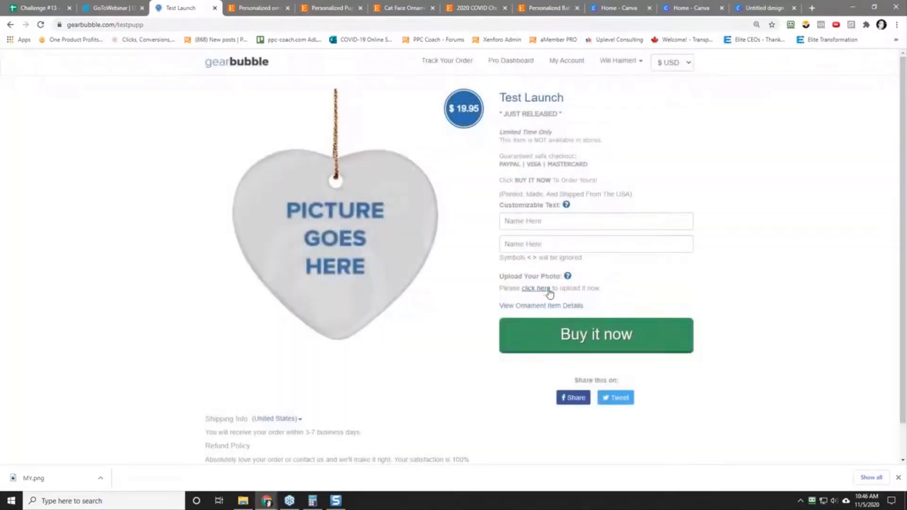
left_click(536, 288)
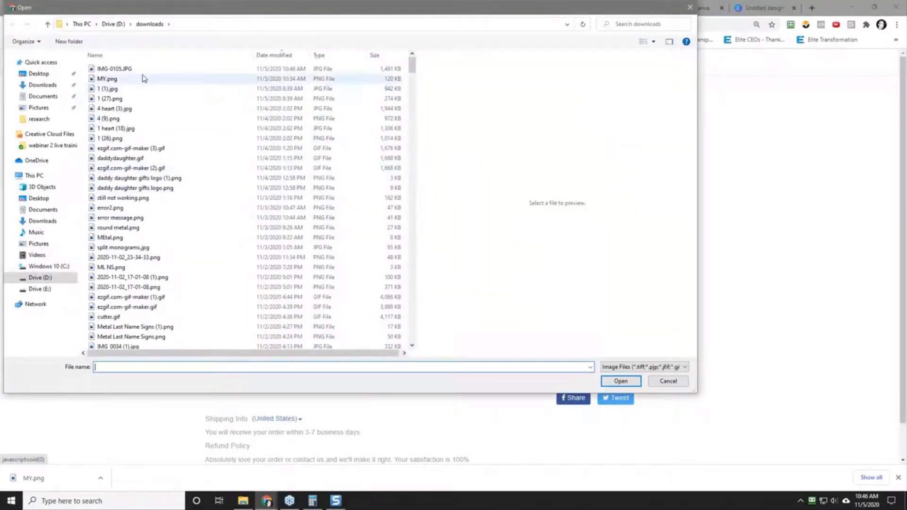
left_click(137, 71)
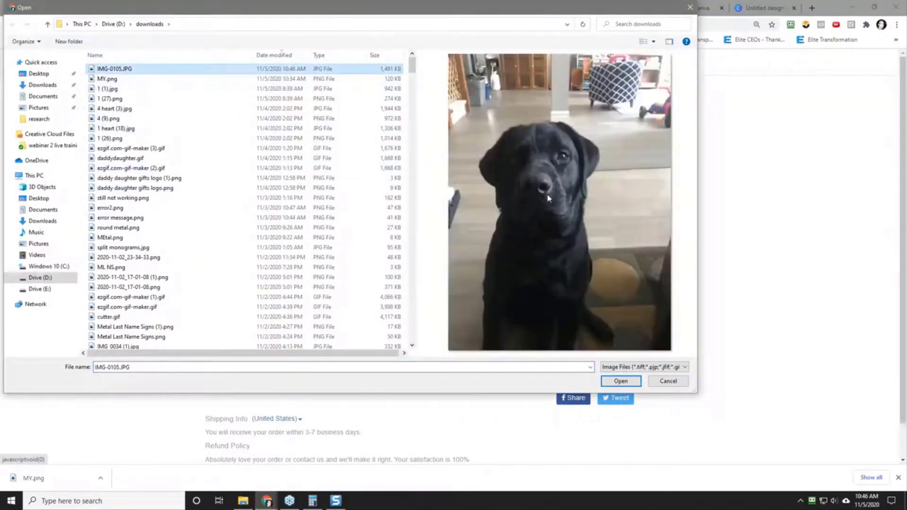
left_click(657, 382)
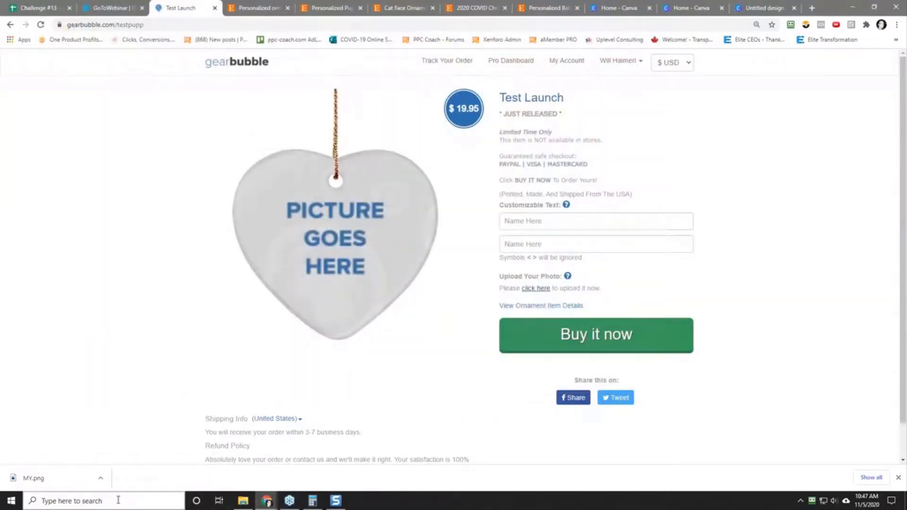
Step: Open IMG-0105.JPG in Photoshop and crop it to a square around the dog's head and chest using a 1:1 fixed-ratio selection
key("super+e")
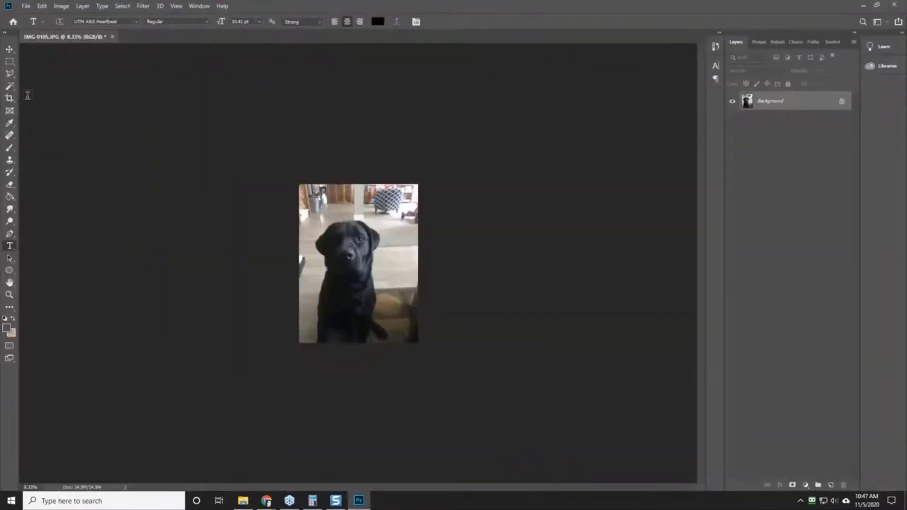
left_click(9, 61)
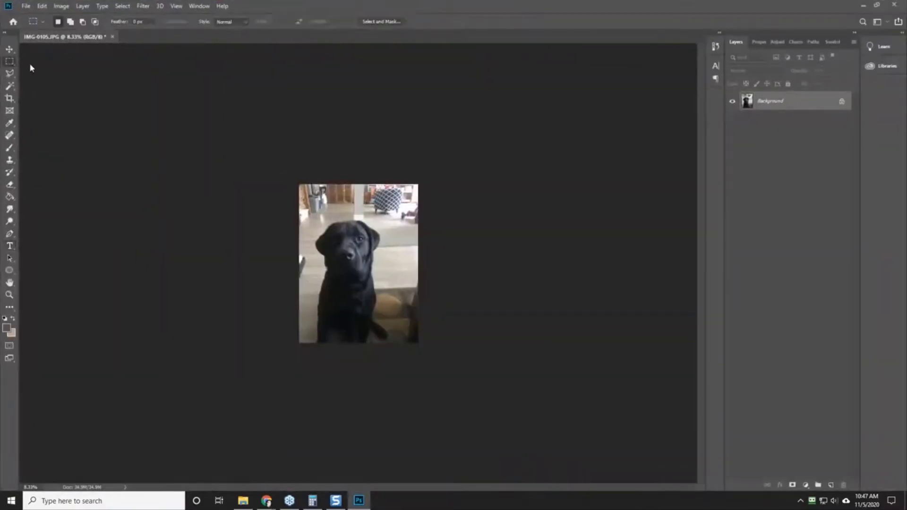
left_click(231, 24)
left_click(232, 37)
left_click_drag(305, 210, 385, 288)
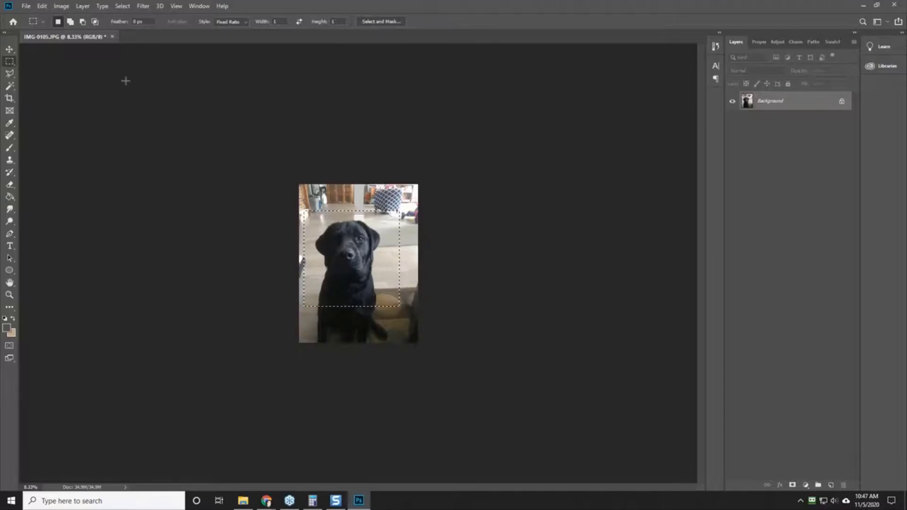
left_click(61, 6)
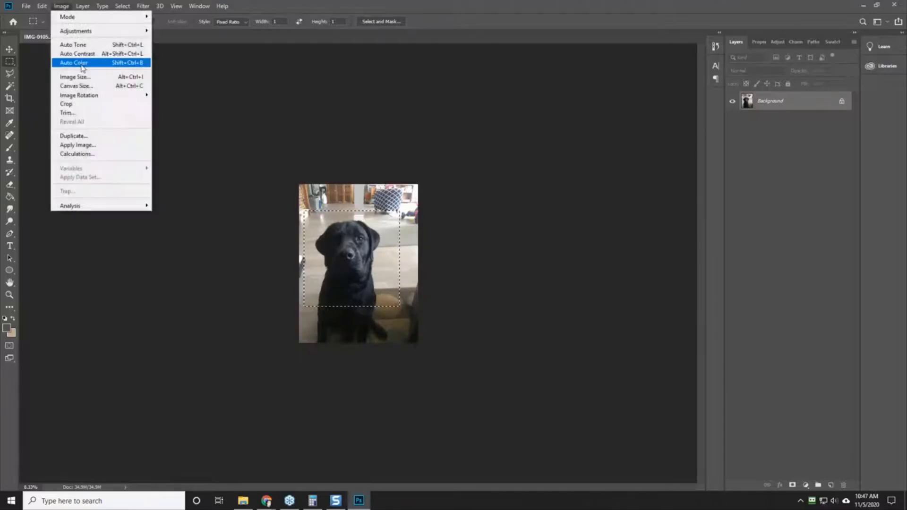
left_click(89, 104)
Step: Export the cropped dog photo as a PNG named "pepper" to the D: drive's downloads folder
left_click(26, 6)
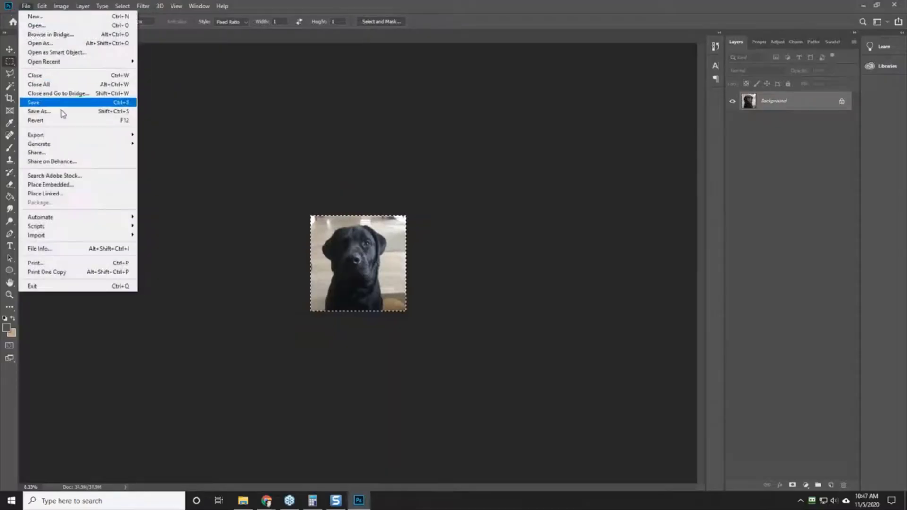
mouse_move(82, 137)
left_click(175, 135)
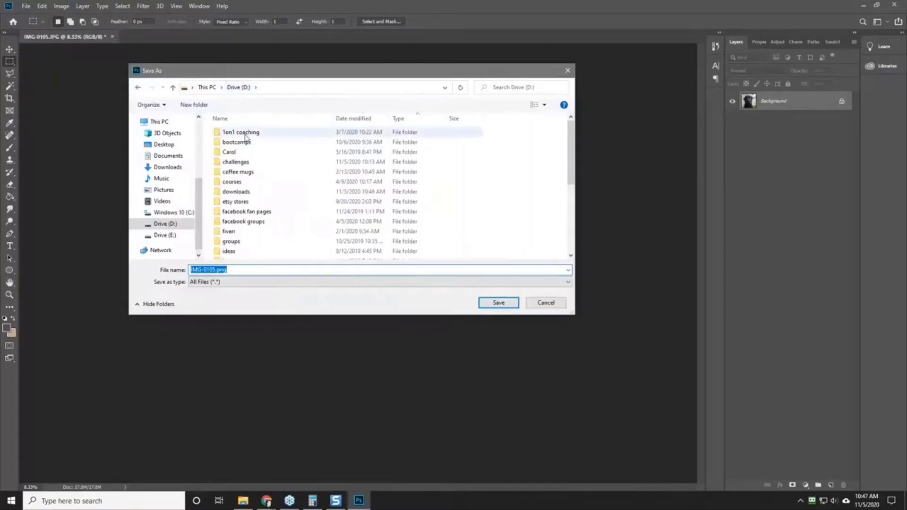
double_click(236, 192)
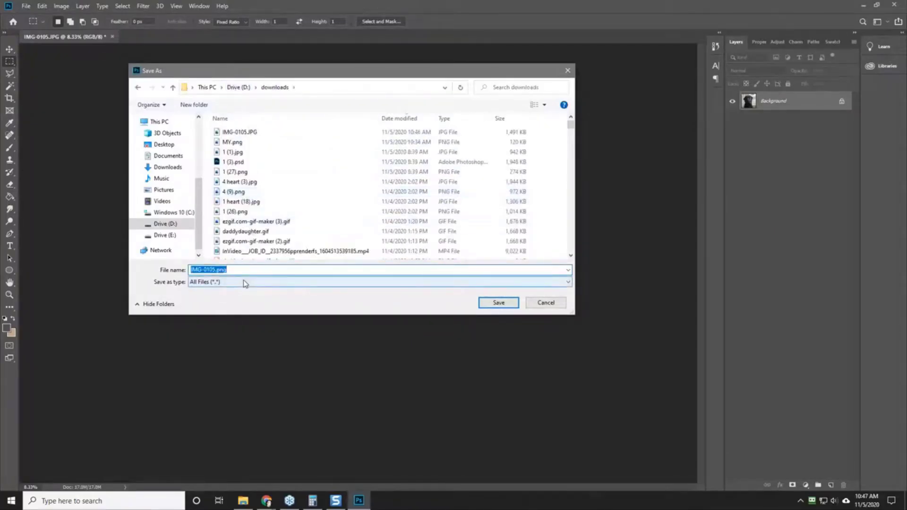
type("pepper")
key("Return")
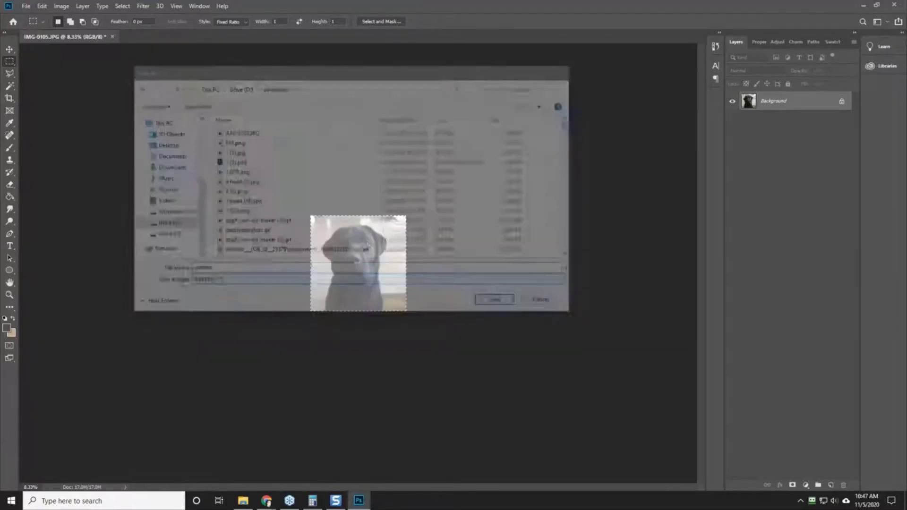
Step: Switch back to the Gearbubble campaign page and upload the square dog photo, keeping the full image in the crop
left_click(863, 5)
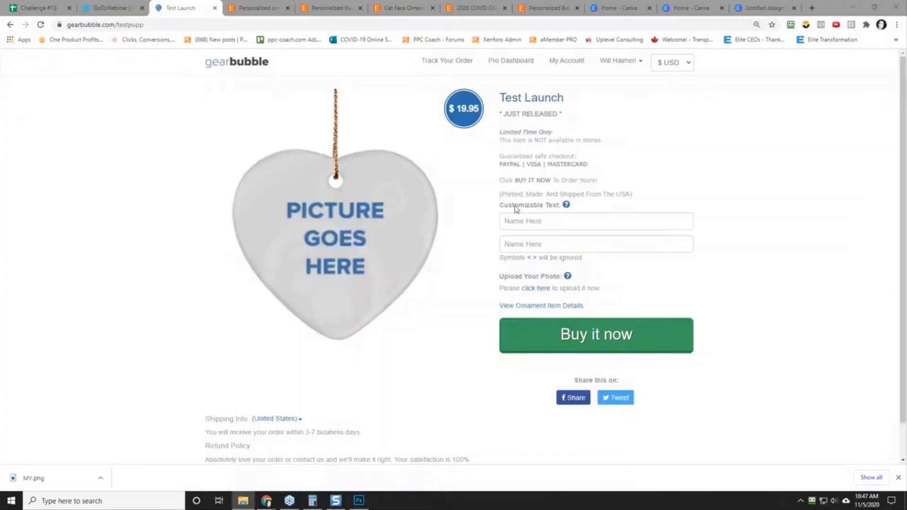
left_click(536, 288)
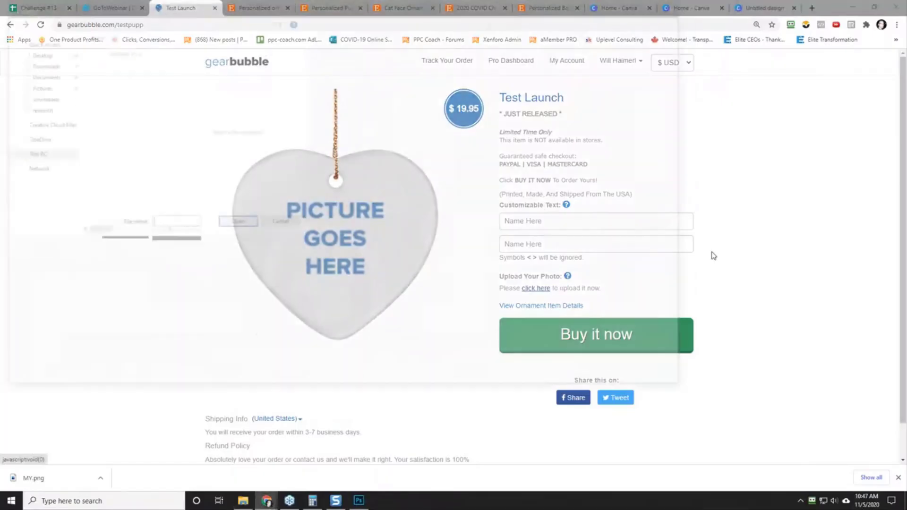
double_click(142, 70)
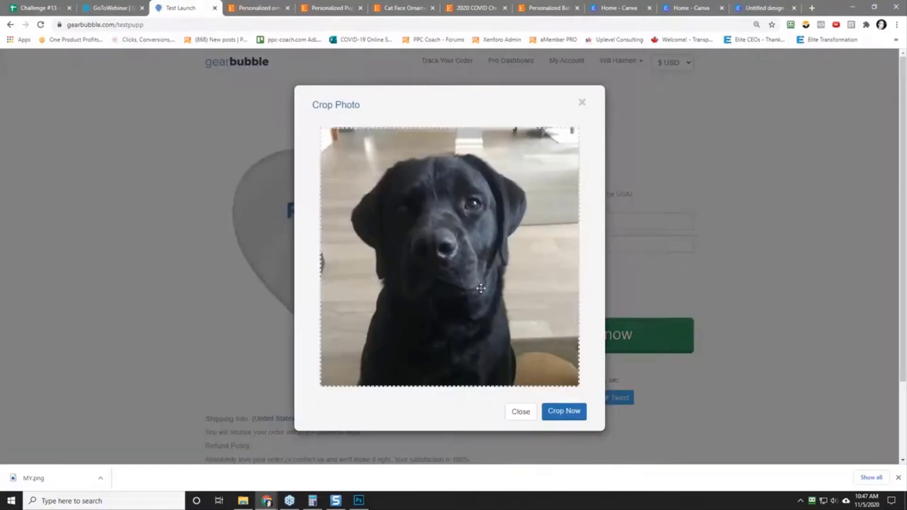
left_click(560, 413)
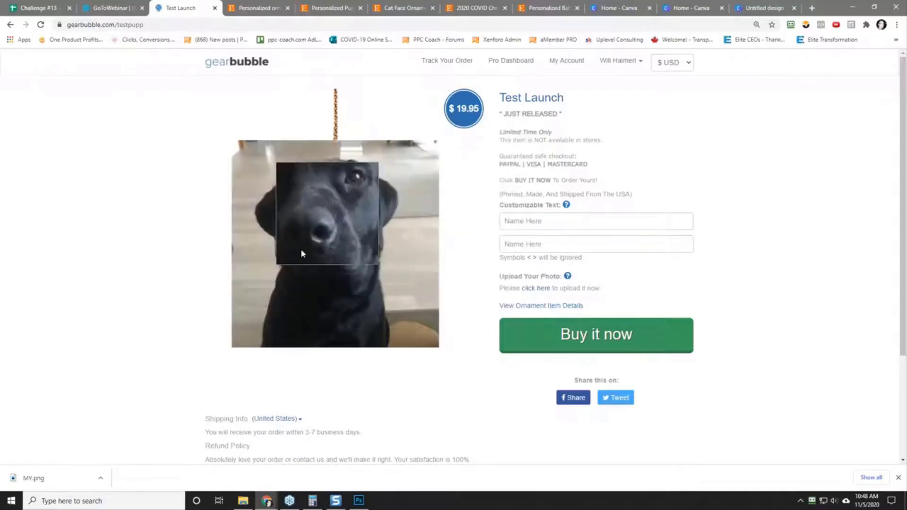
Step: Fill in the ornament's customizable text with "Pepper" on the first line and "2020" on the second
left_click(540, 225)
type("Pe")
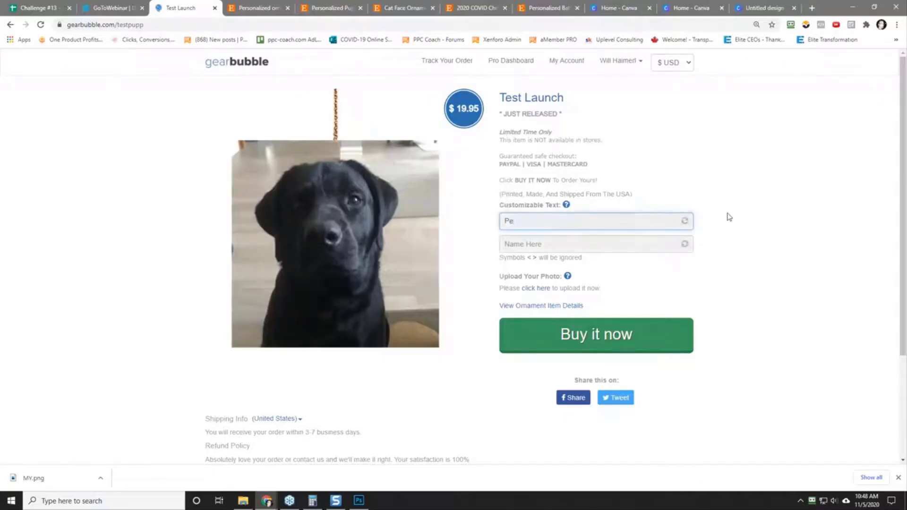
left_click(729, 217)
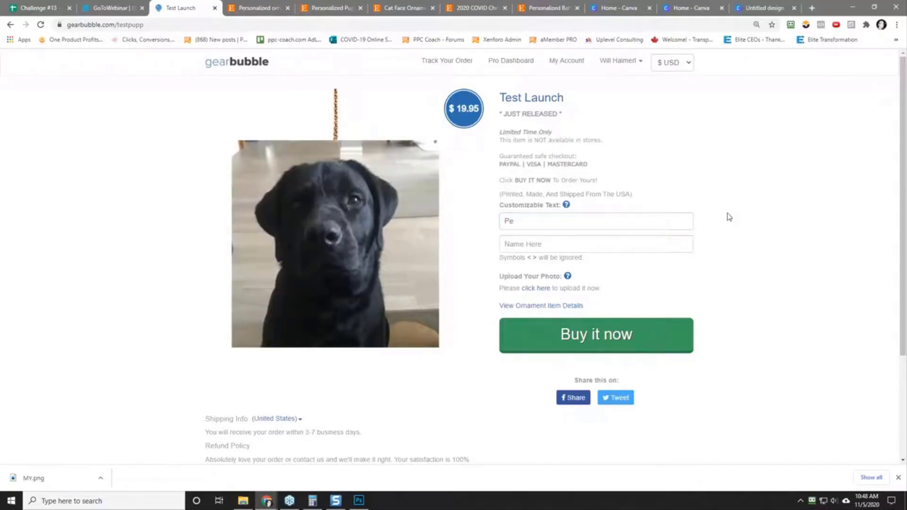
left_click(532, 219)
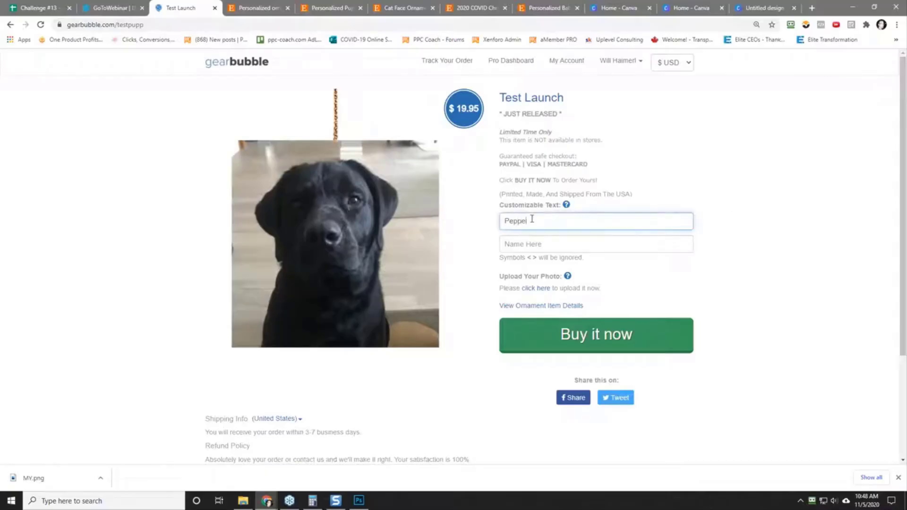
type("pper")
key("Tab")
key("Tab")
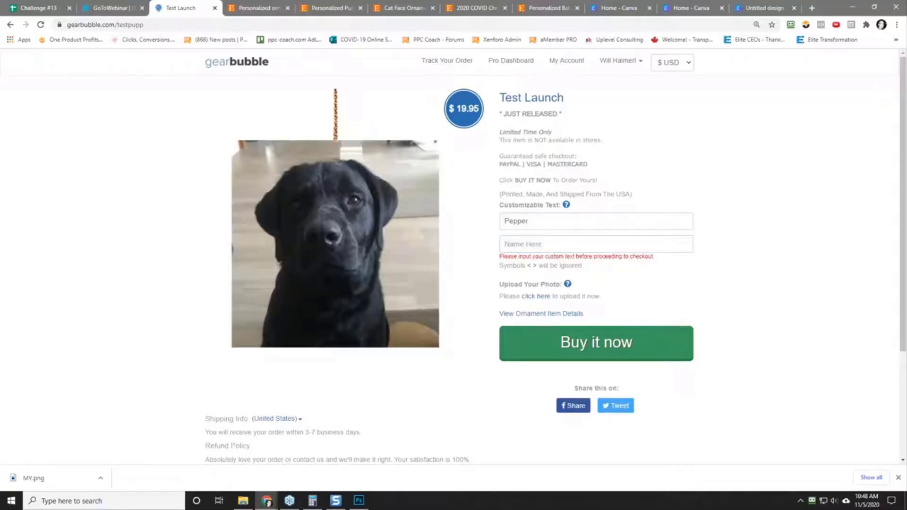
left_click(544, 245)
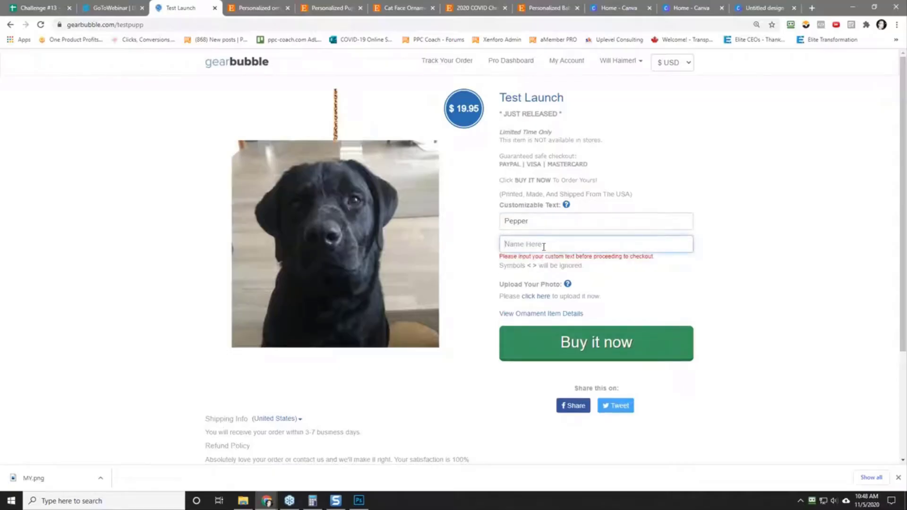
type("2020")
left_click(641, 366)
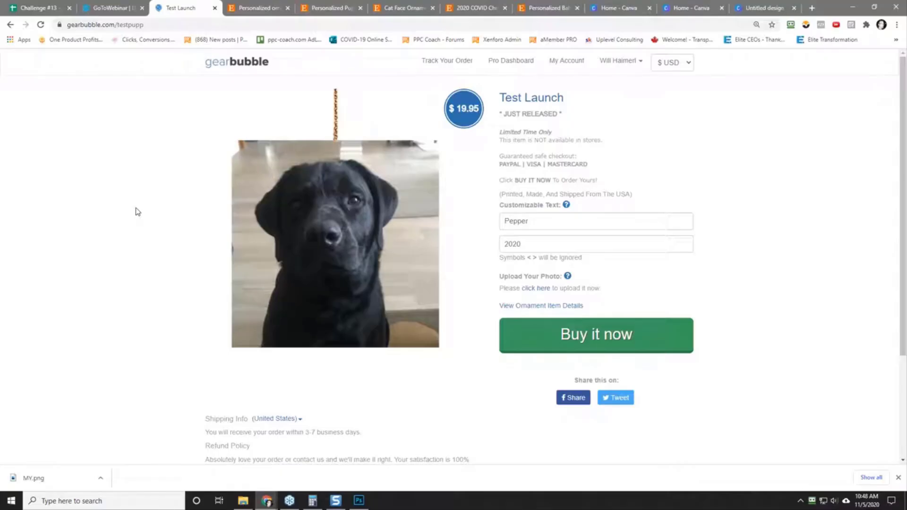
Step: Check the checkout options for the personalized heart ornament order and close the order window
left_click(601, 335)
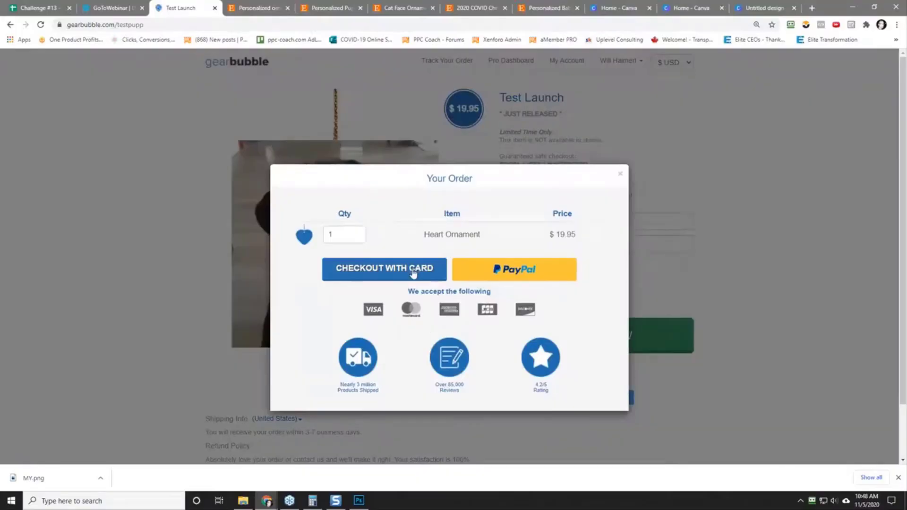
left_click(621, 178)
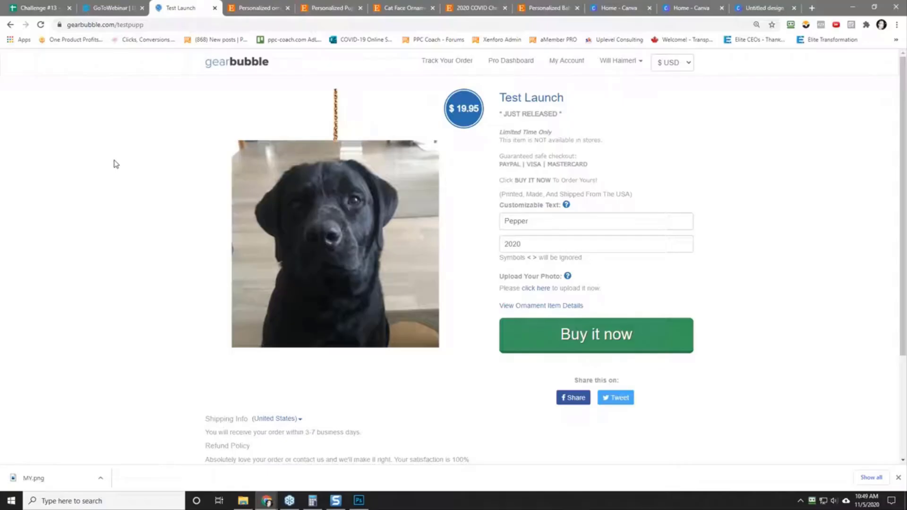
Step: Compare the Etsy puppy picture ornament listing with the test campaign and review all recorded ideas in the Christmas challenge spreadsheet
left_click(243, 5)
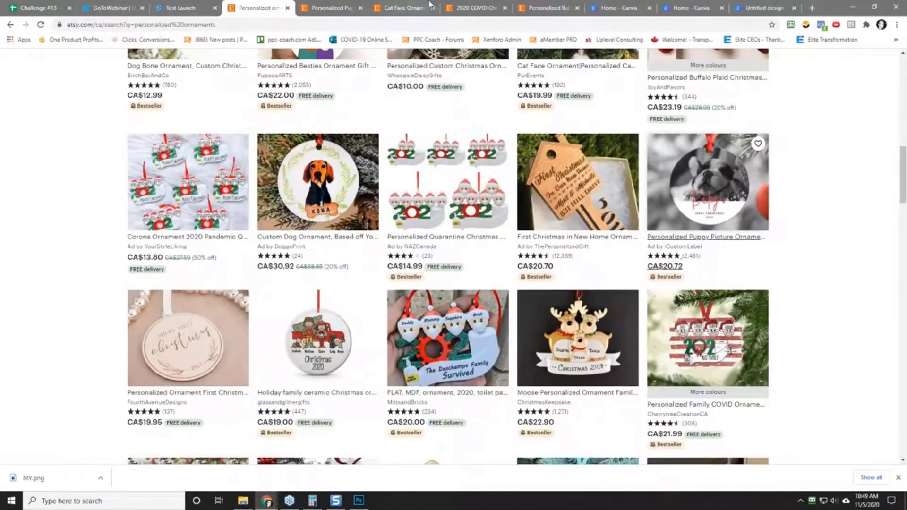
left_click(337, 7)
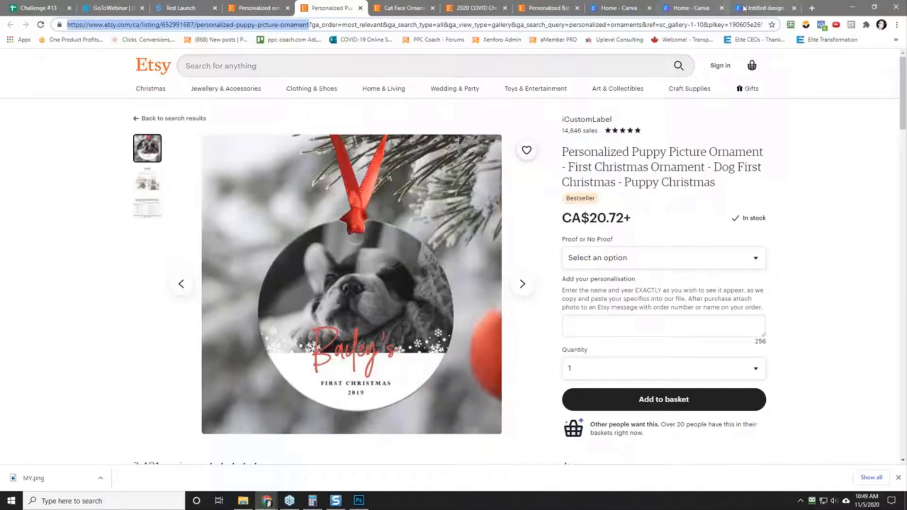
left_click(179, 6)
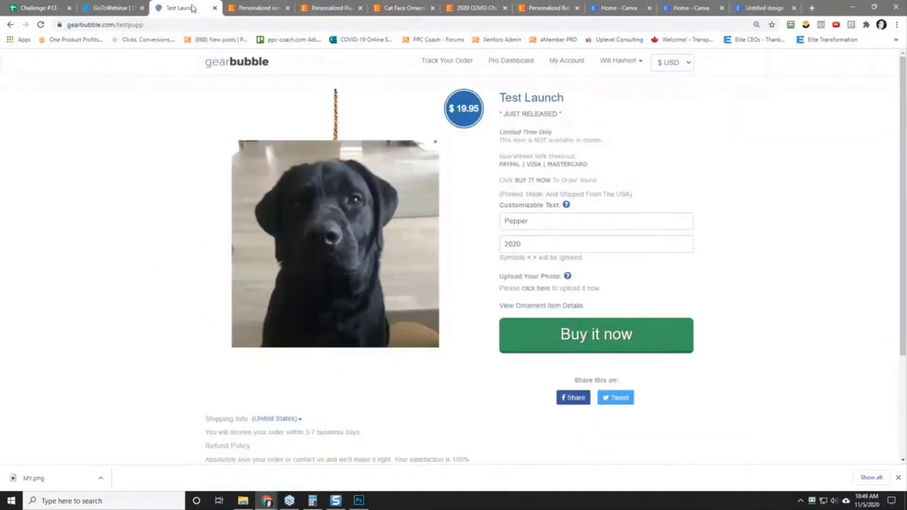
left_click(38, 7)
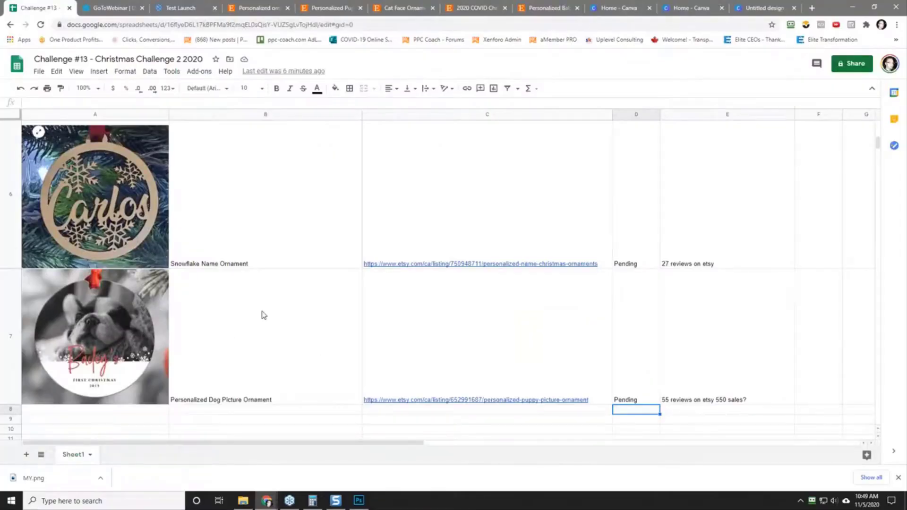
scroll(261, 316, "down", 3)
scroll(263, 315, "up", 8)
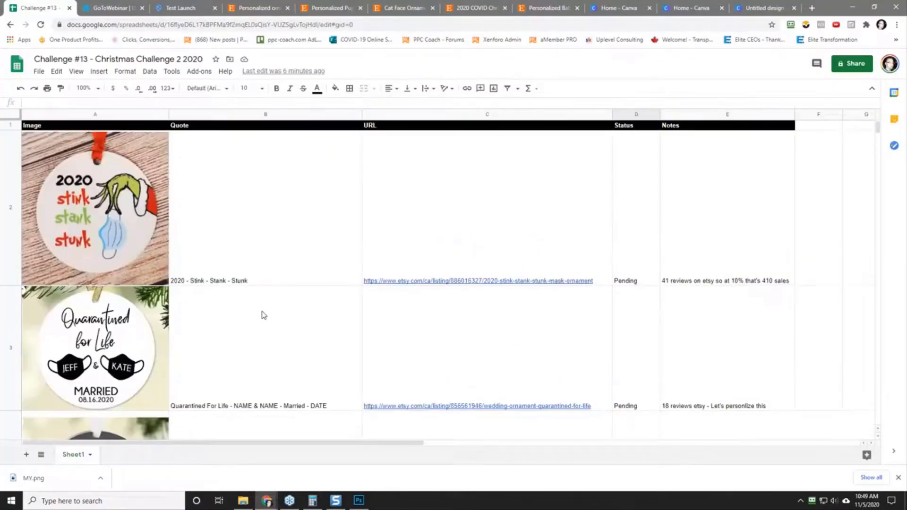
scroll(263, 315, "down", 6)
scroll(264, 315, "up", 3)
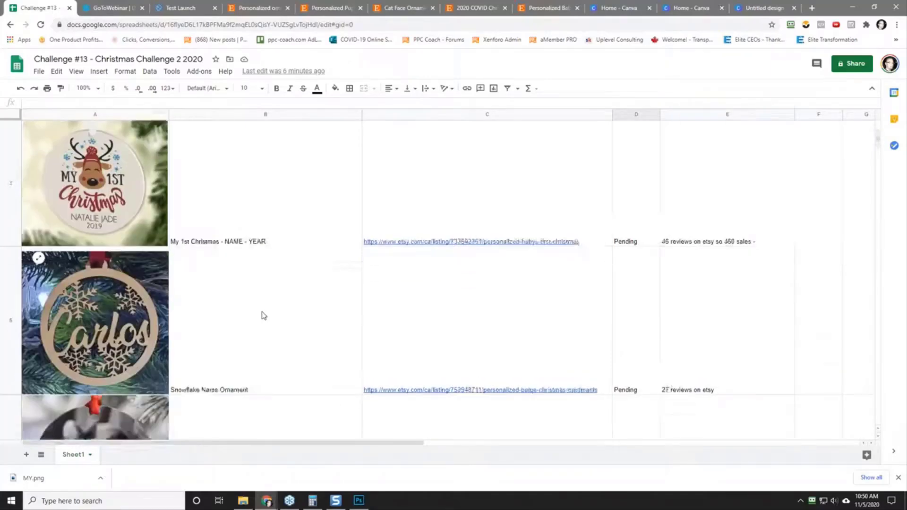
scroll(264, 315, "down", 6)
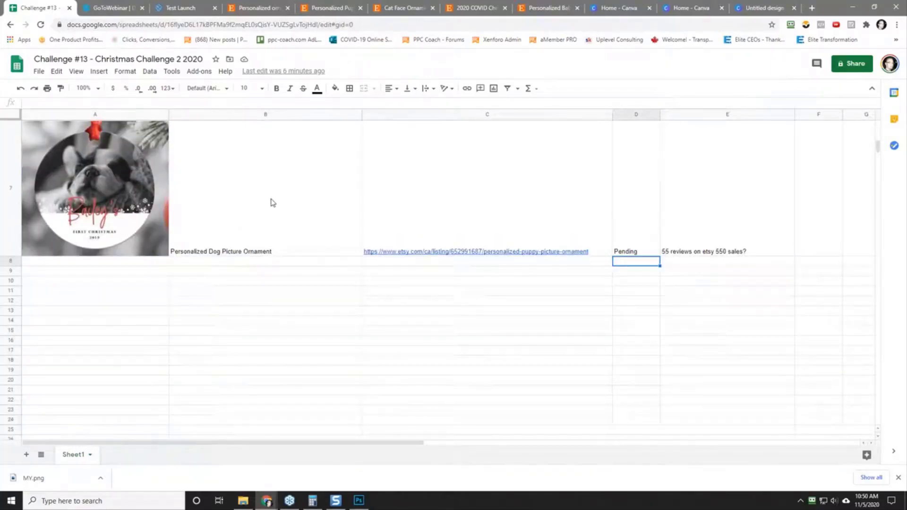
Step: Open the First Christmas Married Ornament listing from Etsy's personalized ornaments results in a new tab and examine its item reviews
left_click(249, 8)
scroll(62, 182, "down", 5)
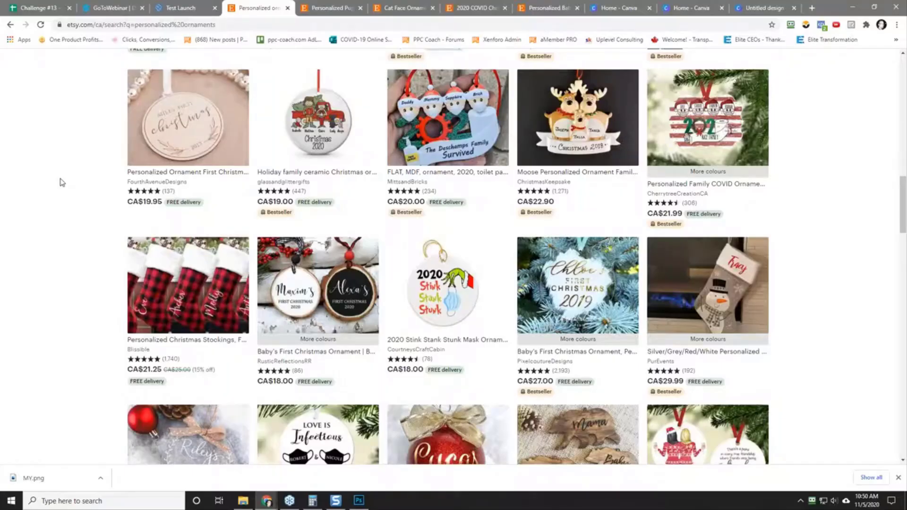
scroll(61, 182, "up", 10)
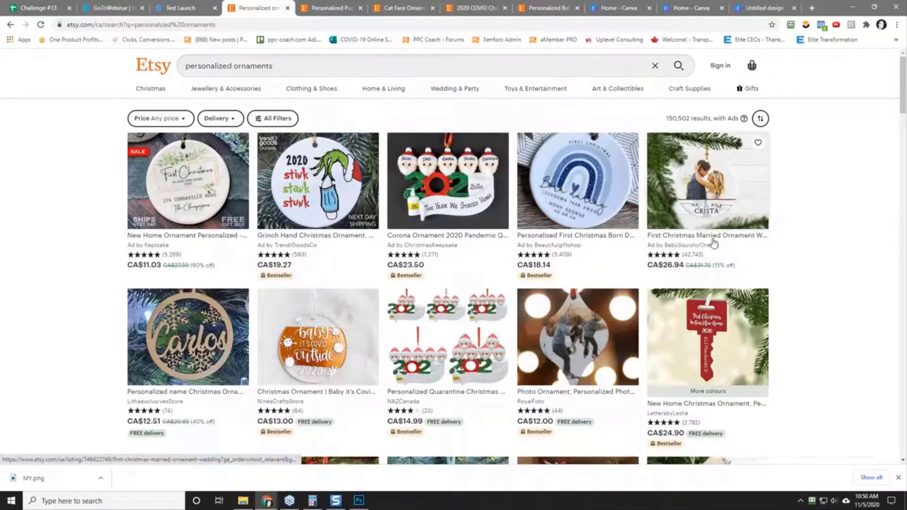
right_click(704, 178)
left_click(730, 185)
left_click(305, 8)
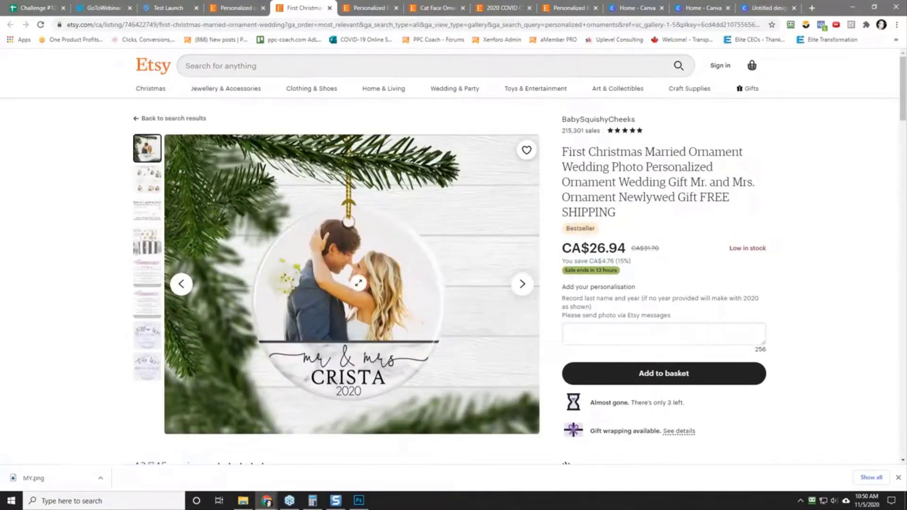
scroll(152, 344, "down", 5)
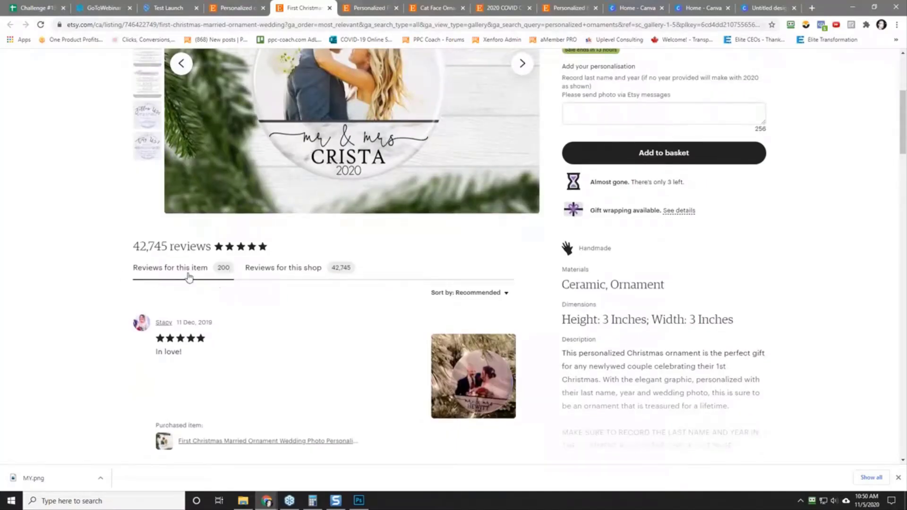
scroll(105, 269, "up", 5)
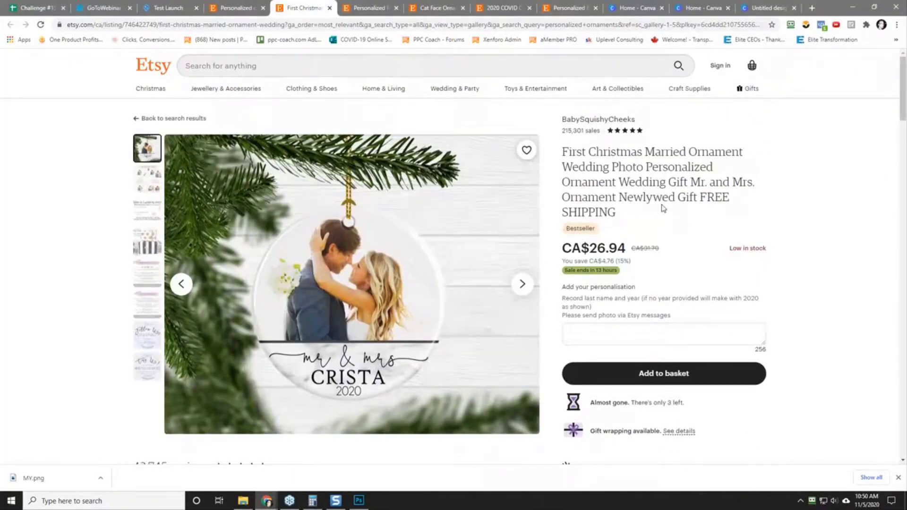
Step: Capture the "mr & mrs" couple ornament image with Snagit and save it as 2020-11-05_10-50-47.png in the Christmas challenge research folder
key("Print")
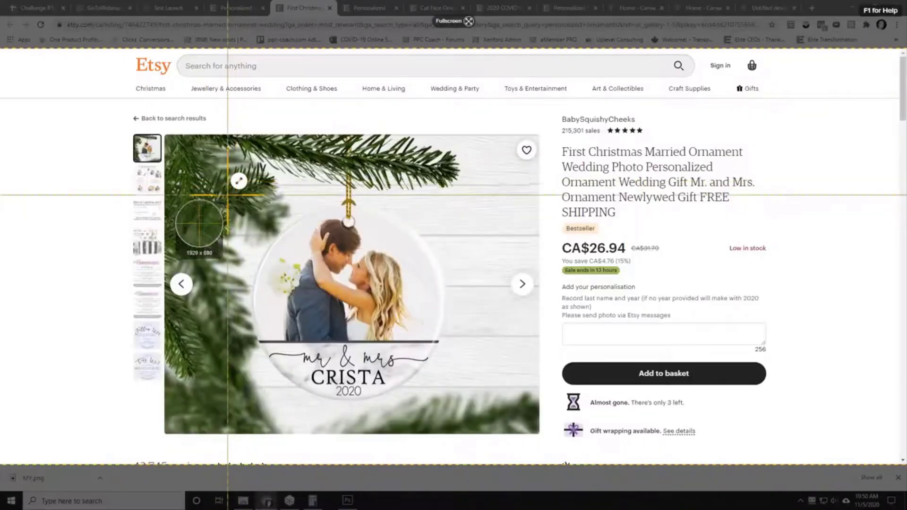
left_click_drag(235, 194, 458, 405)
left_click(237, 430)
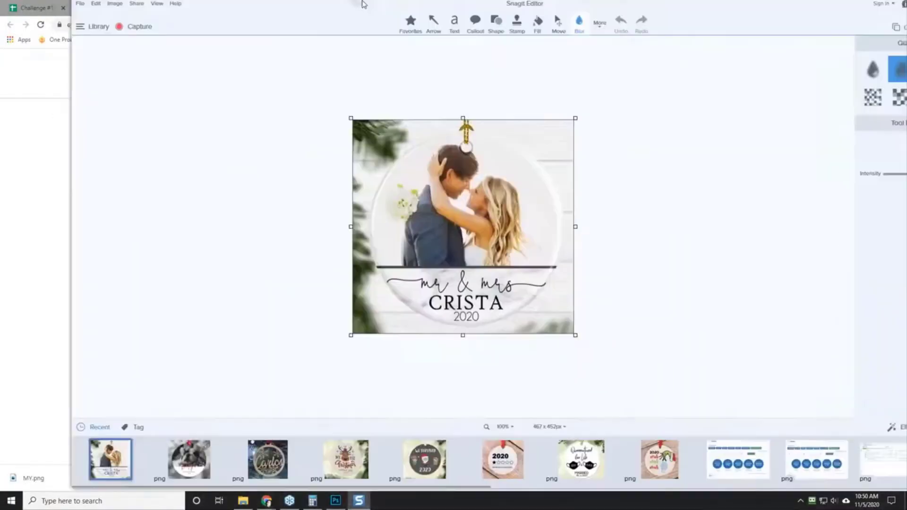
left_click(13, 7)
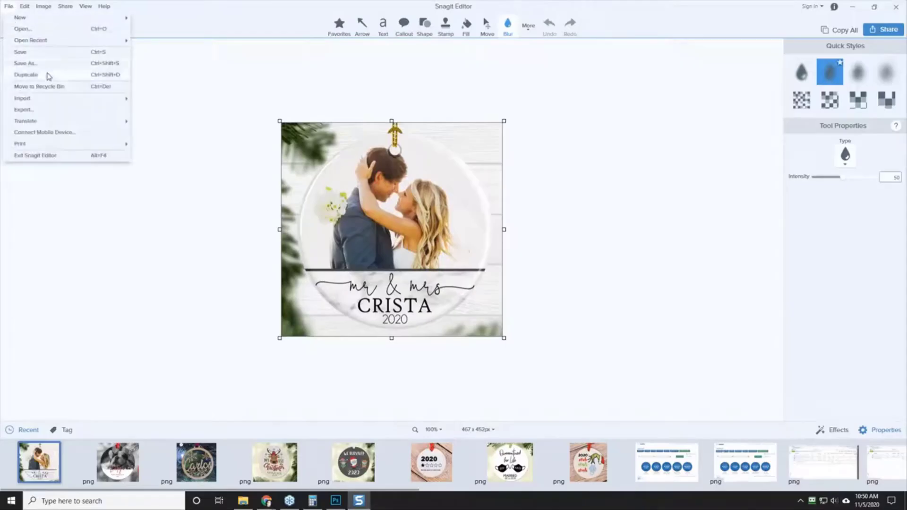
left_click(50, 62)
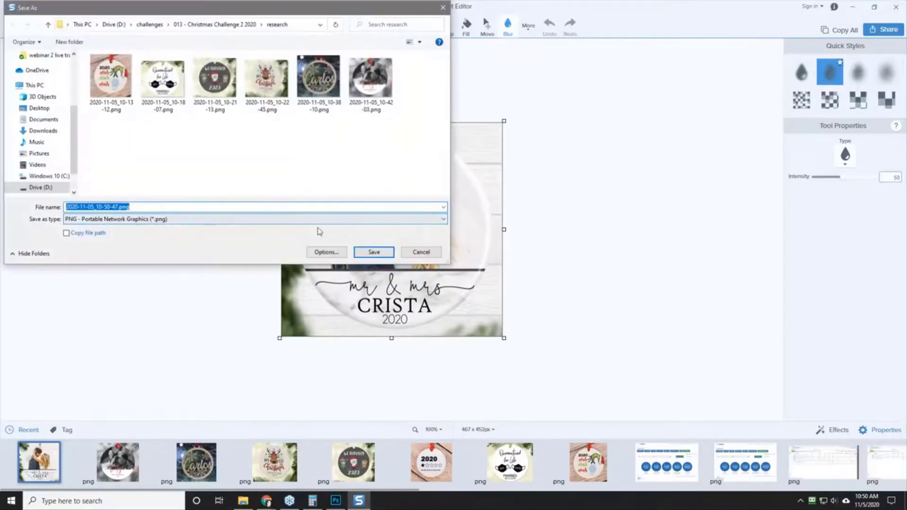
left_click(372, 251)
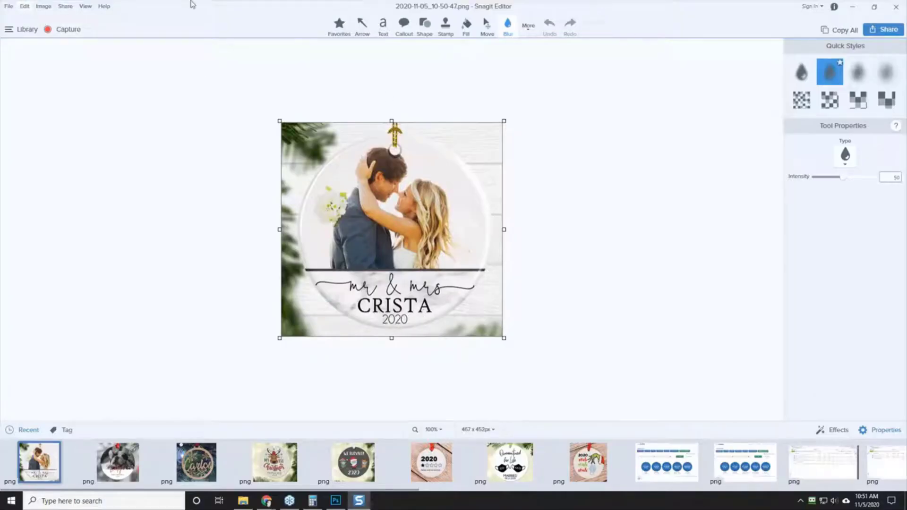
left_click_drag(188, 12, 906, 47)
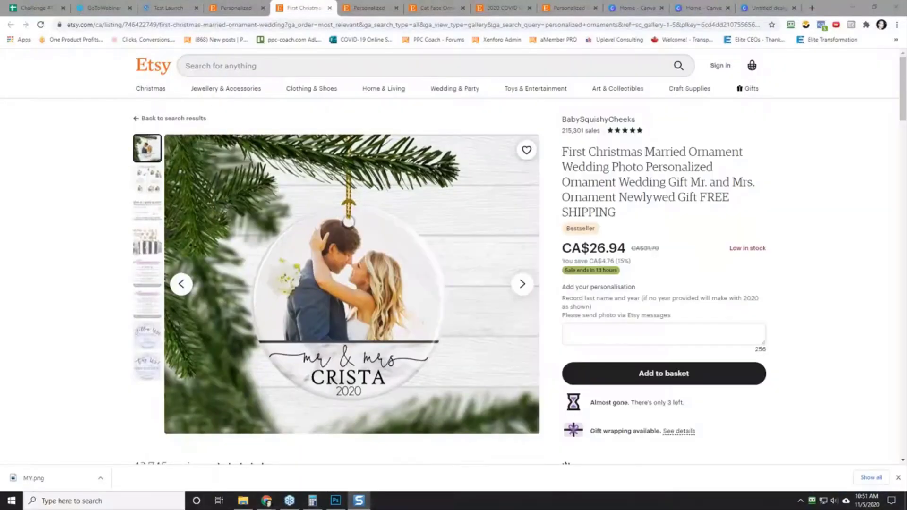
Step: Insert the saved couple ornament image in cell A8 of the Christmas challenge spreadsheet and enlarge row 8 to show it
left_click(33, 8)
left_click(75, 265)
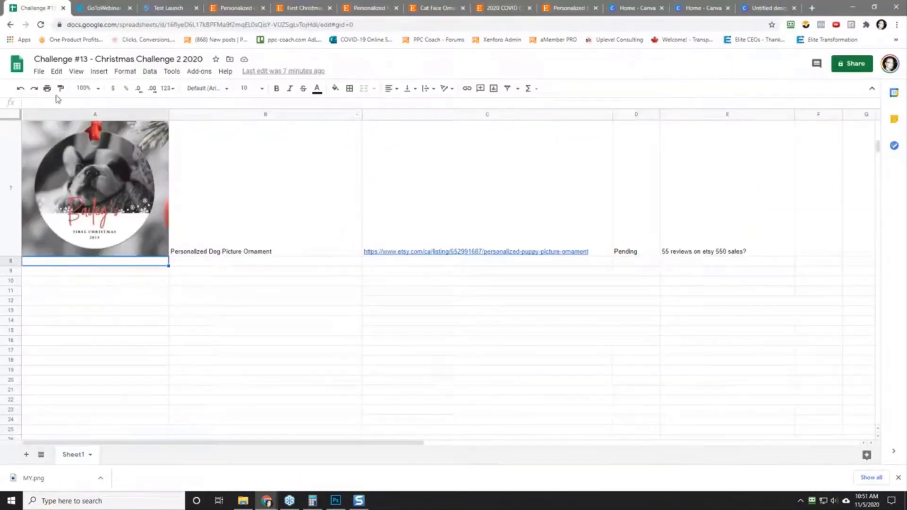
left_click(95, 75)
mouse_move(131, 218)
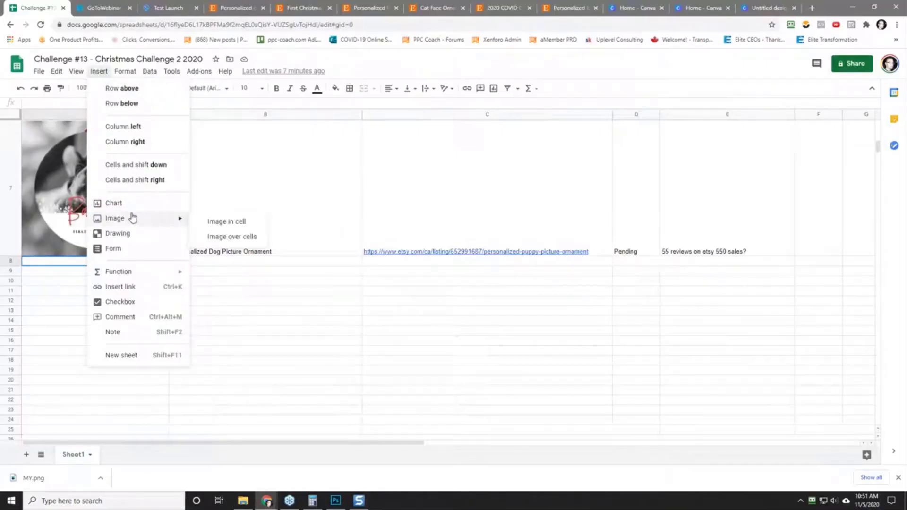
left_click(228, 221)
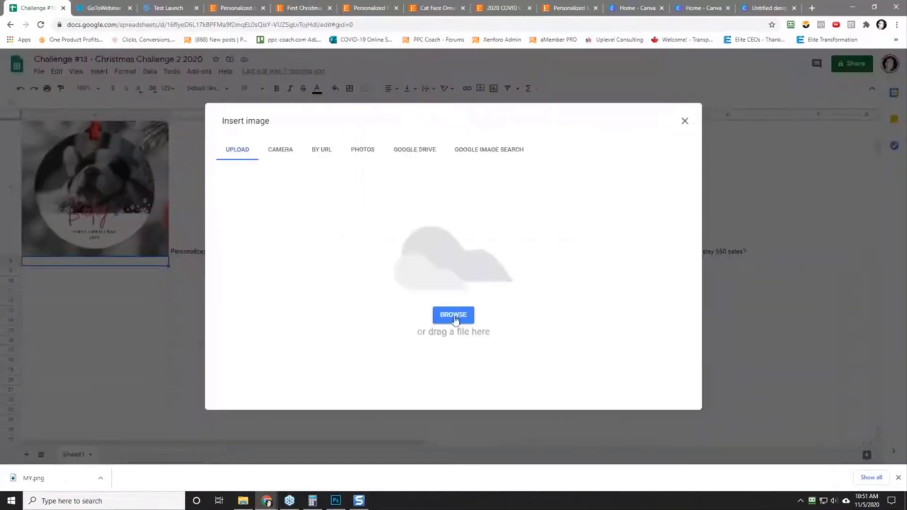
left_click(453, 315)
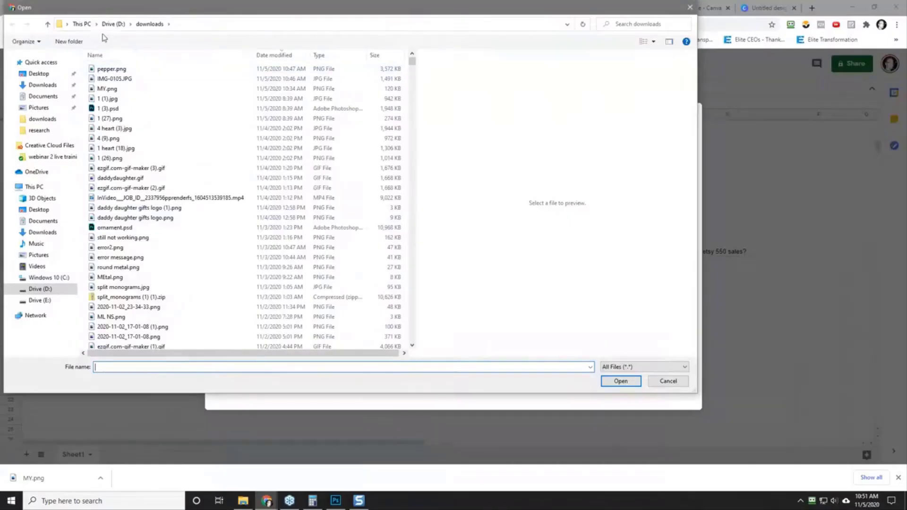
left_click(114, 25)
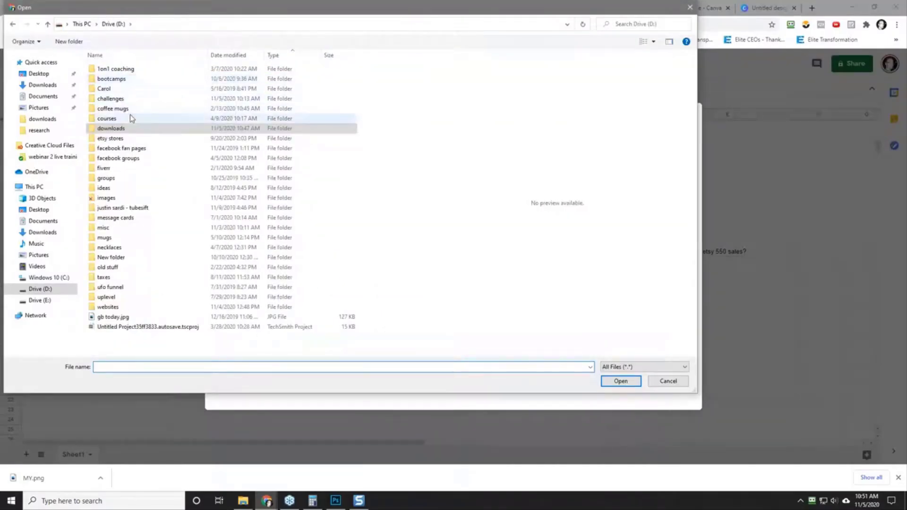
double_click(133, 99)
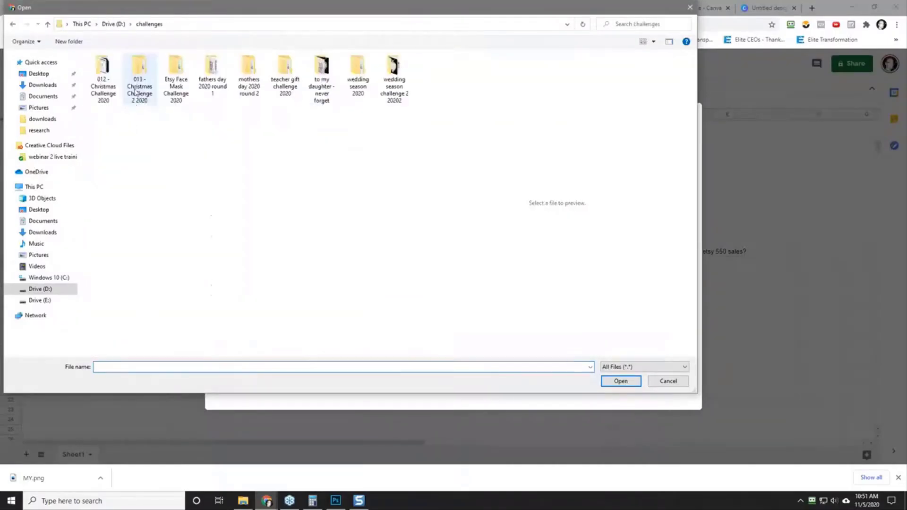
double_click(138, 81)
double_click(116, 71)
left_click(110, 138)
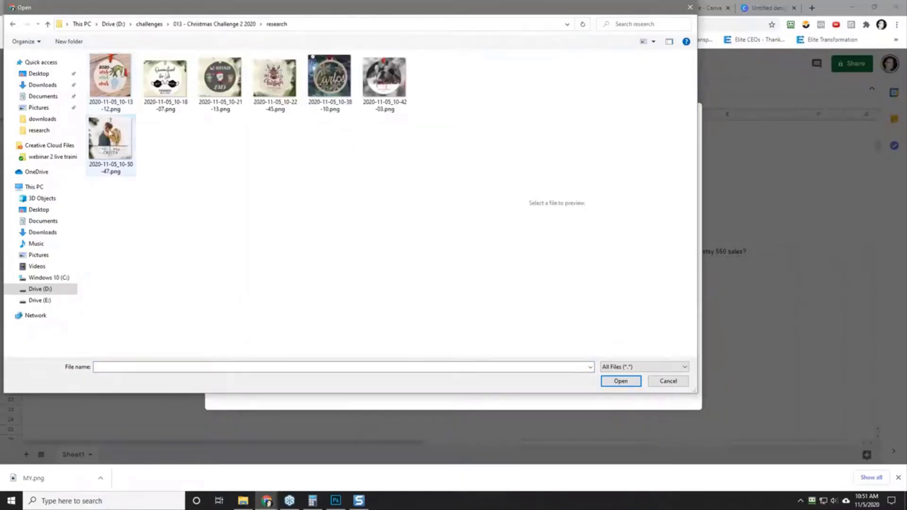
left_click(617, 381)
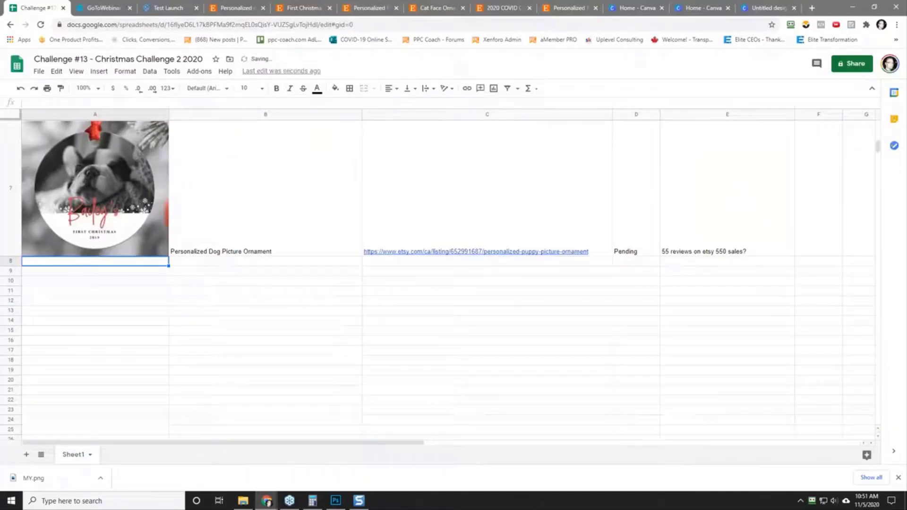
left_click_drag(10, 266, 19, 400)
Step: Begin the couple ornament's quote in cell B8 with "Personalized Engaged"
left_click(277, 338)
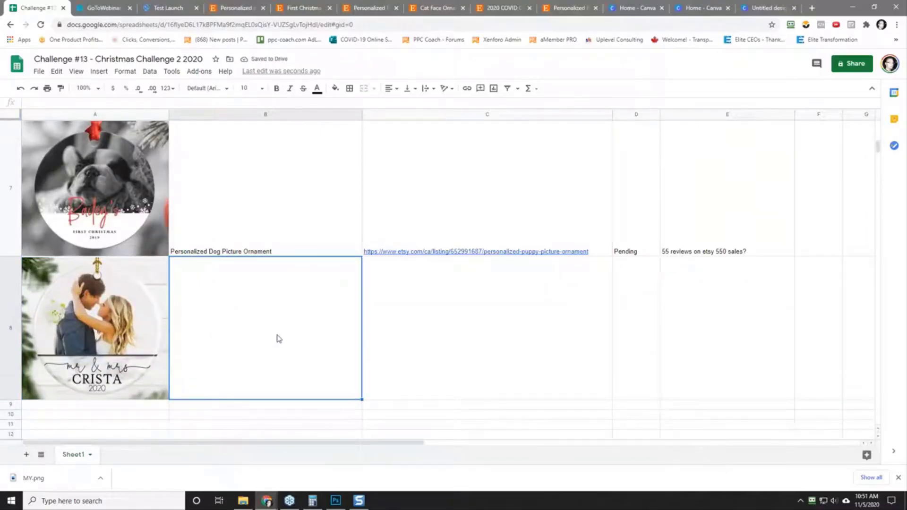
type("Personal")
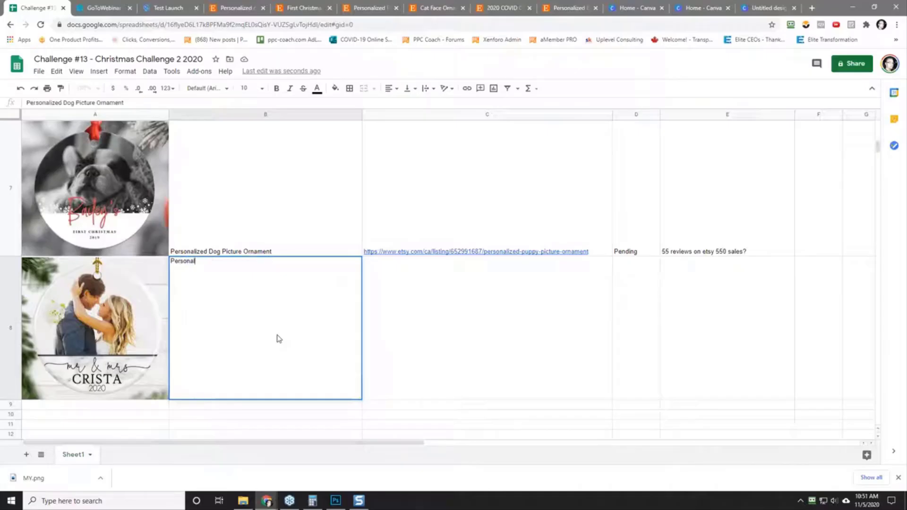
type("ized Engaged ")
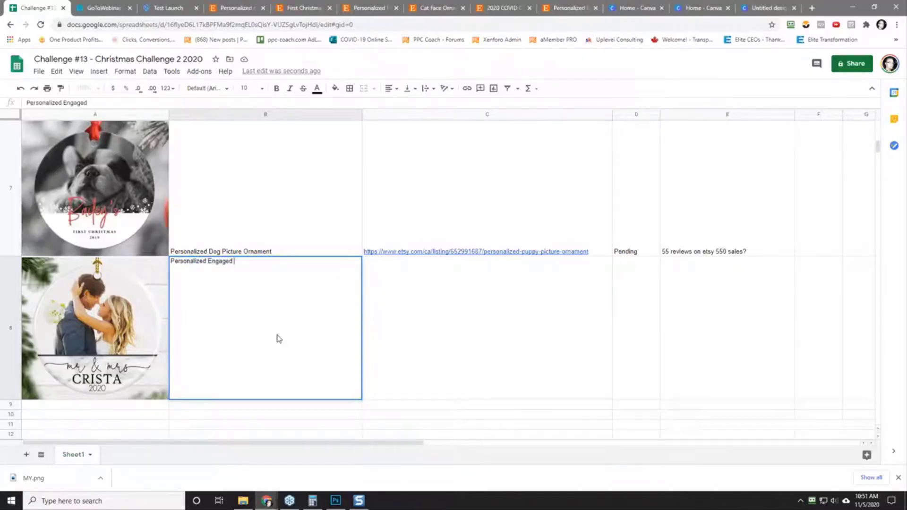
type("First")
key("BackSpace")
key("BackSpace")
key("BackSpace")
Step: Check the wedding ornament's title on Etsy and complete the cell B8 quote as "Personalized Engaged First Christmas Ornament"
left_click(234, 8)
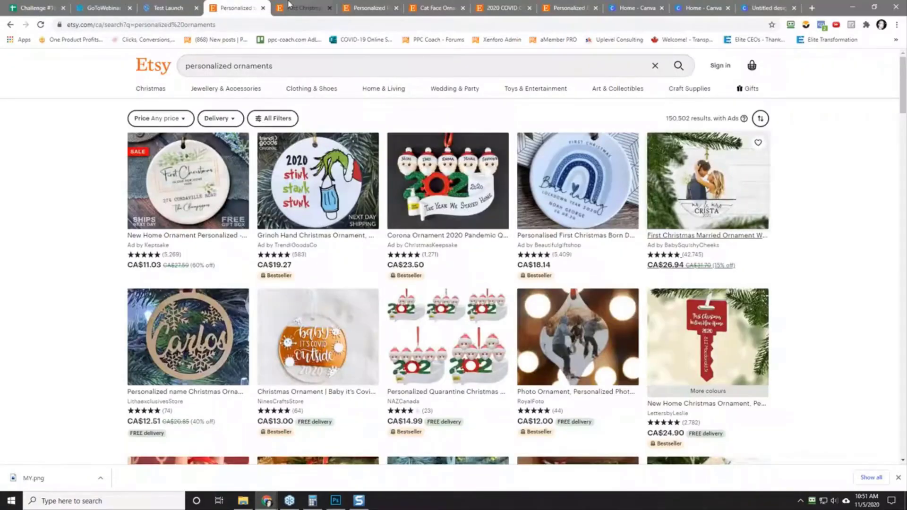
left_click(290, 6)
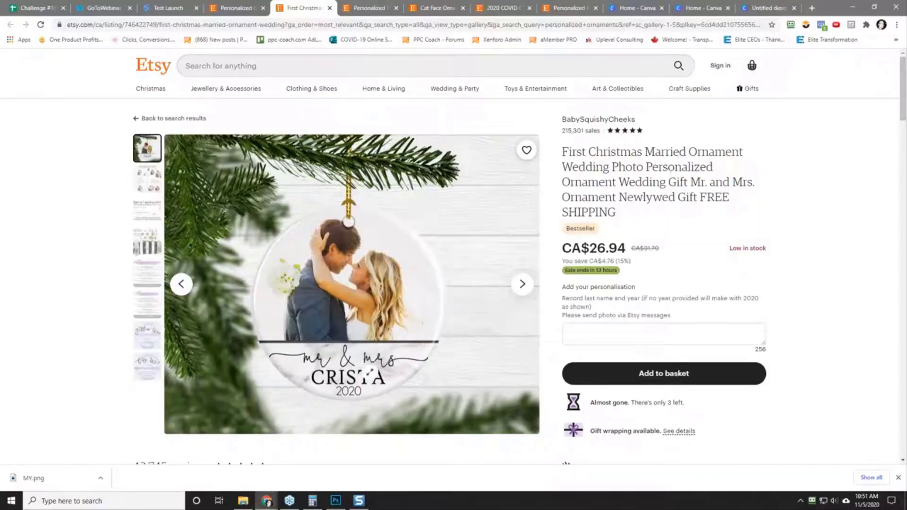
left_click(32, 8)
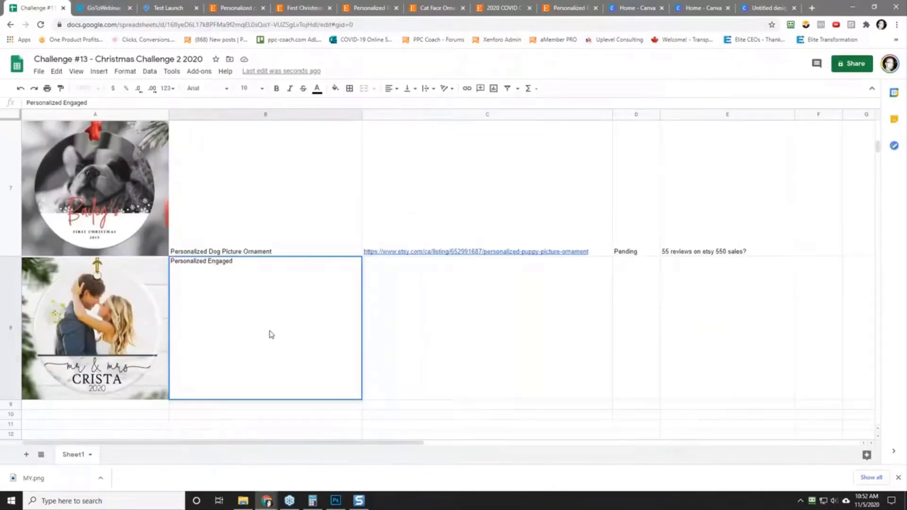
type("First Christmas Ornament")
key("Tab")
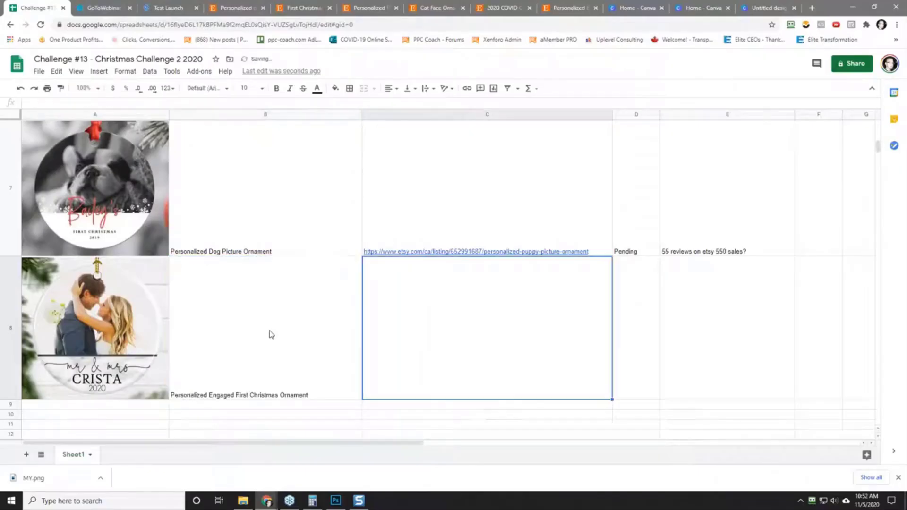
Step: Paste the previously copied Etsy link as values only into cell C8
right_click(436, 315)
mouse_move(492, 170)
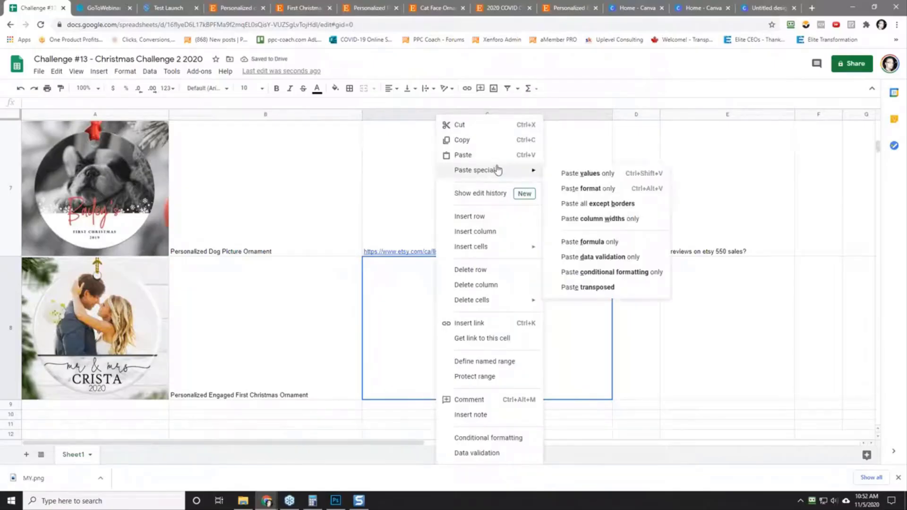
left_click(569, 174)
Step: Enter "Pending" as the couple ornament's status in cell D8
left_click(638, 328)
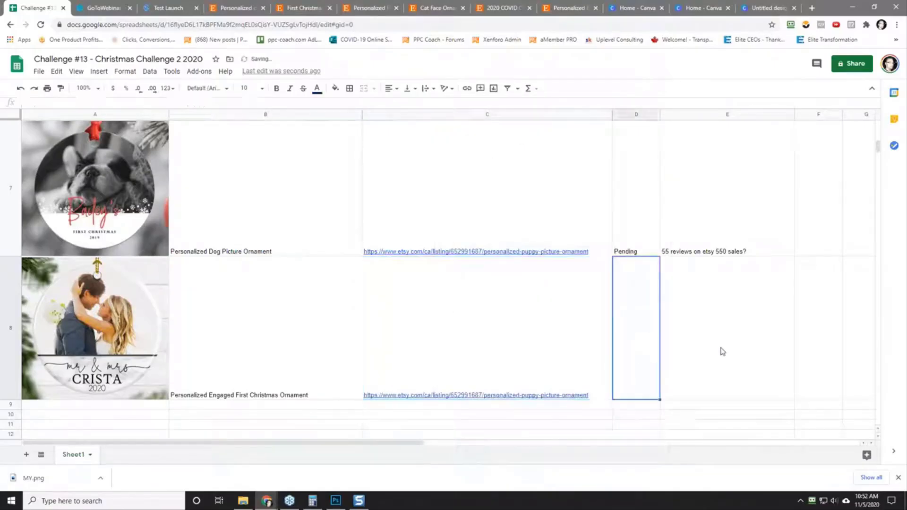
type("Pending")
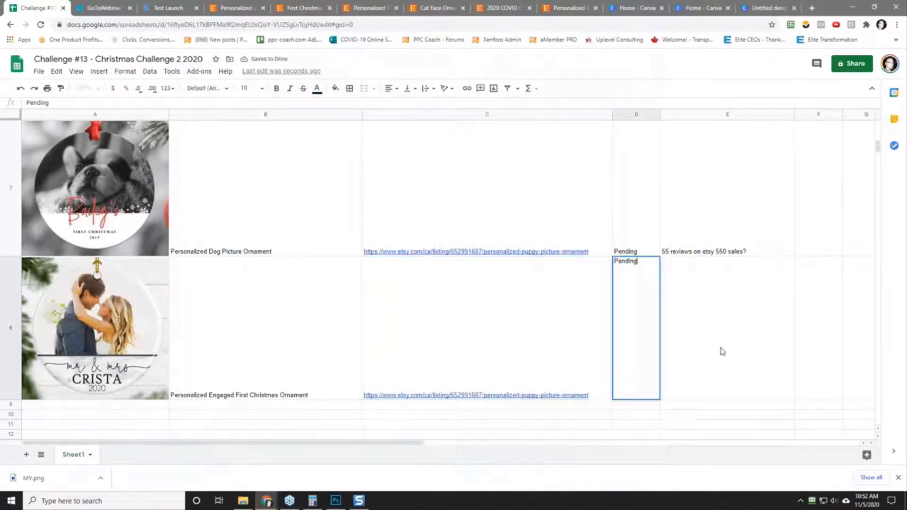
Step: Copy the wedding ornament's Etsy address, without its search parameters, and paste it as values only over the link in cell C8
left_click(302, 8)
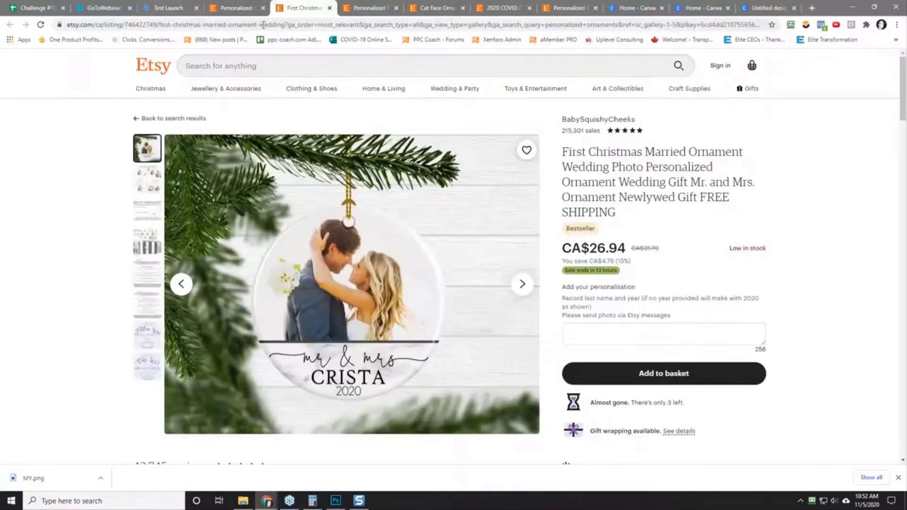
left_click_drag(288, 27, 68, 27)
right_click(100, 29)
left_click(142, 77)
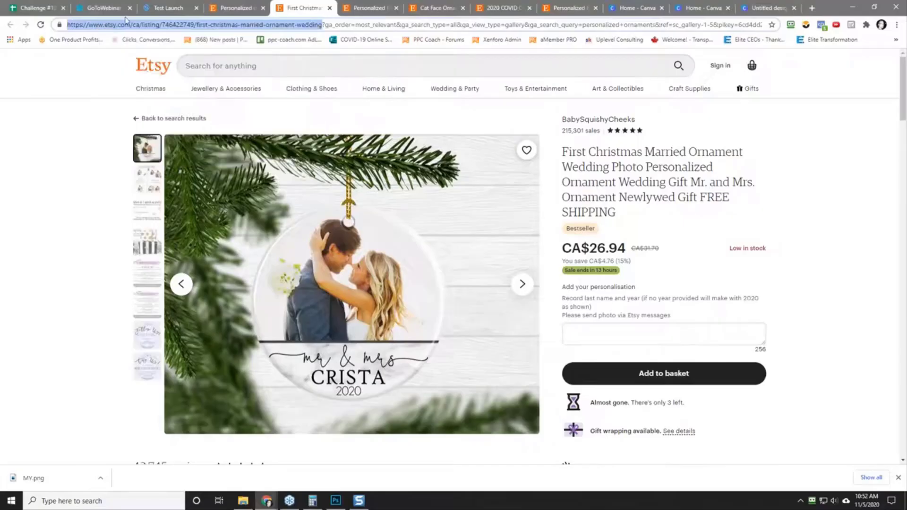
left_click(42, 6)
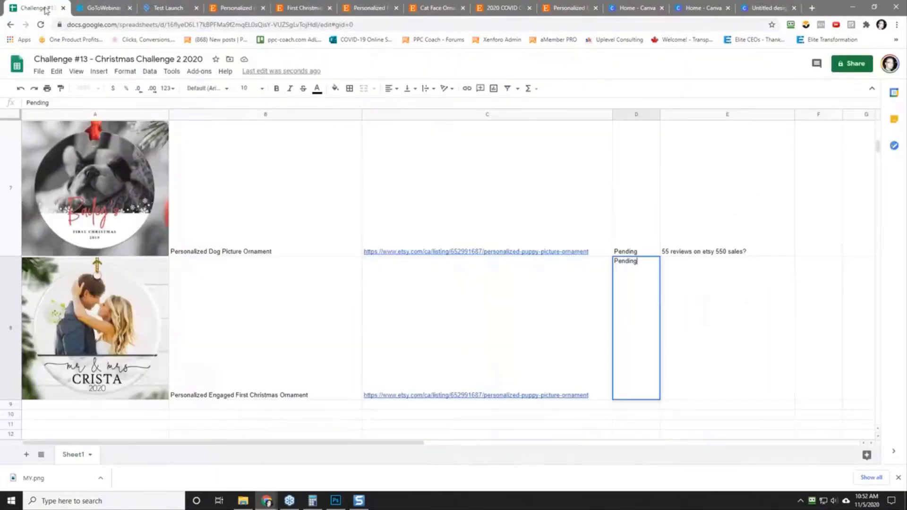
left_click(468, 332)
right_click(469, 332)
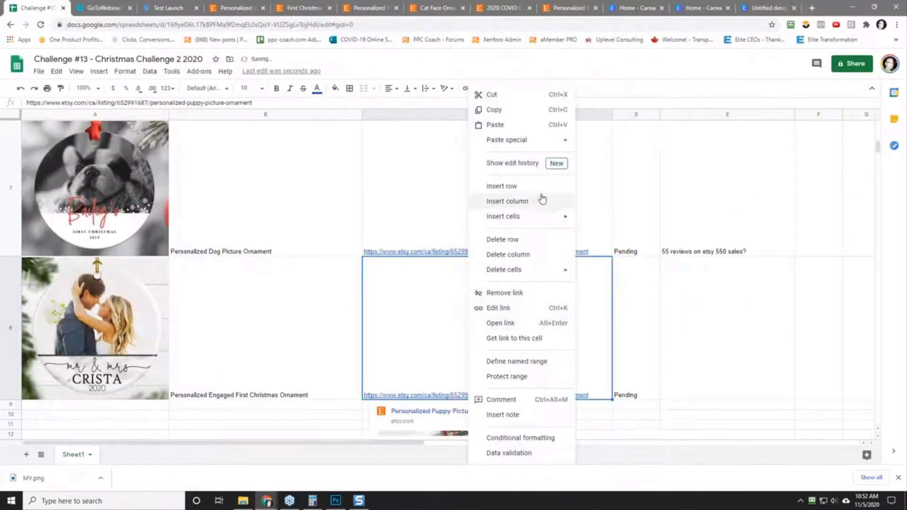
mouse_move(533, 140)
left_click(626, 148)
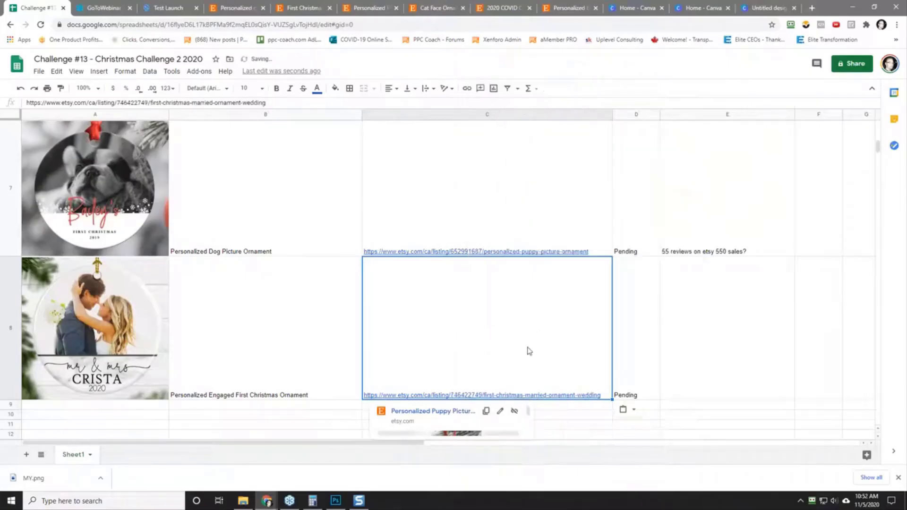
Step: Enter the note "200 reviews on etsy 2,000 sales?" for the couple ornament in cell E8
left_click(735, 360)
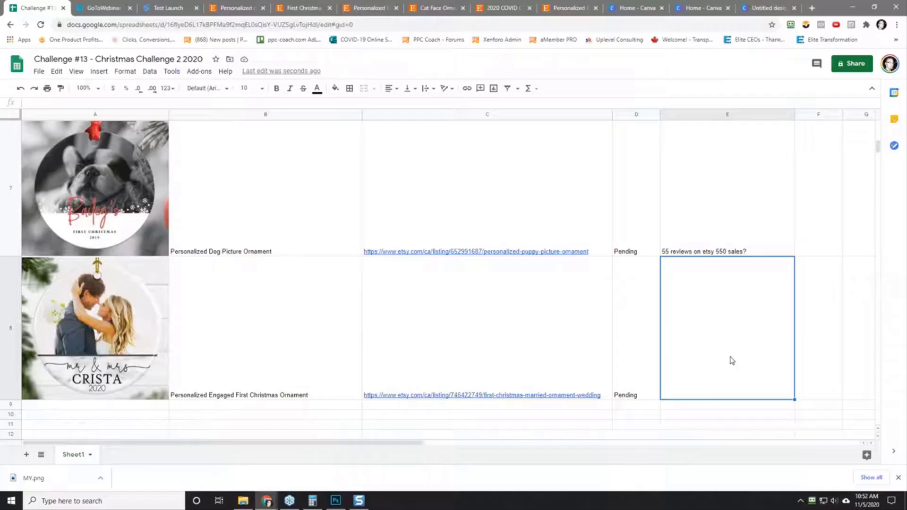
type("200")
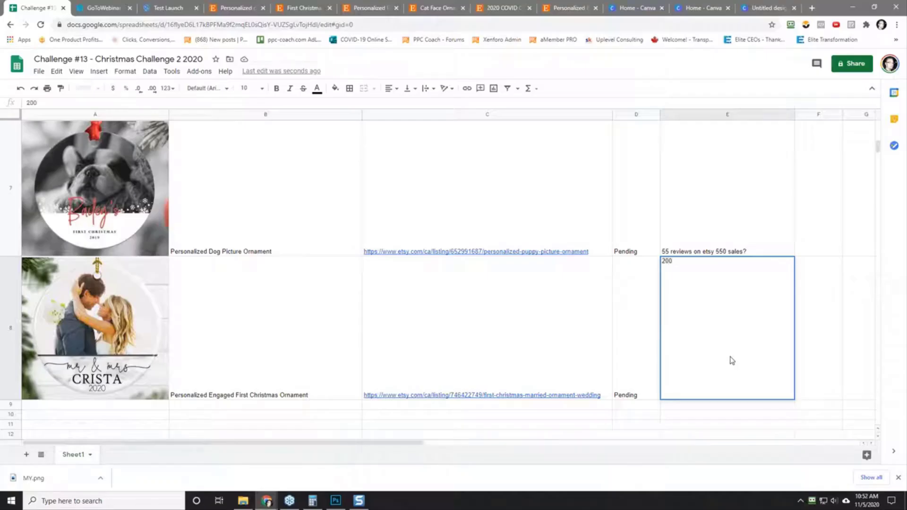
type(" reviews on ets")
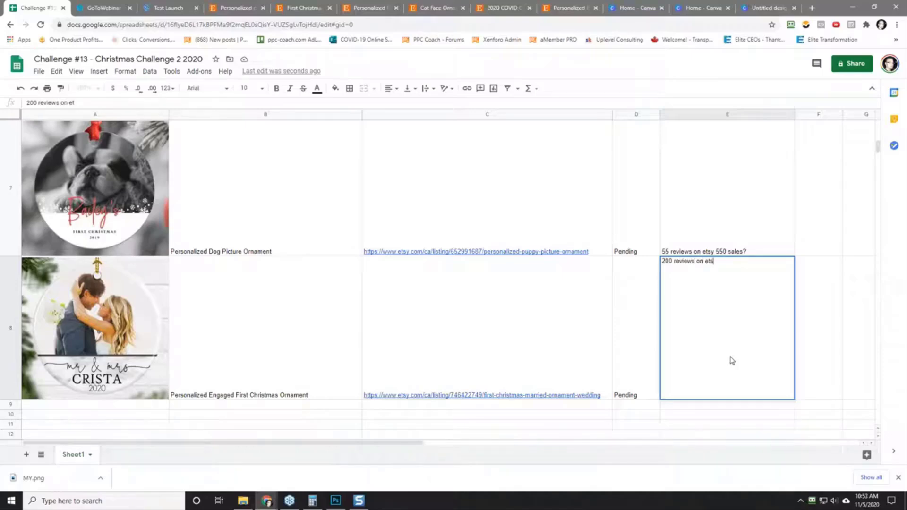
type("y 2,000 sales?")
key("Return")
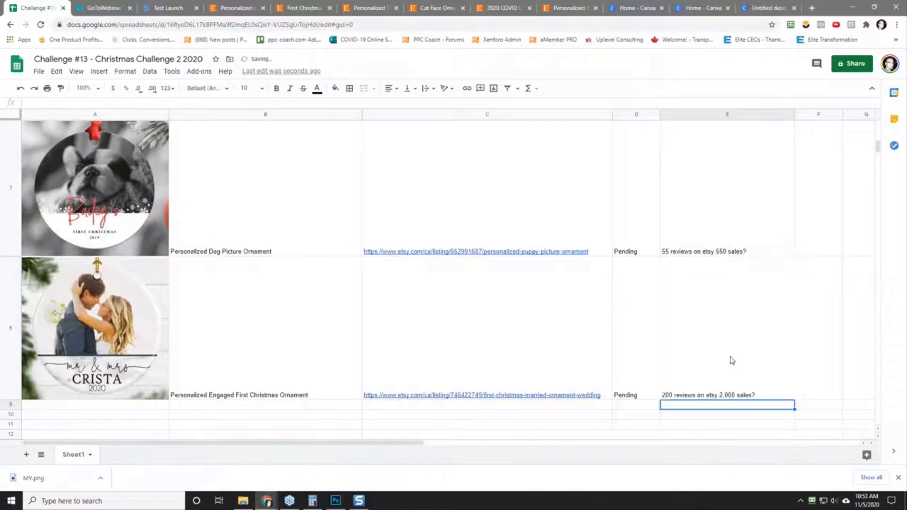
left_click(732, 360)
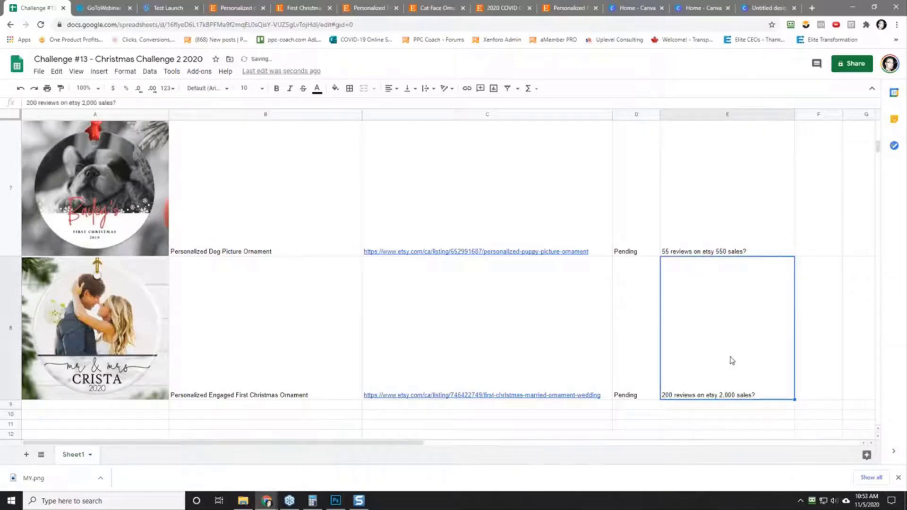
Step: Return to the married ornament listing on Etsy and examine its gallery images on photo requirements, uploading, gift wrapping, shipping and contact details
left_click(368, 8)
key("ctrl+shift+Tab")
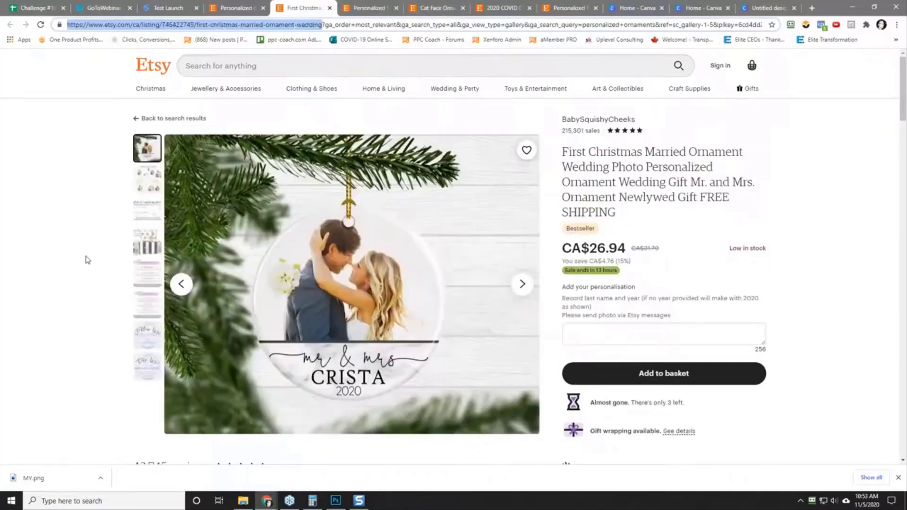
left_click(151, 185)
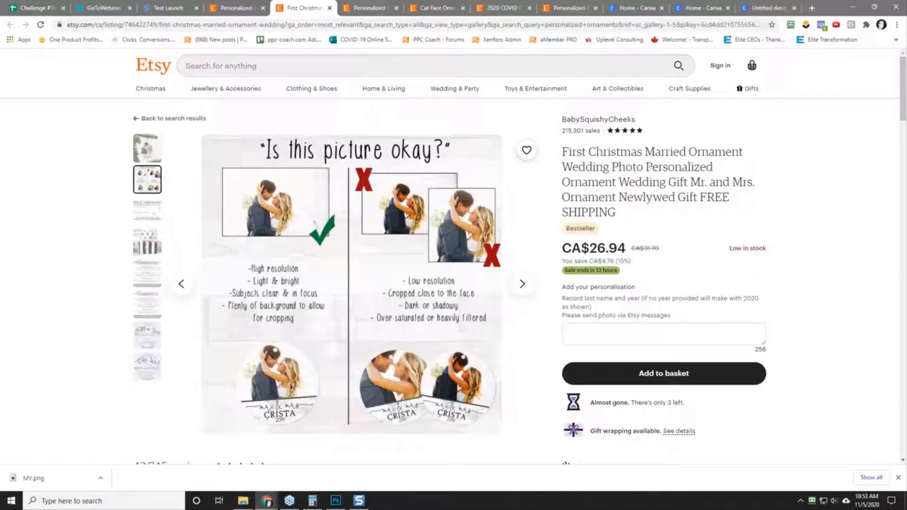
left_click(146, 208)
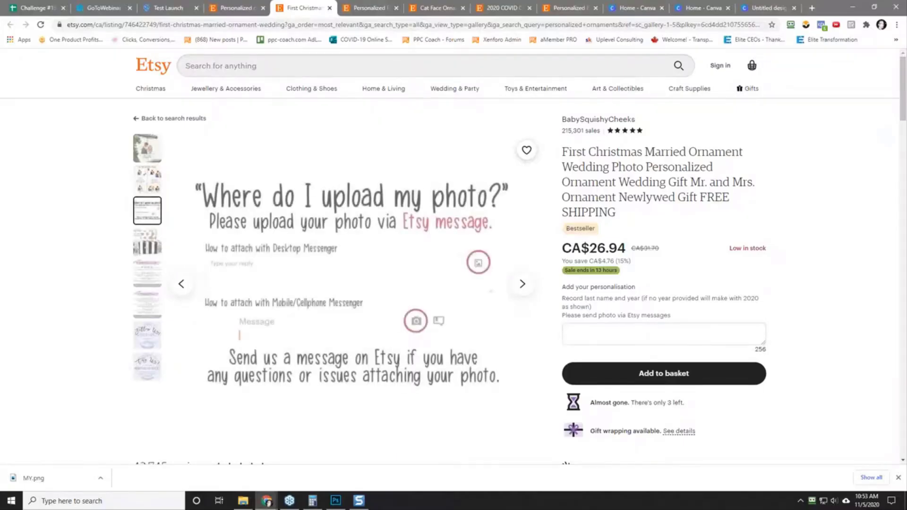
left_click(147, 242)
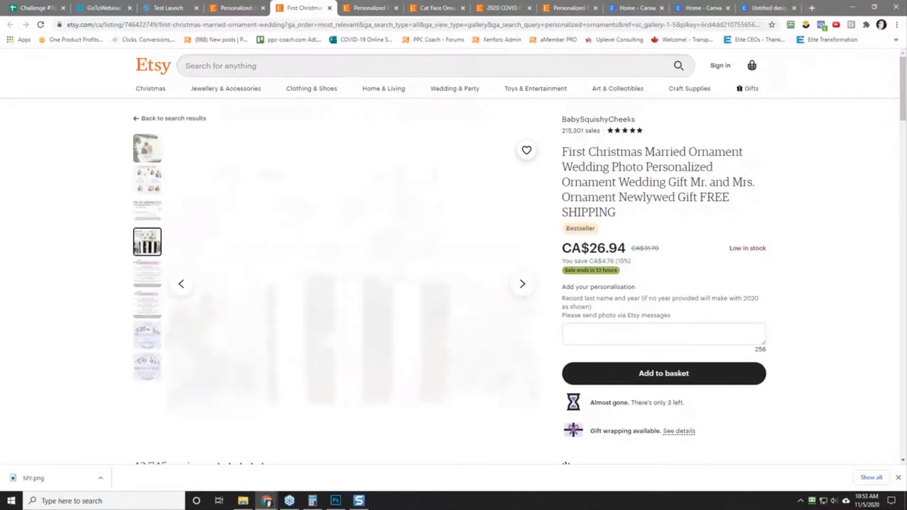
left_click(145, 263)
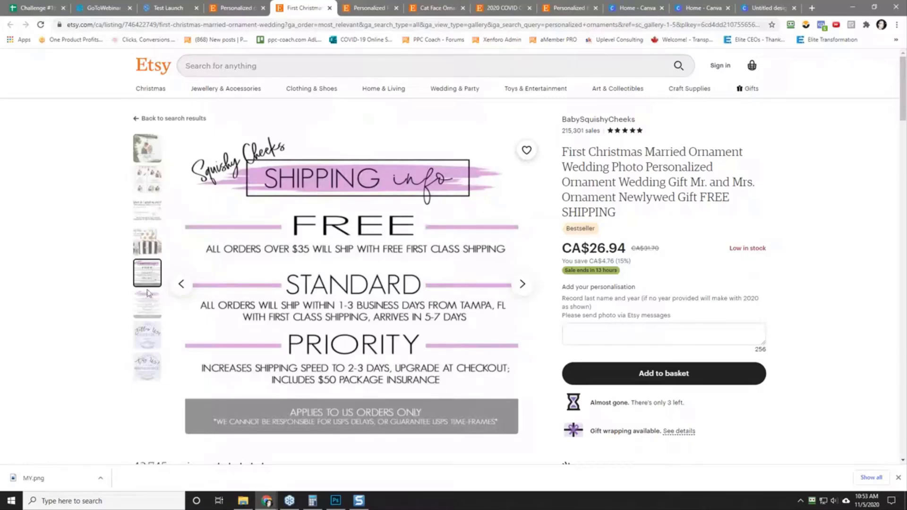
left_click(147, 305)
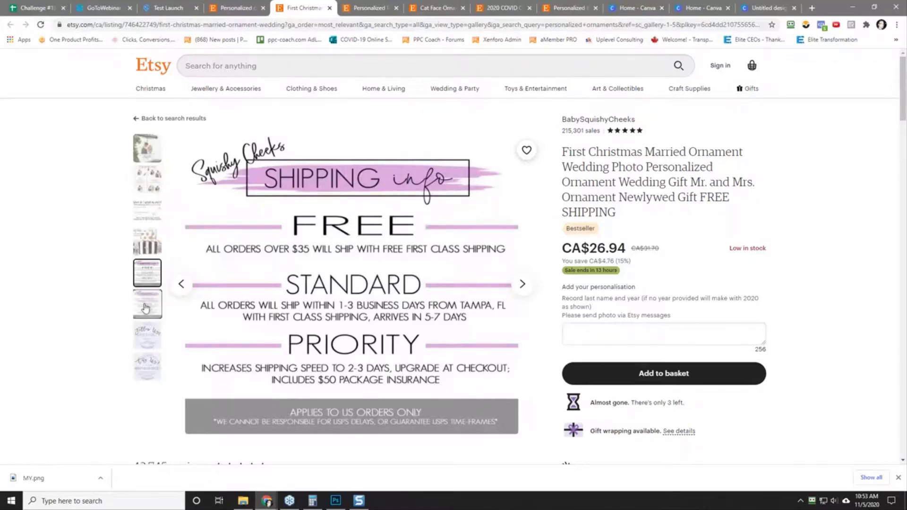
left_click(147, 335)
left_click(146, 367)
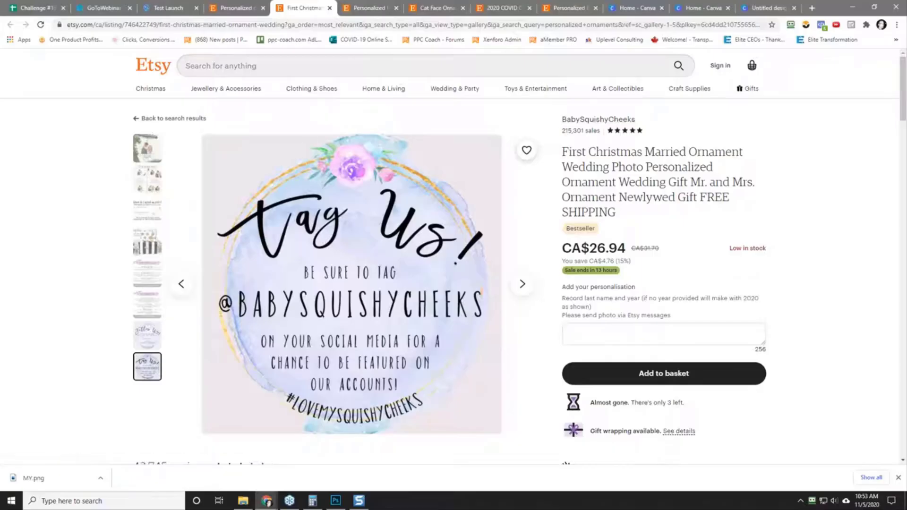
Step: Open the BabySquishyCheeks shop in a new tab and look through its sales figures, item categories and featured products
right_click(614, 121)
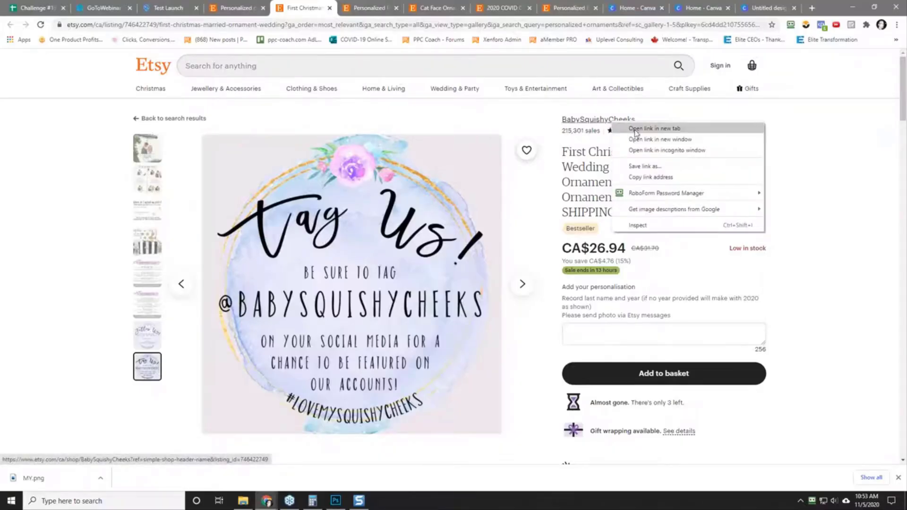
left_click(643, 128)
left_click(340, 9)
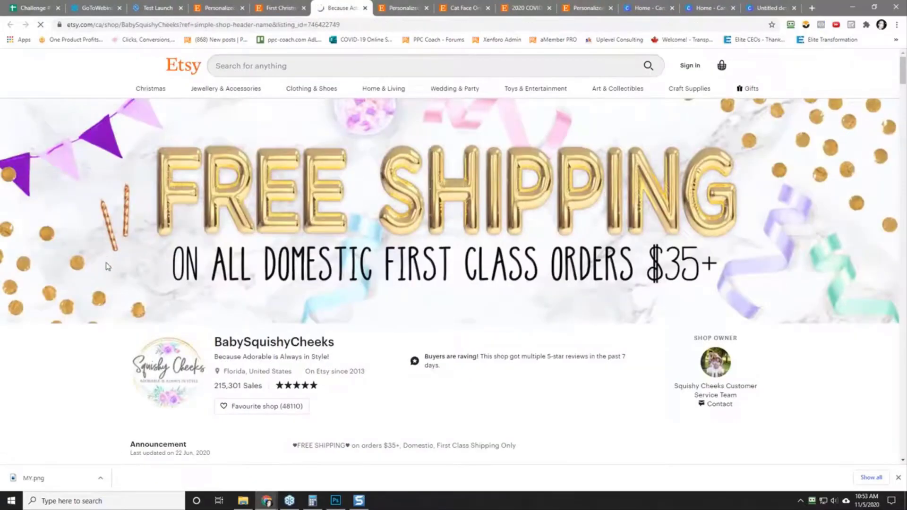
scroll(105, 267, "down", 3)
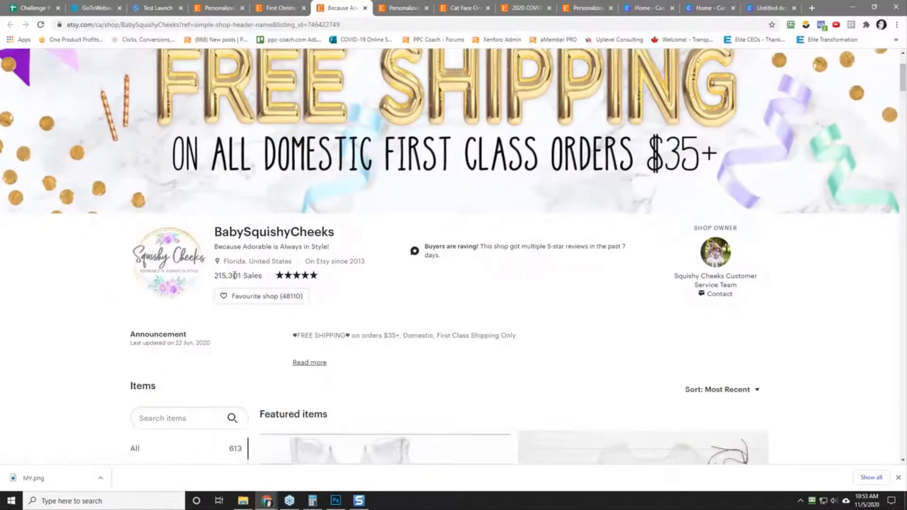
scroll(80, 322, "down", 5)
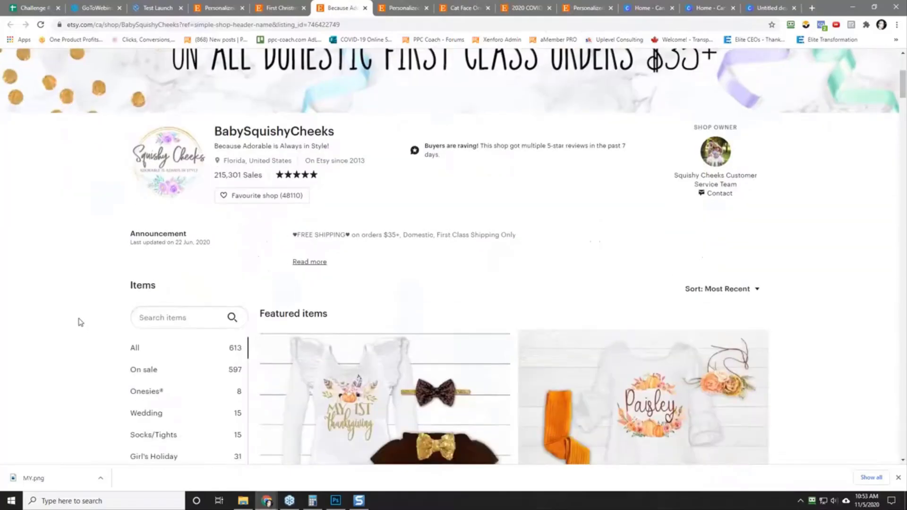
scroll(80, 323, "down", 2)
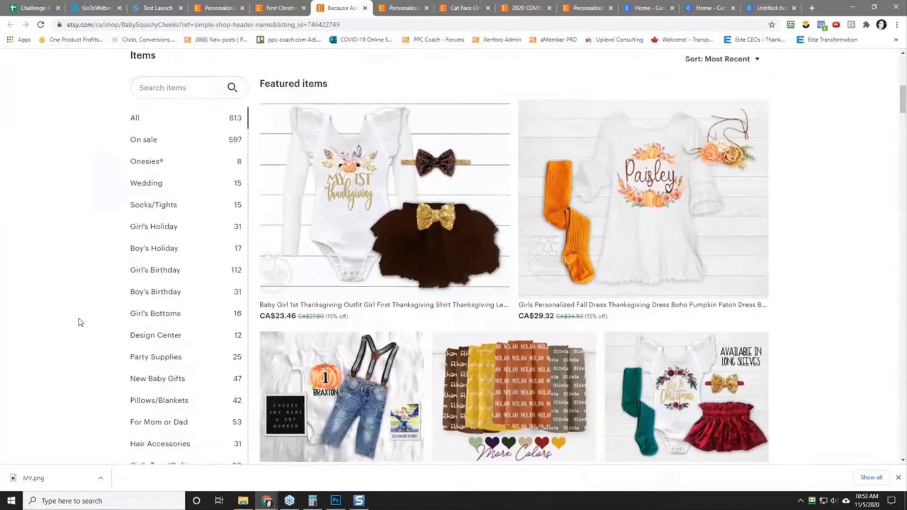
scroll(81, 323, "down", 5)
scroll(81, 322, "up", 7)
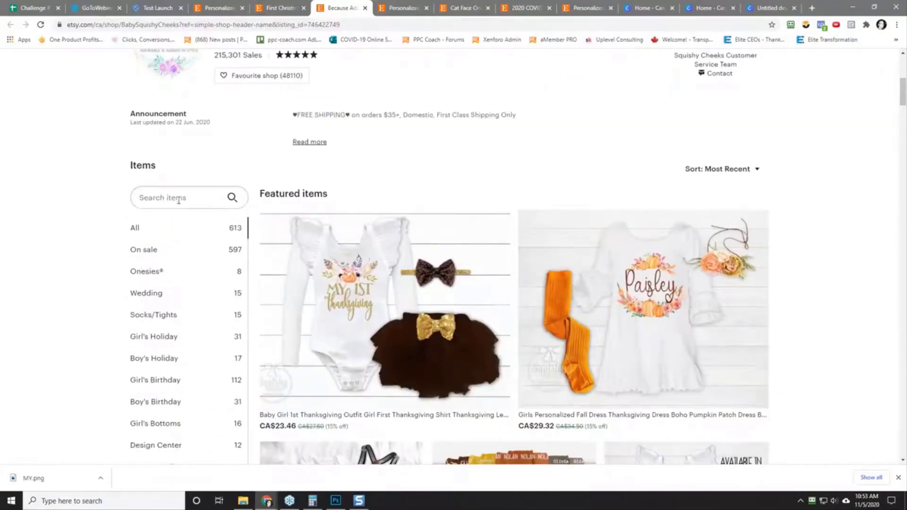
scroll(152, 355, "down", 5)
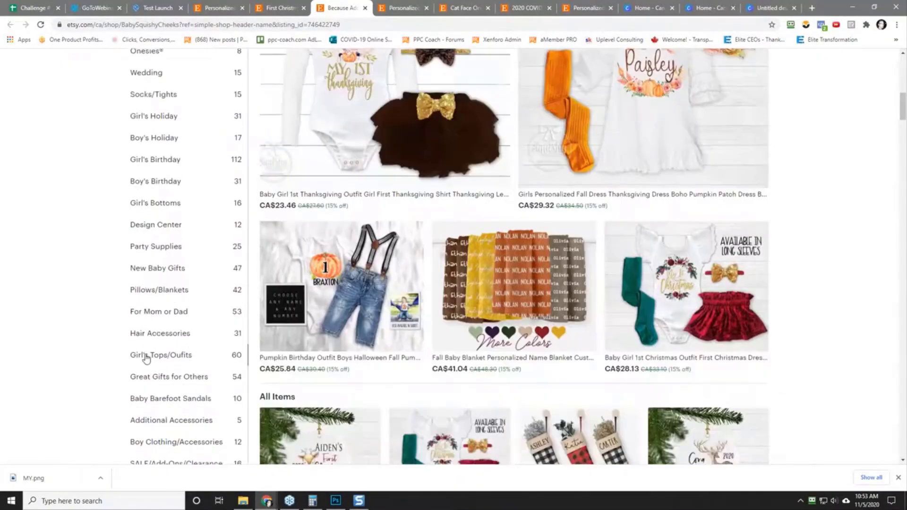
scroll(156, 331, "down", 2)
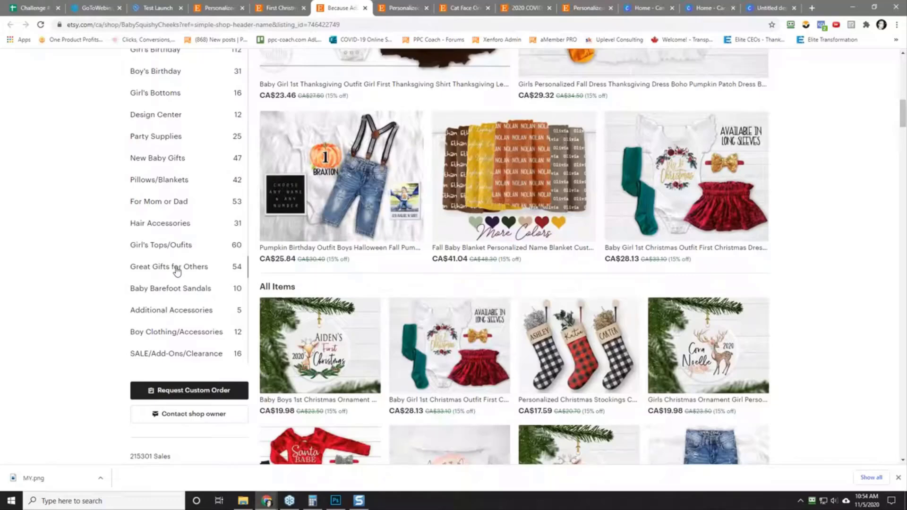
Step: Search the BabySquishyCheeks shop's items for "ornaments"
scroll(105, 321, "up", 7)
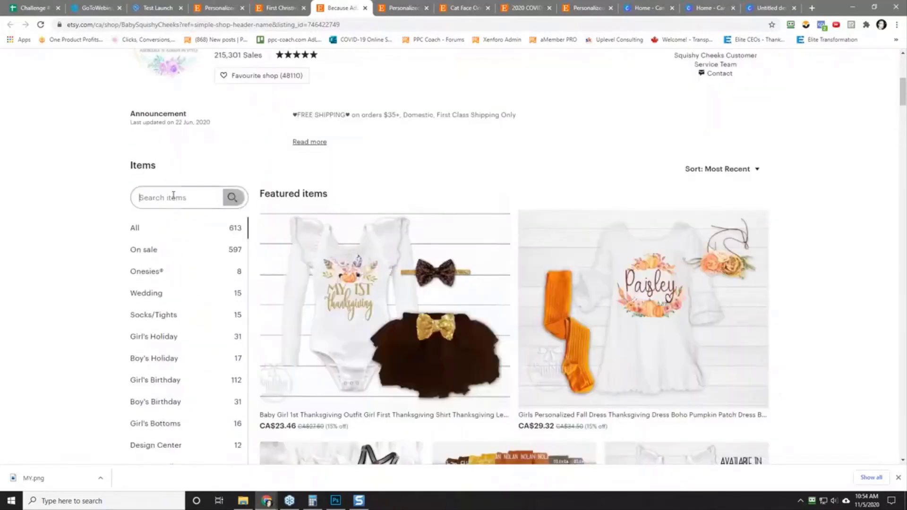
type("ornaments")
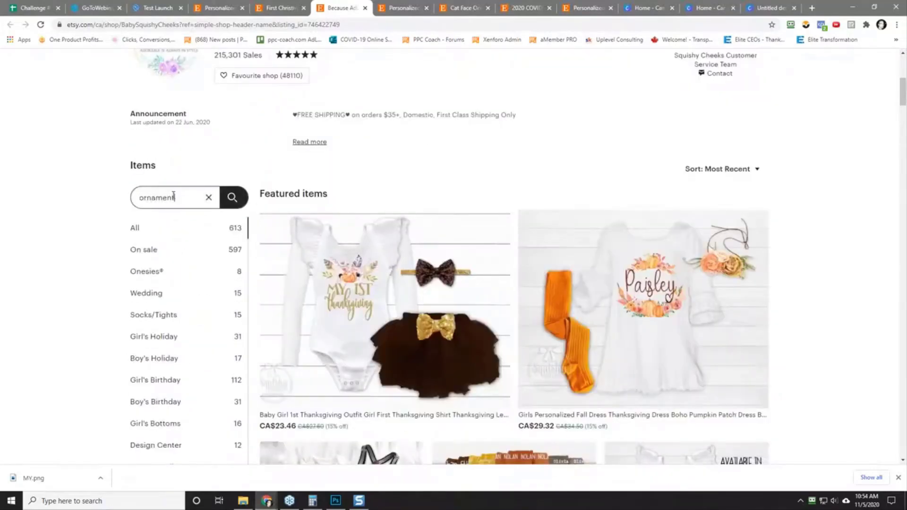
key("Return")
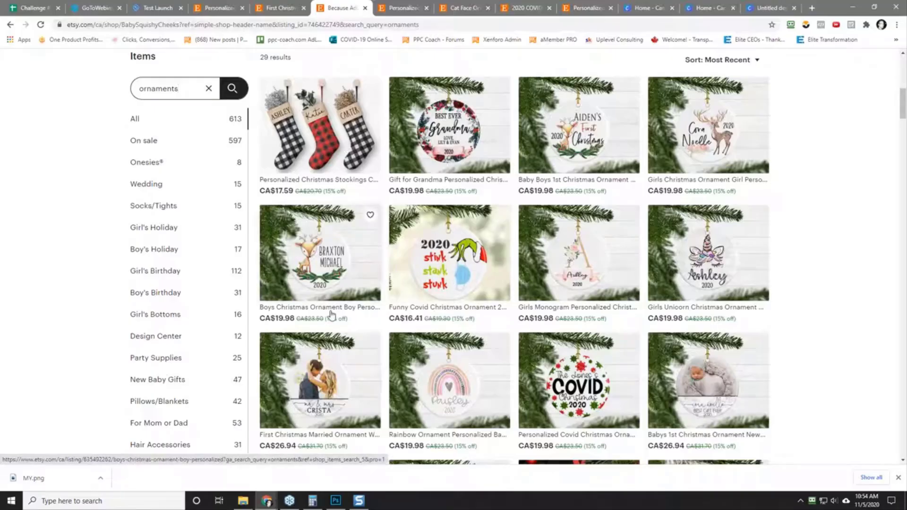
Step: Browse the shop's ornament results and open the pregnancy announcement ultrasound photo ornament in a new tab to check its listing
scroll(333, 382, "down", 2)
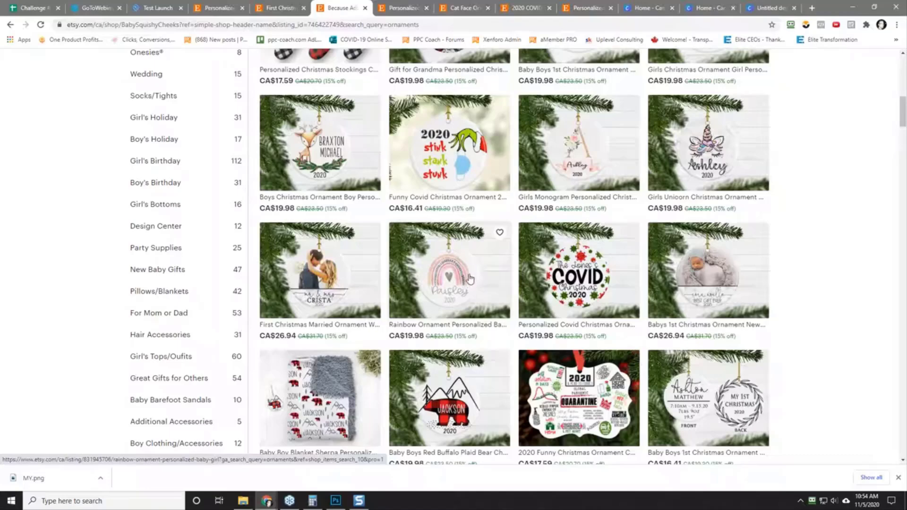
scroll(814, 270, "down", 2)
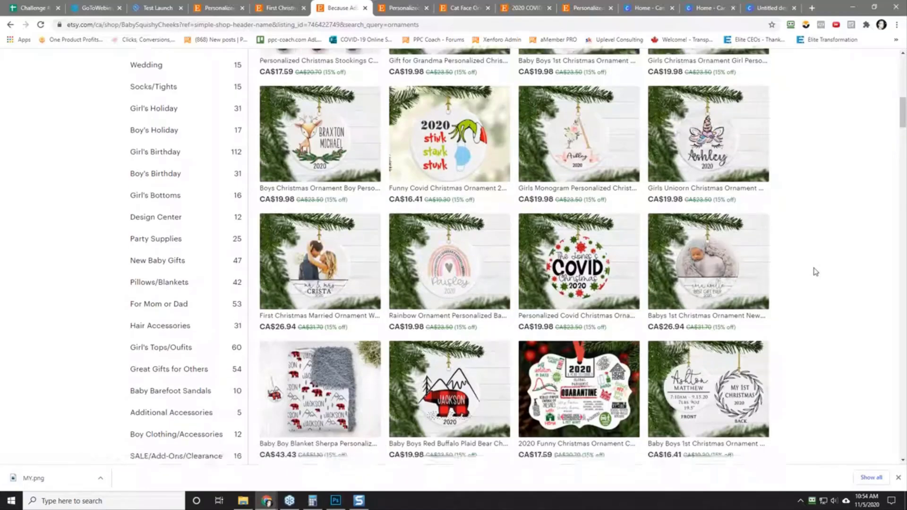
scroll(814, 272, "down", 4)
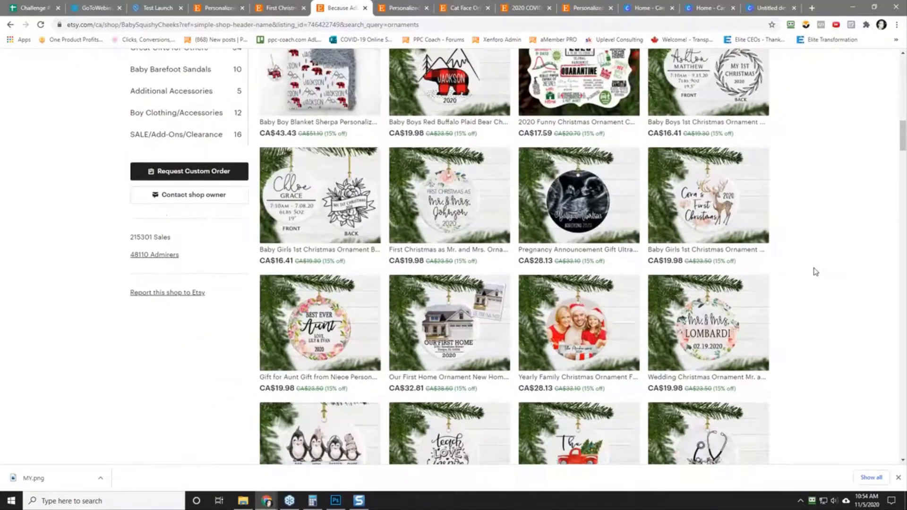
right_click(577, 204)
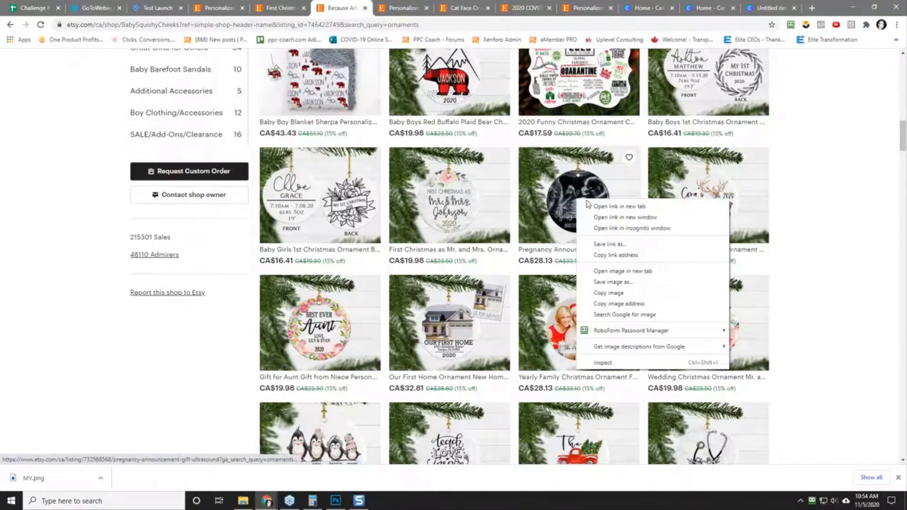
left_click(597, 210)
left_click(375, 6)
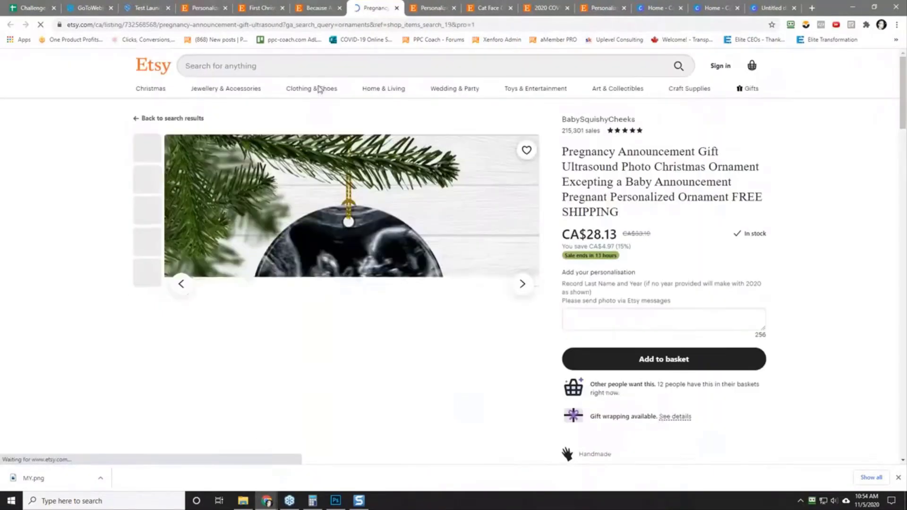
scroll(78, 310, "down", 5)
scroll(80, 311, "up", 5)
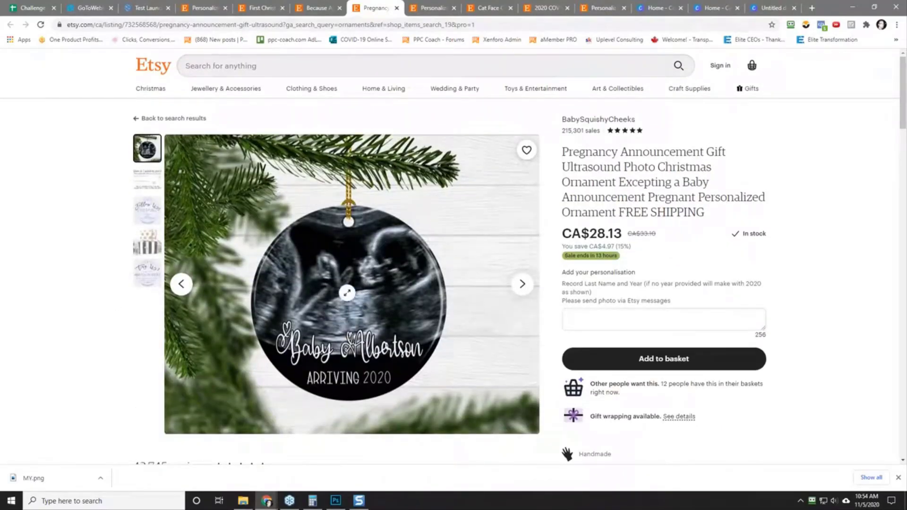
Step: Return to the shop's ornament results, open the Best Ever Aunt ornament in a new tab and check its reviews
left_click(316, 8)
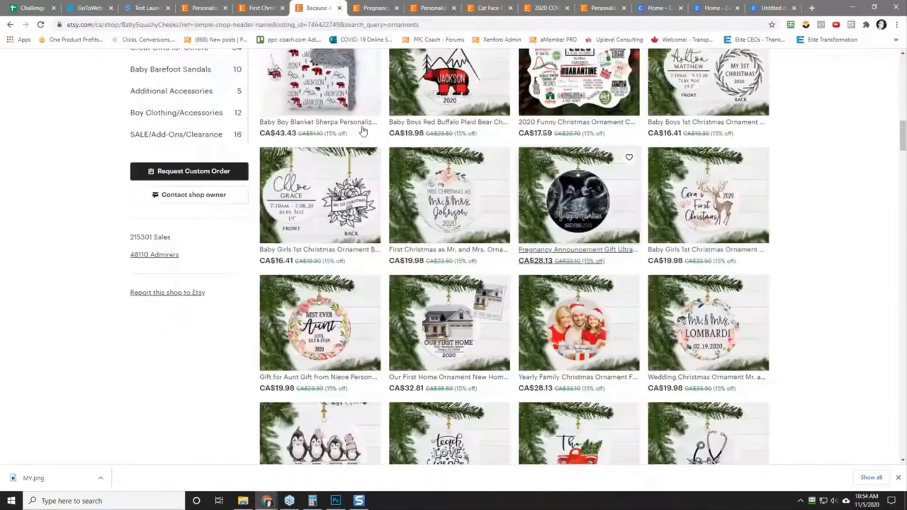
right_click(331, 337)
left_click(360, 172)
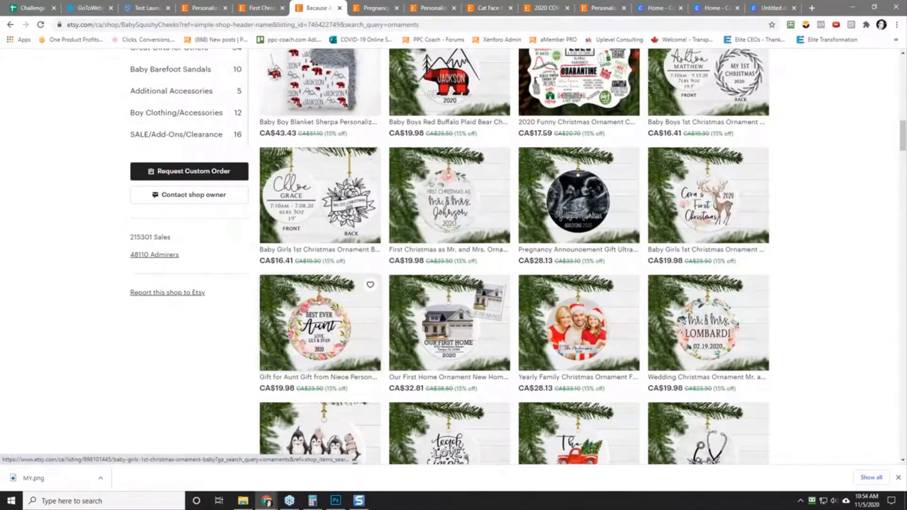
left_click(404, 7)
scroll(118, 284, "down", 2)
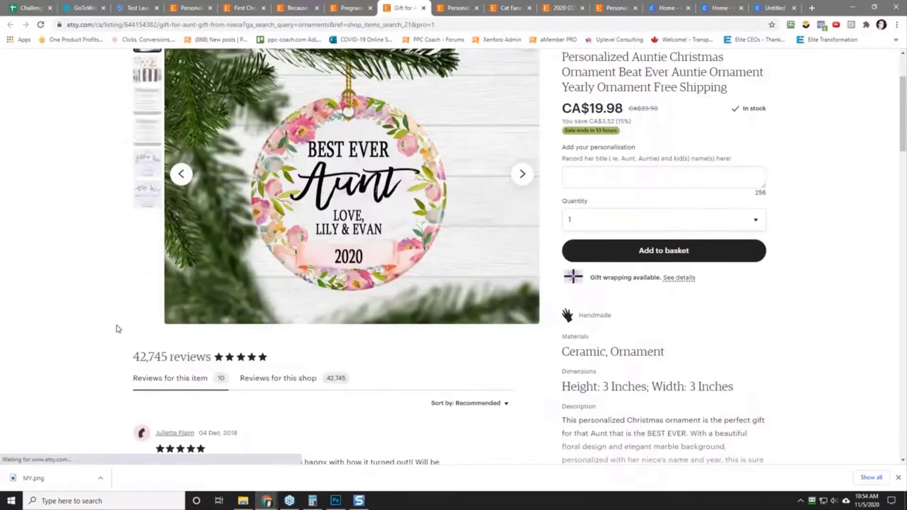
scroll(101, 302, "up", 3)
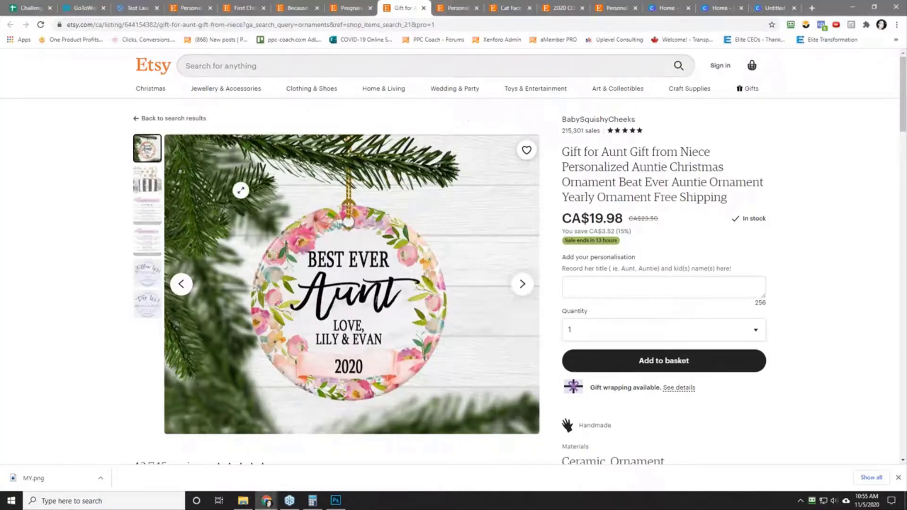
Step: Capture a screenshot of about 460 x 454 pixels around the Best Ever Aunt ornament
key("Print")
left_click_drag(236, 196, 454, 411)
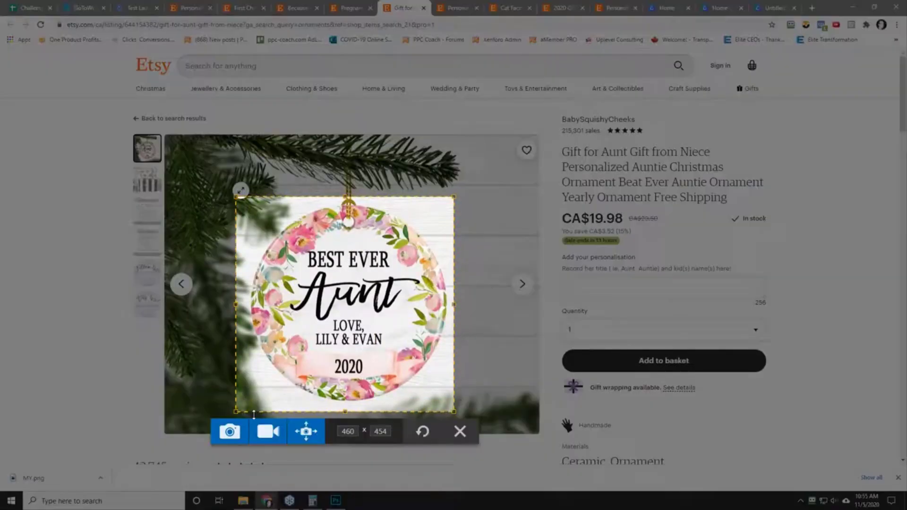
left_click(237, 432)
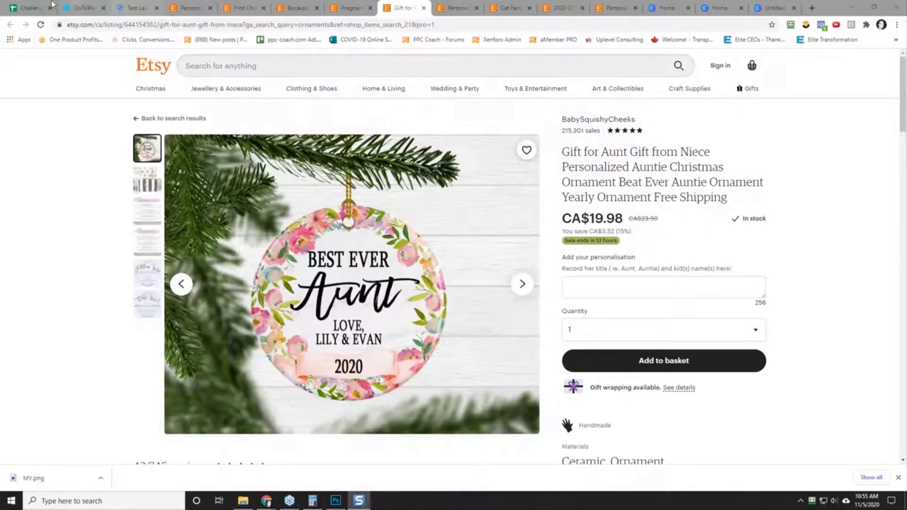
Step: Insert 2020-11-05_10-55-14.png into cell A9 of the challenge spreadsheet and enlarge row 9 to show the full ornament
left_click(29, 7)
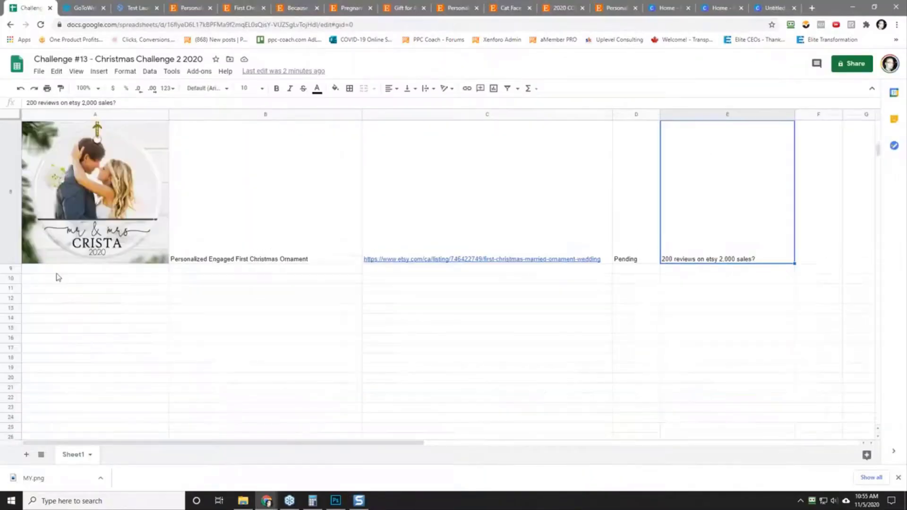
left_click(56, 270)
left_click(105, 72)
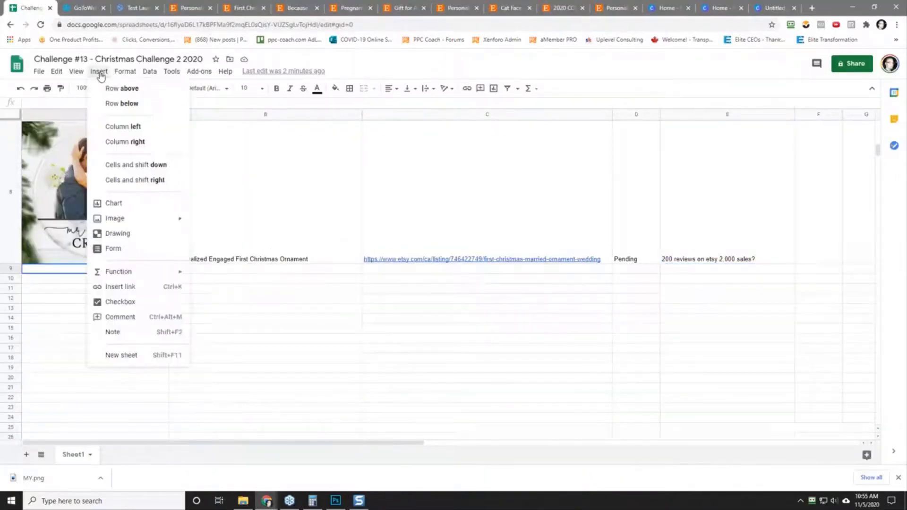
mouse_move(141, 228)
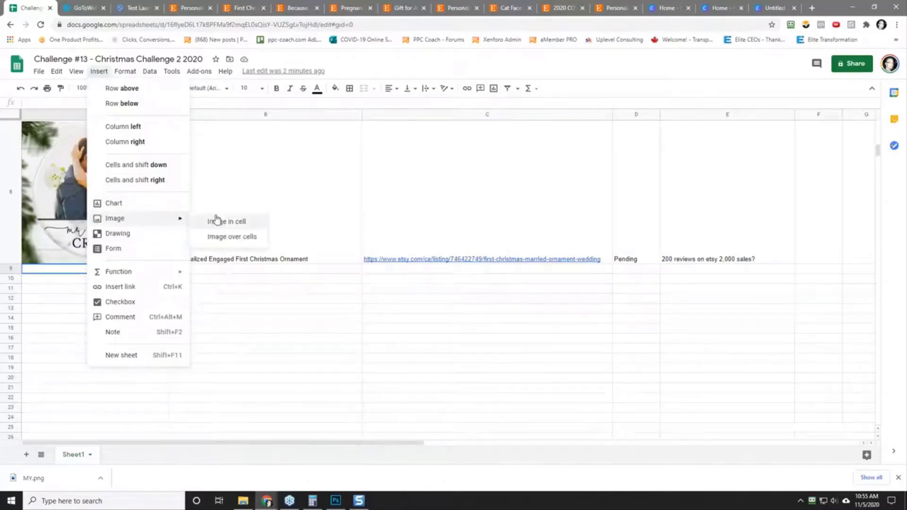
left_click(217, 221)
left_click(443, 309)
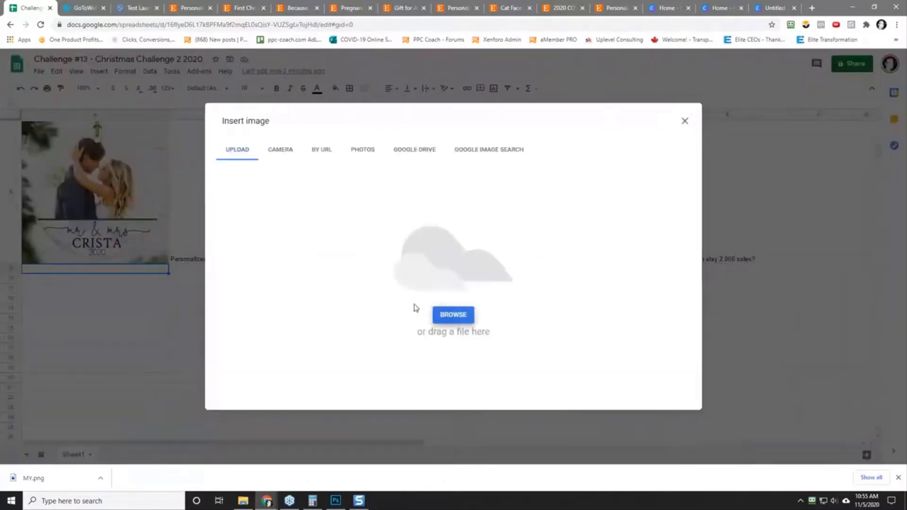
left_click(185, 142)
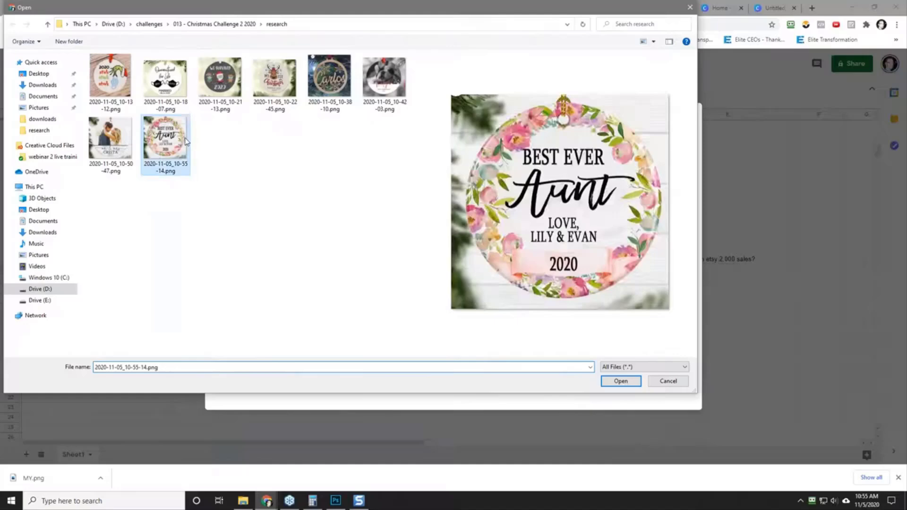
left_click(620, 382)
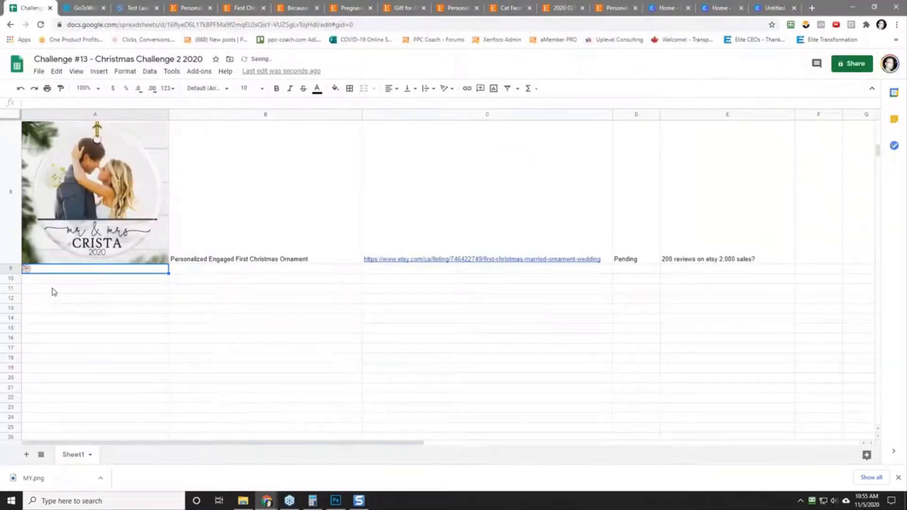
left_click_drag(17, 270, 13, 416)
Step: Enter "Best Ever Aunt - Love - NAME - 2020" as the idea description in cell B9
left_click(271, 355)
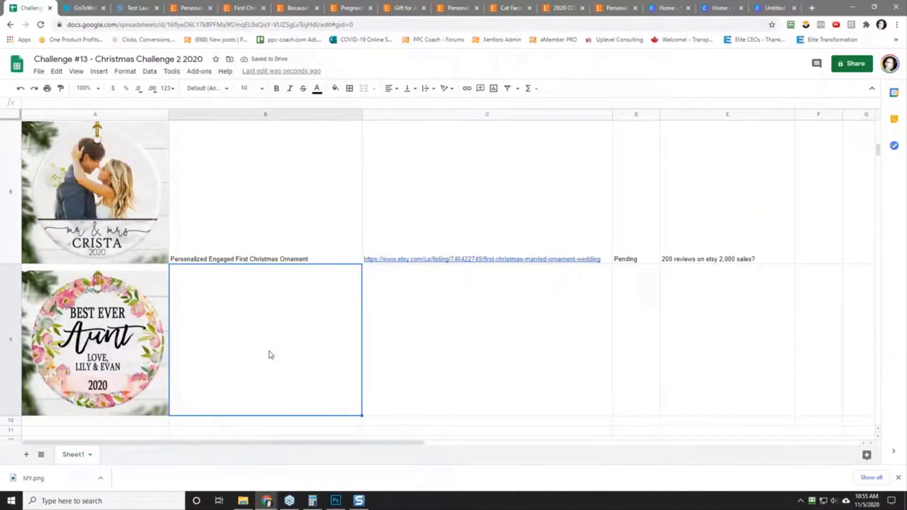
type("Best Ever Aunt - Love - NAME - 2020")
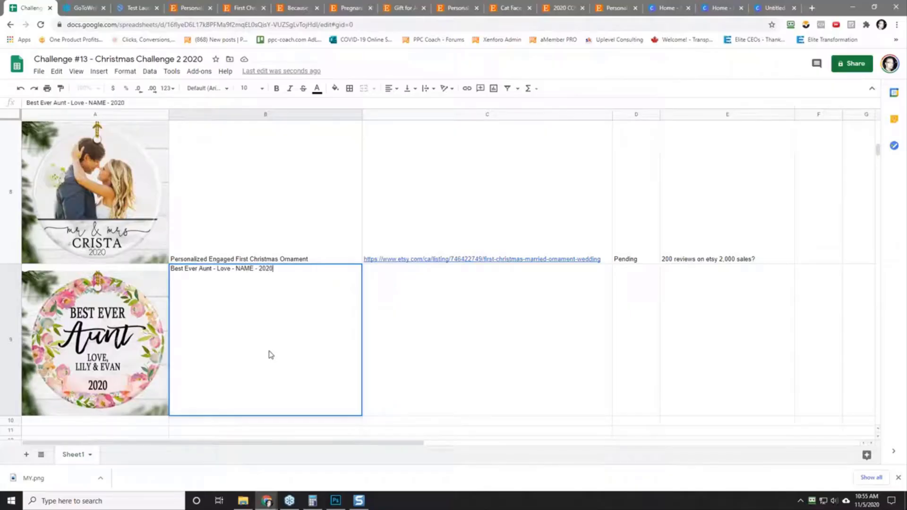
key("Tab")
Step: Go to the Best Ever Aunt listing on Etsy and copy its web address without the query parameters
key("ctrl+v")
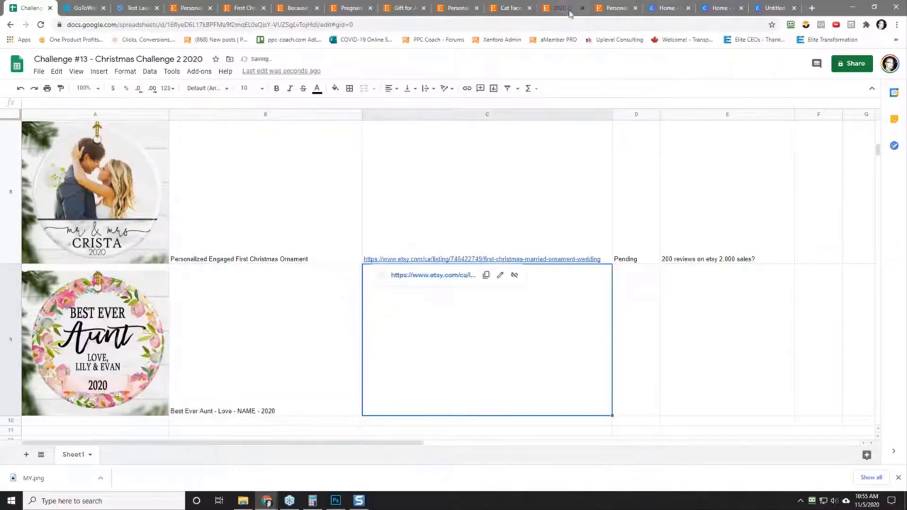
left_click(563, 7)
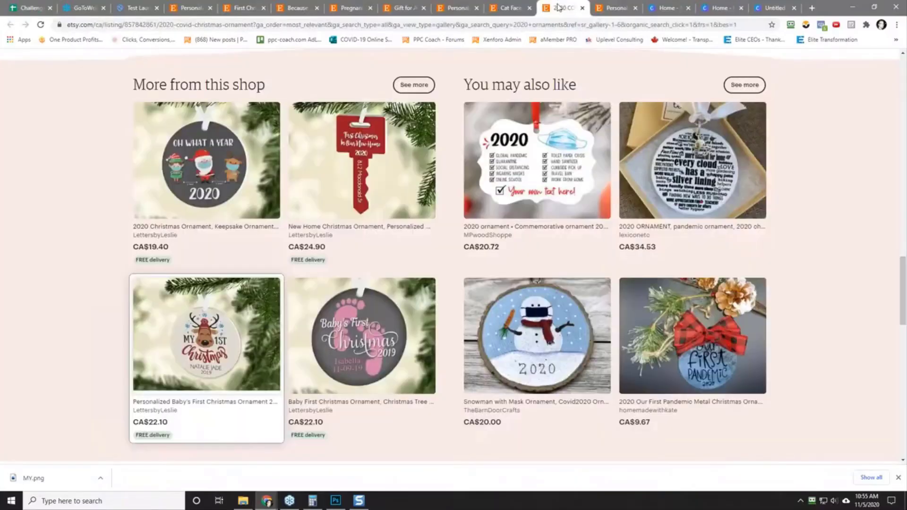
left_click(192, 8)
left_click(244, 8)
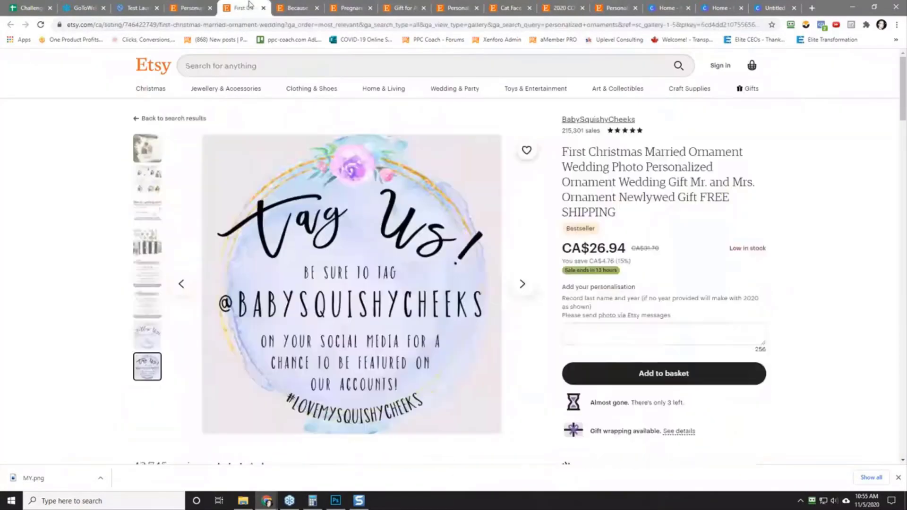
left_click(294, 8)
left_click(351, 8)
left_click(404, 8)
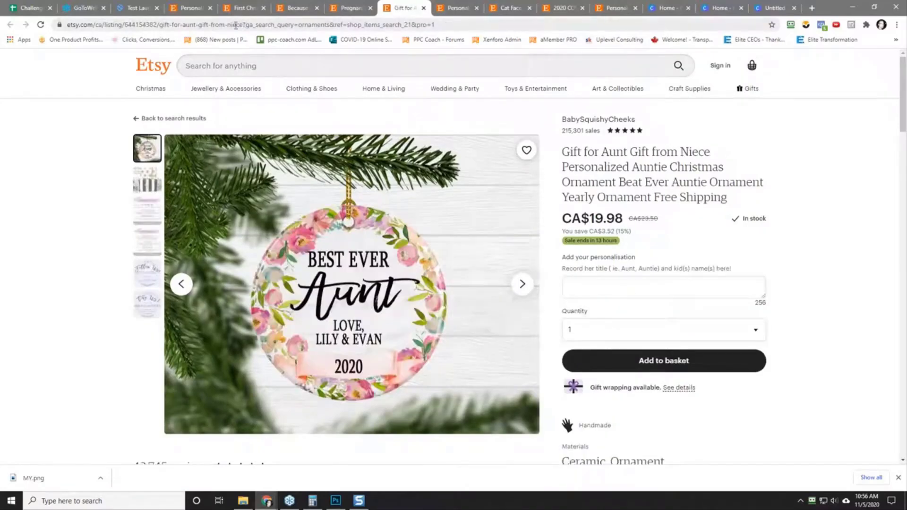
left_click_drag(236, 25, 83, 25)
right_click(83, 26)
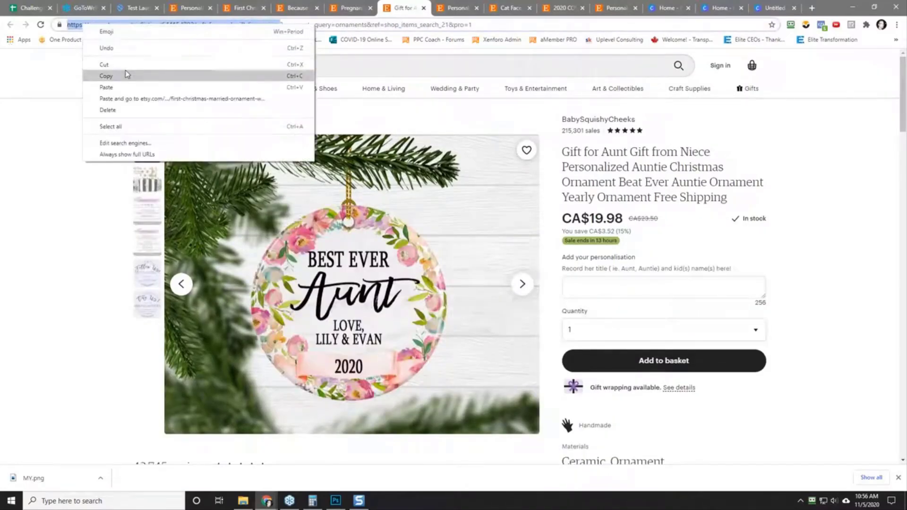
left_click(106, 76)
Step: Paste the aunt ornament's listing link into cell C9 of the spreadsheet as values only
left_click(32, 7)
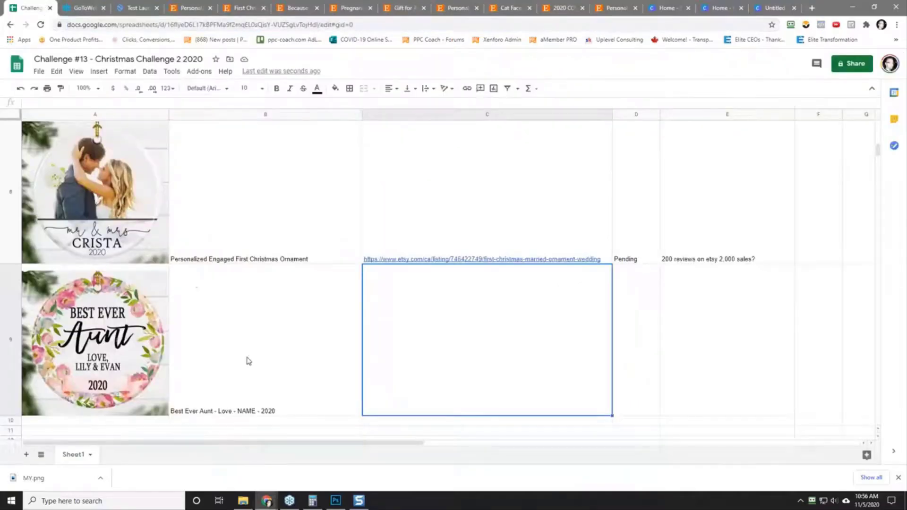
right_click(437, 353)
left_click(417, 326)
right_click(417, 326)
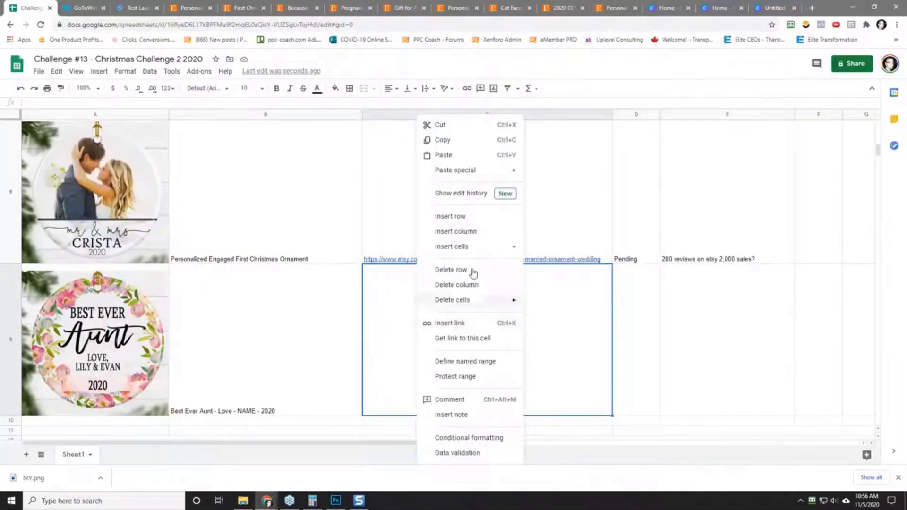
mouse_move(472, 170)
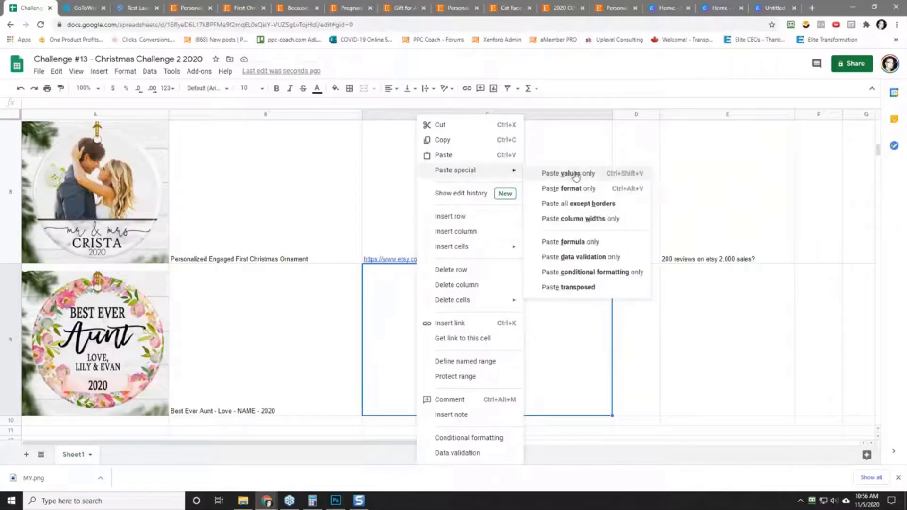
left_click(576, 174)
Step: Set the status in D9 to "Pending" and enter the note "10 reviews on etsy" in E9
left_click(643, 370)
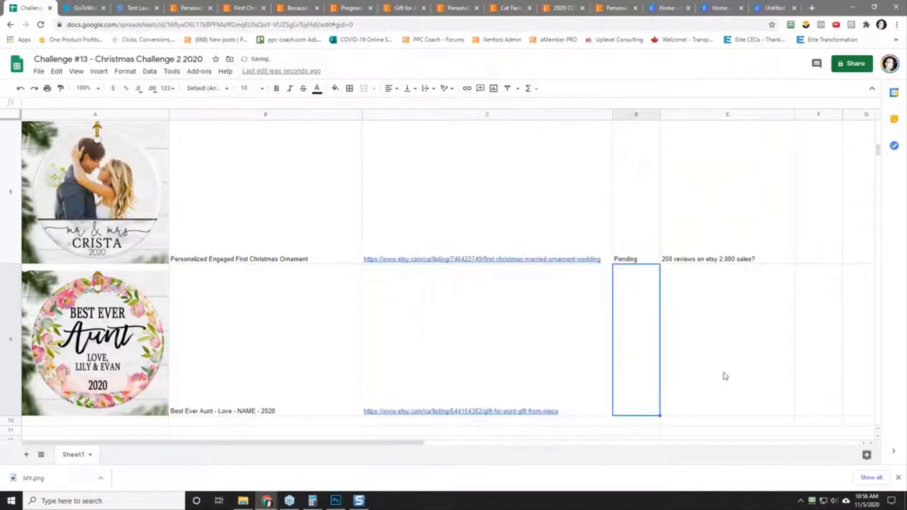
left_click(725, 376)
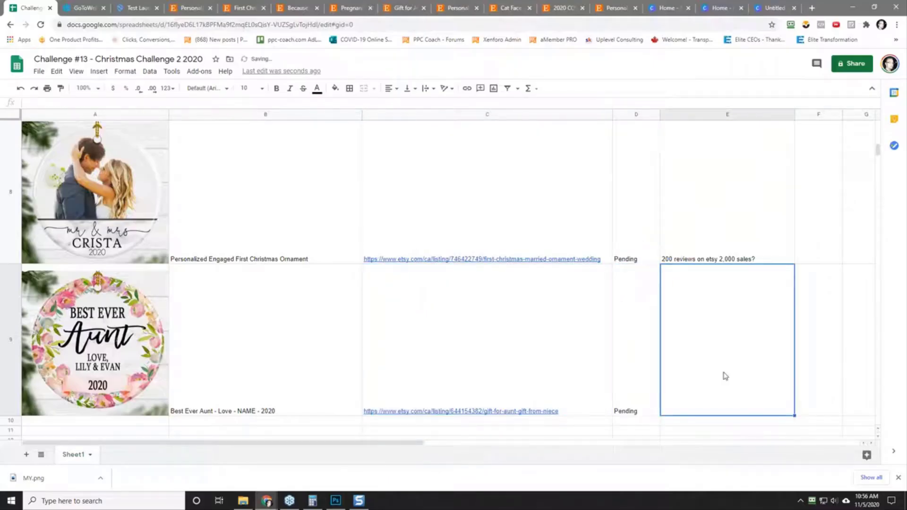
type("10 rview")
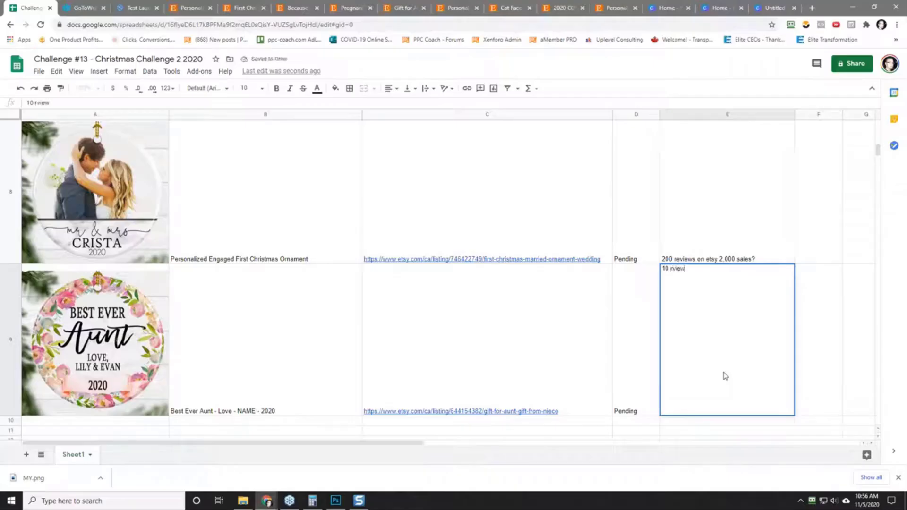
type(" rvei")
type("ews on et")
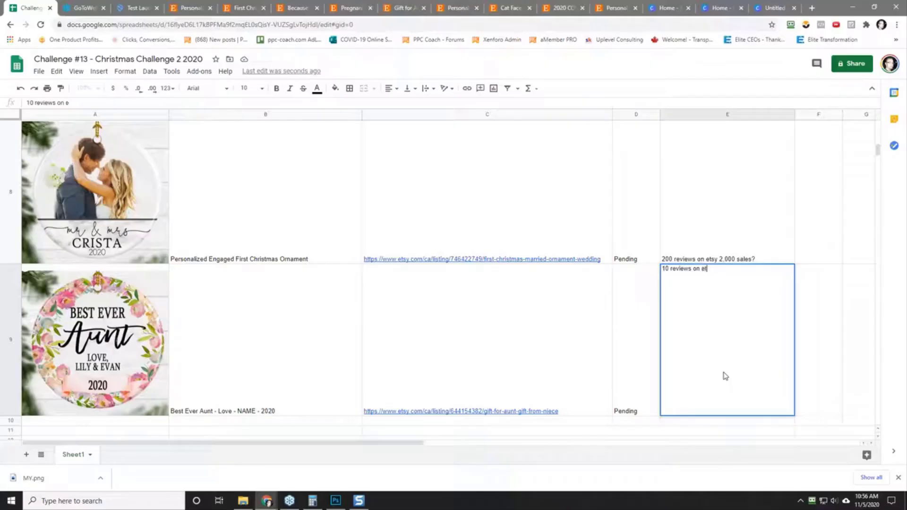
type("sy")
key("Return")
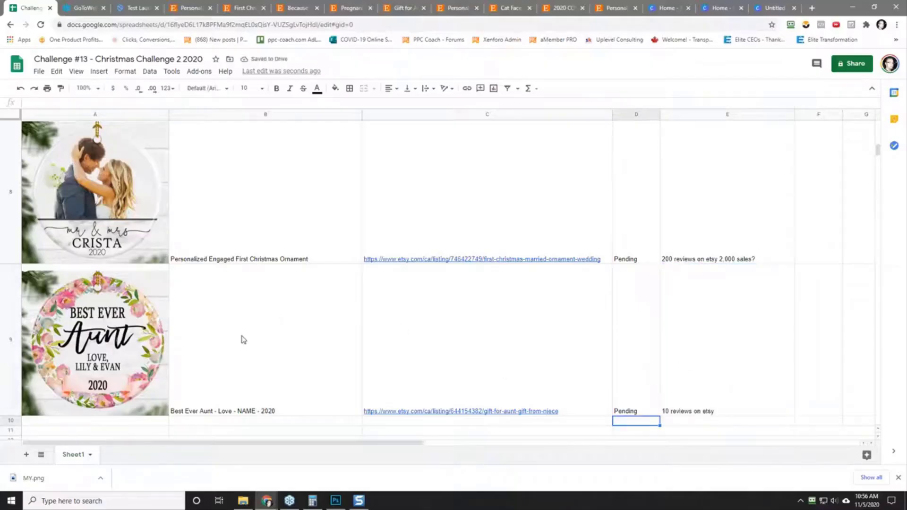
Step: Return to the BabySquishyCheeks shop's ornament search results on Etsy
left_click(189, 8)
left_click(235, 4)
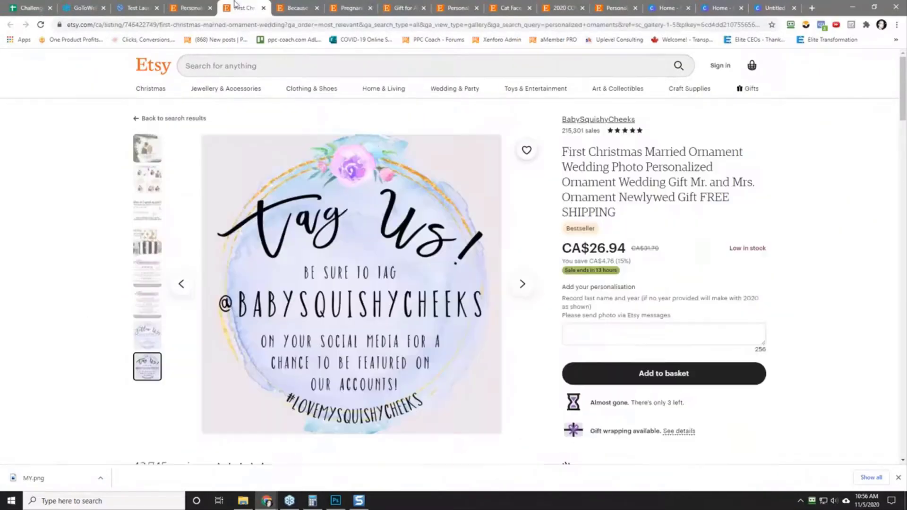
left_click(293, 7)
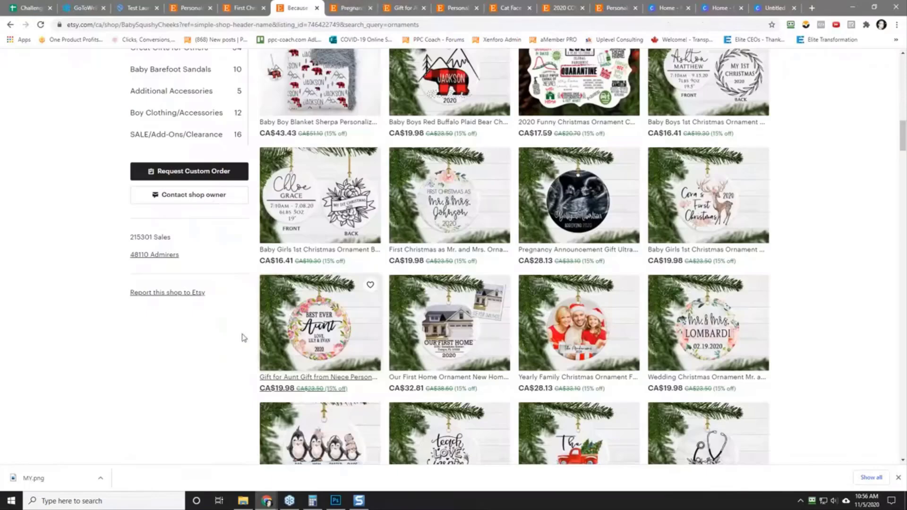
Step: Open the vintage truck family ornament from the BabySquishyCheeks results in a new tab and check its design and item reviews
scroll(802, 327, "down", 3)
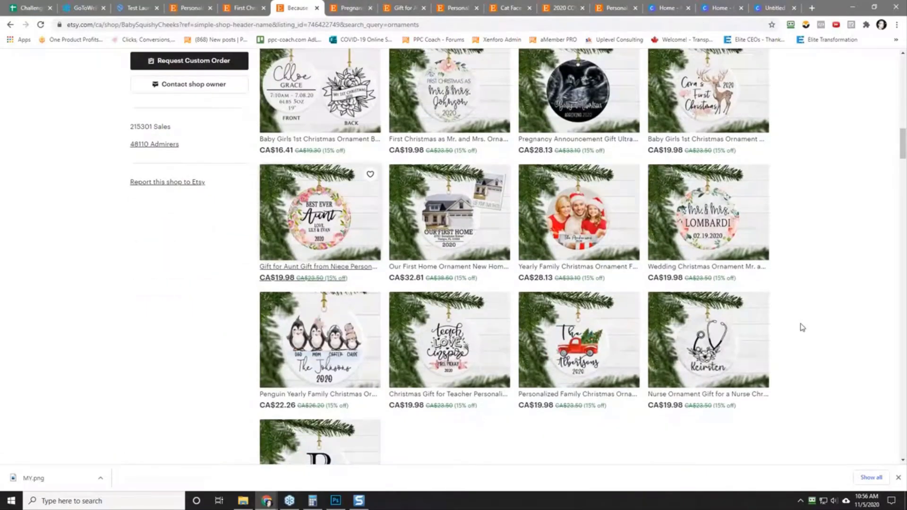
scroll(802, 327, "down", 3)
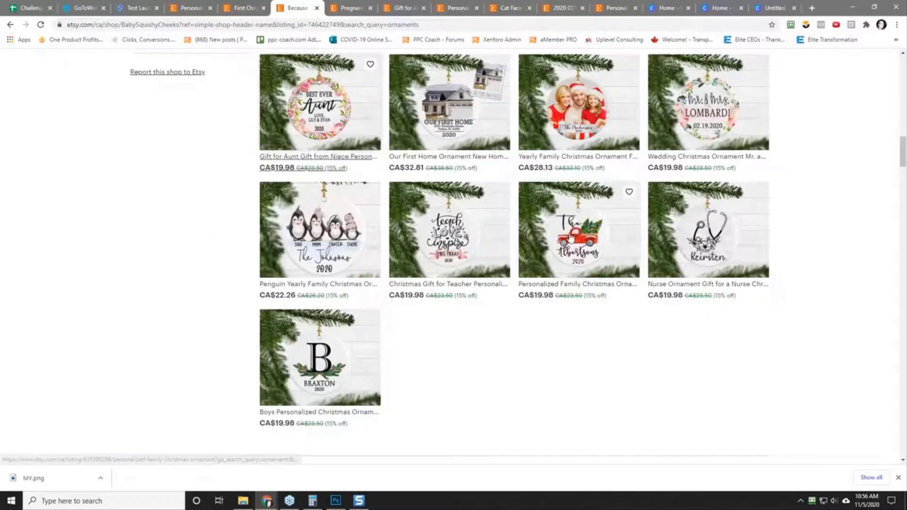
right_click(568, 234)
left_click(602, 241)
left_click(328, 7)
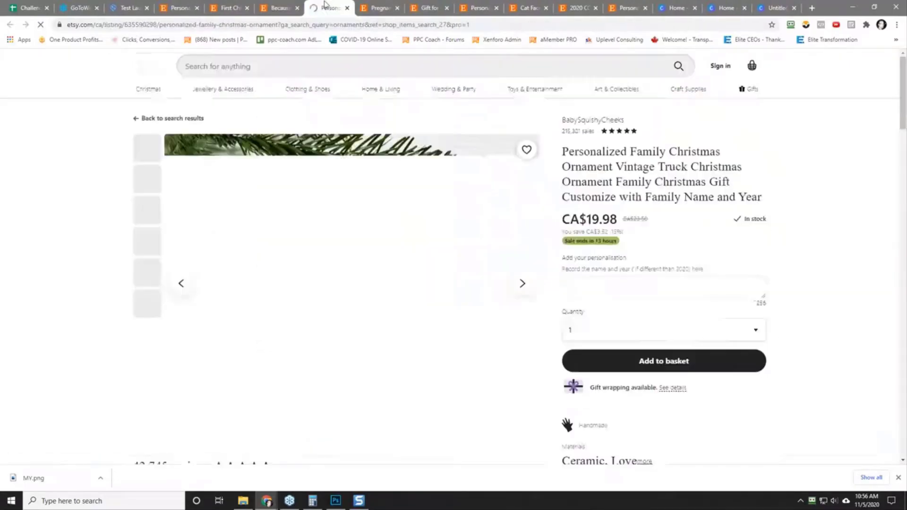
scroll(66, 269, "down", 5)
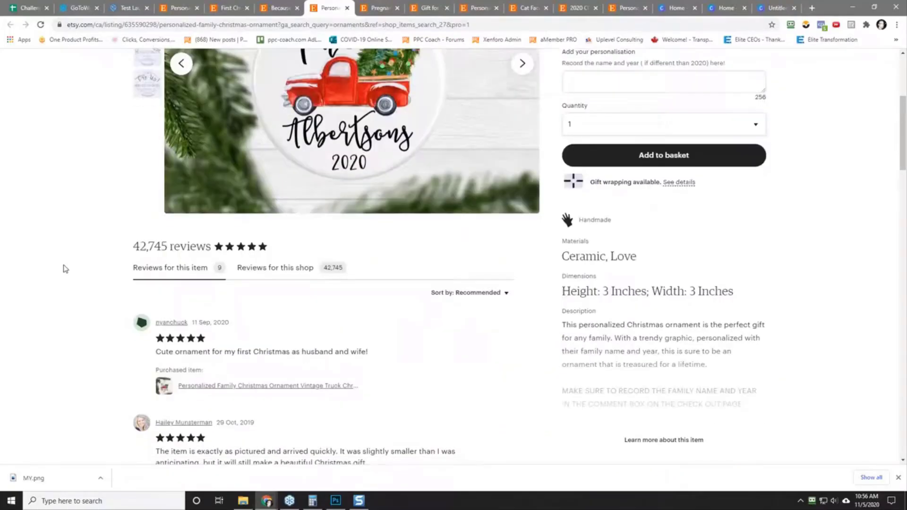
scroll(188, 281, "up", 2)
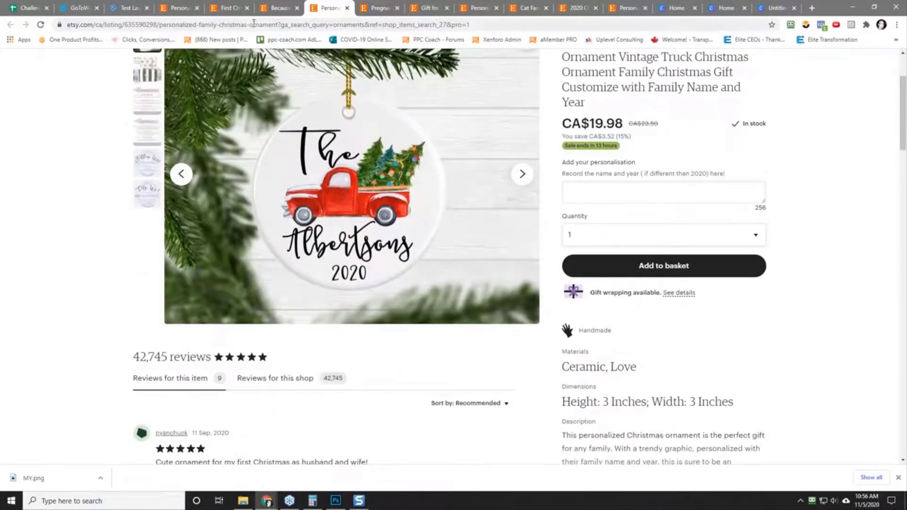
Step: From the shop's results, open the boys' monogrammed Christmas ornament in a new tab and check its design and reviews
left_click(285, 7)
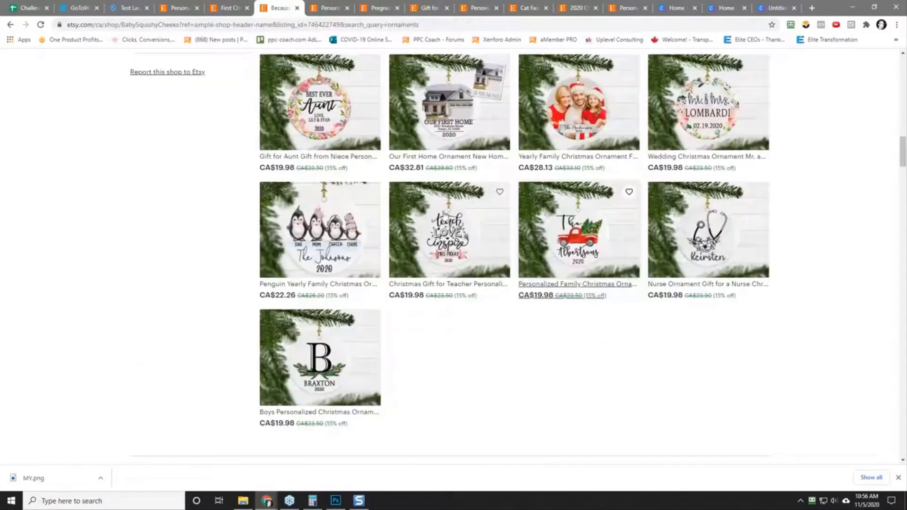
right_click(314, 373)
left_click(352, 203)
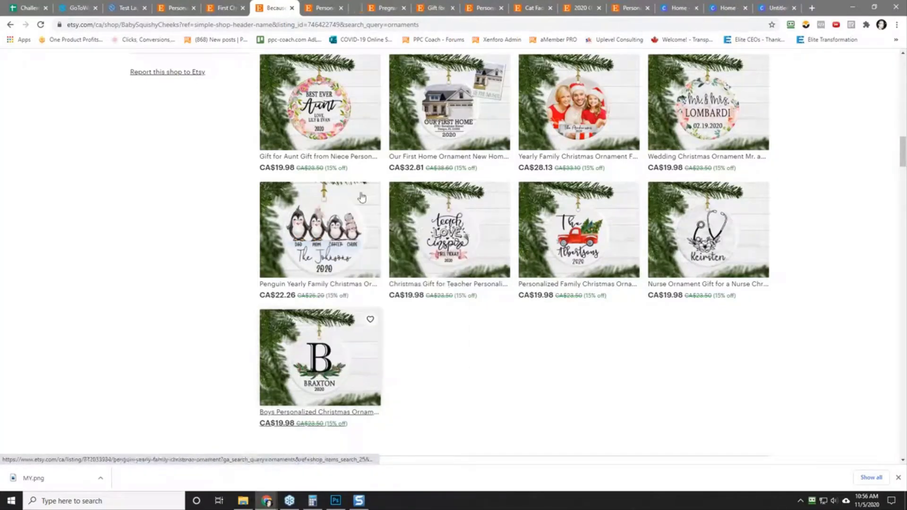
left_click(352, 10)
scroll(95, 290, "down", 3)
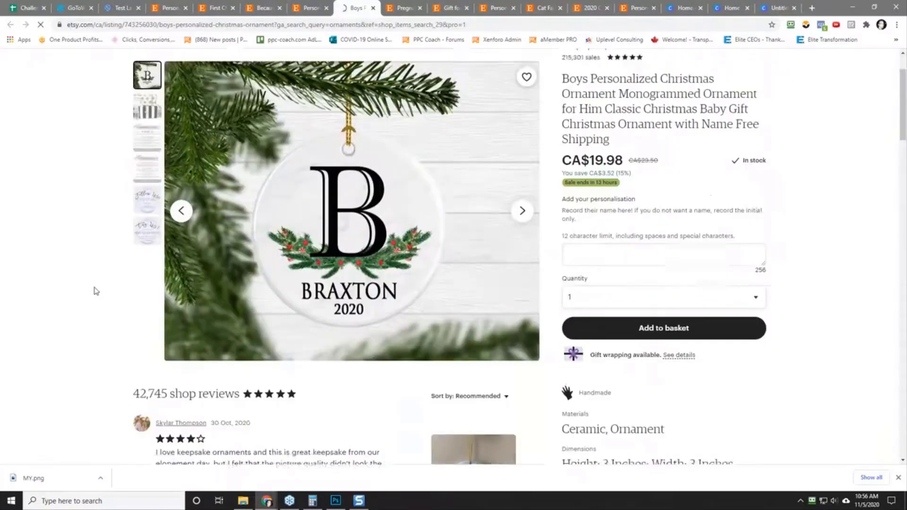
scroll(95, 290, "up", 3)
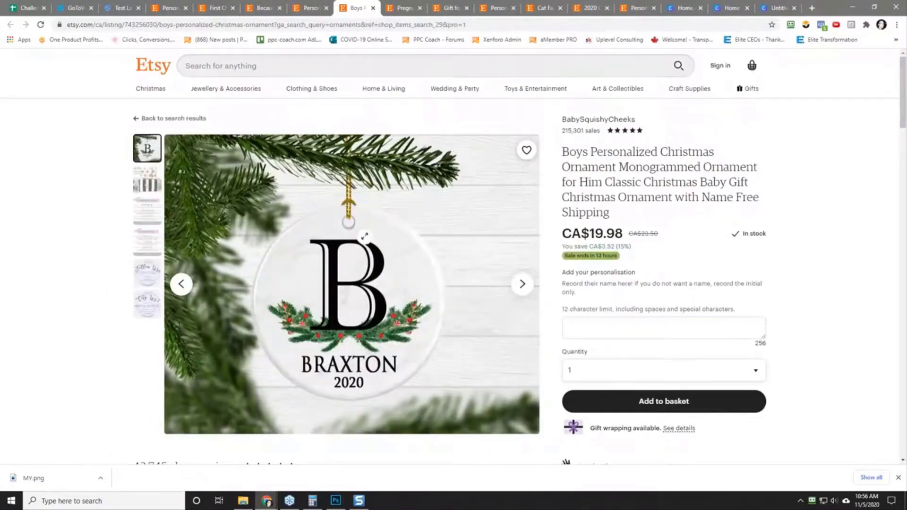
Step: Bookmark the BabySquishyCheeks shop page in the Bookmarks bar folder
left_click(267, 9)
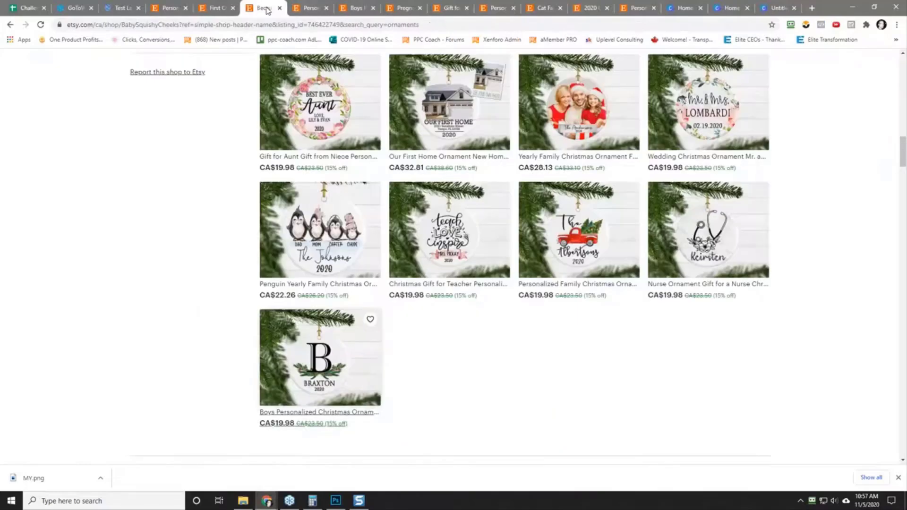
scroll(182, 257, "up", 10)
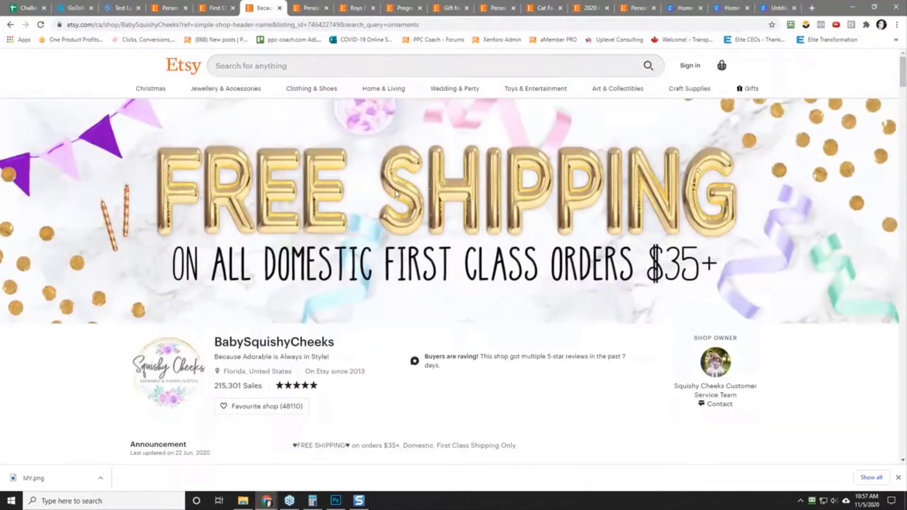
left_click(771, 24)
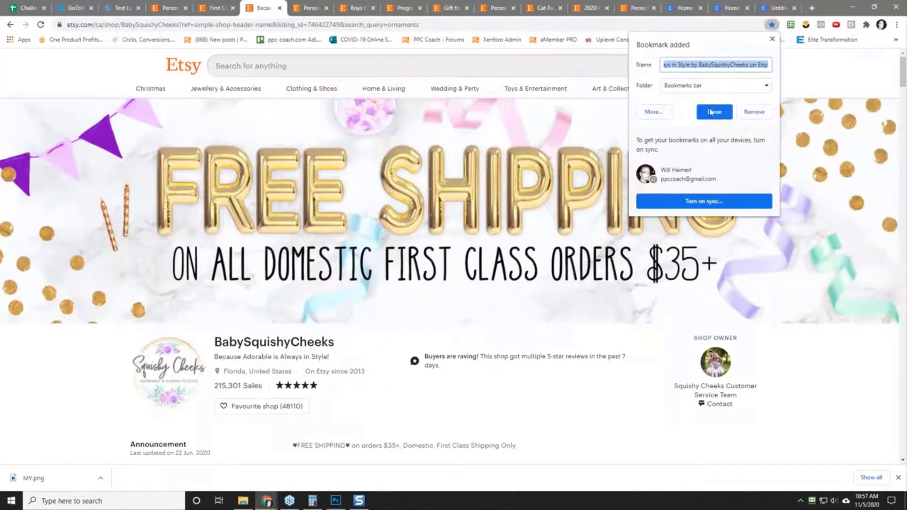
left_click(714, 112)
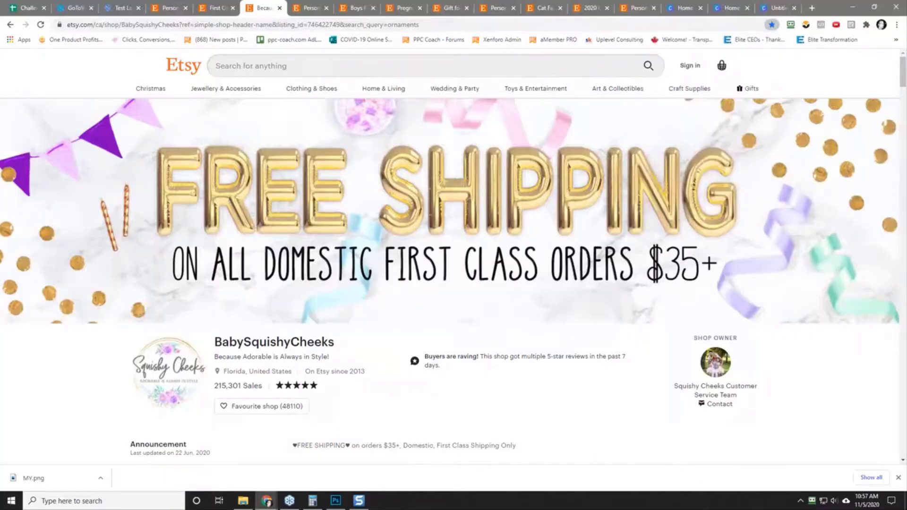
Step: In the Etsy personalized ornaments results, search with the suggestion "personalized ornaments christmas in Canada"
left_click(176, 9)
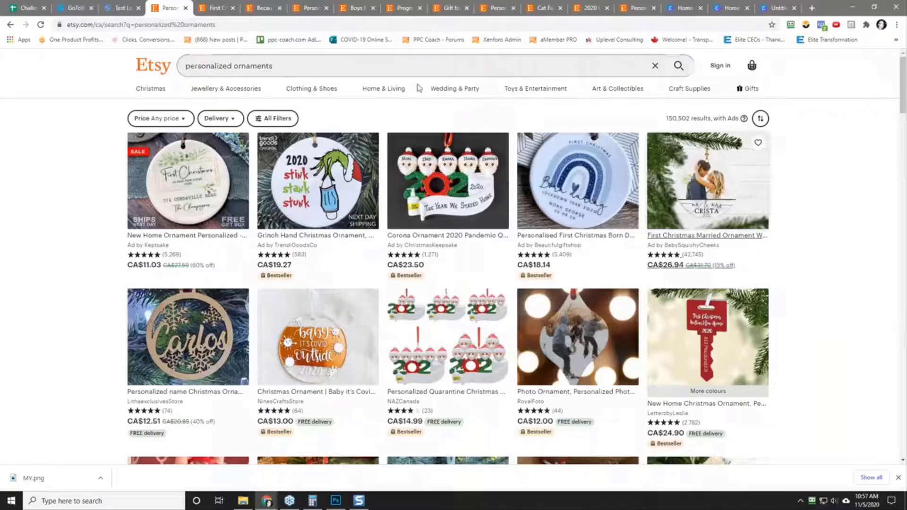
left_click(238, 70)
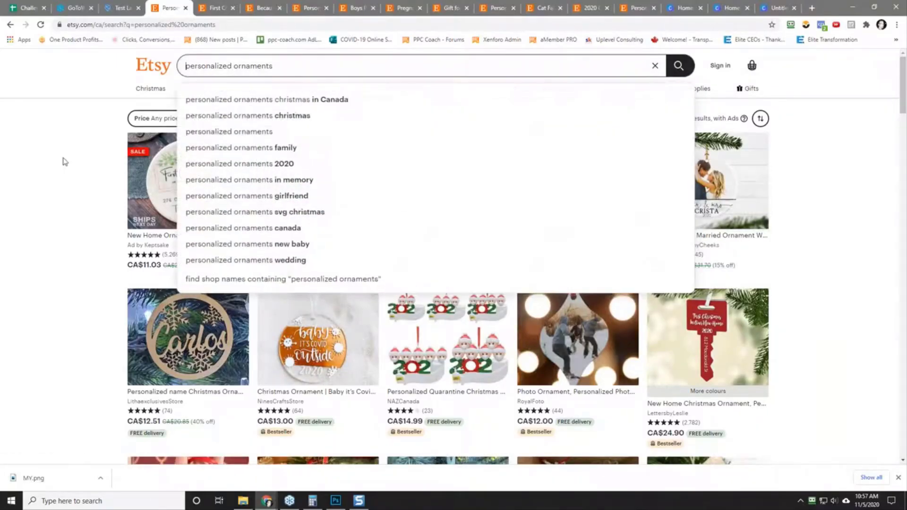
type("christmas")
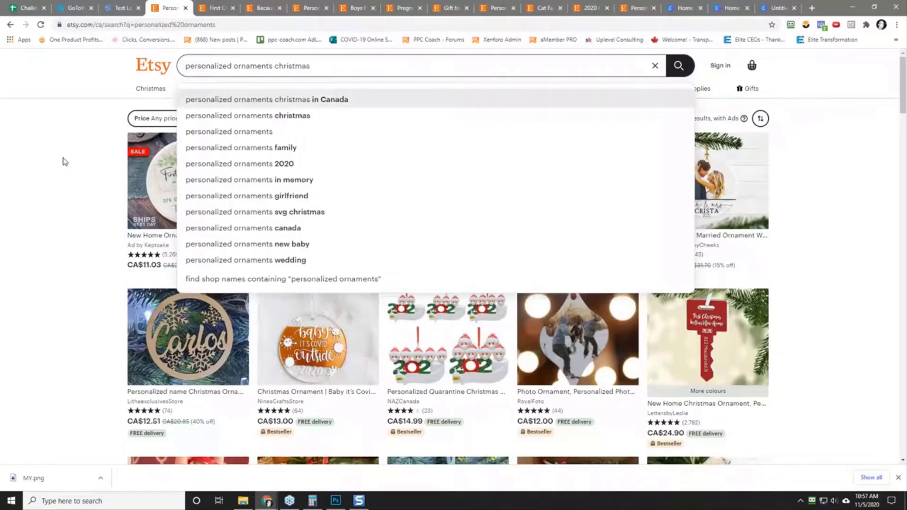
key("Down")
key("Return")
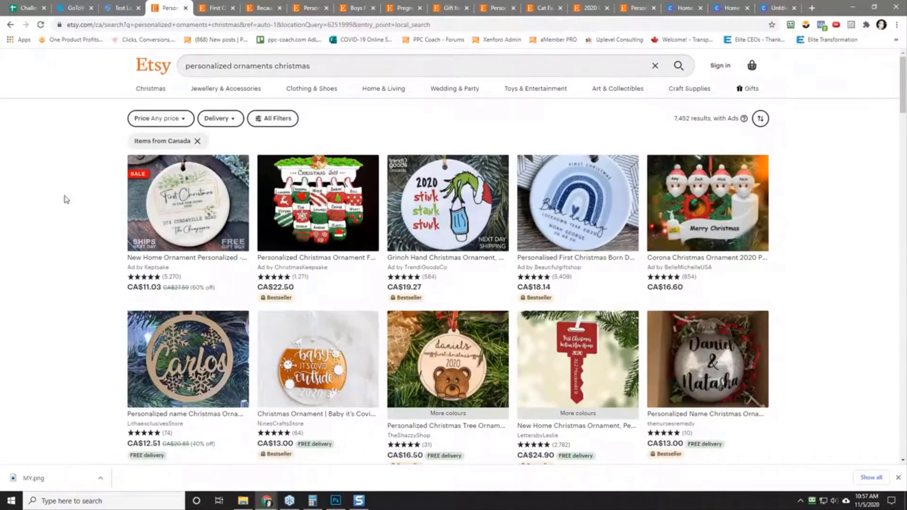
Step: Open TheShazzyShop's wooden bear first Christmas ornament in a new tab and check its reviews and design
scroll(66, 199, "down", 2)
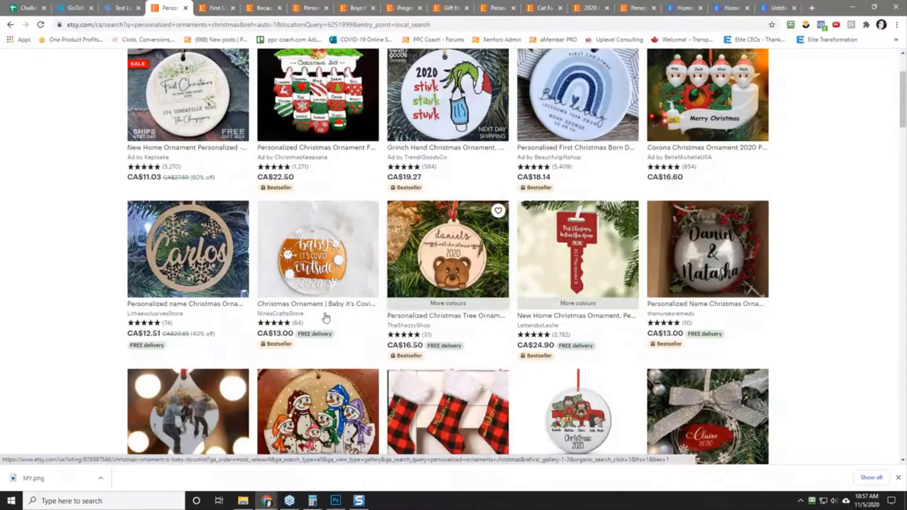
right_click(438, 255)
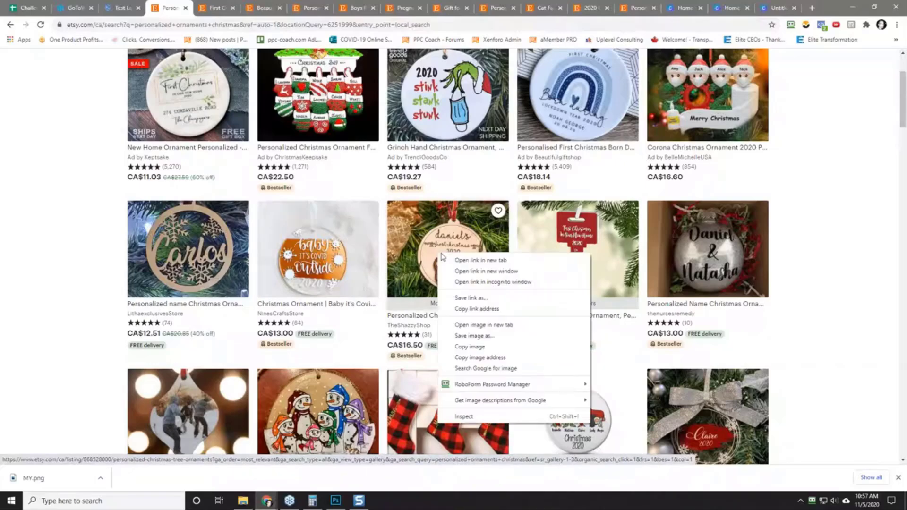
left_click(480, 260)
left_click(204, 7)
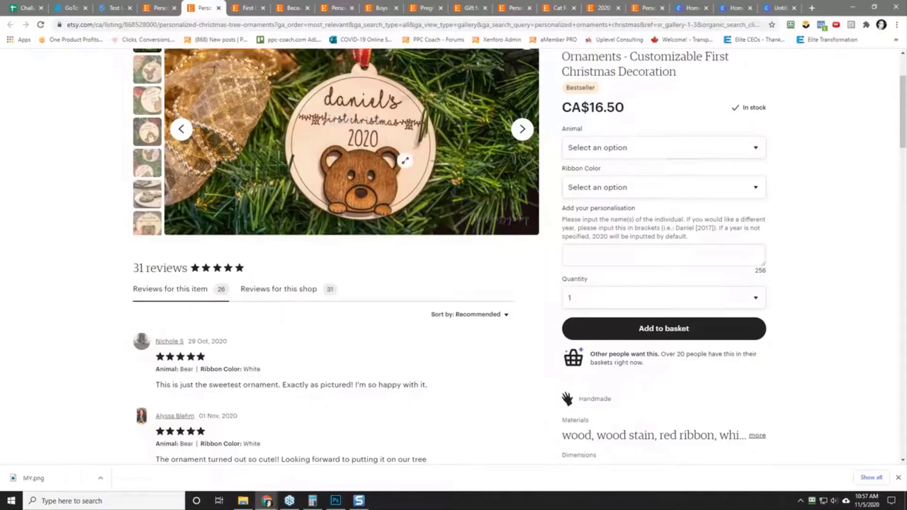
scroll(376, 189, "up", 3)
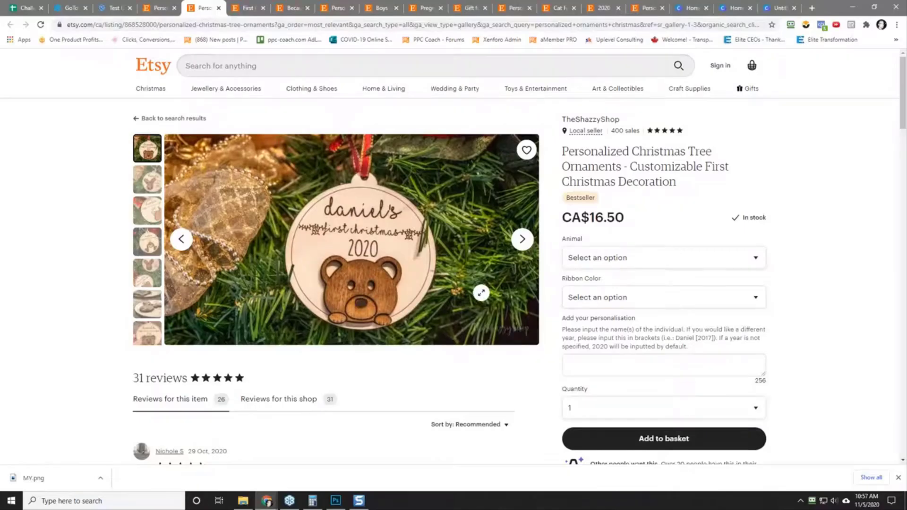
Step: From the search results, open NaturallybyDenise's Whimsical Snowman Family ornament in a new tab and check its item reviews
left_click(161, 7)
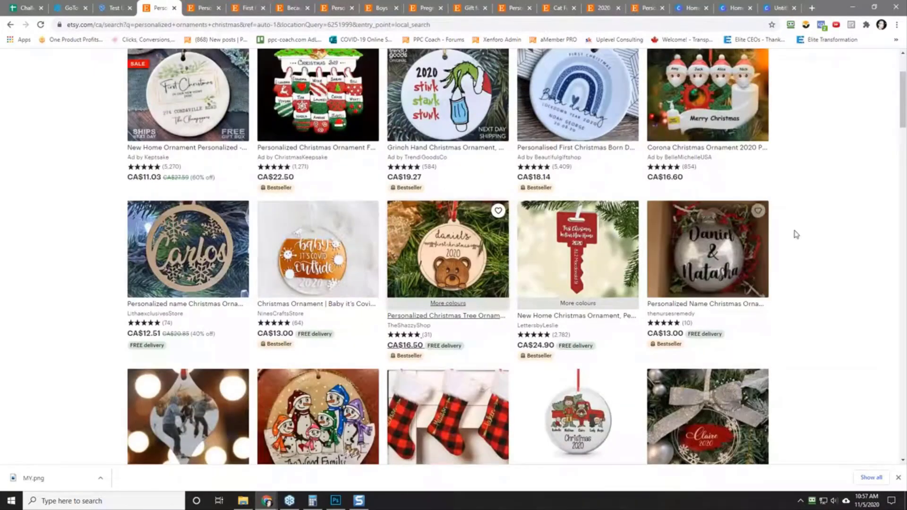
scroll(828, 272, "down", 2)
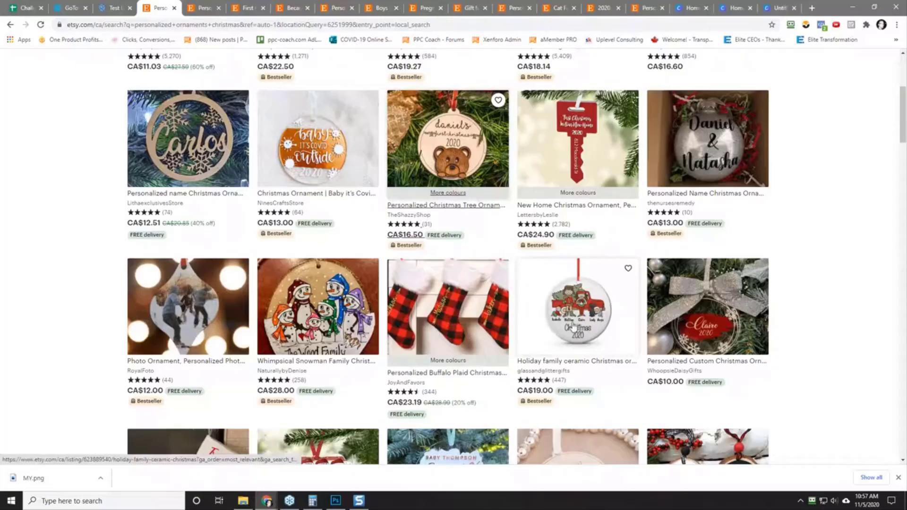
right_click(314, 329)
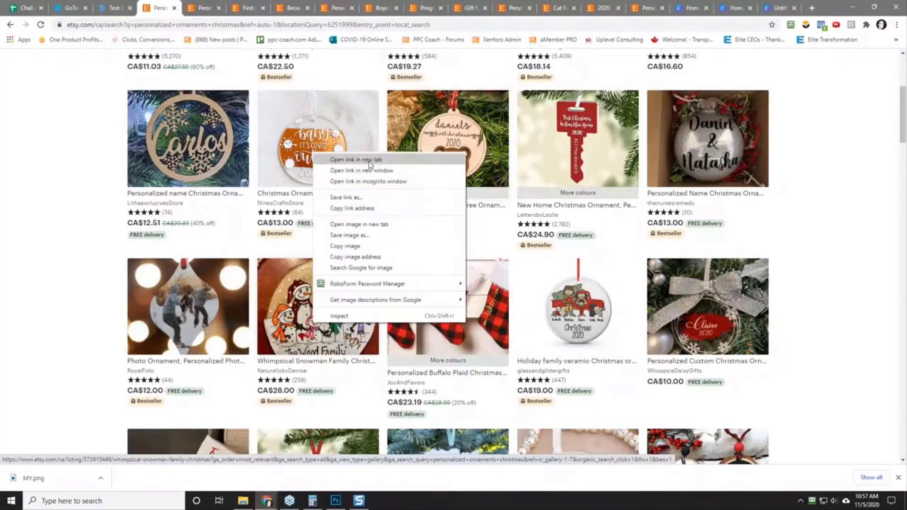
left_click(347, 158)
left_click(228, 9)
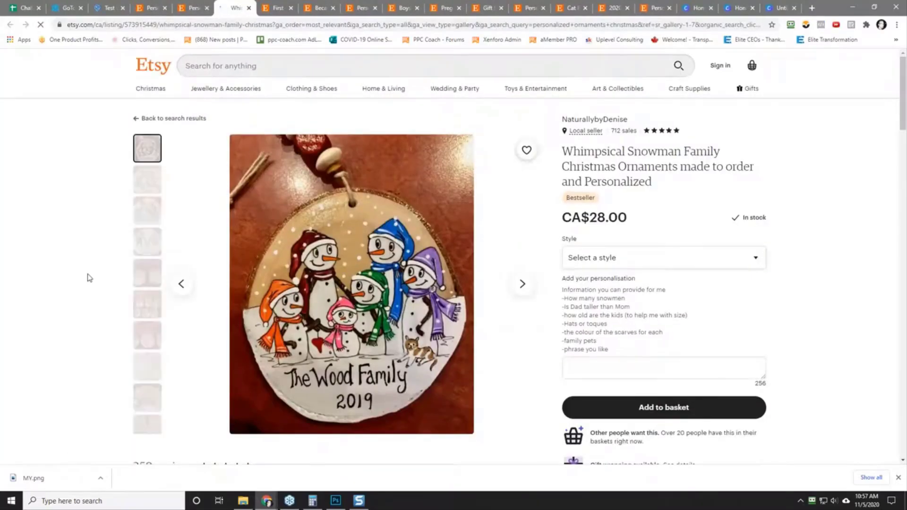
scroll(87, 277, "down", 5)
scroll(81, 266, "up", 2)
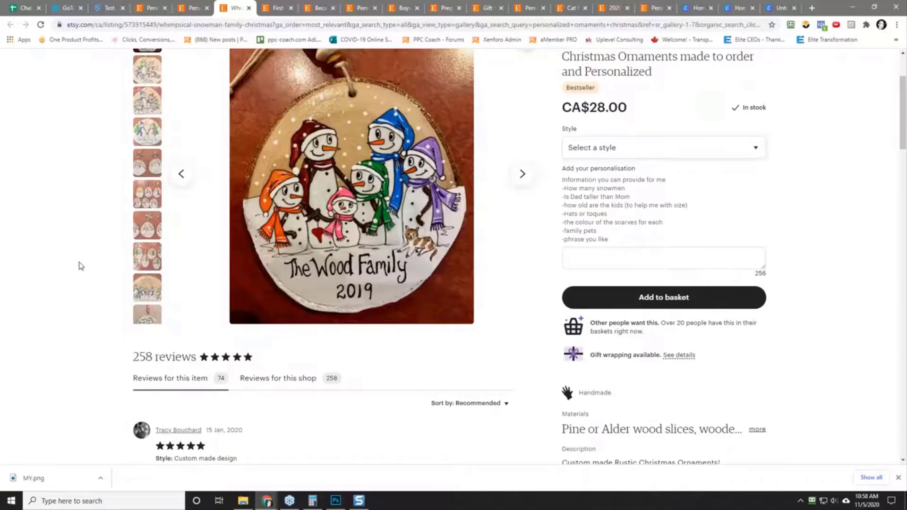
Step: From the search results, open PixelcoutureDesigns' "Coming Soon" pregnancy announcement ornament in a new tab and check its design and reviews
left_click(192, 9)
left_click(151, 9)
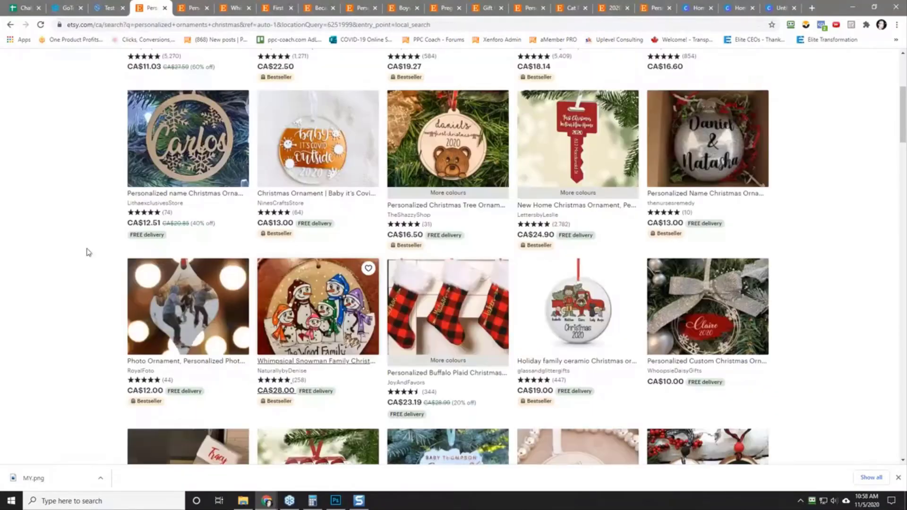
scroll(86, 252, "down", 3)
scroll(87, 252, "down", 2)
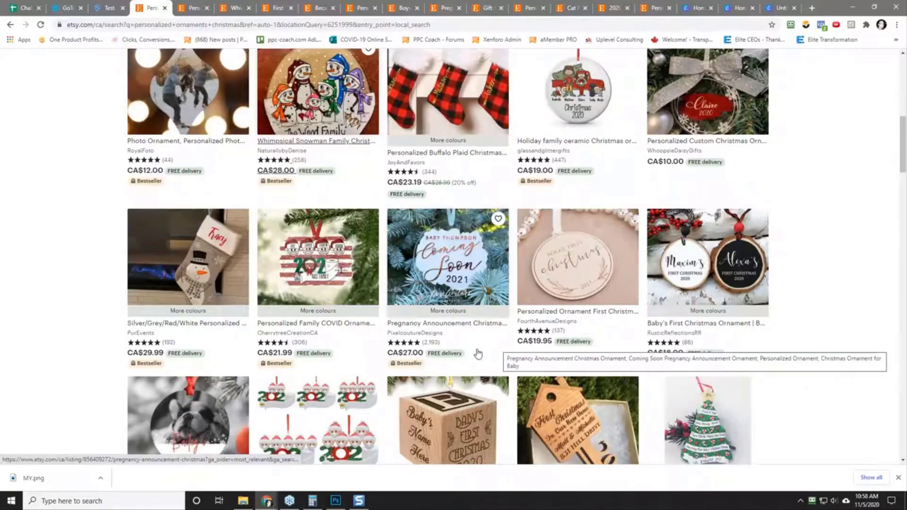
right_click(439, 255)
left_click(456, 260)
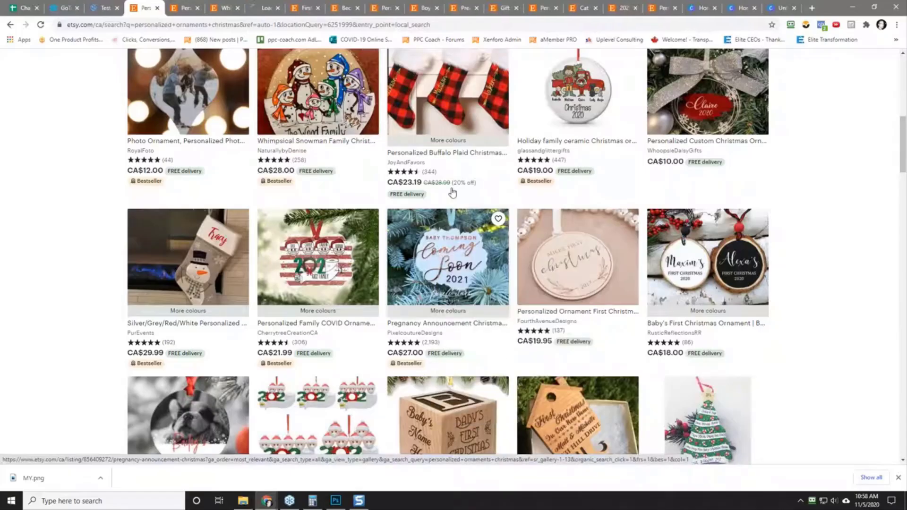
left_click(262, 8)
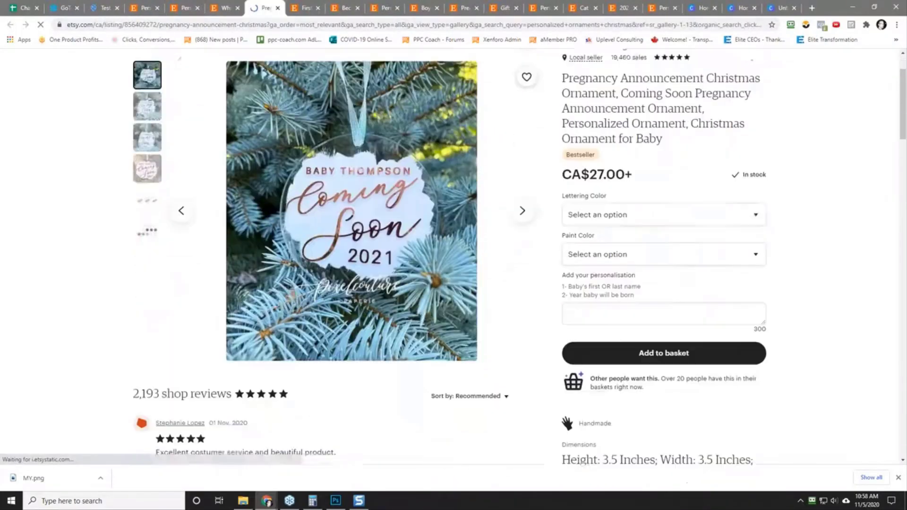
scroll(332, 262, "down", 1)
scroll(332, 262, "down", 3)
scroll(332, 262, "up", 6)
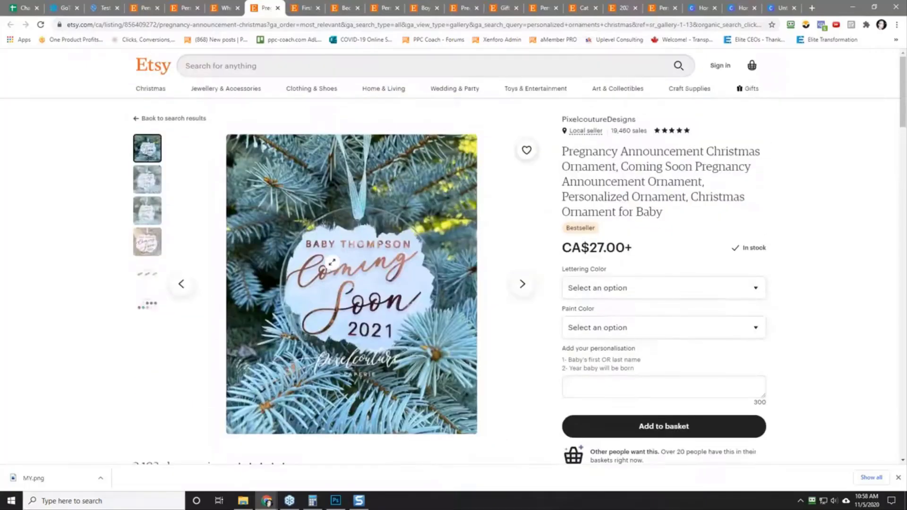
scroll(95, 291, "down", 2)
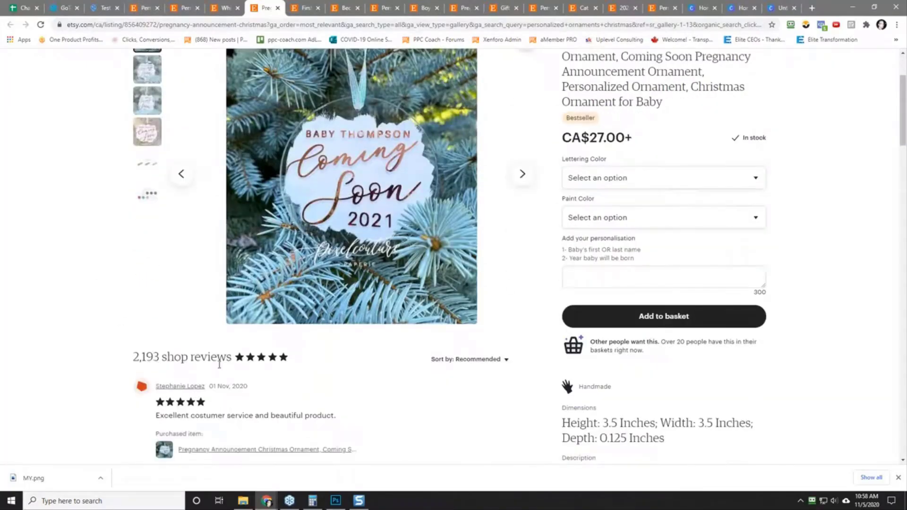
scroll(98, 288, "up", 2)
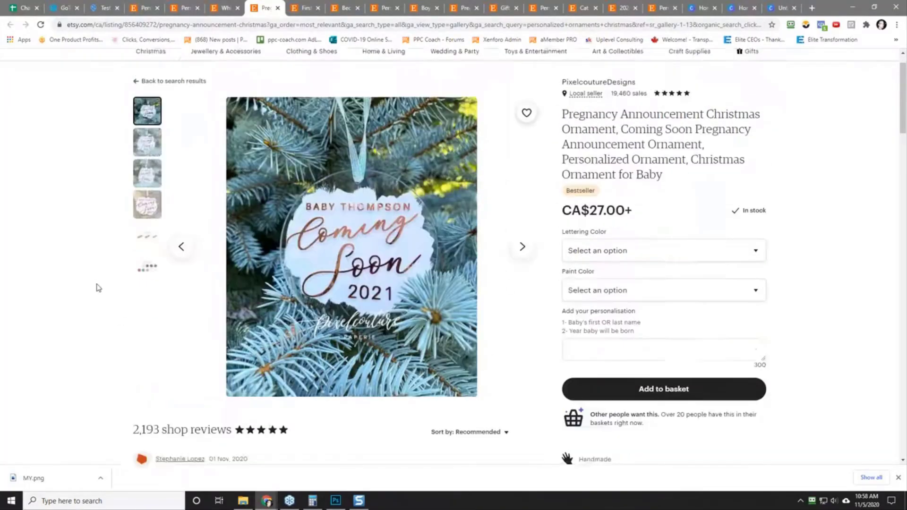
Step: From the Etsy search results, open MouldsBeach's 2020 COVID Christmas ornament in a new tab and check its reviews and design
left_click(146, 8)
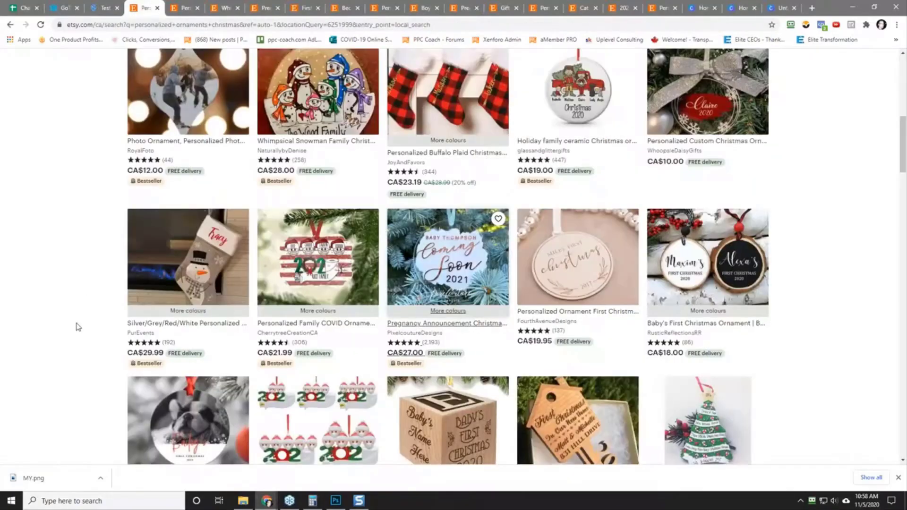
scroll(78, 327, "down", 2)
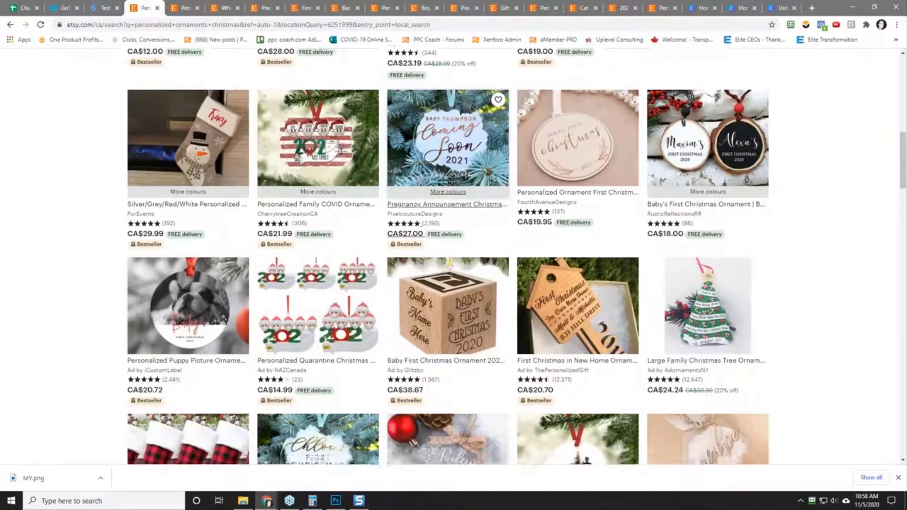
scroll(448, 257, "down", 4)
scroll(448, 258, "down", 4)
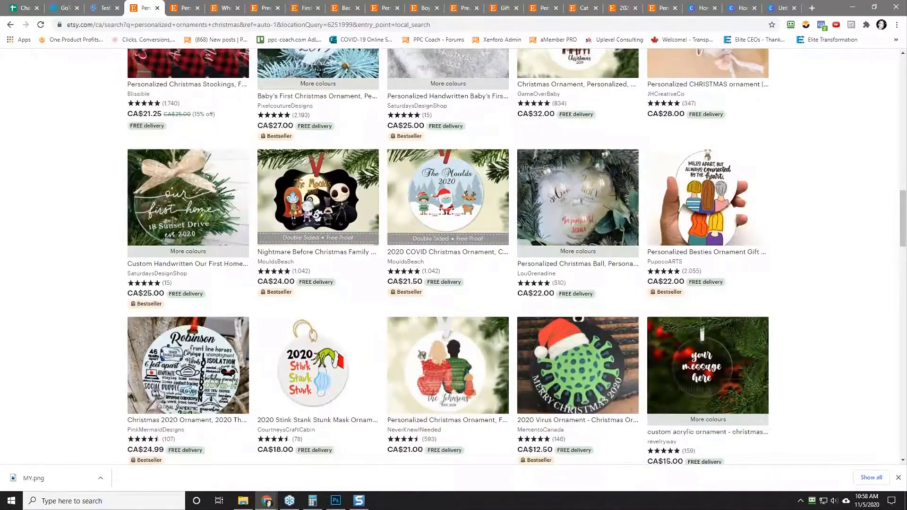
right_click(449, 203)
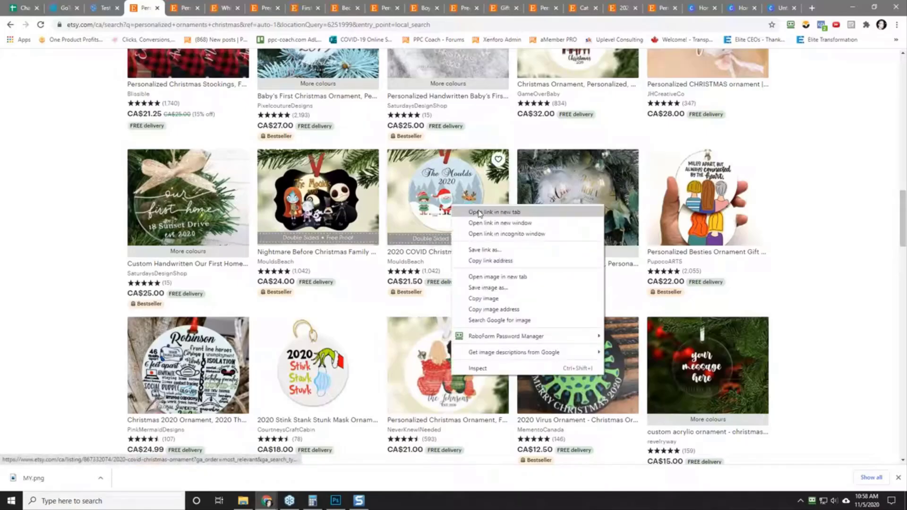
left_click(467, 211)
left_click(291, 8)
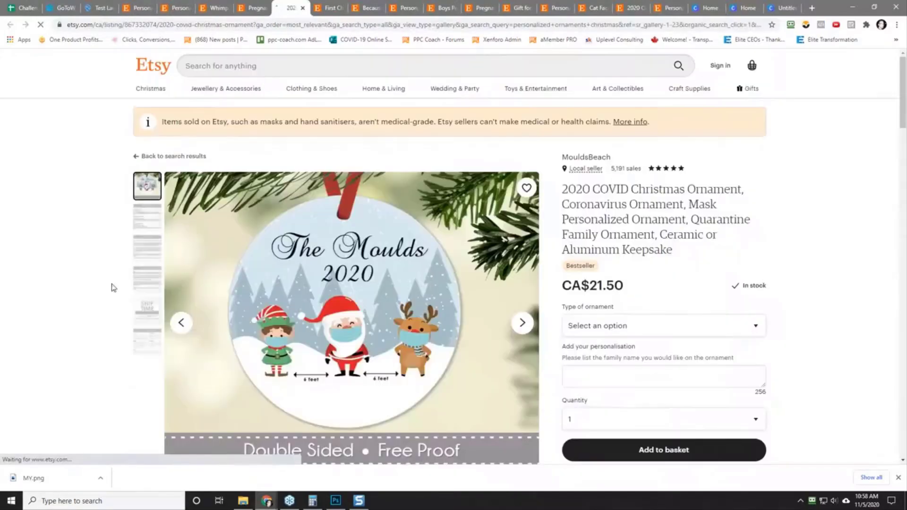
scroll(64, 307, "down", 4)
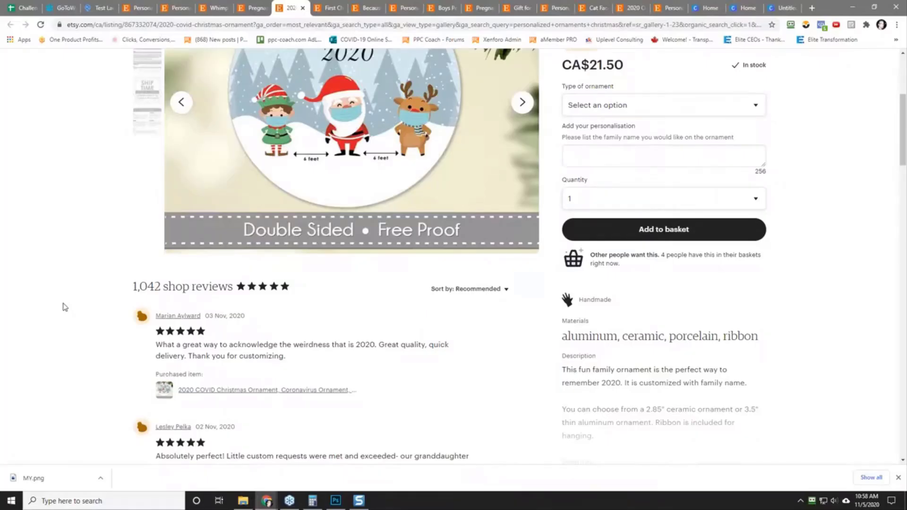
scroll(65, 307, "up", 5)
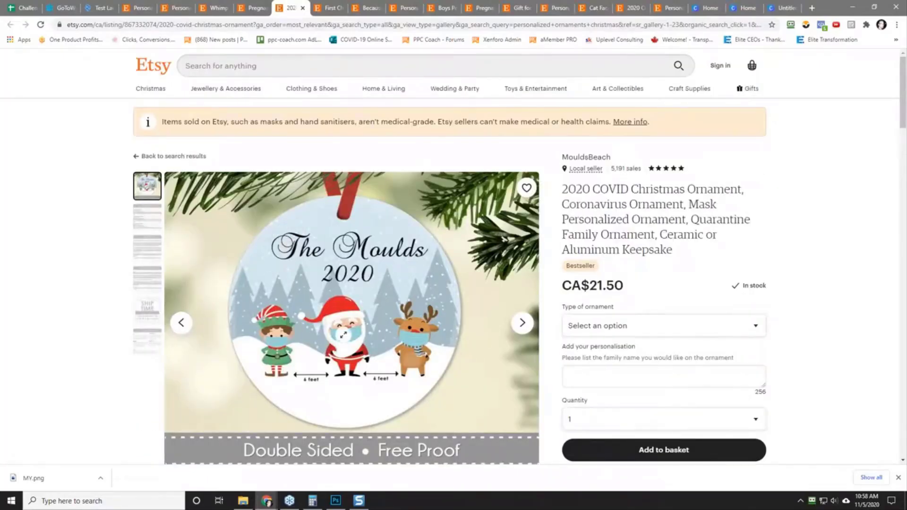
Step: From the search results, open MementoCanada's 2020 Virus Ornament in a new tab and check its item reviews
left_click(136, 8)
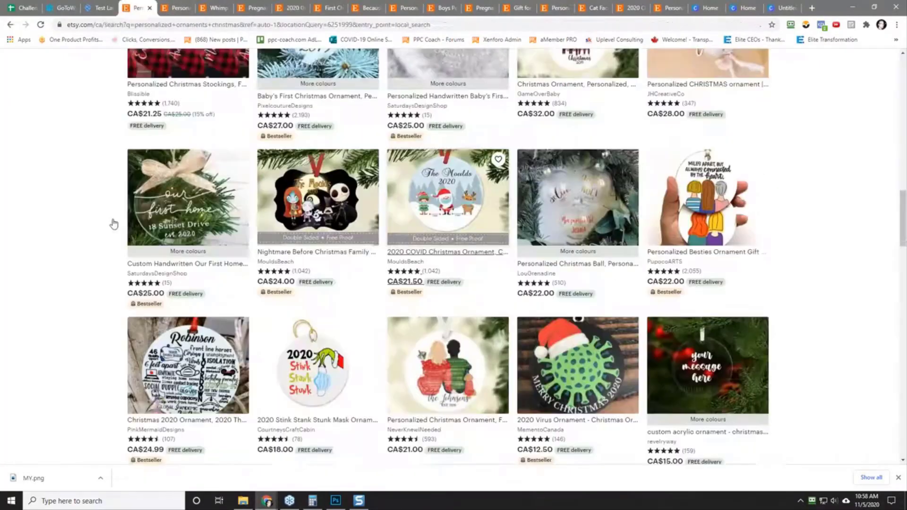
scroll(80, 316, "down", 2)
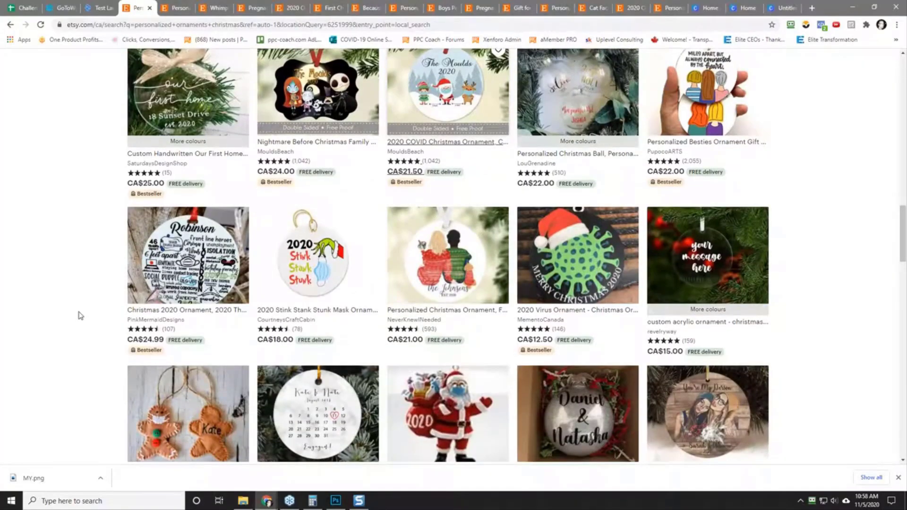
right_click(564, 259)
left_click(583, 266)
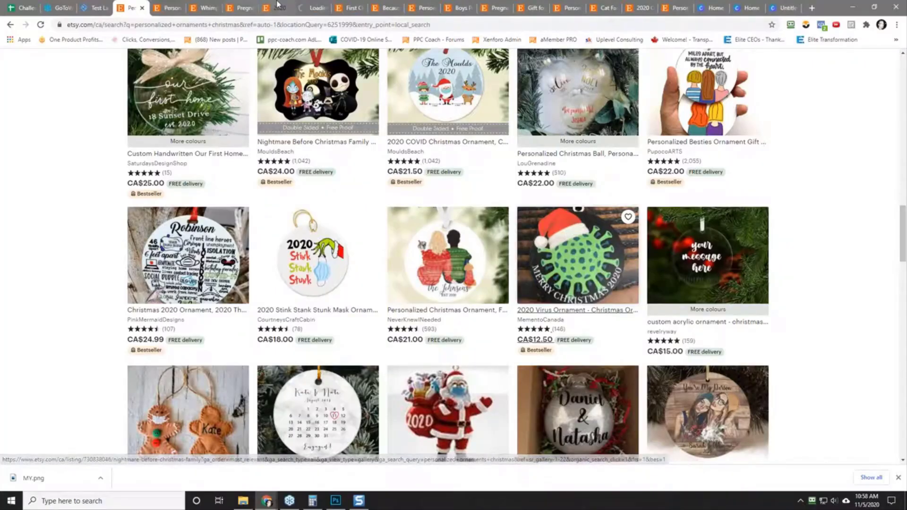
left_click(312, 8)
scroll(95, 259, "down", 2)
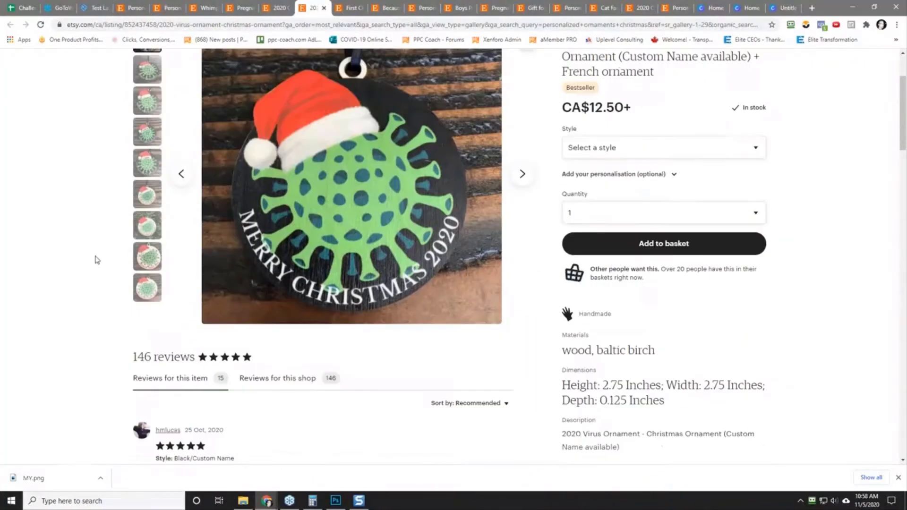
scroll(217, 170, "up", 2)
Step: Look through the remaining personalized Christmas ornament results to the end of the first results page for further bestseller ideas
left_click(135, 8)
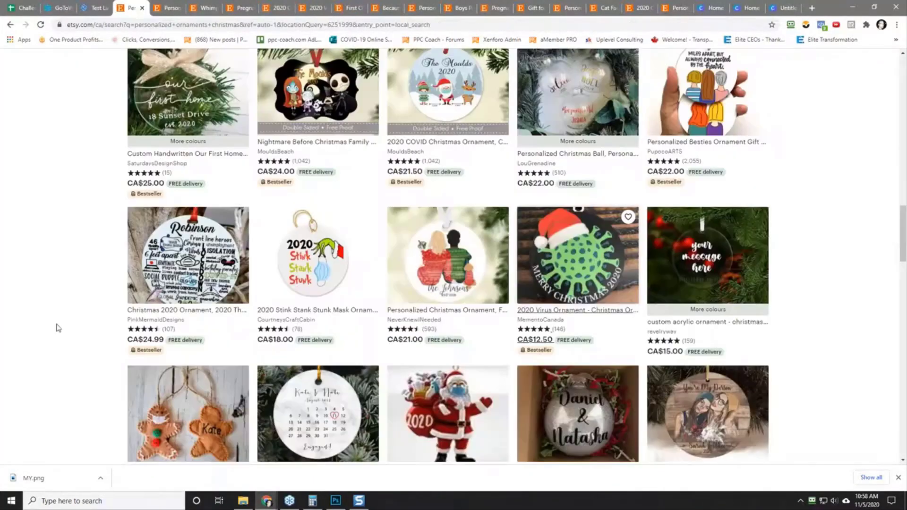
scroll(58, 327, "down", 4)
scroll(58, 327, "down", 1)
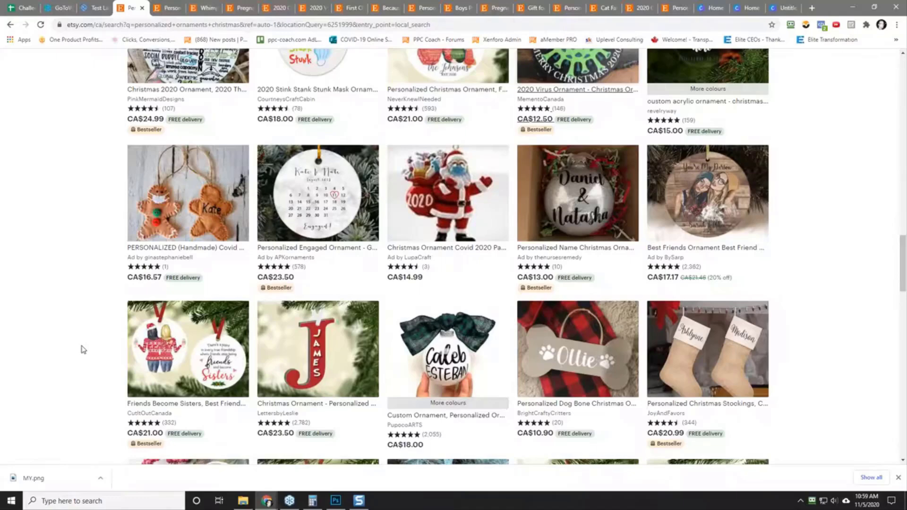
scroll(83, 350, "down", 5)
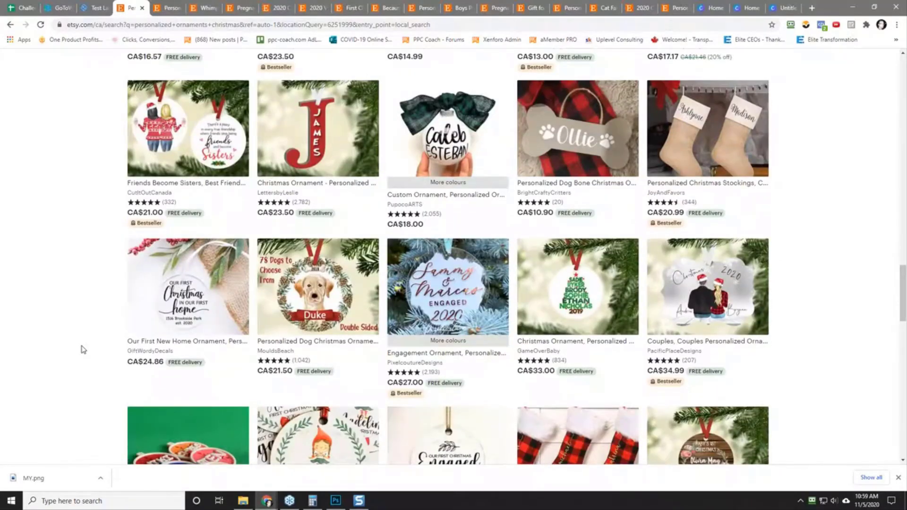
scroll(83, 349, "down", 5)
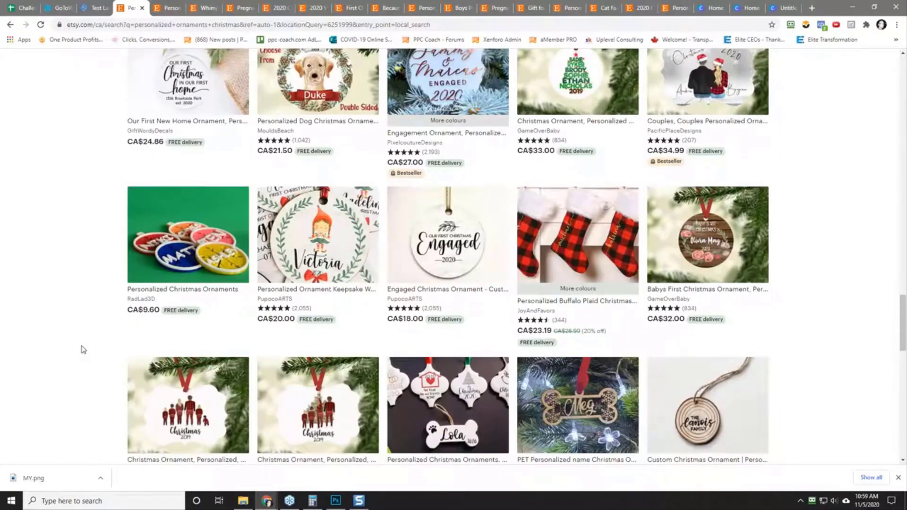
scroll(83, 350, "down", 3)
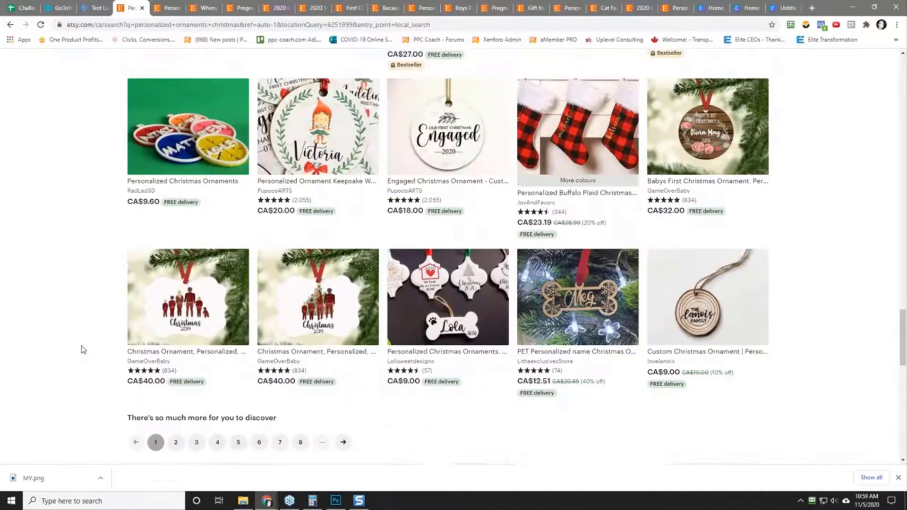
Step: Change the Etsy search phrase to "2020 ornaments christmas" and run the search
scroll(83, 350, "up", 20)
left_click(296, 66)
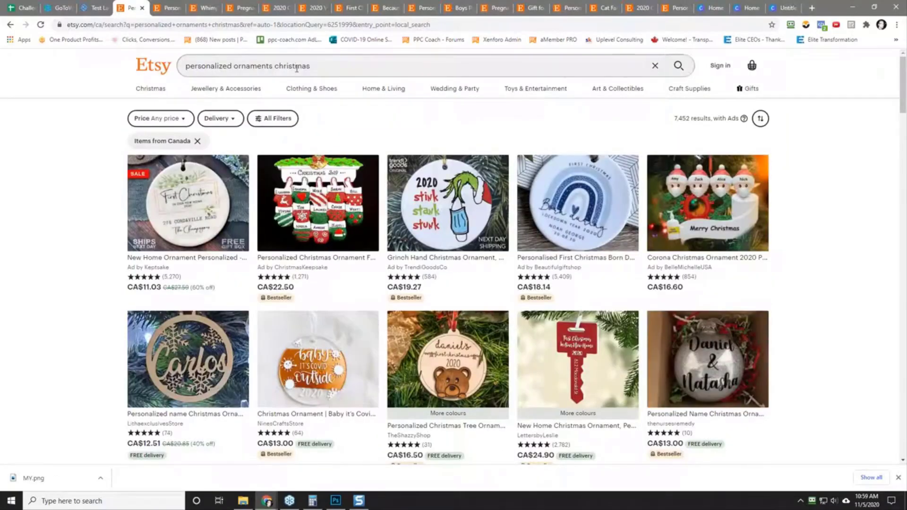
left_click_drag(191, 63, 234, 63)
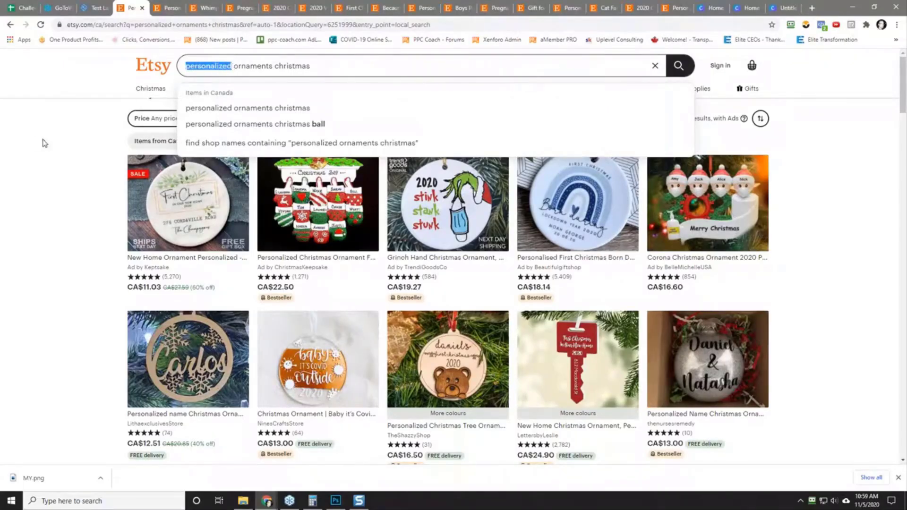
type("2020")
key("Return")
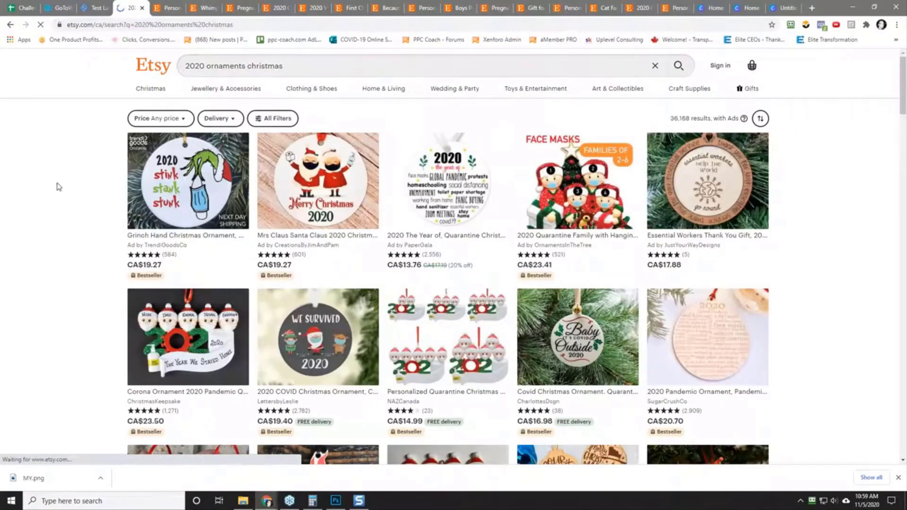
Step: Open CreationsByJimAndPam's Mrs Claus Santa Claus 2020 Christmas ornament in a new tab and view its design and shop sales
right_click(309, 189)
left_click(325, 198)
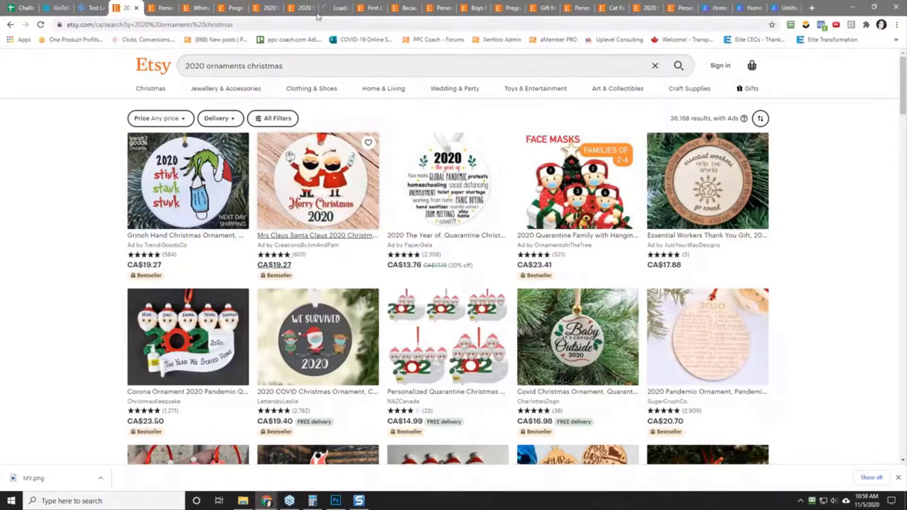
left_click(335, 7)
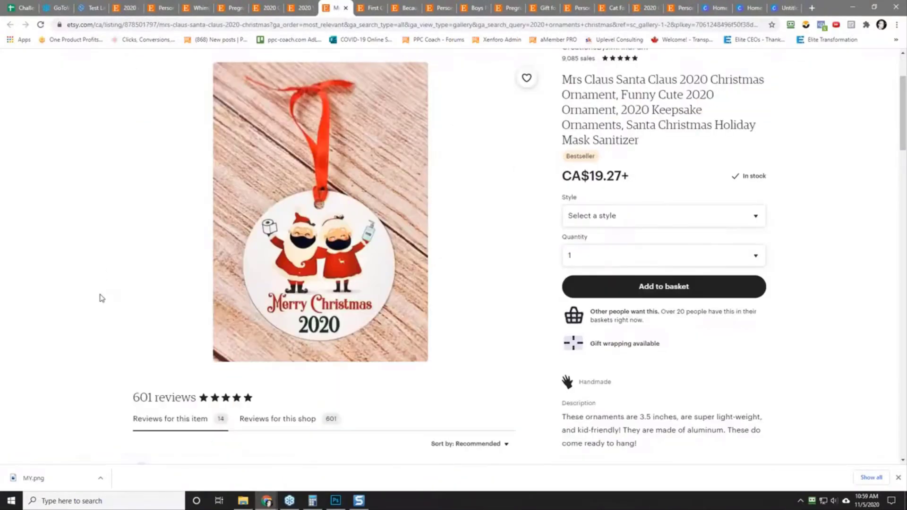
Step: Return to the 2020 ornament results and examine the listings for bestselling designs and themes
left_click(124, 7)
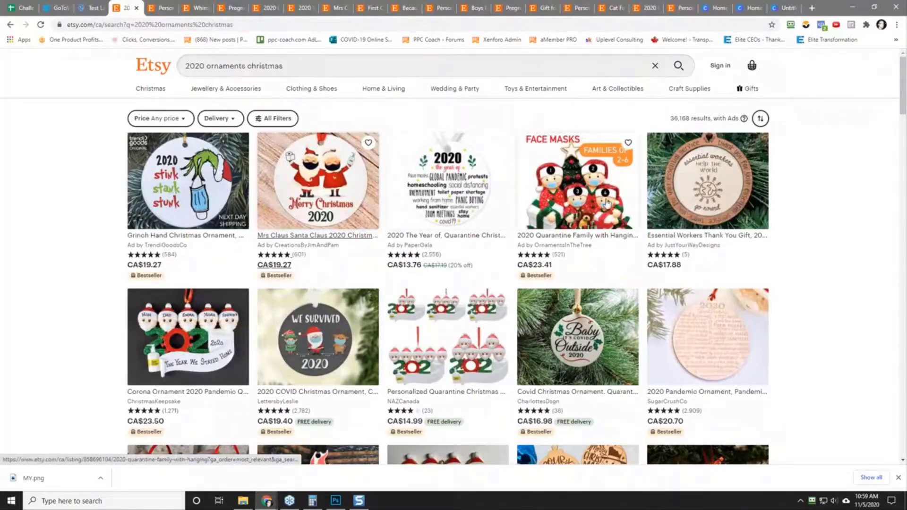
scroll(832, 319, "down", 2)
scroll(833, 319, "down", 1)
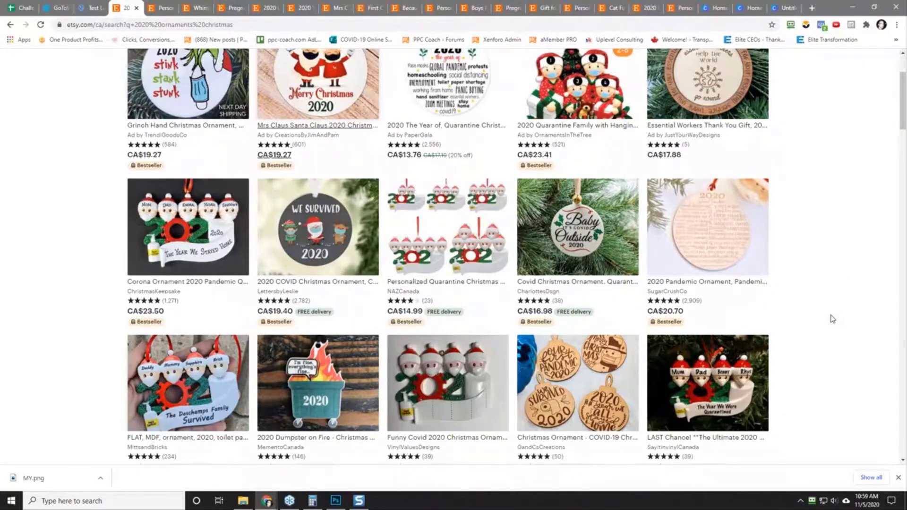
scroll(834, 320, "down", 3)
scroll(833, 320, "up", 3)
scroll(833, 319, "down", 6)
scroll(833, 319, "down", 3)
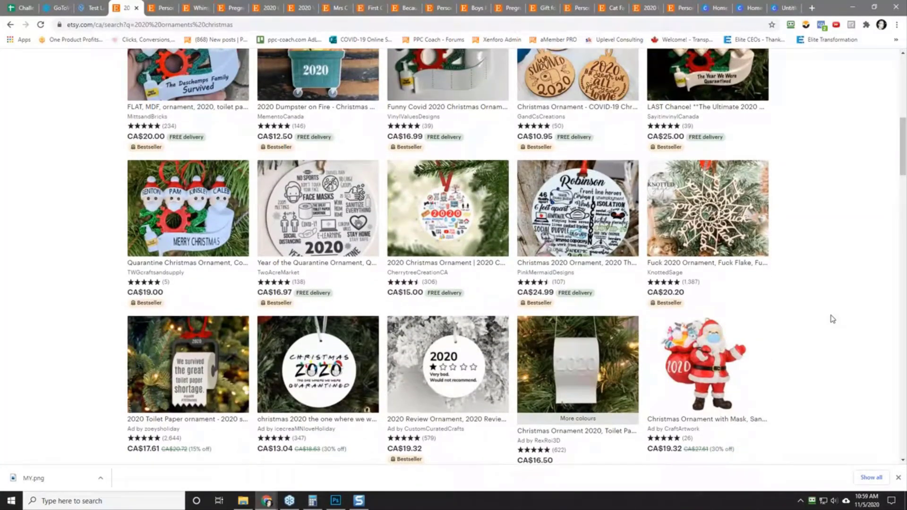
Step: In the Christmas Challenge spreadsheet, copy the title "Personalized Engaged First Christmas Ornament" from the mr & mrs ornament's row
left_click(21, 8)
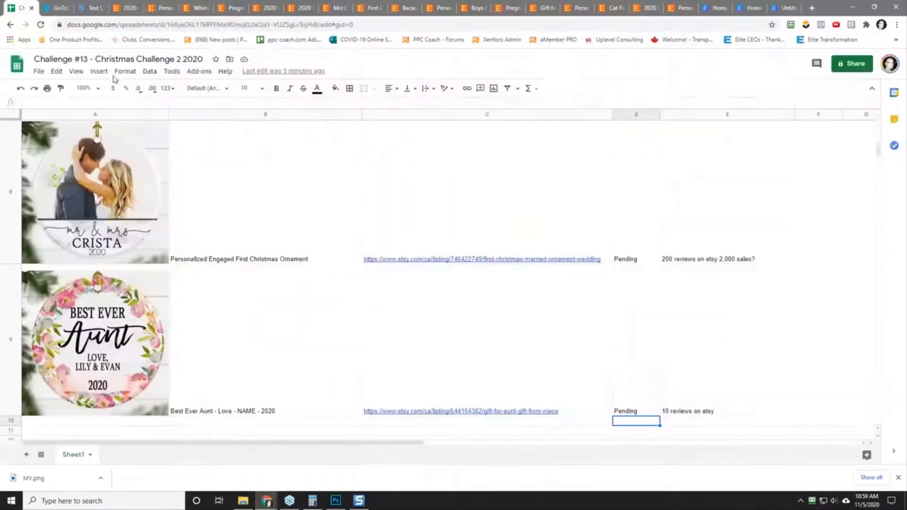
left_click(258, 252)
right_click(251, 232)
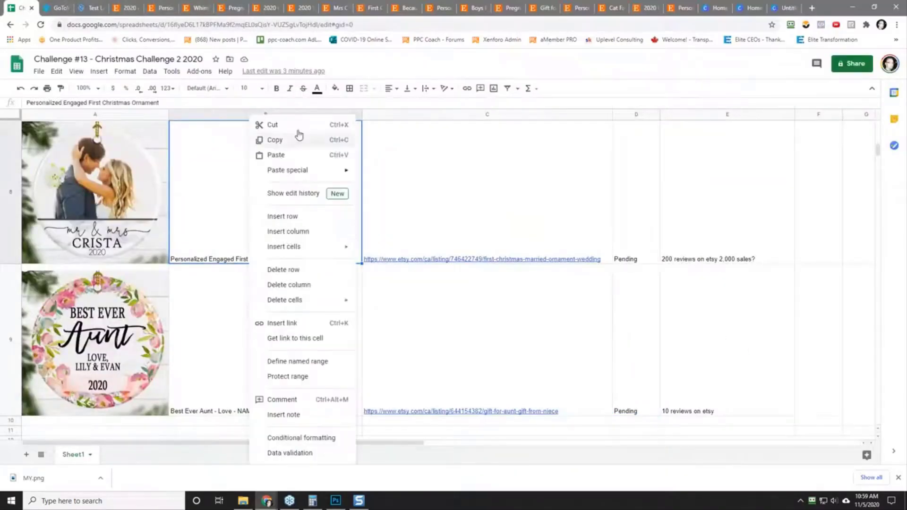
left_click(294, 139)
Step: Return to Etsy and search for the copied title "Personalized Engaged First Christmas Ornament" in place of the current phrase
left_click(121, 8)
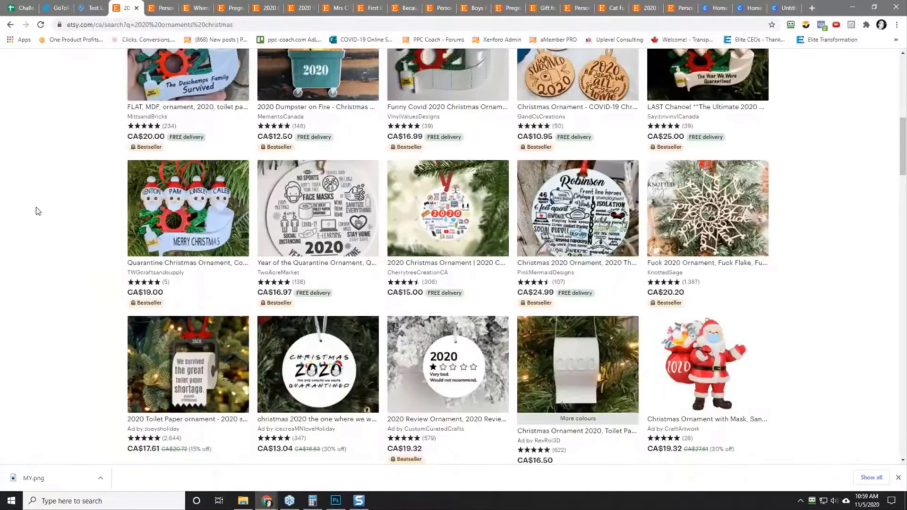
scroll(38, 217, "up", 10)
triple_click(235, 68)
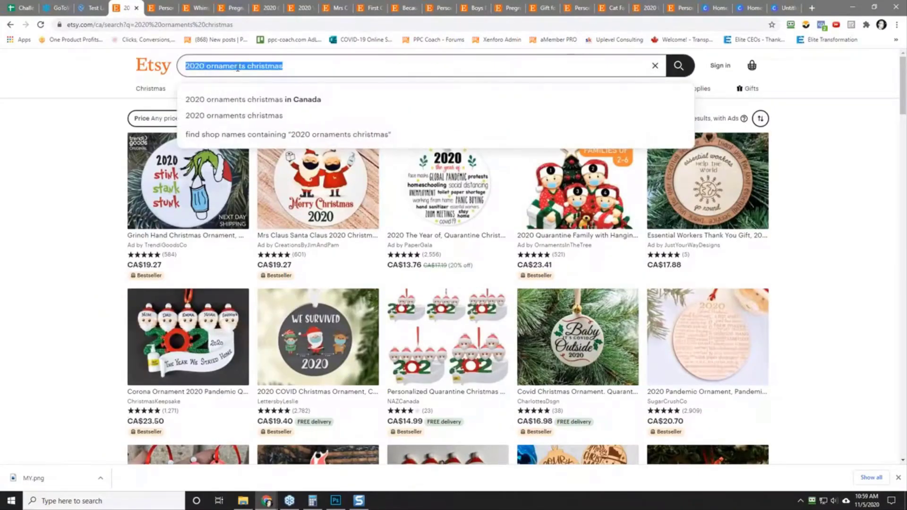
right_click(236, 67)
left_click(263, 107)
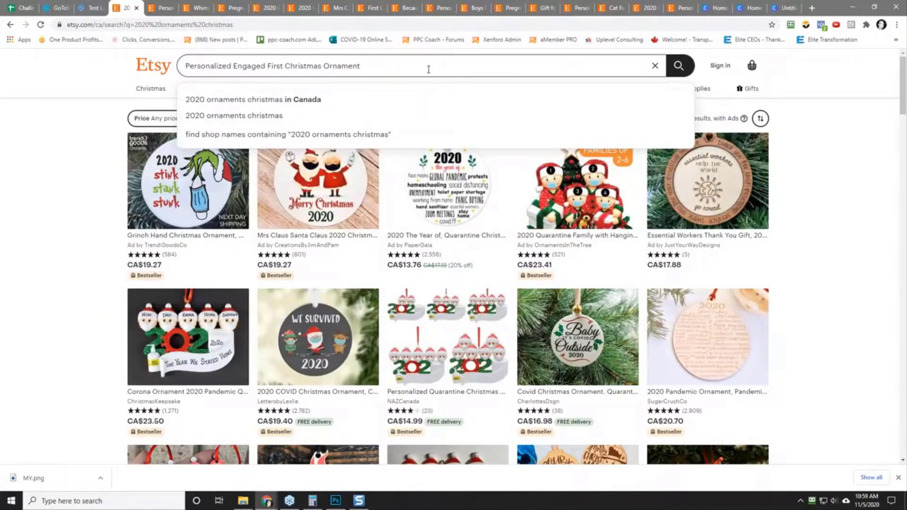
key("Return")
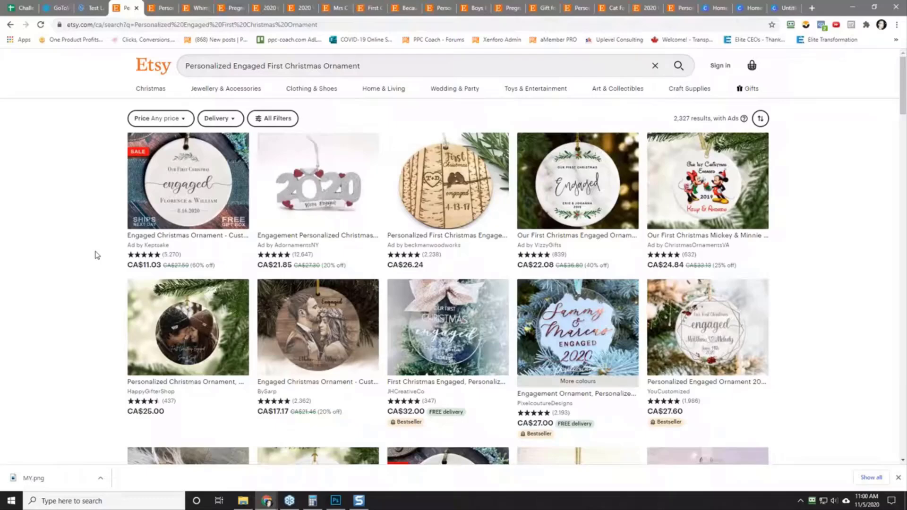
Step: Open PixelcoutureDesigns' Engagement Ornament from the results in a new tab, check its item reviews, and return to the results
scroll(97, 256, "down", 2)
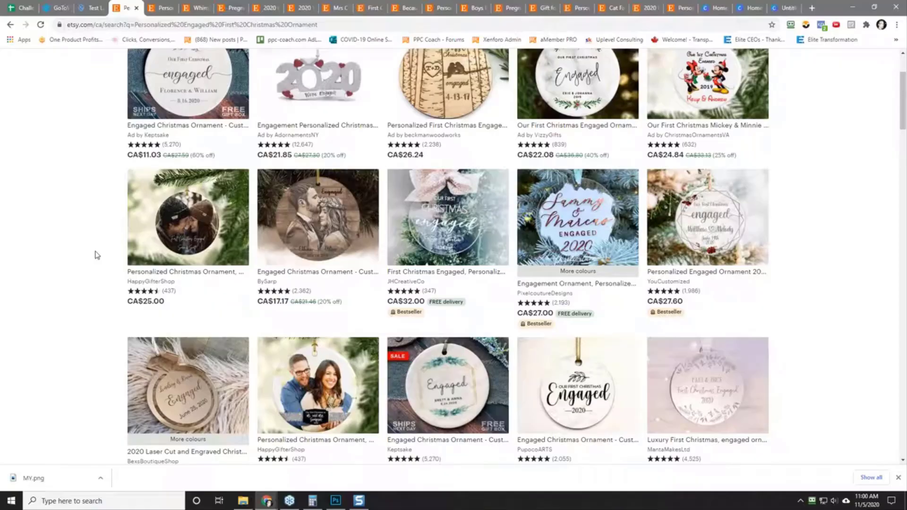
scroll(97, 255, "down", 2)
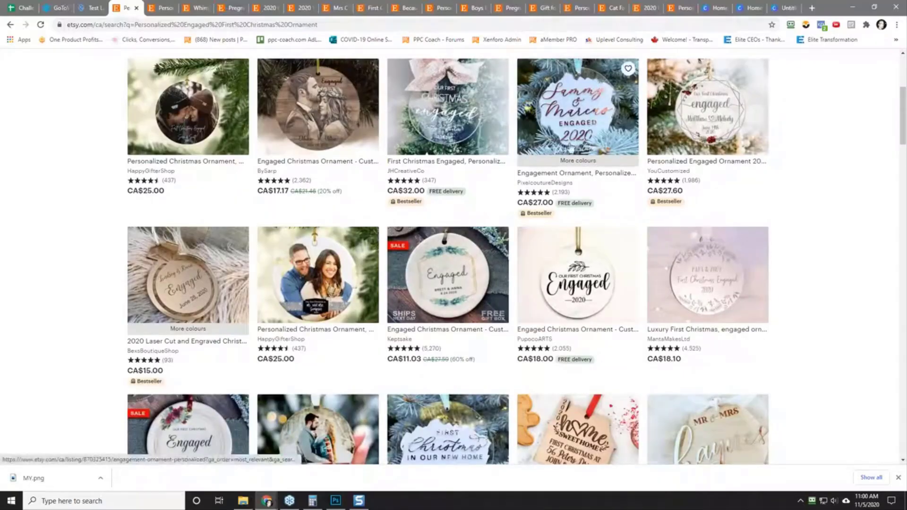
right_click(576, 127)
left_click(594, 135)
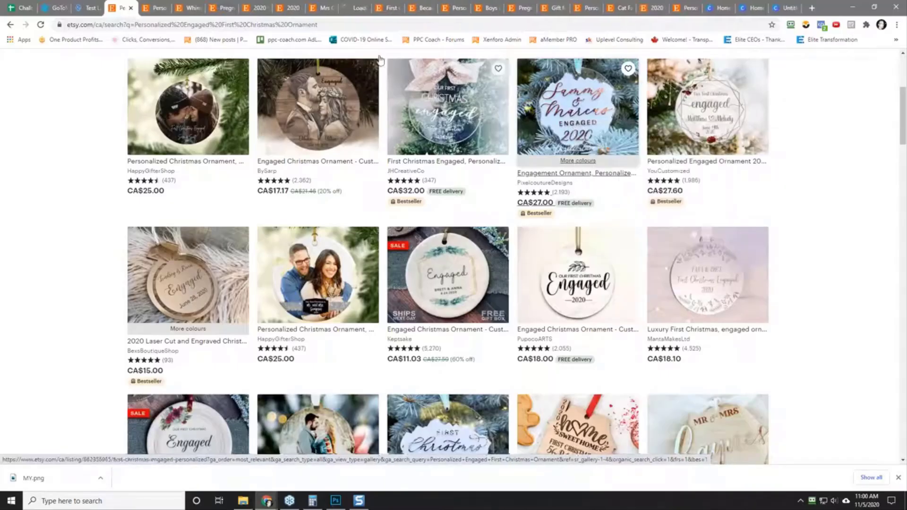
left_click(356, 8)
scroll(85, 257, "down", 2)
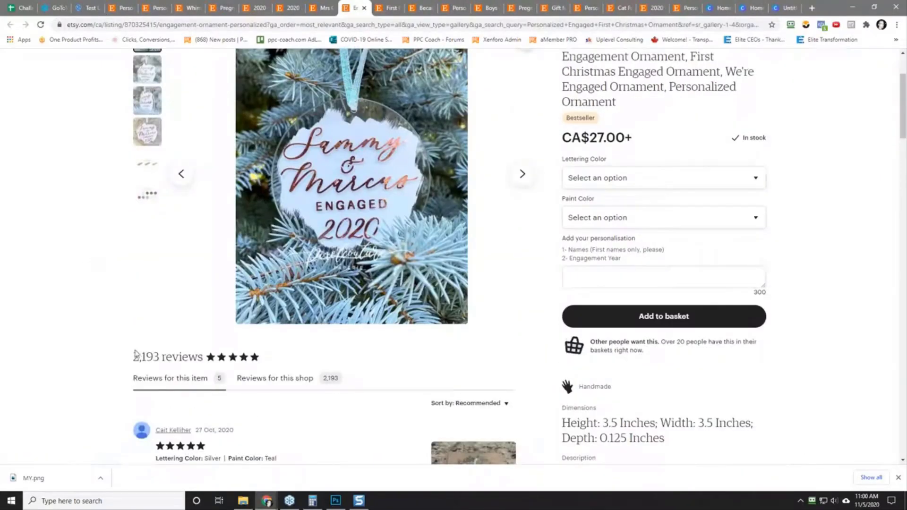
scroll(107, 247, "up", 5)
left_click(124, 8)
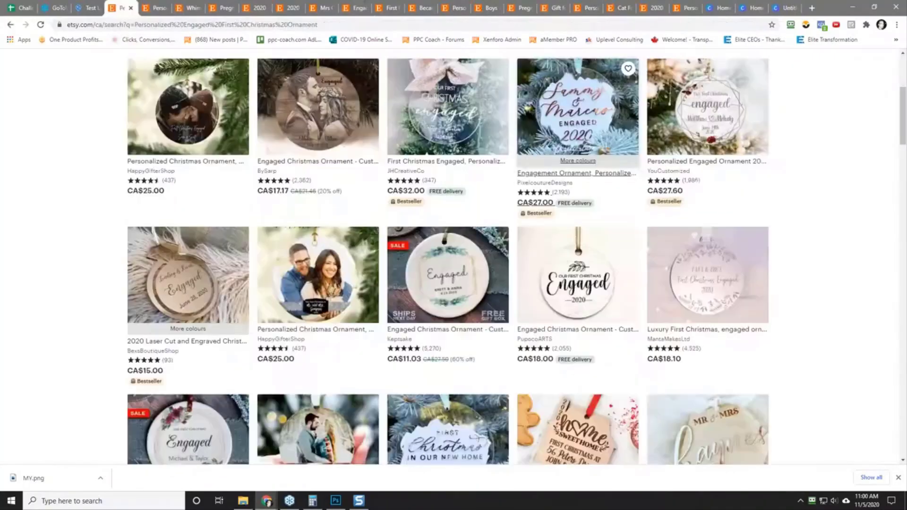
Step: Examine the engaged first Christmas ornament results through the end of the page, including the recently viewed and similar items
scroll(69, 252, "down", 5)
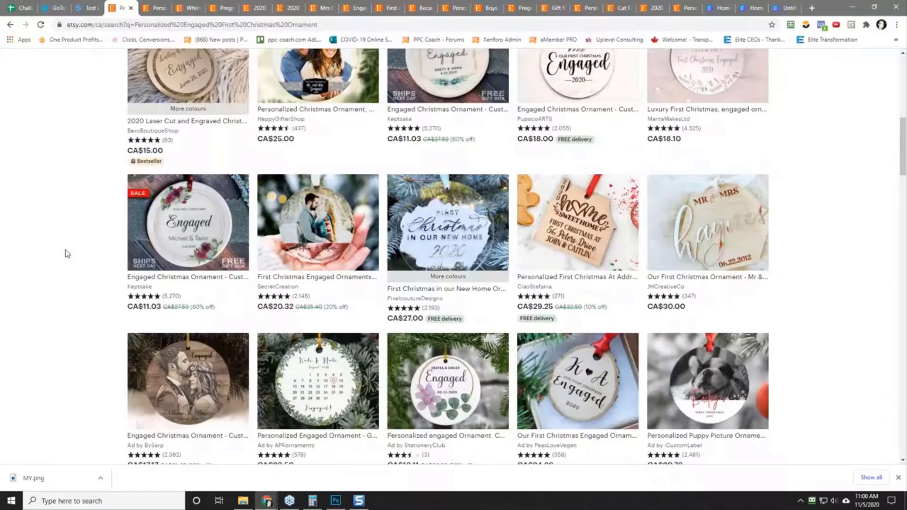
scroll(67, 254, "down", 10)
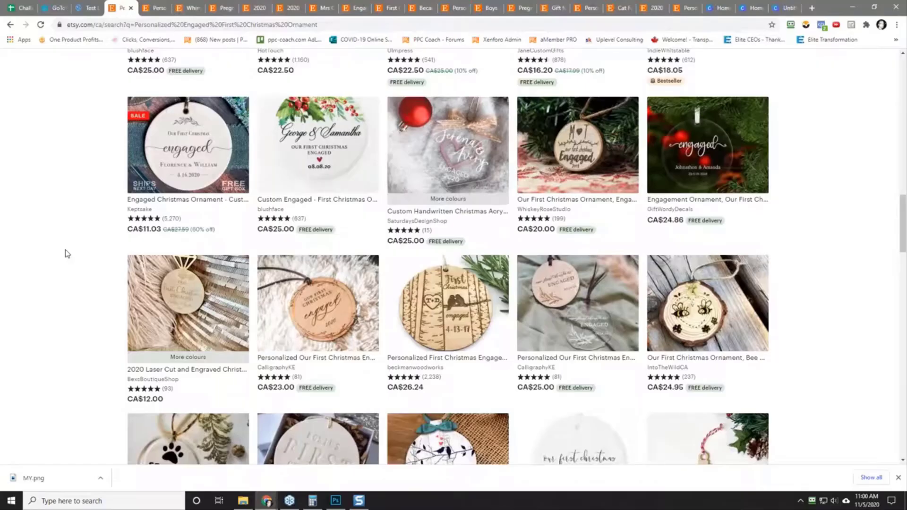
scroll(67, 254, "down", 2)
scroll(67, 254, "down", 5)
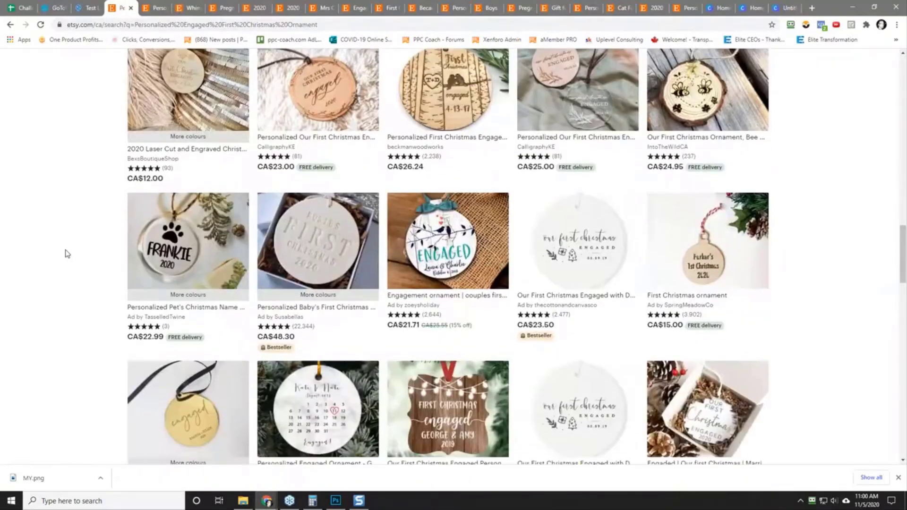
scroll(68, 254, "down", 6)
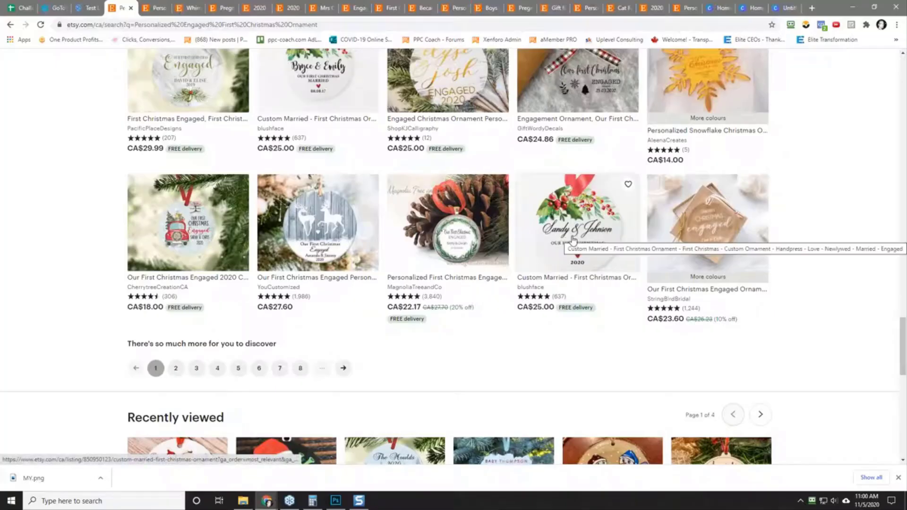
scroll(47, 294, "down", 4)
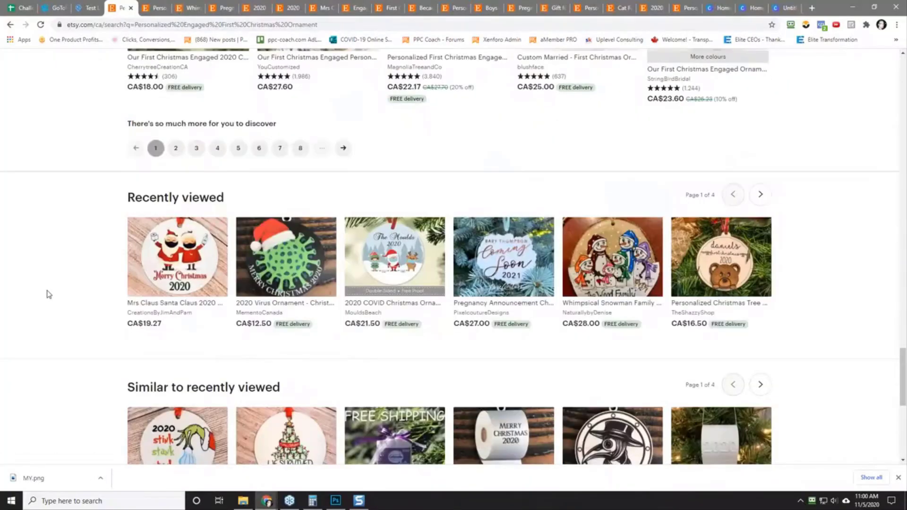
scroll(47, 294, "down", 4)
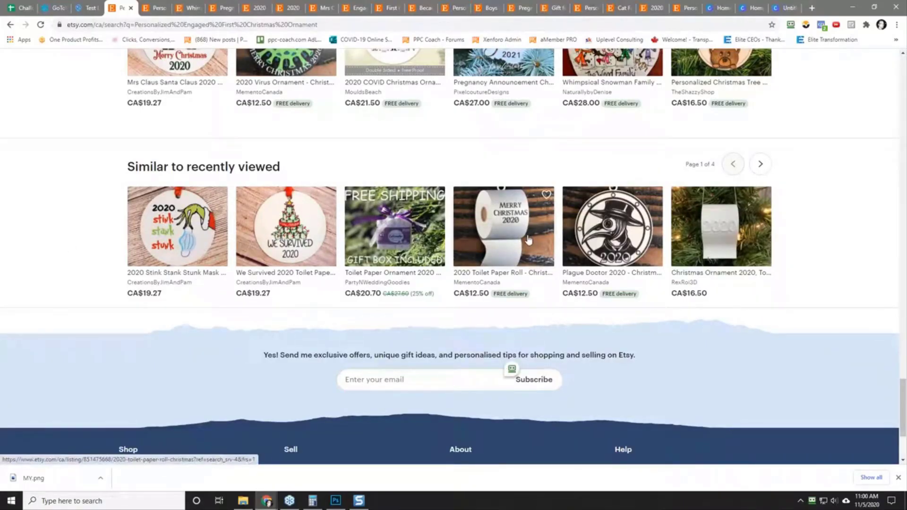
Step: Replace the Etsy search phrase with "ornaments" and run the search
scroll(67, 232, "up", 20)
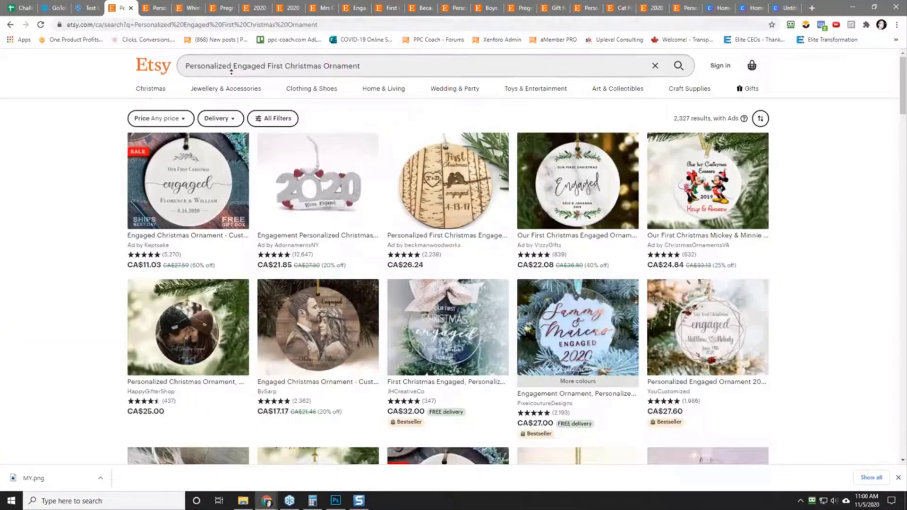
triple_click(242, 66)
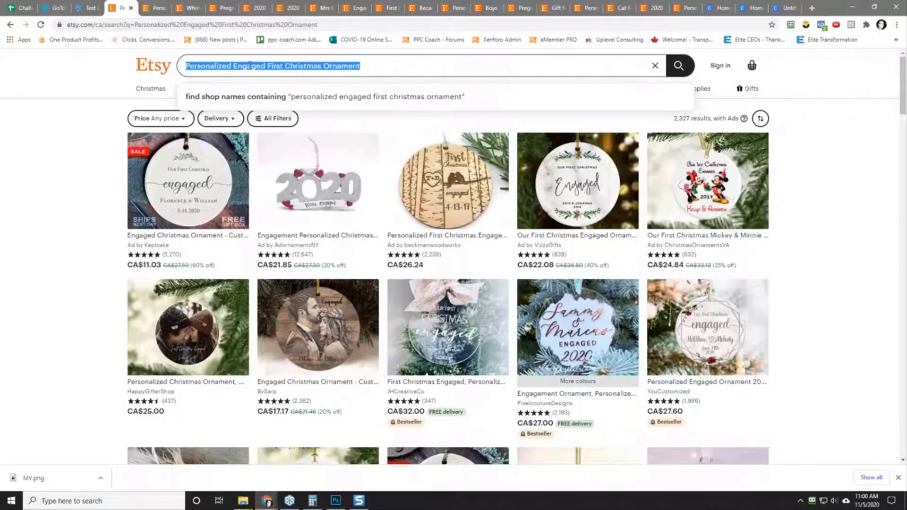
type("ornaments")
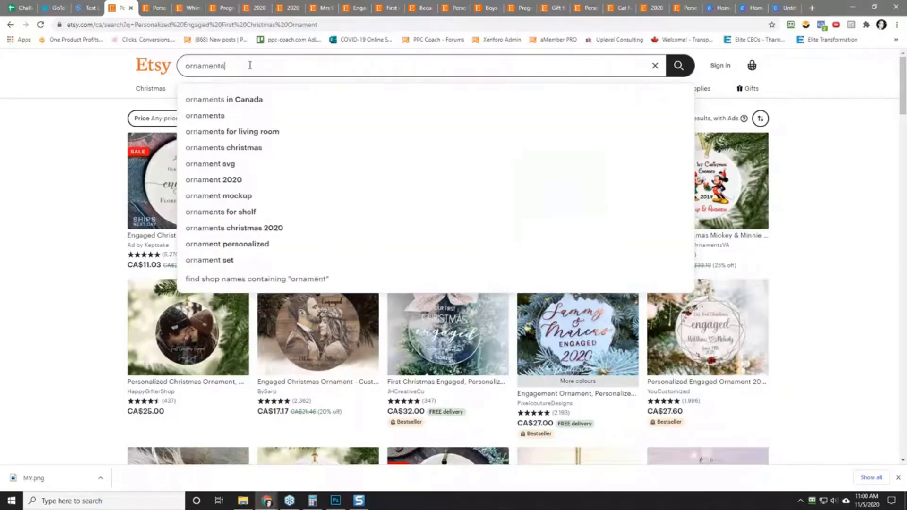
key("Return")
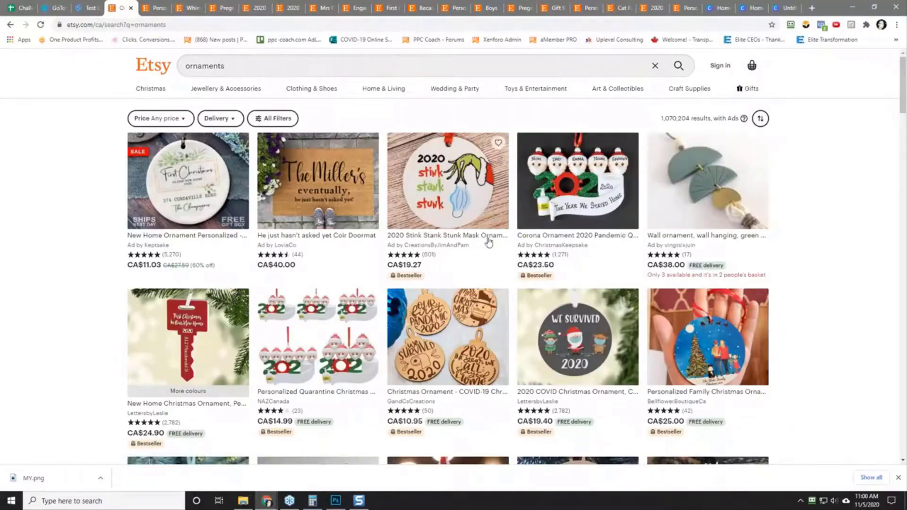
Step: Examine the general ornaments results for bestseller-tagged listings, recurring themes and personalized designs
scroll(554, 272, "down", 1)
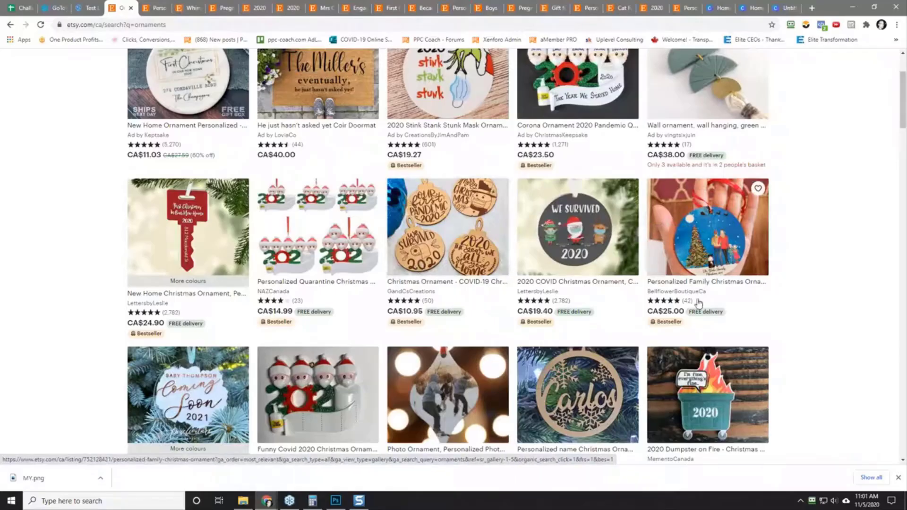
scroll(47, 270, "down", 3)
scroll(63, 243, "down", 2)
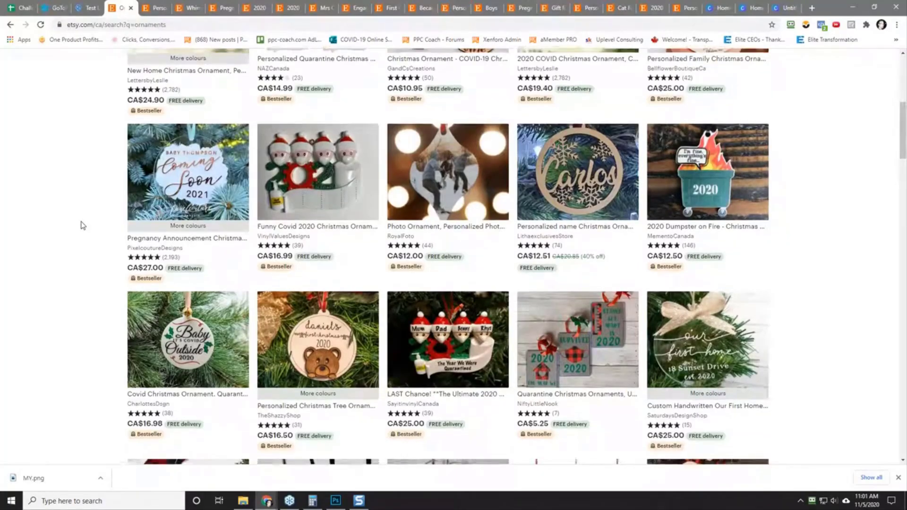
scroll(81, 223, "down", 2)
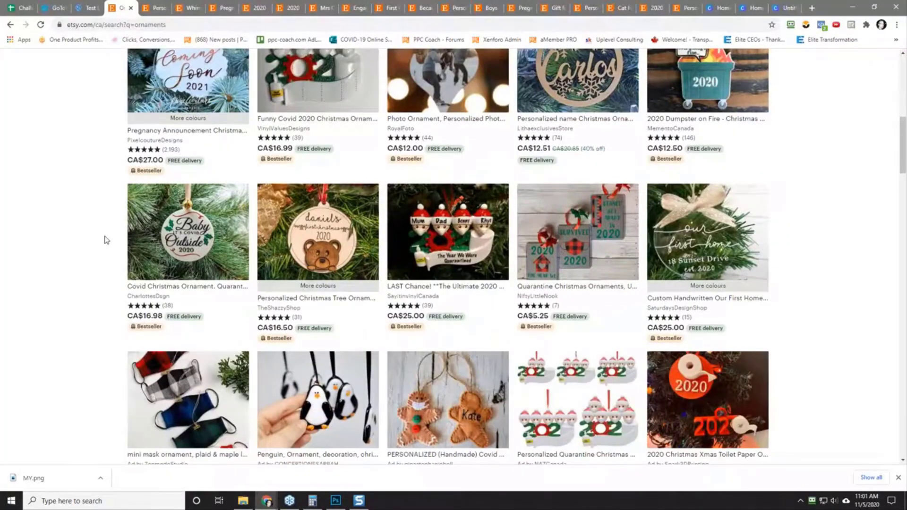
scroll(88, 249, "down", 2)
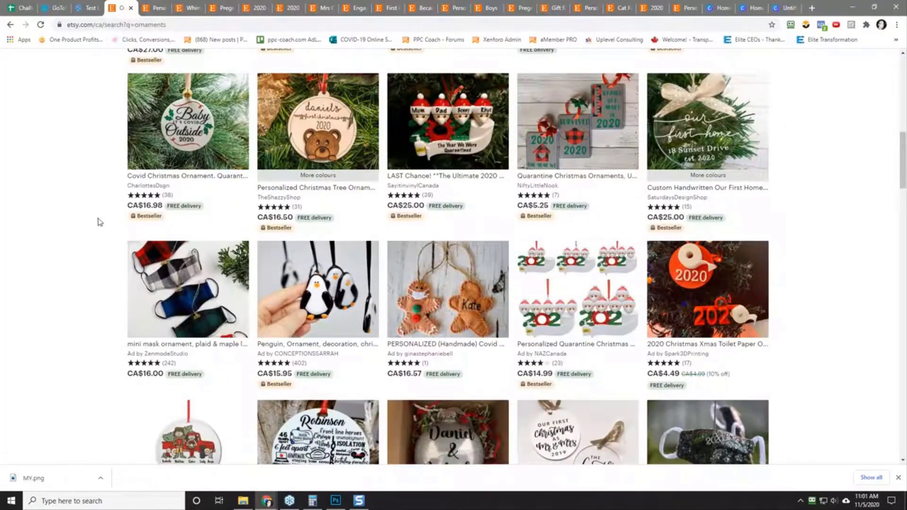
scroll(100, 222, "down", 4)
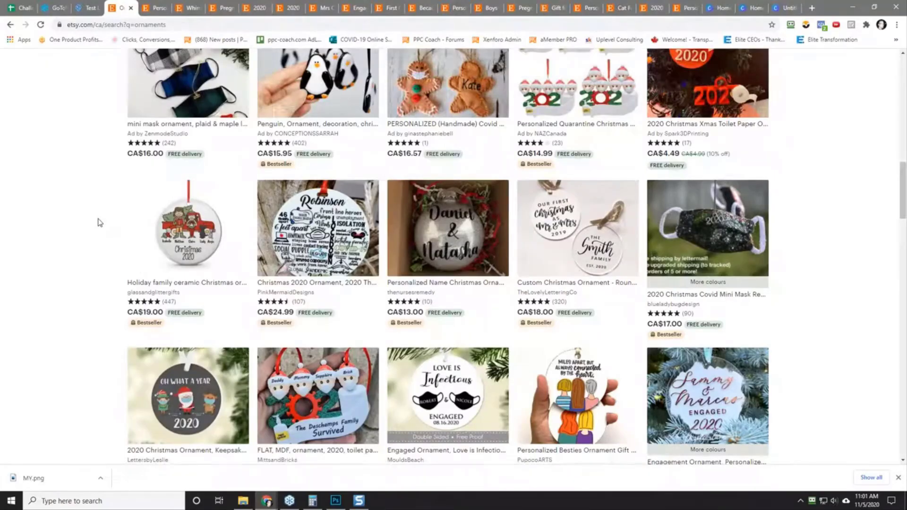
scroll(100, 222, "down", 2)
scroll(100, 222, "down", 2)
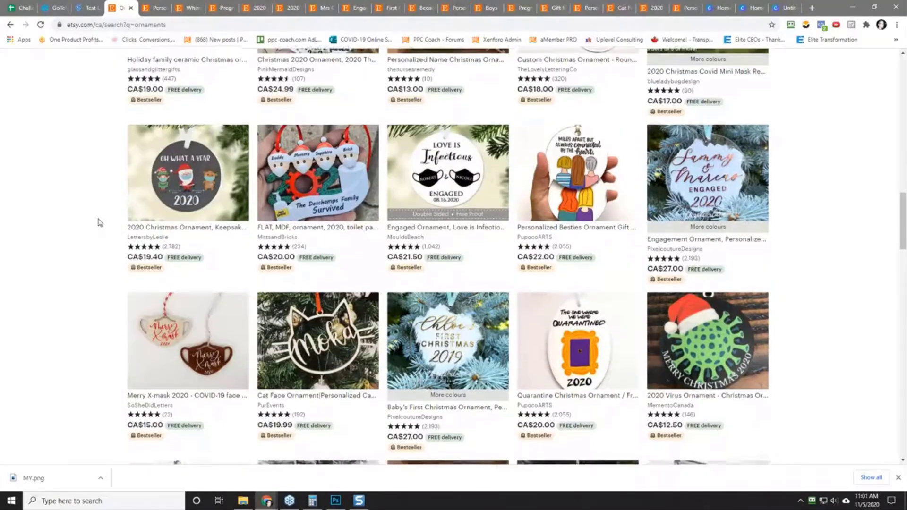
scroll(100, 222, "down", 4)
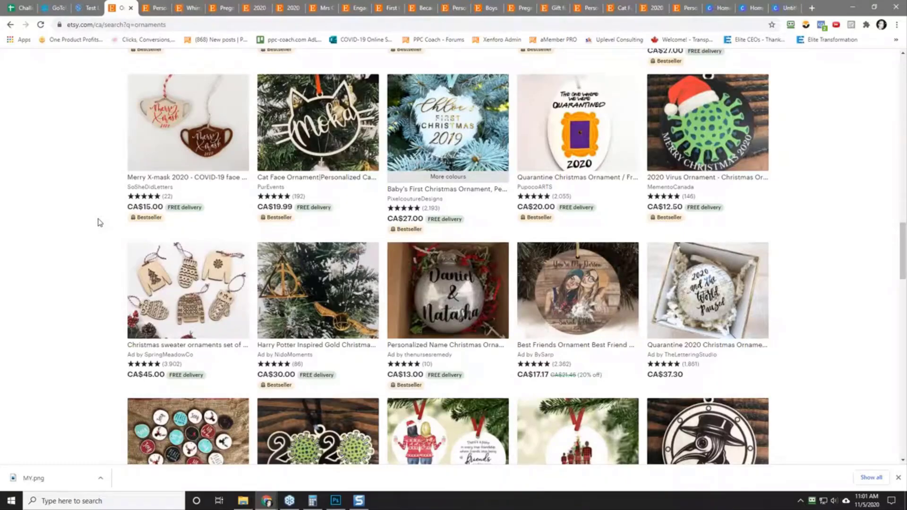
scroll(100, 222, "down", 4)
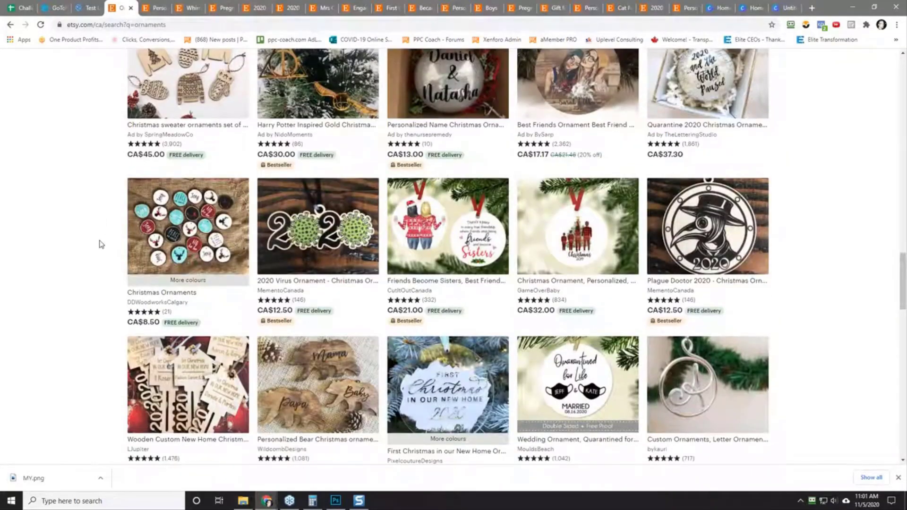
scroll(100, 245, "down", 6)
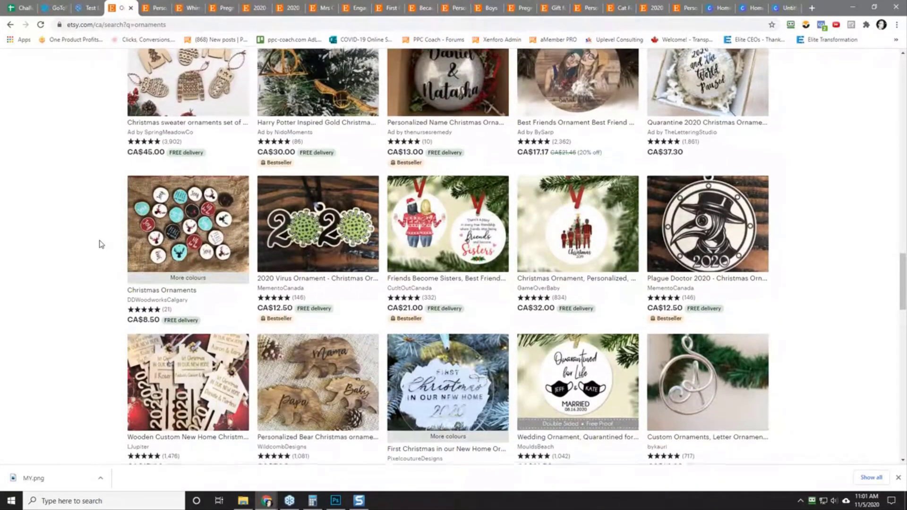
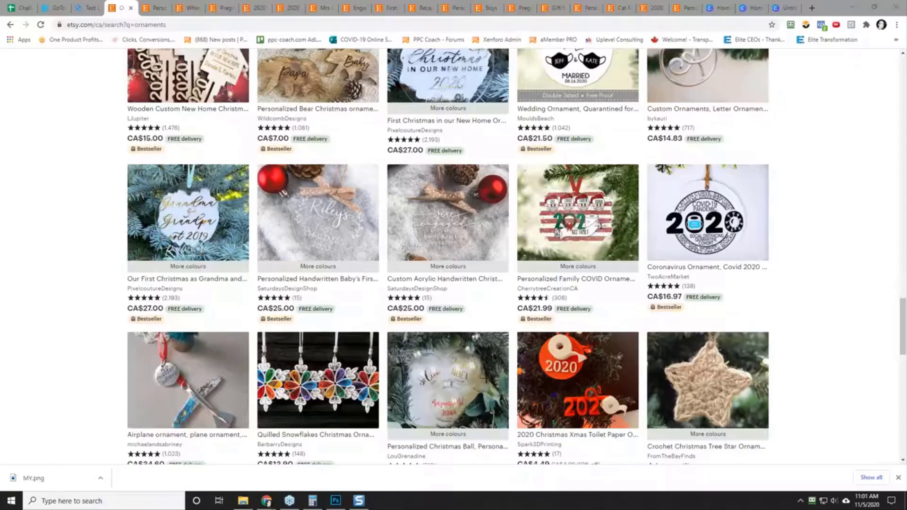
Step: Open the copied link to OliverMaeGifts' Custom Home Ornament listing in a new tab and check its item reviews
left_click(812, 8)
right_click(675, 25)
left_click(728, 101)
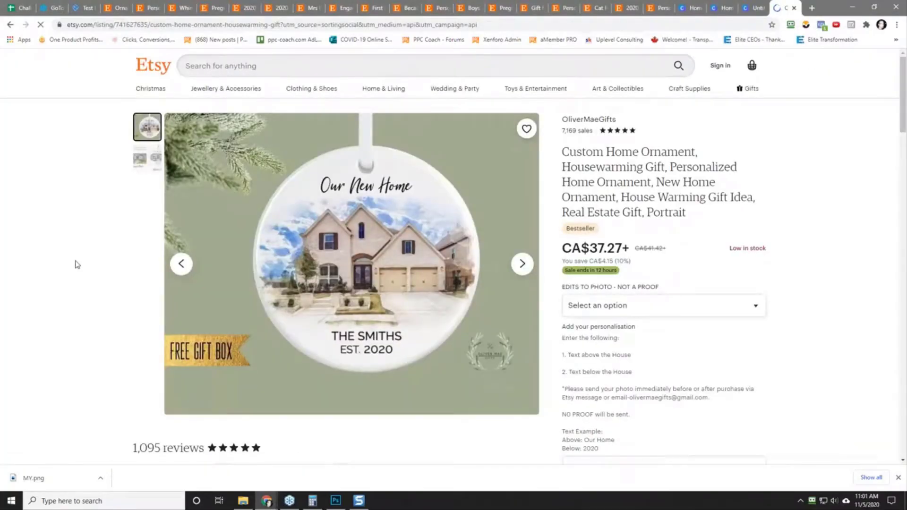
scroll(60, 269, "down", 3)
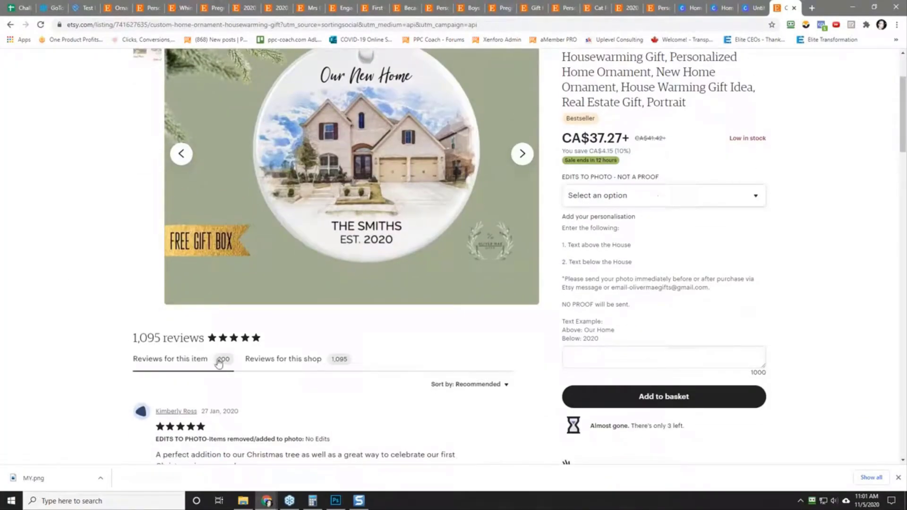
scroll(156, 355, "up", 3)
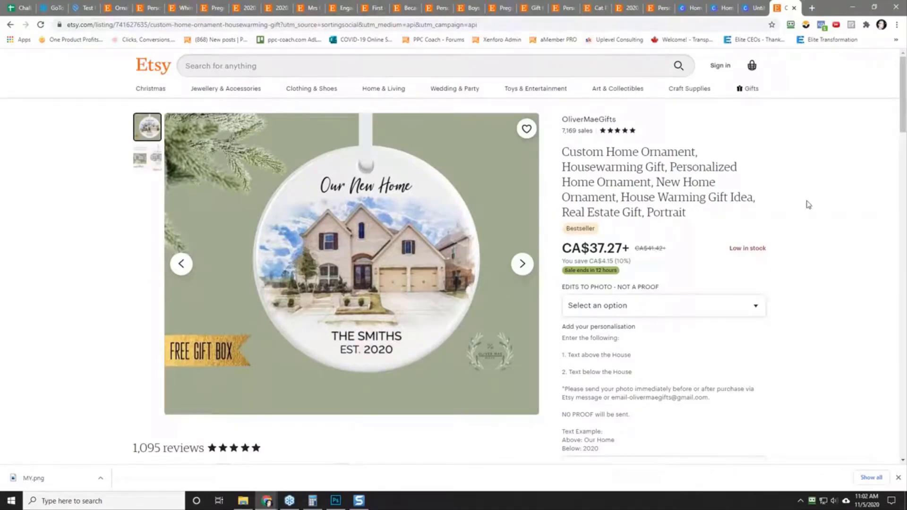
Step: Capture a screenshot of the round Our New Home ornament in the listing photo, about 564 x 537 pixels
key("Print")
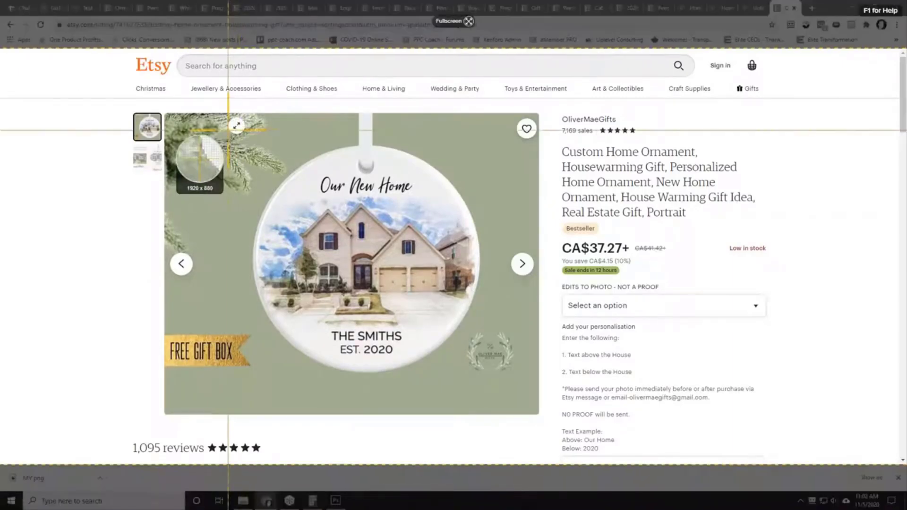
left_click_drag(229, 130, 496, 384)
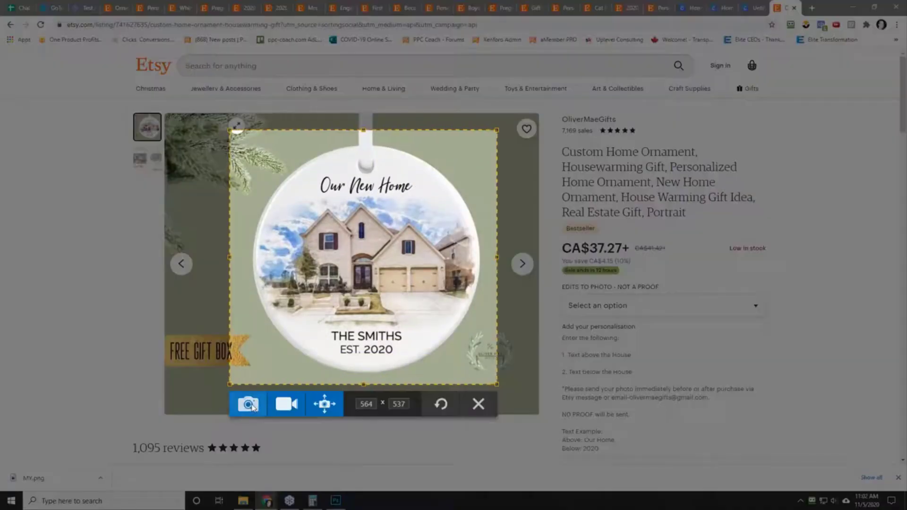
left_click(251, 405)
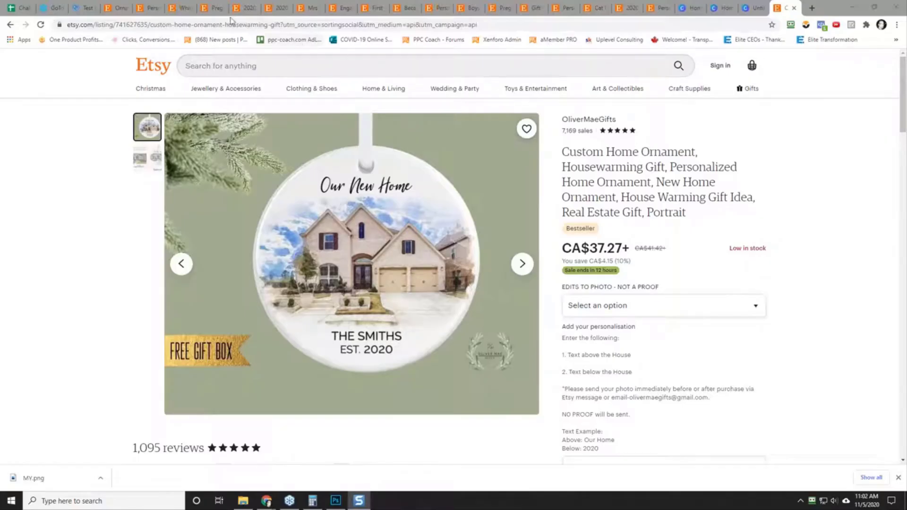
Step: Copy the listing's web address up to custom-home-ornament-housewarming-gift, without the tracking parameters
left_click_drag(278, 24, 67, 24)
right_click(104, 29)
left_click(122, 76)
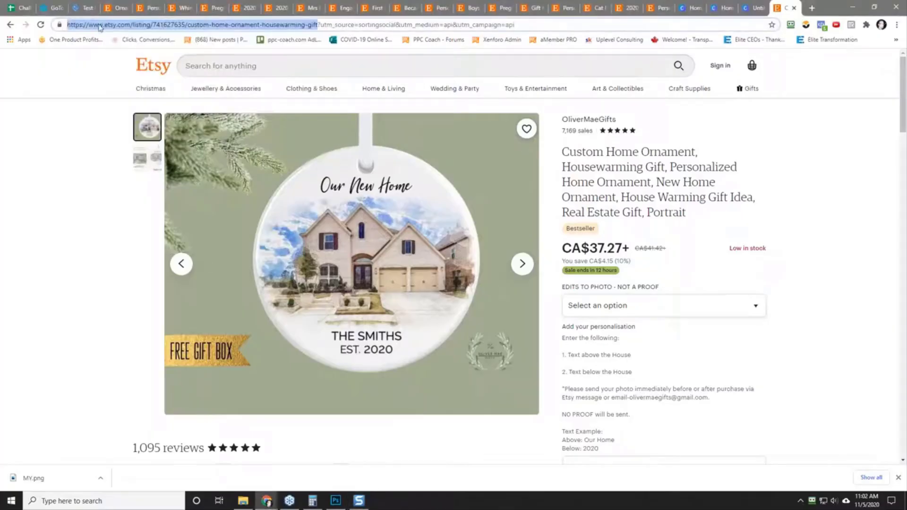
Step: In the Christmas Challenge spreadsheet, insert 2020-11-05_11-02-09.png as an in-cell image in A10 and enlarge row 10 to match the row above
left_click(21, 8)
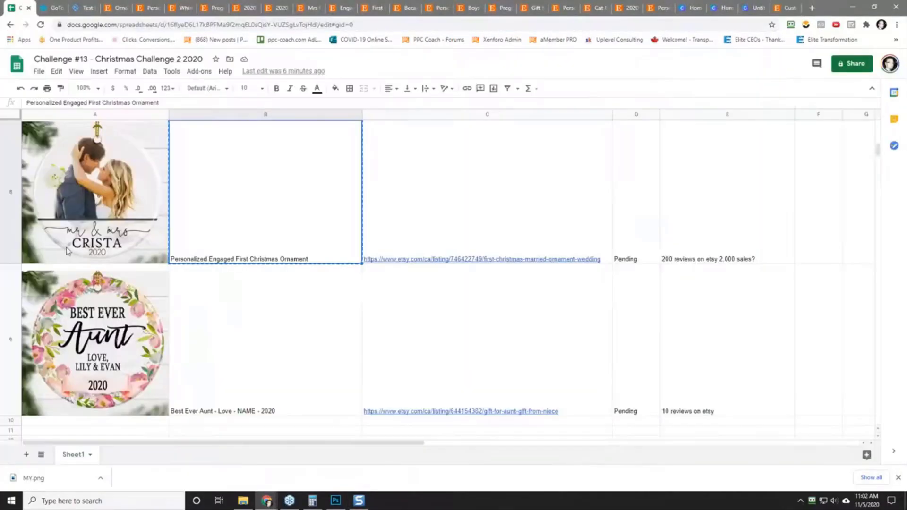
scroll(98, 364, "down", 3)
left_click(67, 278)
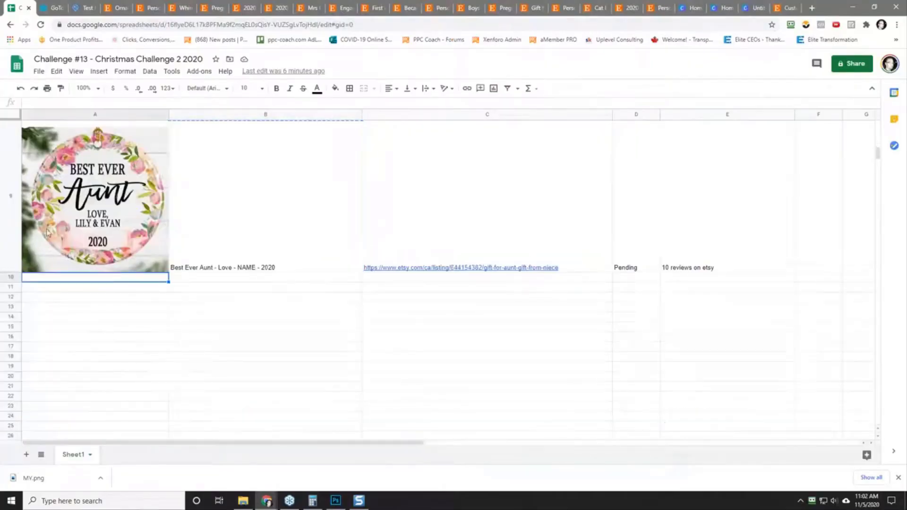
left_click(97, 72)
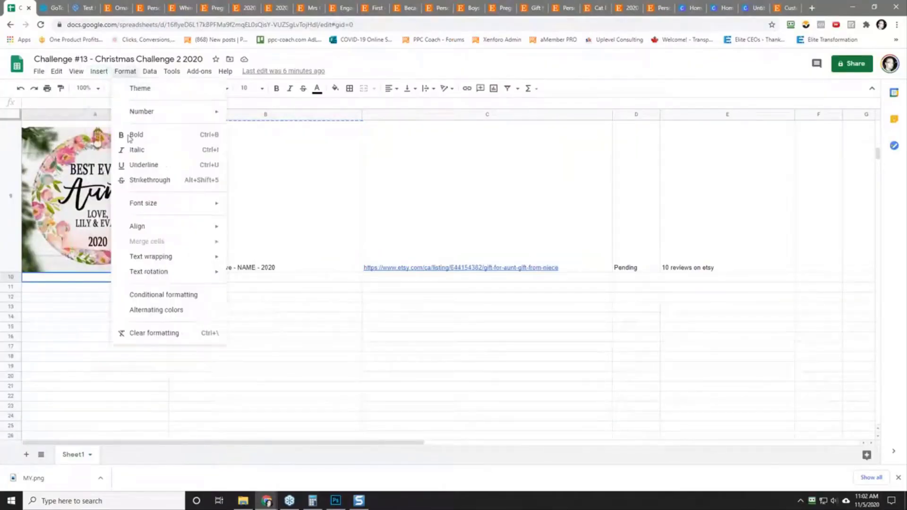
mouse_move(125, 219)
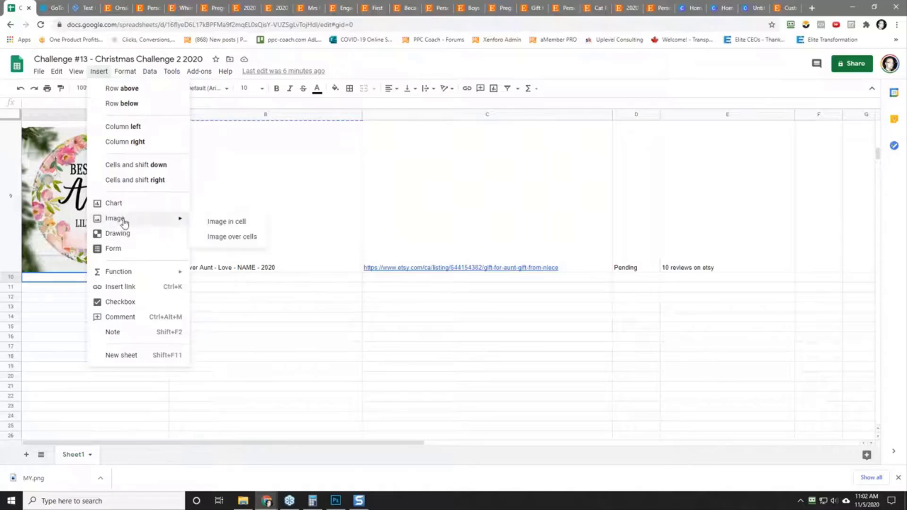
left_click(216, 223)
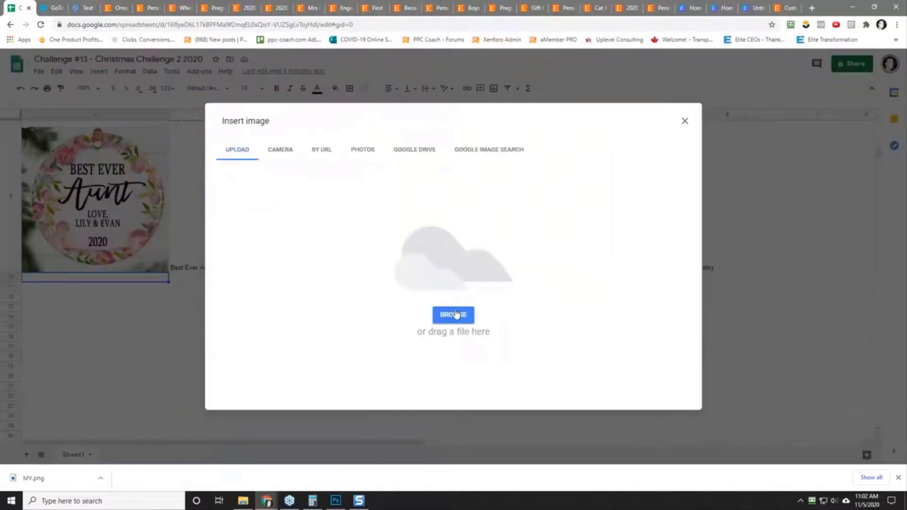
left_click(454, 314)
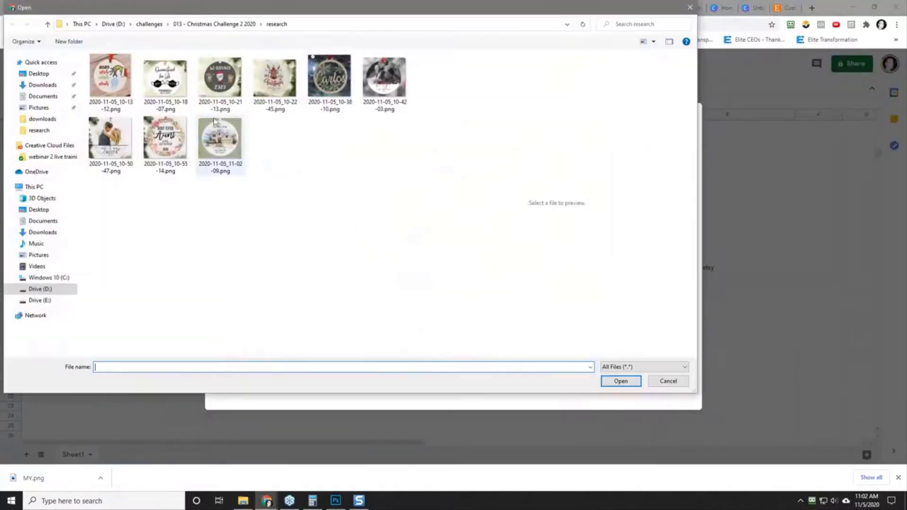
left_click(221, 142)
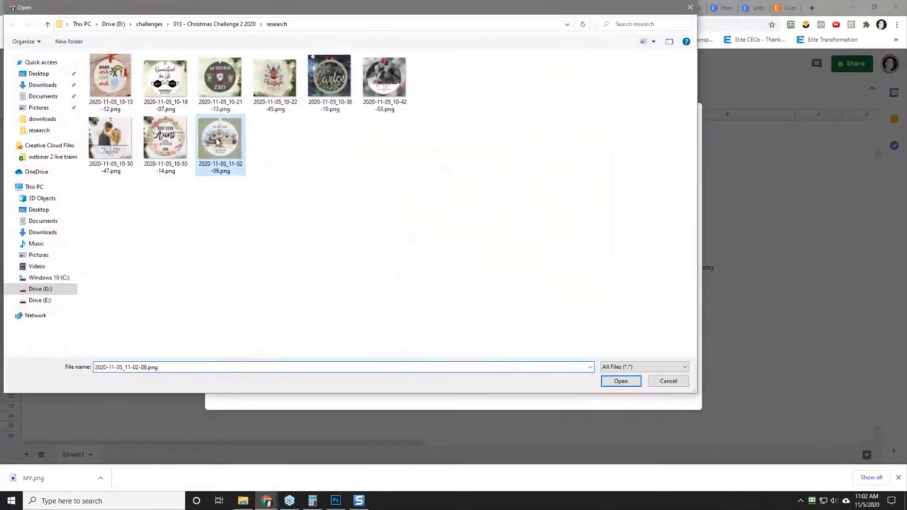
left_click(620, 381)
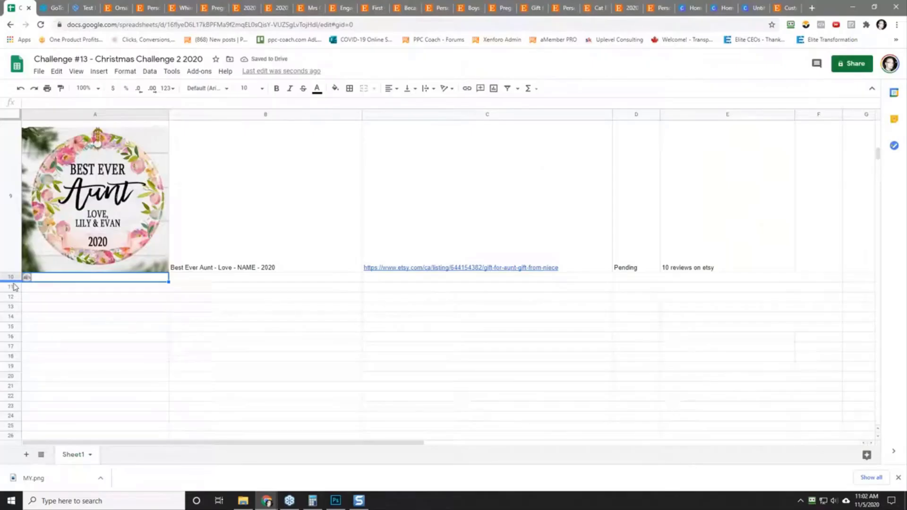
left_click_drag(13, 283, 16, 409)
Step: Enter "Our New Home - NAME - Est 2020" as the design description in B10
left_click(238, 363)
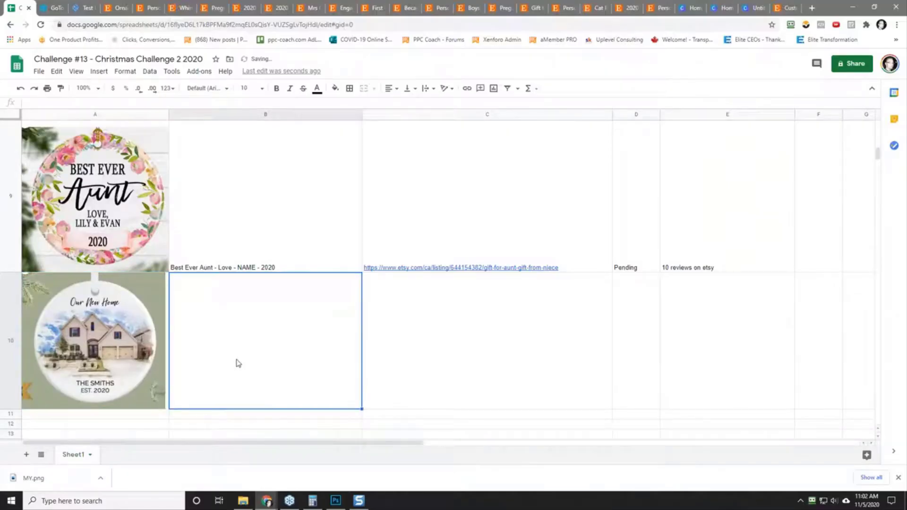
type("our")
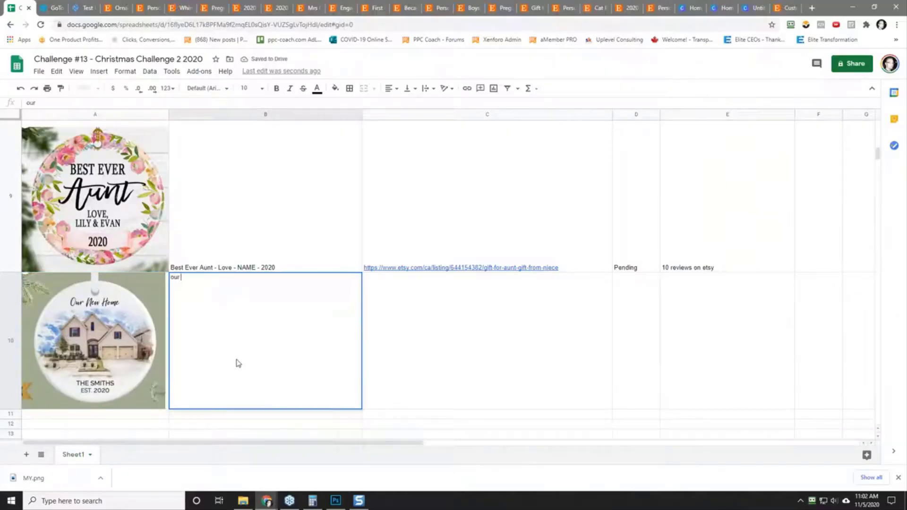
key("BackSpace")
type("Our New Home")
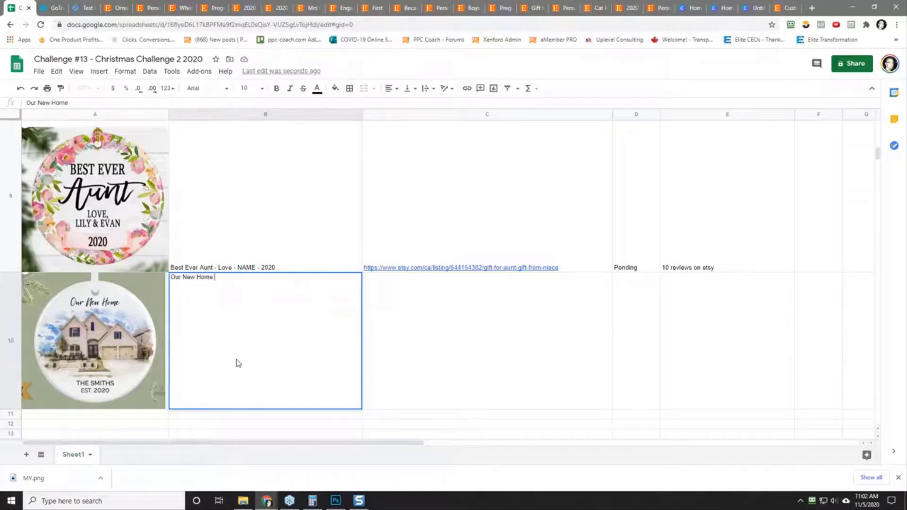
type(" - NAME - Est 2020")
key("Tab")
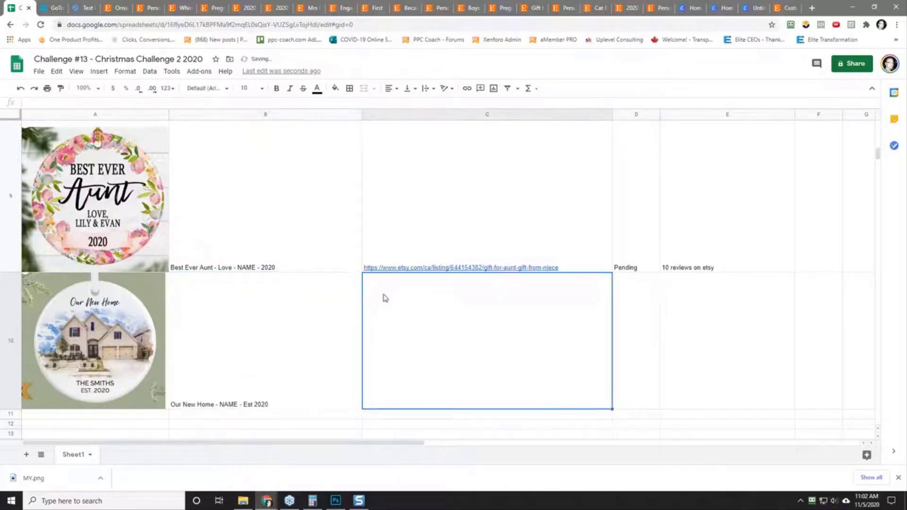
Step: Paste the copied Etsy listing address as values only into C10 and set the status in D10 to Pending
right_click(393, 343)
mouse_move(471, 174)
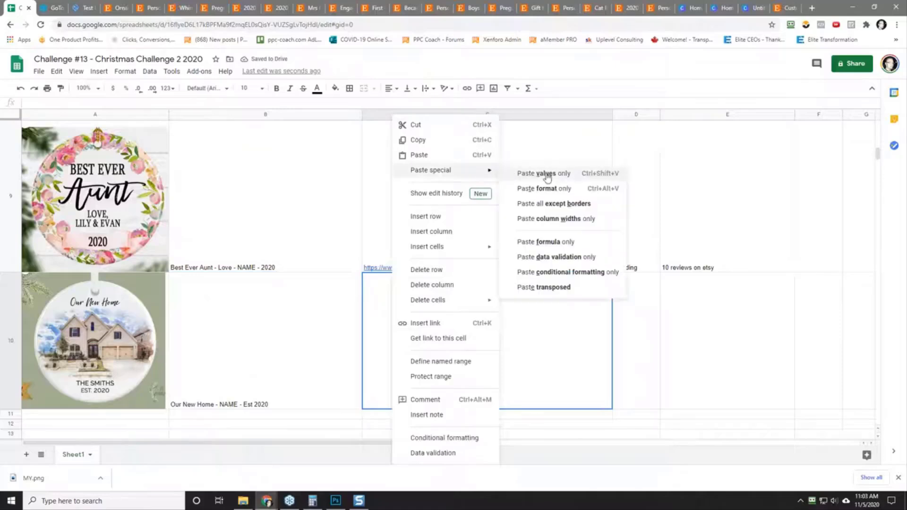
left_click(548, 175)
left_click(649, 375)
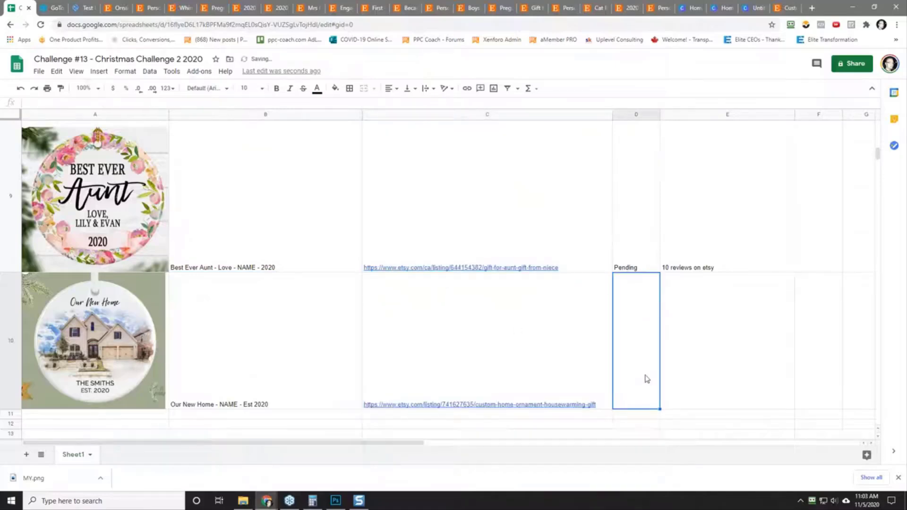
type("Pending")
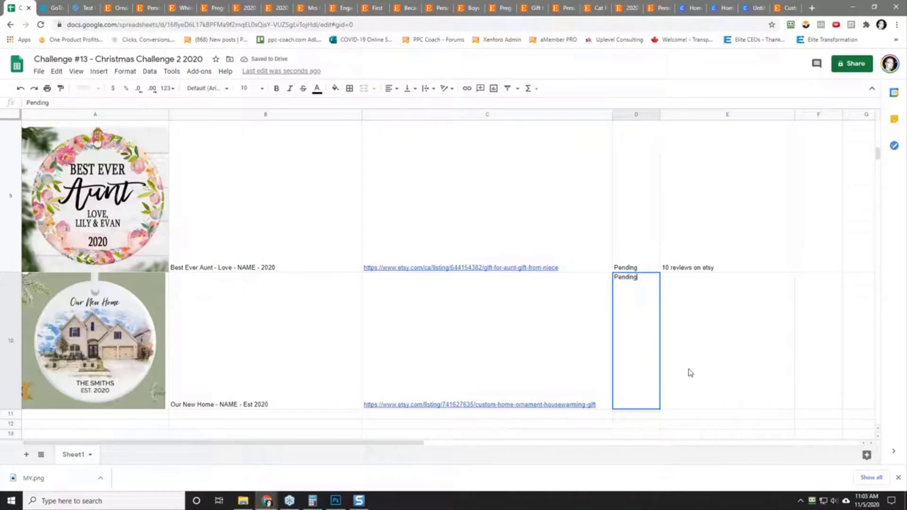
key("Tab")
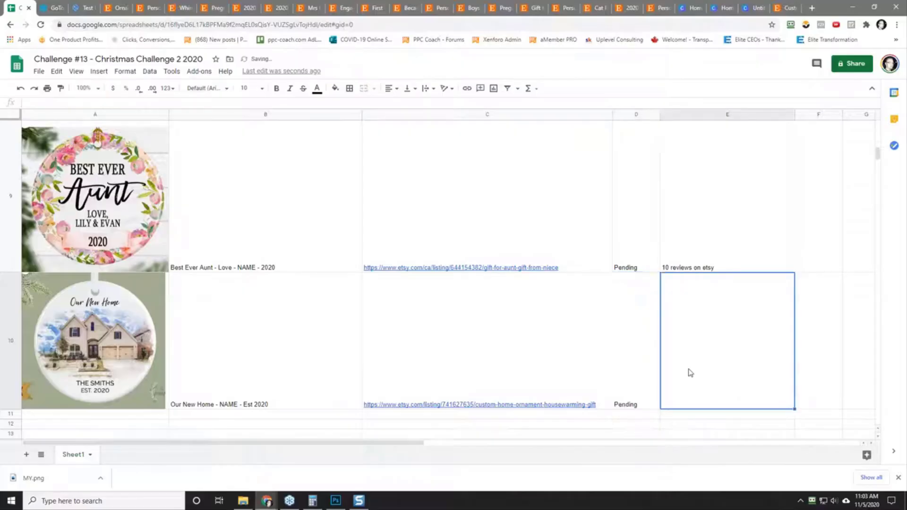
Step: Enter the note "200 reviews on etsy 2,000 sales" in E10
type("200 rev")
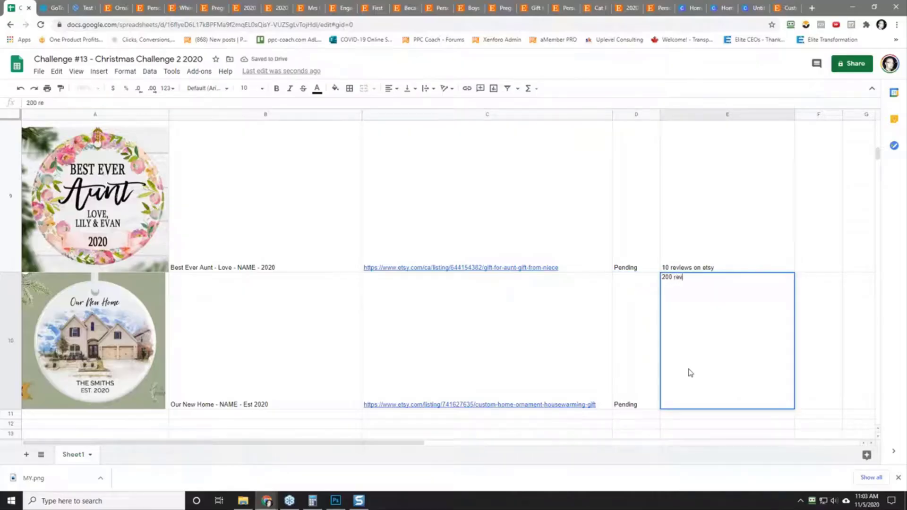
type("iews on etsy 2,000 sales")
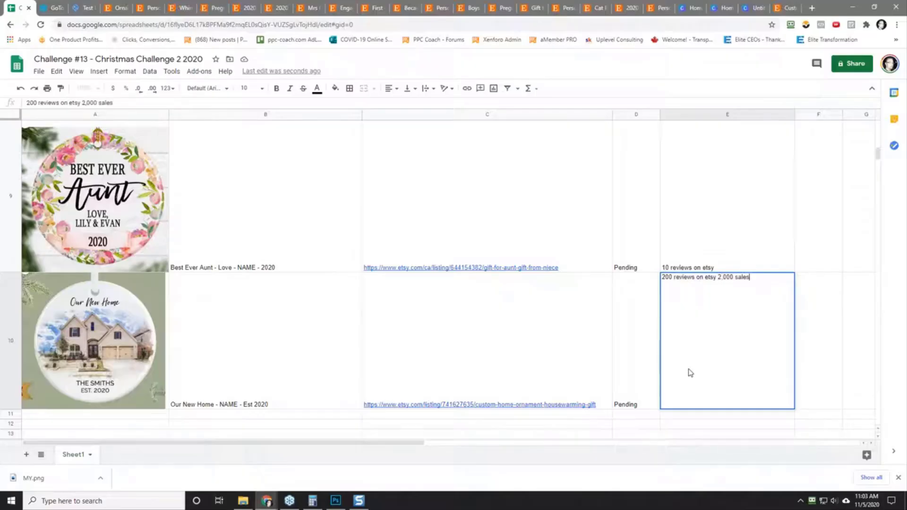
key("Return")
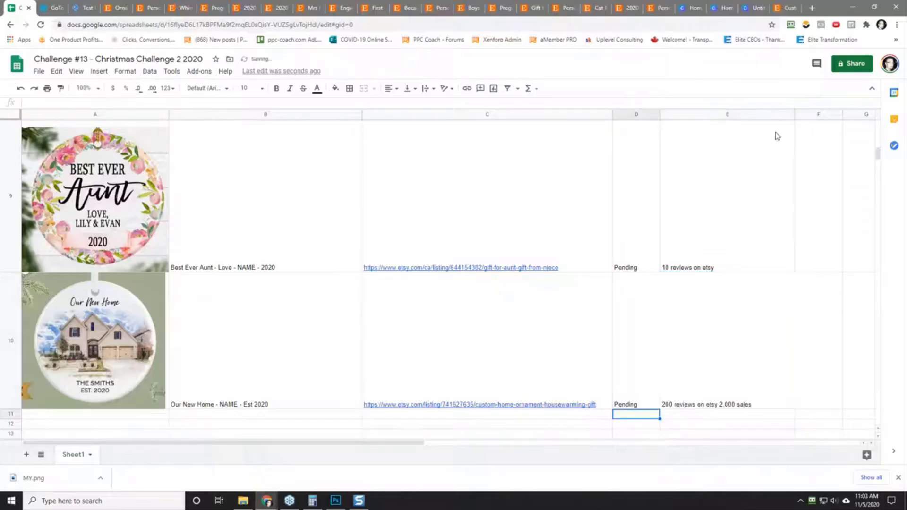
Step: Return to the OliverMaeGifts Custom Home Ornament listing among the open tabs and view its price
left_click(127, 11)
left_click(182, 8)
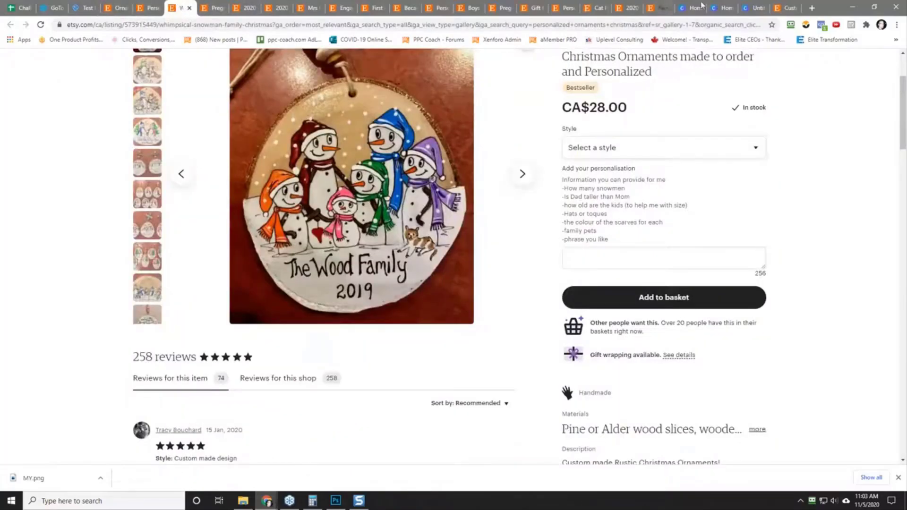
left_click(659, 8)
left_click(788, 7)
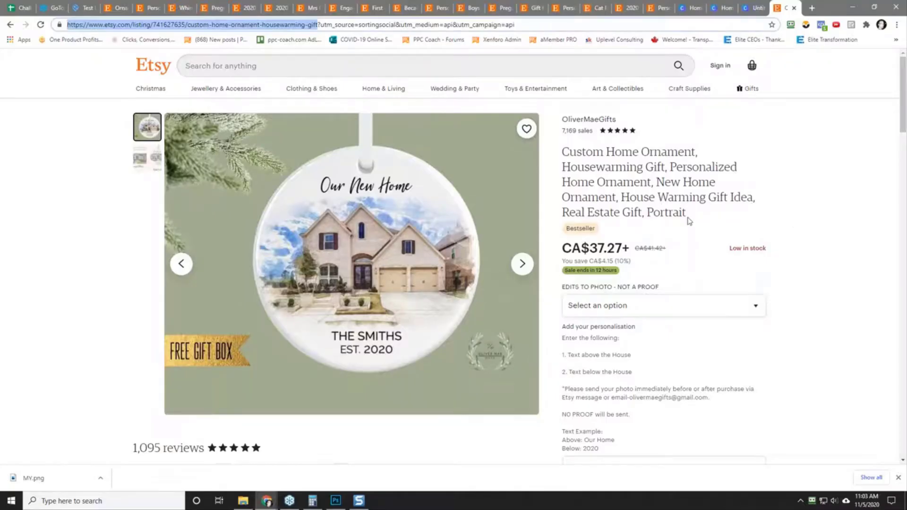
scroll(688, 217, "down", 2)
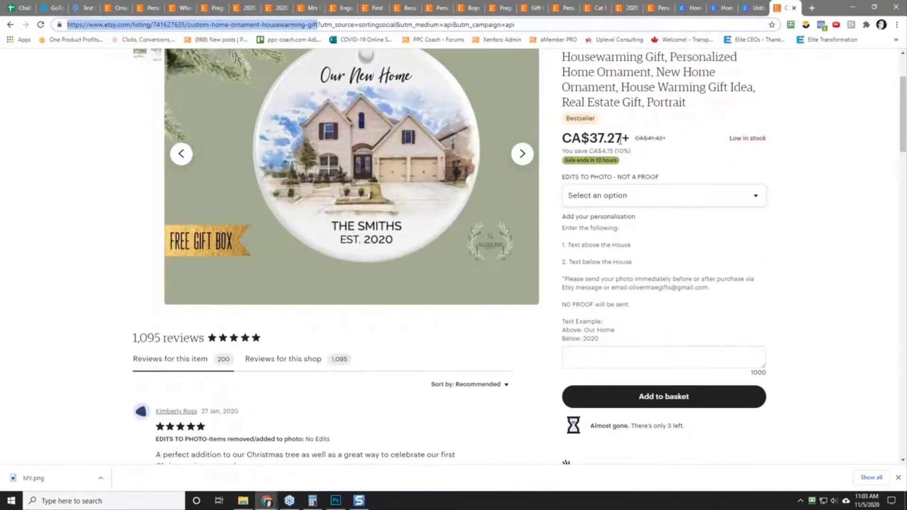
Step: Search Google for the listing's price and convert it with the query "37.27 cad to usd"
left_click_drag(590, 138, 622, 139)
right_click(612, 143)
left_click(655, 160)
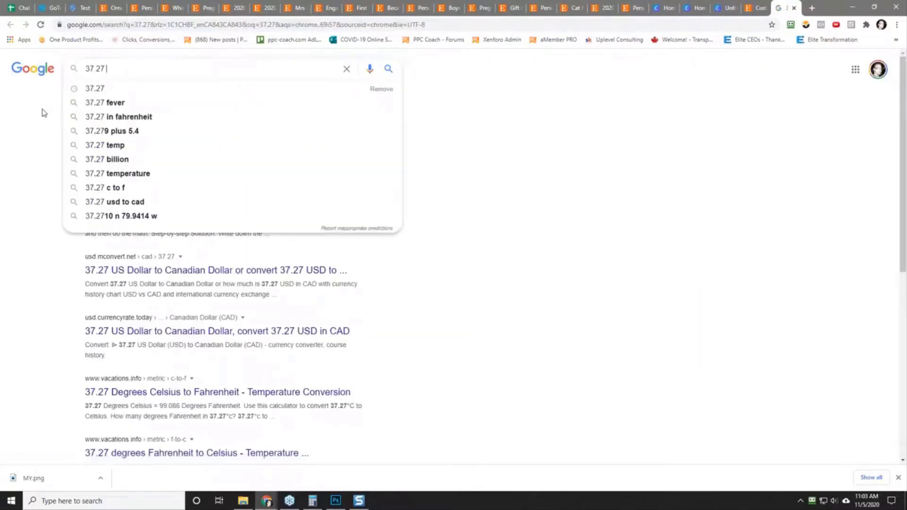
type("usd")
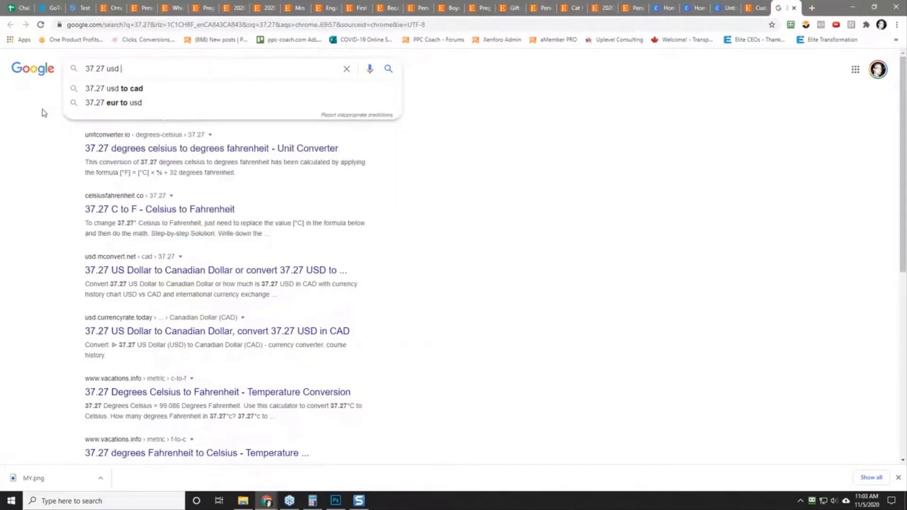
key("BackSpace")
key("BackSpace")
key("BackSpace")
type("cad to usd")
key("Return")
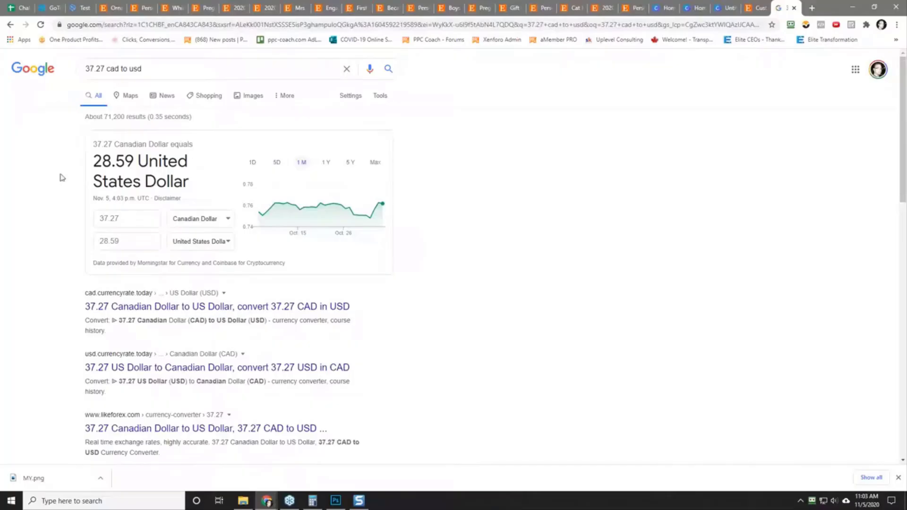
Step: Back on the Custom Home Ornament listing, choose the NO EDITS photo option and look over the reviews and description
left_click(756, 7)
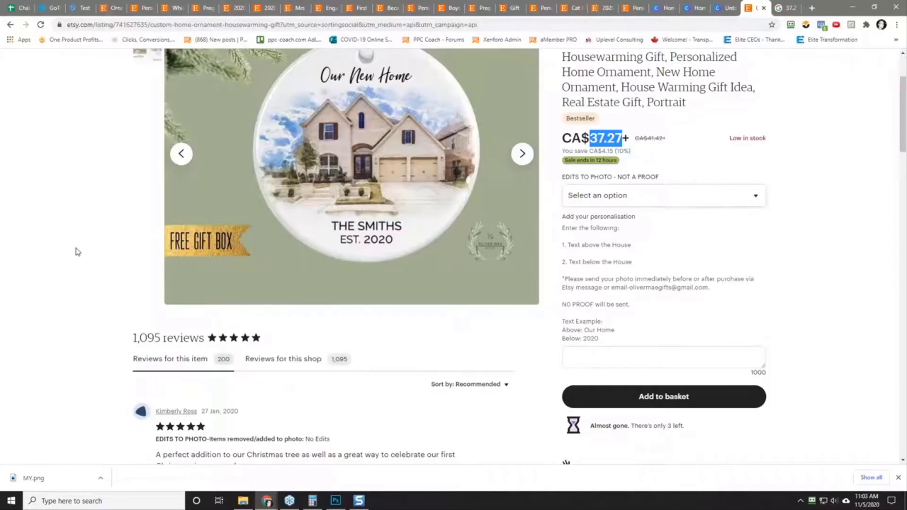
left_click(622, 199)
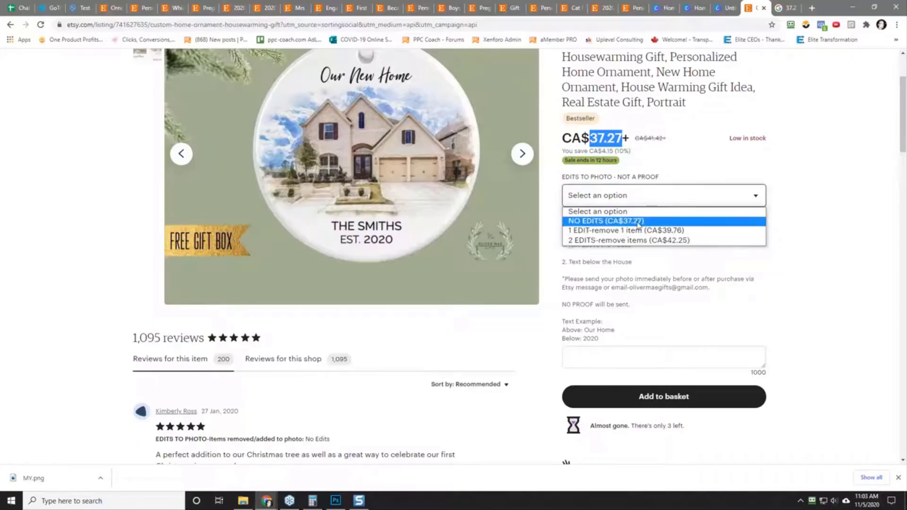
left_click(638, 222)
scroll(809, 266, "down", 5)
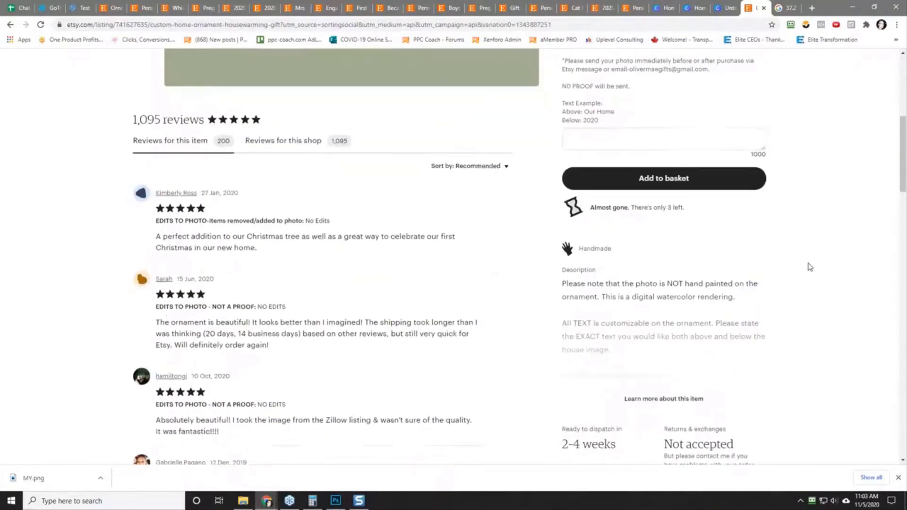
scroll(101, 215, "up", 7)
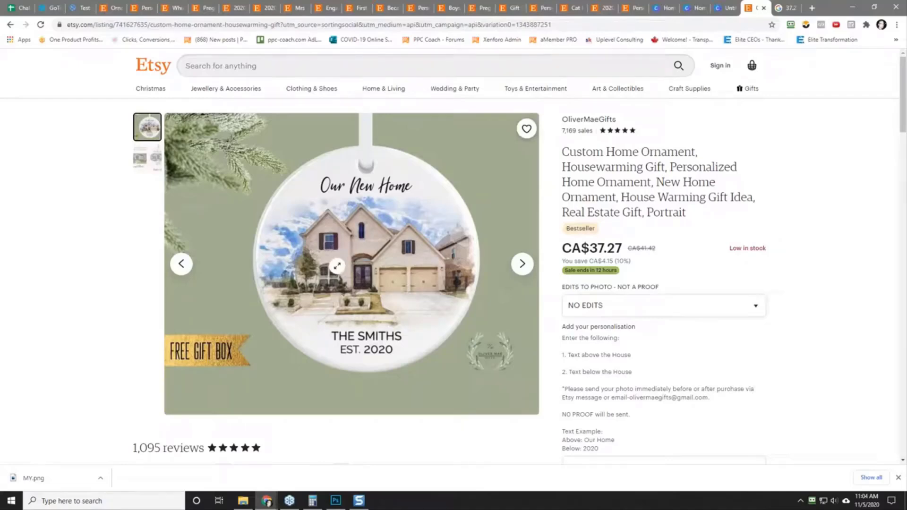
Step: Open the OliverMaeGifts shop from the Custom Home Ornament listing in a separate tab and browse its featured items and first products
scroll(603, 184, "down", 2)
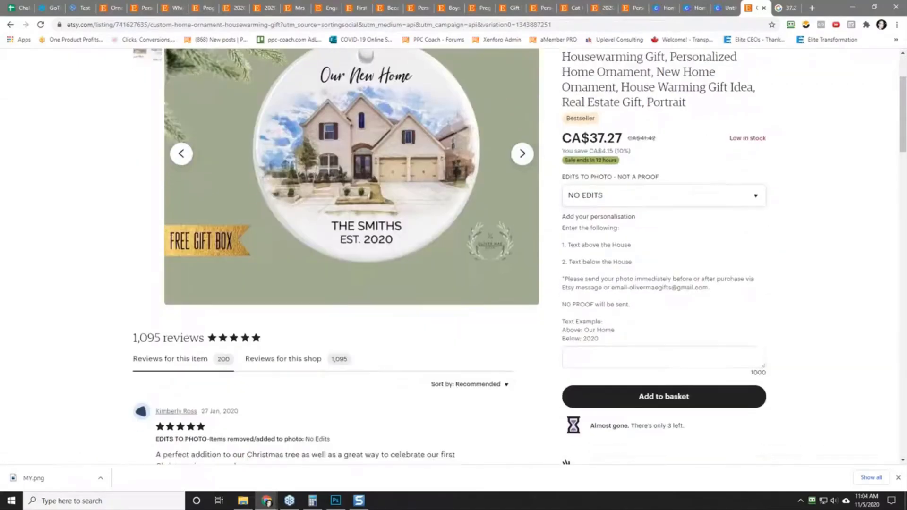
scroll(387, 218, "up", 2)
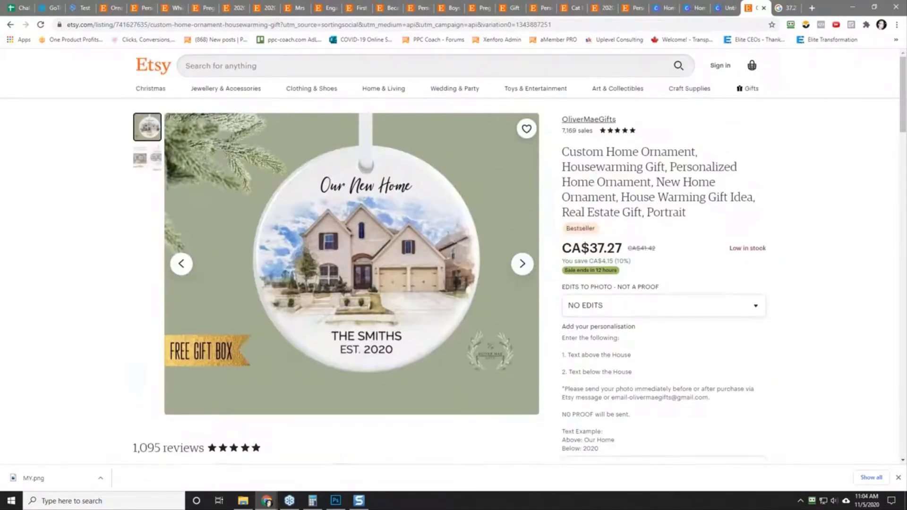
right_click(589, 119)
left_click(614, 124)
left_click(788, 11)
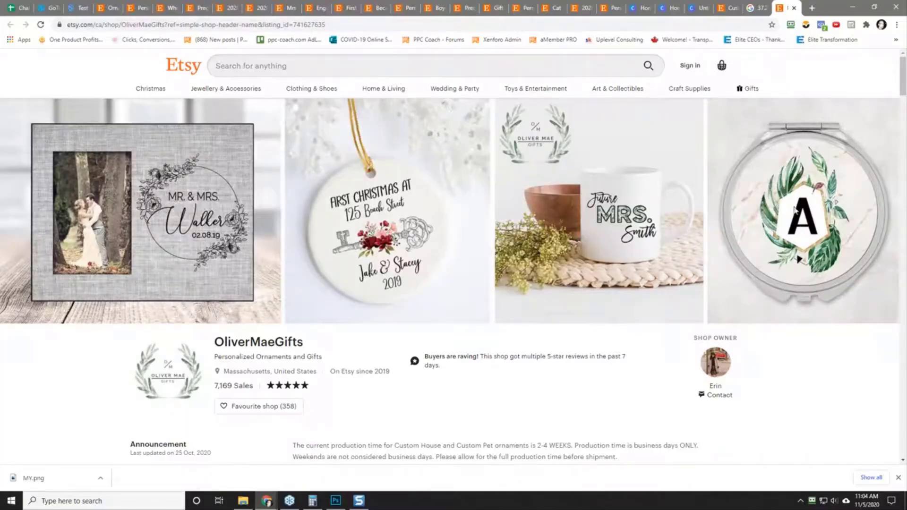
scroll(648, 301, "down", 5)
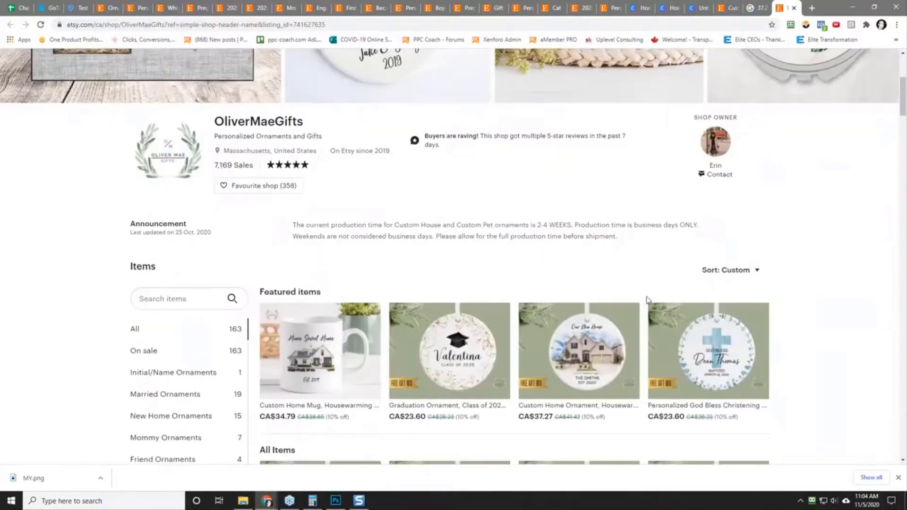
scroll(141, 301, "down", 2)
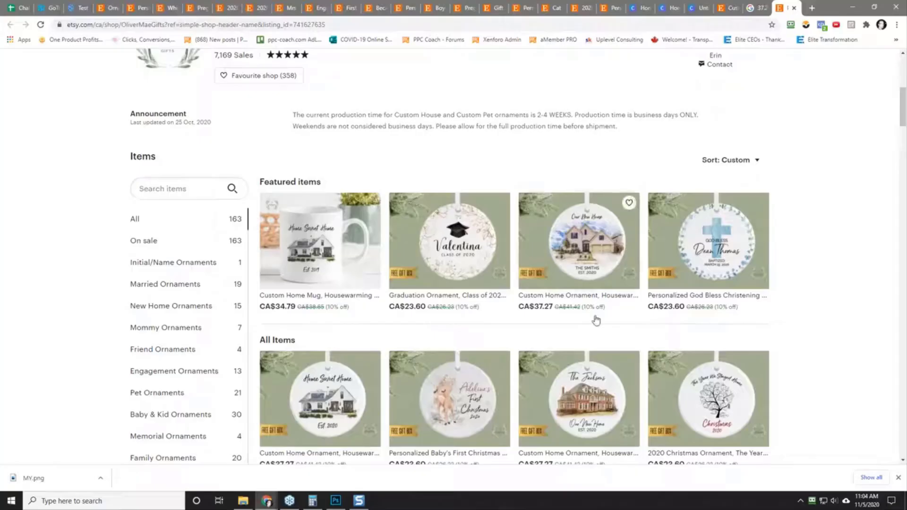
scroll(819, 335, "down", 5)
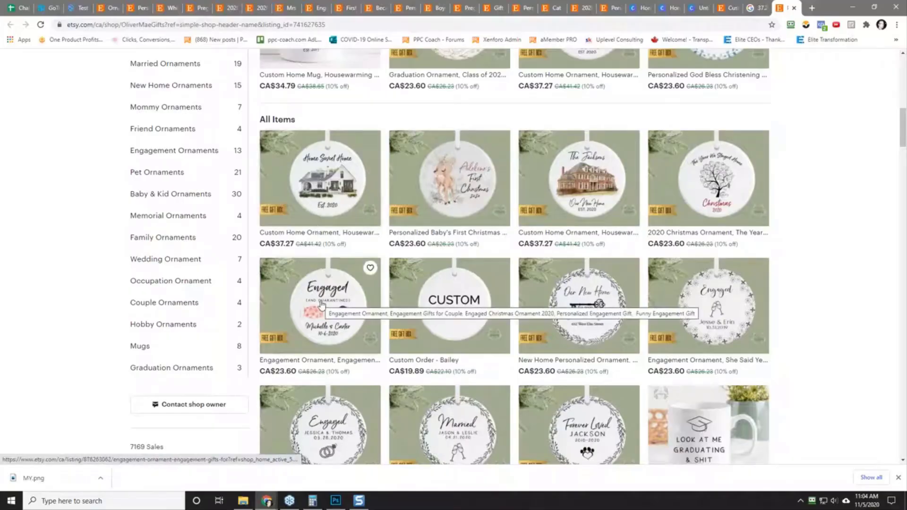
scroll(321, 304, "down", 2)
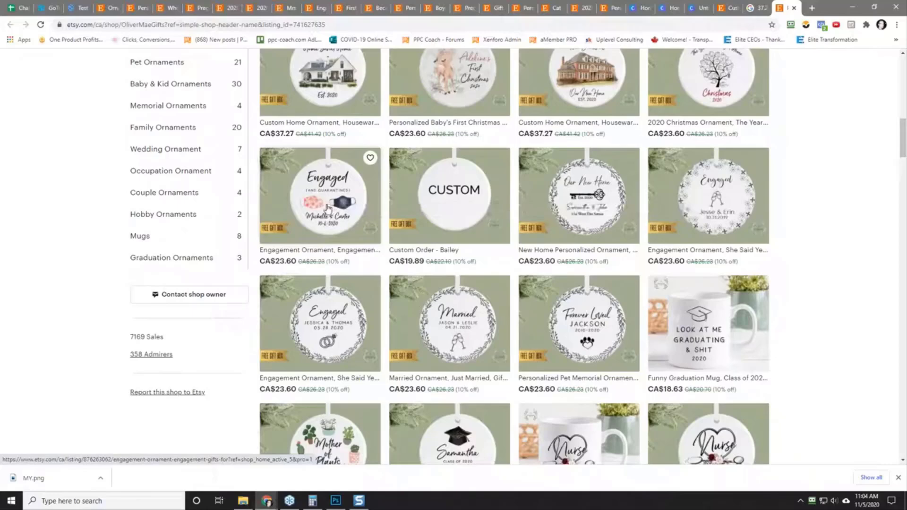
Step: Open the shop's "Engaged (and Quarantined)" mask ornament listing in a separate tab and look over its price and personalisation details
right_click(328, 208)
left_click(352, 212)
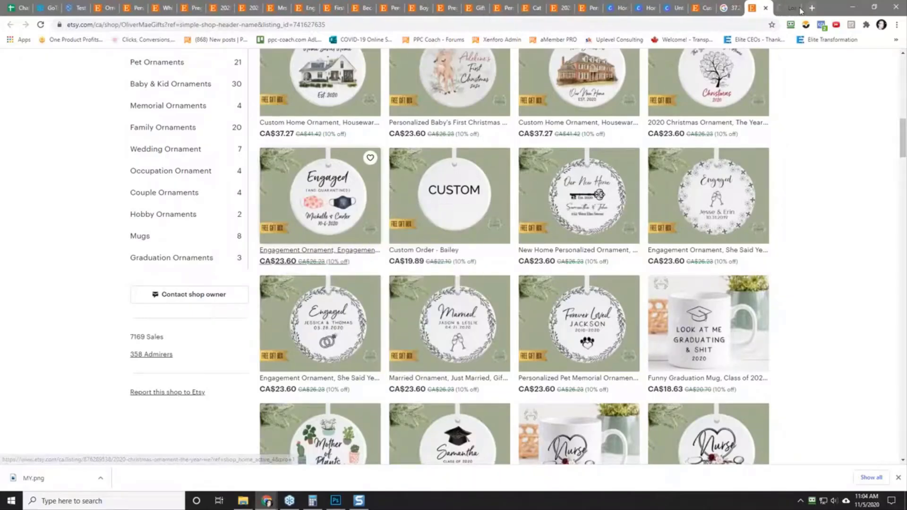
left_click(801, 9)
scroll(798, 249, "down", 2)
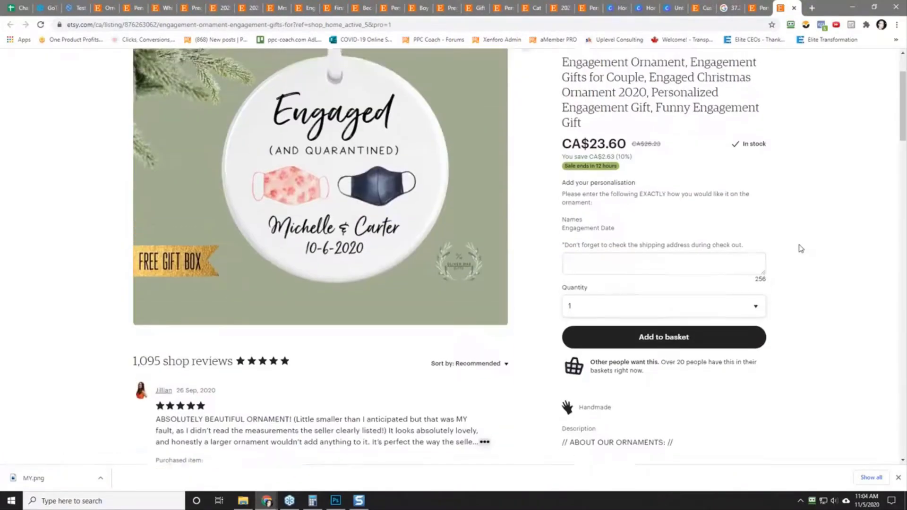
scroll(801, 249, "up", 3)
Step: Return to the OliverMaeGifts shop and examine the remaining ornaments and mugs on its first page of items
key("ctrl+shift+Tab")
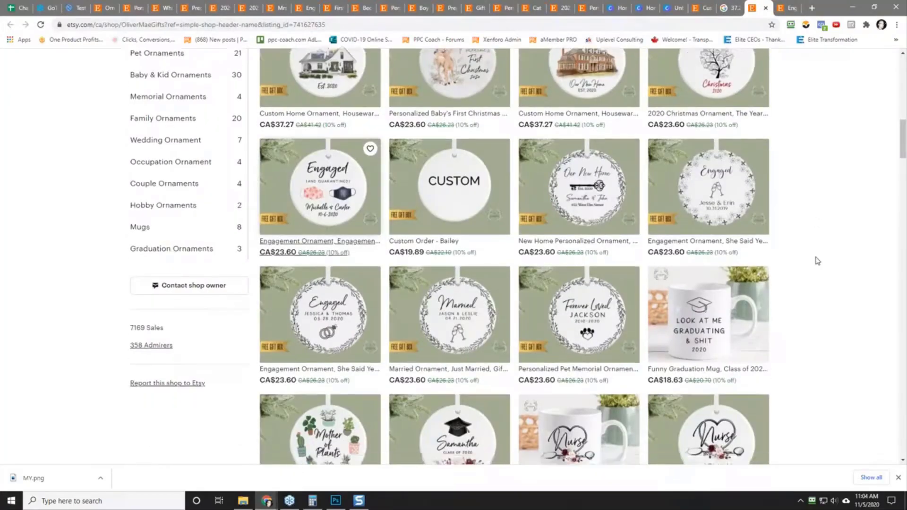
scroll(818, 260, "down", 2)
scroll(457, 219, "up", 2)
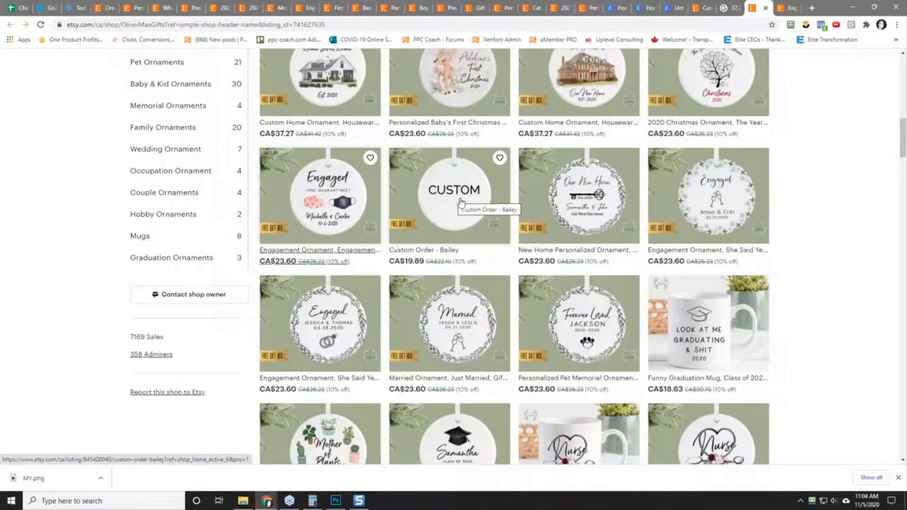
scroll(455, 206, "down", 2)
scroll(456, 208, "down", 2)
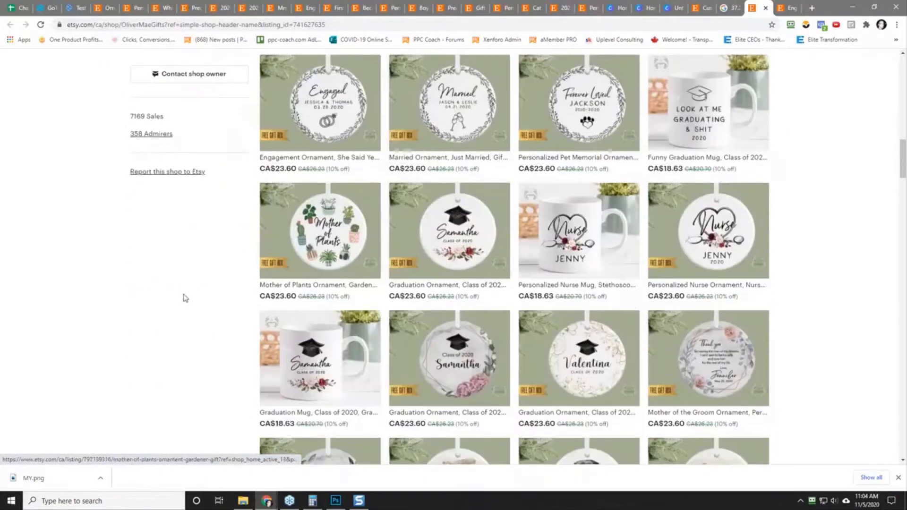
scroll(185, 298, "down", 4)
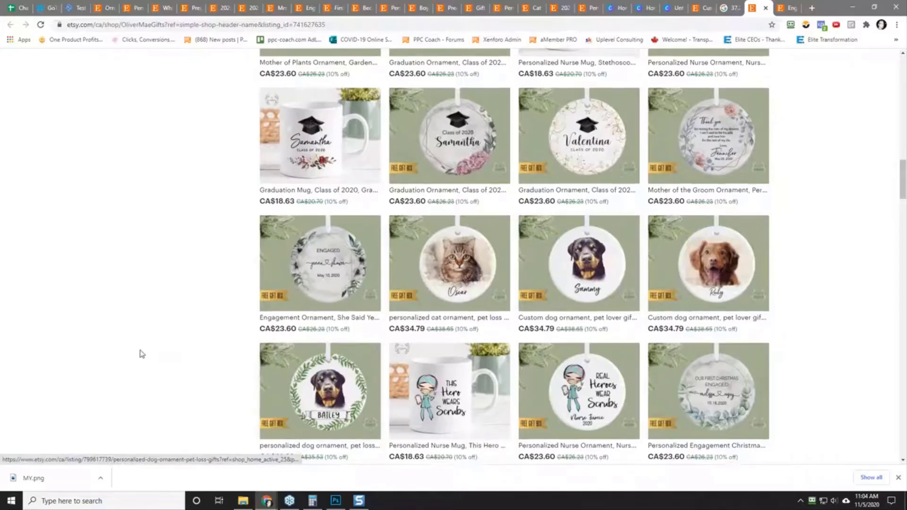
scroll(142, 350, "down", 2)
scroll(151, 345, "down", 4)
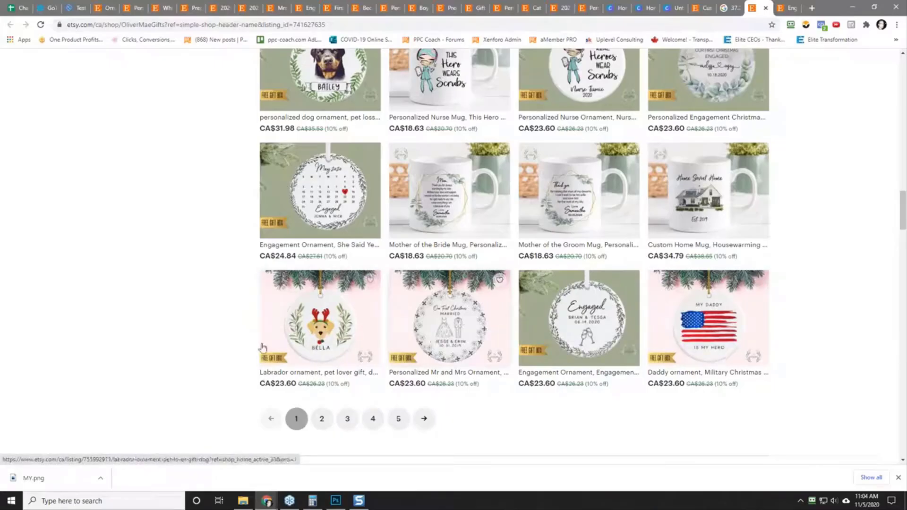
scroll(127, 319, "up", 15)
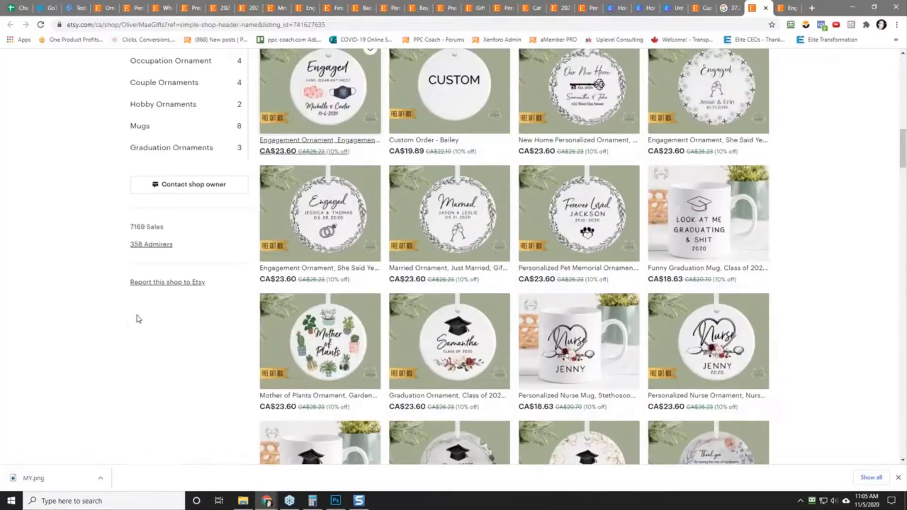
scroll(205, 261, "up", 5)
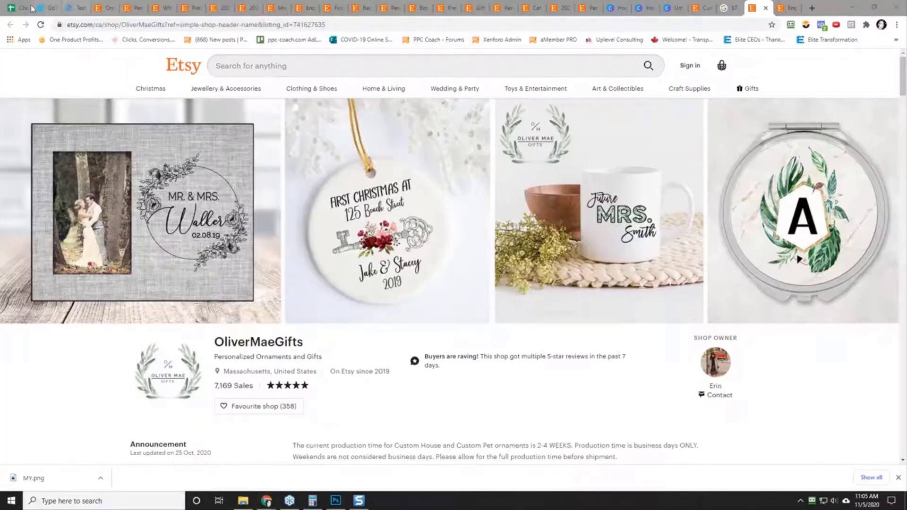
Step: Switch to the Challenge #13 - Christmas Challenge 2 2020 spreadsheet and look through the recorded ornament ideas down to row 10
left_click(16, 7)
scroll(142, 340, "down", 3)
scroll(207, 303, "up", 10)
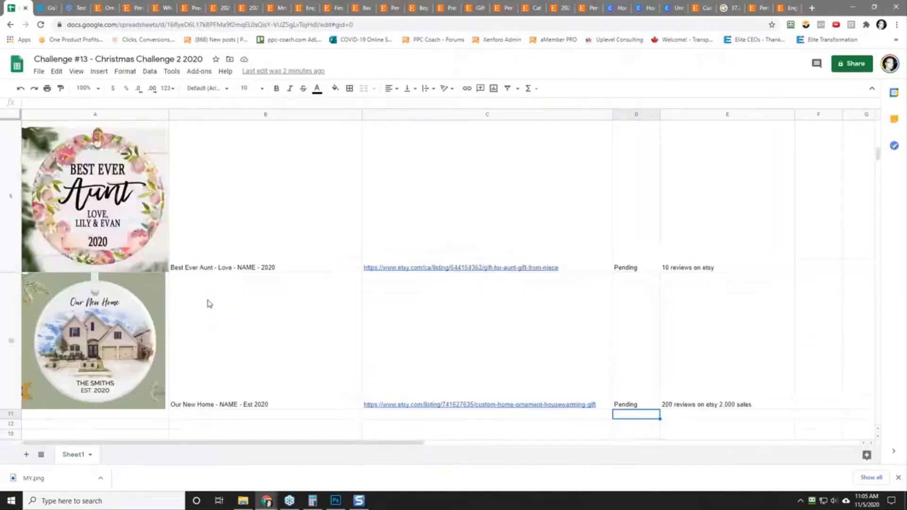
scroll(260, 235, "down", 6)
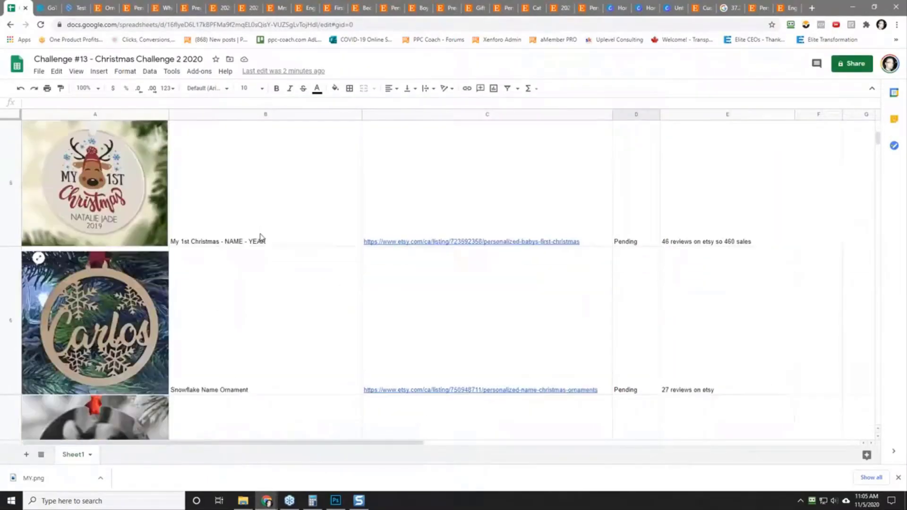
scroll(262, 237, "down", 2)
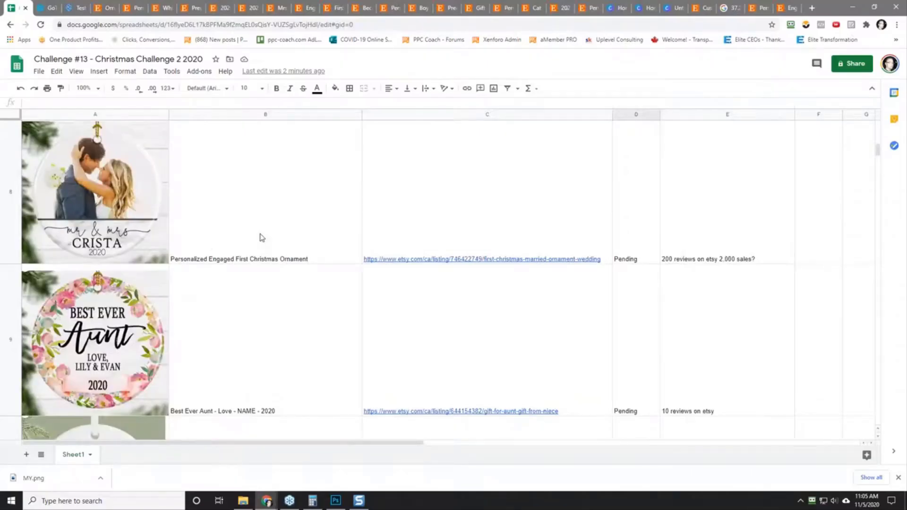
scroll(262, 237, "down", 2)
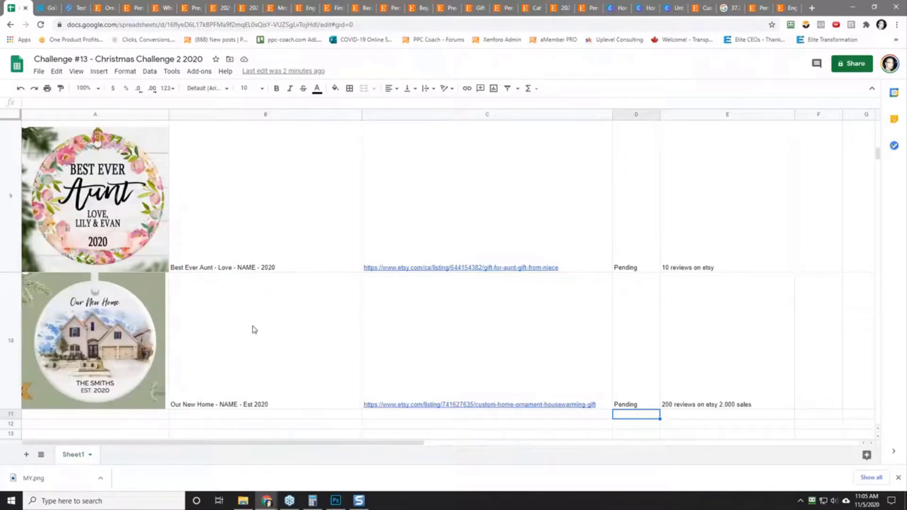
Step: Review the spreadsheet's ornament images, quotes and notes one by one from row 2 to row 10, and go back over the first rows
scroll(259, 310, "up", 5)
scroll(259, 311, "up", 5)
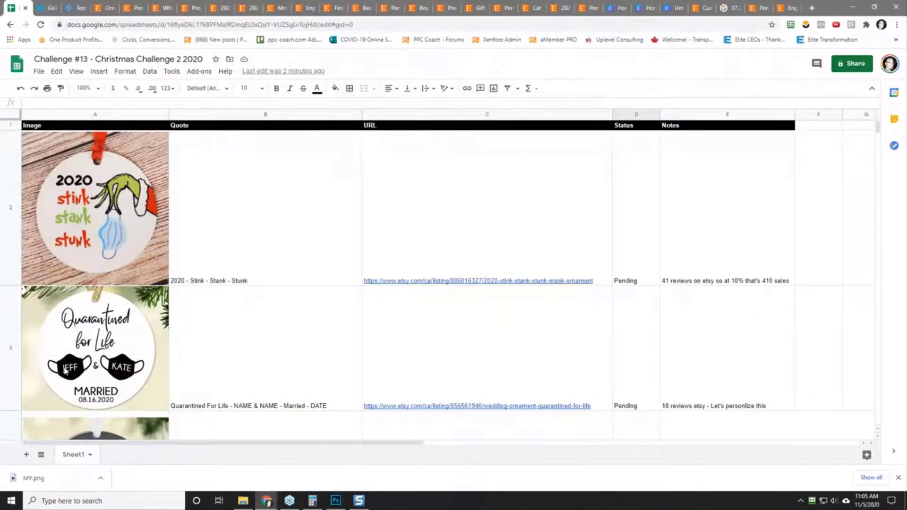
scroll(111, 374, "down", 5)
scroll(109, 352, "down", 5)
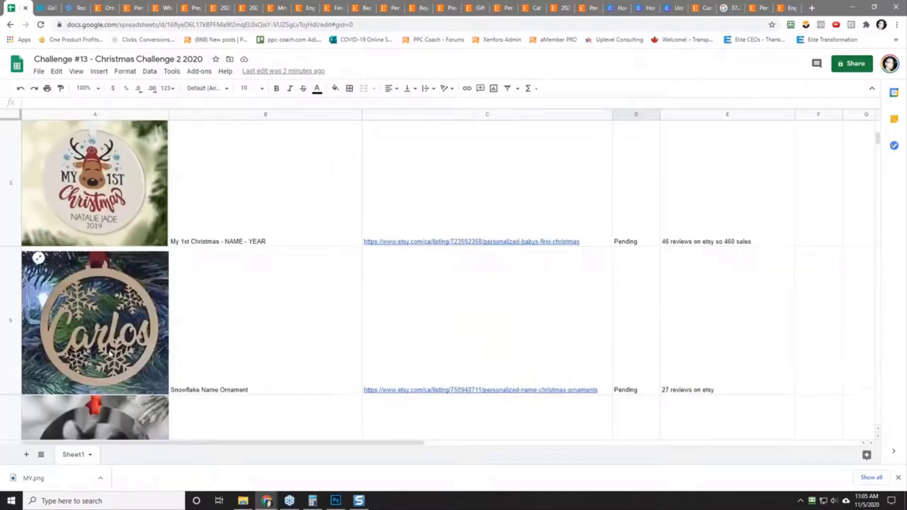
scroll(100, 325, "down", 3)
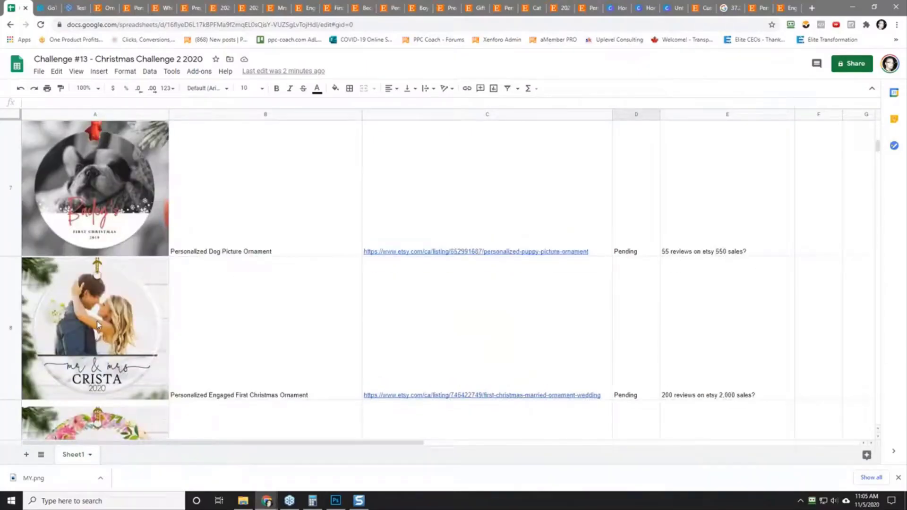
scroll(78, 321, "down", 3)
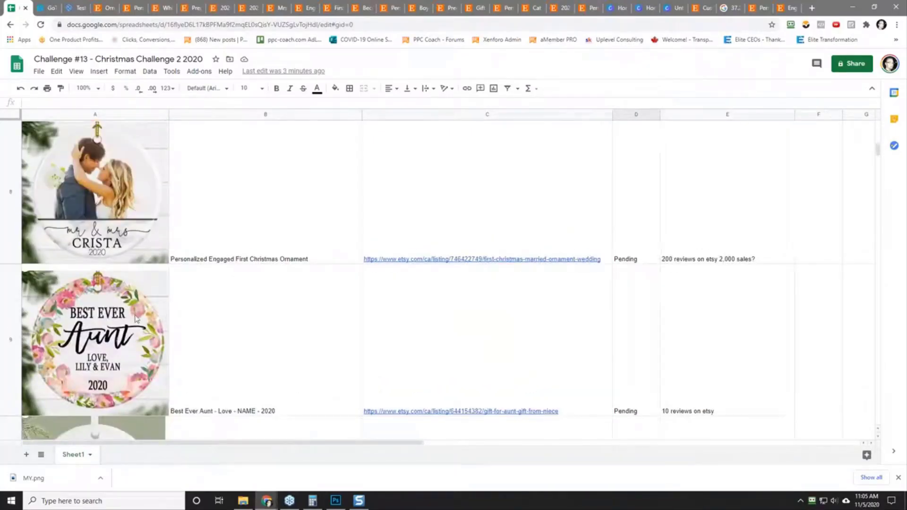
scroll(87, 342, "down", 3)
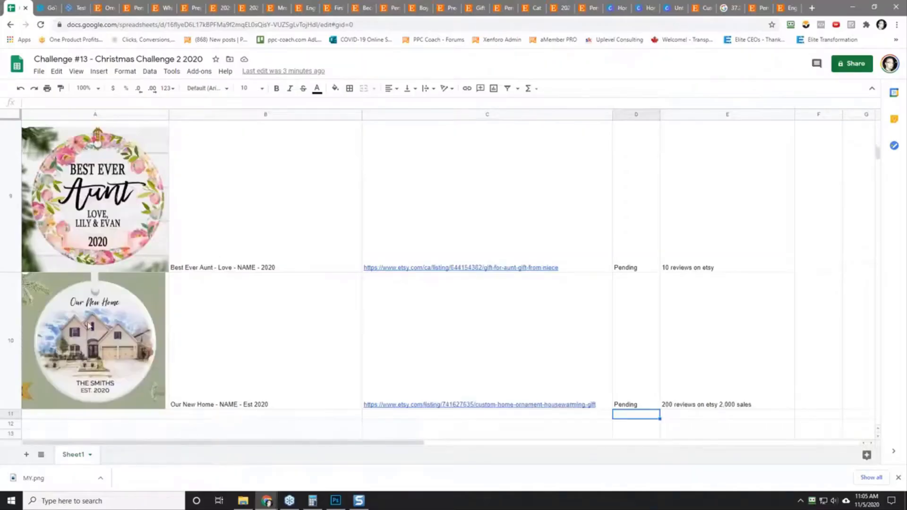
scroll(78, 300, "up", 5)
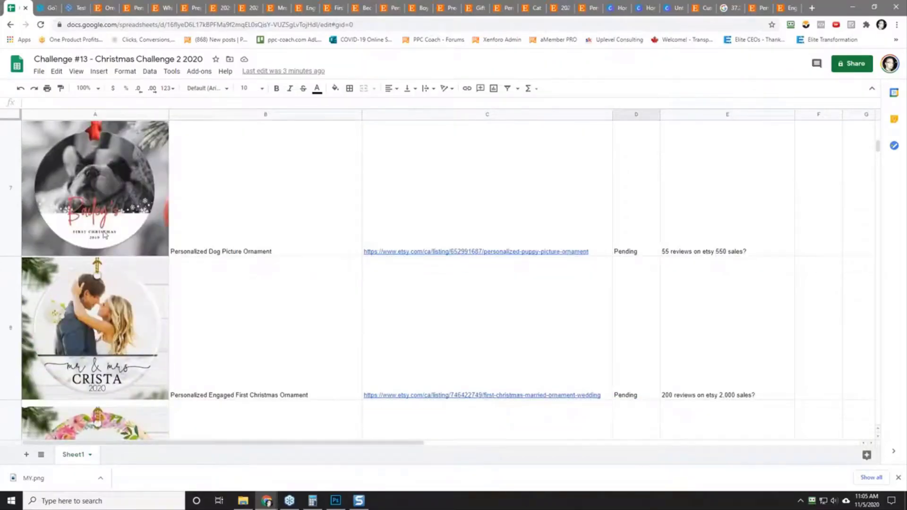
scroll(104, 234, "up", 5)
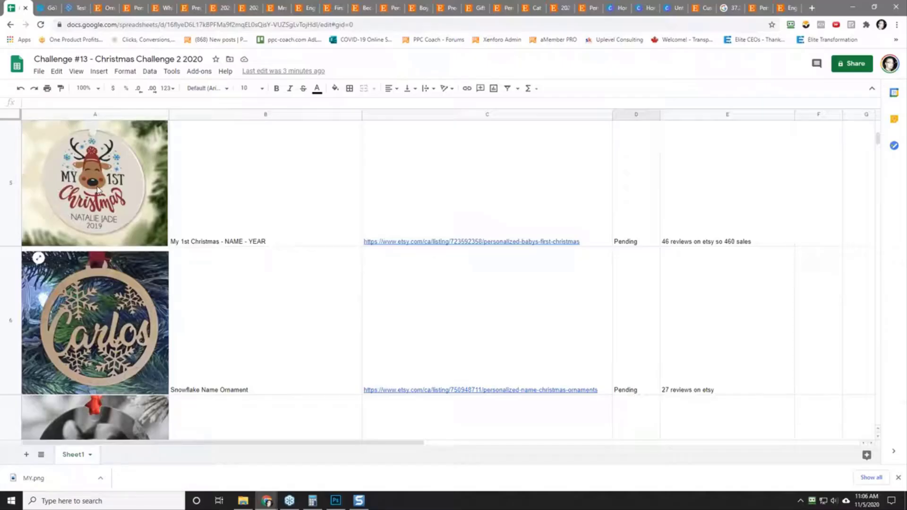
scroll(98, 189, "up", 9)
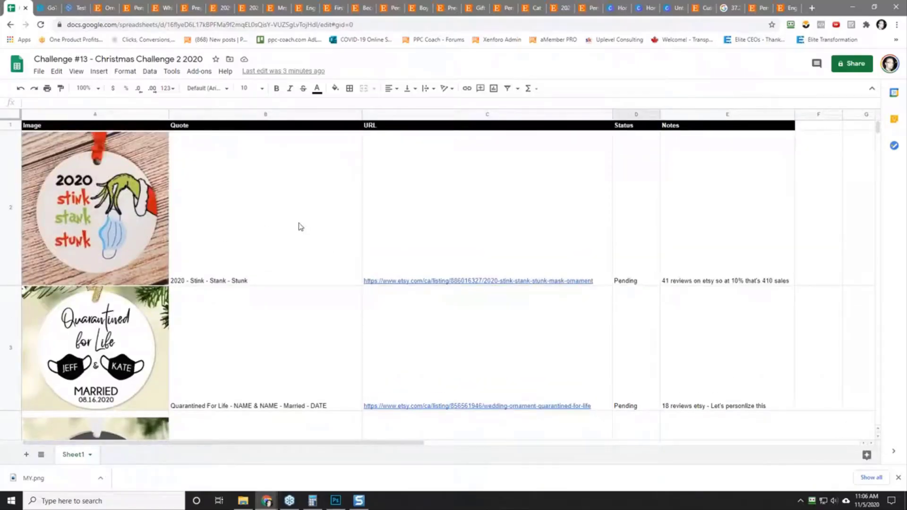
mouse_move(457, 200)
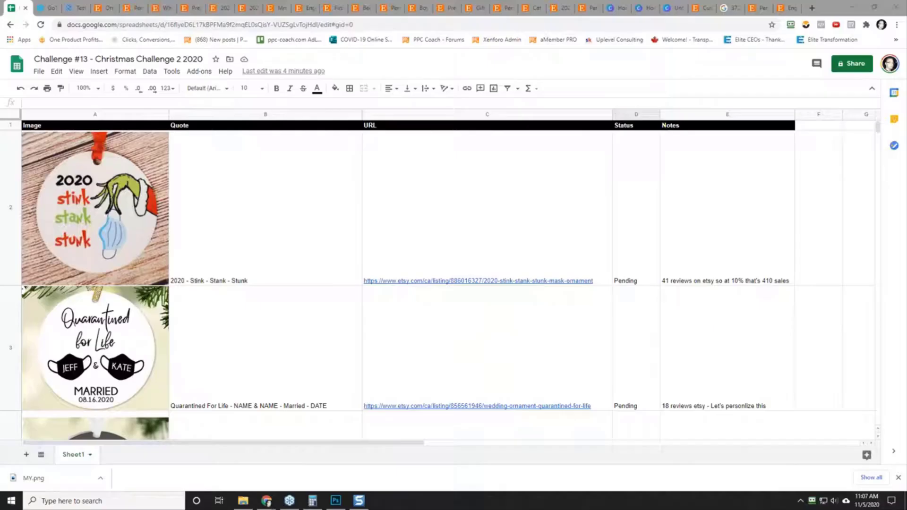
scroll(173, 361, "down", 5)
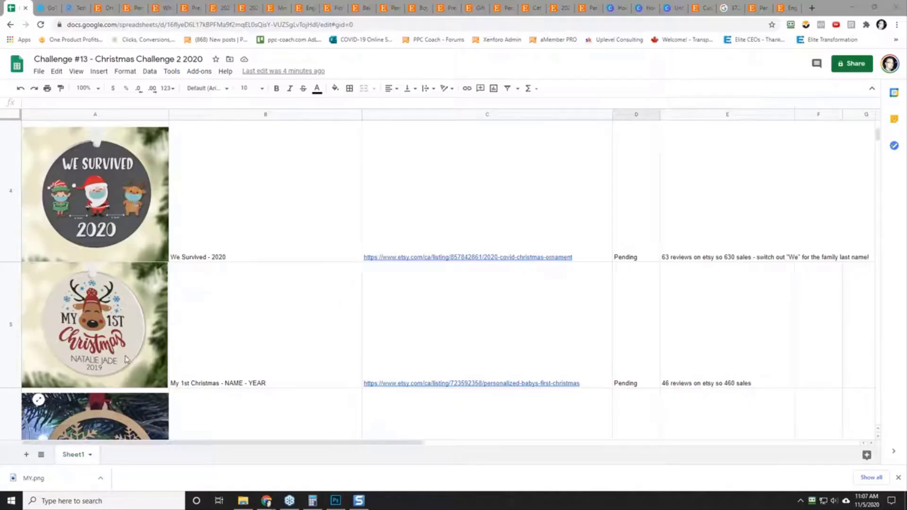
Step: Switch to Photoshop to view the cropped dog photo, and minimize the window to return to the spreadsheet
left_click(331, 502)
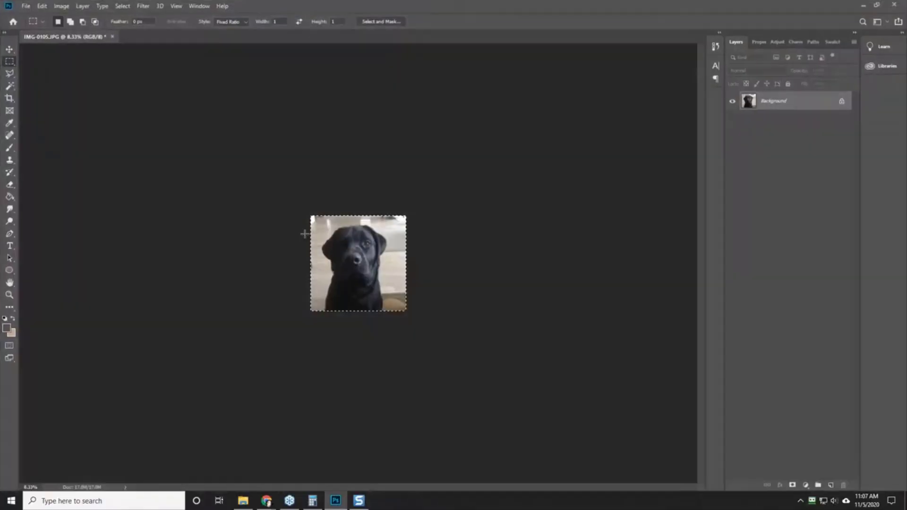
key("ctrl+a")
left_click(863, 5)
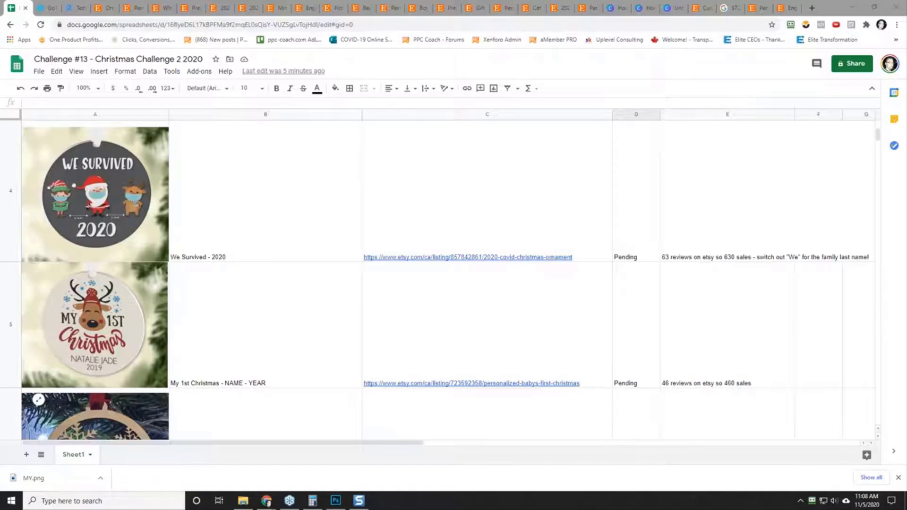
Step: View the Google currency conversion page and the Gearbubble Test Launch campaign page among the open tabs
left_click(735, 8)
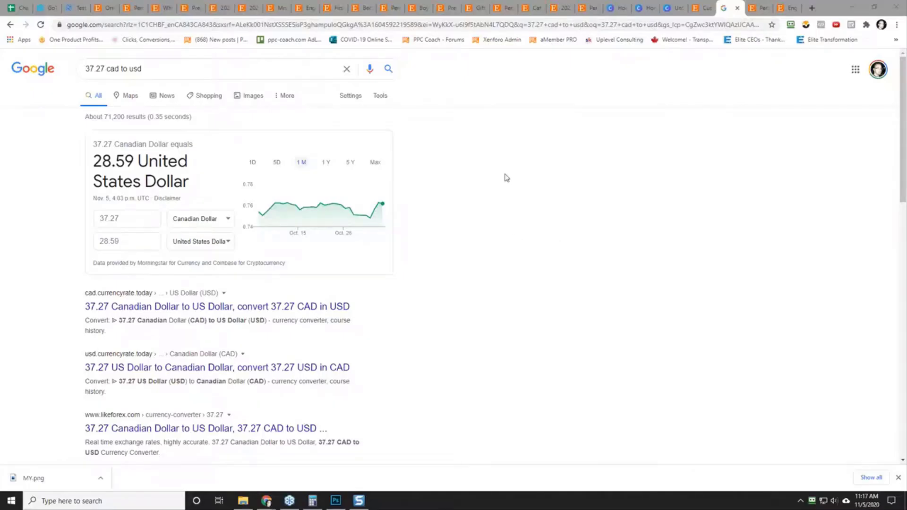
left_click(75, 9)
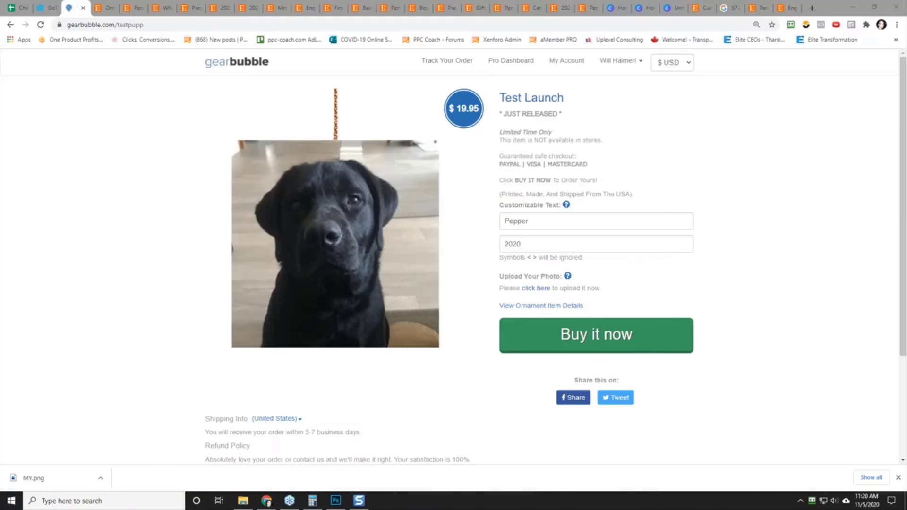
Step: Go back to the Christmas Challenge spreadsheet and skim the recorded ornament ideas, finishing at the header row
left_click(21, 7)
scroll(260, 194, "up", 5)
scroll(262, 198, "down", 7)
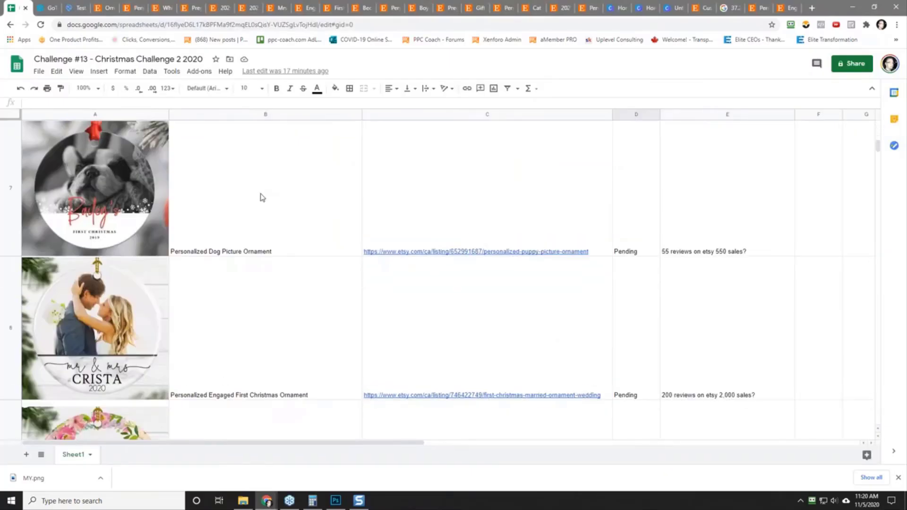
scroll(262, 197, "up", 7)
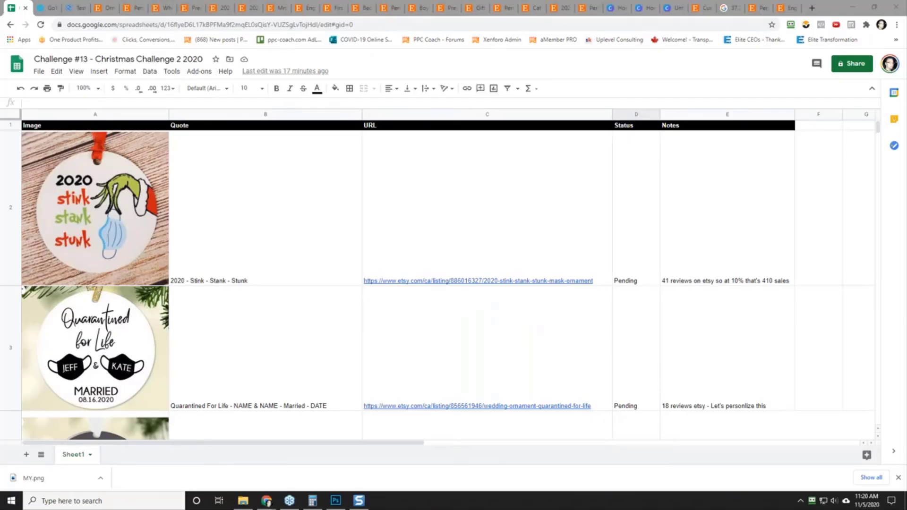
mouse_move(458, 270)
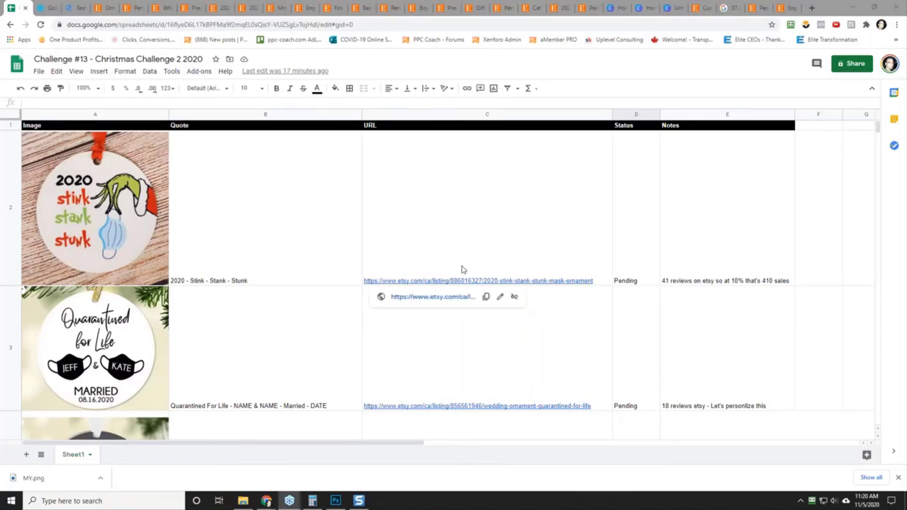
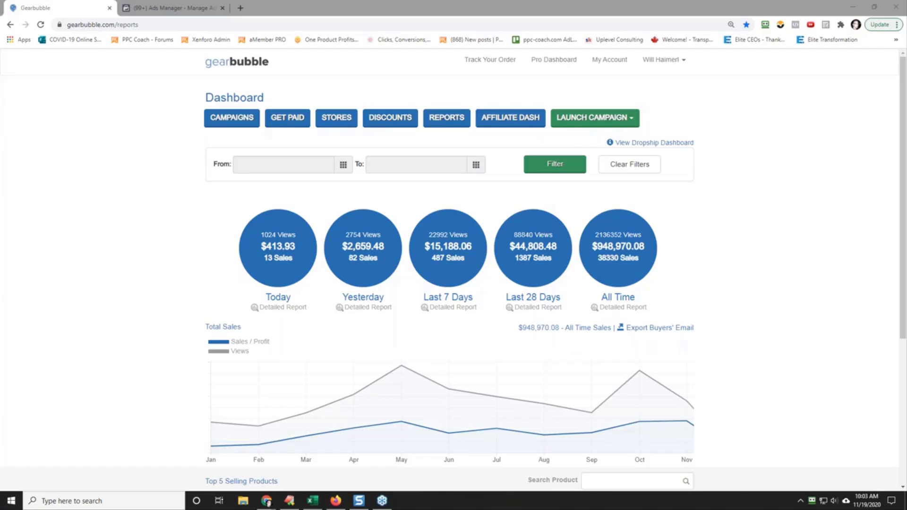
Step: Switch to Ads Manager and review the ad sets in the 001-01 - Nov 12/20 campaign
left_click(154, 8)
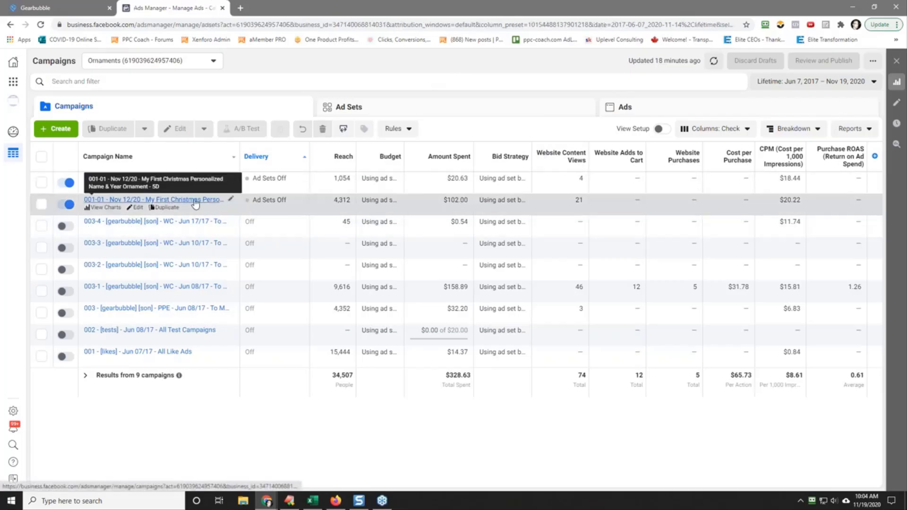
left_click(187, 200)
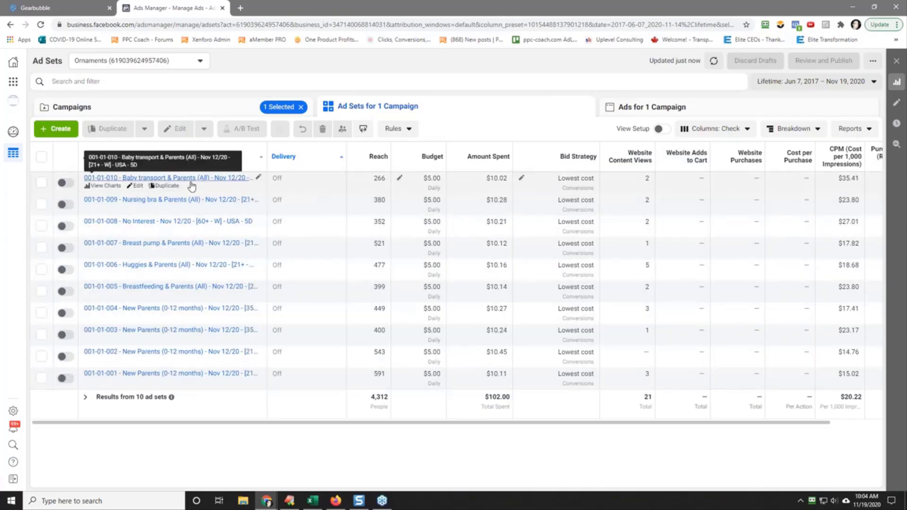
left_click(176, 114)
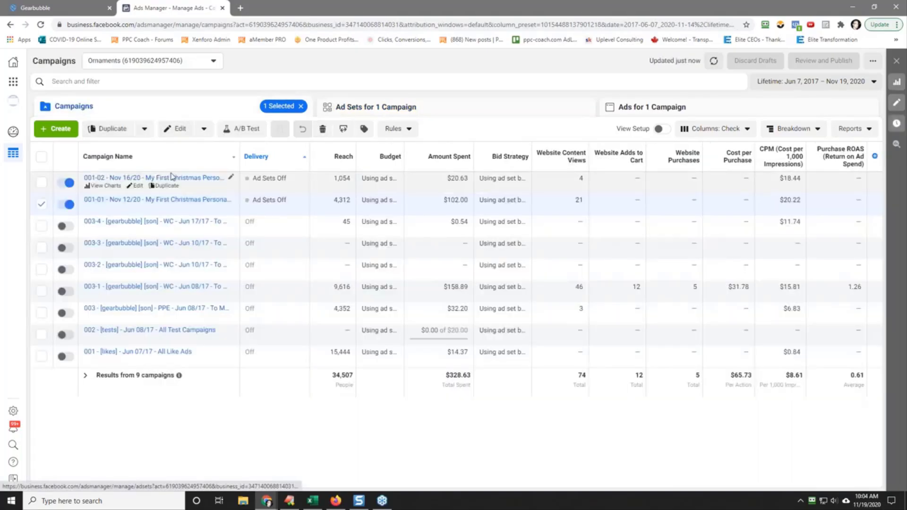
Step: Open the fourth ad set of the 001-02 - Nov 16/20 campaign and review its budget, schedule and audience targeting
left_click(160, 178)
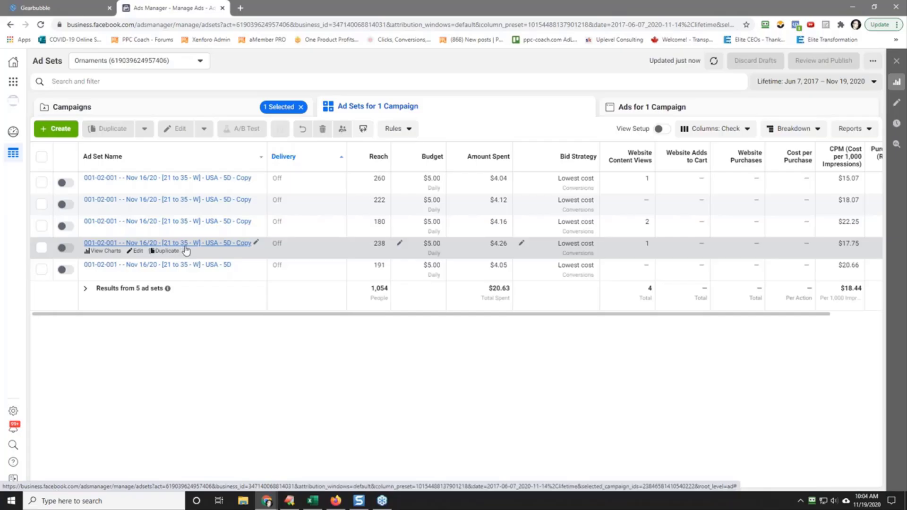
left_click(138, 251)
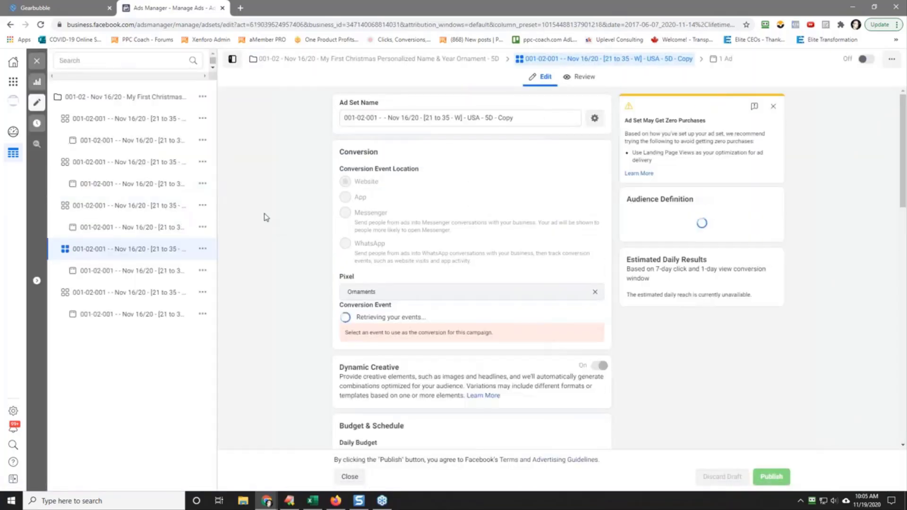
scroll(267, 218, "down", 9)
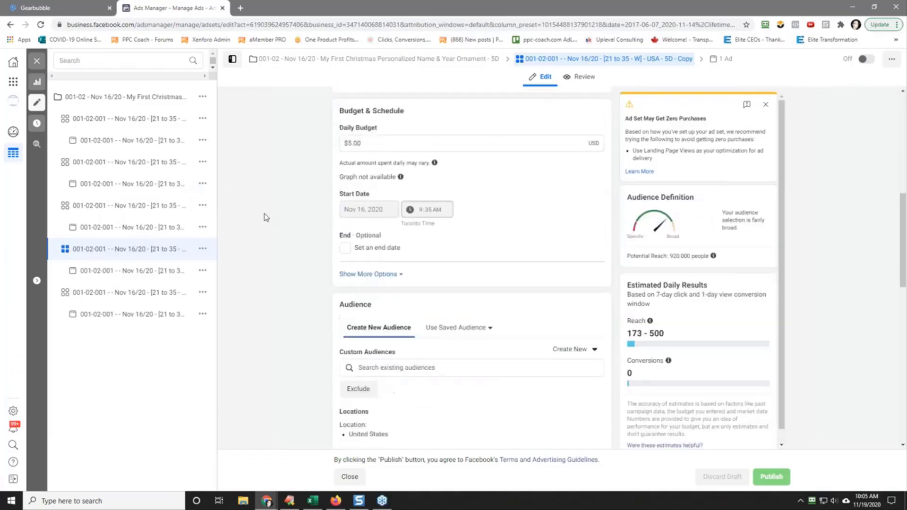
scroll(266, 218, "down", 3)
scroll(266, 218, "down", 2)
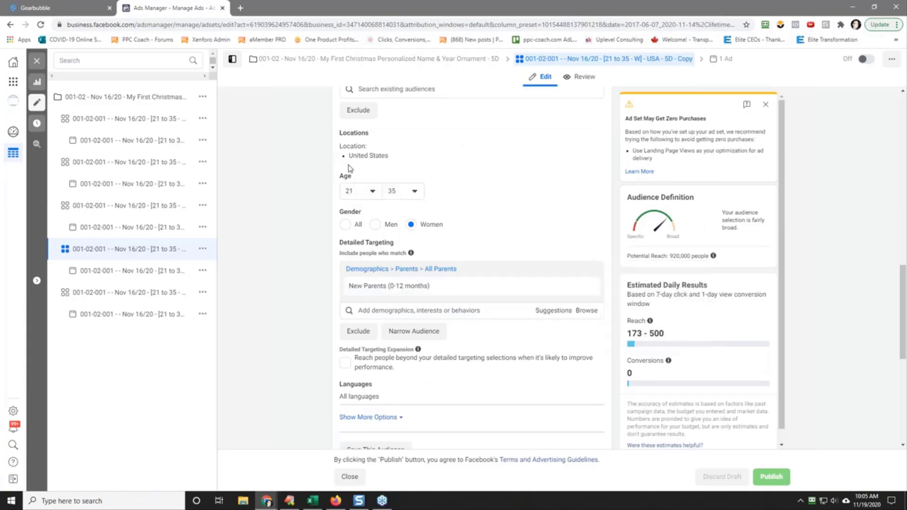
left_click(36, 61)
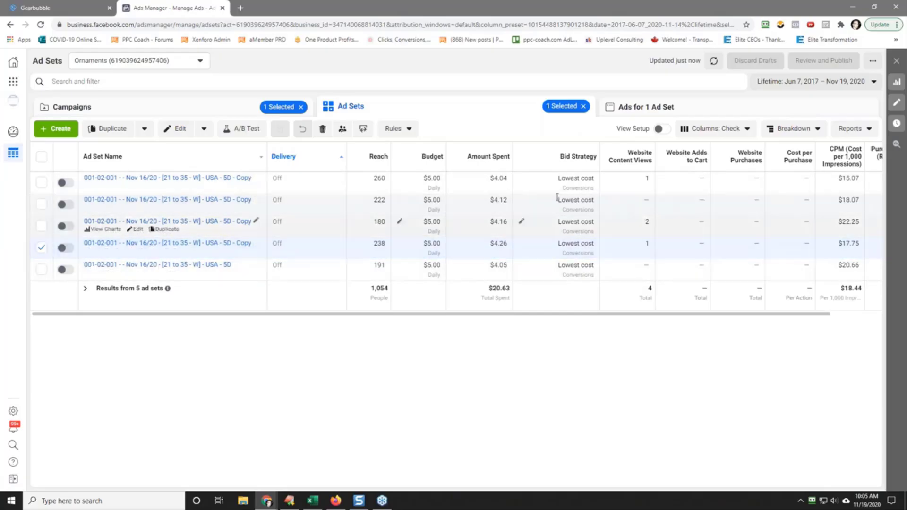
Step: Open the account's Automated Rules in a new browser tab and review the listed rules
left_click(13, 83)
right_click(125, 115)
left_click(142, 120)
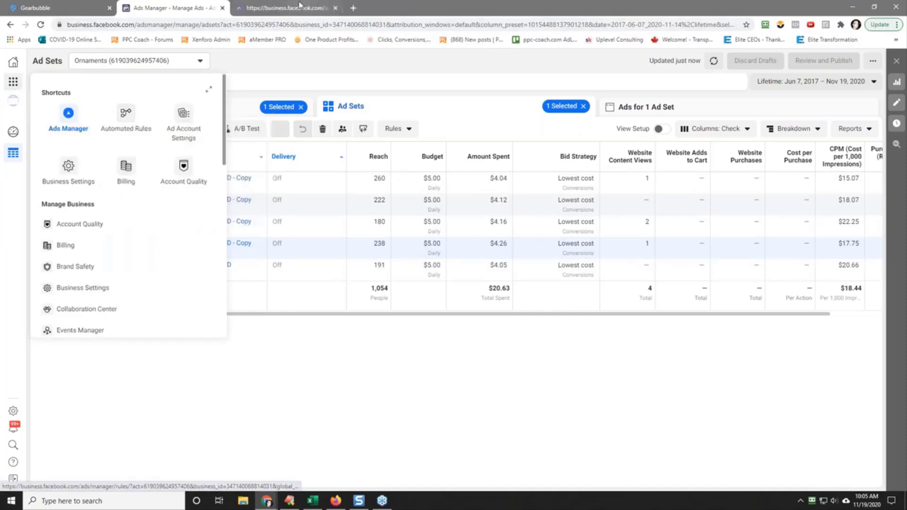
left_click(283, 7)
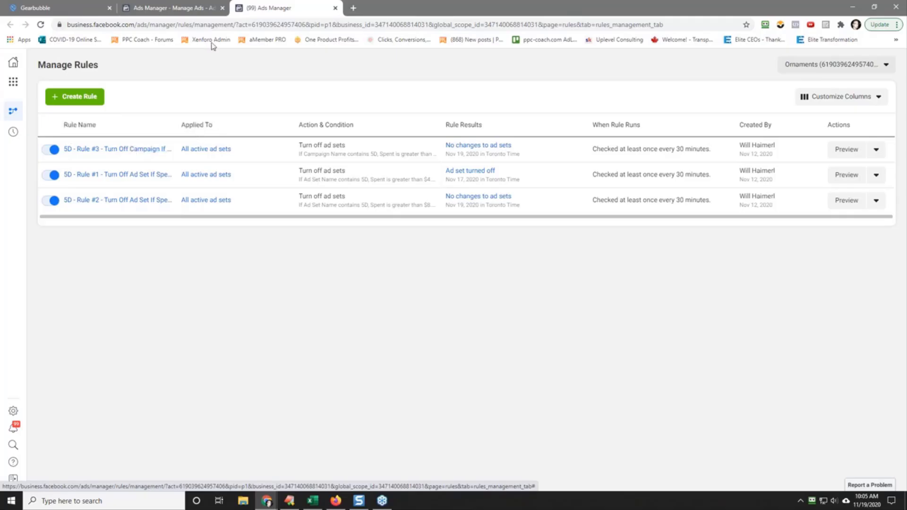
Step: Return to the campaign list in Ads Manager and filter it by selection to only the 001-01 - Nov 12/20 campaign
left_click(166, 8)
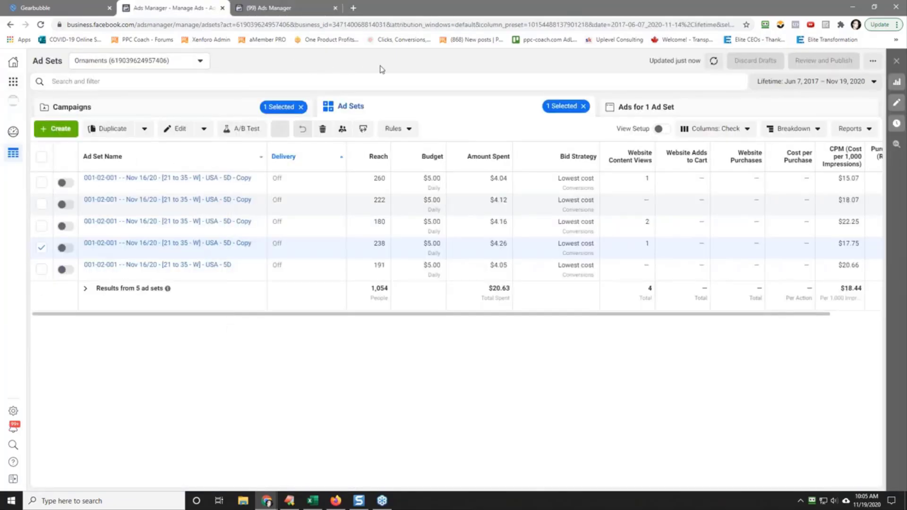
left_click(208, 107)
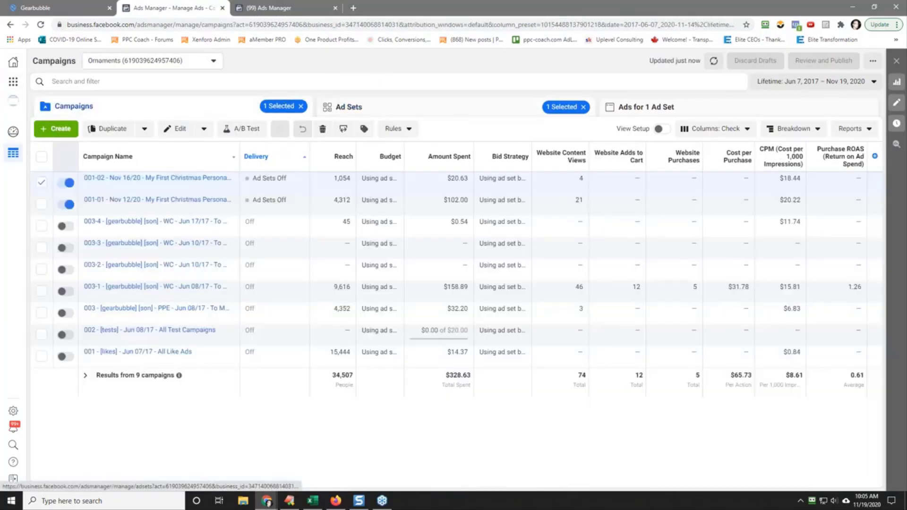
left_click(42, 182)
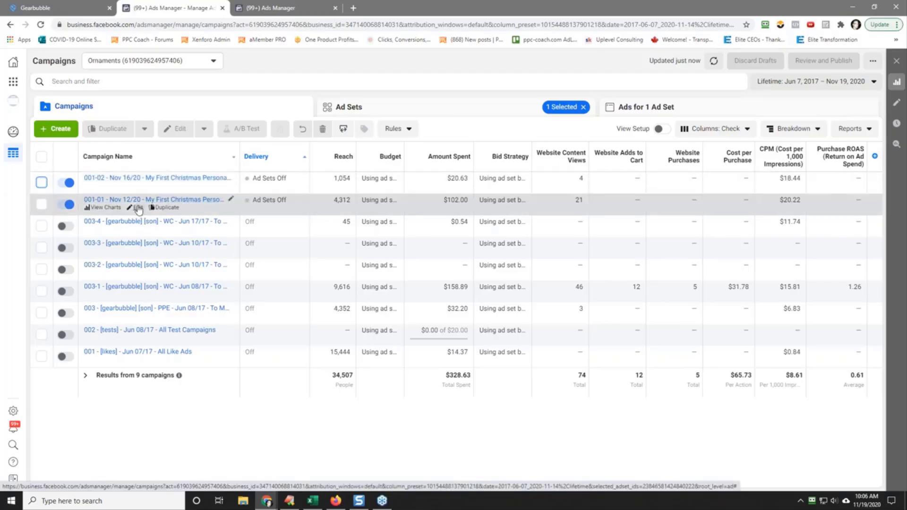
left_click(41, 204)
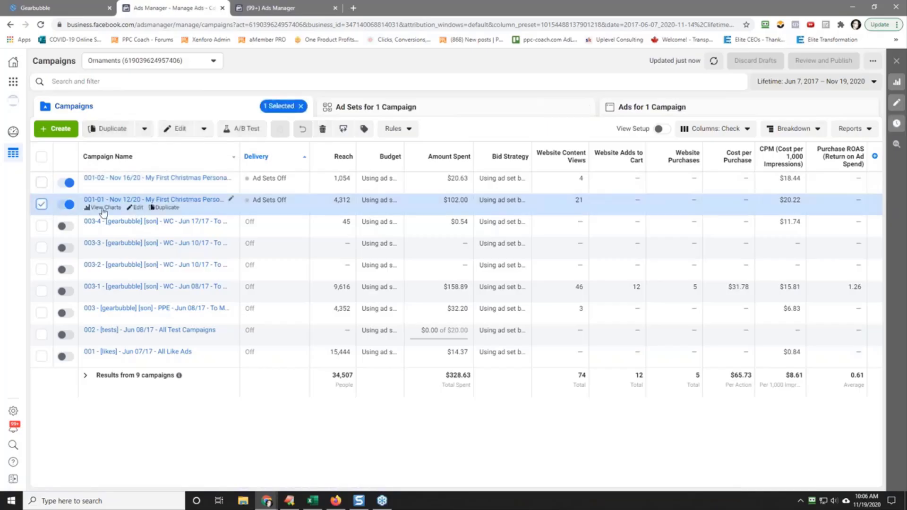
left_click(115, 82)
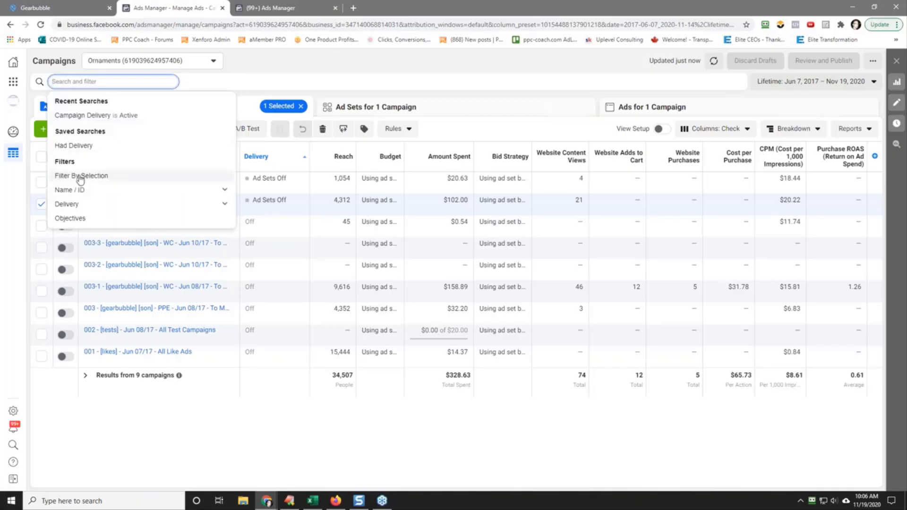
left_click(80, 176)
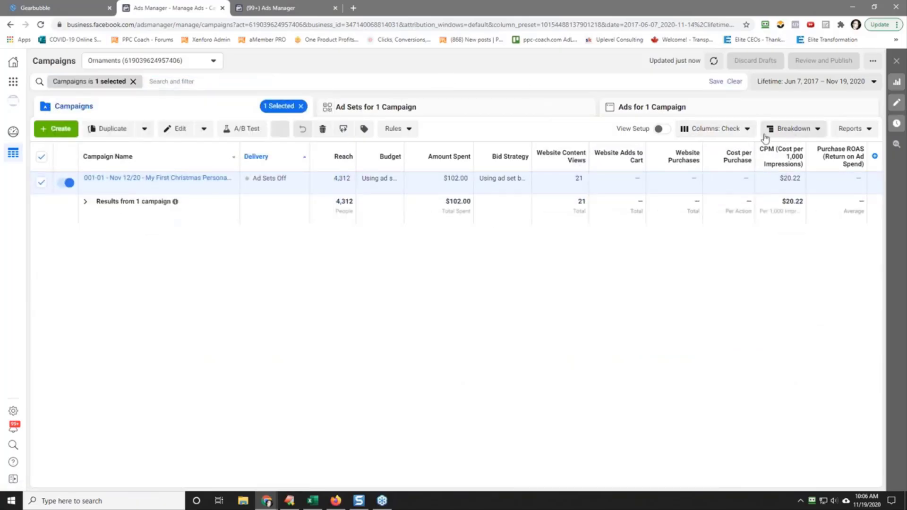
Step: Break down the filtered campaign's results by age and gender
left_click(803, 133)
mouse_move(798, 173)
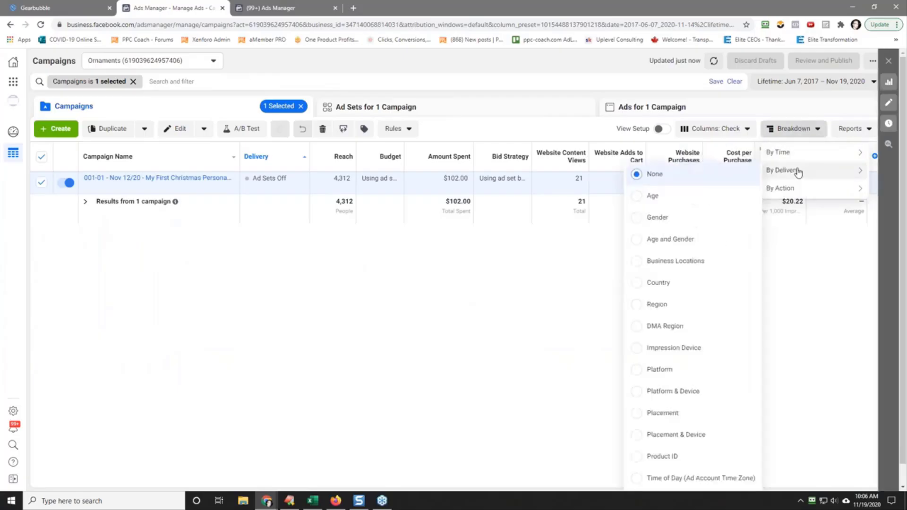
left_click(662, 239)
left_click(452, 81)
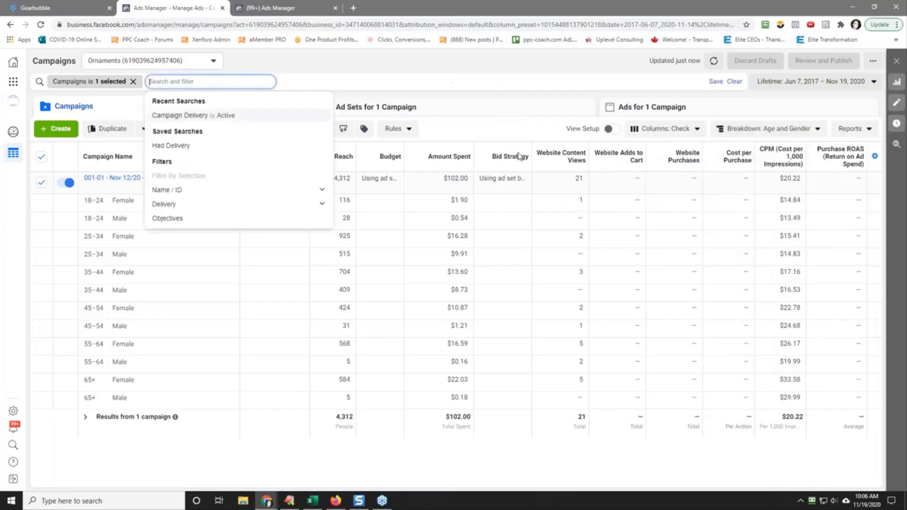
Step: Compare the age and gender rows by sorting on website content views, amount spent and campaign name in turn
left_click(574, 161)
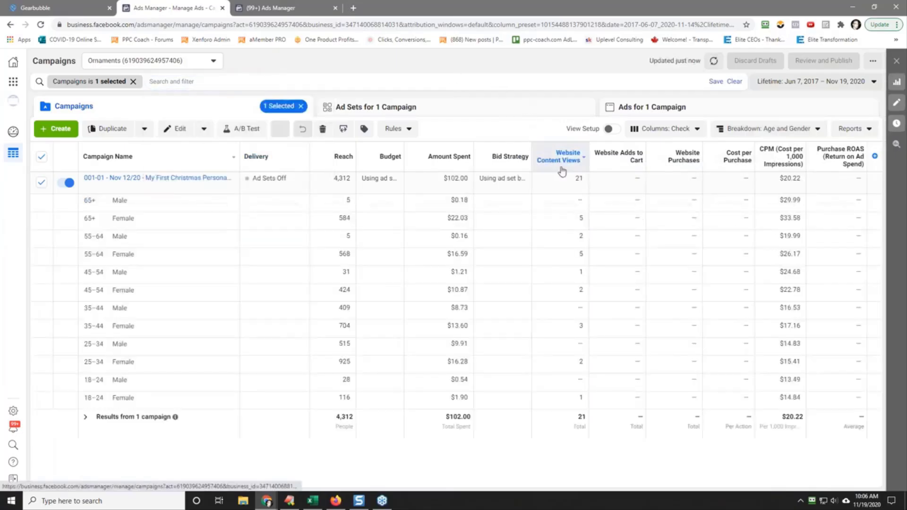
left_click(439, 162)
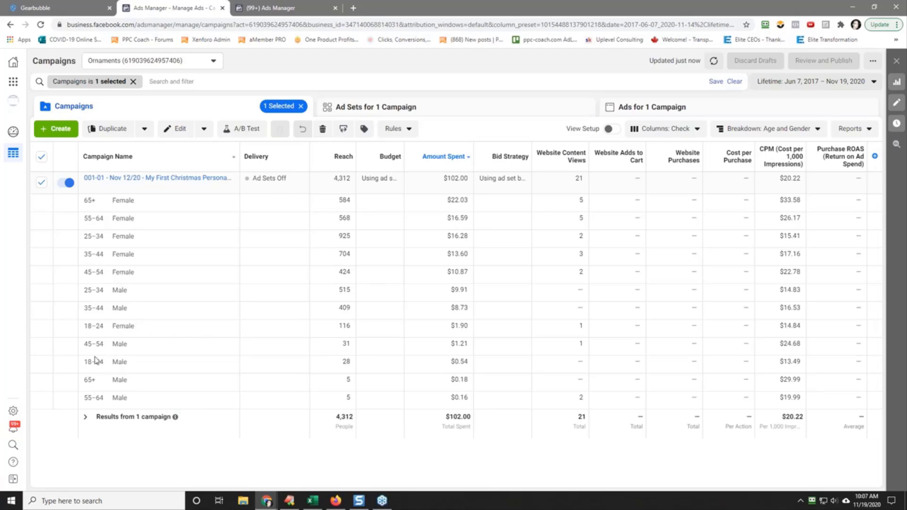
left_click(158, 160)
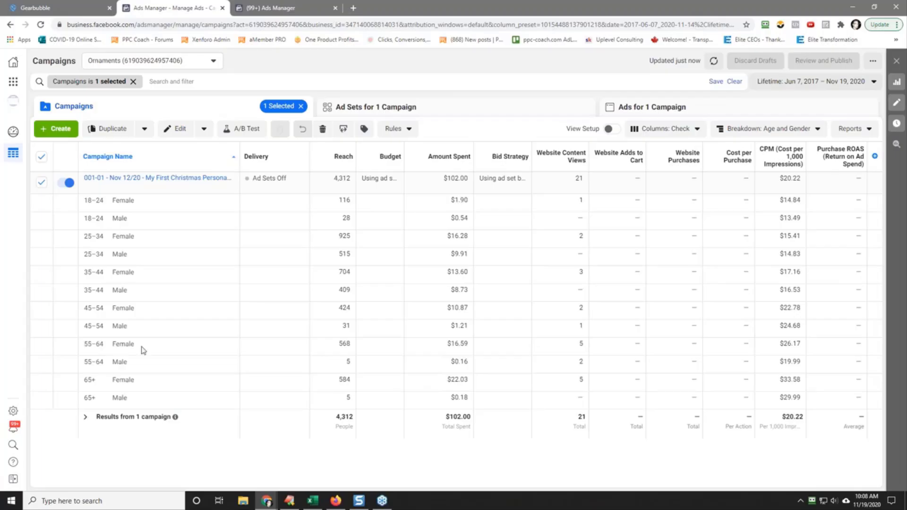
Step: Deselect the 001-01 campaign, set the delivery breakdown to None and remove the selection filter
left_click(41, 184)
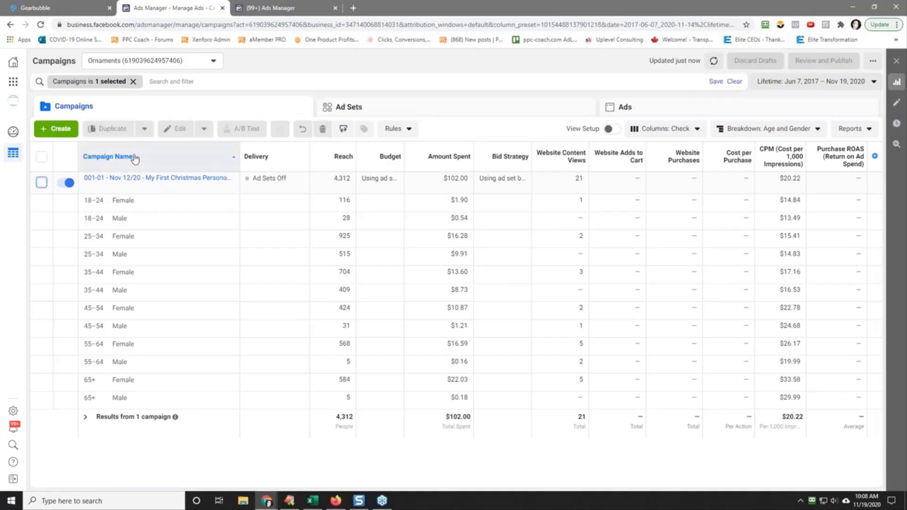
left_click(777, 129)
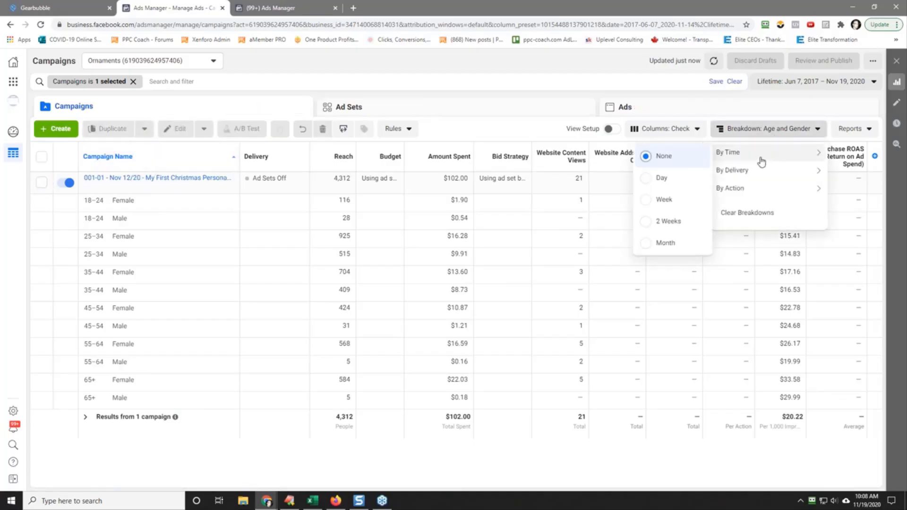
mouse_move(755, 173)
left_click(605, 174)
left_click(399, 77)
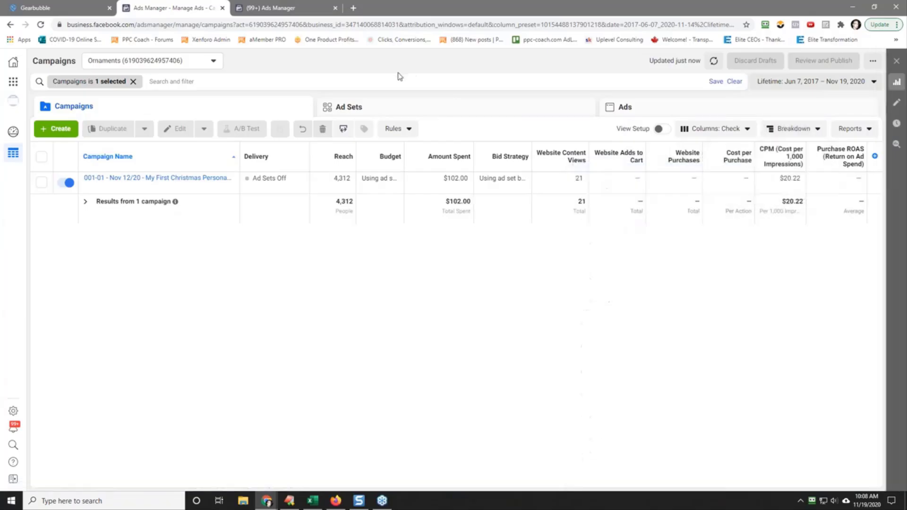
left_click(134, 81)
left_click(319, 67)
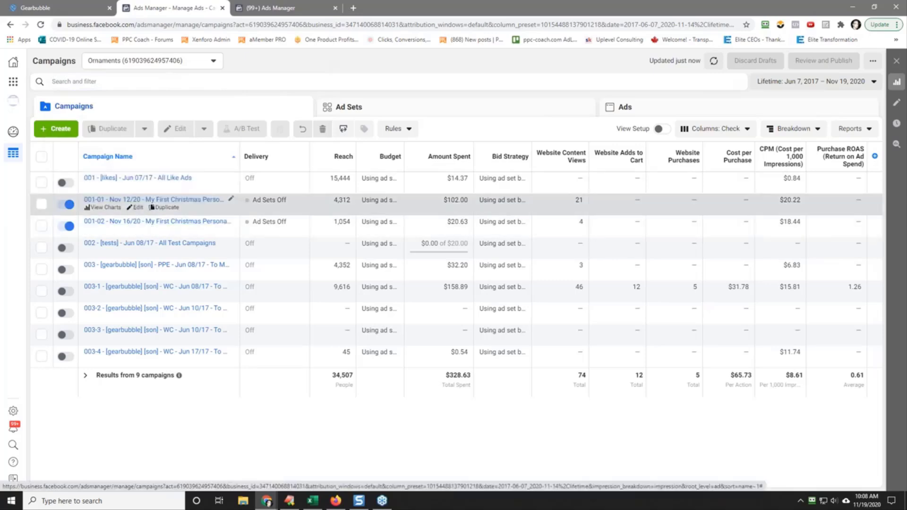
Step: Review the ad sets in the 001-02 - Nov 16/20 campaign, return to the campaign list and deselect that campaign
left_click(133, 226)
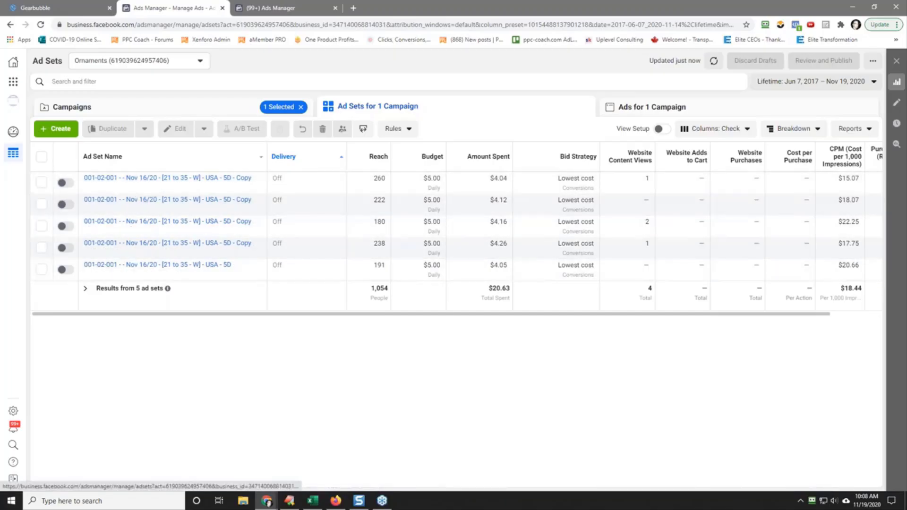
left_click(182, 108)
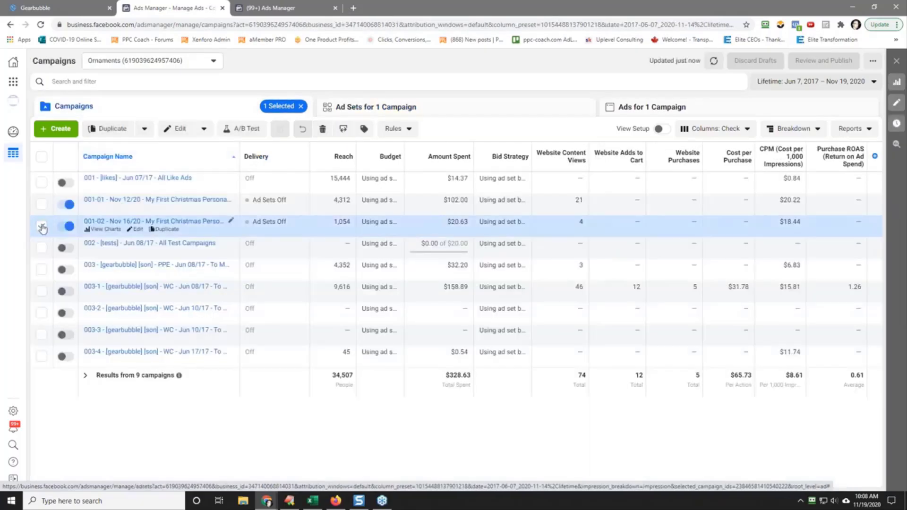
left_click(42, 227)
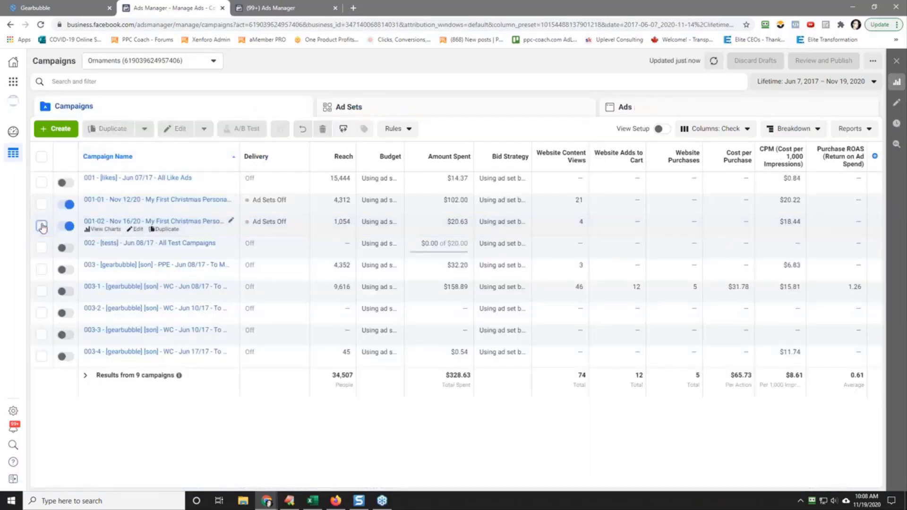
left_click(42, 227)
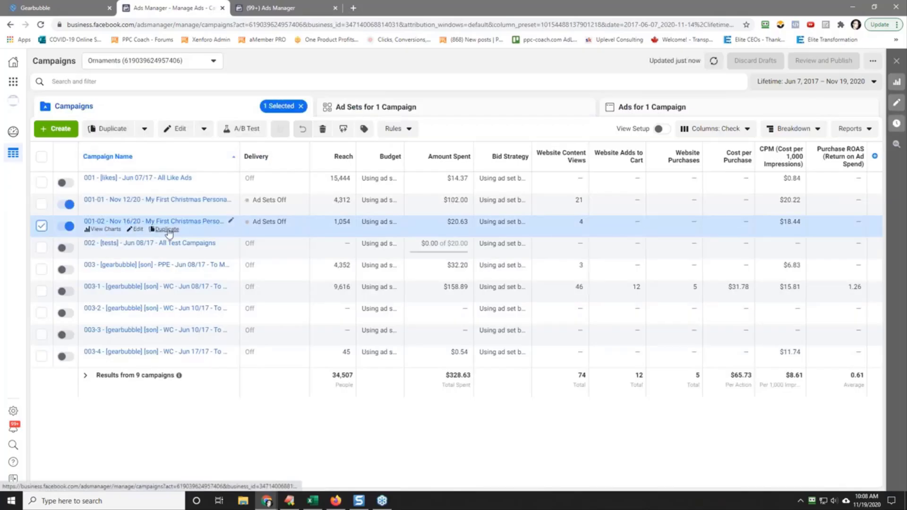
left_click(41, 226)
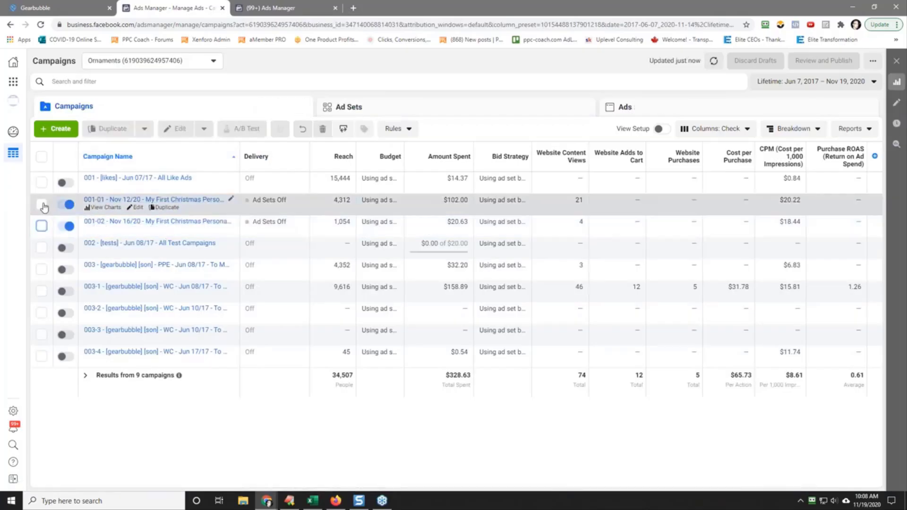
left_click(168, 208)
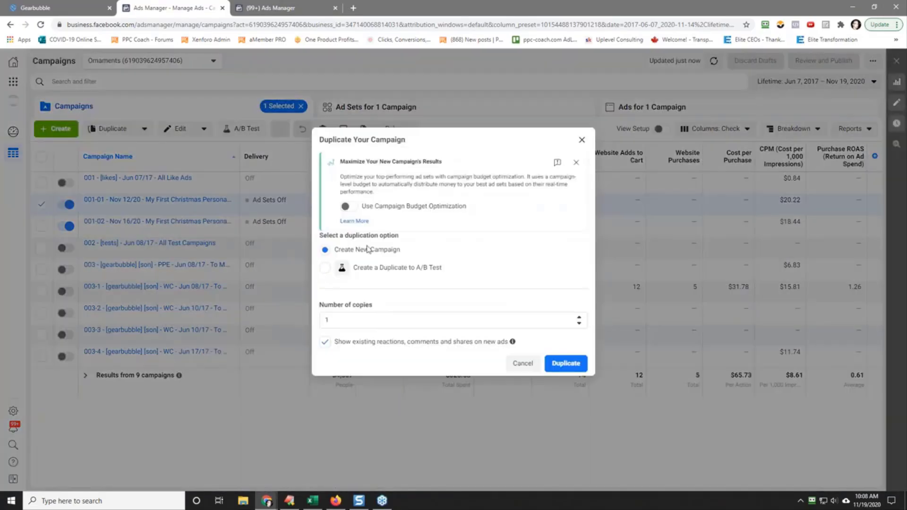
left_click(522, 364)
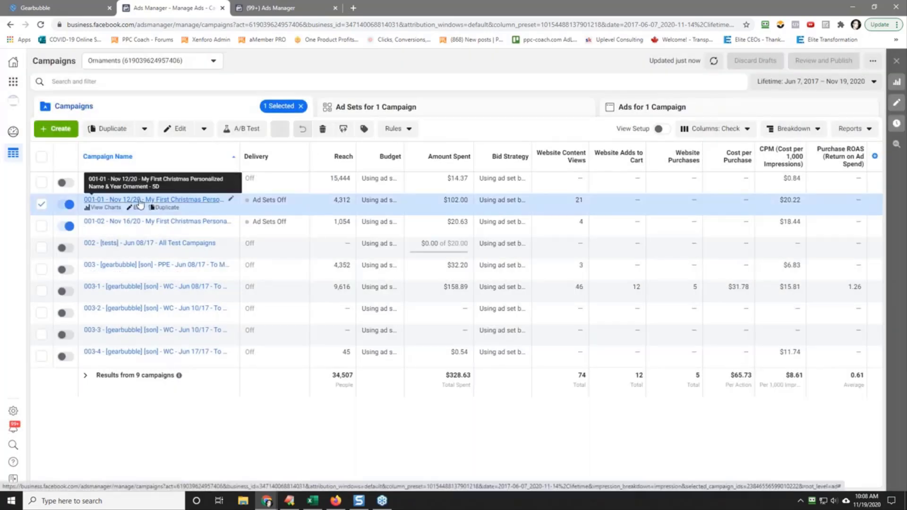
Step: Review the ad sets of the 001-01 - Nov 12/20 campaign and return to the campaign list
left_click(138, 204)
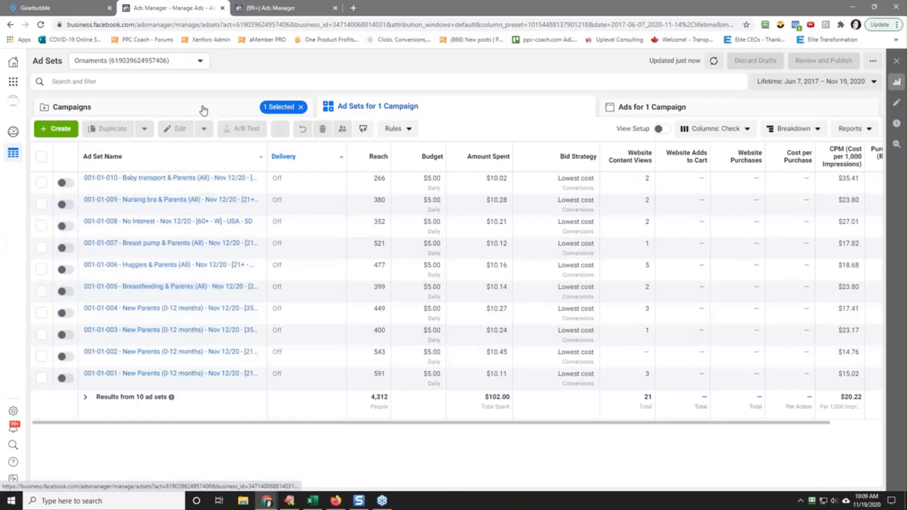
left_click(202, 109)
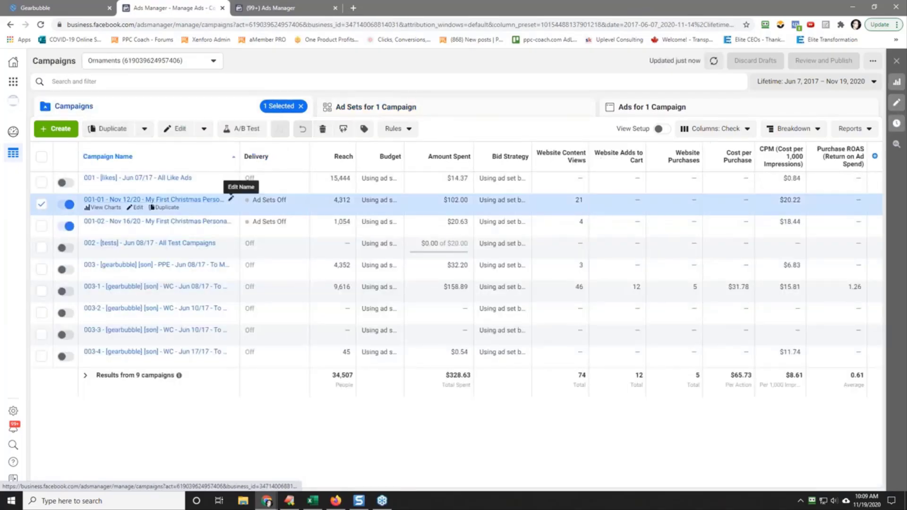
Step: Copy the name of the 001-01 - Nov 12/20 campaign and duplicate it once as a new campaign
left_click(231, 199)
right_click(164, 223)
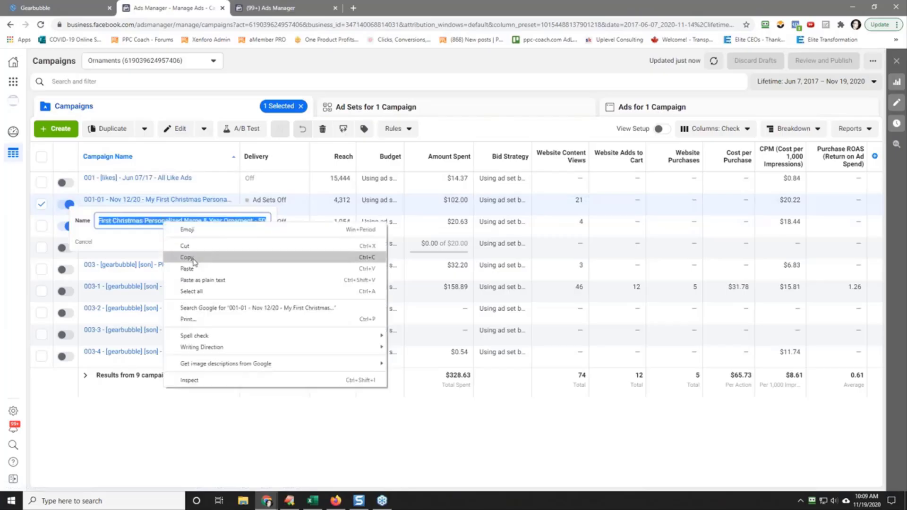
left_click(194, 257)
left_click(84, 242)
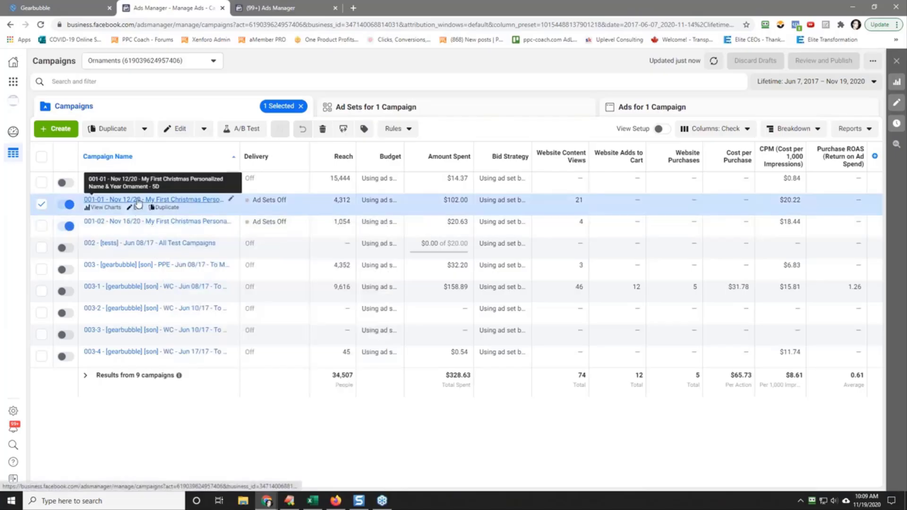
left_click(167, 210)
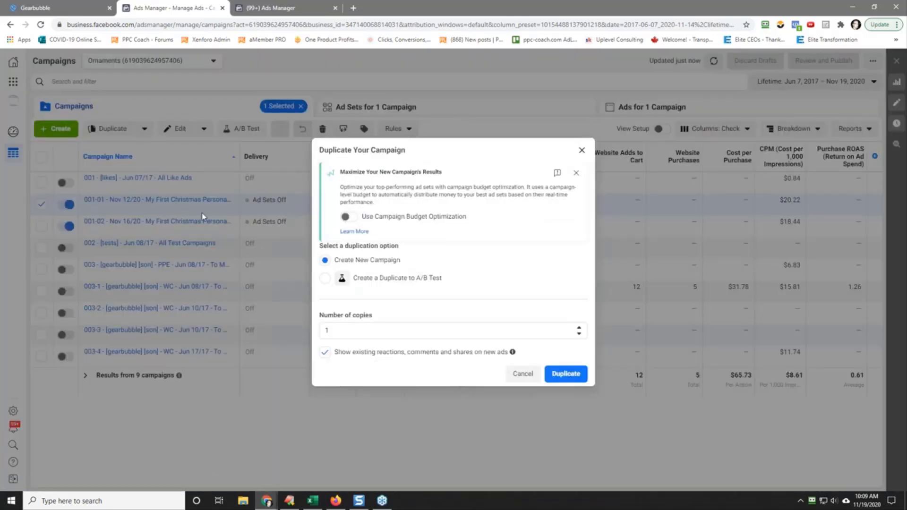
left_click(565, 375)
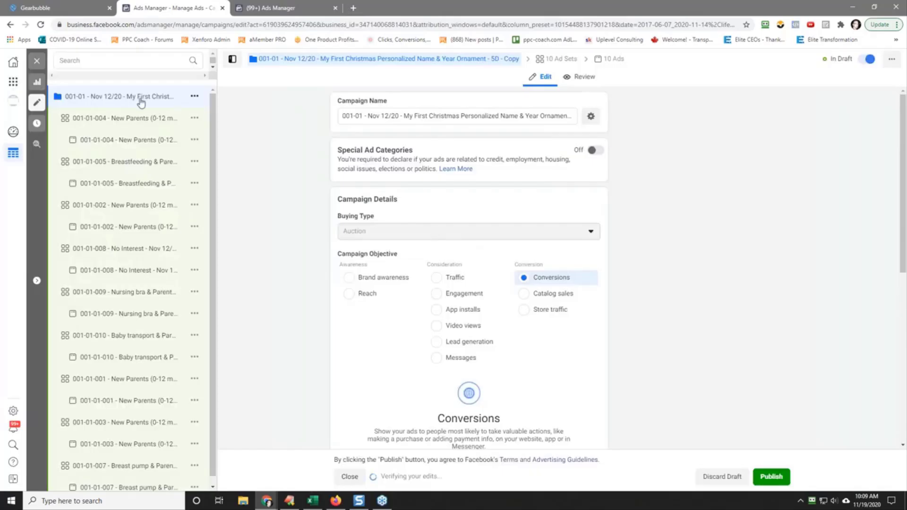
Step: Rename the duplicate 001-02 - Nov 19/20 - My First Christmas Personalized Name & Year Ornament - 5D, without the Copy suffix, and close the editor
left_click(362, 116)
type("2")
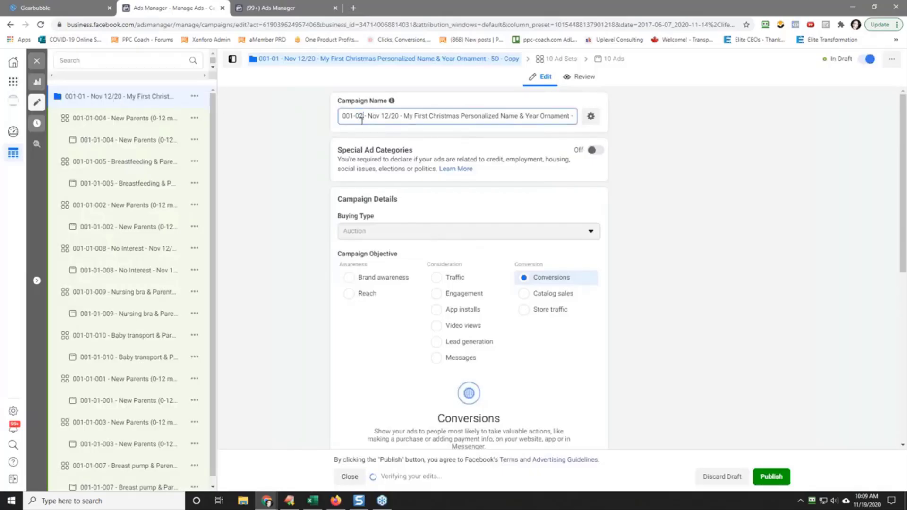
key("Right")
key("Right")
key("Right")
key("Right")
key("Delete")
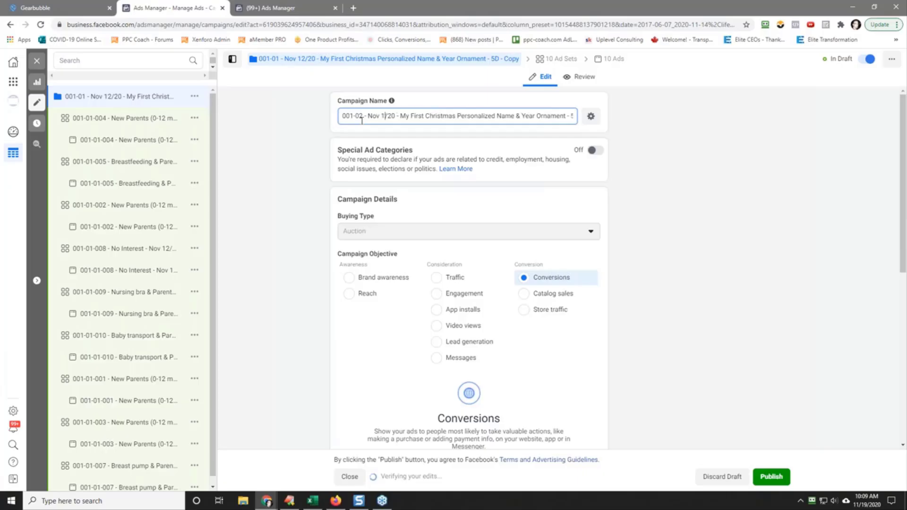
type("9")
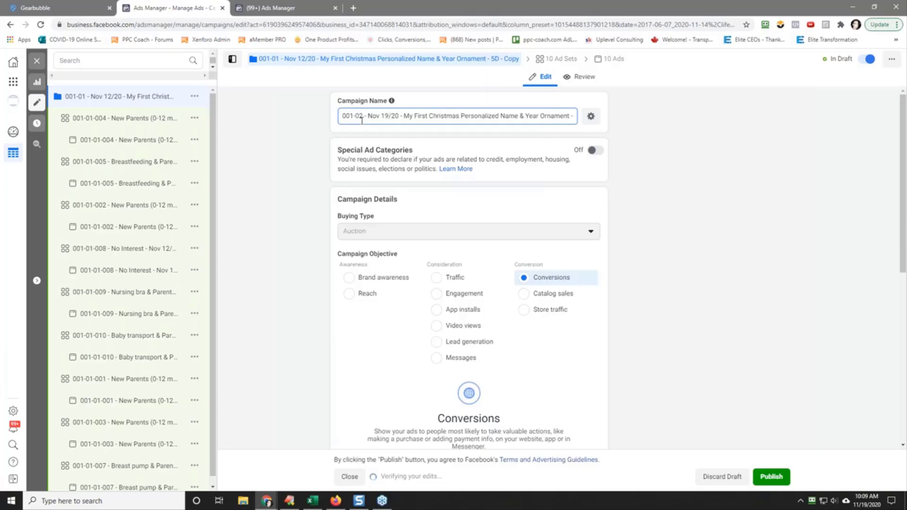
key("End")
key("BackSpace")
key("BackSpace")
key("BackSpace")
key("BackSpace")
key("BackSpace")
key("BackSpace")
key("BackSpace")
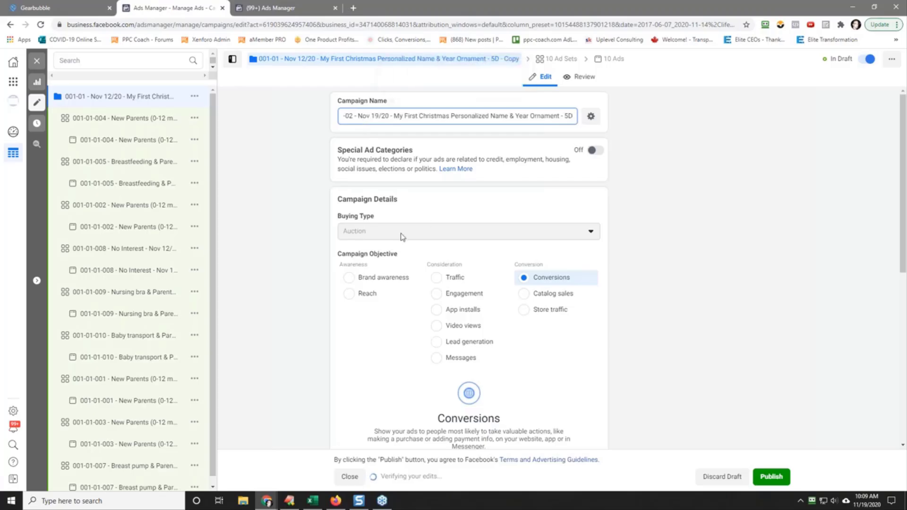
scroll(282, 267, "down", 7)
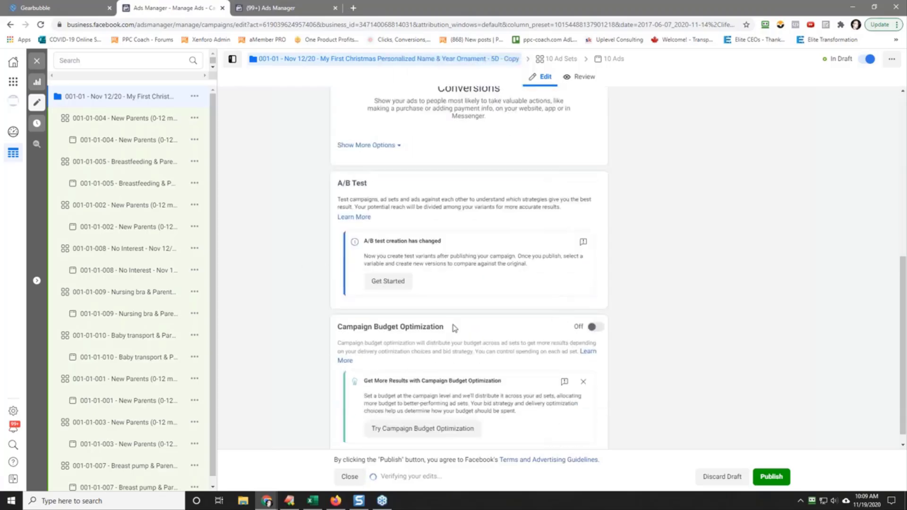
scroll(538, 304, "down", 1)
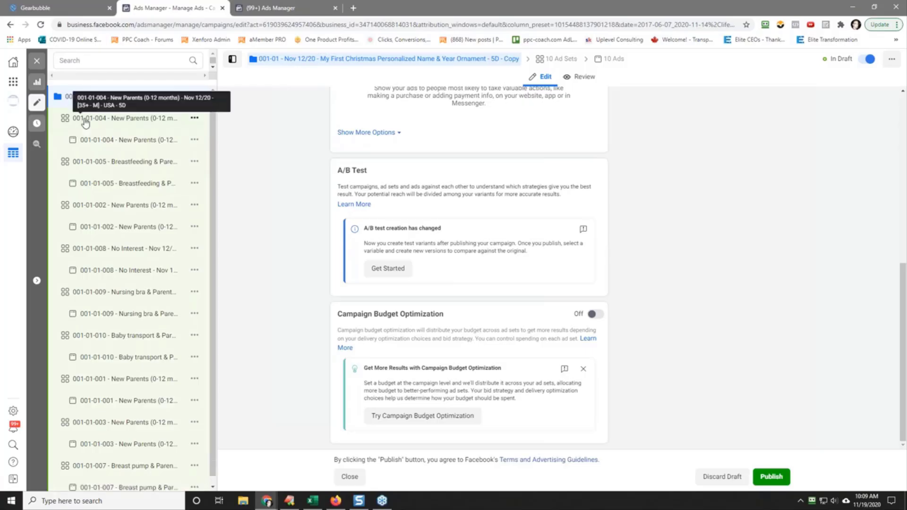
left_click(37, 61)
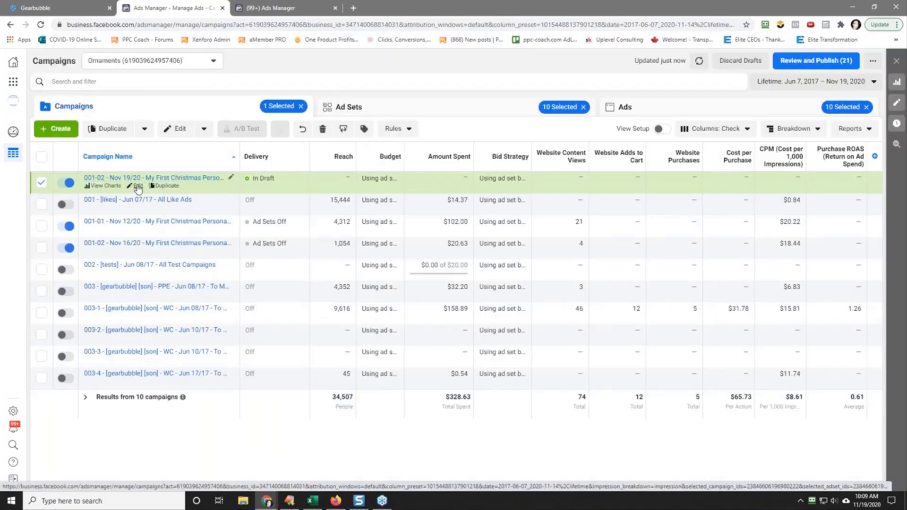
Step: Renumber the draft Nov 19/20 campaign's name prefix to 001-03 and return to the campaign list
left_click(138, 186)
left_click(362, 116)
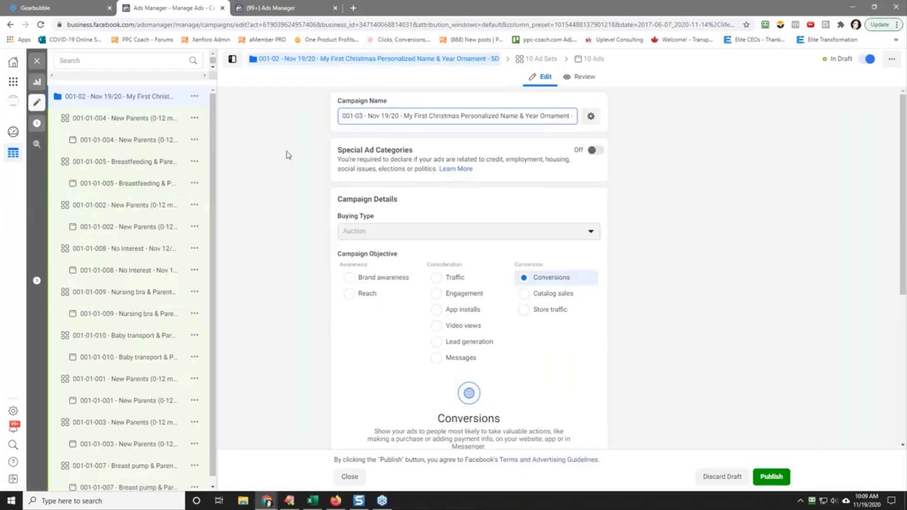
left_click(37, 61)
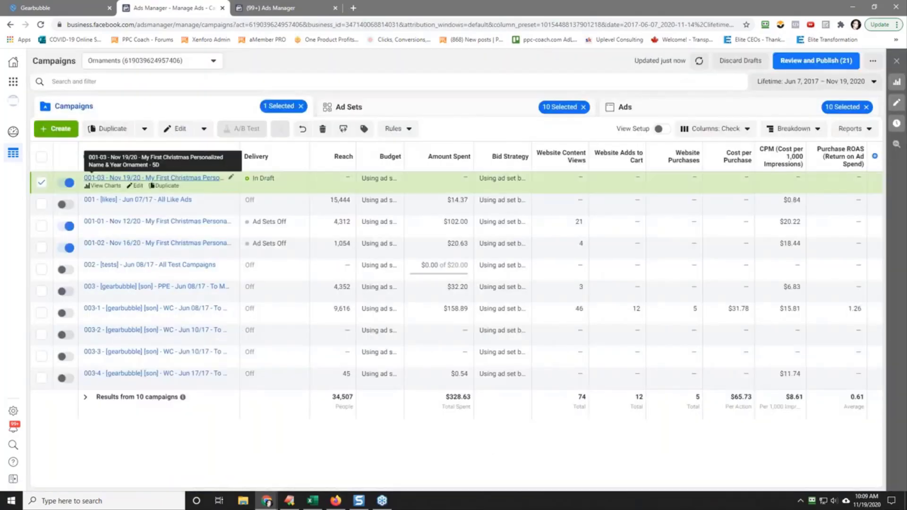
Step: Delete all ad sets in the 001-03 draft campaign except 001-01-001 - New Parents (0-12 months)
left_click(132, 179)
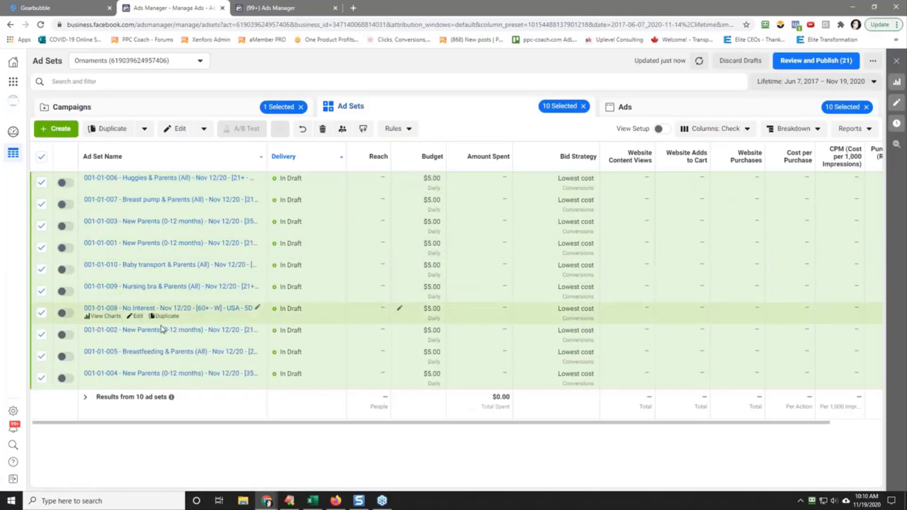
left_click(42, 248)
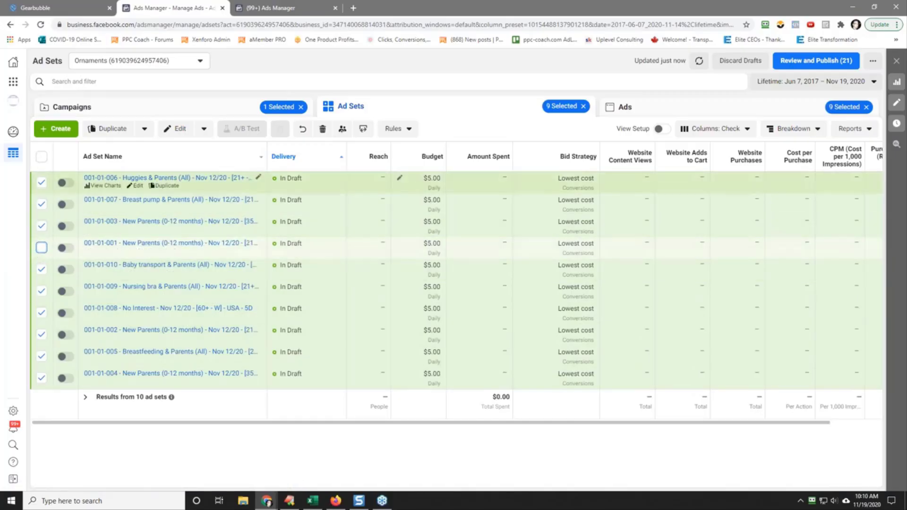
left_click(323, 131)
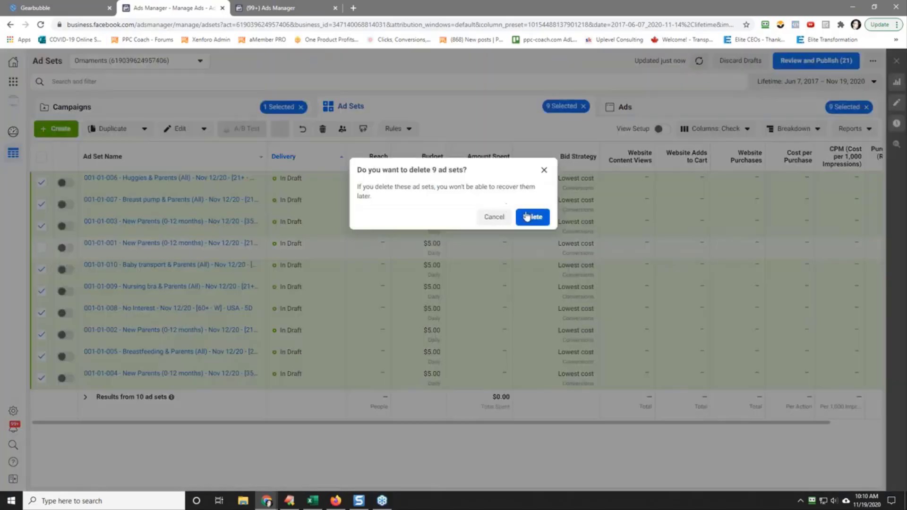
left_click(528, 215)
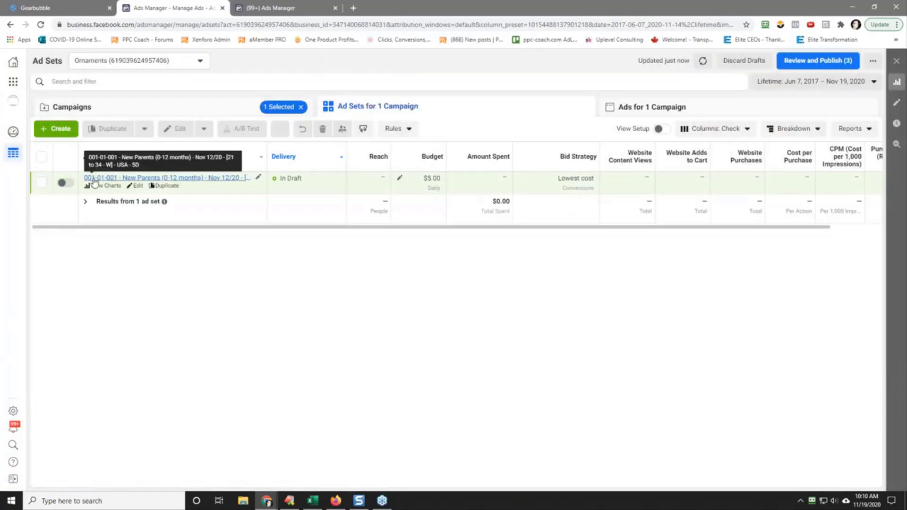
Step: Turn on the remaining ad set, renumber its name to 001-03-001 and remove New Parents (0-12 months) from the name
left_click(69, 184)
left_click(138, 186)
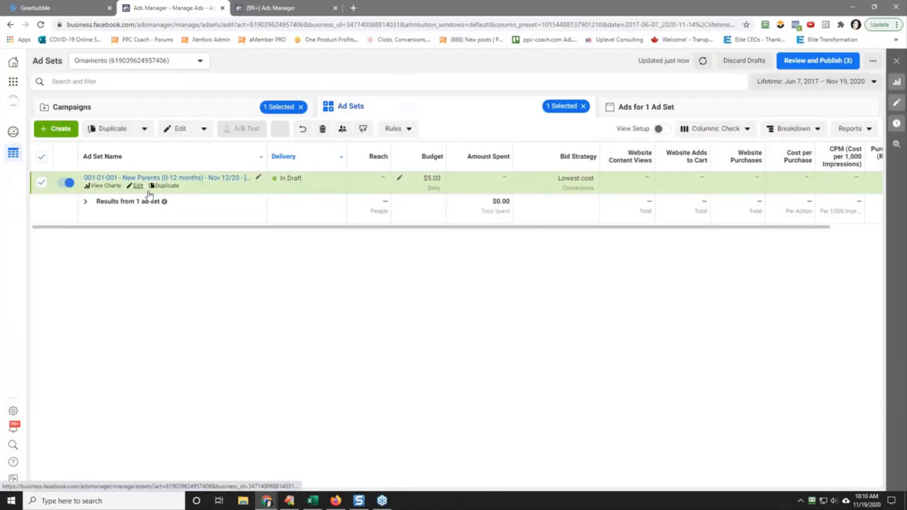
left_click(361, 118)
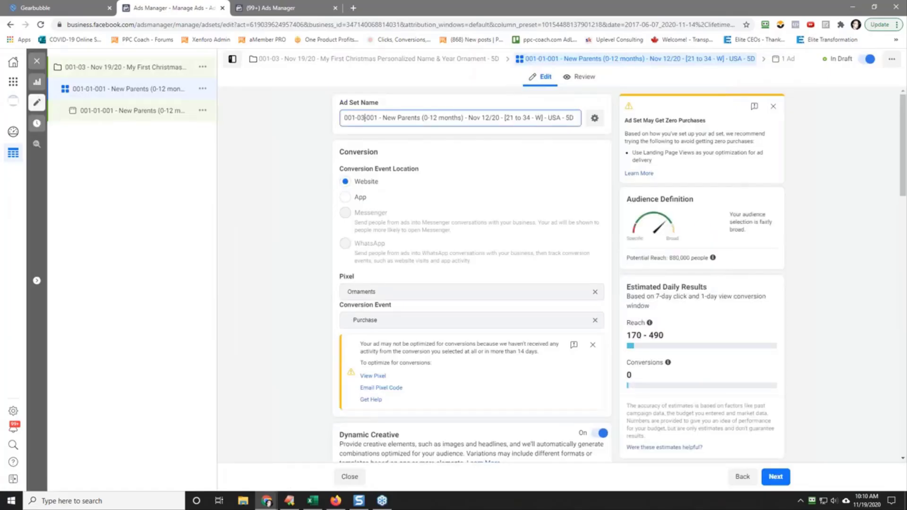
left_click_drag(384, 117, 463, 122)
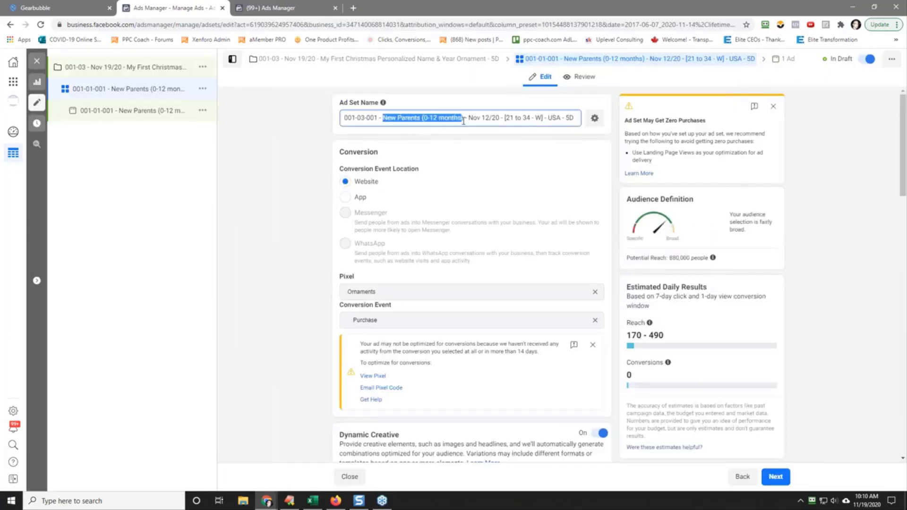
key("BackSpace")
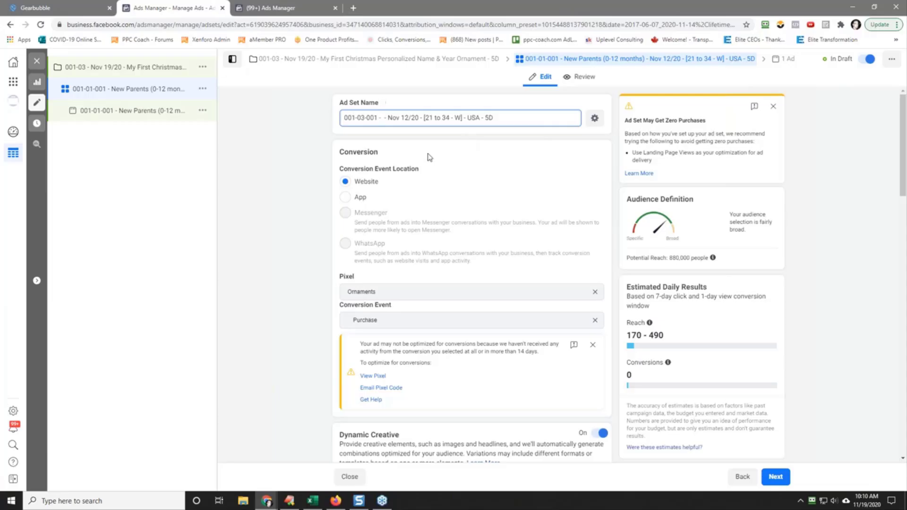
Step: Set the ad set's audience age range to 55 to 65+ and remove the New Parents (0-12 months) detailed targeting
scroll(412, 153, "down", 1)
scroll(270, 310, "down", 5)
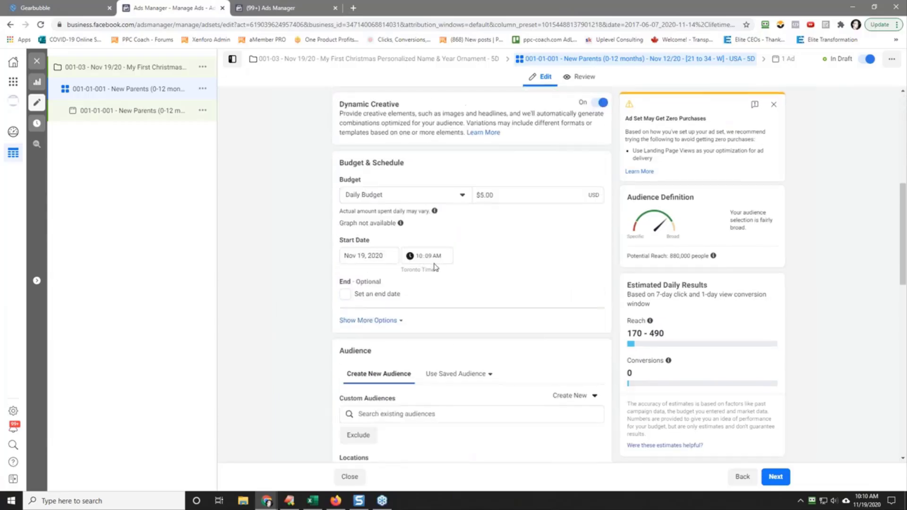
scroll(434, 268, "down", 4)
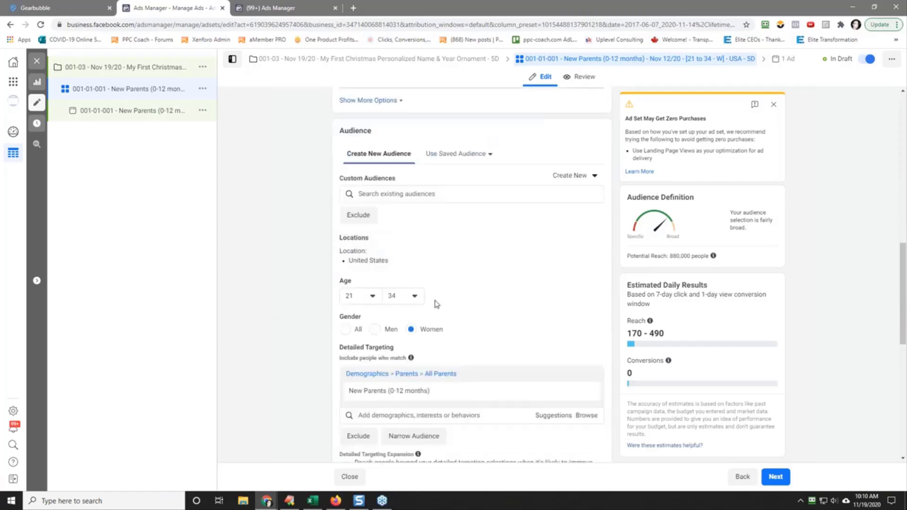
left_click(365, 298)
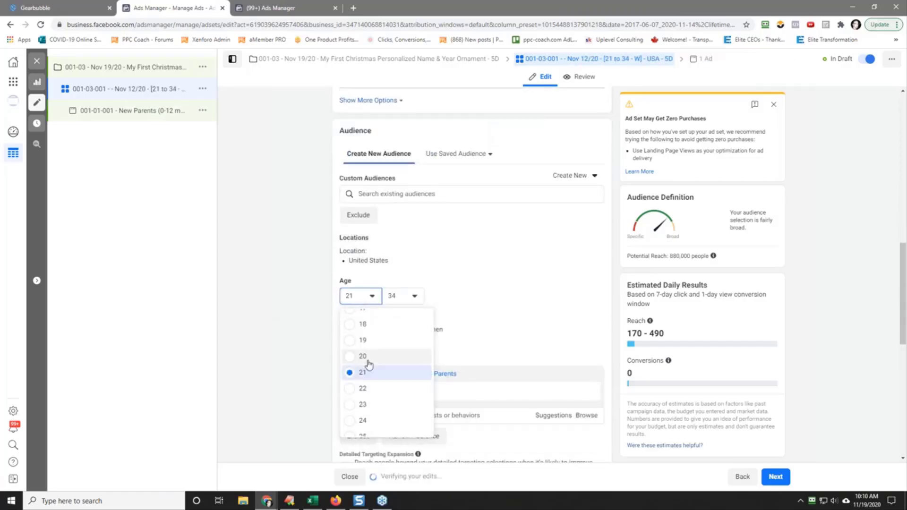
scroll(369, 368, "down", 7)
scroll(377, 374, "down", 3)
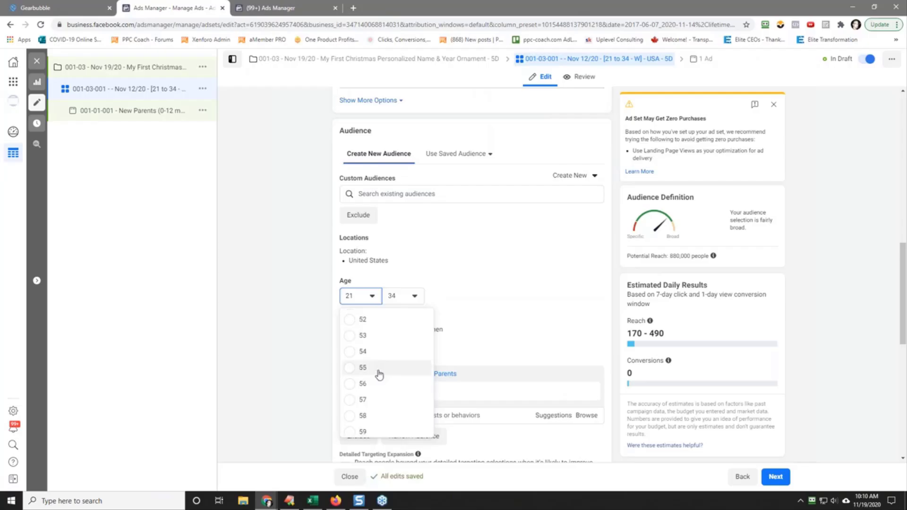
left_click(379, 374)
left_click(404, 296)
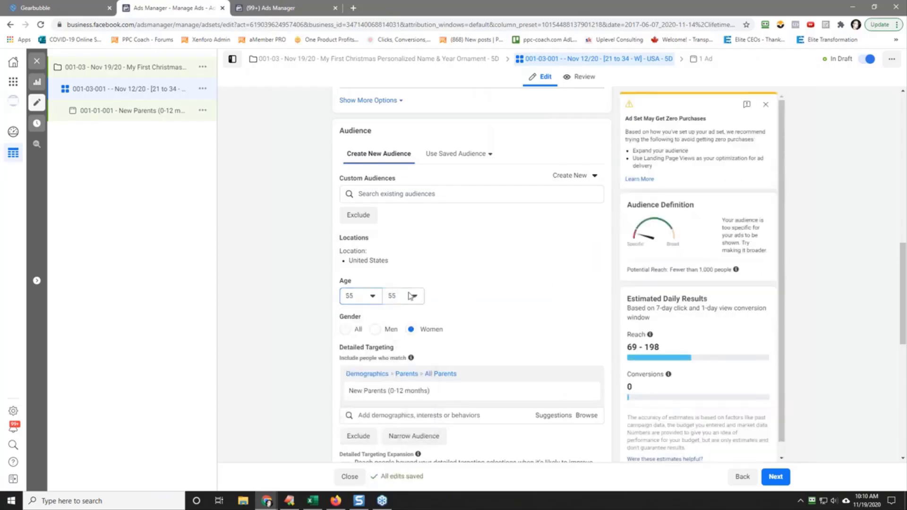
scroll(416, 399, "down", 2)
left_click(423, 428)
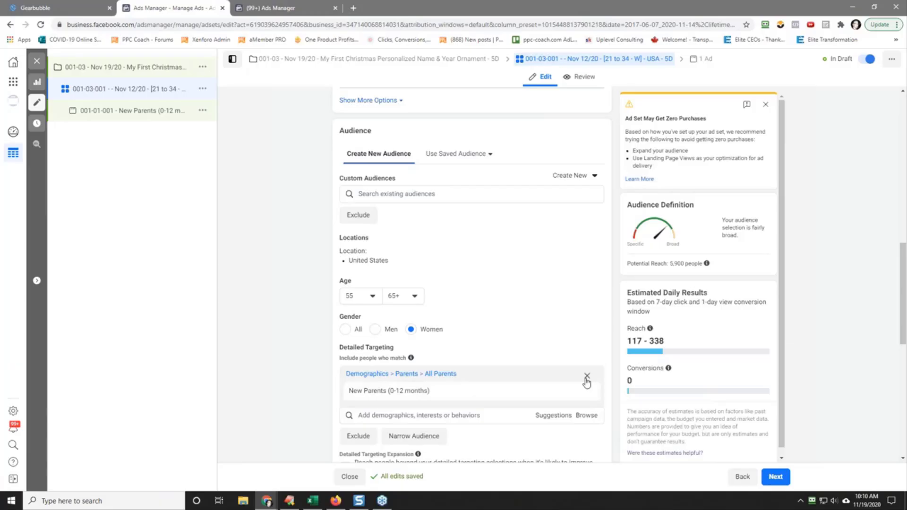
left_click(587, 377)
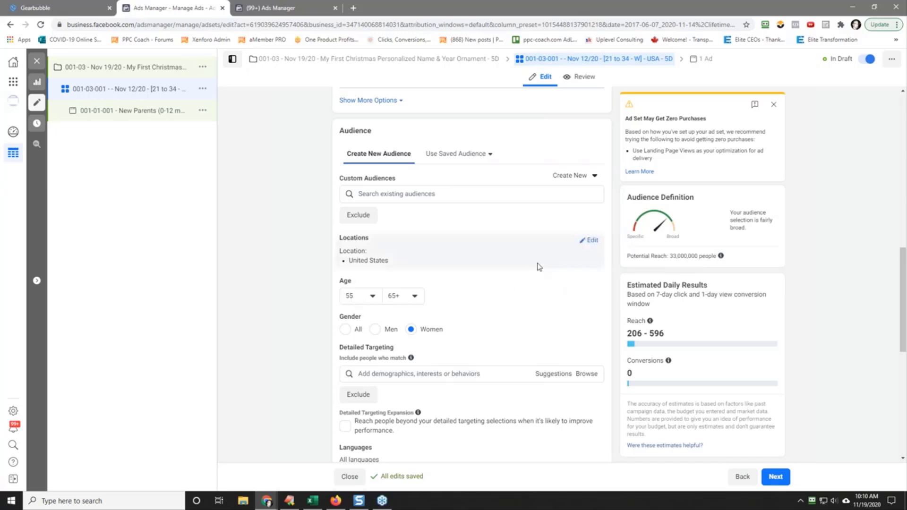
Step: Search the detailed targeting for "granddaugh", dismiss the suggestions and check the audience's potential reach
scroll(290, 333, "down", 2)
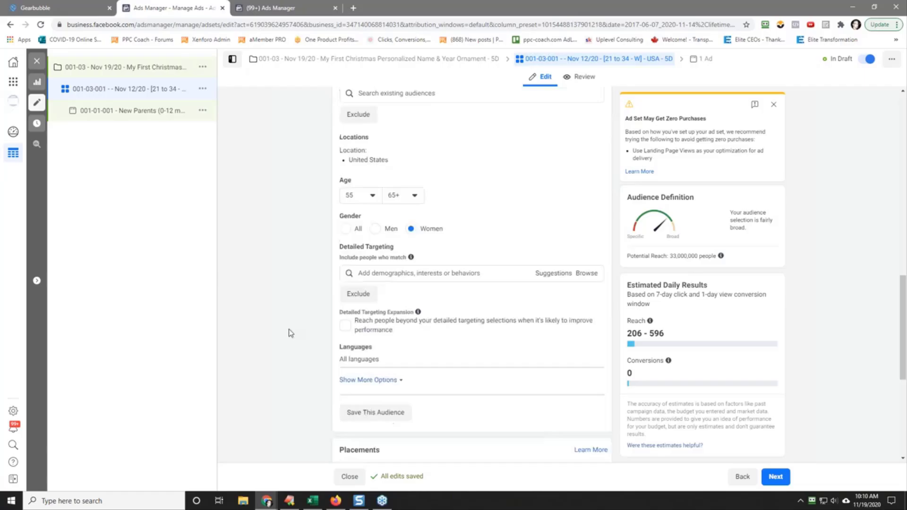
left_click(427, 265)
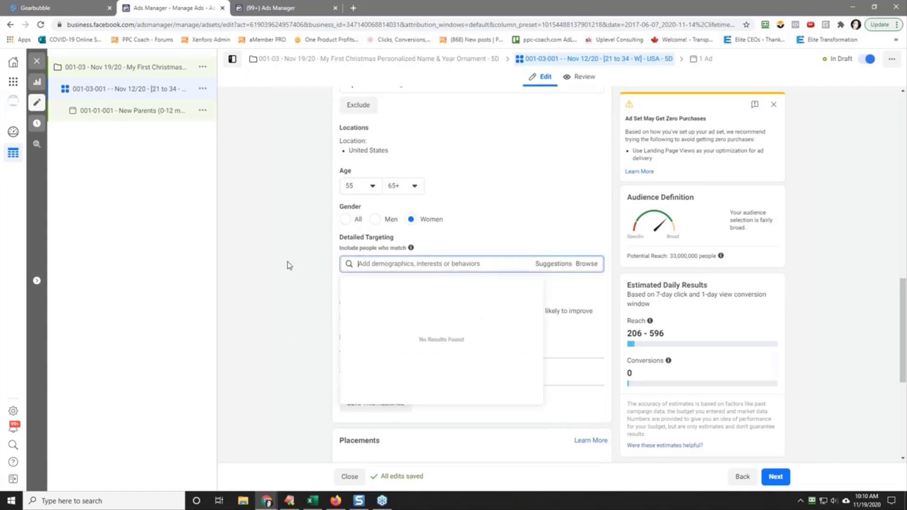
type("grandd")
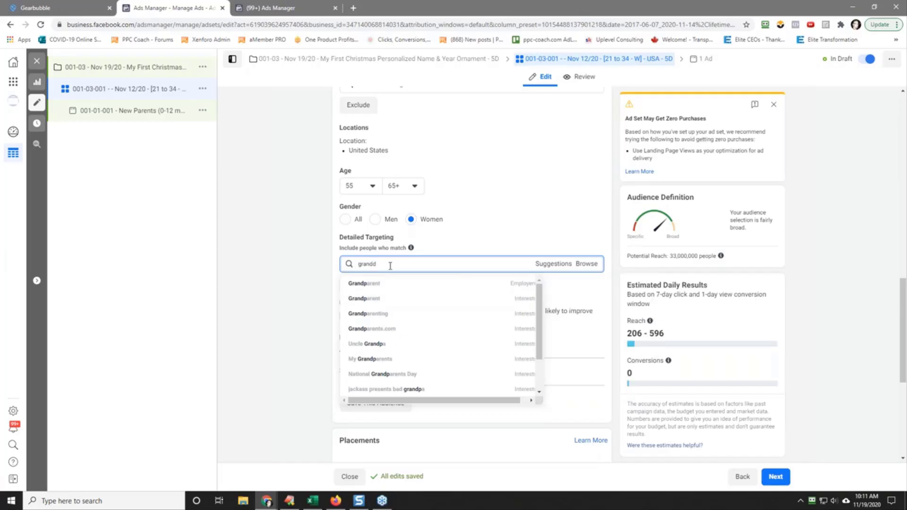
type("augh")
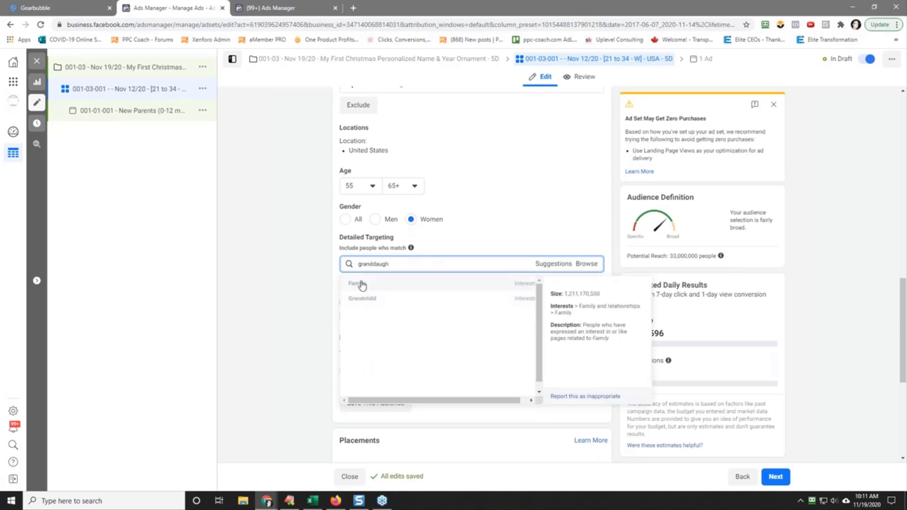
left_click(282, 277)
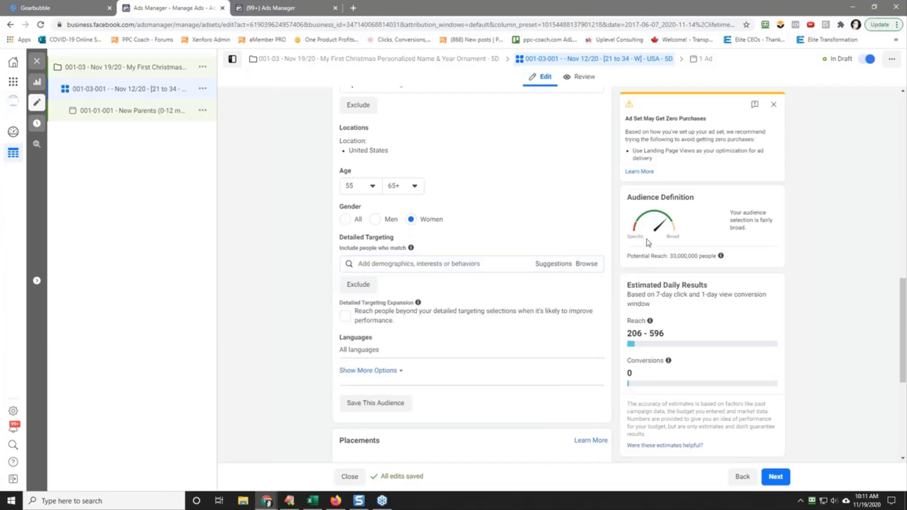
double_click(681, 256)
left_click(281, 219)
Step: Add the additional interest Knitting to the ad set's detailed targeting
left_click(373, 266)
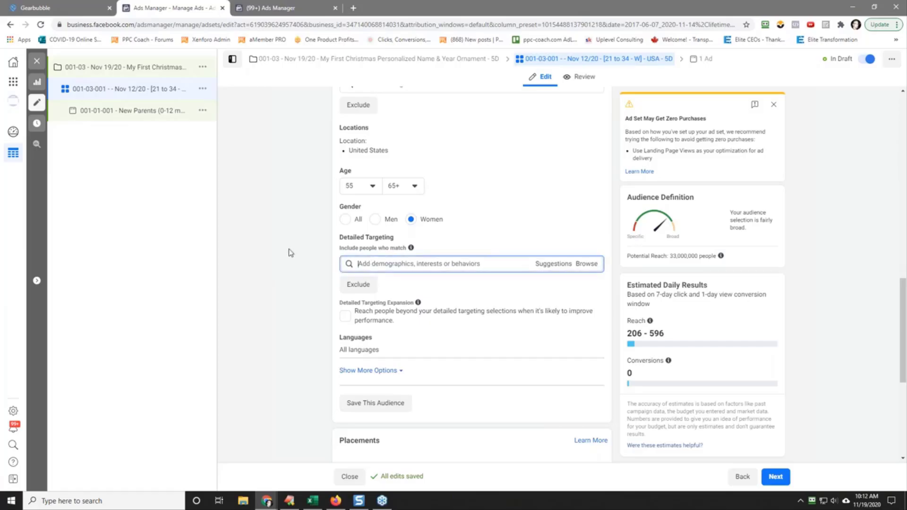
type("knitting")
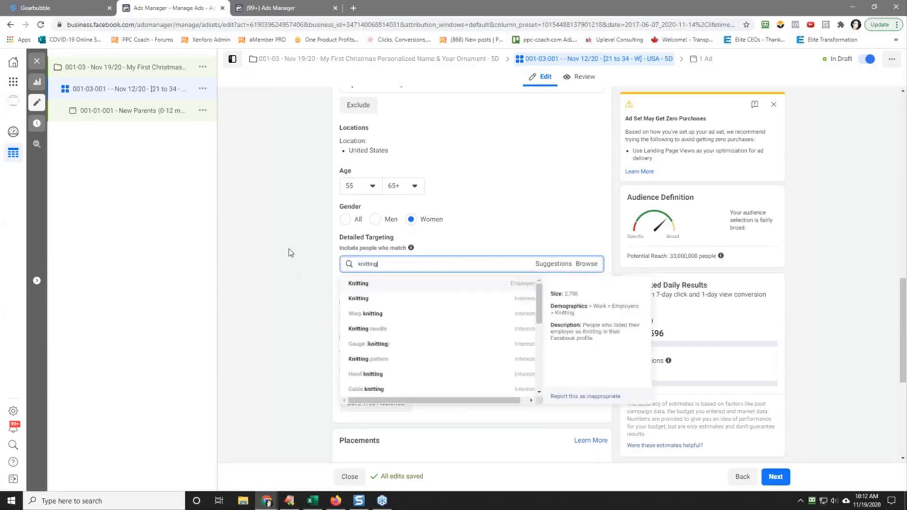
key("Down")
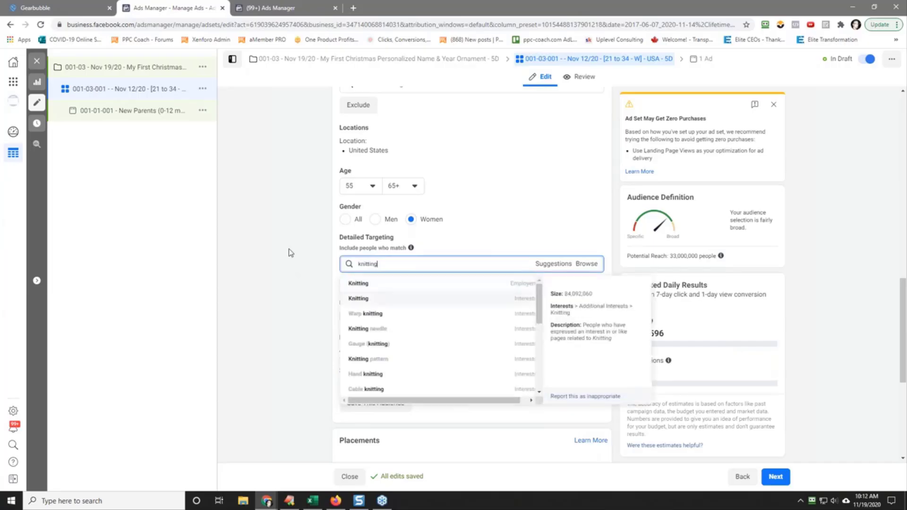
key("Return")
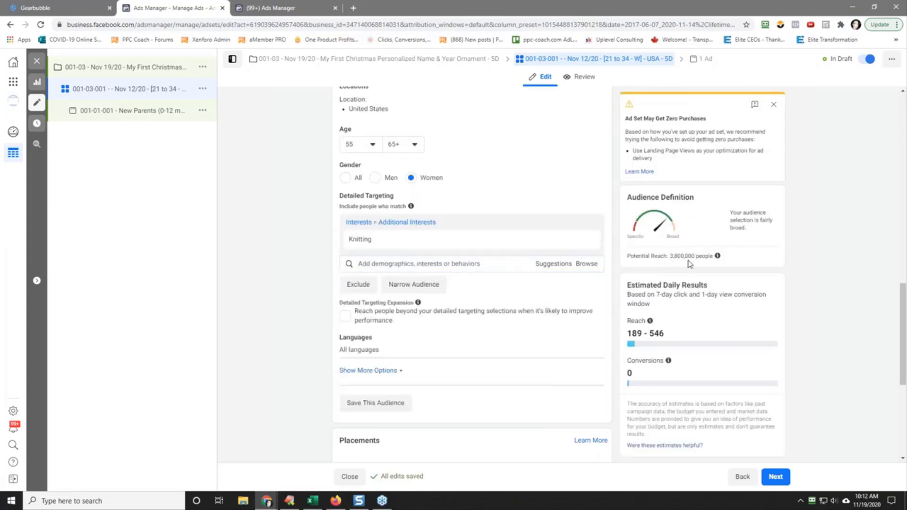
Step: Copy the word Knitting from the detailed targeting and paste it after 001-03-001 in the ad set name
mouse_move(352, 243)
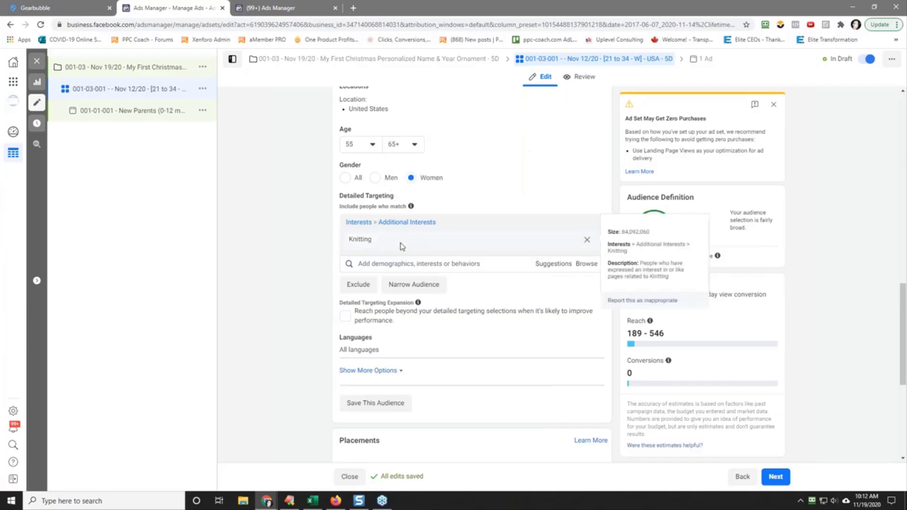
double_click(364, 242)
right_click(364, 243)
left_click(379, 250)
left_click(304, 250)
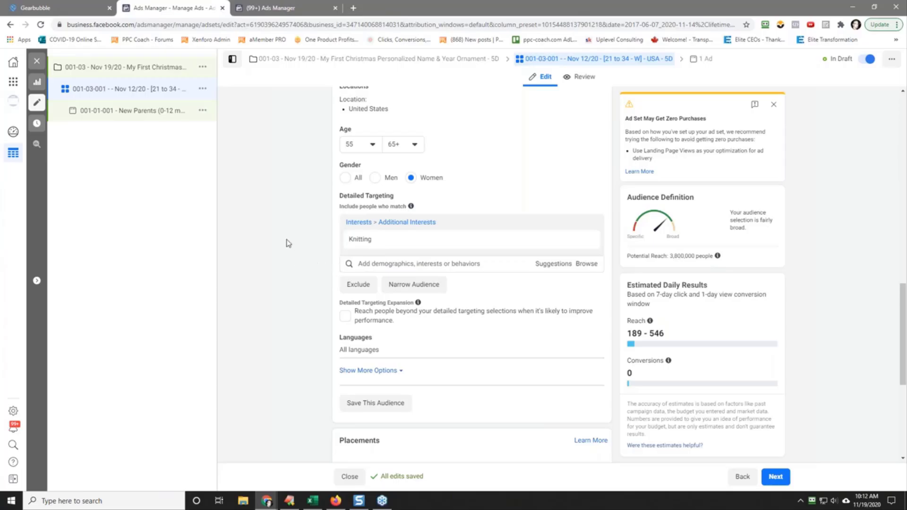
scroll(288, 243, "up", 15)
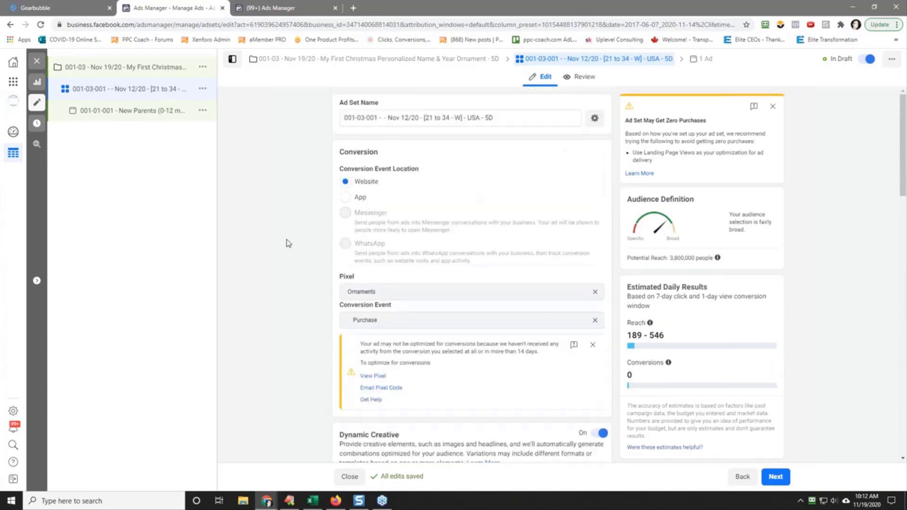
left_click(384, 119)
right_click(383, 120)
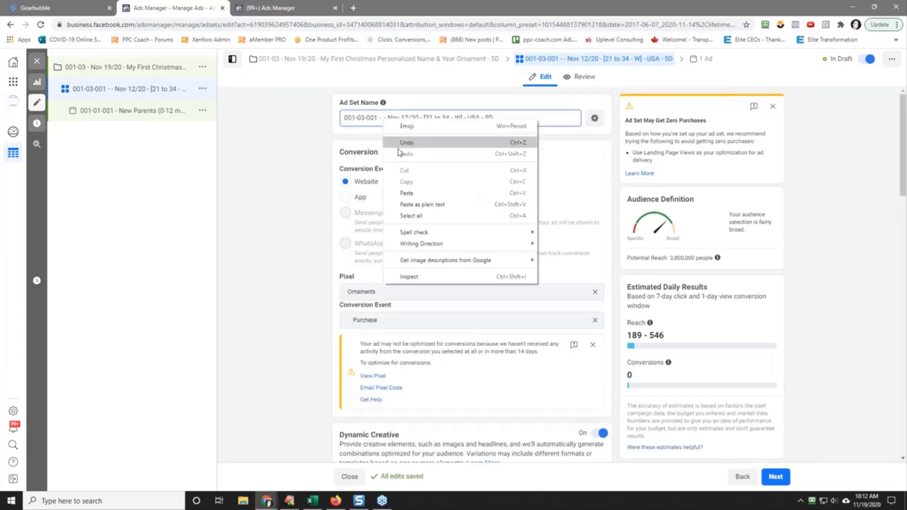
left_click(411, 190)
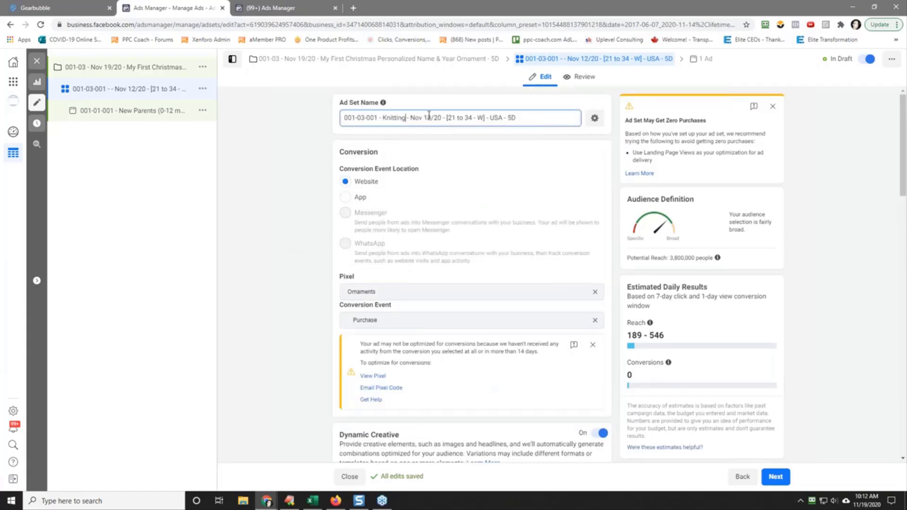
Step: Change the date in the ad set name to Nov 19/20 and the age range to 55+
left_click_drag(427, 117, 431, 119)
type("9")
key("Delete")
key("Delete")
key("Delete")
key("Delete")
key("Delete")
key("Delete")
key("Delete")
key("Delete")
type("55+")
Step: Copy the full ad set name and use it to replace the name of the ad below it
triple_click(435, 117)
right_click(434, 117)
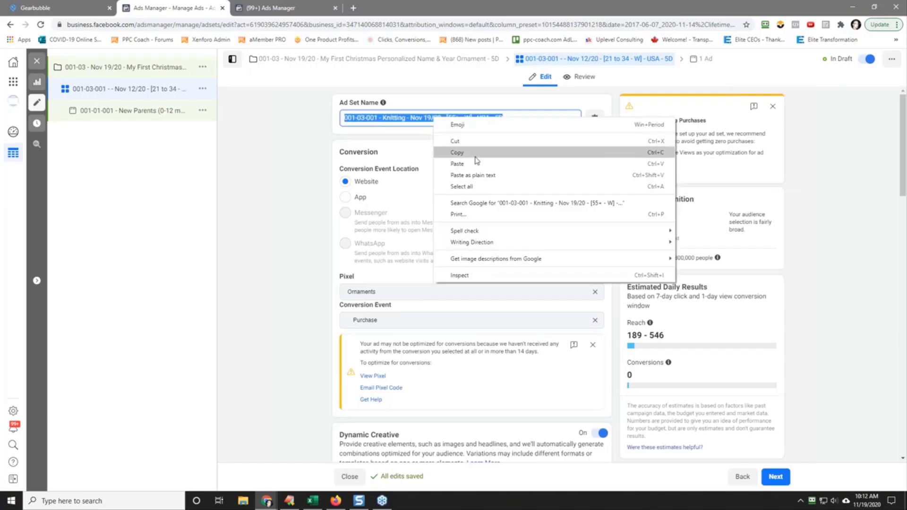
left_click(476, 161)
left_click(108, 114)
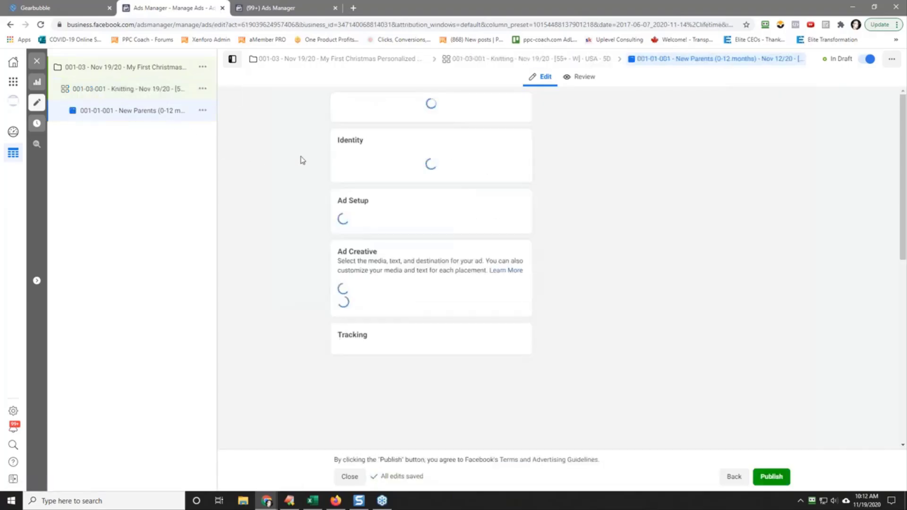
triple_click(389, 116)
right_click(389, 117)
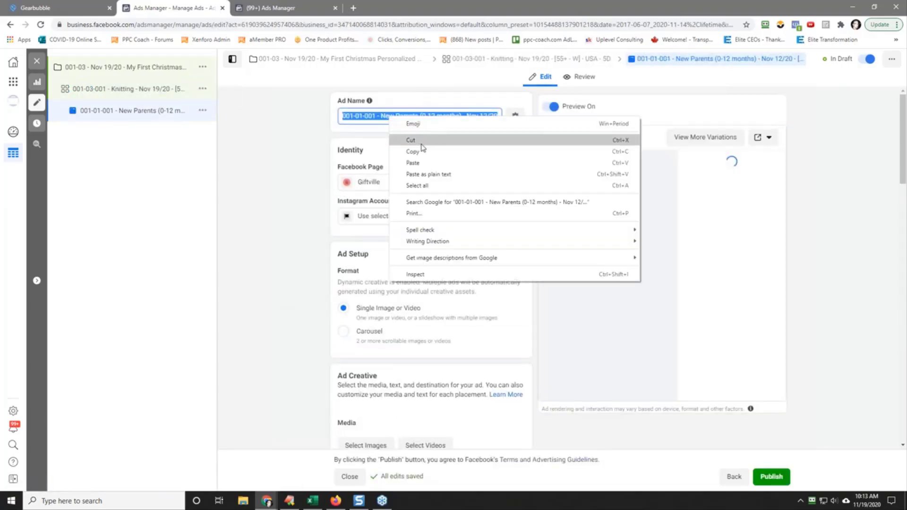
left_click(413, 163)
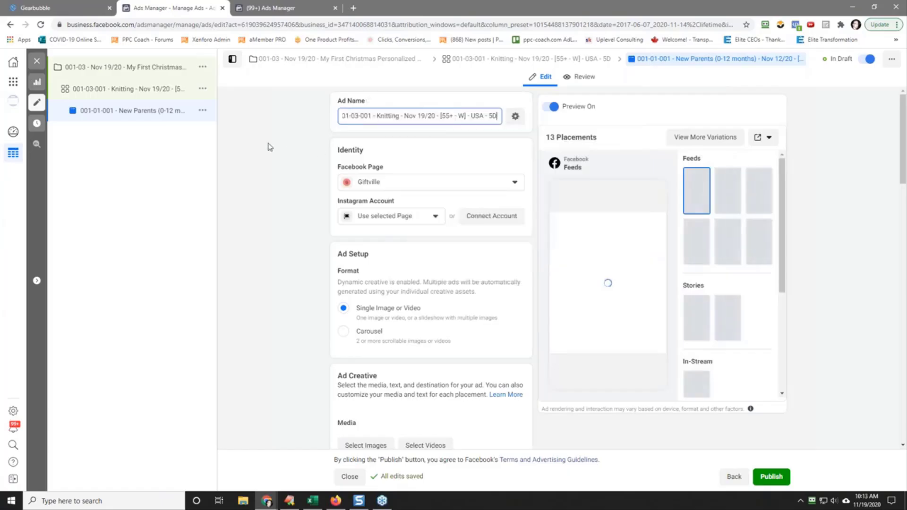
left_click(99, 91)
left_click(202, 88)
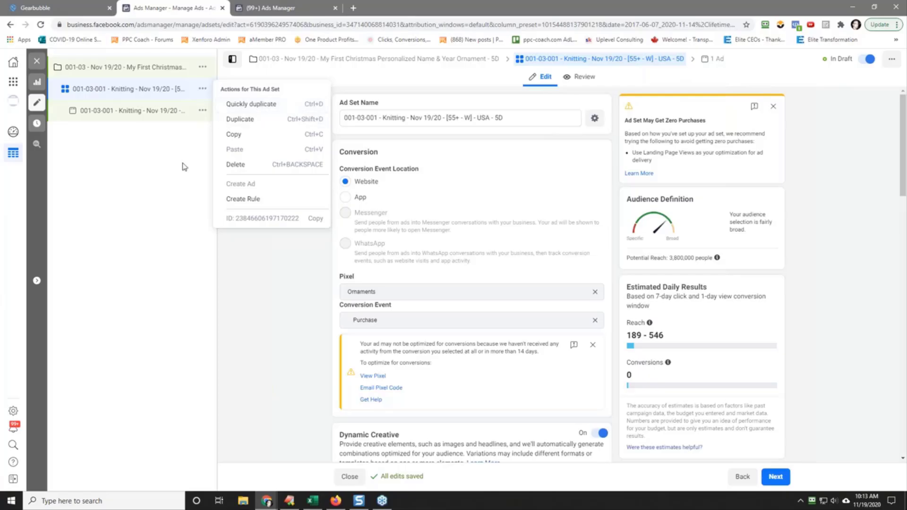
left_click(112, 112)
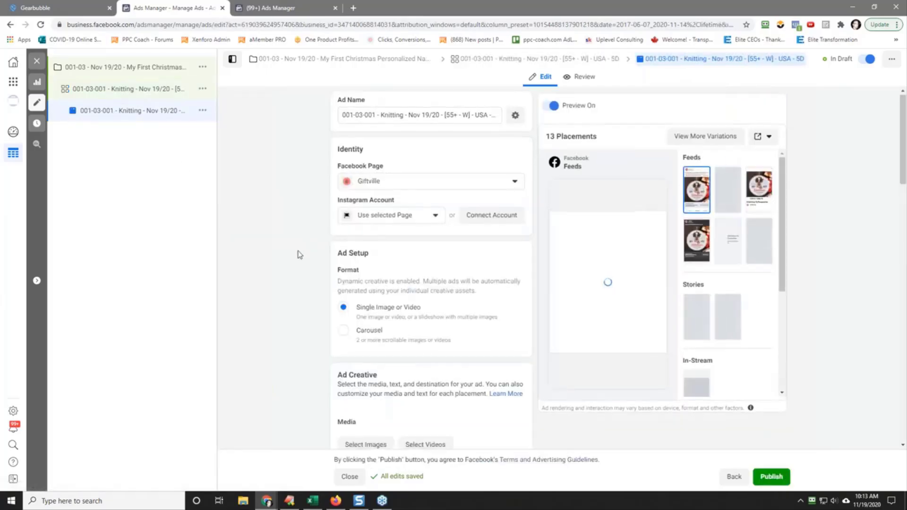
Step: Replace the opening question of the ad's first primary text with "Perfect"
scroll(298, 253, "down", 10)
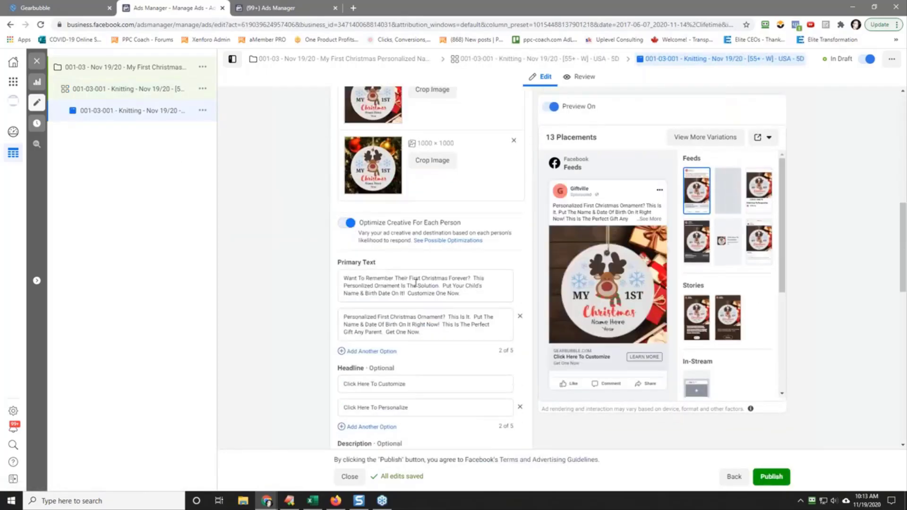
left_click_drag(344, 279, 472, 278)
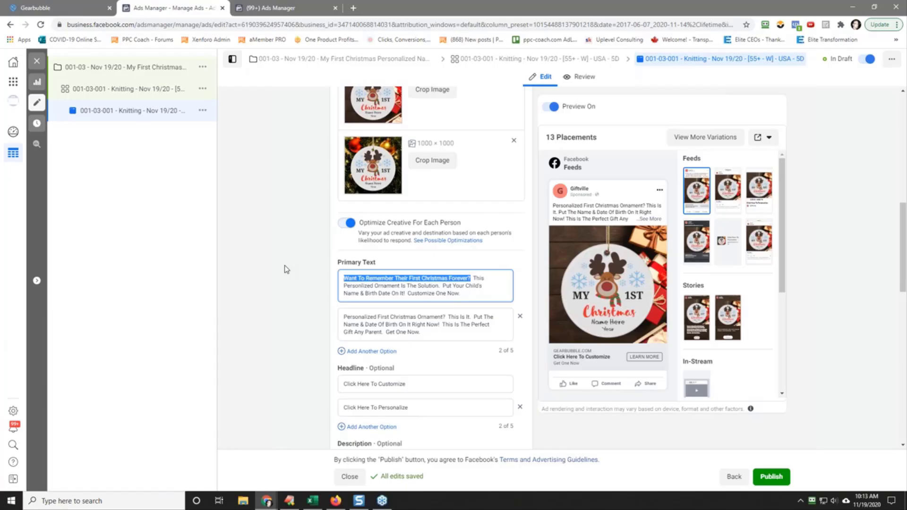
type("Perfect This Personlized Ornament Is The Solution.  Put")
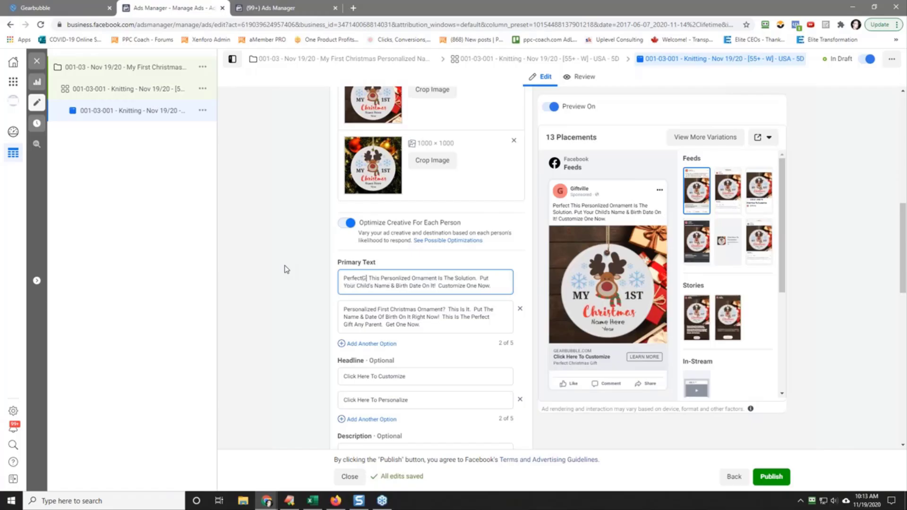
type("G")
key("BackSpace")
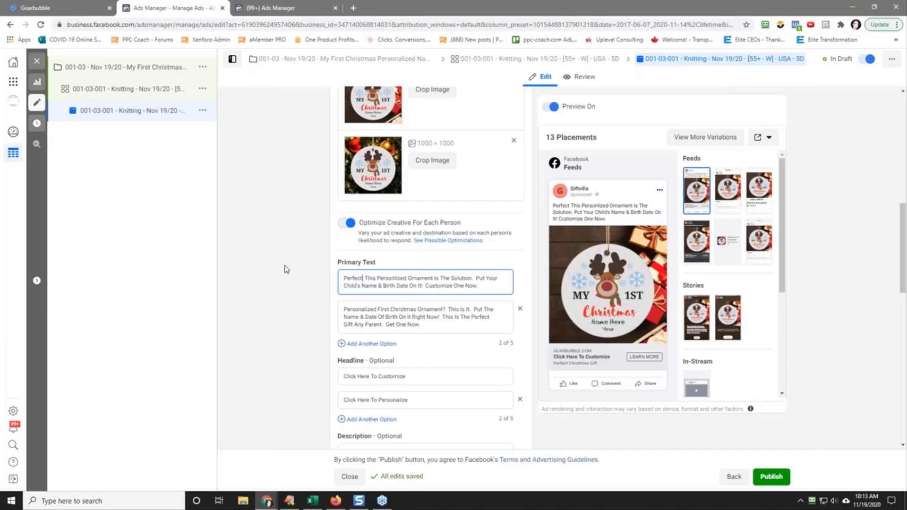
left_click(290, 501)
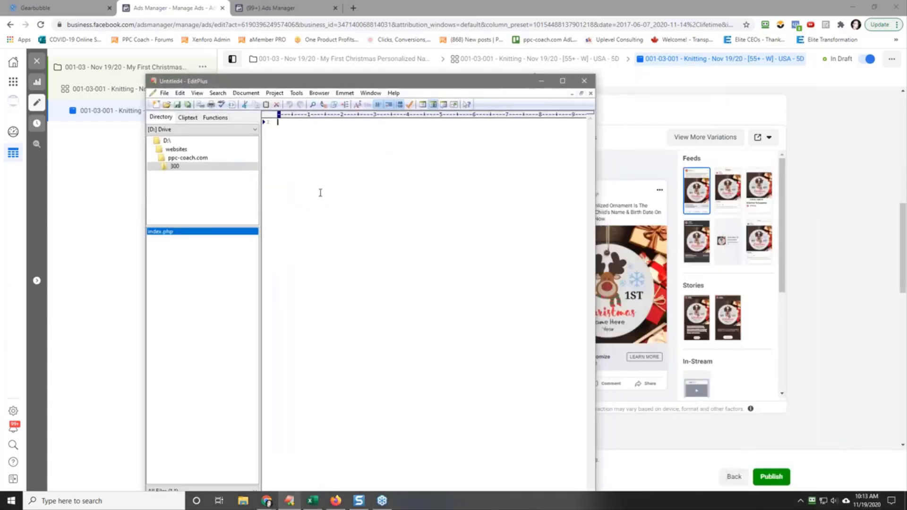
type("kdfjkld ladjflksdjf")
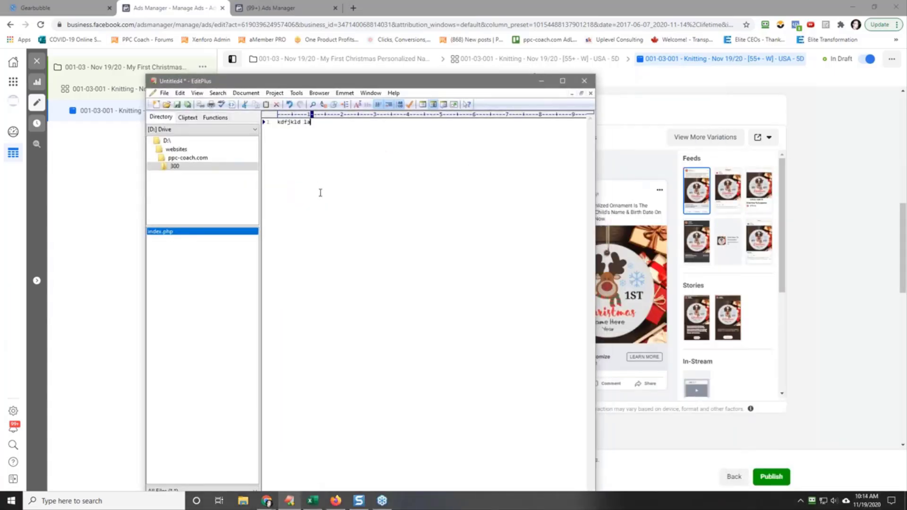
key("BackSpace")
key("BackSpace")
key("BackSpace")
key("BackSpace")
key("BackSpace")
key("BackSpace")
key("BackSpace")
key("BackSpace")
key("BackSpace")
key("BackSpace")
key("BackSpace")
key("BackSpace")
key("BackSpace")
key("BackSpace")
key("BackSpace")
key("BackSpace")
key("BackSpace")
key("BackSpace")
key("BackSpace")
left_click_drag(327, 83, 906, 83)
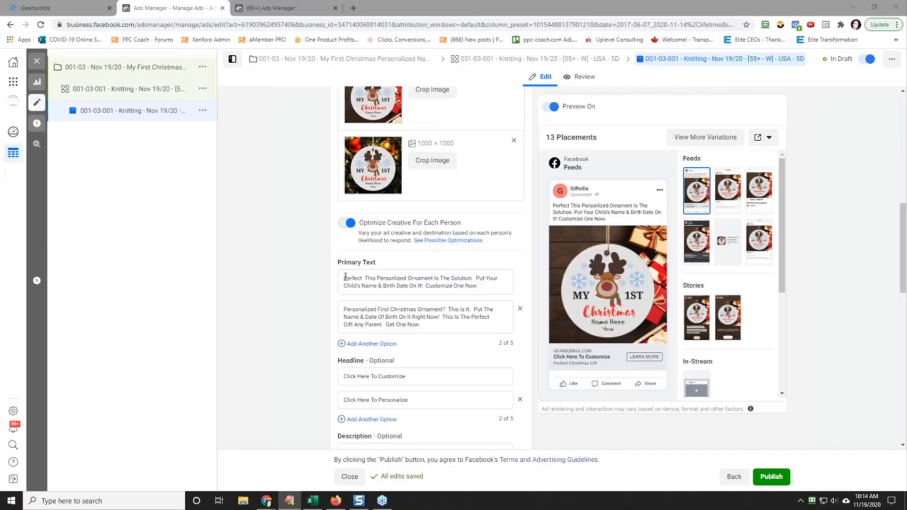
Step: Cut everything after "Perfect" from the ad's first primary text
left_click_drag(345, 278, 489, 290)
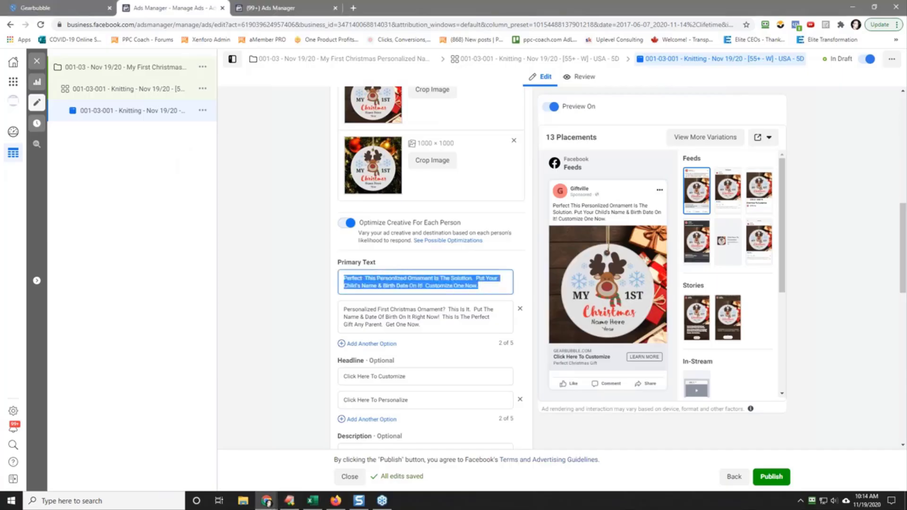
left_click(486, 284)
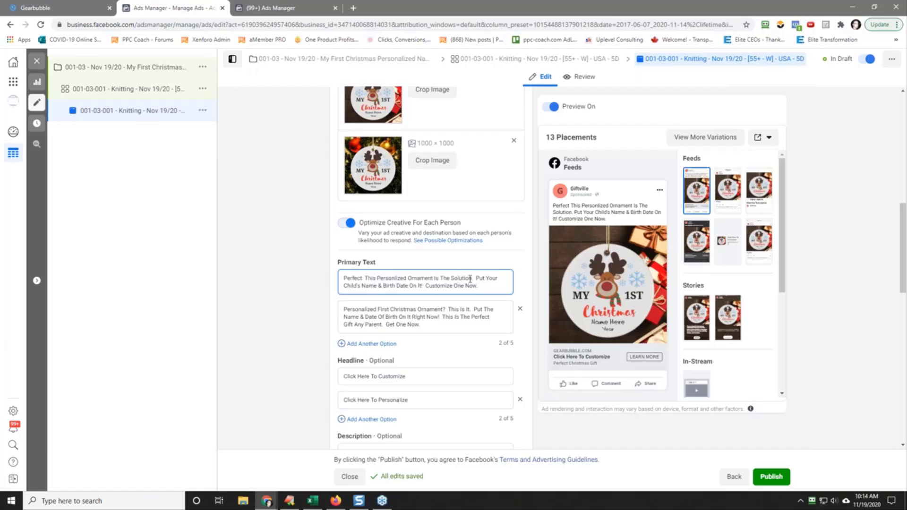
left_click_drag(366, 279, 490, 289)
key("ctrl+c")
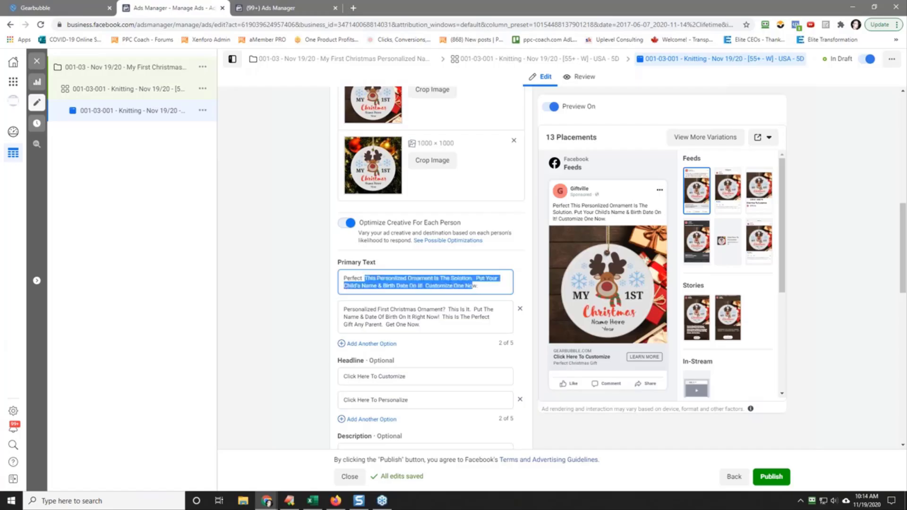
right_click(455, 287)
left_click(475, 310)
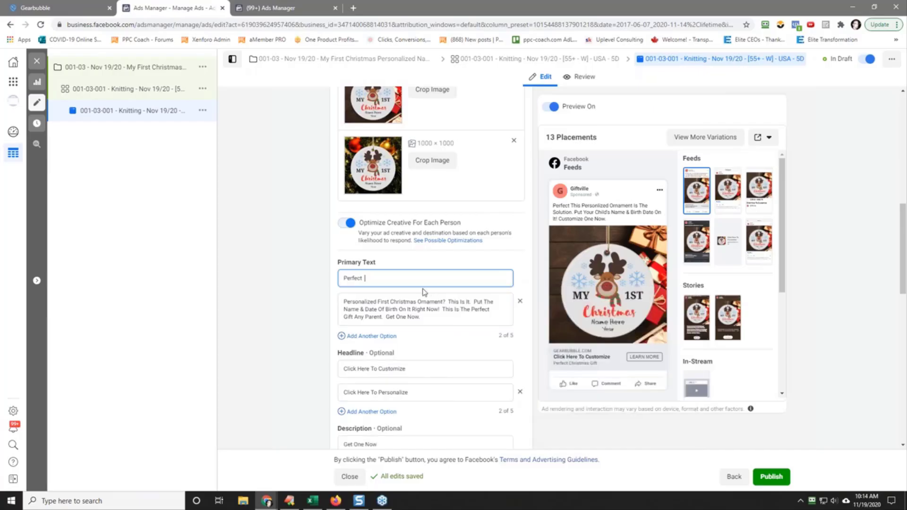
Step: Rewrite the first primary text's opening as "Perfect Way To Remember The First Christmas For A Grandchild?" and paste the cut text after it
key("BackSpace")
key("BackSpace")
key("BackSpace")
key("BackSpace")
key("BackSpace")
key("BackSpace")
key("BackSpace")
key("BackSpace")
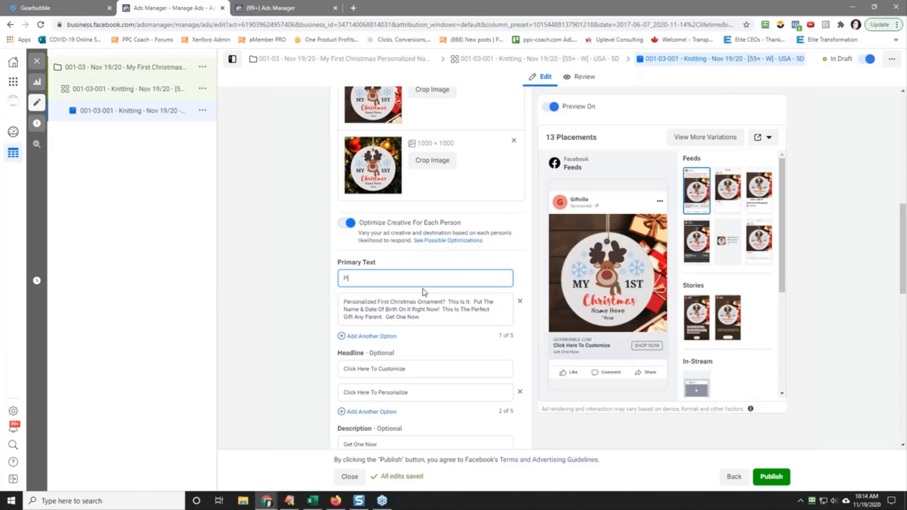
type("fect Way To Remember The First Christm")
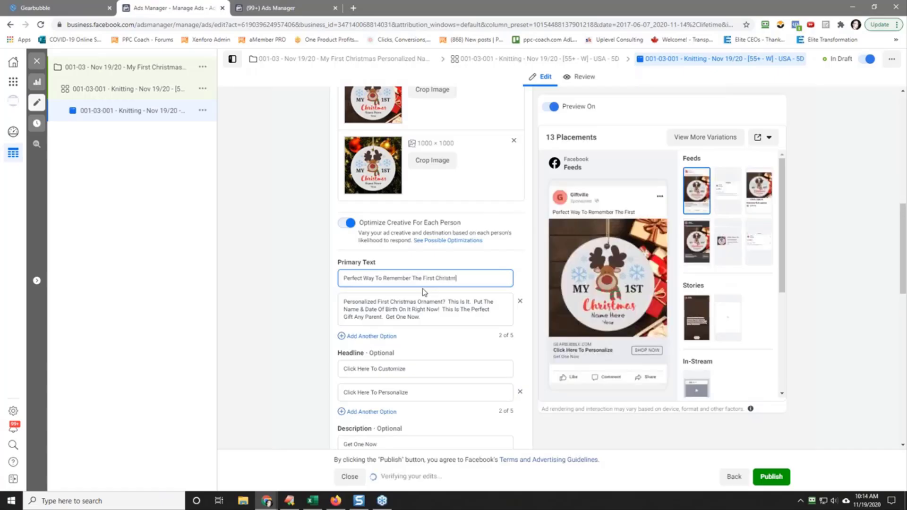
type("as For A ")
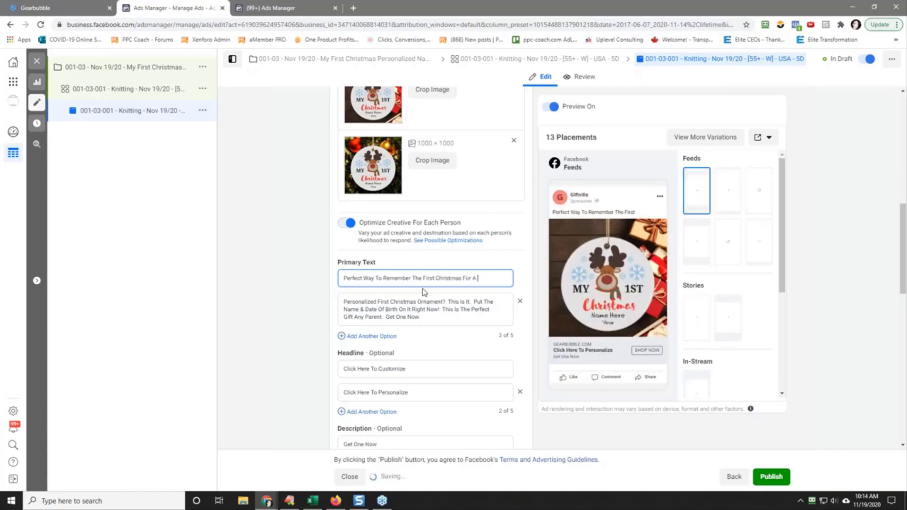
type("Grandchil")
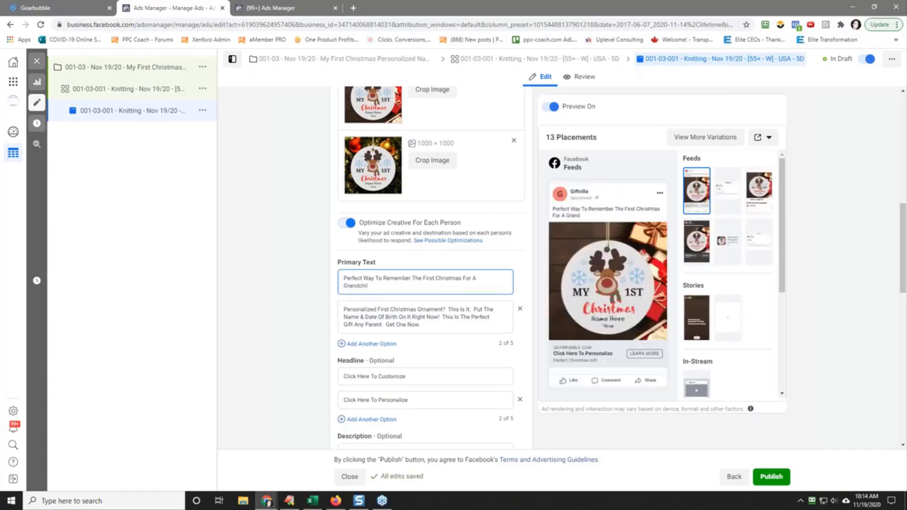
type("d?")
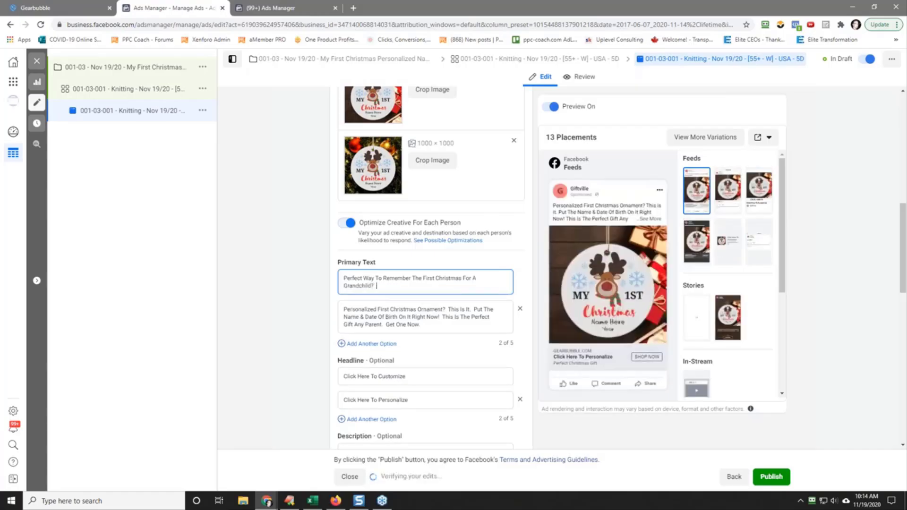
key("ctrl+v")
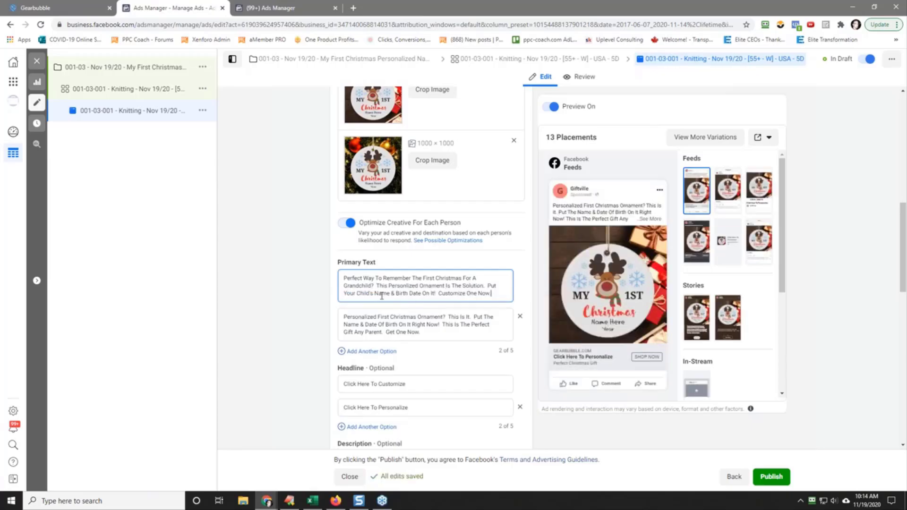
Step: Change "Child's Name" to "Grandchild's Name" in the first primary text
left_click(357, 293)
type("Grand")
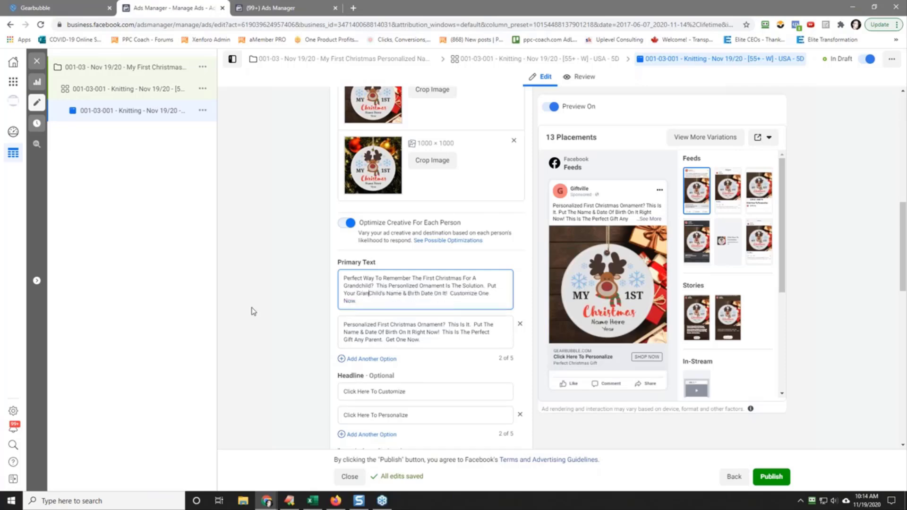
key("Delete")
type("c")
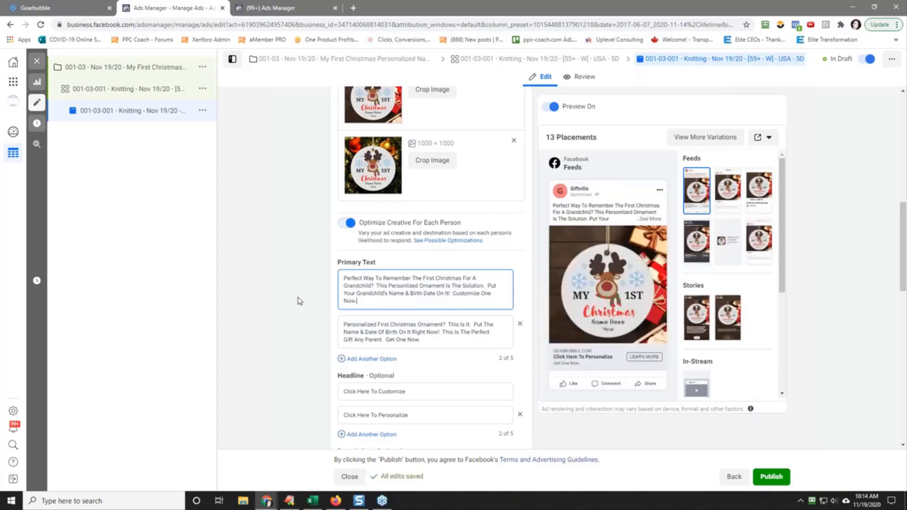
Step: Add the closing sentence "It Makes A Great Gift." to the first primary text
type("Makes A Great Gift.")
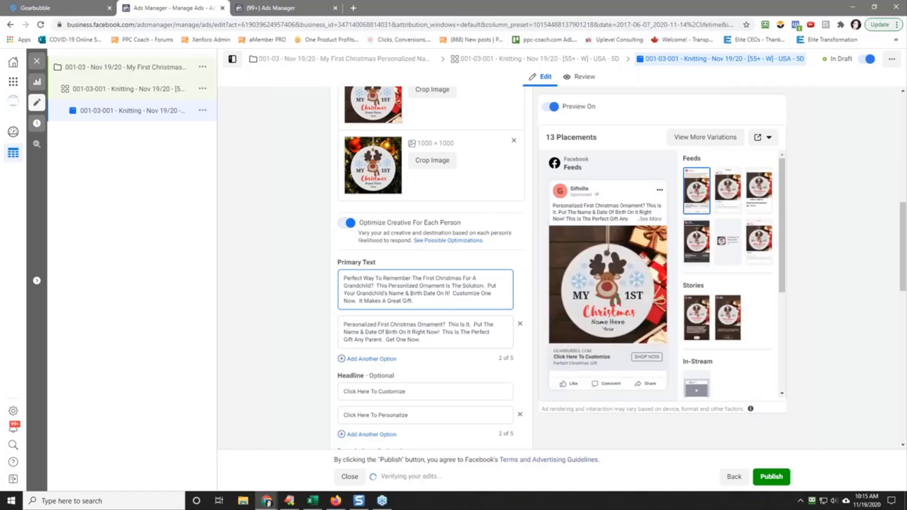
Step: Copy the whole first primary text and paste it over the second primary text
left_click_drag(347, 282, 412, 301)
right_click(388, 286)
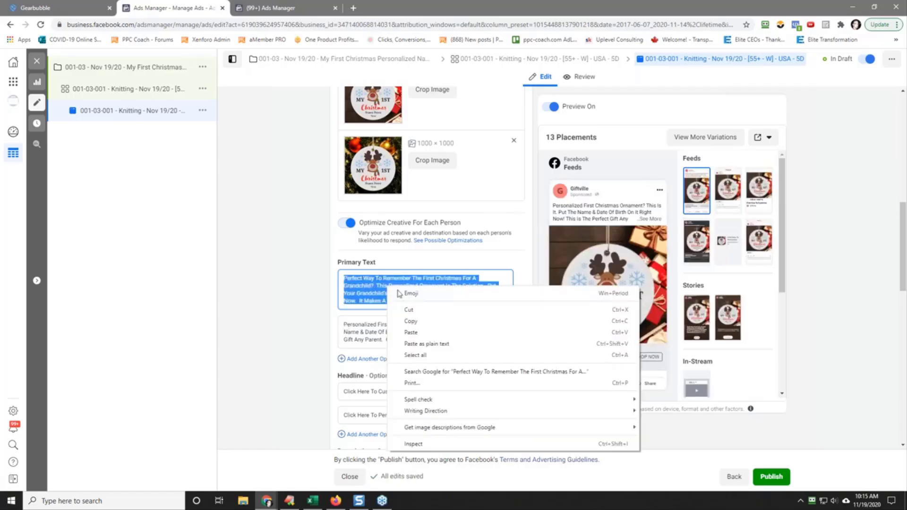
left_click(412, 322)
left_click_drag(343, 325, 421, 340)
right_click(382, 336)
left_click(429, 216)
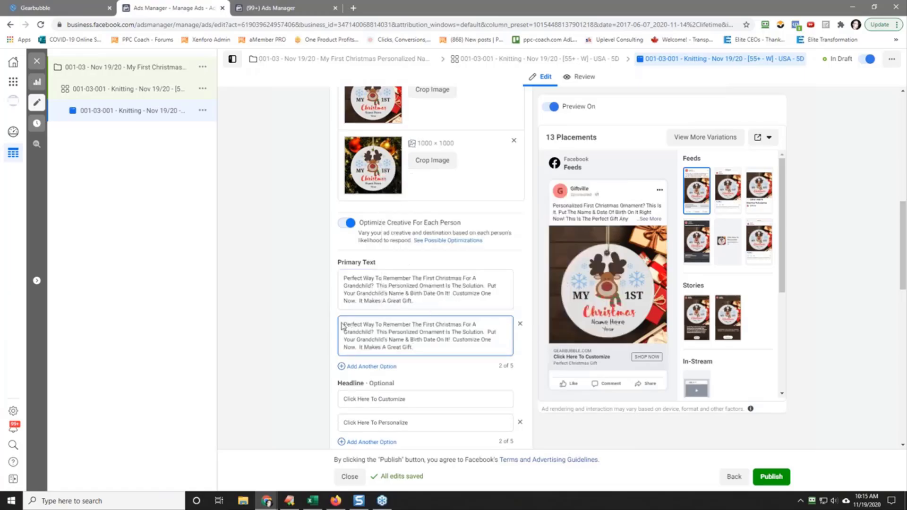
Step: Rewrite the second primary text's opening question as "Perfect Christmas Gift For Any Grandchild?"
left_click_drag(343, 325, 373, 332)
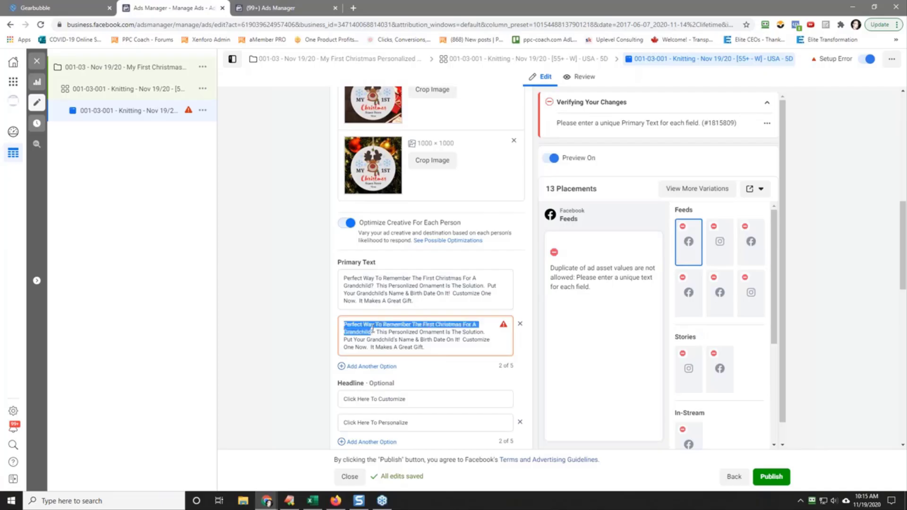
key("BackSpace")
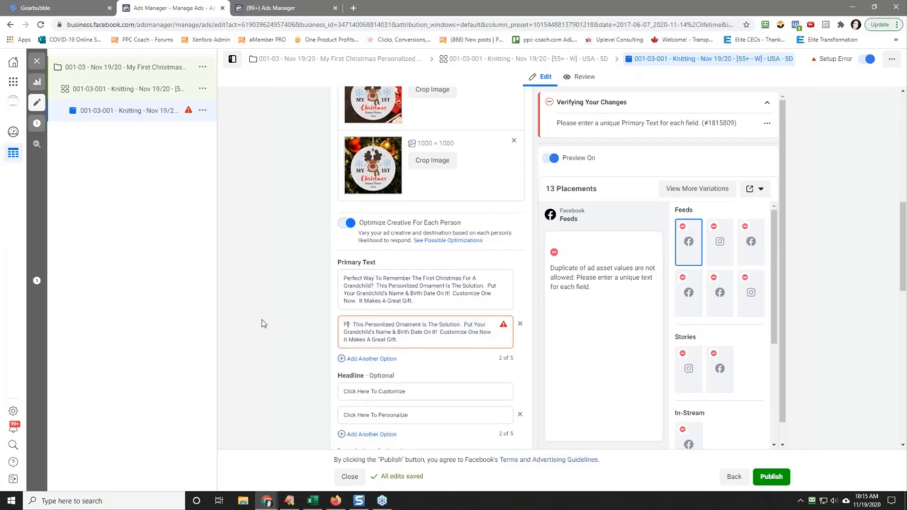
type("Per")
type("fect Christmas G")
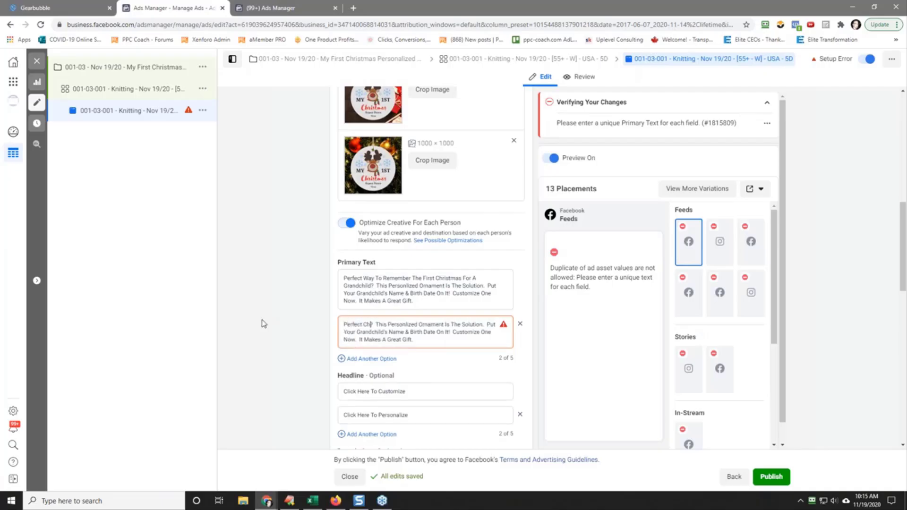
type("ift")
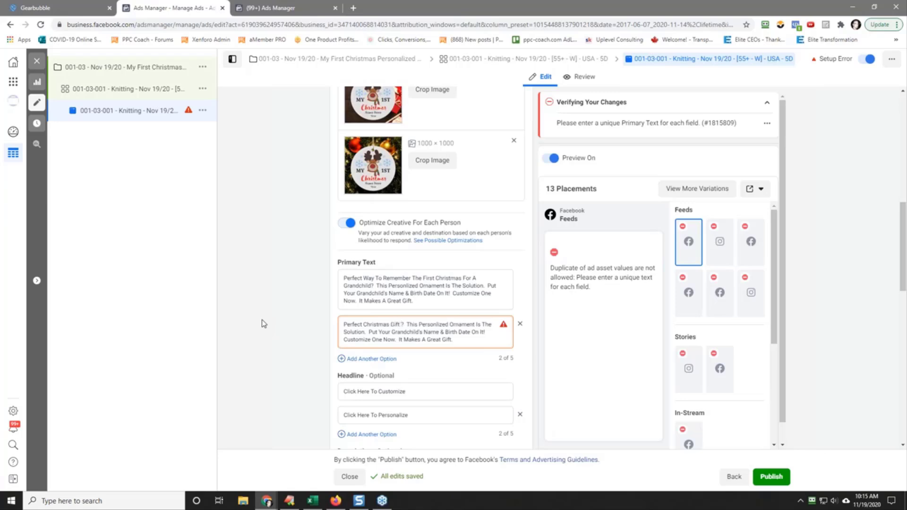
type(" For ")
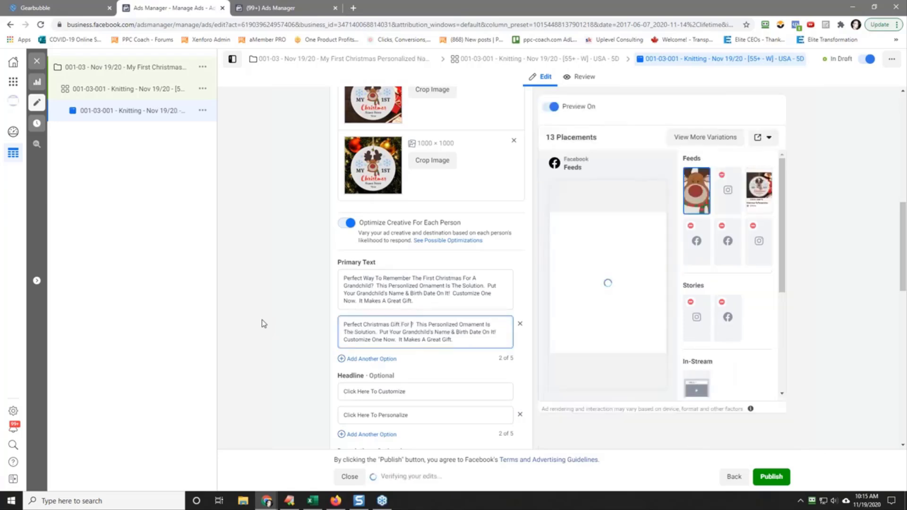
type("Your")
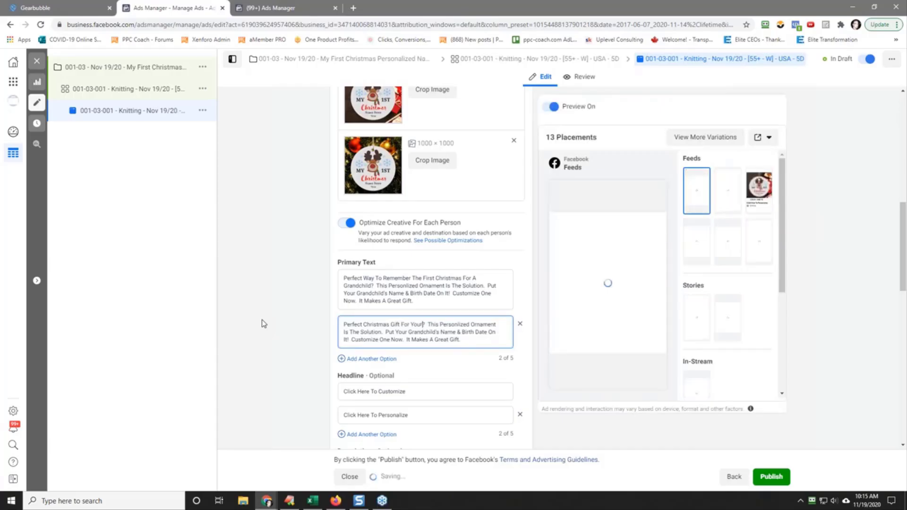
type(" Grandchild")
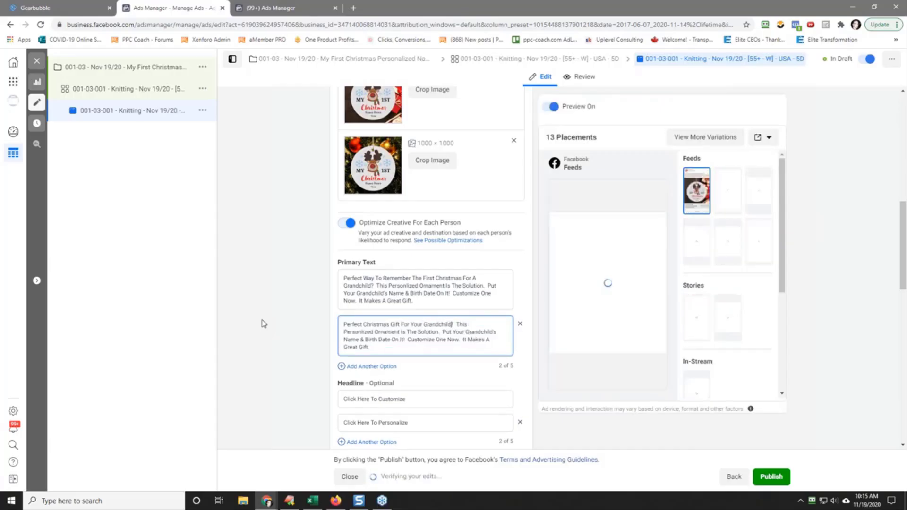
double_click(419, 325)
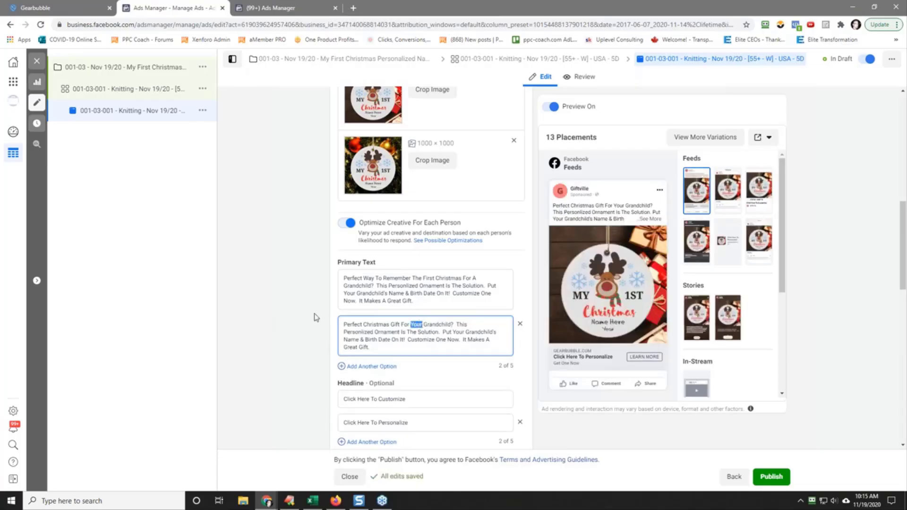
type("Any")
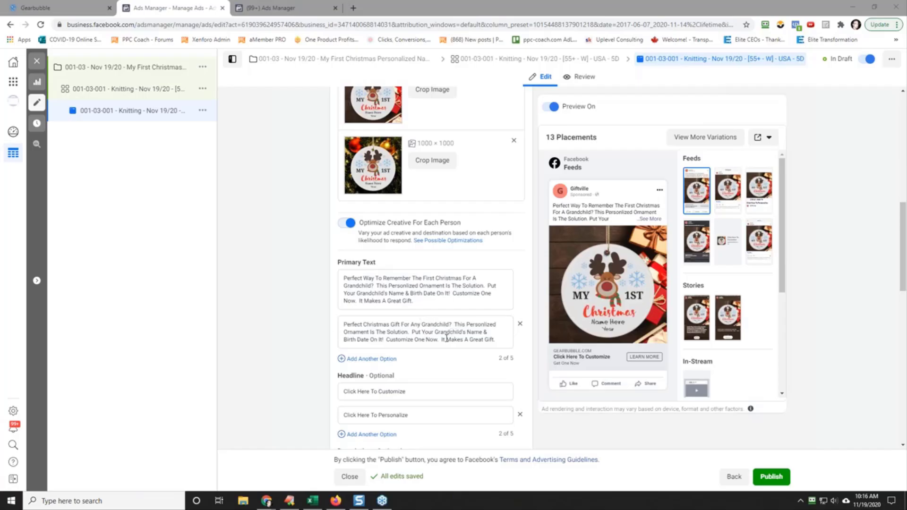
Step: Replace the ad's first description, "Get One Now", with "Give One Now As A Gift"
scroll(307, 328, "down", 2)
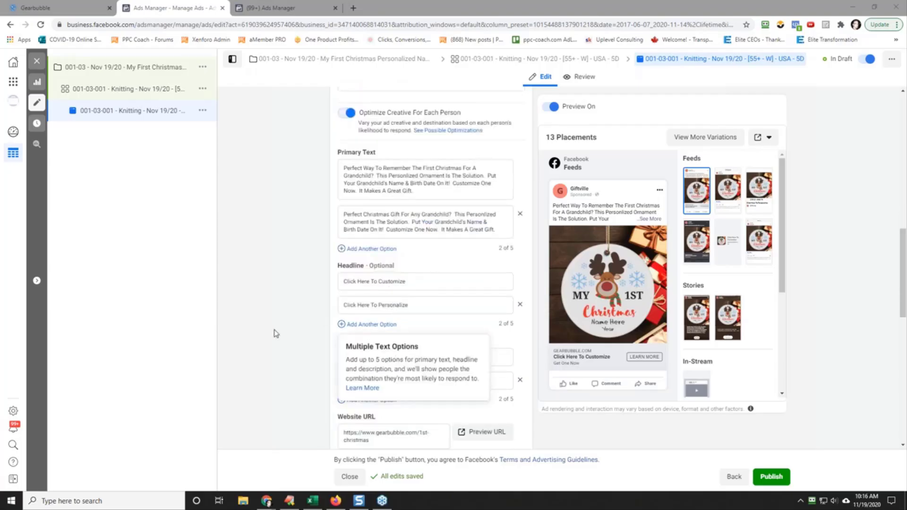
triple_click(356, 355)
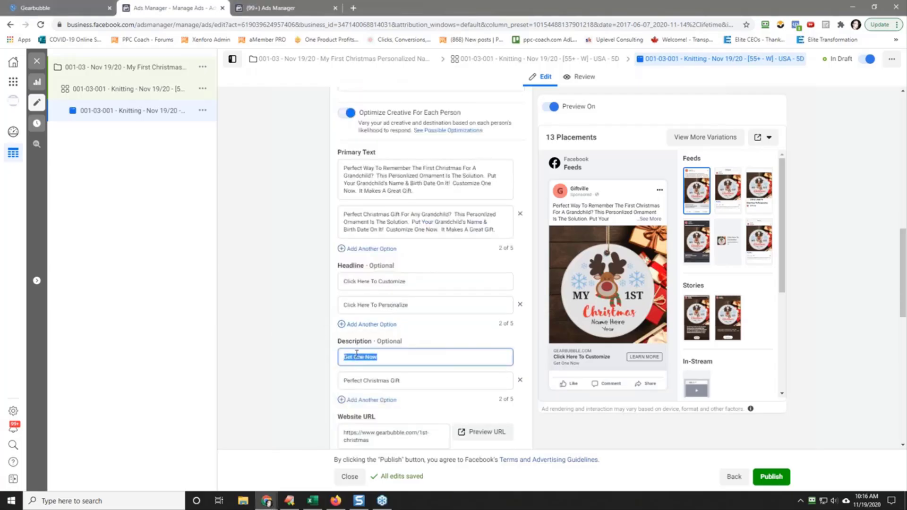
type("Give One Now")
left_click(300, 351)
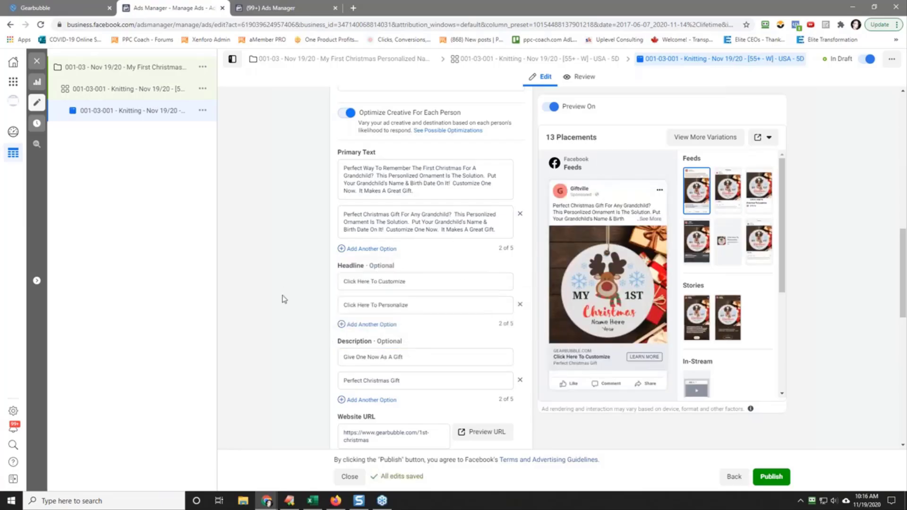
Step: Quickly duplicate the 001-03-001 Knitting ad set within the campaign
scroll(284, 299, "down", 4)
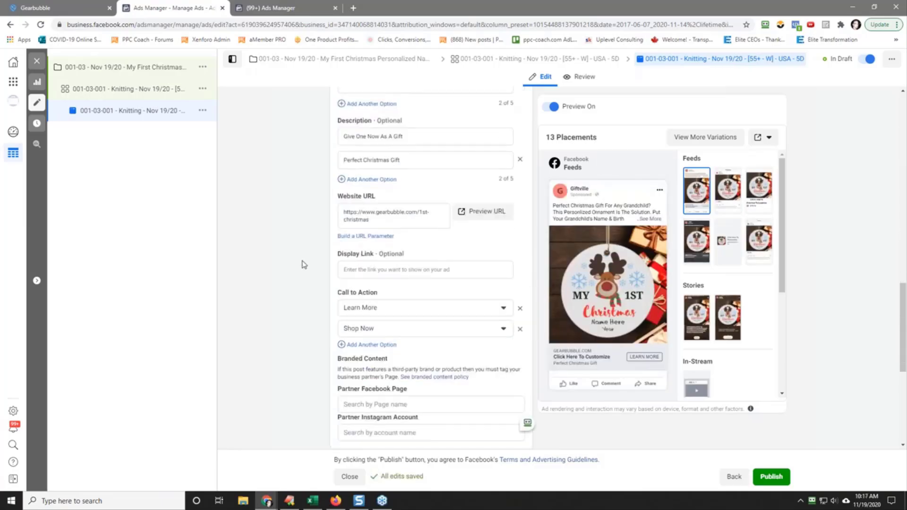
scroll(302, 263, "down", 3)
scroll(303, 261, "up", 10)
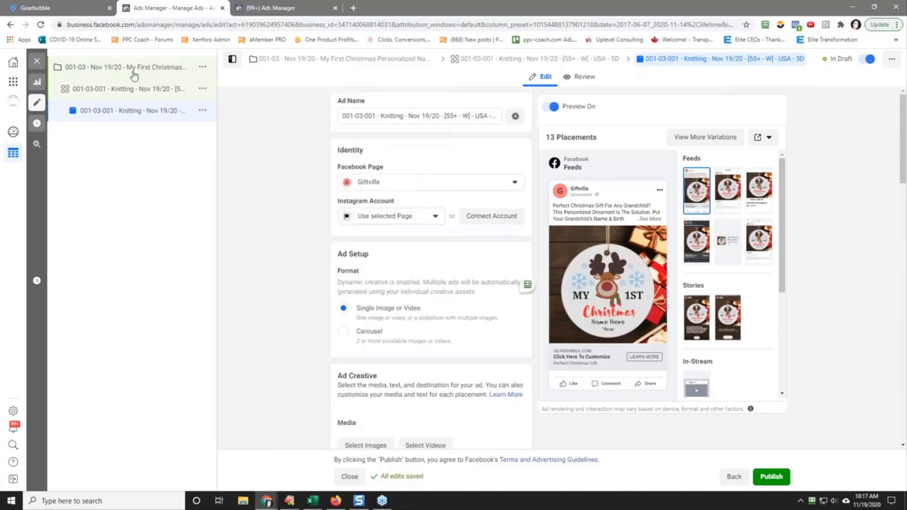
left_click(119, 91)
left_click(203, 88)
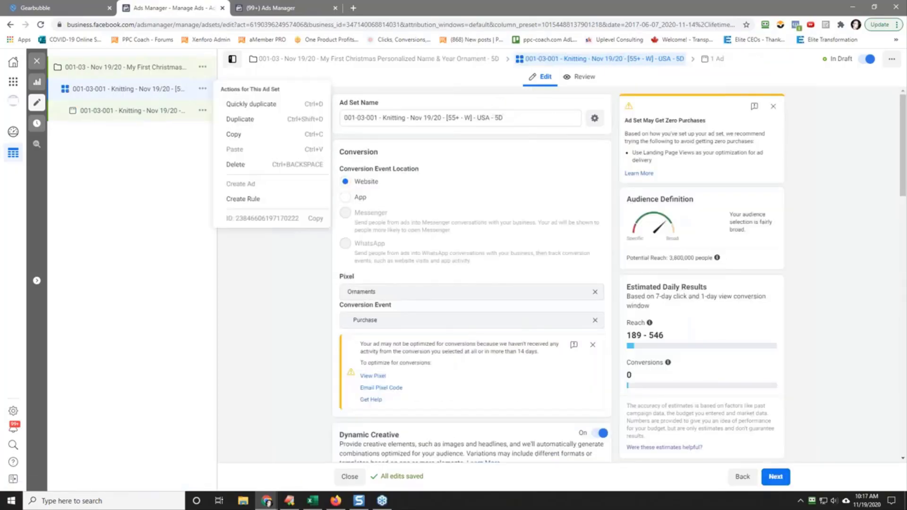
left_click(242, 105)
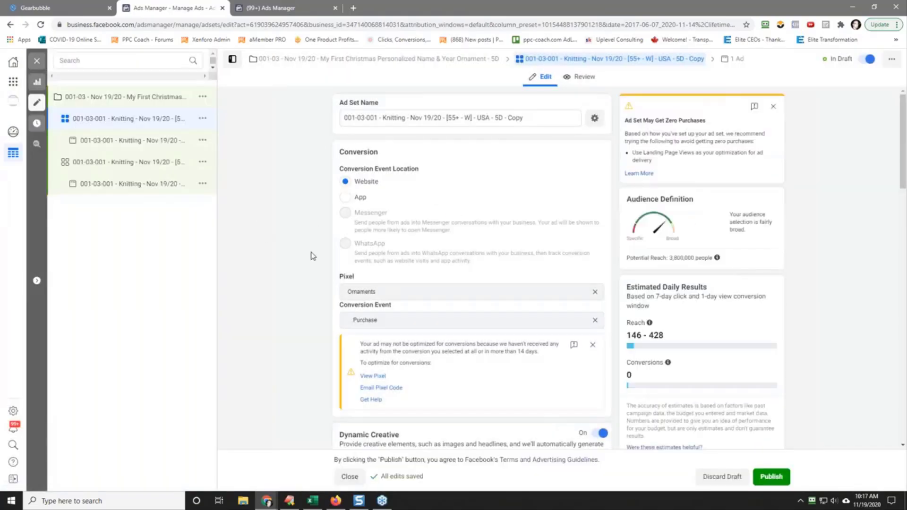
Step: In the duplicated ad set's detailed targeting, add the suggested interest Crochet and remove Knitting
scroll(311, 256, "down", 10)
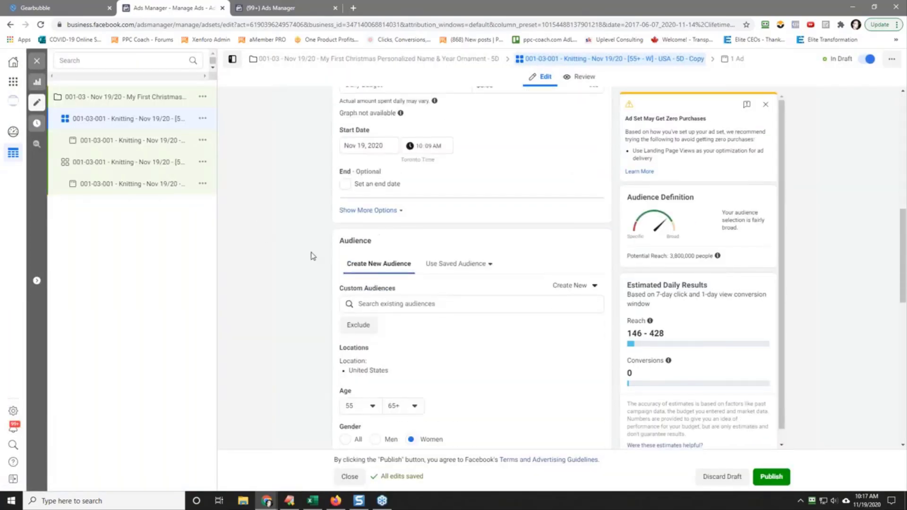
scroll(311, 256, "down", 3)
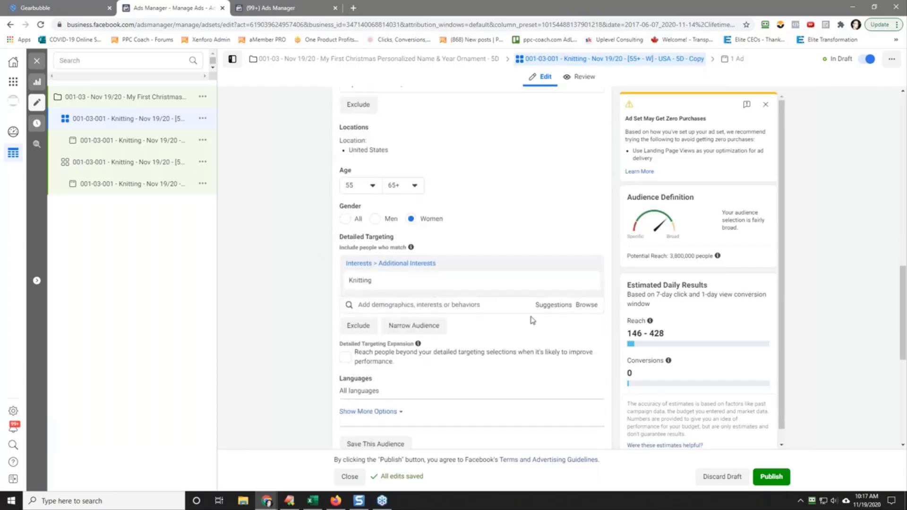
left_click(552, 311)
mouse_move(454, 326)
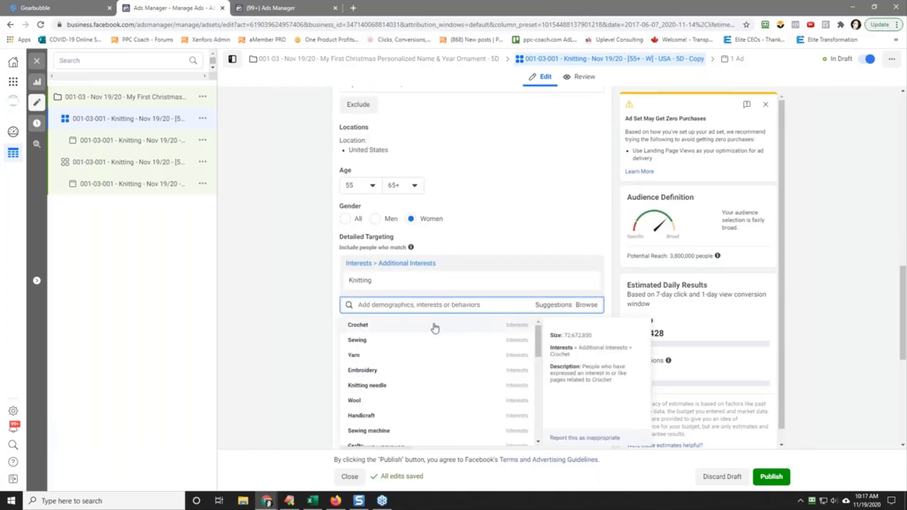
left_click(434, 326)
left_click(588, 281)
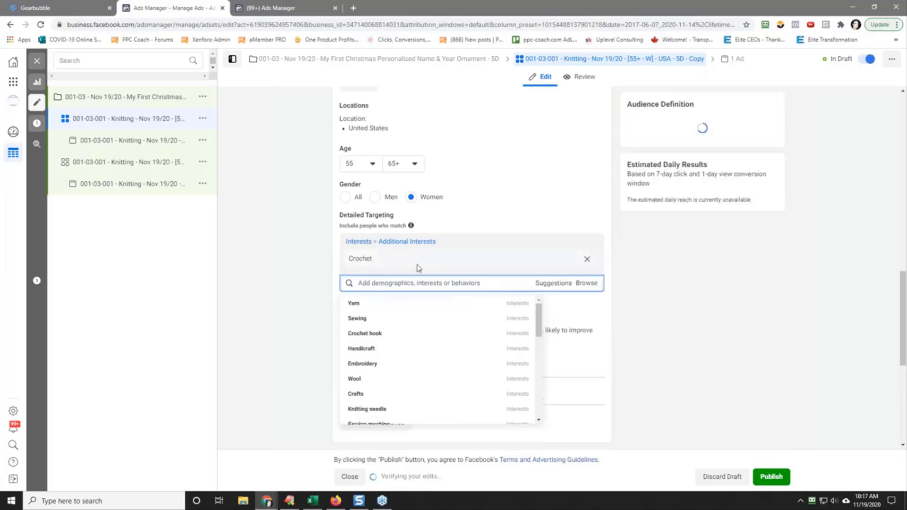
Step: Rename the duplicated ad set "001-03-002 - Crochet - Nov 19/20 - [55+ - W] - USA - 5D", reusing the copied interest name
double_click(363, 262)
key("ctrl+c")
right_click(364, 263)
left_click(307, 267)
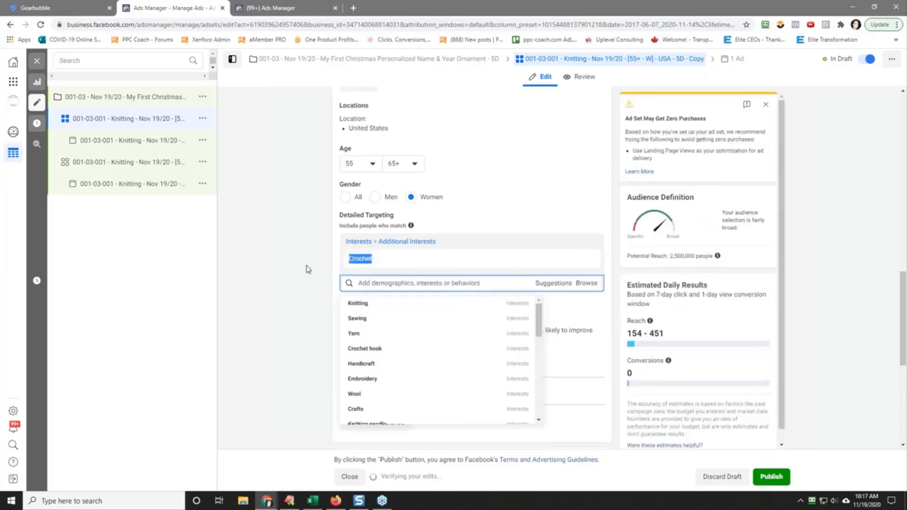
left_click(294, 282)
scroll(294, 283, "up", 15)
left_click_drag(382, 118, 404, 119)
right_click(405, 119)
left_click(423, 157)
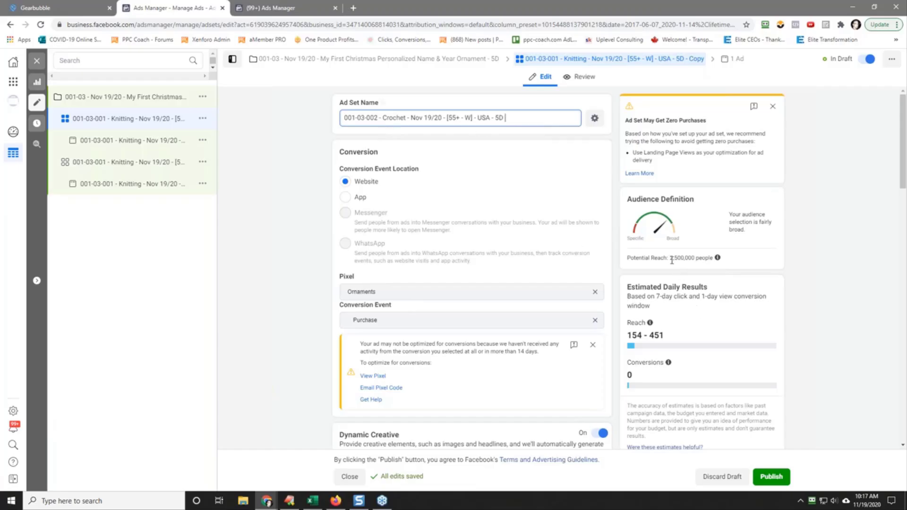
Step: Copy the Crochet ad set's full name and paste it as the name of the ad inside it
triple_click(415, 118)
right_click(435, 121)
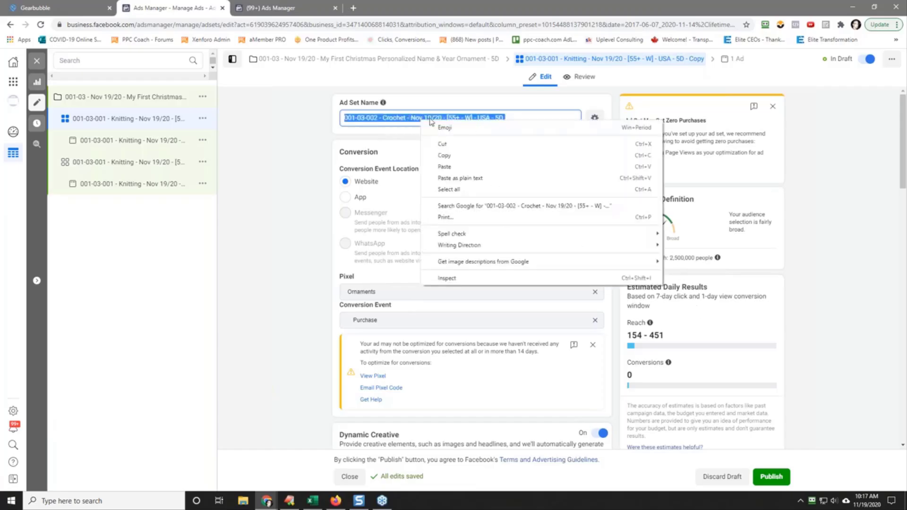
left_click(447, 155)
left_click(130, 140)
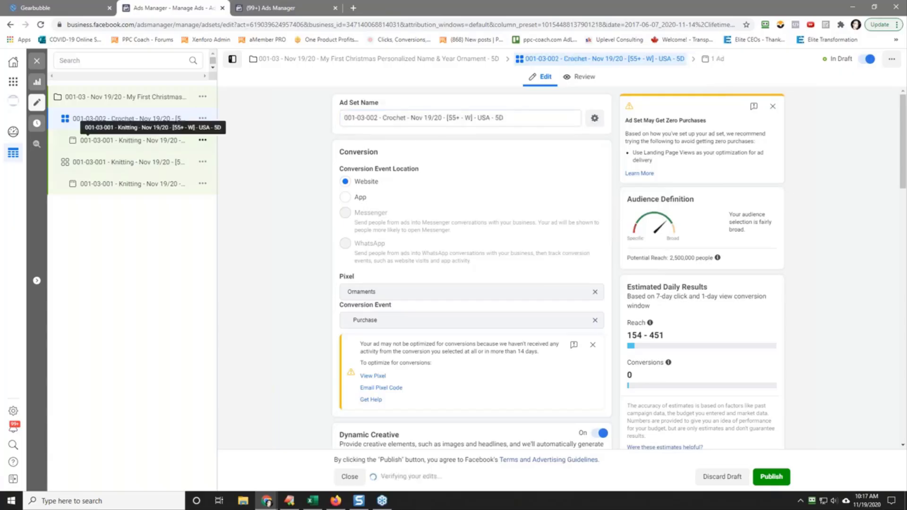
triple_click(391, 115)
right_click(392, 119)
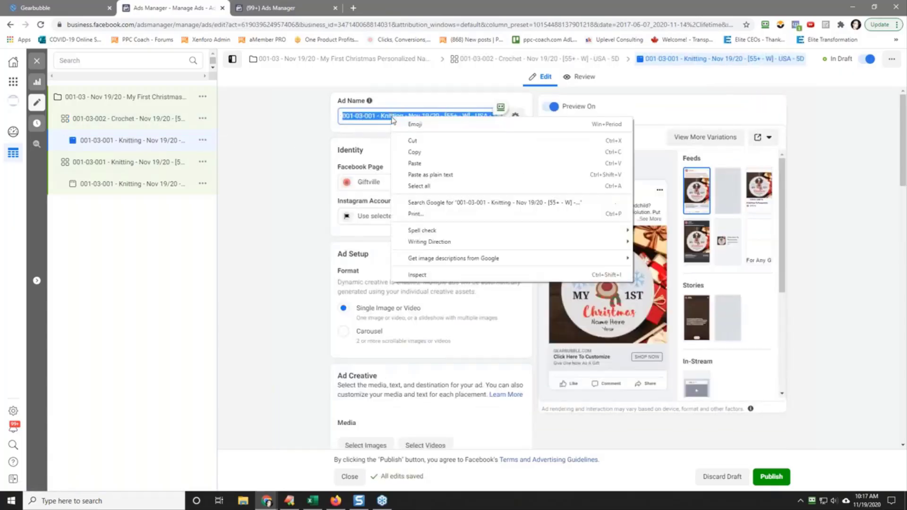
left_click(416, 164)
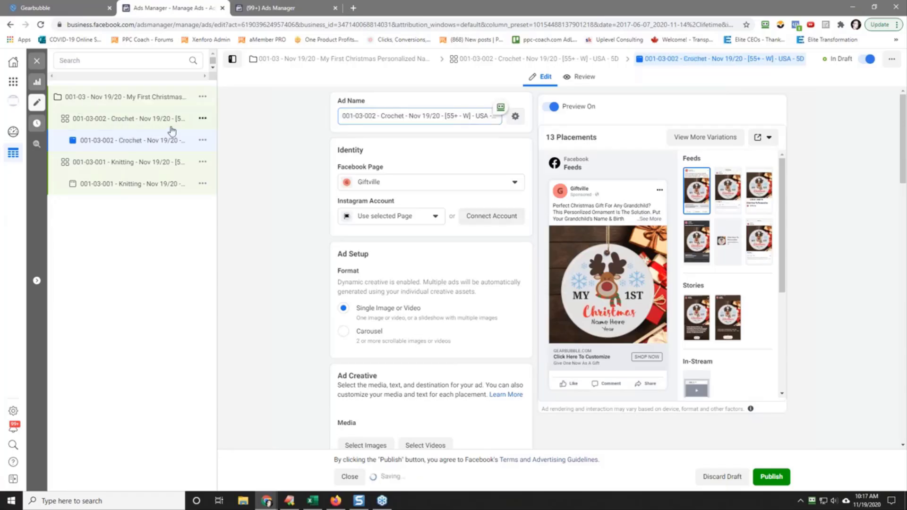
Step: Quickly duplicate the 001-03-002 Crochet ad set
left_click(202, 119)
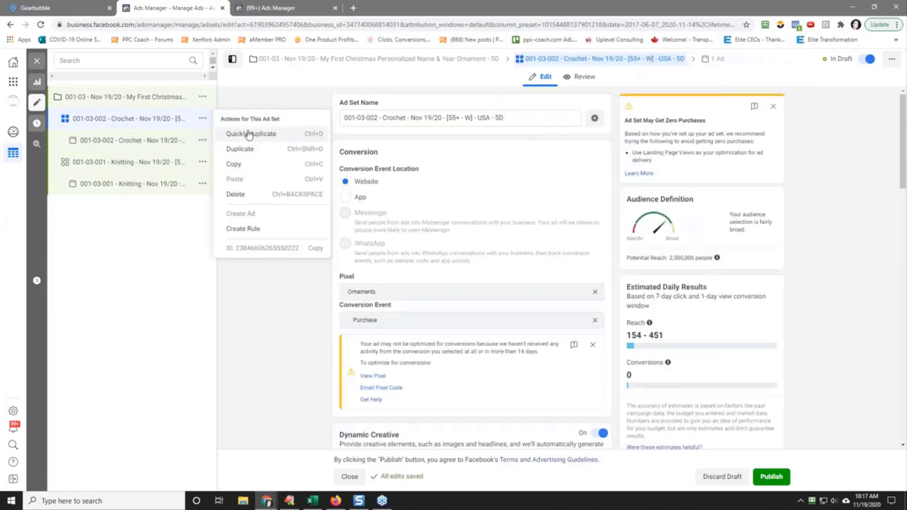
left_click(246, 134)
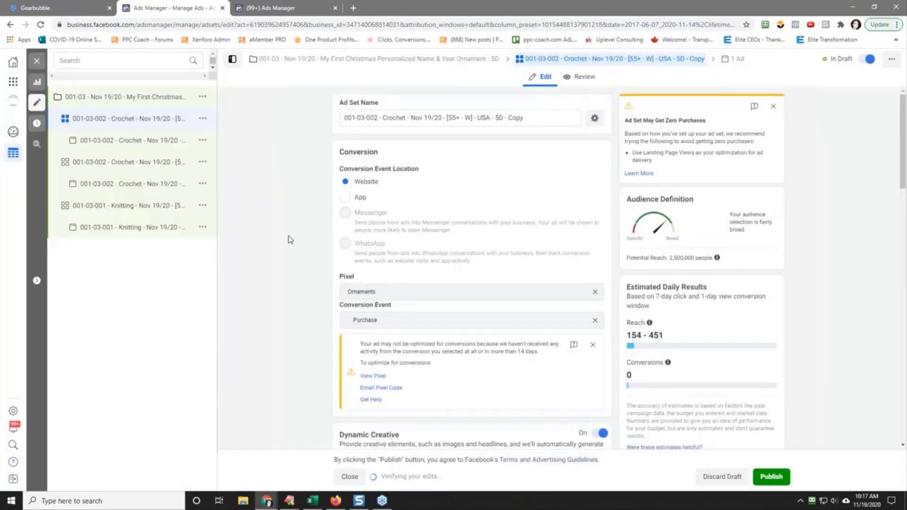
Step: Review the suggested interests in the duplicated ad set's detailed targeting, then add Sewing and remove Crochet
scroll(282, 248, "down", 15)
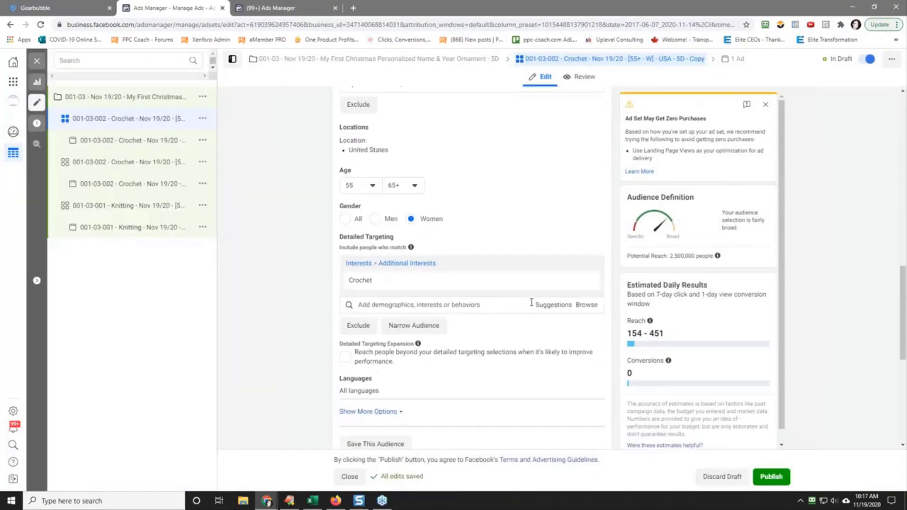
left_click(548, 306)
scroll(298, 222, "down", 5)
scroll(296, 211, "up", 2)
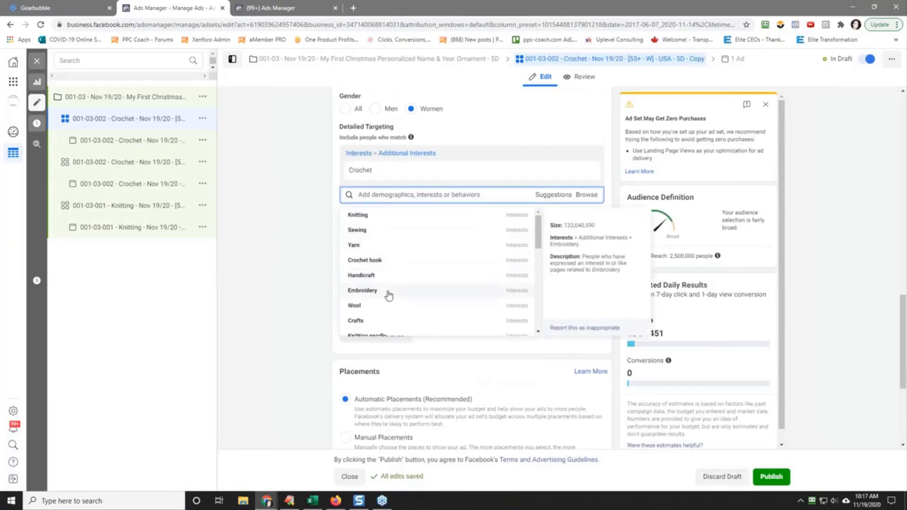
scroll(397, 304, "down", 2)
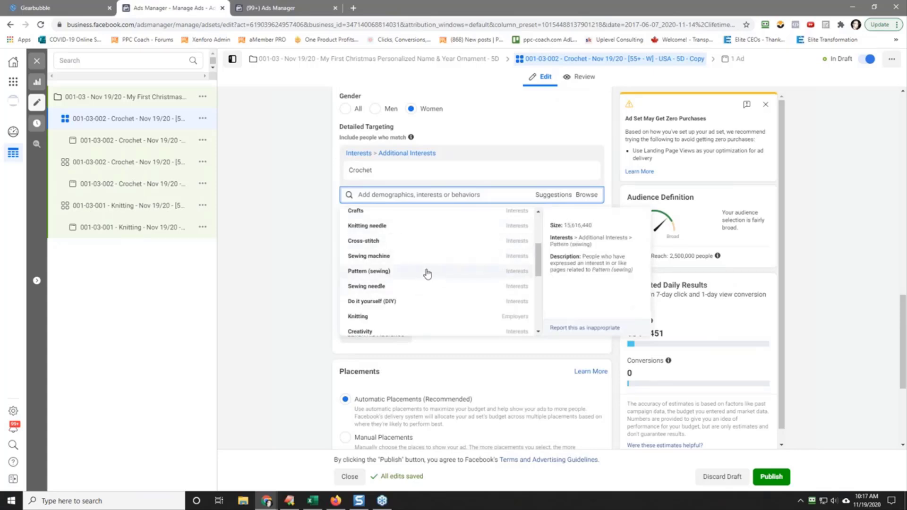
scroll(427, 303, "down", 3)
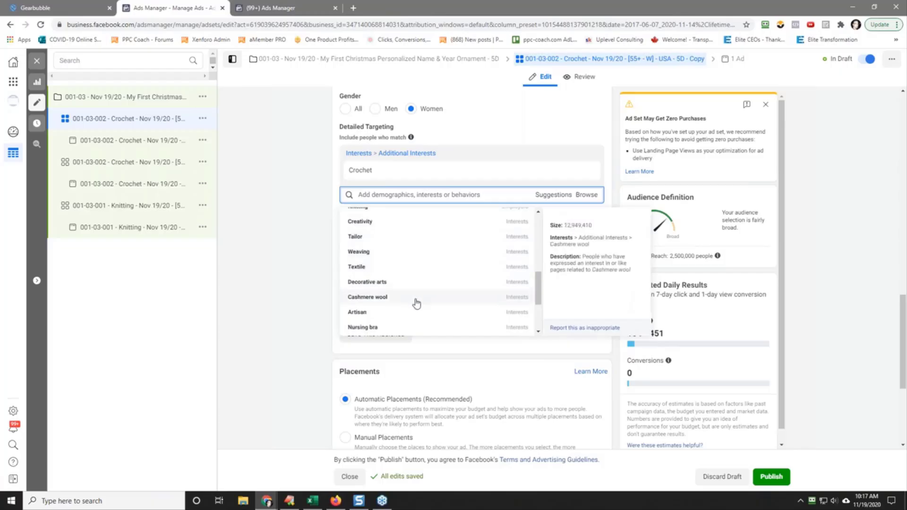
scroll(416, 303, "down", 2)
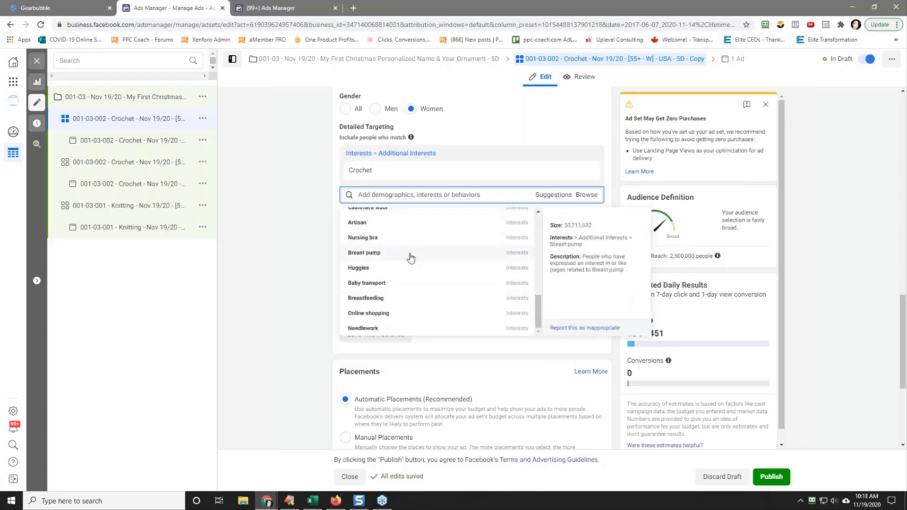
scroll(413, 291, "down", 4)
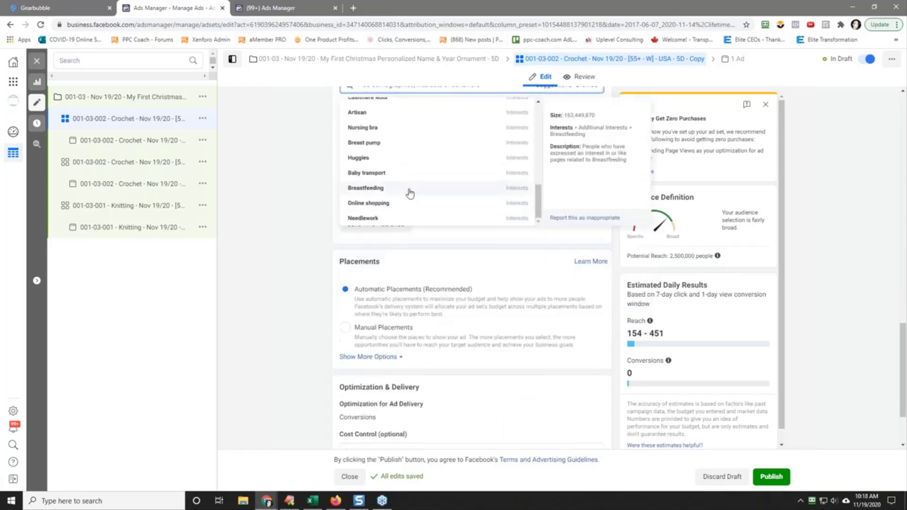
scroll(272, 200, "up", 4)
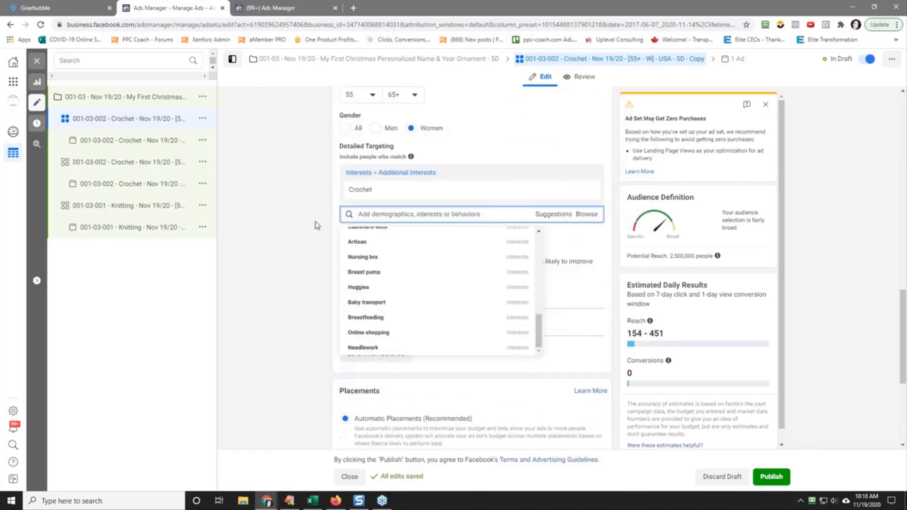
left_click_drag(537, 311, 538, 250)
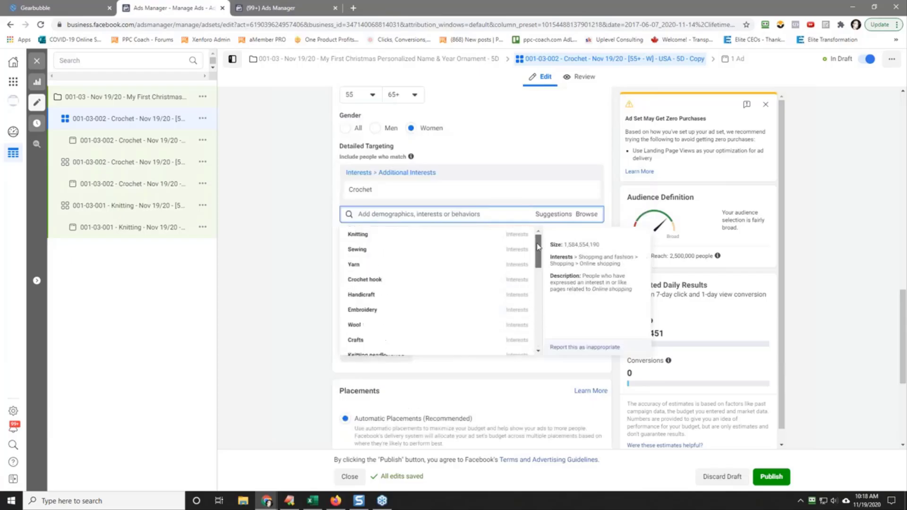
left_click(424, 249)
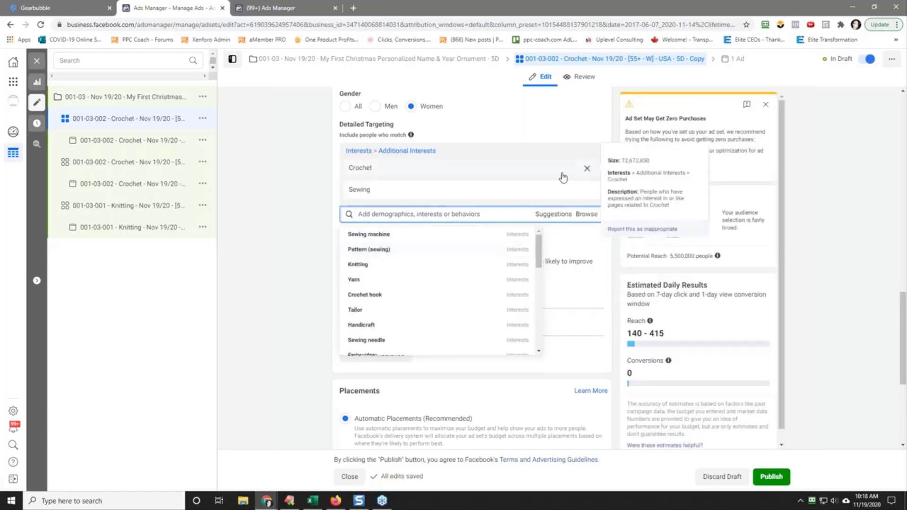
left_click(587, 169)
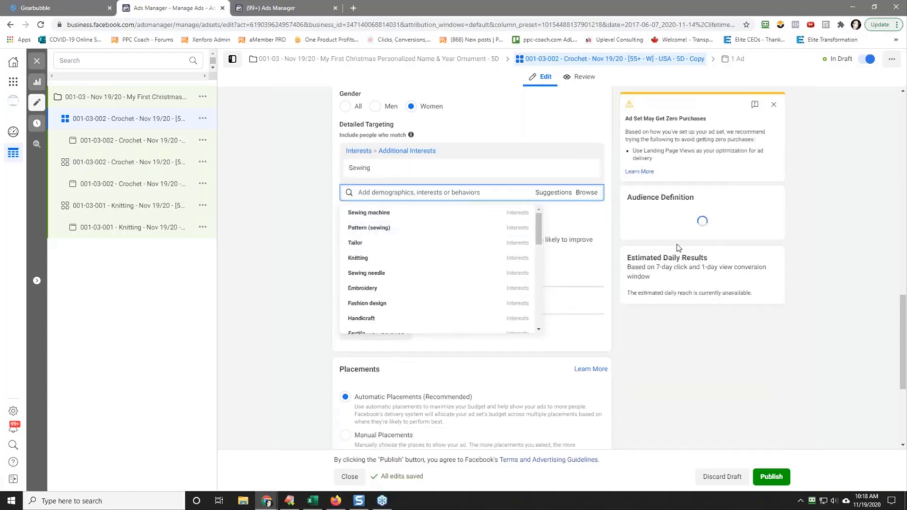
left_click(818, 271)
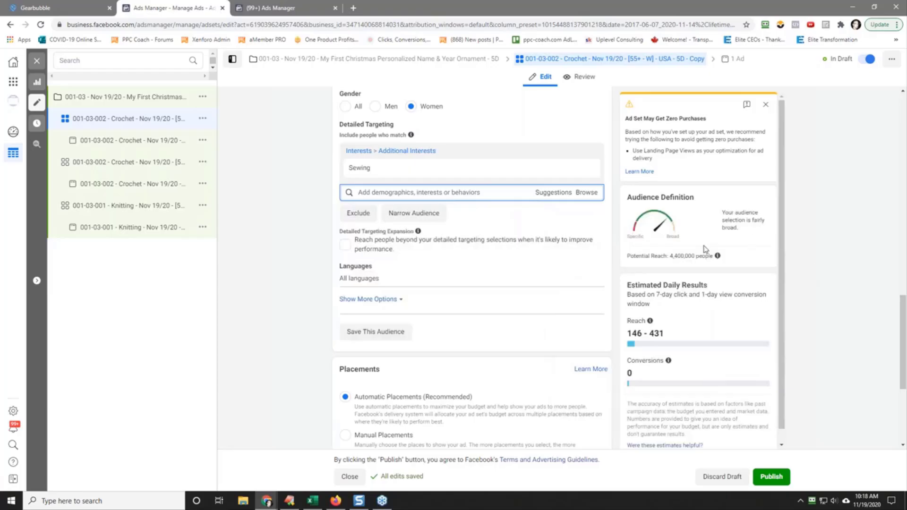
Step: Rename the duplicated ad set "001-03-003 - Sewing - Nov 19/20 - [55+ - W] - USA - 5D", reusing the copied interest name
double_click(353, 169)
right_click(353, 169)
left_click(364, 175)
left_click(289, 233)
scroll(290, 233, "up", 10)
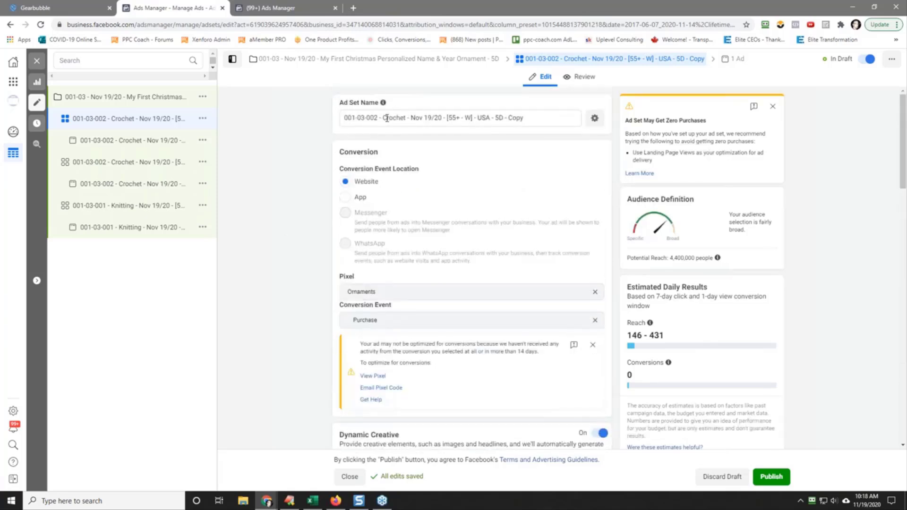
left_click_drag(383, 118, 406, 118)
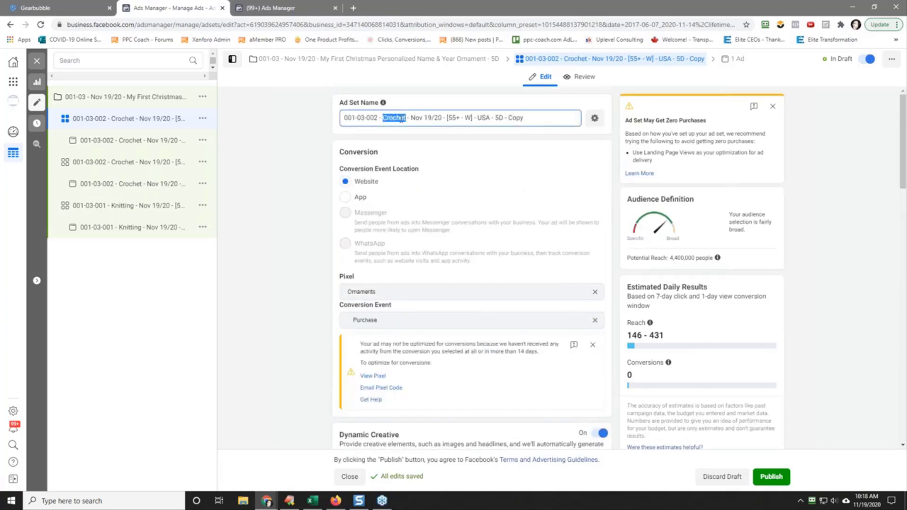
right_click(403, 118)
left_click(423, 164)
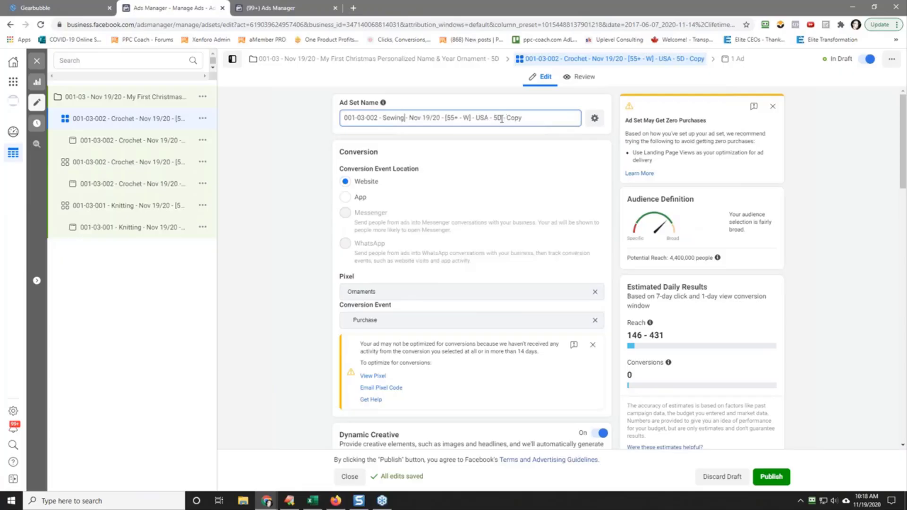
left_click_drag(502, 119, 548, 122)
key("BackSpace")
key("Delete")
type("3")
Step: Copy the Sewing ad set's full name and paste it as the name of the ad inside it
triple_click(403, 117)
right_click(403, 118)
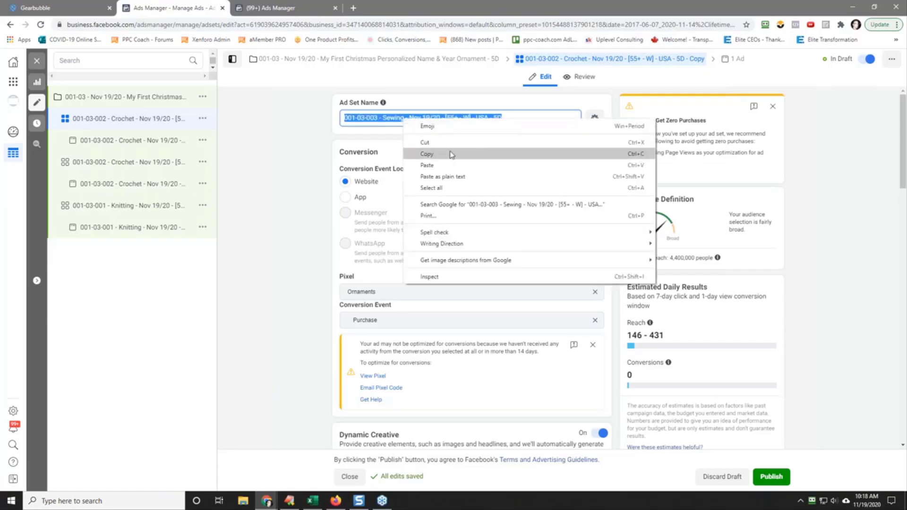
left_click(450, 153)
left_click(178, 140)
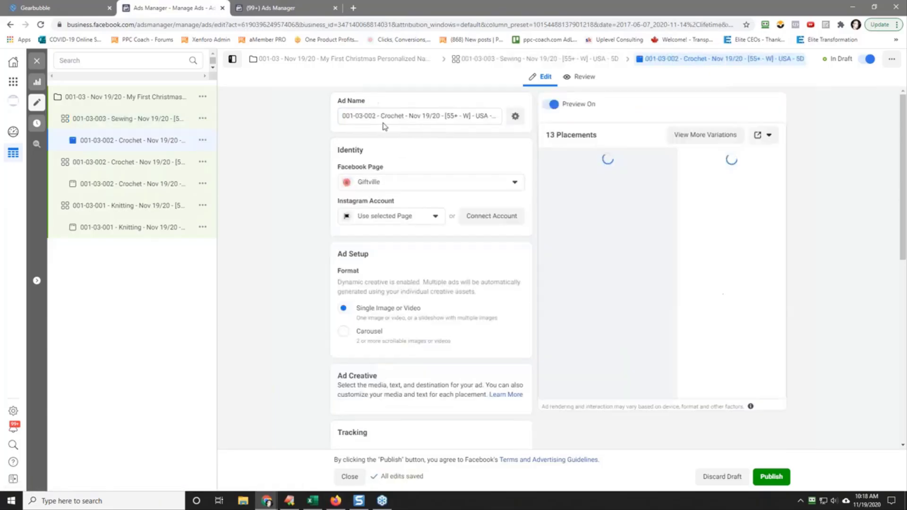
triple_click(385, 116)
right_click(401, 118)
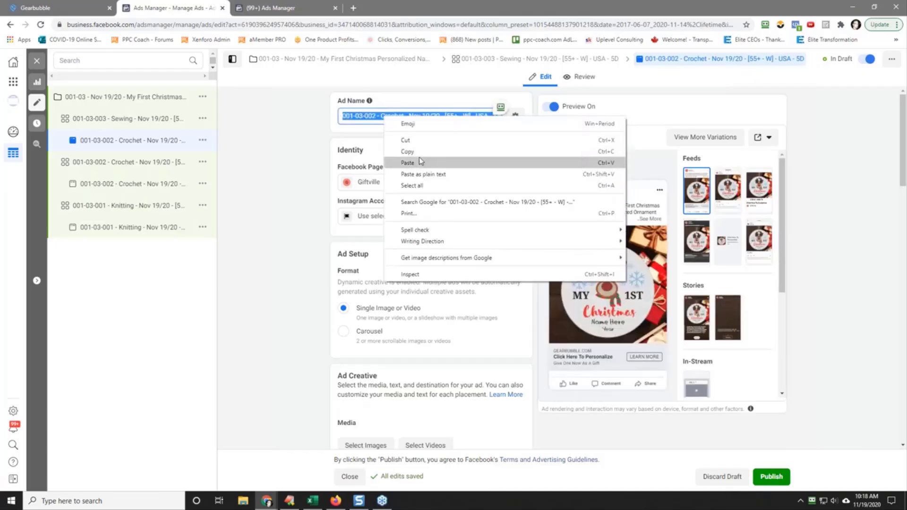
left_click(419, 157)
Step: Quickly duplicate the 001-03-003 Sewing ad set
left_click(174, 118)
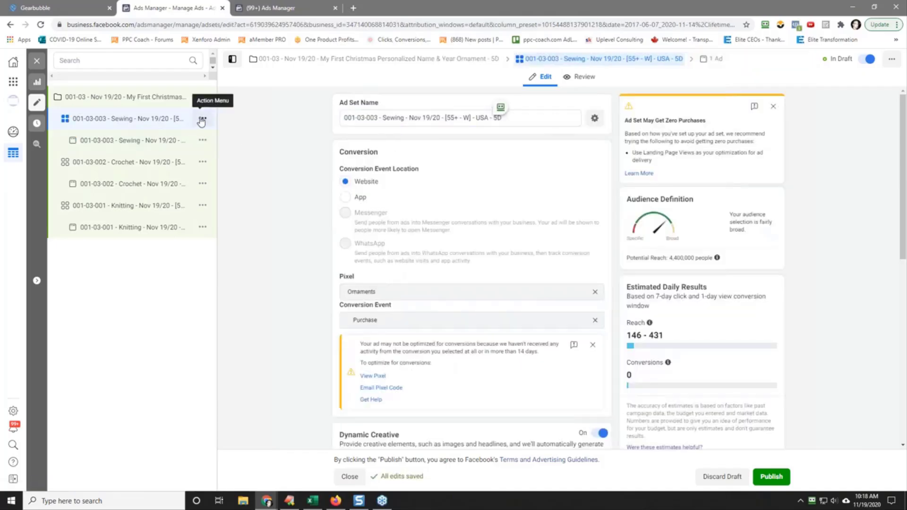
left_click(203, 118)
left_click(241, 134)
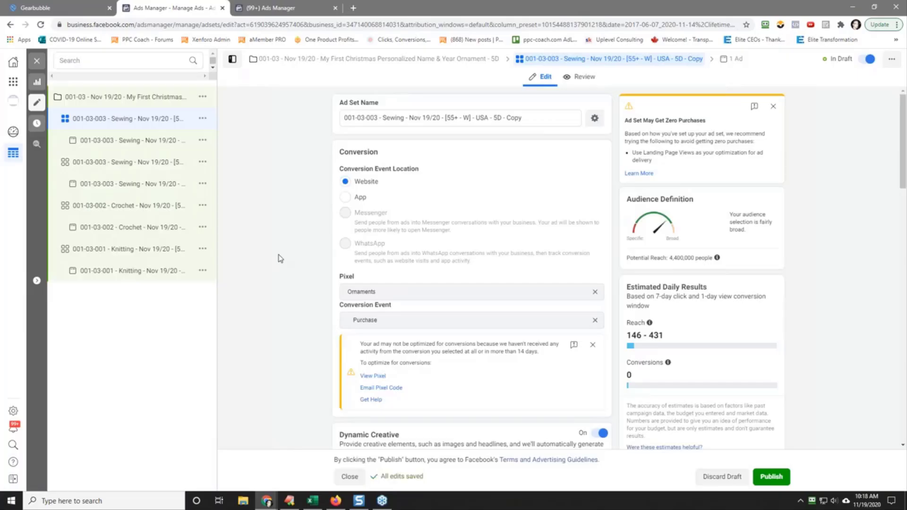
Step: In the new copy's detailed targeting, add the suggested interest Embroidery and remove Sewing
scroll(280, 258, "down", 14)
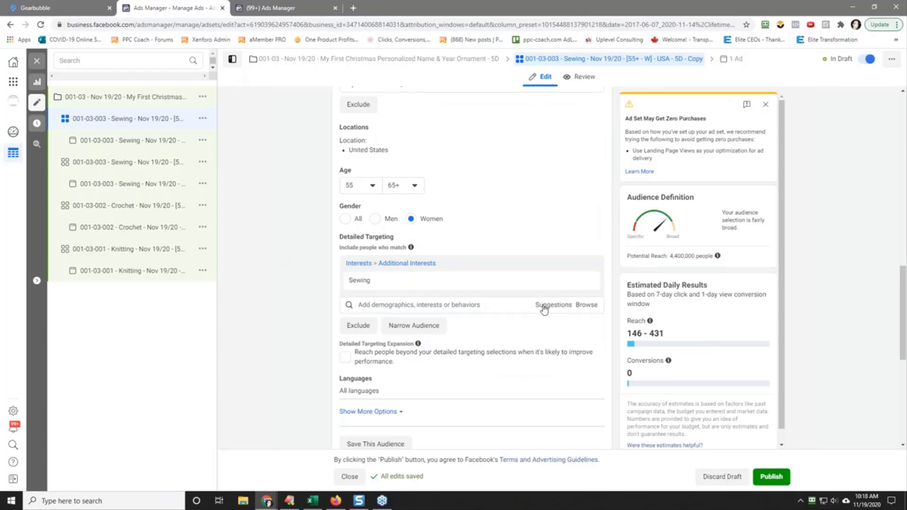
left_click(361, 305)
scroll(364, 302, "down", 2)
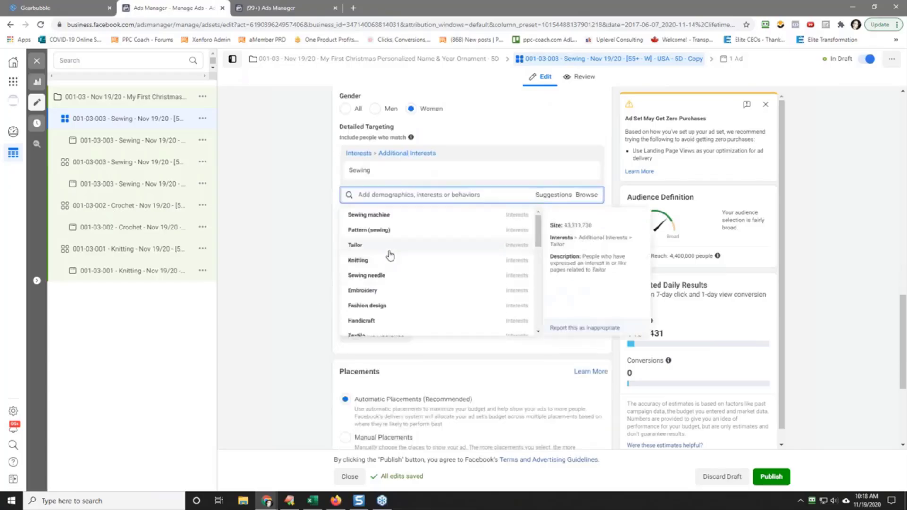
left_click(402, 292)
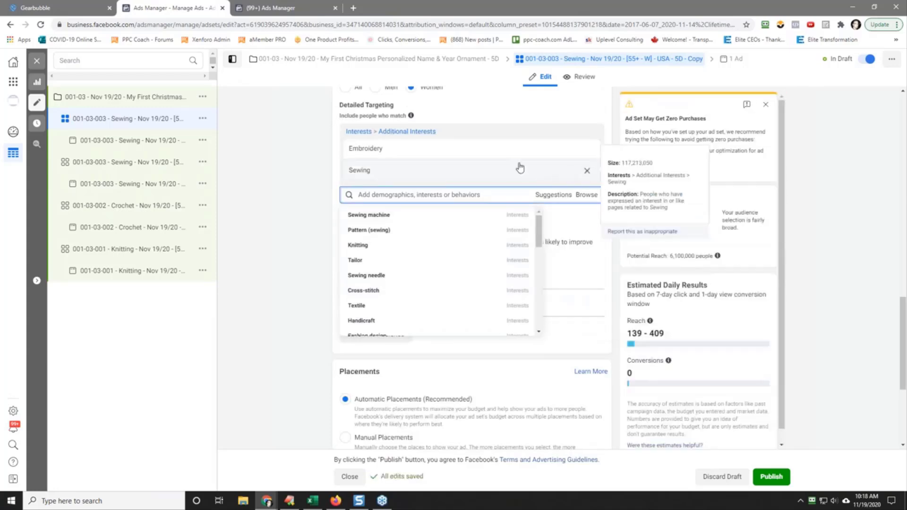
left_click(587, 170)
Step: Rename the duplicated ad set "001-03-004 - Embroidery - Nov 19/20 - [55+ - W] - USA - 5D", reusing the copied interest name
double_click(364, 149)
right_click(373, 151)
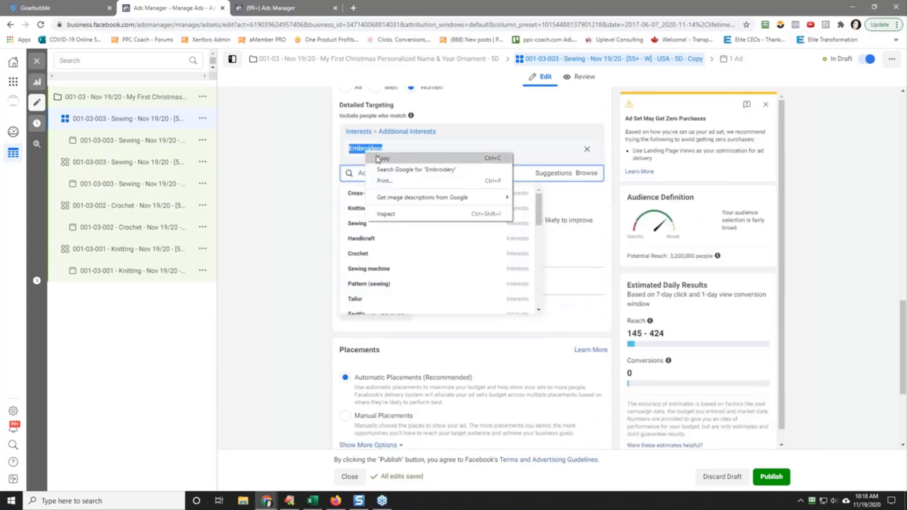
left_click(380, 159)
left_click(306, 159)
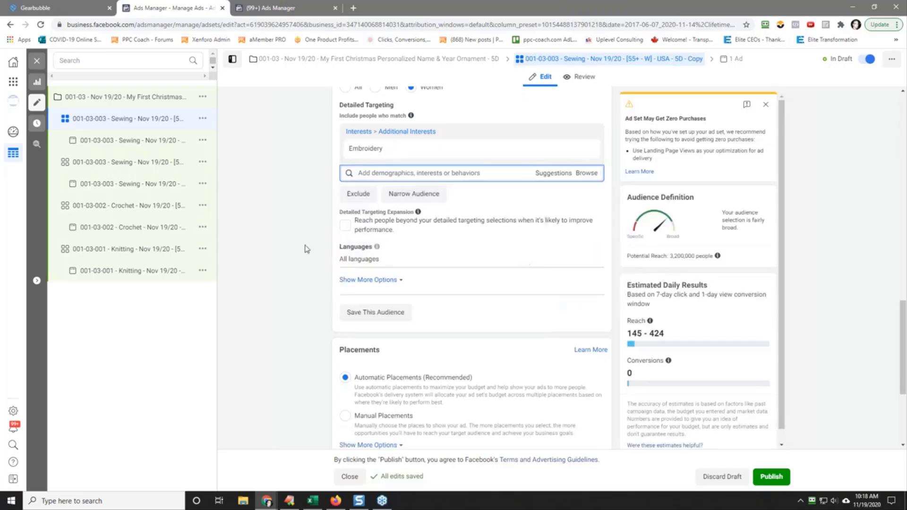
scroll(306, 249, "up", 15)
left_click(384, 118)
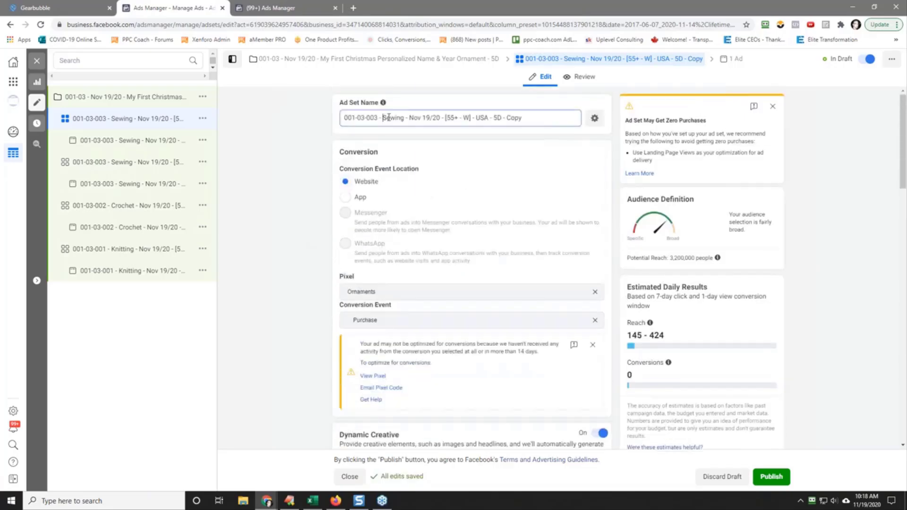
left_click_drag(389, 118, 405, 116)
right_click(400, 119)
left_click(416, 163)
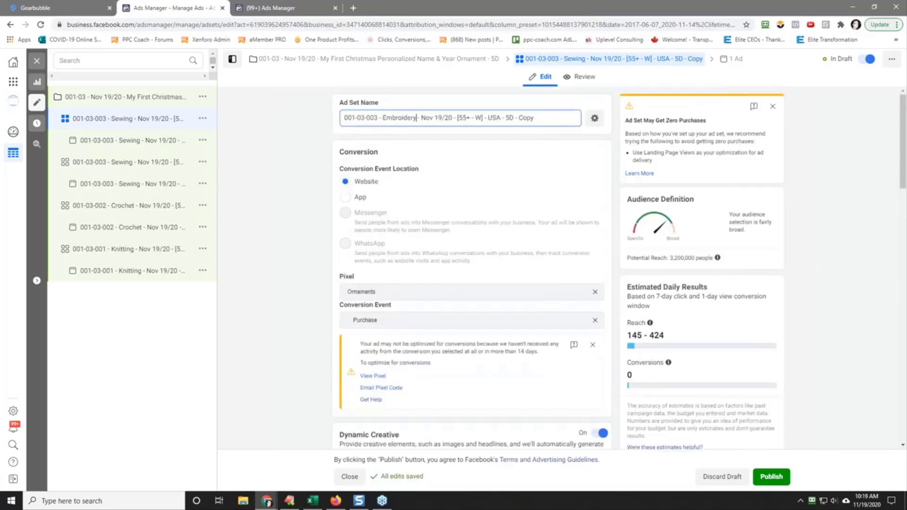
key("BackSpace")
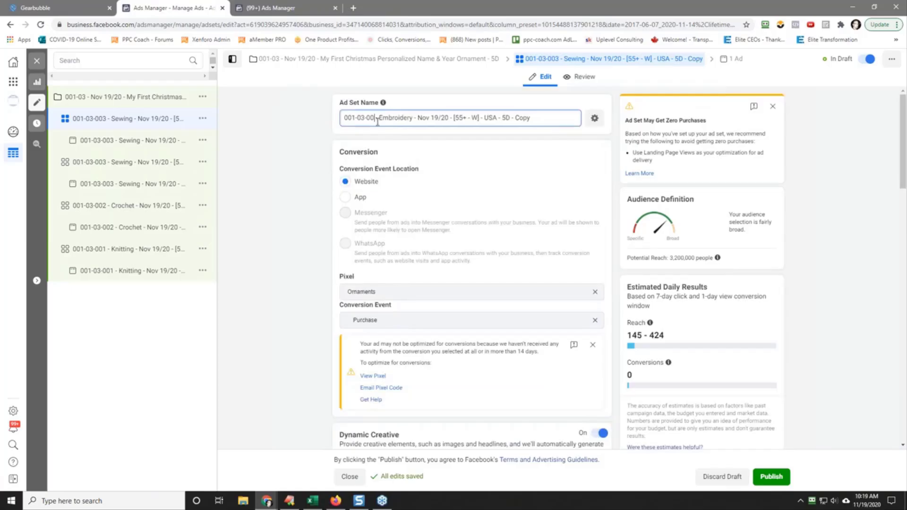
type("4")
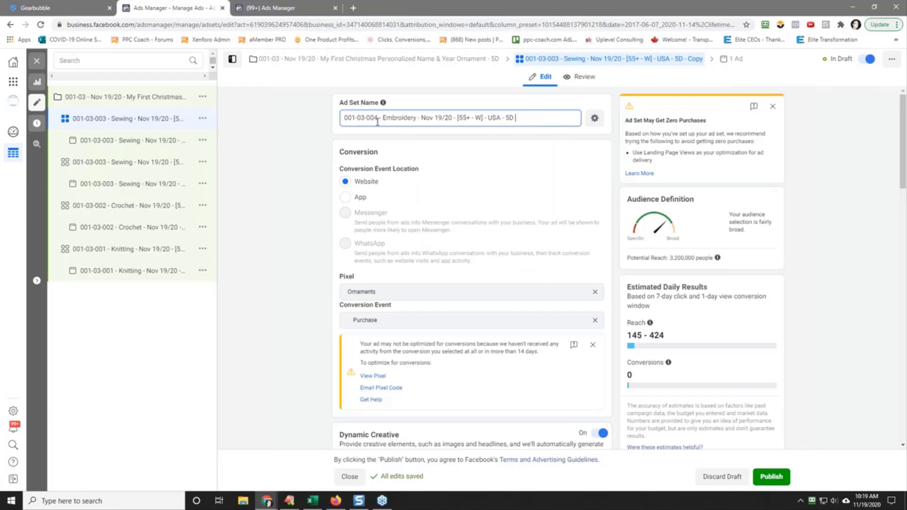
Step: Copy the Embroidery ad set's full name and paste it as the name of the ad inside it
key("ctrl+a")
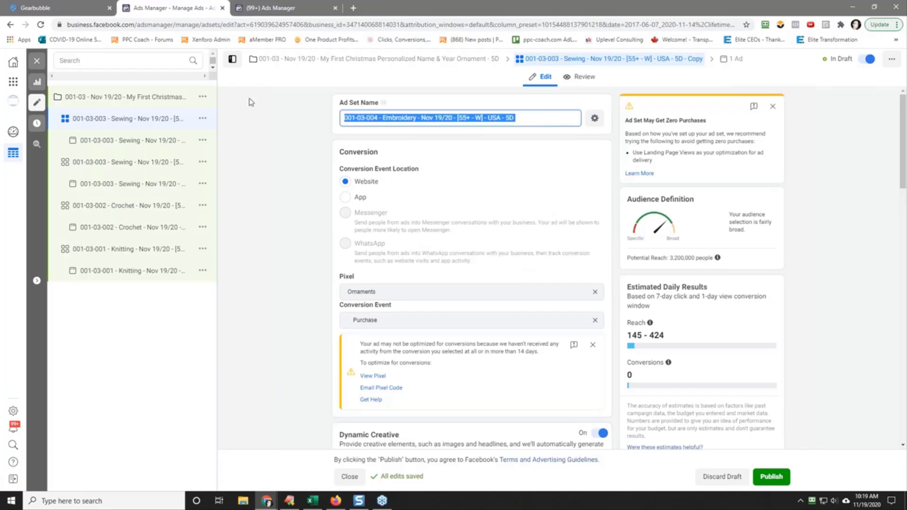
left_click(259, 169)
left_click(132, 140)
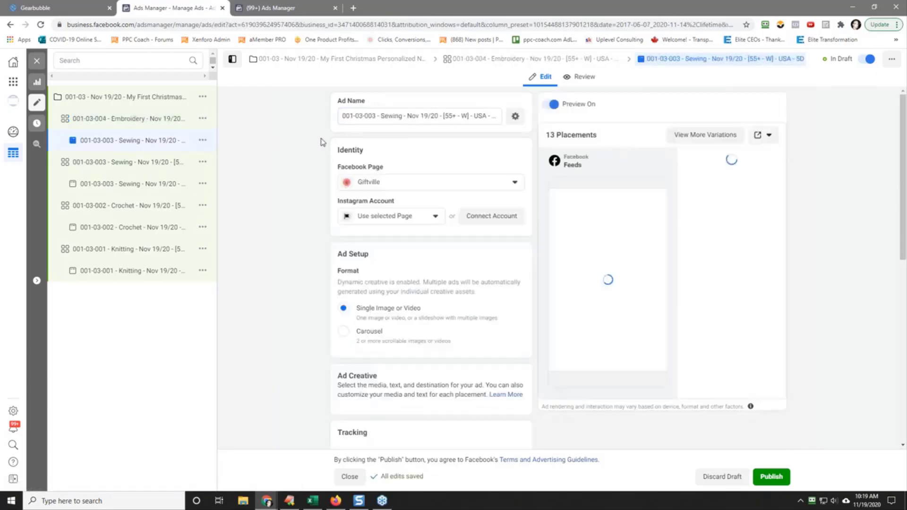
left_click(378, 116)
key("ctrl+a")
right_click(385, 116)
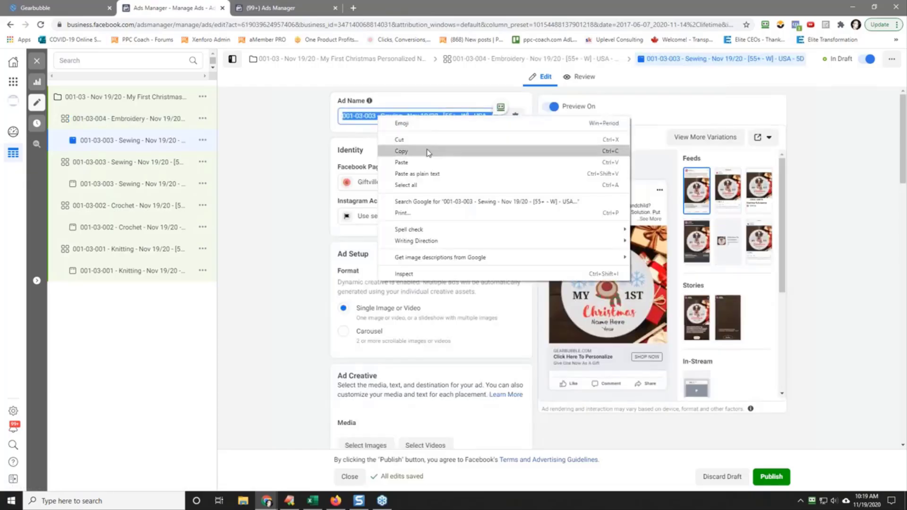
left_click(427, 162)
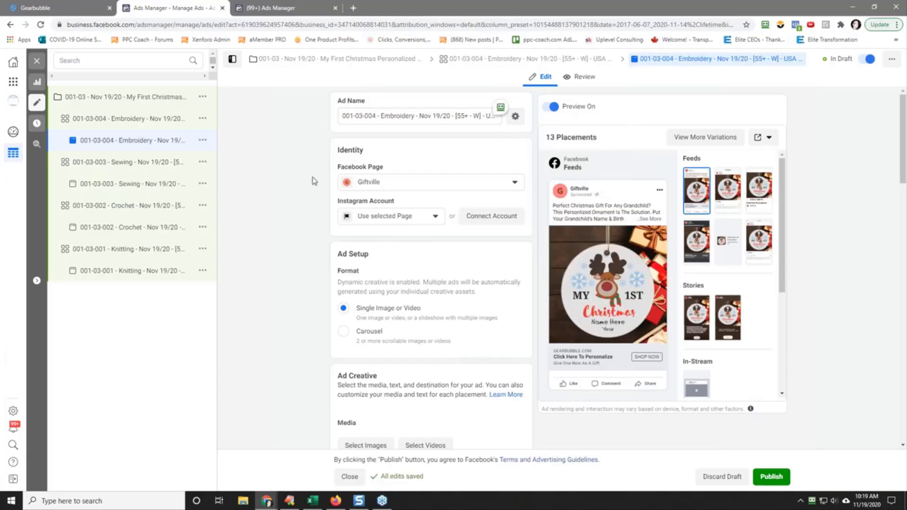
Step: Quickly duplicate the 001-03-004 Embroidery ad set
left_click(155, 124)
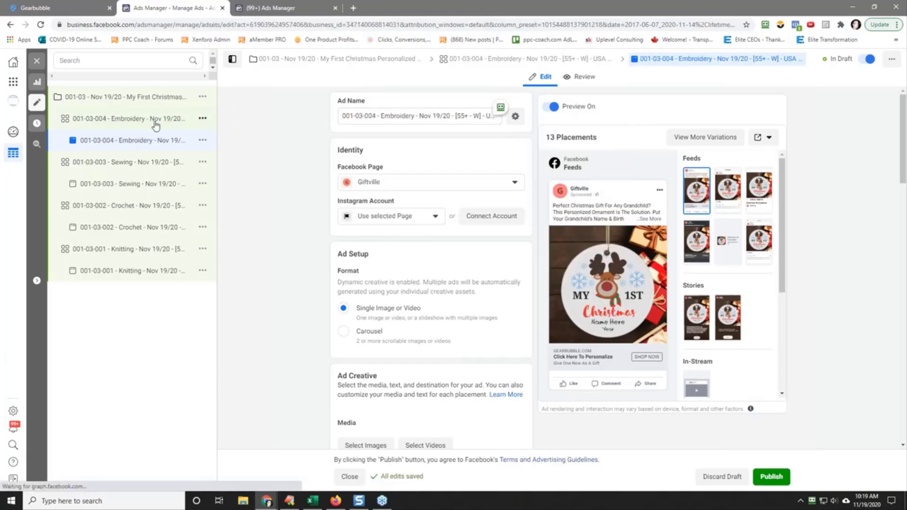
left_click(203, 119)
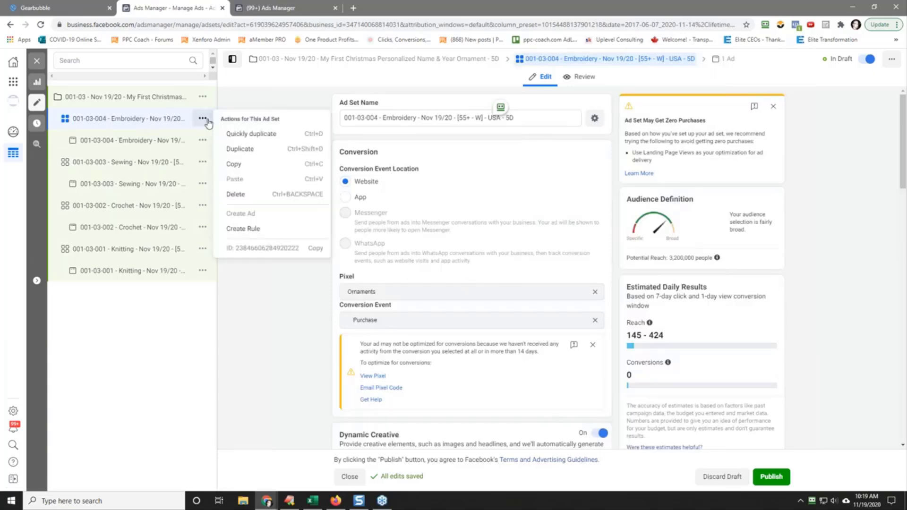
left_click(257, 134)
scroll(282, 301, "down", 7)
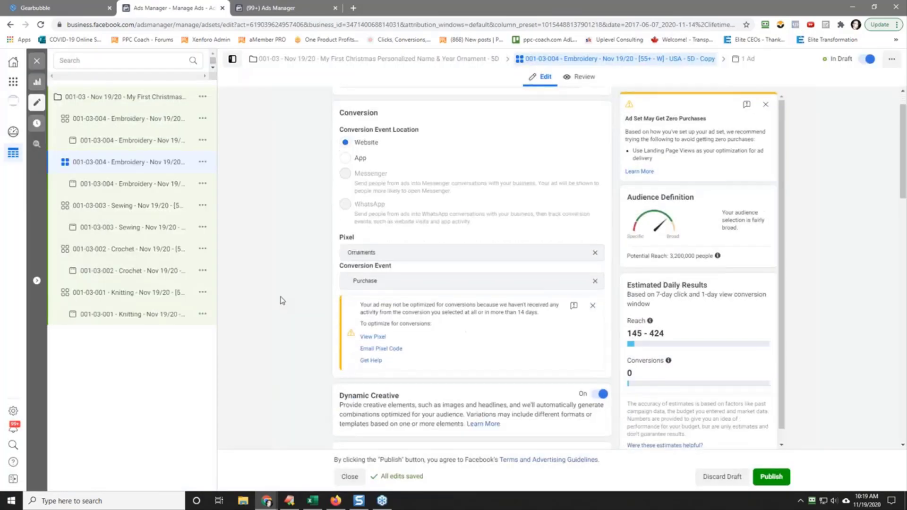
Step: In the duplicated ad set's detailed targeting, add the interest Baking and remove Embroidery
scroll(282, 300, "down", 10)
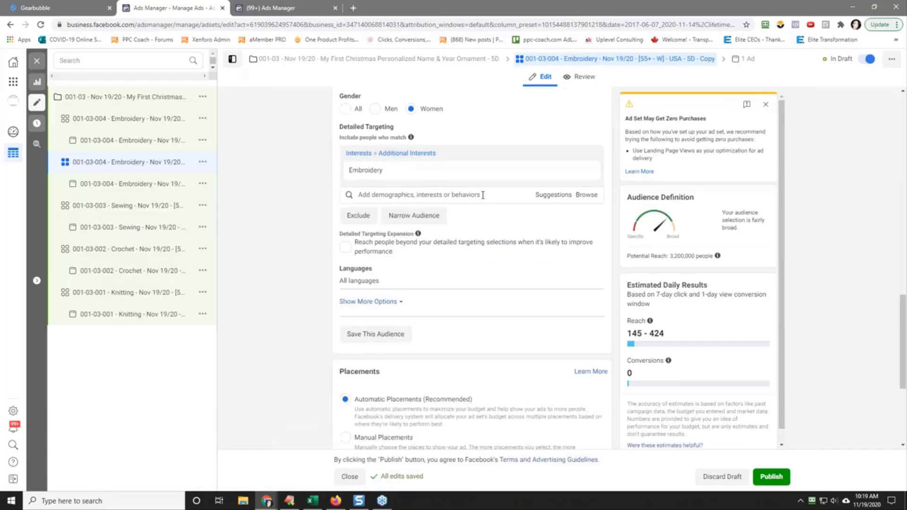
left_click(483, 195)
type("bai")
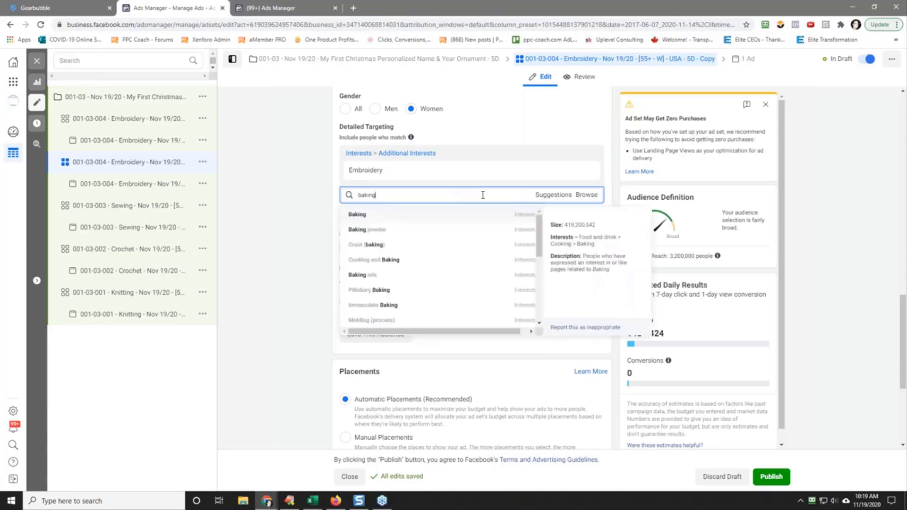
key("Return")
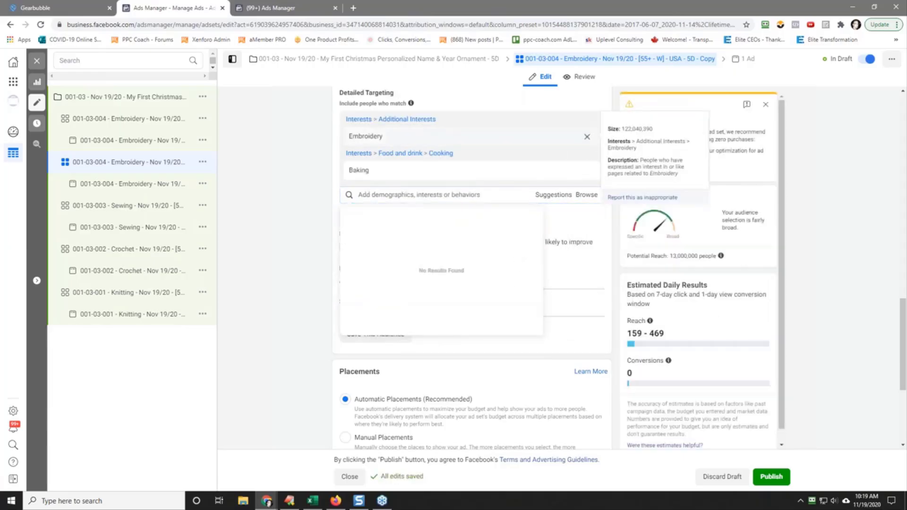
left_click(587, 137)
Step: Rename the duplicated ad set "001-03-005 - Baking - Nov 19/20 - [55+ - W] - USA - 5D", reusing the copied interest name
double_click(353, 141)
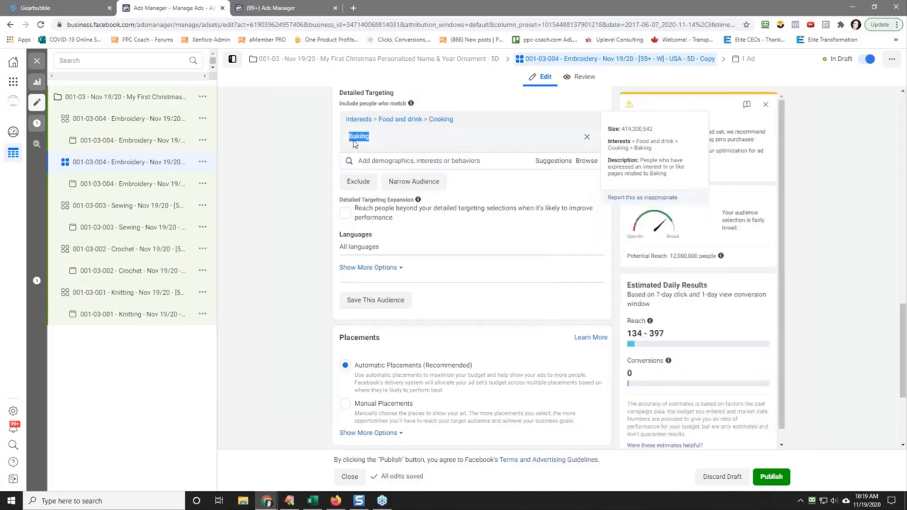
right_click(354, 141)
left_click(362, 144)
left_click(288, 162)
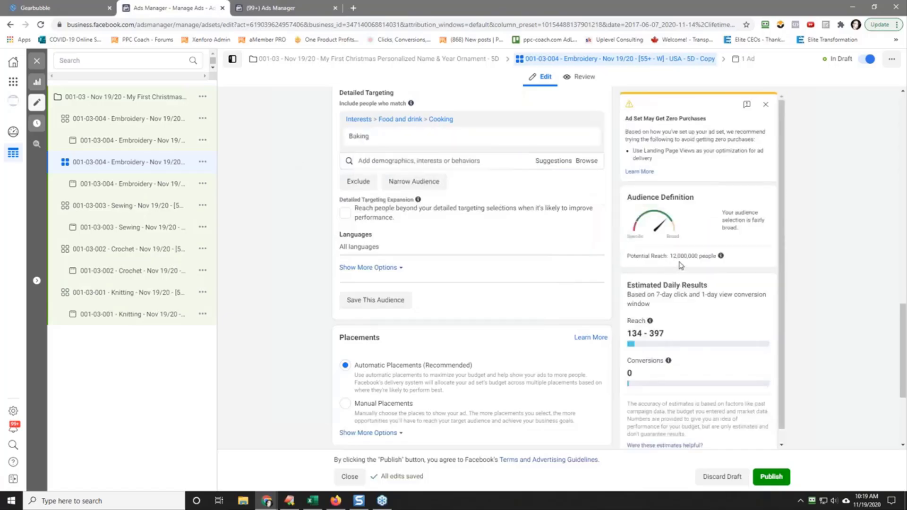
scroll(298, 247, "up", 15)
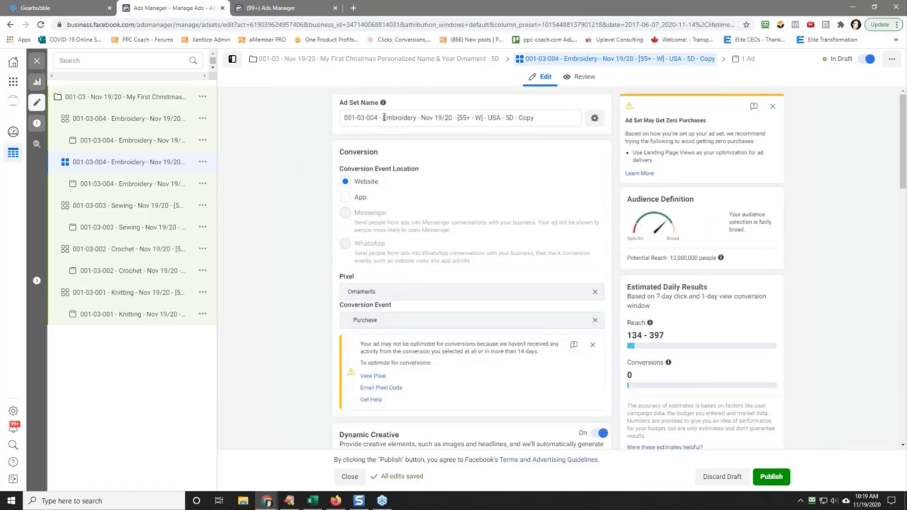
left_click_drag(384, 118, 417, 118)
right_click(409, 118)
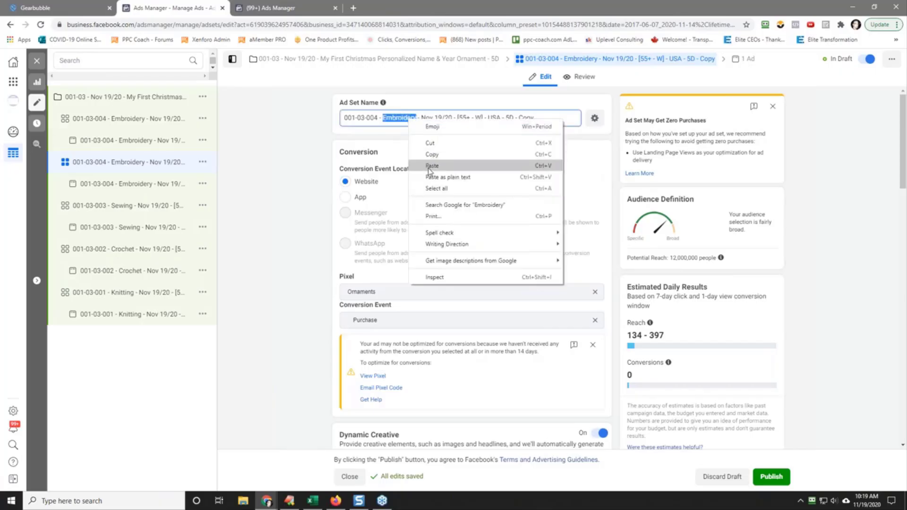
left_click(425, 168)
key("BackSpace")
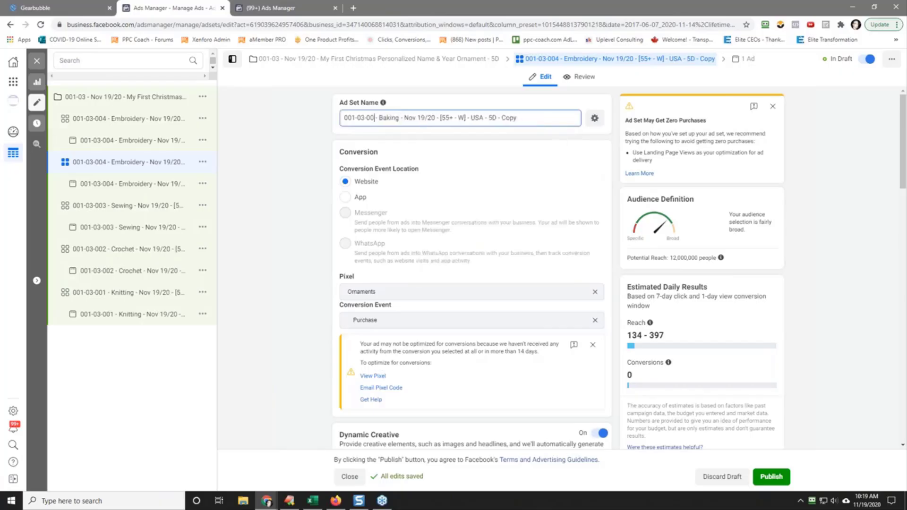
type("5")
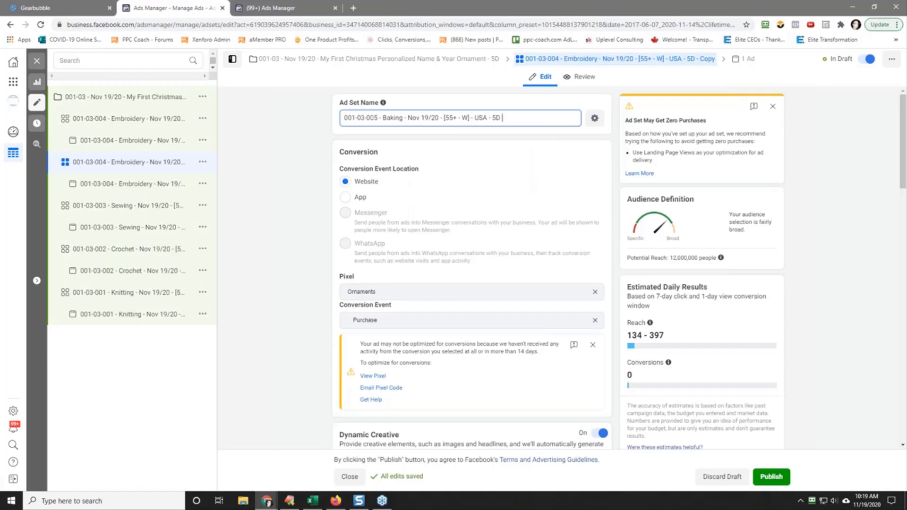
Step: Copy the Baking ad set's full name and paste it as the name of the ad inside it
key("ctrl+a")
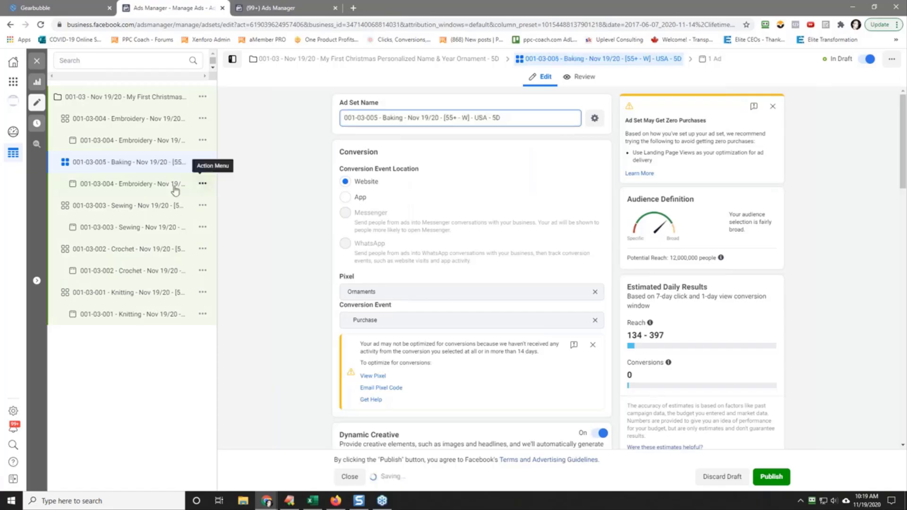
left_click(132, 184)
triple_click(383, 115)
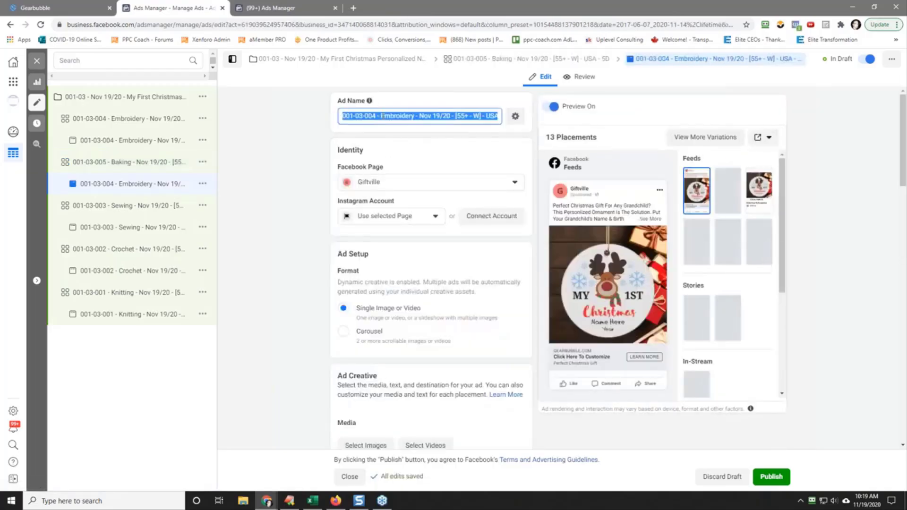
right_click(390, 115)
left_click(423, 161)
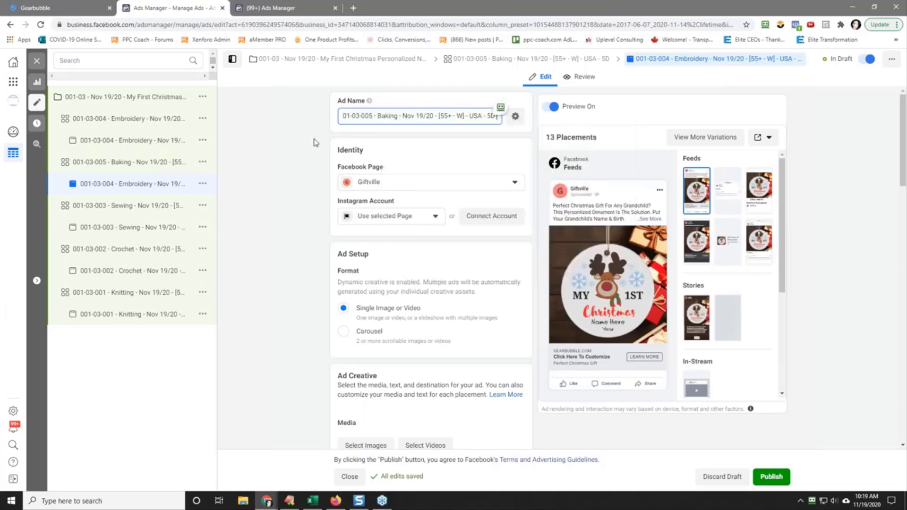
Step: Quickly duplicate the 001-03-005 Baking ad set
left_click(121, 162)
left_click(203, 162)
left_click(252, 178)
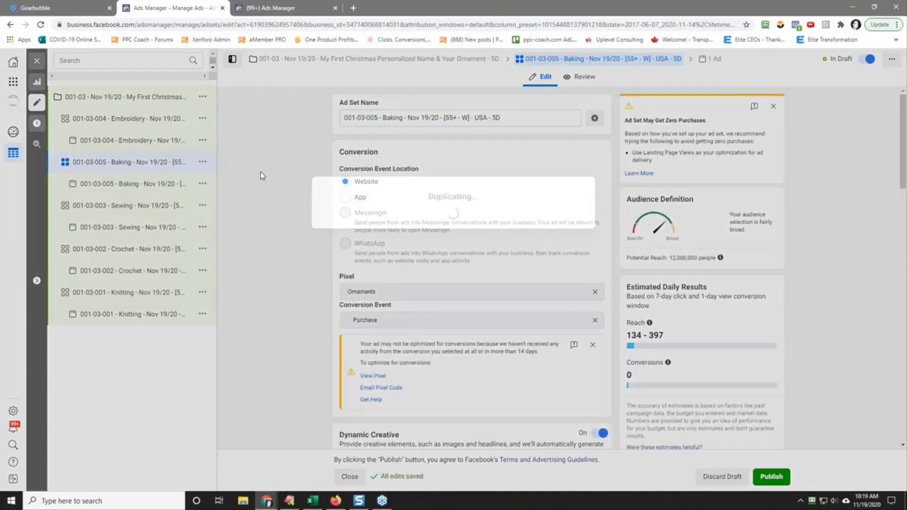
Step: In the new copy's detailed targeting, search for "travel", add the interest Travel and remove Baking
scroll(254, 261, "down", 15)
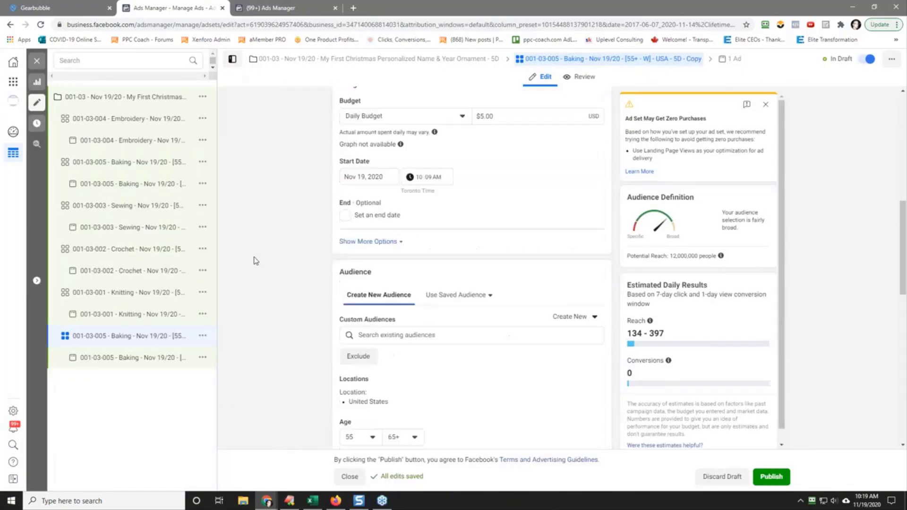
left_click(423, 197)
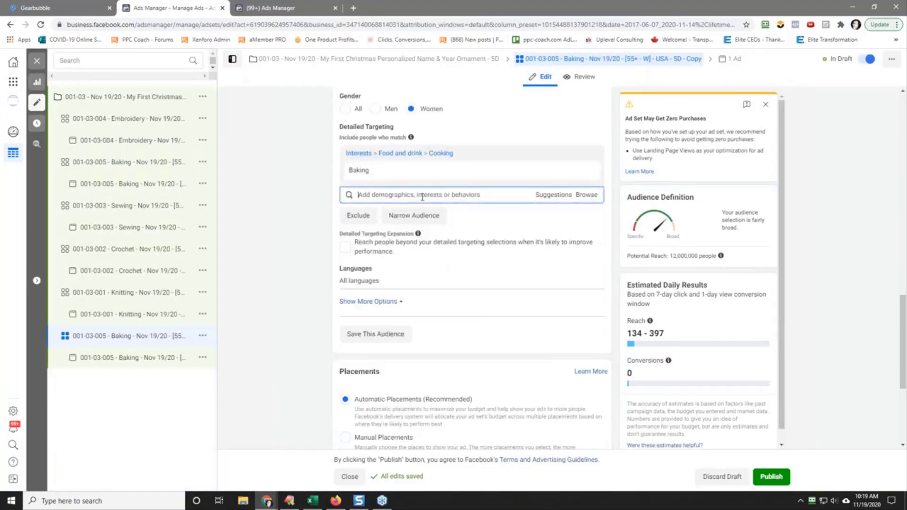
type("travel")
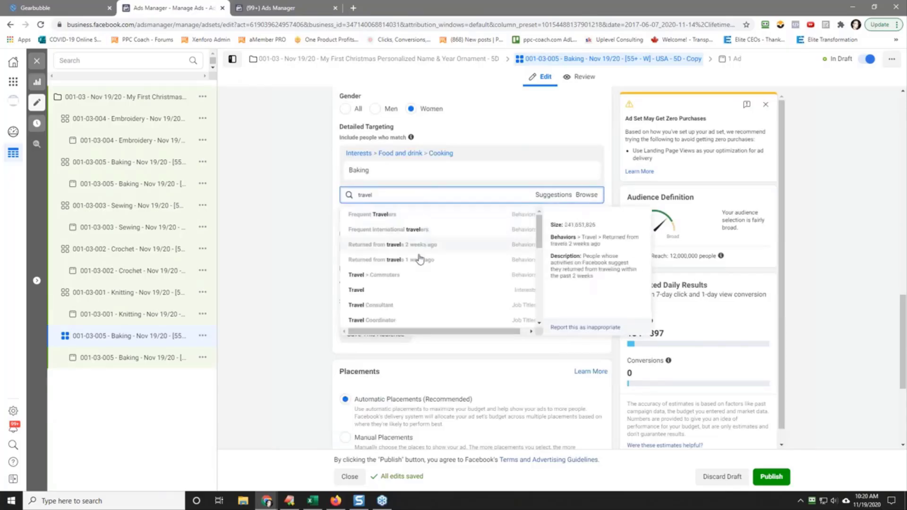
left_click(394, 290)
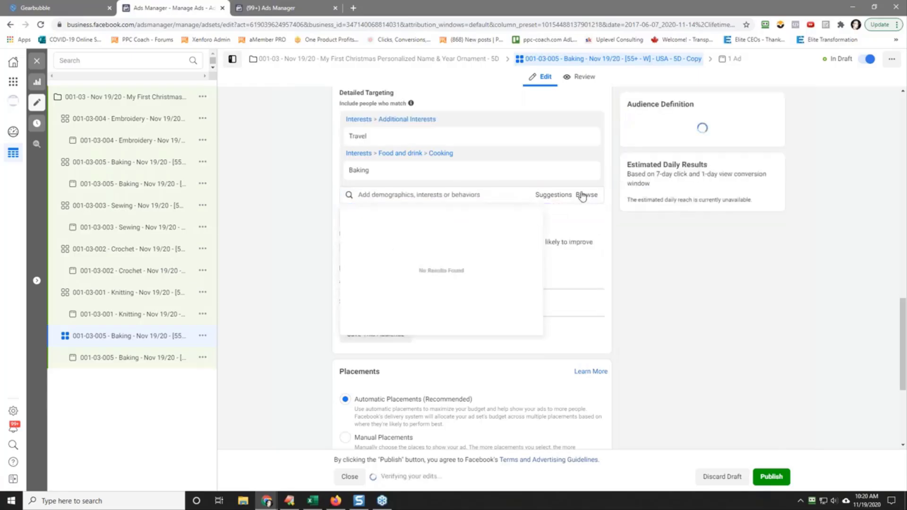
Step: Rename the copied ad set "001-03-006 - Travel - Nov 19/20 - [55+ - W] - USA - 5D", reusing the copied interest name
double_click(355, 141)
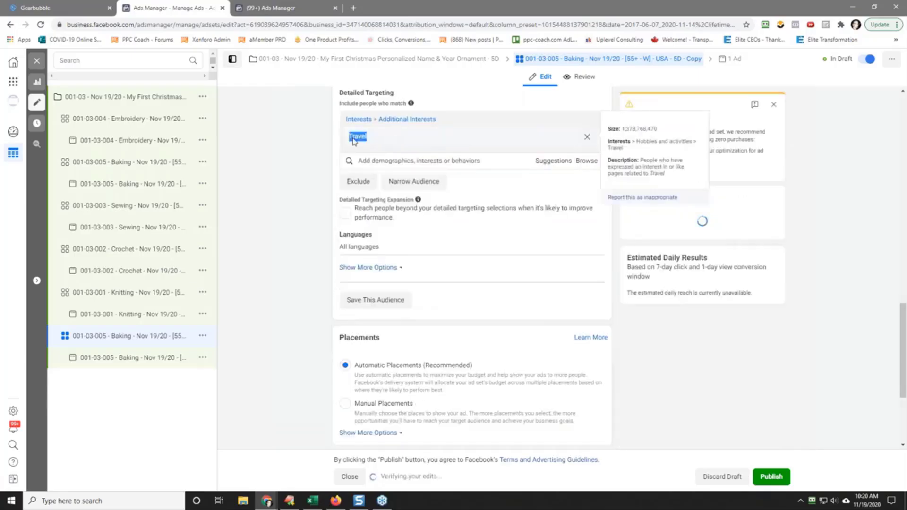
right_click(354, 140)
left_click(370, 145)
left_click(282, 164)
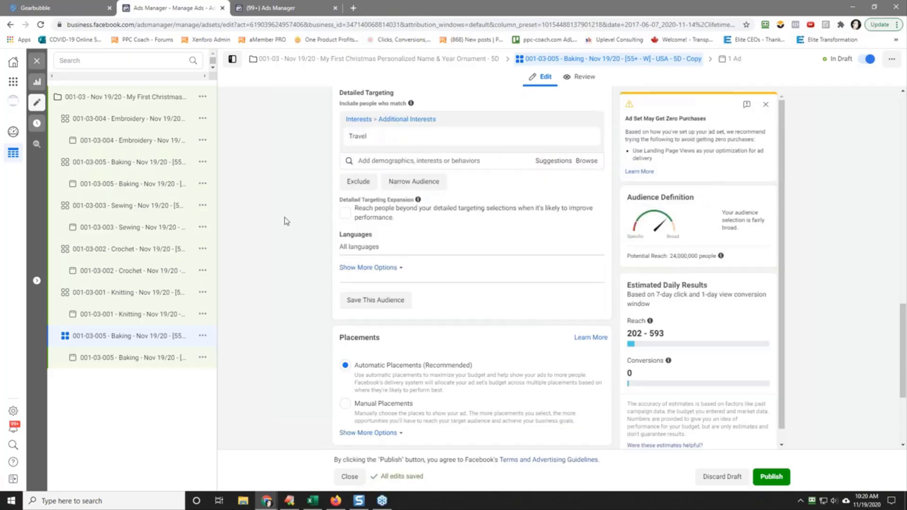
scroll(287, 220, "up", 15)
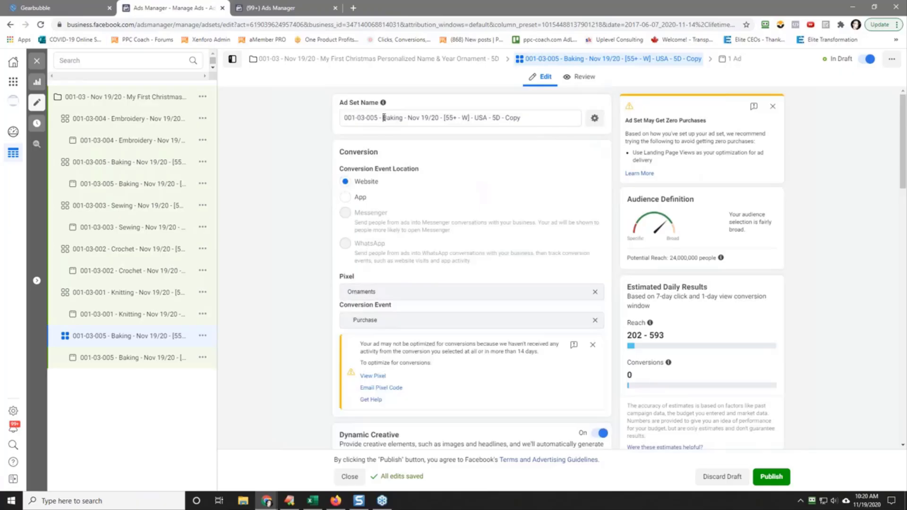
left_click_drag(384, 118, 402, 118)
right_click(402, 117)
left_click(415, 166)
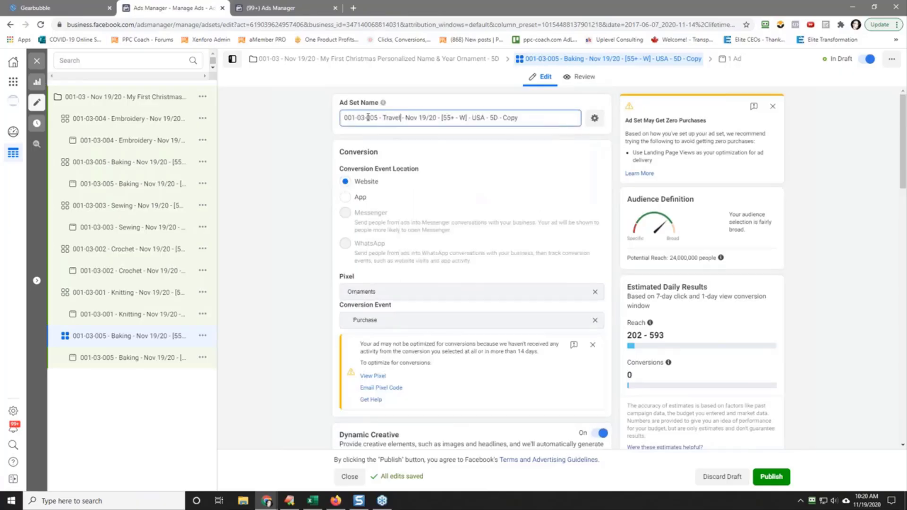
left_click(377, 118)
key("BackSpace")
type("6")
Step: Copy the Travel ad set's full name and paste it as the name of the ad inside it
triple_click(424, 120)
right_click(424, 121)
left_click(473, 156)
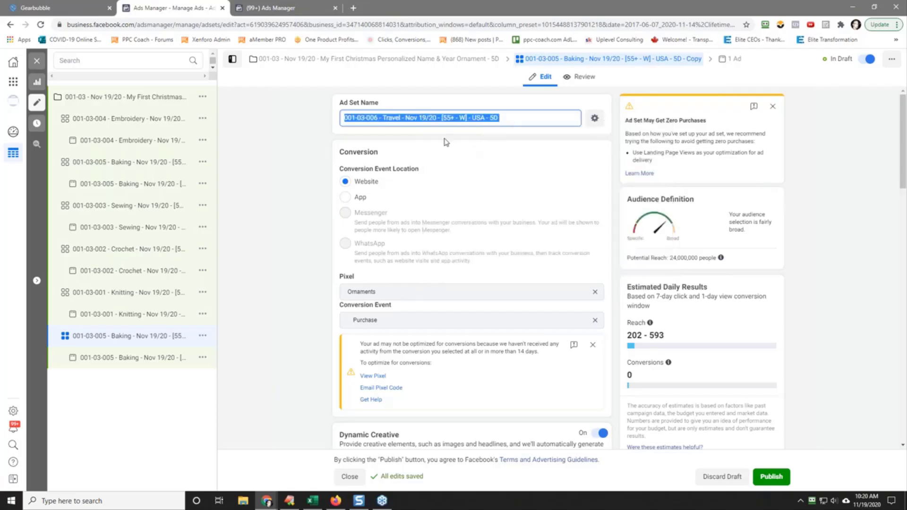
left_click(133, 358)
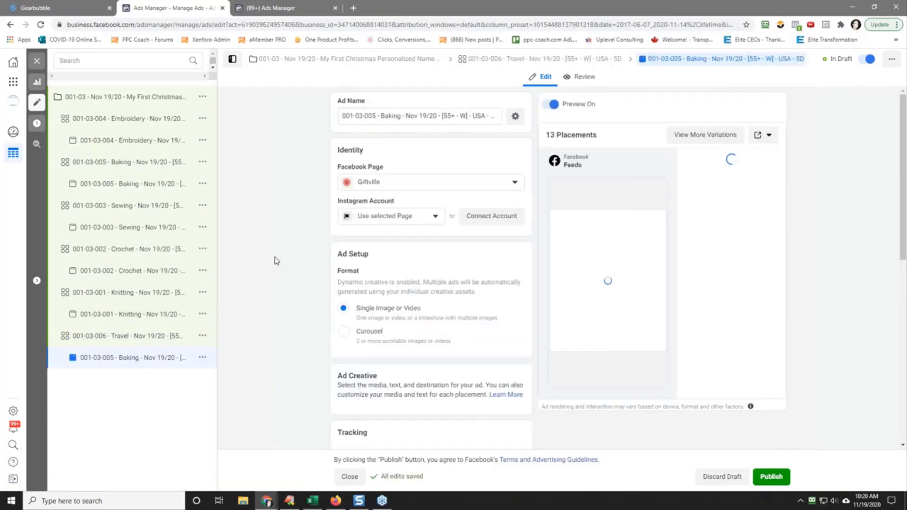
triple_click(419, 117)
right_click(418, 118)
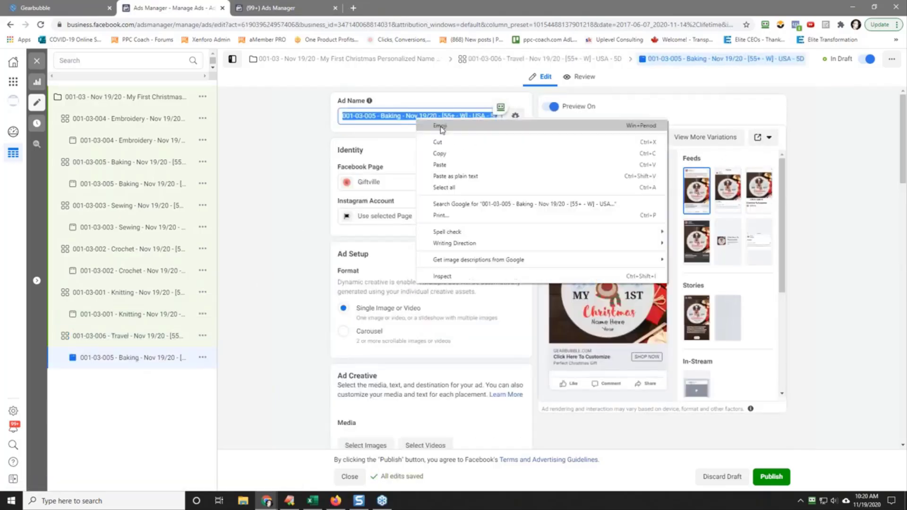
left_click(450, 164)
left_click(264, 167)
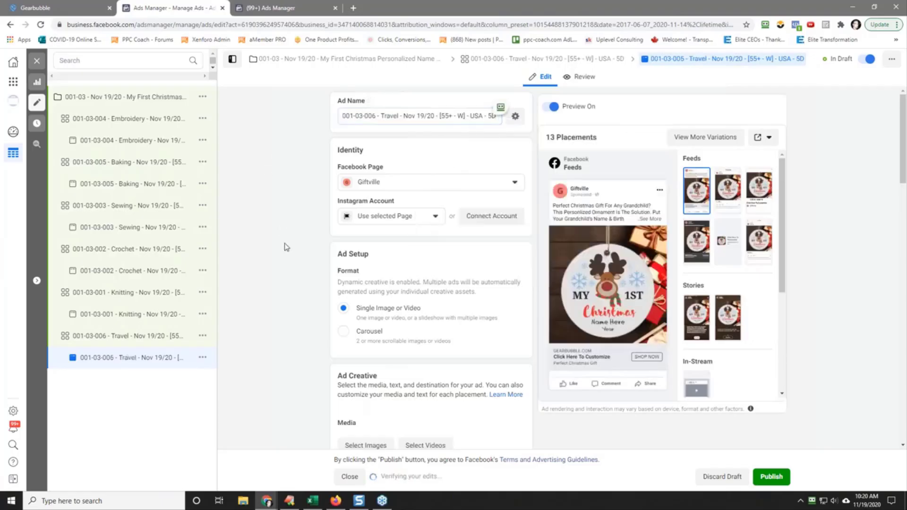
Step: Quickly duplicate the 001-03-006 Travel ad set
left_click(144, 337)
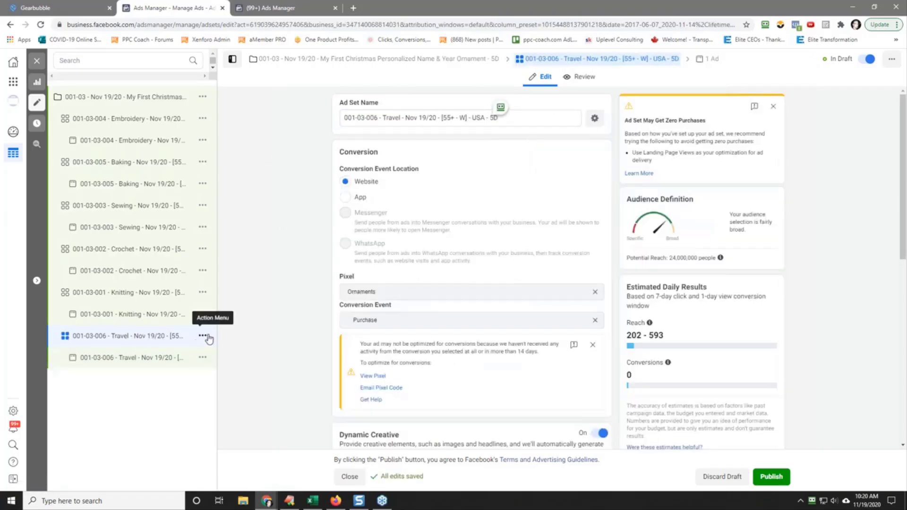
left_click(203, 336)
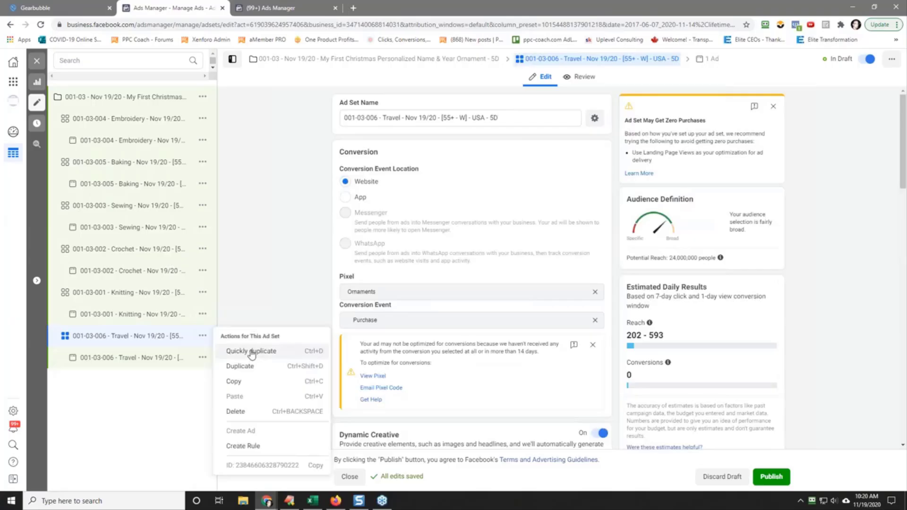
left_click(252, 352)
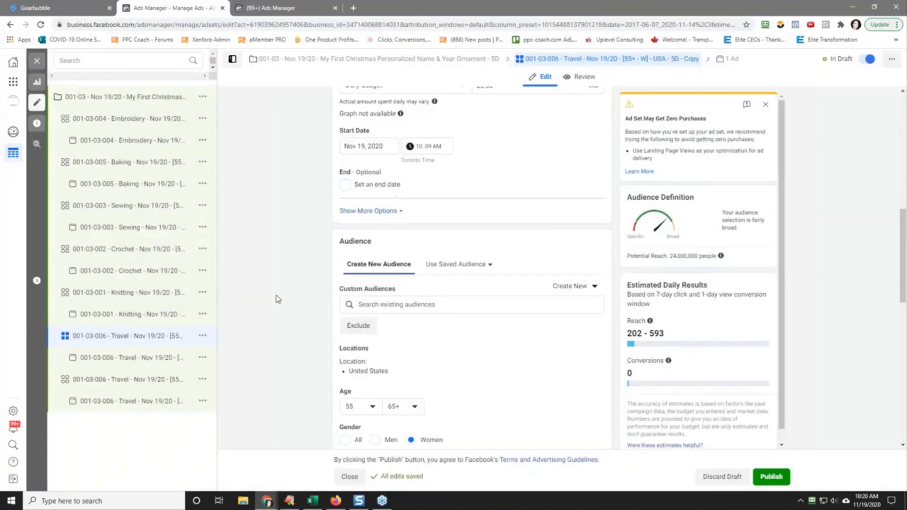
Step: In the Travel copy's detailed targeting, add the suggested interest Family, remove Travel, and dismiss the zero-purchases warning
scroll(278, 299, "down", 10)
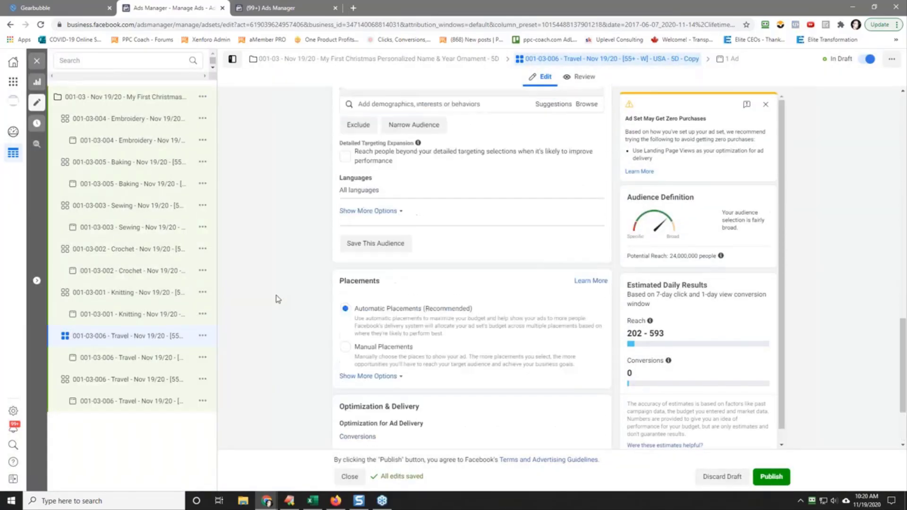
scroll(278, 299, "up", 3)
left_click(548, 216)
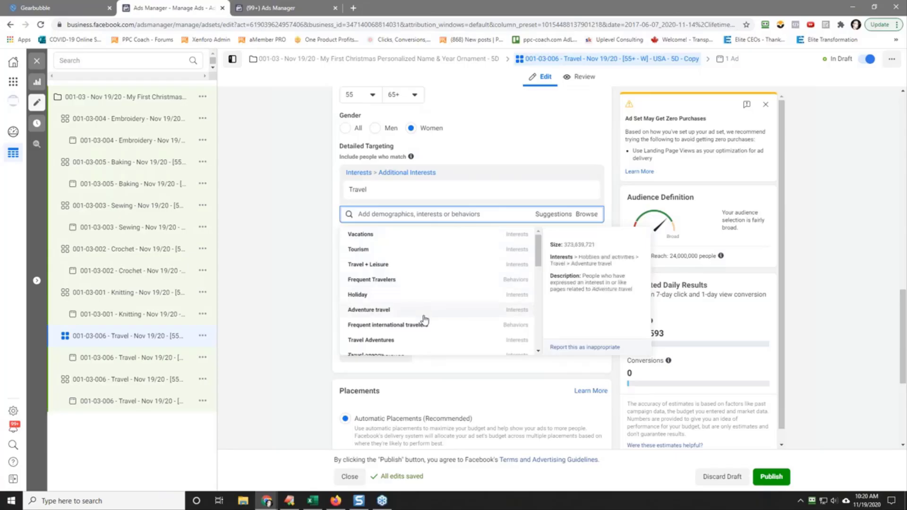
scroll(438, 326, "down", 2)
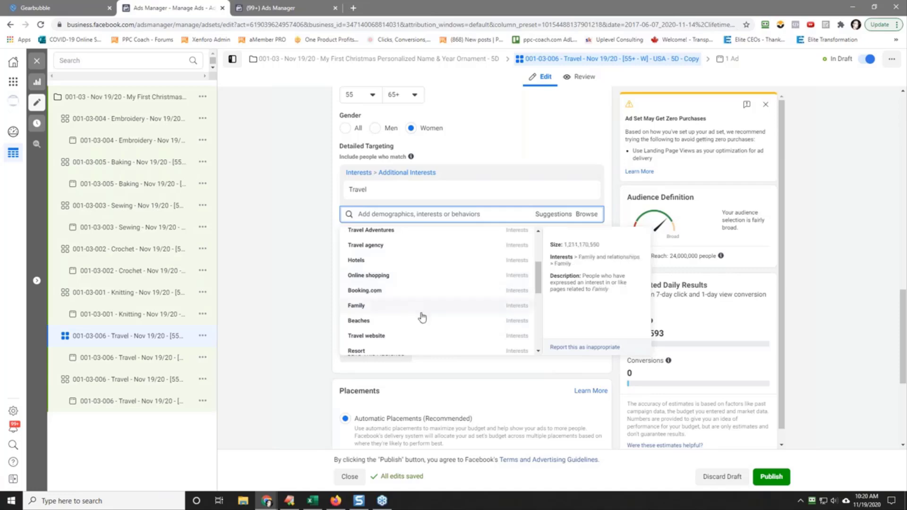
left_click(390, 313)
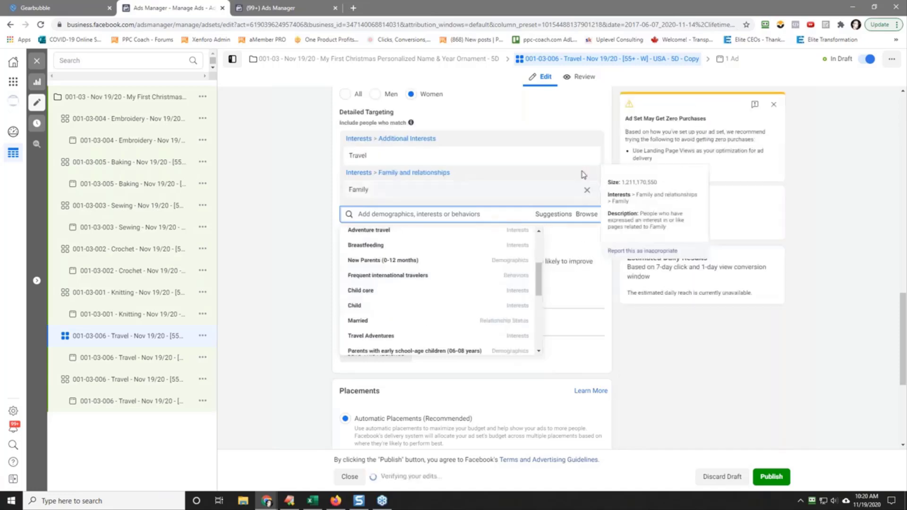
left_click(587, 156)
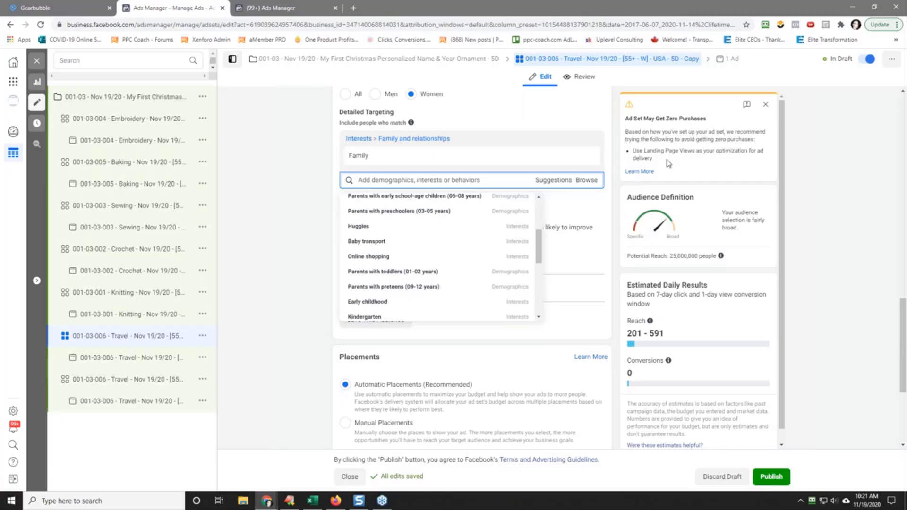
left_click(766, 112)
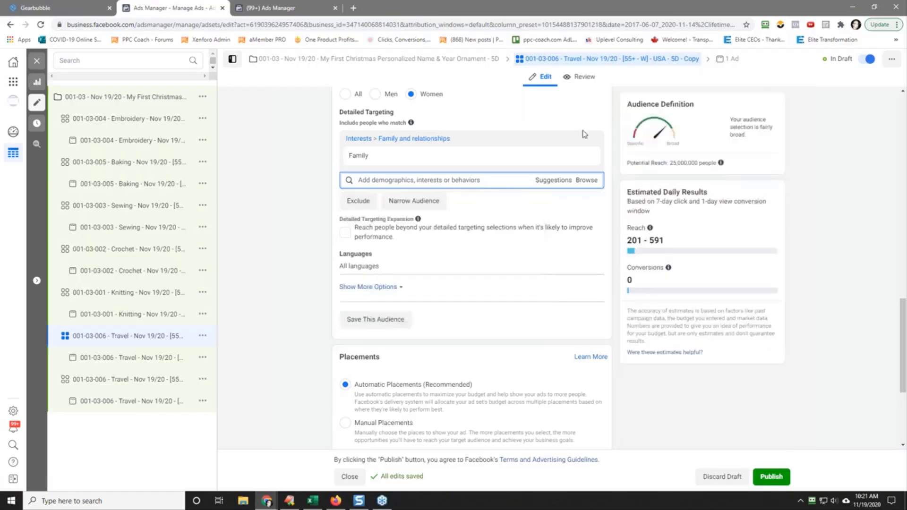
Step: Copy the interest name Family from detailed targeting and dismiss the ad set's conversion optimization warning
double_click(362, 158)
right_click(363, 159)
left_click(377, 163)
left_click(290, 185)
scroll(282, 242, "up", 15)
scroll(282, 241, "up", 2)
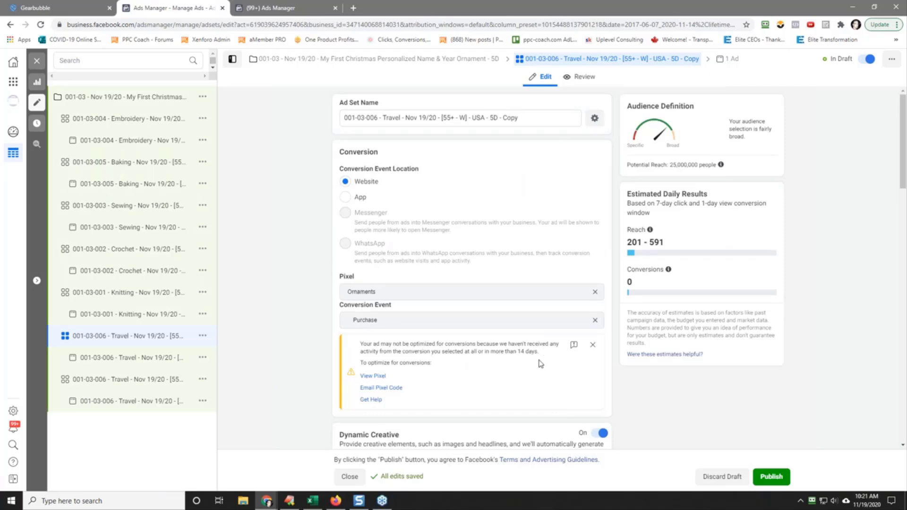
left_click(593, 344)
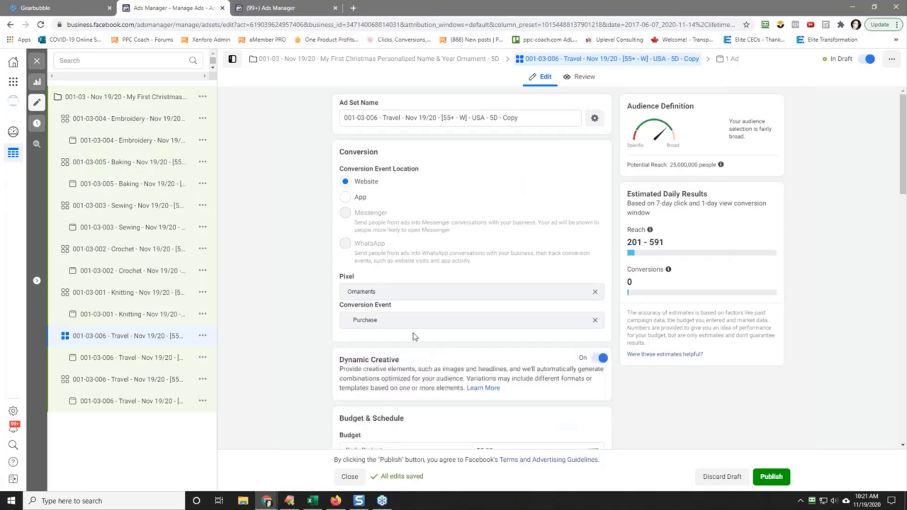
Step: Rename the copied ad set "001-03-007 - Family - Nov 19/20 - [55+ - W] - USA - 5D", pasting the copied interest name
left_click(386, 117)
left_click_drag(391, 118, 403, 118)
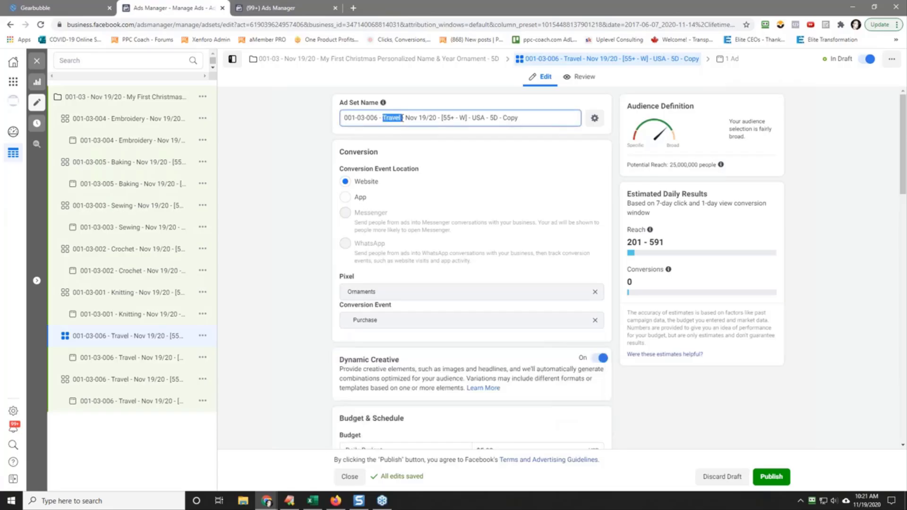
right_click(397, 119)
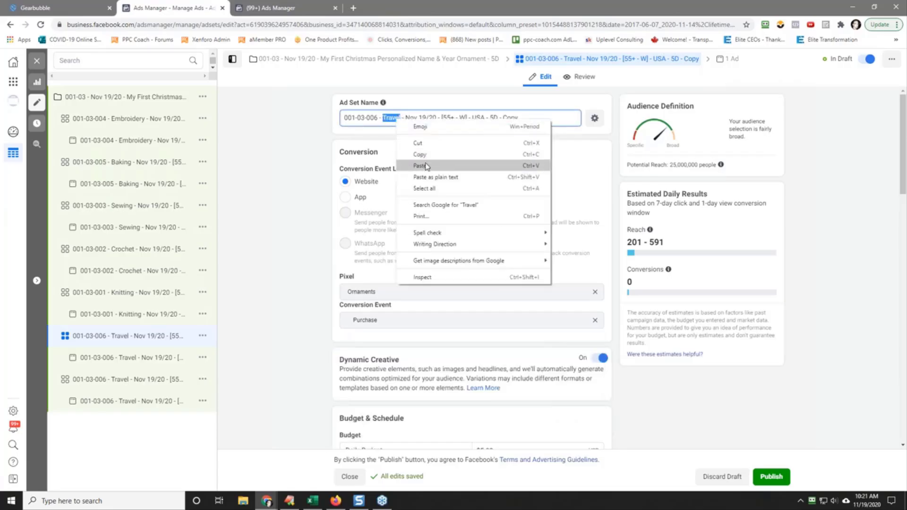
left_click(413, 165)
key("Delete")
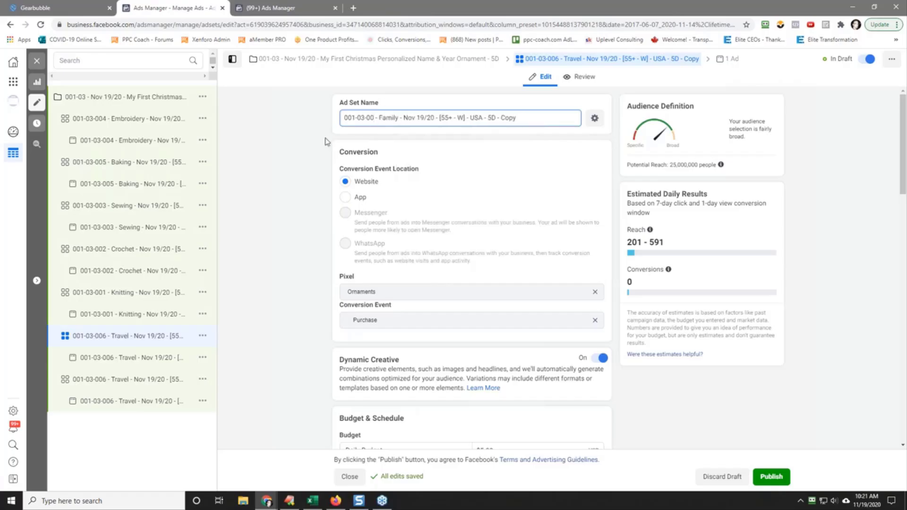
type("7")
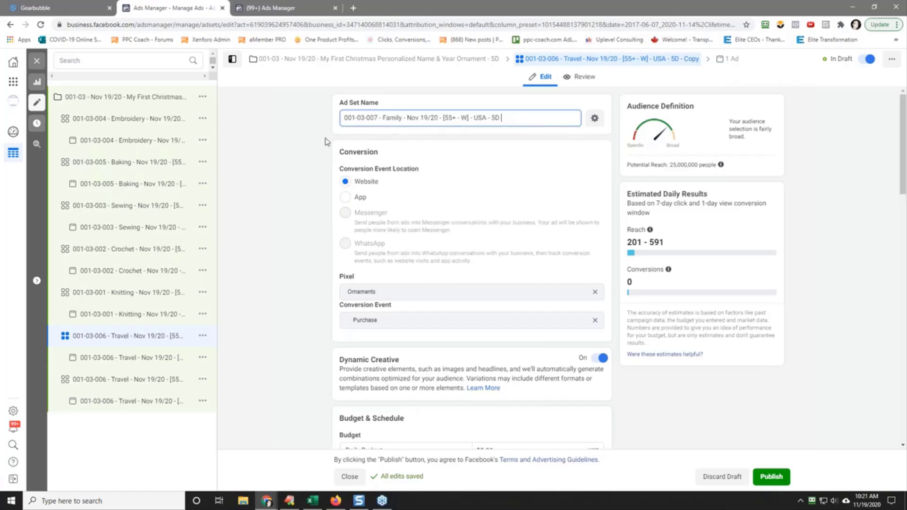
Step: Copy the Family ad set's full name and paste it as the name of the ad inside it
triple_click(385, 119)
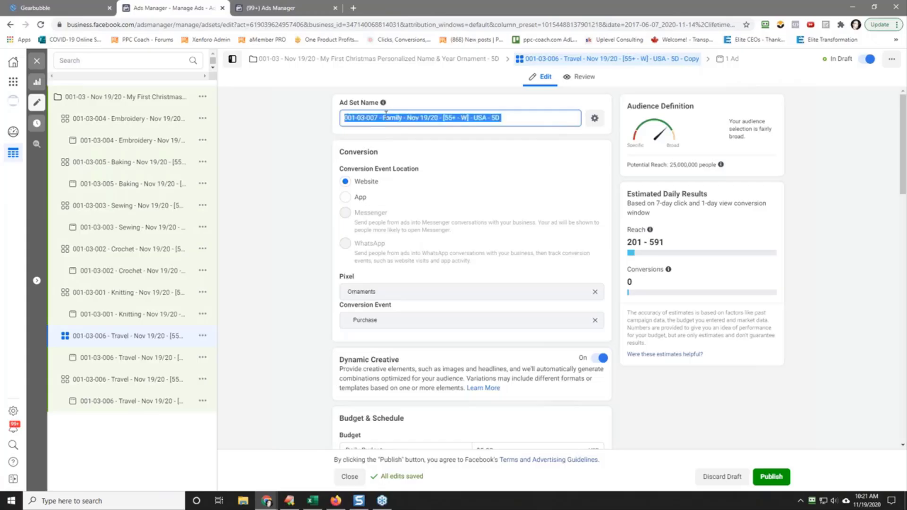
right_click(386, 117)
left_click(418, 151)
left_click(282, 174)
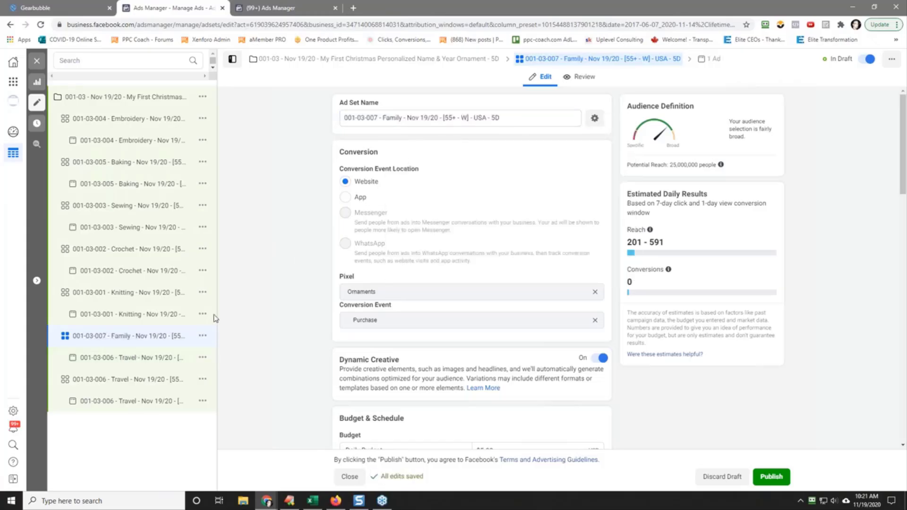
left_click(129, 359)
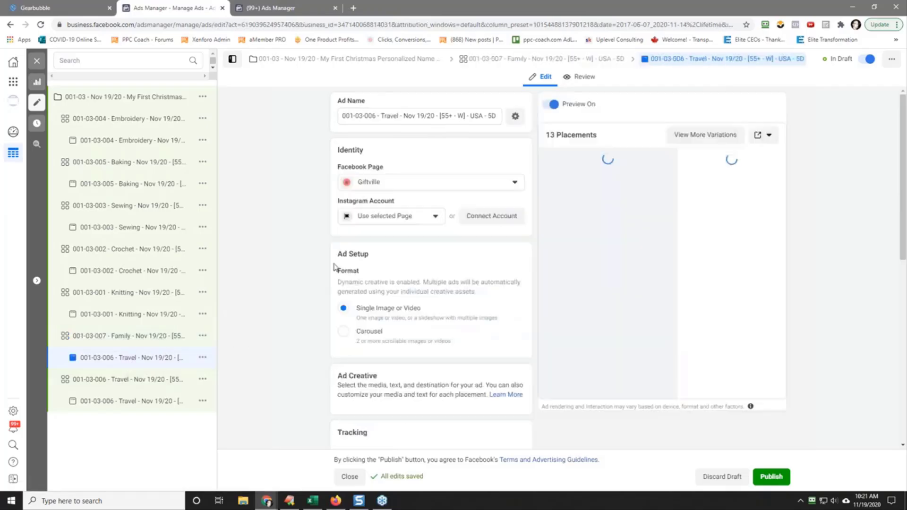
triple_click(430, 116)
right_click(434, 119)
left_click(461, 162)
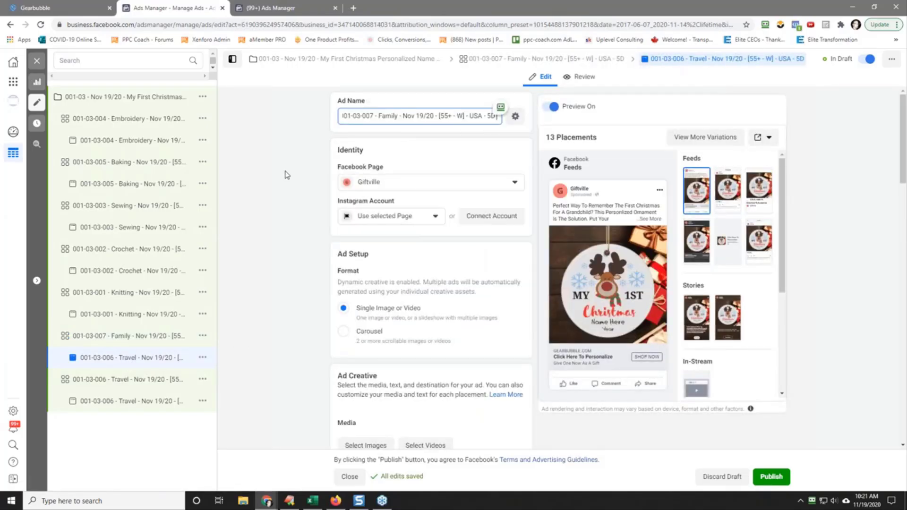
Step: Quickly duplicate the 001-03-007 Family ad set
left_click(189, 337)
left_click(203, 336)
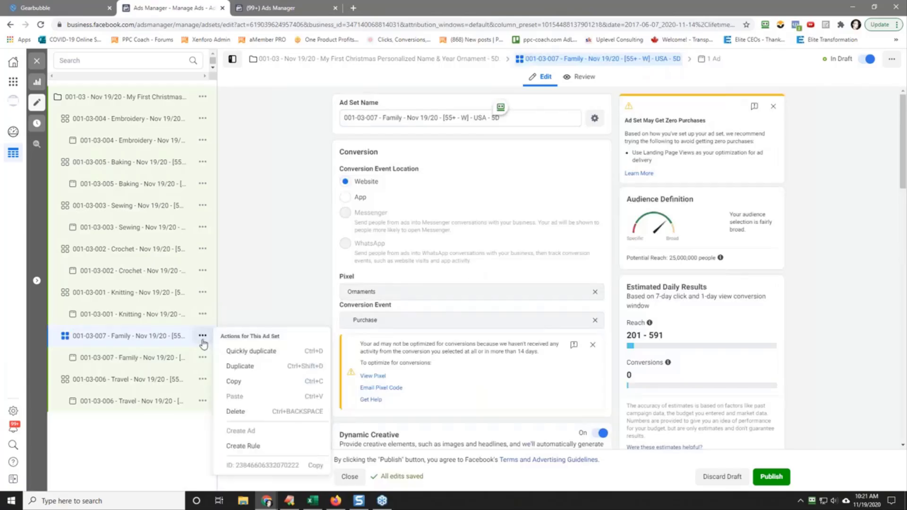
left_click(250, 352)
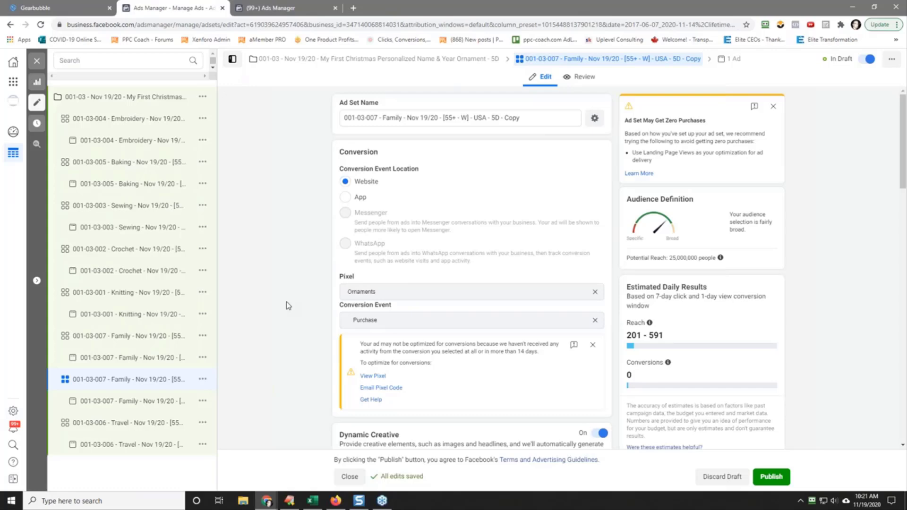
Step: In the Family copy's detailed targeting, search for "prayer", add the interest Prayer, and remove Family
scroll(288, 306, "down", 15)
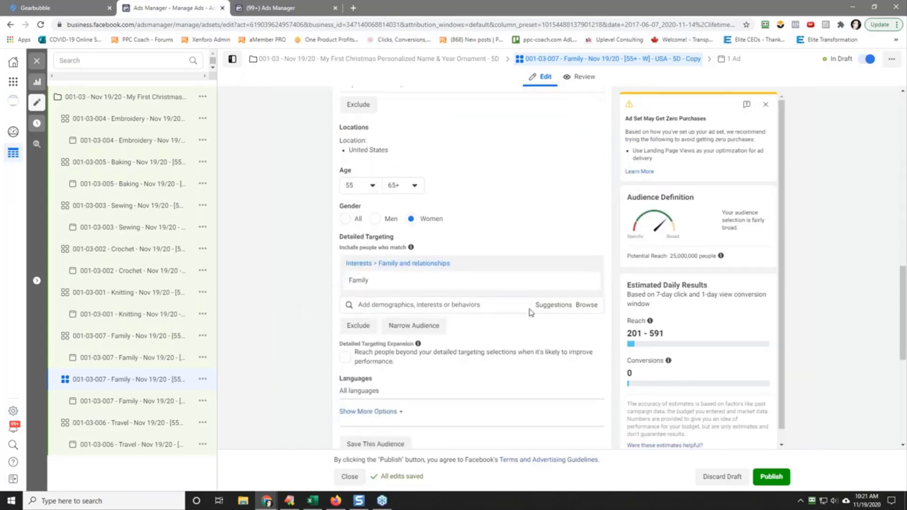
left_click(482, 305)
type("prayer")
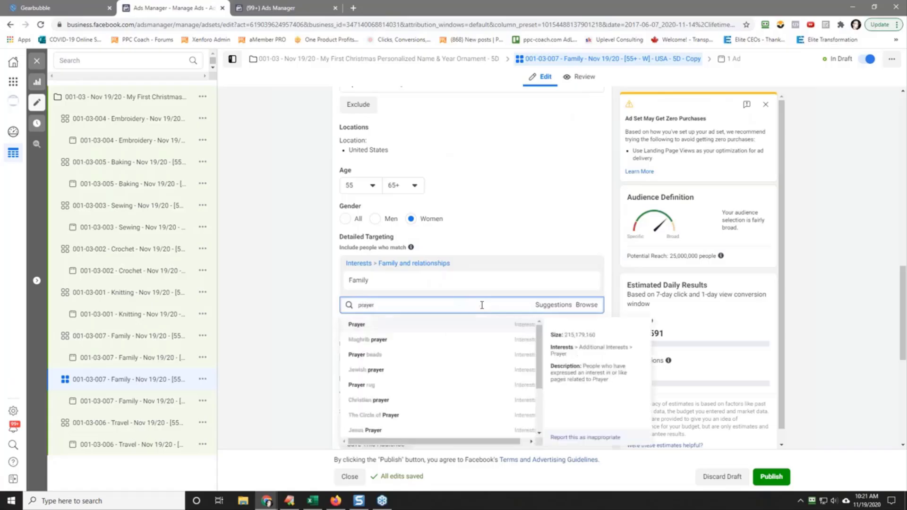
left_click(396, 325)
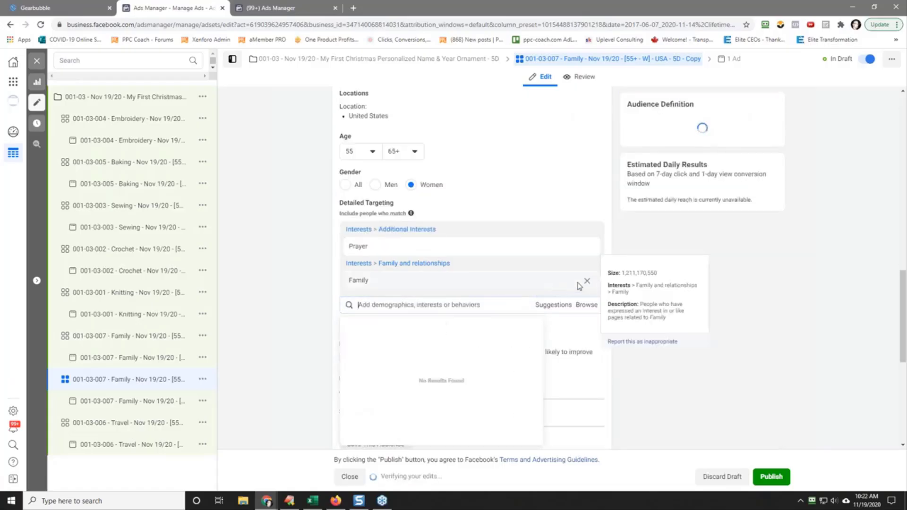
left_click(589, 281)
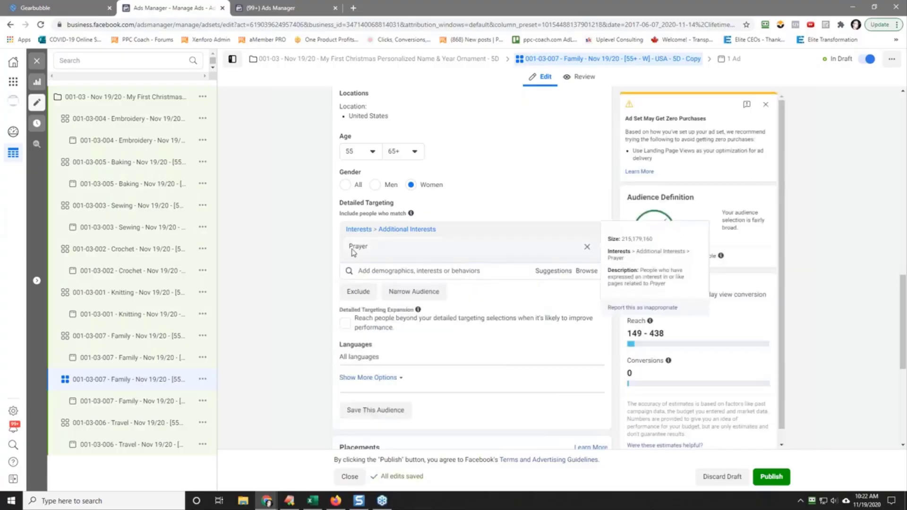
Step: Rename the copied ad set "001-03-008 - Prayer - Nov 19/20 - [55+ - W] - USA - 5D", reusing the copied interest name
double_click(352, 252)
scroll(284, 293, "down", 10)
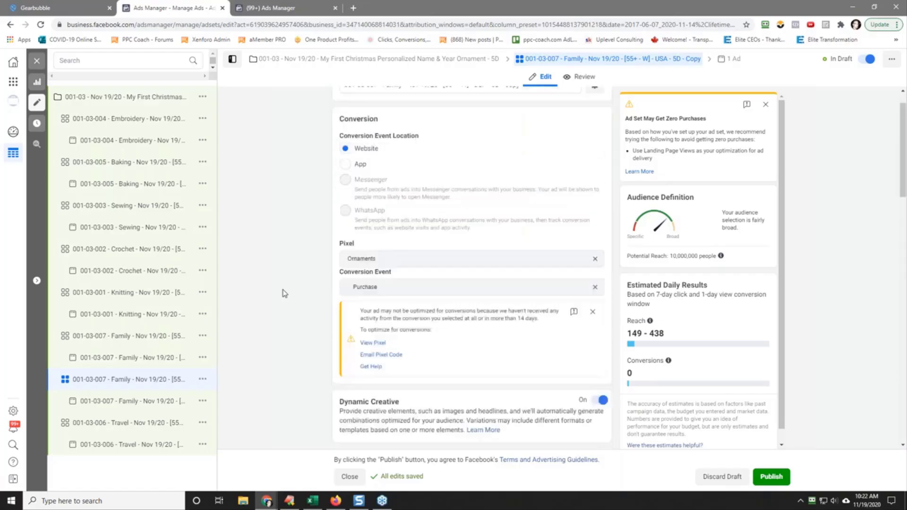
scroll(284, 294, "up", 1)
double_click(400, 118)
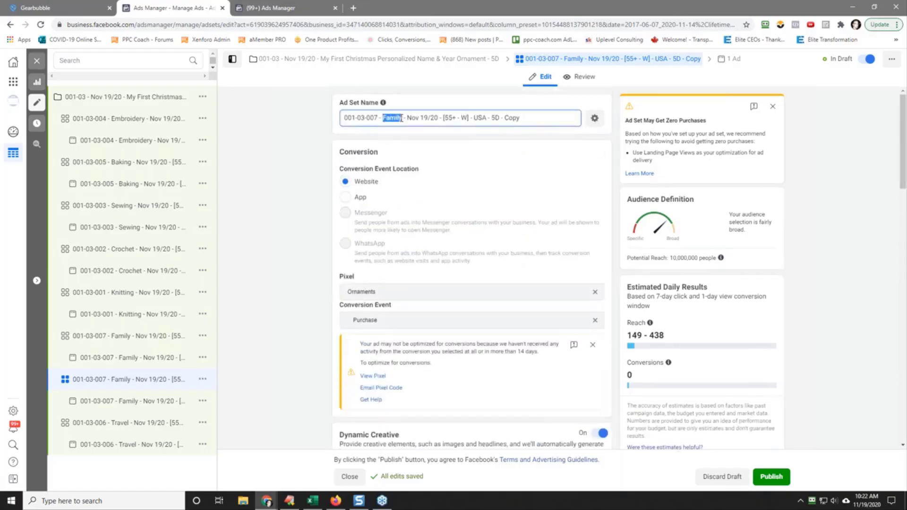
right_click(401, 119)
left_click(422, 163)
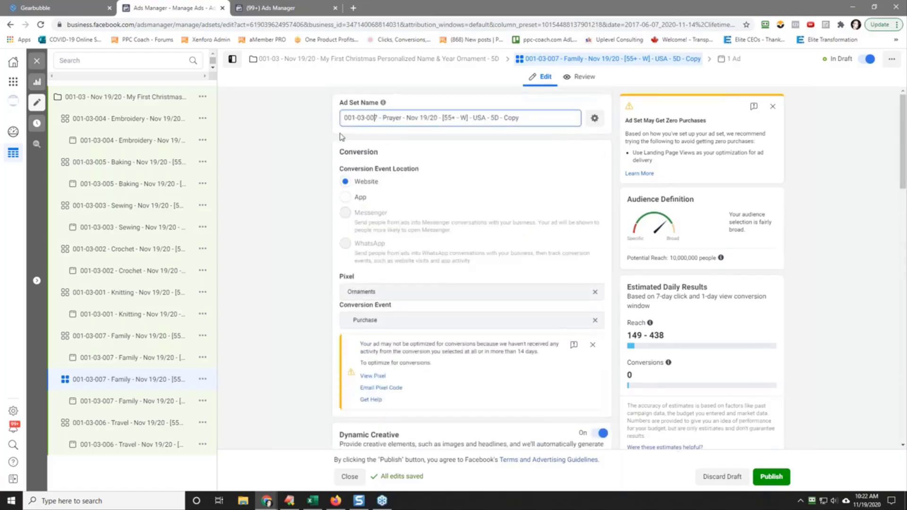
key("BackSpace")
type("8")
Step: Copy the Prayer ad set's full name and paste it as the name of the ad inside it
triple_click(413, 119)
right_click(412, 119)
left_click(411, 155)
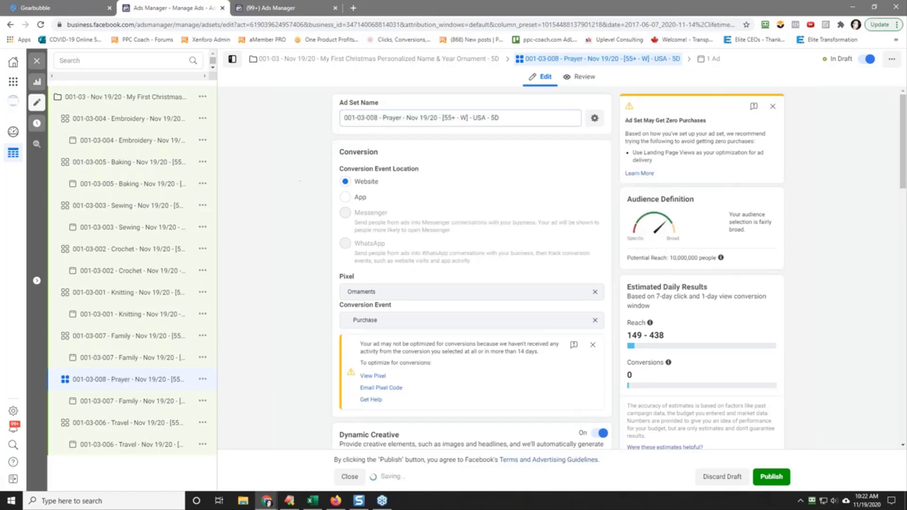
left_click(137, 401)
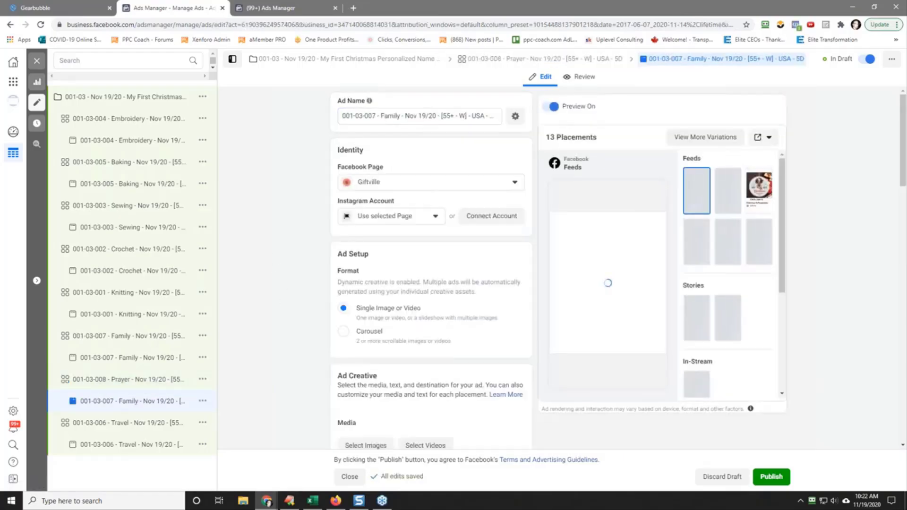
triple_click(421, 115)
right_click(422, 115)
left_click(462, 151)
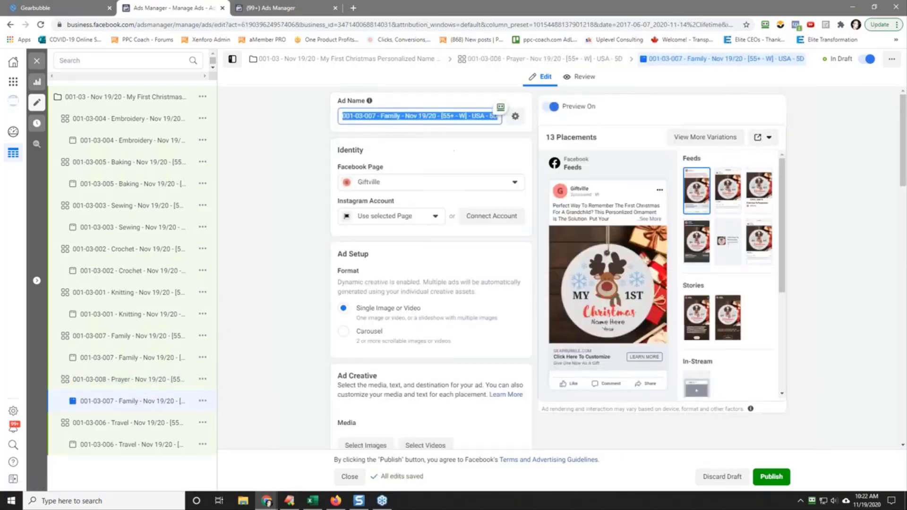
left_click(278, 266)
Step: Quickly duplicate the 001-03-008 Prayer ad set
left_click(100, 382)
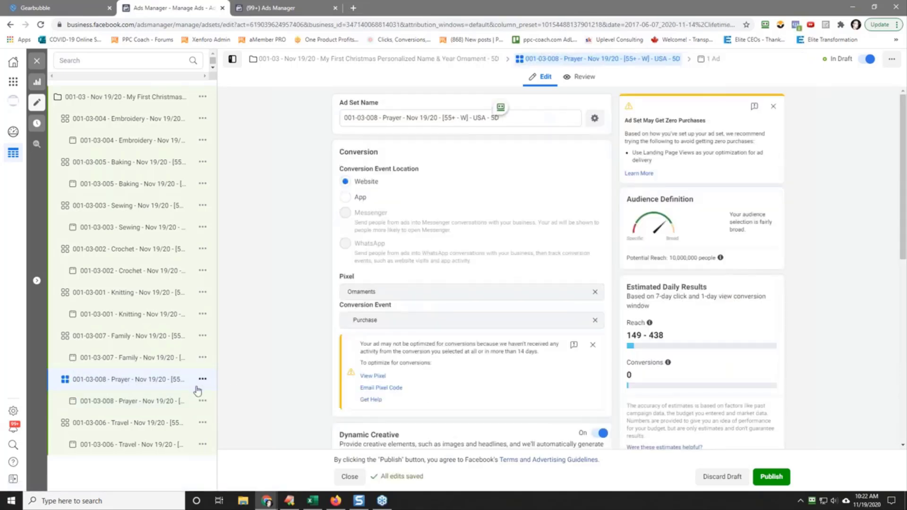
left_click(203, 379)
left_click(253, 395)
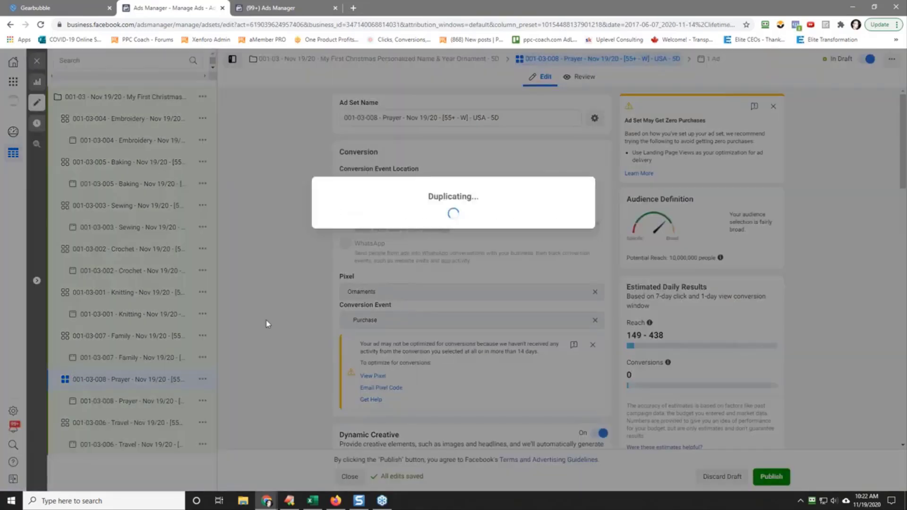
Step: In the Prayer copy's detailed targeting, add the suggested interest Happiness and remove Prayer
scroll(267, 323, "down", 10)
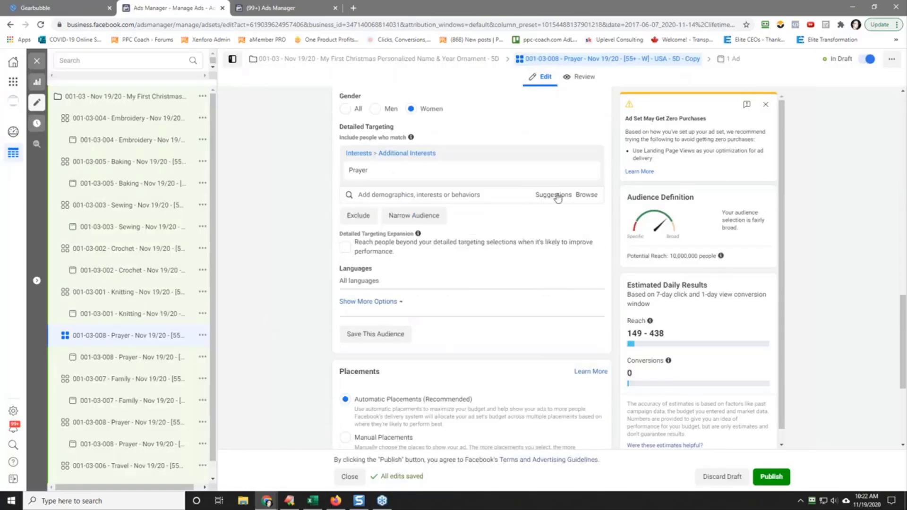
left_click(554, 196)
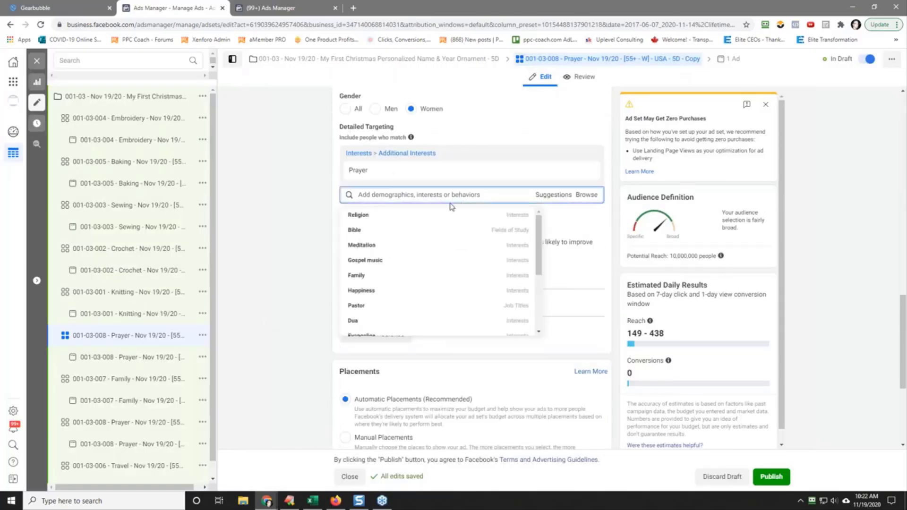
left_click(438, 291)
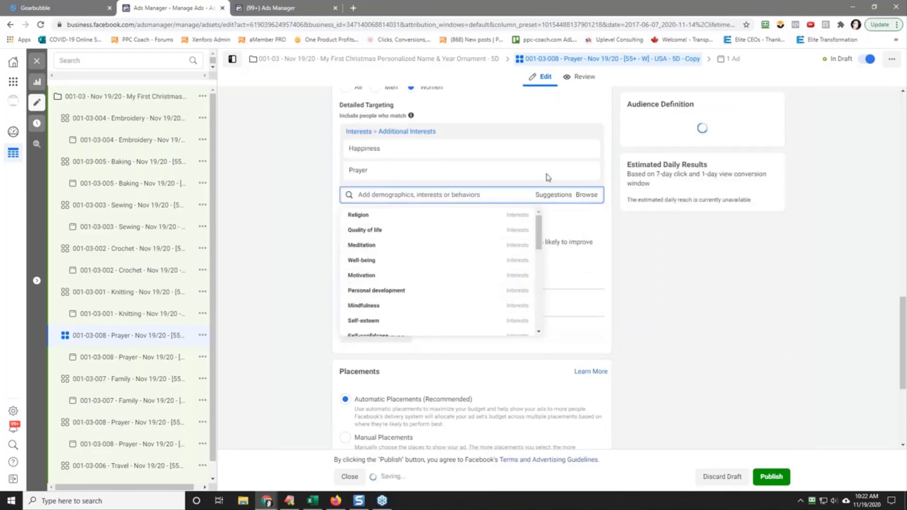
left_click(586, 172)
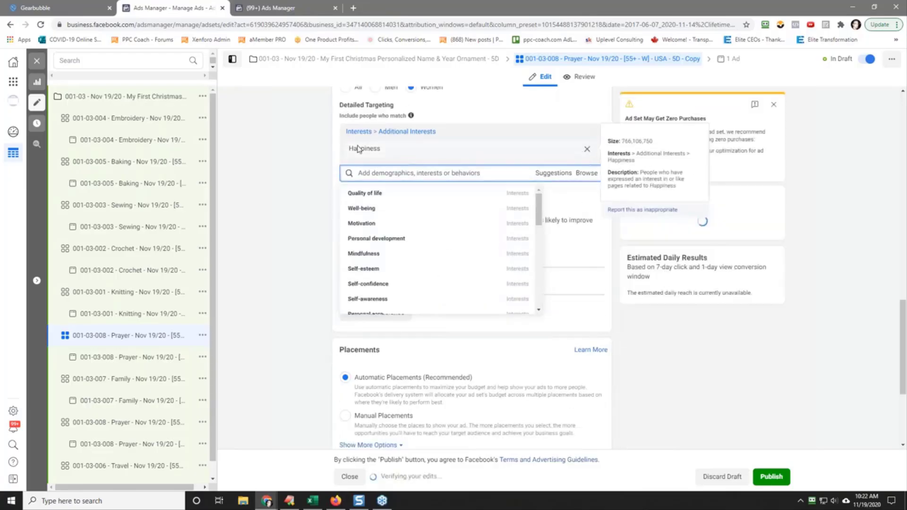
Step: Rename the copied ad set "001-03-009 - Happiness - Nov 19/20 - [55+ - W] - USA - 5D", reusing the copied interest name
double_click(360, 150)
right_click(360, 150)
left_click(304, 174)
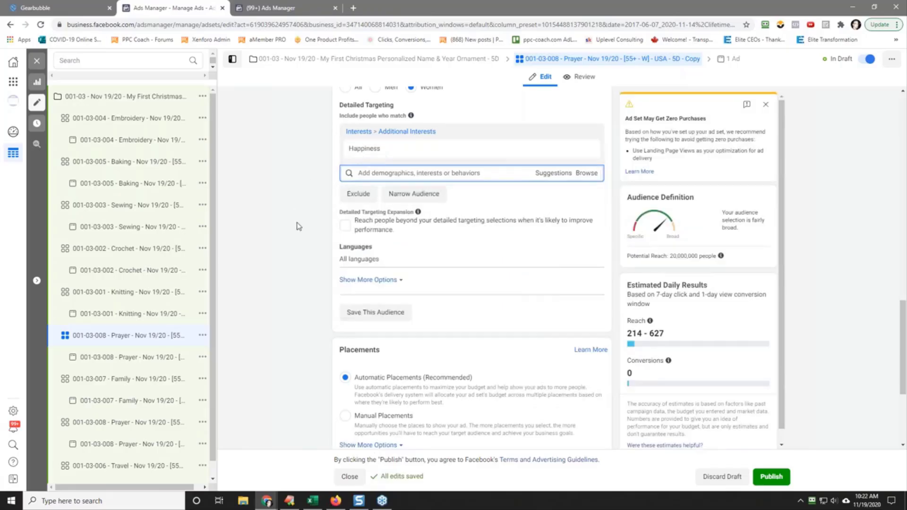
scroll(299, 226, "up", 15)
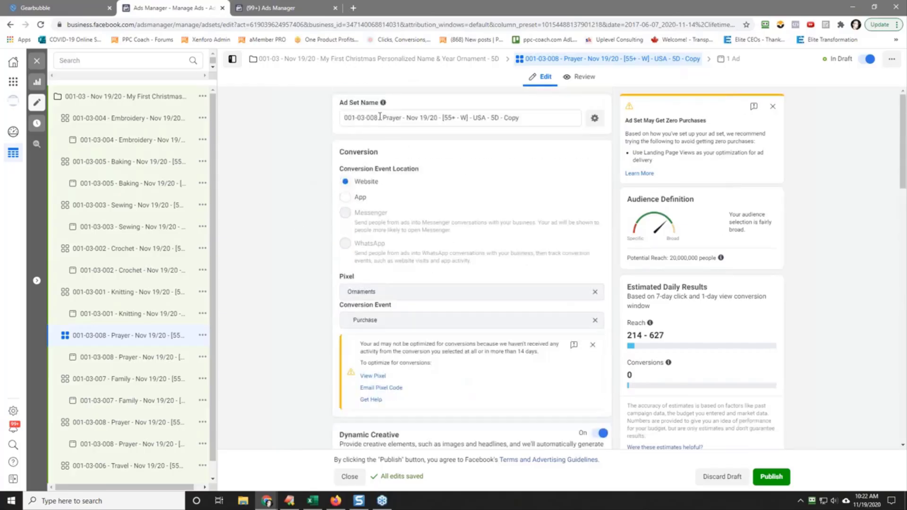
left_click_drag(384, 119, 397, 117)
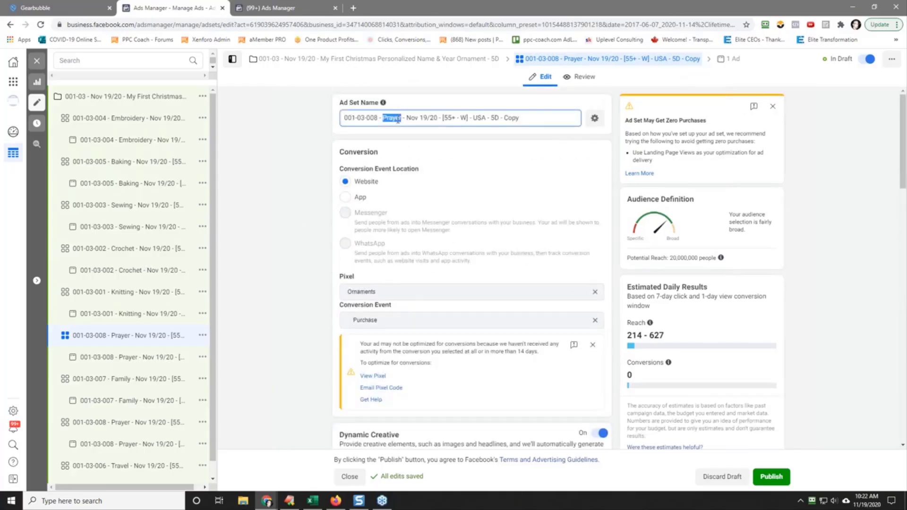
right_click(399, 120)
left_click(416, 163)
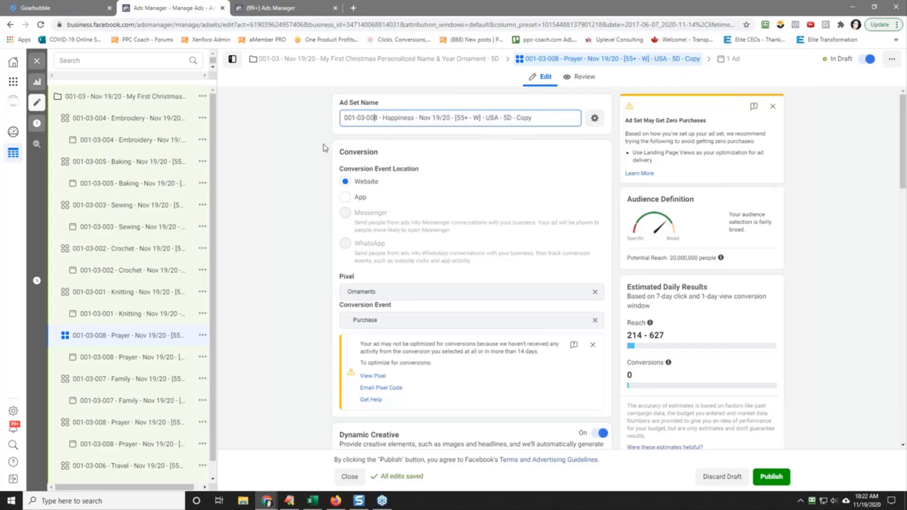
key("BackSpace")
type("9")
Step: Copy the 001-03-009 Happiness ad set's full name and paste it as the name of the ad inside it
triple_click(413, 121)
right_click(412, 121)
left_click(455, 154)
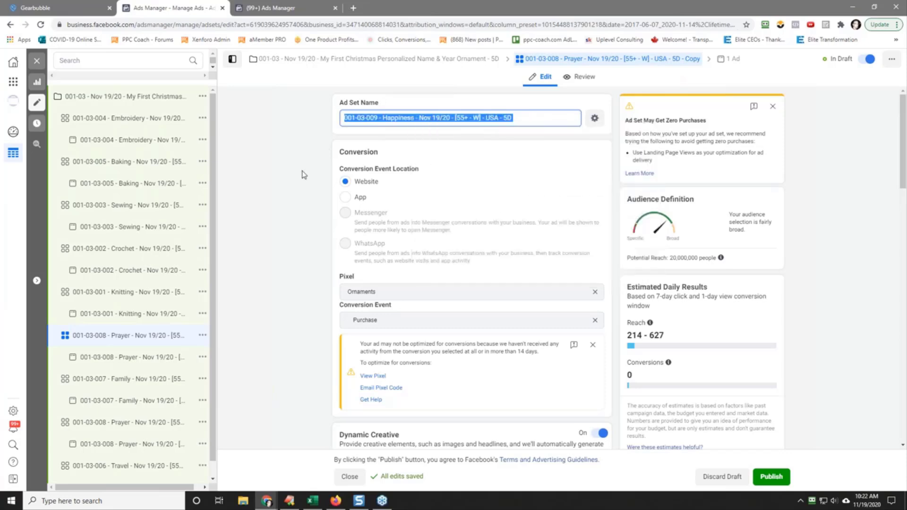
left_click(108, 360)
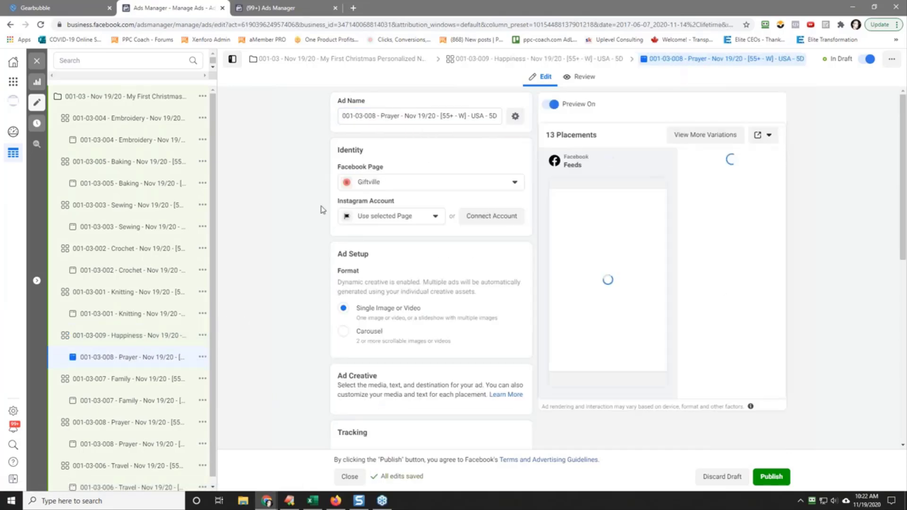
triple_click(415, 117)
right_click(415, 119)
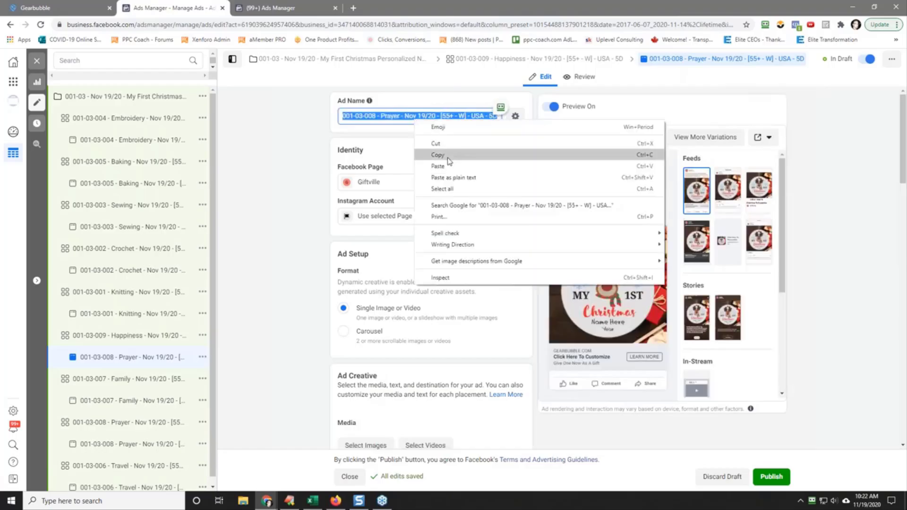
left_click(440, 167)
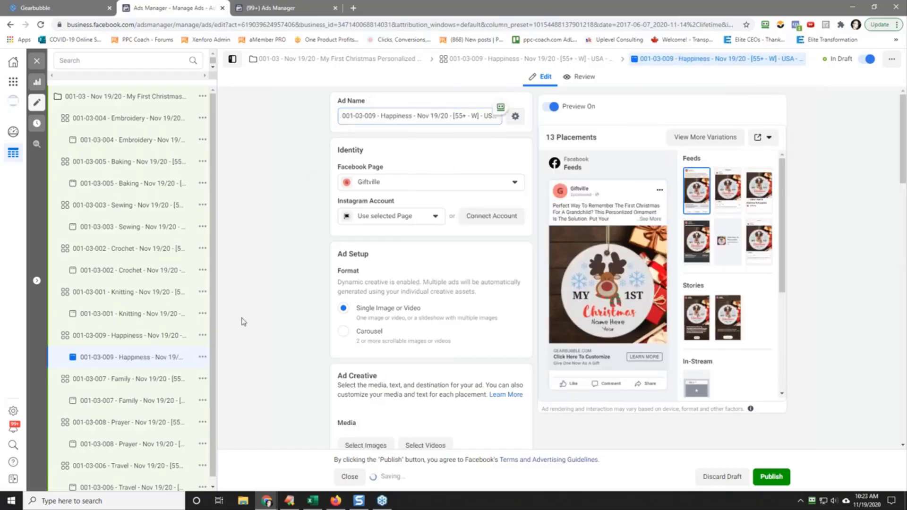
Step: Quickly duplicate the 001-03-009 Happiness ad set
left_click(113, 337)
left_click(202, 336)
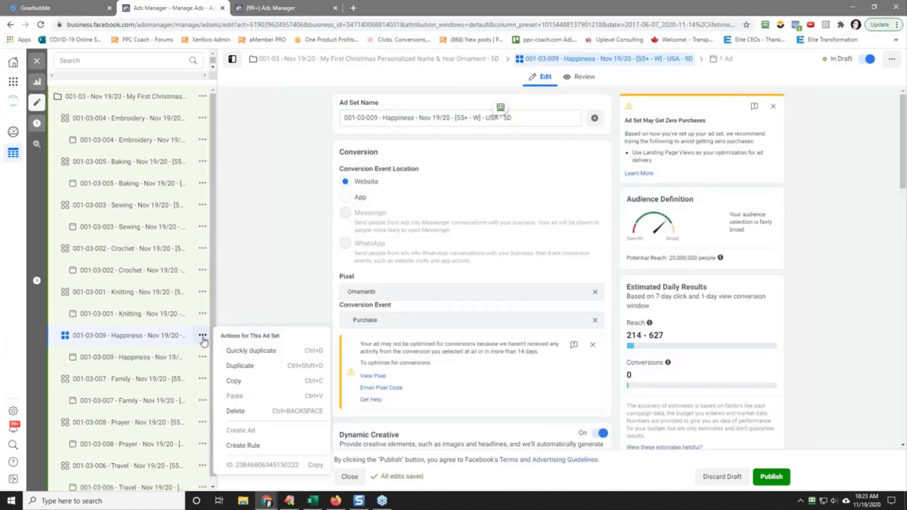
left_click(251, 351)
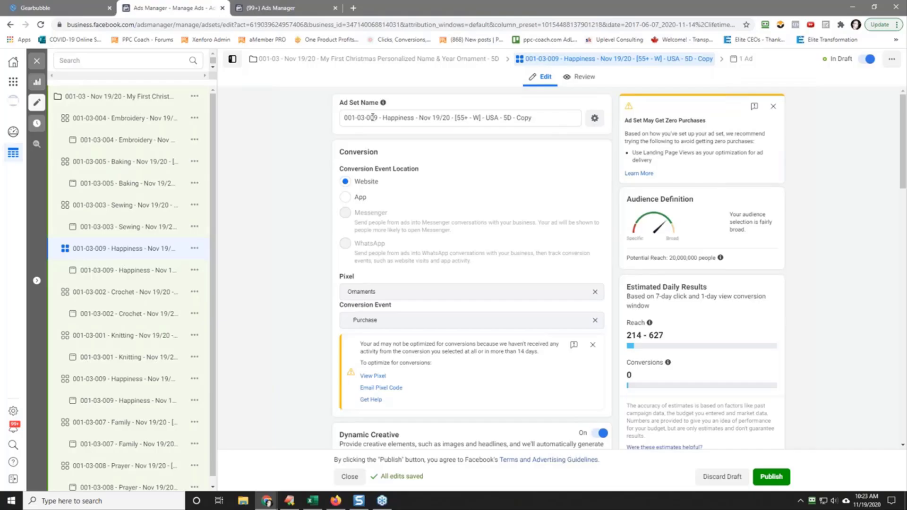
Step: Rename the copied ad set "001-03-010 - No Interest - Nov 19/20 - [55+ - W] - USA - 5D" and copy the name
left_click_drag(372, 117, 376, 117)
type("10")
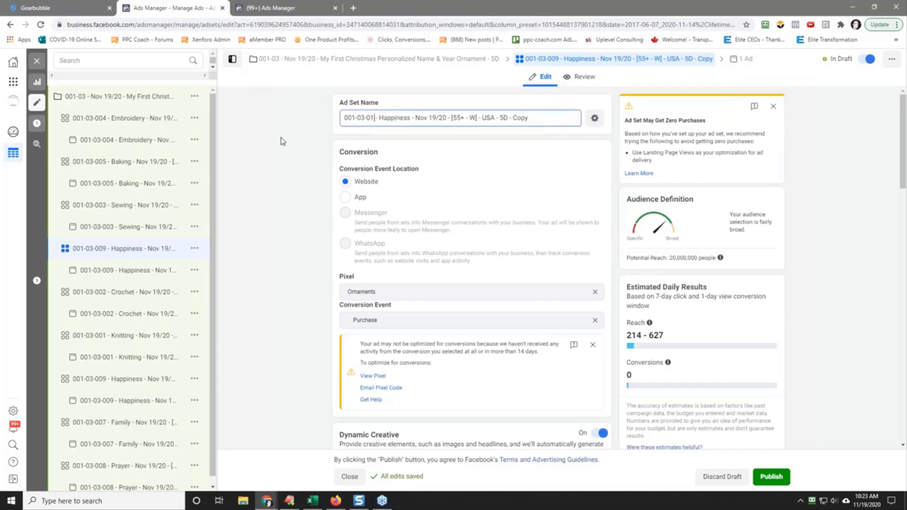
key("Delete")
key("Delete")
key("Delete")
key("Delete")
key("Delete")
key("Delete")
key("Delete")
key("Delete")
key("Delete")
key("Delete")
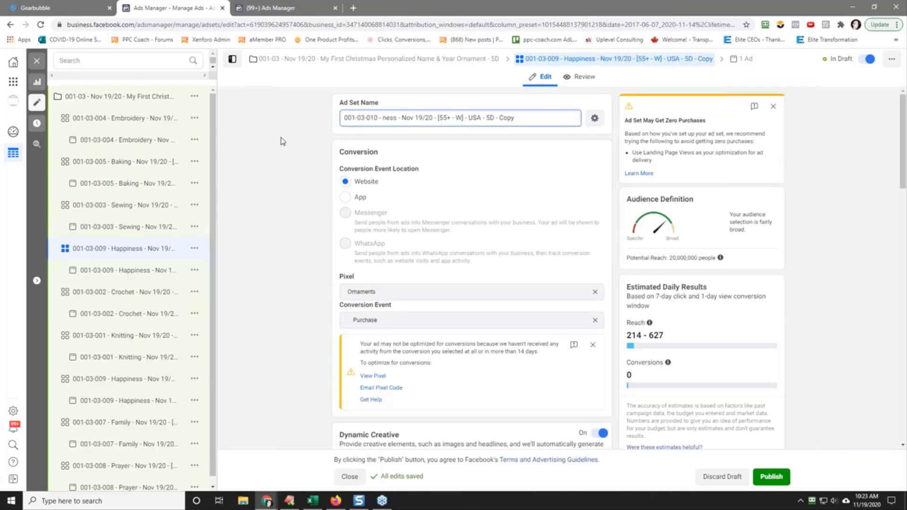
type("No Interset")
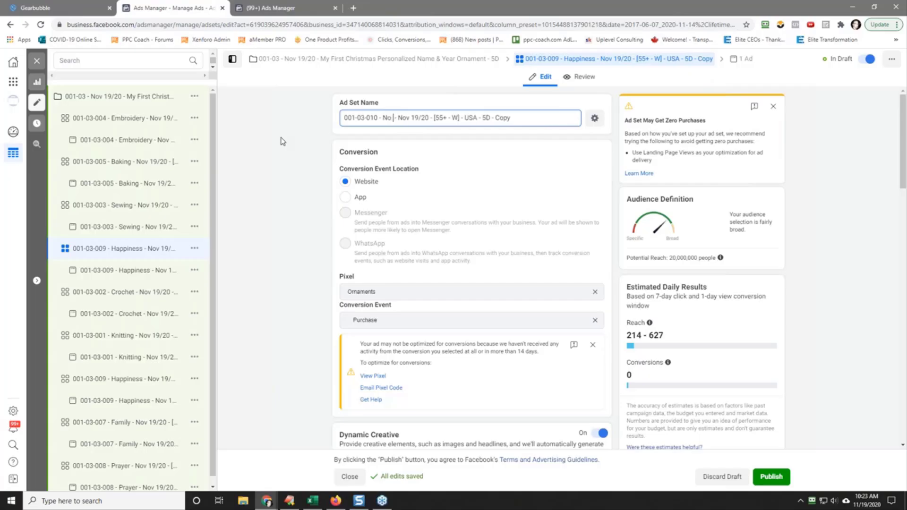
key("BackSpace")
key("BackSpace")
key("BackSpace")
key("BackSpace")
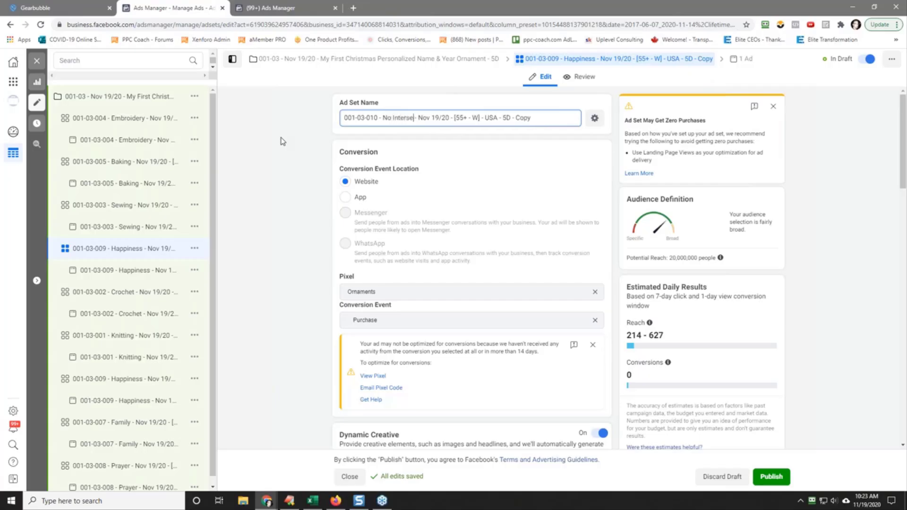
type("rest")
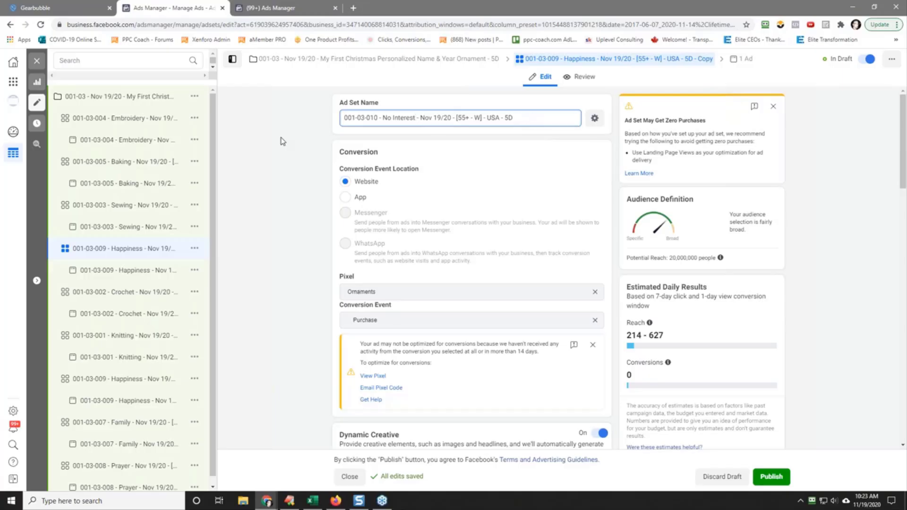
double_click(407, 119)
key("ctrl+a")
right_click(411, 119)
left_click(435, 155)
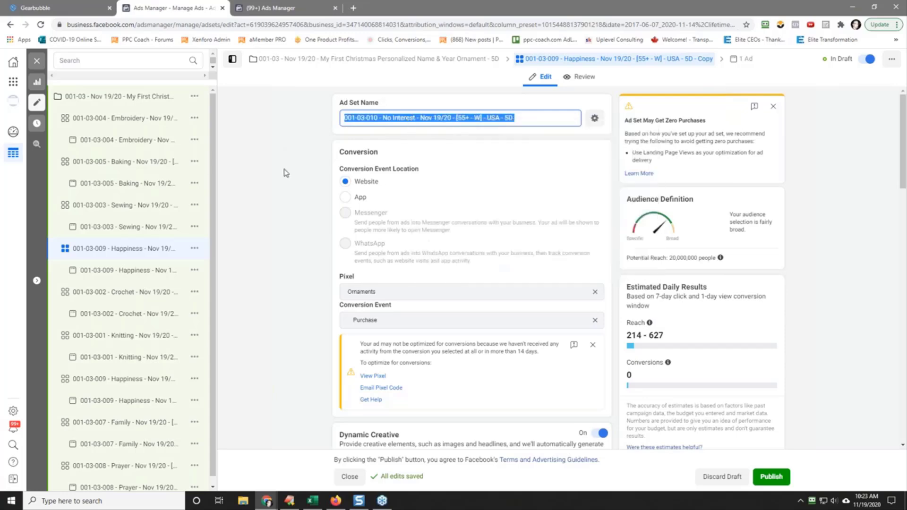
Step: Remove the Happiness interest from the No Interest ad set's detailed targeting
left_click(286, 172)
scroll(307, 281, "down", 5)
scroll(308, 279, "down", 7)
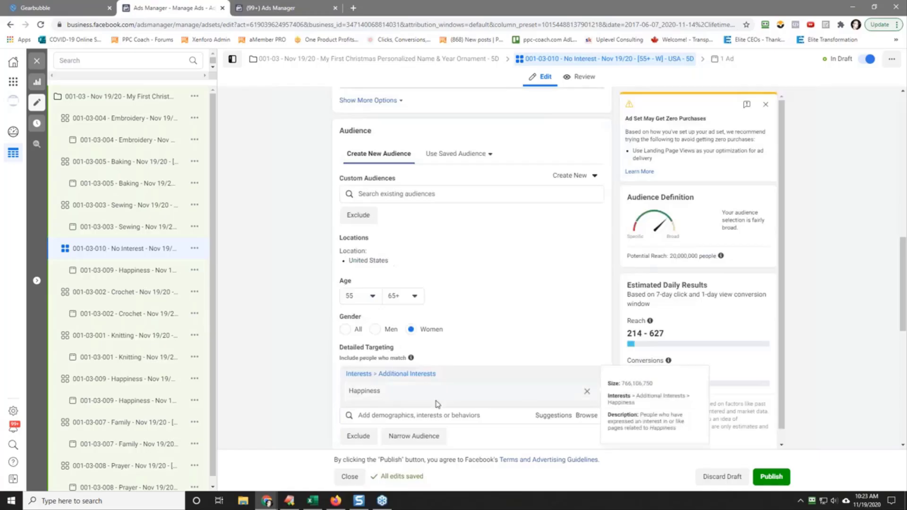
left_click(590, 391)
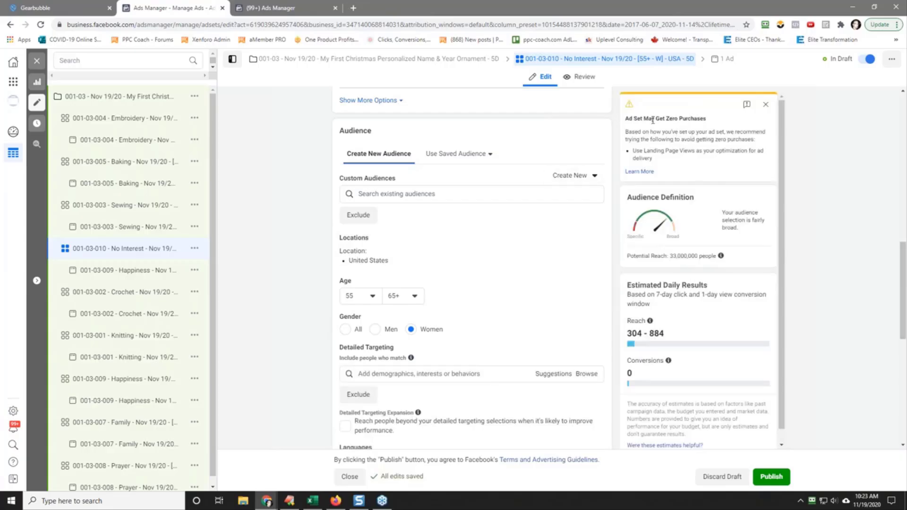
Step: Copy the No Interest ad set's full name and paste it as the name of the ad inside it
scroll(608, 154, "up", 15)
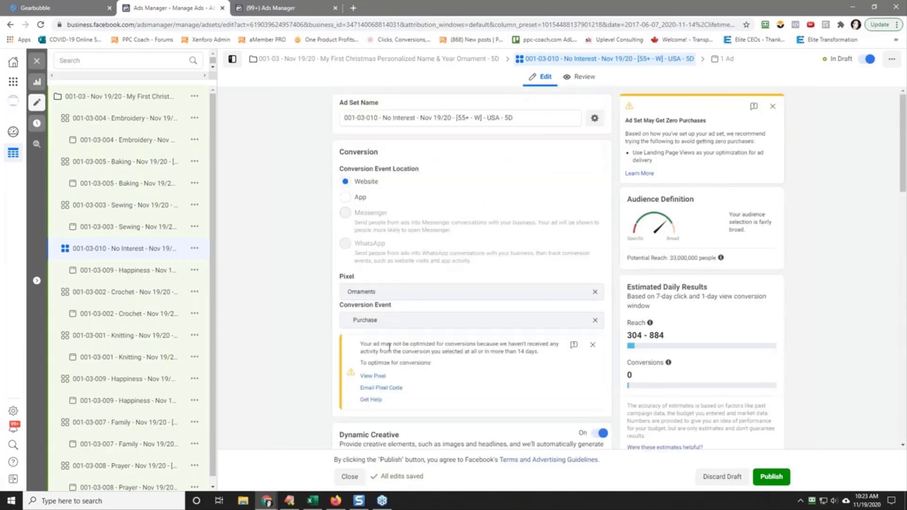
left_click(463, 117)
key("ctrl+a")
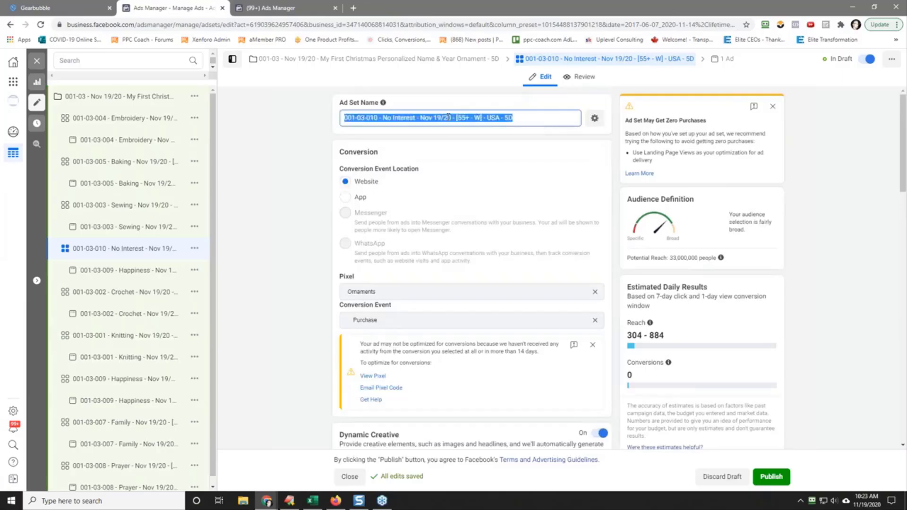
right_click(448, 118)
left_click(478, 151)
left_click(297, 185)
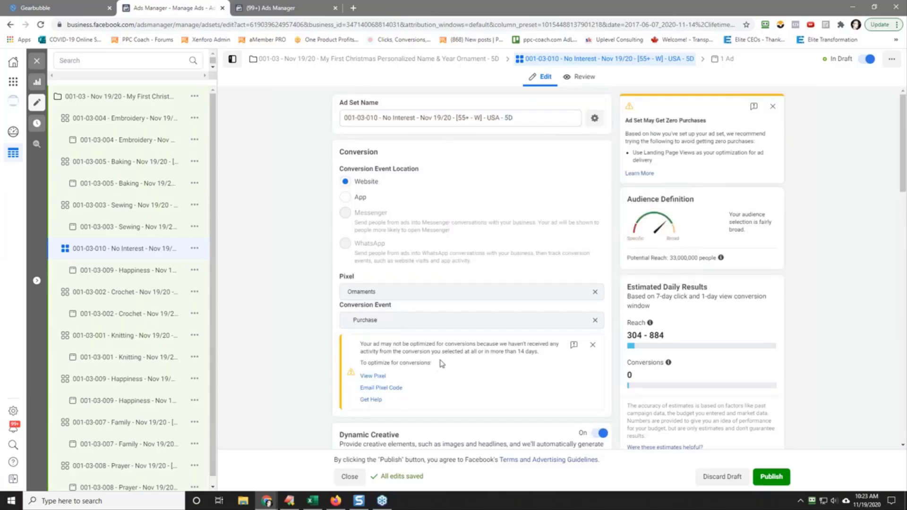
left_click(102, 270)
left_click(385, 116)
key("ctrl+a")
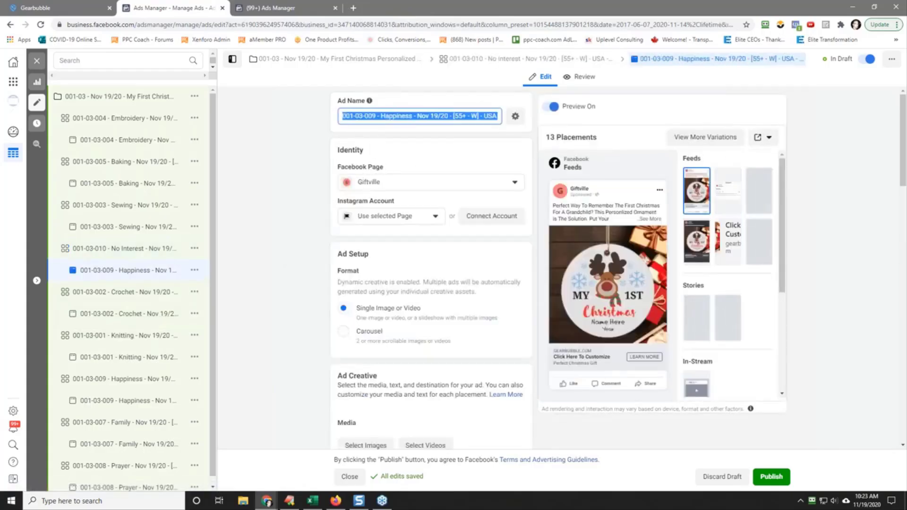
right_click(385, 118)
left_click(433, 164)
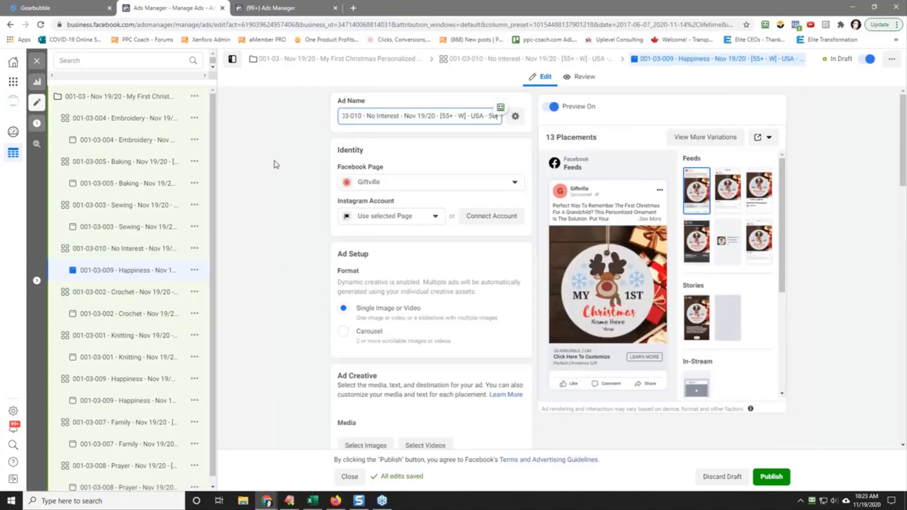
Step: Close the editor, publish all draft items of campaign 001-03, and switch to the automated rules page
left_click(38, 62)
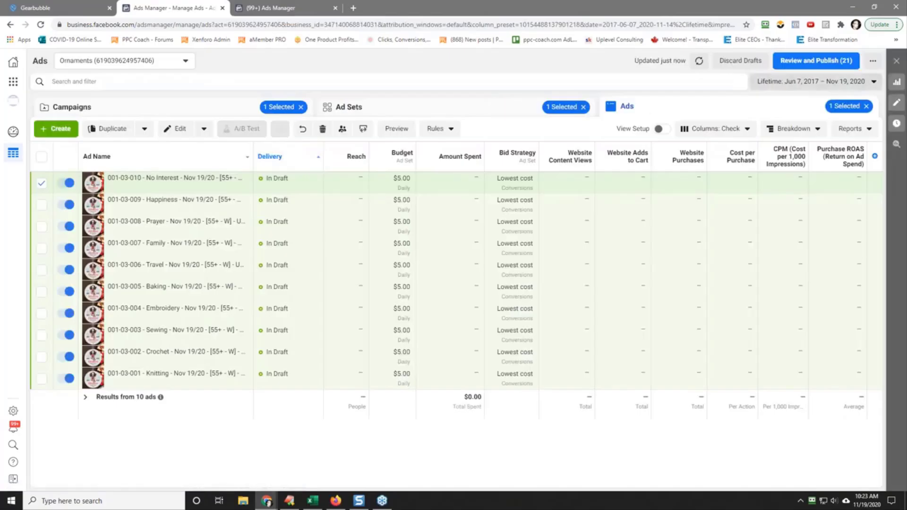
left_click(805, 62)
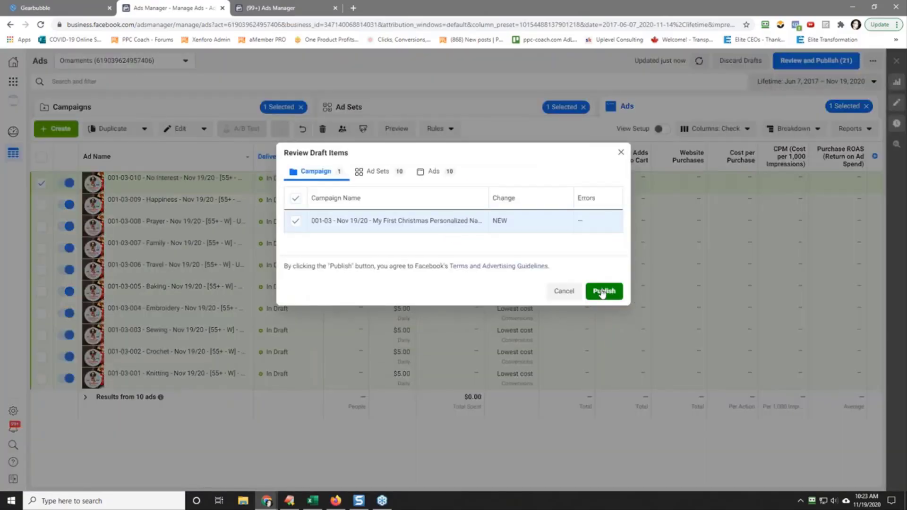
left_click(602, 290)
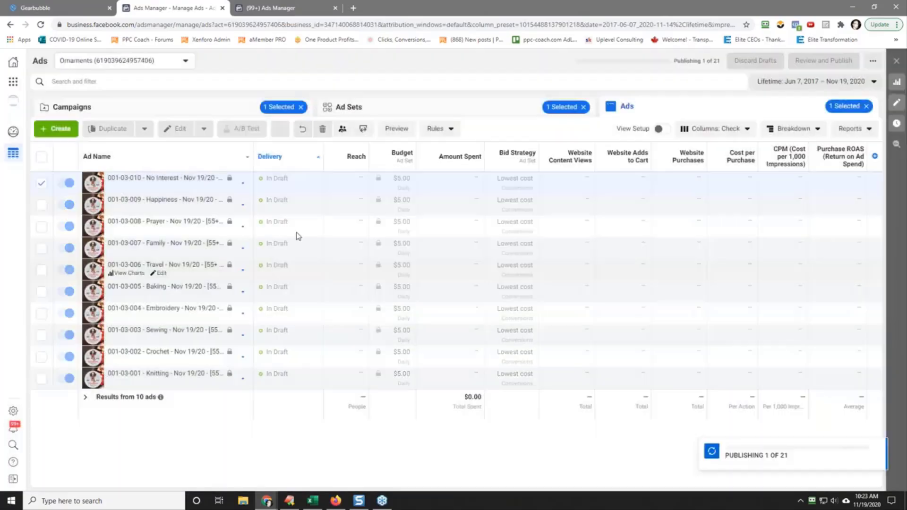
left_click(275, 8)
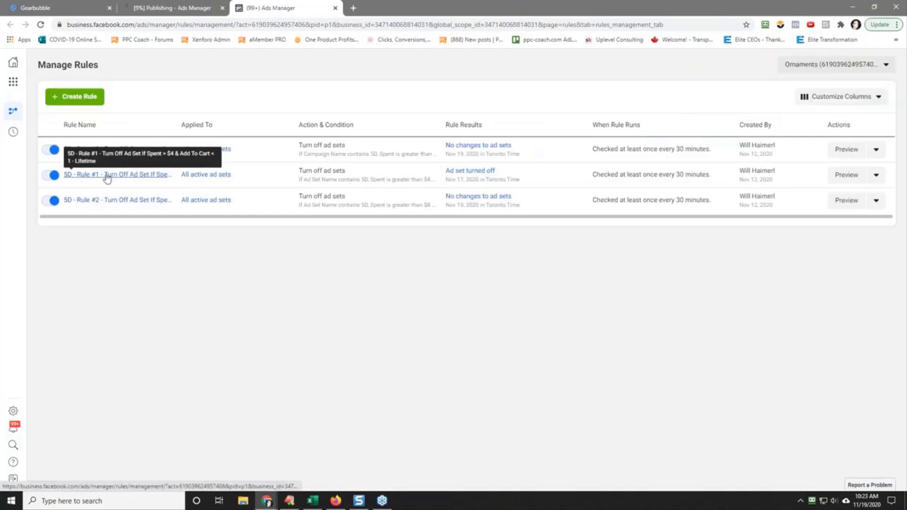
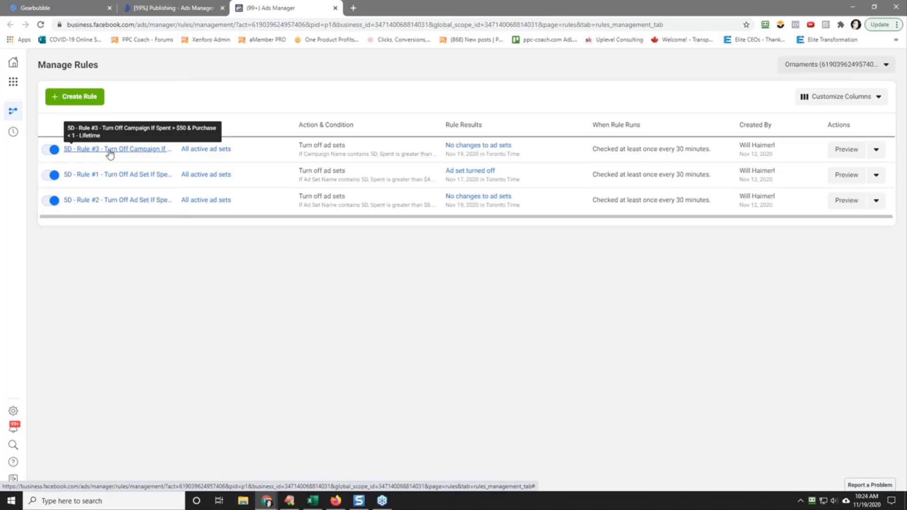
Step: Return to the ads management page and show the campaigns list with the ad set and ad selections cleared
left_click(158, 8)
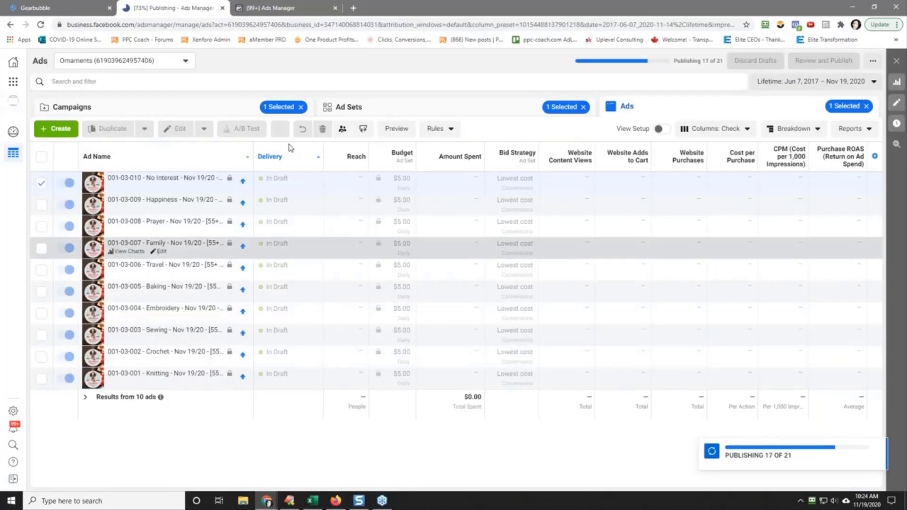
left_click(397, 103)
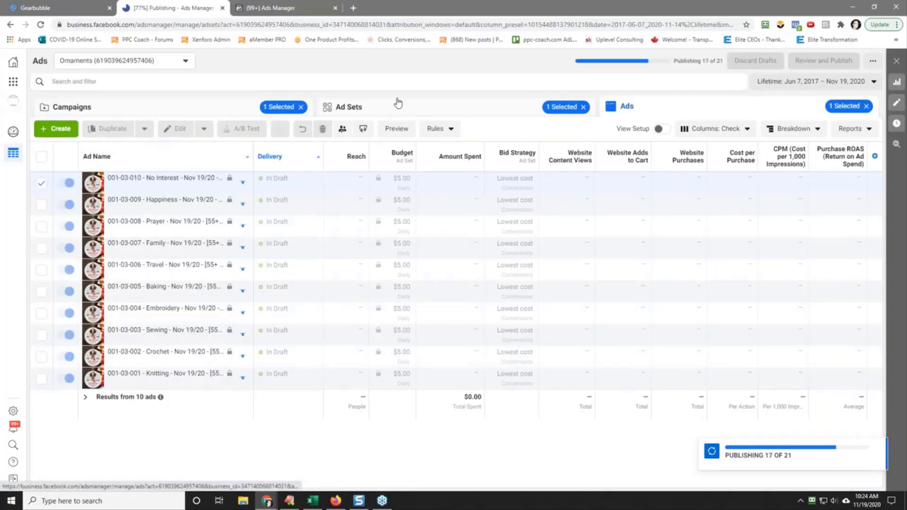
left_click(221, 106)
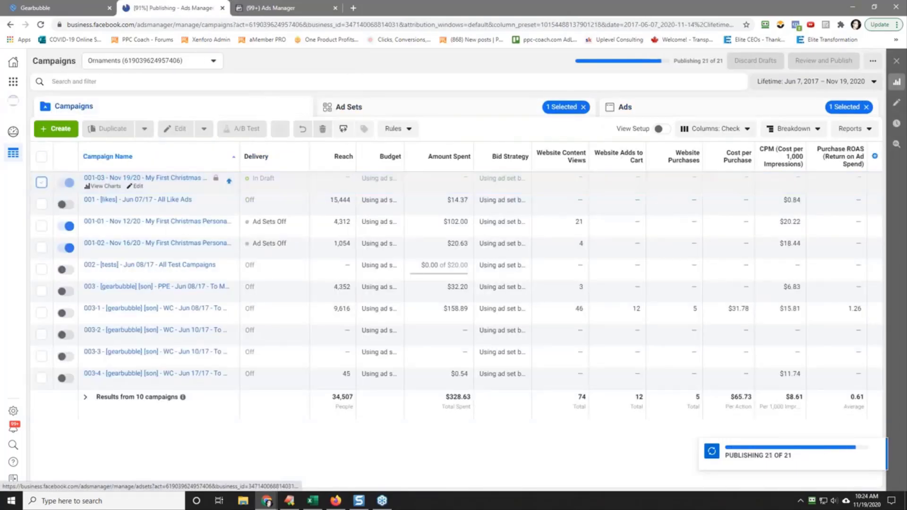
left_click(583, 108)
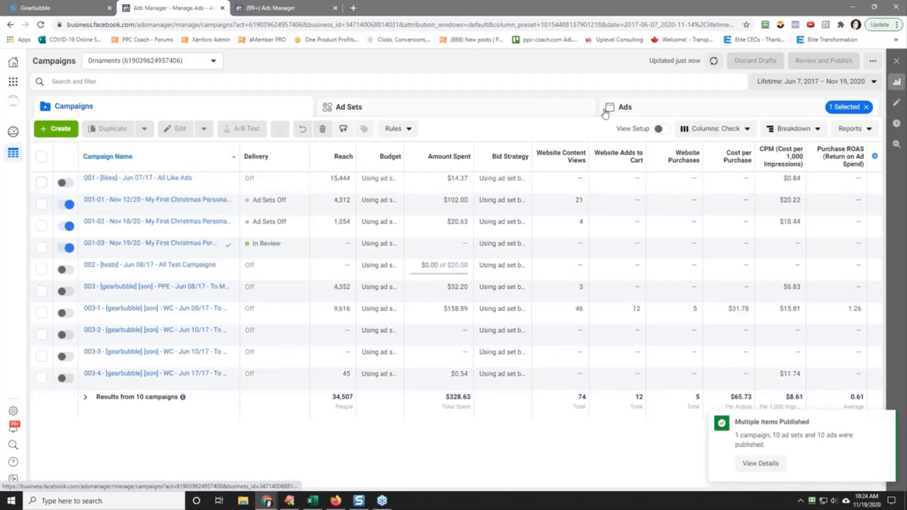
left_click(867, 108)
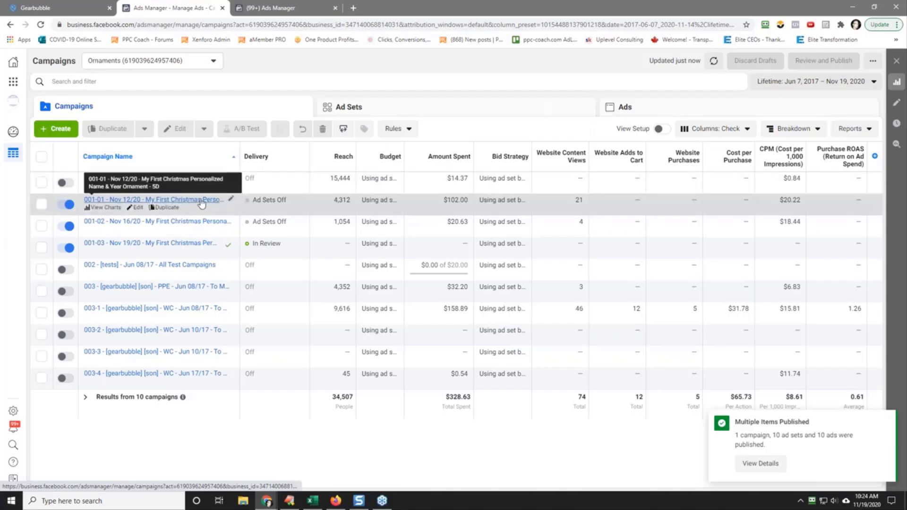
Step: Deselect campaign 001-03, reload the campaigns list, and open the ad sets of campaign 001-03
left_click(142, 244)
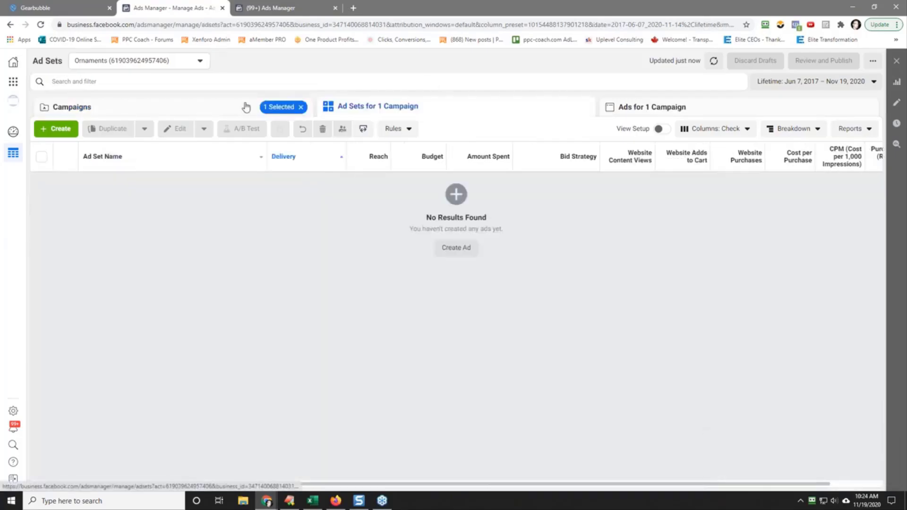
left_click(143, 111)
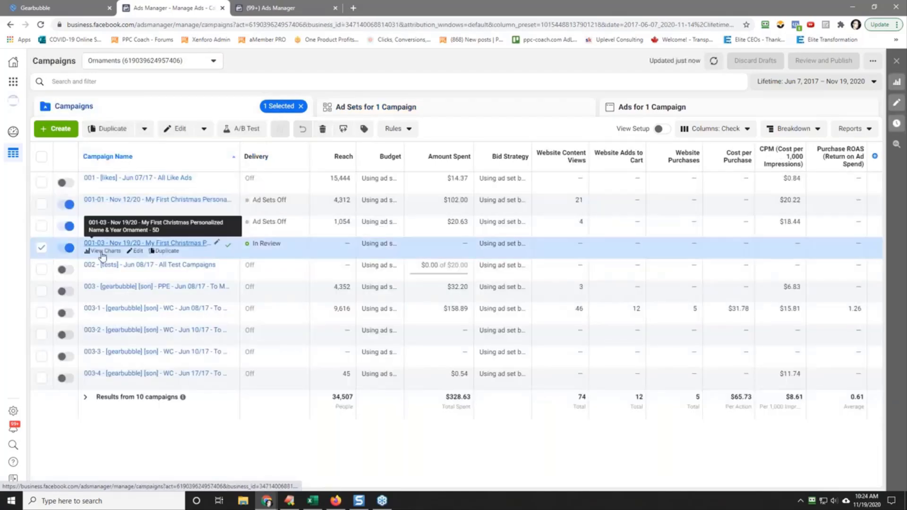
left_click(42, 247)
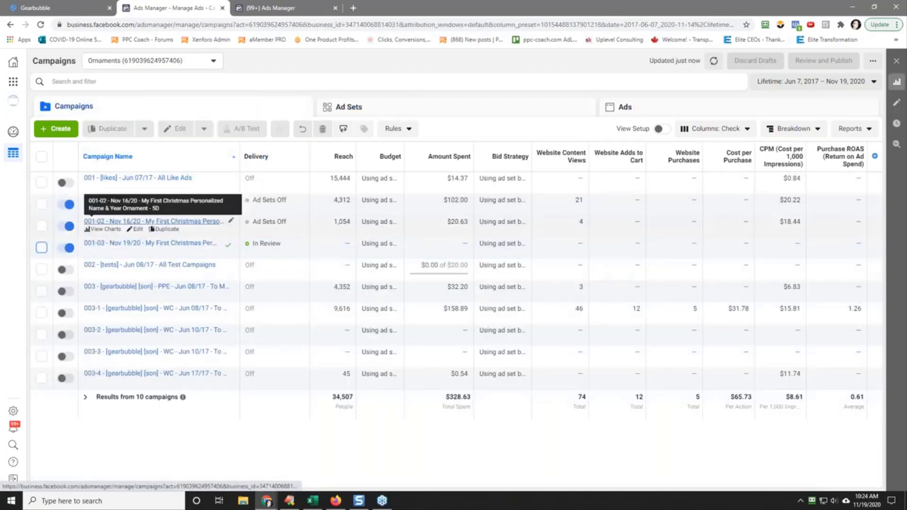
right_click(414, 60)
left_click(445, 84)
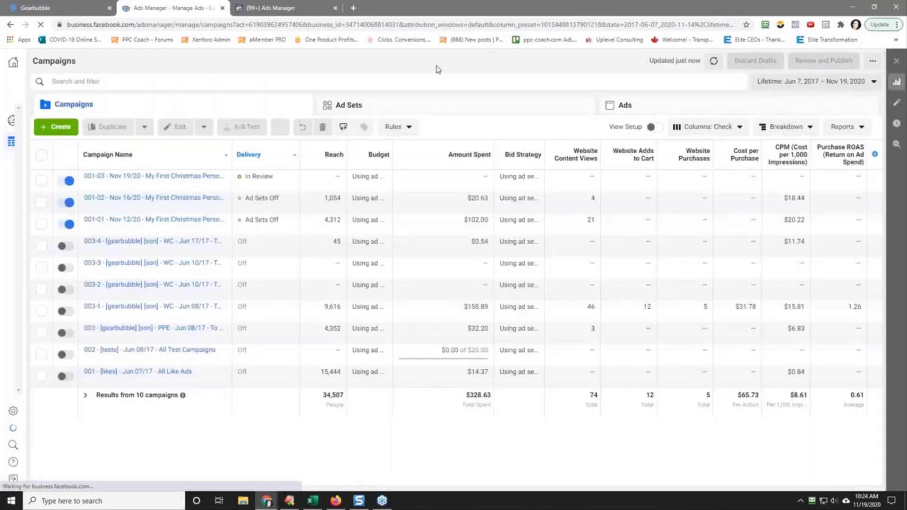
left_click(129, 178)
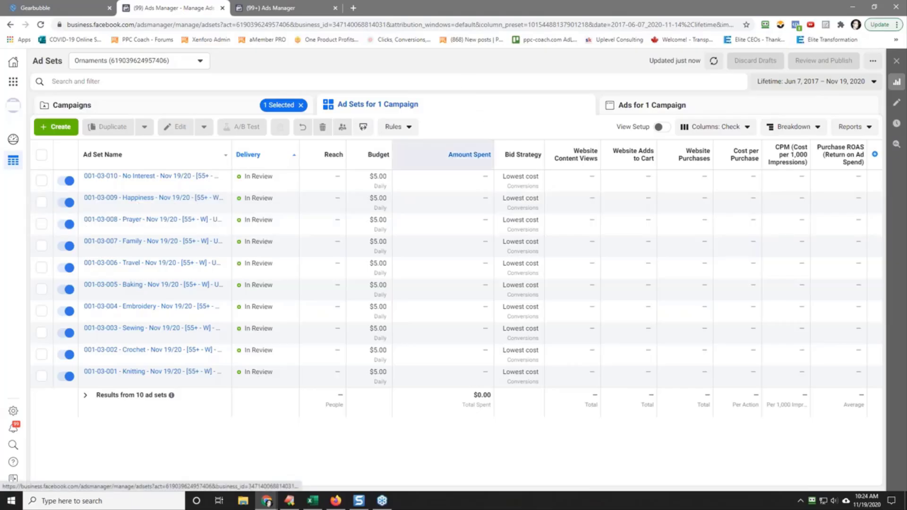
Step: Switch to Calculator and multiply 10 by 5 to work out the ad sets' combined daily budget
left_click(113, 502)
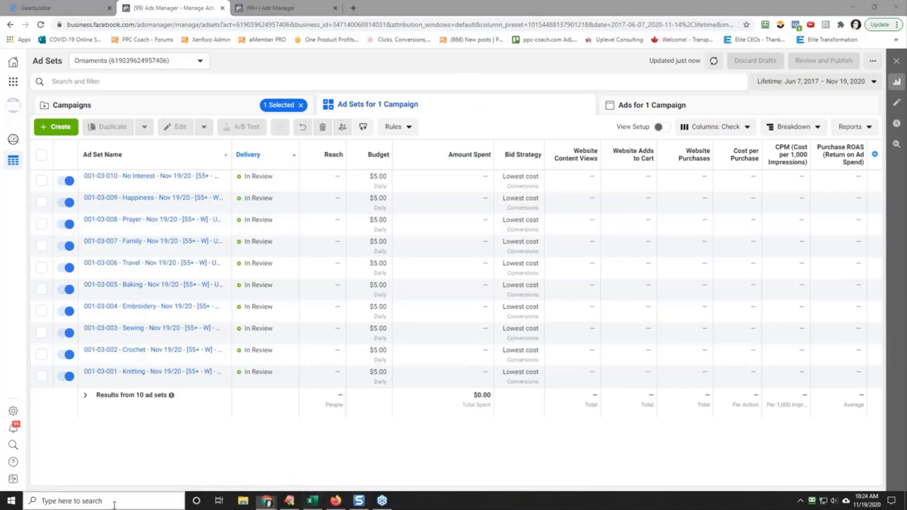
left_click(83, 271)
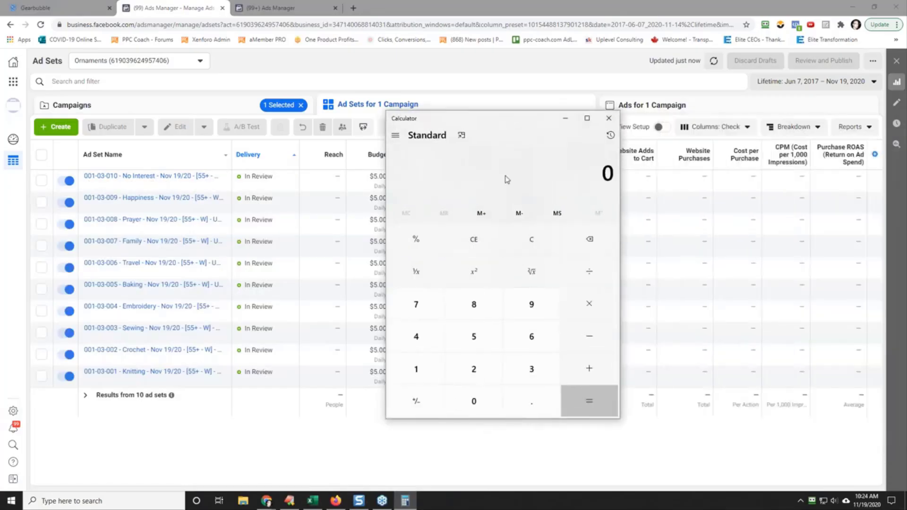
type("10 × 5")
key("Return")
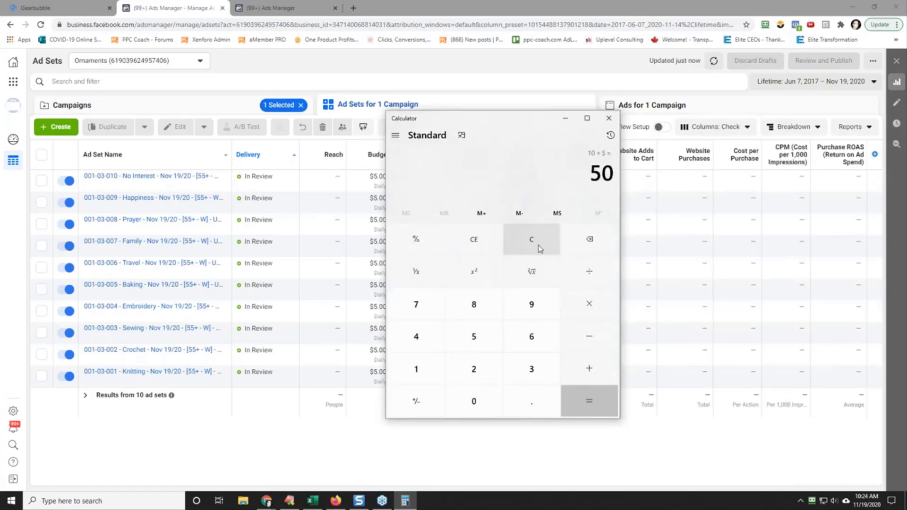
Step: Clear the previous calculation, divide 500 by 5, and close Calculator
left_click(537, 243)
type("500")
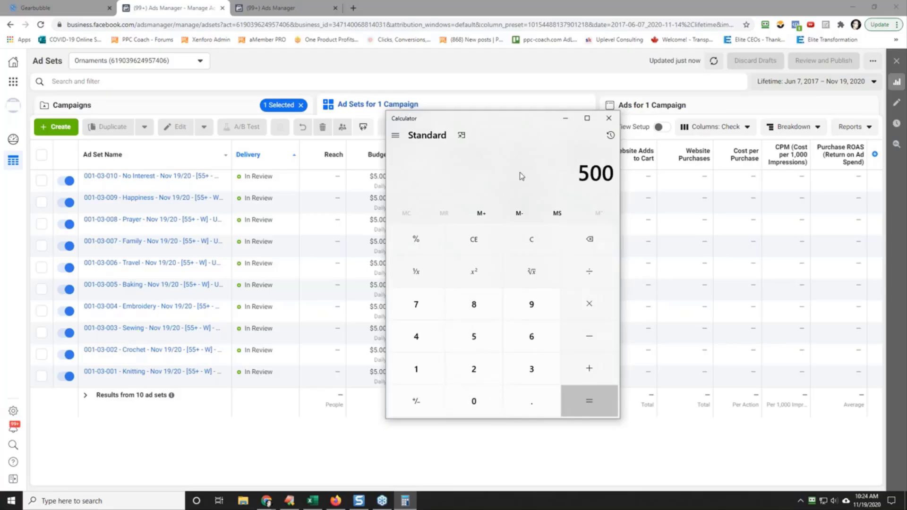
type(" ÷ 5")
key("Return")
left_click(608, 119)
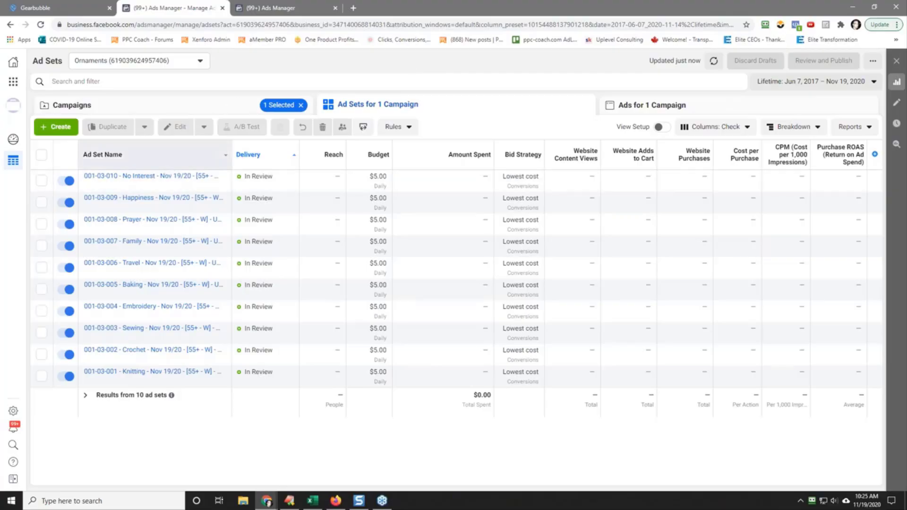
mouse_move(165, 178)
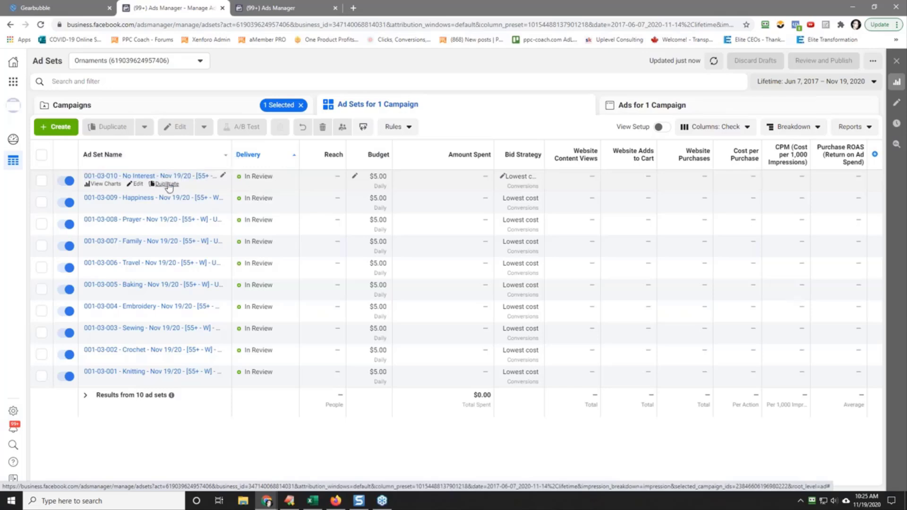
left_click(167, 185)
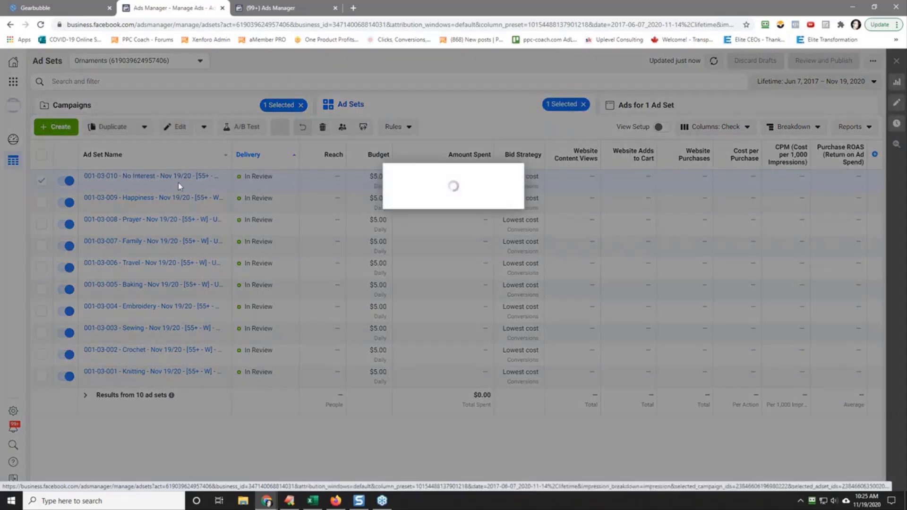
left_click(522, 364)
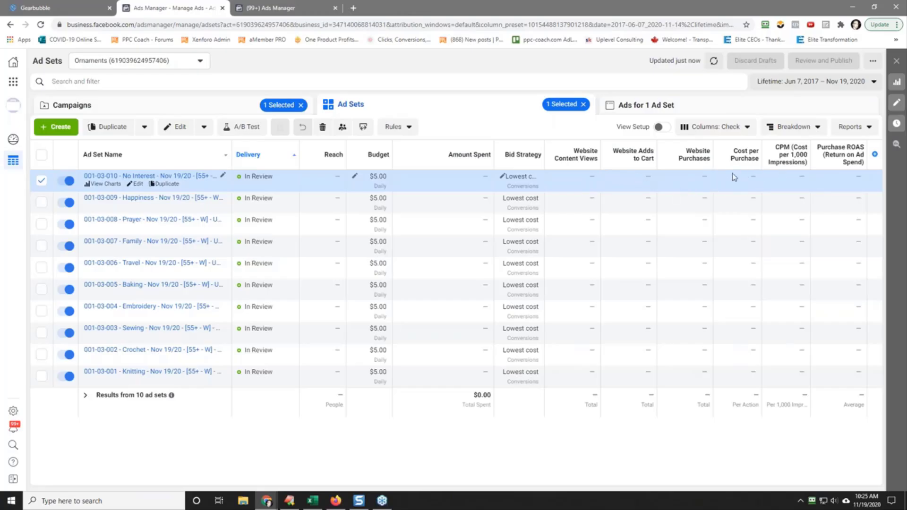
left_click(167, 184)
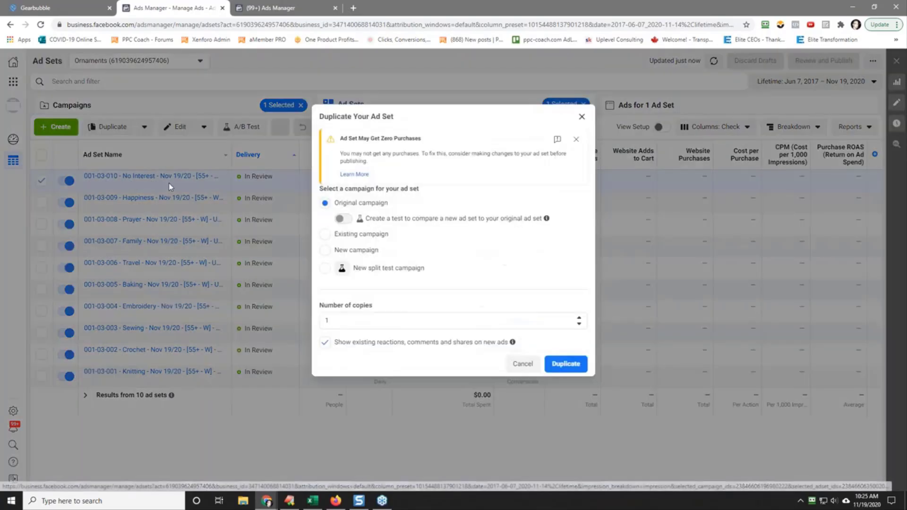
left_click(514, 365)
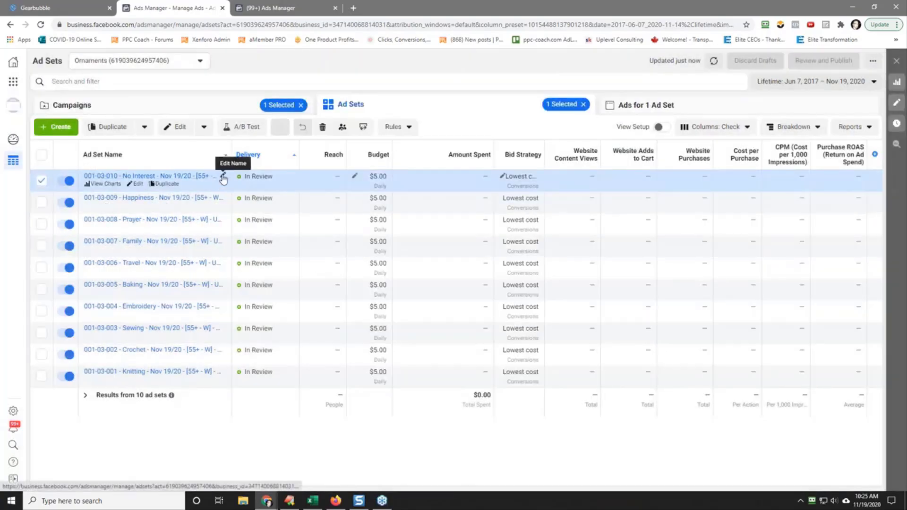
Step: Copy the full name of the 001-03-010 No Interest ad set and close the name editor without saving
left_click(223, 176)
double_click(149, 197)
key("ctrl+a")
right_click(161, 198)
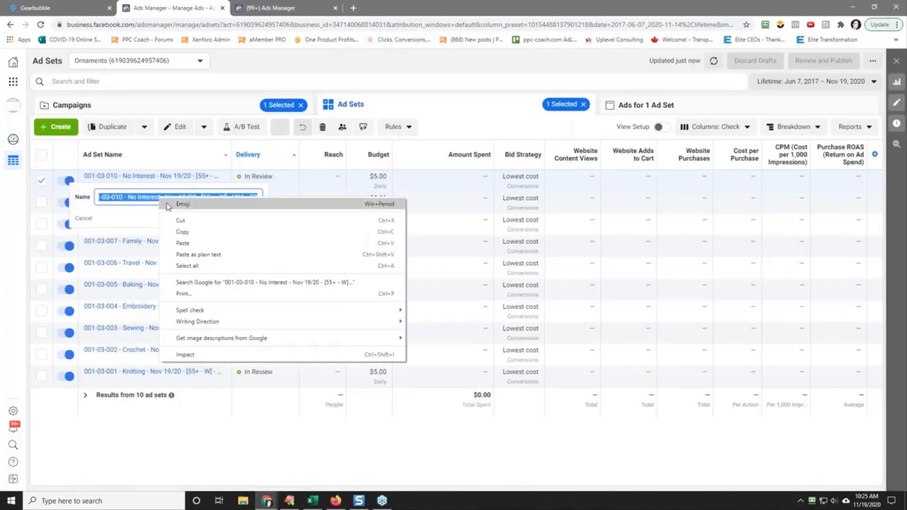
left_click(189, 233)
left_click(84, 218)
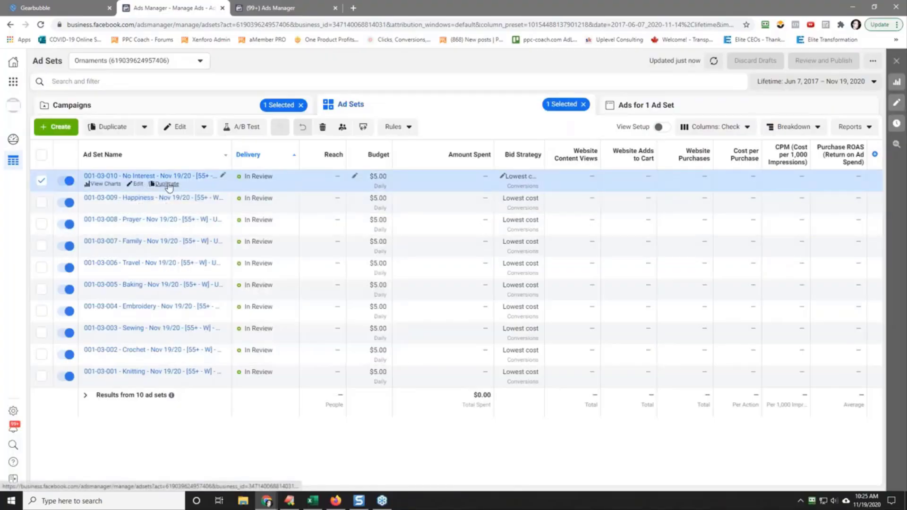
Step: Duplicate the No Interest ad set as 5 copies into a new campaign named "001-03-010 - CBO - No Interest - Nov 19/20 - [55+ - W] - USA - 100D"
left_click(168, 185)
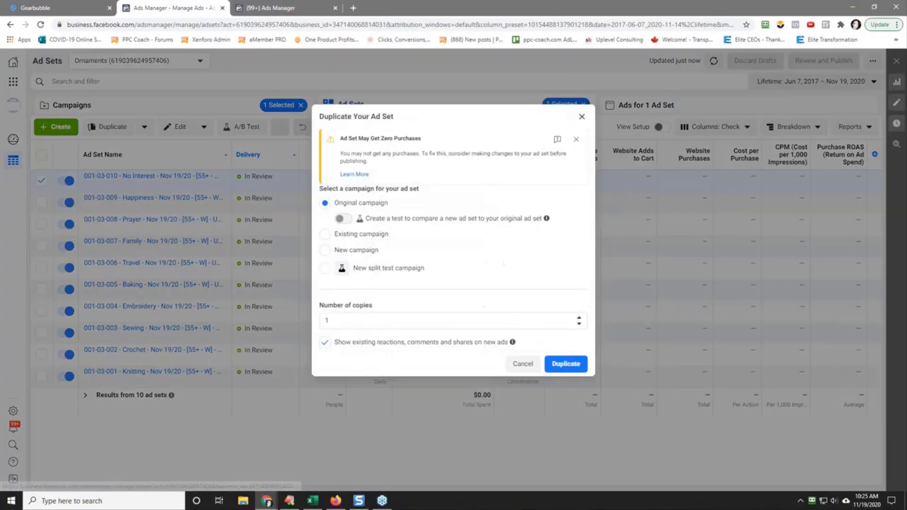
left_click(334, 252)
left_click(357, 238)
right_click(357, 239)
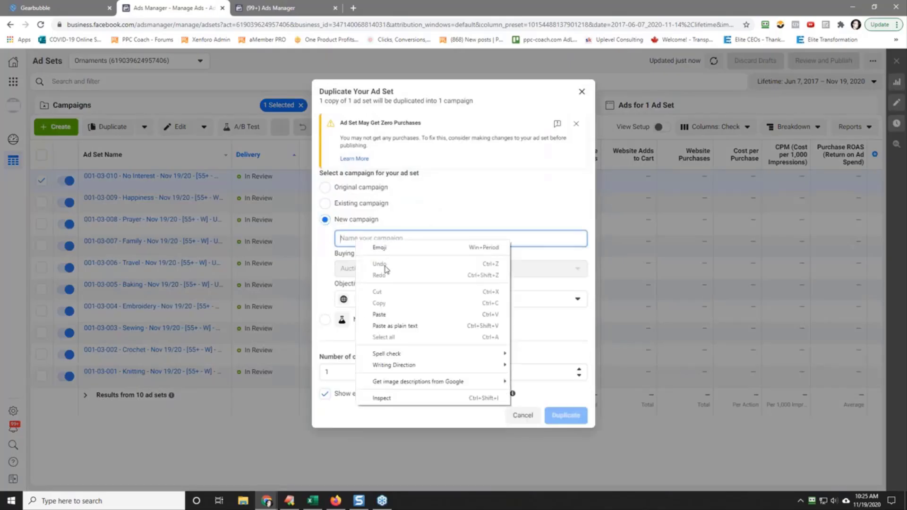
left_click(399, 318)
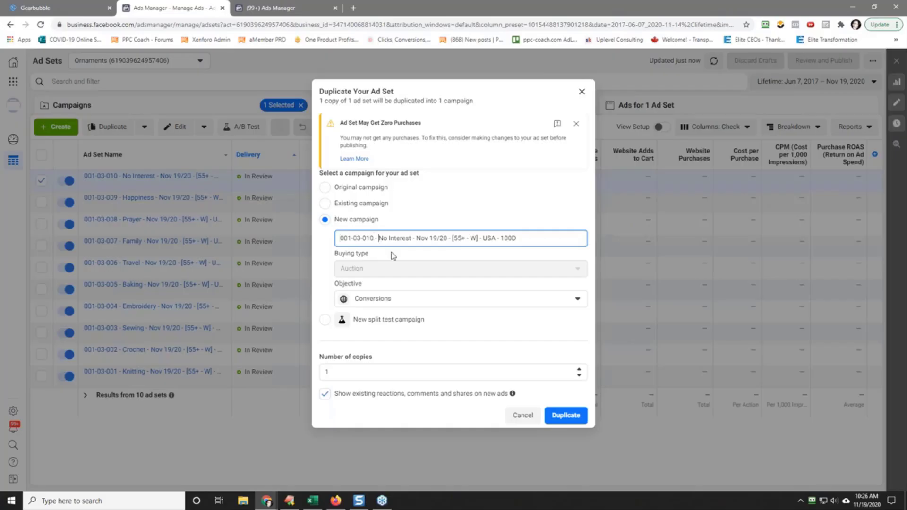
type("CBO -")
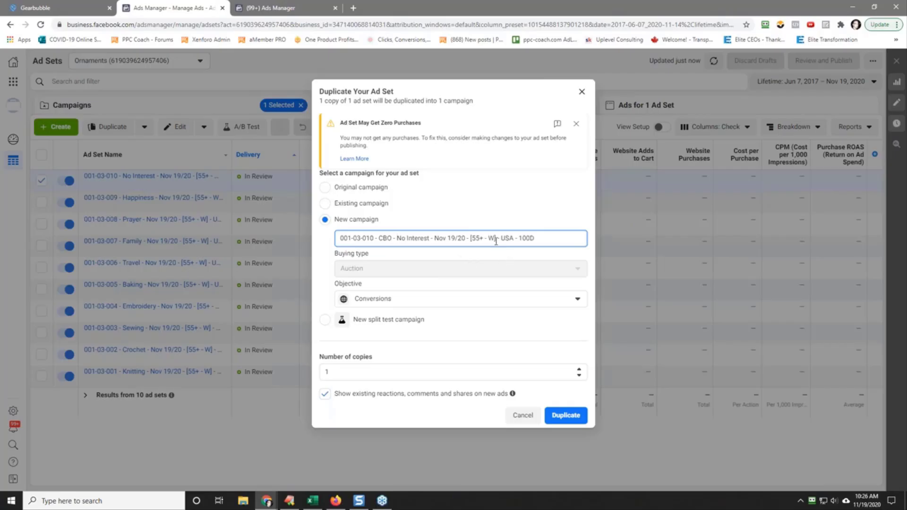
left_click(580, 371)
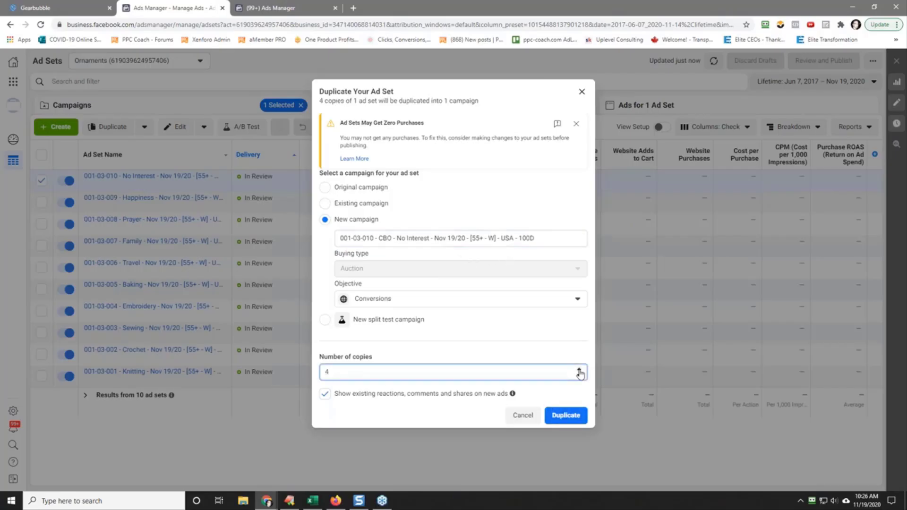
left_click(564, 412)
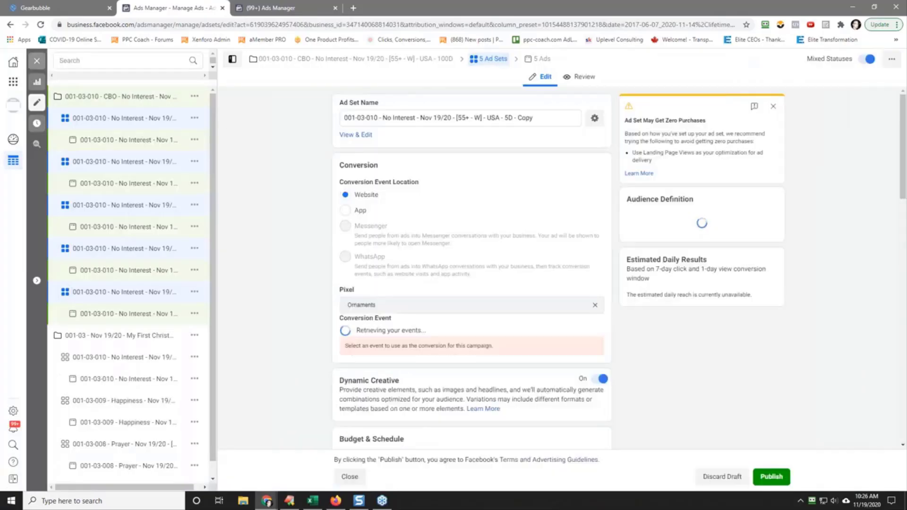
Step: Close the ad sets editor and open the draft 001-03-010 CBO campaign for editing from the campaigns list
left_click(36, 61)
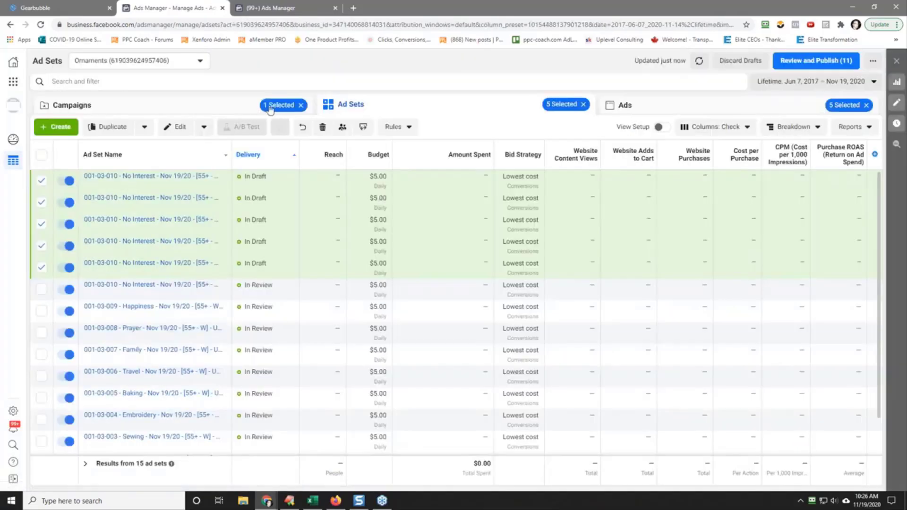
left_click(213, 103)
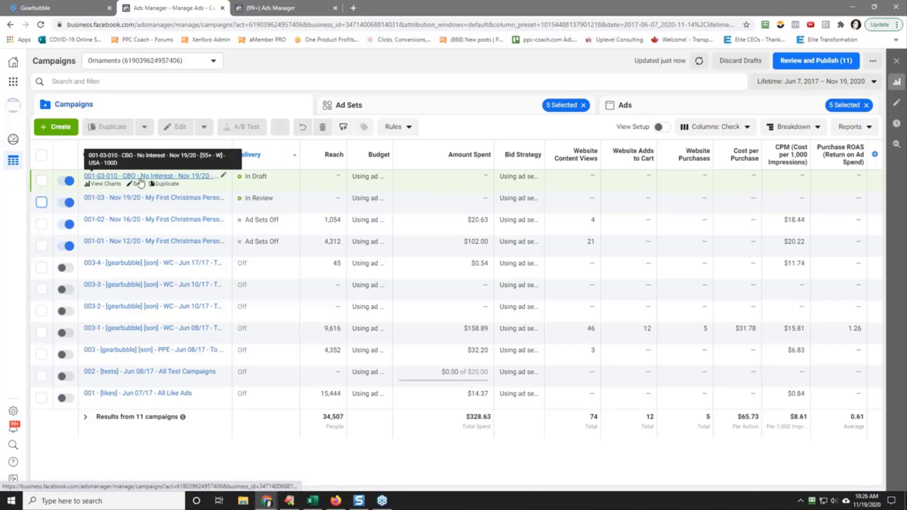
left_click(140, 182)
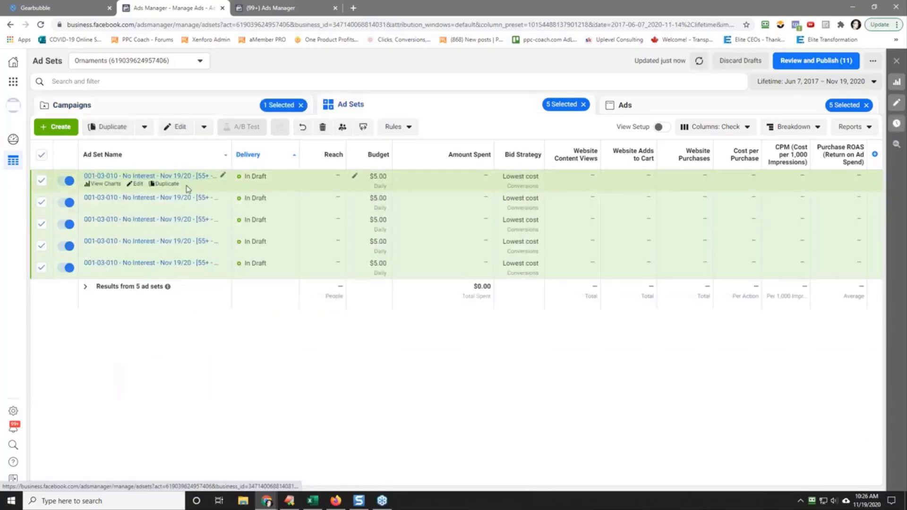
left_click(189, 110)
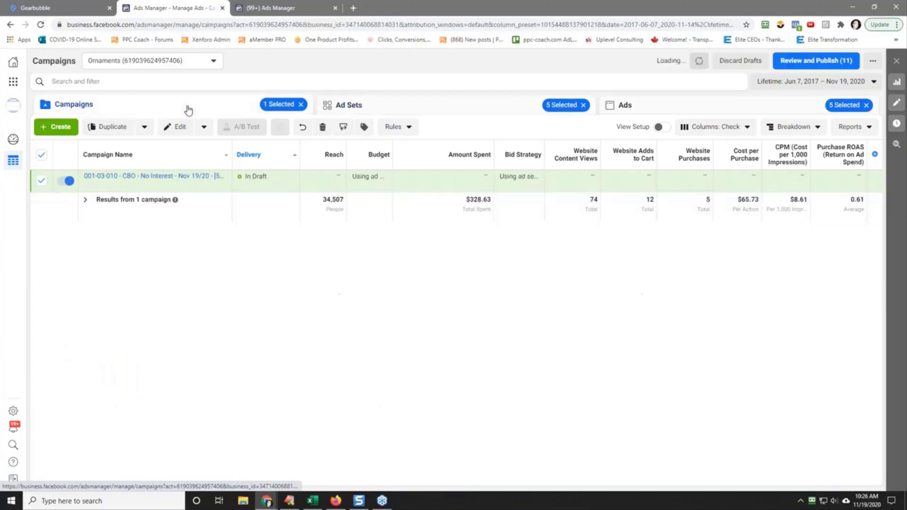
left_click(137, 184)
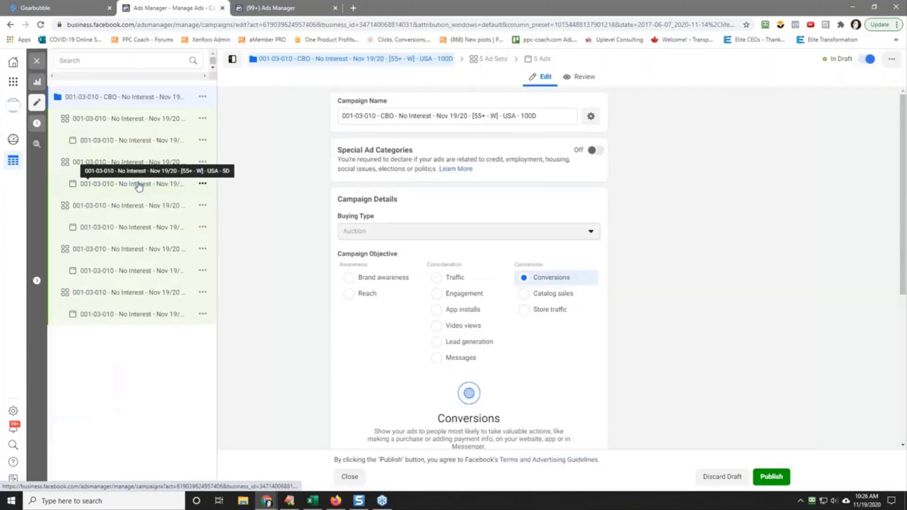
Step: Turn on Campaign Budget Optimization for the draft 001-03-010 CBO campaign
scroll(646, 307, "down", 4)
scroll(646, 307, "down", 3)
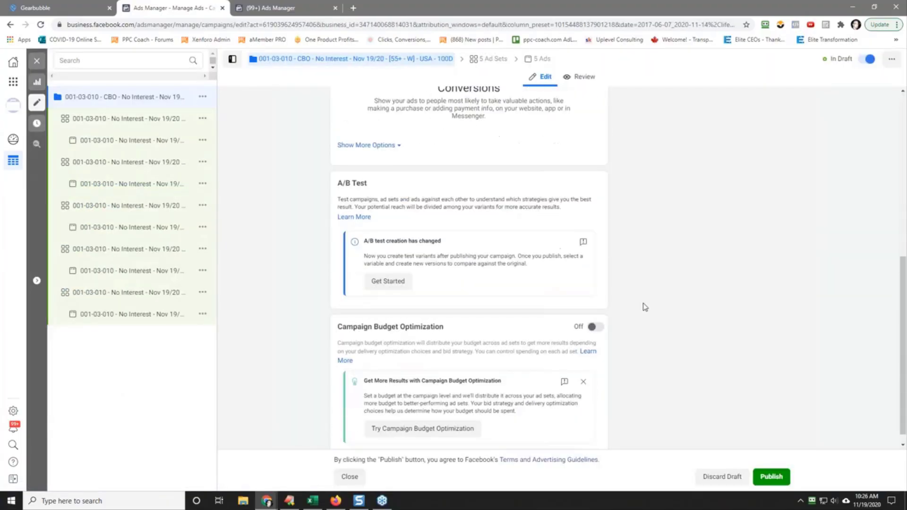
left_click(594, 327)
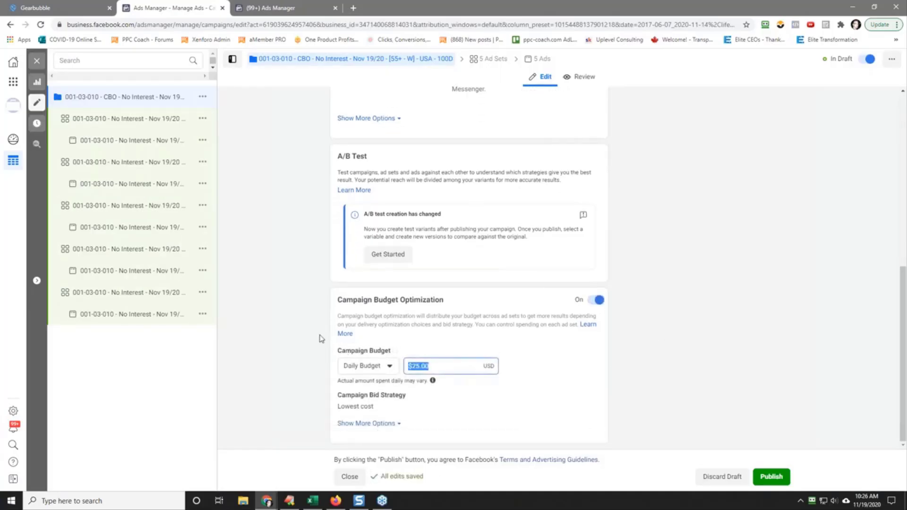
Step: Set the 001-03-010 CBO campaign's daily budget to $100.00 and close the campaign editor
type("1")
left_click(297, 256)
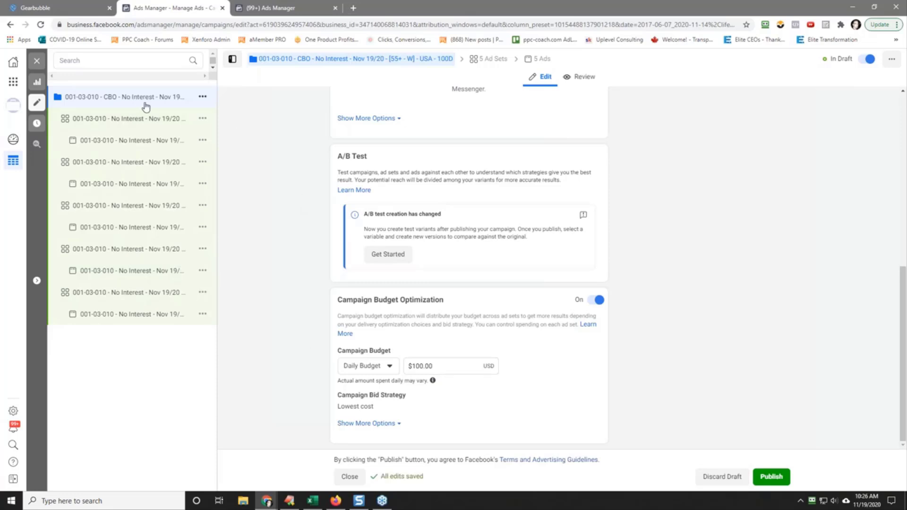
left_click(37, 61)
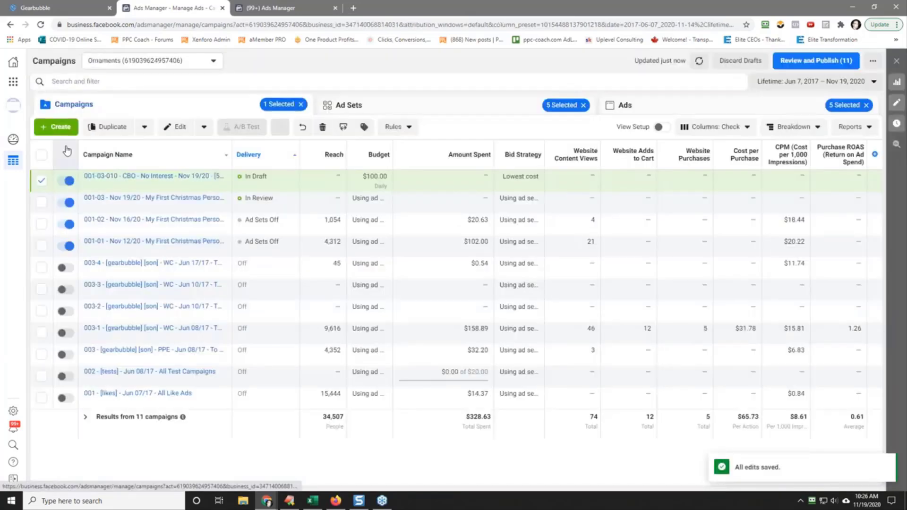
Step: List the ad sets of the 001-03-010 CBO campaign and widen the ad set name column to show the full names
left_click(135, 178)
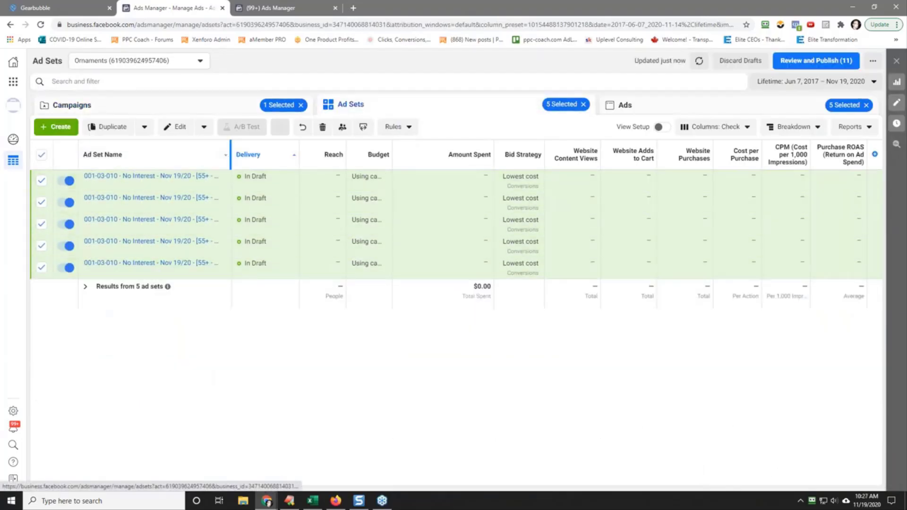
left_click_drag(231, 158, 329, 168)
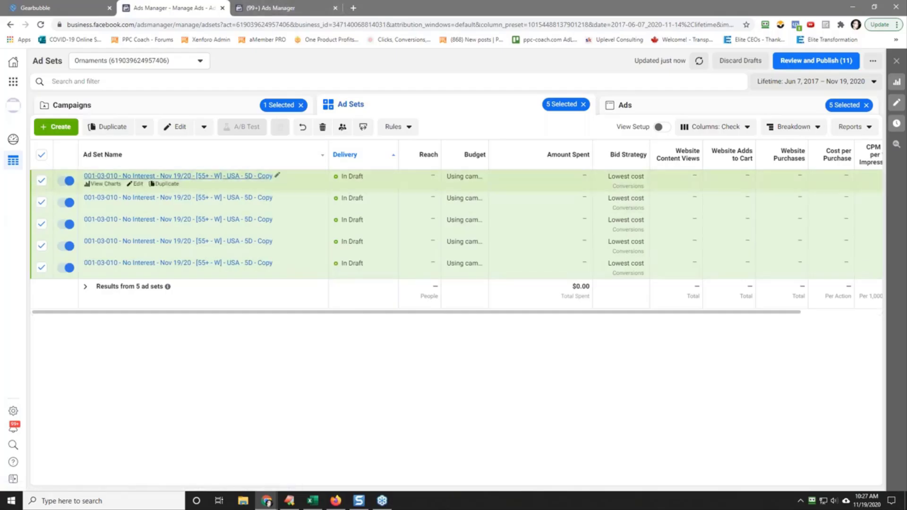
Step: Check the 5D automated rules against the draft No Interest ad sets and clear the ad set selection
left_click(283, 7)
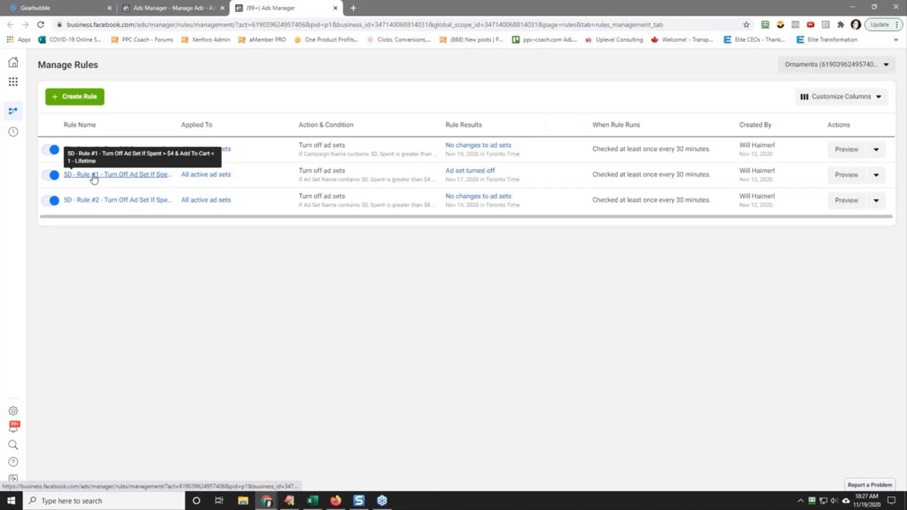
left_click(179, 3)
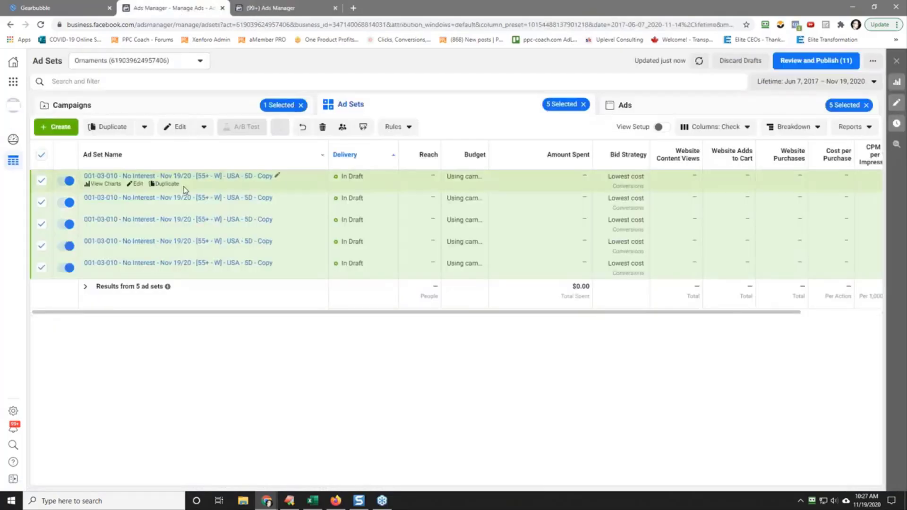
left_click(40, 156)
left_click(41, 180)
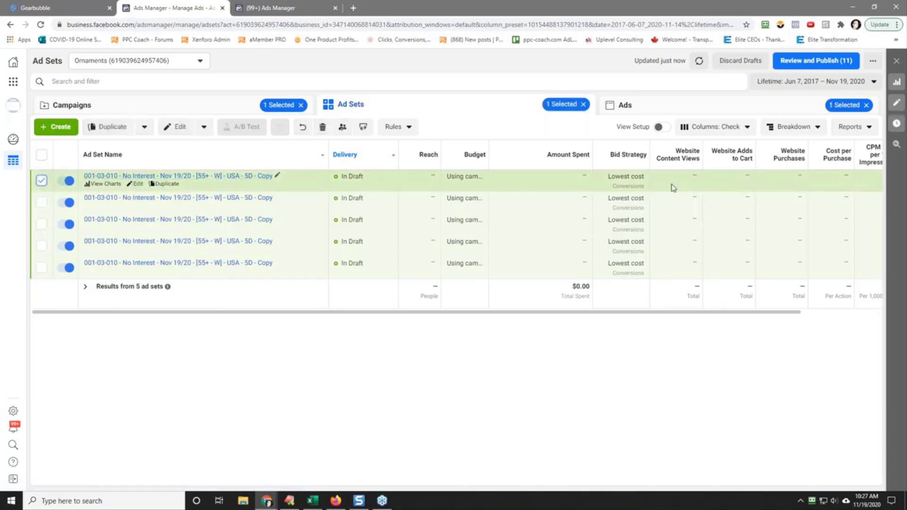
left_click(271, 8)
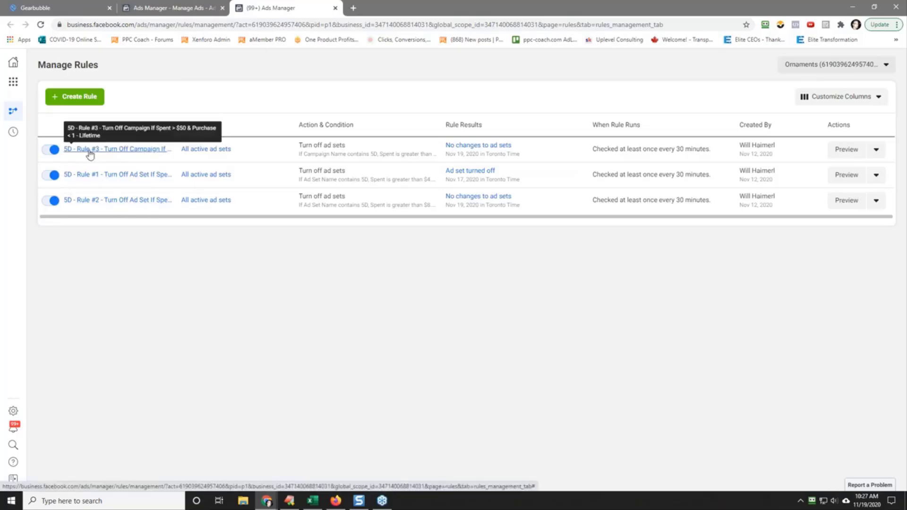
left_click(127, 149)
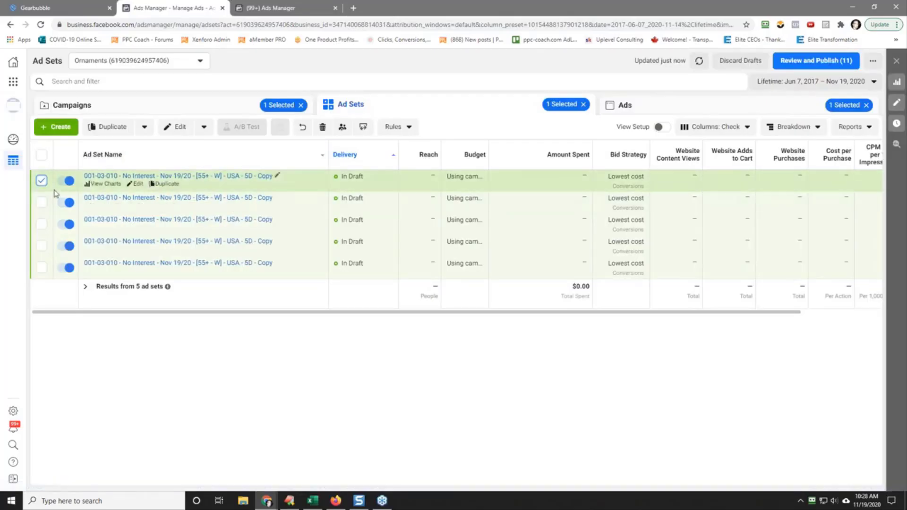
left_click(42, 180)
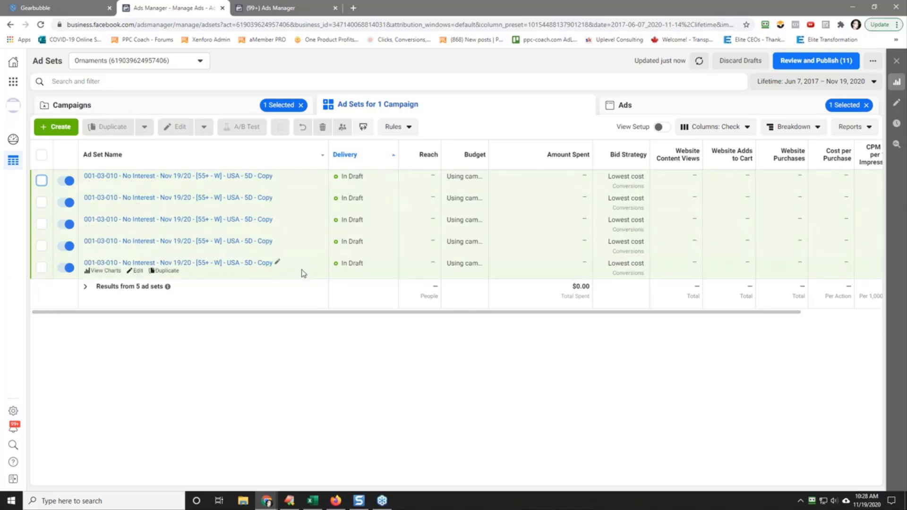
Step: Open the last No Interest copy to check its potential reach, divide 33,000,000 by 5 in Calculator, and close both
left_click(136, 271)
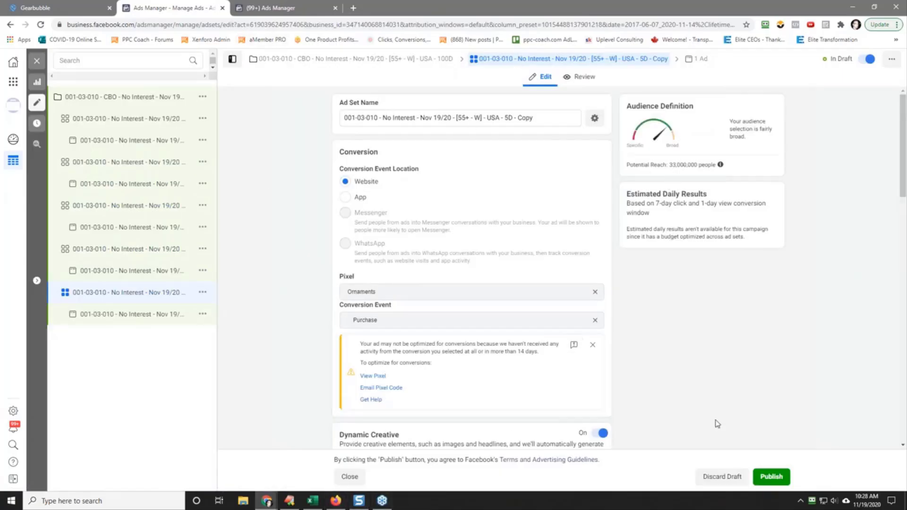
left_click(109, 501)
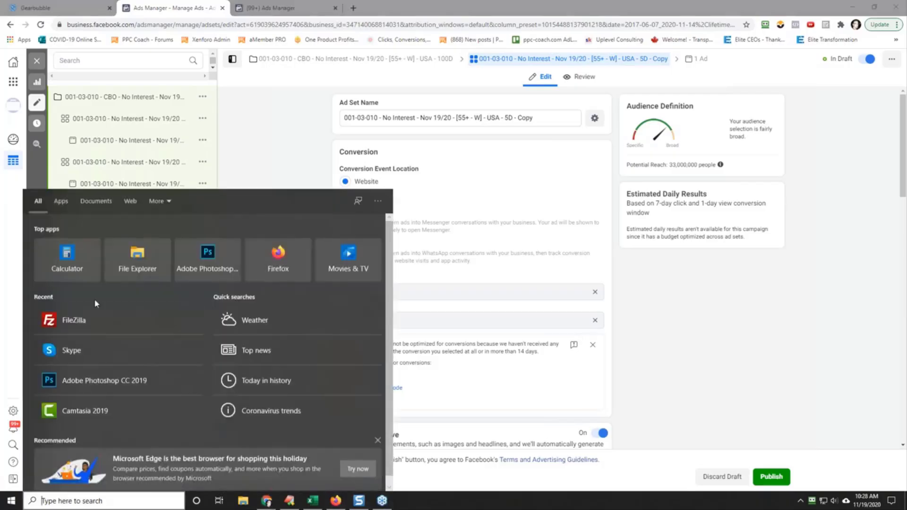
left_click(70, 260)
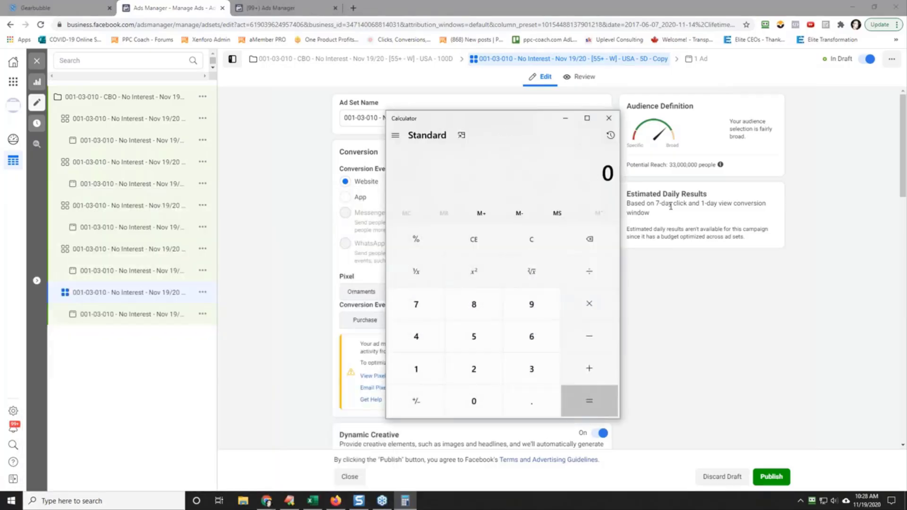
type("330000")
type("00/5")
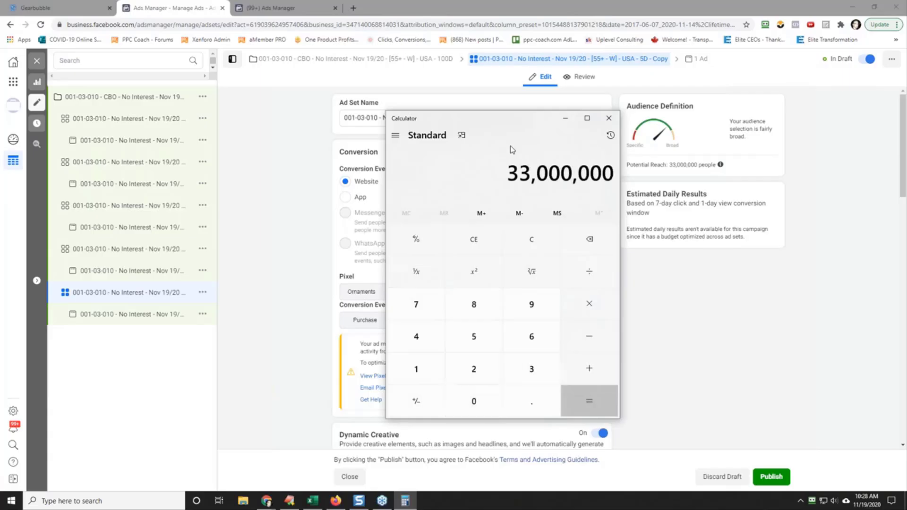
key("Return")
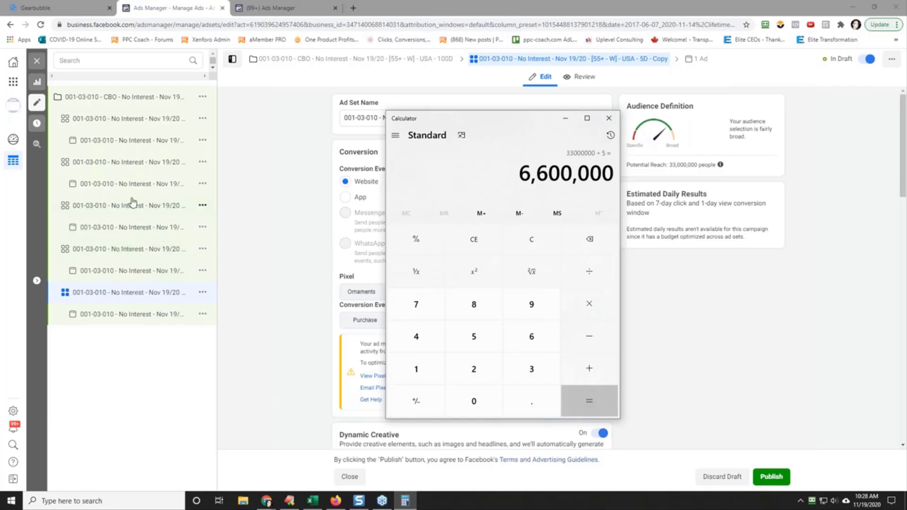
left_click(609, 118)
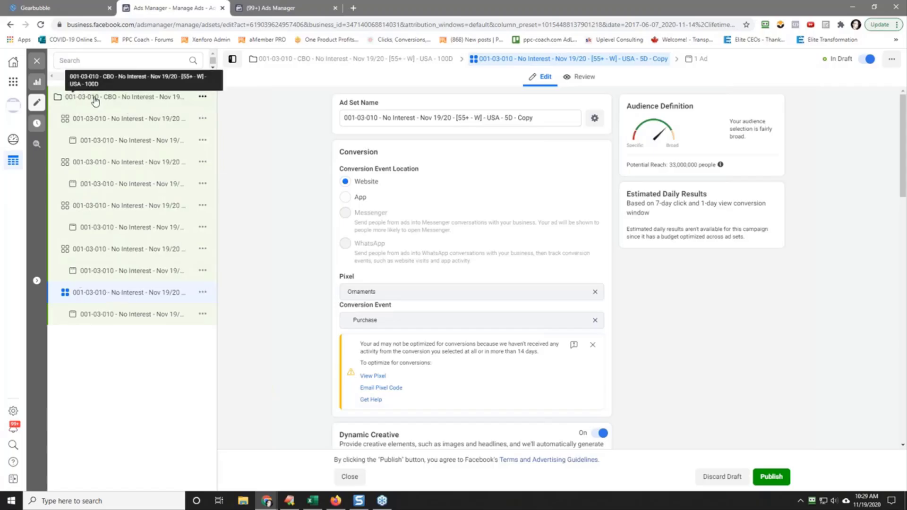
left_click(37, 61)
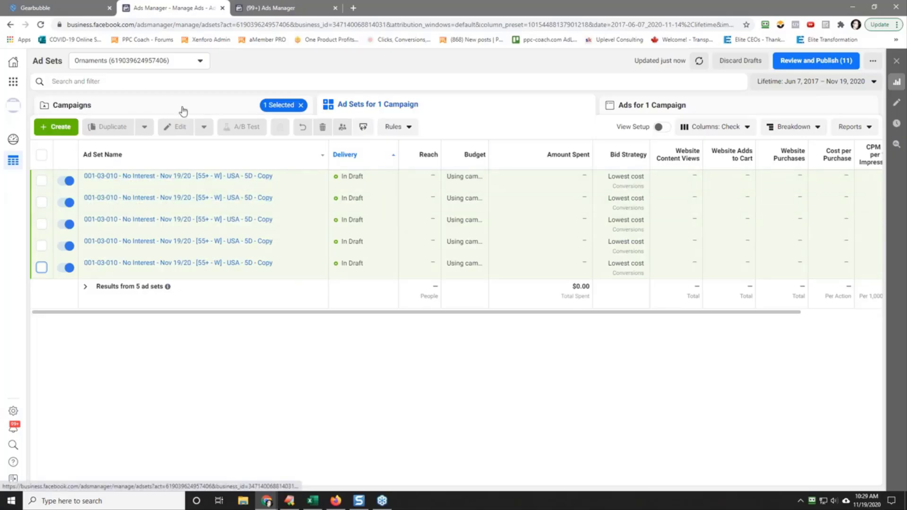
Step: View the 001-03 campaign's ad sets alongside the automated rules and return to the campaigns list
left_click(142, 111)
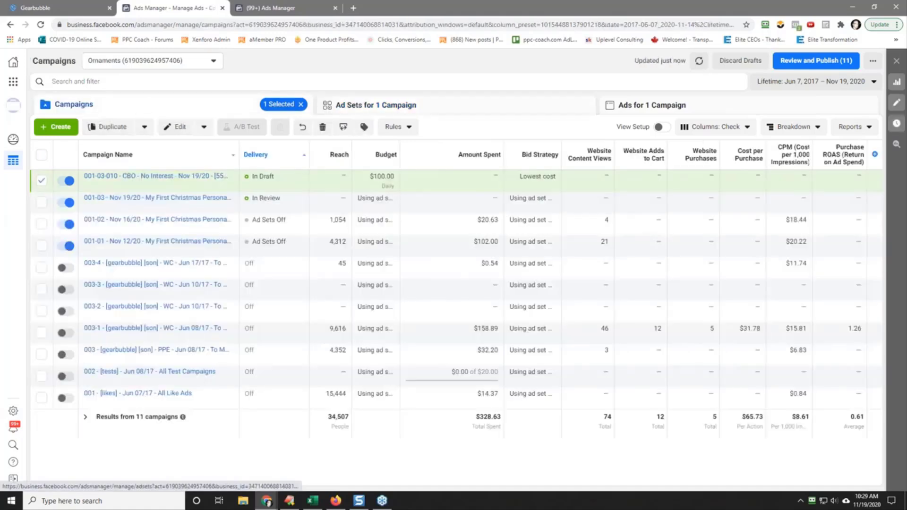
left_click(137, 198)
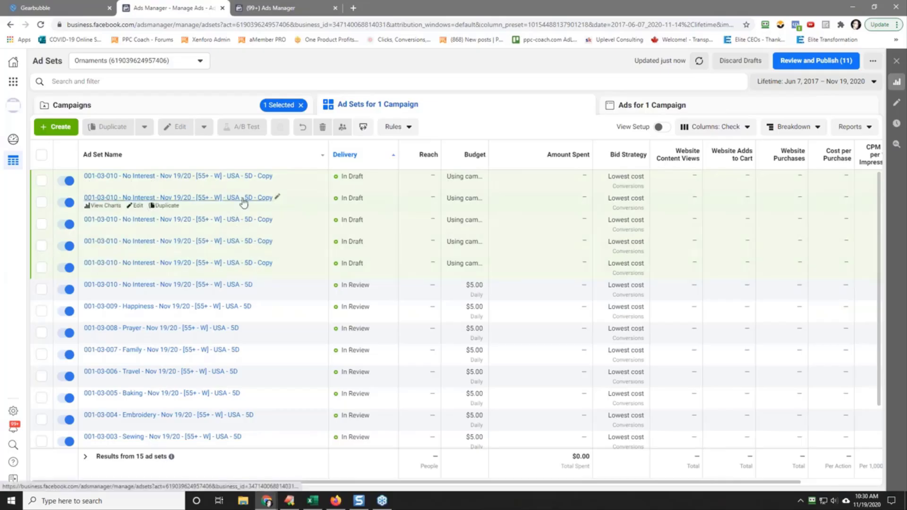
left_click(273, 8)
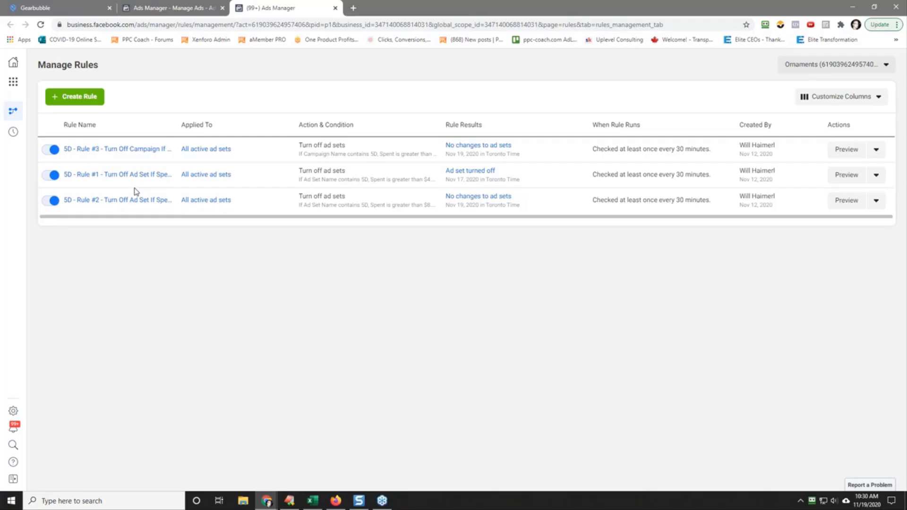
left_click(152, 8)
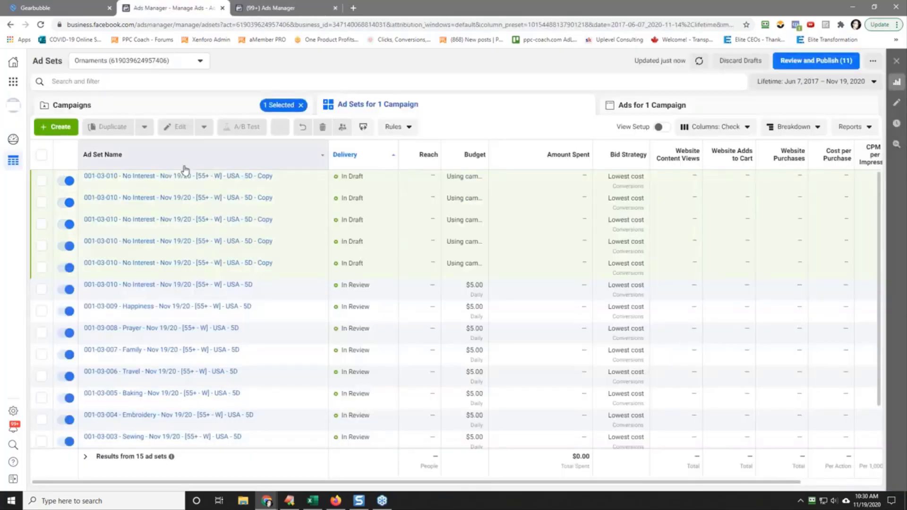
left_click(185, 107)
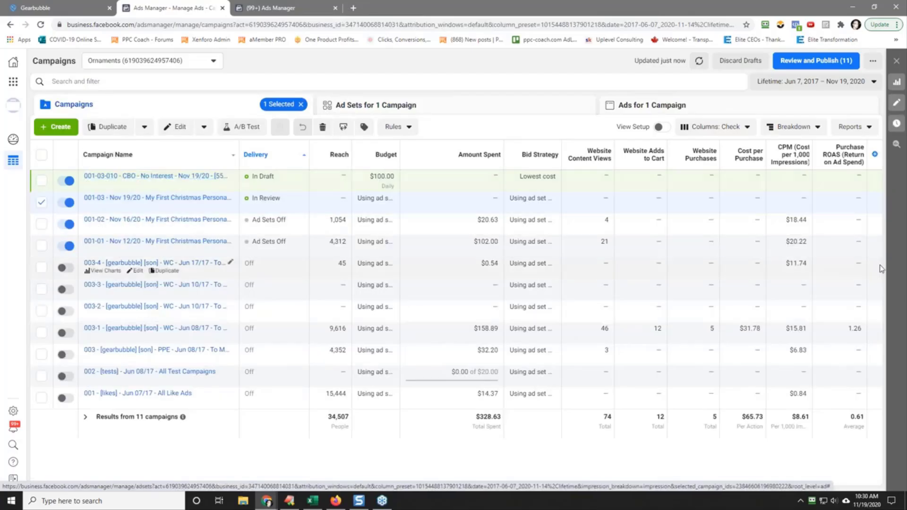
Step: Switch to Calculator and multiply 5 by 100
left_click(93, 501)
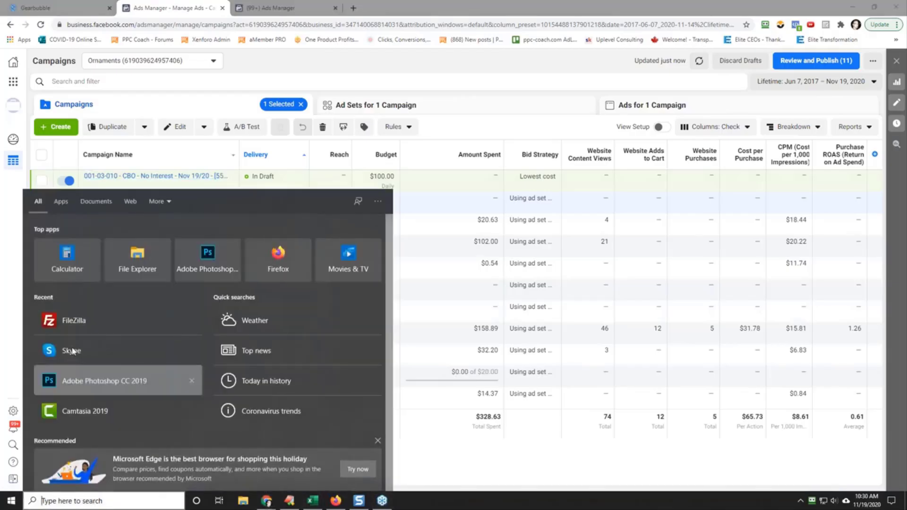
left_click(66, 257)
left_click_drag(485, 119, 418, 106)
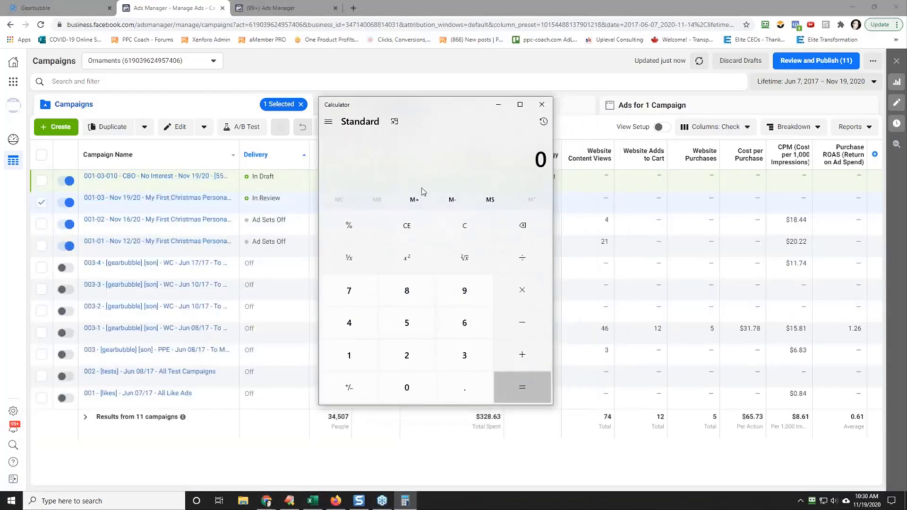
left_click(407, 326)
key("asterisk")
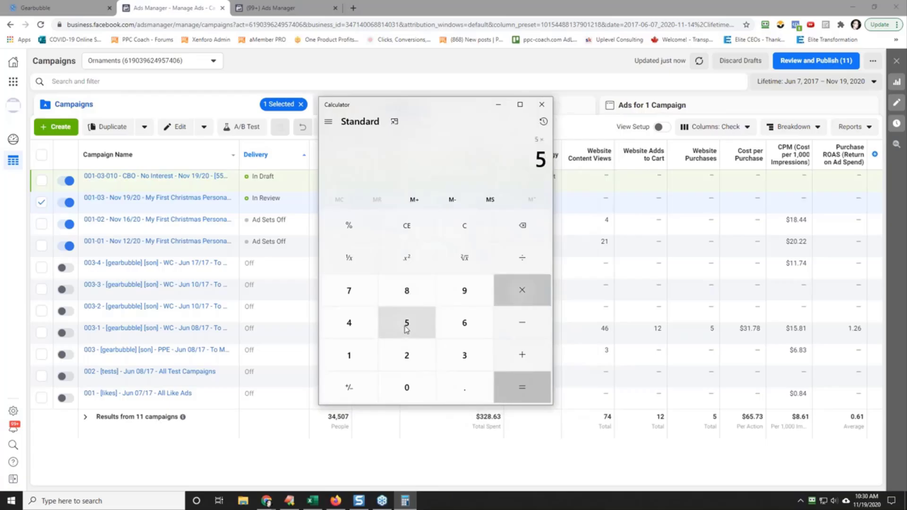
type("100")
key("Return")
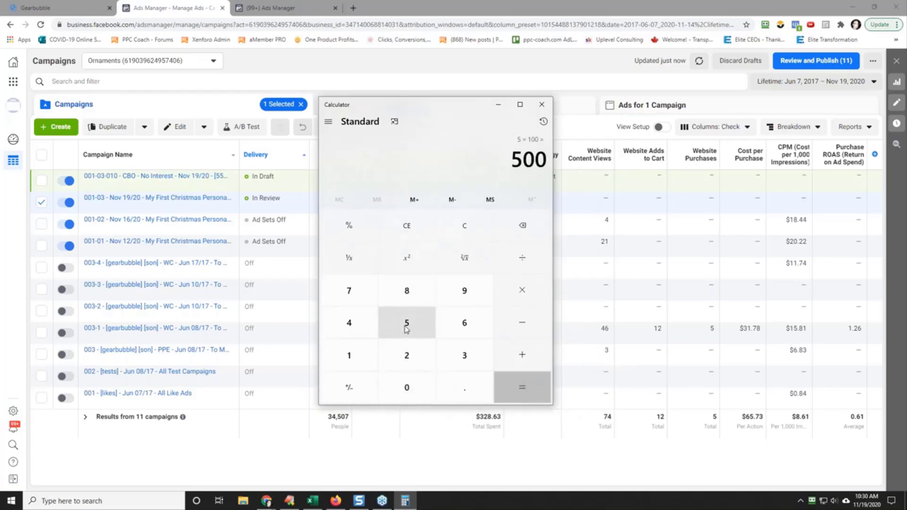
Step: Examine the full list of ad sets in the 001-03 campaign and go back to the campaigns list
left_click(150, 199)
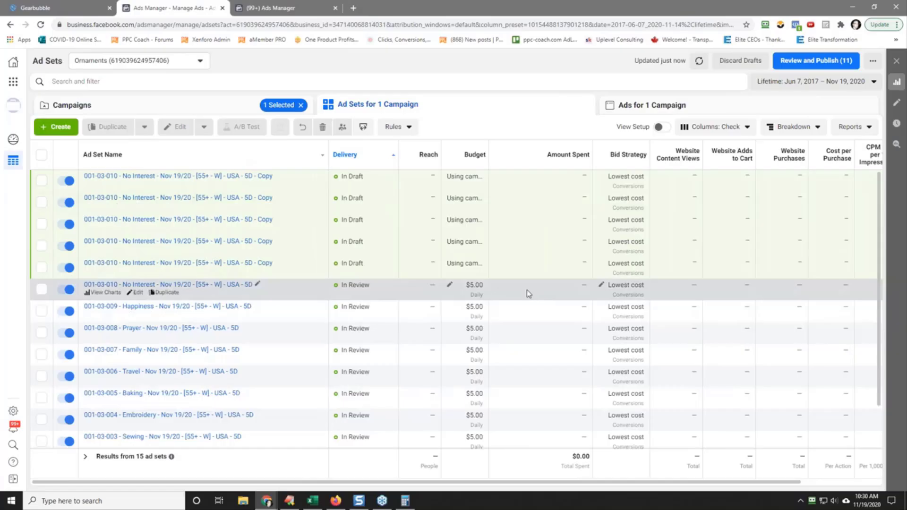
scroll(309, 287, "down", 1)
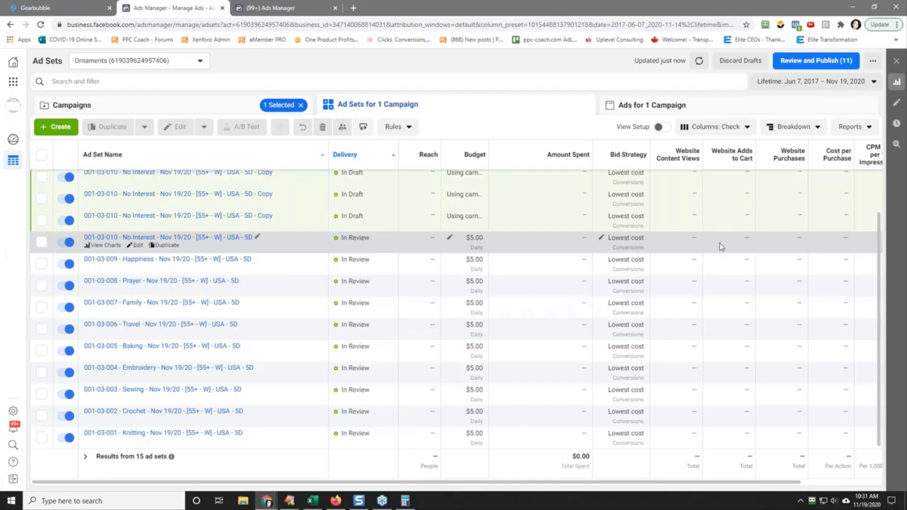
left_click(186, 105)
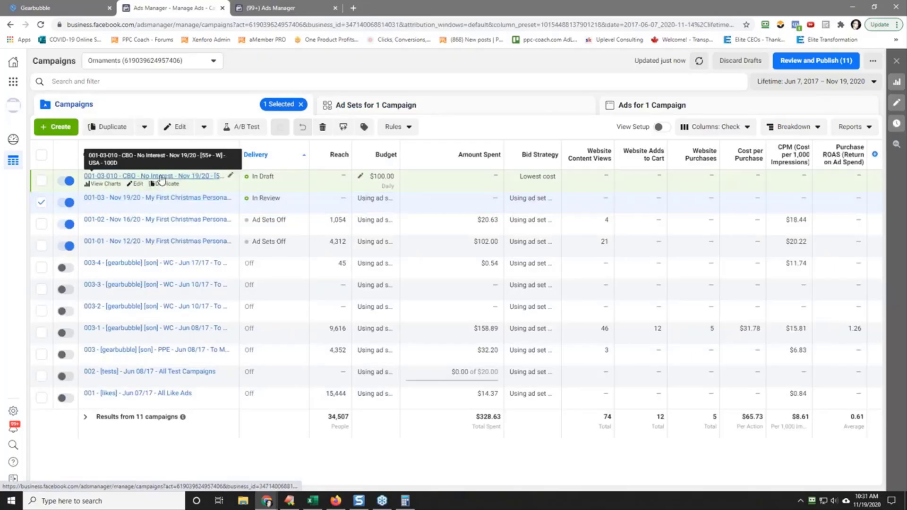
Step: Return to Calculator, replace the calculation with 700, and close it
left_click(405, 501)
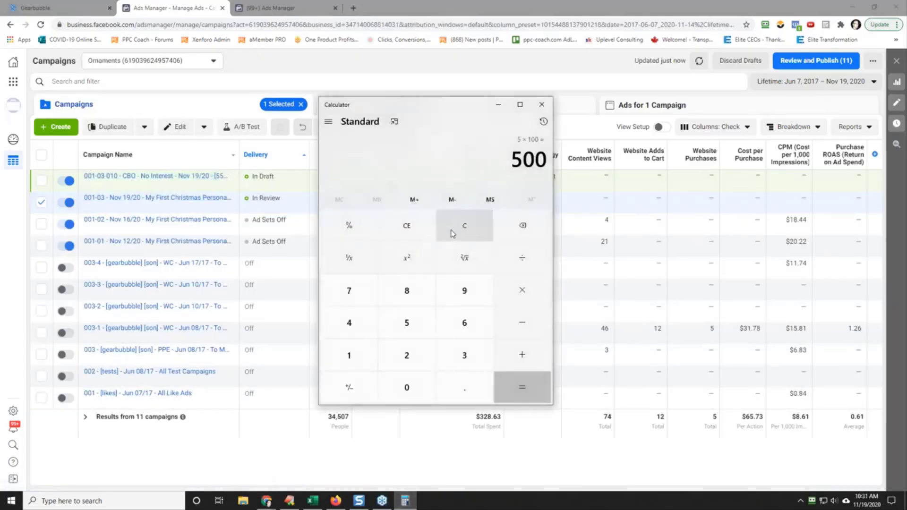
left_click(453, 234)
type("700")
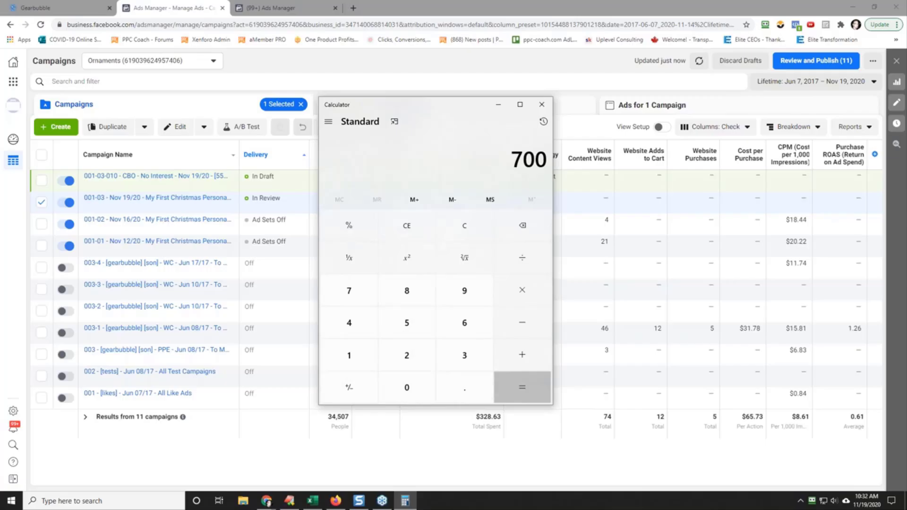
left_click(542, 104)
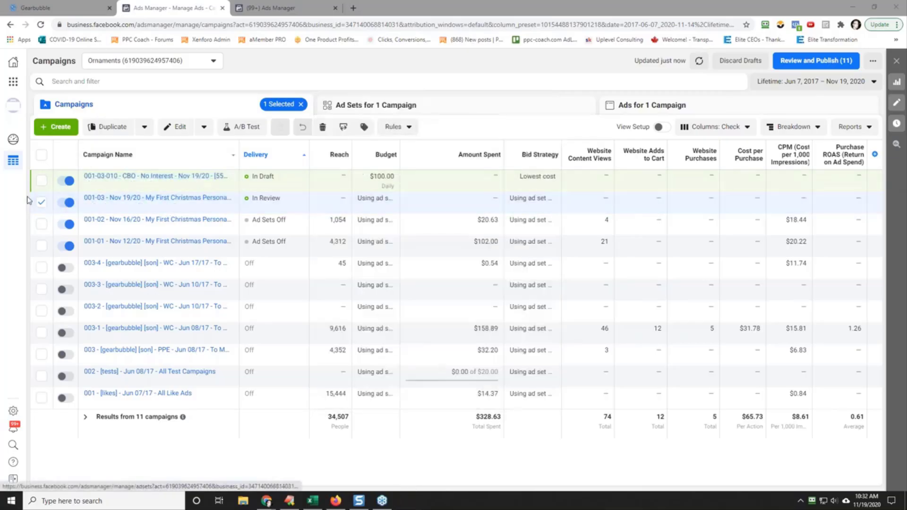
Step: Deselect the 001-03 campaign, view the 001-03-010 CBO campaign's ad sets, and check the automated rules
left_click(41, 203)
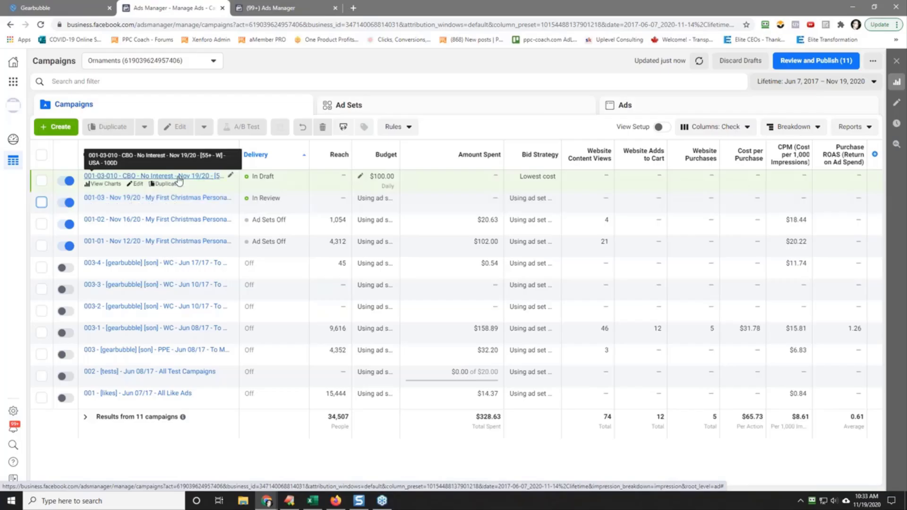
left_click(178, 180)
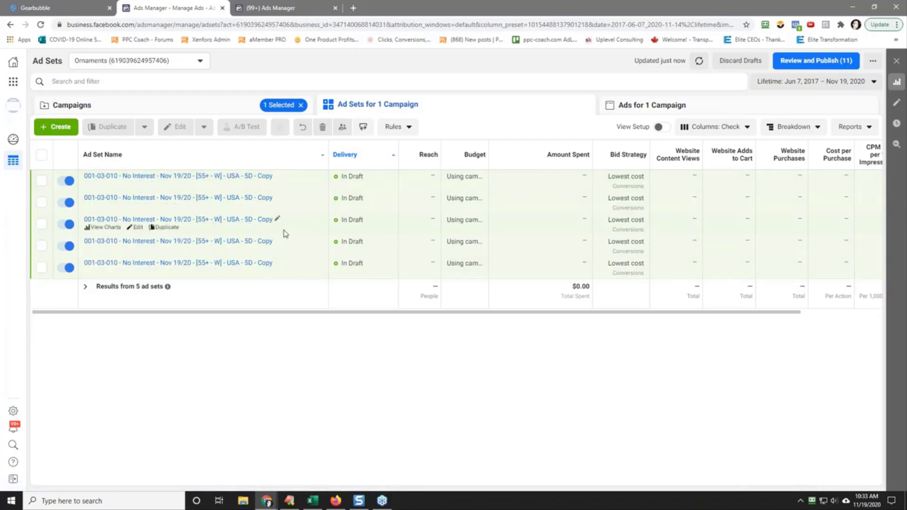
left_click(284, 8)
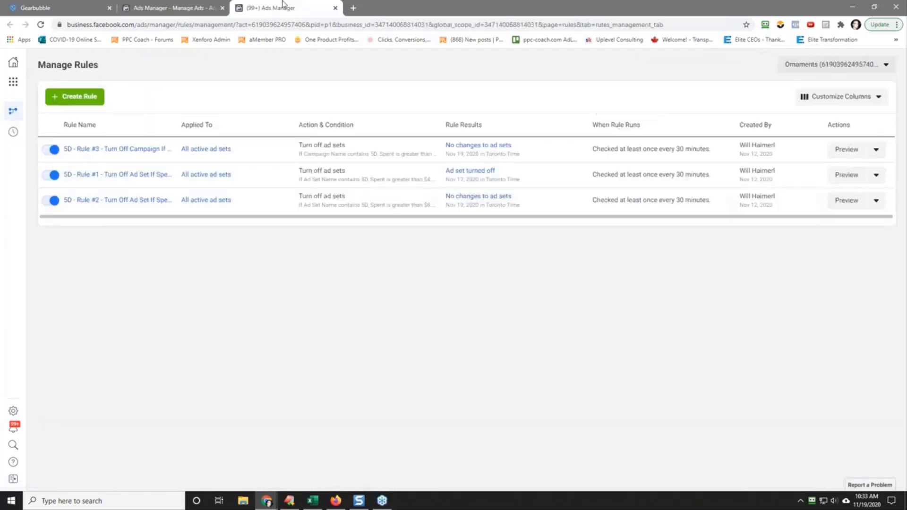
Step: Return from the automated rules to the campaigns list and examine the ad sets of the 001-03 campaign
left_click(195, 7)
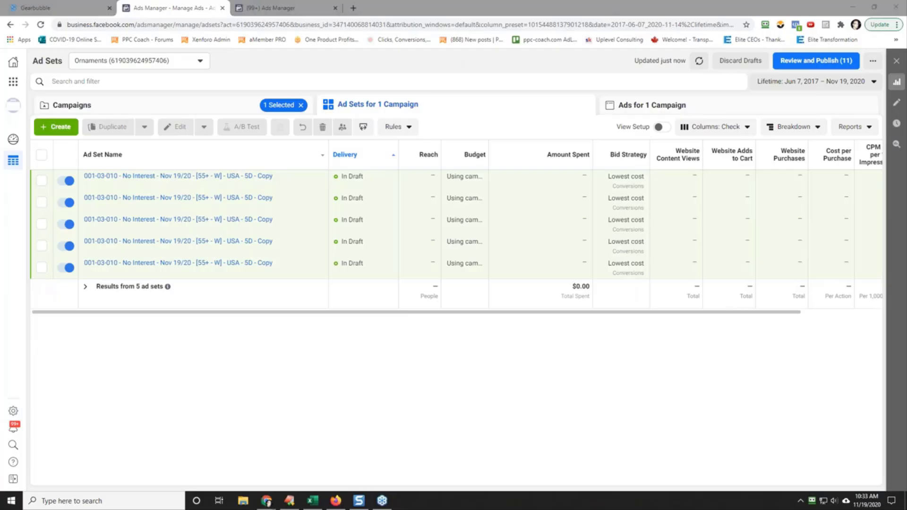
left_click(215, 105)
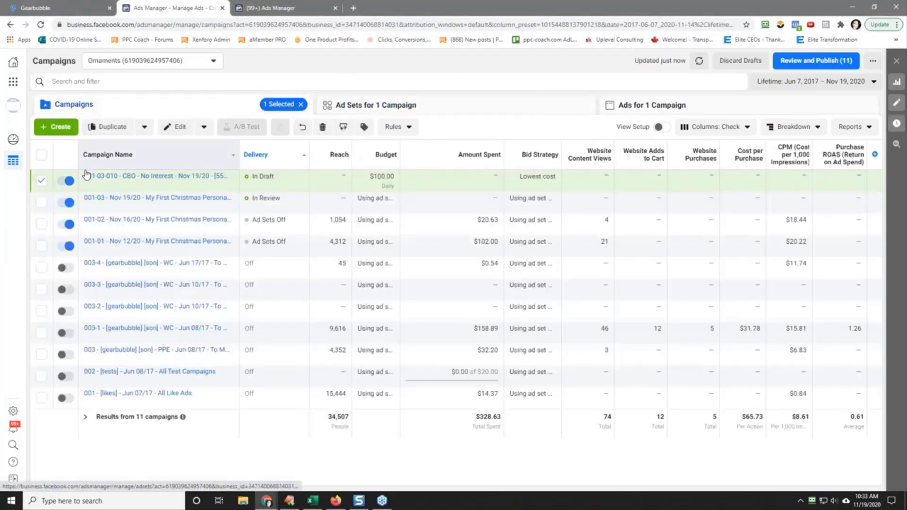
left_click(41, 180)
left_click(148, 200)
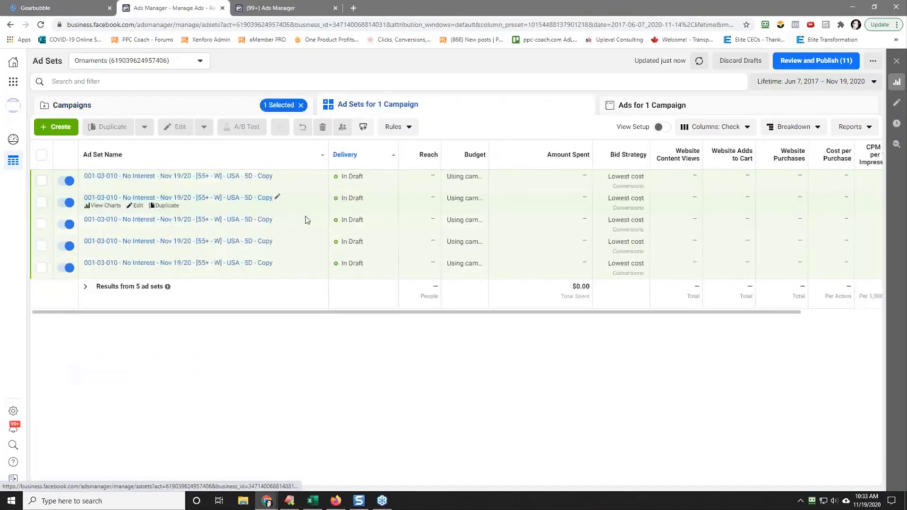
scroll(427, 324, "down", 1)
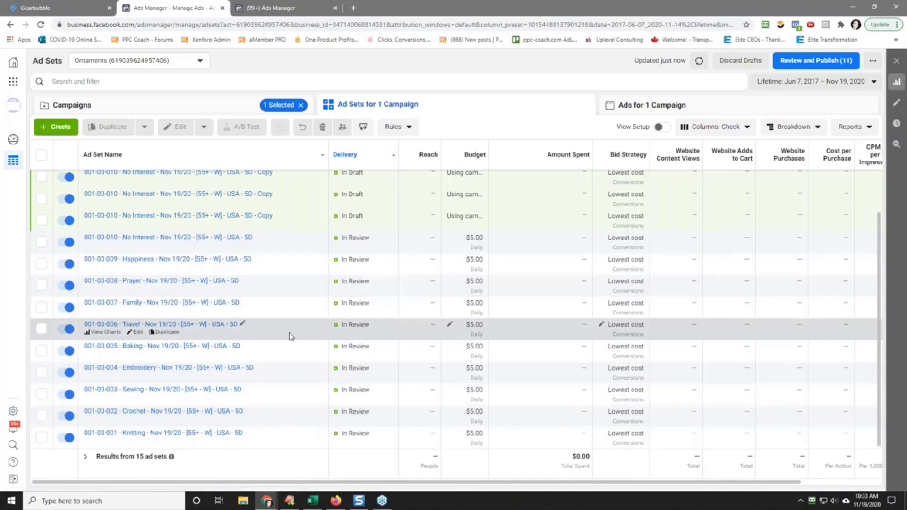
scroll(300, 300, "up", 1)
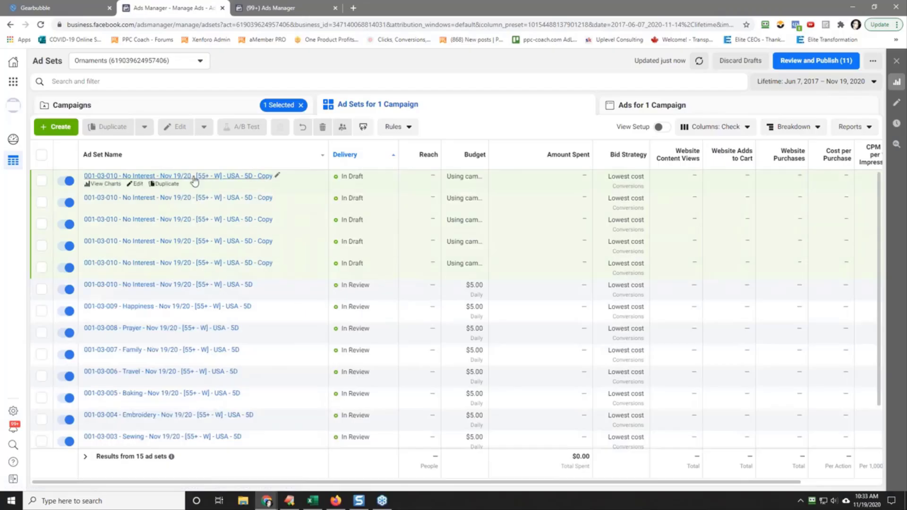
Step: View the ad sets of the 001-03-010 CBO campaign, return to the campaigns list and deselect that campaign
left_click(159, 105)
left_click(146, 178)
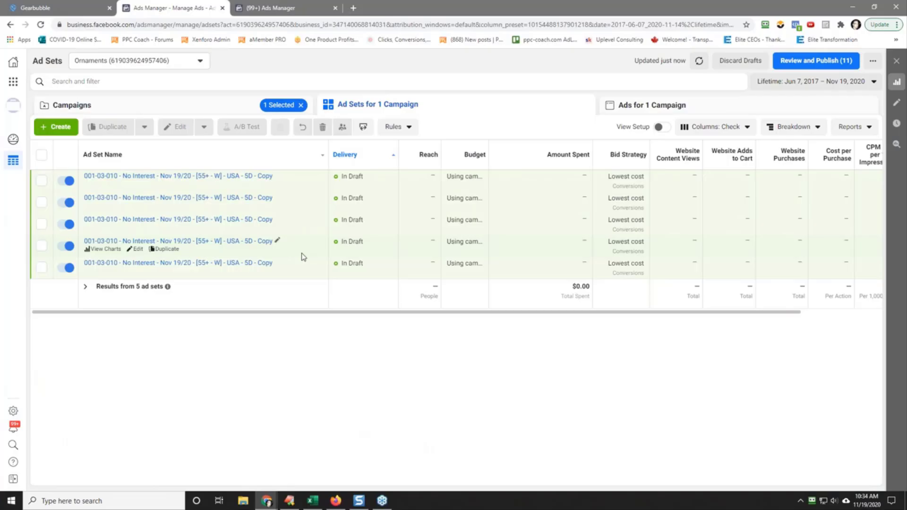
left_click(163, 105)
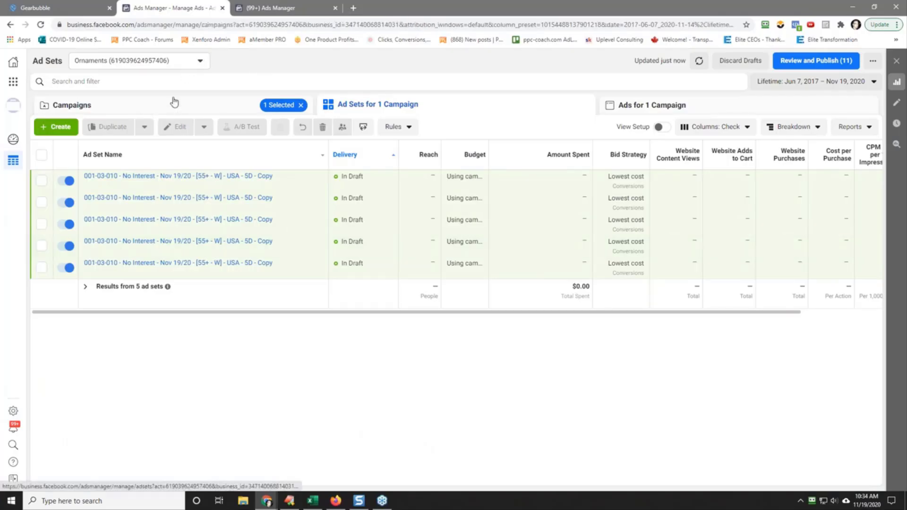
left_click(42, 181)
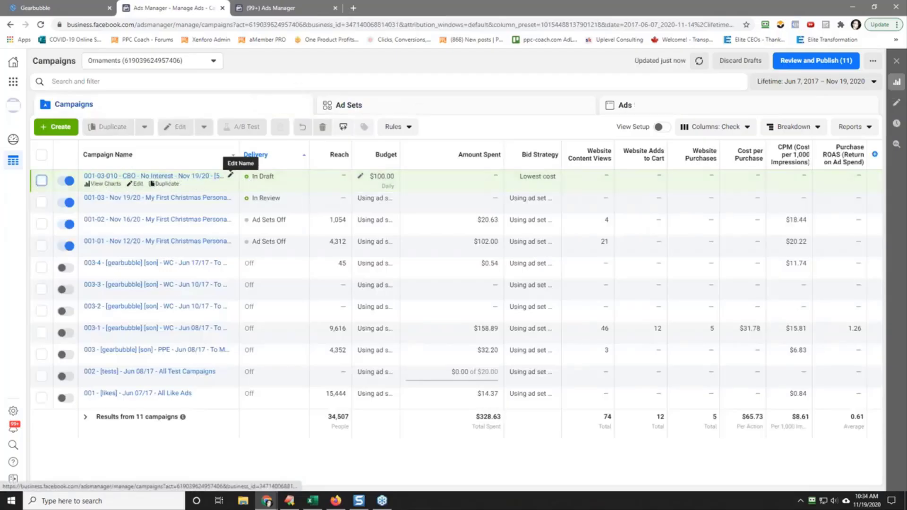
Step: Duplicate the first No Interest ad set of the 001-03-010 CBO campaign into a new campaign named "001-04 - CBO - $2,500 - 4 Ad Sets - TESLA"
left_click(151, 177)
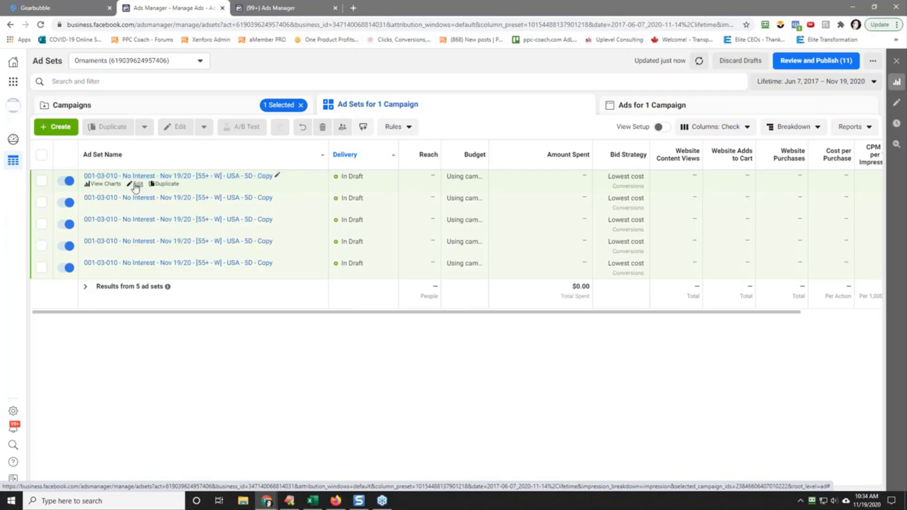
left_click(170, 184)
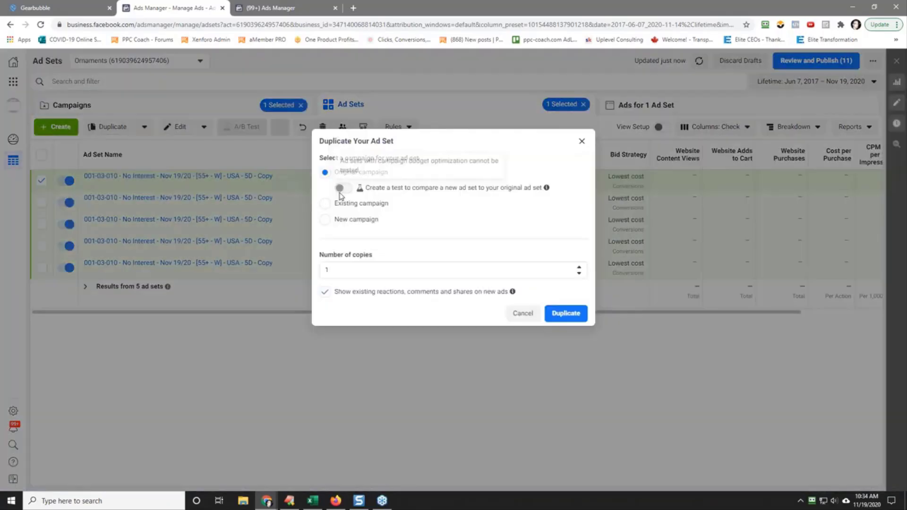
left_click(325, 219)
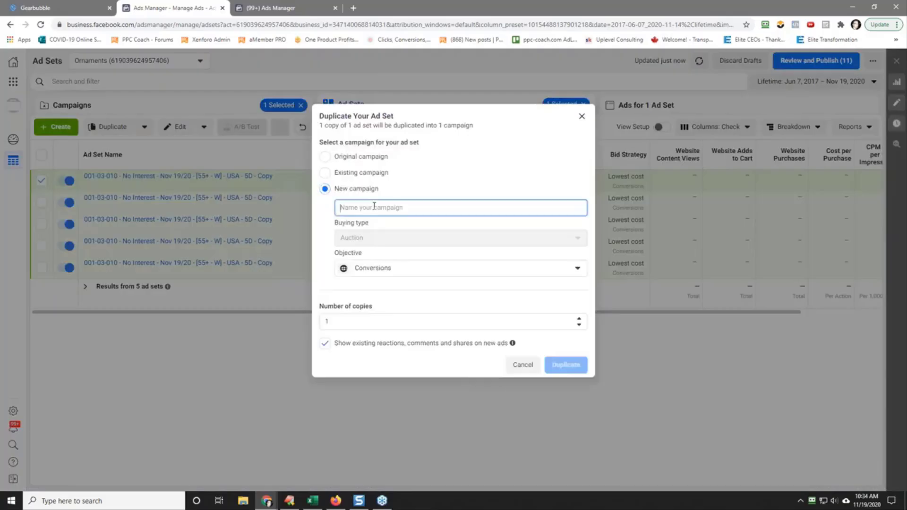
type("001")
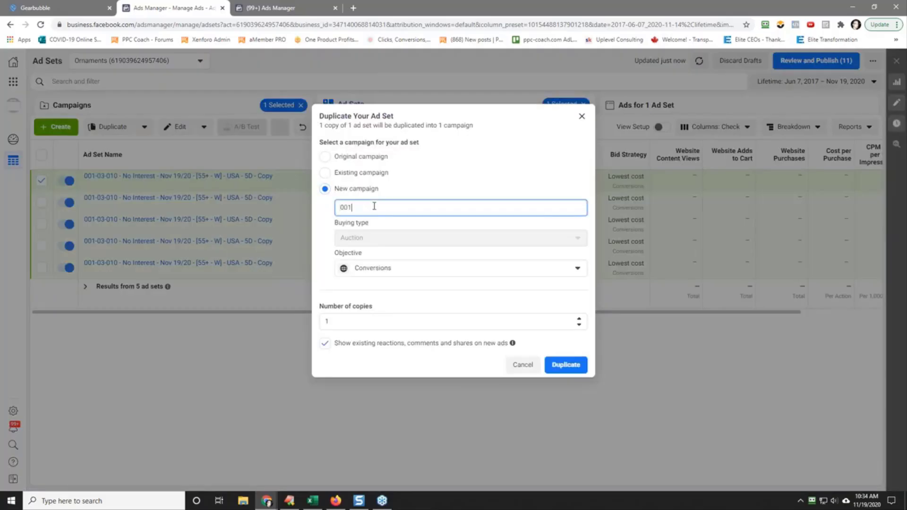
type("-04")
type("- $2,500 - 4 Ad Sets - TESLA")
type("CBO -")
left_click(566, 366)
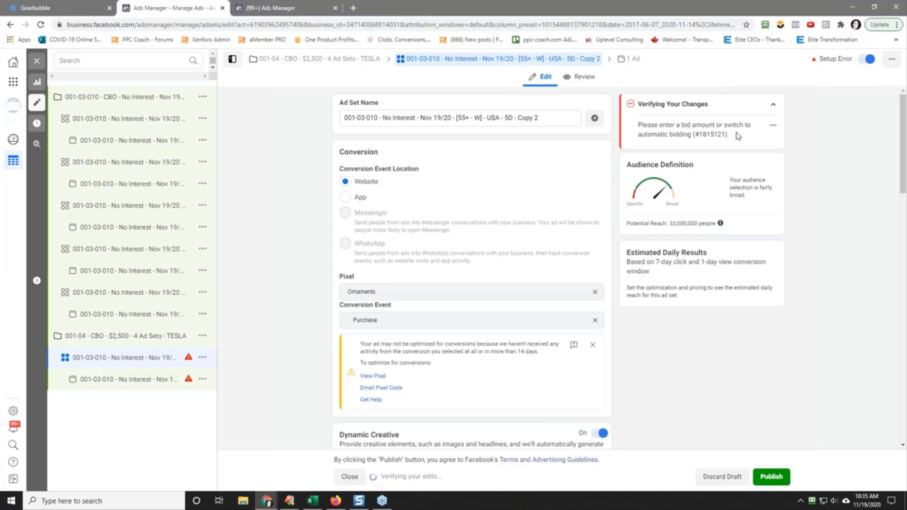
Step: Check the new 001-04 campaign's settings and ad sets, and go back to the campaigns list
left_click(115, 338)
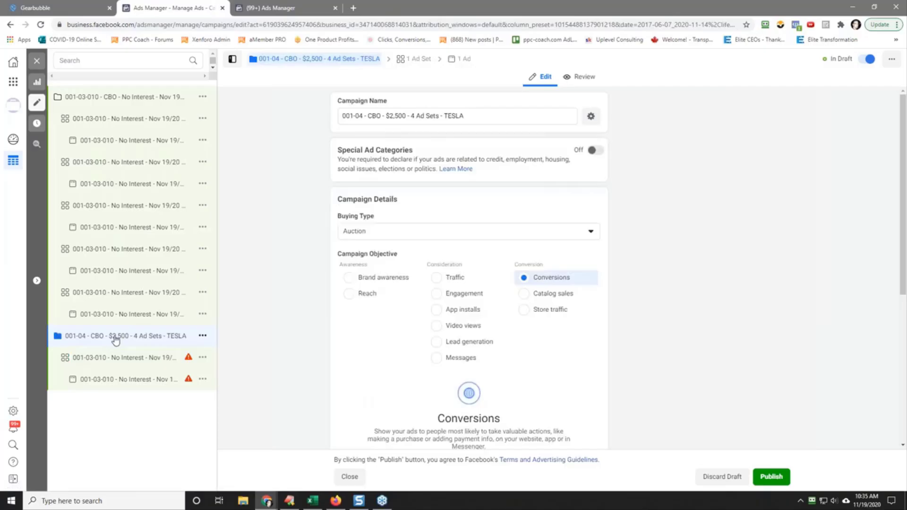
left_click(36, 60)
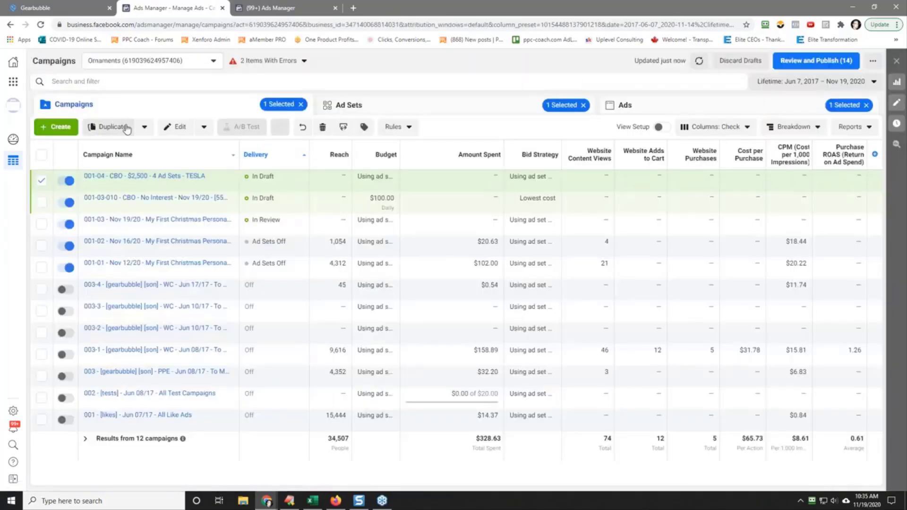
left_click(112, 176)
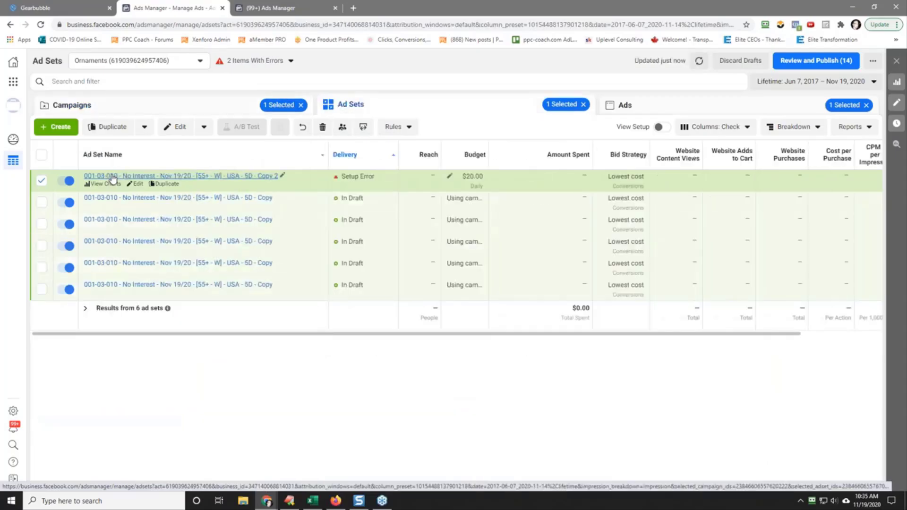
left_click(148, 106)
Step: Turn on Campaign Budget Optimization for the 001-04 TESLA campaign with a daily budget of $2,500
left_click(136, 185)
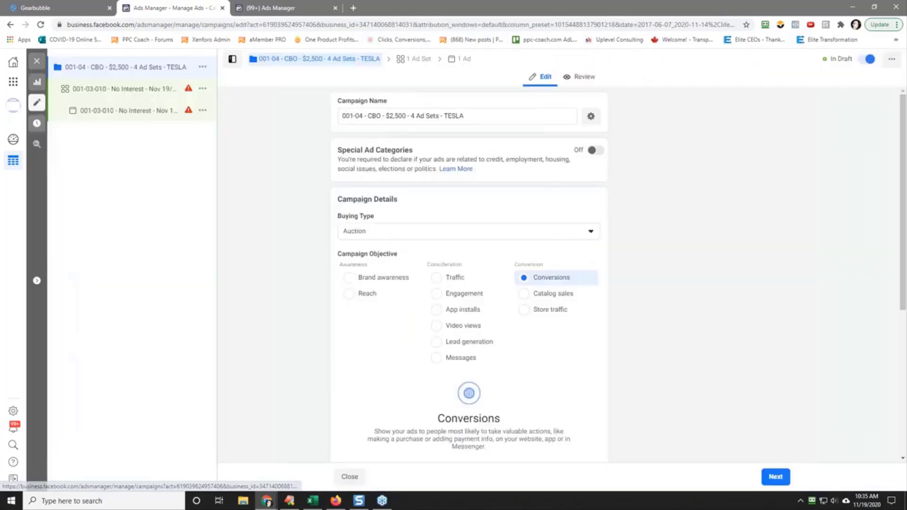
scroll(339, 282, "down", 5)
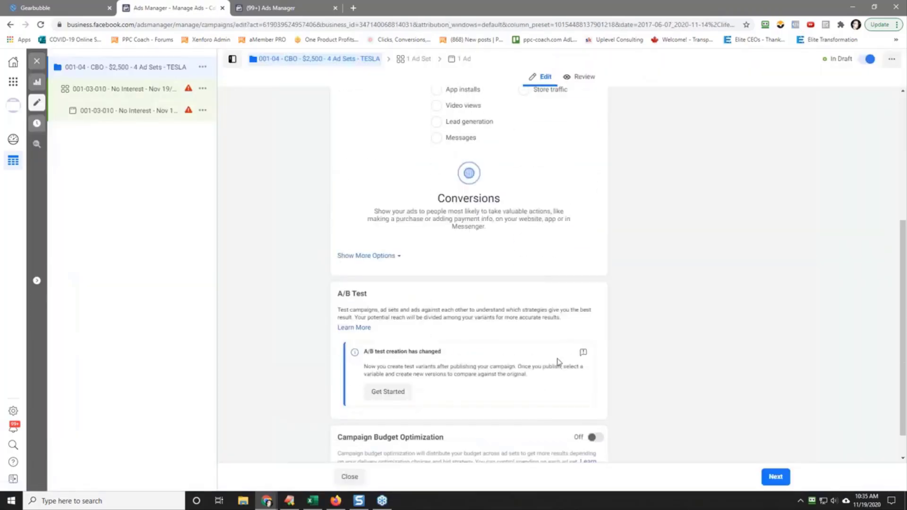
left_click(596, 409)
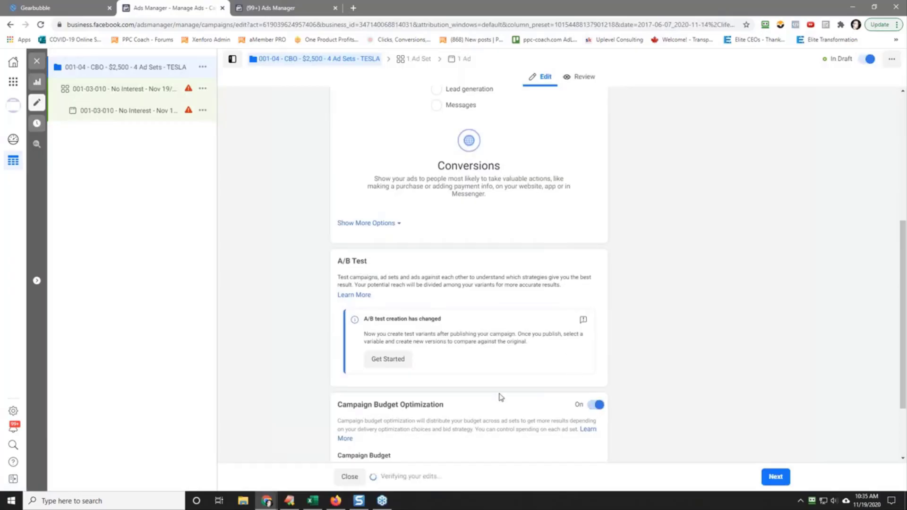
scroll(473, 393, "down", 2)
left_click_drag(445, 383, 344, 369)
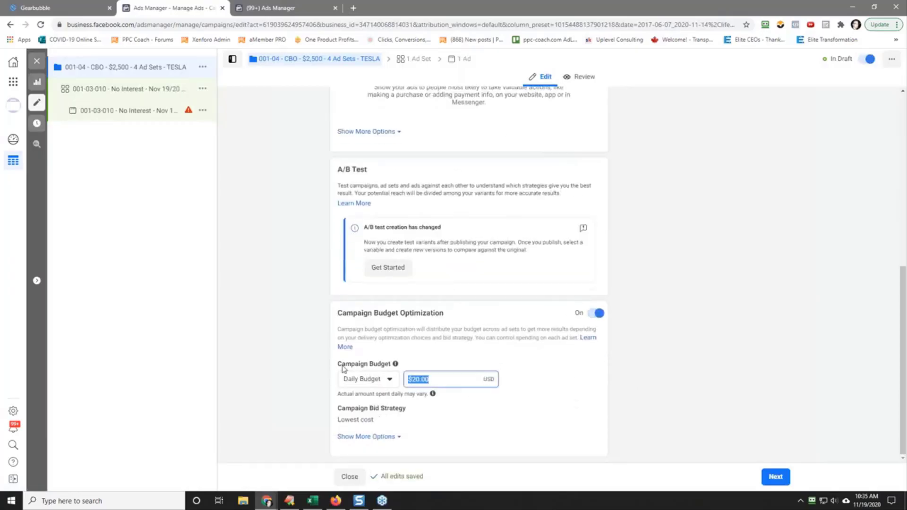
type("2500")
left_click(292, 313)
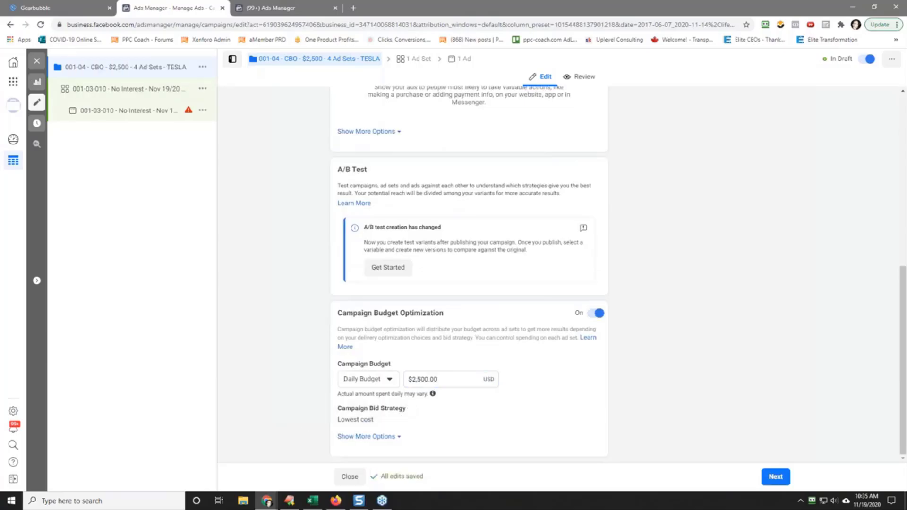
Step: Rename the duplicated ad set as "001-04-001 - No Interest - Nov 19/20 - [55 to 59 - W] - USA - TESLA"
left_click(93, 90)
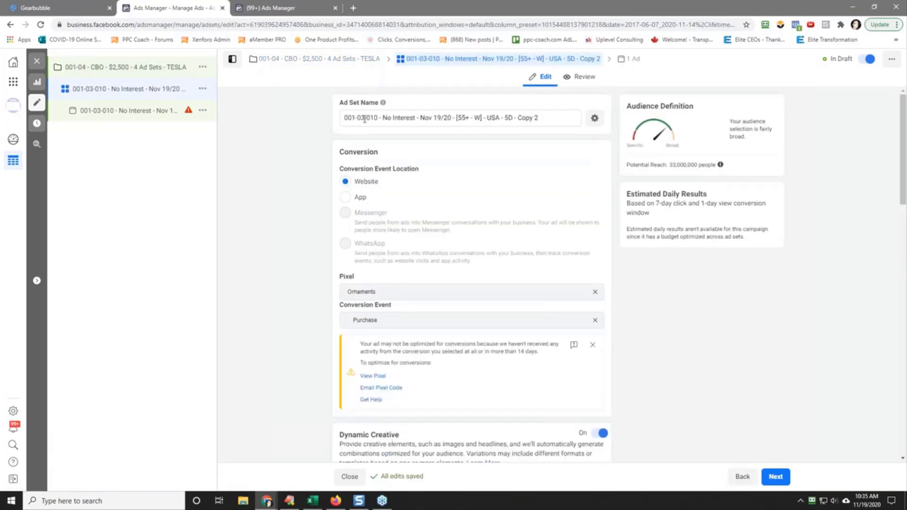
left_click_drag(362, 118, 374, 118)
type("4-")
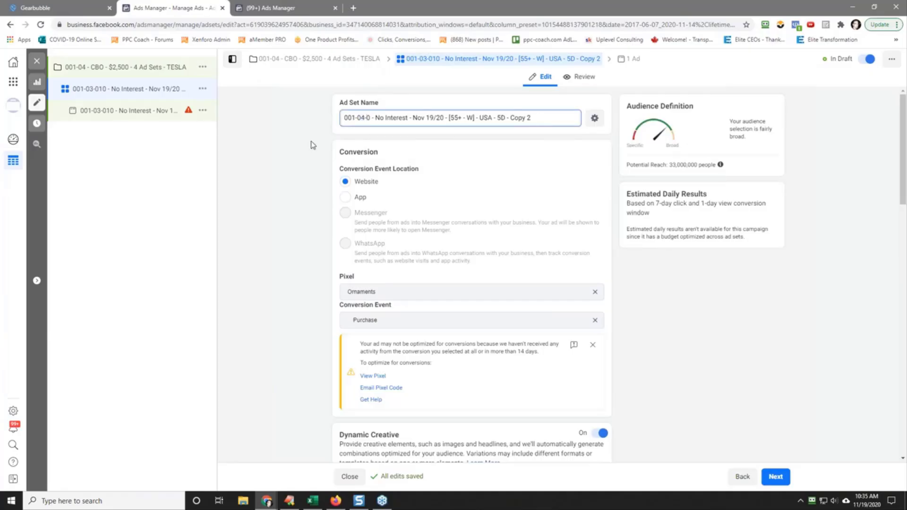
type("001")
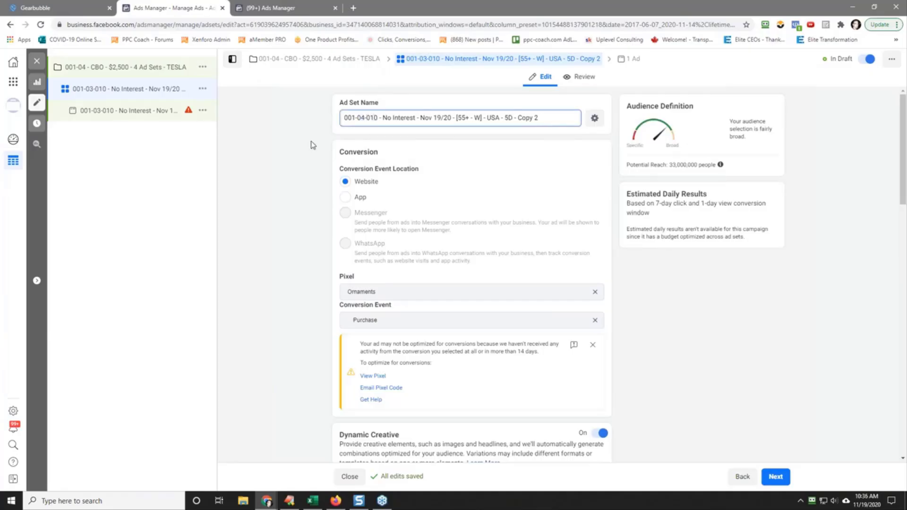
type("0")
key("Delete")
key("Delete")
key("Delete")
type("to 59")
key("BackSpace")
key("BackSpace")
type("TE")
Step: Copy the full name of the 001-04-001 ad set to the clipboard
triple_click(417, 117)
right_click(417, 117)
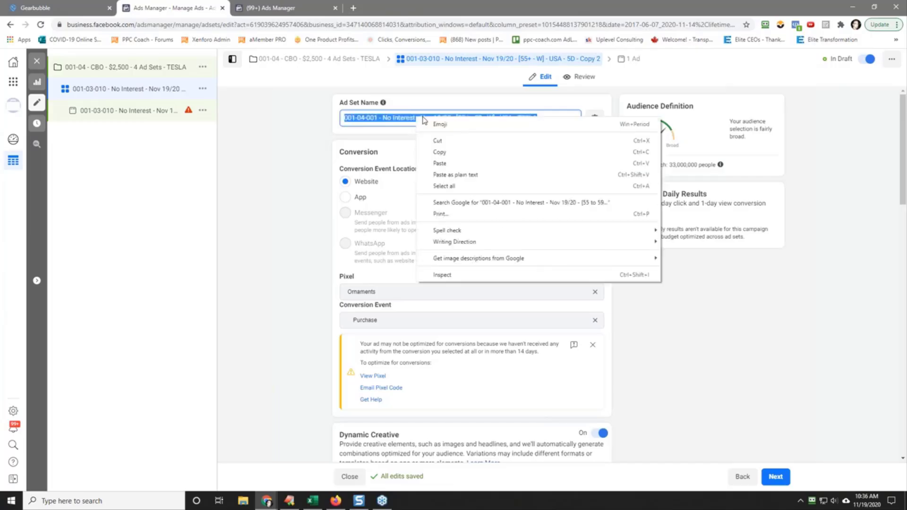
left_click(474, 152)
left_click(363, 131)
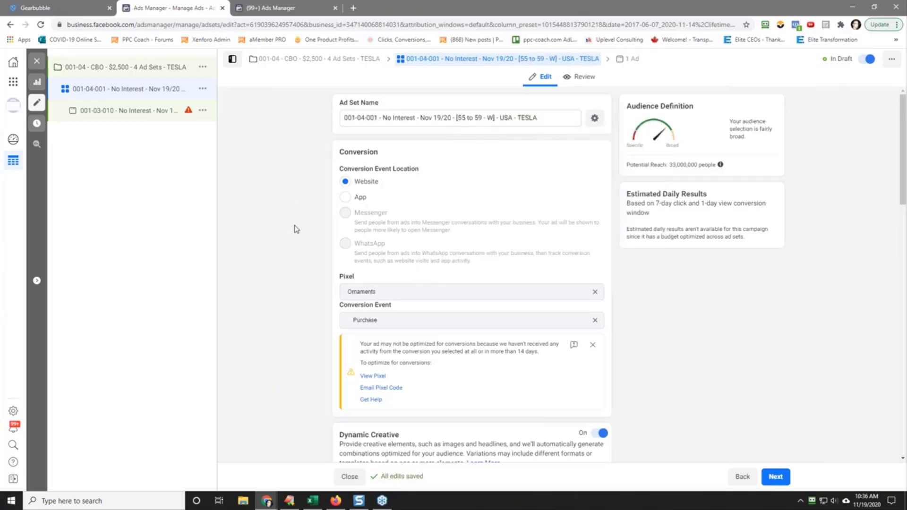
Step: Schedule the 001-04-001 ad set to start on Nov 20, 2020 at 12:00 AM
scroll(294, 229, "down", 5)
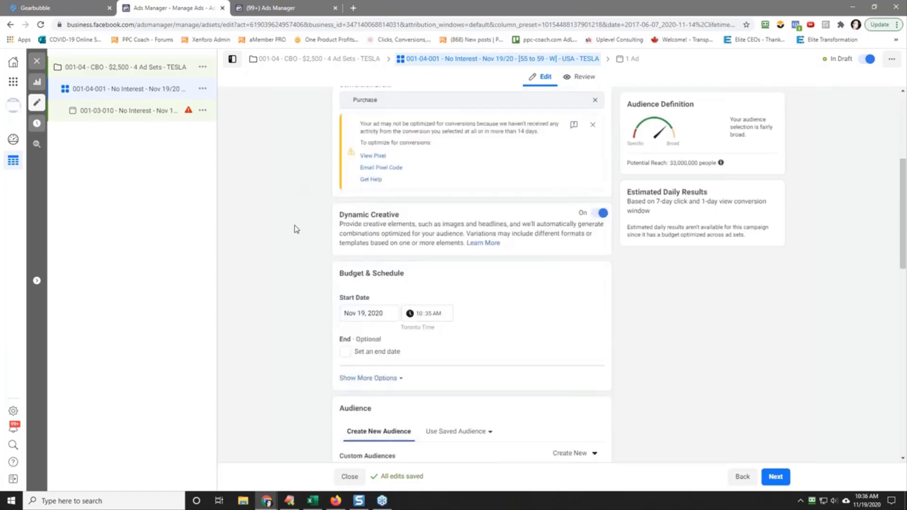
scroll(296, 229, "down", 2)
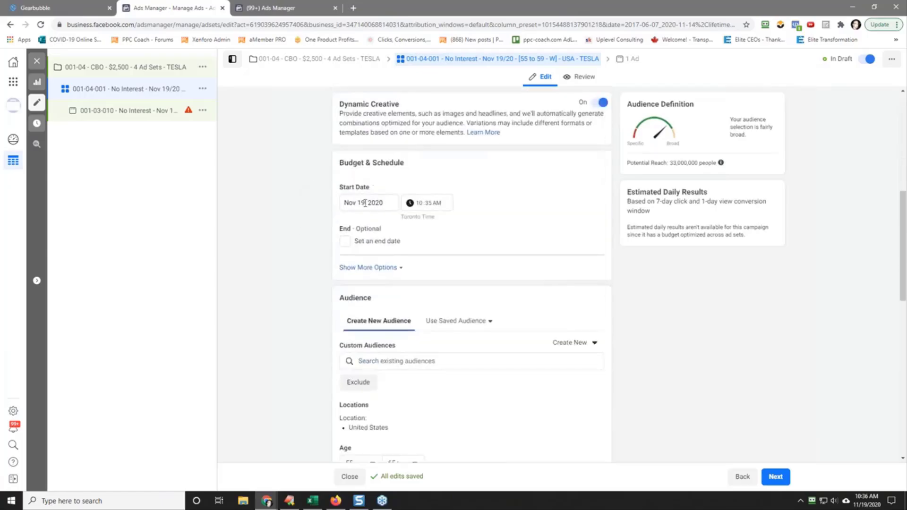
left_click(387, 202)
left_click(428, 275)
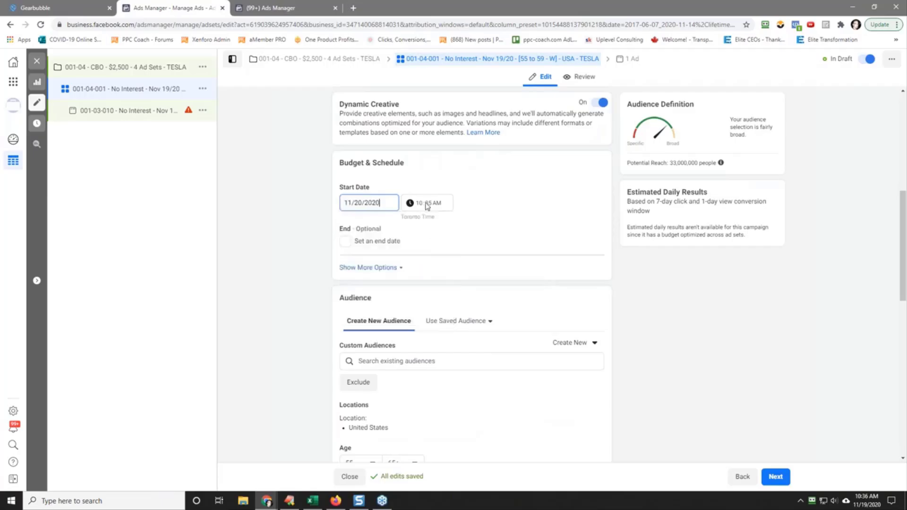
left_click(419, 203)
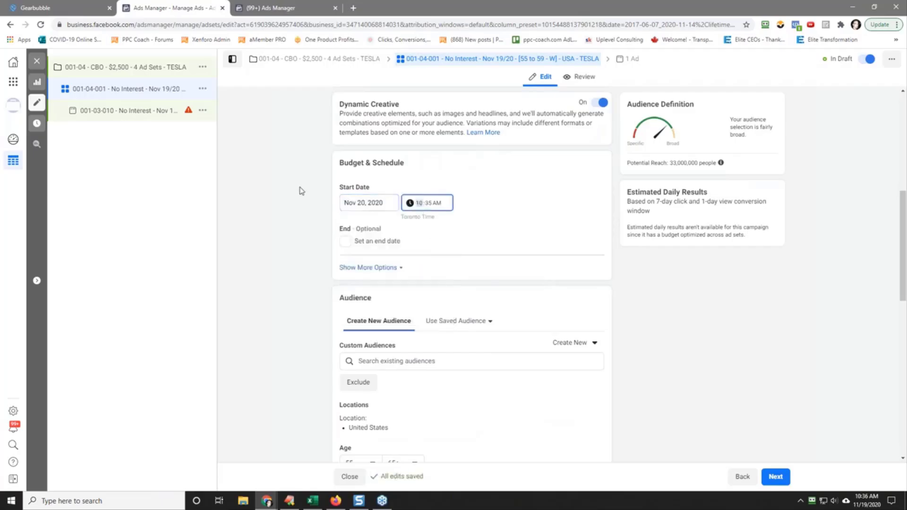
type("12")
key("Tab")
type("00")
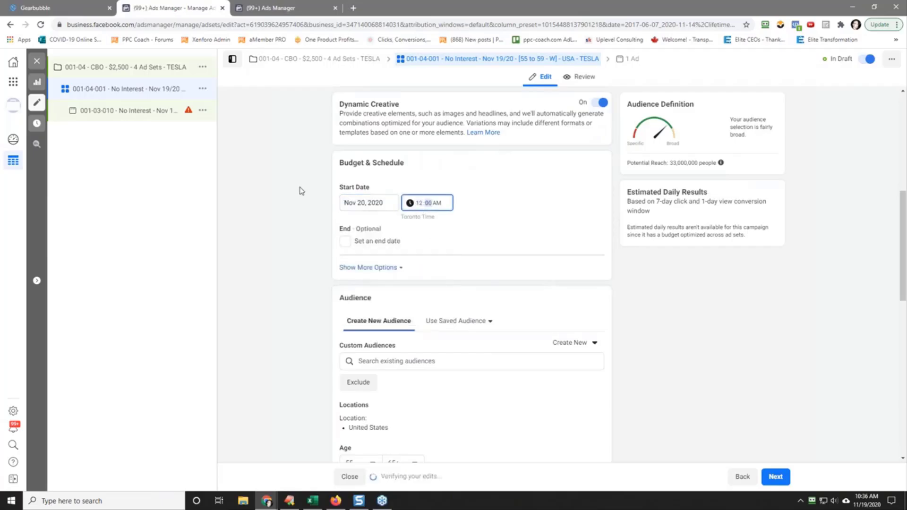
left_click(297, 191)
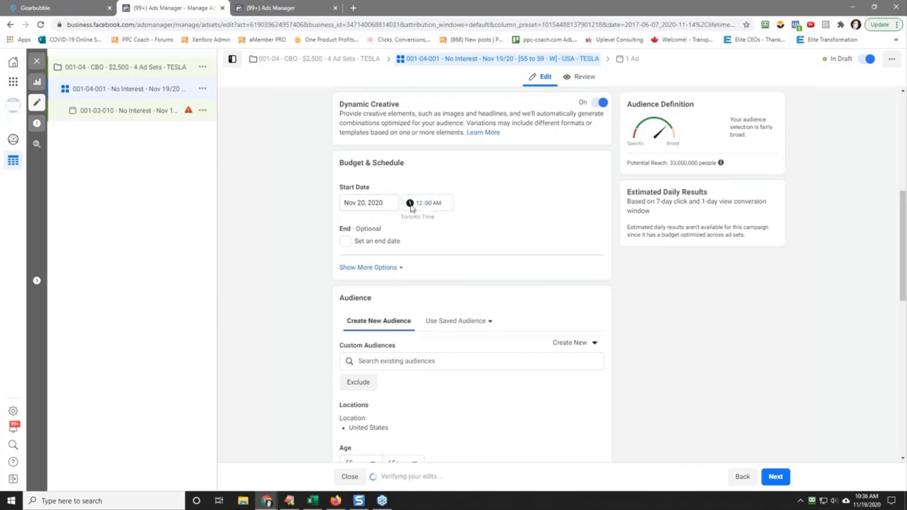
Step: Set the maximum age of the 001-04-001 ad set's audience to 59, for women aged 55 to 59
scroll(300, 257, "down", 3)
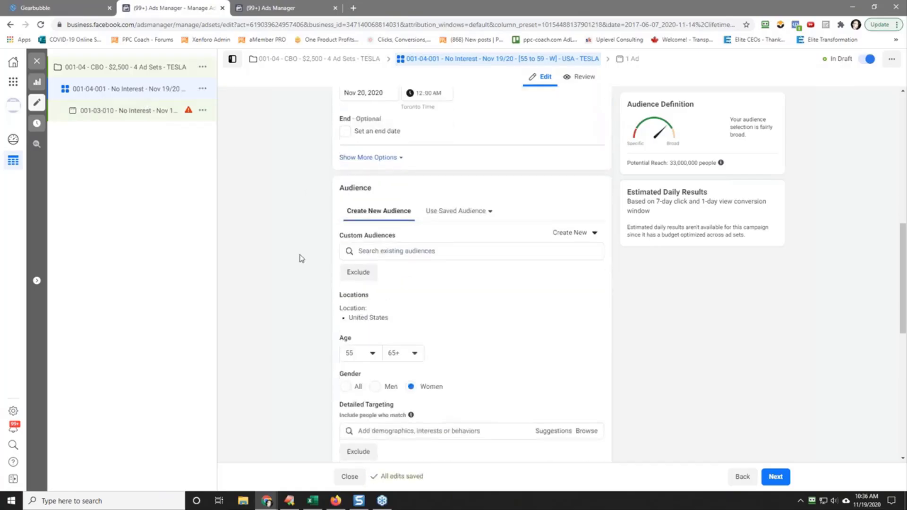
scroll(308, 296, "down", 3)
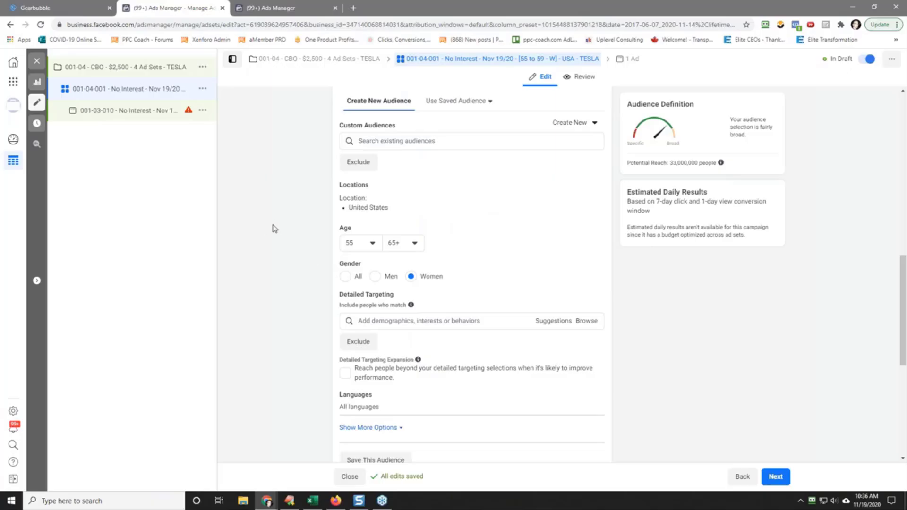
left_click(402, 246)
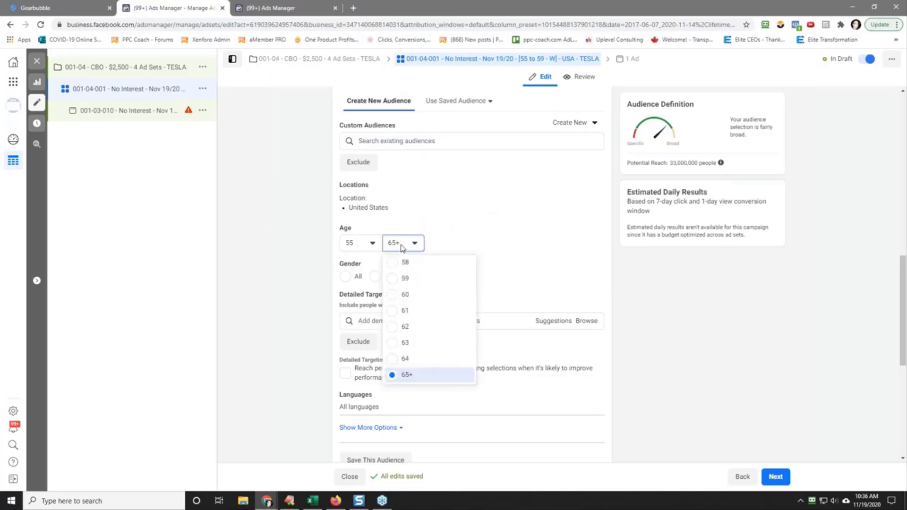
left_click(416, 279)
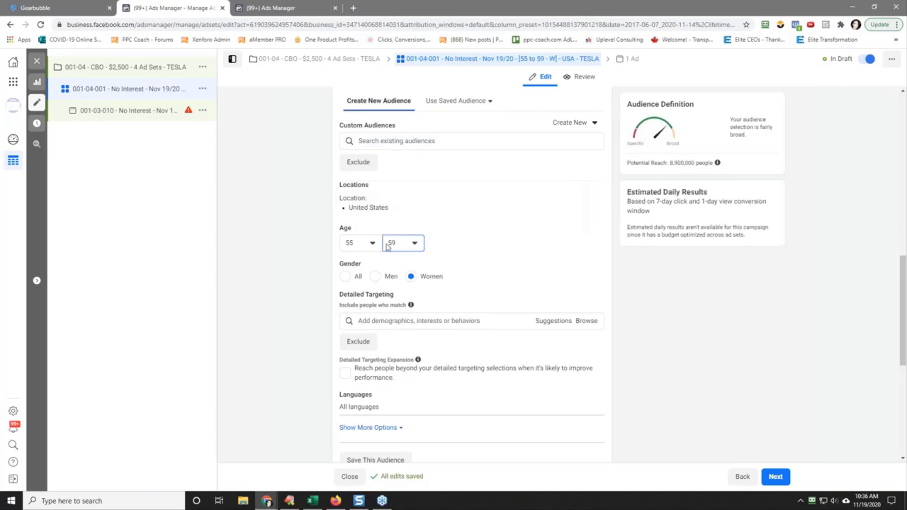
Step: Exclude the "Purchase - 003" website custom audience from the ad set's targeting
scroll(283, 217, "up", 5)
scroll(283, 217, "down", 2)
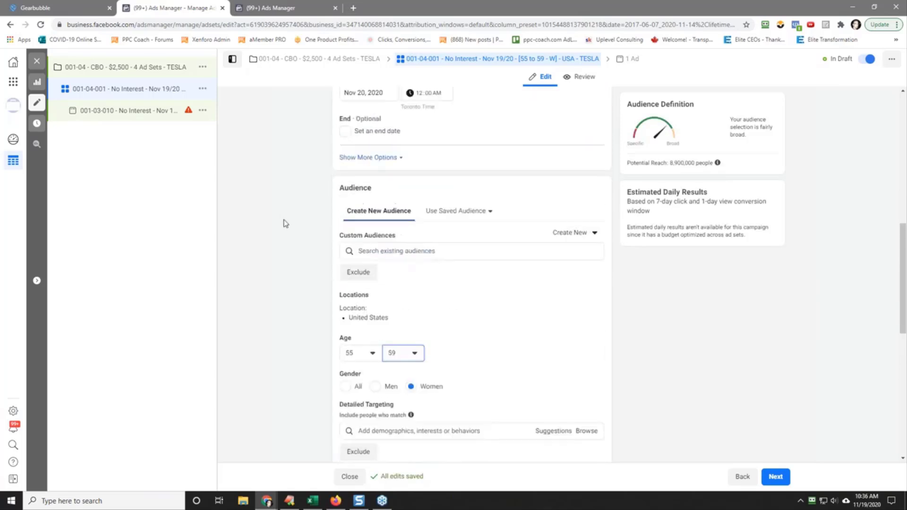
left_click(358, 273)
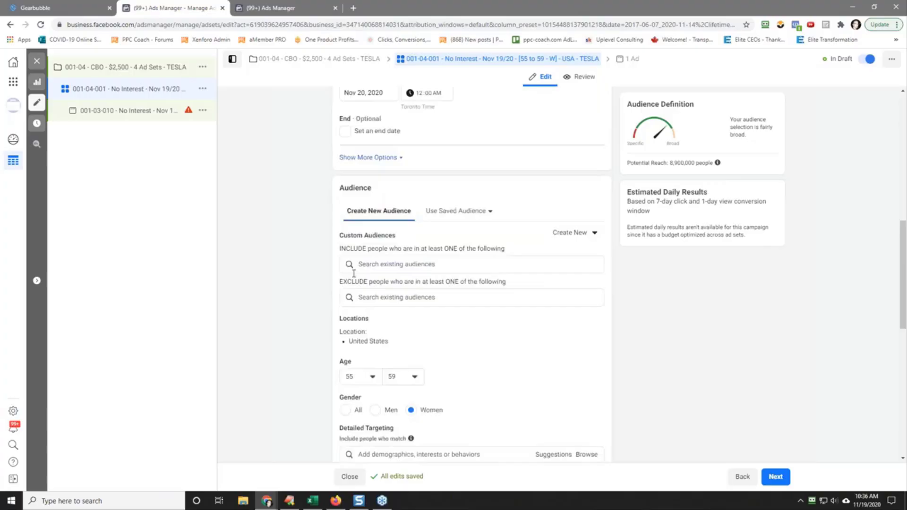
left_click(369, 296)
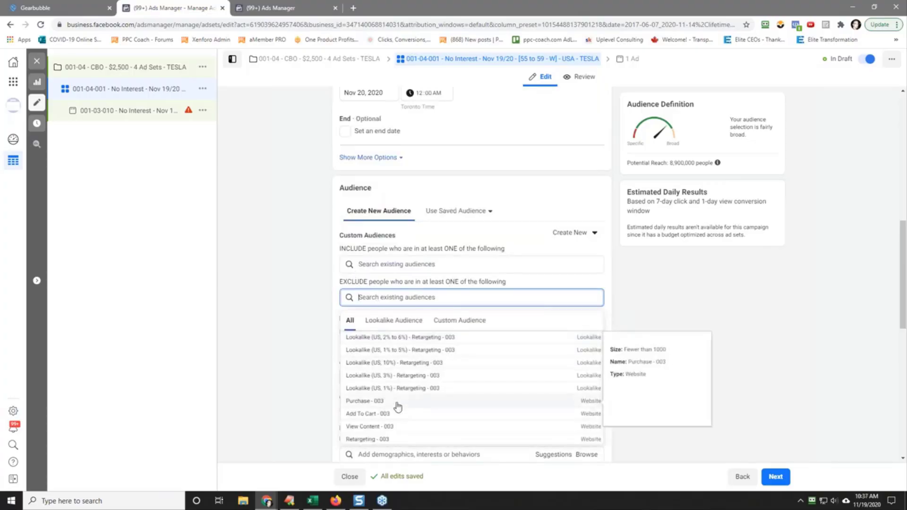
left_click(398, 402)
left_click(308, 290)
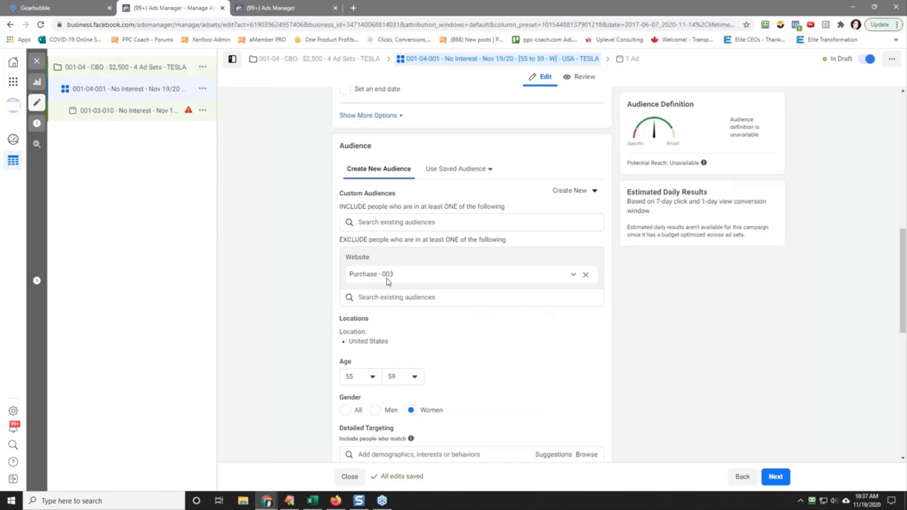
Step: Check the other custom audiences available for exclusion and remove the Purchase - 003 exclusion
left_click(573, 274)
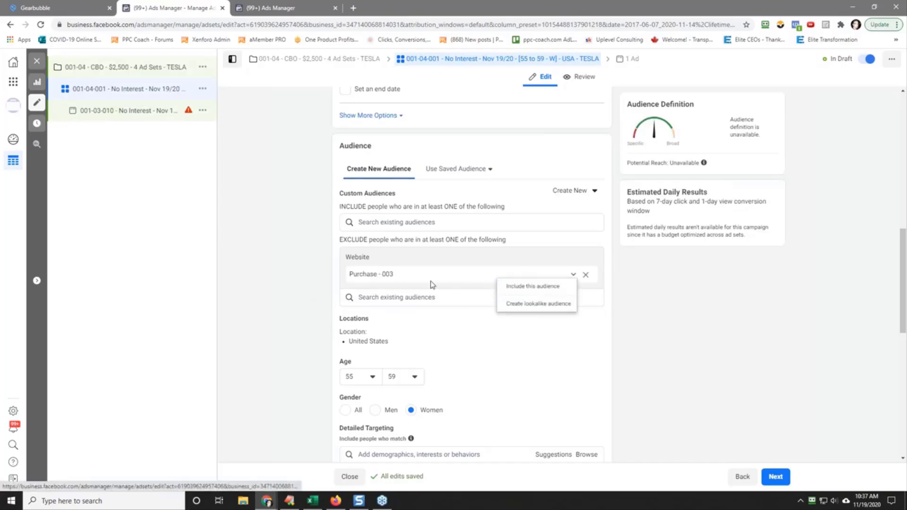
left_click(394, 296)
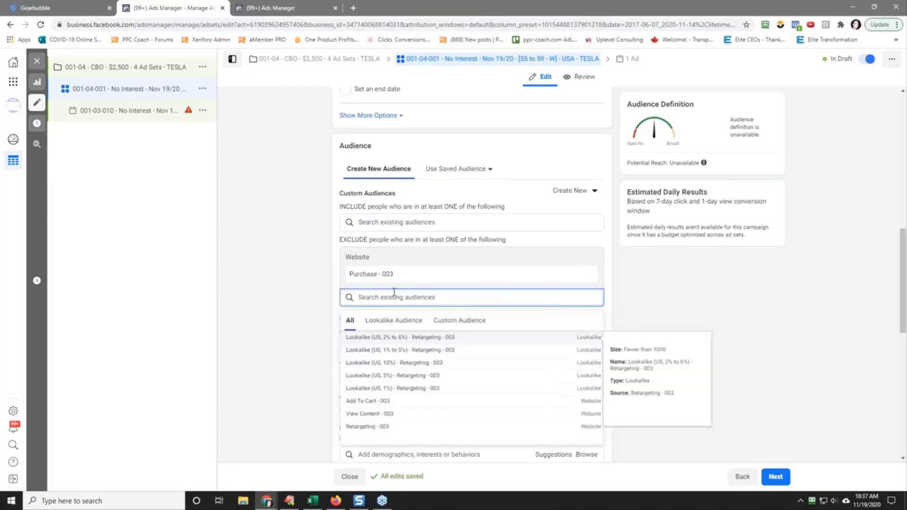
left_click(448, 321)
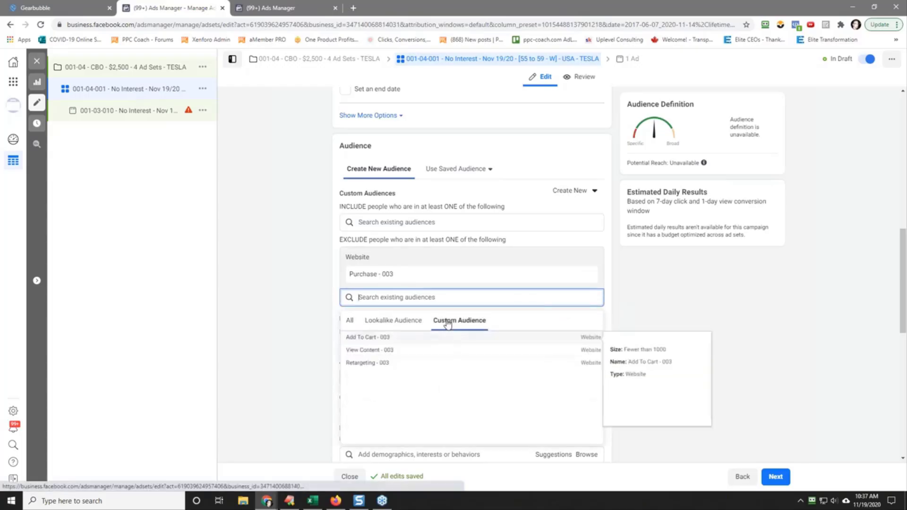
left_click(298, 320)
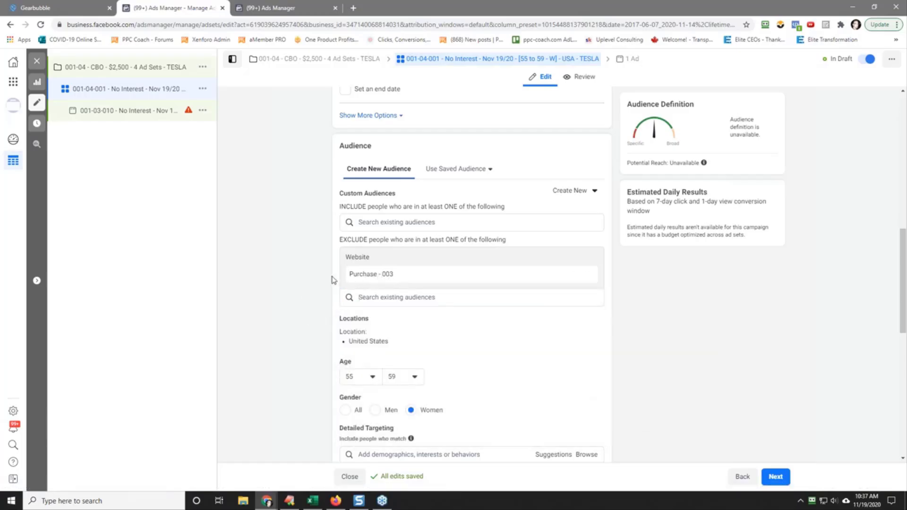
left_click(586, 276)
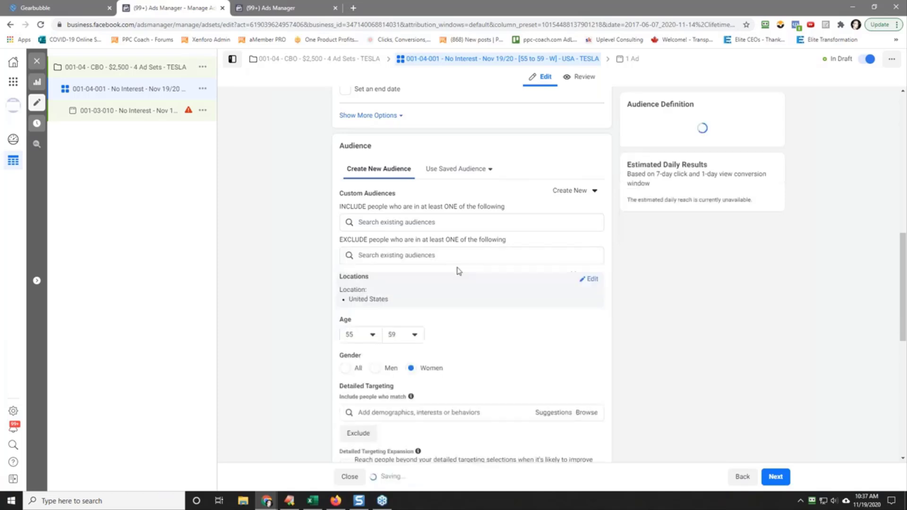
scroll(291, 274, "down", 4)
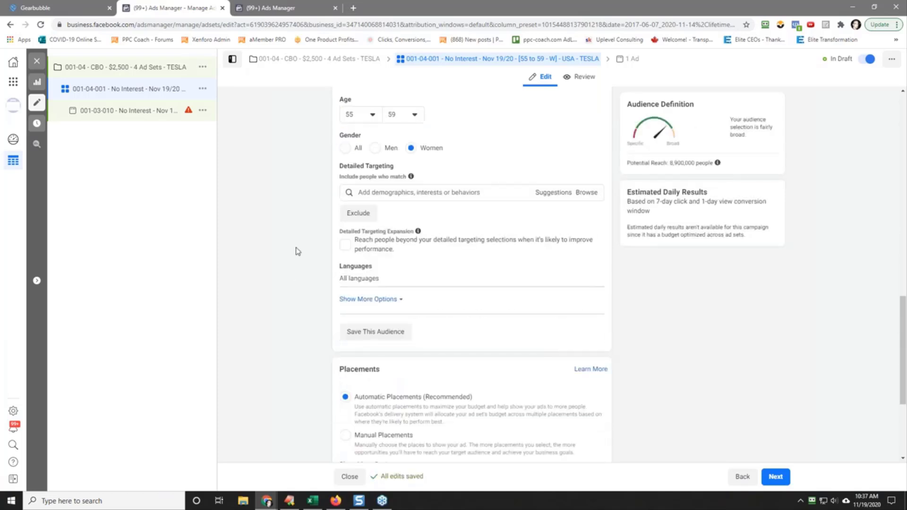
scroll(271, 239, "up", 5)
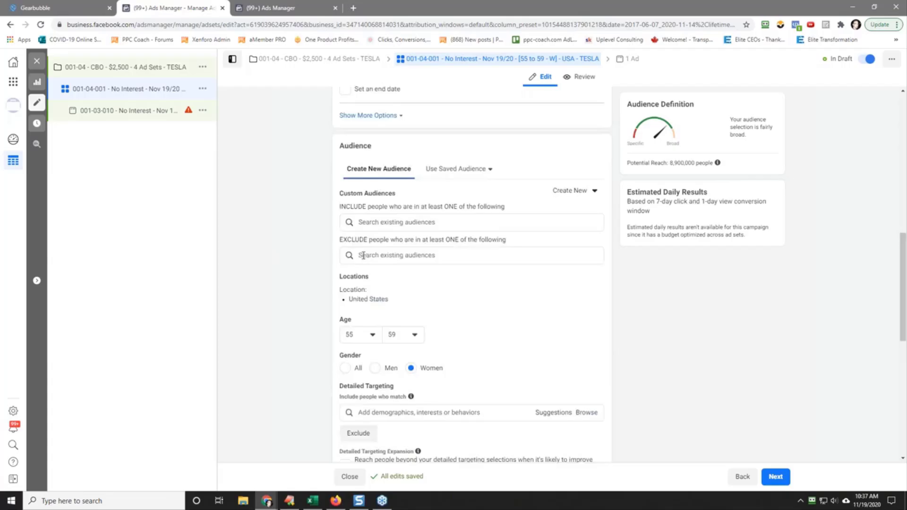
scroll(298, 274, "down", 2)
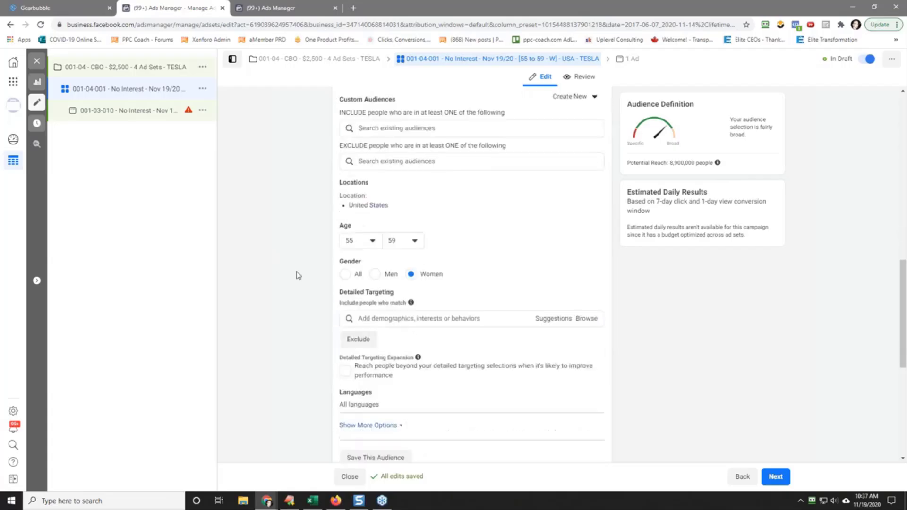
scroll(298, 275, "up", 2)
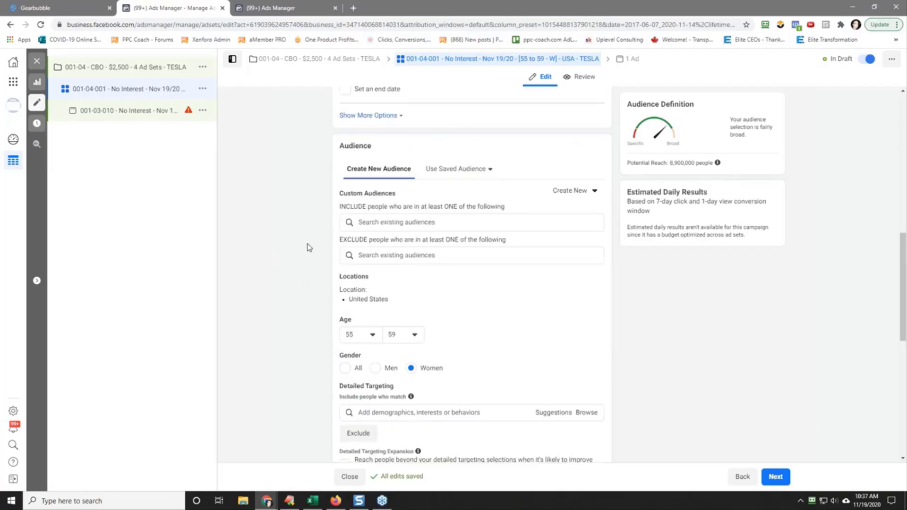
scroll(306, 248, "down", 5)
scroll(306, 248, "up", 2)
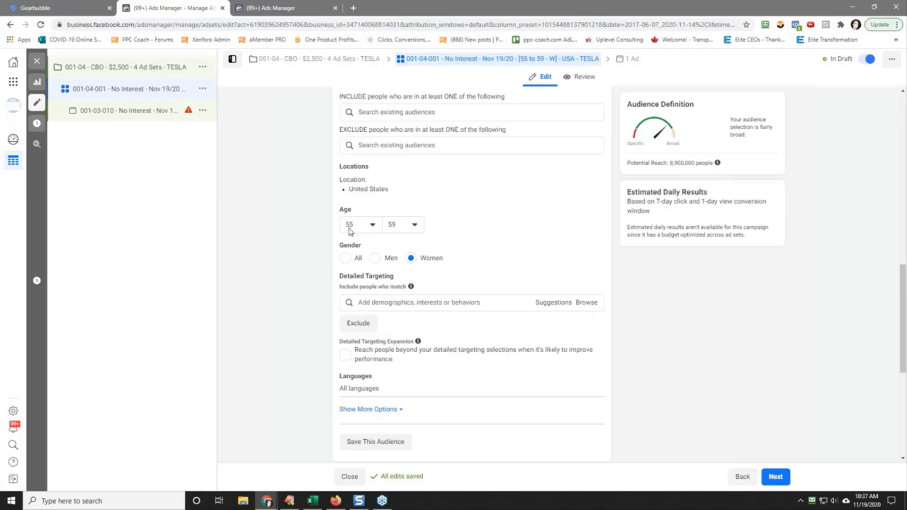
Step: Copy the complete 001-04-001 ad set name to the clipboard for reuse on its ad
scroll(280, 273, "up", 12)
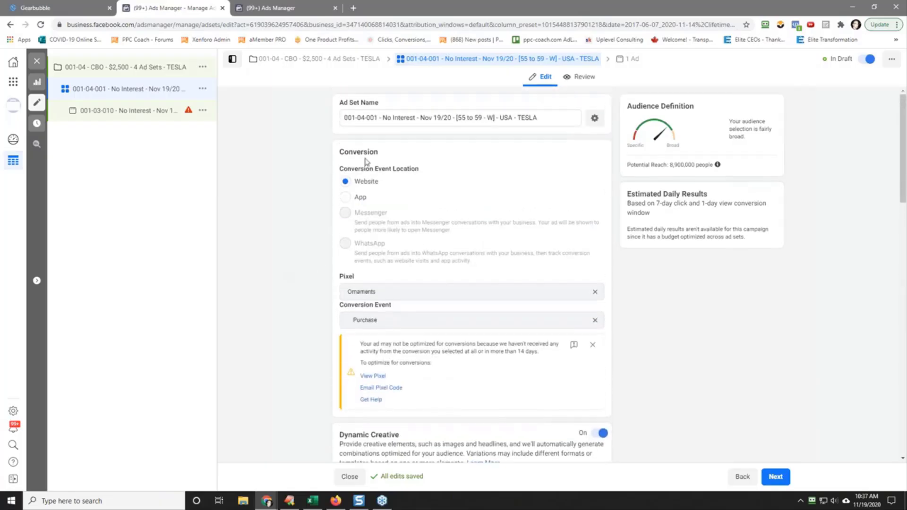
triple_click(392, 118)
right_click(393, 119)
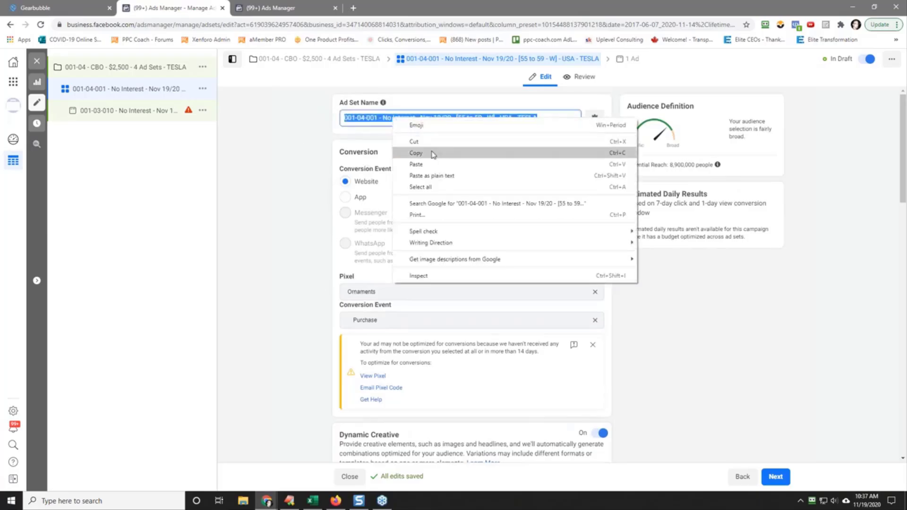
left_click(433, 154)
Step: Try out the optional ad set spend limits with their daily minimum and maximum, and leave them turned off
scroll(253, 206, "down", 7)
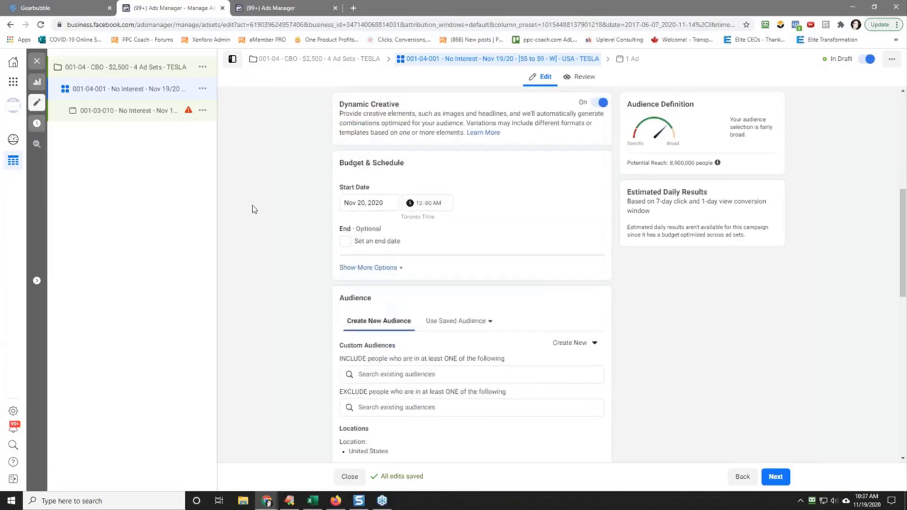
left_click(370, 268)
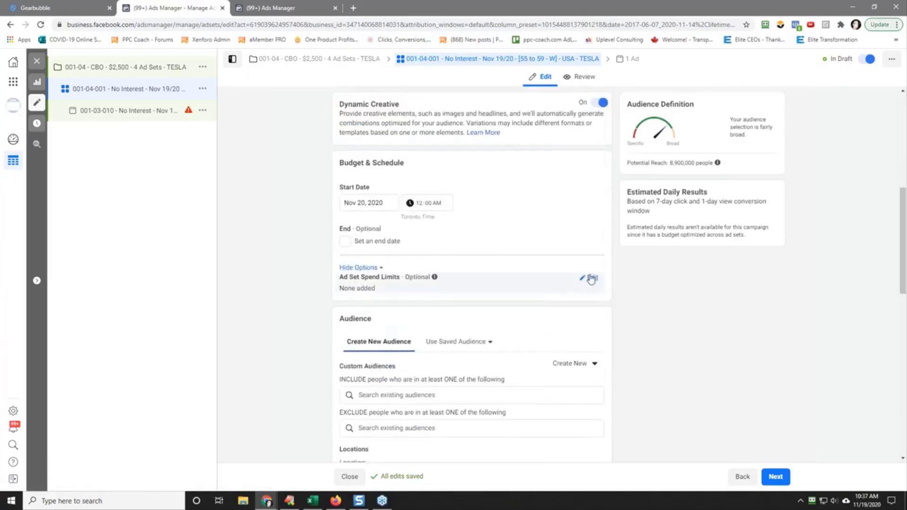
left_click(591, 279)
left_click(345, 294)
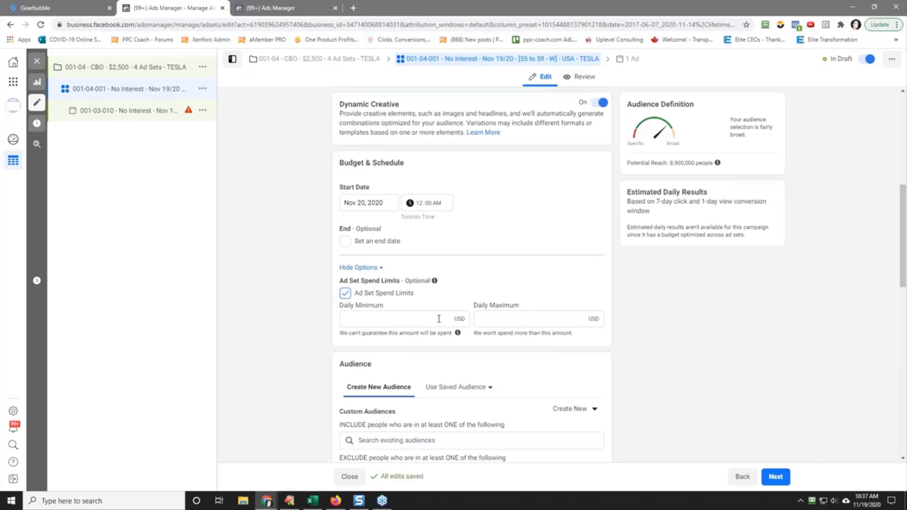
left_click(345, 294)
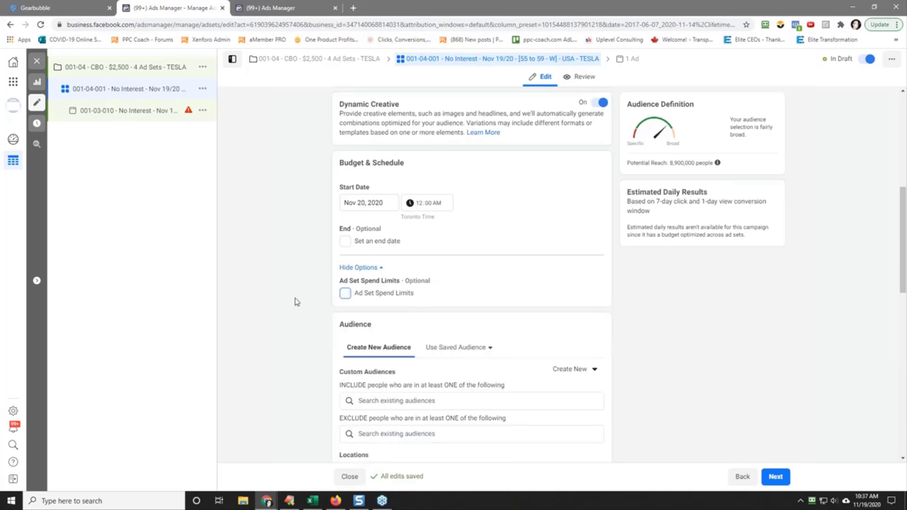
left_click(346, 294)
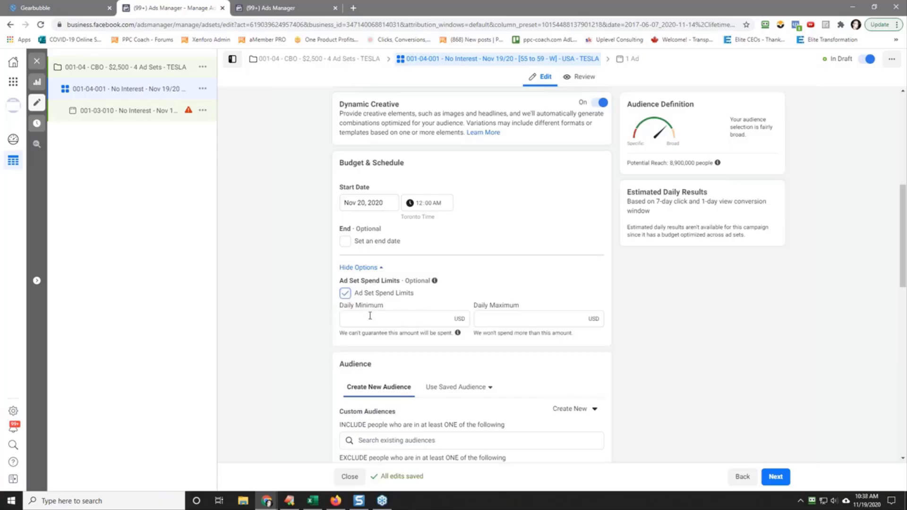
left_click(345, 294)
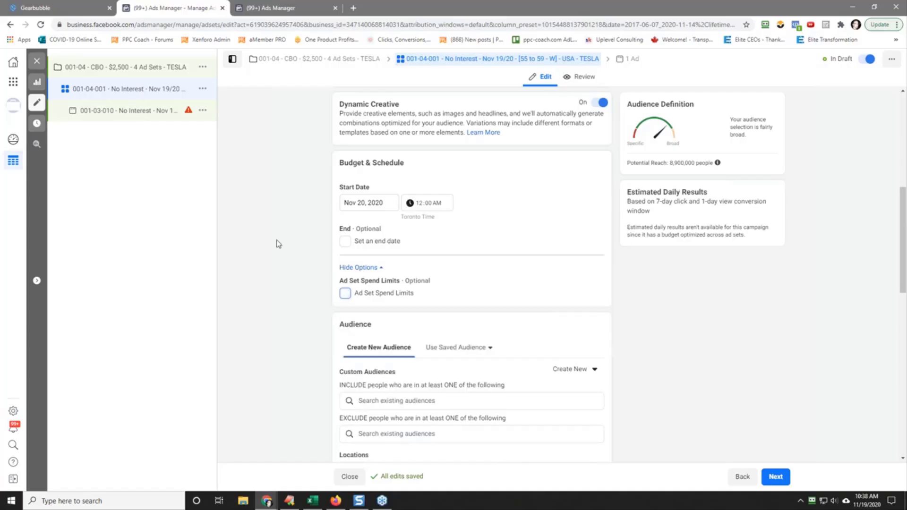
left_click(358, 270)
Step: Replace the name of the ad inside the ad set with the copied "001-04-001 - No Interest - Nov 19/20 - [55 to 59 - W] - USA - TESLA"
left_click(111, 113)
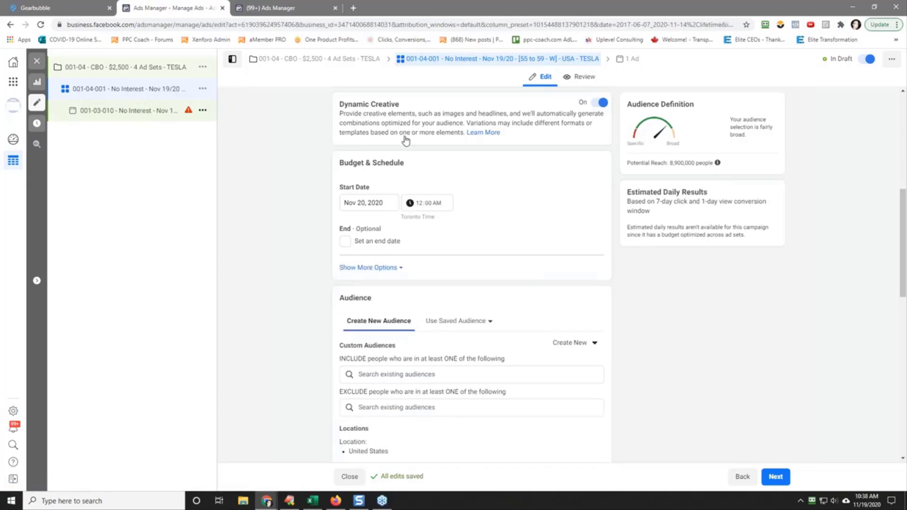
triple_click(401, 115)
right_click(401, 118)
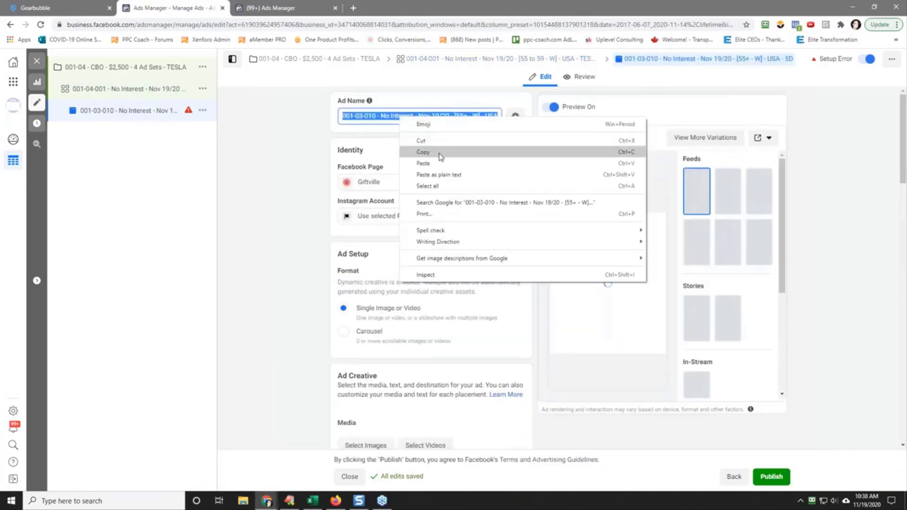
left_click(423, 163)
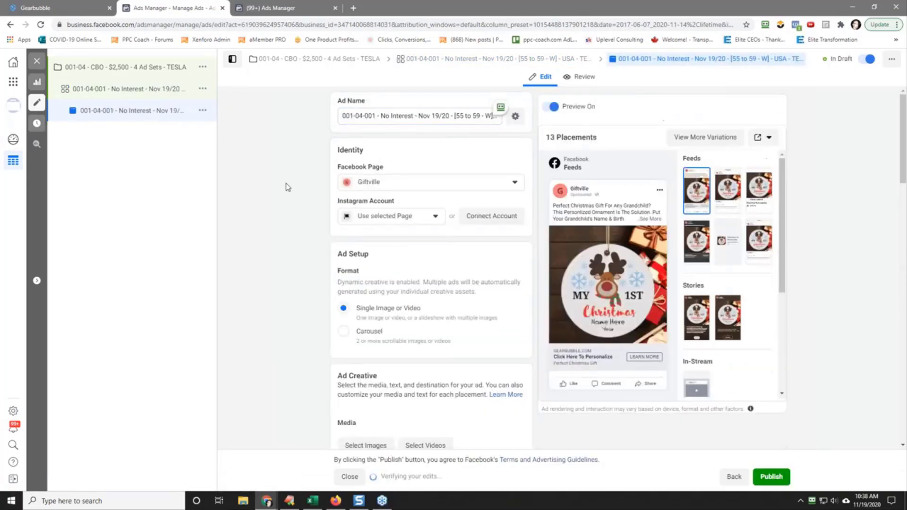
Step: Move the age tag forward so the ad set name reads "001-04-001 - [55 to 59 - W] - No Interest - Nov 19/20 - USA - TESLA"
left_click(127, 89)
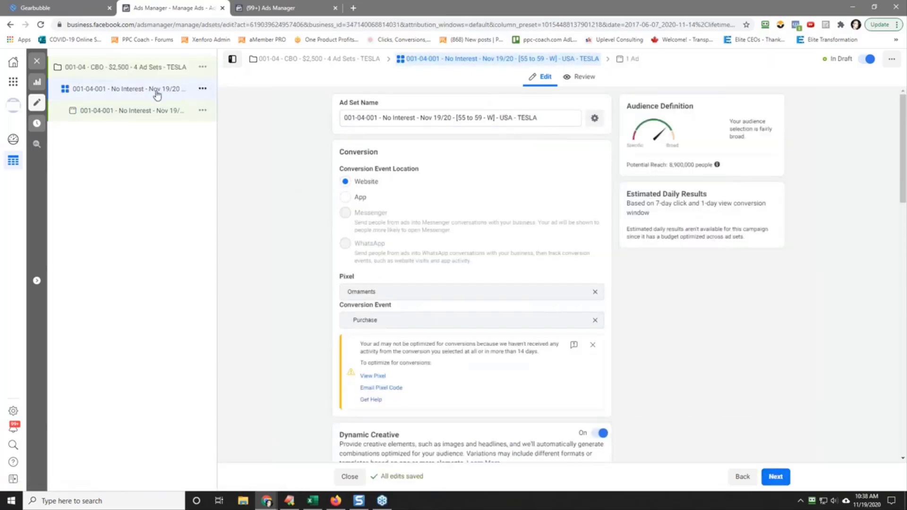
left_click_drag(457, 118, 495, 118)
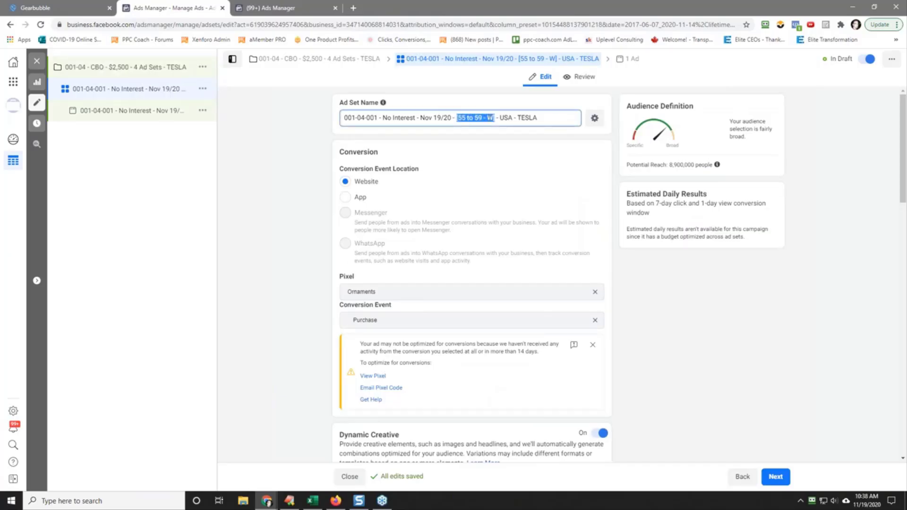
right_click(490, 118)
left_click(519, 147)
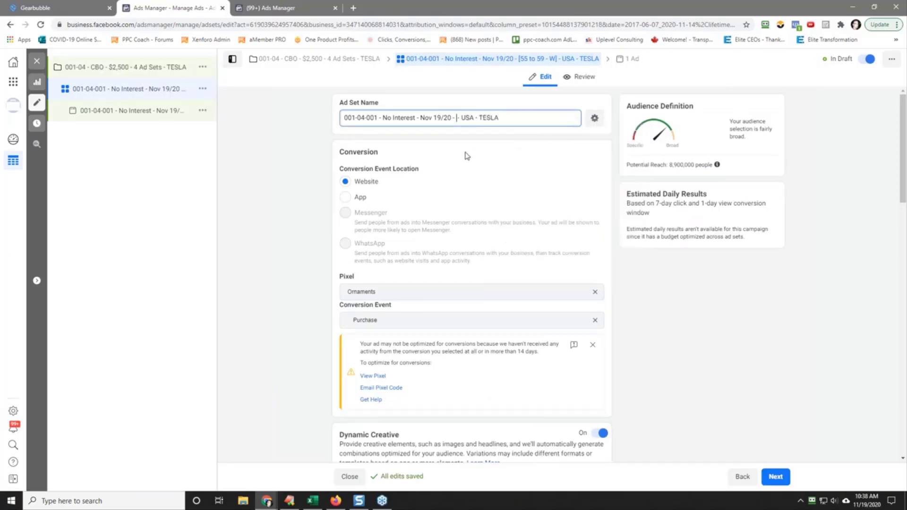
key("Delete")
key("Delete")
key("Delete")
key("ctrl+v")
type("-")
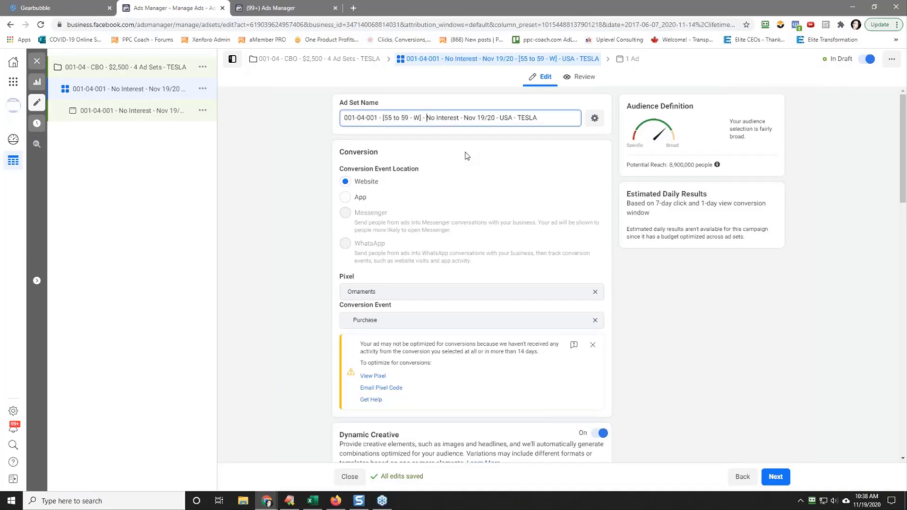
Step: Copy the reordered ad set name to the clipboard and commit the name change
key("ctrl+a")
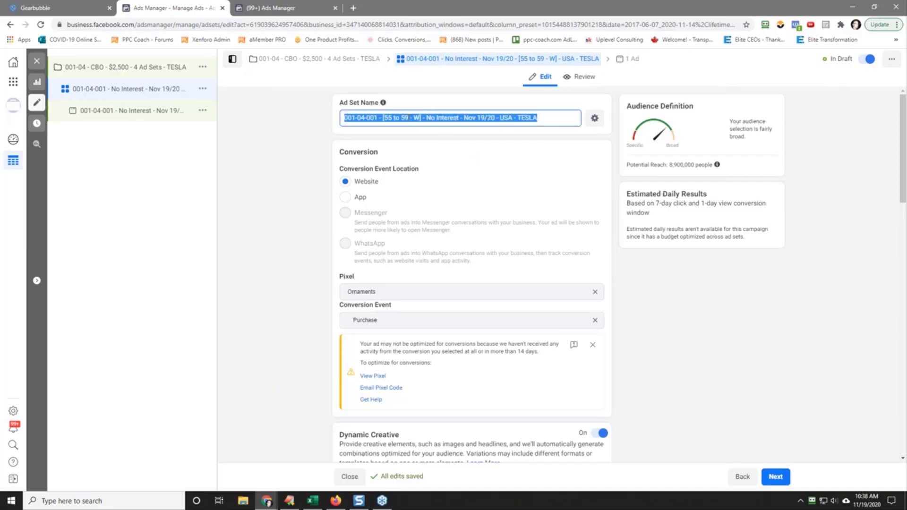
right_click(426, 117)
left_click(465, 154)
left_click(456, 147)
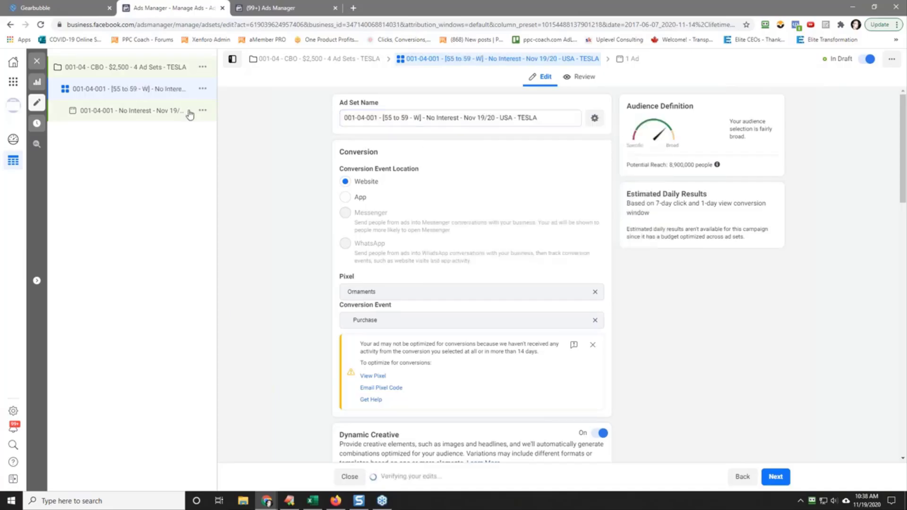
Step: Replace the ad's name with the copied "001-04-001 - [55 to 59 - W] - No Interest - Nov 19/20 - USA - TESLA"
left_click(126, 110)
triple_click(371, 116)
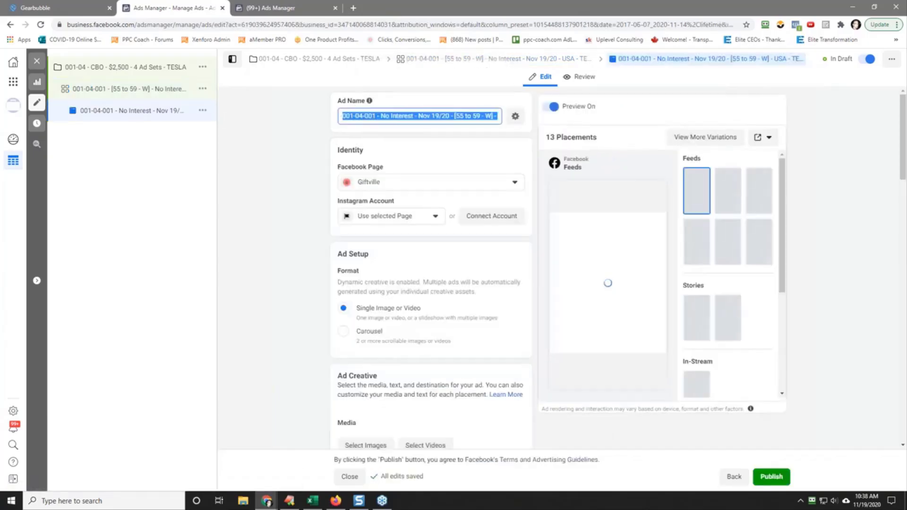
right_click(373, 116)
left_click(413, 163)
Step: Quickly duplicate the 001-04-001 [55 to 59 - W] ad set within the same campaign
left_click(202, 90)
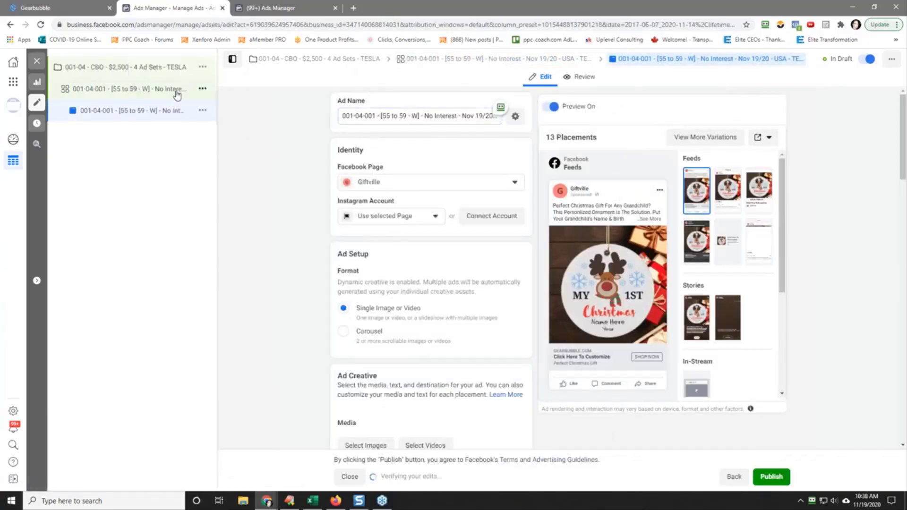
left_click(202, 90)
left_click(248, 102)
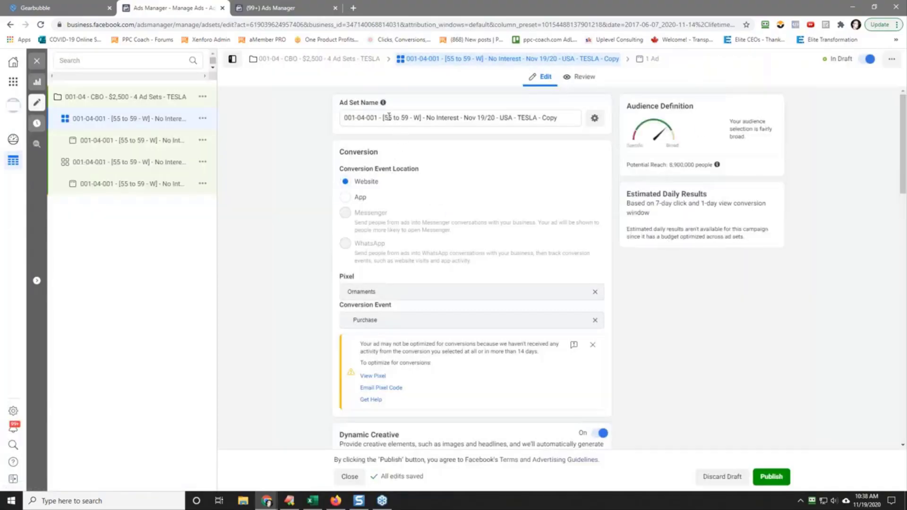
Step: Rename the duplicated ad set "001-04-002 - [60 to 64 - W] - No Interest - Nov 19/20 - USA - TESLA" and copy that name
left_click_drag(385, 118, 392, 120)
type("60")
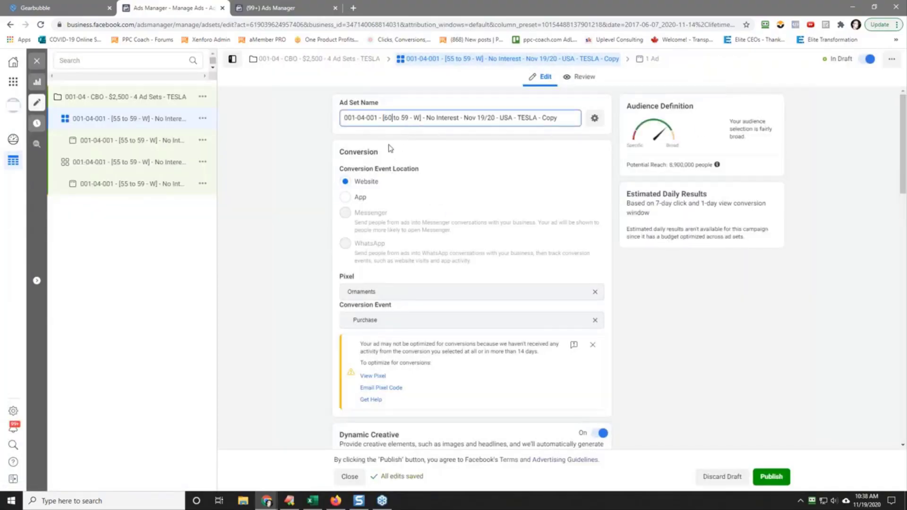
key("Delete")
key("Delete")
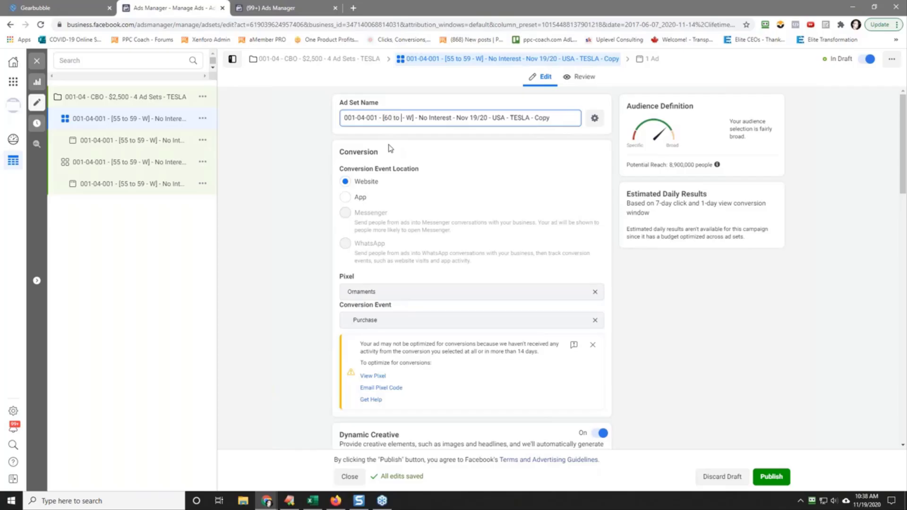
type("64")
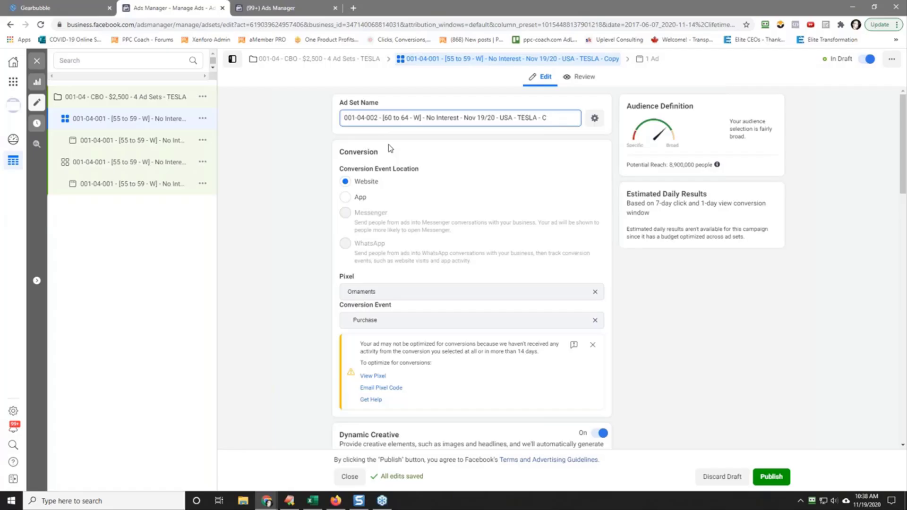
triple_click(402, 119)
right_click(402, 119)
left_click(449, 159)
left_click(320, 194)
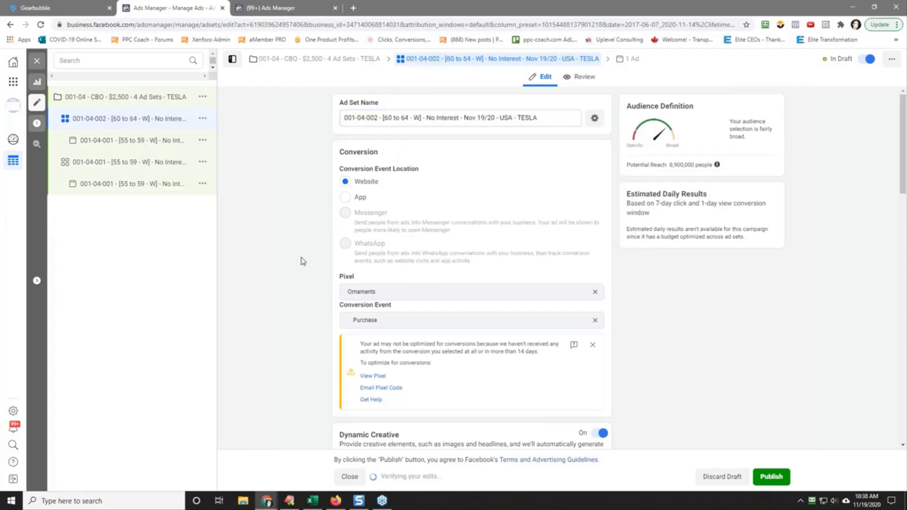
Step: Set the audience age range of the 001-04-002 ad set to 60 through 64
scroll(302, 260, "down", 7)
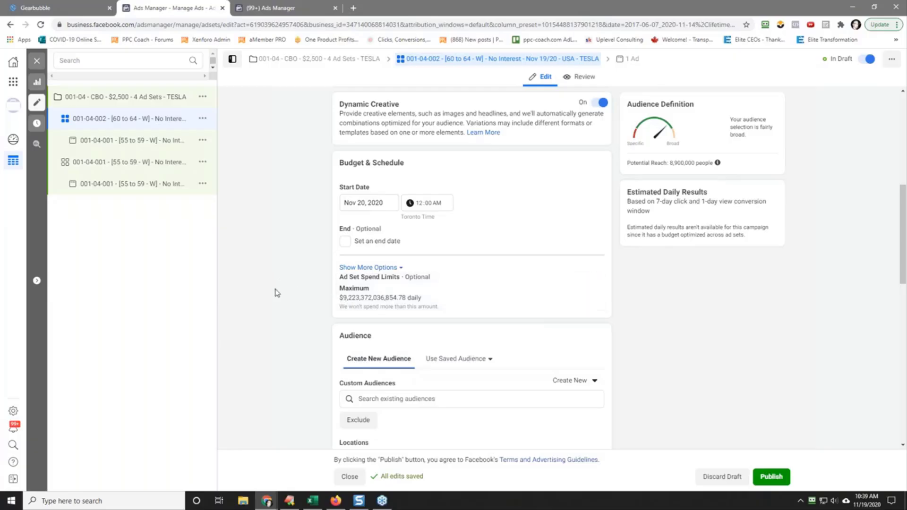
scroll(276, 293, "down", 7)
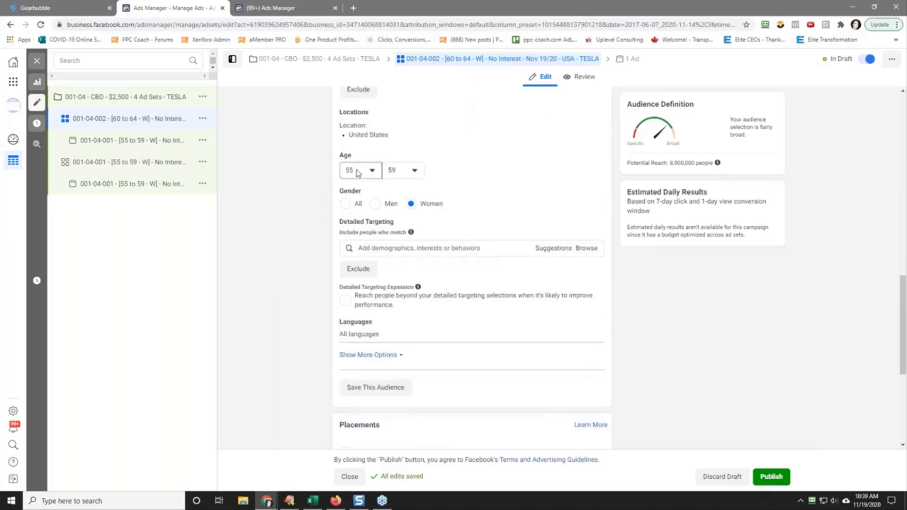
left_click(358, 173)
scroll(377, 265, "down", 3)
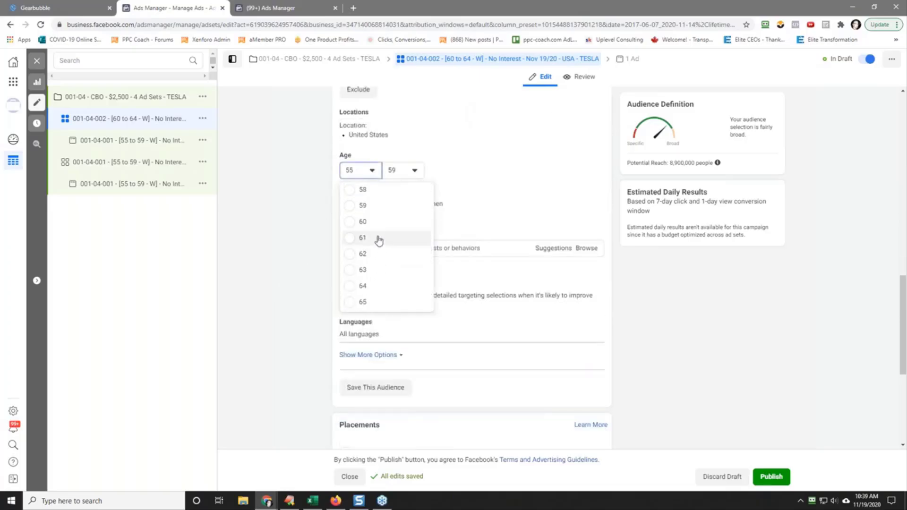
left_click(377, 222)
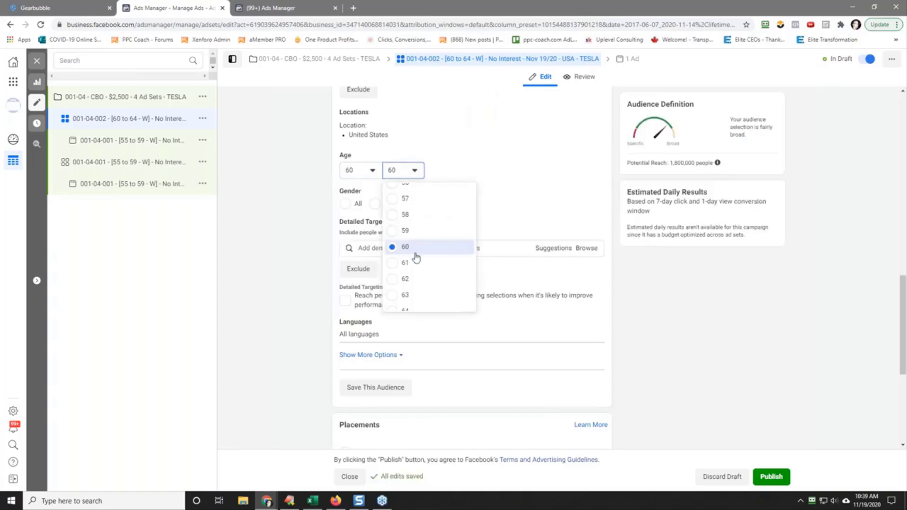
scroll(415, 259, "down", 1)
left_click(416, 287)
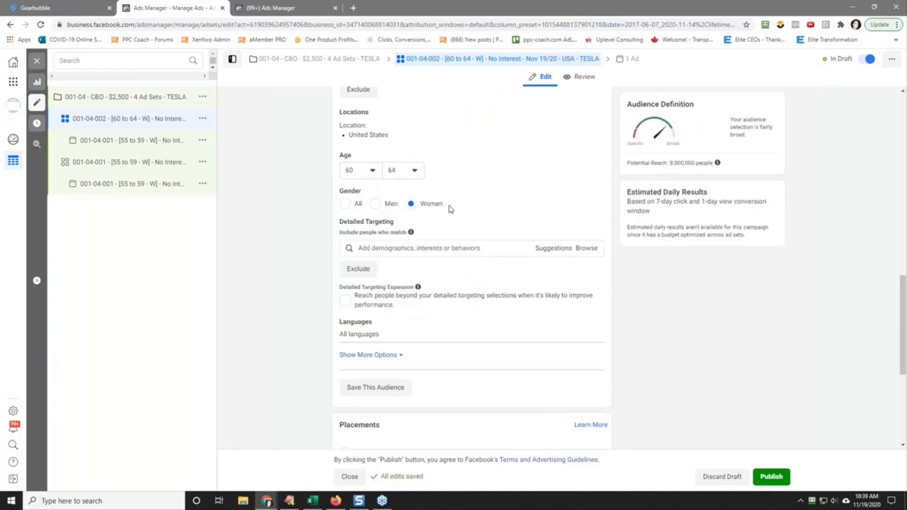
Step: Copy the 001-04-002 [60 to 64 - W] ad set name and use it to replace the name of the ad inside it
scroll(245, 169, "up", 10)
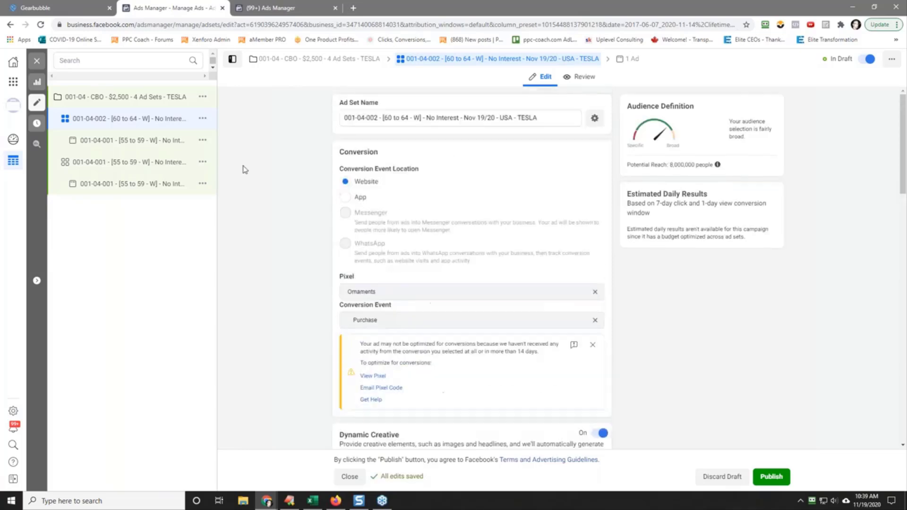
triple_click(392, 117)
right_click(405, 119)
left_click(428, 150)
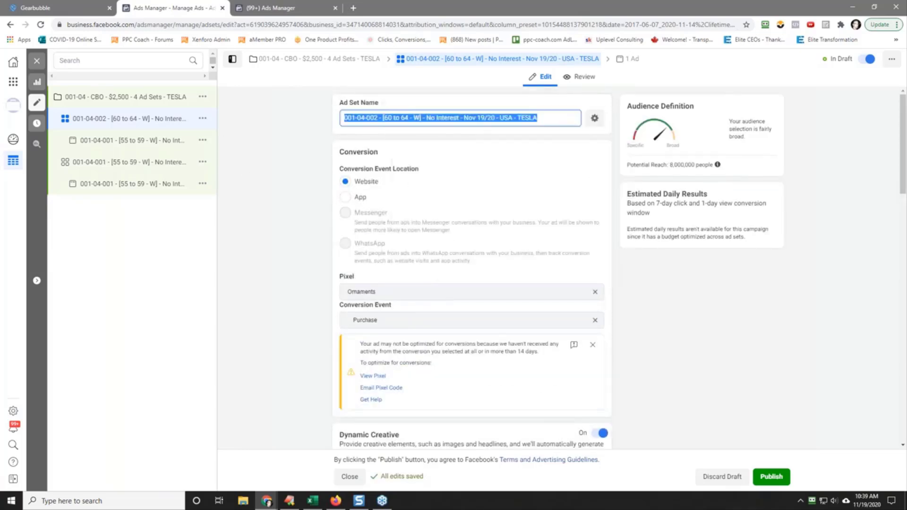
left_click(137, 140)
triple_click(419, 116)
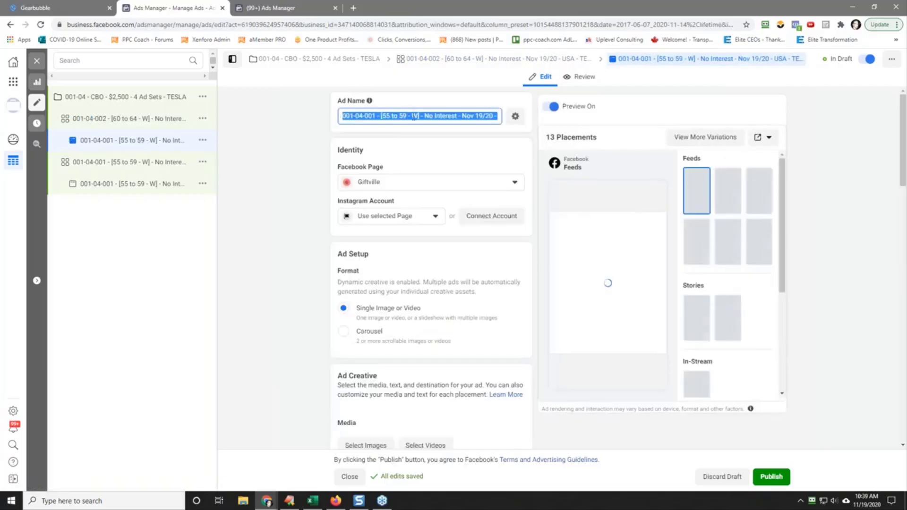
right_click(419, 117)
left_click(447, 162)
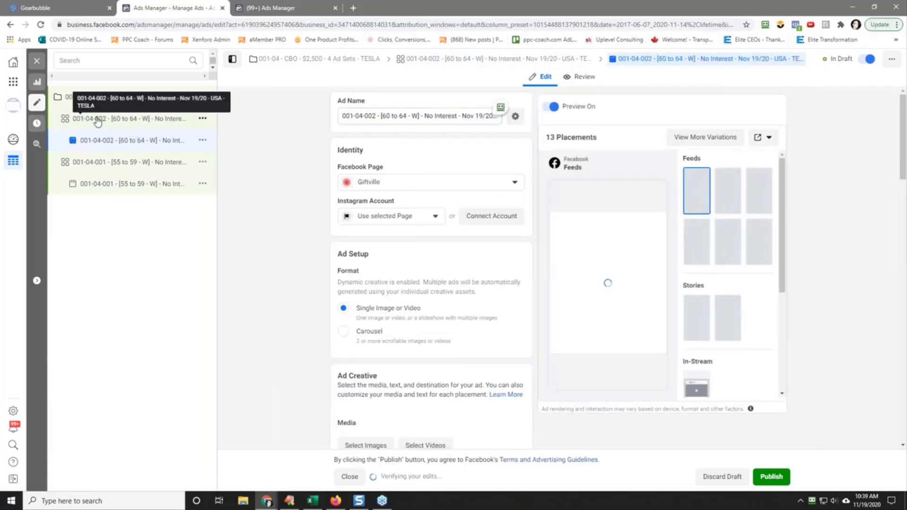
Step: Quickly duplicate the 001-04-002 [60 to 64 - W] ad set within the campaign
left_click(188, 122)
left_click(202, 118)
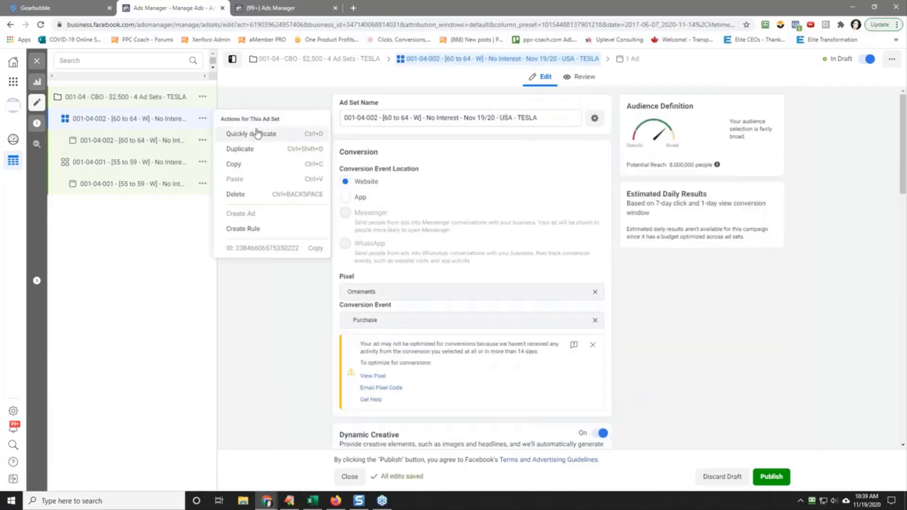
left_click(255, 132)
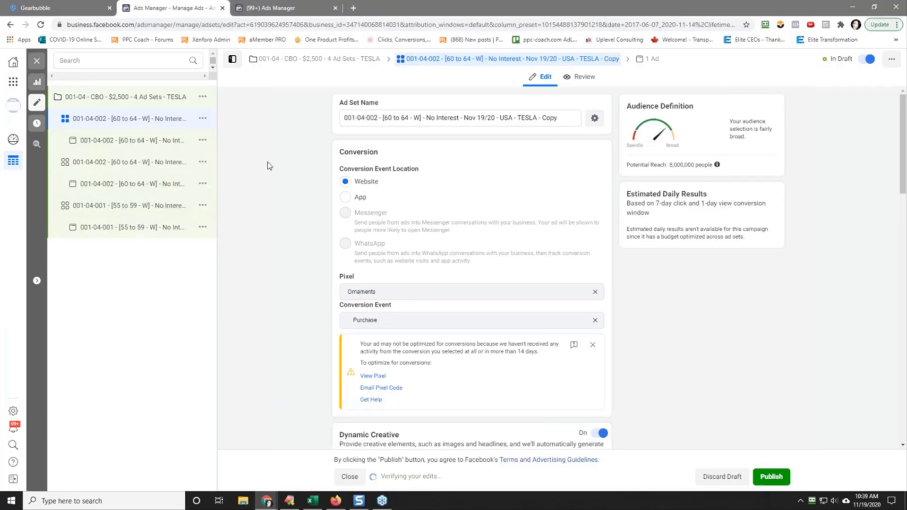
Step: Rename the new duplicate ad set "001-04-003 - [65+ - W] - No Interest - Nov 19/20 - USA - TESLA" and copy that name
left_click_drag(373, 119, 377, 119)
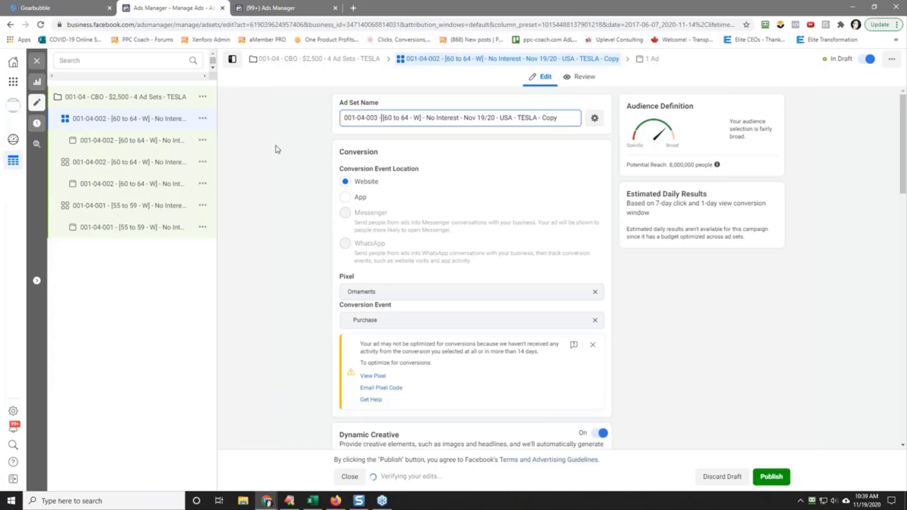
key("BackSpace")
key("BackSpace")
key("BackSpace")
key("BackSpace")
key("BackSpace")
key("BackSpace")
key("BackSpace")
key("BackSpace")
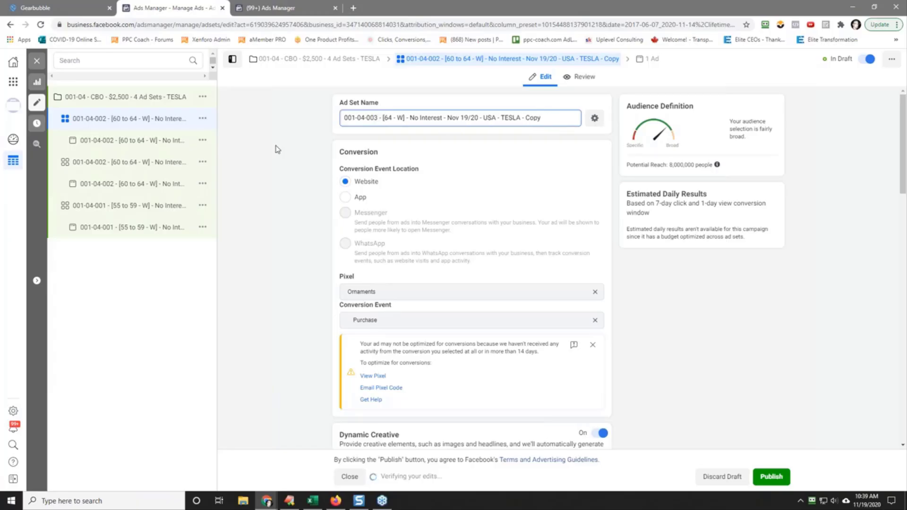
type("5+")
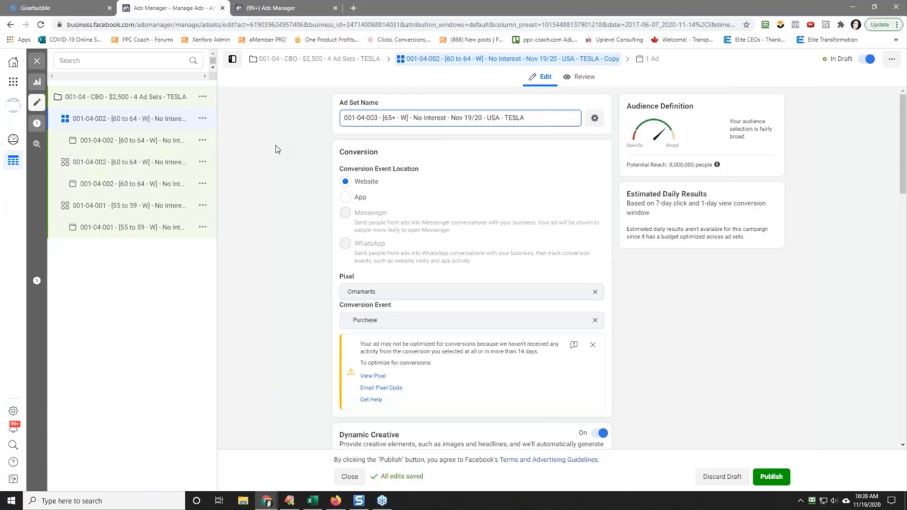
triple_click(419, 118)
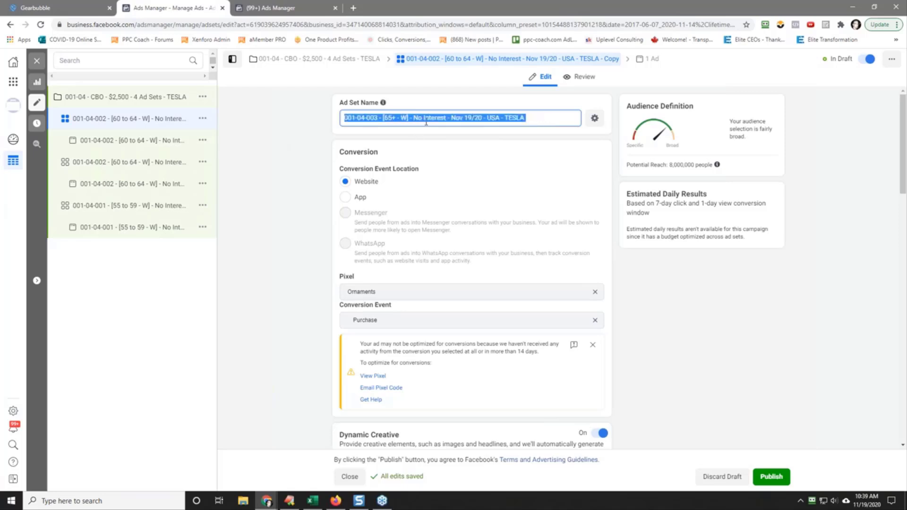
right_click(426, 121)
left_click(470, 157)
left_click(310, 166)
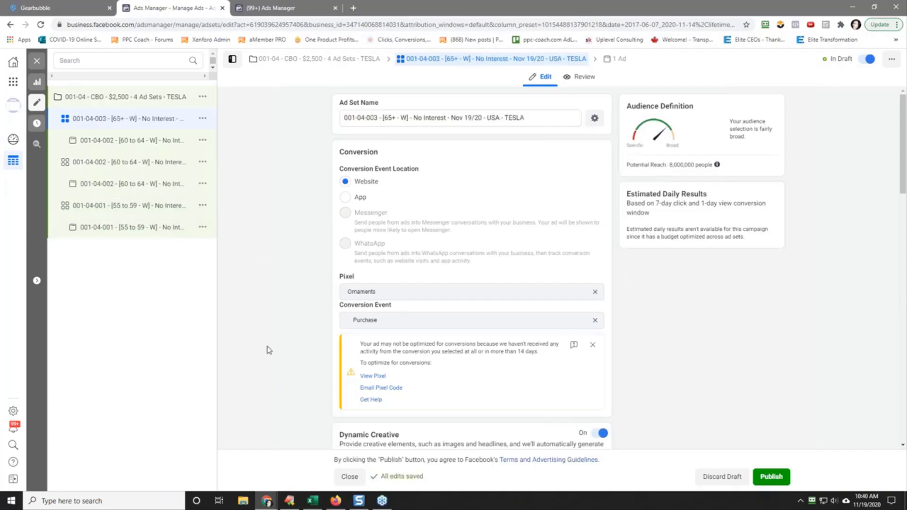
Step: Set the audience age range of the 001-04-003 ad set to 65 through 65+
scroll(268, 349, "down", 9)
scroll(268, 349, "down", 5)
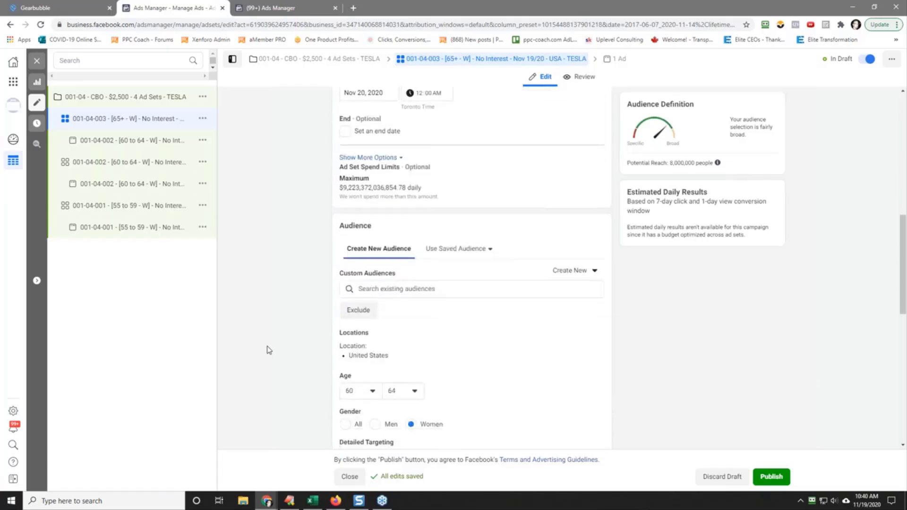
left_click(350, 171)
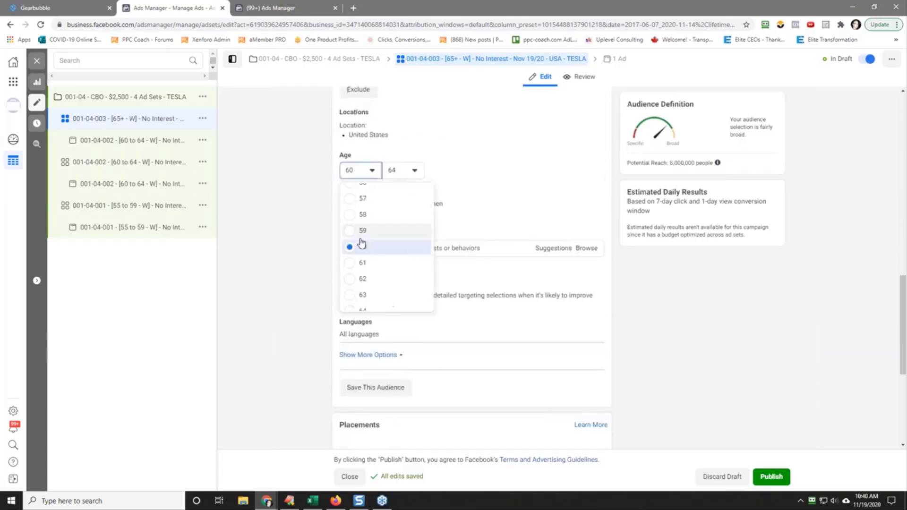
left_click(377, 307)
left_click(413, 172)
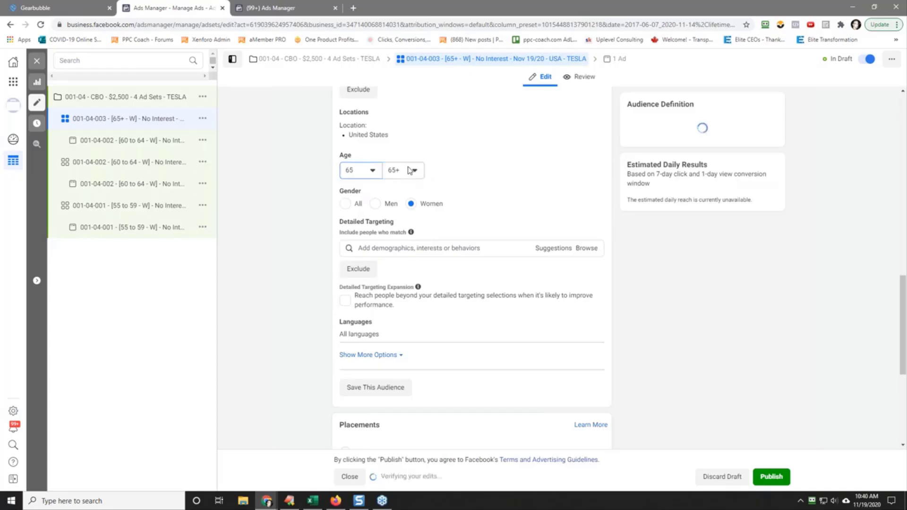
left_click(271, 199)
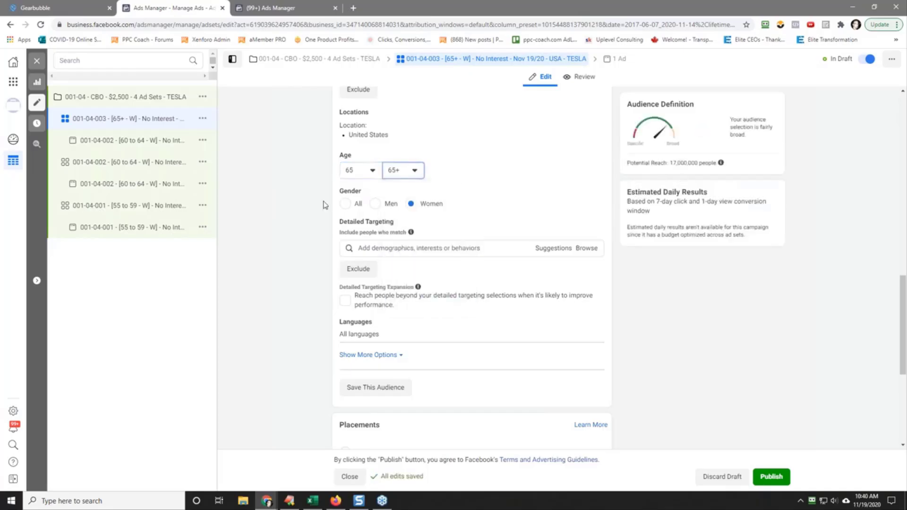
left_click(404, 176)
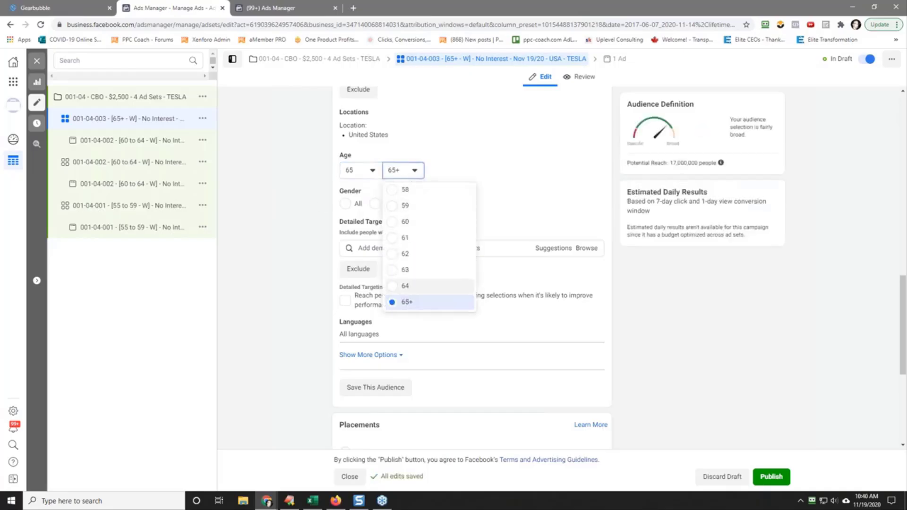
left_click(288, 202)
Step: Copy the 001-04-003 [65+ - W] ad set name and use it to replace the name of the ad inside it
scroll(288, 202, "up", 10)
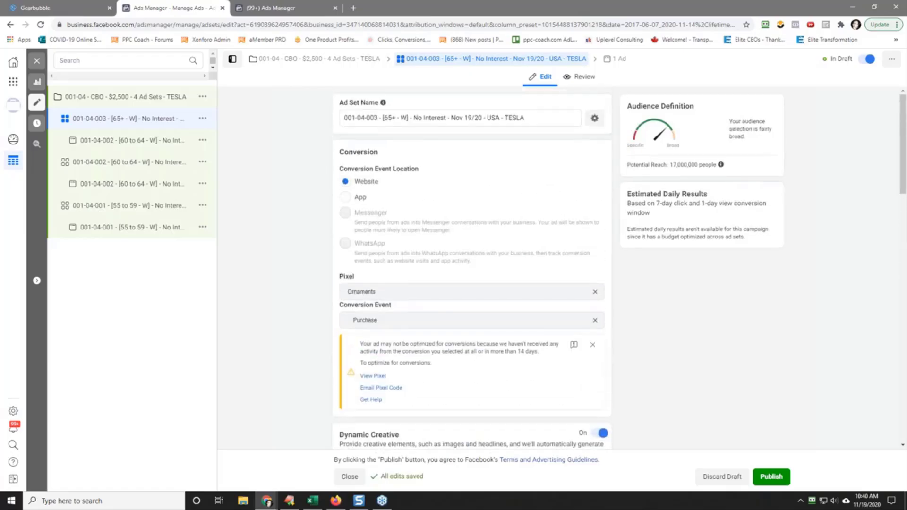
triple_click(401, 122)
right_click(421, 122)
left_click(458, 166)
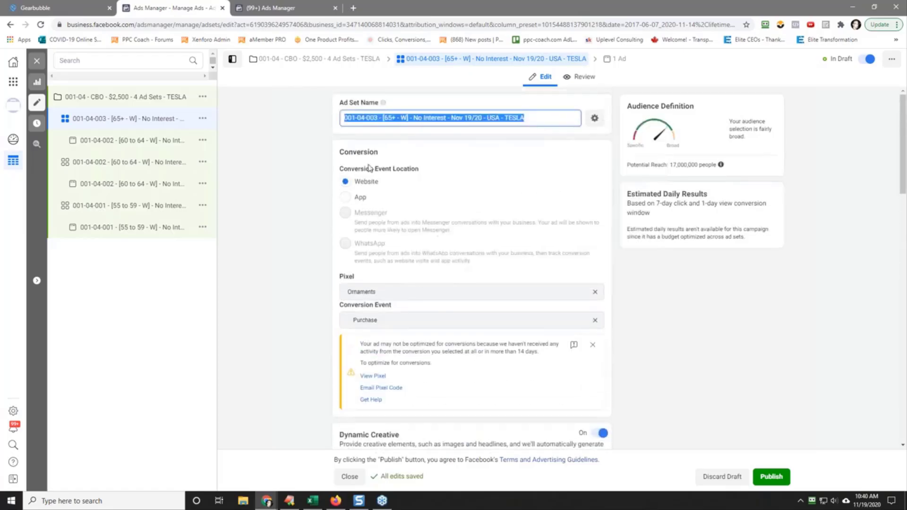
left_click(135, 143)
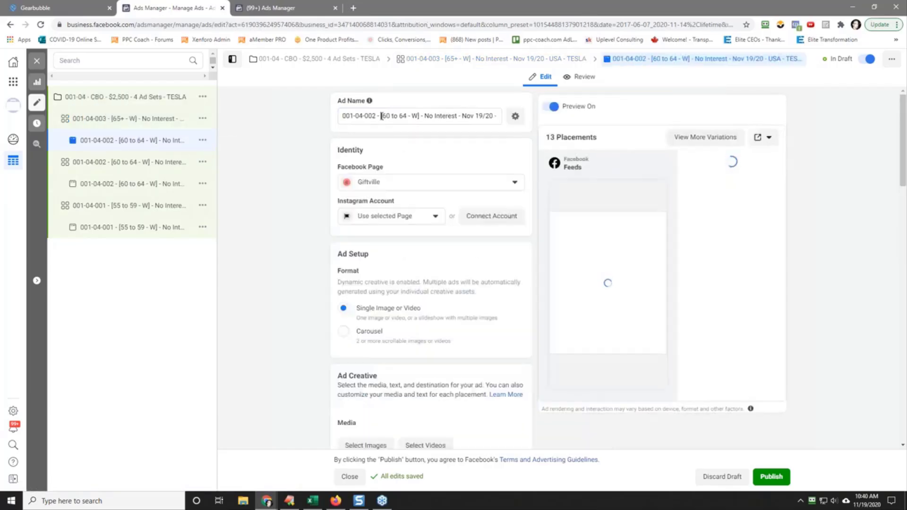
triple_click(382, 118)
right_click(383, 117)
left_click(413, 163)
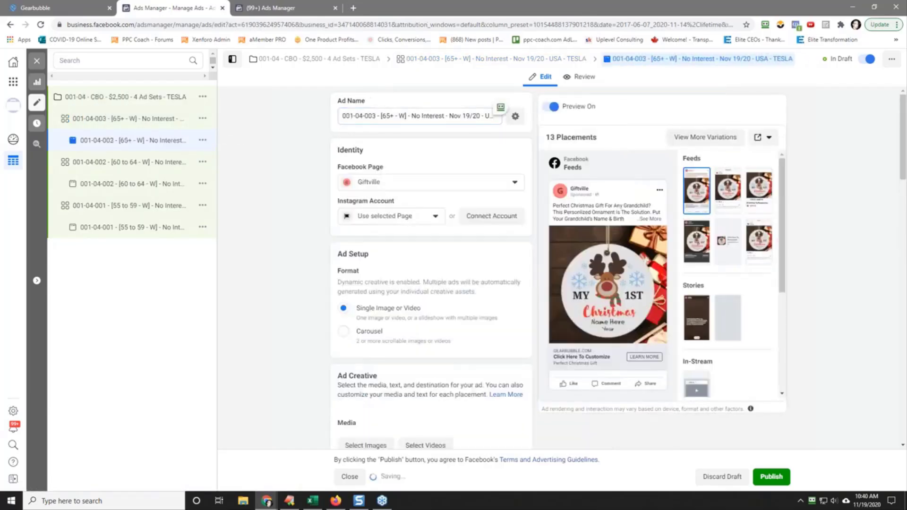
Step: Quickly duplicate the 001-04-003 [65+ - W] ad set within the campaign
left_click(119, 121)
left_click(203, 118)
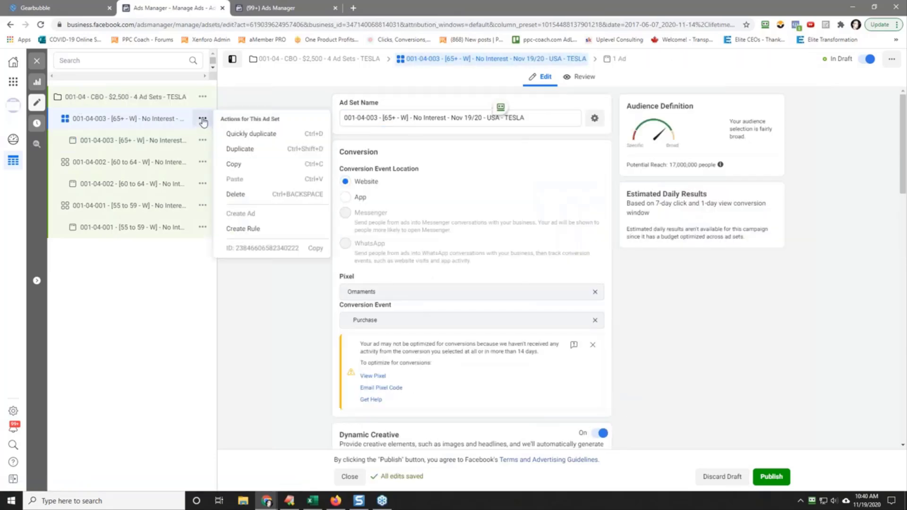
left_click(238, 134)
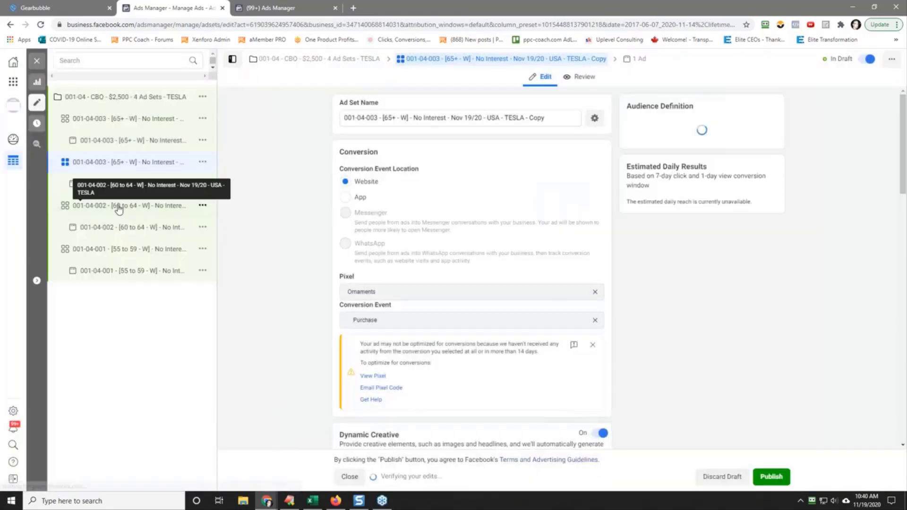
Step: Rename the new duplicate ad set "001-04-004 - [55+ - W] - No Interest - Nov 19/20 - USA - TESLA" and copy that name
left_click(386, 118)
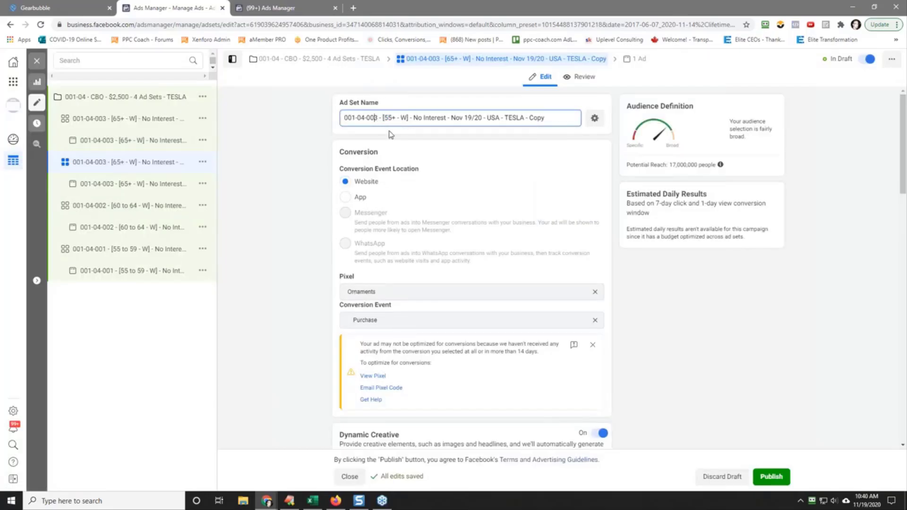
key("BackSpace")
type("4")
triple_click(432, 118)
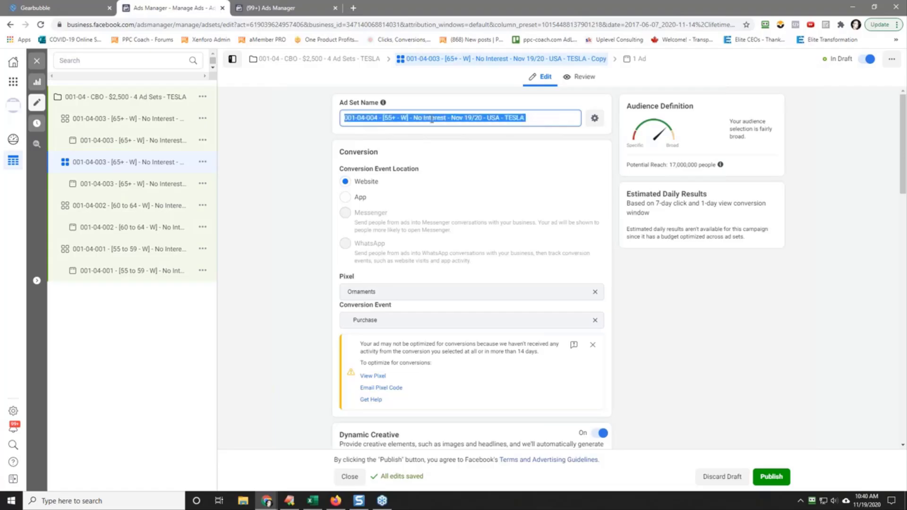
right_click(432, 118)
left_click(476, 151)
Step: Set the minimum audience age of the 001-04-004 ad set to 55
scroll(282, 228, "down", 5)
scroll(281, 228, "down", 5)
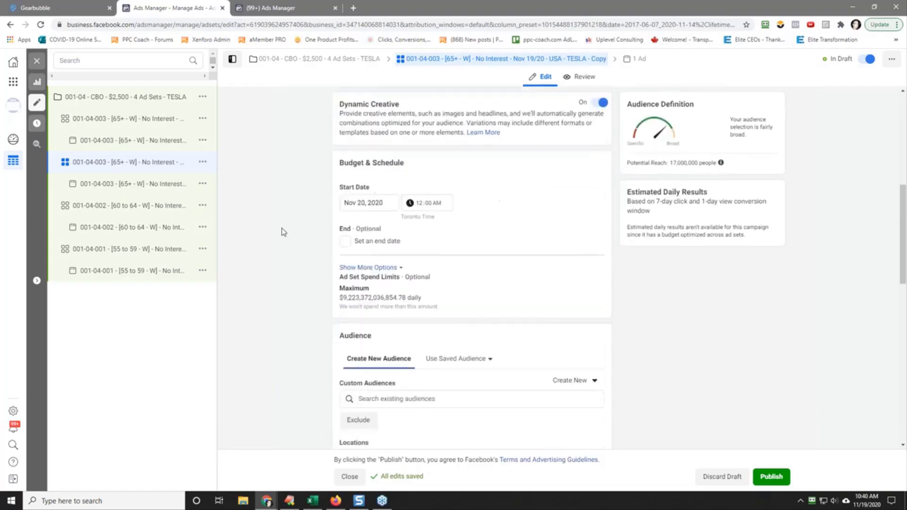
scroll(319, 233, "down", 5)
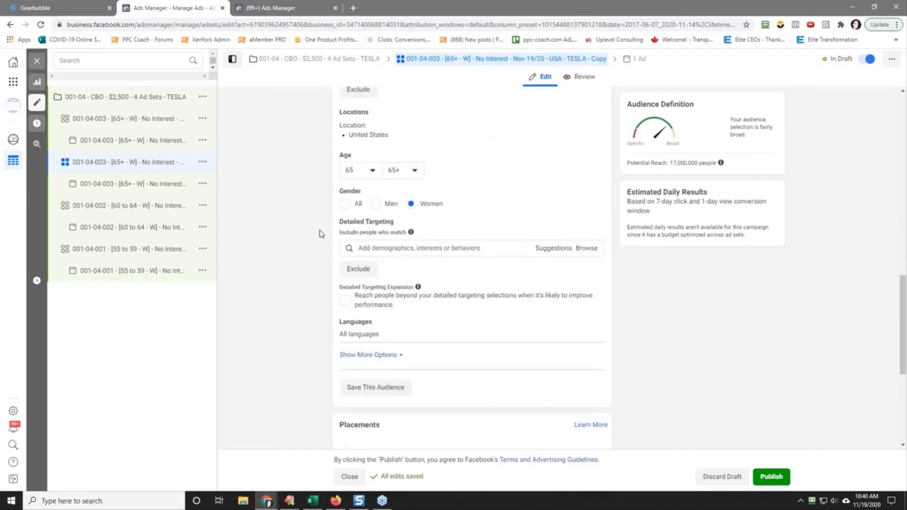
left_click(368, 177)
scroll(373, 267, "up", 3)
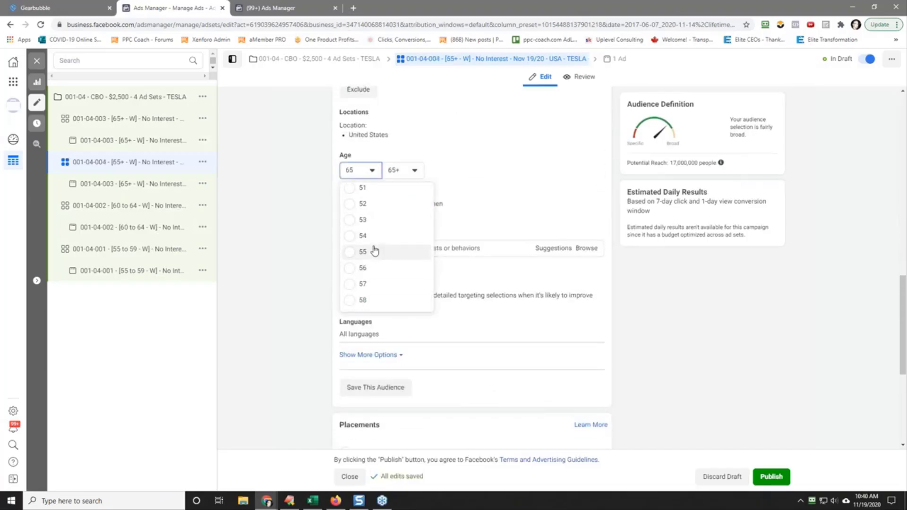
left_click(373, 251)
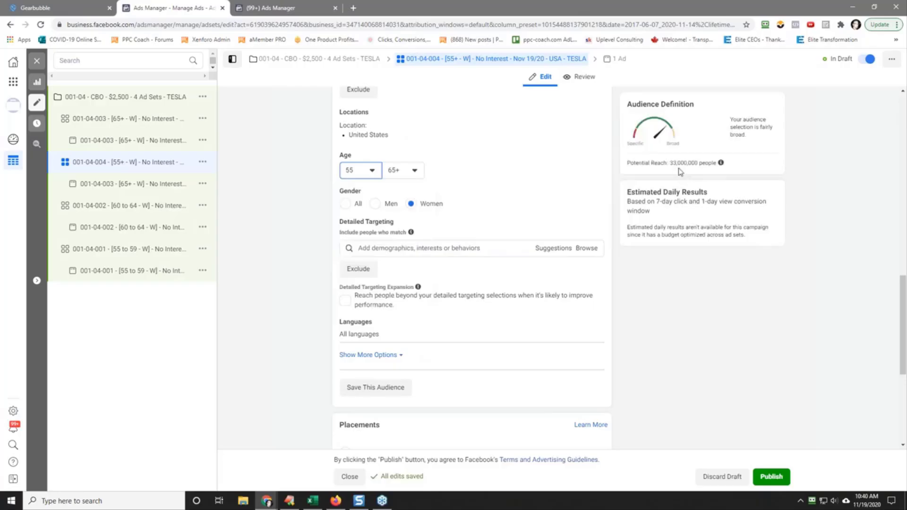
Step: Replace the name of the ad inside the 001-04-004 ad set with the copied ad set name
left_click(122, 184)
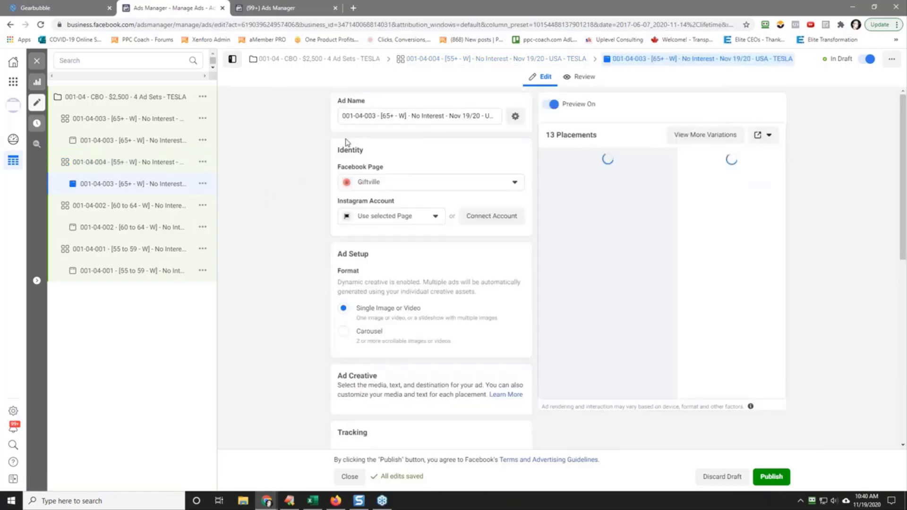
triple_click(376, 115)
right_click(377, 116)
left_click(409, 164)
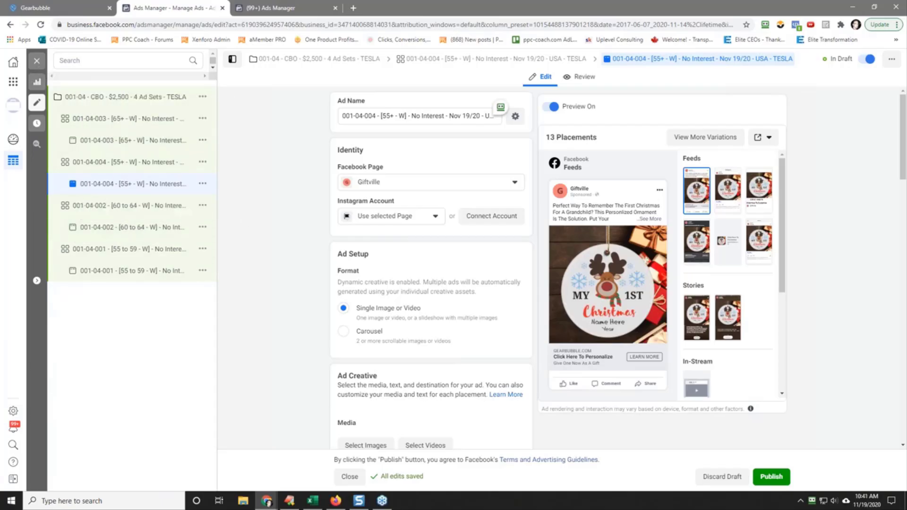
Step: Turn off the 001-04 TESLA and 001-03-010 draft campaigns and publish all draft items
left_click(37, 61)
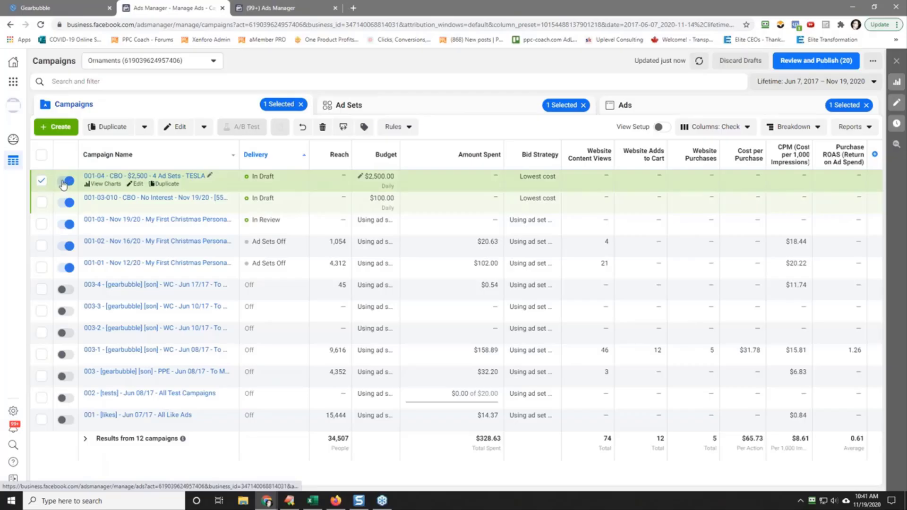
left_click(65, 182)
left_click(65, 203)
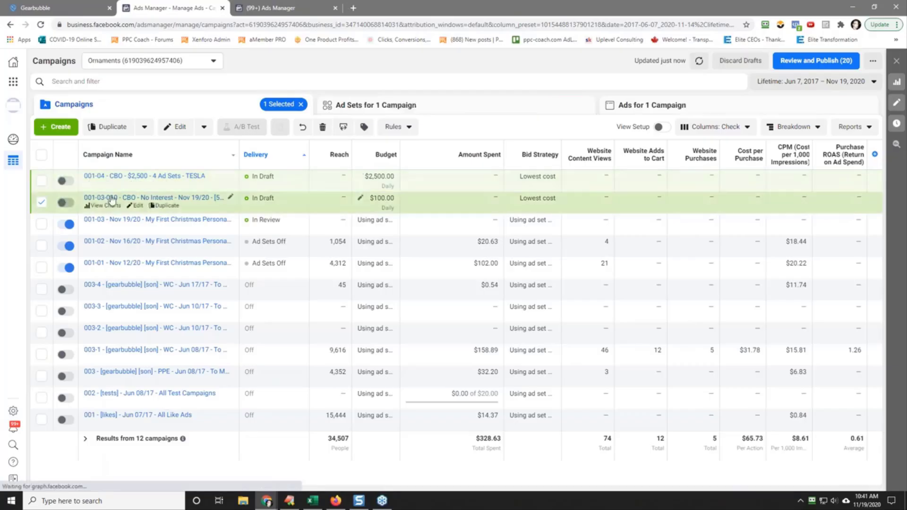
left_click(815, 62)
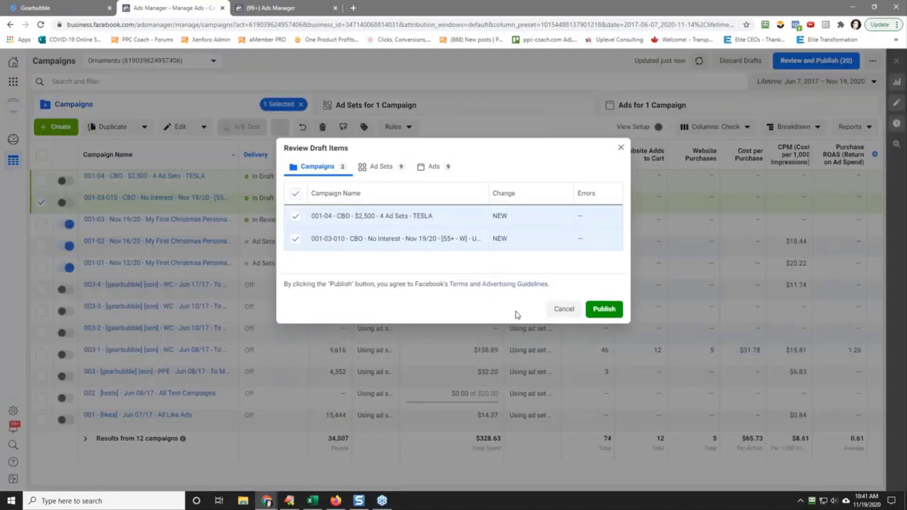
left_click(613, 316)
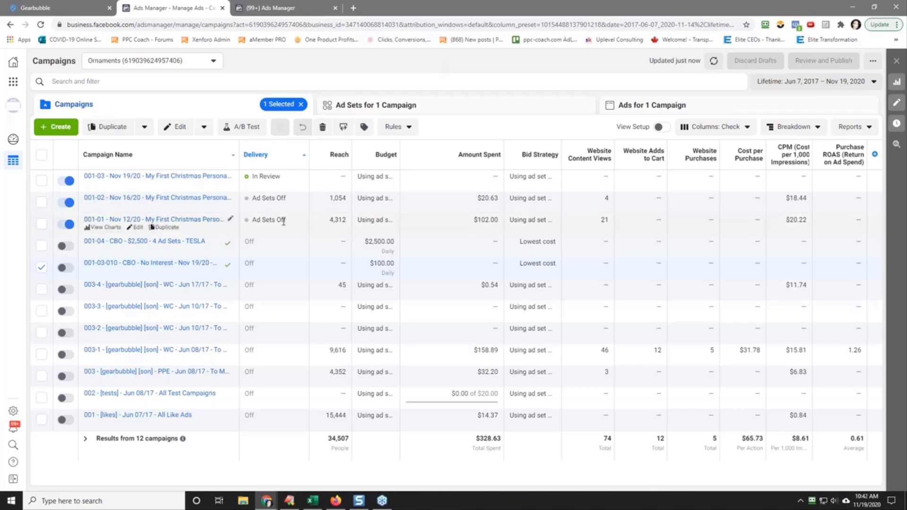
Step: Reload the campaign list and review the full ad set names inside the 001-04 TESLA campaign
left_click(42, 268)
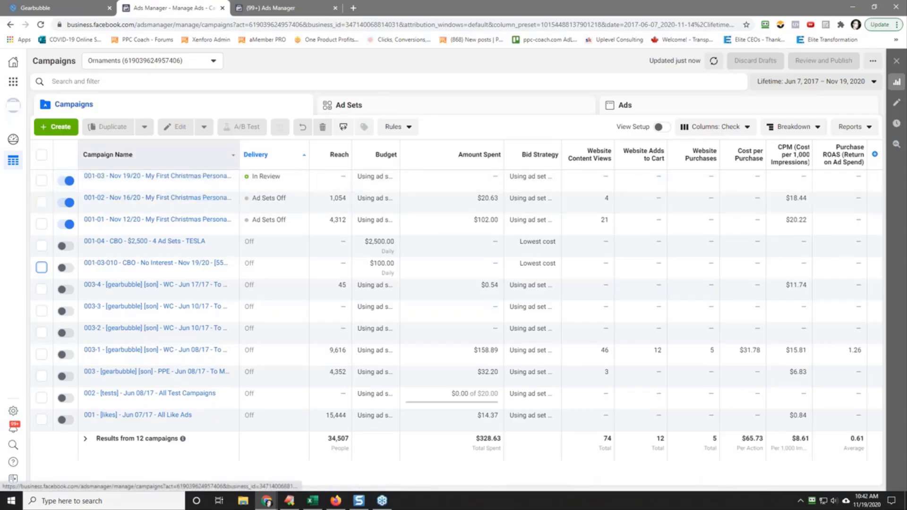
right_click(433, 70)
left_click(452, 99)
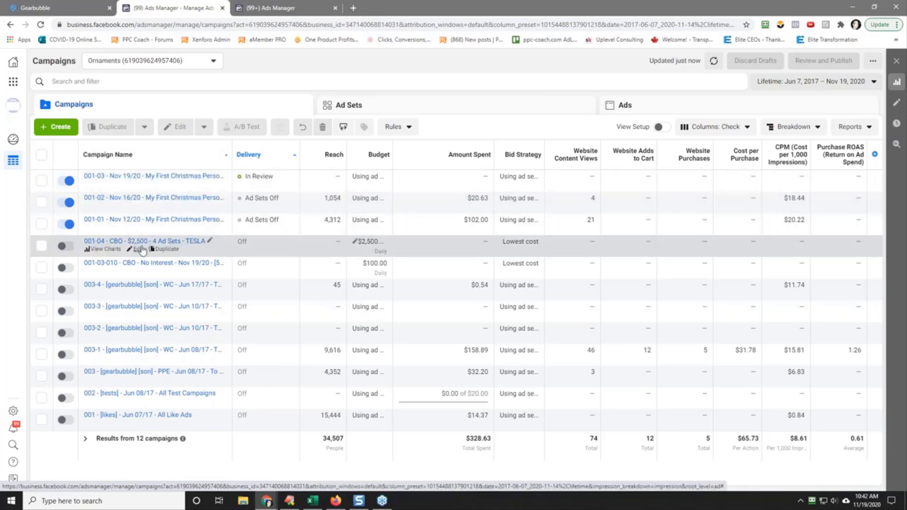
left_click(136, 242)
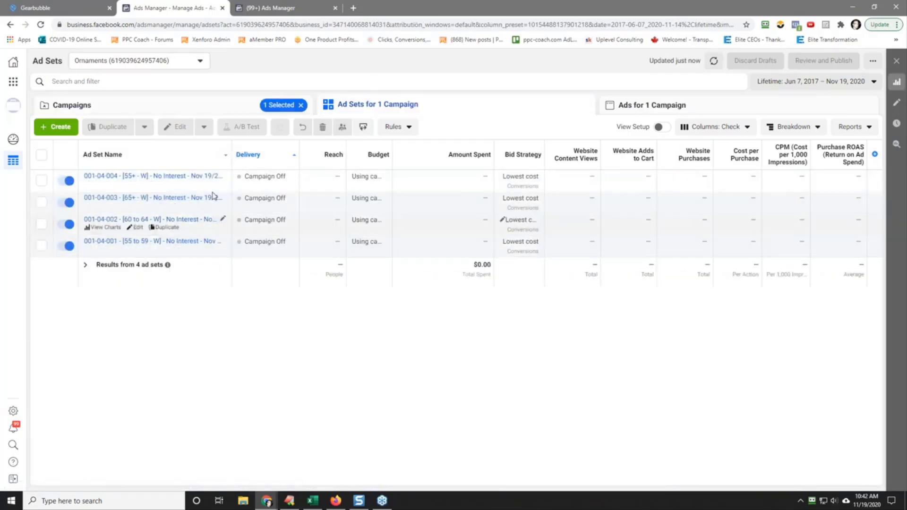
left_click_drag(232, 144, 315, 145)
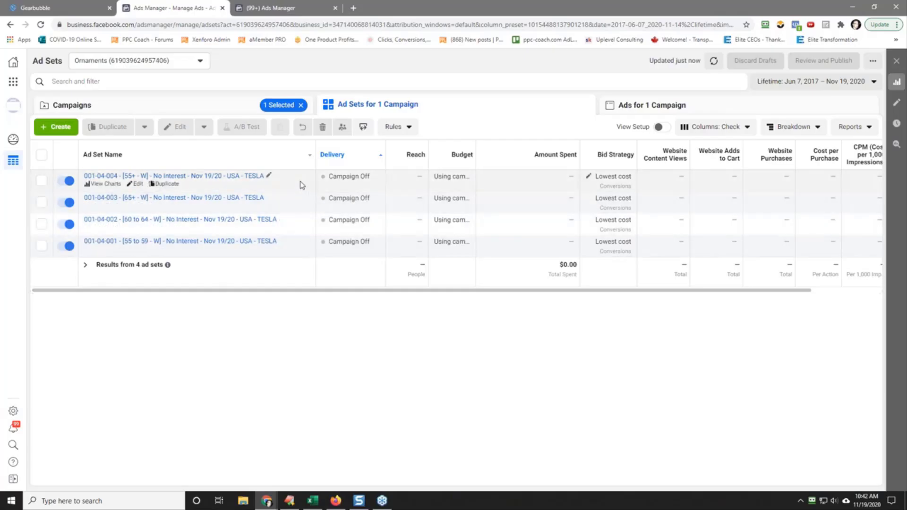
left_click(206, 106)
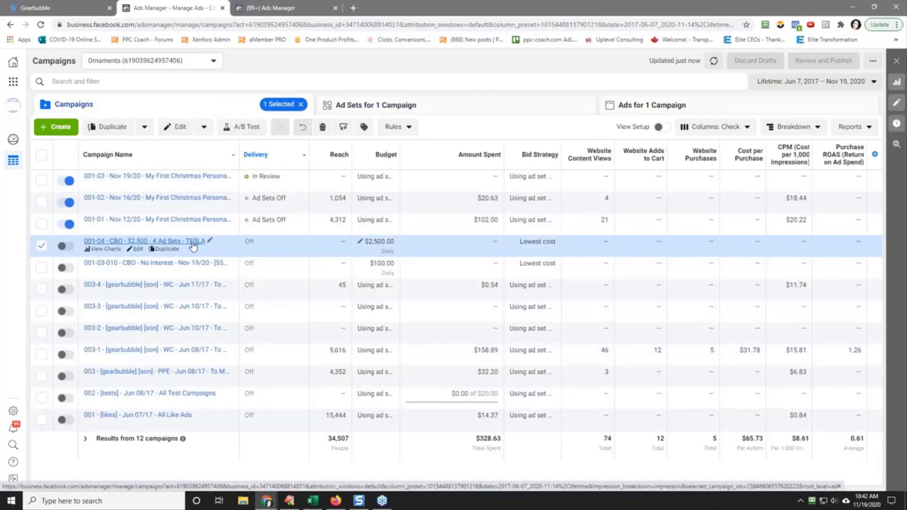
Step: Switch to the automated rules page and start creating a new rule
left_click(276, 7)
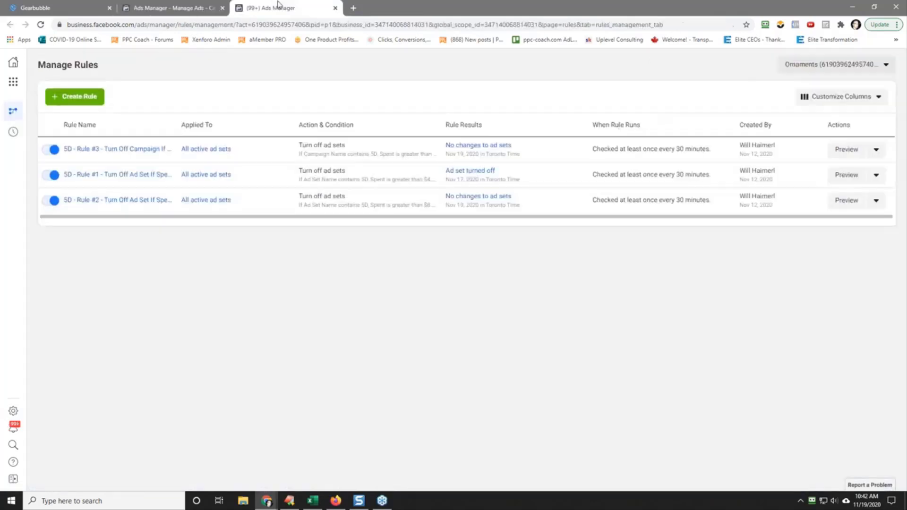
left_click(81, 97)
left_click(330, 136)
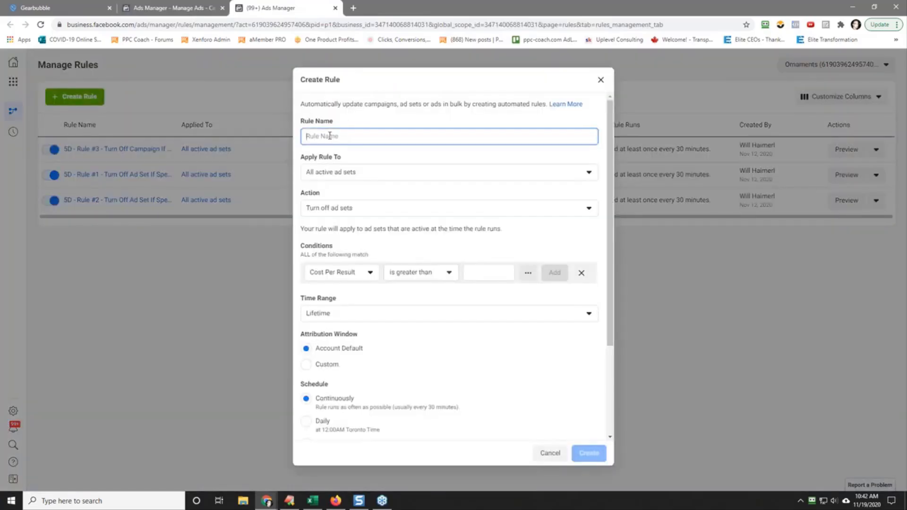
Step: Name the rule "TESLA - Rule #1 - Turn Off Campaign If Spent > $300 & Purchase < 1 - Today"
type("TESLA")
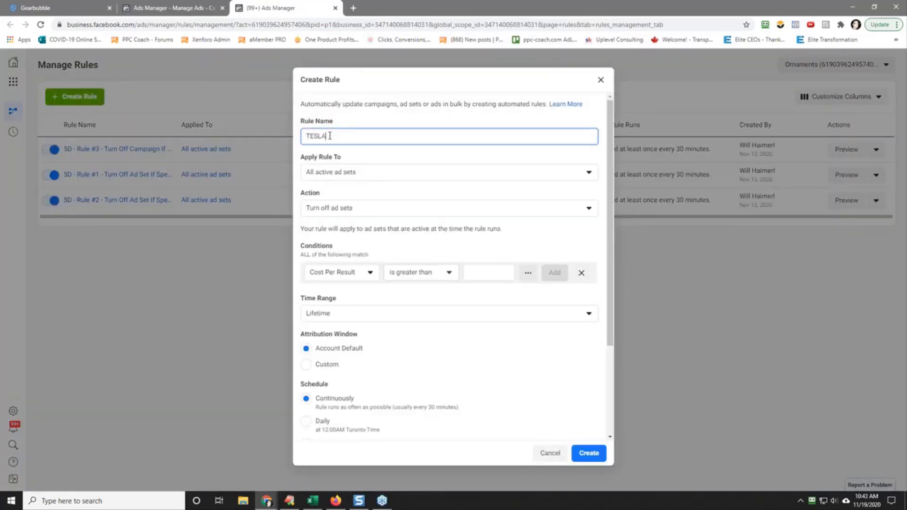
type(" -")
type("Rule #1 - Turn Off Campaign If Spe")
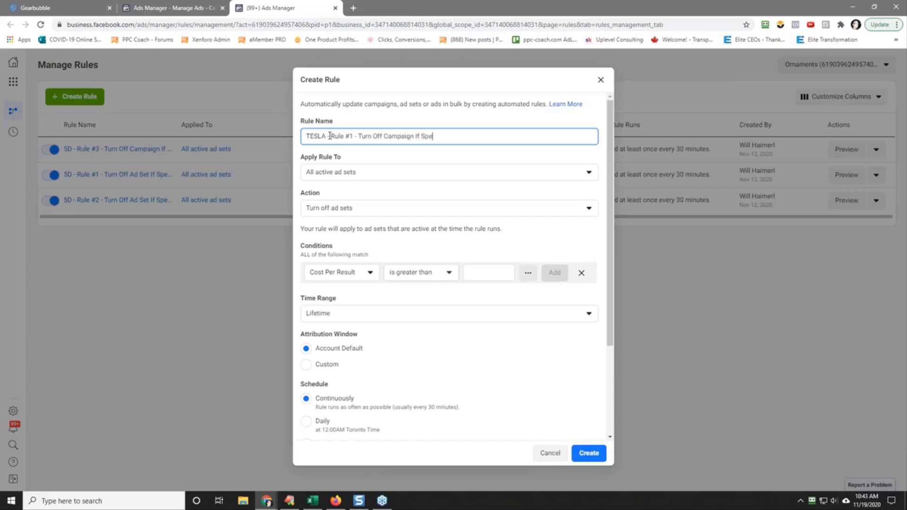
type("nt > $100 & Purchase < 1 - Today")
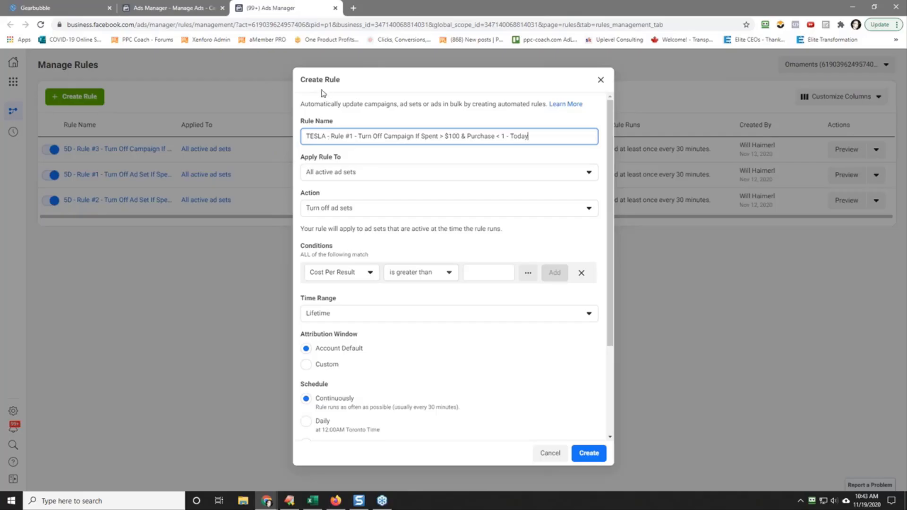
left_click_drag(449, 136, 453, 136)
type("3")
Step: Apply the rule to all active campaigns and add a condition that the campaign name contains TESLA
left_click(365, 173)
left_click(375, 199)
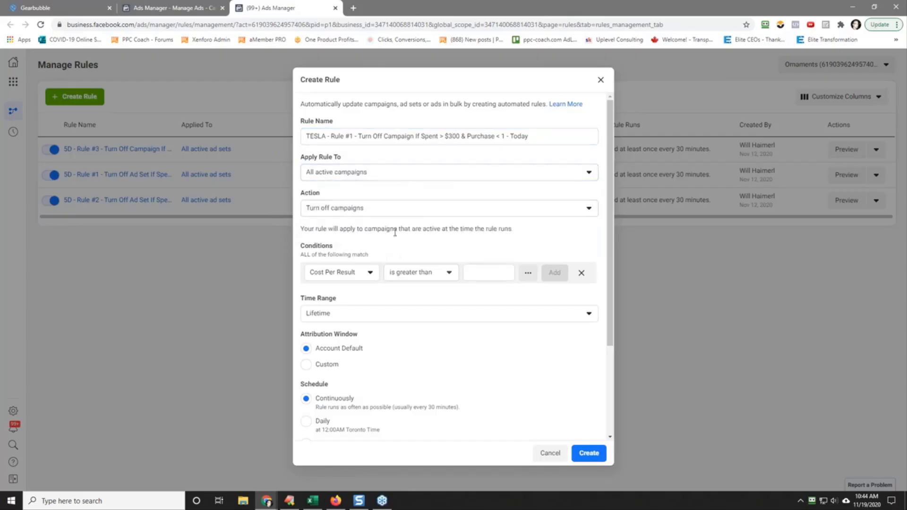
left_click(358, 274)
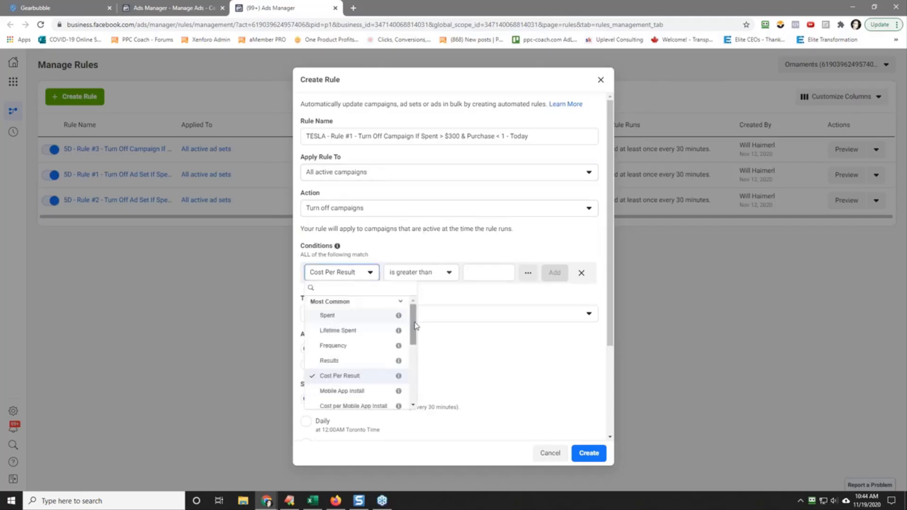
scroll(361, 344, "down", 5)
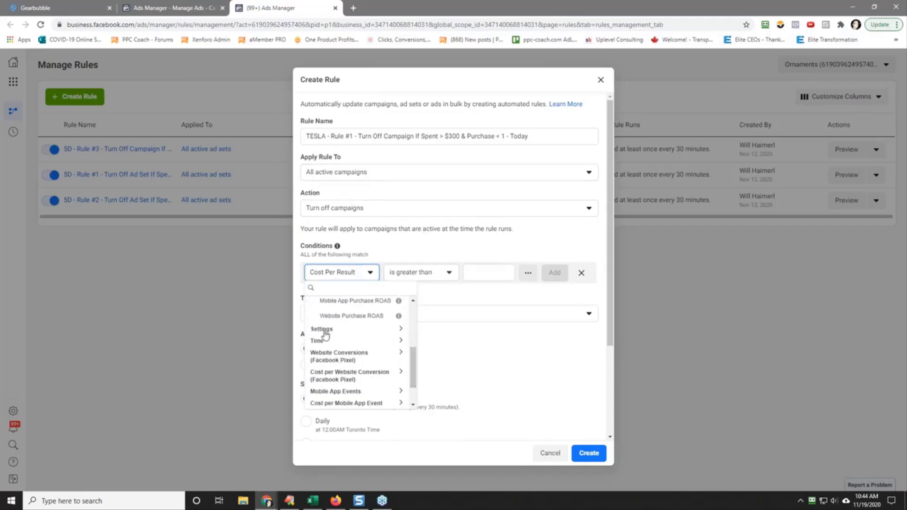
left_click(327, 330)
left_click(346, 345)
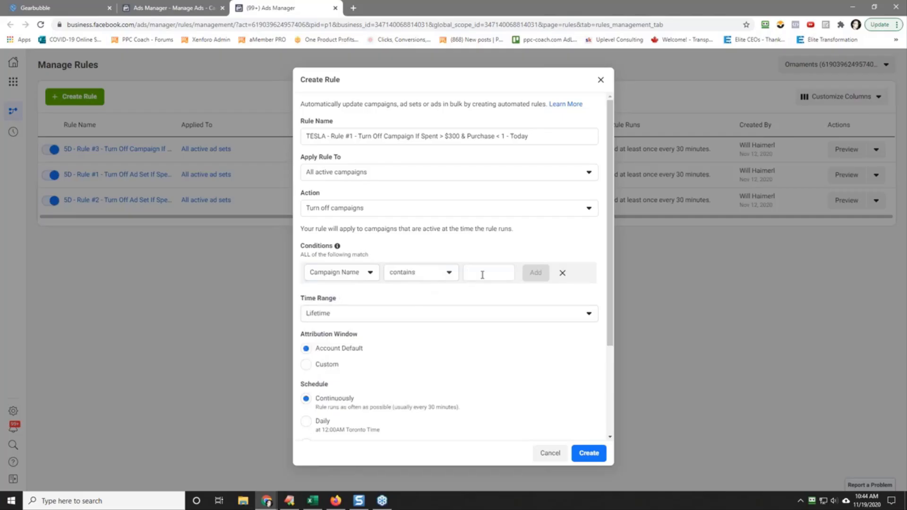
type("TESLA")
key("Return")
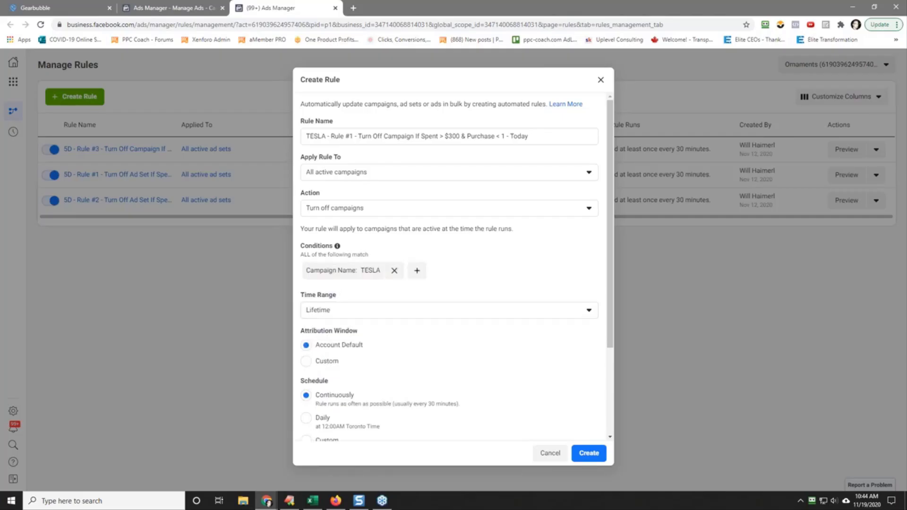
Step: Add a second rule condition that Spent is greater than $300
left_click(417, 270)
left_click(332, 291)
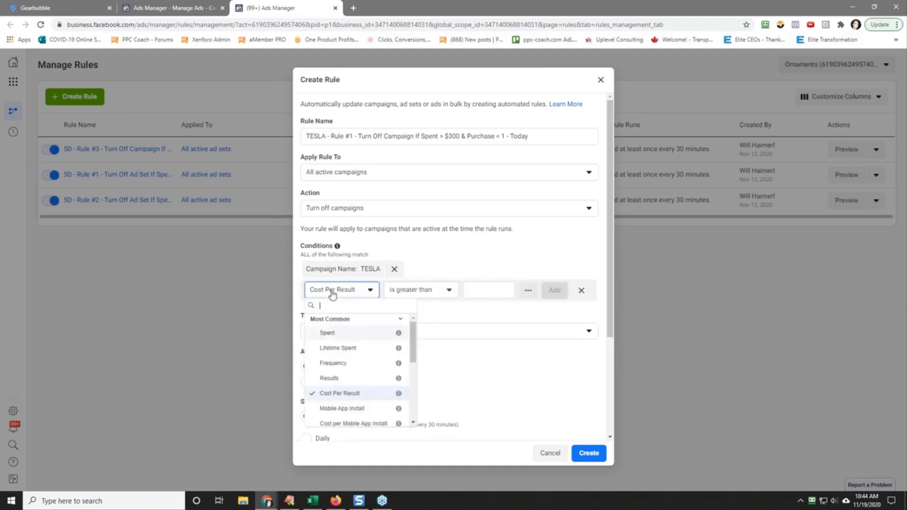
left_click(365, 333)
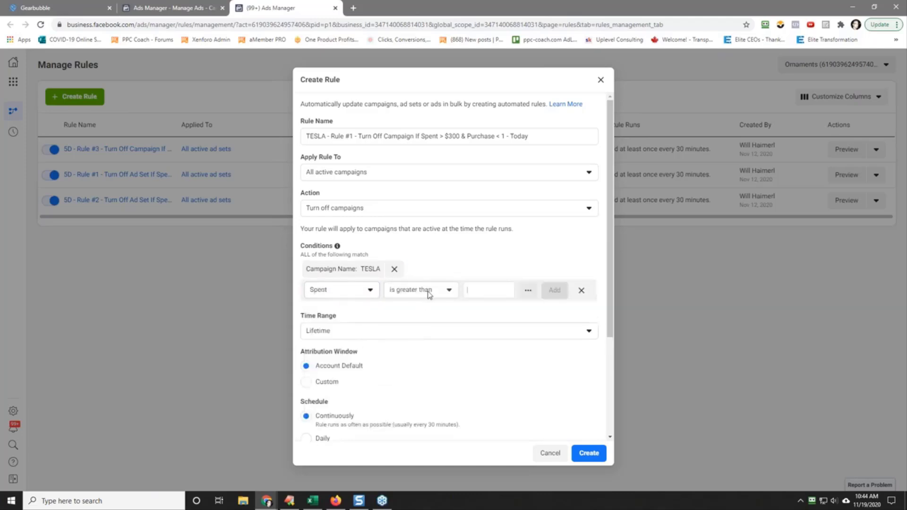
type("300")
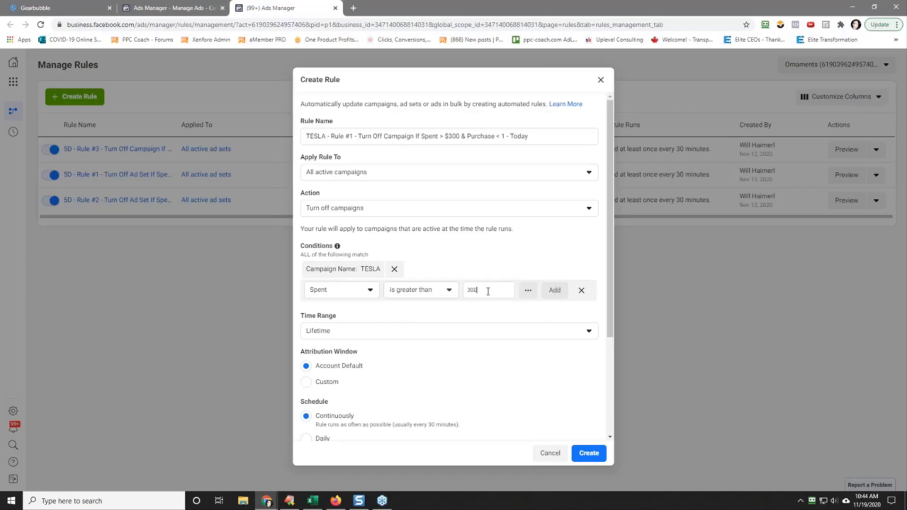
key("Return")
Step: Add a third rule condition that website Purchases (Facebook Pixel) is less than 1
left_click(503, 278)
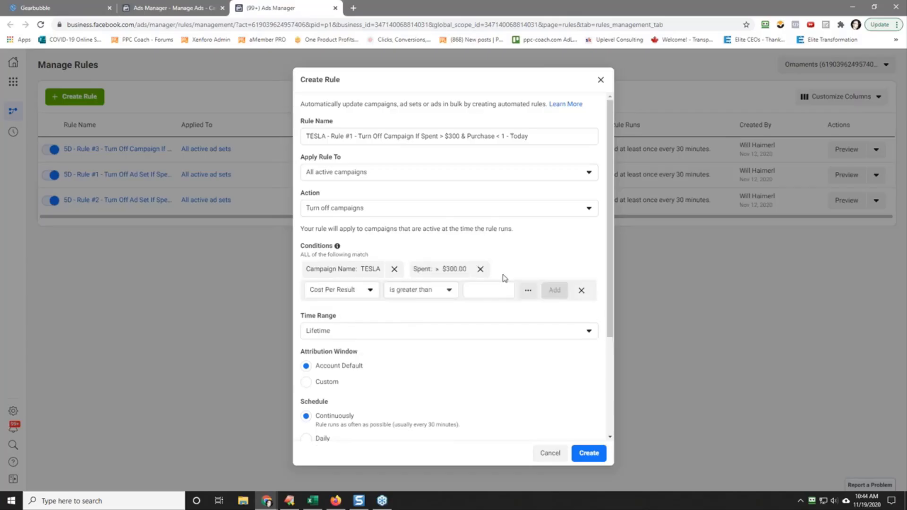
left_click(364, 290)
scroll(415, 364, "down", 1)
scroll(415, 363, "down", 2)
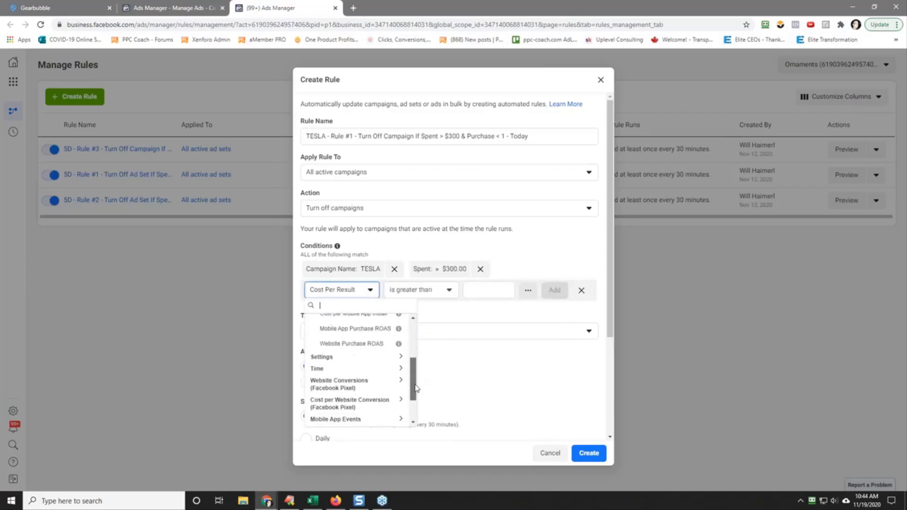
left_click(362, 371)
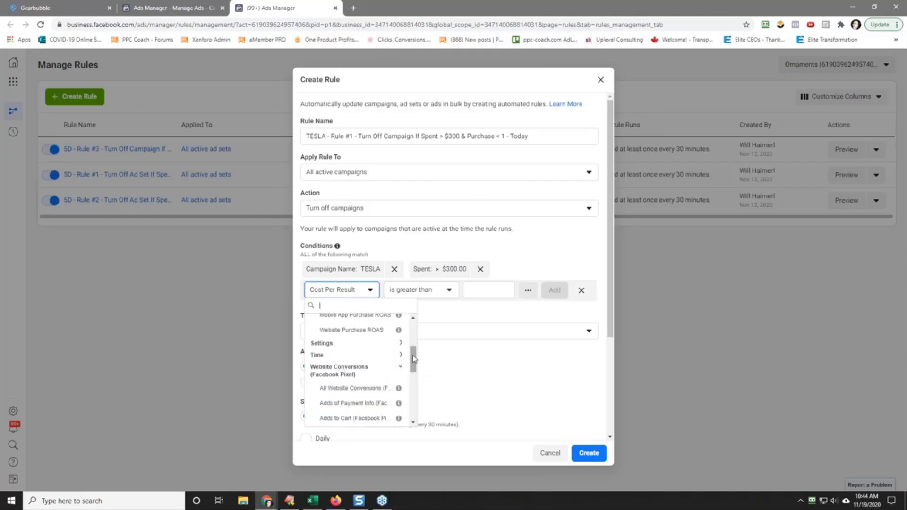
scroll(359, 378, "down", 3)
left_click(349, 396)
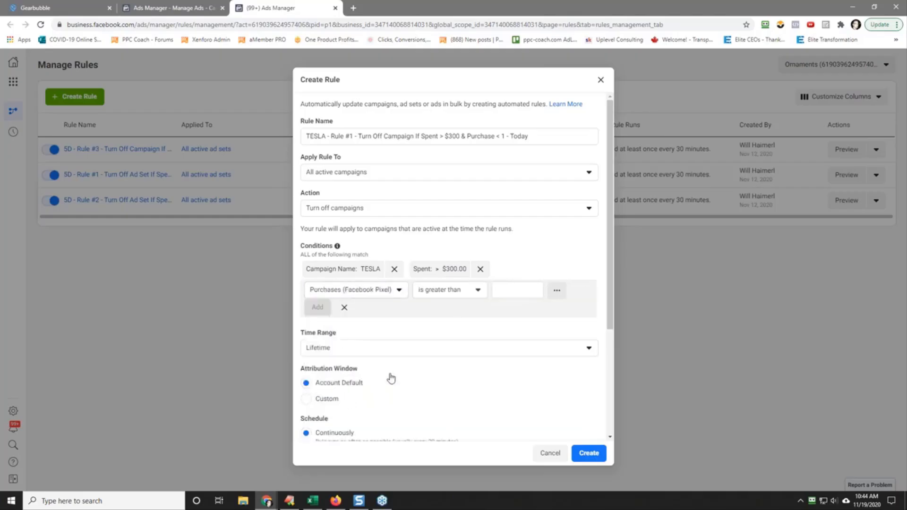
left_click(444, 293)
left_click(448, 327)
key("Tab")
type("1")
left_click(318, 307)
Step: Set the rule's time range to Today and create the rule with the default attribution window and continuous schedule
left_click(342, 329)
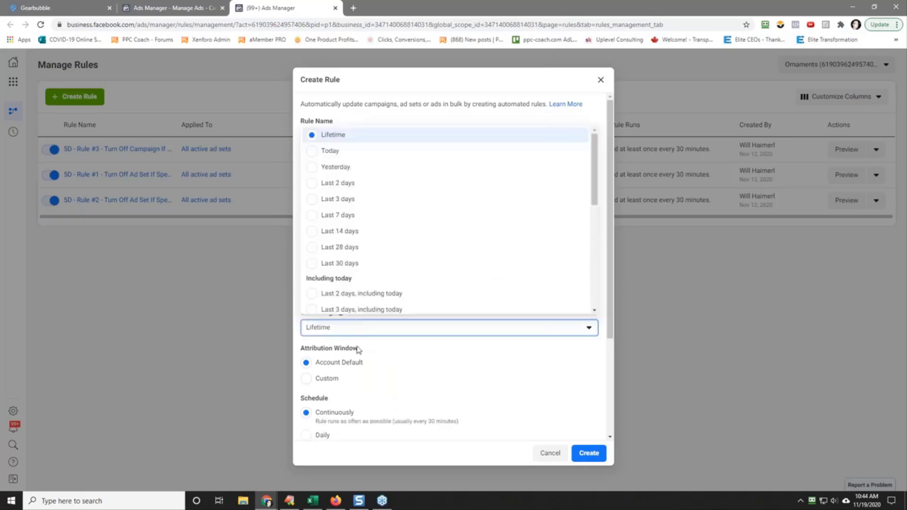
left_click(359, 152)
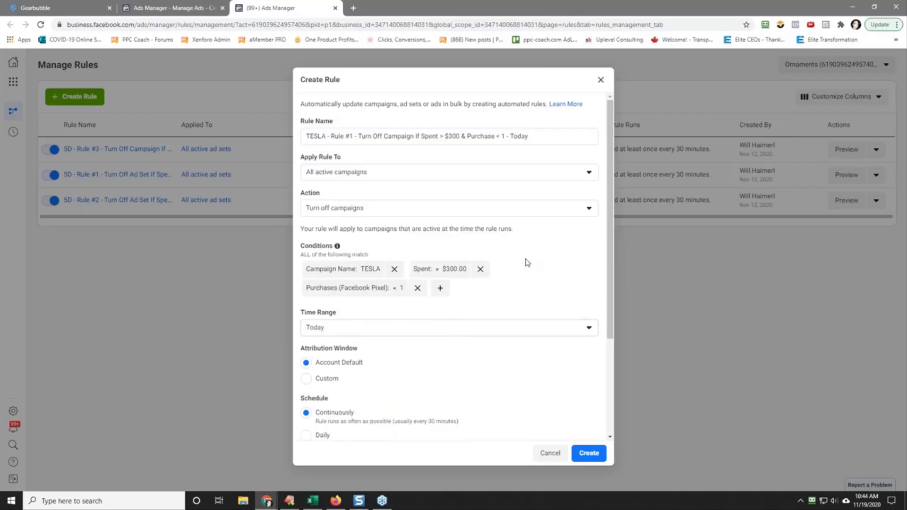
scroll(504, 295, "down", 2)
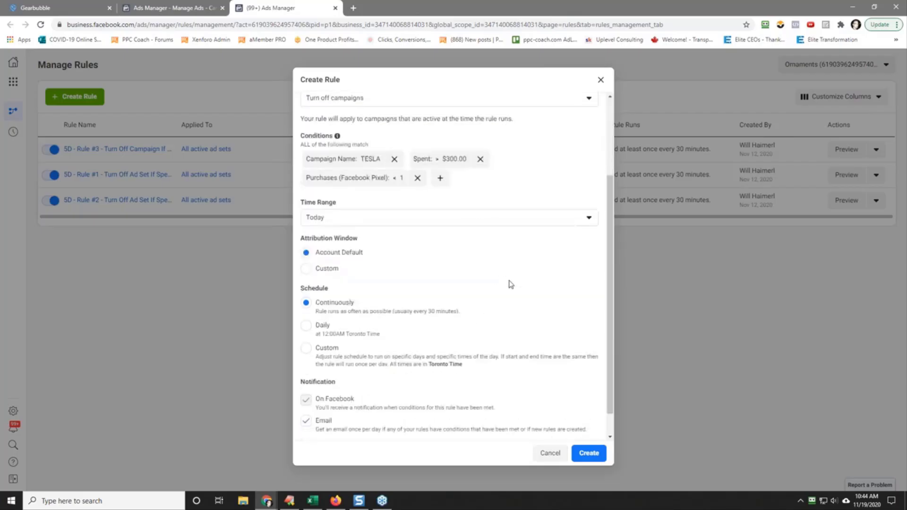
left_click(589, 453)
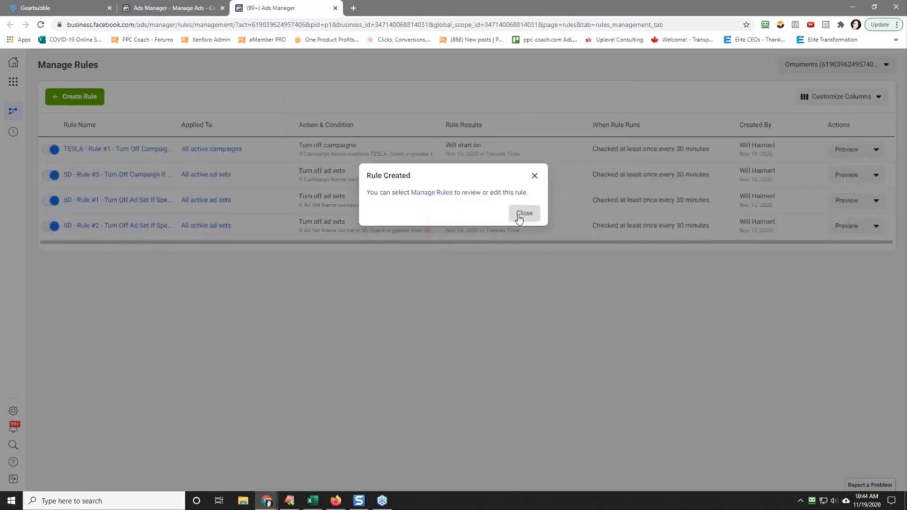
left_click(523, 213)
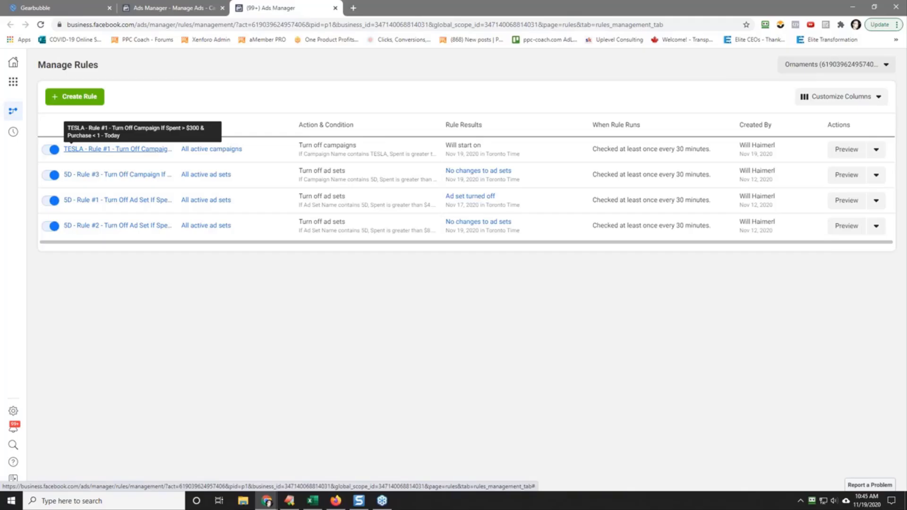
Step: Bring up the Daughter ad account's window and refresh the running campaign's ad set results to review their spend
left_click(165, 8)
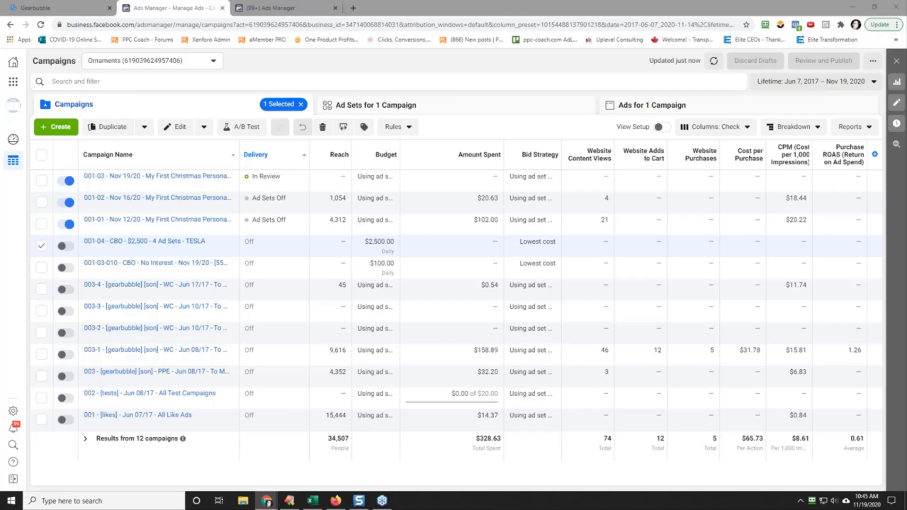
left_click_drag(906, 110, 631, 3)
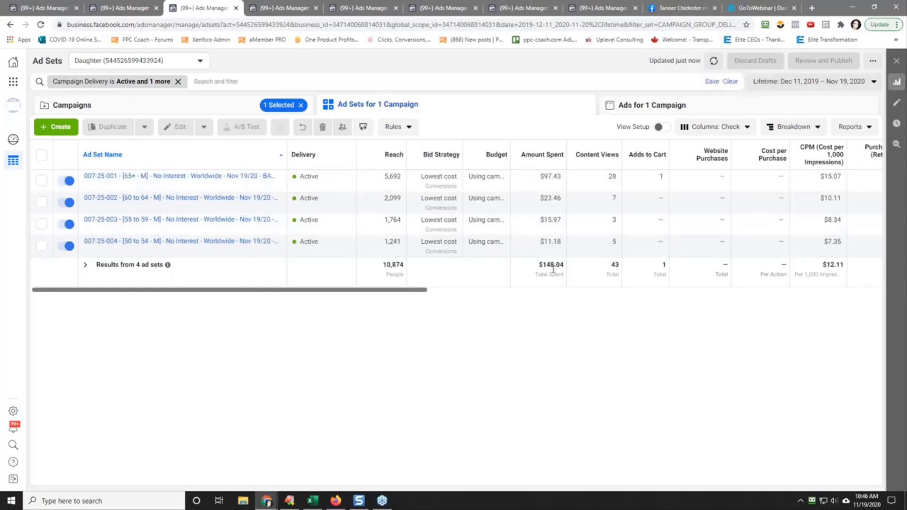
left_click(714, 61)
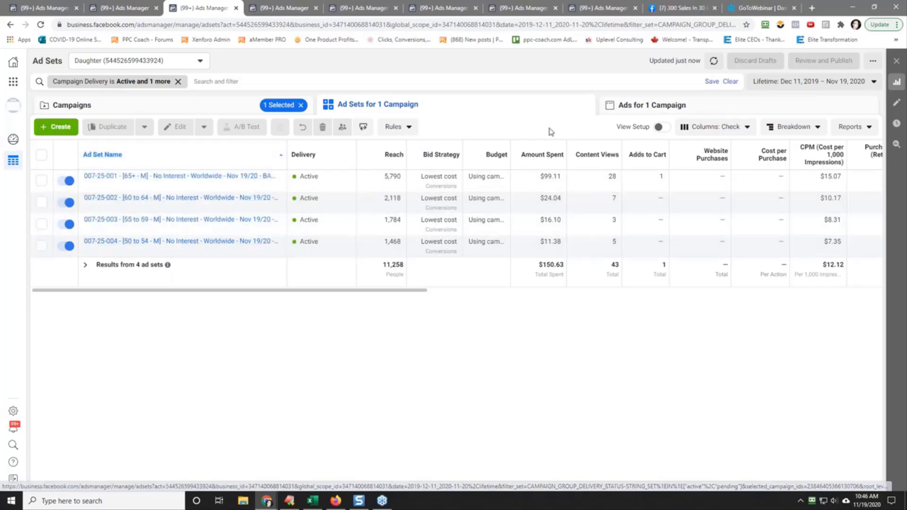
left_click(853, 7)
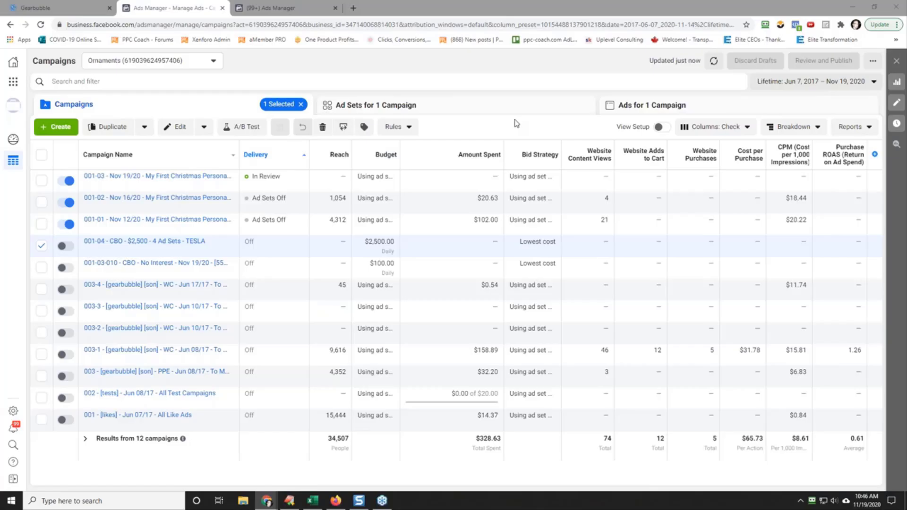
Step: Reload the Gearbubble sales dashboard to check today's sales and return to the Ornaments account's campaign list
left_click(37, 8)
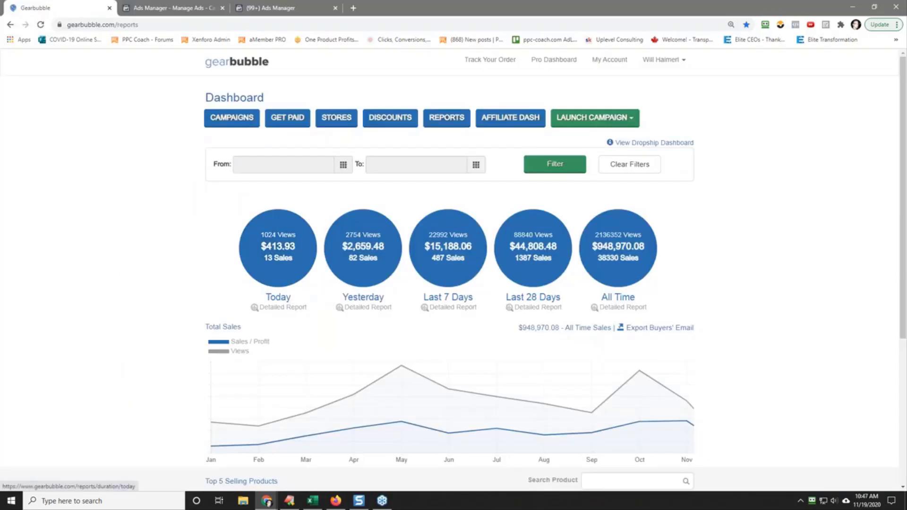
right_click(102, 253)
left_click(111, 278)
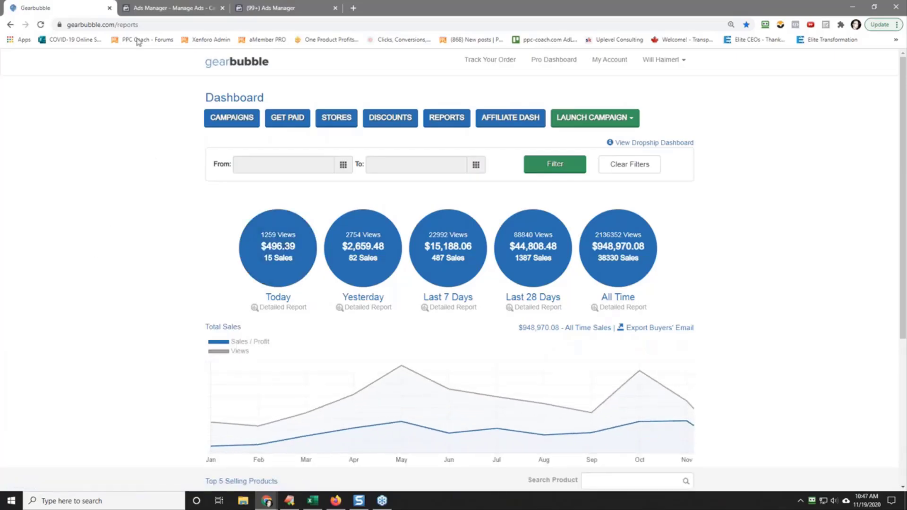
left_click(289, 11)
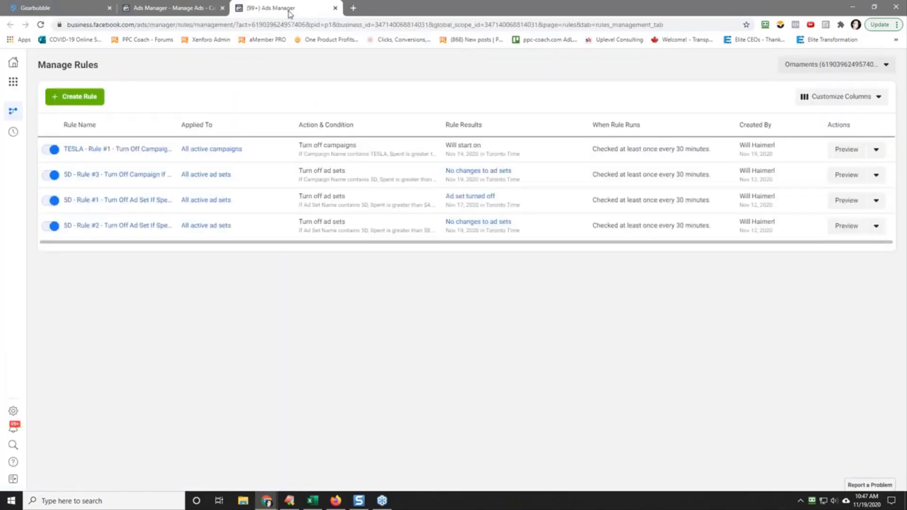
left_click(199, 9)
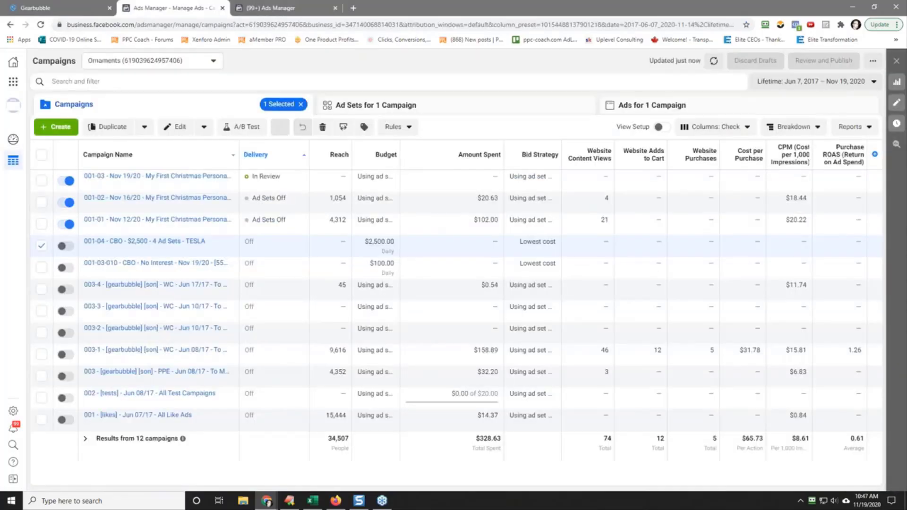
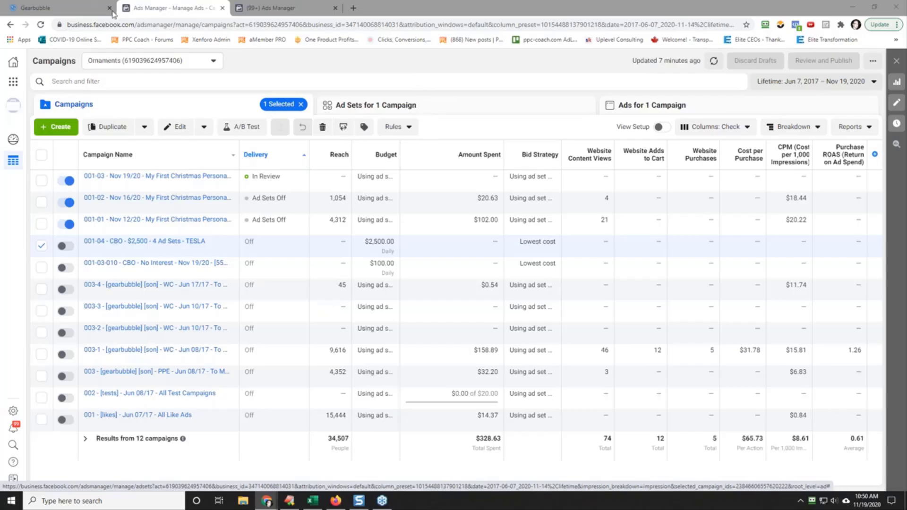
Step: Reload the Gearbubble sales report, look over the Ornaments account's automated rules, and return to its campaign list
left_click(79, 9)
right_click(134, 191)
left_click(151, 219)
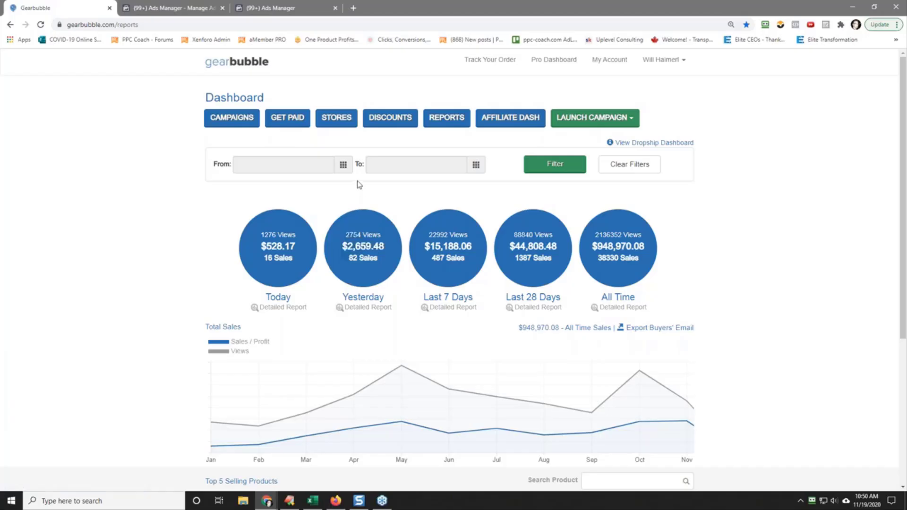
left_click(277, 7)
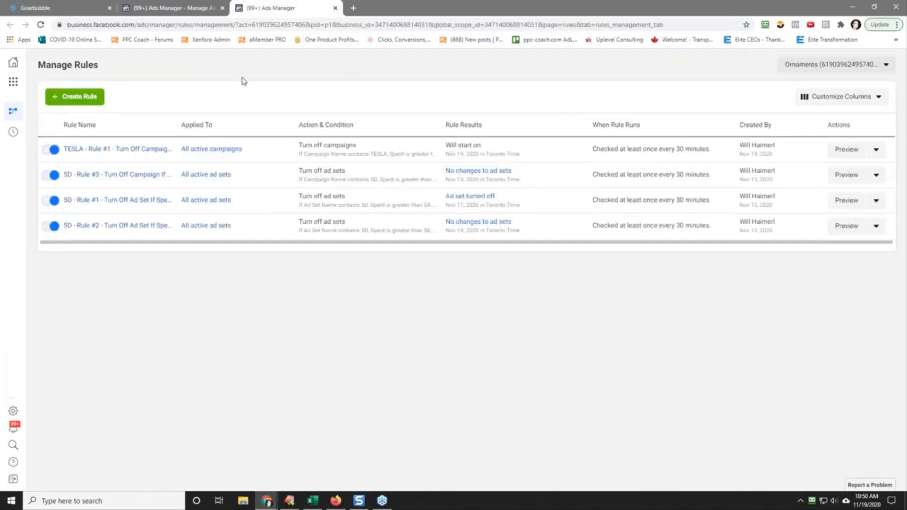
left_click(209, 7)
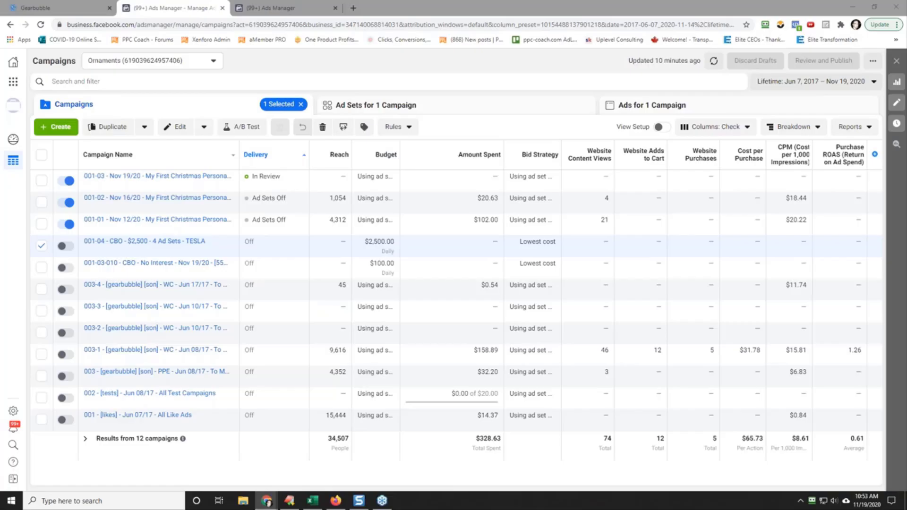
Step: Bring up the Gmail window to check the Gearbubble new-sale notification emails, and minimize it again
left_click(267, 502)
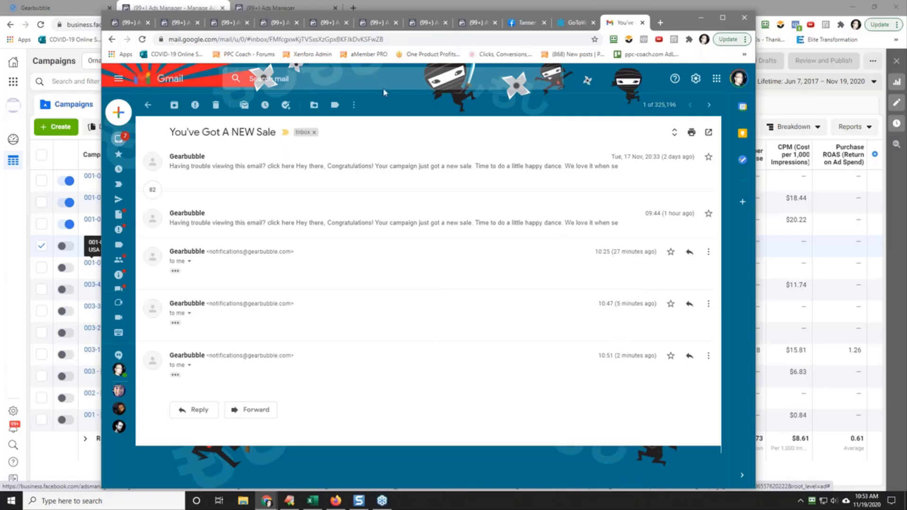
left_click(702, 17)
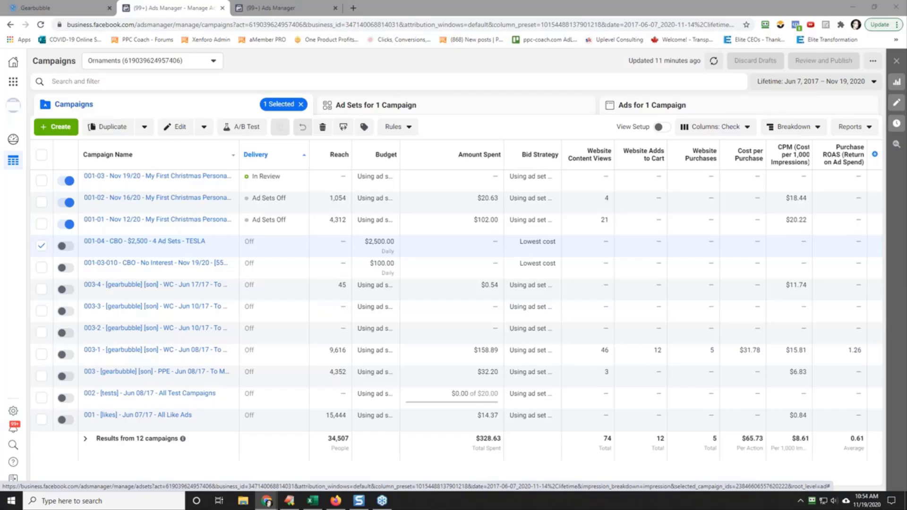
Step: Deselect the TESLA campaign and open the 001-03 Nov 19/20 campaign's ad sets, reloading the page to check their delivery status
left_click(42, 249)
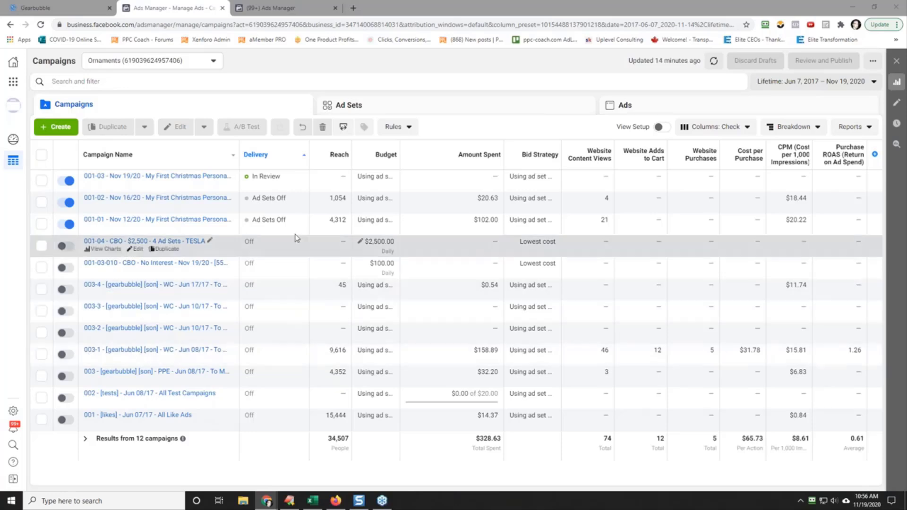
left_click(178, 177)
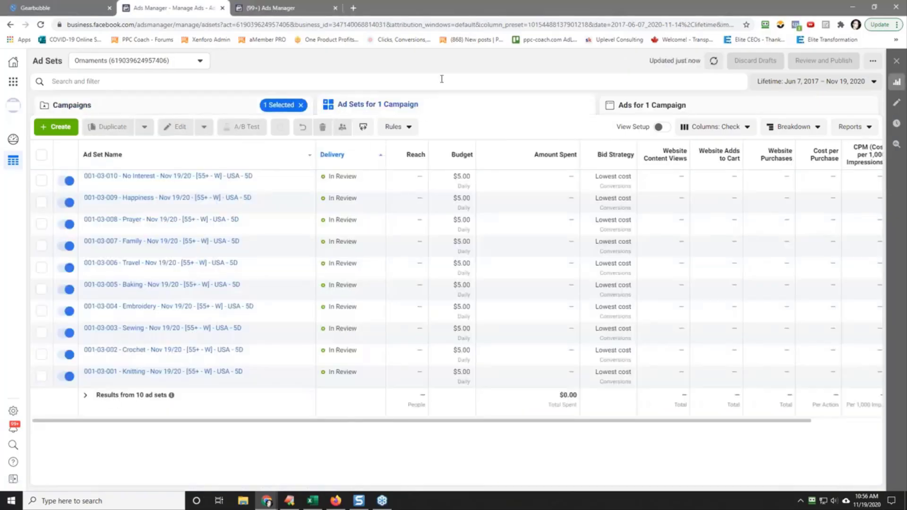
right_click(442, 79)
left_click(484, 109)
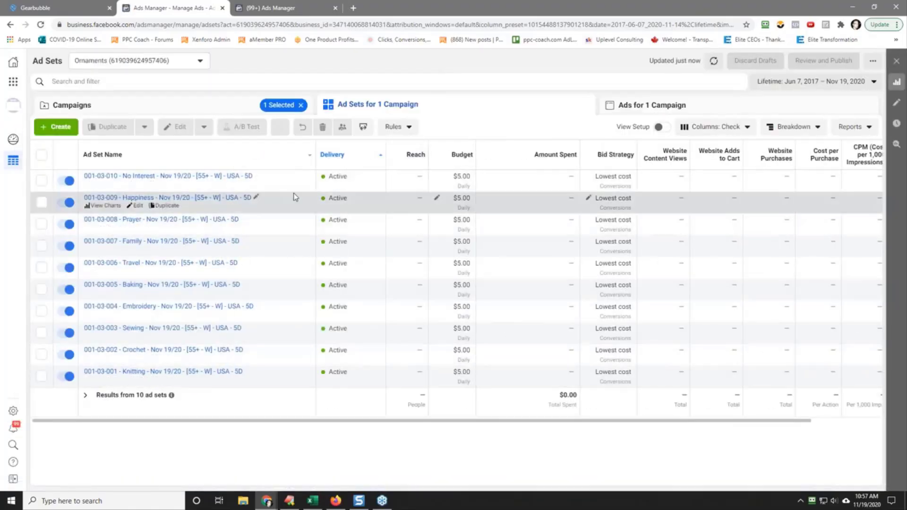
Step: Narrow the Ad Set Name and Amount Spent columns so more of the results table fits in view
left_click_drag(314, 161, 268, 167)
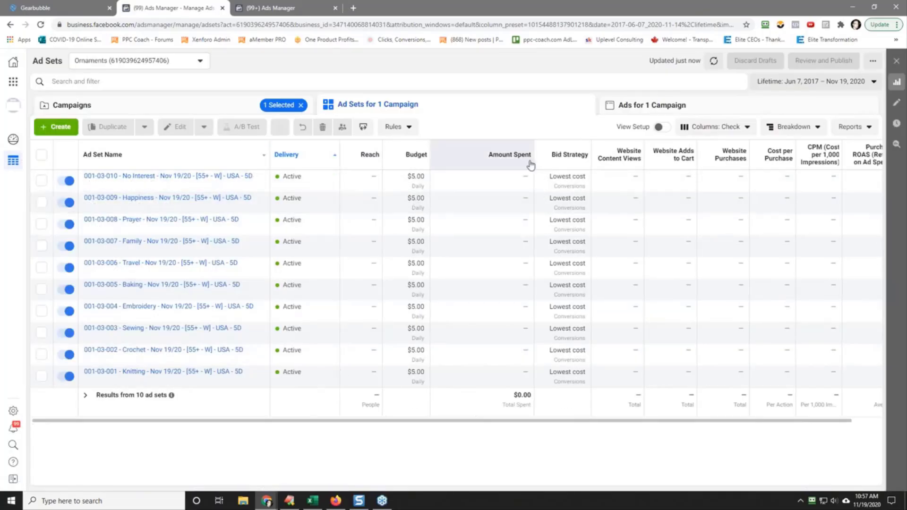
left_click_drag(534, 163, 492, 163)
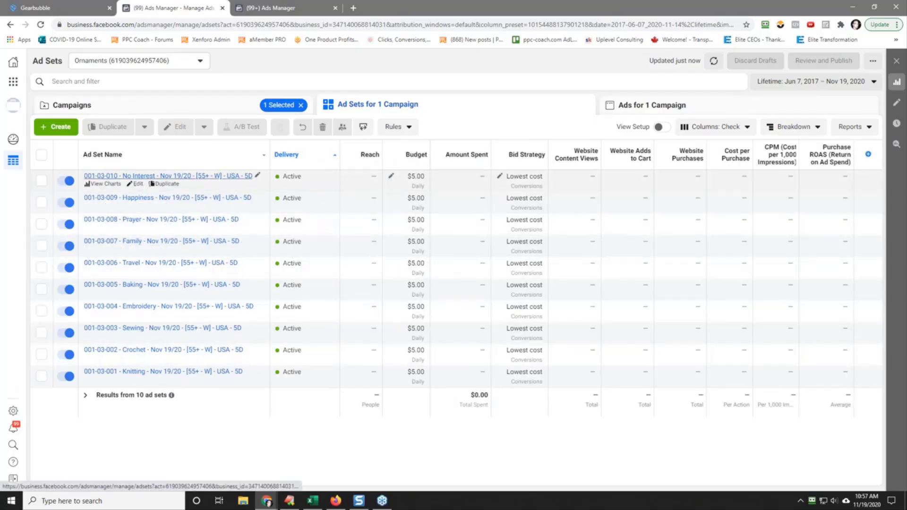
Step: Preview the ad in the 001-03-010 No Interest ad set and open its Facebook Post with Comments
left_click(168, 176)
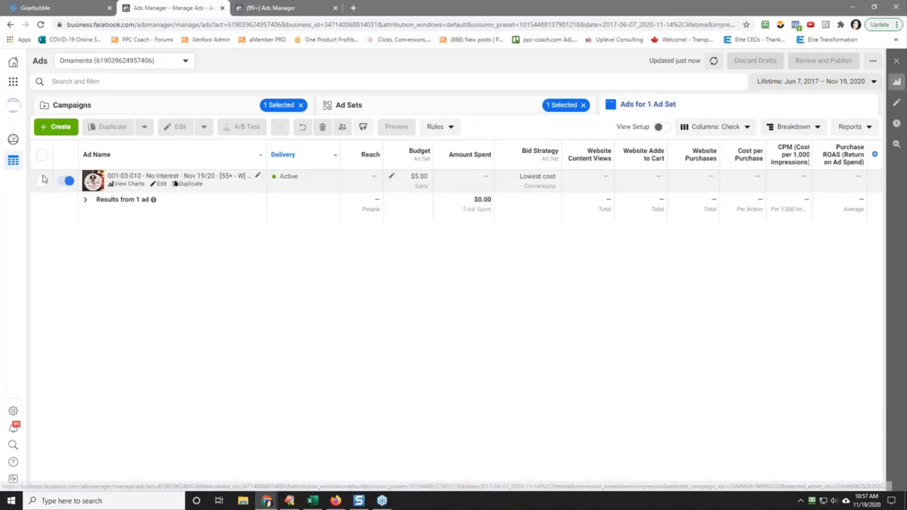
left_click(41, 181)
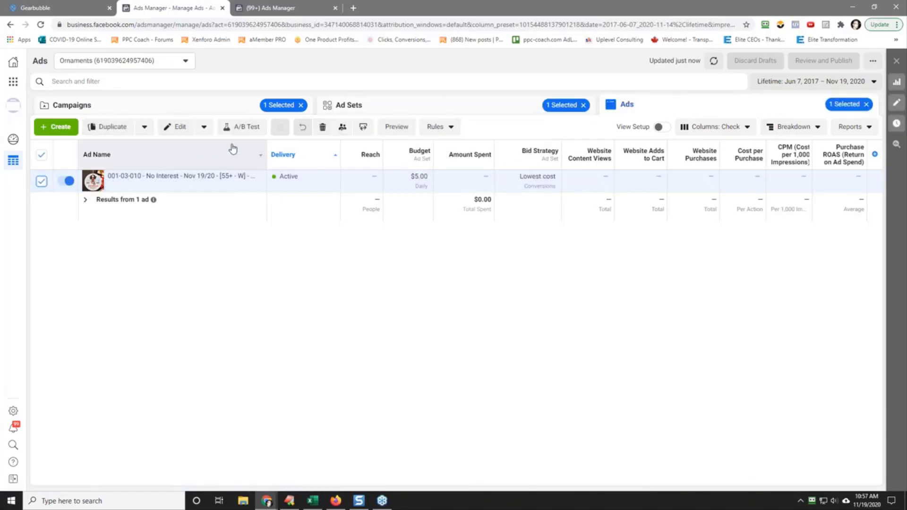
left_click(396, 127)
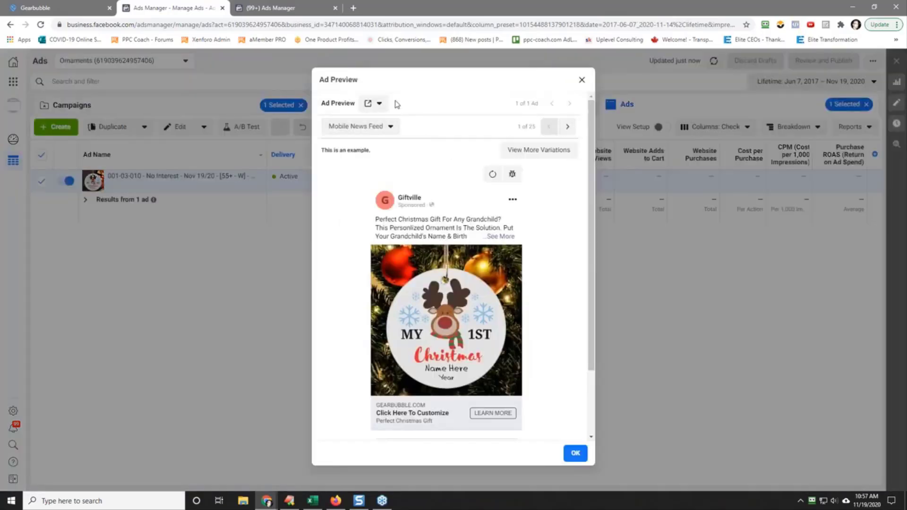
left_click(377, 104)
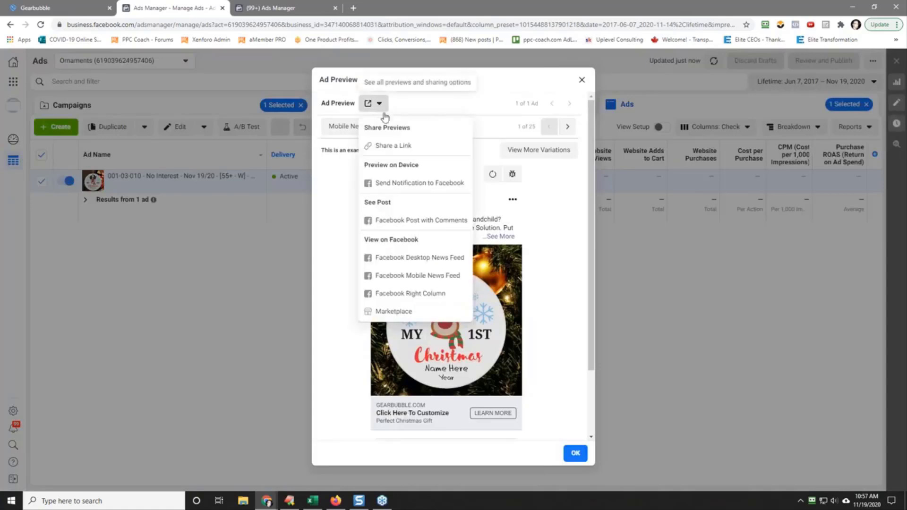
left_click(425, 222)
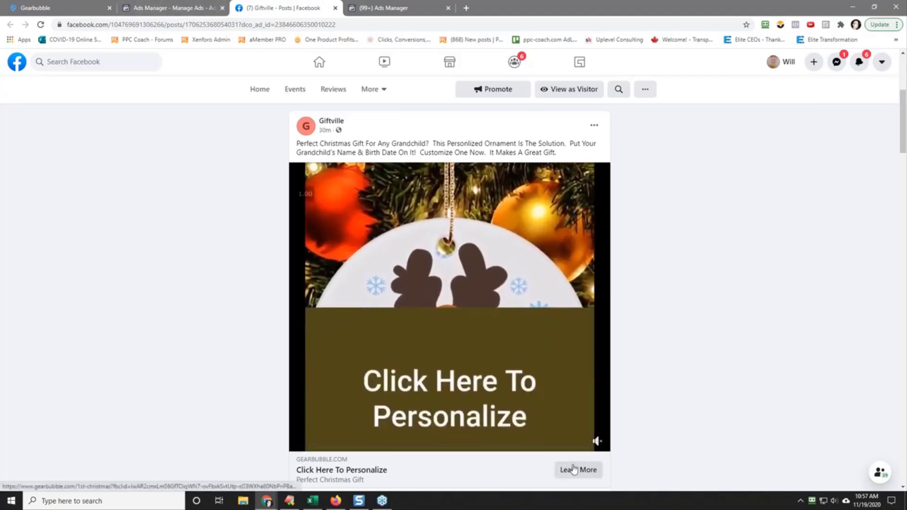
Step: Open the ad's Gearbubble ornament page and try to buy the ornament with the name and year fields left empty
left_click(446, 331)
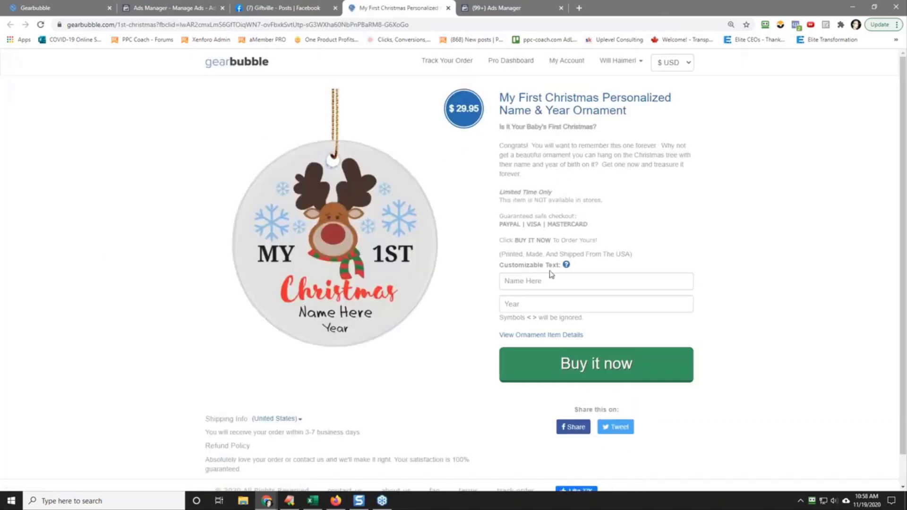
left_click(538, 281)
left_click(535, 298)
left_click(534, 283)
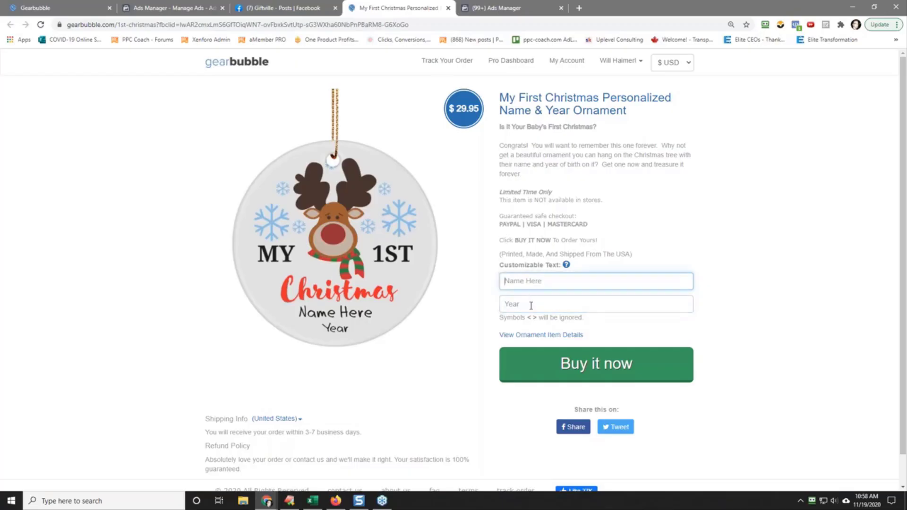
left_click(533, 305)
left_click(530, 282)
left_click(533, 306)
left_click(535, 285)
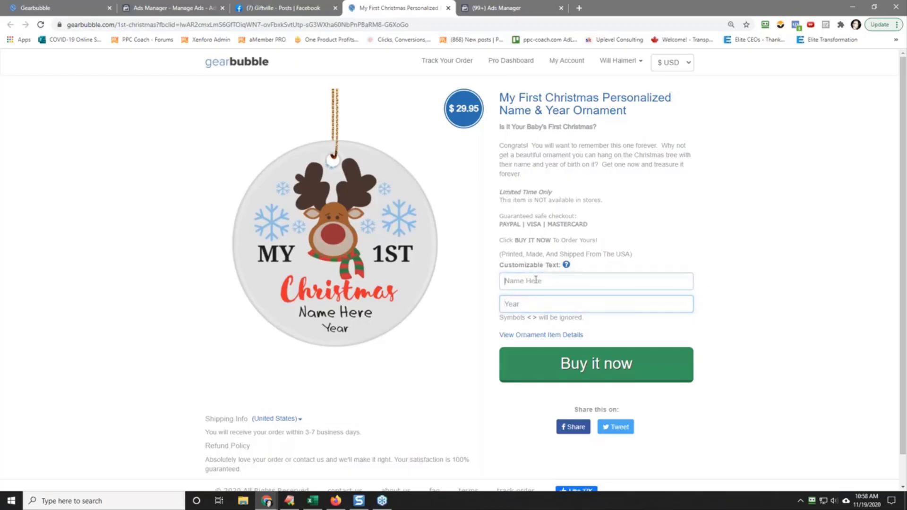
left_click(586, 374)
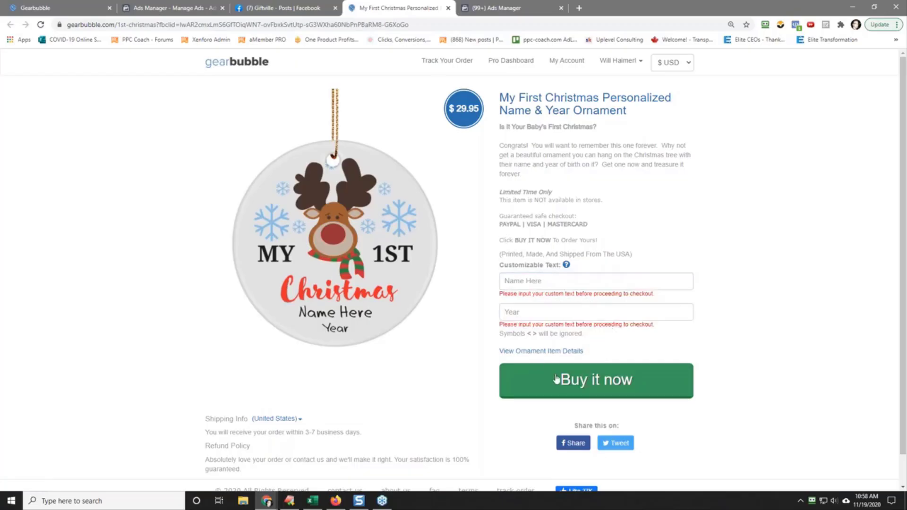
Step: View the circle ornament's size and item details, and close them again
left_click(550, 358)
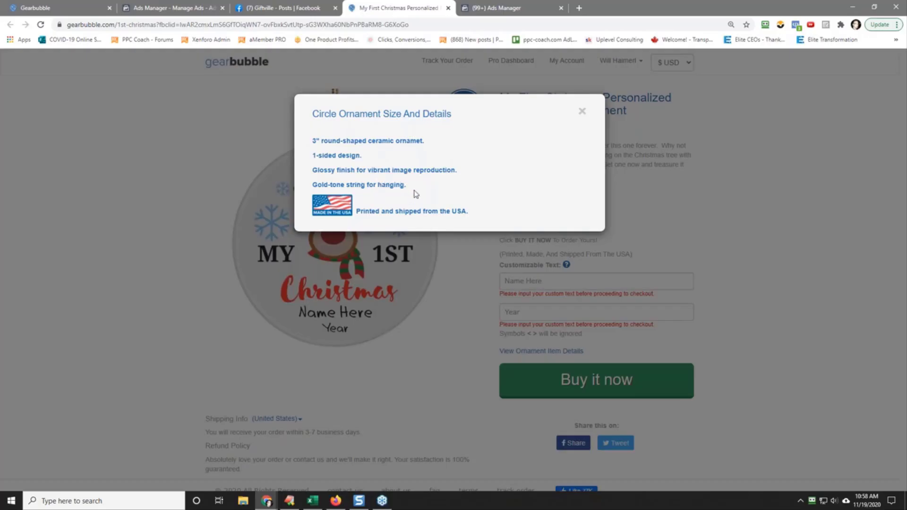
left_click(582, 114)
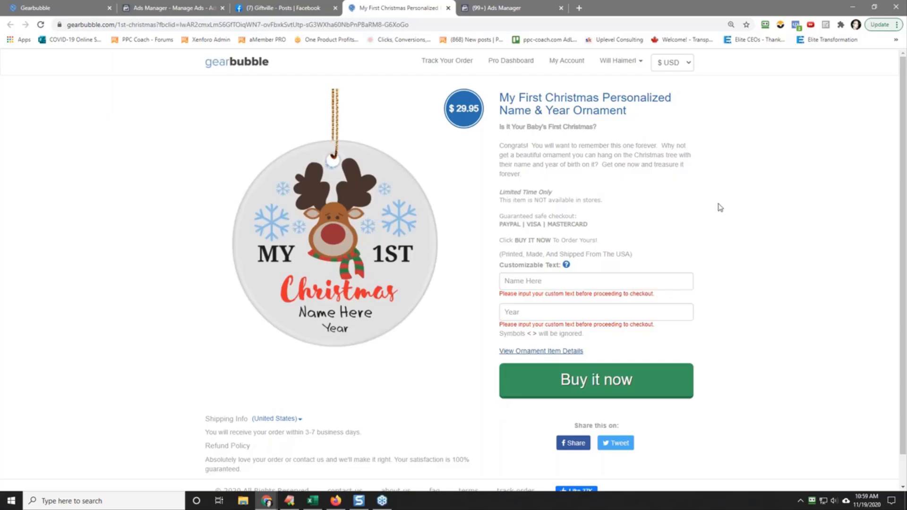
left_click(906, 203)
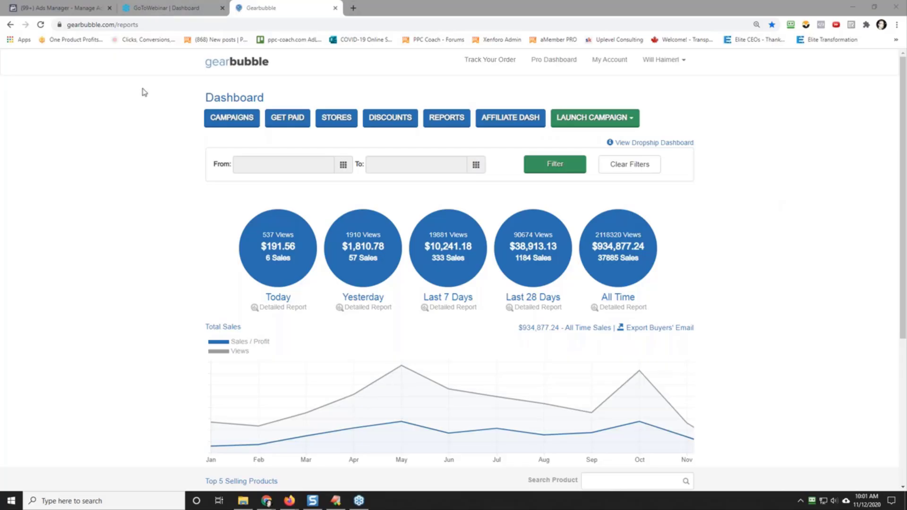
Step: Switch to Ads Manager, dismiss the Upcoming Reporting Change notice, and open the 003-1 Jun 08/17 campaign to review its ad sets
left_click(59, 14)
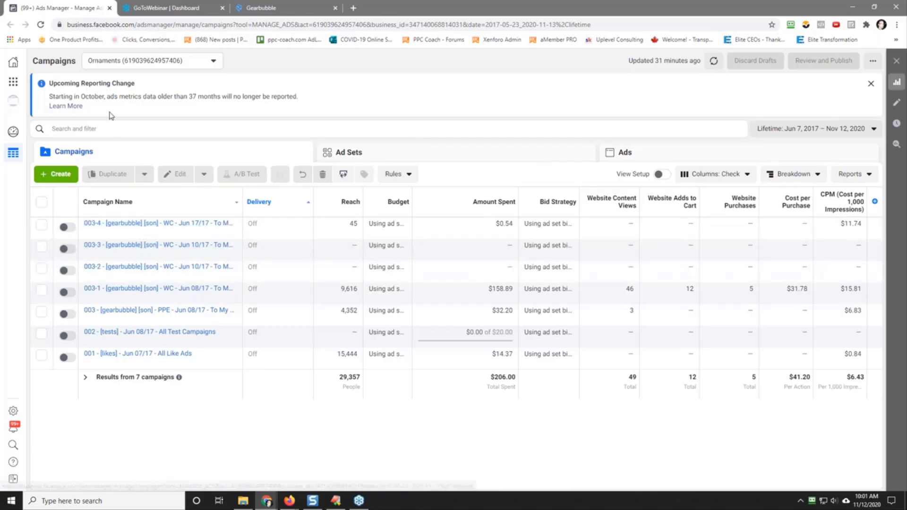
left_click(871, 84)
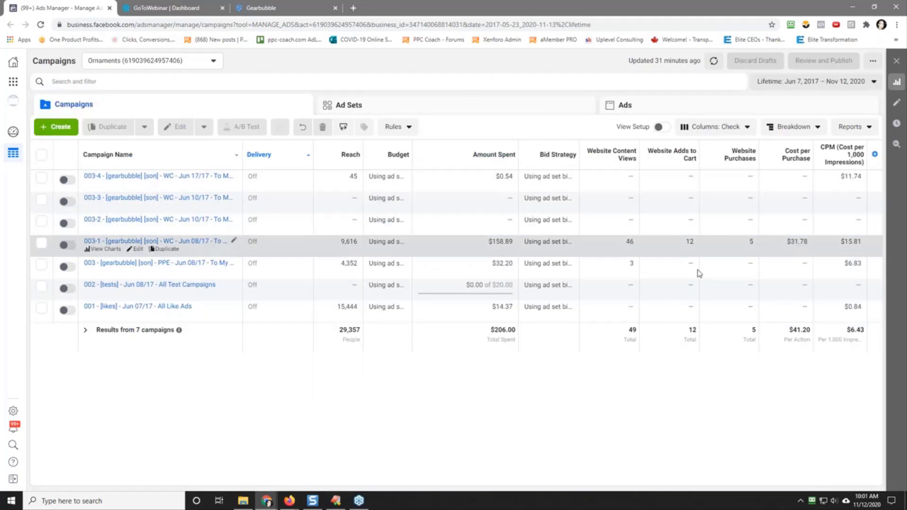
left_click(152, 242)
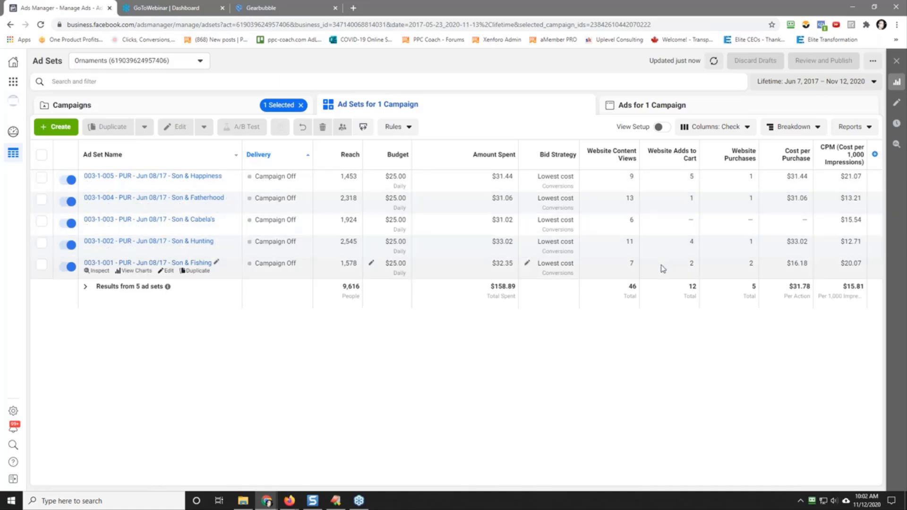
Step: Preview the ad in the 003-1-001 Son & Fishing ad set to view its creative and engagement, and close the preview
left_click(167, 265)
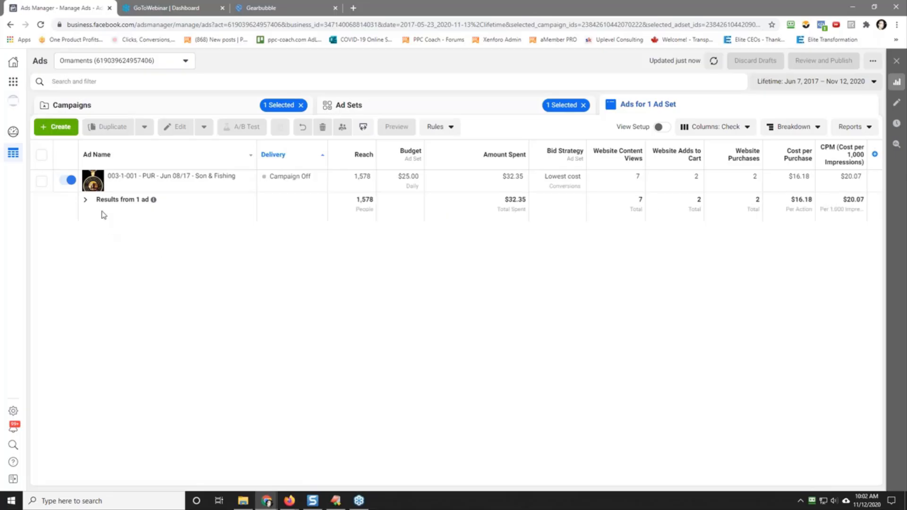
left_click(41, 184)
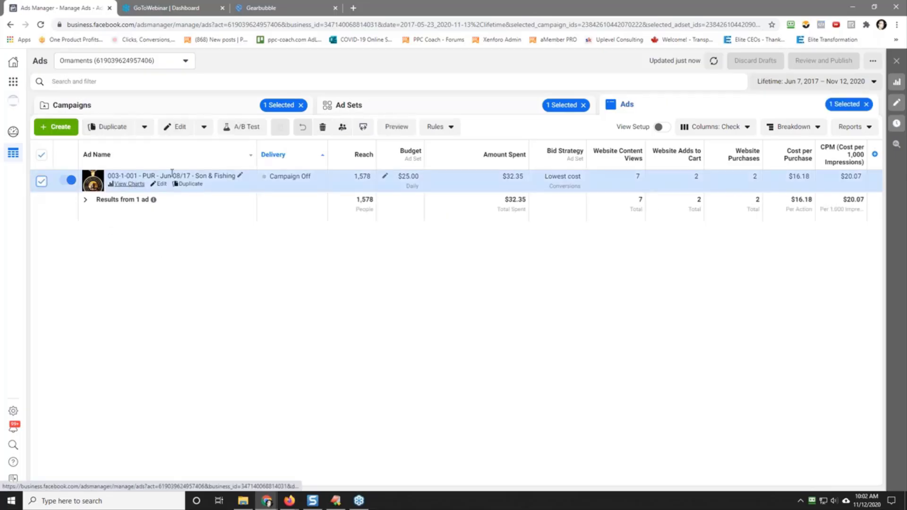
left_click(398, 127)
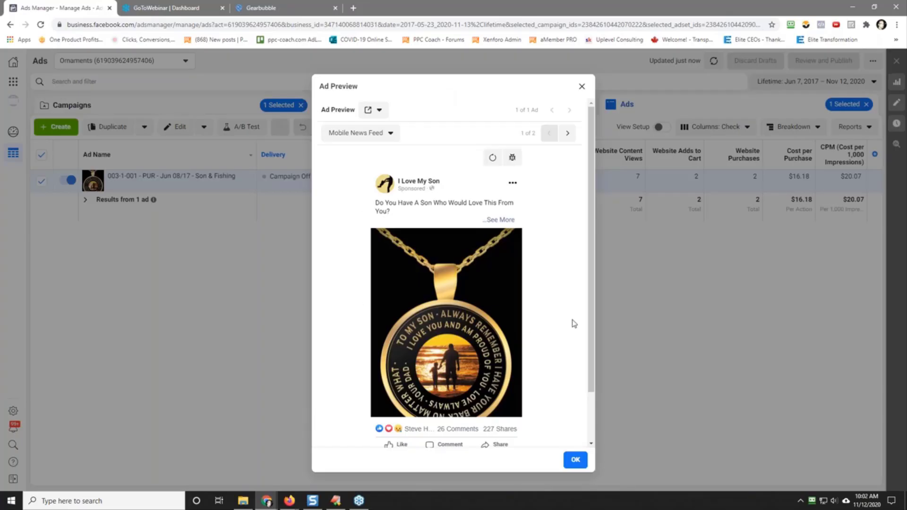
scroll(591, 393, "down", 2)
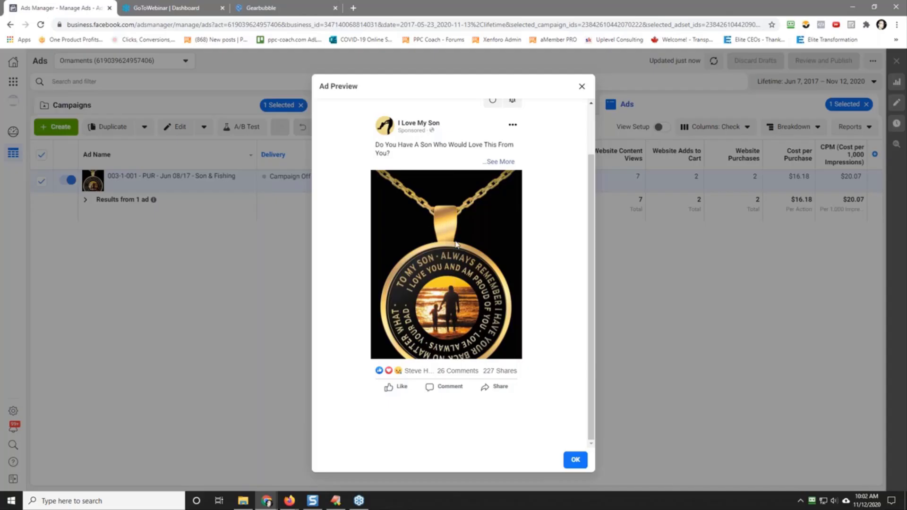
left_click(582, 89)
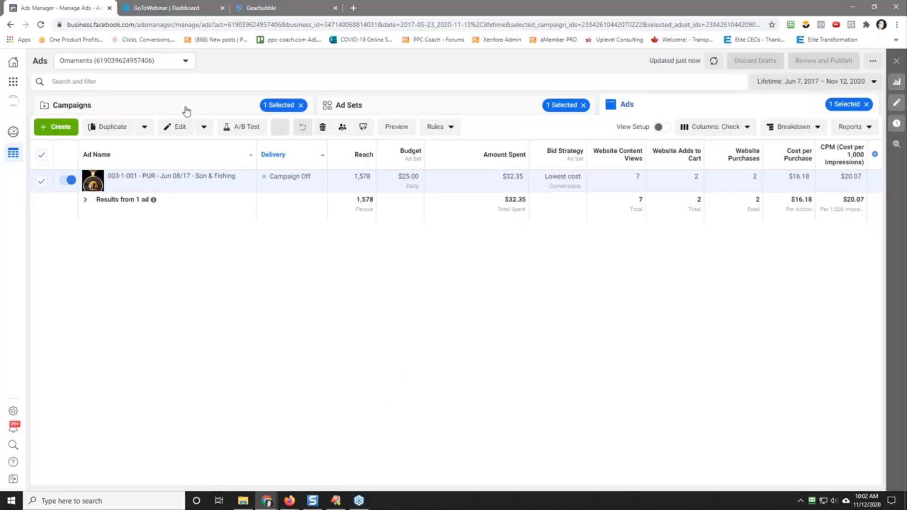
Step: Return to the campaign list and clear the campaign, ad set and ad selections
left_click(184, 107)
left_click(41, 243)
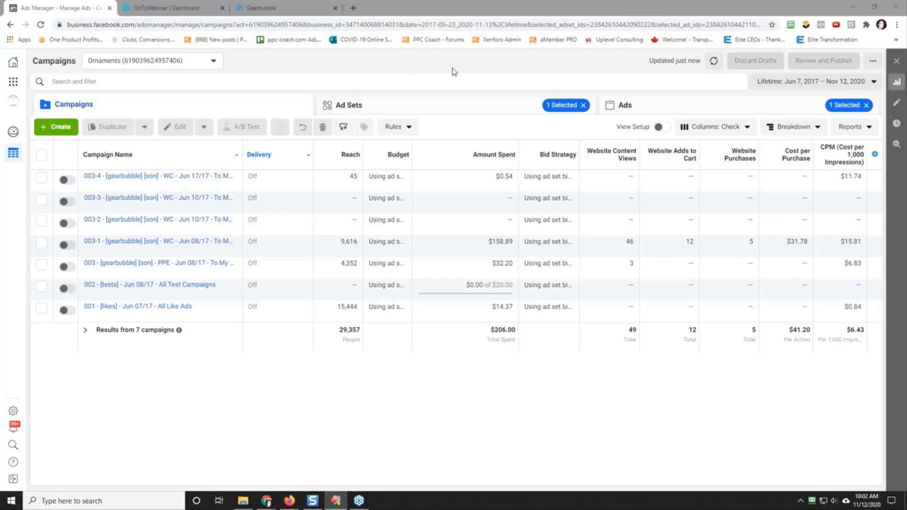
left_click(584, 105)
left_click(867, 106)
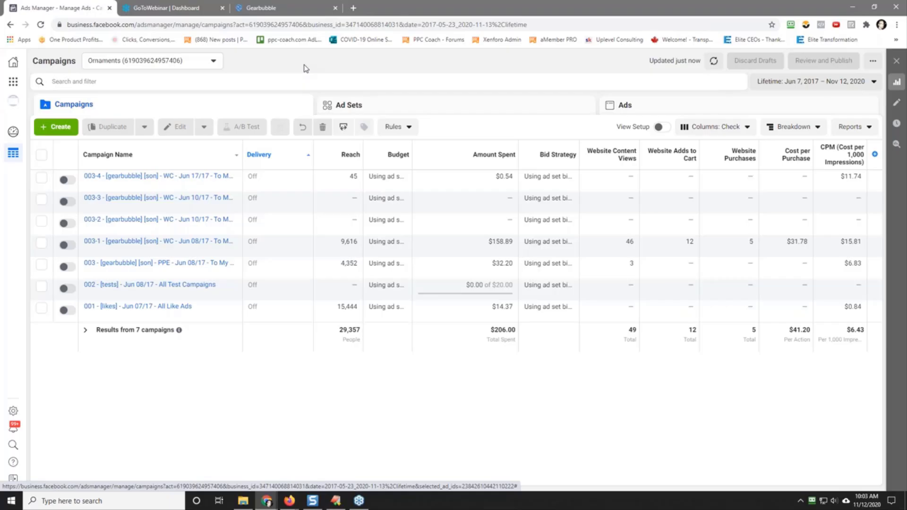
Step: Switch to the Gearbubble dashboard and launch a new Traditional campaign
left_click(294, 7)
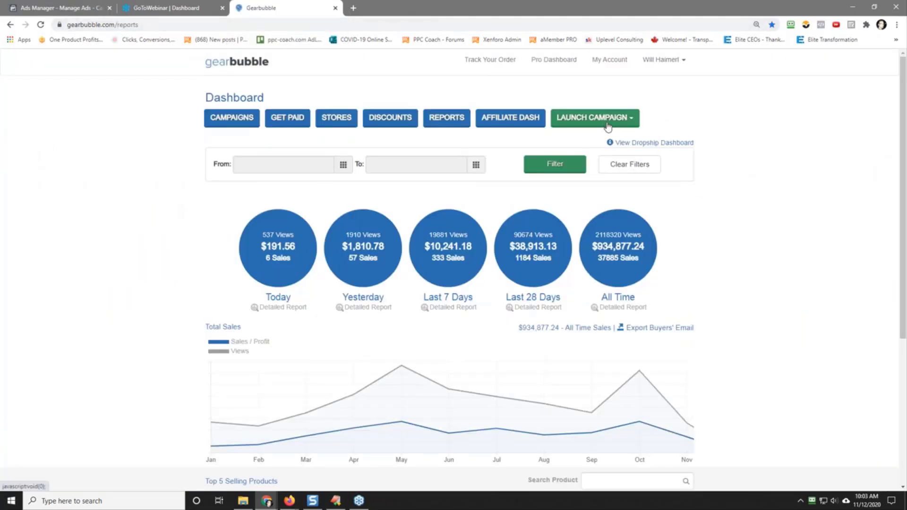
left_click(581, 121)
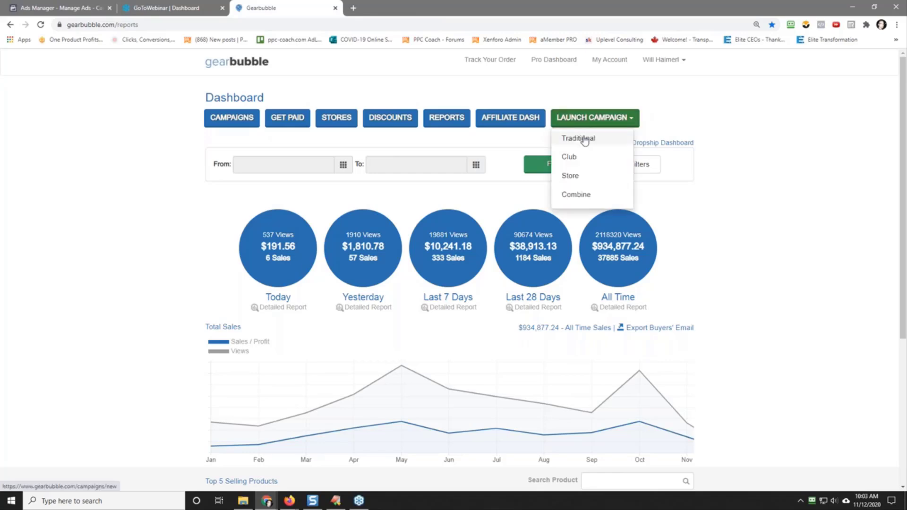
left_click(580, 139)
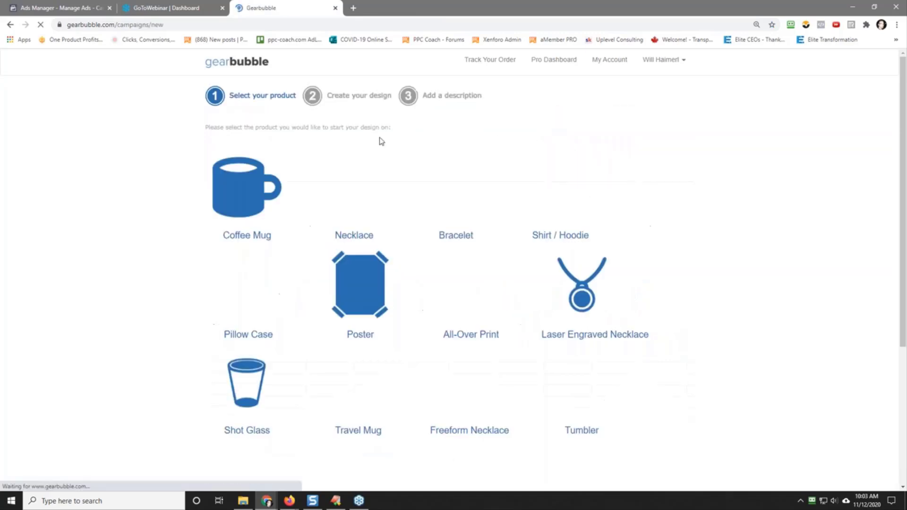
Step: Choose Ornament as the campaign's product and continue to the design stage
scroll(254, 359, "down", 4)
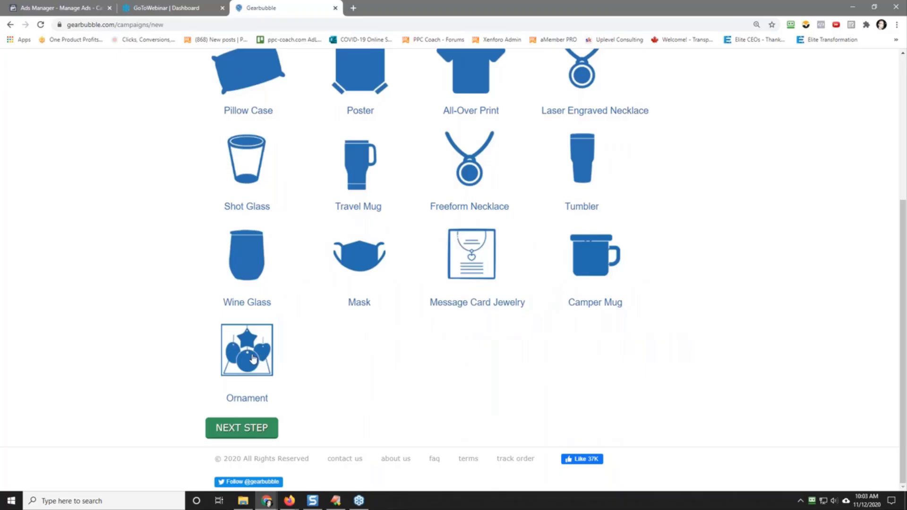
left_click(254, 359)
left_click(243, 427)
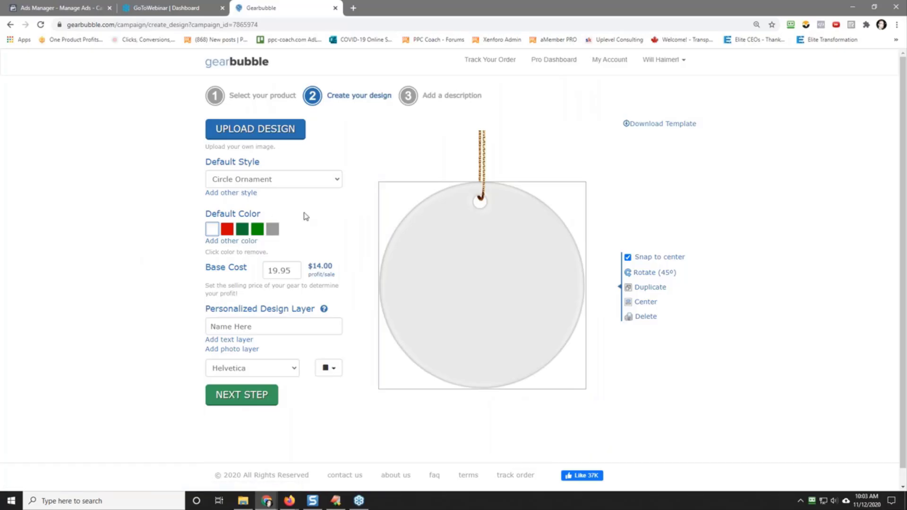
Step: Try the grey ornament color, return to white, and set the base cost to 29.95
left_click(273, 232)
left_click(211, 230)
double_click(287, 272)
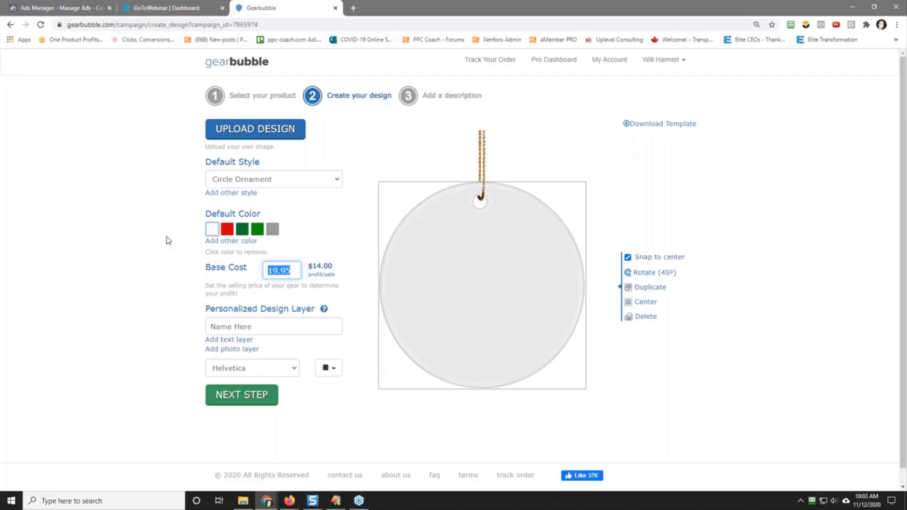
type("29.95")
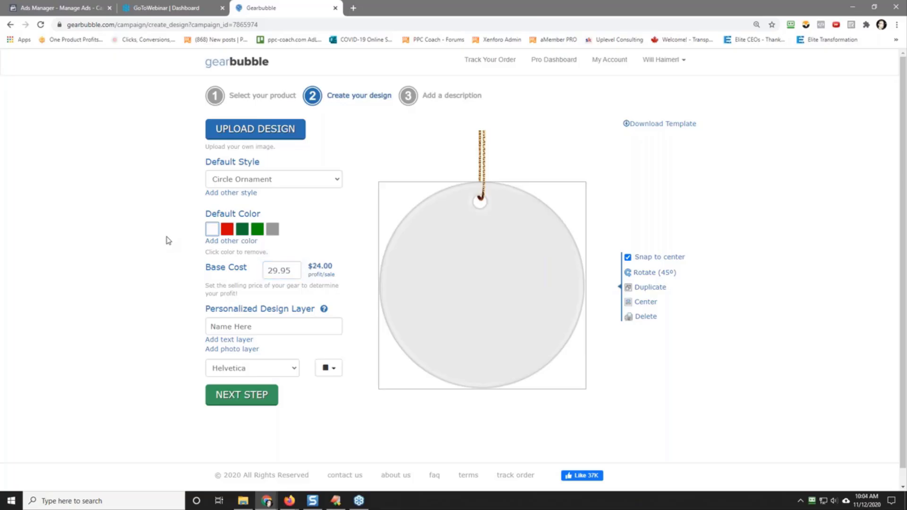
Step: Try a base cost of 39.95 to check the profit per sale
double_click(293, 271)
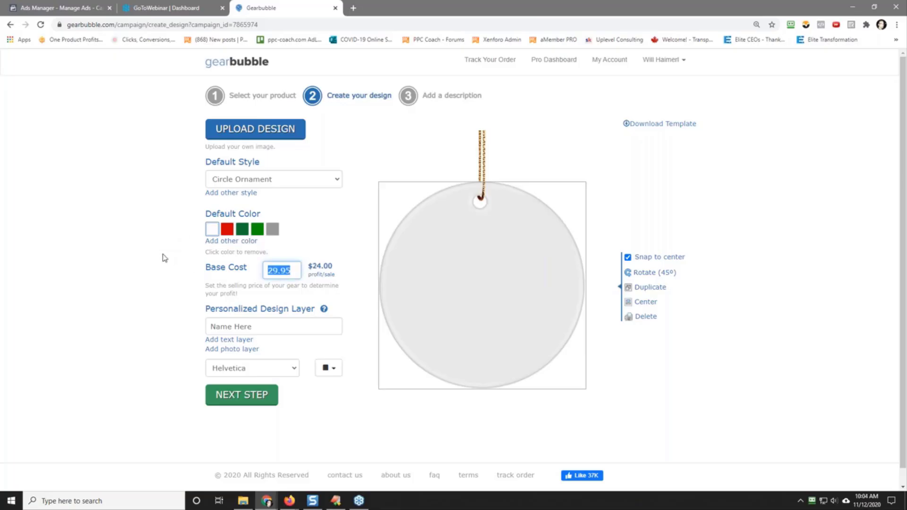
left_click(289, 268)
left_click_drag(290, 269, 189, 270)
type("39.95")
left_click(188, 272)
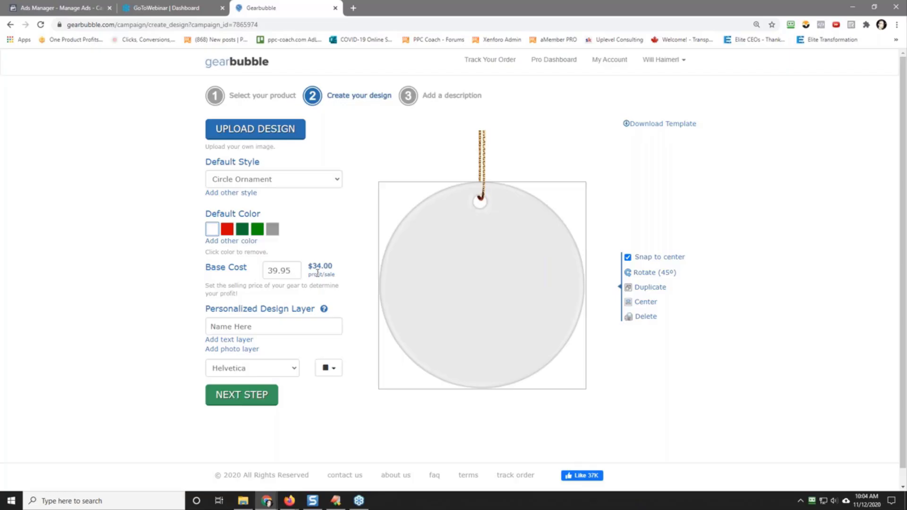
Step: Try a base cost of 34.95 and check the resulting profit per sale
double_click(290, 271)
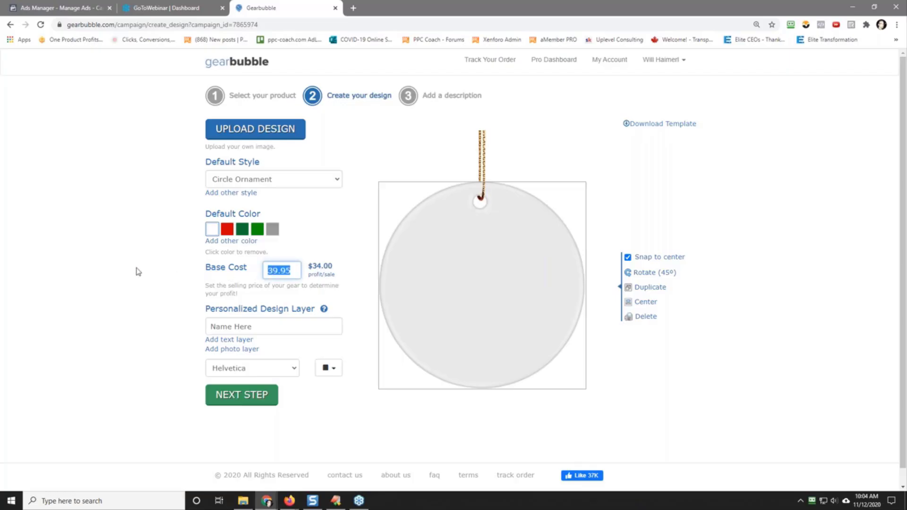
type("24.95")
key("BackSpace")
key("BackSpace")
key("BackSpace")
key("BackSpace")
key("BackSpace")
type("34.95")
left_click(137, 272)
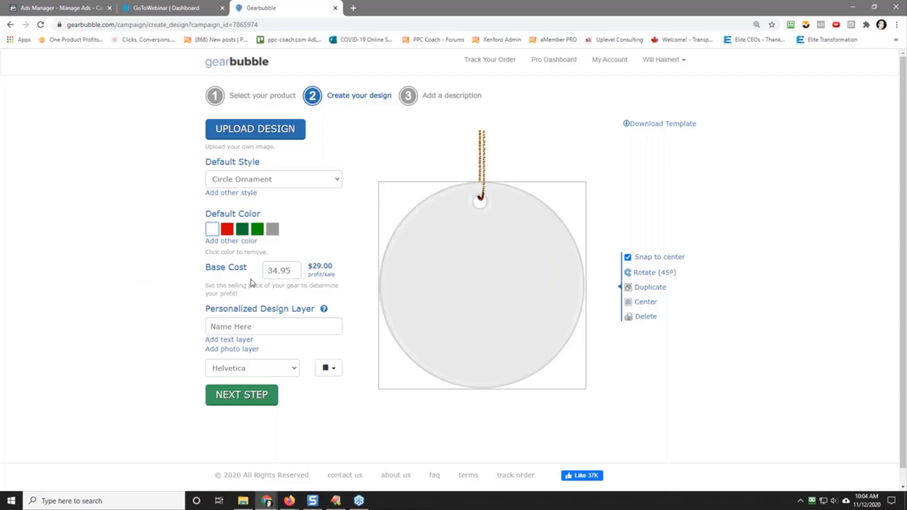
Step: Try a base cost of 35.95 for the ornament
double_click(289, 271)
type("35.95")
left_click(134, 282)
Step: Set the circle ornament's base cost to 29.95
double_click(295, 271)
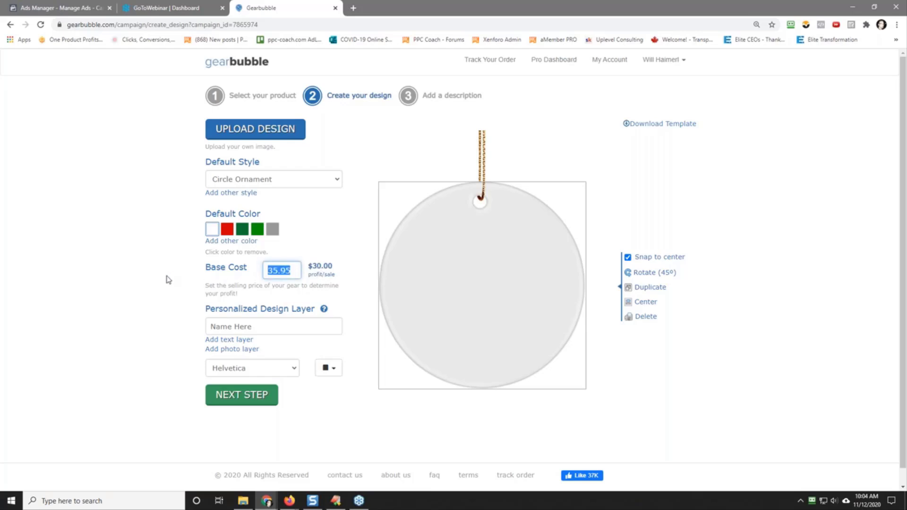
type("29.955")
key("BackSpace")
left_click(114, 309)
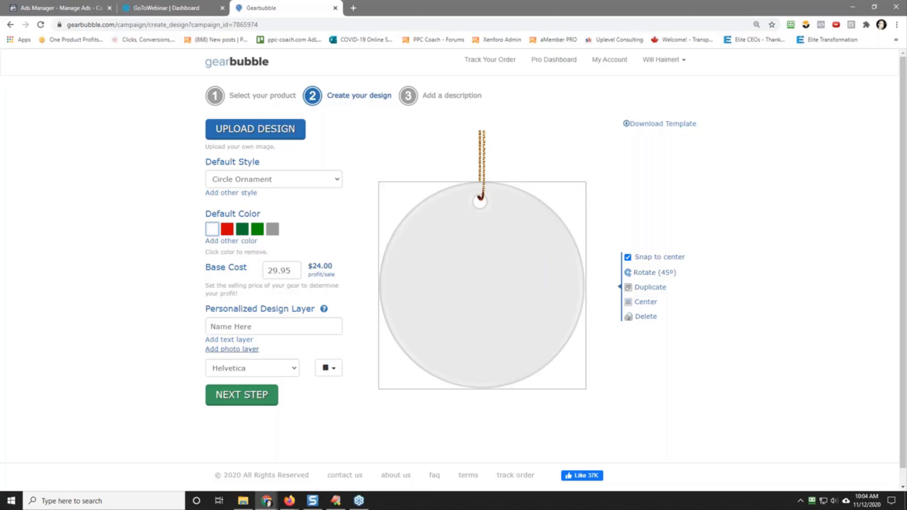
Step: Upload the reindeer "My 1st Christmas" graphic from the file window as the ornament's design
left_click(255, 132)
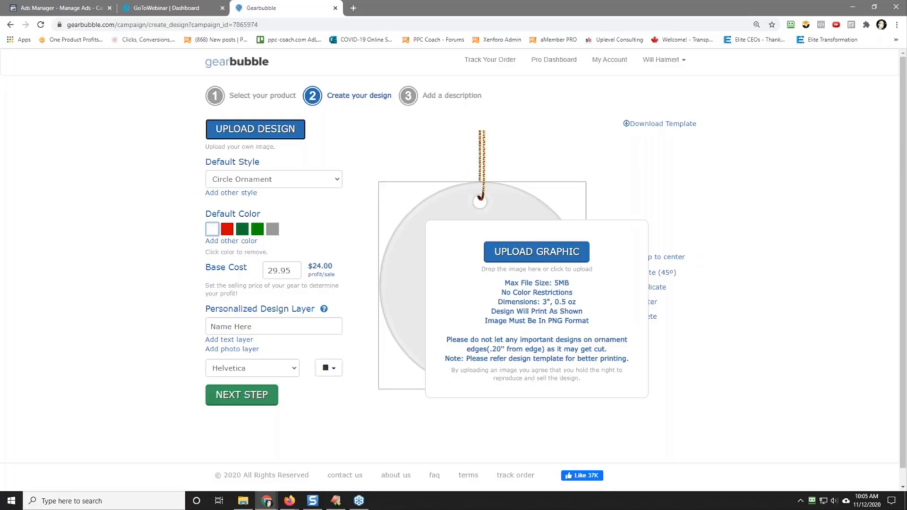
key("alt+Tab")
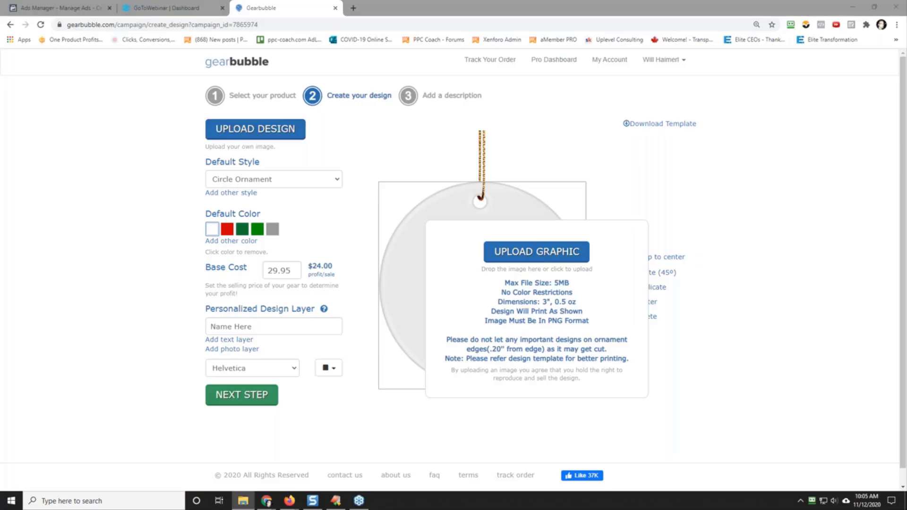
left_click_drag(709, 311, 494, 312)
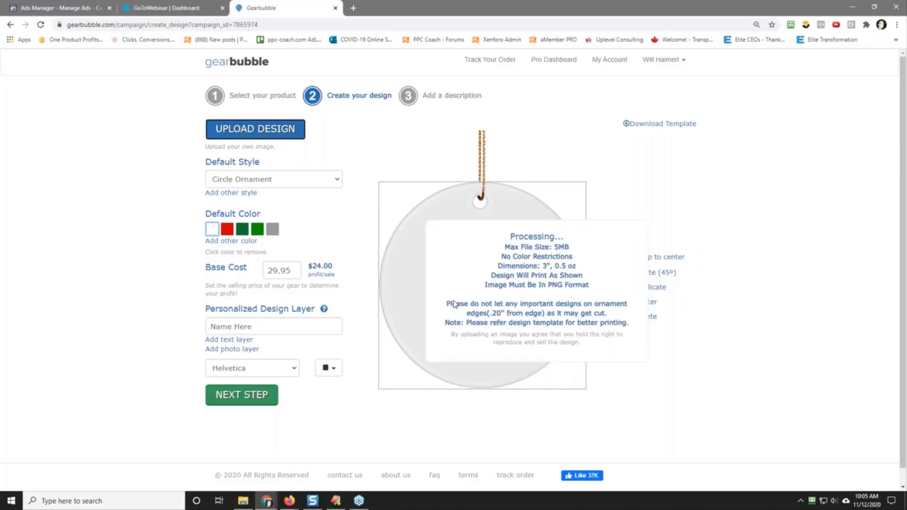
Step: Enlarge the reindeer design until it fills the whole circle ornament
left_click(482, 319)
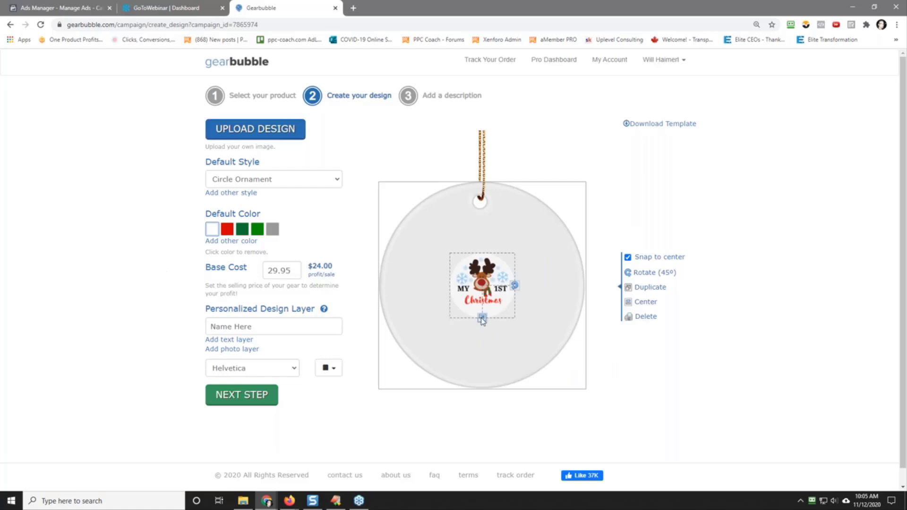
left_click_drag(482, 318, 488, 388)
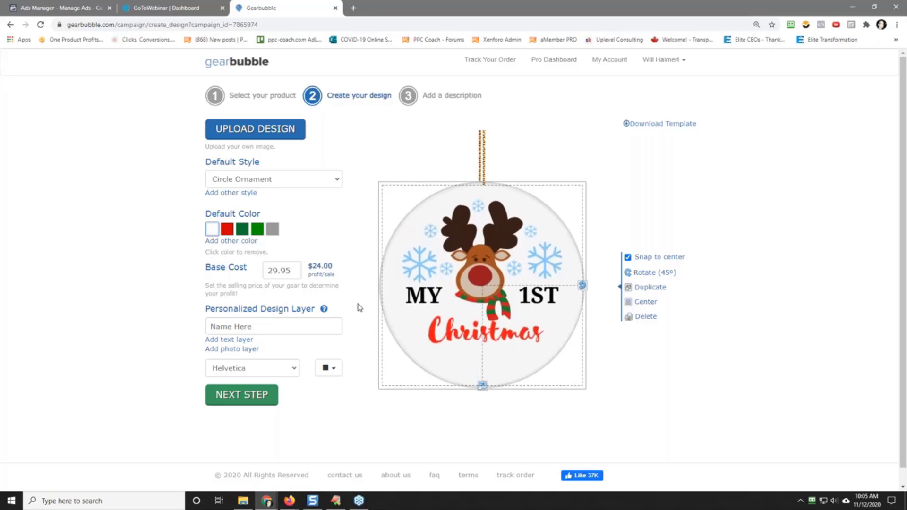
left_click_drag(482, 386, 484, 389)
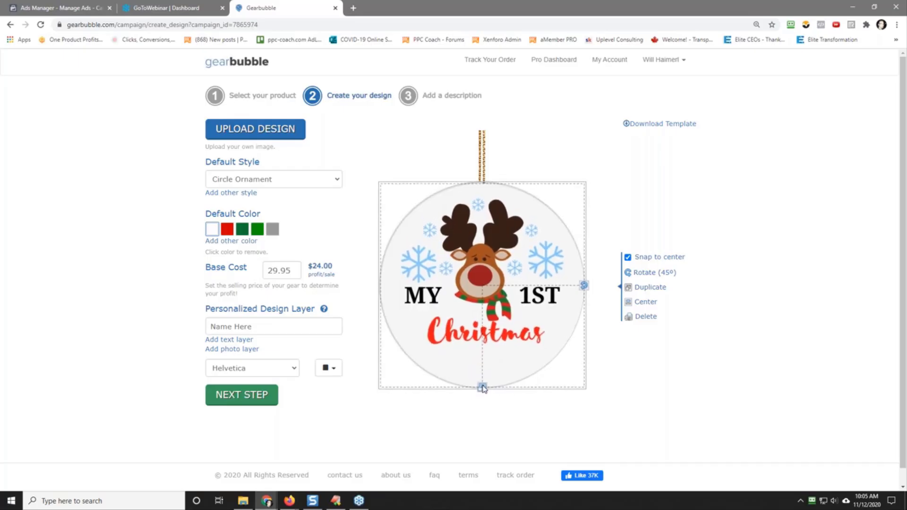
Step: Add a personalized "Name Here" text layer and place it just beneath the word "Christmas"
left_click(236, 340)
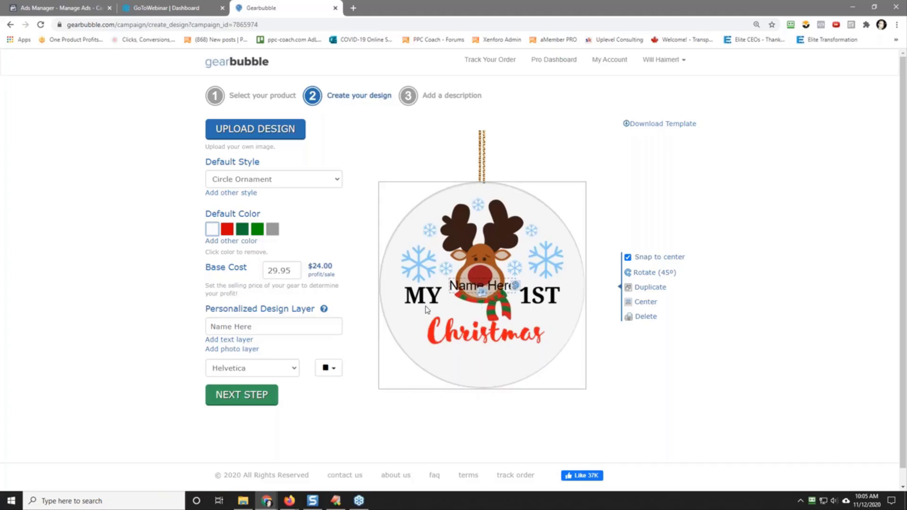
left_click_drag(487, 297, 493, 369)
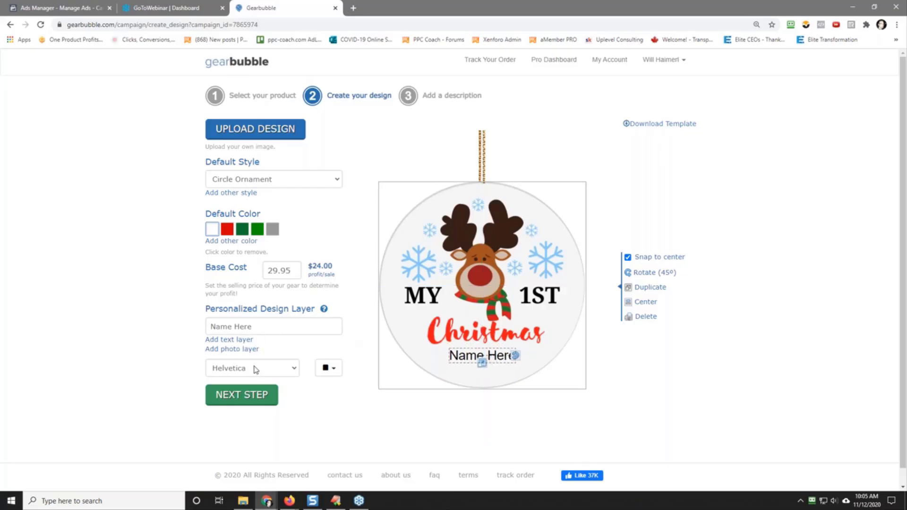
Step: Try the Courier, Trebuchet MS and Flatline fonts on the "Name Here" text layer
left_click(255, 369)
scroll(263, 283, "down", 1)
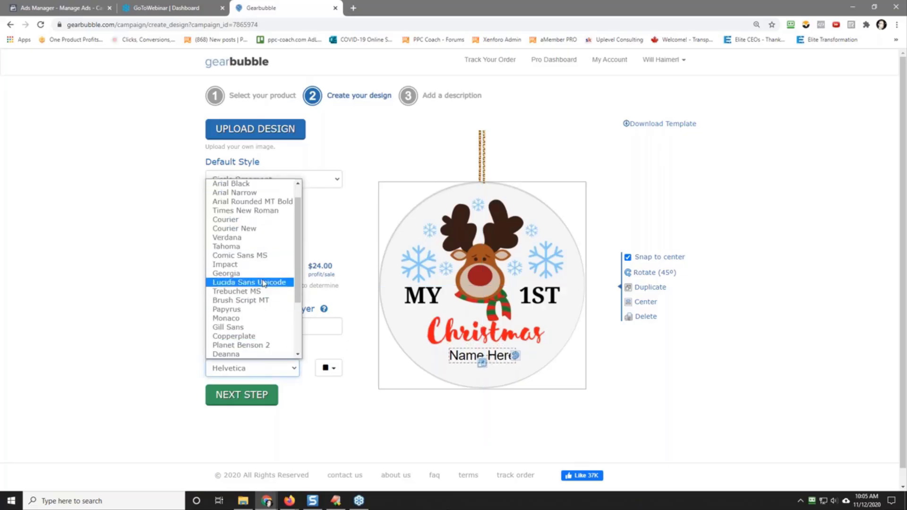
left_click(264, 220)
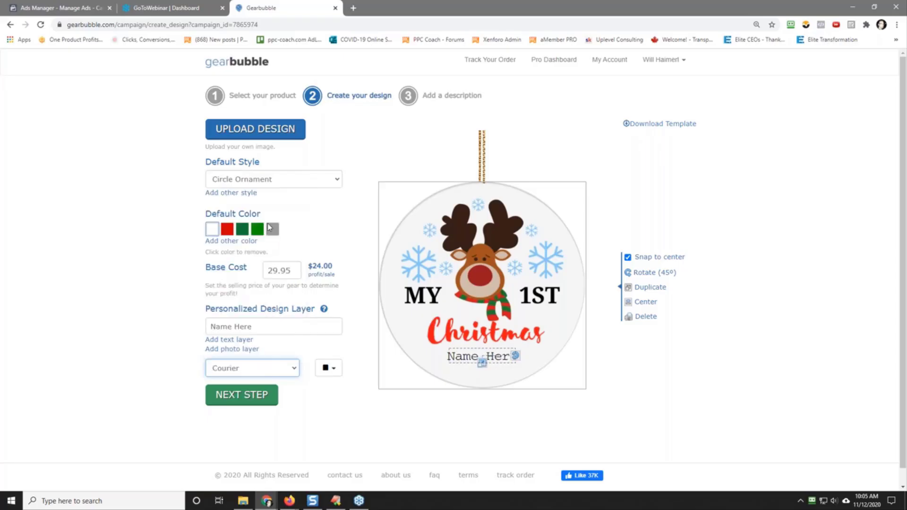
left_click(250, 369)
scroll(250, 322, "down", 1)
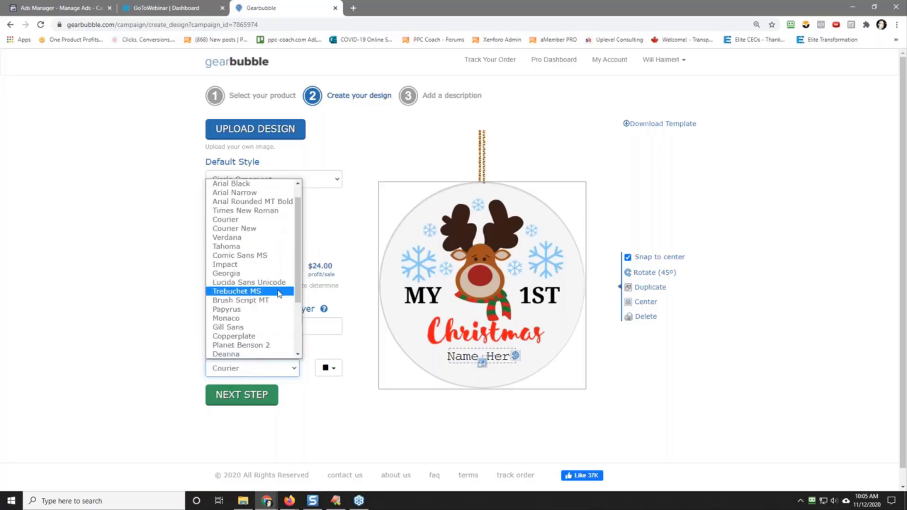
left_click(280, 291)
left_click(259, 376)
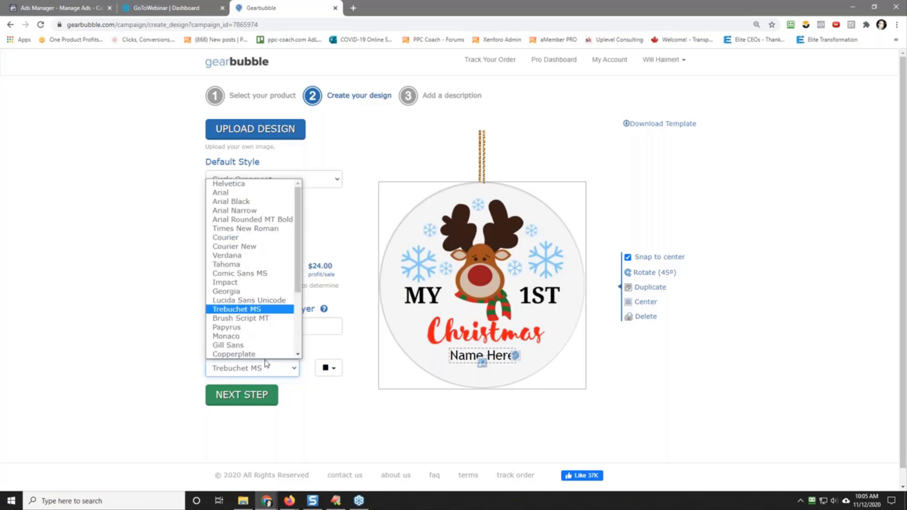
scroll(260, 326, "down", 1)
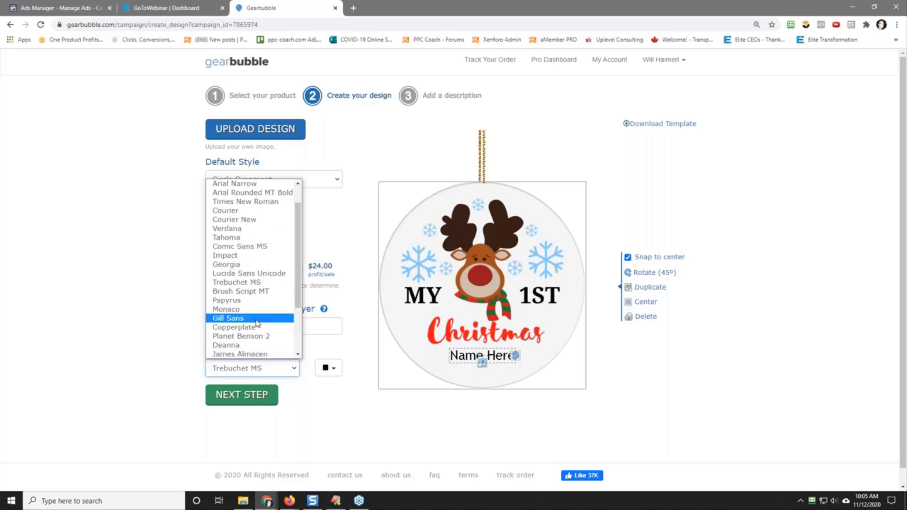
scroll(258, 324, "down", 3)
left_click(254, 355)
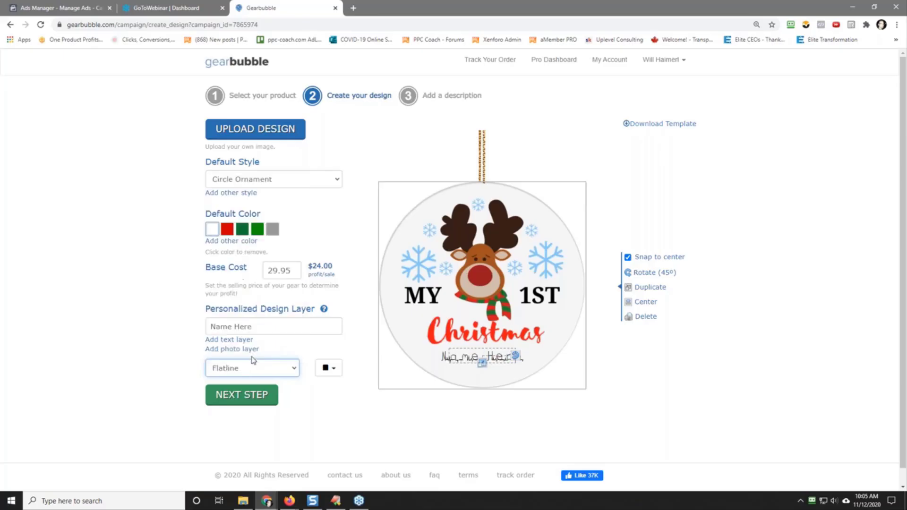
Step: Compare the Dadhand, James Almacen, Papyrus and Impact fonts on the "Name Here" text layer
left_click(249, 372)
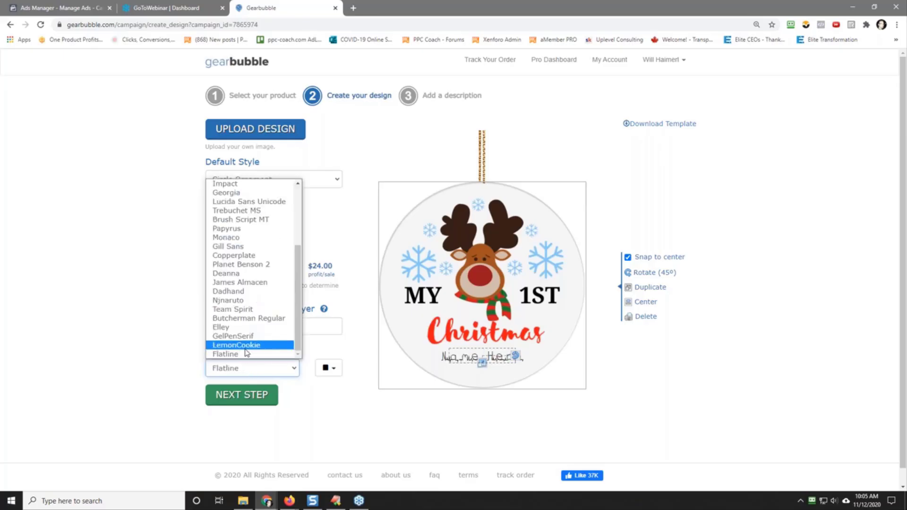
left_click(250, 292)
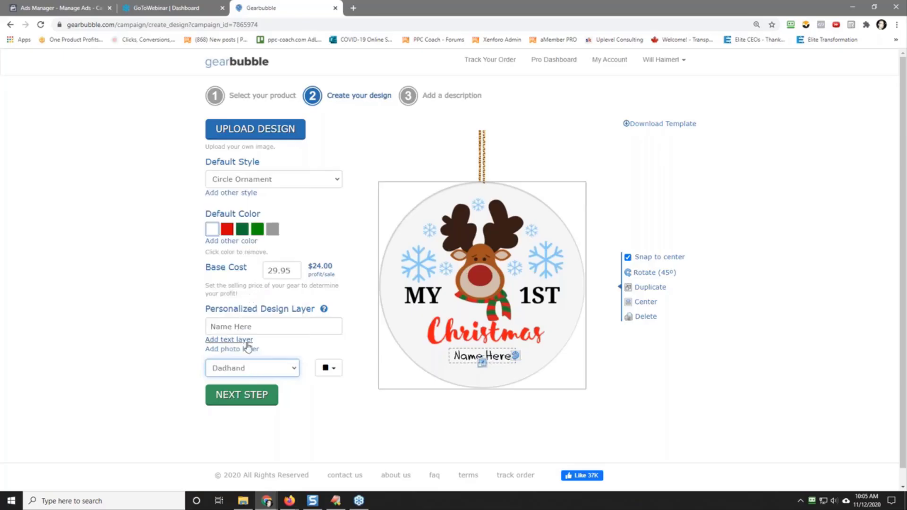
left_click(247, 377)
scroll(250, 357, "down", 3)
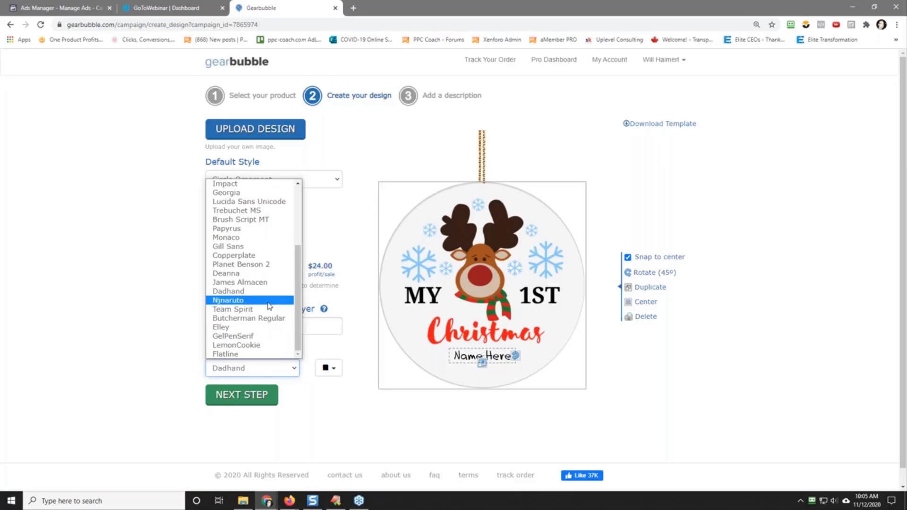
left_click(267, 282)
left_click(263, 367)
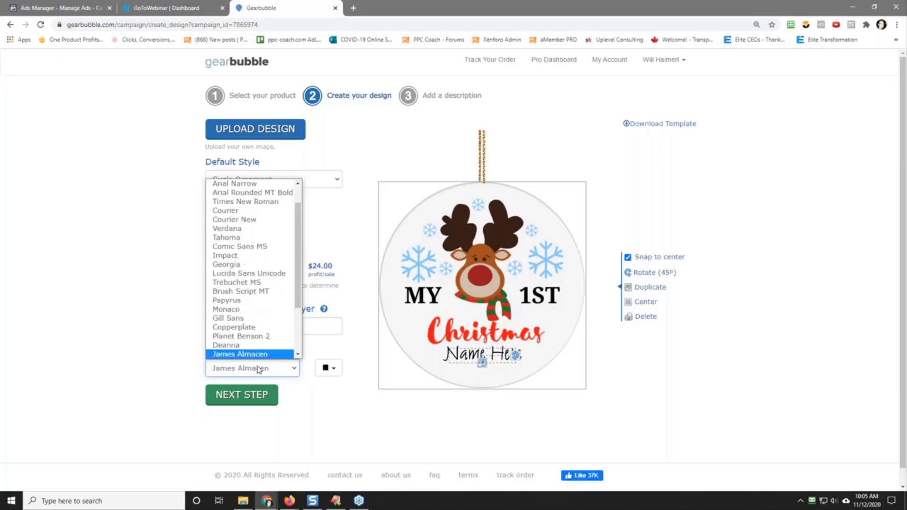
left_click(260, 283)
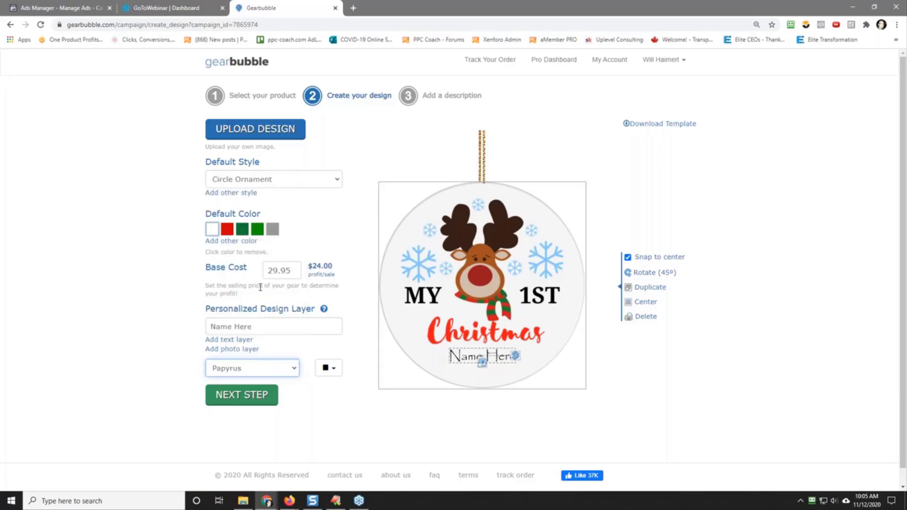
left_click(256, 373)
left_click(256, 266)
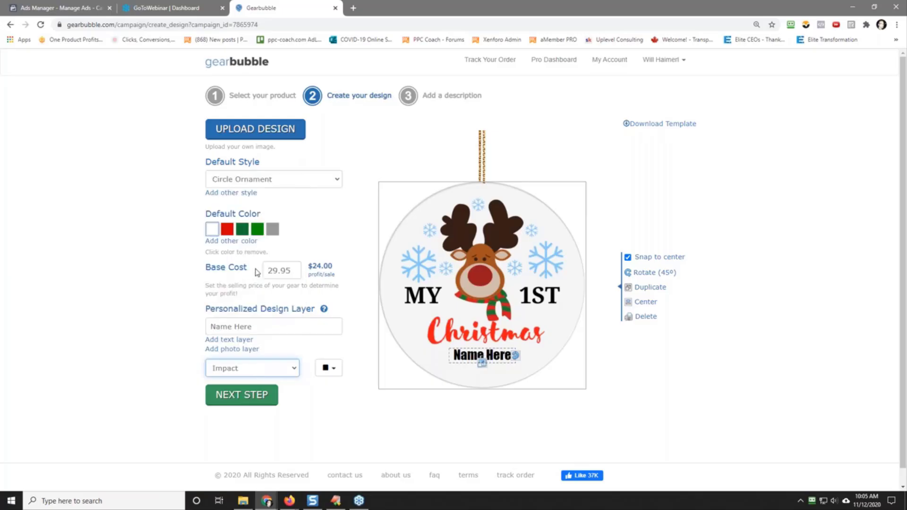
Step: Set the "Name Here" text to the Dadhand font, and slightly enlarge it and position it centered below "Christmas"
left_click(257, 368)
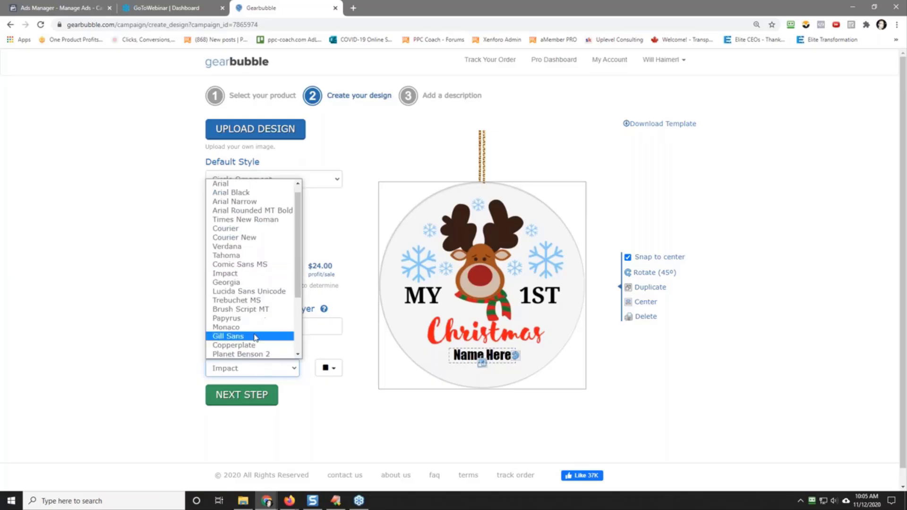
scroll(298, 303, "down", 3)
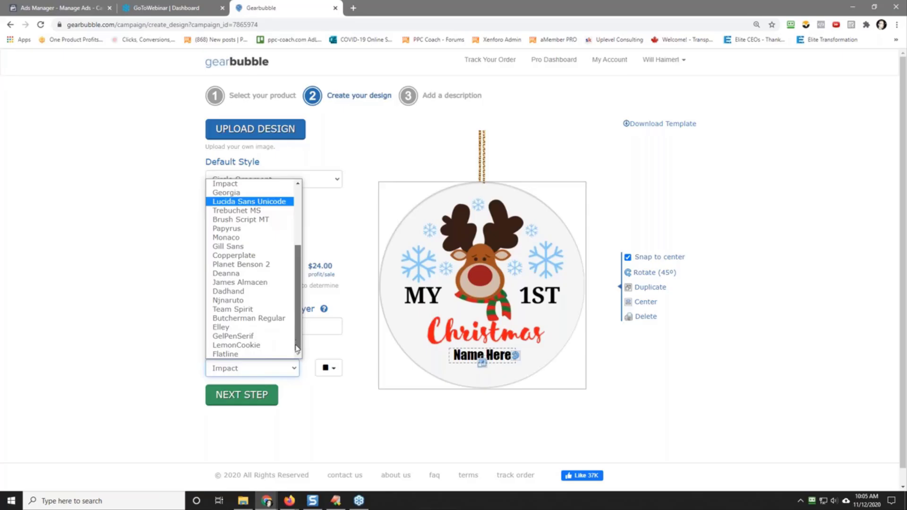
left_click(253, 298)
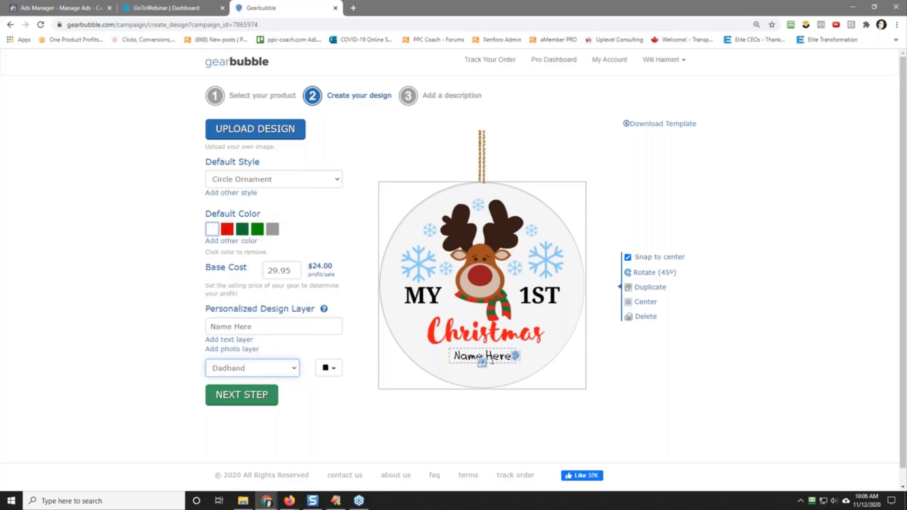
left_click_drag(483, 365, 482, 362)
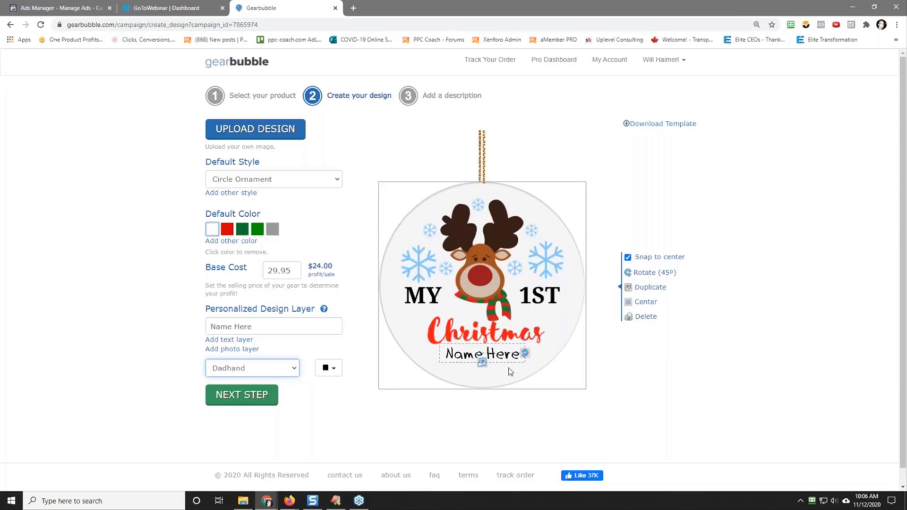
left_click_drag(501, 355, 501, 359)
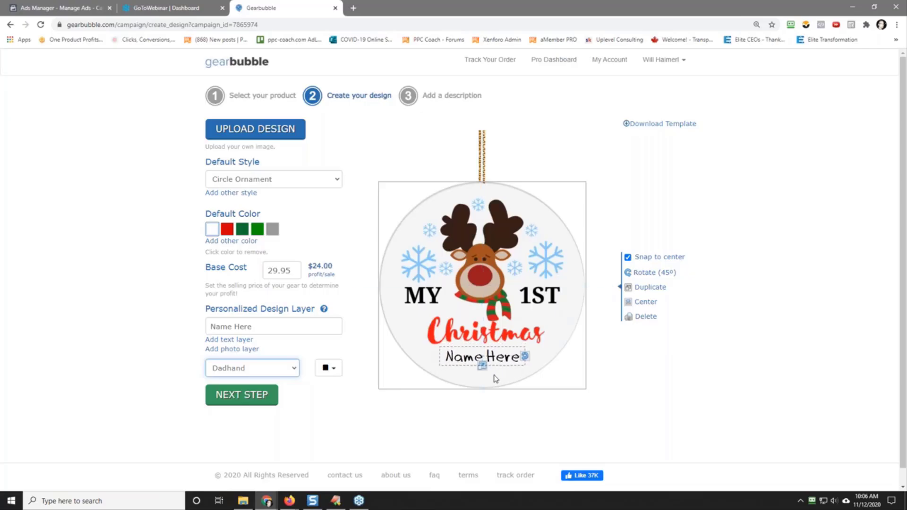
Step: Open the "Challenge #13 - Christmas Challenge 2 2020" spreadsheet in Google Sheets and examine the reference "My 1st Christmas" ornament
left_click(353, 7)
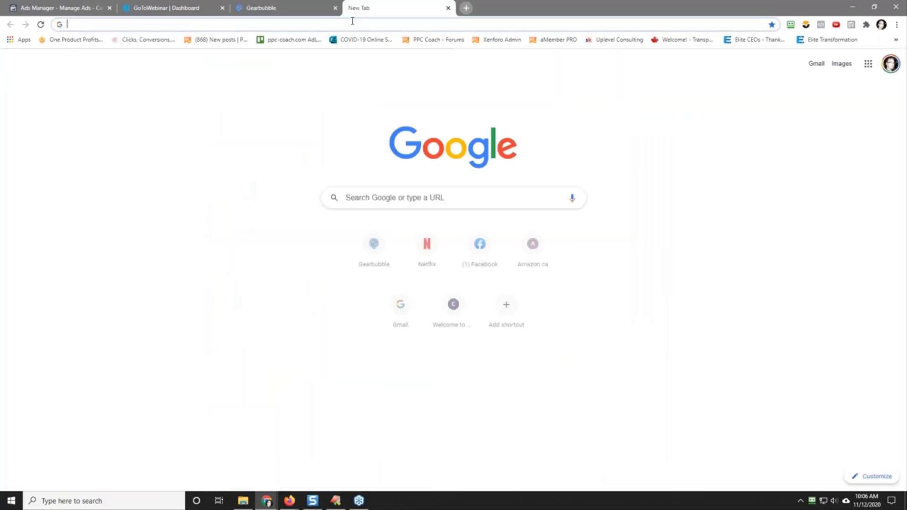
left_click(353, 26)
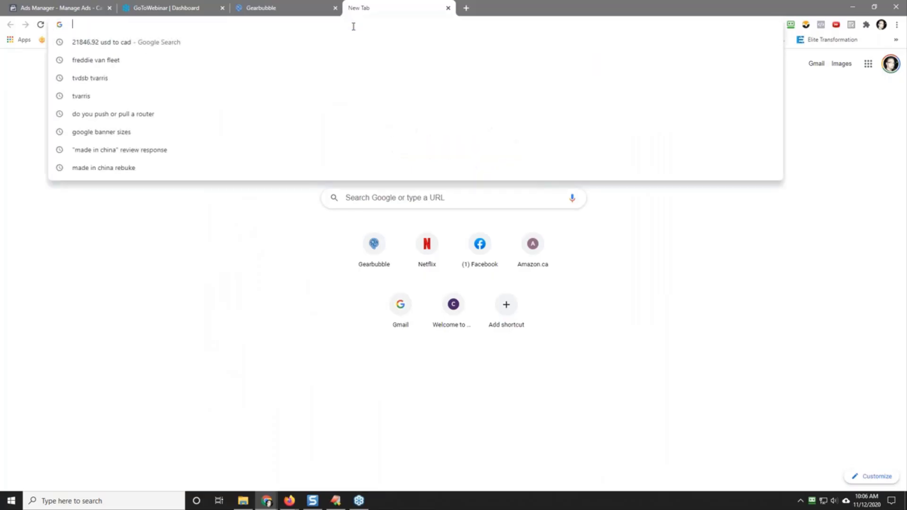
type("google.com/sheets")
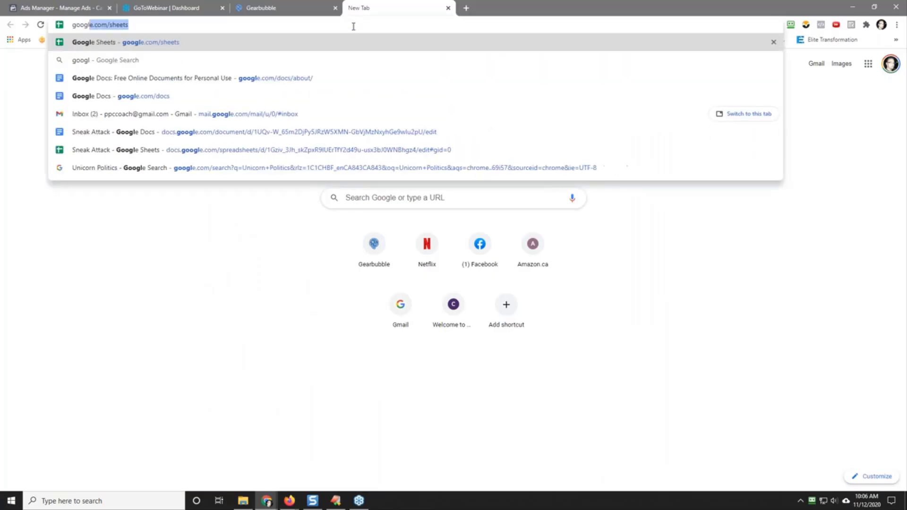
key("Return")
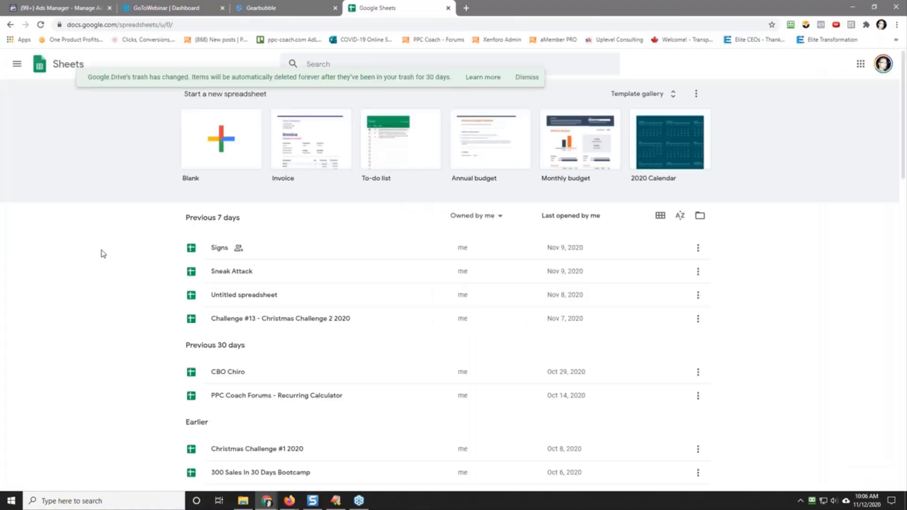
left_click(290, 321)
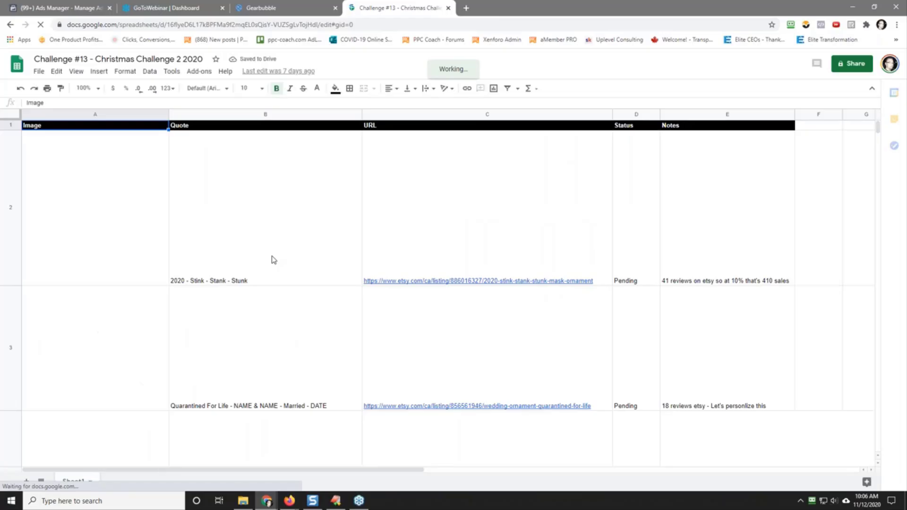
scroll(273, 260, "down", 5)
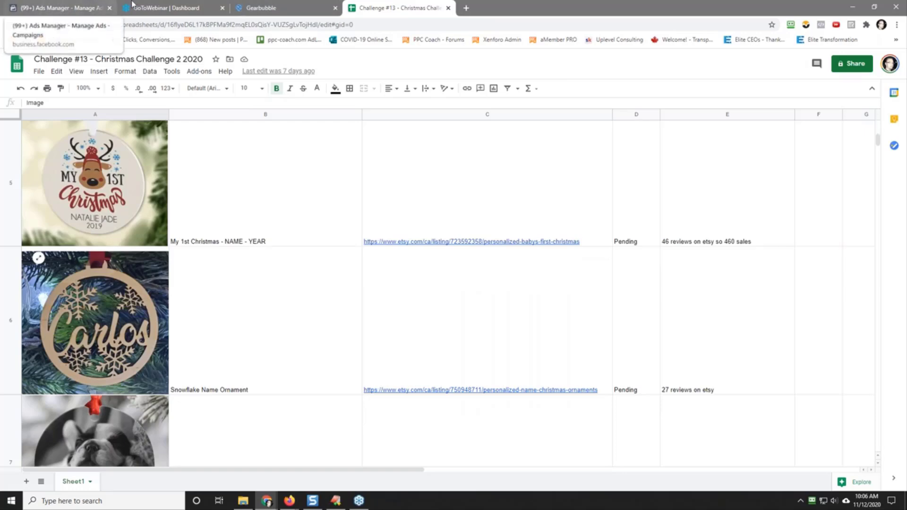
Step: Back in Gearbubble, add a second personalized text layer centered below "Name Here", and nudge the first layer slightly upward
left_click(255, 8)
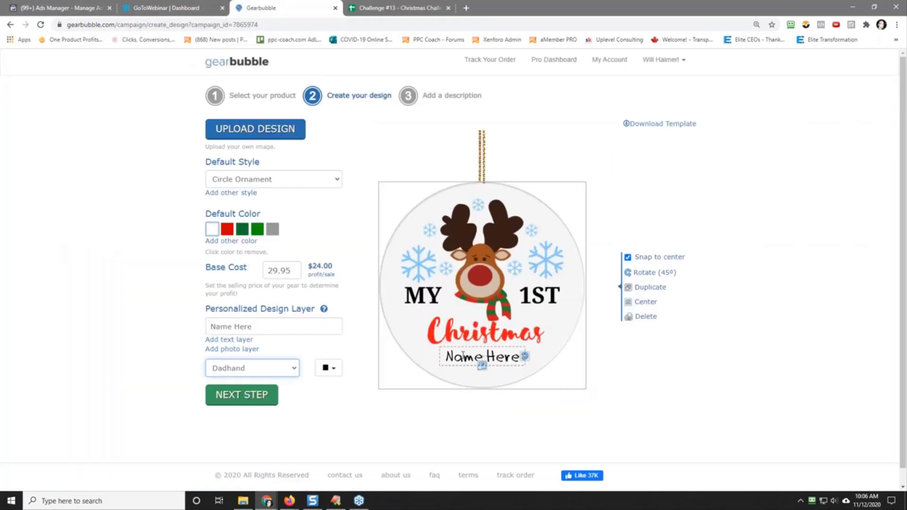
left_click(232, 341)
left_click_drag(487, 293, 494, 373)
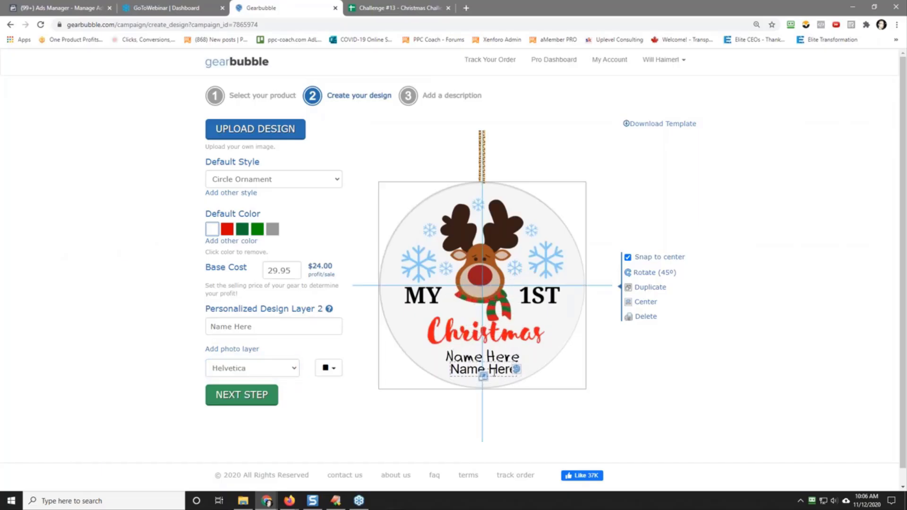
left_click(470, 351)
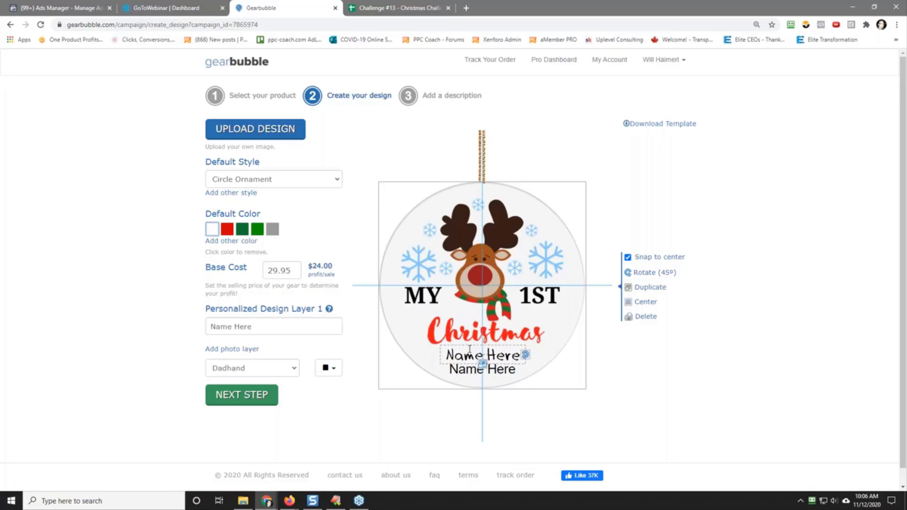
left_click_drag(470, 350, 469, 348)
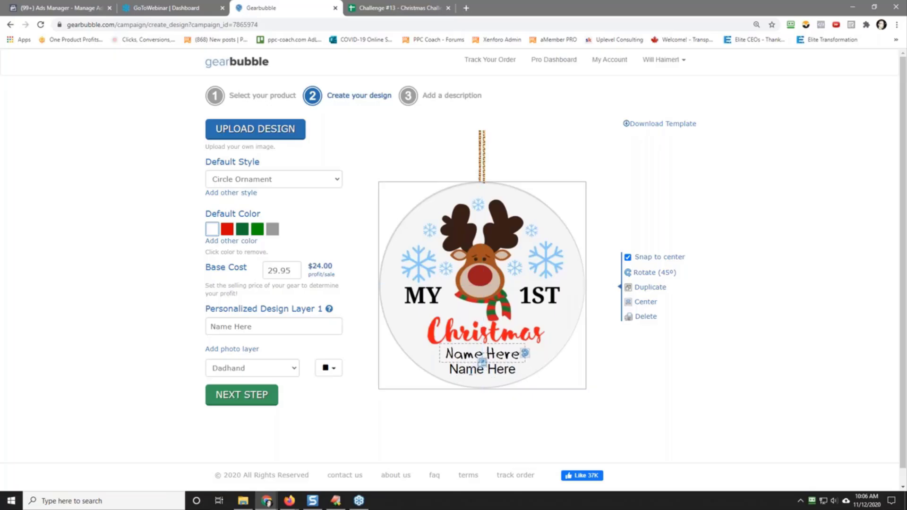
Step: Set the second text layer to the Dadhand font and change its text to "Year"
left_click(461, 369)
left_click(241, 369)
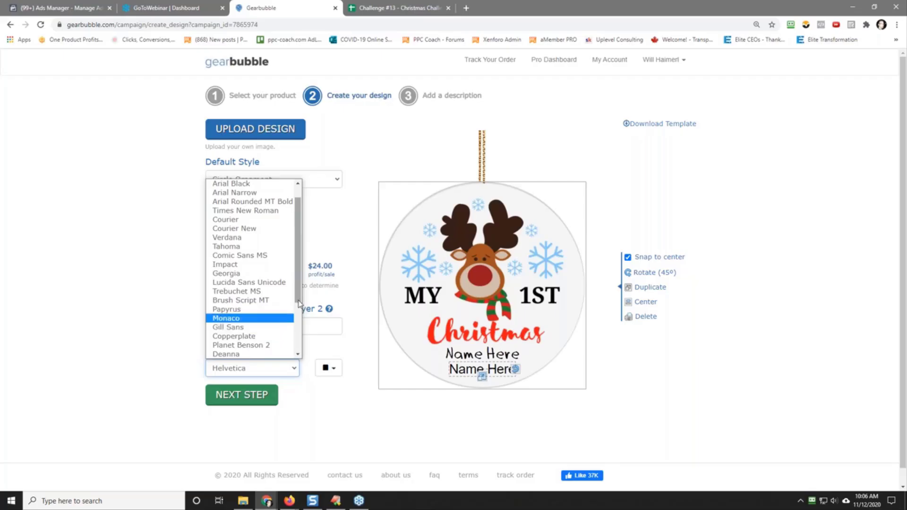
scroll(269, 326, "down", 3)
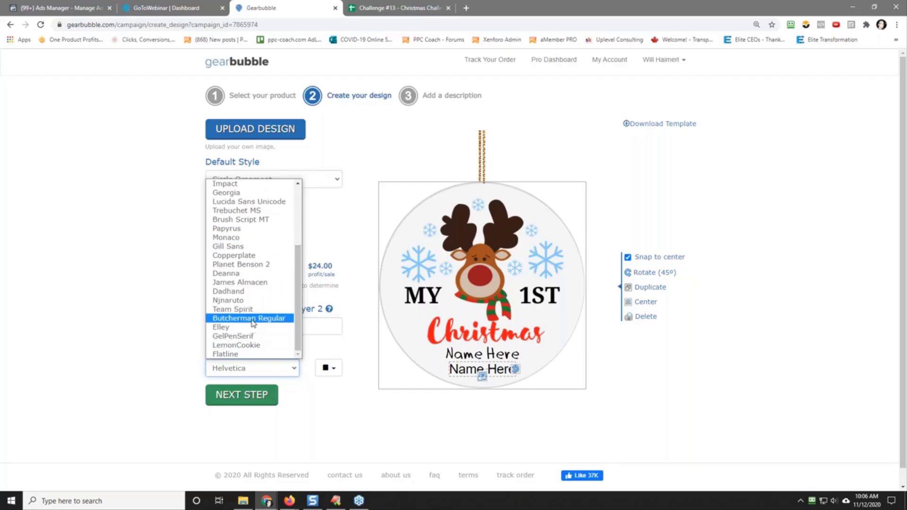
left_click(258, 291)
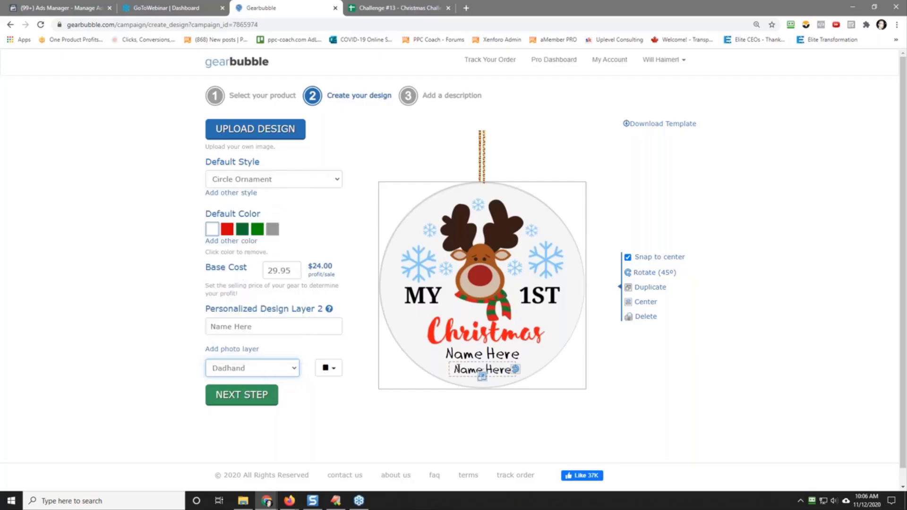
left_click(261, 327)
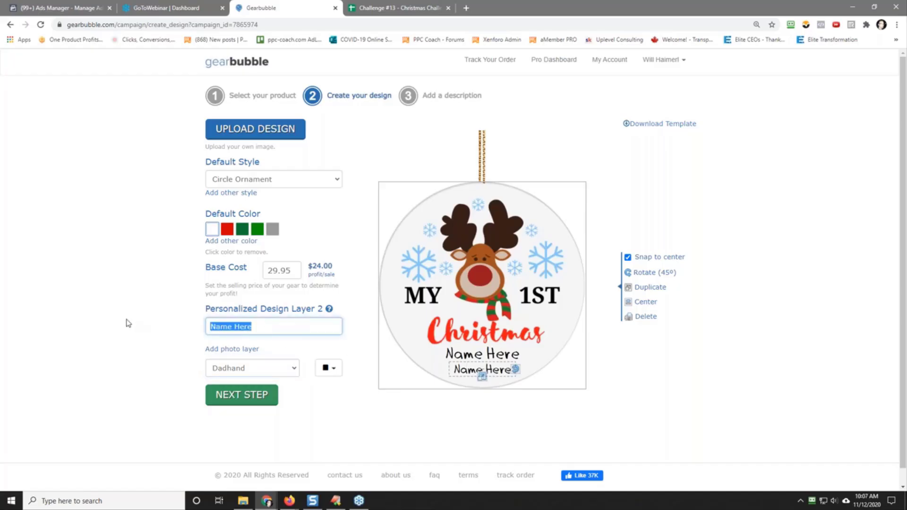
type("Year")
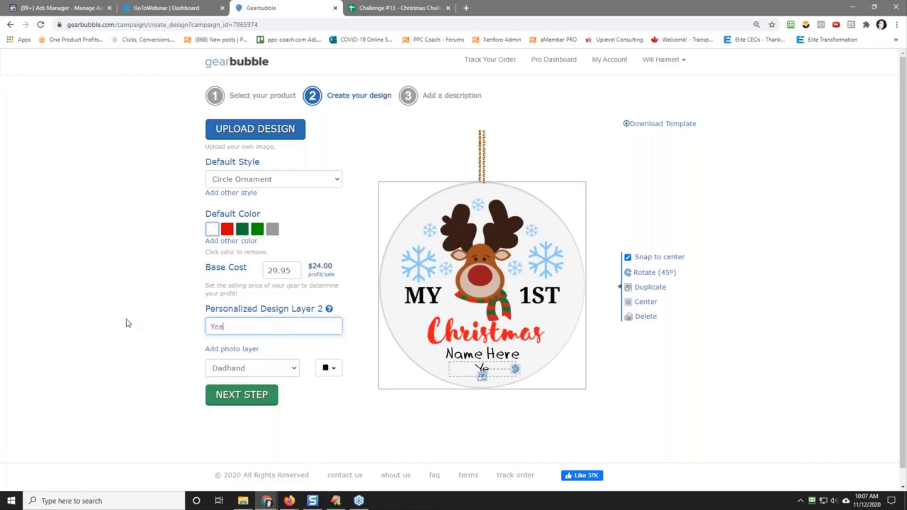
Step: Try "Name" as the first text layer's wording, and restore it to "Name Here"
left_click(474, 356)
left_click(265, 329)
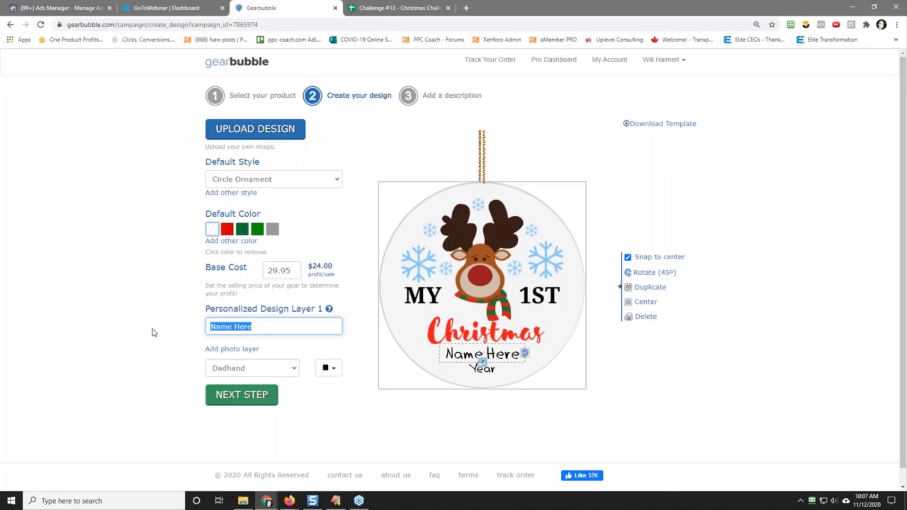
type("Name")
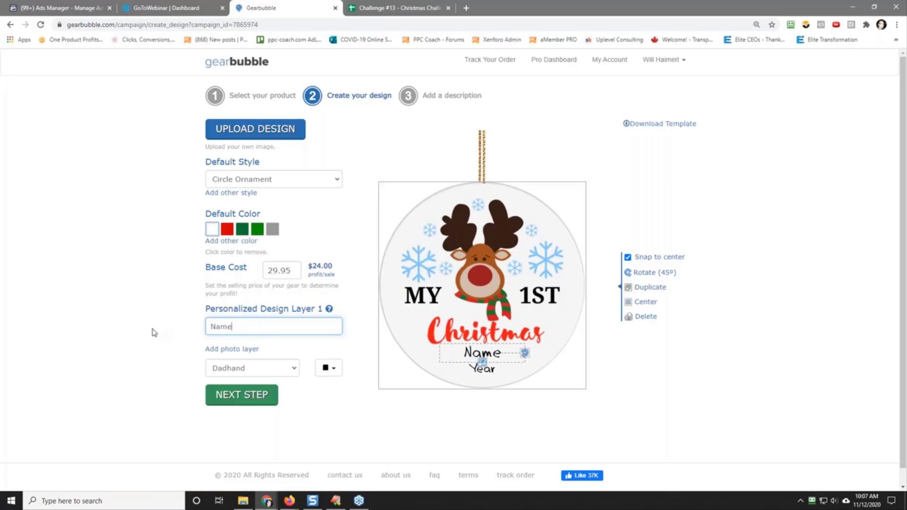
type(" Here")
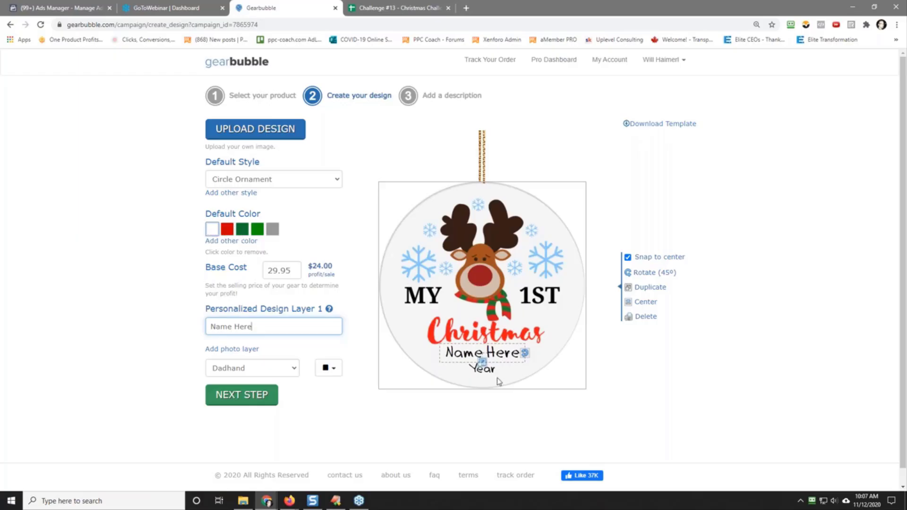
Step: Proceed to the description stage and title the campaign "My First Christmas Personalized Name & Year Ornament"
left_click(250, 396)
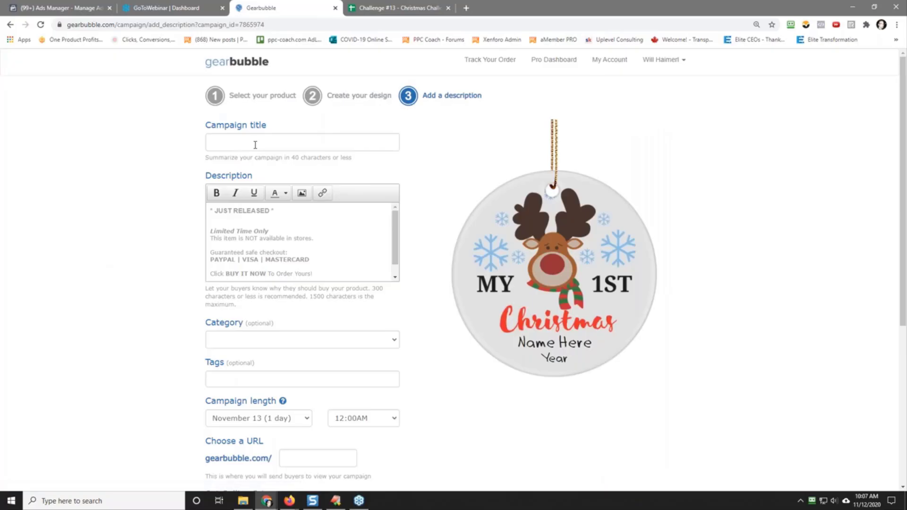
left_click(255, 145)
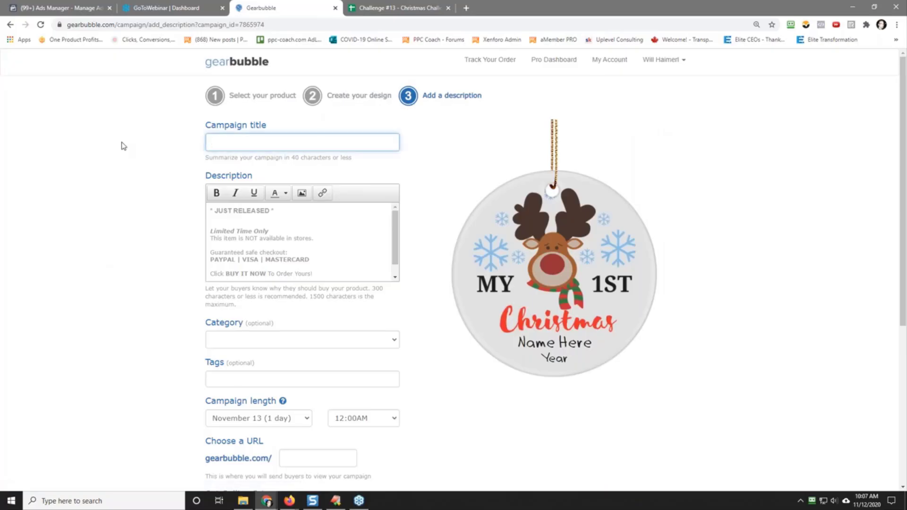
type("My First Christmas Personalized N")
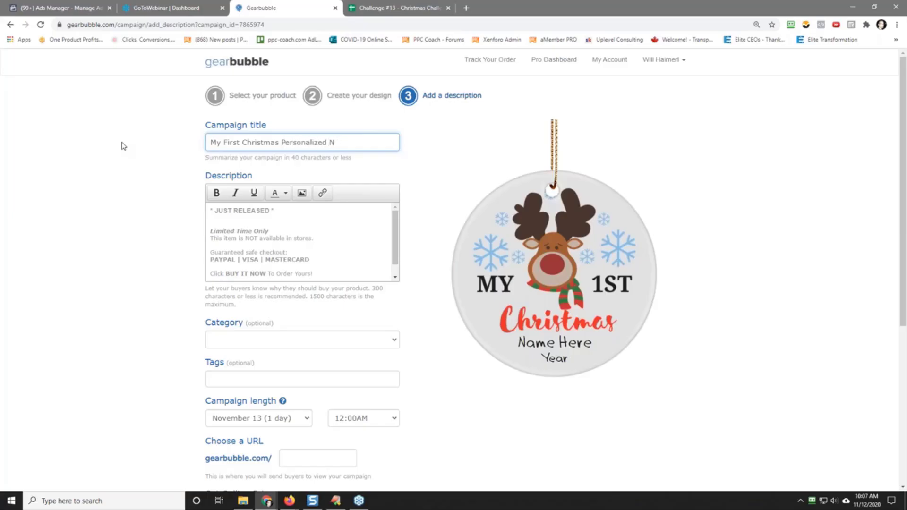
type("Aame & Year Ornament")
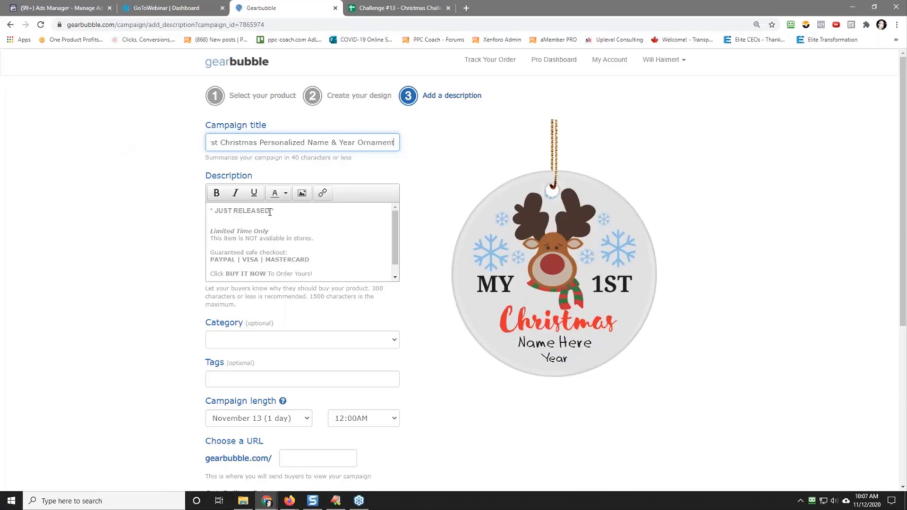
Step: Replace the "* JUST RELEASED *" line in the description with "Is It Your Baby's First Christmas?"
left_click_drag(274, 211, 146, 215)
type("Is it")
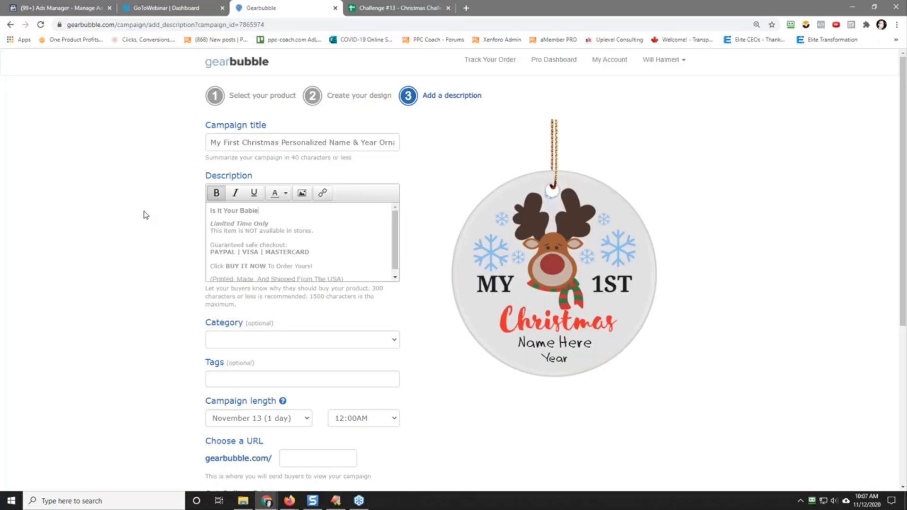
type("irst Christmas?")
key("Return")
Step: Begin a new description paragraph with "Congrats! You will want to remember this one forever."
type("Congra")
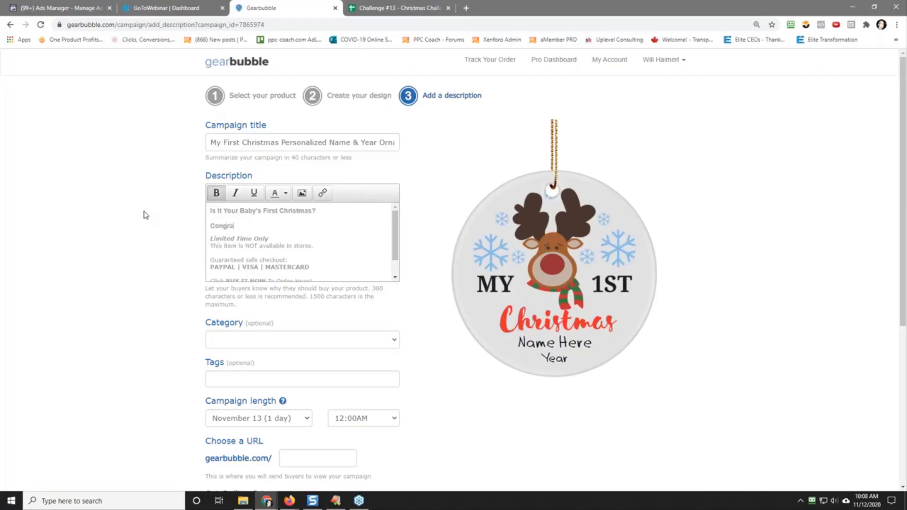
type("ts!  You will want to remmeember this one forever. W")
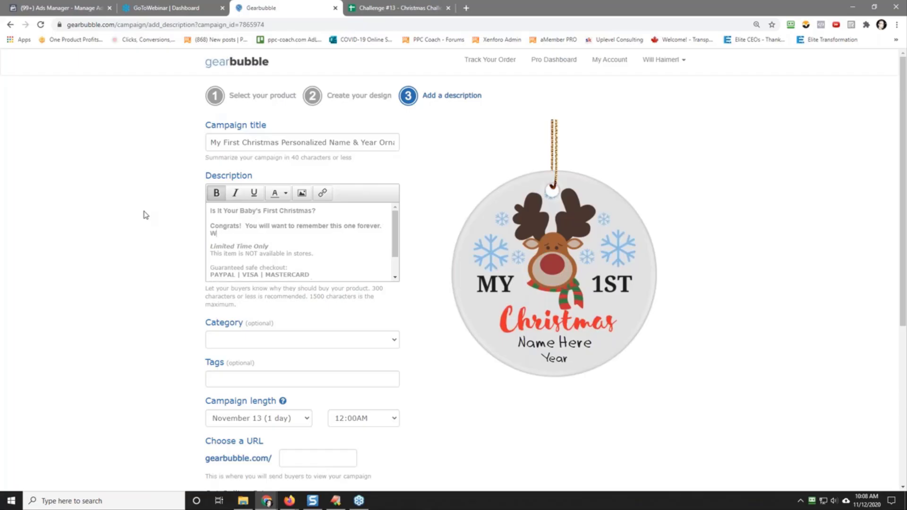
type("hat not get a beautiful ornament you can")
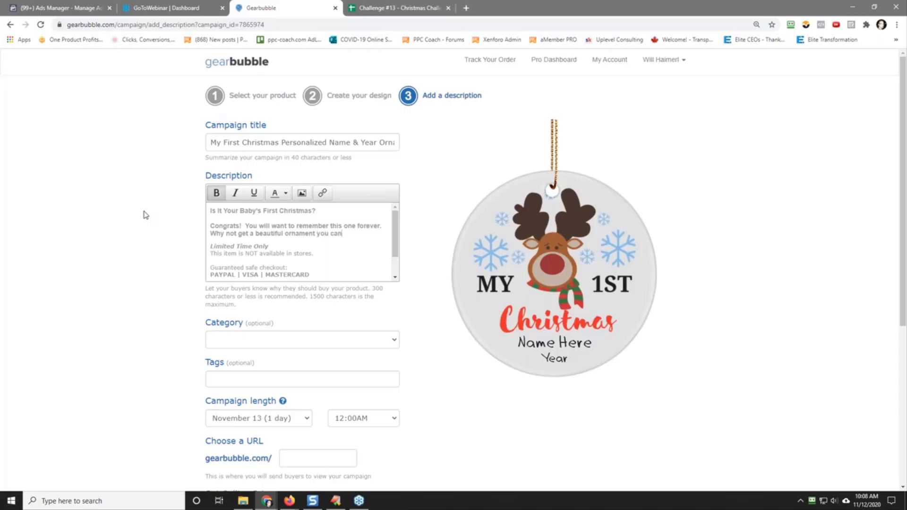
type(" hang on the Chris")
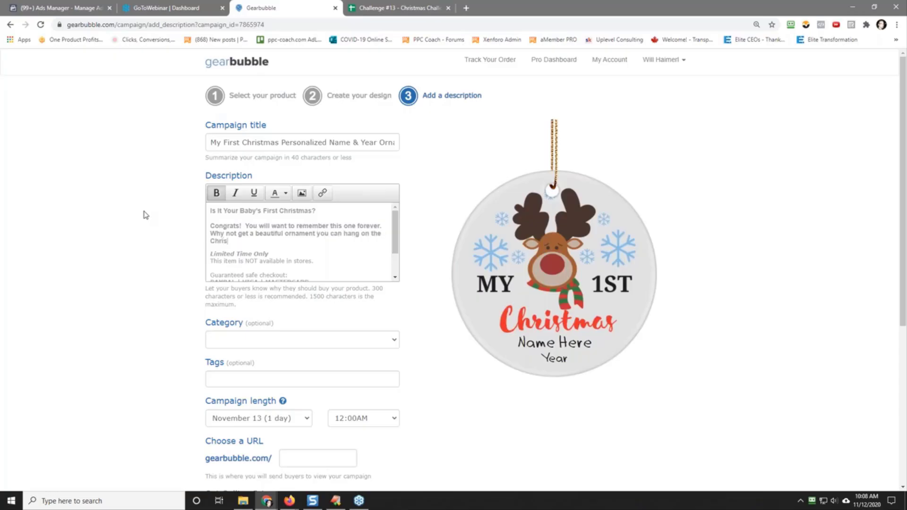
type("tmas tree with their name and year of")
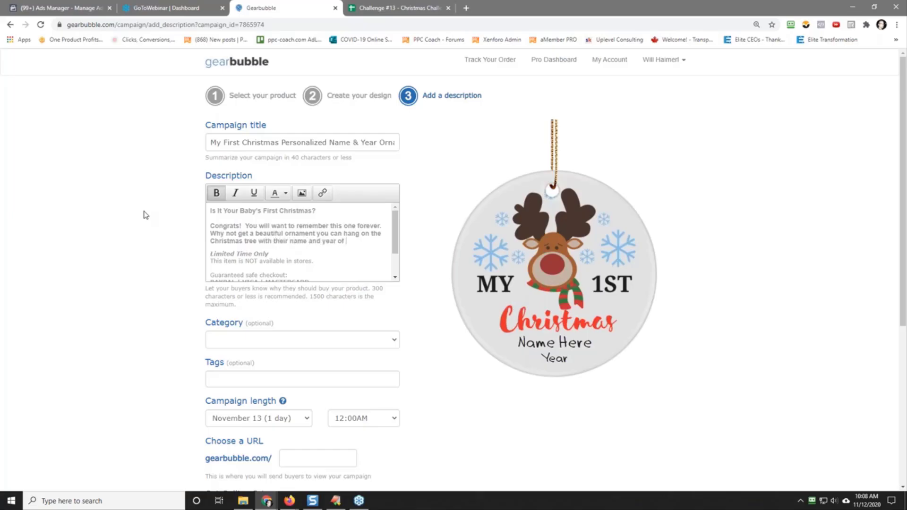
type(" birth on it?")
Step: Finish the description paragraph with "Get one now and treasure it forever." and add a line break after it
key("Return")
type("Get one ")
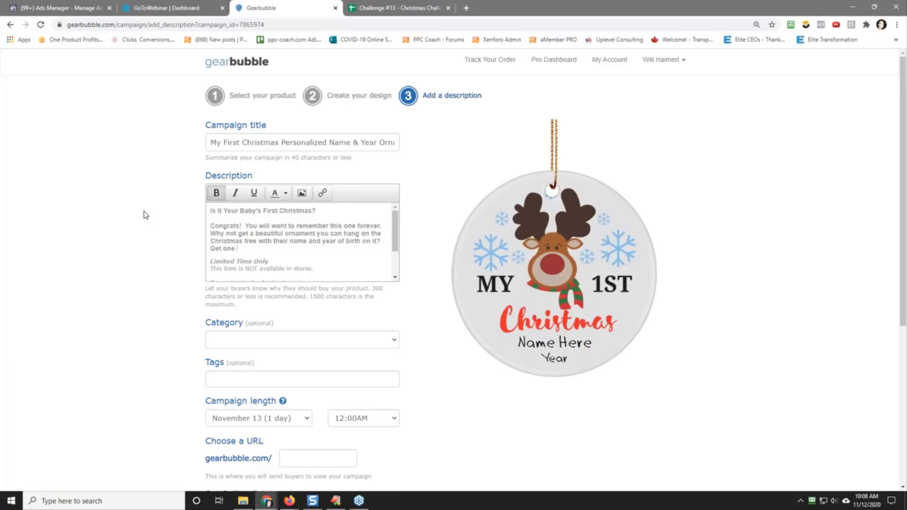
type("now and trease")
type("forever.")
key("Return")
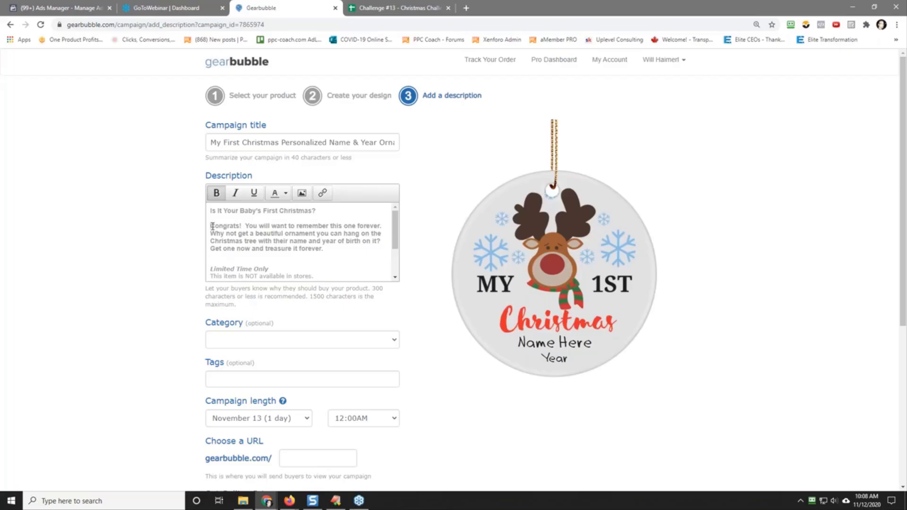
Step: Remove the bold formatting from the "Congrats!" paragraph in the description
left_click_drag(213, 226, 278, 250)
left_click(215, 189)
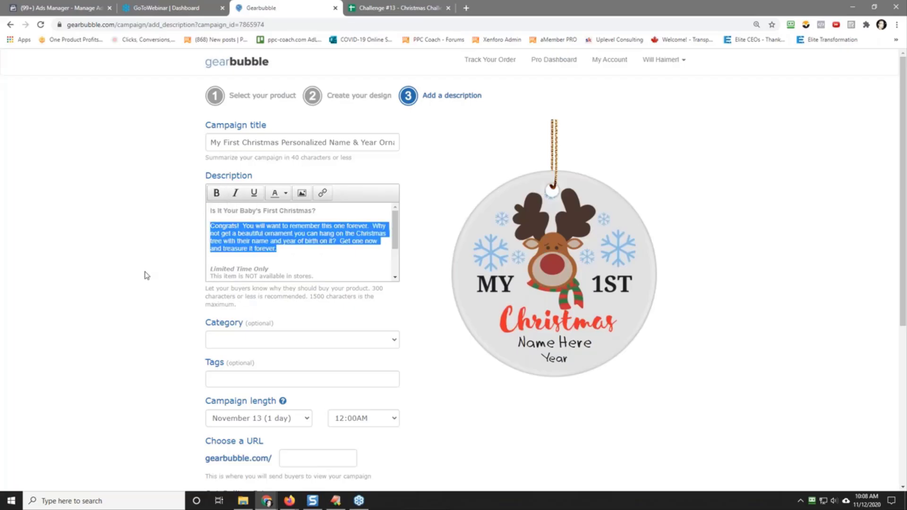
left_click(120, 275)
Step: Set the campaign's end time to 10:00PM
scroll(122, 279, "down", 2)
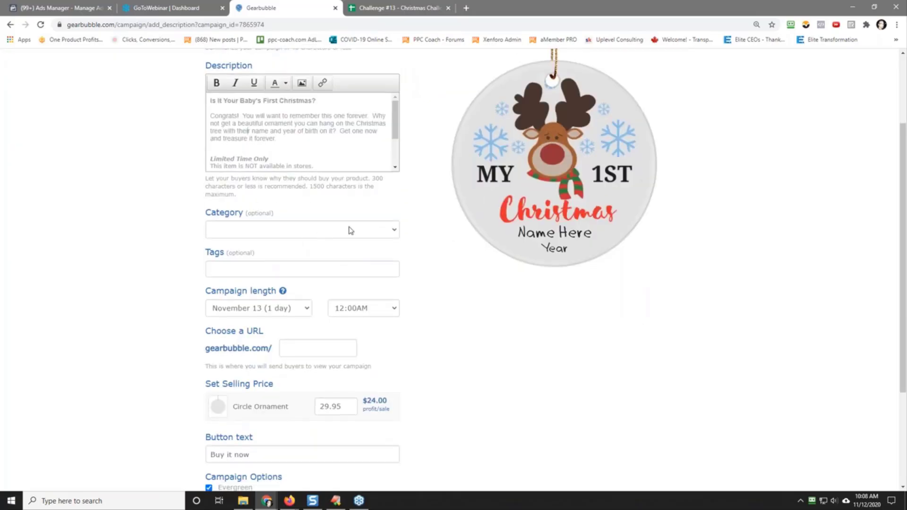
left_click(365, 310)
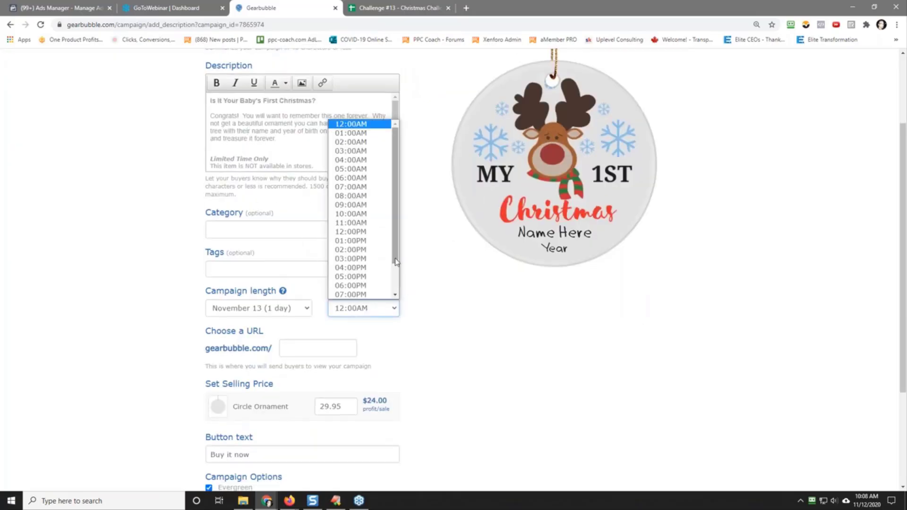
left_click_drag(399, 273, 399, 300)
left_click(373, 286)
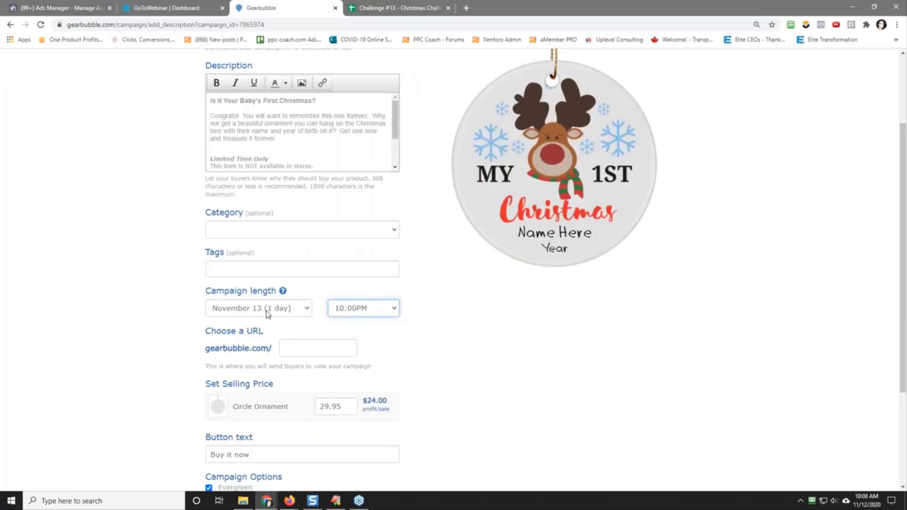
Step: Set the ornament campaign's URL ending to "1st-christmas"
left_click(295, 347)
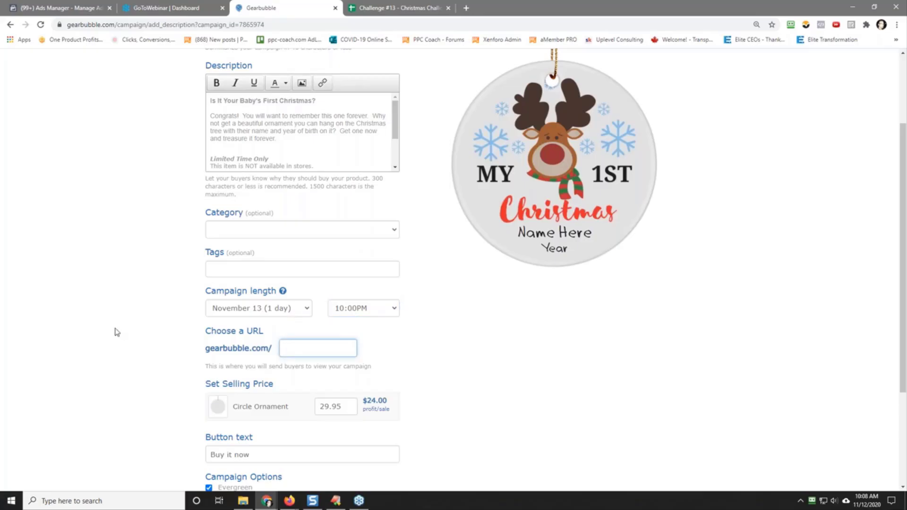
type("1stc")
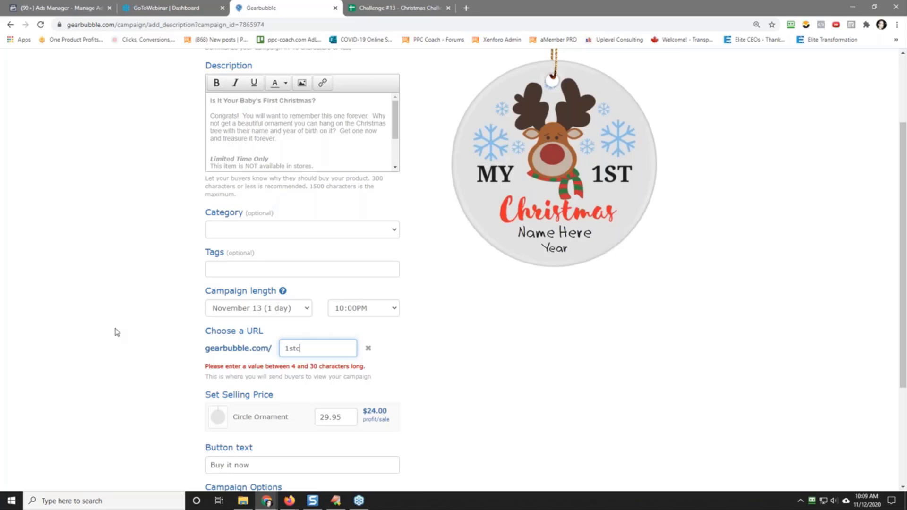
key("BackSpace")
type("-christmas")
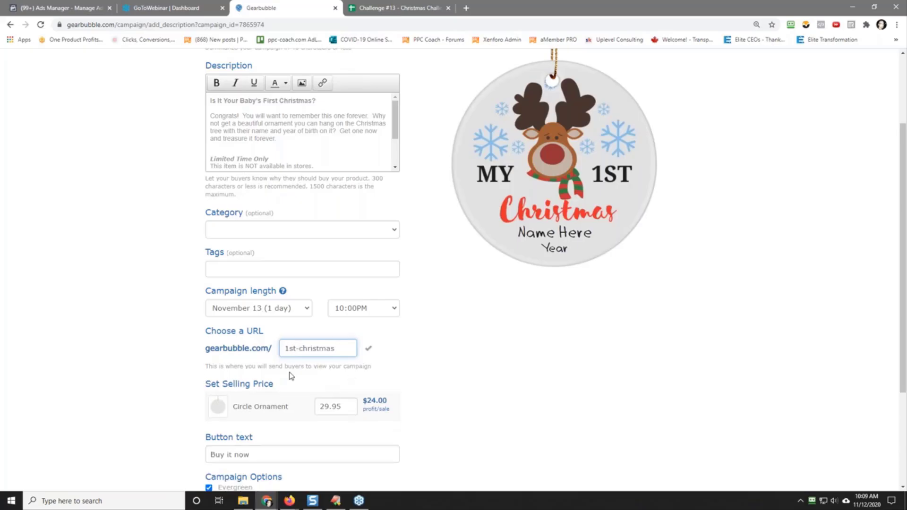
Step: Agree to the terms of service and launch the ornament campaign
scroll(320, 273, "down", 3)
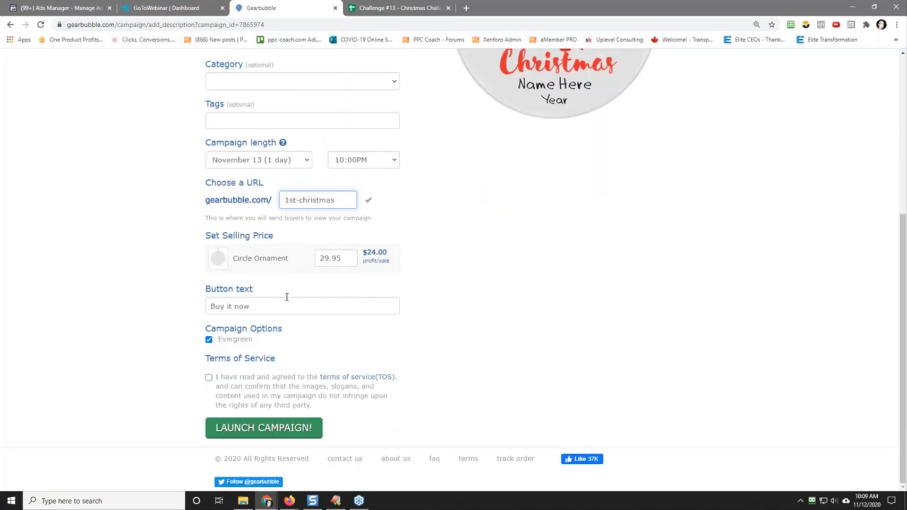
left_click(209, 377)
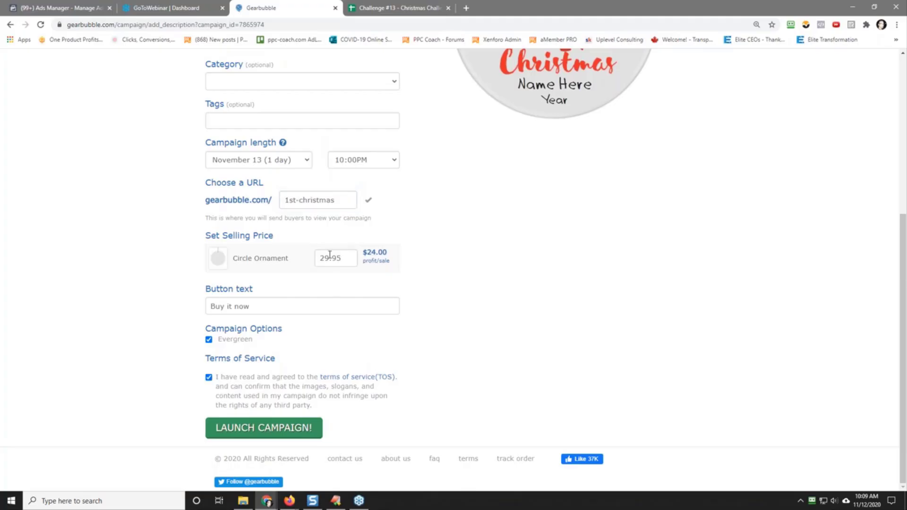
scroll(141, 277, "up", 3)
scroll(137, 277, "down", 3)
left_click(265, 428)
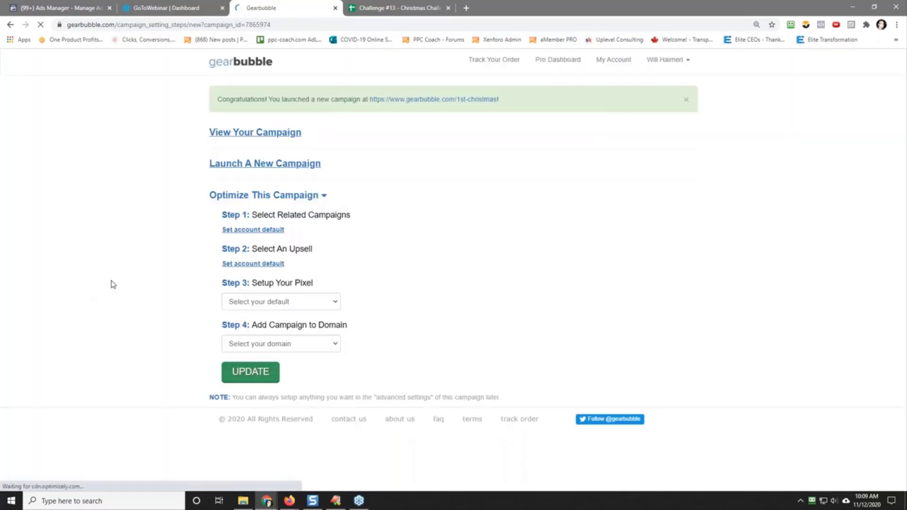
Step: Start a new coffee mug campaign with Two Tone 11oz Mug as the default style
left_click(248, 164)
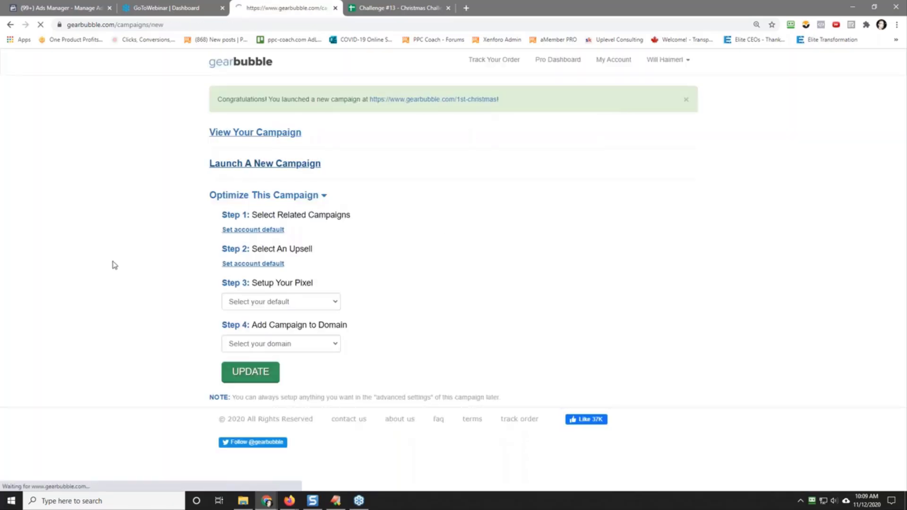
scroll(172, 253, "down", 3)
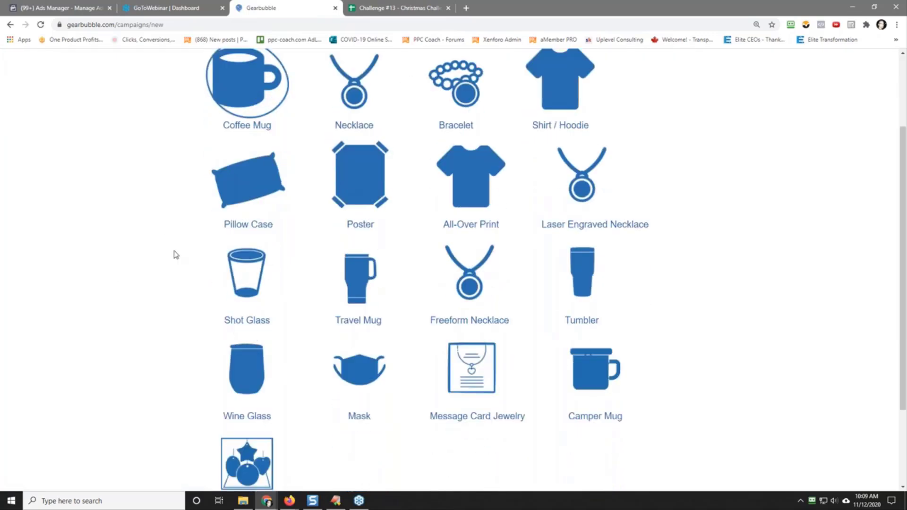
scroll(175, 254, "down", 3)
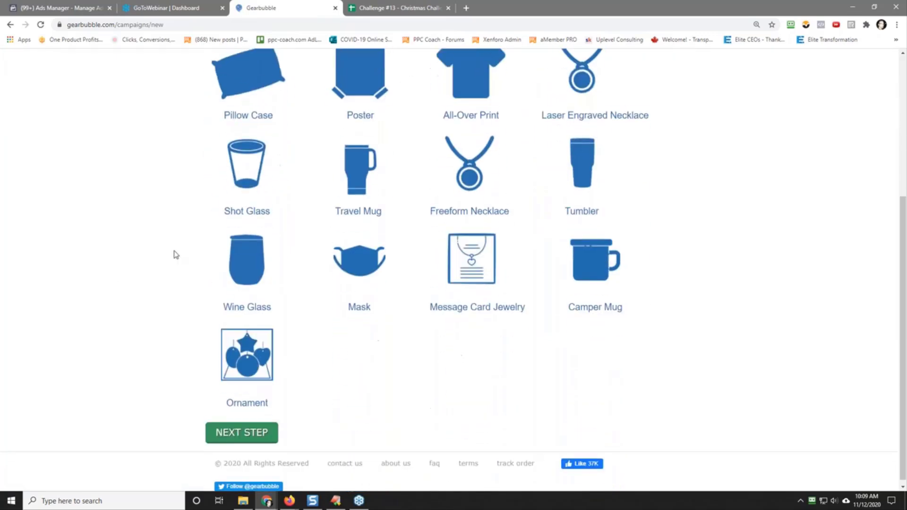
left_click(244, 428)
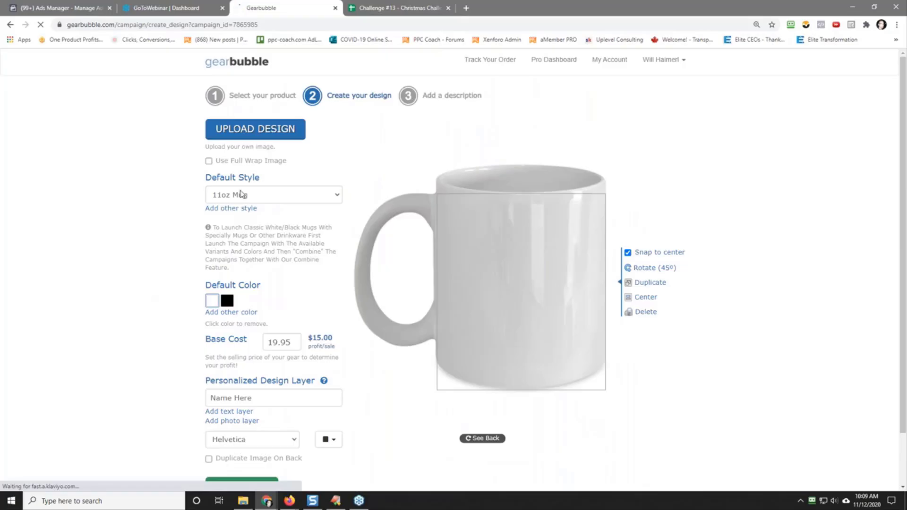
left_click(242, 194)
left_click(273, 244)
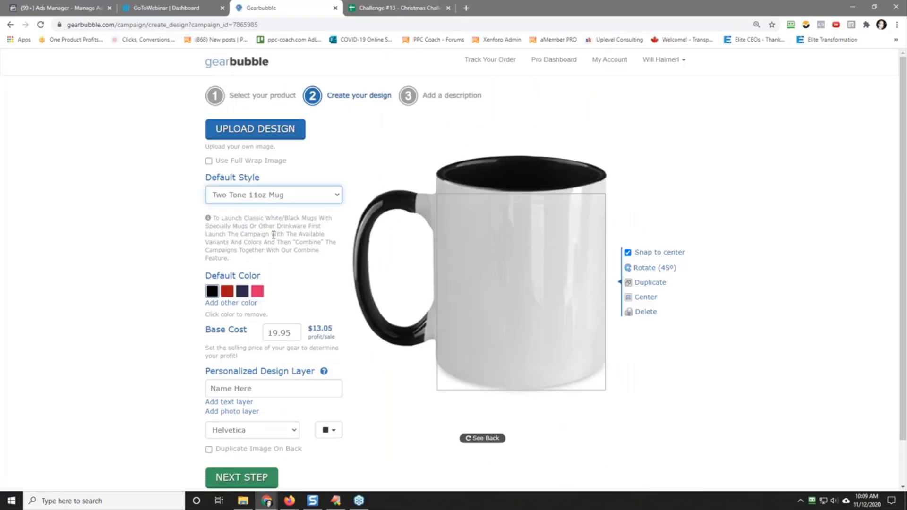
Step: Upload the round "My 1st Christmas" reindeer graphic and position it slightly above centre on the mug's print area
left_click(247, 129)
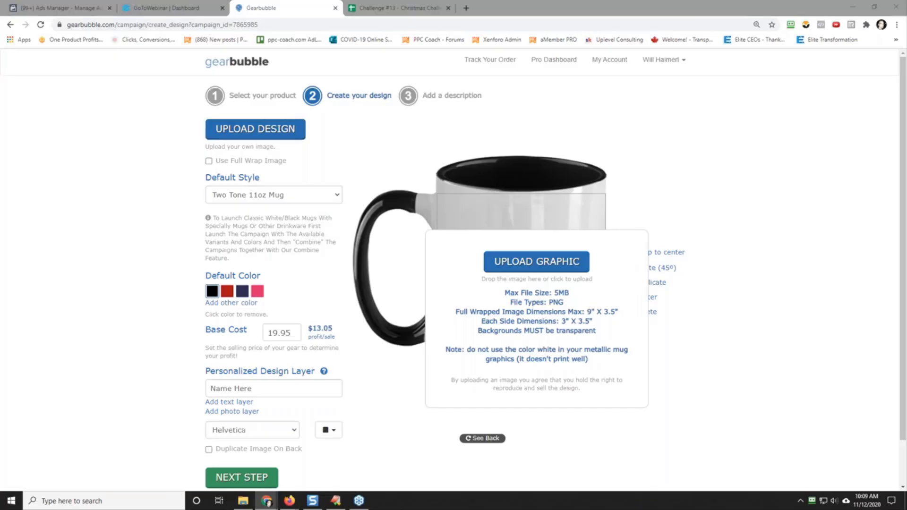
left_click_drag(802, 223, 522, 370)
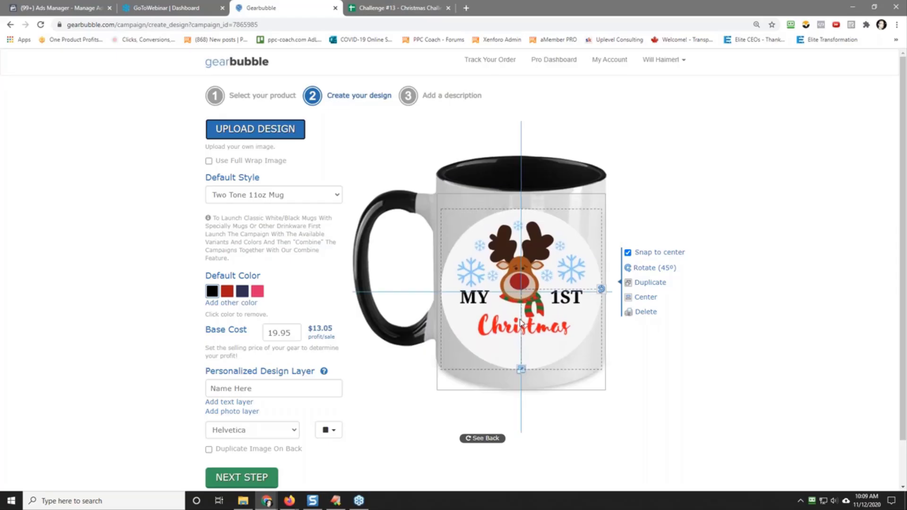
left_click_drag(520, 324, 520, 321)
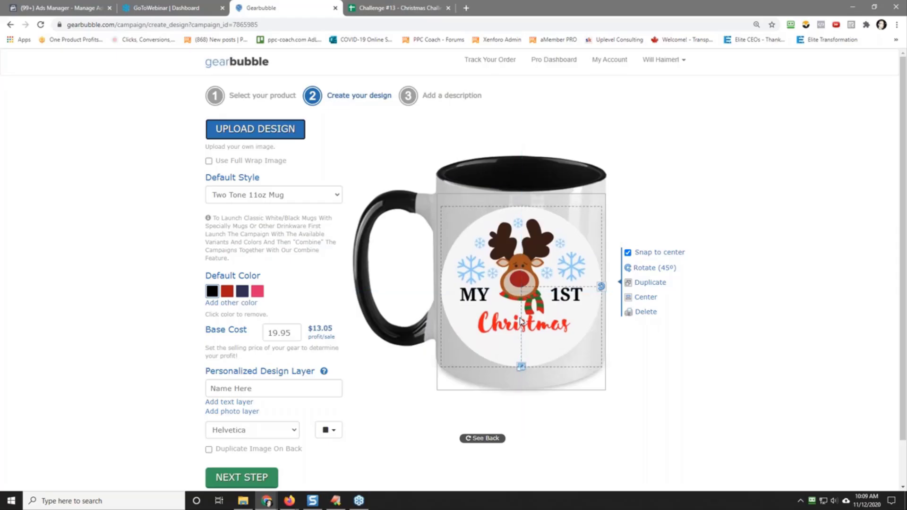
Step: Add a personalized "Name Here" text layer just below the word Christmas and set its font to Dadhand
left_click(222, 403)
left_click_drag(507, 295, 521, 350)
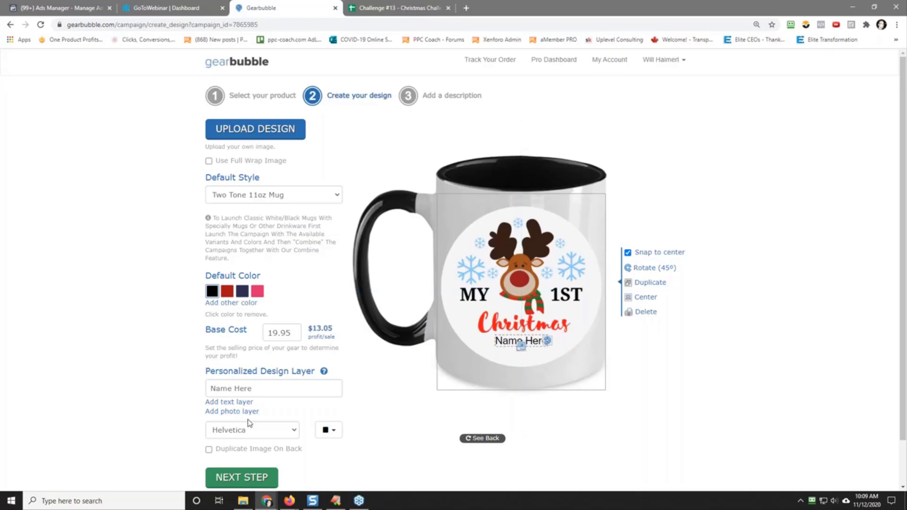
left_click(251, 436)
scroll(257, 374, "down", 4)
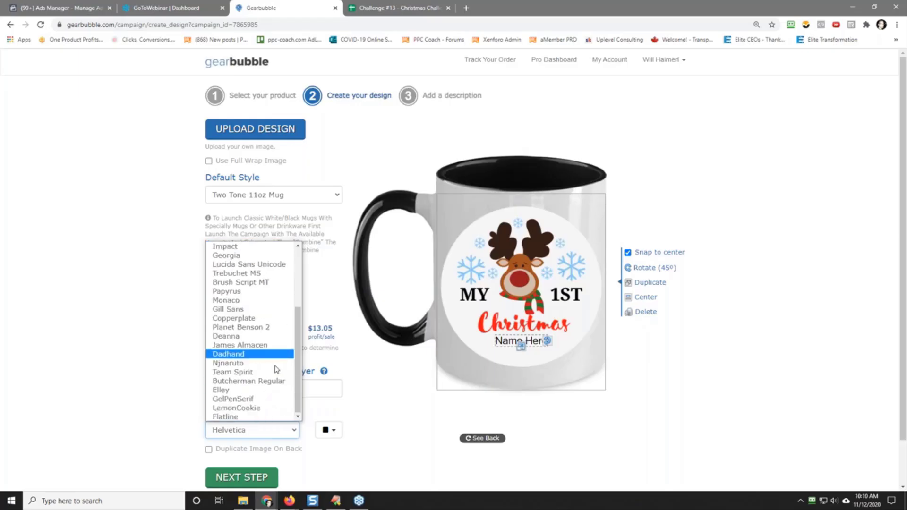
left_click(265, 354)
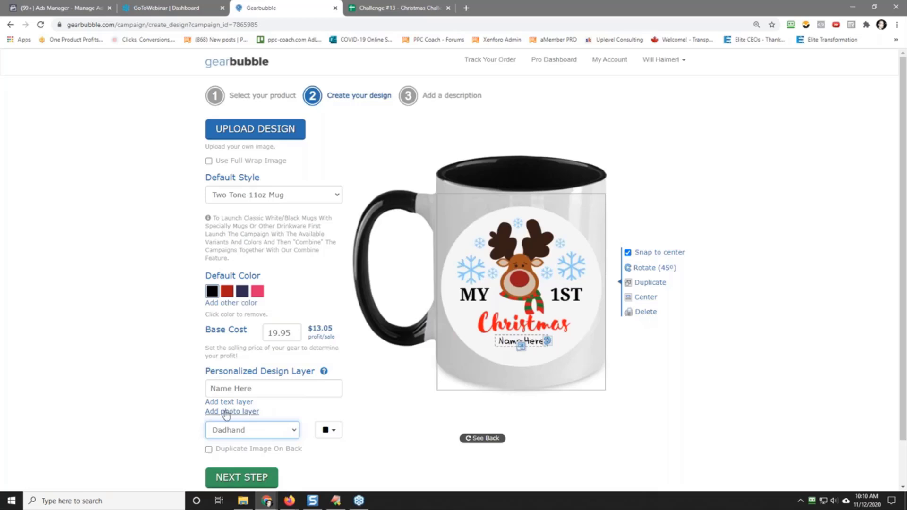
Step: Add a second "Name Here" text layer below the first, shrink it slightly and set its font to Dadhand
left_click(237, 402)
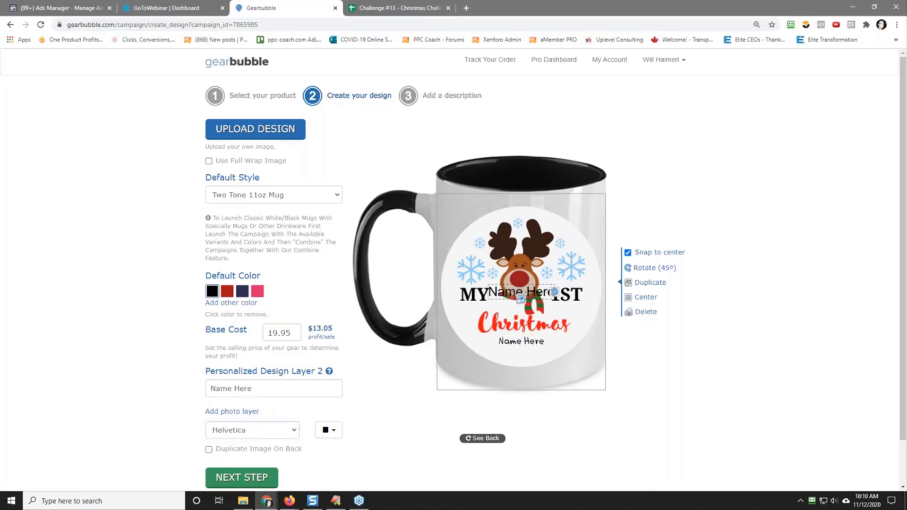
left_click_drag(511, 297, 522, 362)
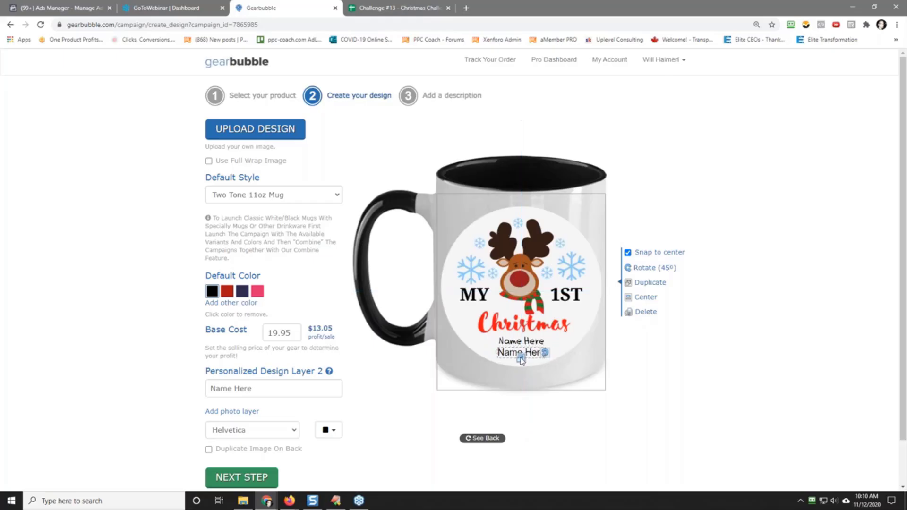
left_click(238, 430)
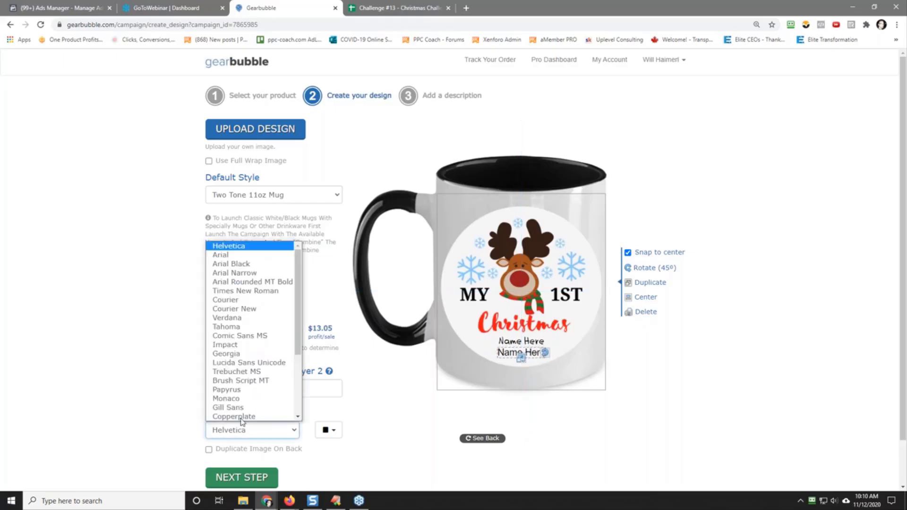
scroll(255, 369, "down", 2)
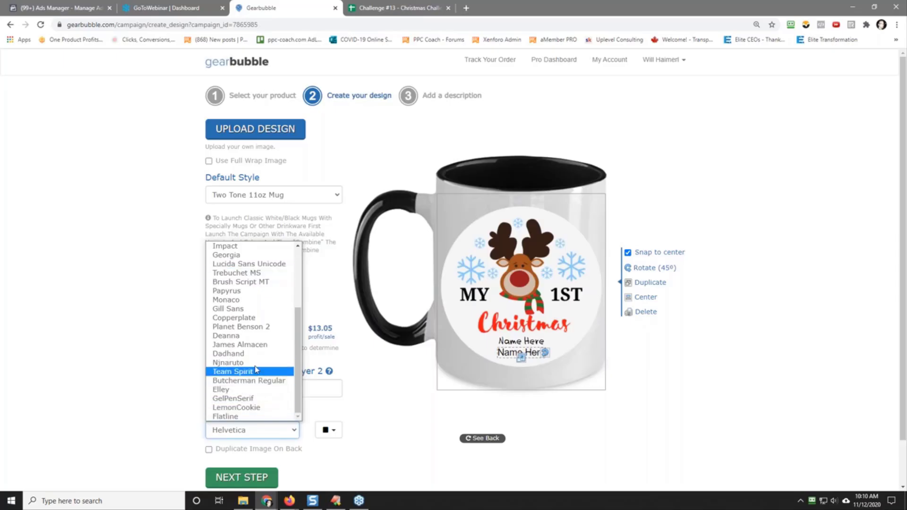
left_click(246, 353)
Step: Enlarge the upper "Name Here" line, duplicate the image on the mug's back and continue to the description stage
left_click(506, 341)
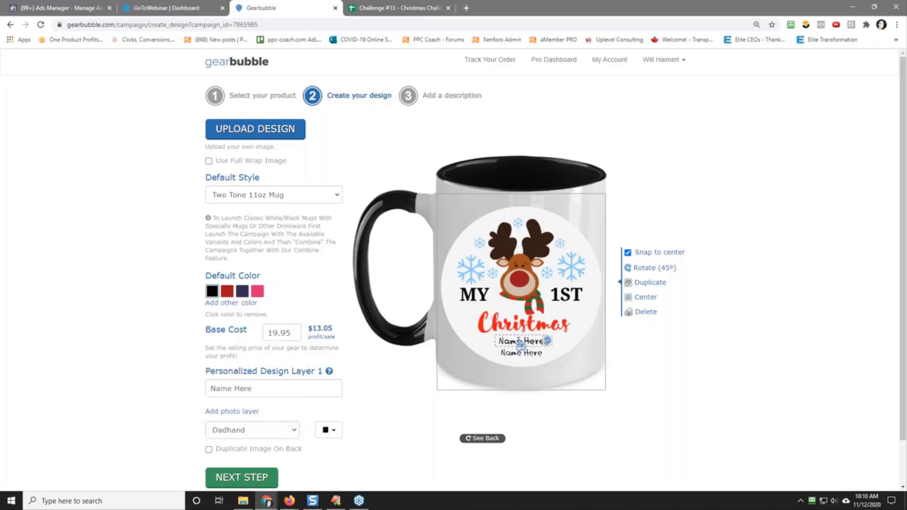
left_click_drag(521, 346, 514, 339)
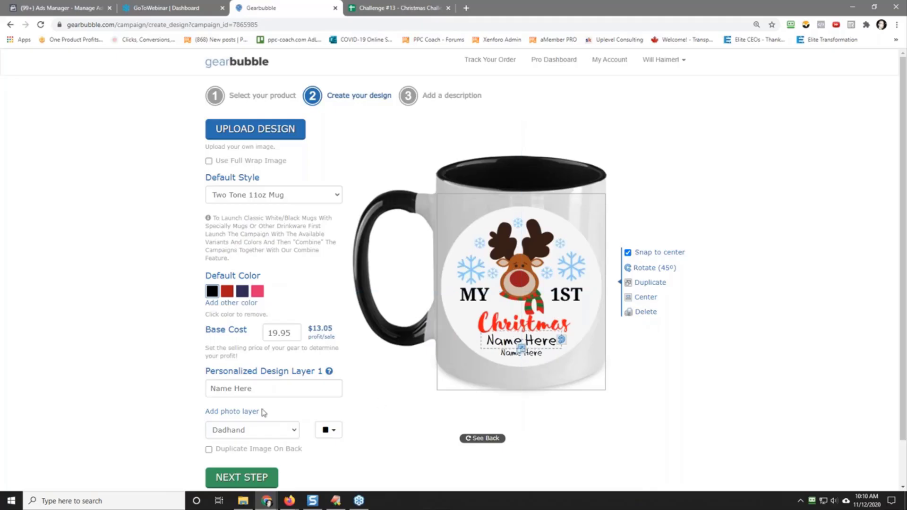
left_click(209, 449)
left_click(238, 478)
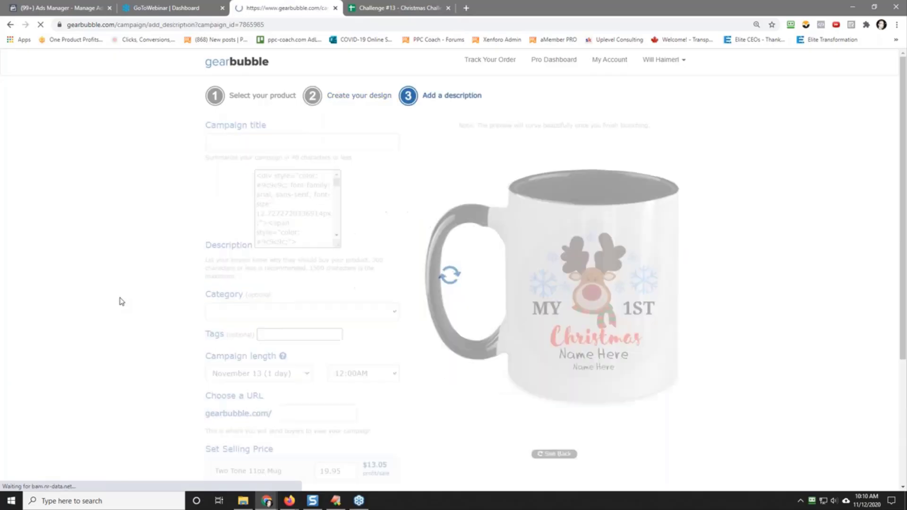
Step: Title the campaign "My 1st Christmas Personalized Name & Year Mug" and set its end time to 10:00PM
left_click(240, 147)
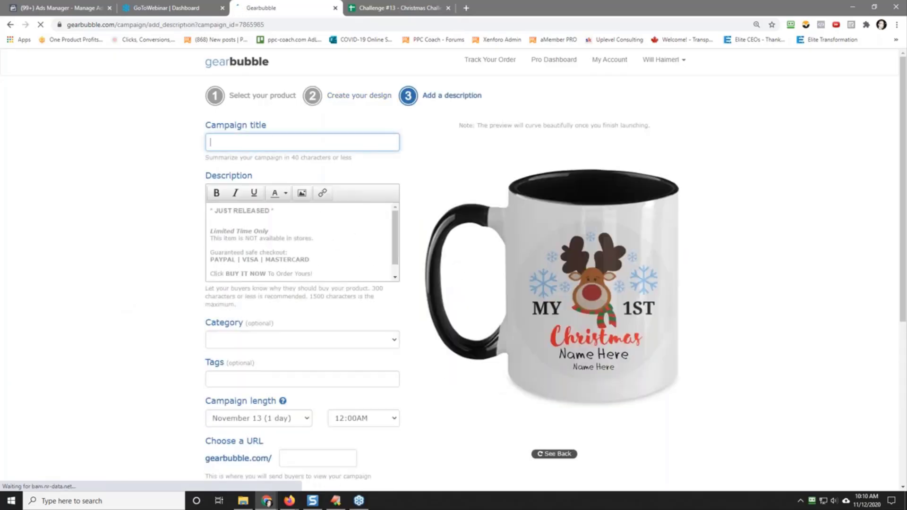
type("My 1s")
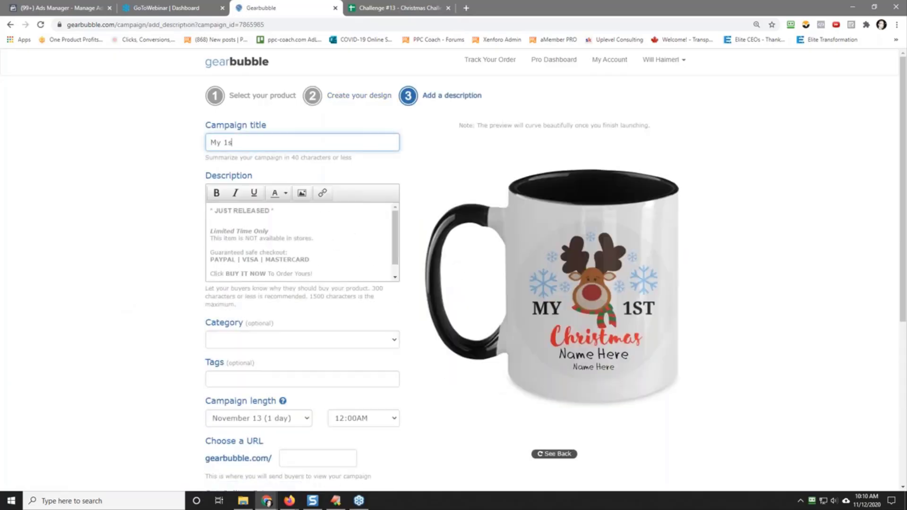
type("t Christmas Personalized Name & Year Mug")
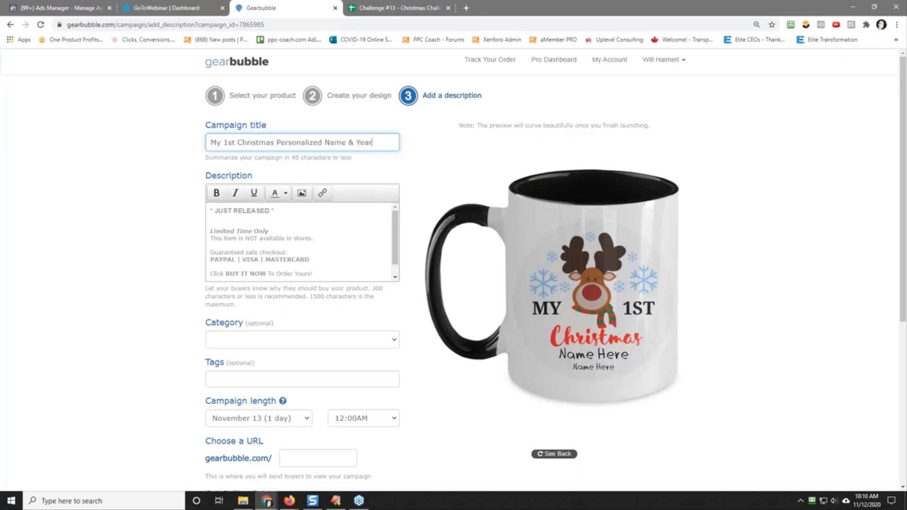
left_click(388, 419)
left_click(375, 398)
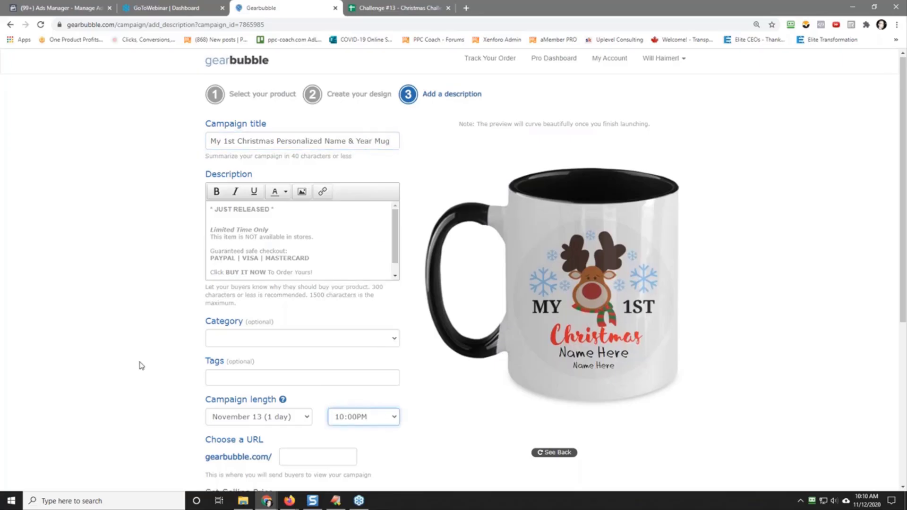
Step: Set the mug campaign's URL ending to "1st-christmas-mug"
scroll(140, 366, "down", 5)
left_click(286, 188)
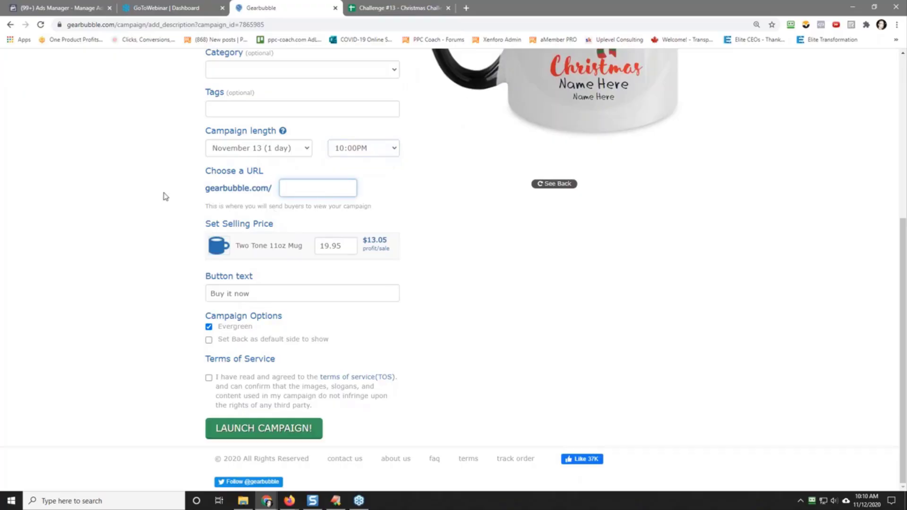
type("1s")
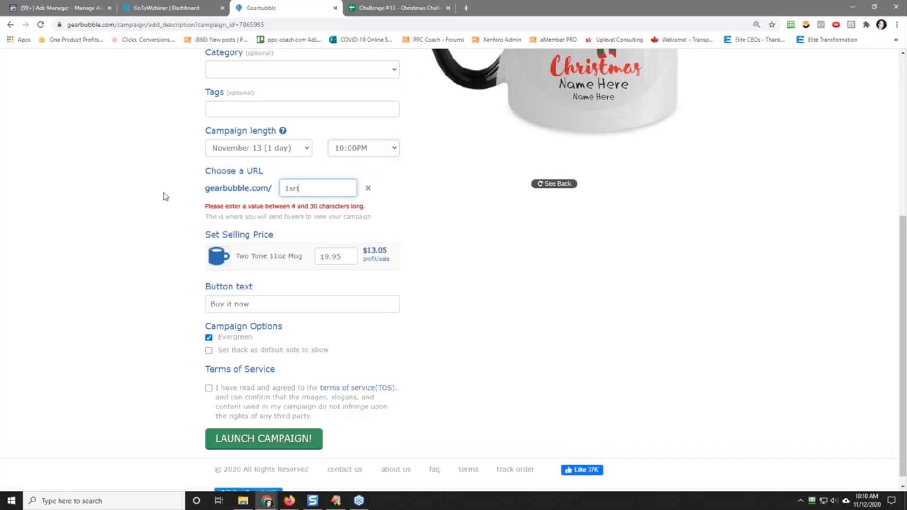
type("t-c")
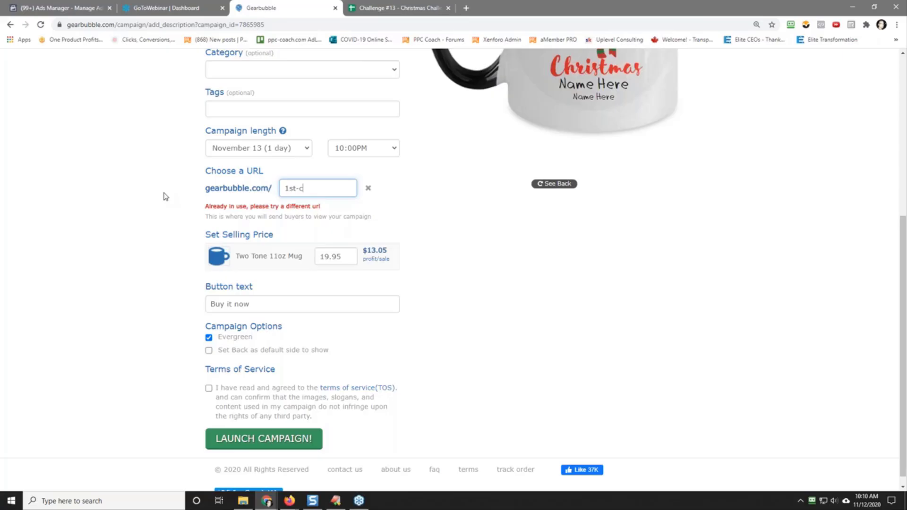
type("hristm")
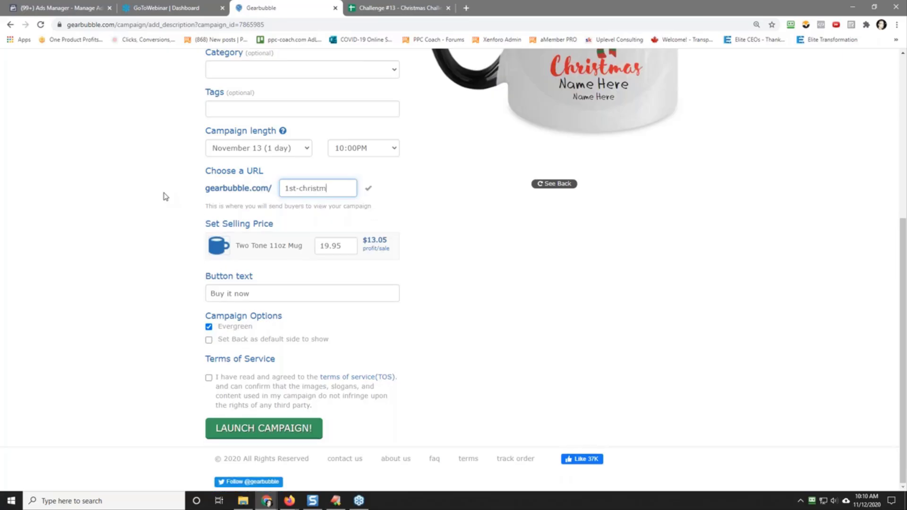
type("as-mug")
Step: Agree to the terms of service and raise the Two Tone 11oz Mug's selling price
left_click(209, 378)
double_click(345, 246)
type("24.")
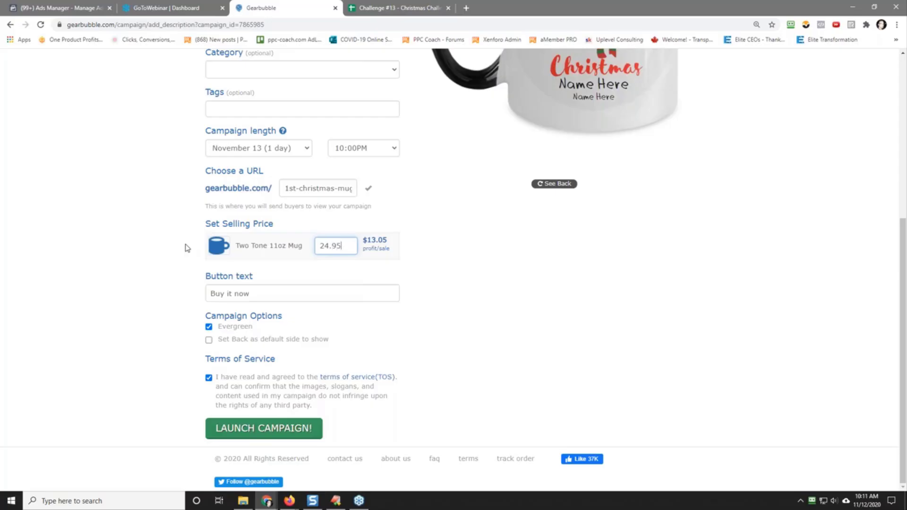
left_click(188, 248)
Step: Launch the mug campaign and open the dashboard of active campaigns
left_click(283, 432)
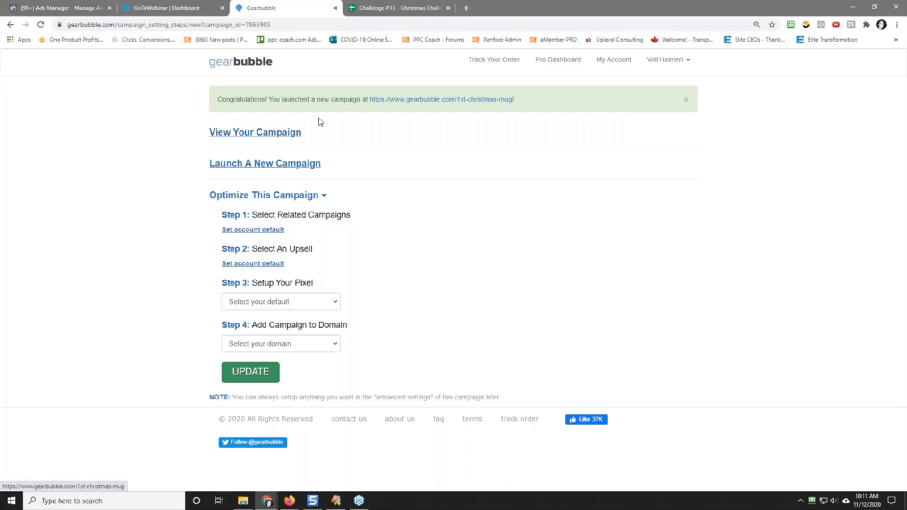
left_click(437, 72)
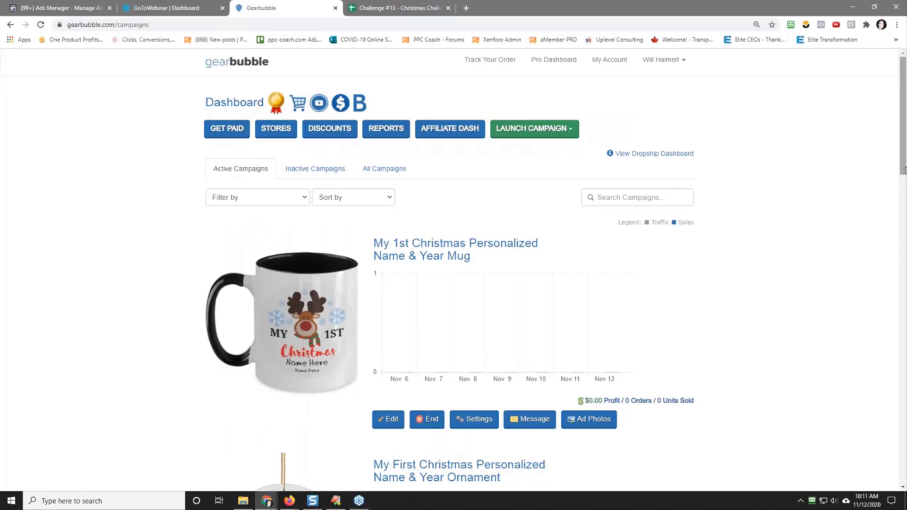
Step: Turn off searchability in the GearBubble Network in the My 1st Christmas mug campaign's general settings and save the change
left_click_drag(905, 173, 906, 210)
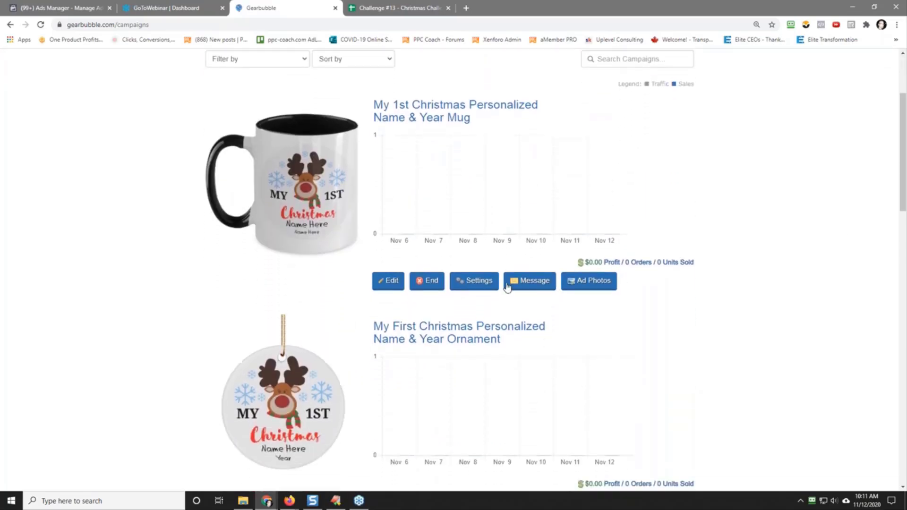
right_click(477, 284)
left_click(501, 292)
key("ctrl+Tab")
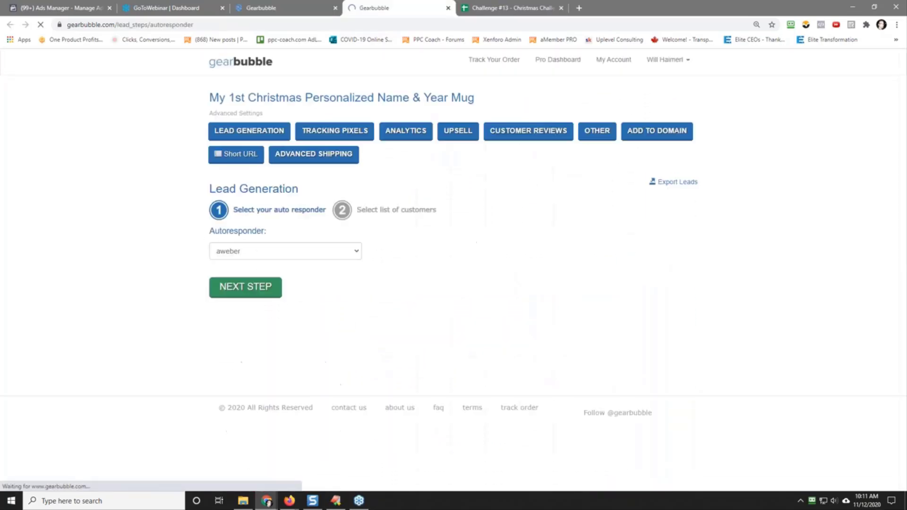
left_click(597, 132)
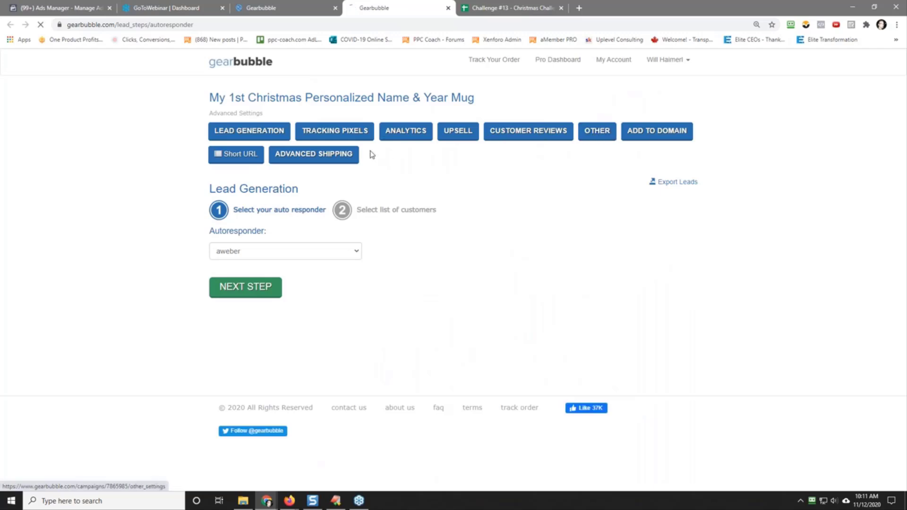
left_click(329, 132)
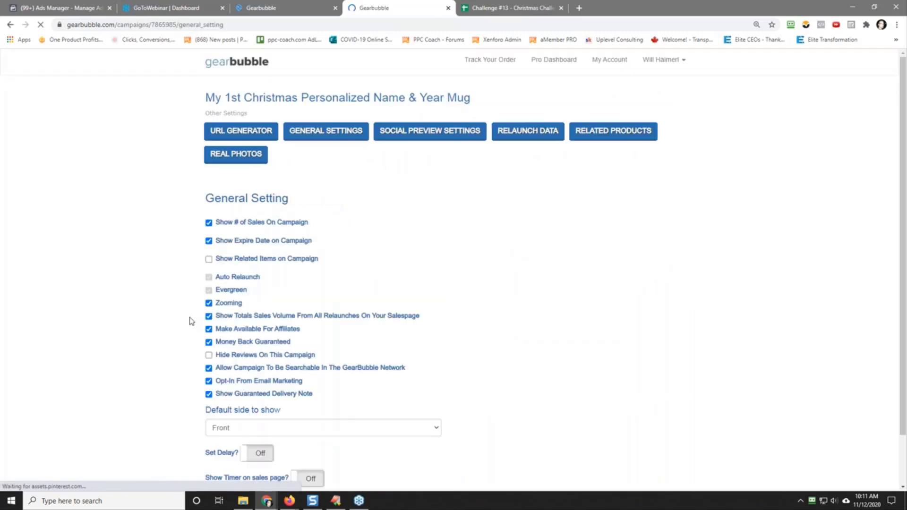
left_click(209, 369)
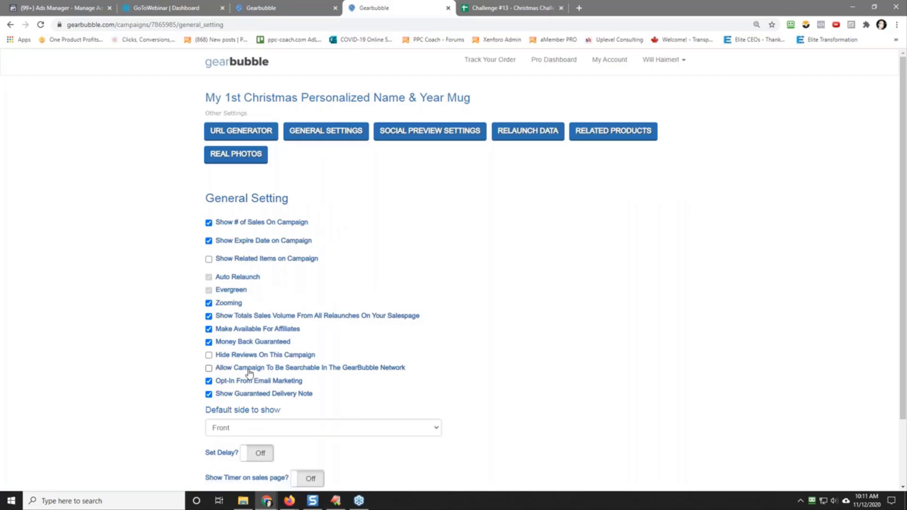
scroll(142, 355, "down", 2)
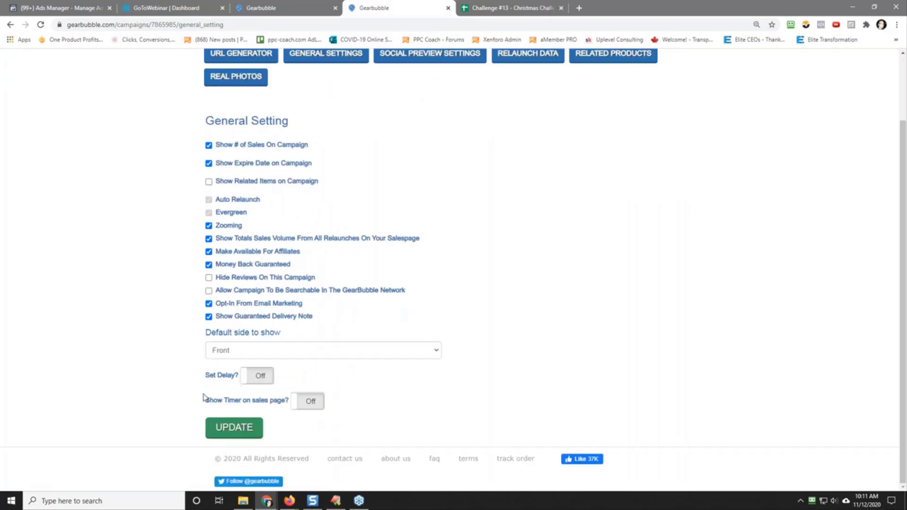
left_click(234, 428)
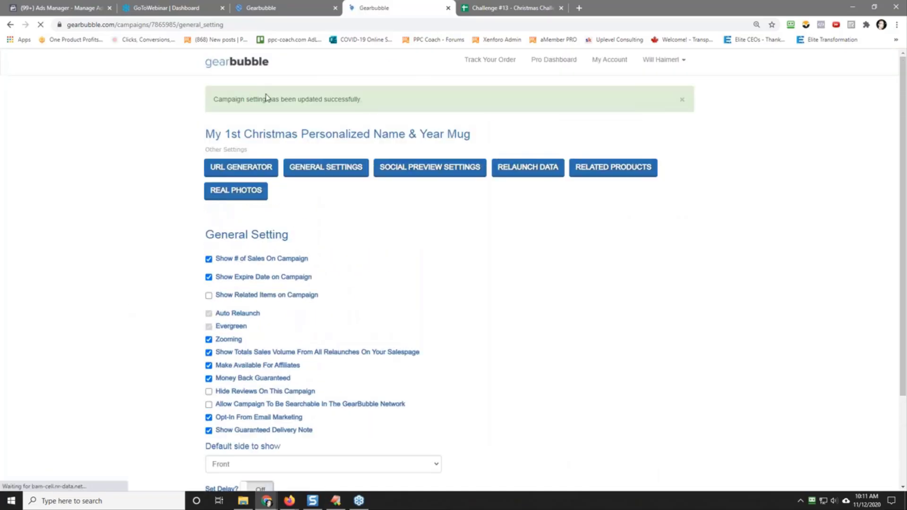
left_click(448, 8)
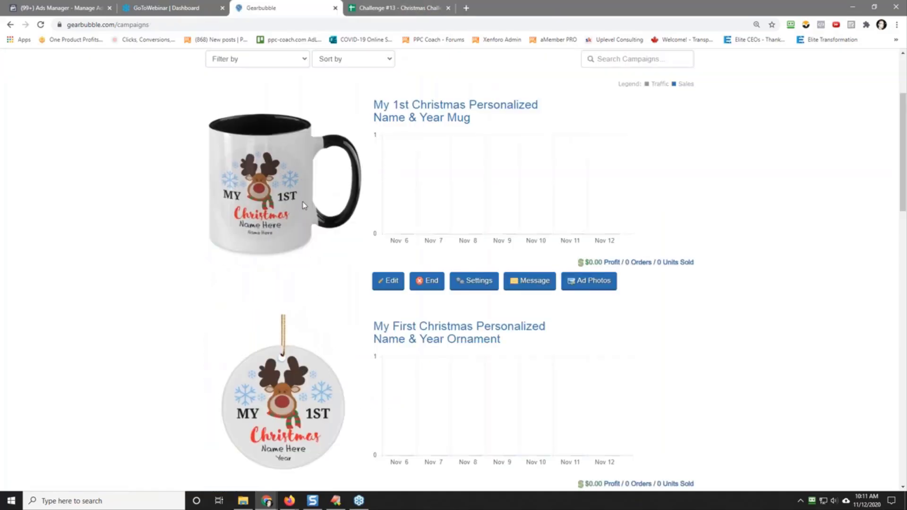
Step: Turn off searchability in the GearBubble Network in the My First Christmas ornament campaign's general settings and save the change
scroll(146, 251, "down", 2)
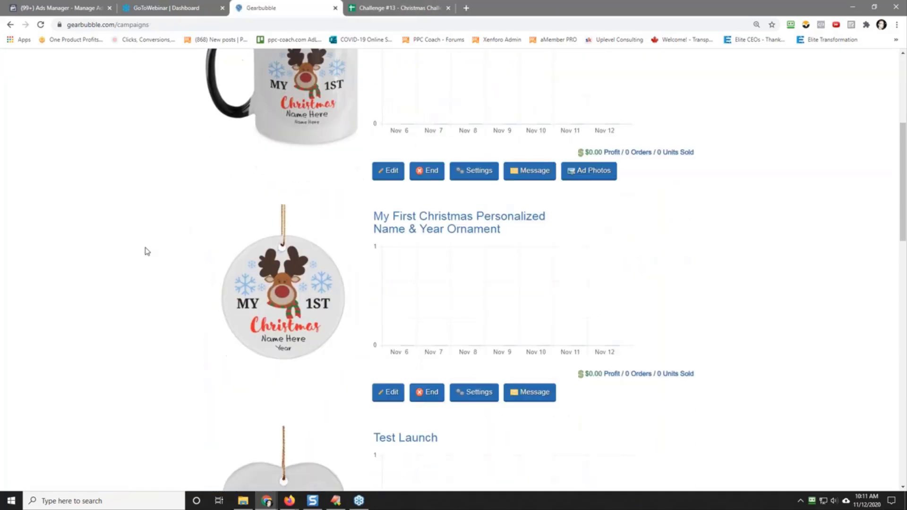
right_click(470, 397)
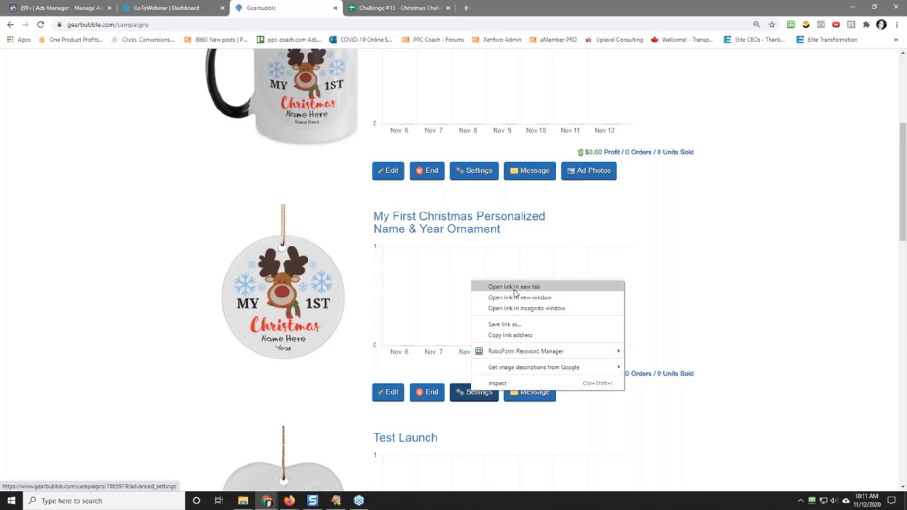
left_click(496, 287)
left_click(380, 8)
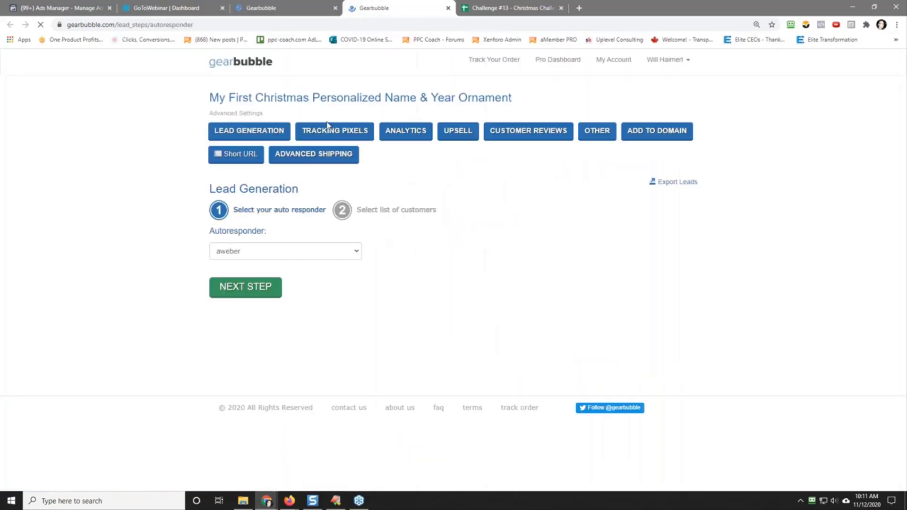
left_click(598, 133)
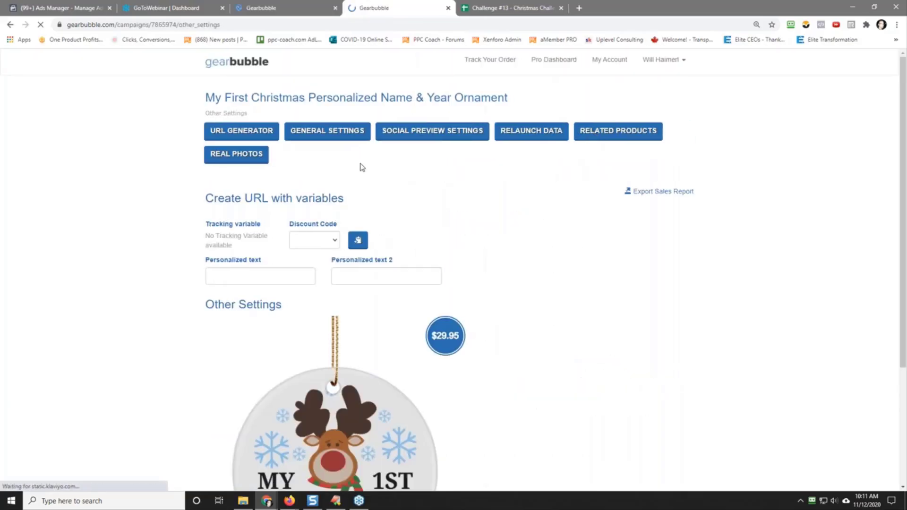
left_click(328, 138)
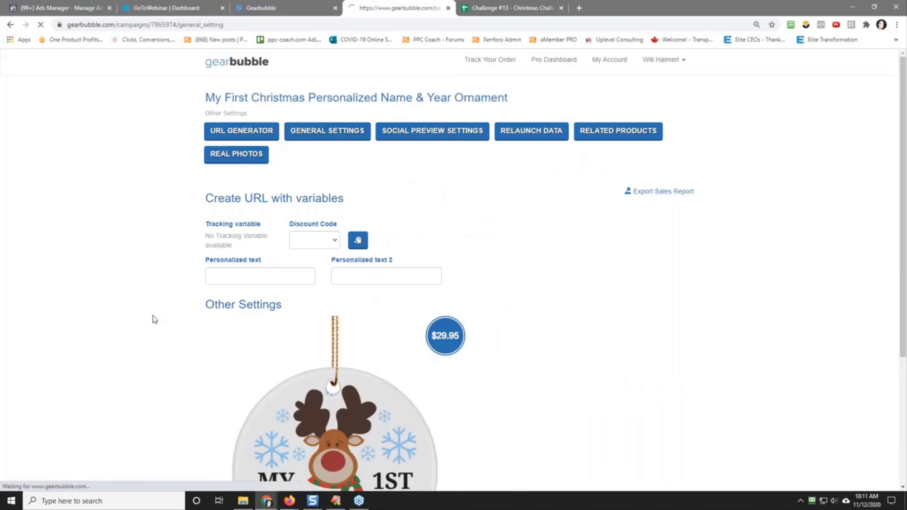
left_click(208, 368)
left_click(249, 470)
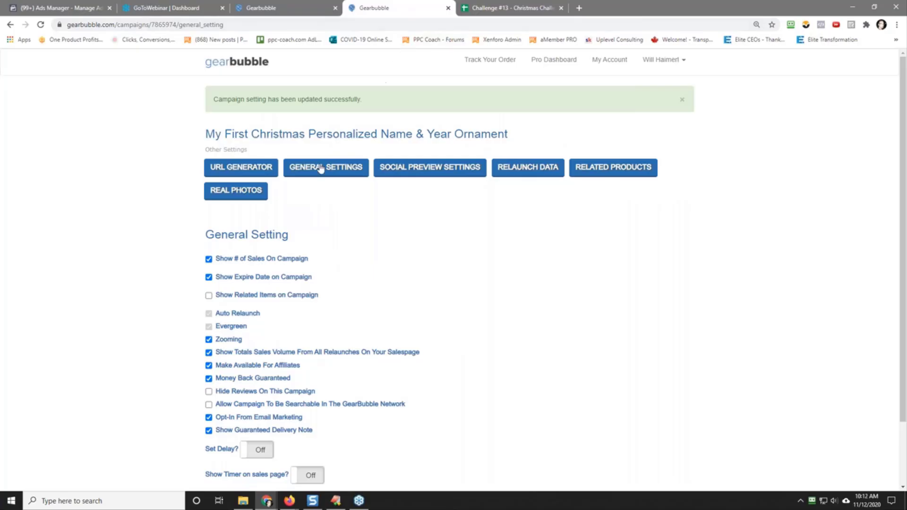
left_click(448, 7)
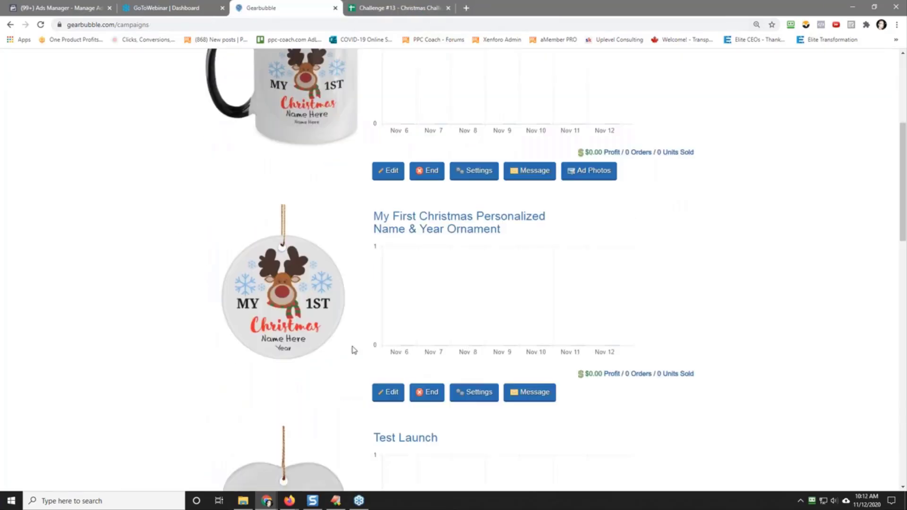
Step: Paste the Facebook pixel ID into the ornament campaign's tracking pixel settings and save it
right_click(470, 397)
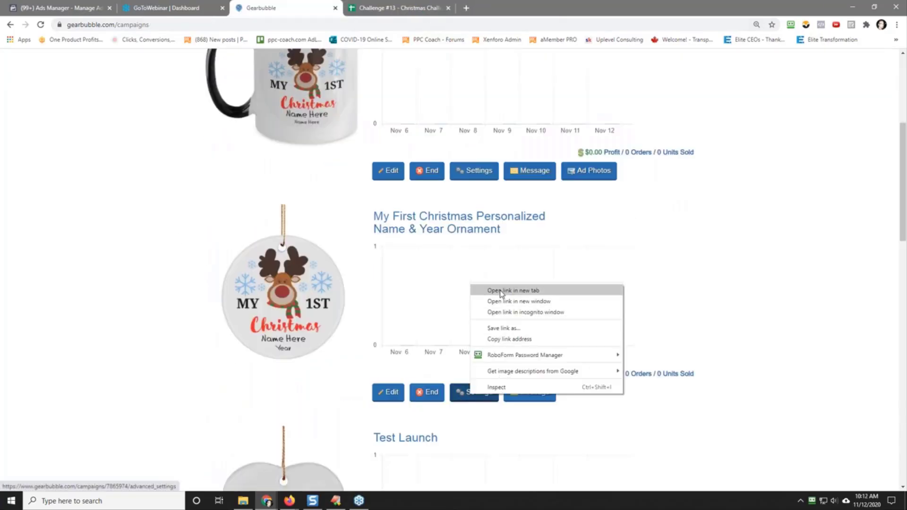
left_click(501, 291)
left_click(366, 7)
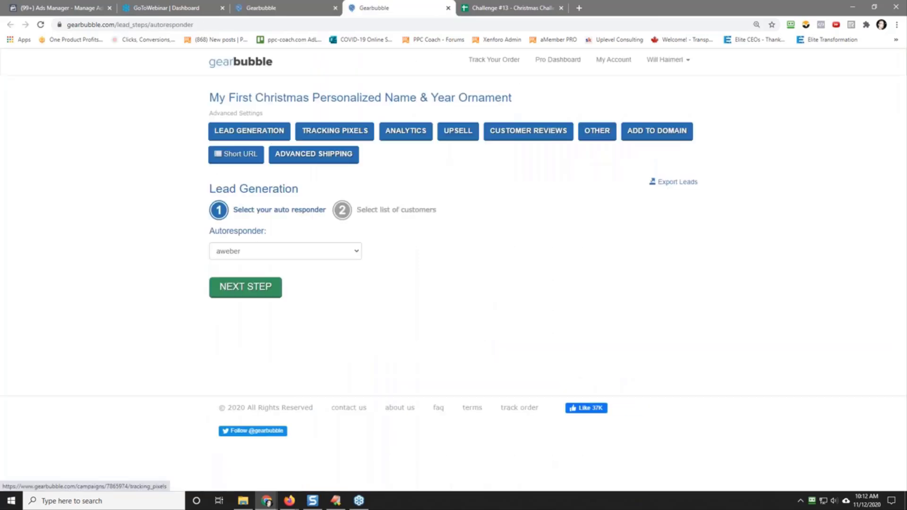
left_click(333, 135)
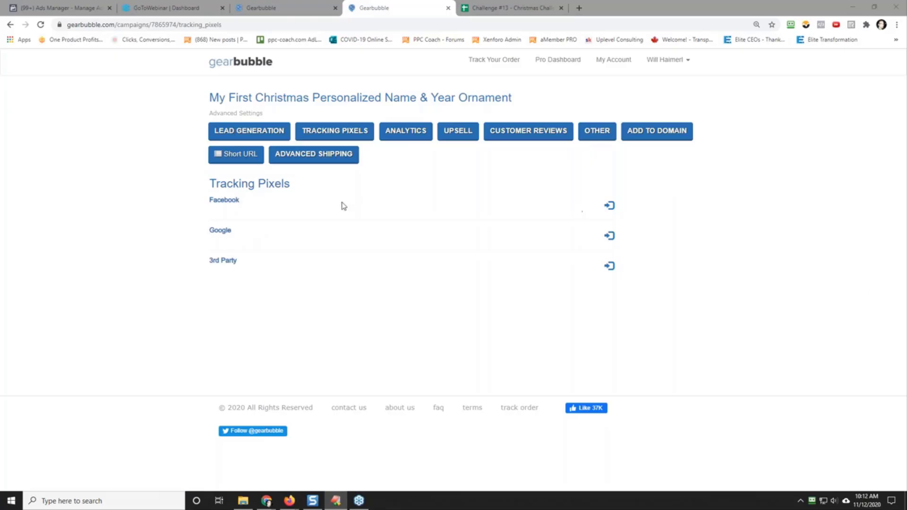
left_click(609, 207)
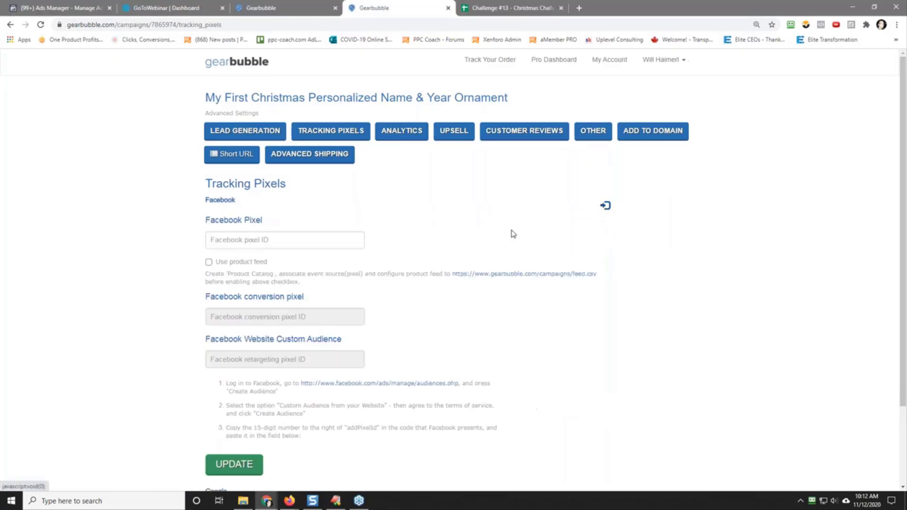
left_click(244, 239)
right_click(256, 240)
left_click(294, 311)
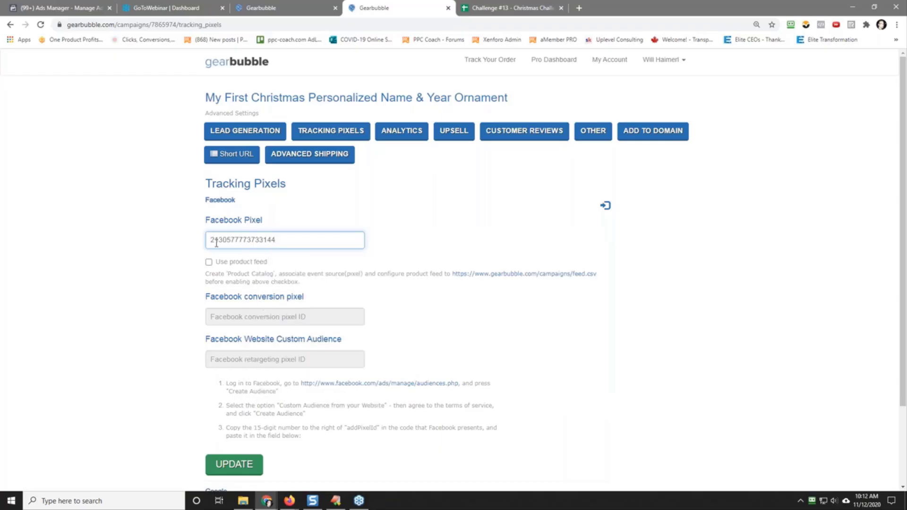
left_click(232, 467)
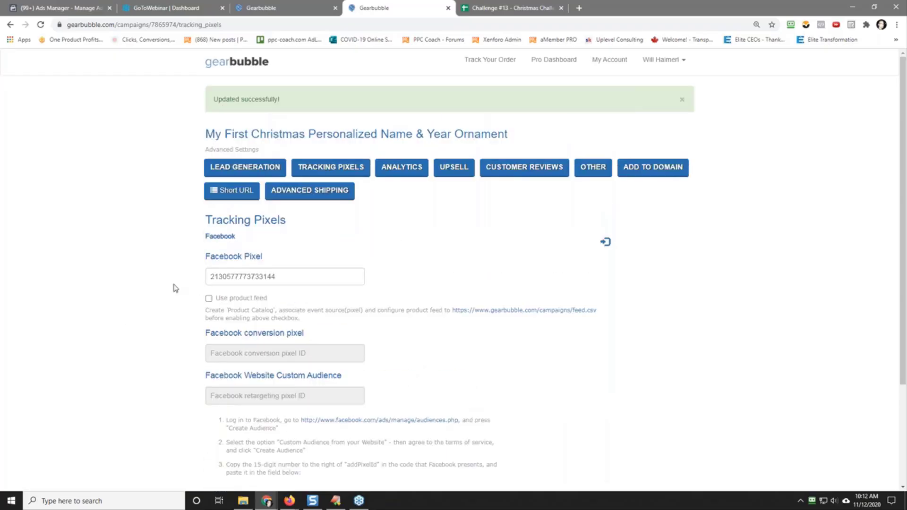
Step: Enable an upsell for the ornament campaign and select the My 1st Christmas Personalized Name & Year Mug as its product
left_click(456, 171)
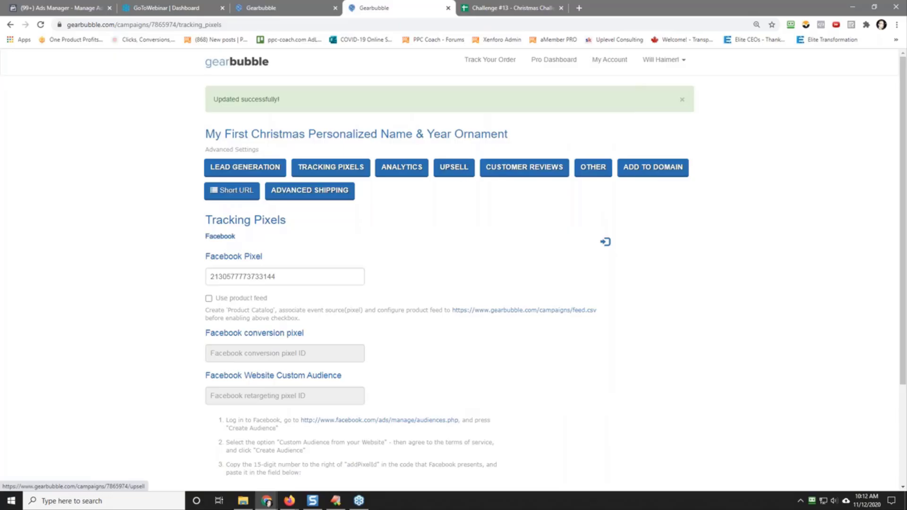
left_click(373, 213)
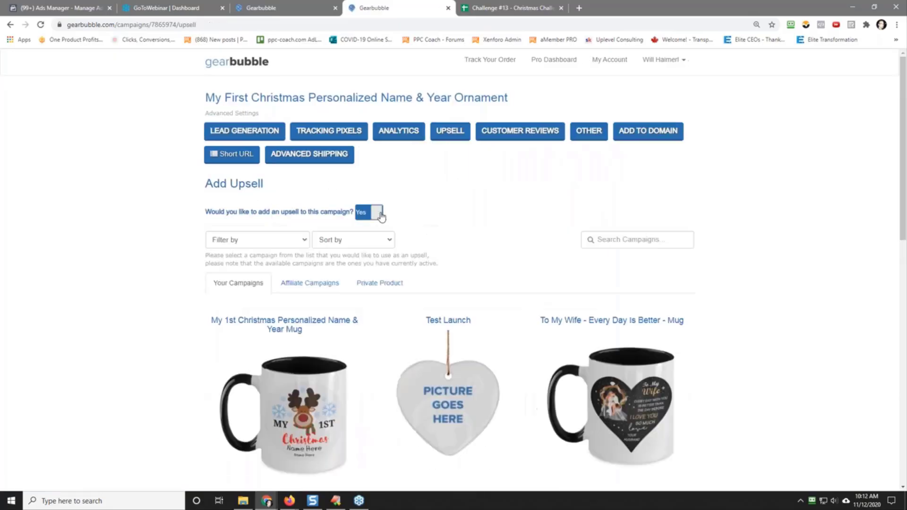
scroll(135, 316, "down", 2)
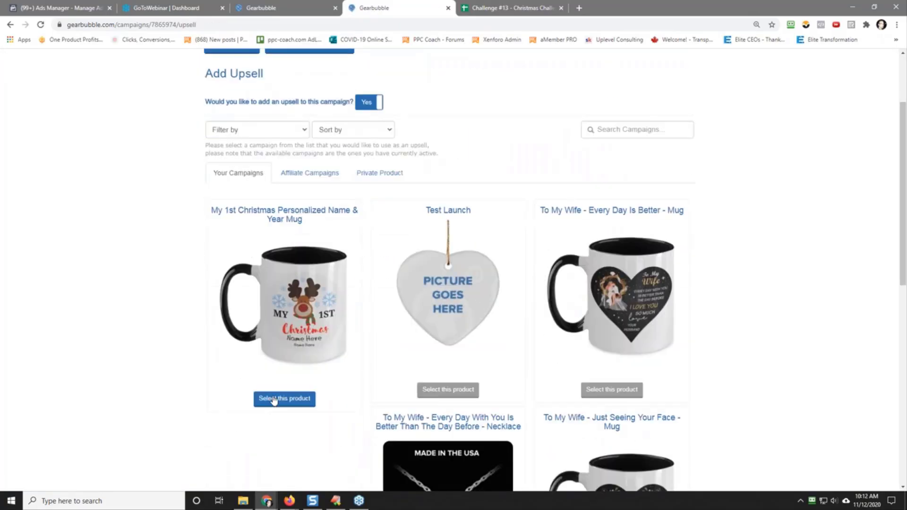
left_click(274, 401)
Step: Turn on a 25% discount for the mug upsell and save the upsell settings
scroll(170, 307, "down", 9)
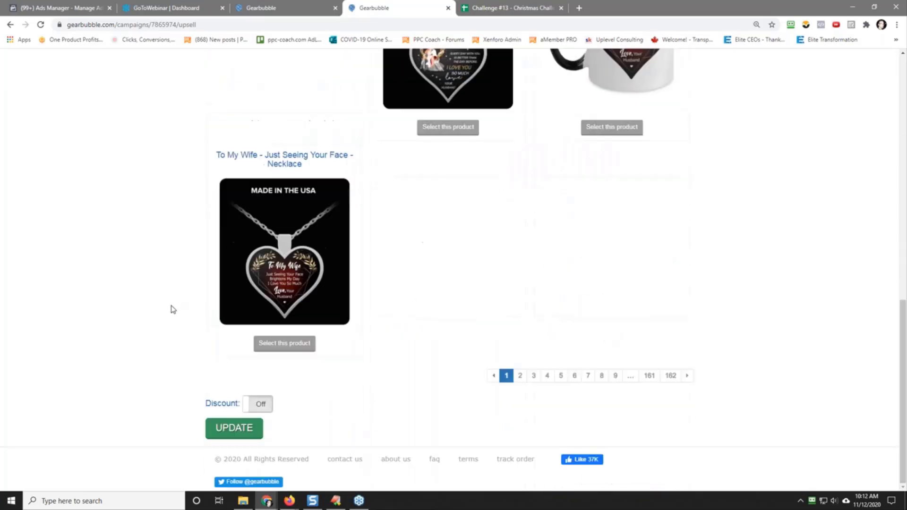
left_click(259, 403)
left_click(271, 428)
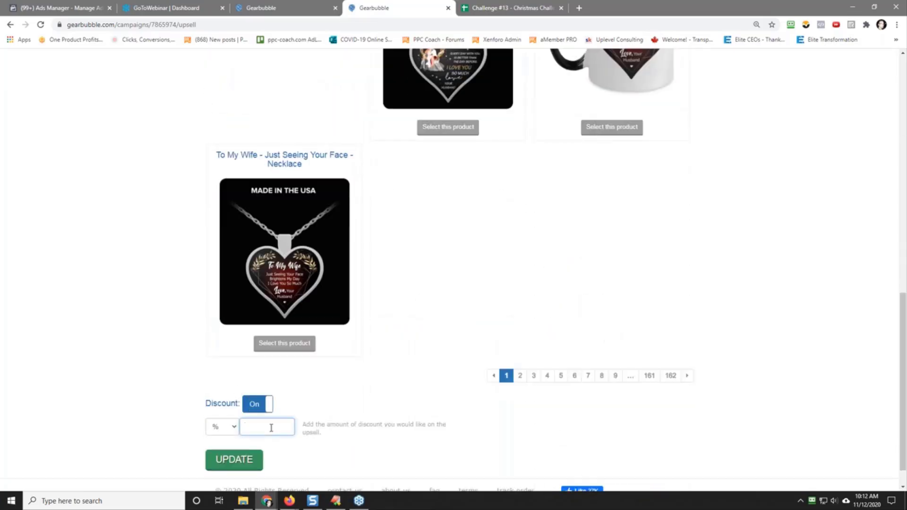
type("25")
left_click(140, 377)
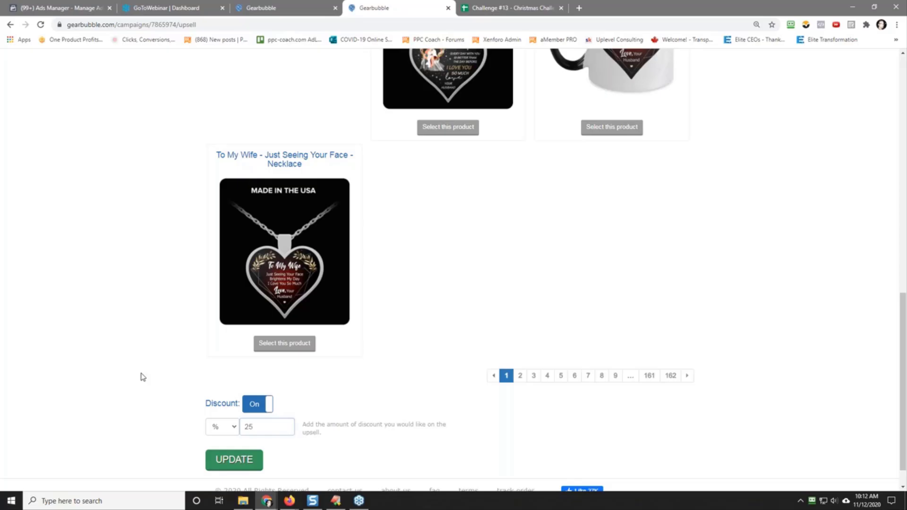
left_click(234, 462)
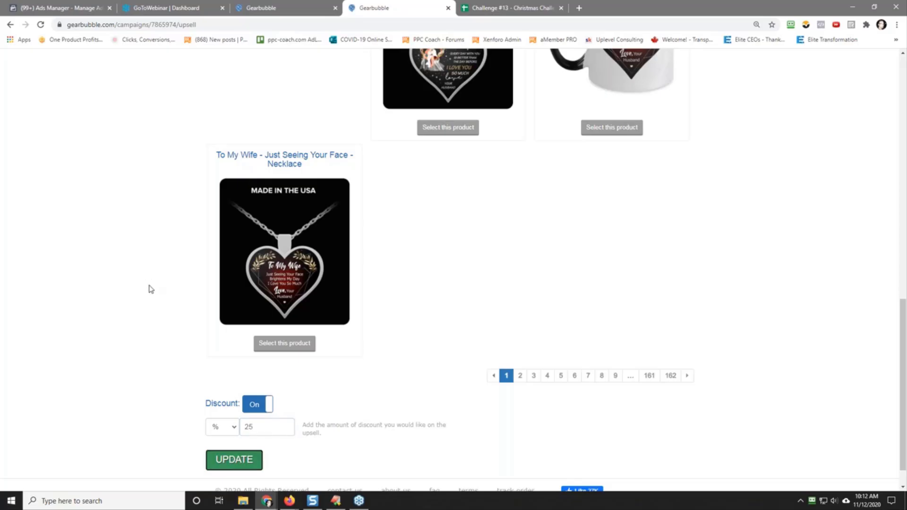
Step: Open the My First Christmas Personalized Name & Year Ornament campaign's own page from its title
scroll(126, 270, "up", 7)
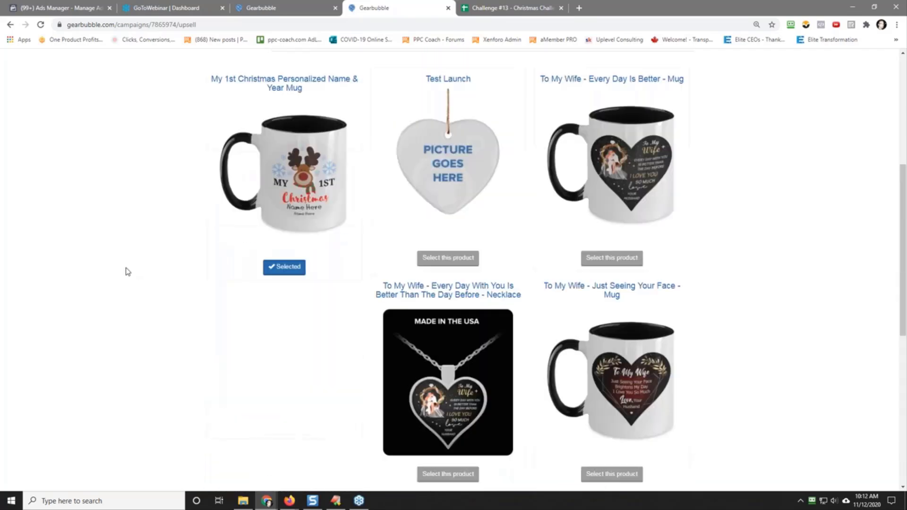
scroll(127, 272, "up", 6)
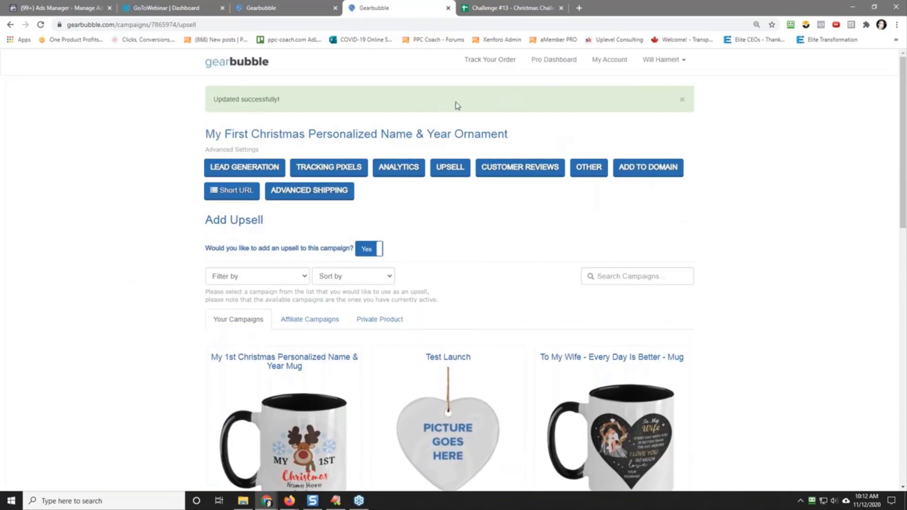
left_click(402, 136)
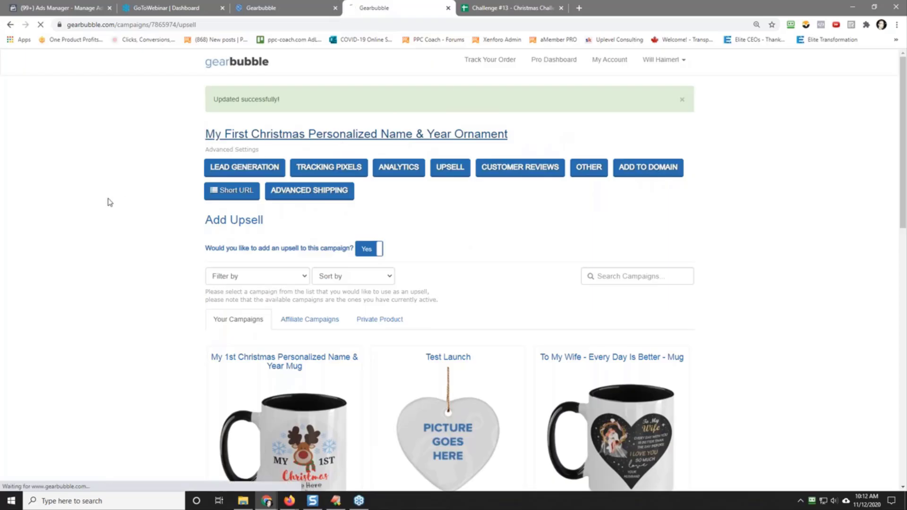
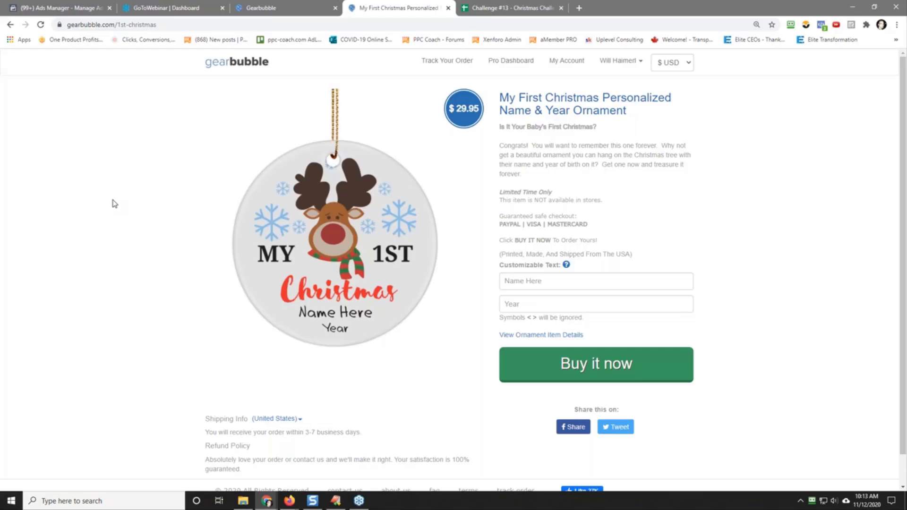
Step: Try the ornament's personalization preview with a first name and the year 2020
left_click(537, 282)
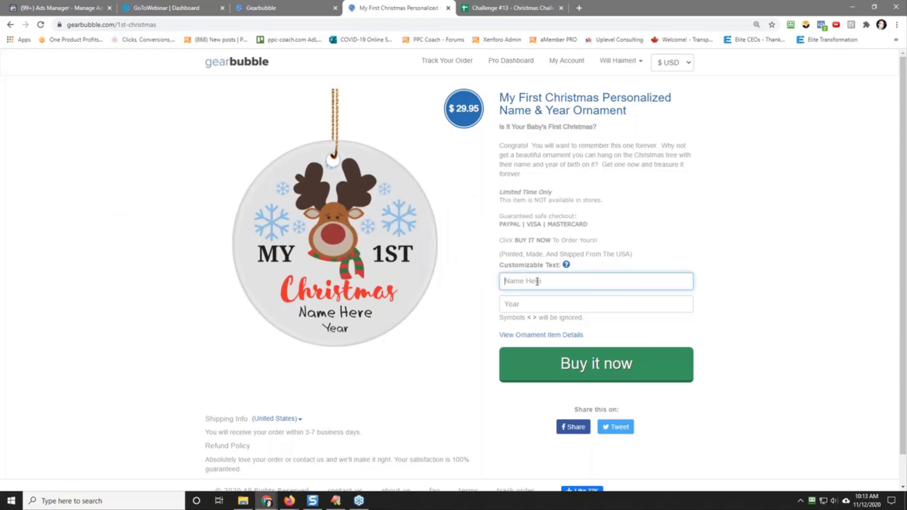
type("Will")
key("Tab")
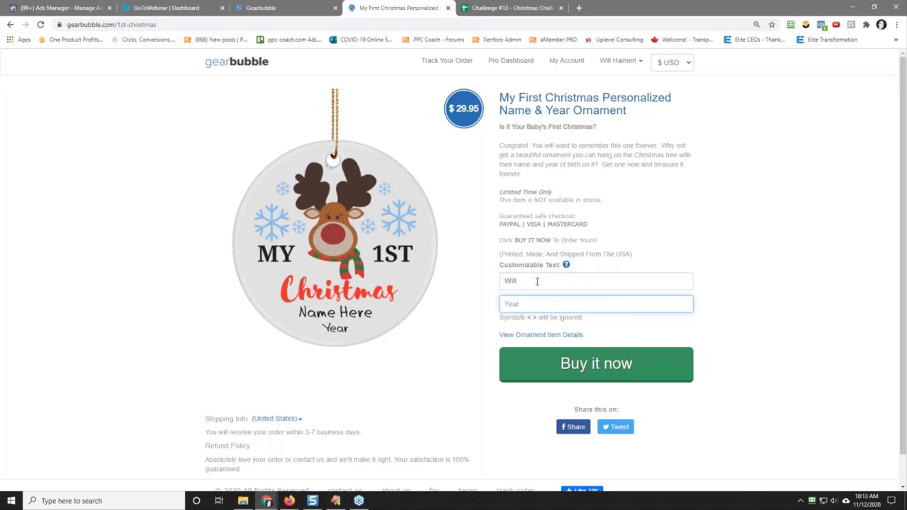
type("2")
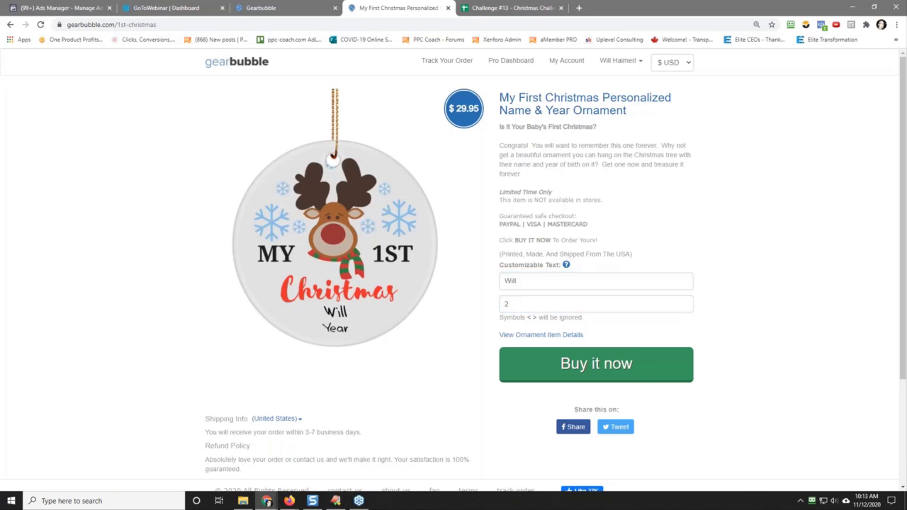
left_click(516, 304)
type("020")
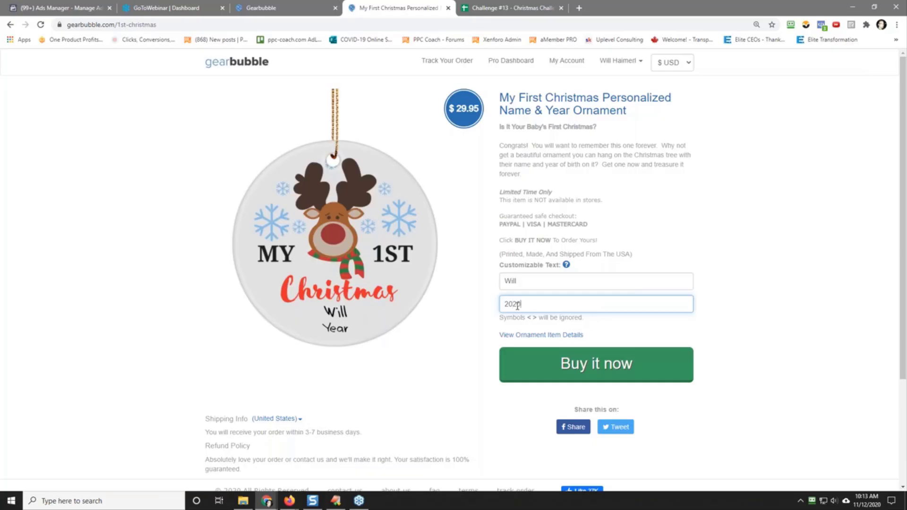
left_click(802, 271)
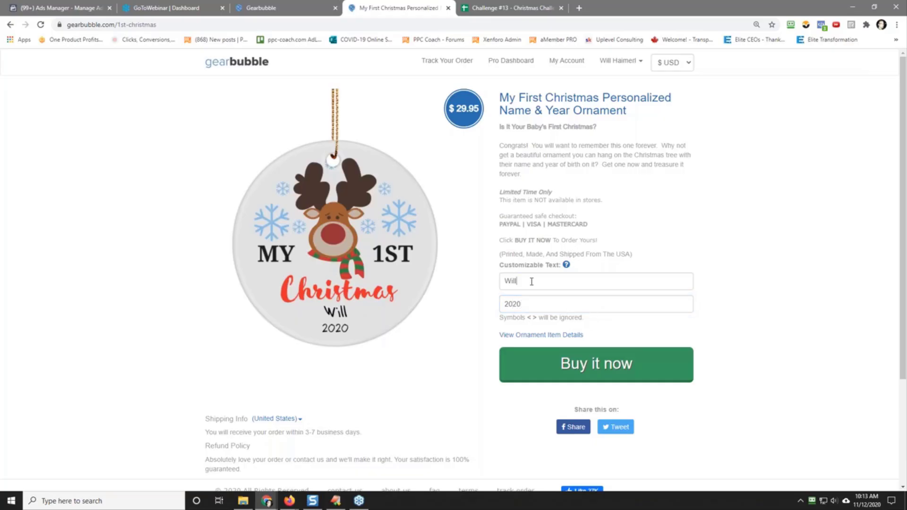
Step: Extend the ornament's name text to a full three-part name to test how a long name fits
left_click(532, 281)
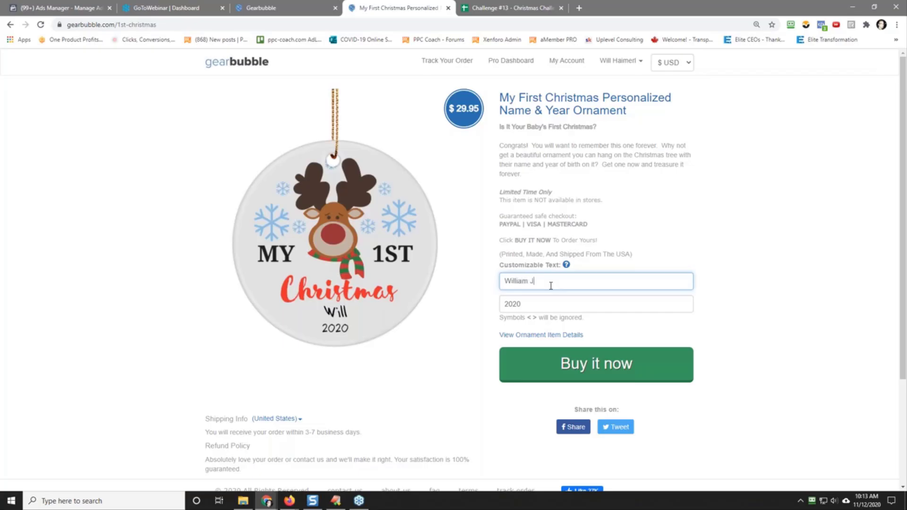
left_click(739, 294)
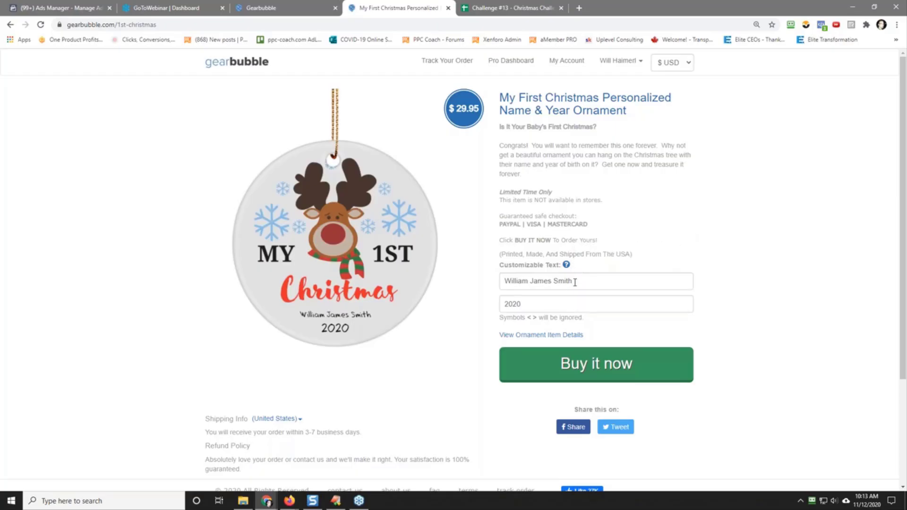
Step: Clear the ornament's name and year text and reload the page to restore the default preview
left_click_drag(574, 281, 496, 283)
key("BackSpace")
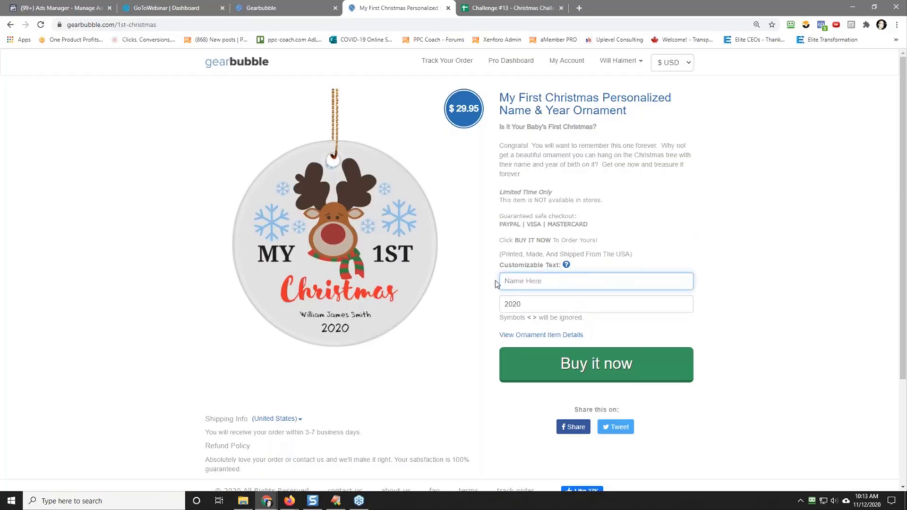
left_click(516, 303)
left_click(525, 312)
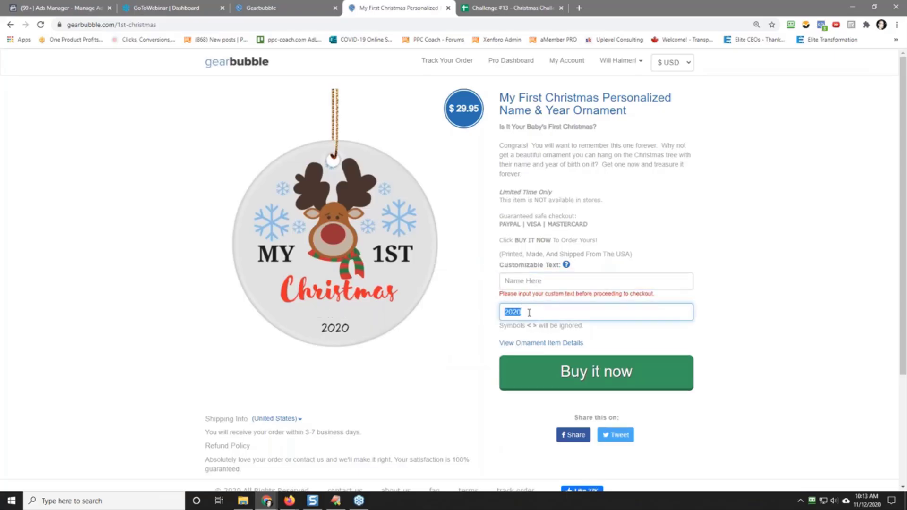
key("BackSpace")
left_click(858, 147)
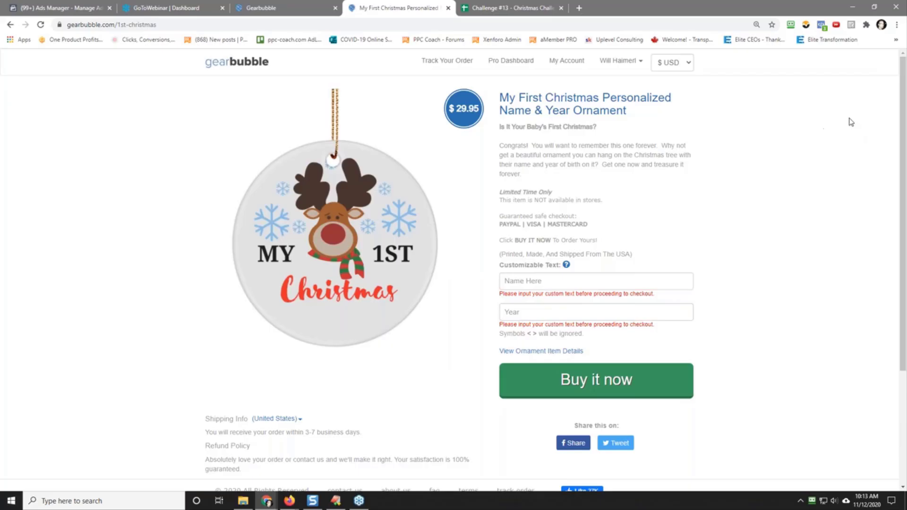
right_click(819, 163)
left_click(810, 189)
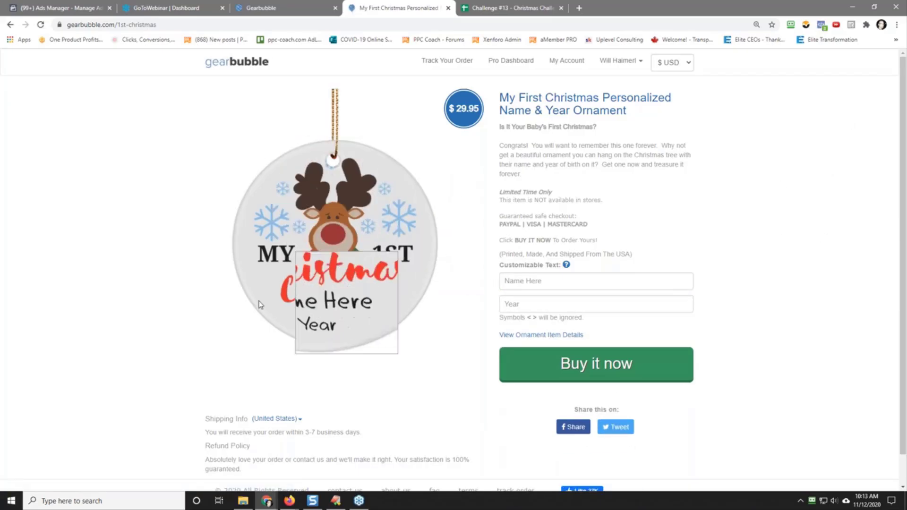
Step: Start saving the ornament image and go to the 013 - Christmas Challenge 2 2020 folder within challenges on Drive (D:)
right_click(322, 250)
left_click(364, 265)
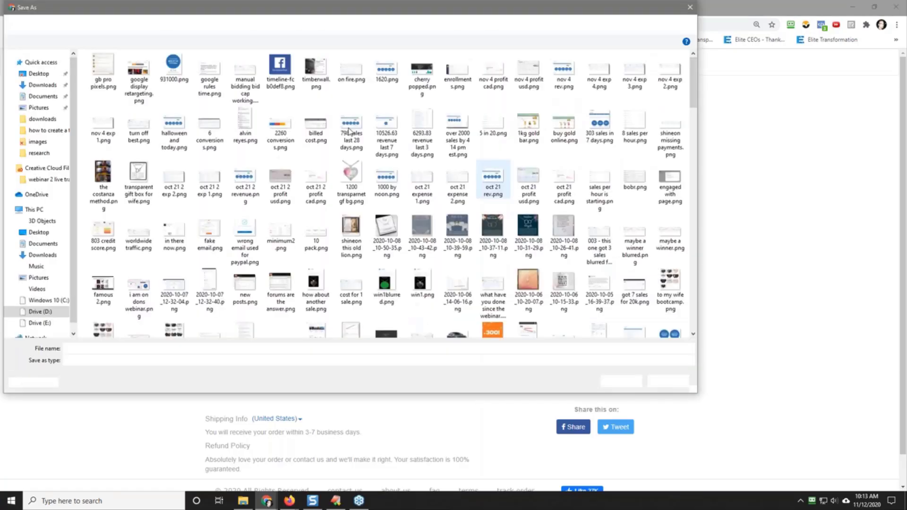
left_click(113, 23)
left_click(127, 100)
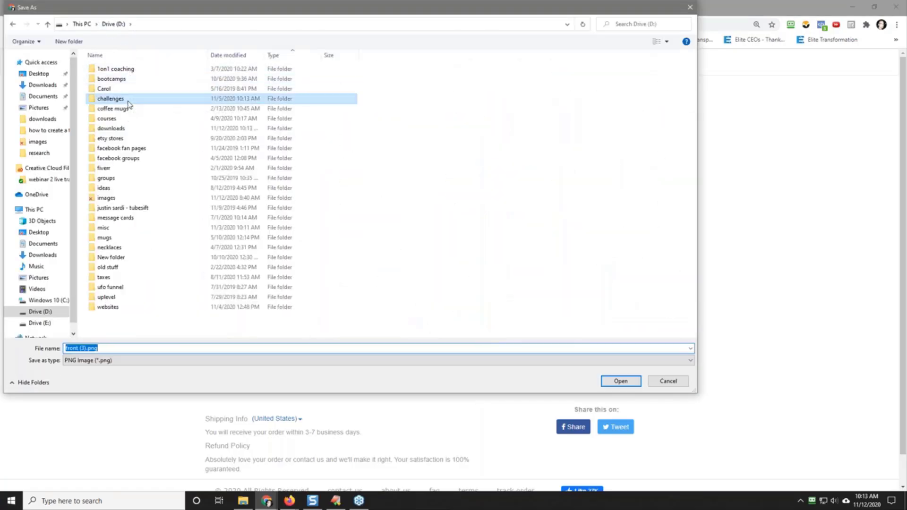
double_click(127, 100)
double_click(134, 78)
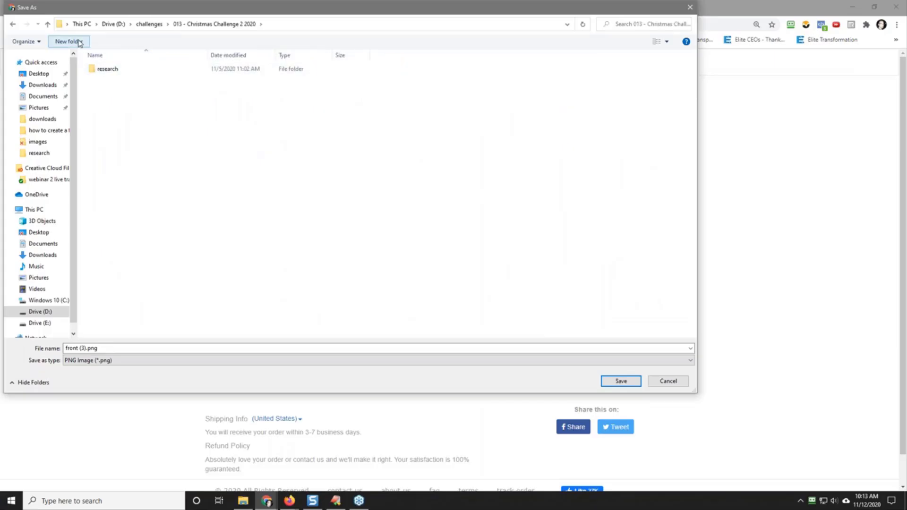
Step: Create a folder named "1st christmas personalized name and year ornament" and save the image there as front (3).png
left_click(69, 42)
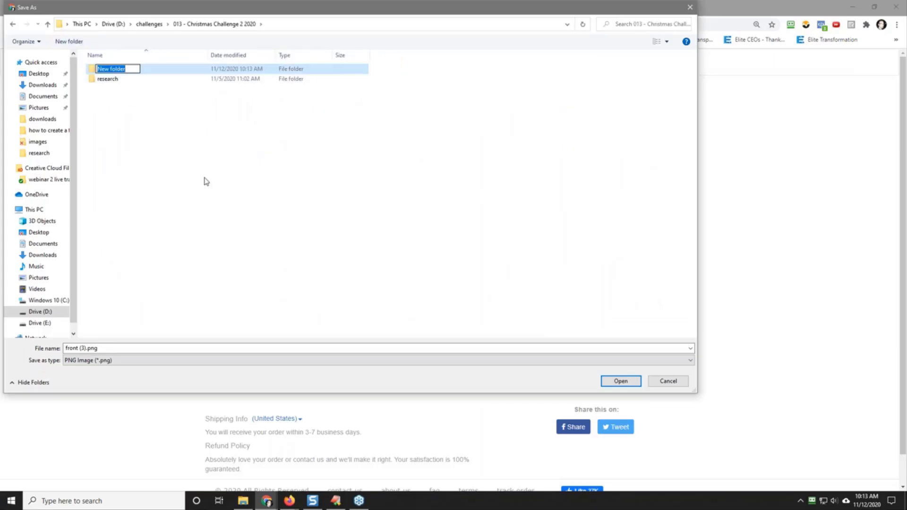
type("1st christmas personalize")
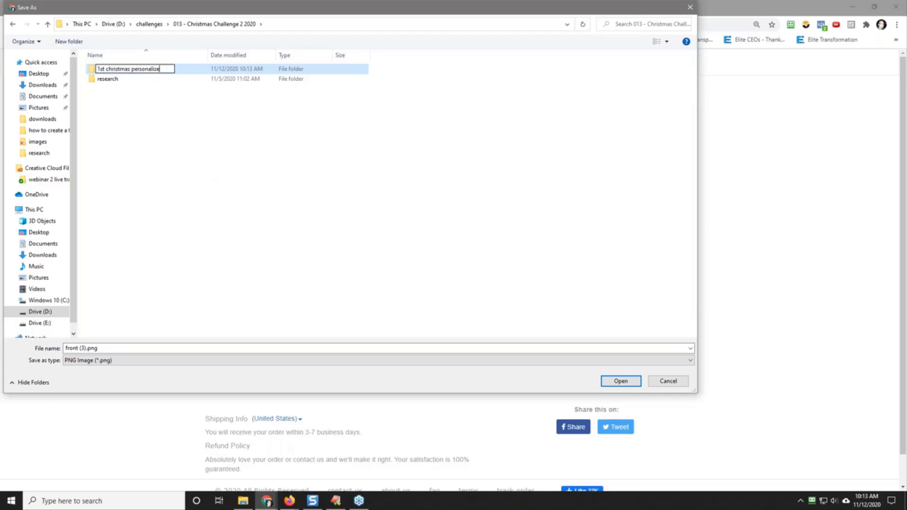
type("d name and year ornament")
key("Return")
key("Return")
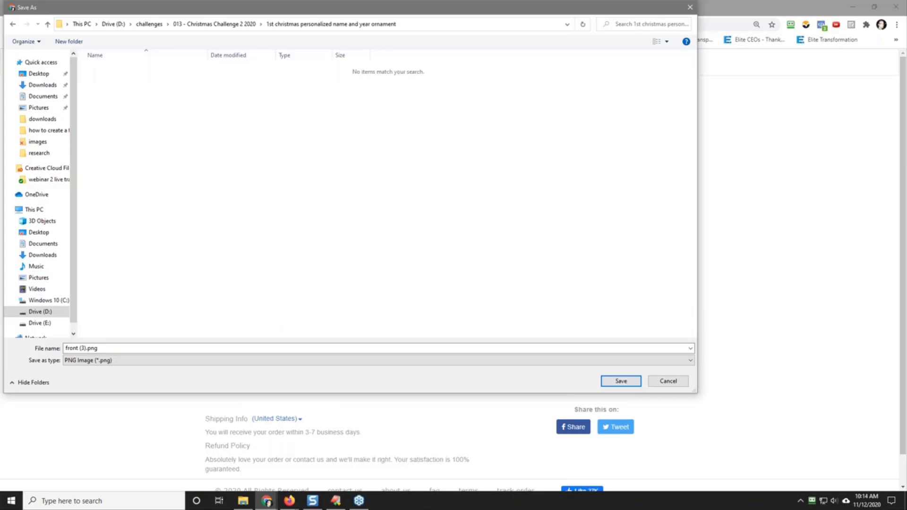
left_click(621, 382)
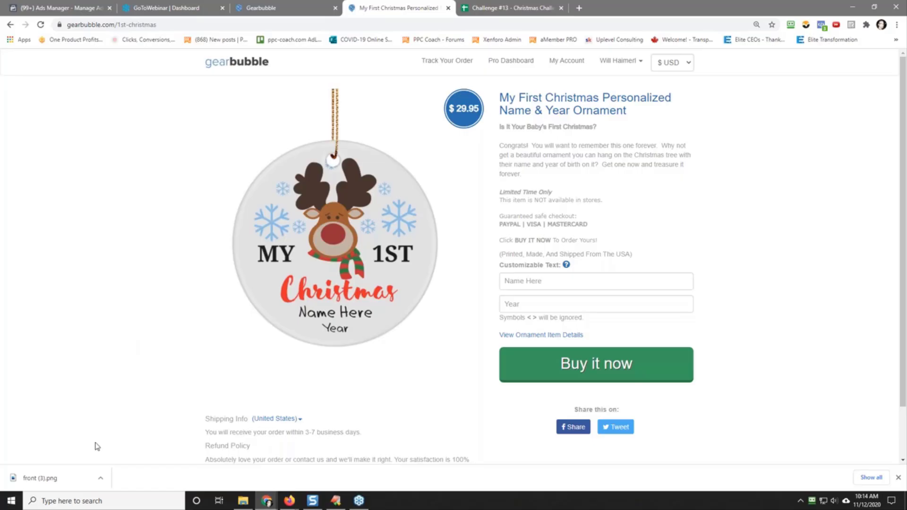
Step: Launch Adobe Photoshop CC 2019 and open the saved ornament image front (3).png in it
left_click(13, 504)
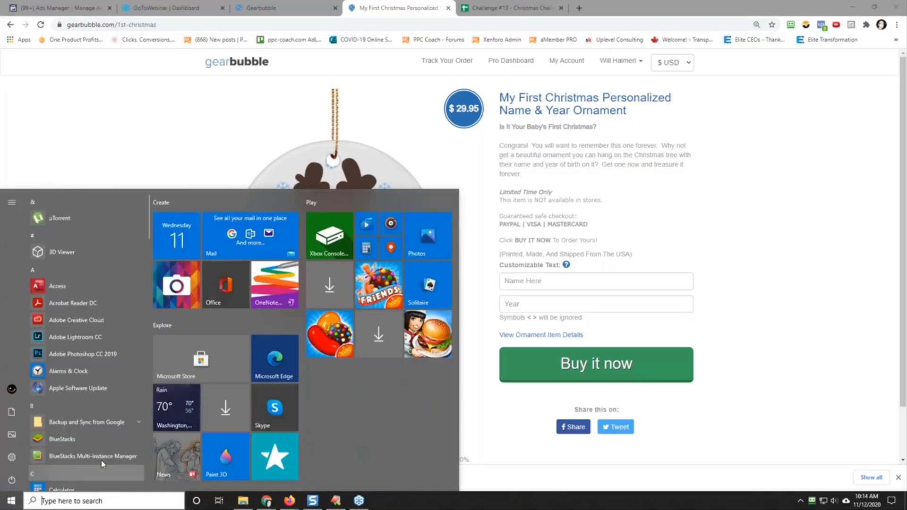
left_click(68, 502)
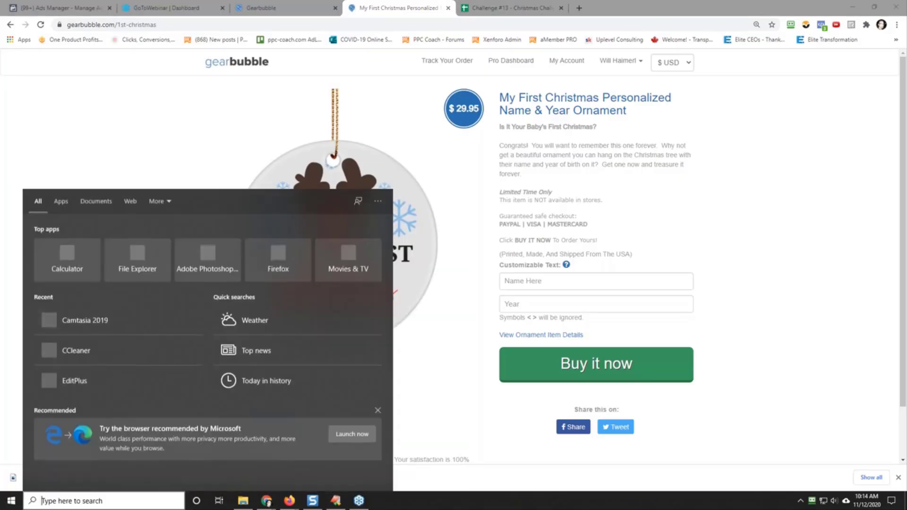
type("pho")
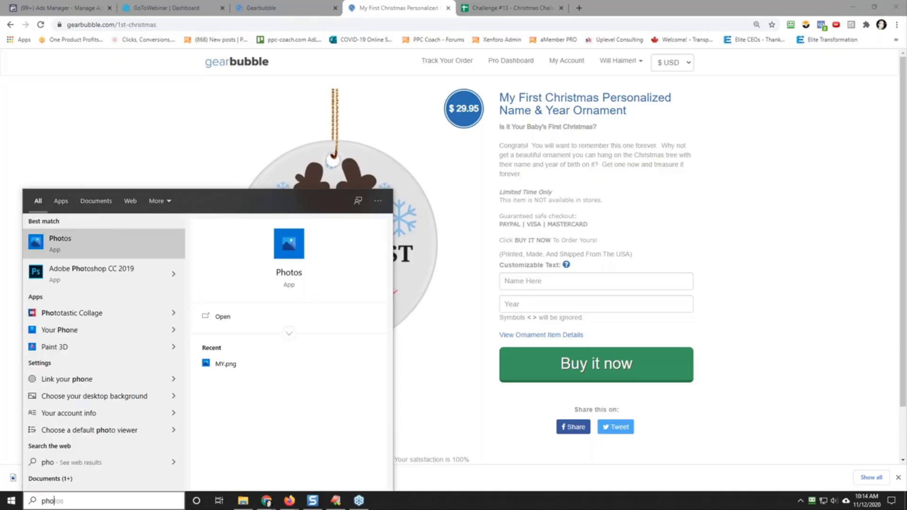
key("Down")
key("Return")
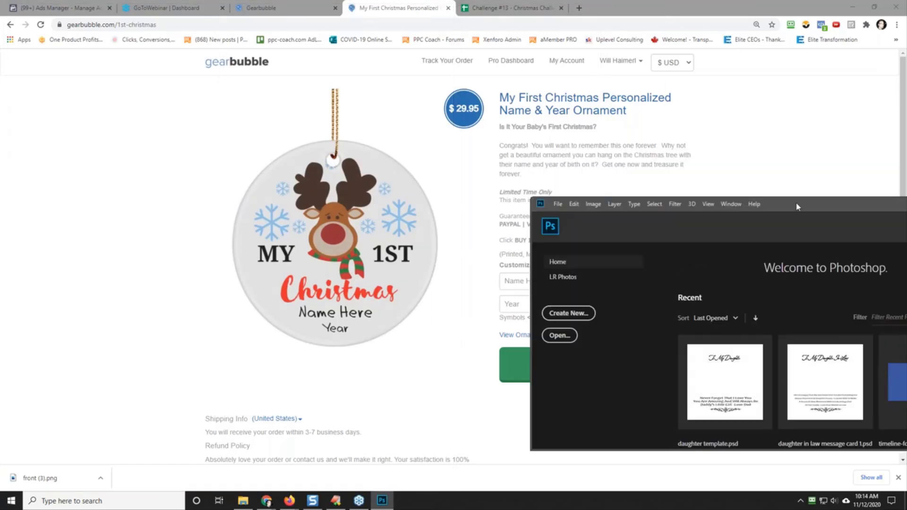
left_click_drag(793, 208, 906, 210)
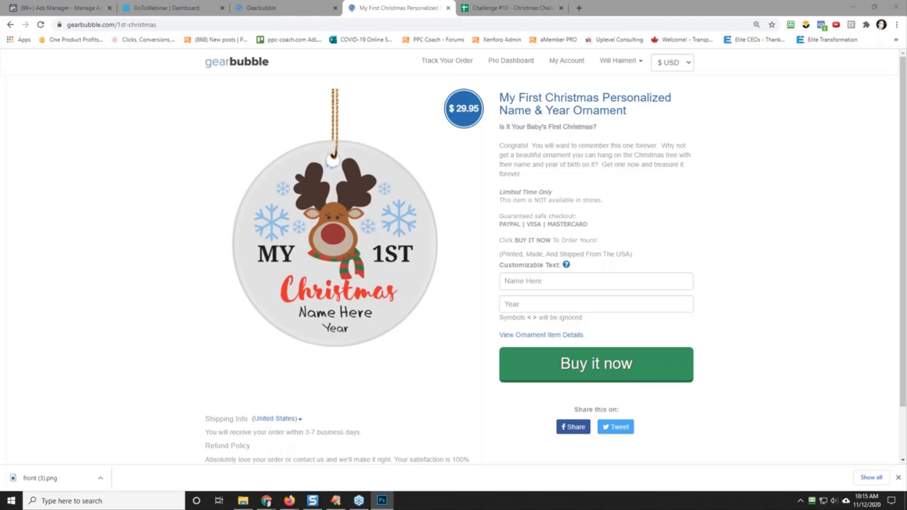
left_click_drag(906, 321, 548, 1)
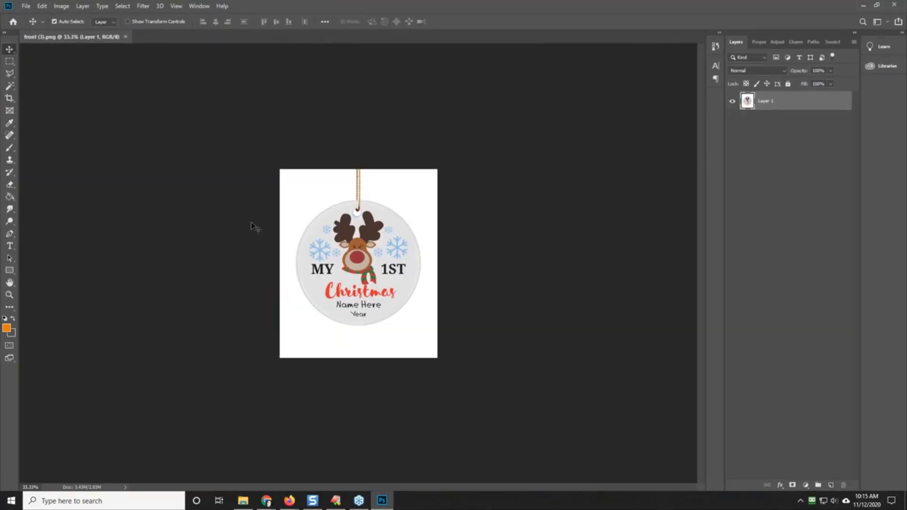
Step: Crop the ornament image to a full-width square around the ornament using a marquee with a fixed 1:1 ratio
left_click(11, 64)
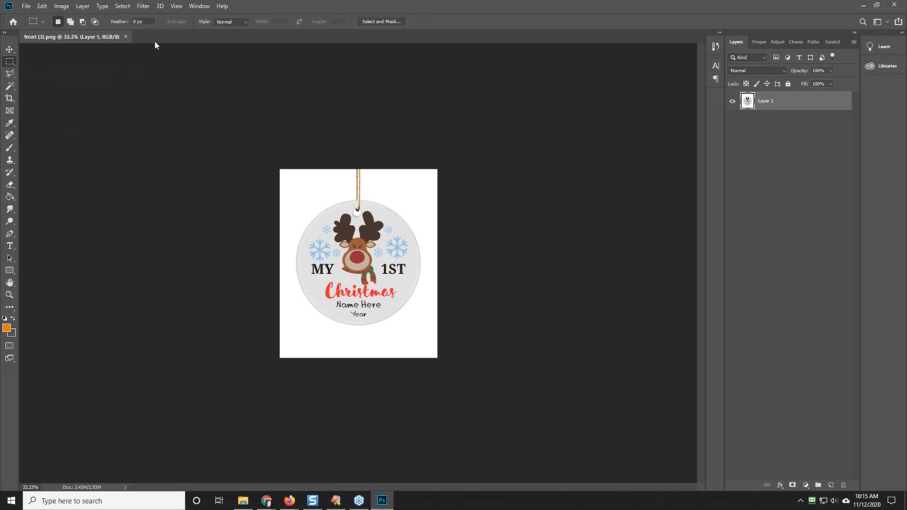
left_click(222, 22)
left_click(239, 38)
left_click_drag(275, 164, 418, 314)
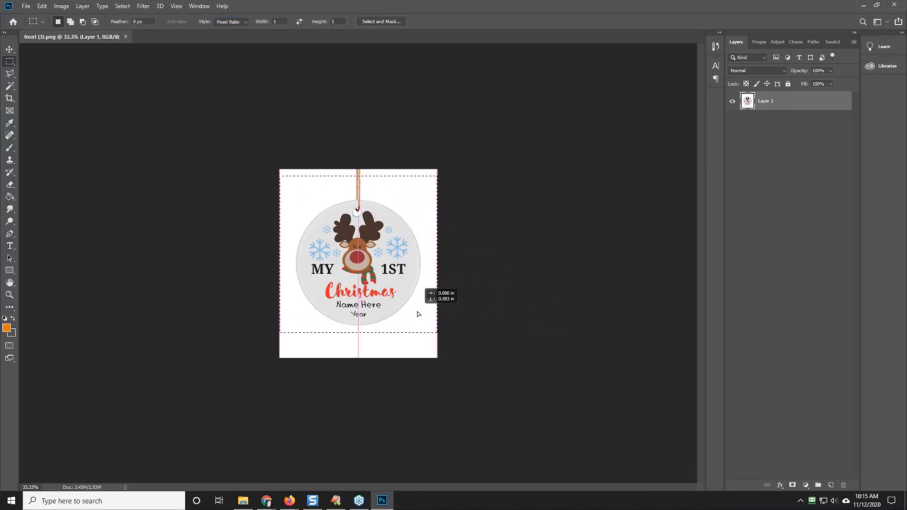
left_click(62, 5)
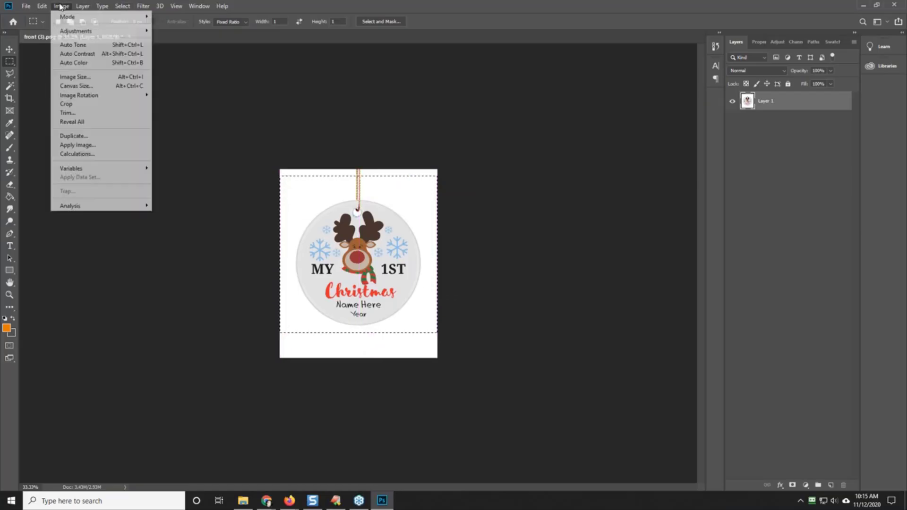
left_click(86, 107)
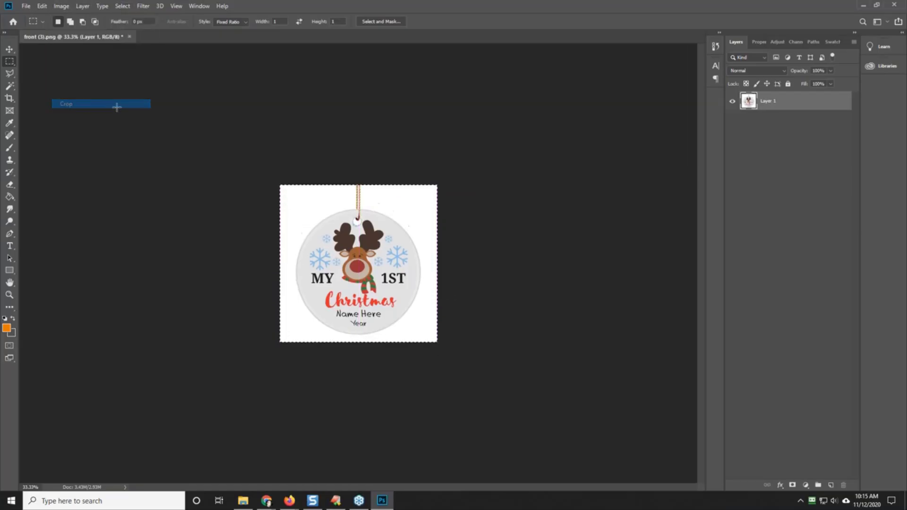
Step: Check the cropped image's pixel dimensions in Image Size without changing them
left_click(62, 6)
left_click(89, 77)
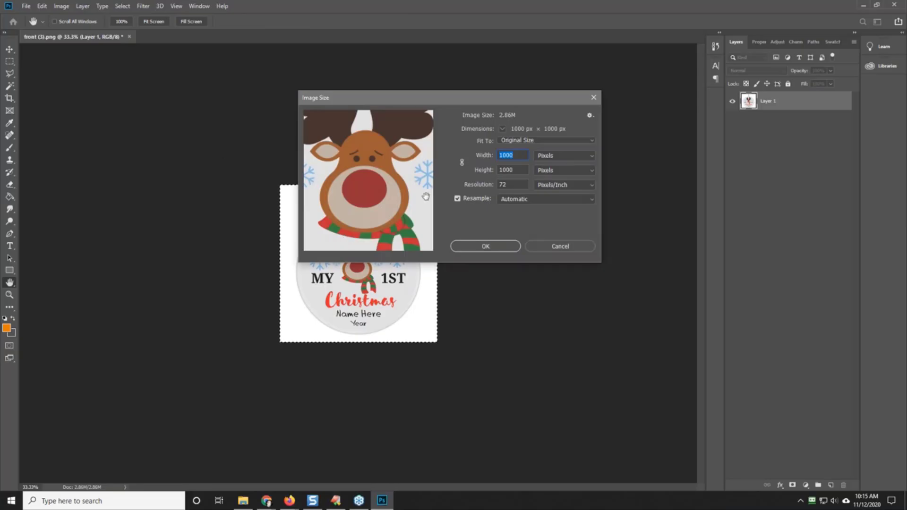
left_click(567, 248)
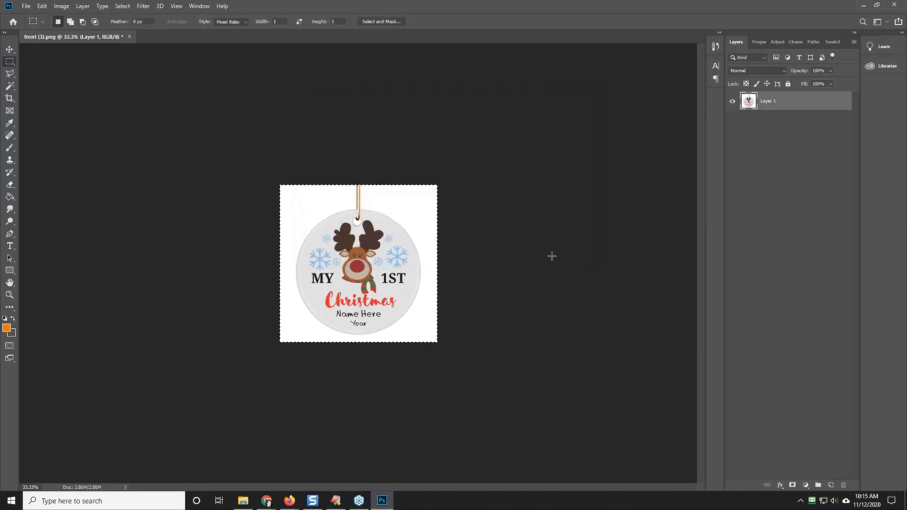
Step: Examine the cropped ornament image at several zoom levels, ending with the whole image fitted on screen
left_click(9, 295)
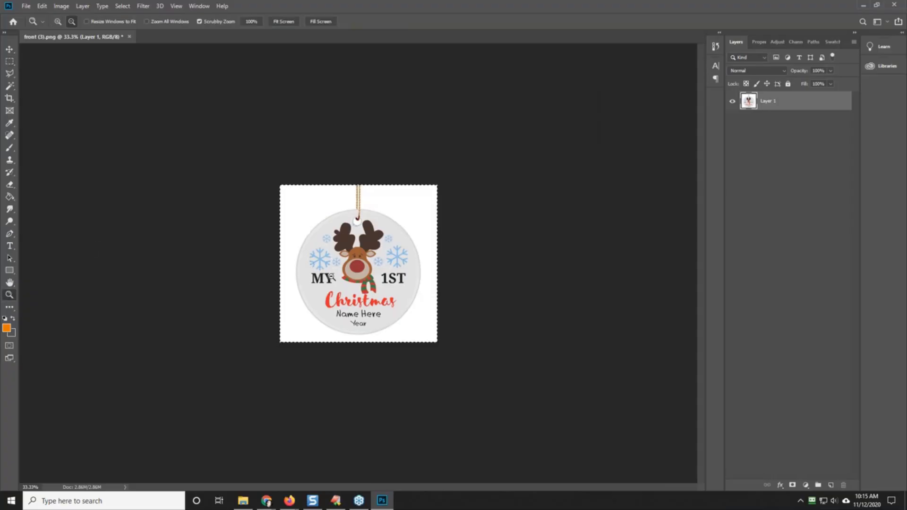
left_click(338, 274, "alt")
right_click(339, 276)
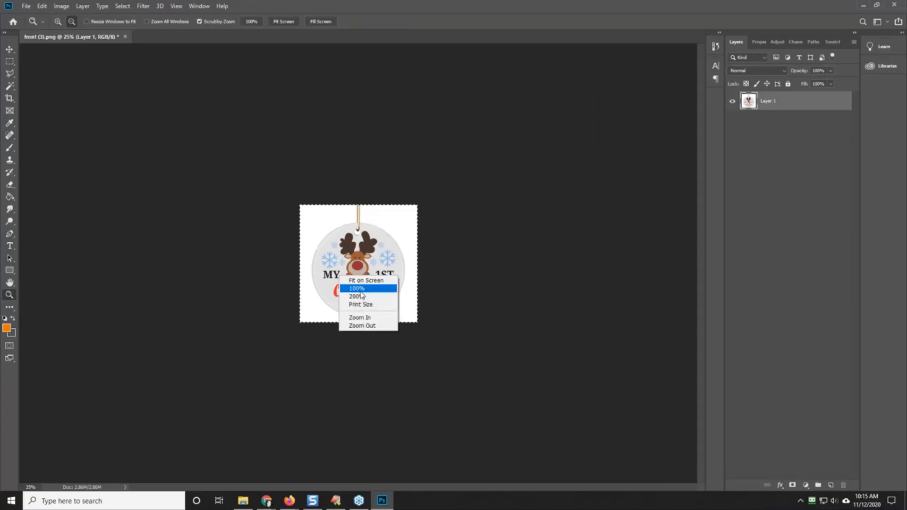
left_click(368, 319)
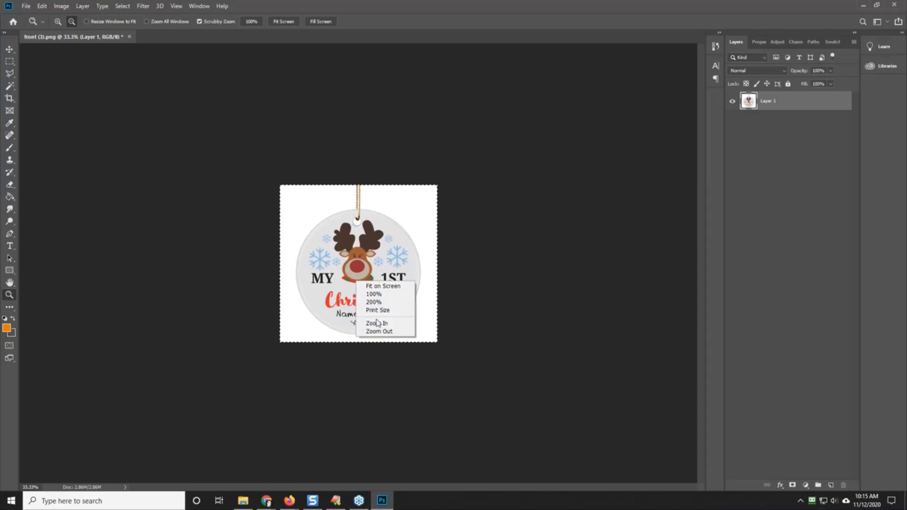
left_click(377, 323)
right_click(353, 279)
left_click(373, 321)
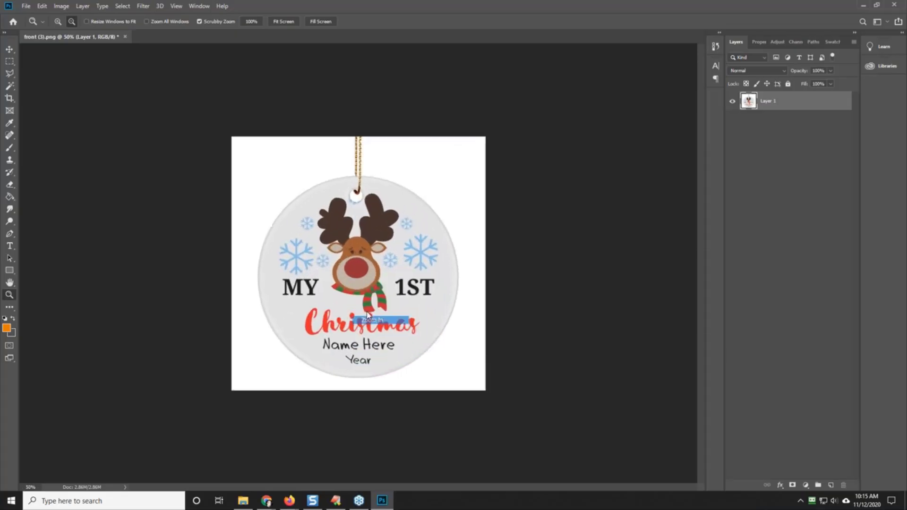
right_click(356, 285)
left_click(378, 331)
right_click(349, 283)
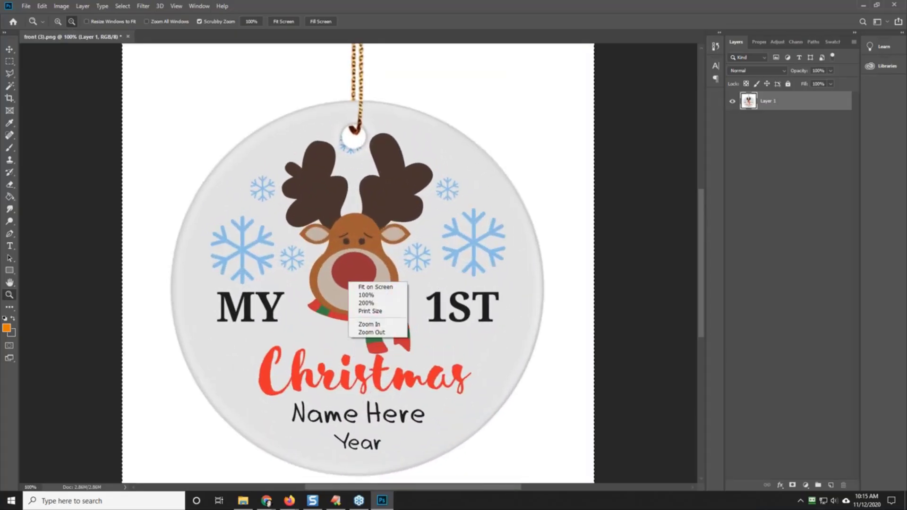
left_click(375, 286)
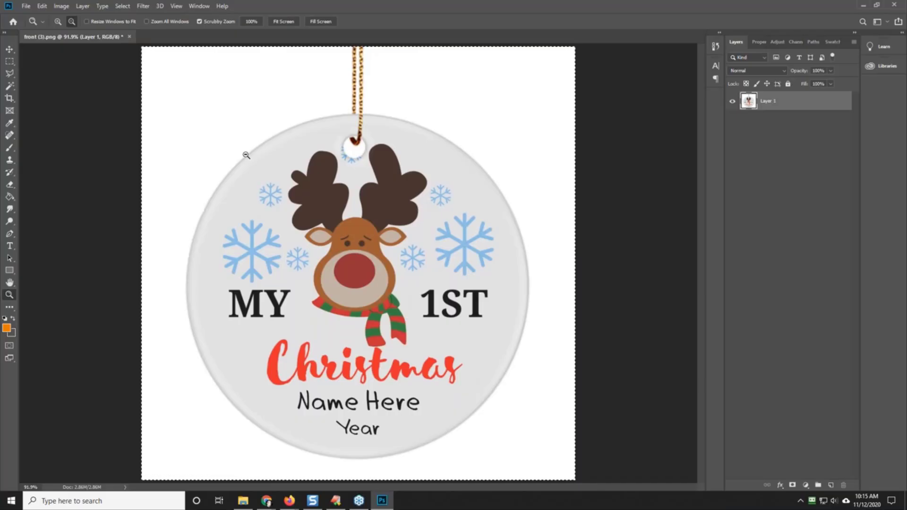
Step: Export the square ornament image as a PNG named "1000 white" into the ornament's folder
left_click(28, 7)
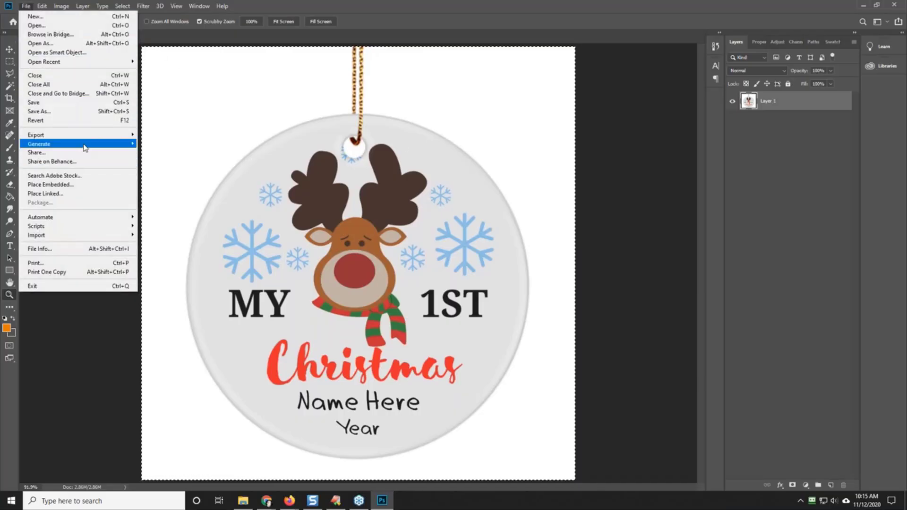
mouse_move(91, 137)
left_click(184, 136)
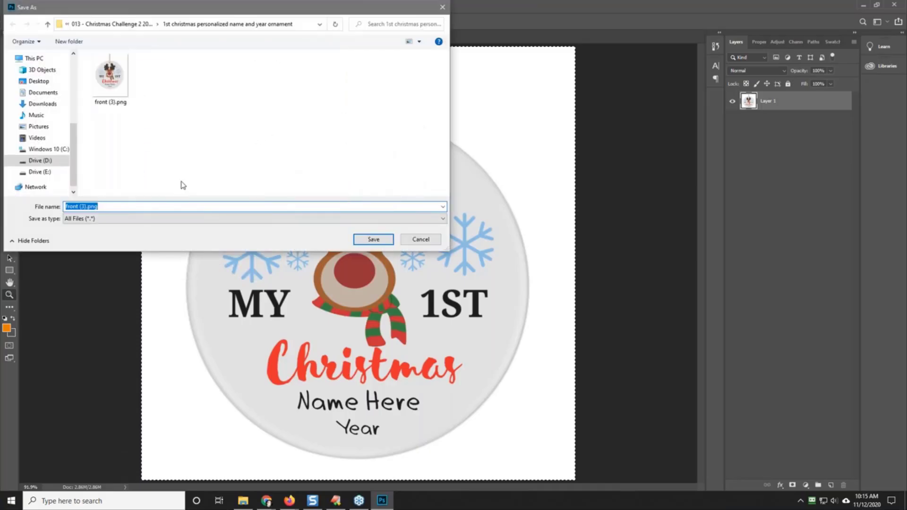
type("1000 white")
key("Return")
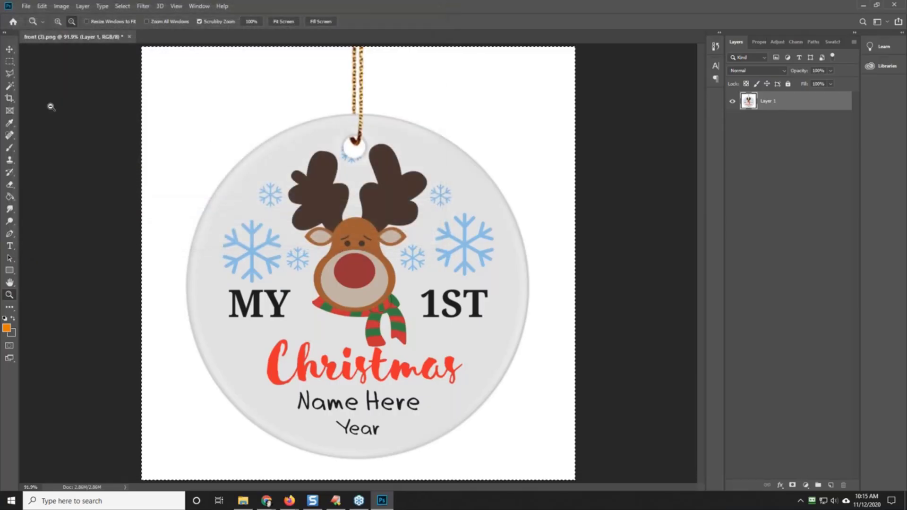
left_click(10, 86)
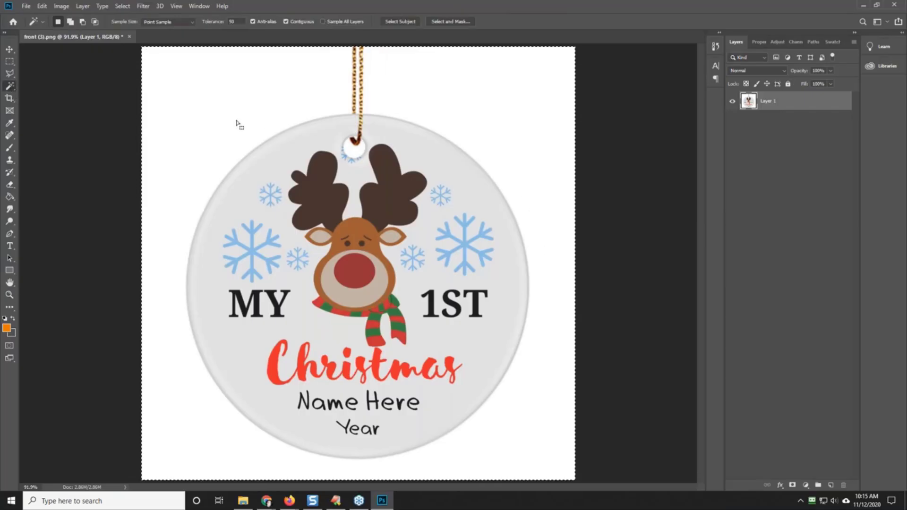
left_click(204, 103)
left_click(191, 104)
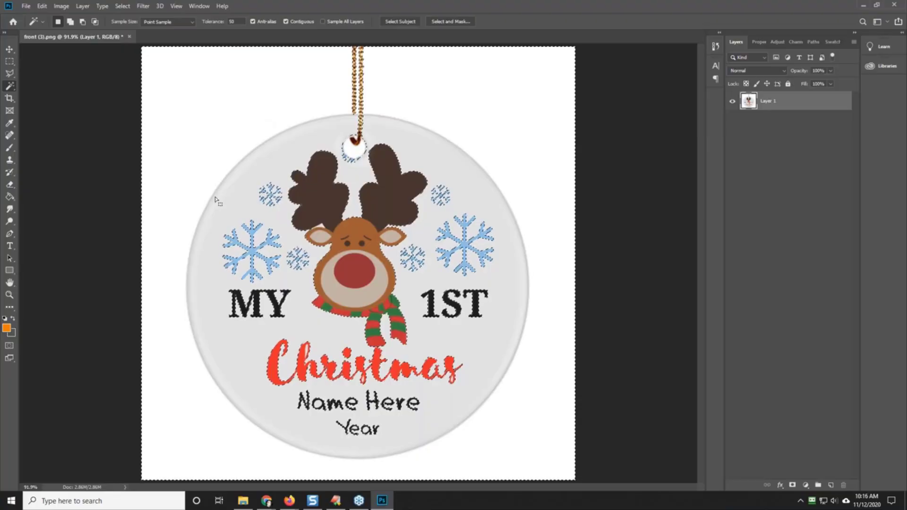
key("ctrl+d")
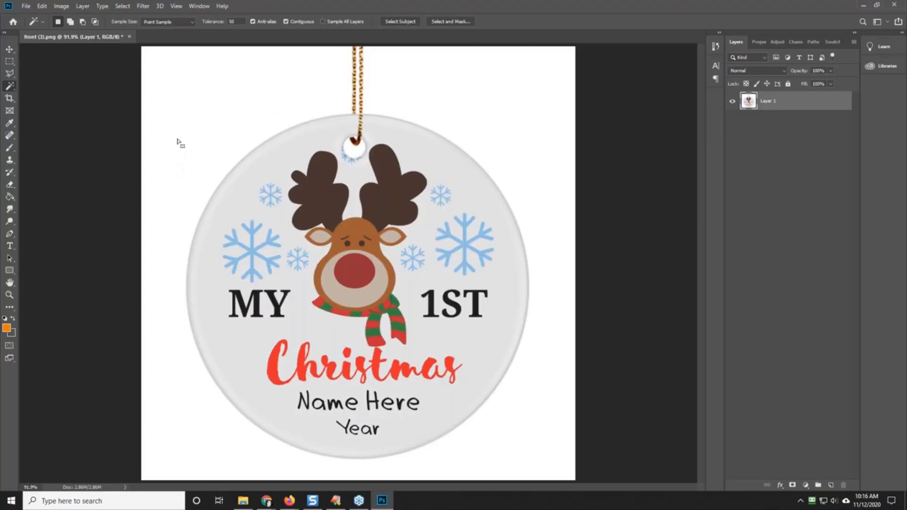
left_click(179, 71)
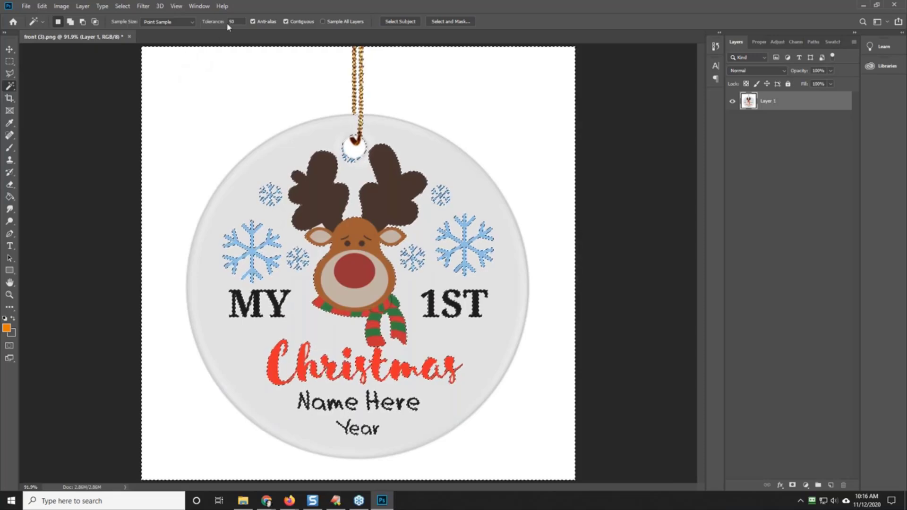
Step: Delete the white background around the ornament and string and inside the hanging hole, using the Magic Wand at tolerance 5, and deselect
type("5")
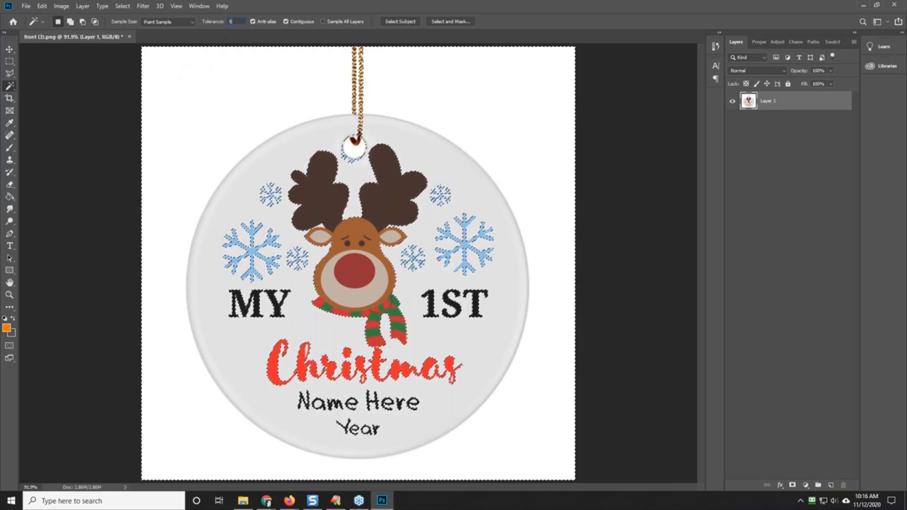
left_click(206, 95)
left_click(206, 95)
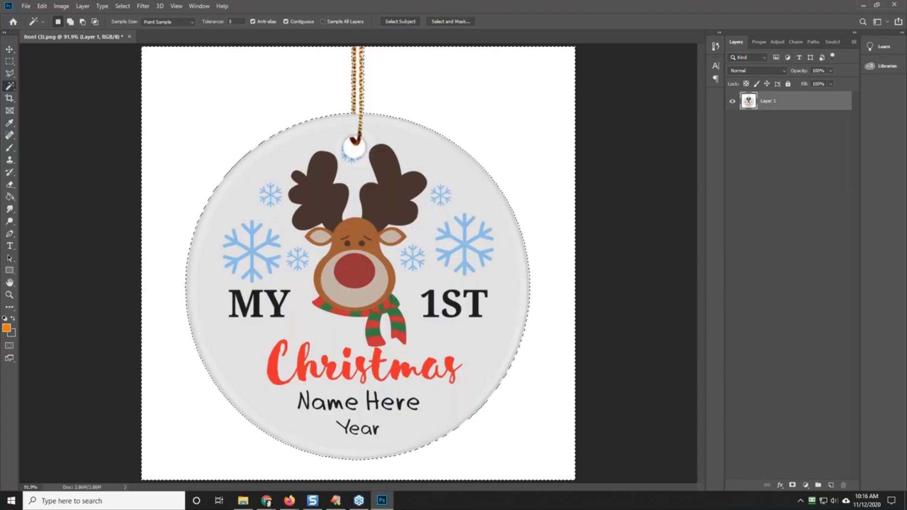
left_click(70, 21)
left_click(359, 98, "shift")
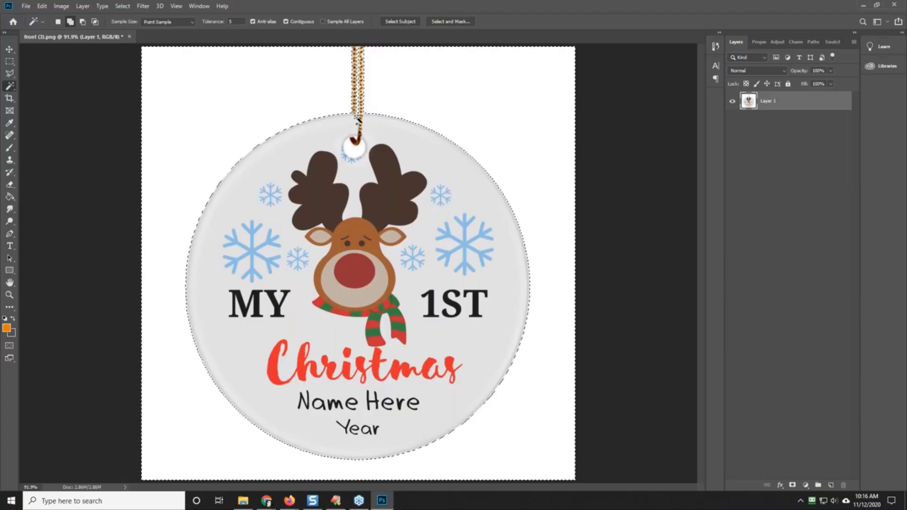
left_click(352, 147, "shift")
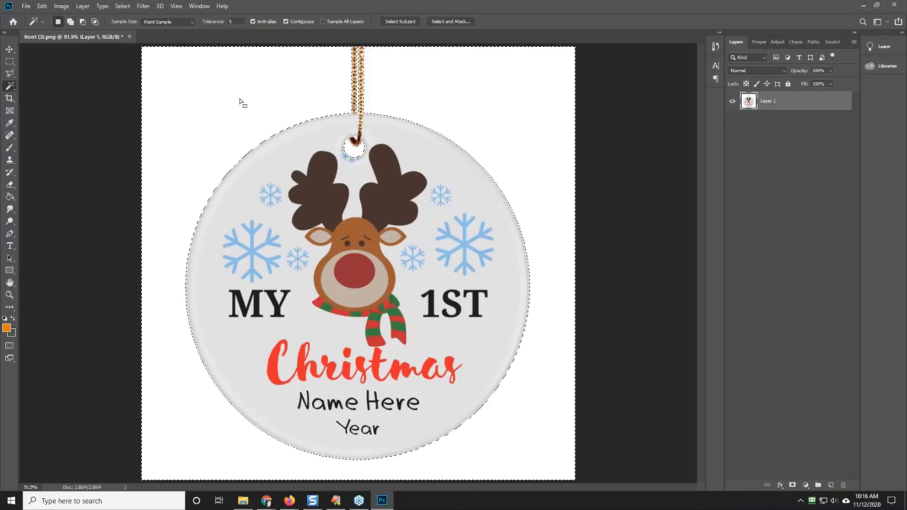
key("Delete")
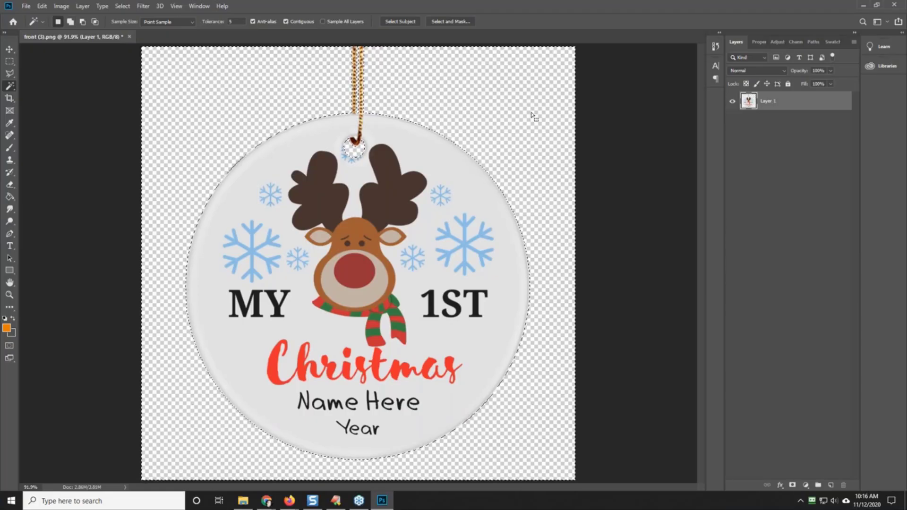
key("ctrl+d")
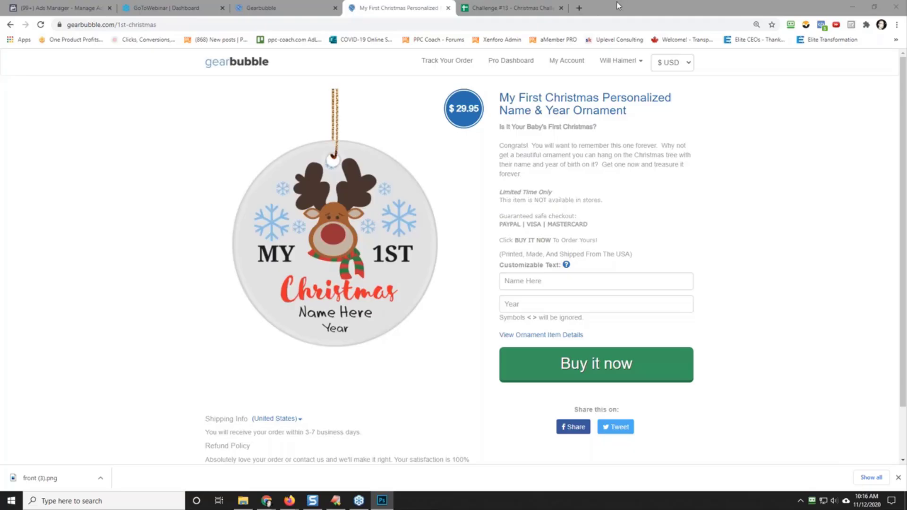
Step: Switch to Chrome, open pexels.com in a new tab and search it for "christmas"
left_click(579, 7)
left_click(516, 27)
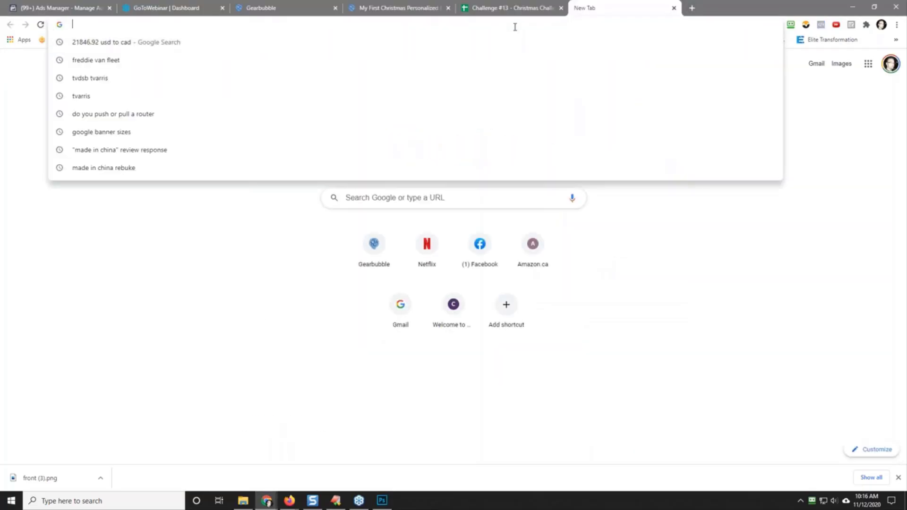
type("pexels.com")
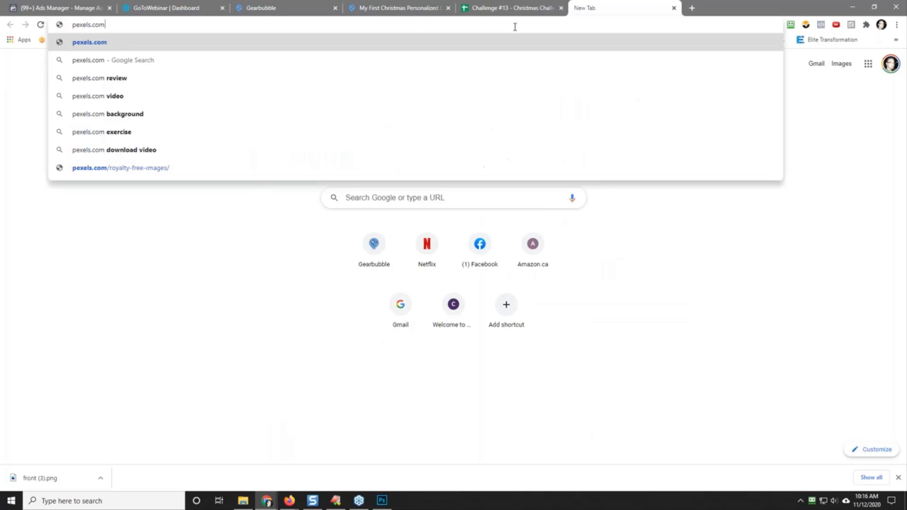
key("Return")
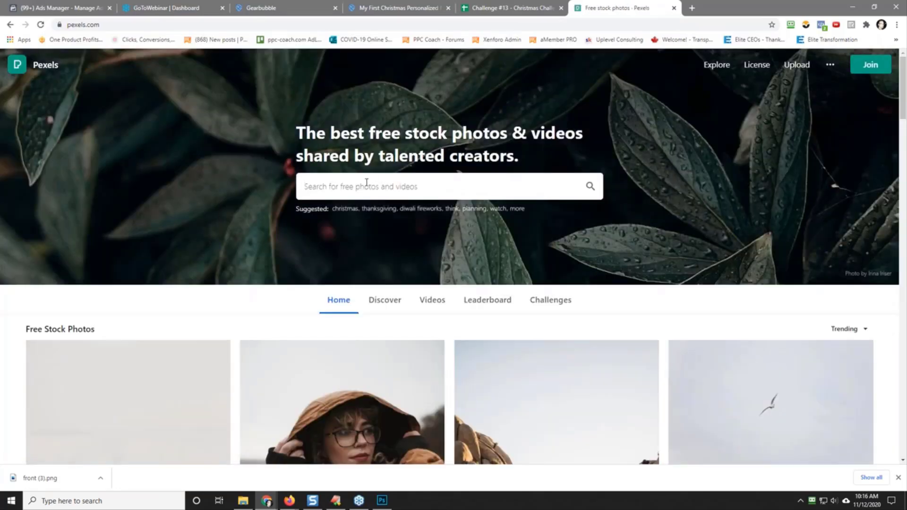
type("christmas")
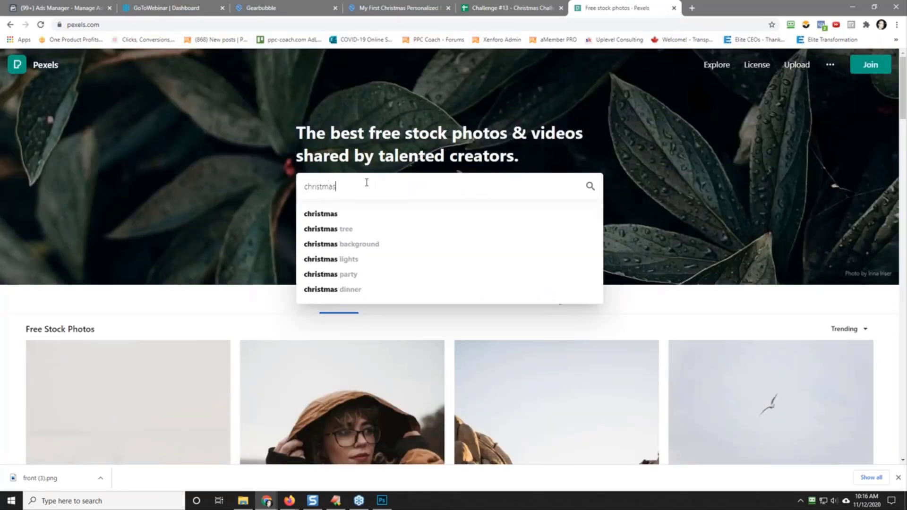
key("Return")
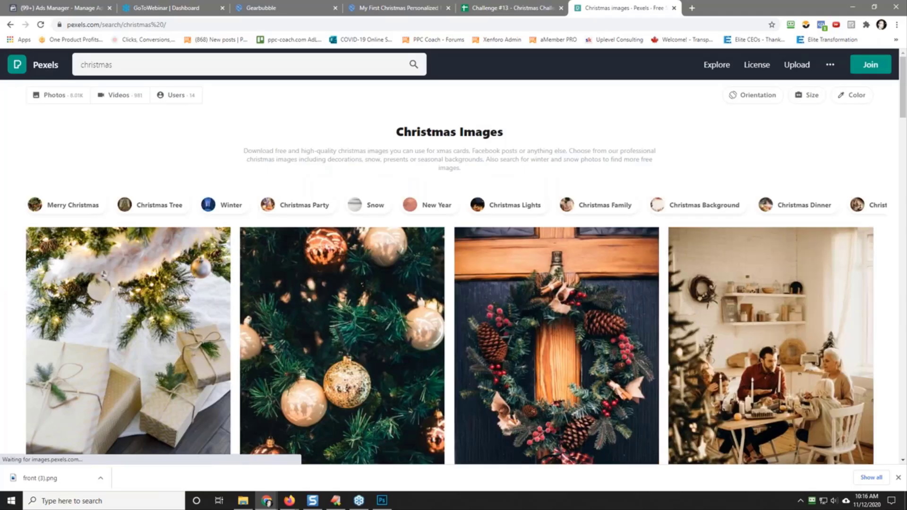
Step: Refine the search to "christmas background" and download the free photo of red, white and brown gift boxes on dark wood
scroll(471, 263, "down", 4)
scroll(416, 170, "up", 4)
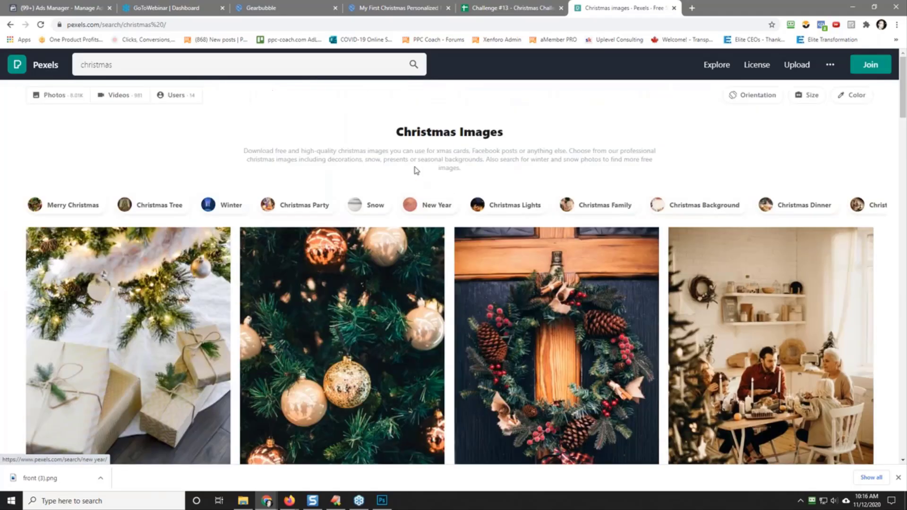
left_click(152, 65)
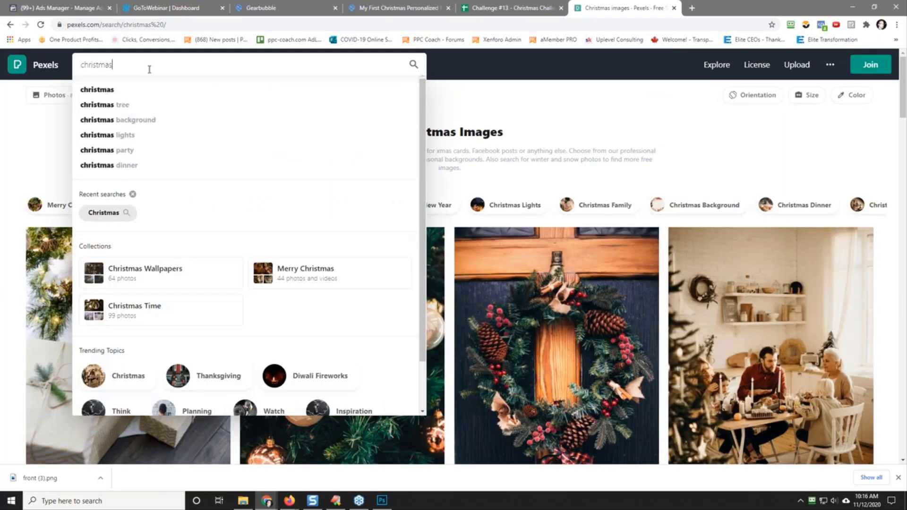
left_click(142, 120)
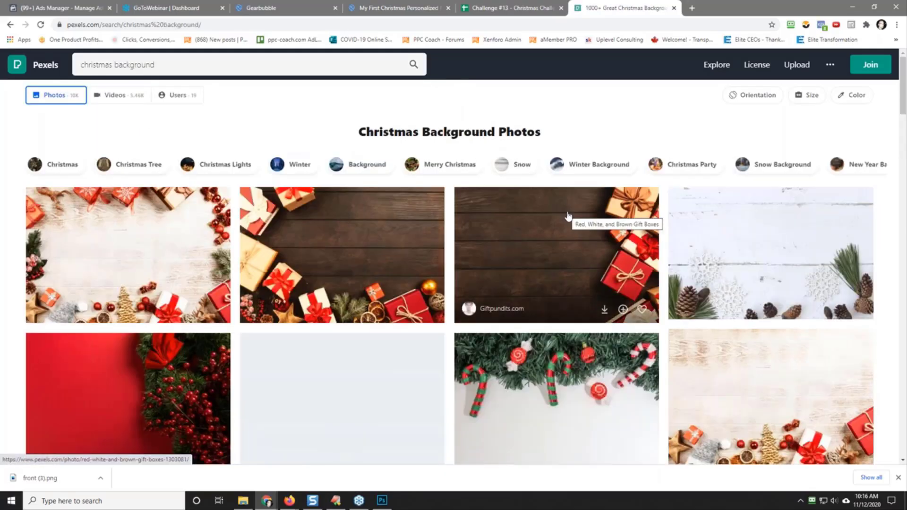
left_click(540, 248)
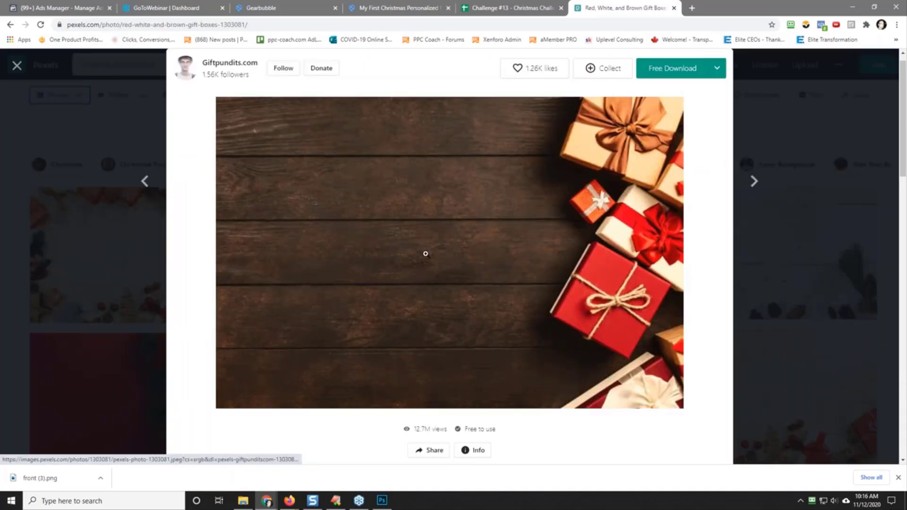
left_click(682, 77)
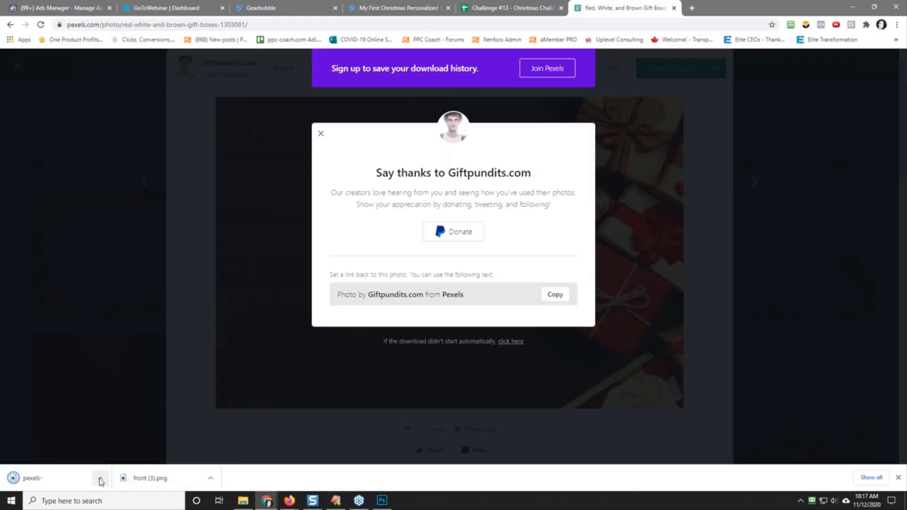
Step: Open the downloaded Pexels gift box photo in Photoshop from its download folder
left_click(100, 478)
left_click(124, 447)
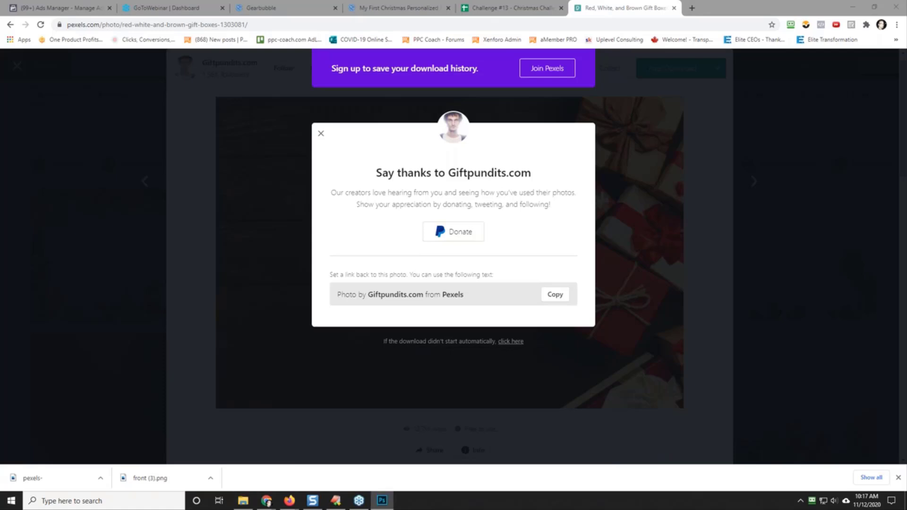
left_click_drag(906, 296, 454, 1)
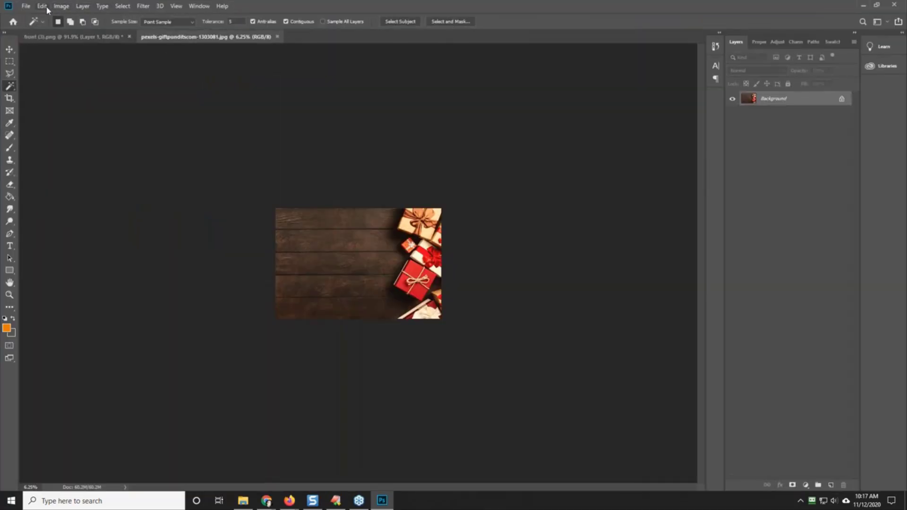
Step: Copy the entire gift box photo into front (3).png and place its layer beneath the ornament layer
left_click(118, 6)
left_click(124, 14)
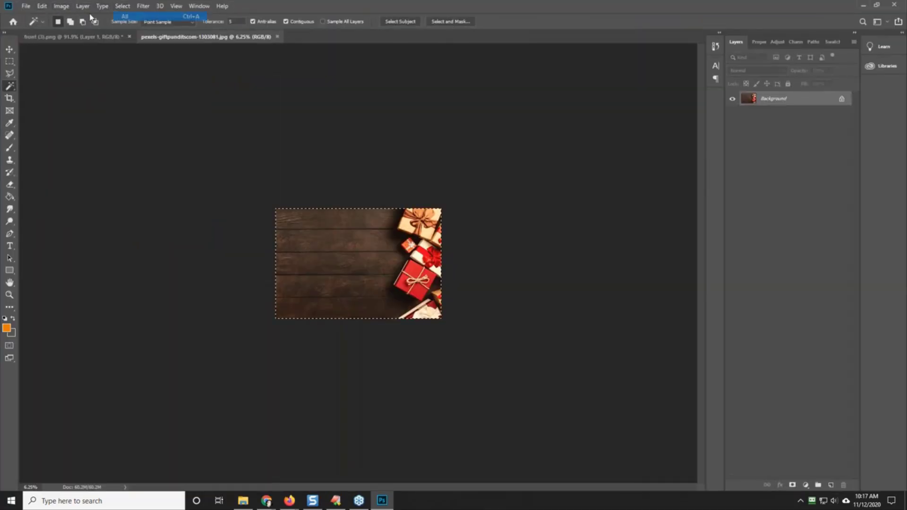
left_click(42, 6)
left_click(50, 72)
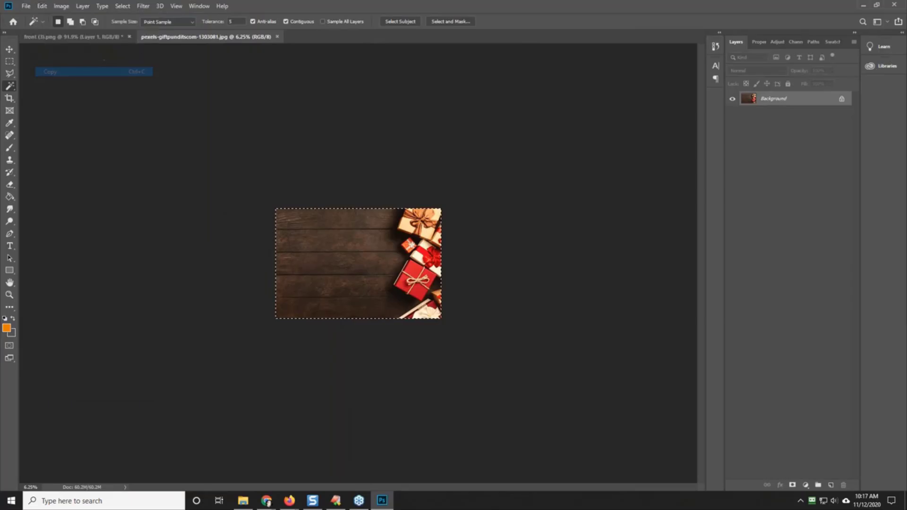
left_click(89, 37)
left_click(42, 6)
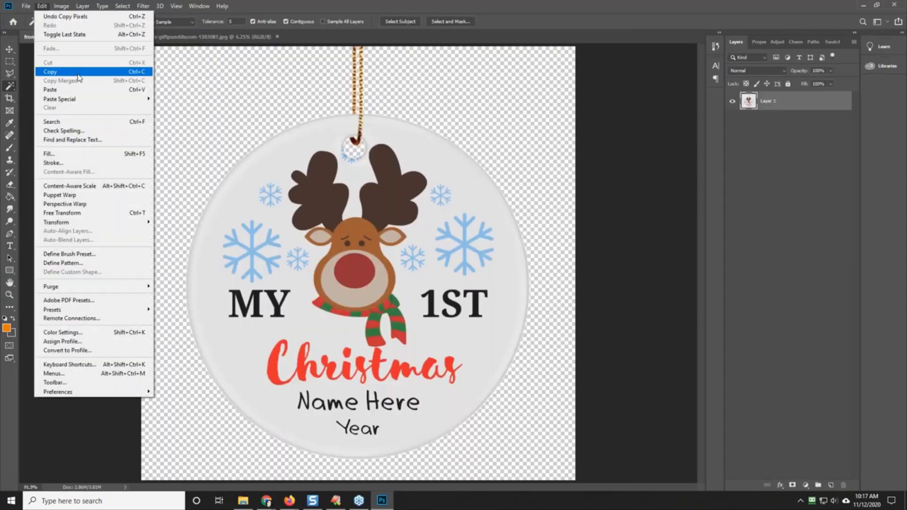
left_click(47, 84)
left_click_drag(785, 110, 785, 132)
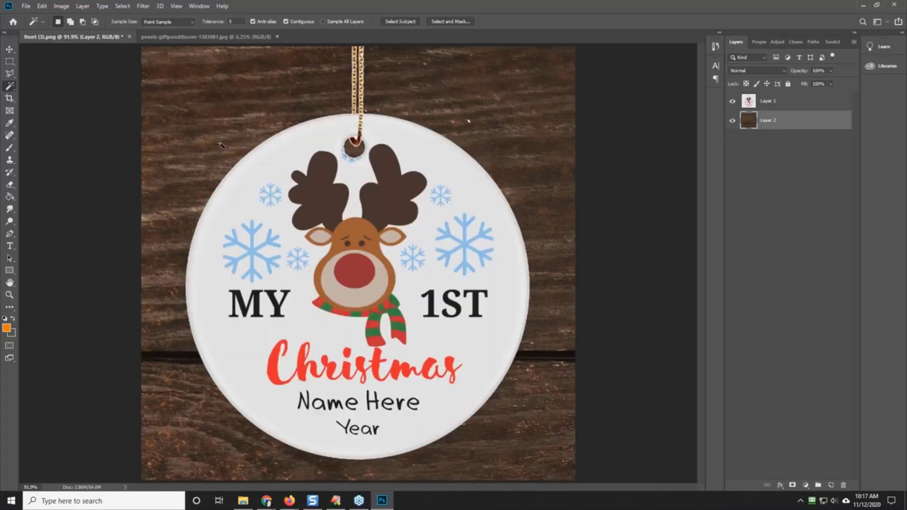
Step: Scale the gift box photo layer proportionally to 29% and position it so the gifts show behind the ornament, covering the canvas
left_click(10, 49)
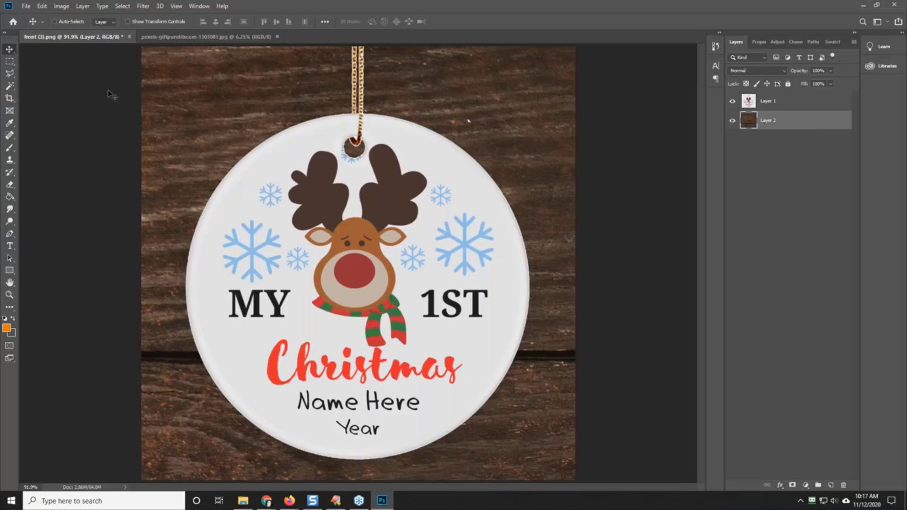
key("ctrl+t")
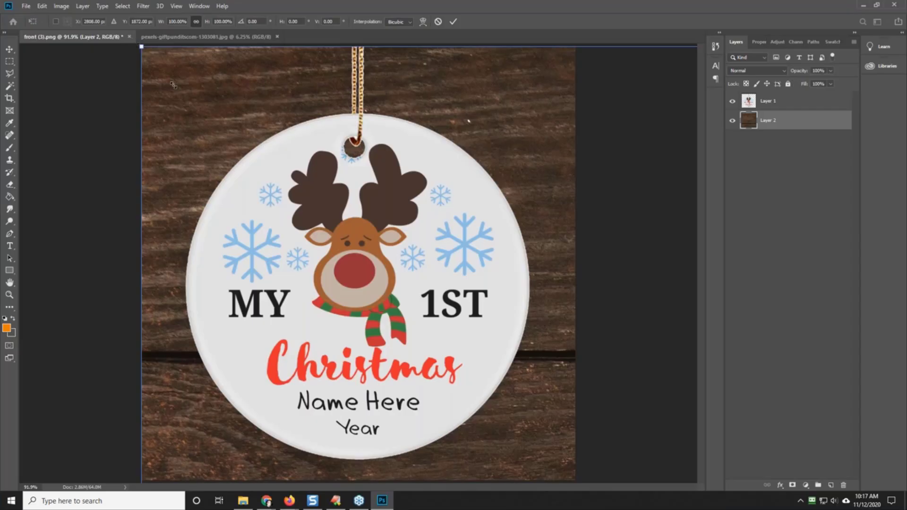
left_click_drag(173, 85, 99, 185)
left_click_drag(70, 94, 53, 62)
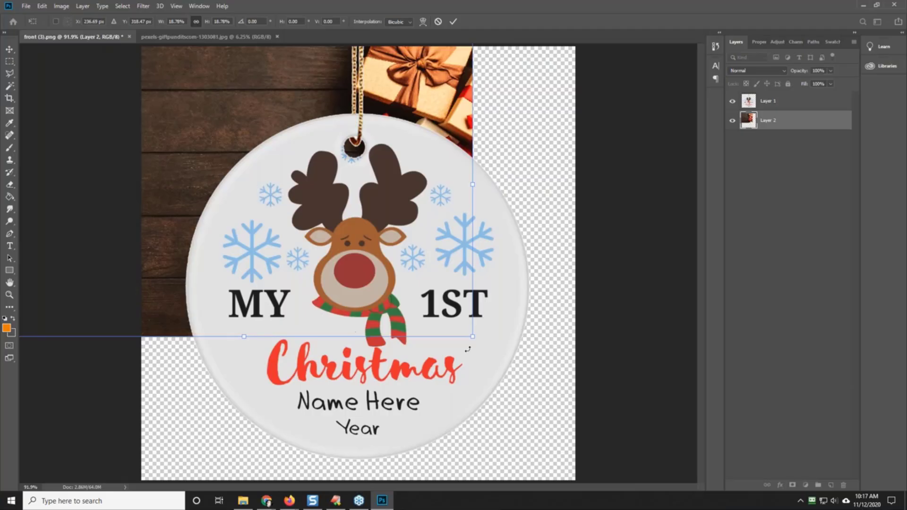
left_click_drag(472, 337, 532, 414)
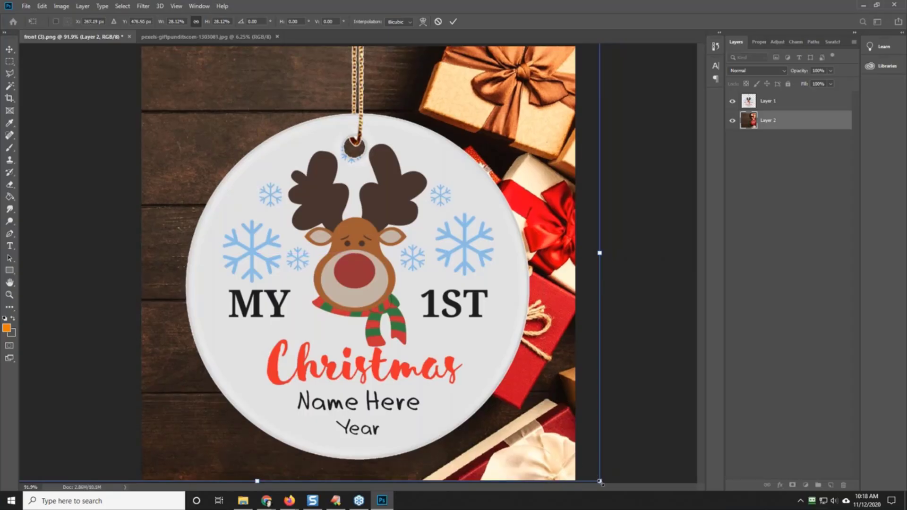
left_click_drag(601, 482, 592, 409)
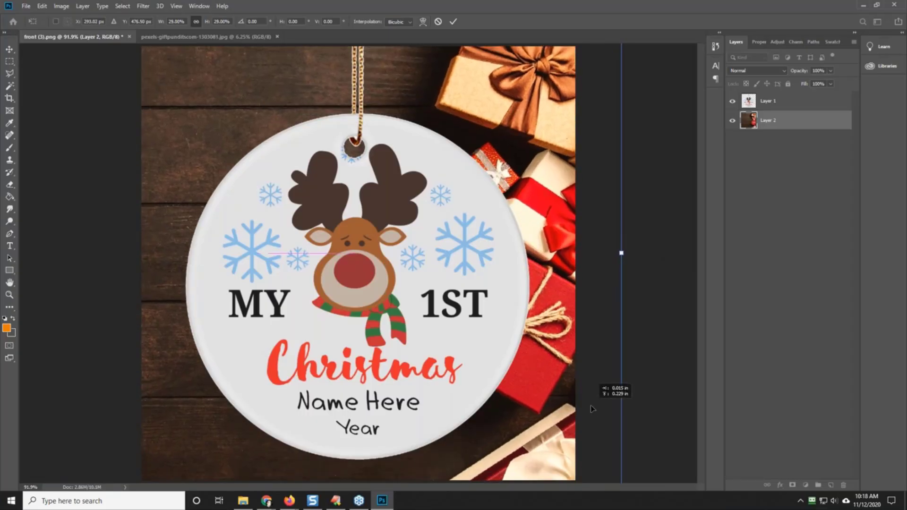
left_click(26, 6)
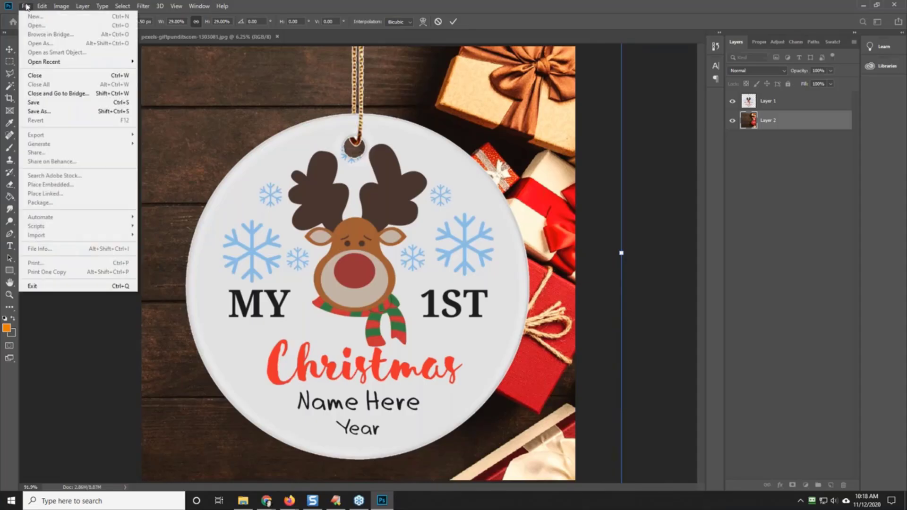
left_click(194, 97)
left_click(10, 49)
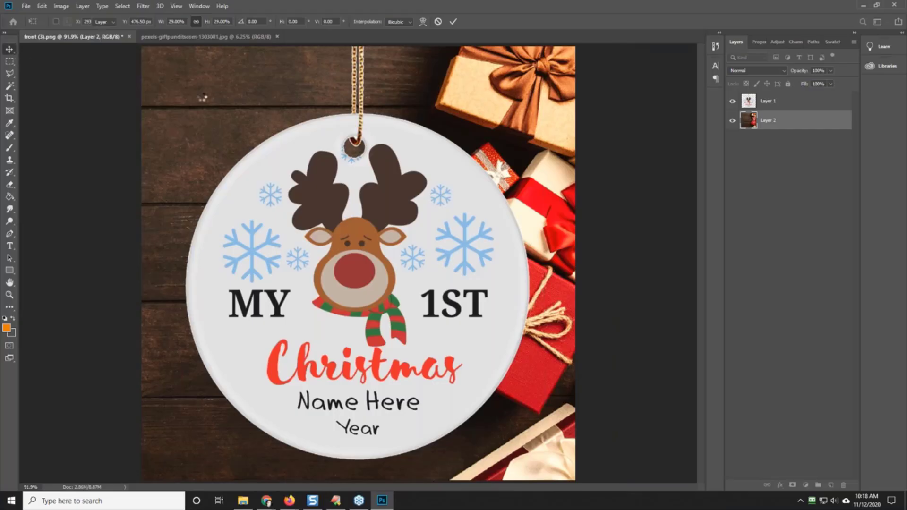
Step: Save the layered ornament image as front (3).psd in Photoshop format, and check it with the gift box layer hidden and shown again
left_click(25, 7)
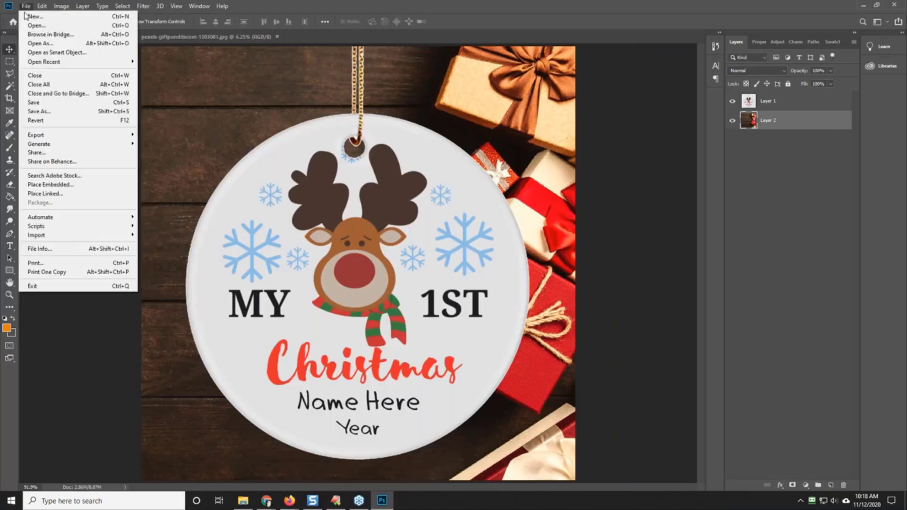
left_click(74, 113)
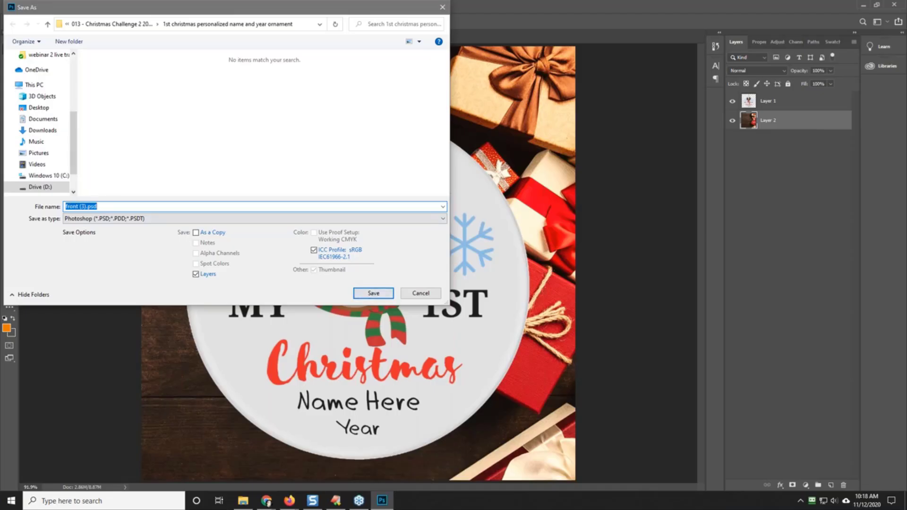
left_click(373, 294)
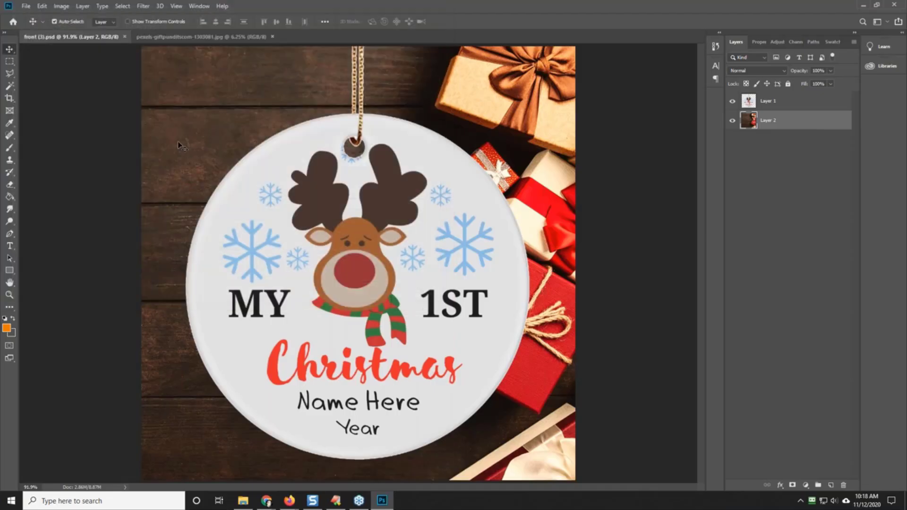
left_click(733, 121)
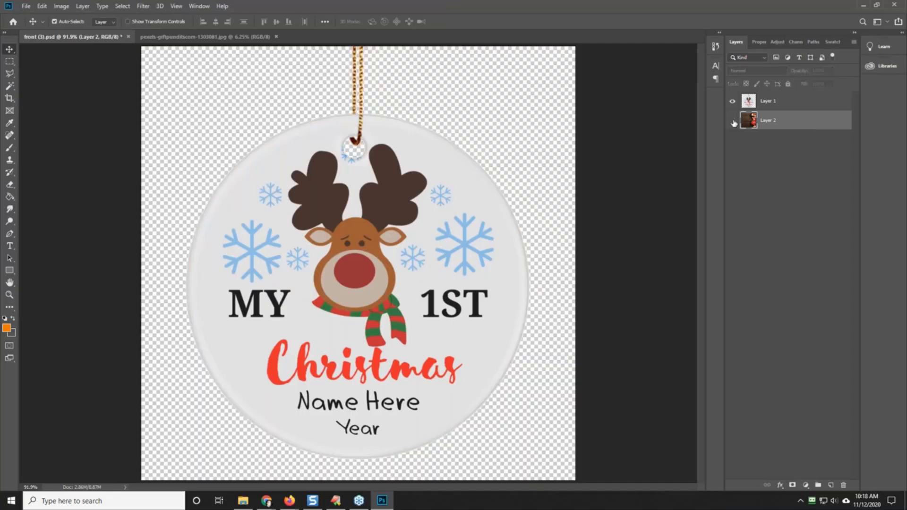
left_click(733, 121)
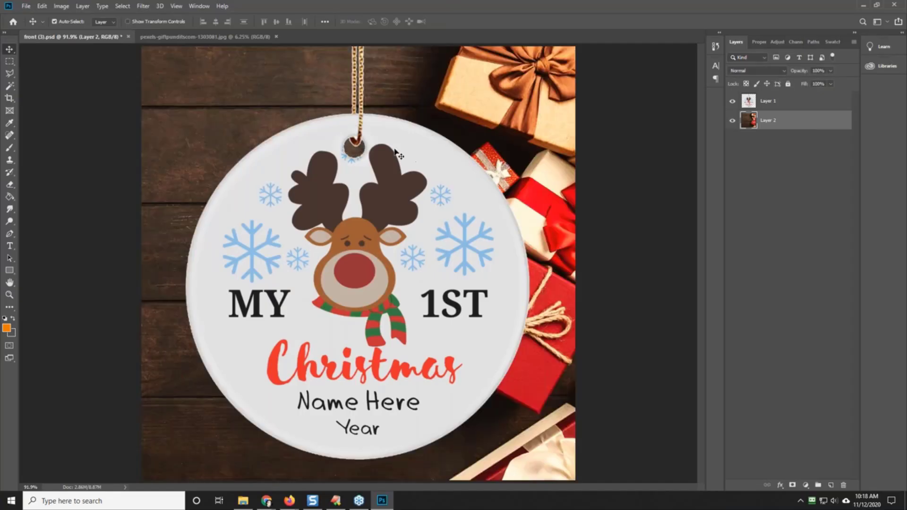
Step: Quick-export the ornament on the gift box background as a PNG with a file name starting with 1000
left_click(26, 6)
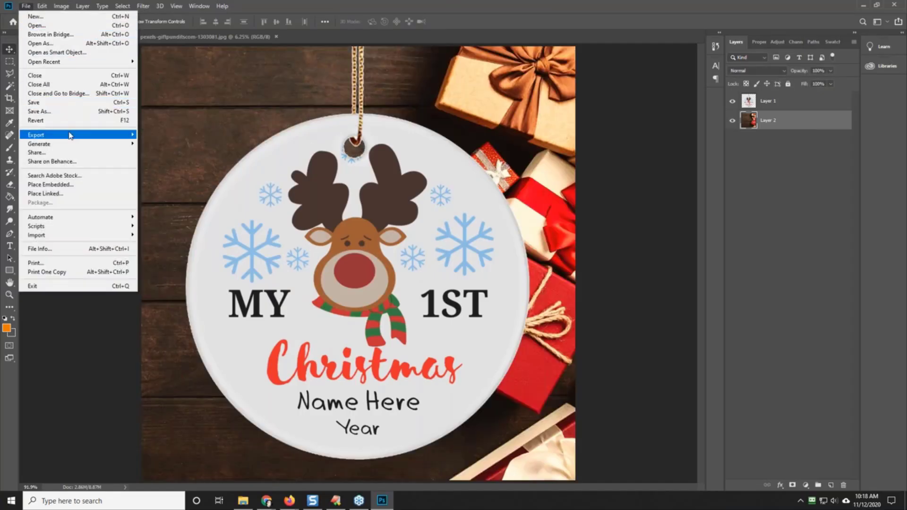
mouse_move(69, 136)
left_click(182, 135)
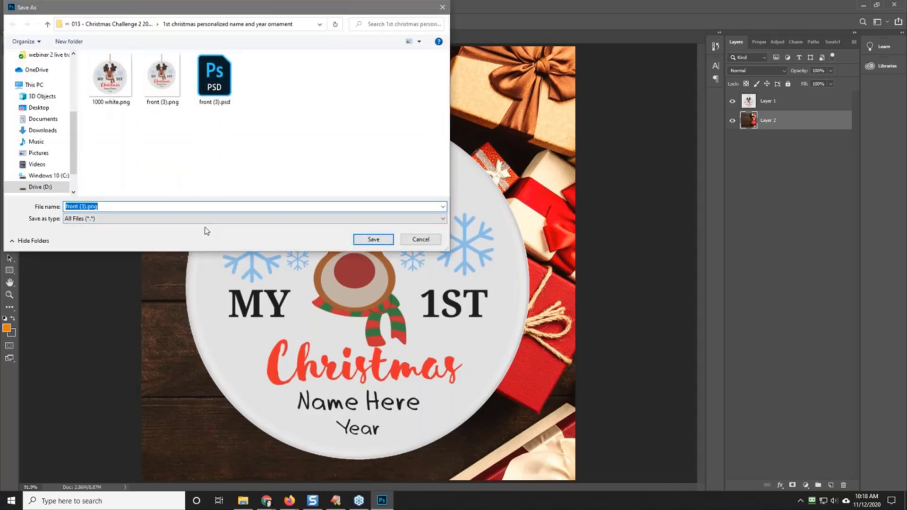
type("g")
type("100")
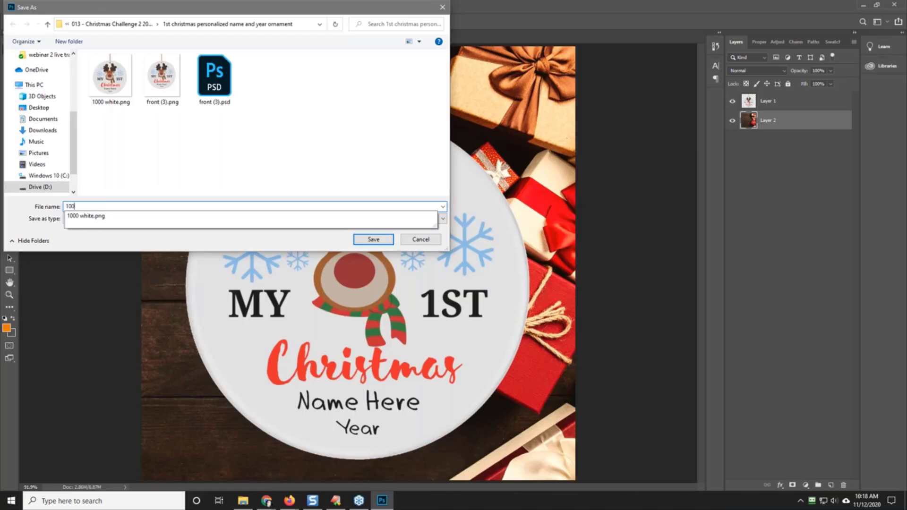
type("0")
key("Return")
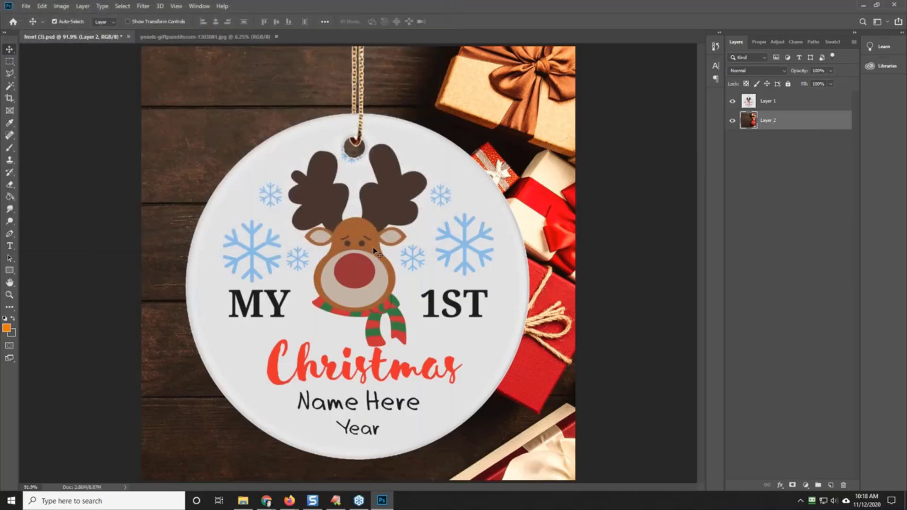
Step: Switch to Chrome, close the gift box photo page on Pexels and search the site for "christmas tree"
left_click(865, 6)
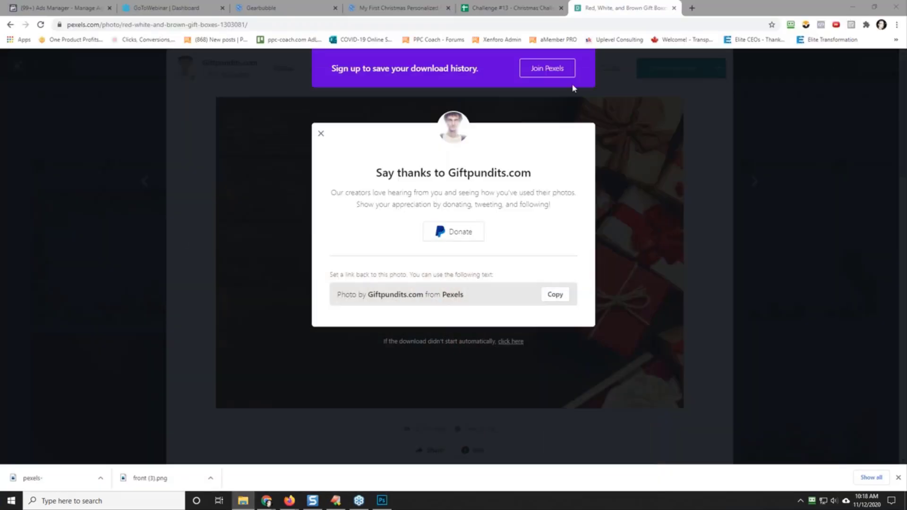
left_click(665, 58)
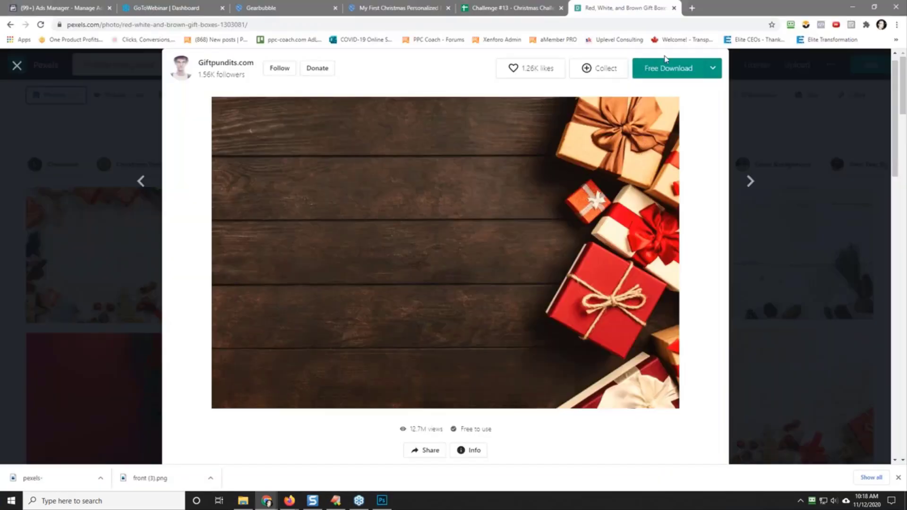
left_click(807, 124)
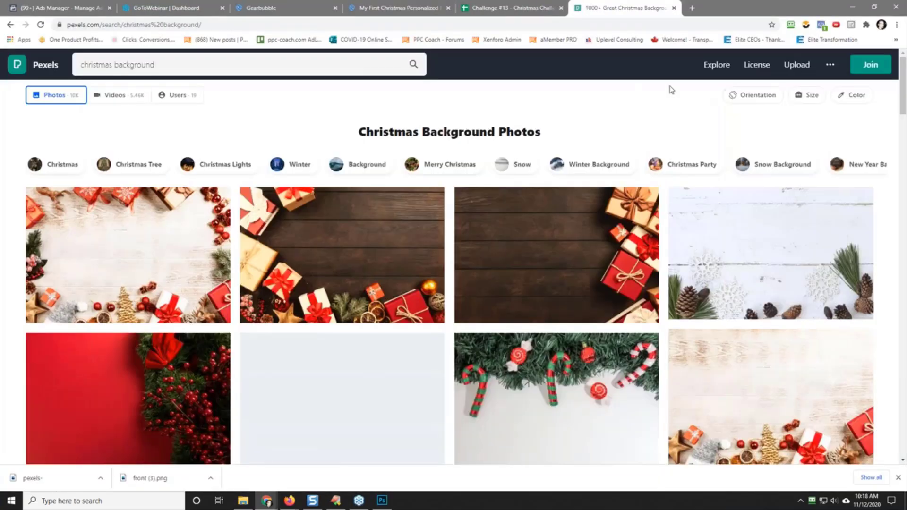
double_click(118, 67)
type("tree")
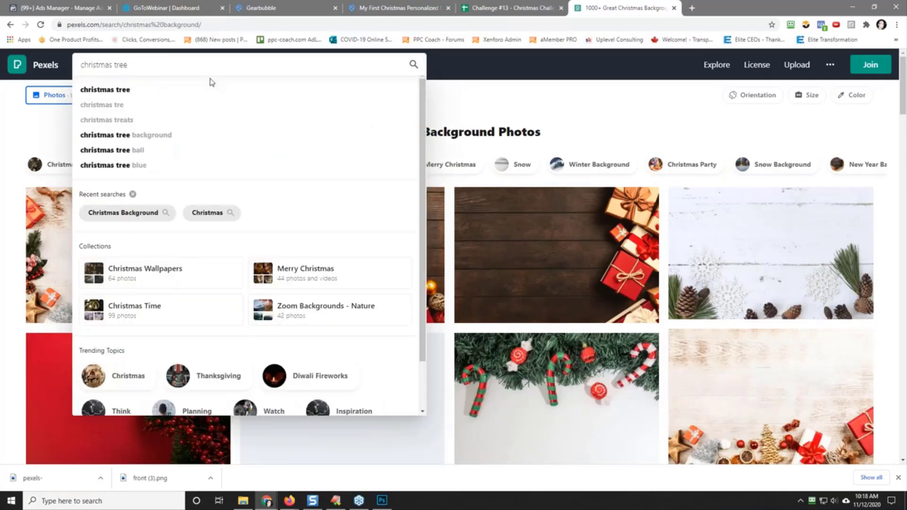
key("Return")
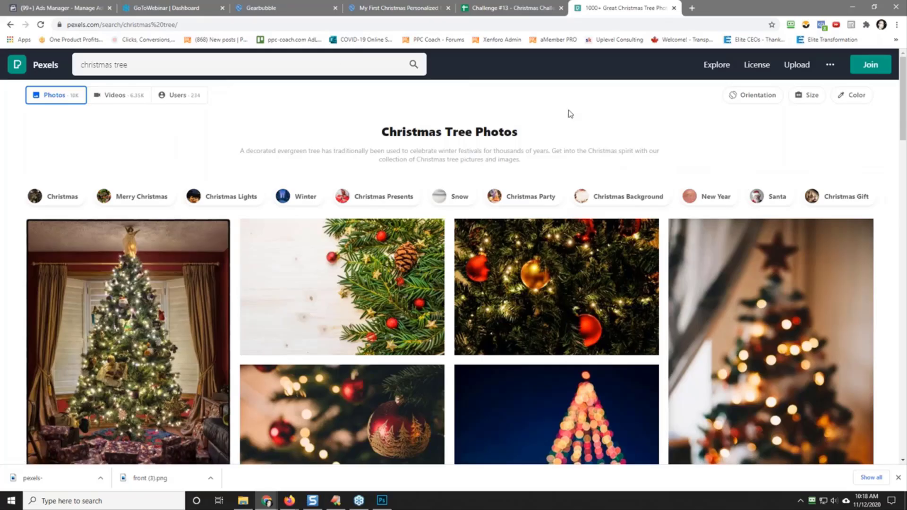
Step: Browse the Christmas tree photos, open the close-up with red and gold baubles and start its free download
scroll(571, 113, "down", 2)
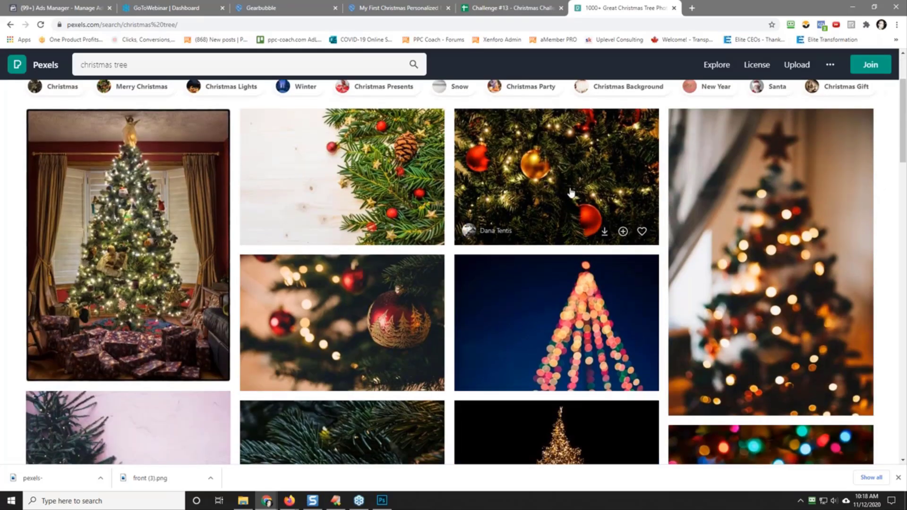
scroll(562, 294, "down", 4)
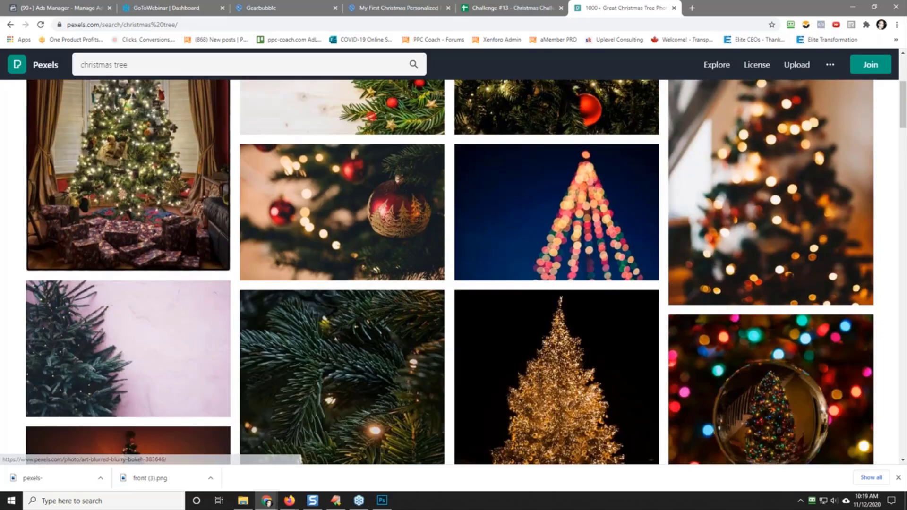
scroll(563, 294, "up", 4)
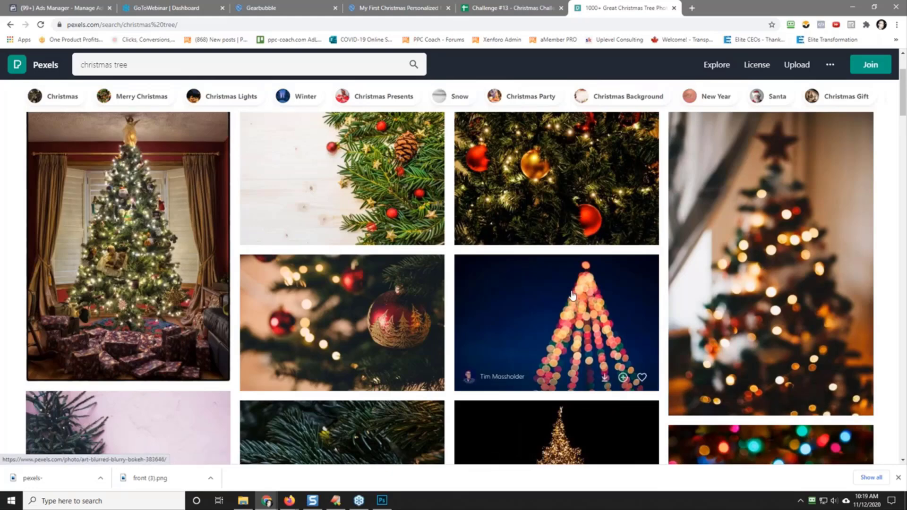
scroll(545, 302, "up", 2)
left_click(545, 287)
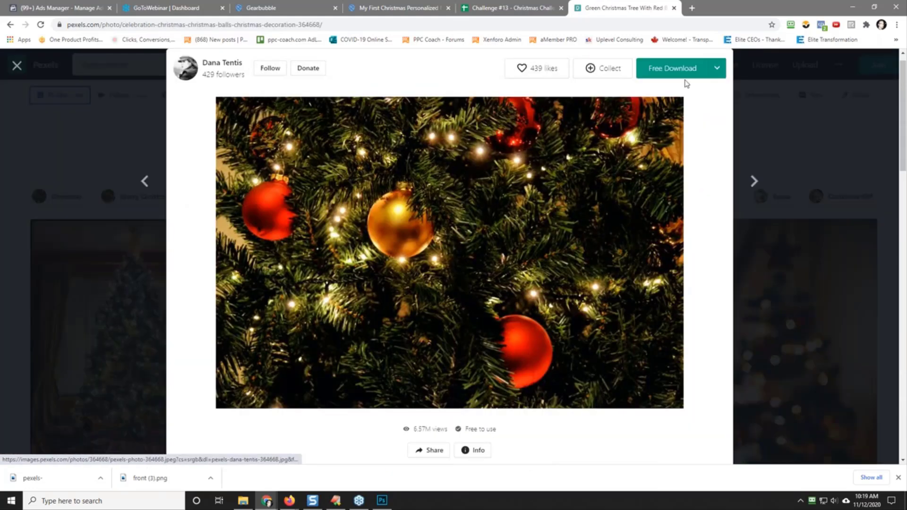
left_click(672, 67)
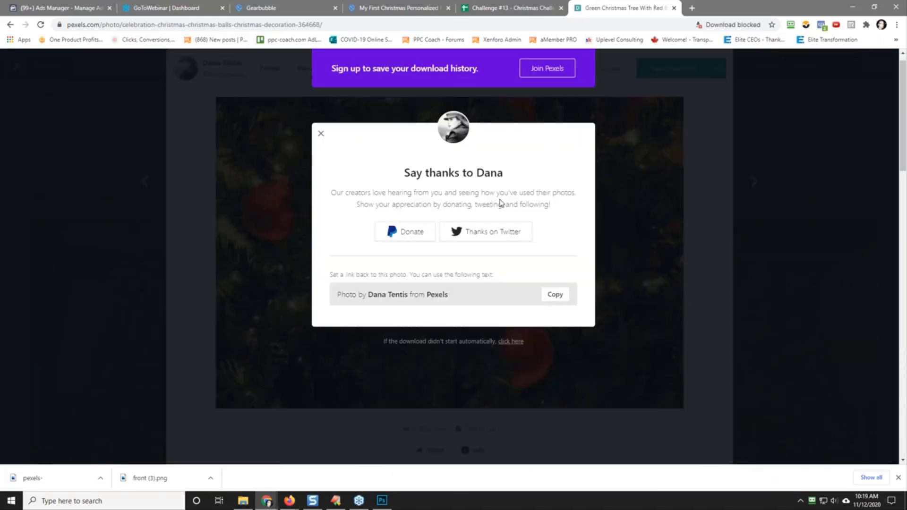
Step: Try to open the bauble tree photo in Photoshop from the Pexels download, clear the gift box photo's selection and return to Chrome
left_click(100, 478)
left_click(116, 446)
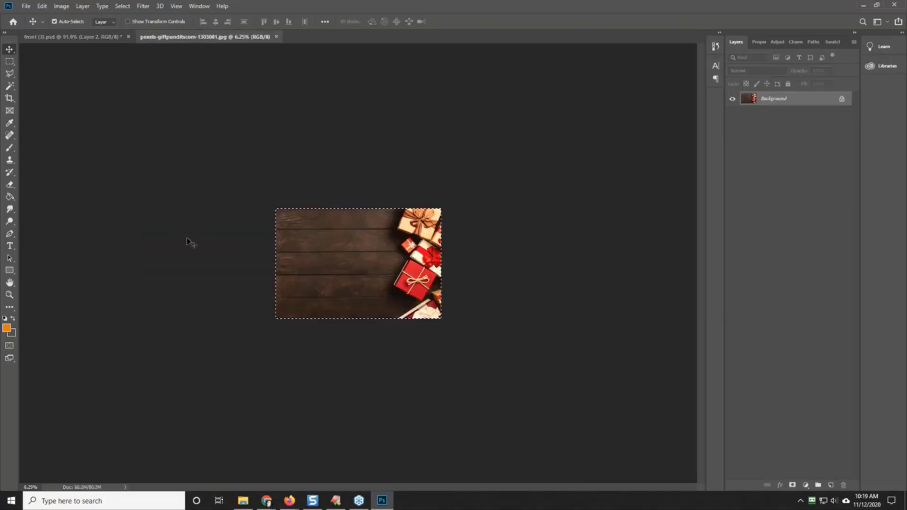
key("ctrl+d")
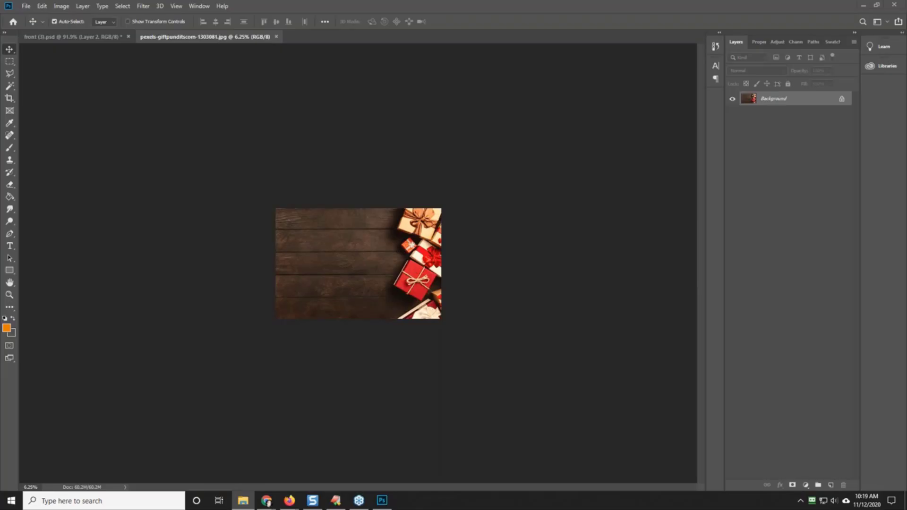
left_click(864, 5)
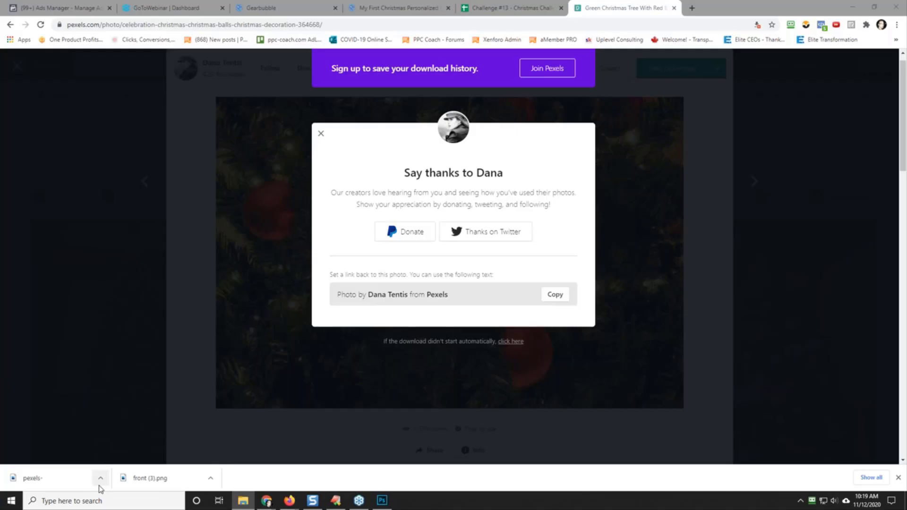
Step: Retry the free download of the bauble tree photo and check for the file in its download folder
left_click(636, 258)
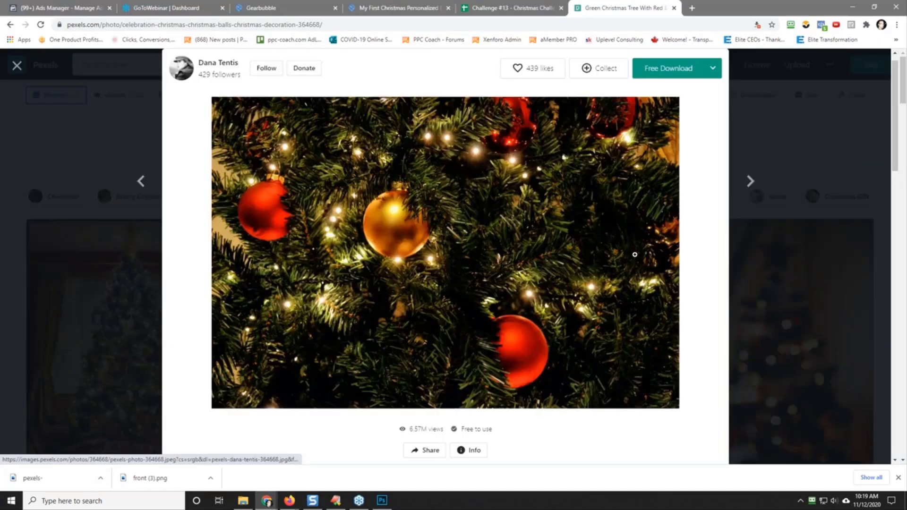
left_click(670, 74)
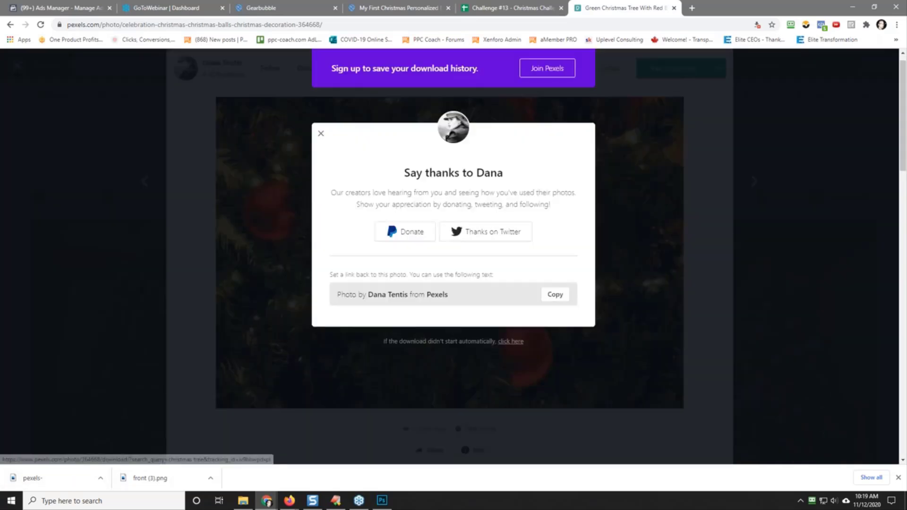
left_click(100, 478)
left_click(120, 445)
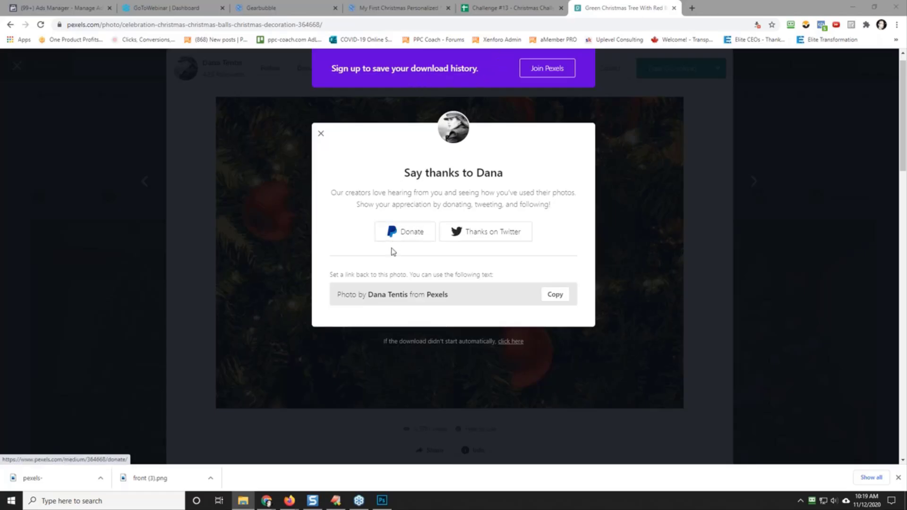
Step: Dismiss the earlier download notices and download the bauble tree photo from Pexels in Medium size (1280 x 853), using the fallback download link
left_click(899, 478)
left_click(601, 214)
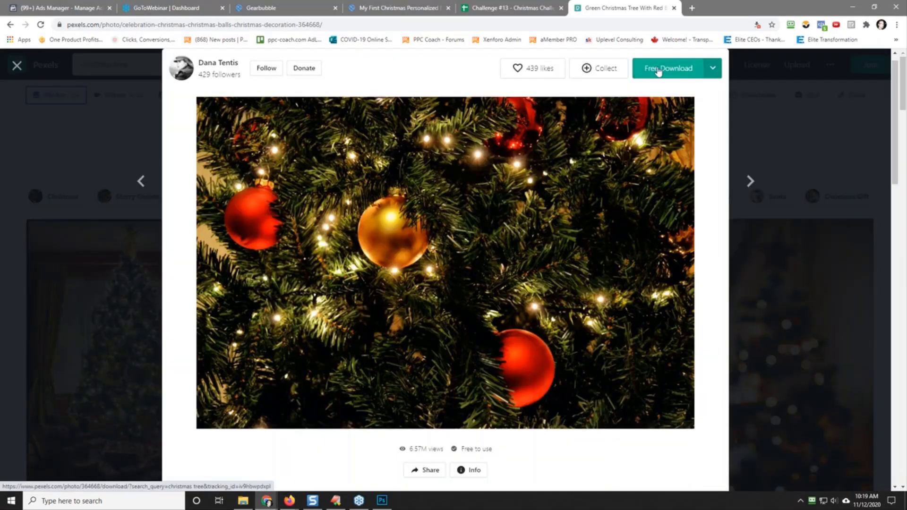
left_click(713, 68)
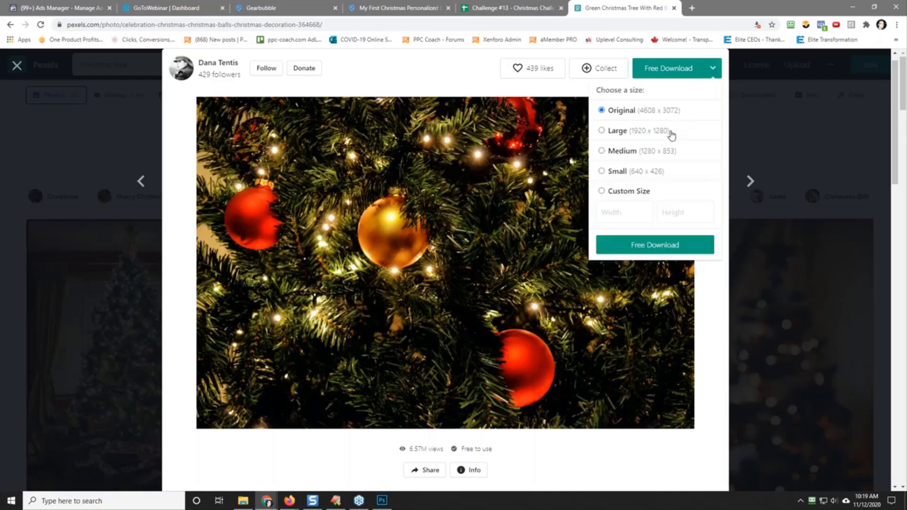
left_click(602, 151)
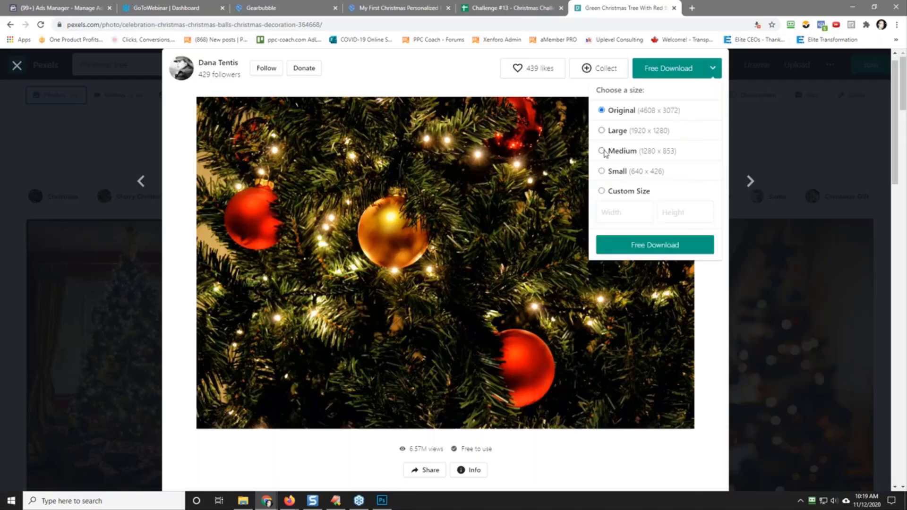
left_click(641, 245)
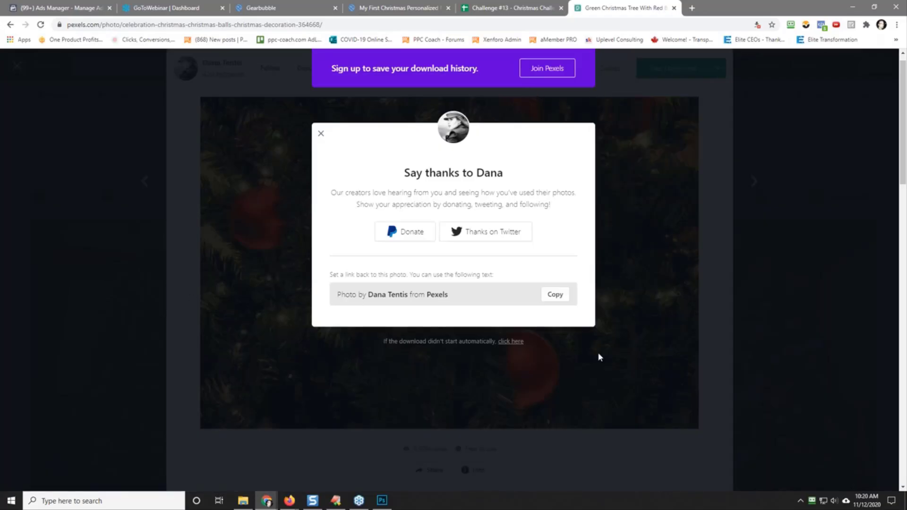
left_click(509, 343)
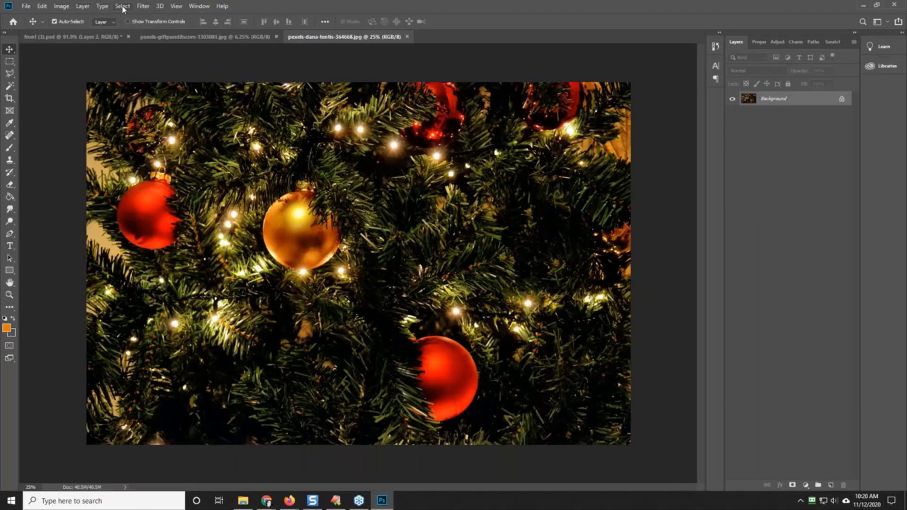
Step: Select the entire bauble tree photo in Photoshop and copy it
left_click(123, 5)
left_click(119, 17)
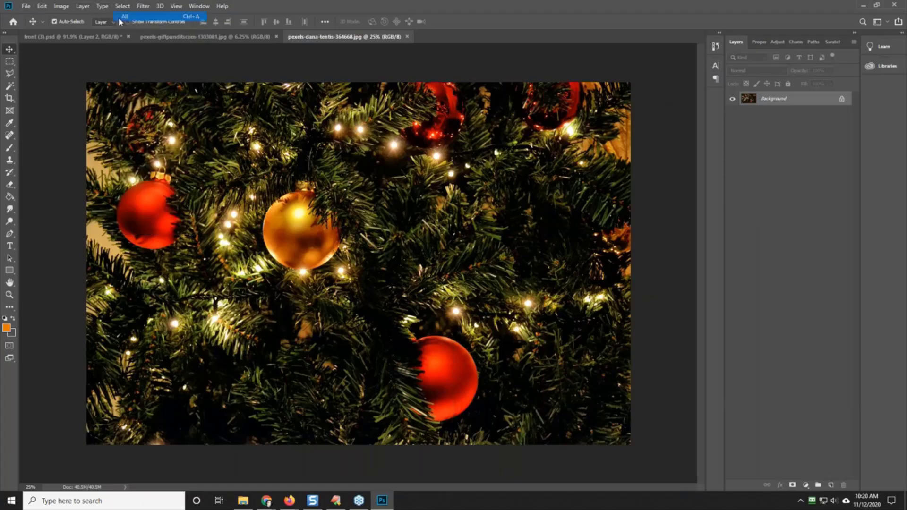
left_click(42, 6)
left_click(78, 71)
Step: Hide the gift box layer in front (3).psd and paste the tree photo as a background behind the ornament
left_click(79, 35)
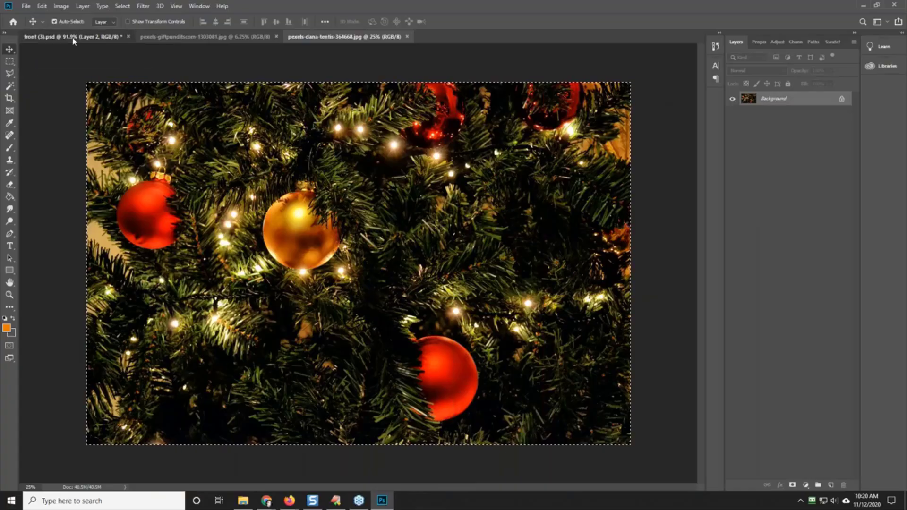
left_click(732, 121)
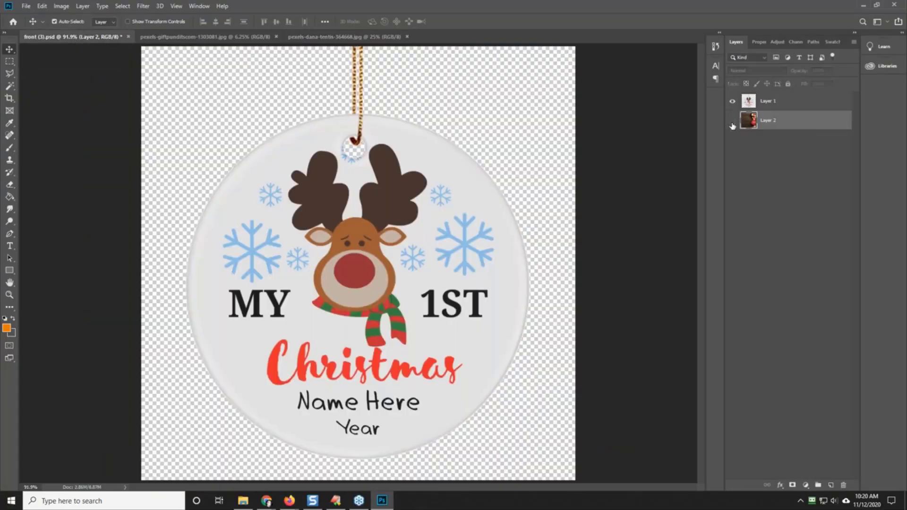
left_click(43, 6)
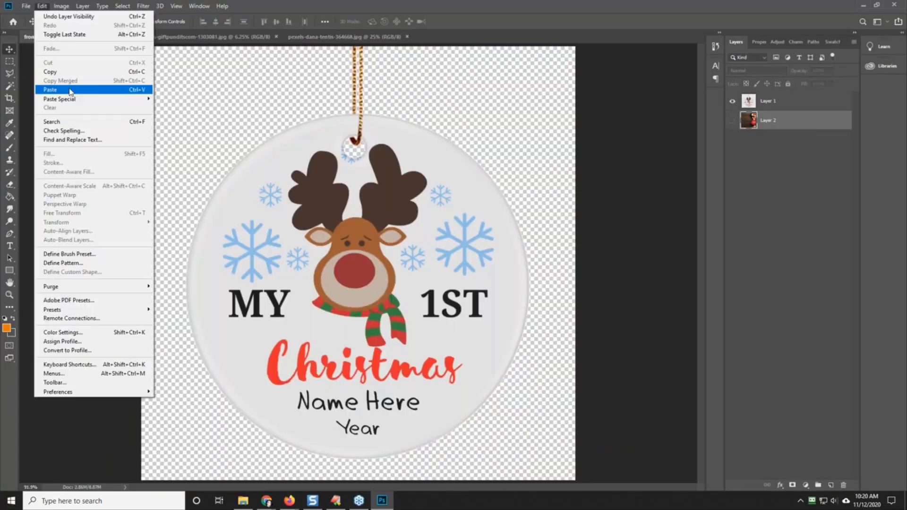
left_click(67, 90)
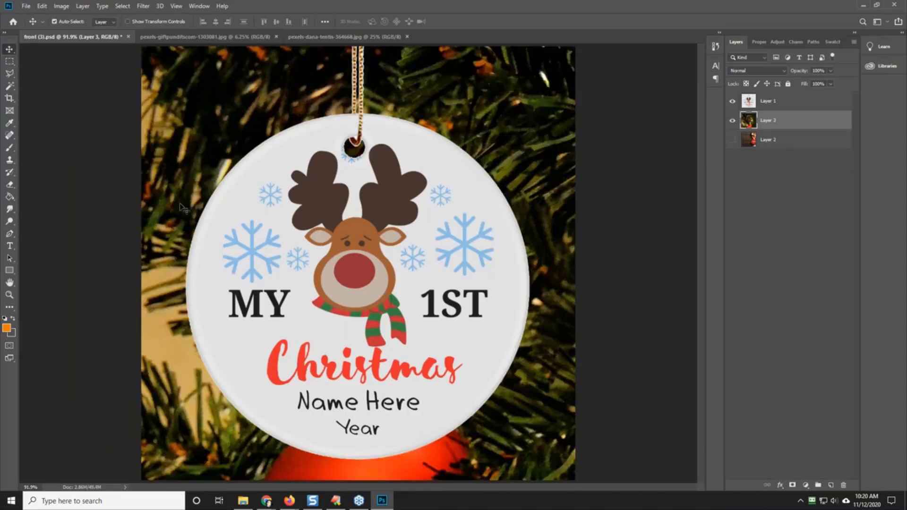
Step: Scale the tree background to about 44% and position it so the red and gold baubles flank the ornament's cord
key("ctrl+t")
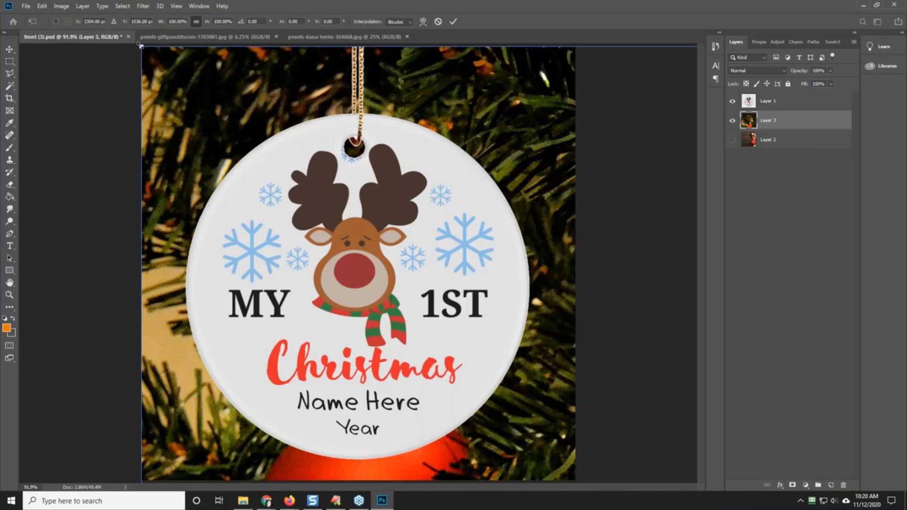
left_click_drag(142, 47, 19, 8)
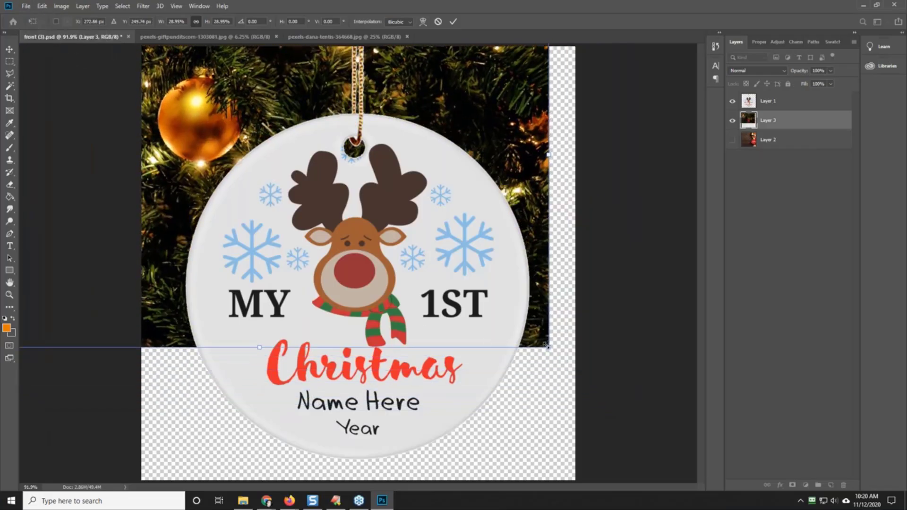
left_click_drag(548, 347, 688, 433)
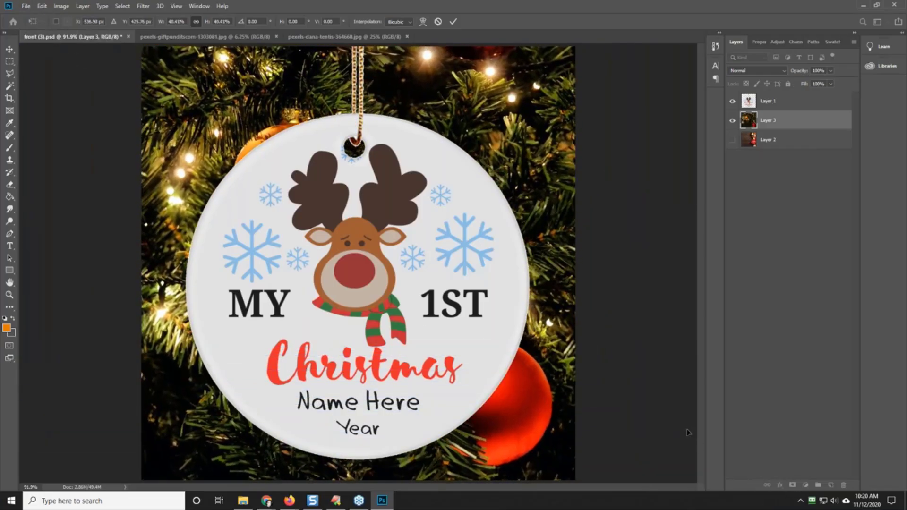
left_click_drag(621, 376, 731, 475)
left_click_drag(70, 61, 1, 1)
left_click_drag(160, 148, 269, 3)
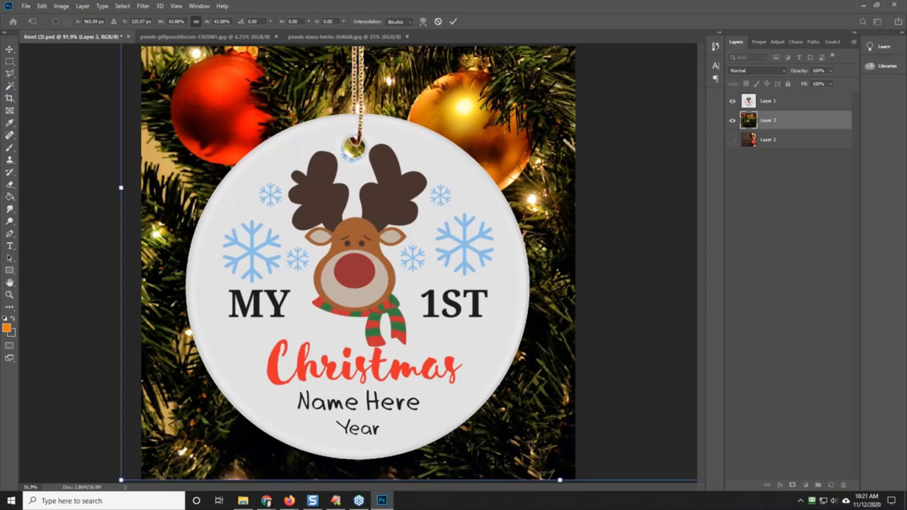
key("Return")
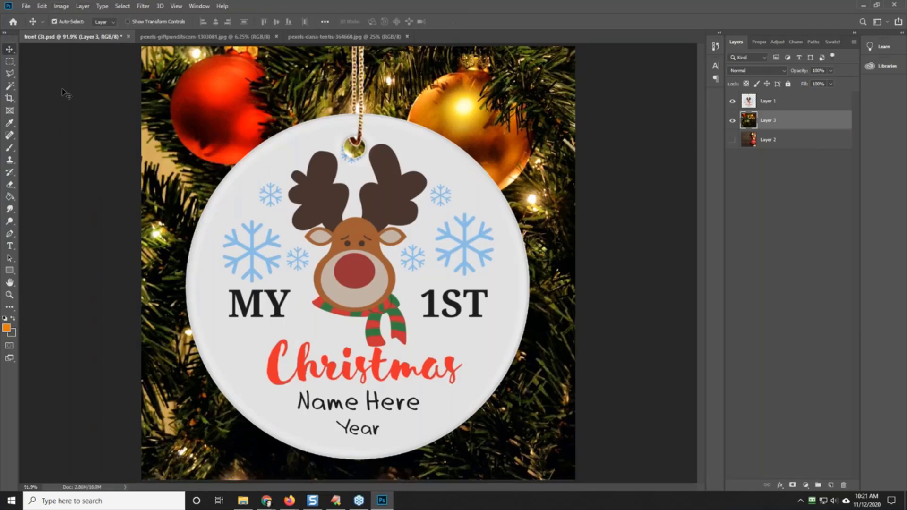
Step: Save the layered ornament design over the existing front (3).psd
left_click(26, 6)
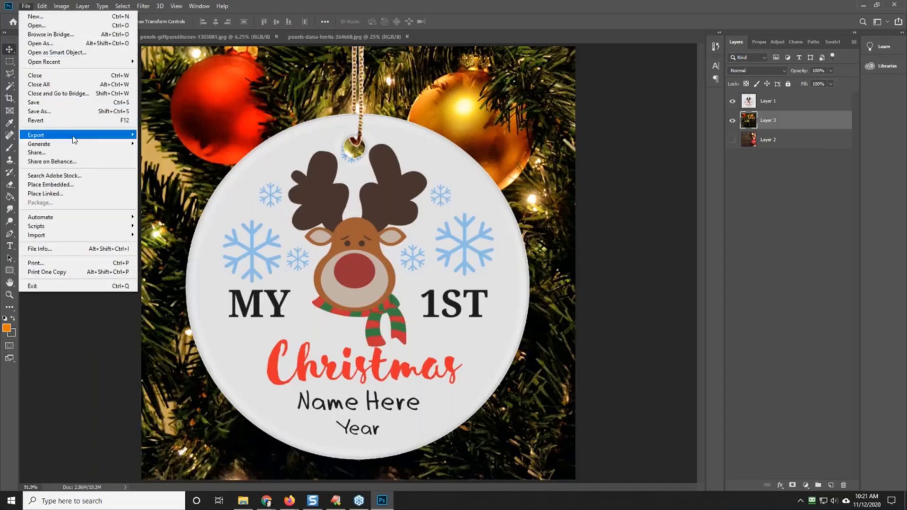
left_click(66, 112)
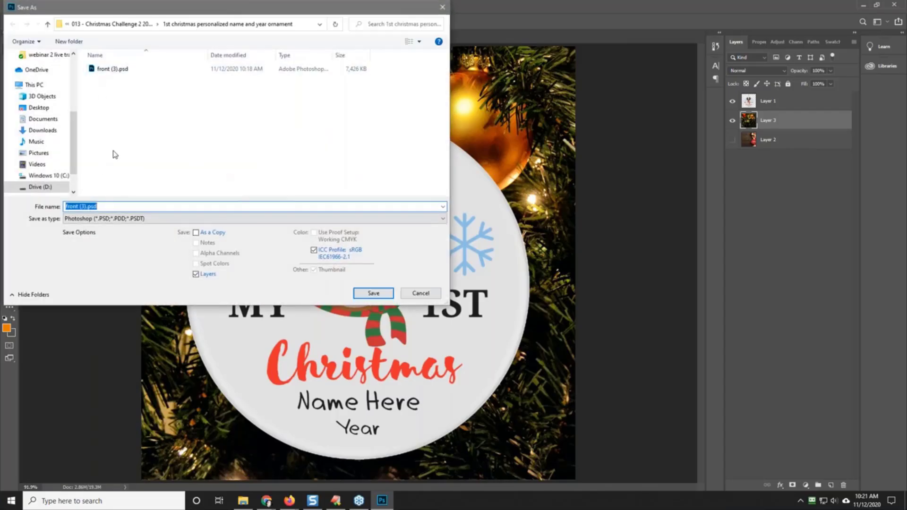
left_click(373, 292)
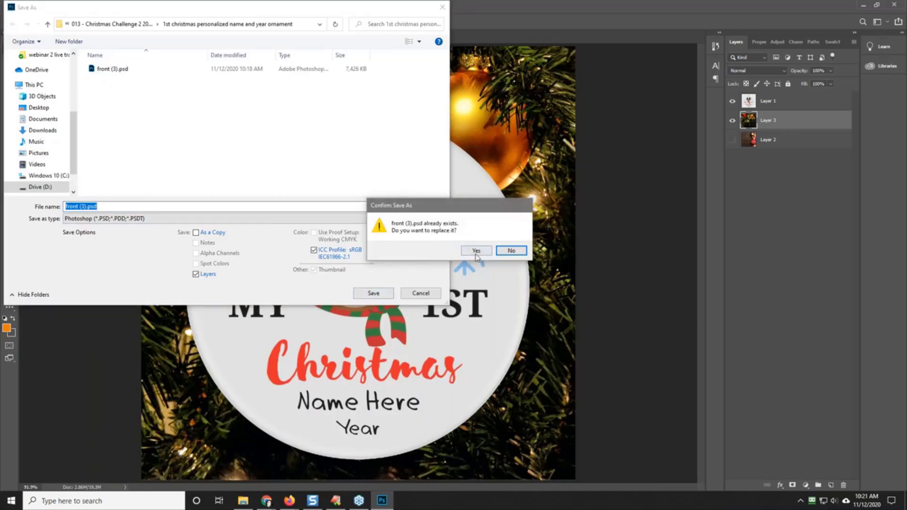
left_click(475, 252)
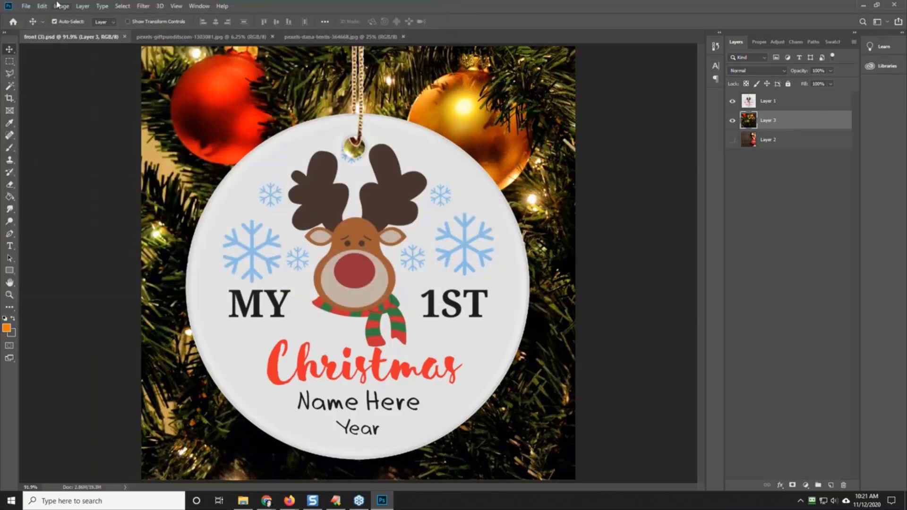
Step: Export the Christmas tree version as a separate PNG in the ornament folder, with a file name starting with "1000 tr"
left_click(27, 7)
mouse_move(68, 136)
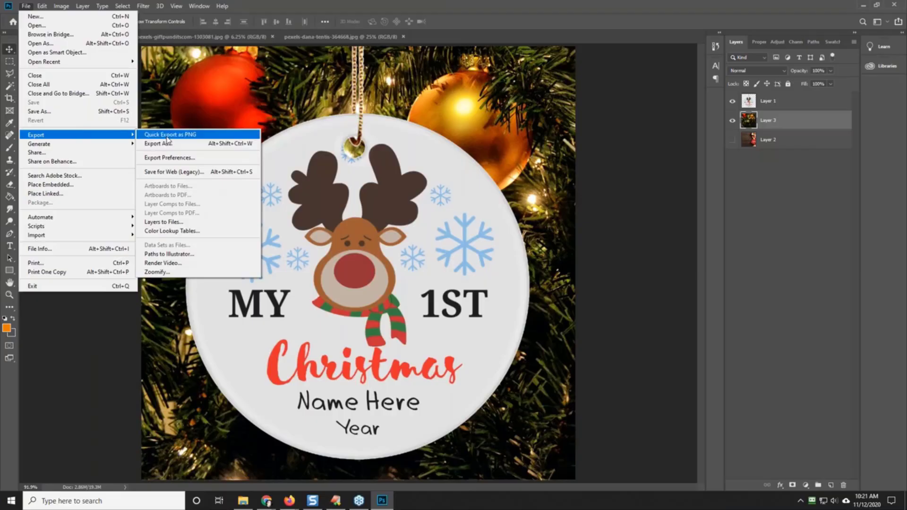
left_click(180, 135)
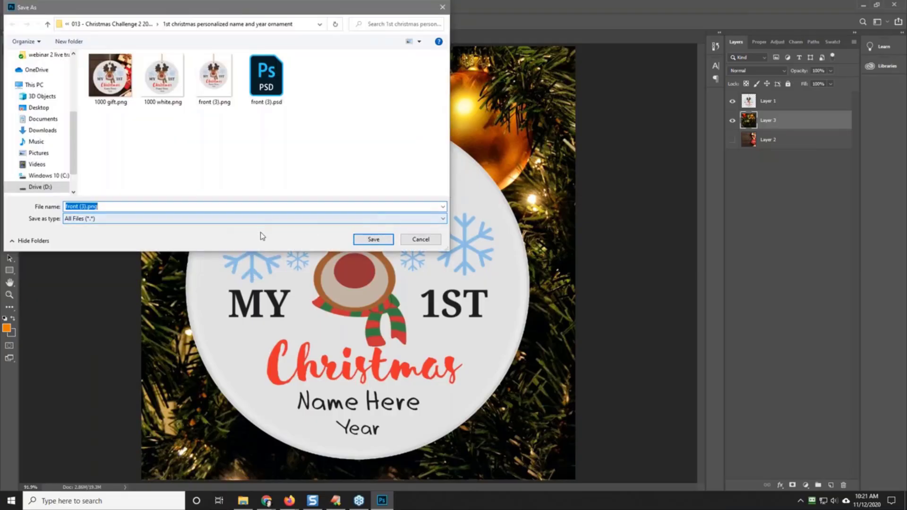
left_click(371, 239)
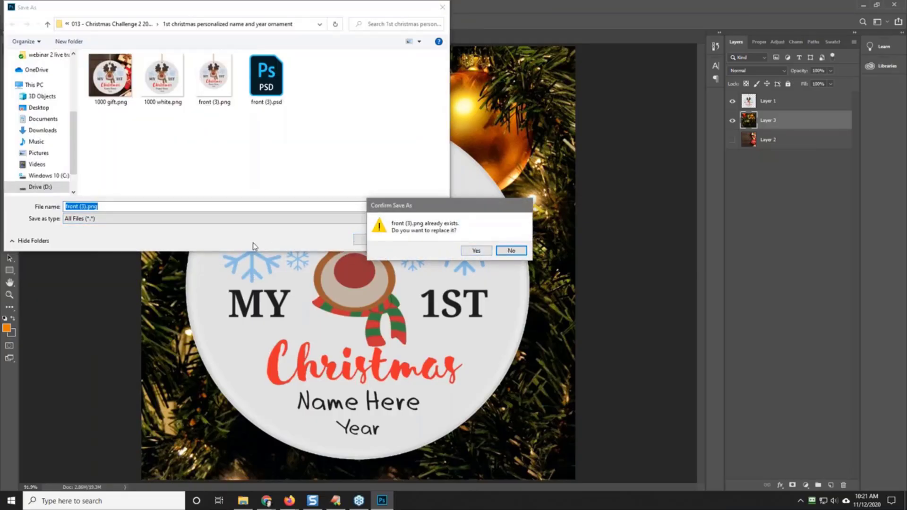
left_click(511, 250)
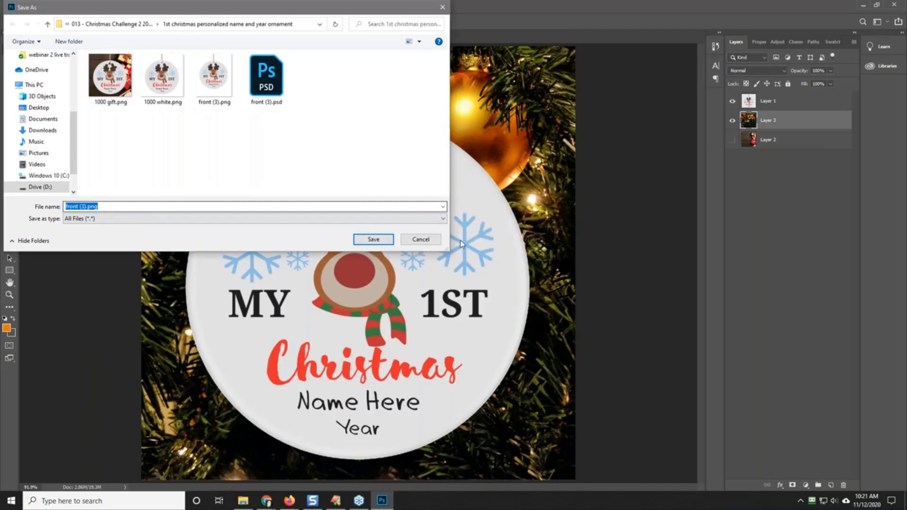
type("1000")
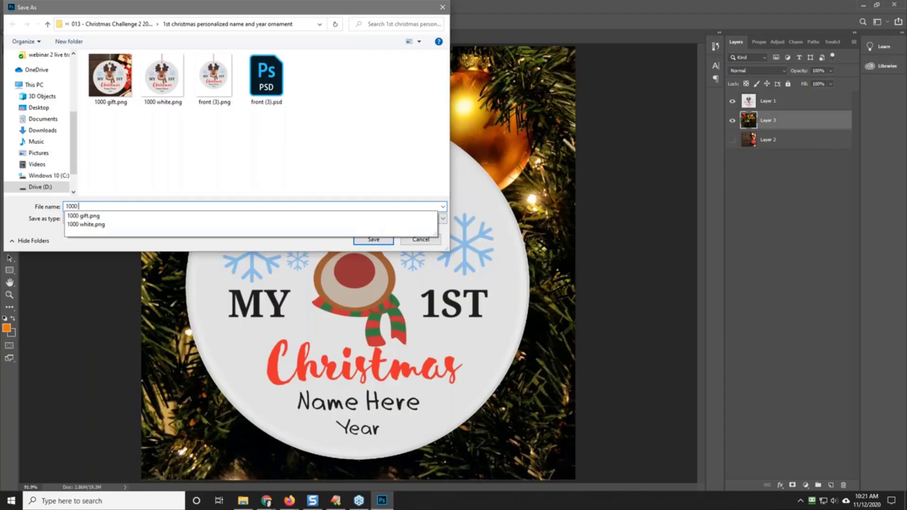
type(" tree")
key("Return")
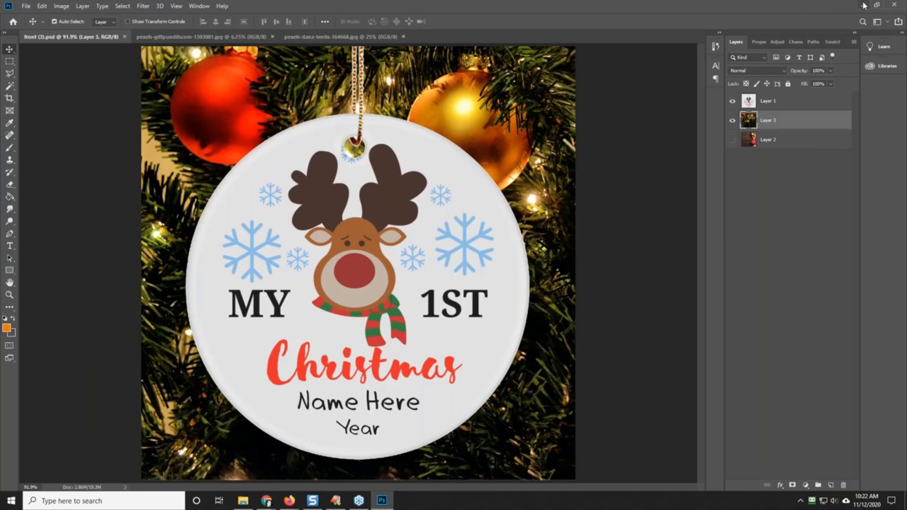
Step: Compare the gift box and Christmas tree backgrounds by toggling their layers' visibility, ending on the tree version
left_click(732, 121)
left_click(733, 140)
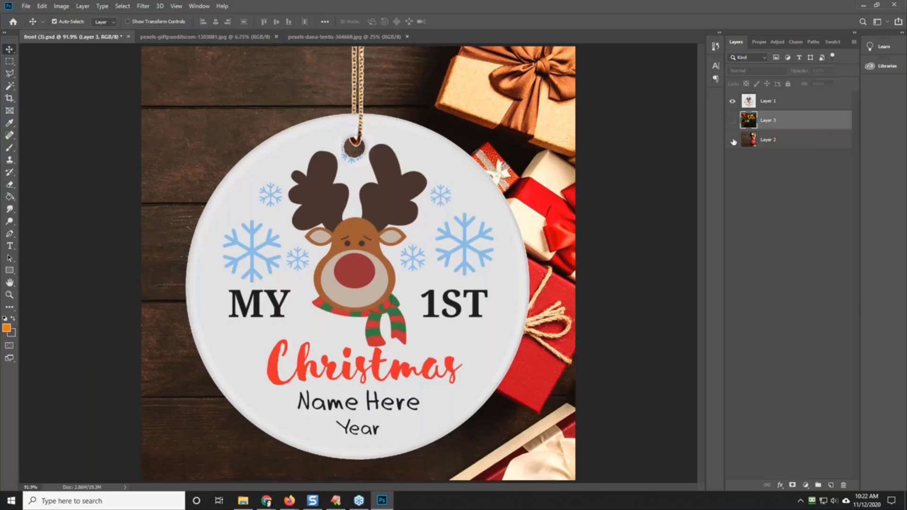
left_click(733, 141)
left_click(733, 140)
left_click(733, 120)
left_click(733, 140)
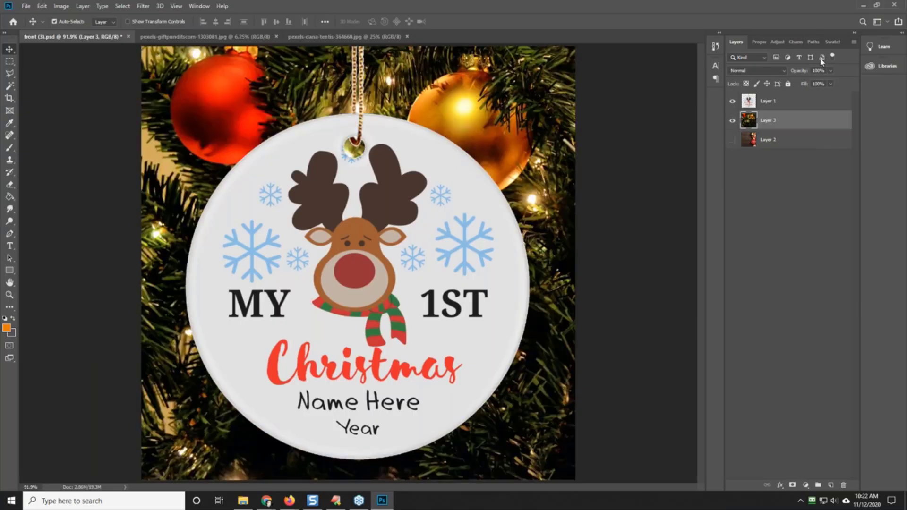
Step: Return to Chrome and close the Pexels, challenge spreadsheet, GoToWebinar and Gearbubble campaigns pages, keeping the ornament sales page open
left_click(861, 5)
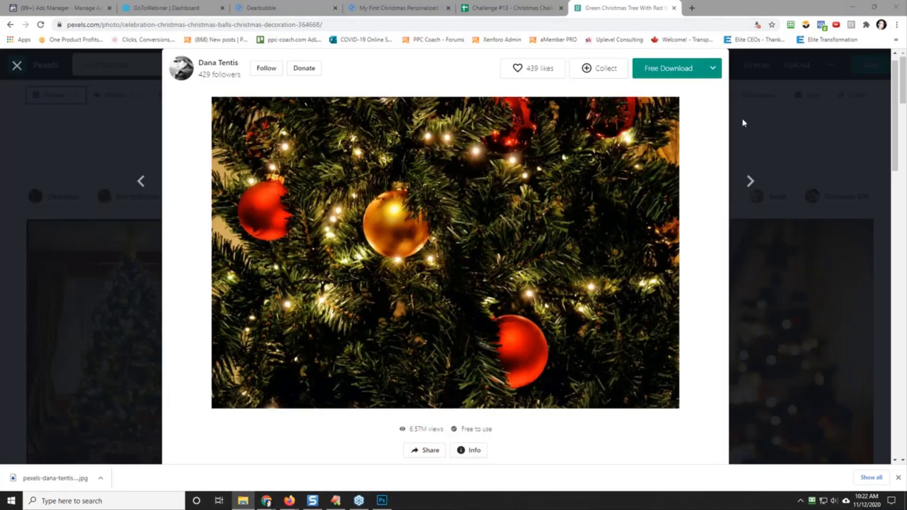
left_click(674, 7)
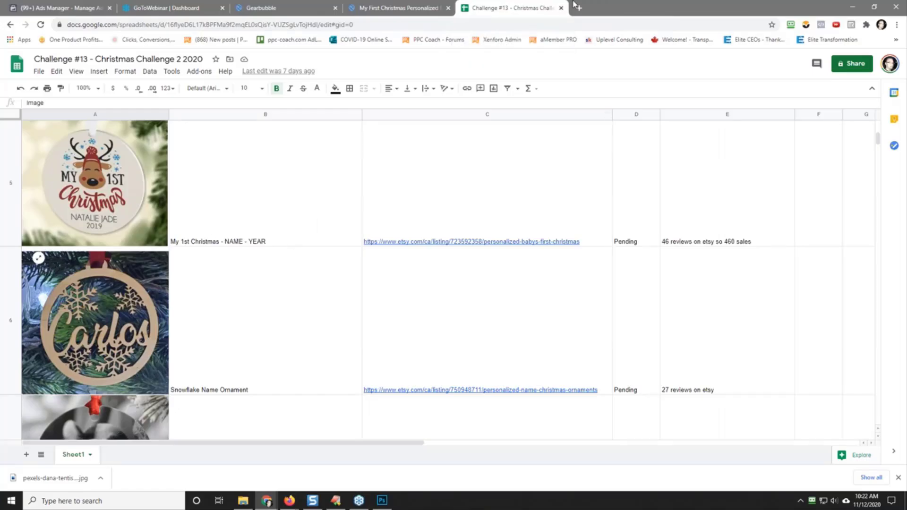
left_click(561, 8)
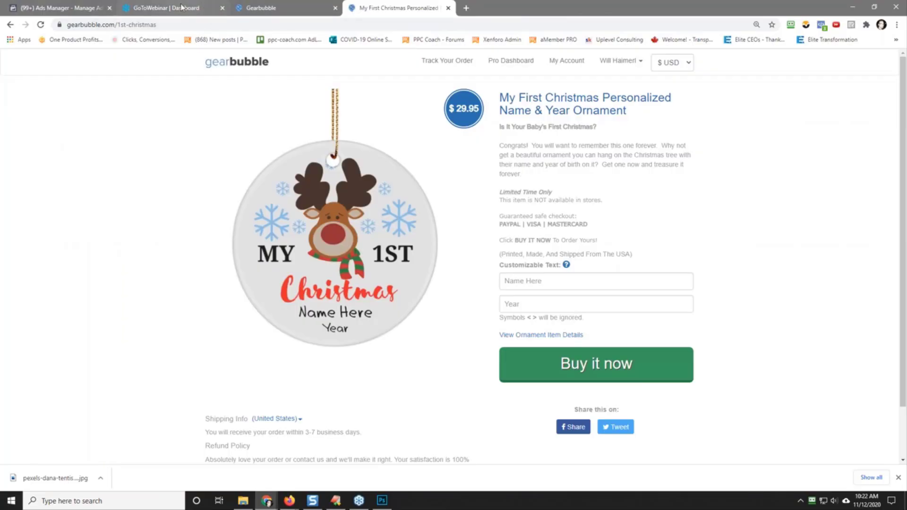
left_click_drag(181, 6, 537, 46)
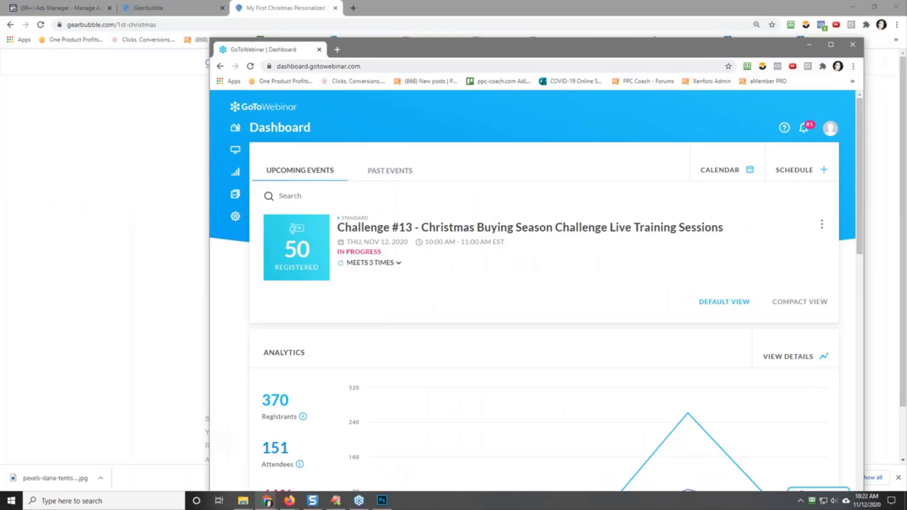
left_click(853, 45)
left_click(150, 7)
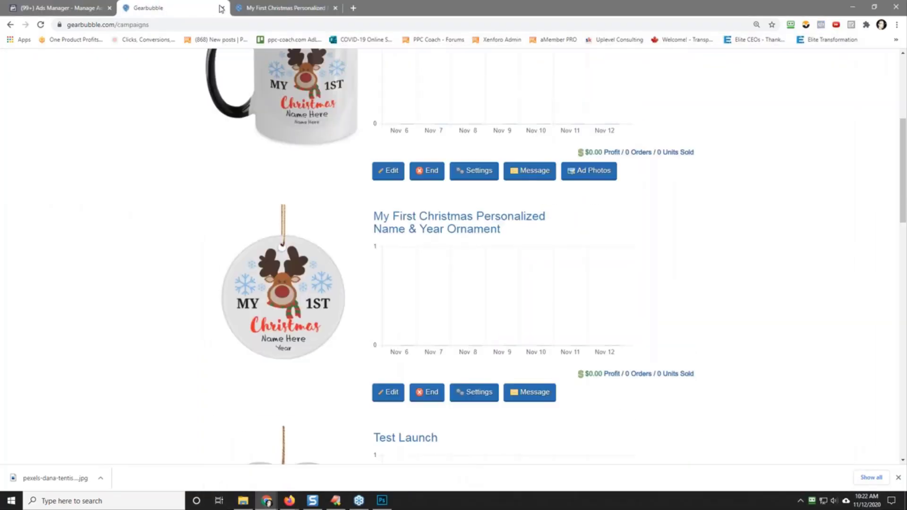
left_click(274, 8)
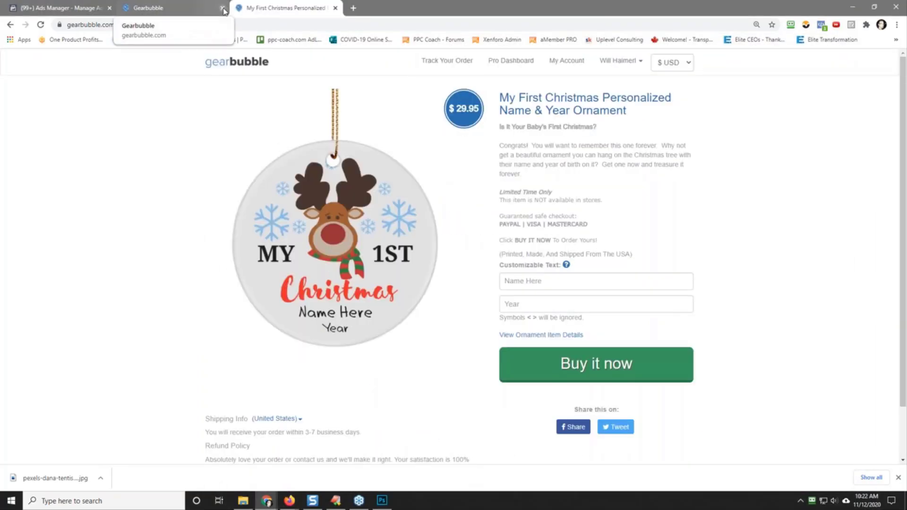
left_click(223, 8)
Step: Create a new Auction campaign with the Conversions objective in the Ornaments account in Facebook Ads Manager
left_click(60, 7)
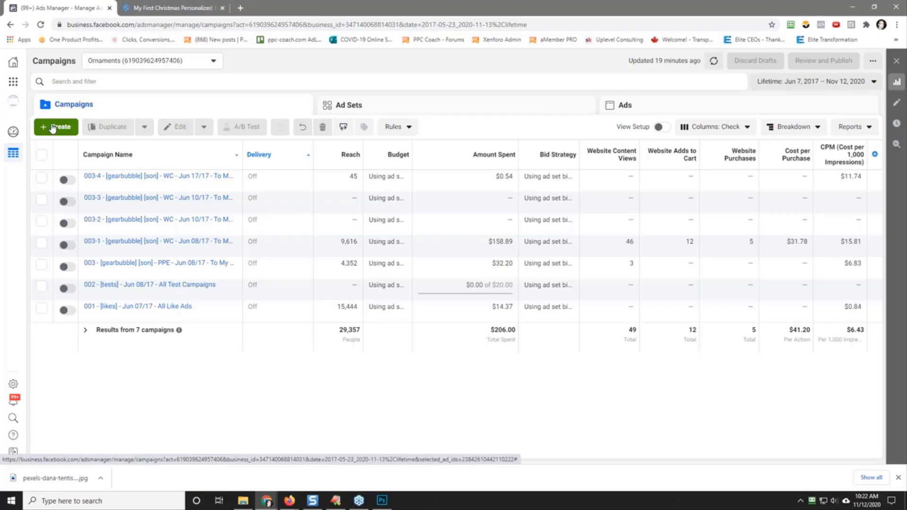
left_click(54, 128)
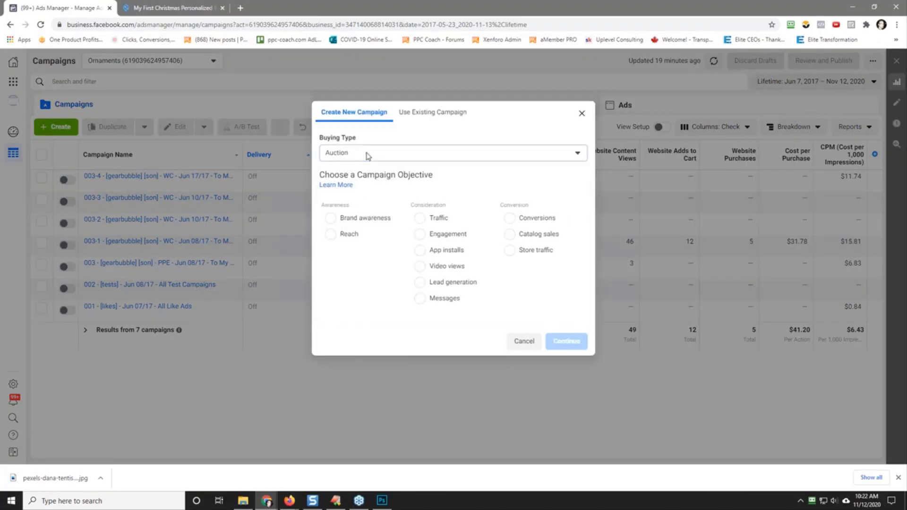
left_click(368, 156)
left_click(423, 138)
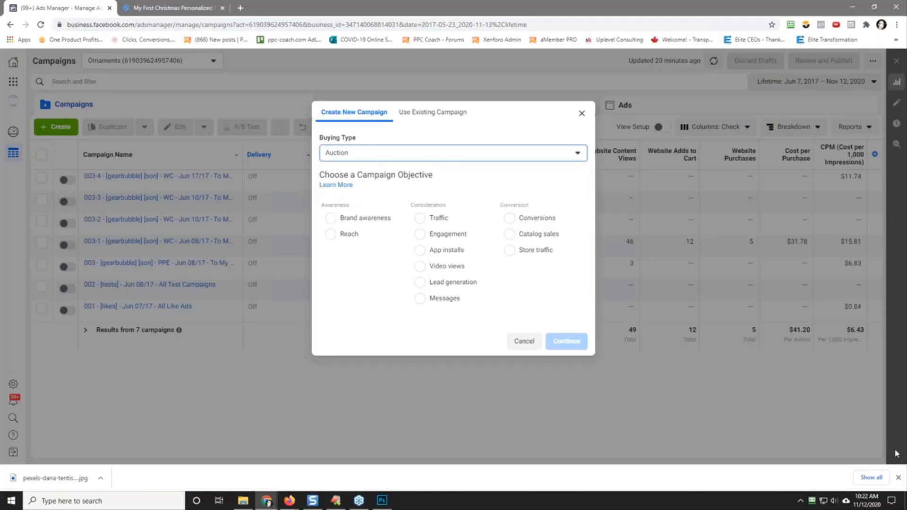
left_click(898, 478)
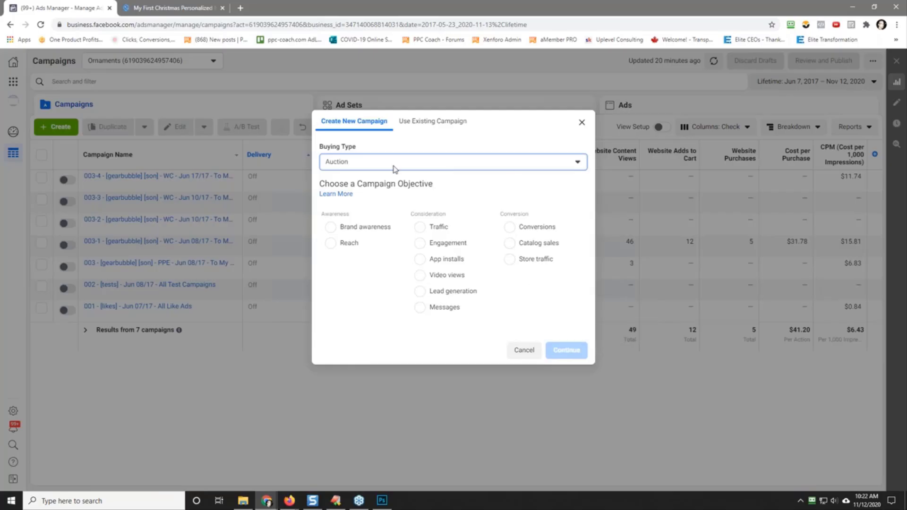
mouse_move(498, 226)
left_click(522, 229)
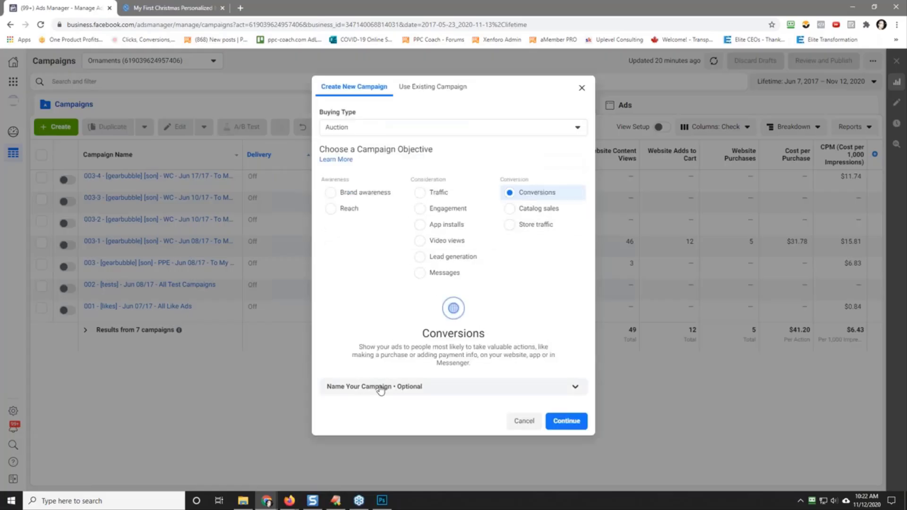
left_click(569, 421)
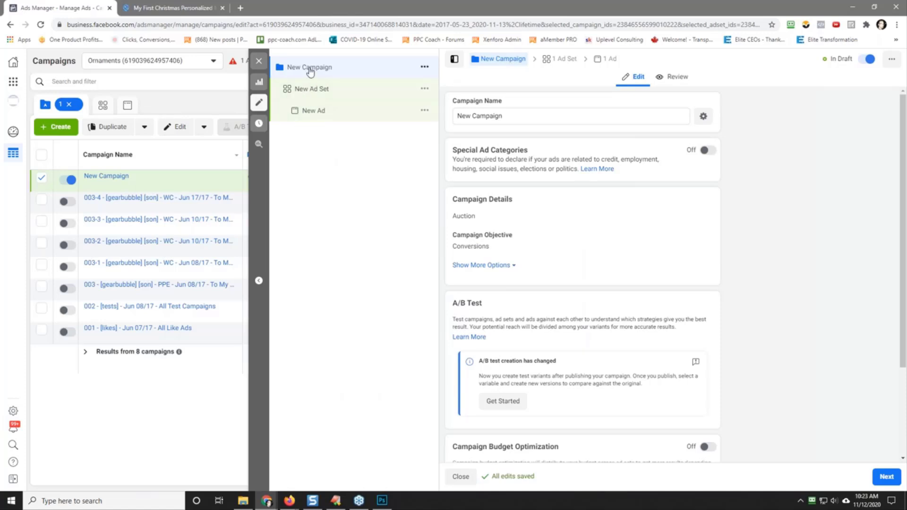
Step: Replace the default campaign name with the prefix "001-01 - Nov 12/20 -"
triple_click(484, 115)
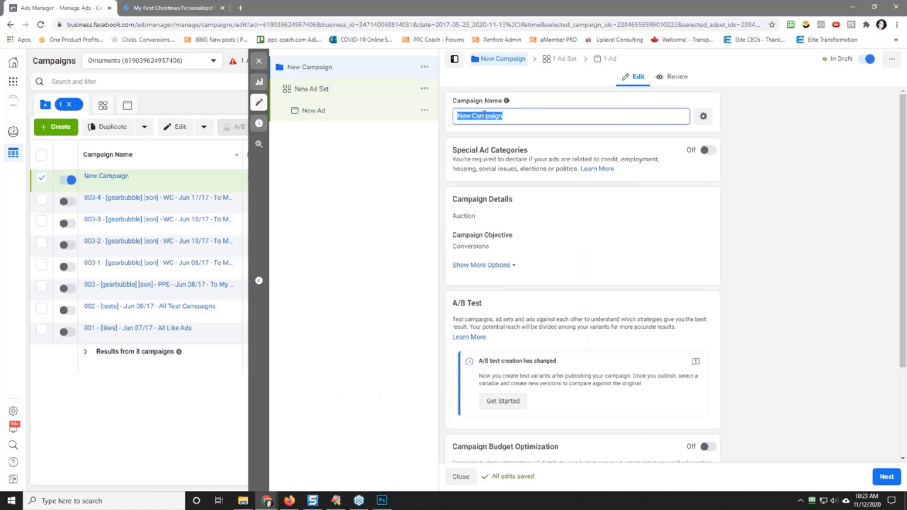
type("001-01 - Nov 12/20 -")
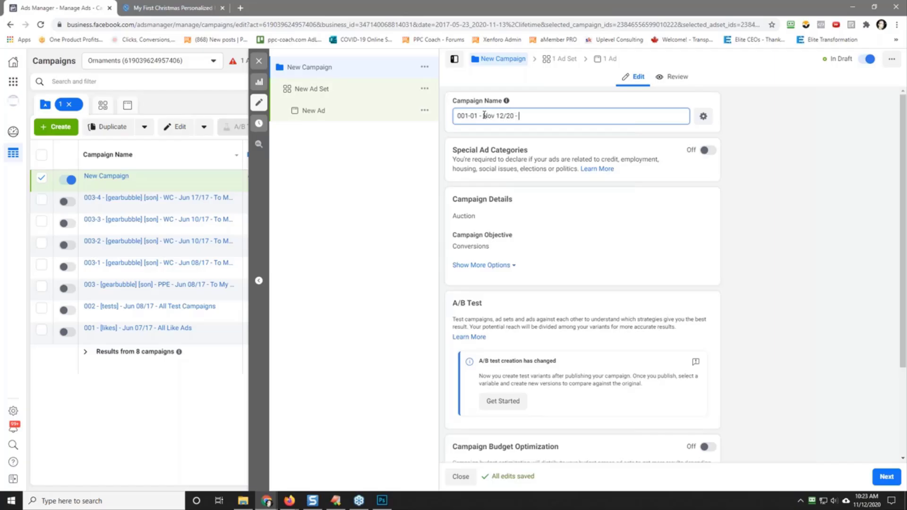
Step: Copy the title "My First Christmas Personalized Name & Year Ornament" from the Gearbubble sales page and append it to the campaign name
left_click(158, 8)
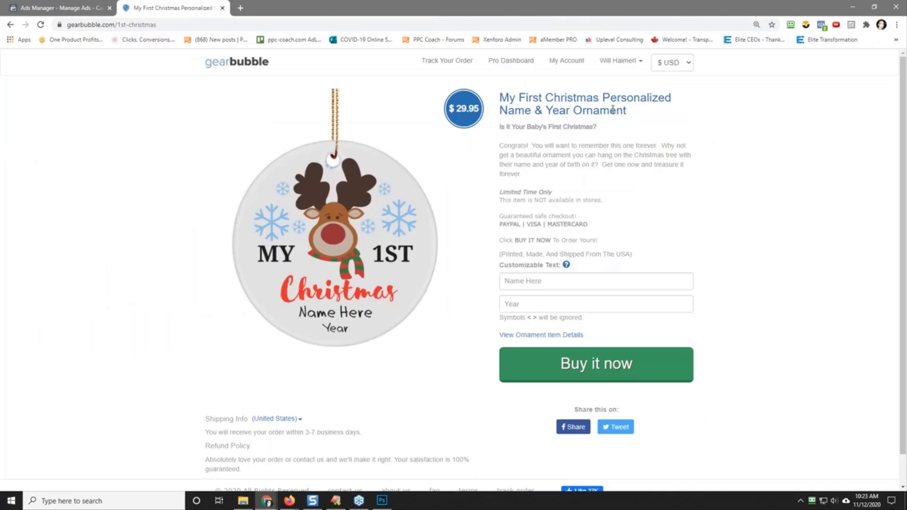
left_click_drag(634, 113, 501, 97)
key("ctrl+c")
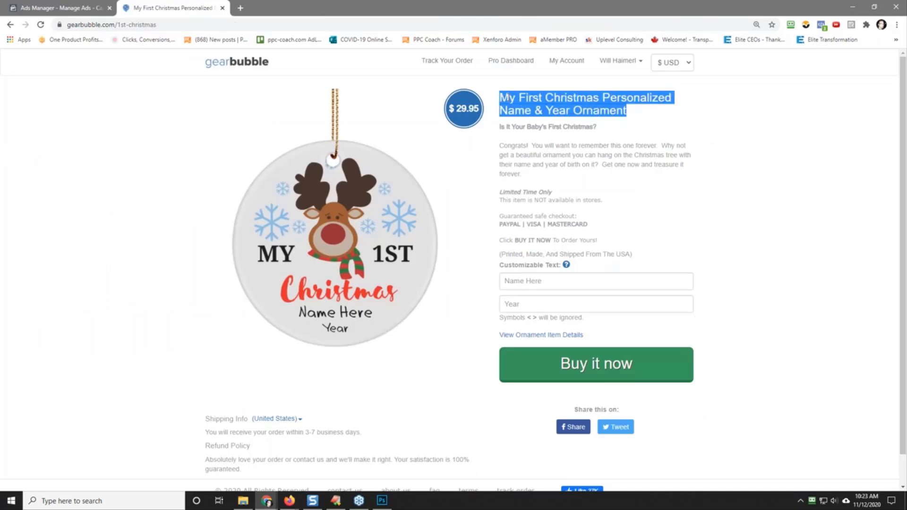
right_click(507, 98)
left_click(593, 108)
left_click(61, 8)
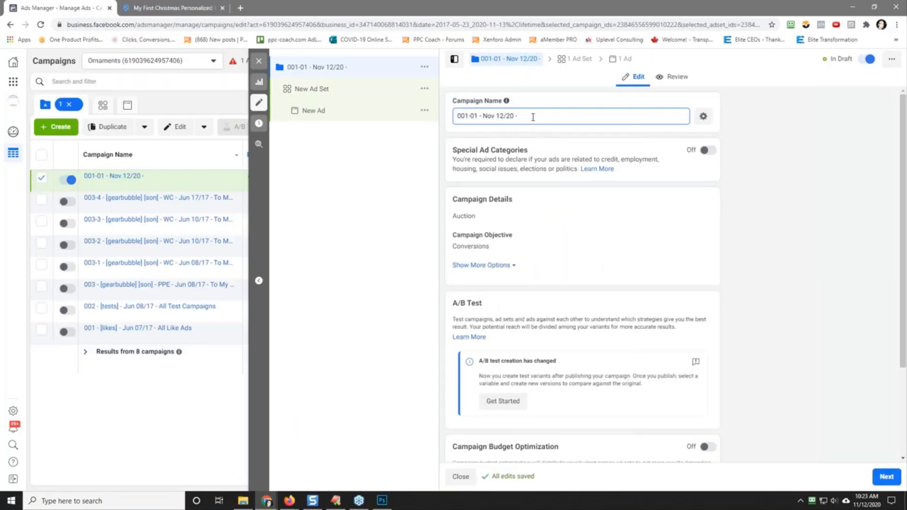
key("ctrl+v")
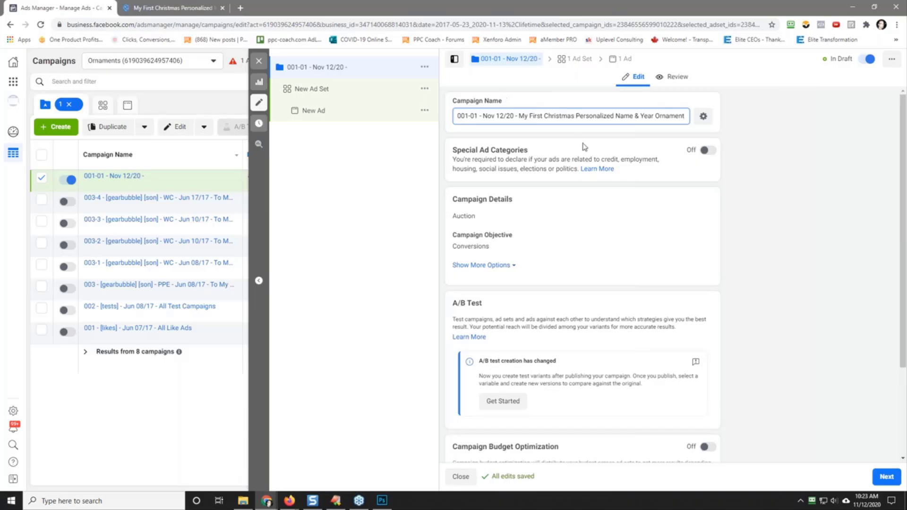
scroll(789, 294, "down", 3)
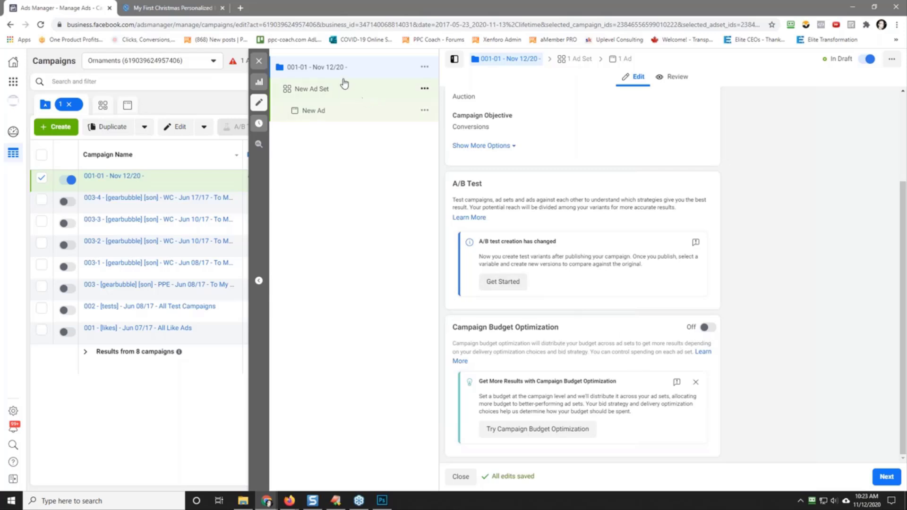
scroll(777, 314, "up", 3)
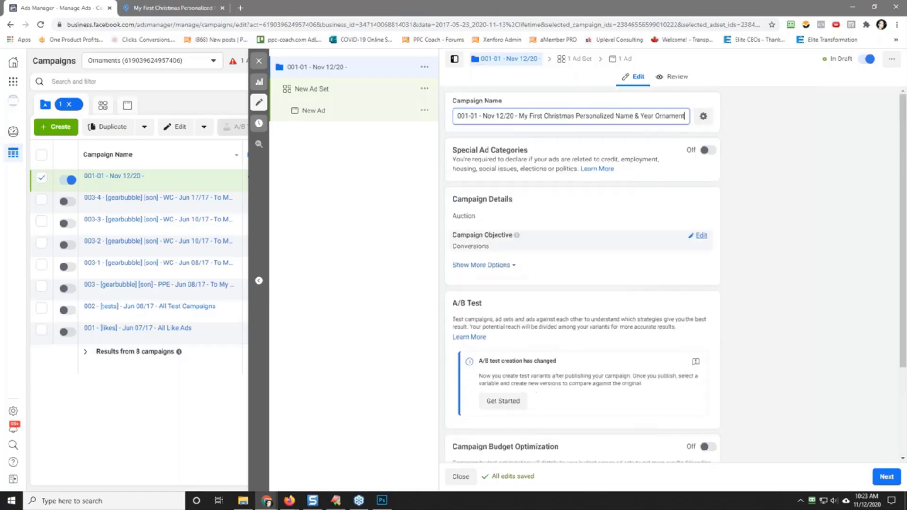
Step: Rename the new ad set as "001-01-001 - interest - Nov 12/20 - [25+ - M&W] - USA - 5D"
left_click(310, 91)
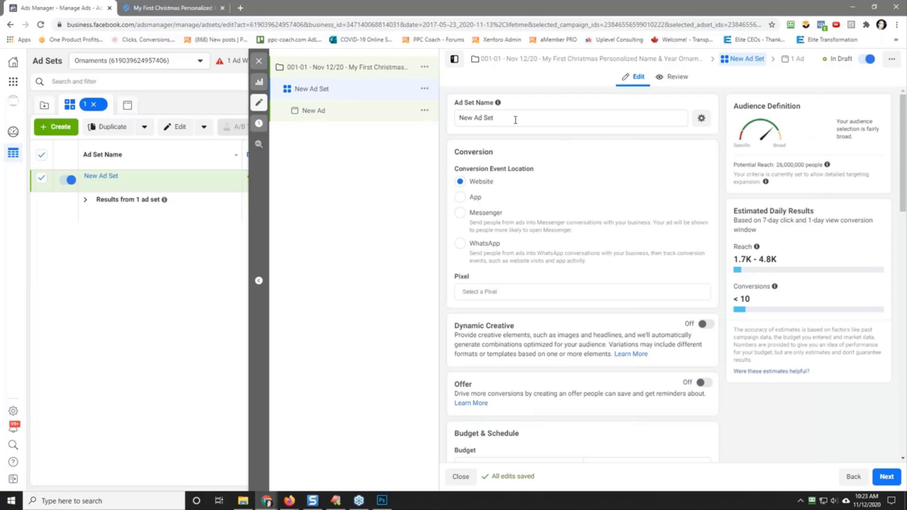
triple_click(494, 118)
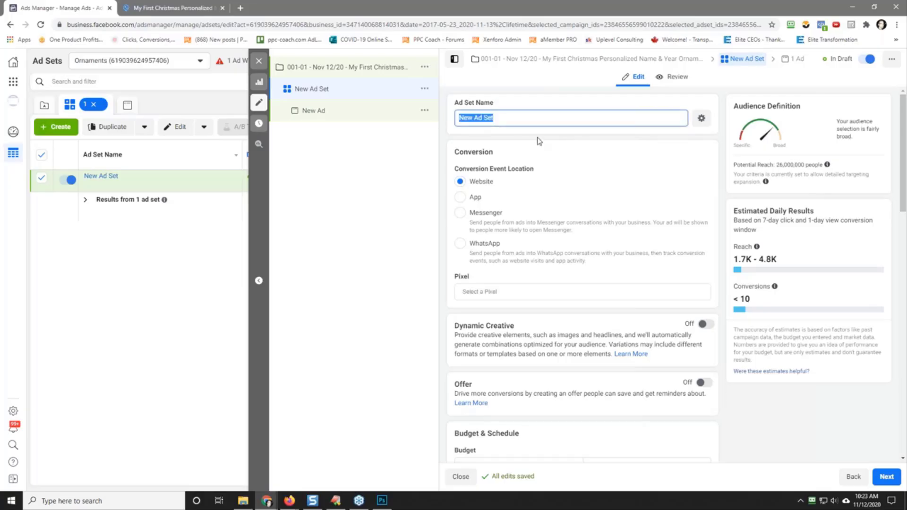
type("001-01-001 - interest - Nov ")
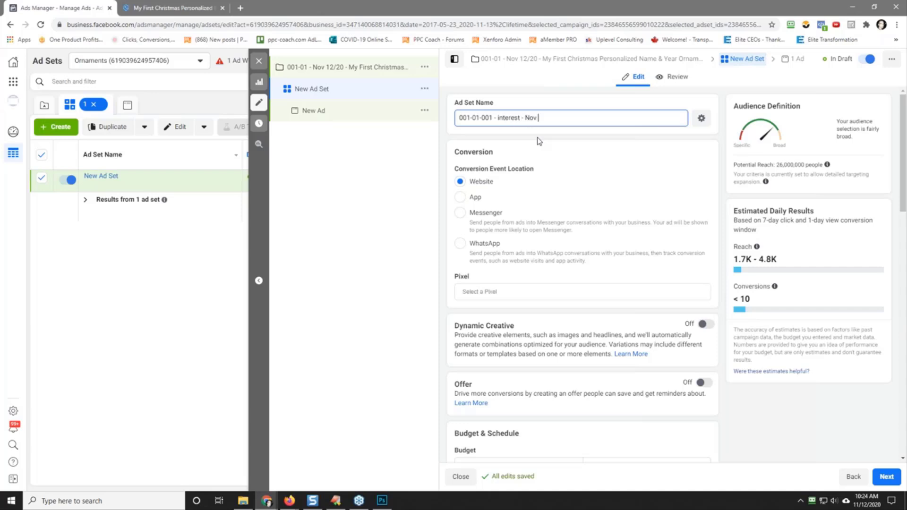
type("12/20 -")
type("25+ - M&W]")
type("- USA - 5d")
key("BackSpace")
type("D")
Step: Select the Ornaments pixel with Purchase as the ad set's conversion event, and dismiss the optimization warning
left_click(515, 291)
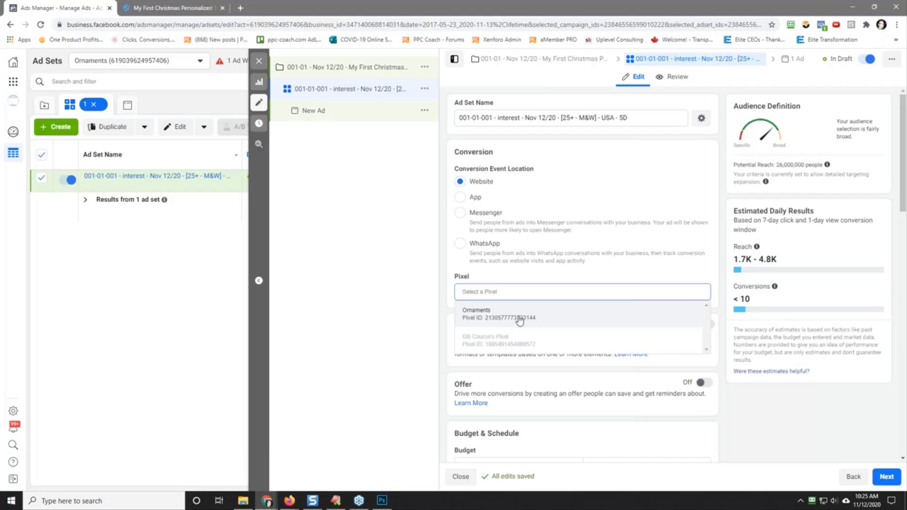
left_click(536, 319)
scroll(600, 248, "down", 2)
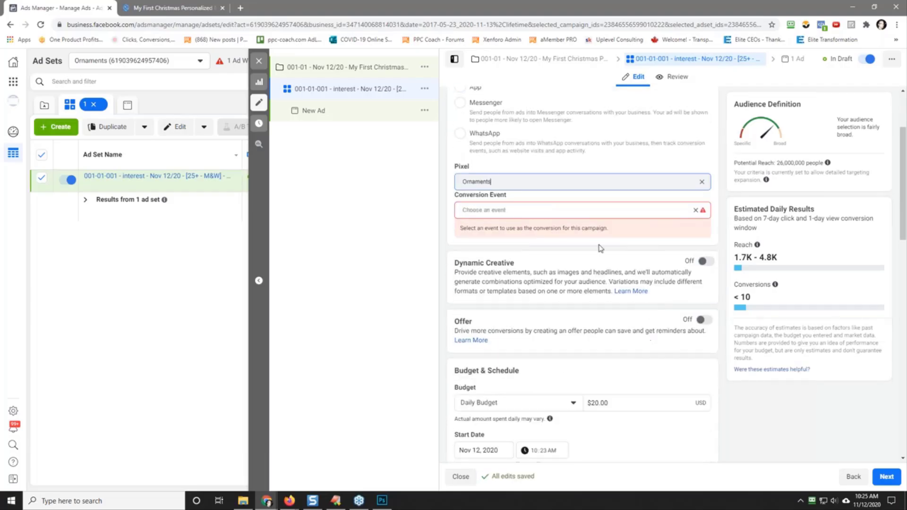
left_click(570, 209)
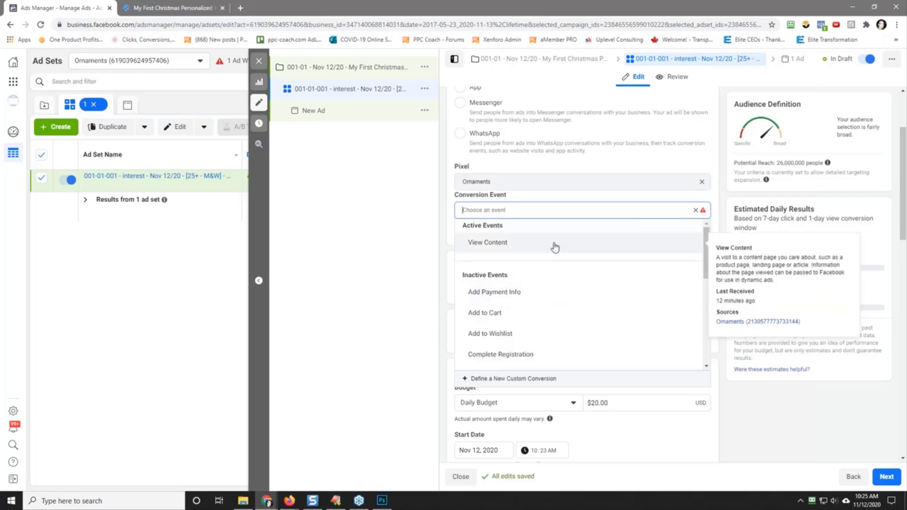
scroll(557, 304, "down", 2)
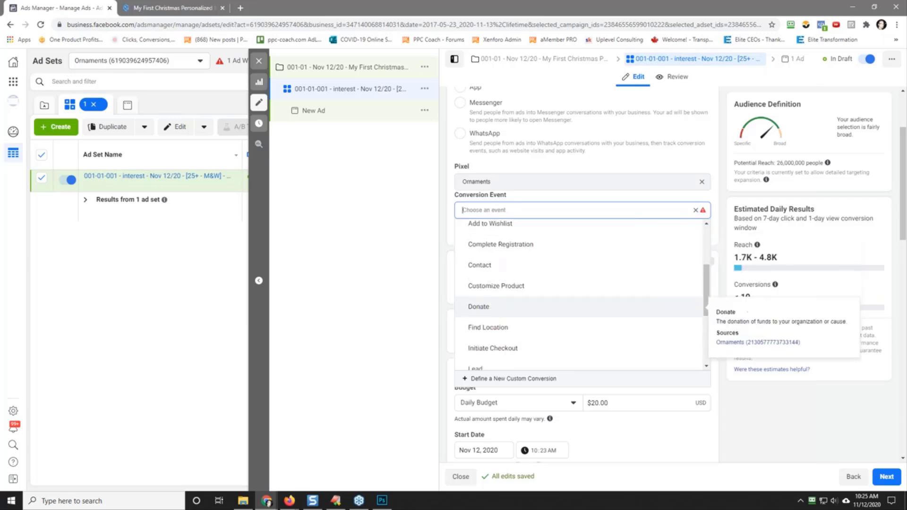
scroll(547, 321, "down", 2)
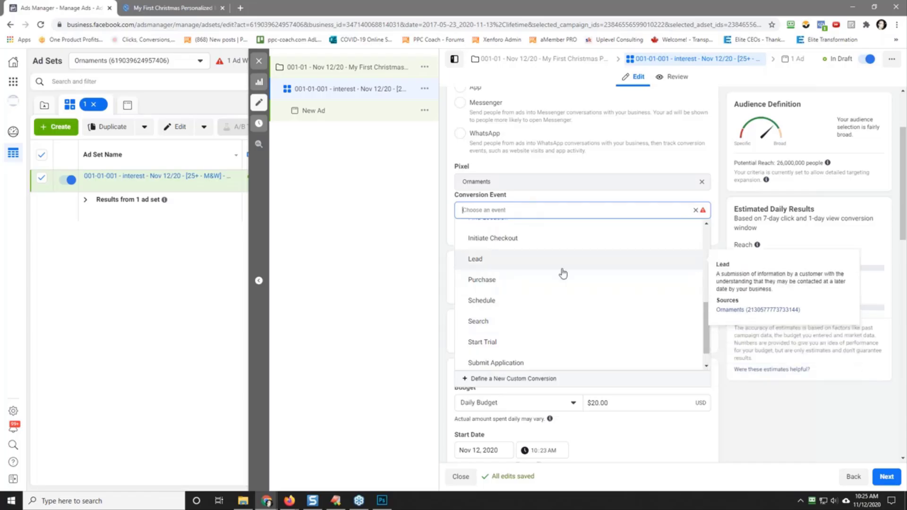
left_click(564, 286)
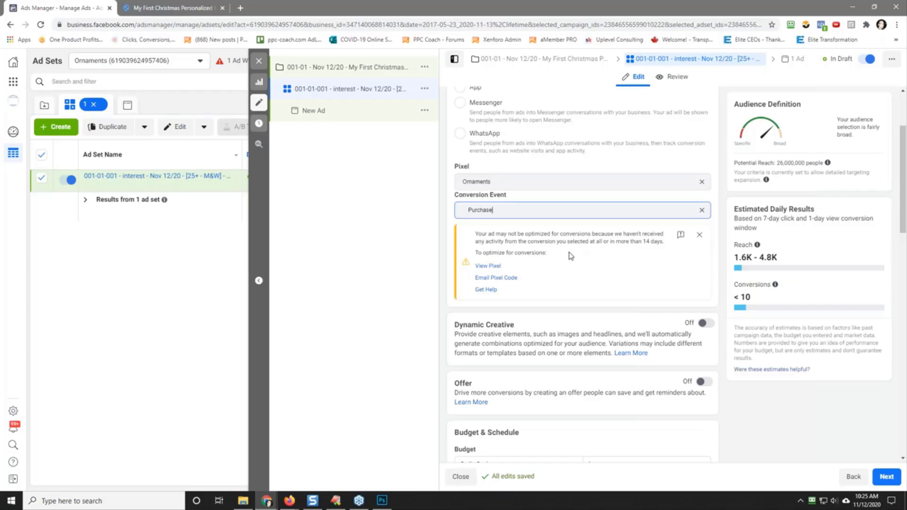
left_click(700, 235)
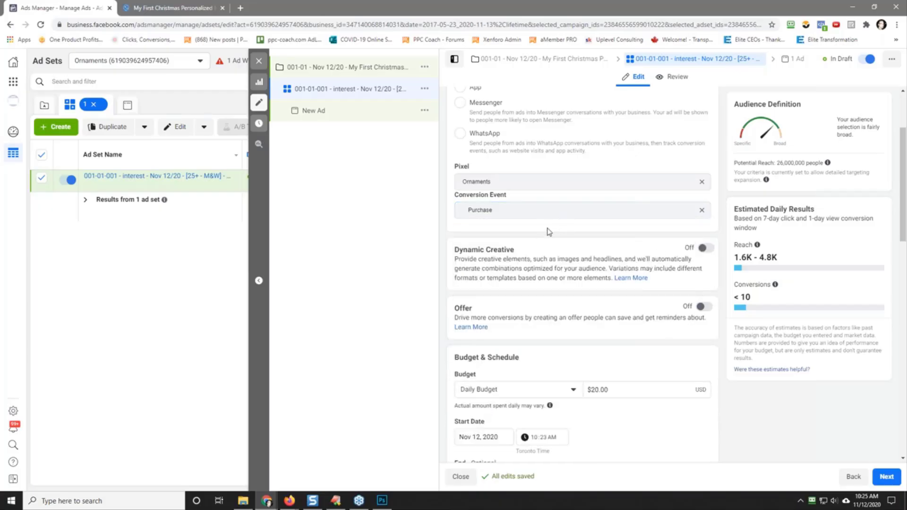
Step: Turn on Dynamic Creative for the ad set and set its daily budget to $5.00
scroll(593, 232, "down", 2)
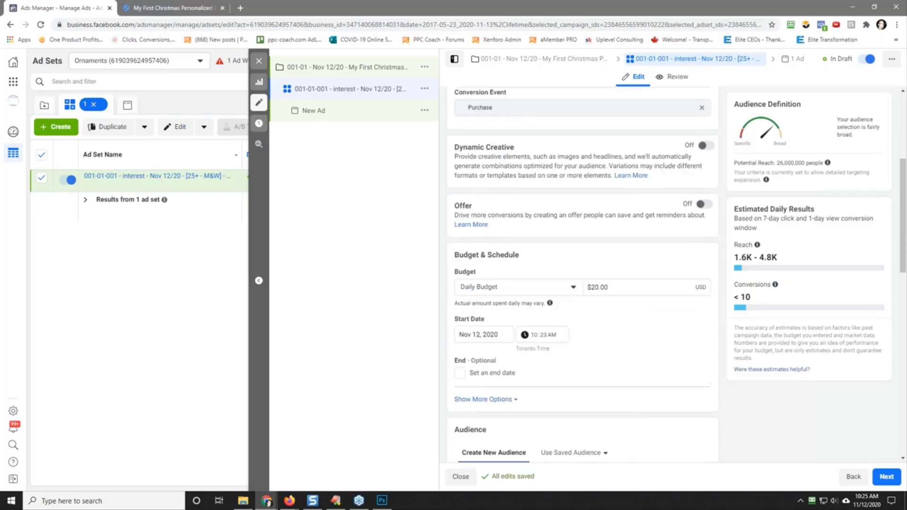
left_click(706, 137)
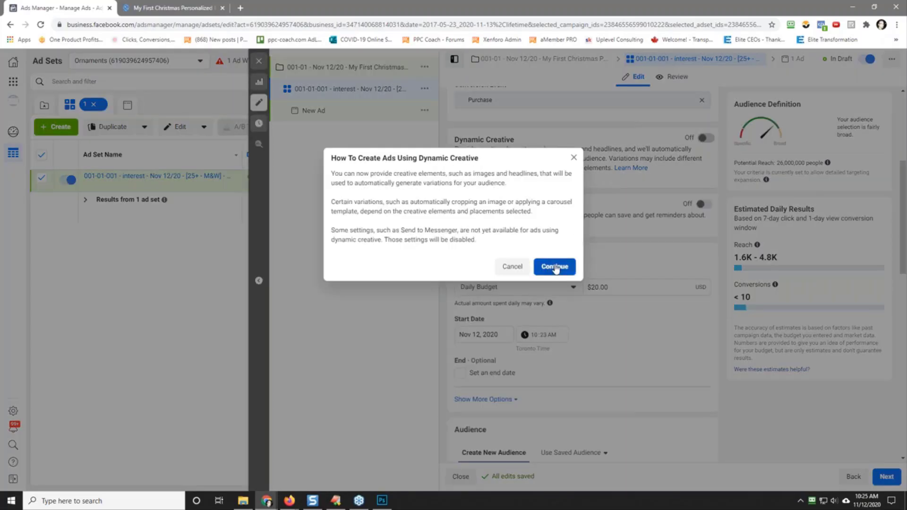
key("Return")
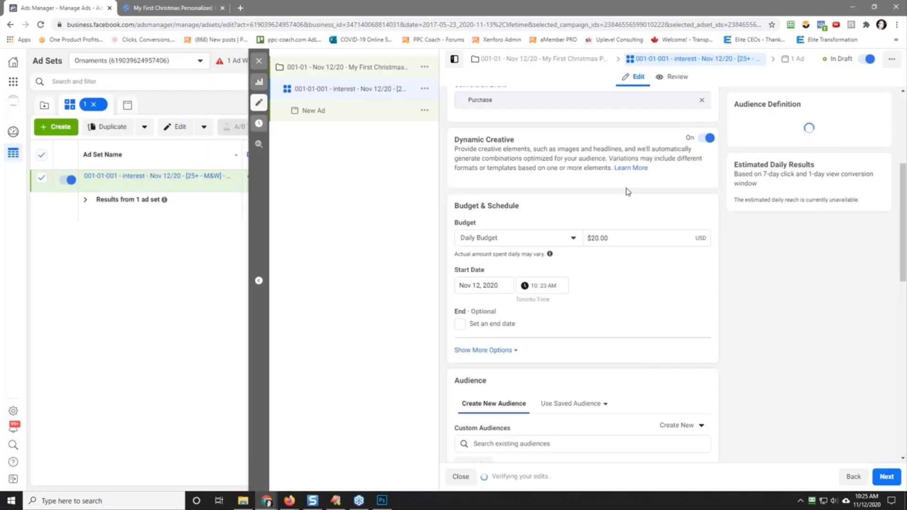
left_click(620, 240)
type("5")
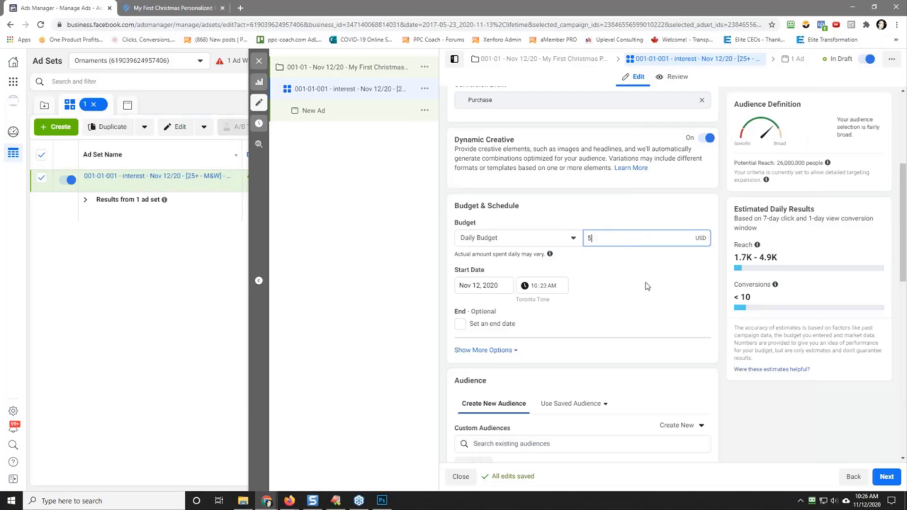
left_click(648, 286)
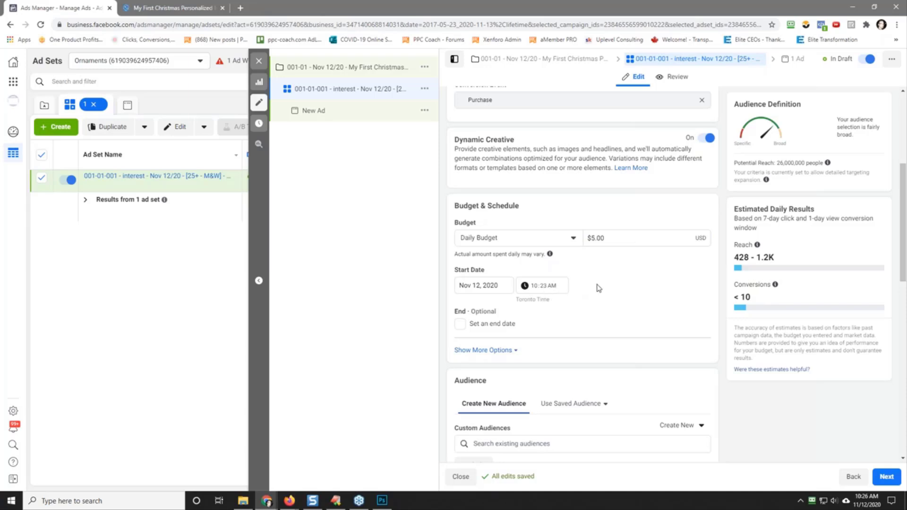
Step: Replace Canada with United States as the ad set audience's location
scroll(618, 287, "down", 2)
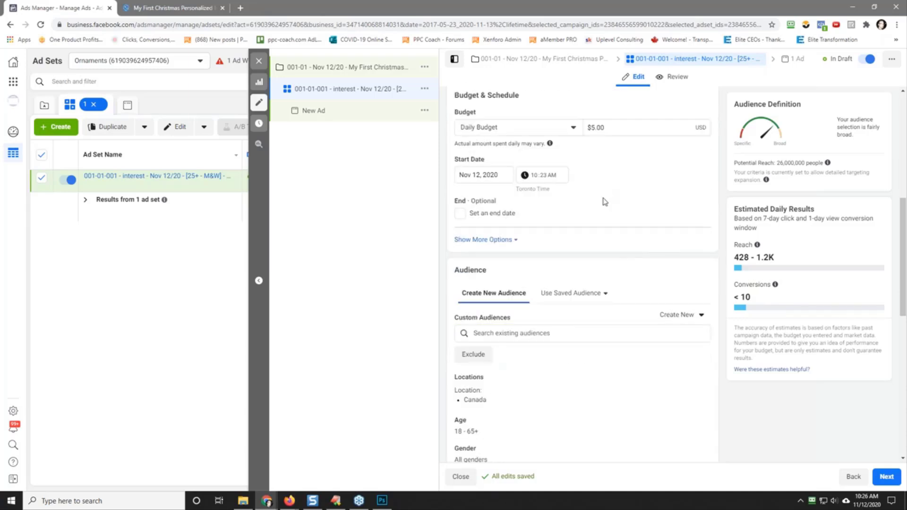
scroll(606, 202, "down", 4)
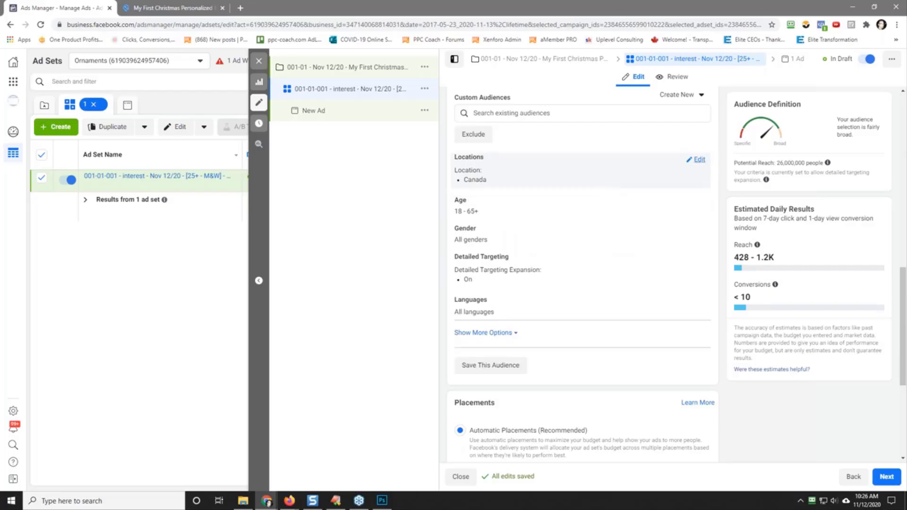
left_click(607, 180)
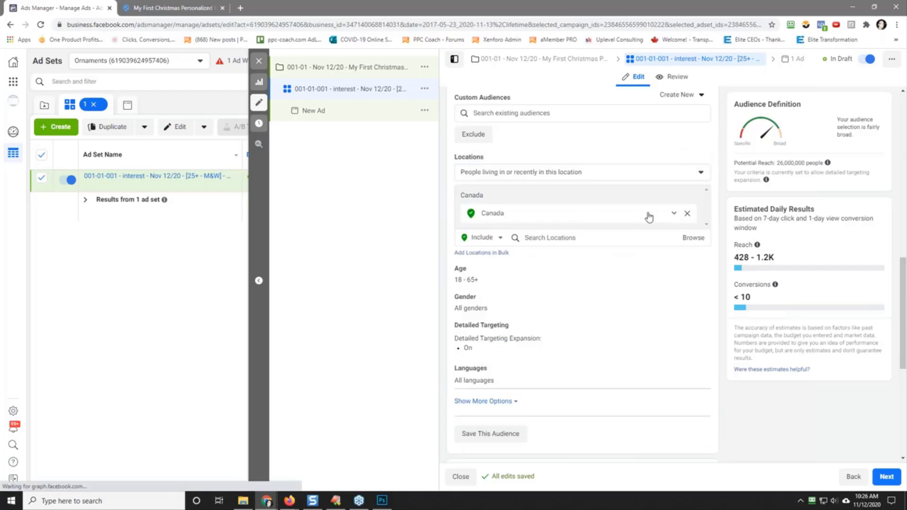
left_click(687, 213)
left_click(556, 204)
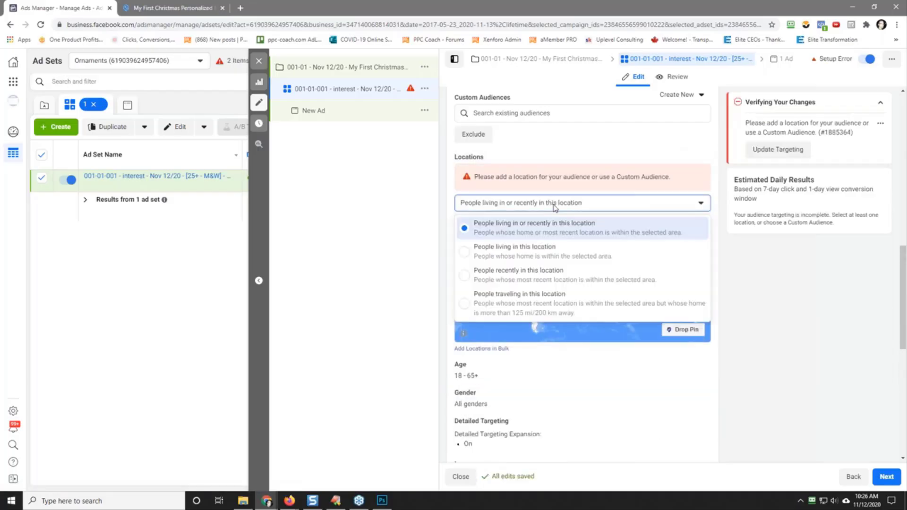
left_click(566, 222)
left_click(566, 223)
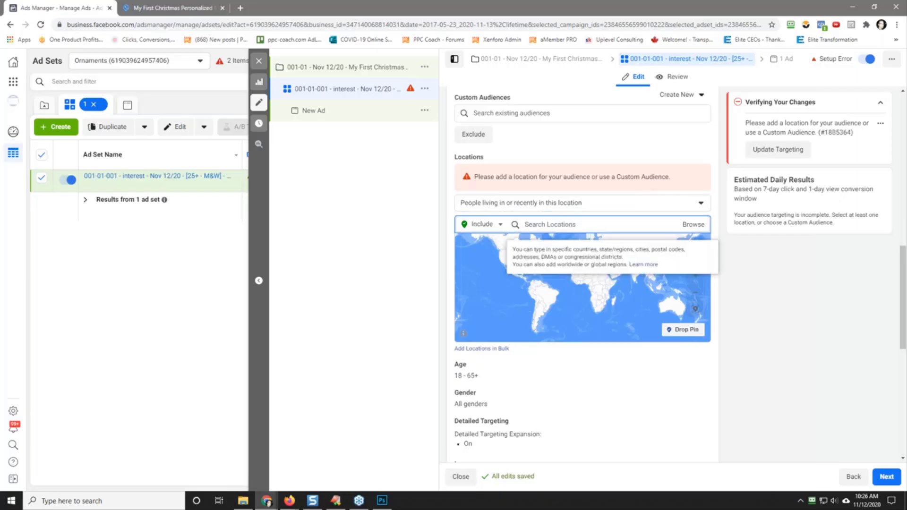
type("united states")
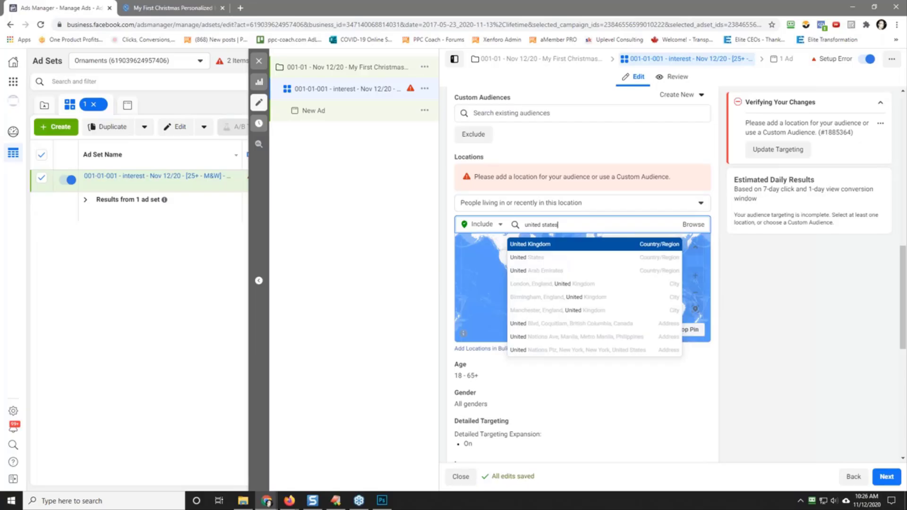
key("Return")
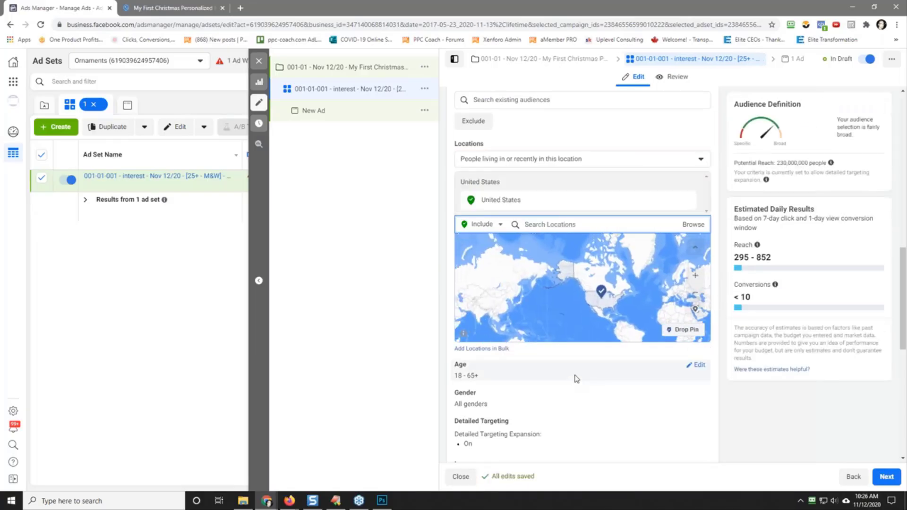
Step: Set the audience's minimum age to 25
left_click(700, 369)
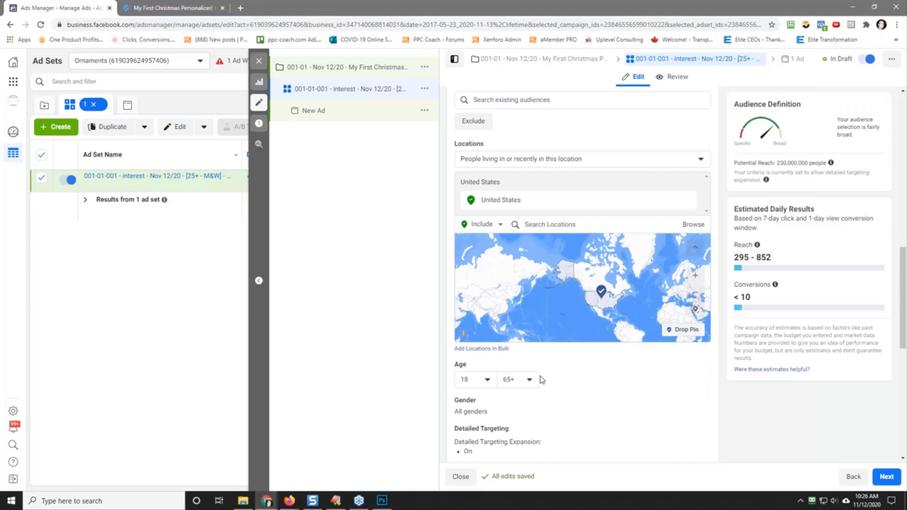
left_click(472, 382)
scroll(490, 334, "down", 2)
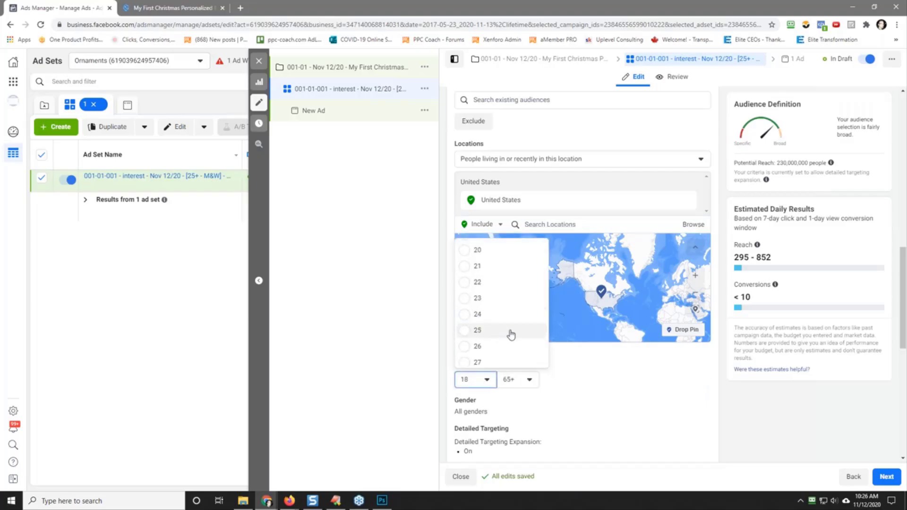
left_click(512, 333)
Step: Open the audience's detailed targeting for editing and turn off Detailed Targeting Expansion
scroll(548, 388, "down", 2)
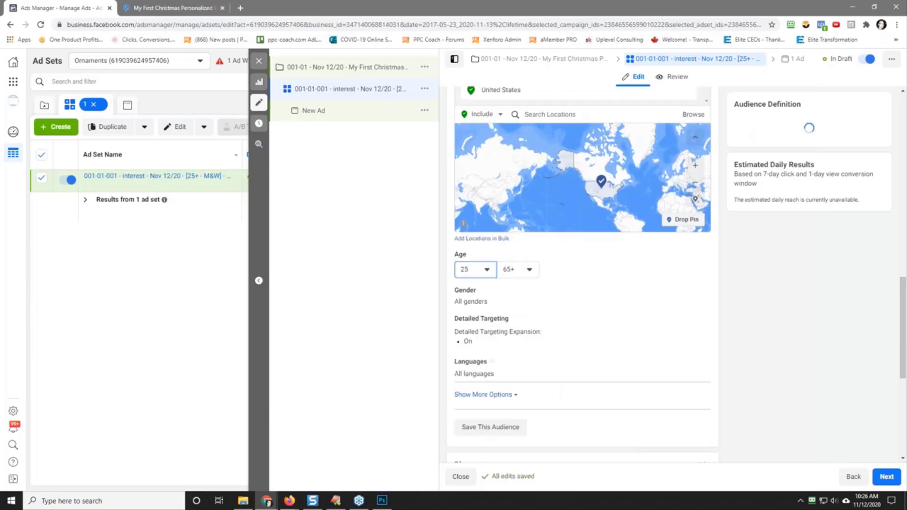
left_click(696, 320)
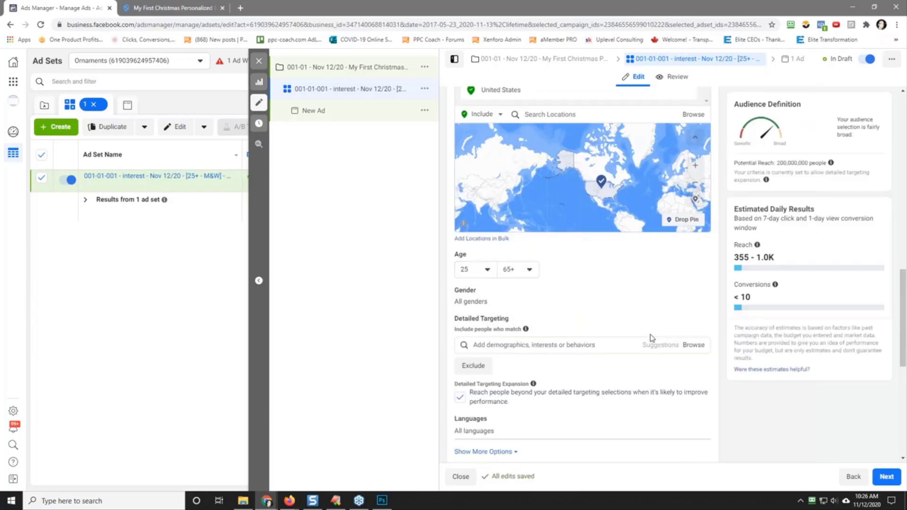
left_click(460, 397)
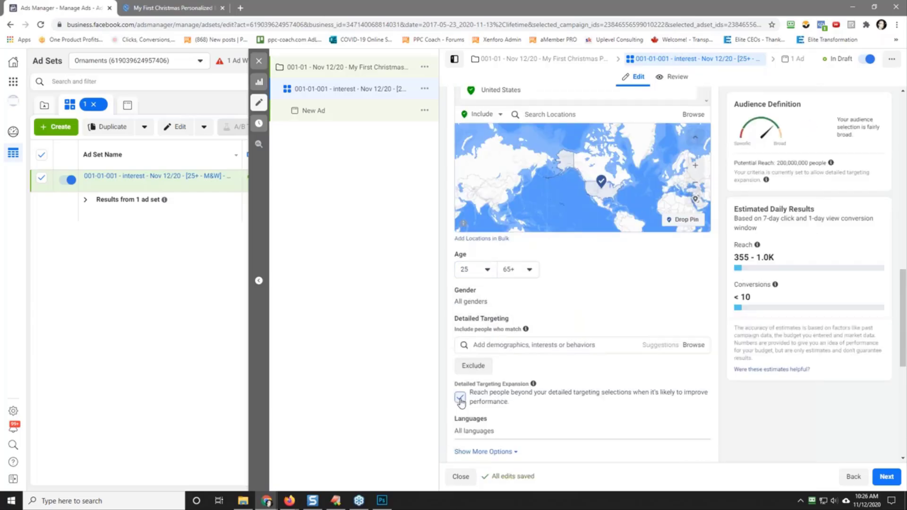
Step: Search the detailed targeting options for "just had a baby" and clear the search
left_click(527, 349)
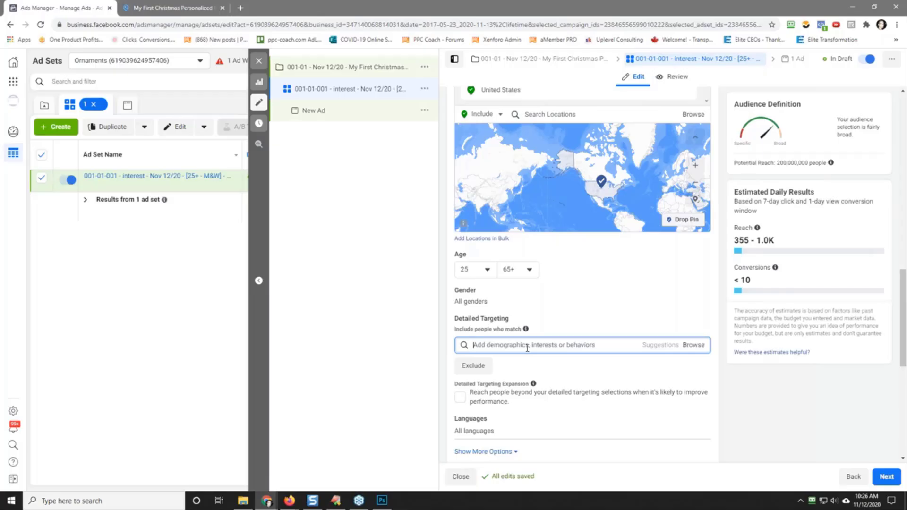
type("i")
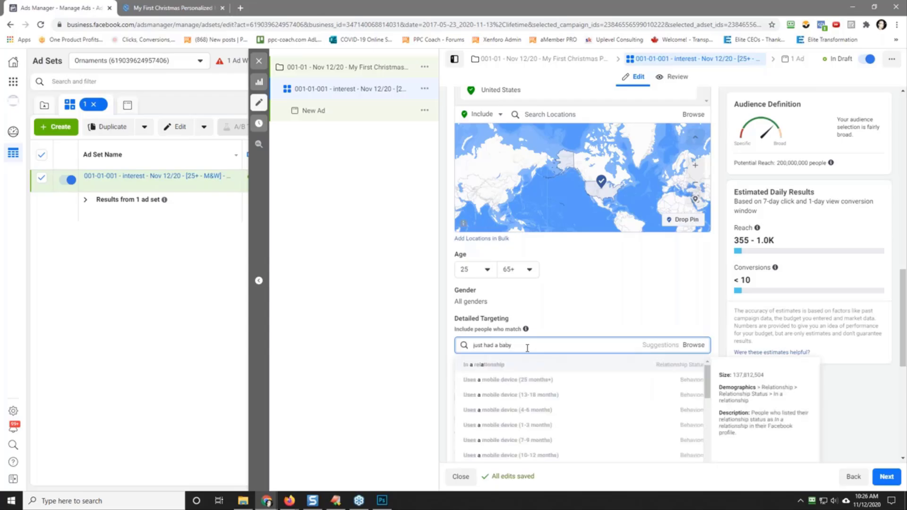
key("ctrl+a")
key("BackSpace")
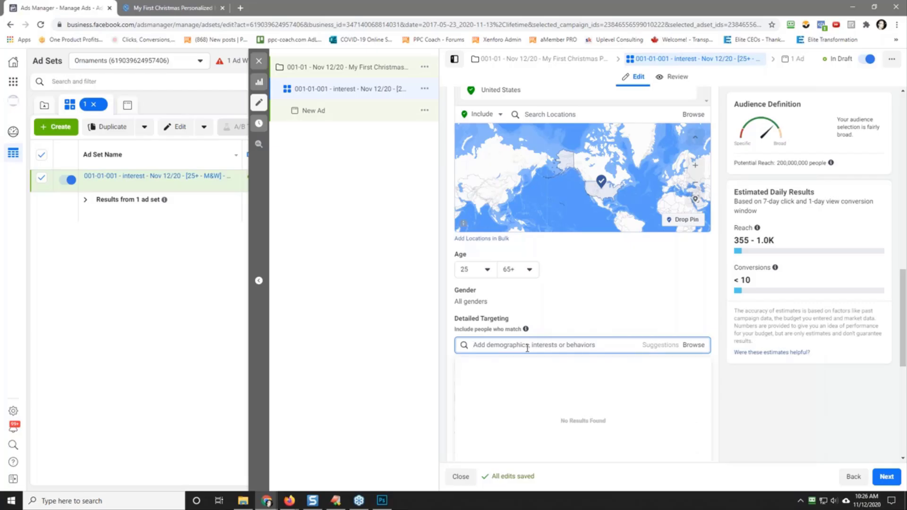
Step: Search detailed targeting for "parents" and include the New Parents (0-12 months) demographic
type("pr")
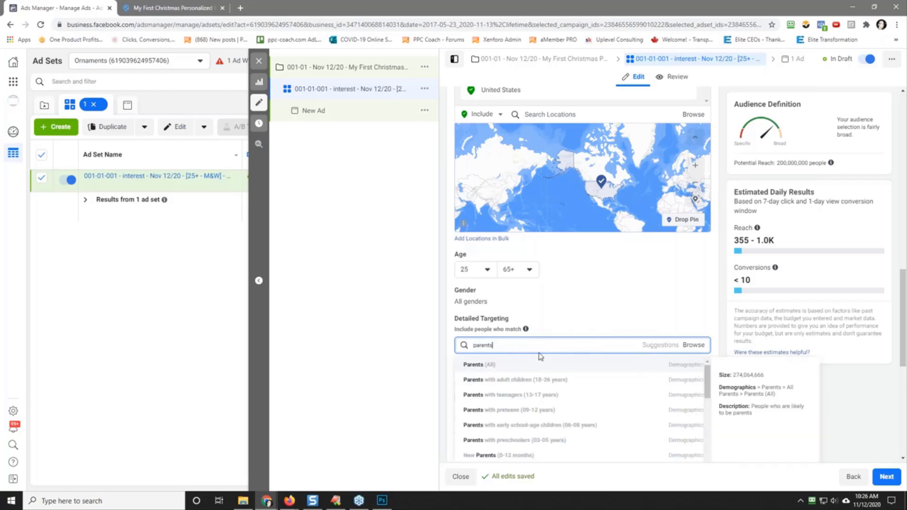
left_click(521, 456)
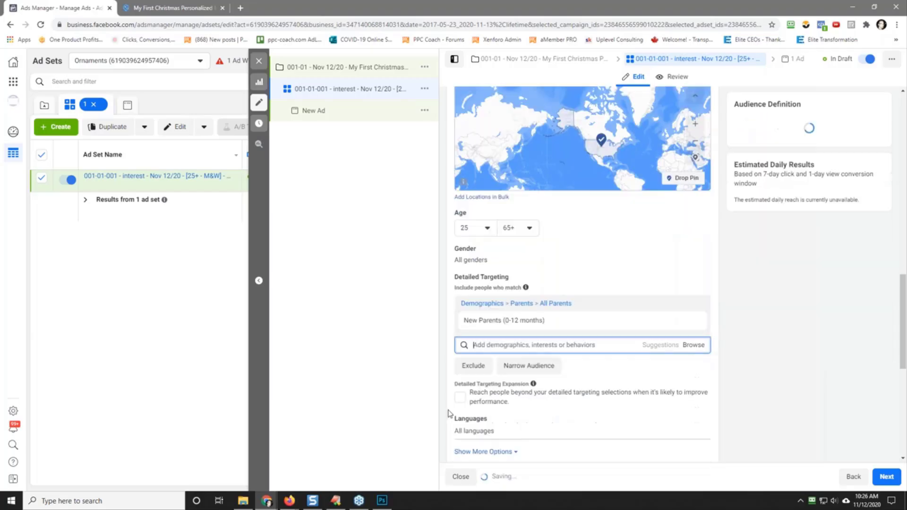
mouse_move(546, 322)
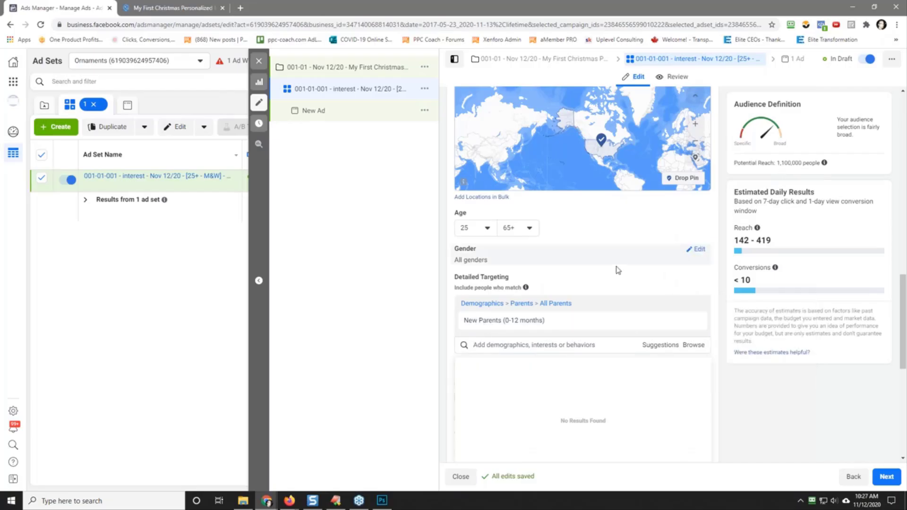
mouse_move(505, 326)
Step: Restrict the audience's gender to Women
scroll(591, 258, "up", 2)
scroll(599, 202, "down", 4)
scroll(600, 202, "up", 2)
left_click(697, 249)
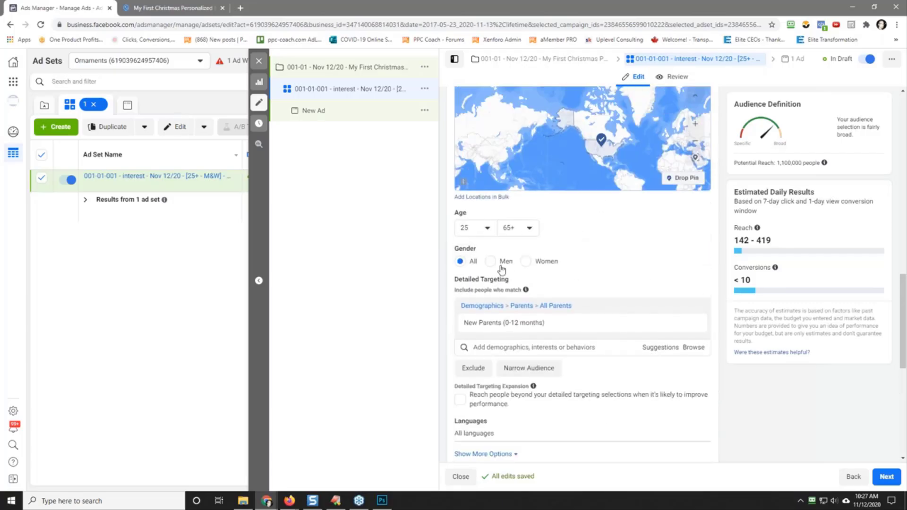
left_click(526, 262)
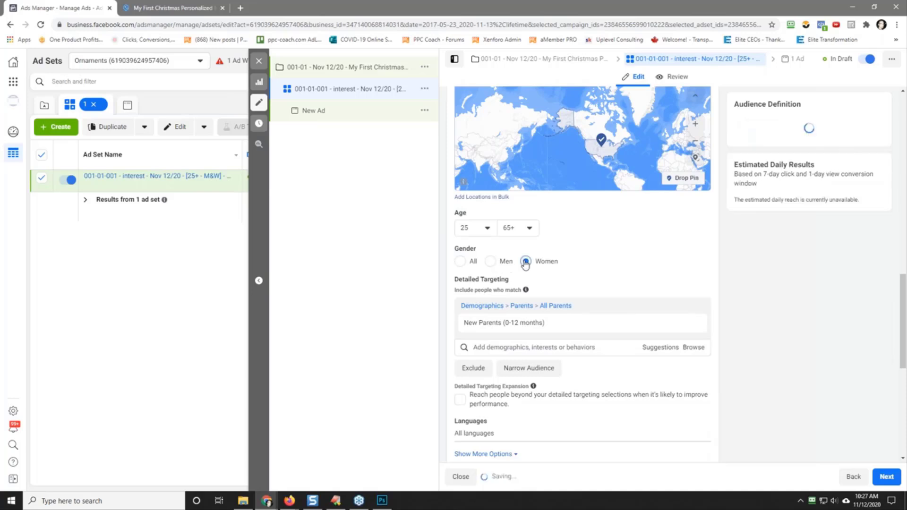
Step: Set the audience's age range to a minimum of 21 and a maximum of 34
left_click(518, 231)
scroll(541, 310, "up", 2)
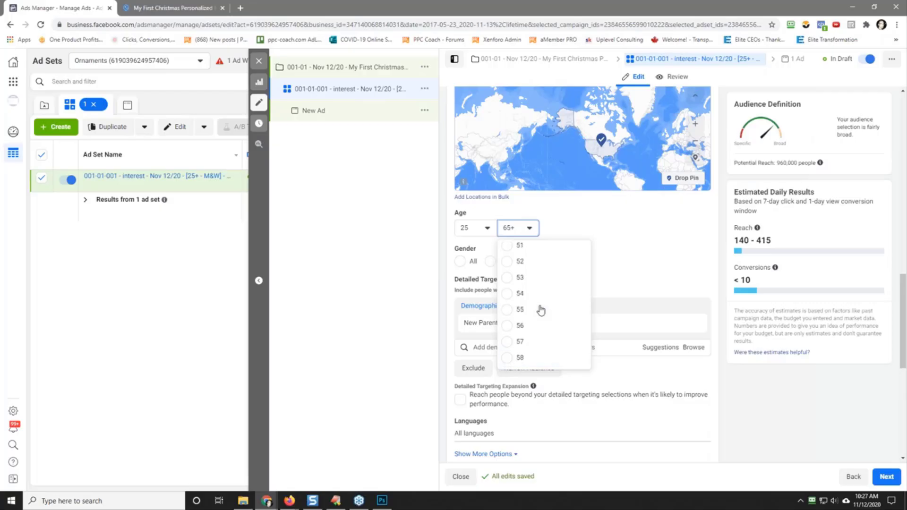
scroll(541, 310, "up", 2)
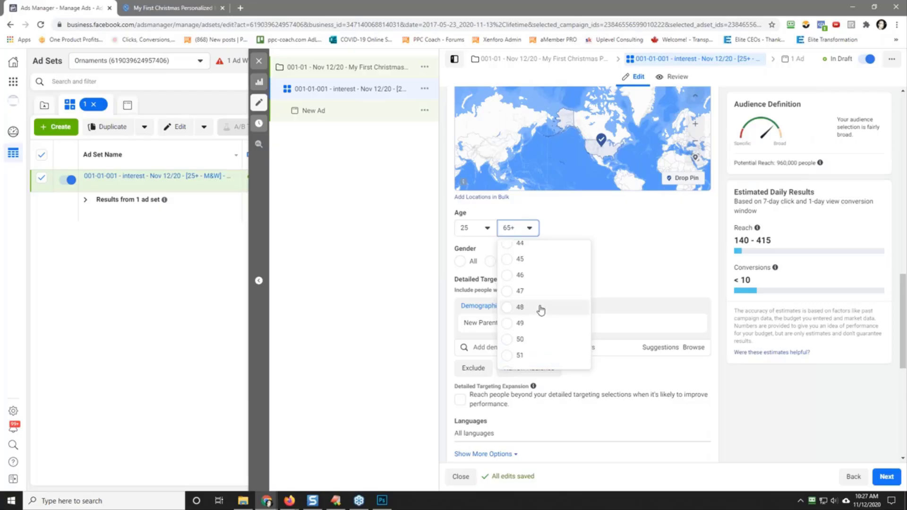
scroll(541, 310, "up", 2)
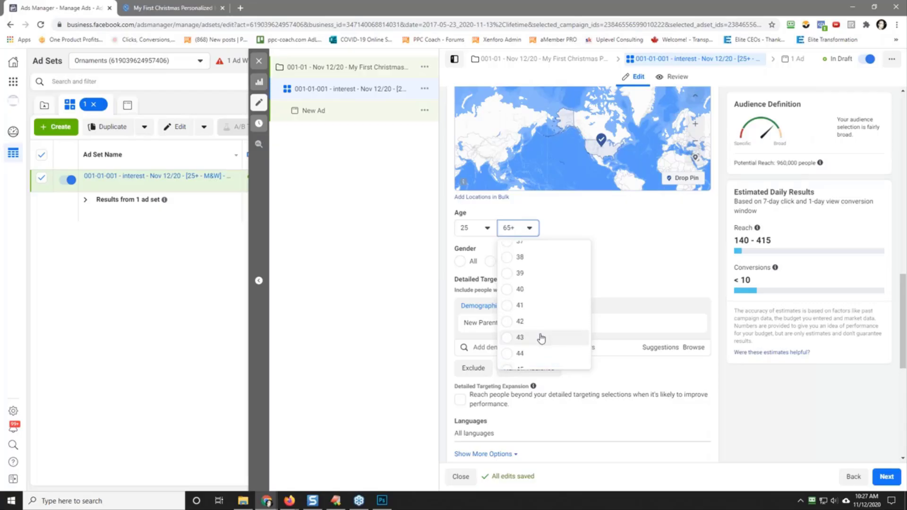
scroll(541, 339, "up", 2)
scroll(541, 311, "down", 2)
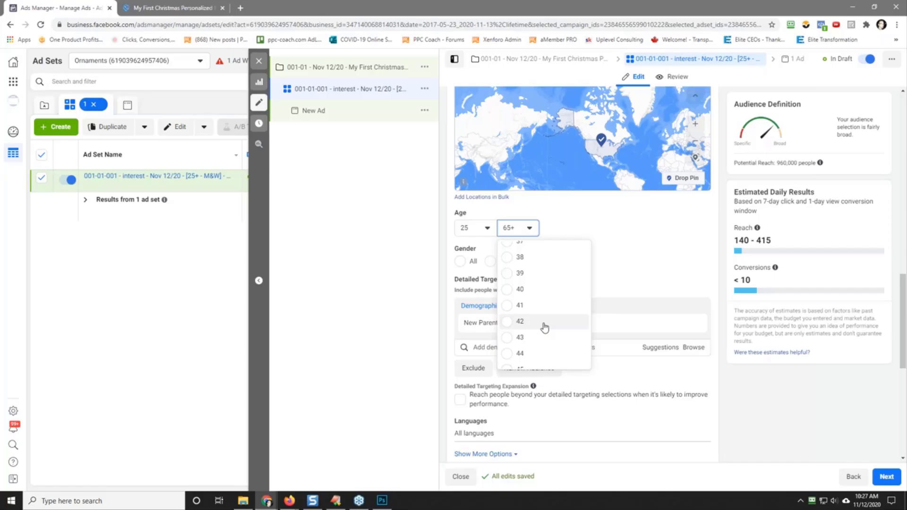
scroll(544, 310, "up", 2)
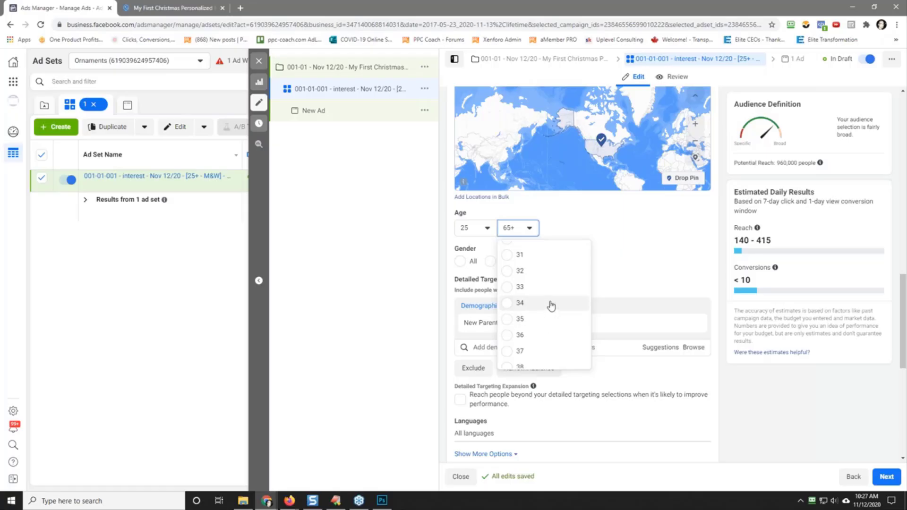
left_click(548, 305)
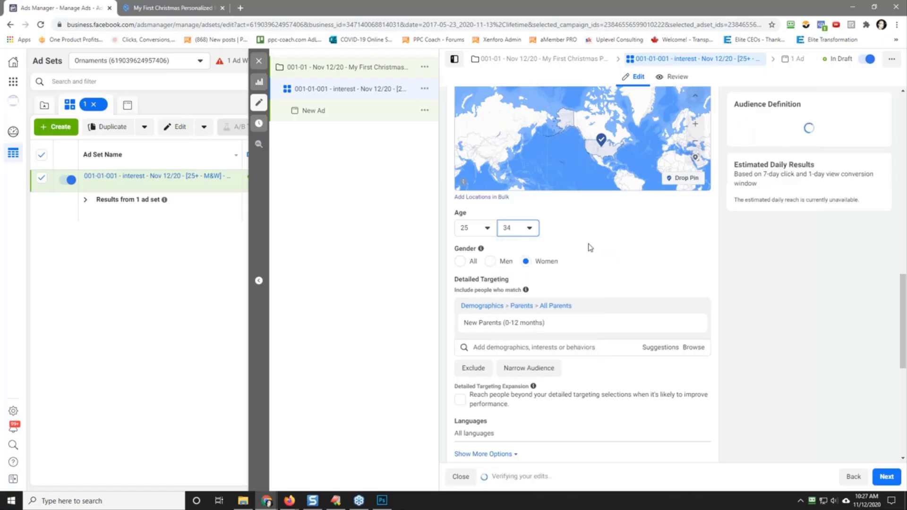
left_click(481, 231)
scroll(491, 284, "up", 2)
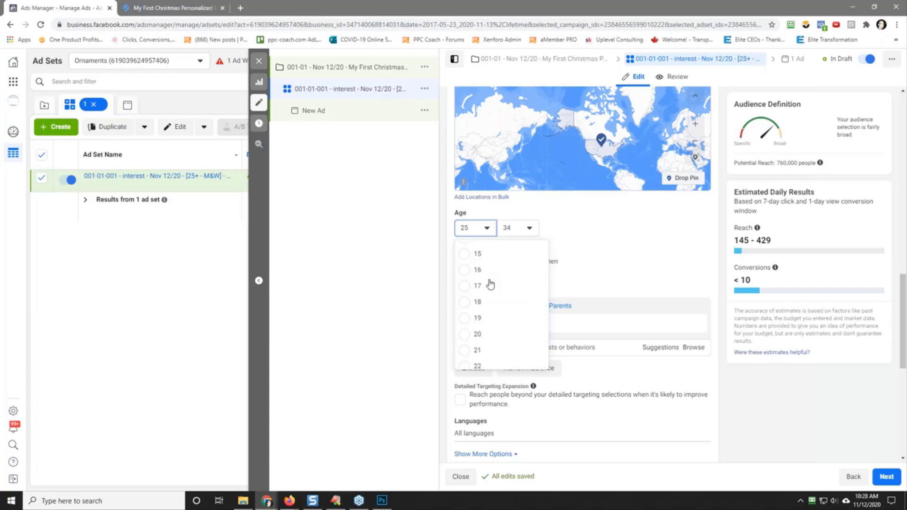
left_click(513, 345)
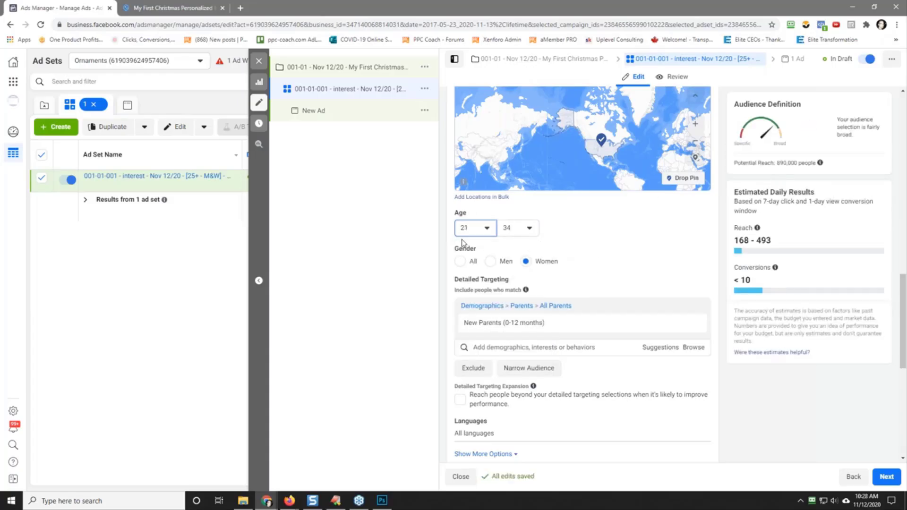
Step: Copy "New Parents (0-12 months)" from detailed targeting and replace the word "interest" in the ad set name with it
triple_click(514, 326)
right_click(519, 326)
left_click(543, 333)
scroll(618, 255, "up", 15)
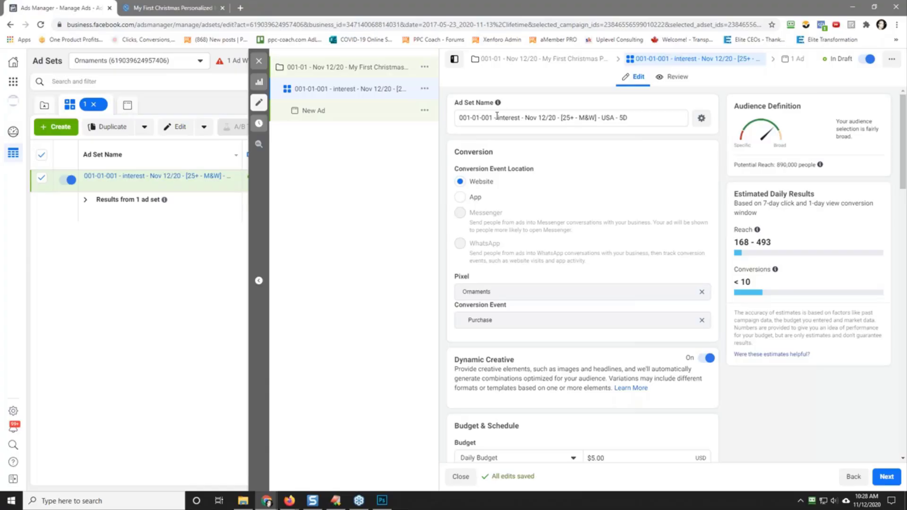
left_click_drag(498, 119, 524, 120)
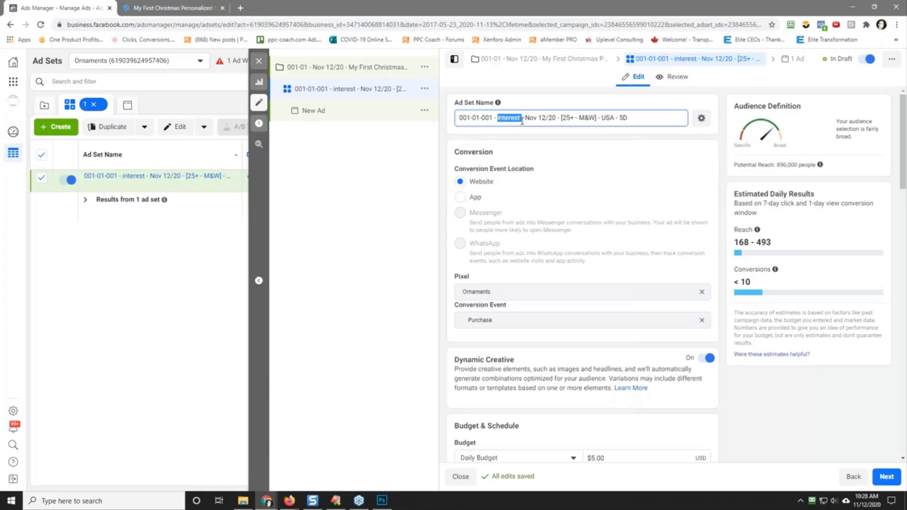
right_click(520, 122)
left_click(530, 169)
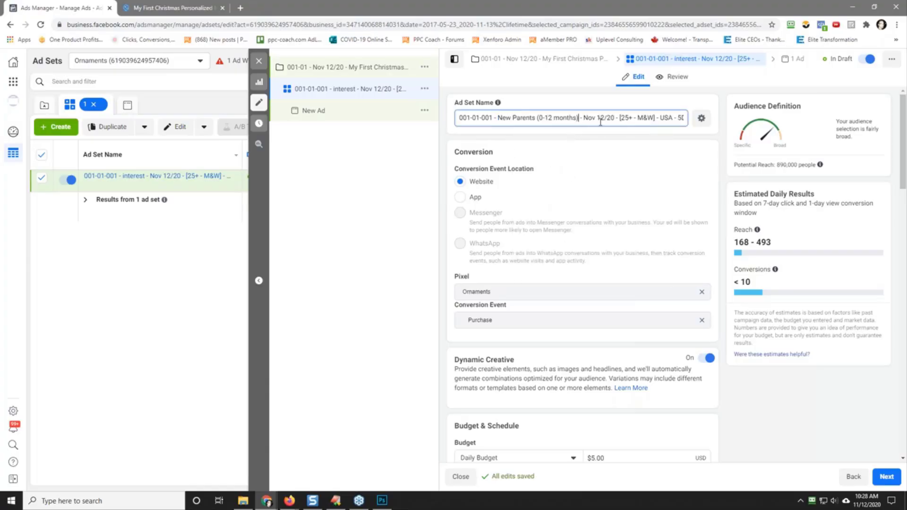
Step: Change the bracketed age and gender part of the ad set name to "[21 to 34 - W]"
left_click_drag(623, 118, 655, 118)
type("[21+]")
key("BackSpace")
type("y")
key("BackSpace")
type("to 34 - W")
key("End")
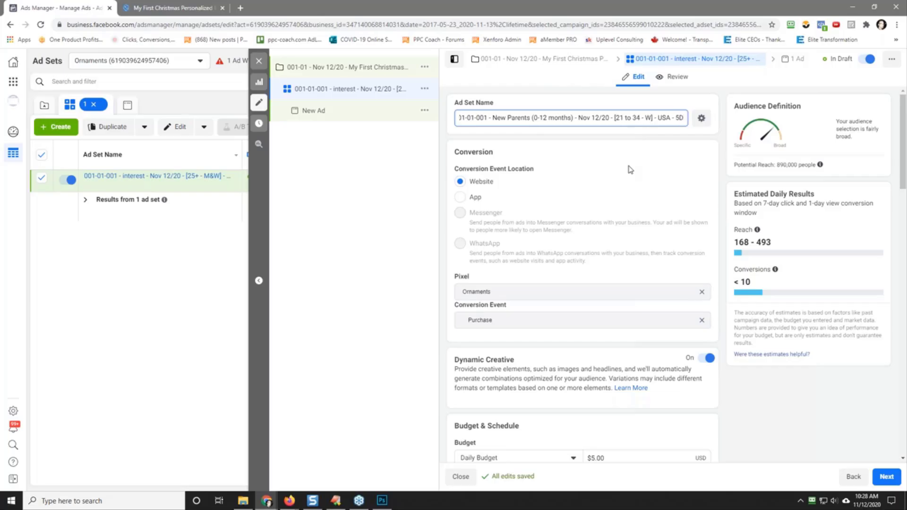
scroll(605, 159, "down", 10)
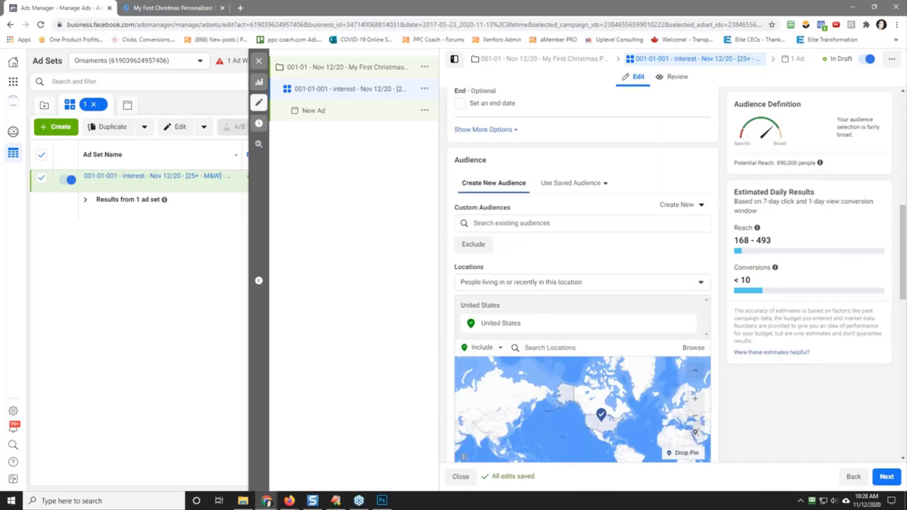
scroll(534, 300, "down", 5)
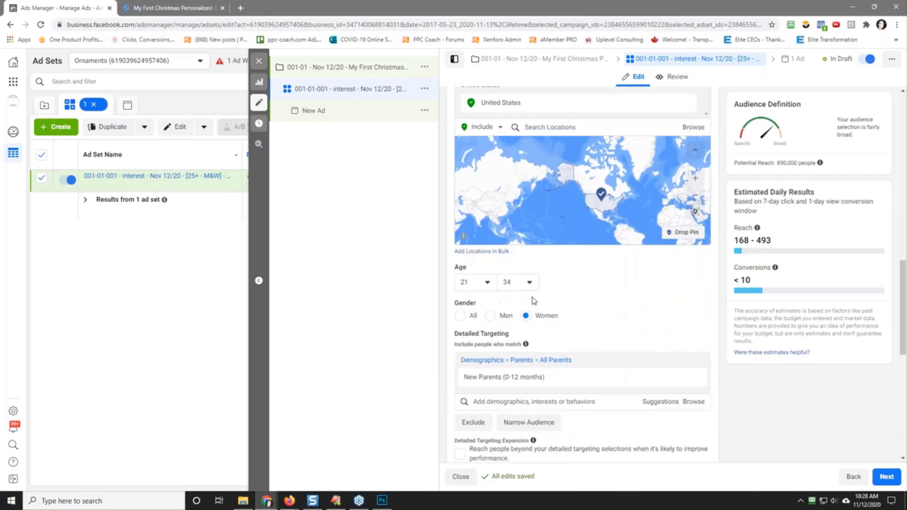
Step: Copy the full ad set name and replace the ad's default name "New Ad" with it
scroll(577, 326, "down", 2)
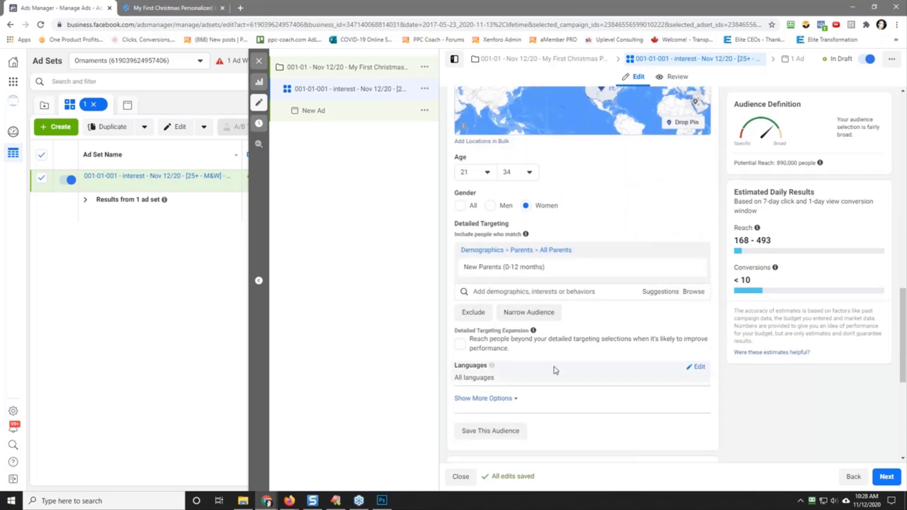
scroll(555, 370, "down", 2)
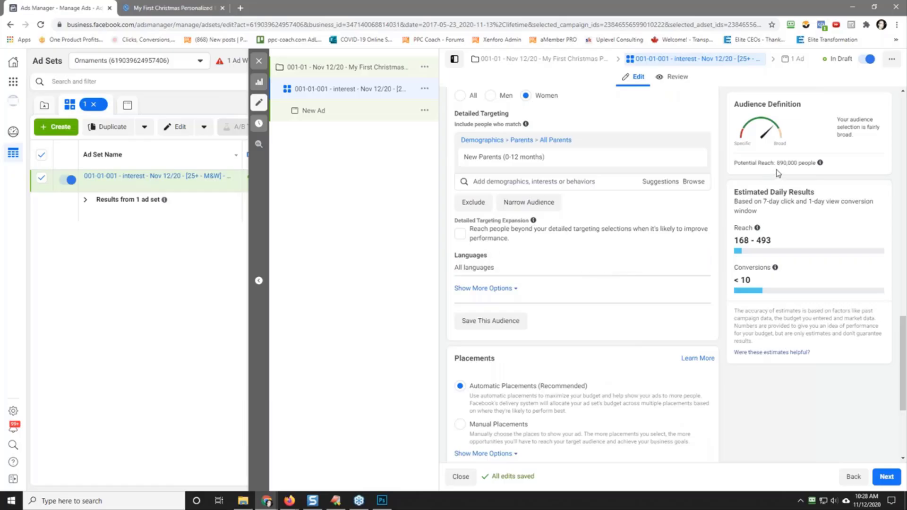
scroll(569, 240, "up", 16)
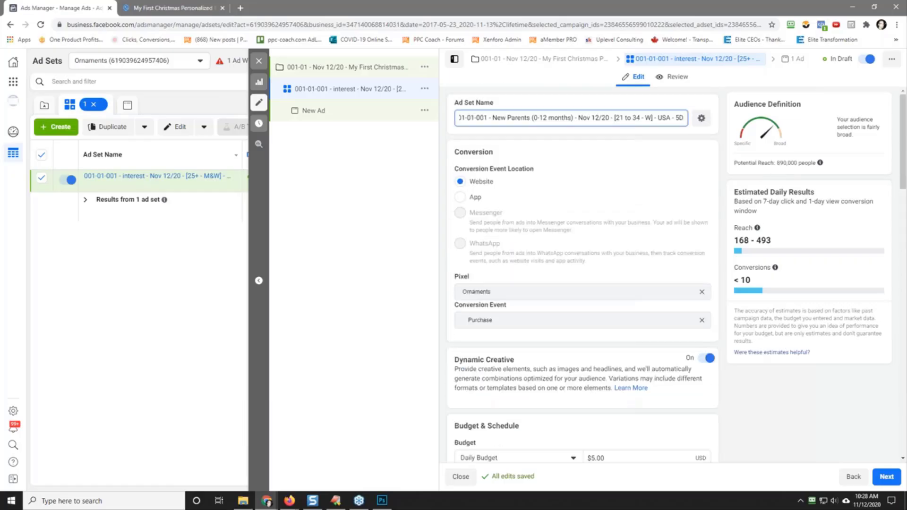
triple_click(533, 118)
right_click(532, 119)
left_click(578, 158)
left_click(406, 132)
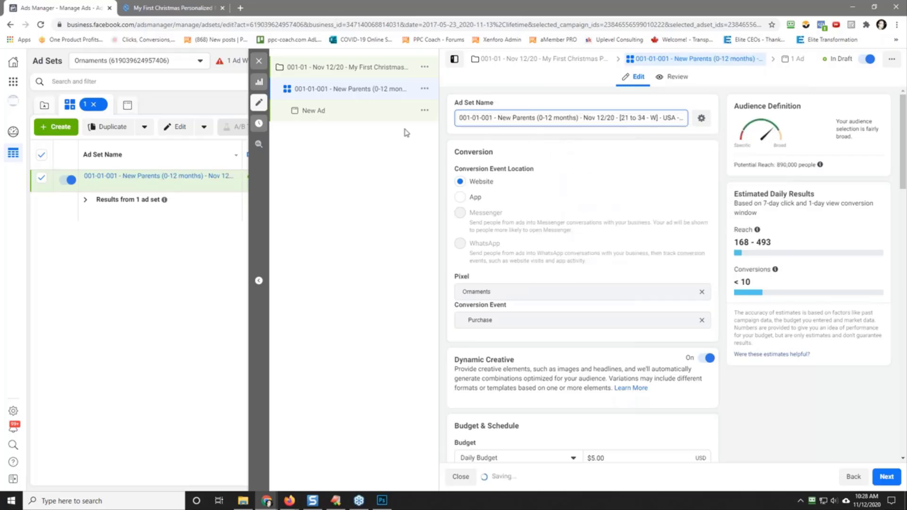
left_click(312, 112)
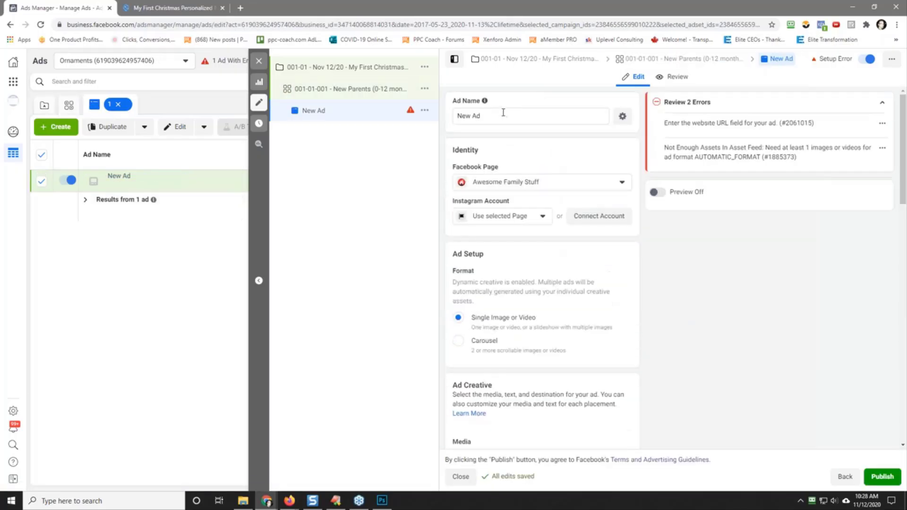
left_click_drag(483, 116, 455, 121)
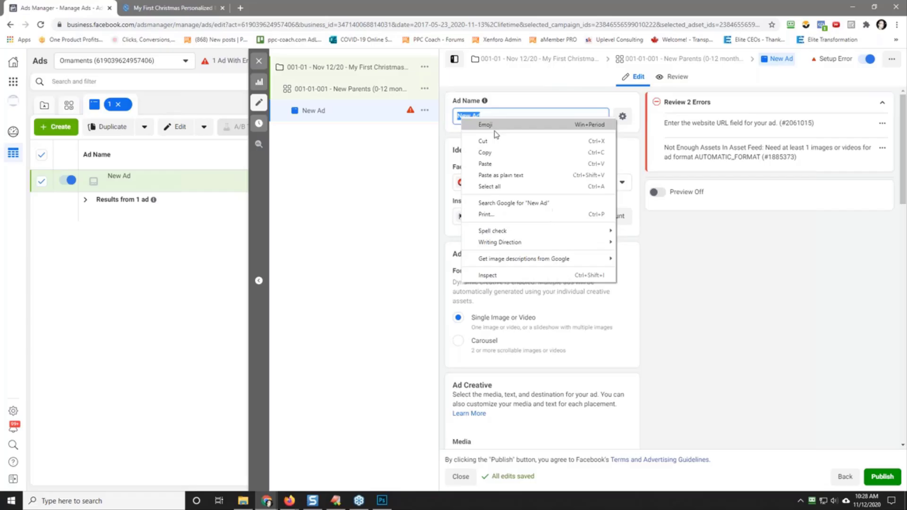
left_click(502, 164)
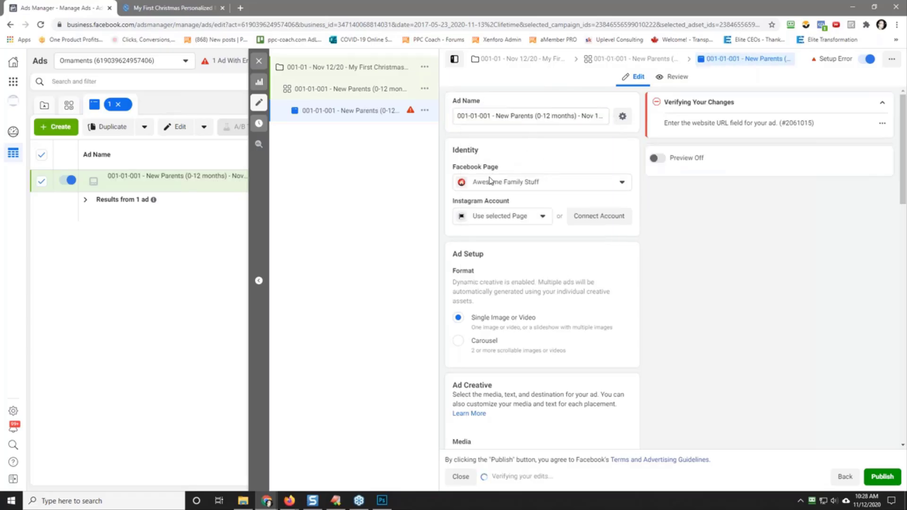
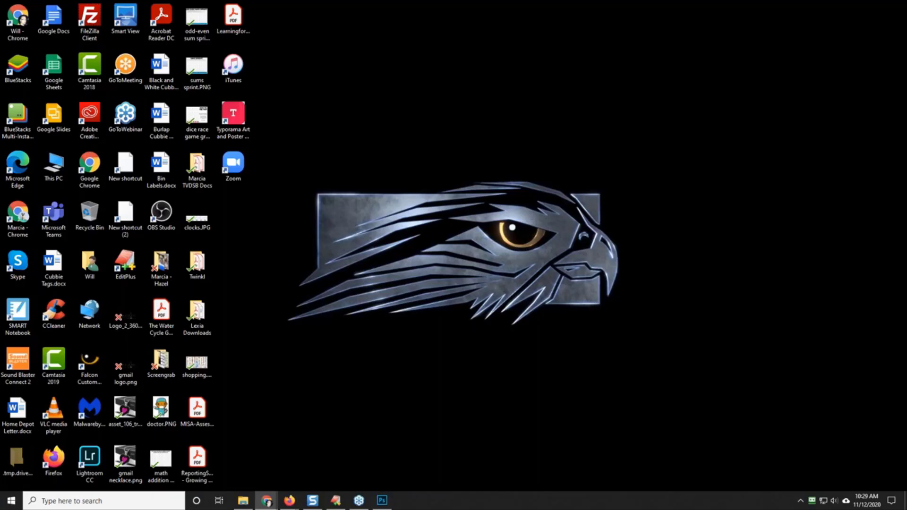
Step: Bring up the browser window and copy the web address of the My First Christmas ornament product page on GearBubble
left_click_drag(906, 123, 369, 0)
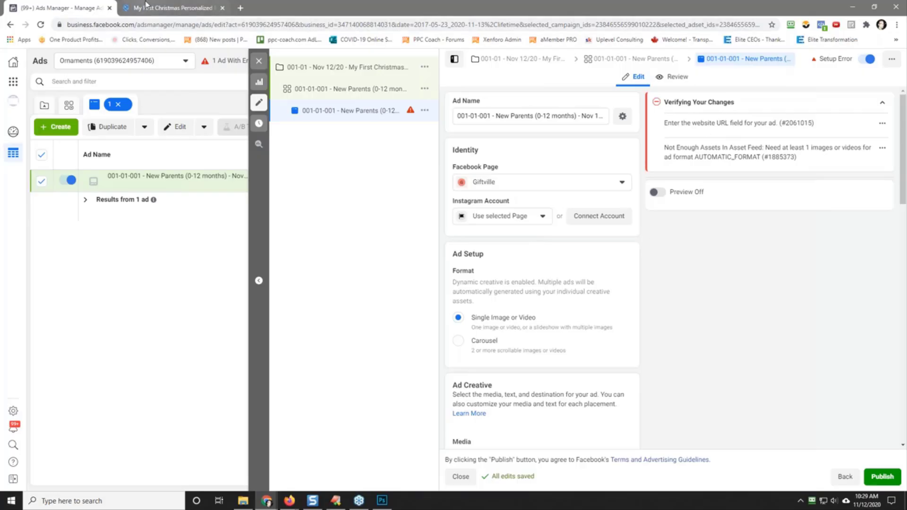
left_click(169, 9)
left_click(136, 26)
right_click(136, 26)
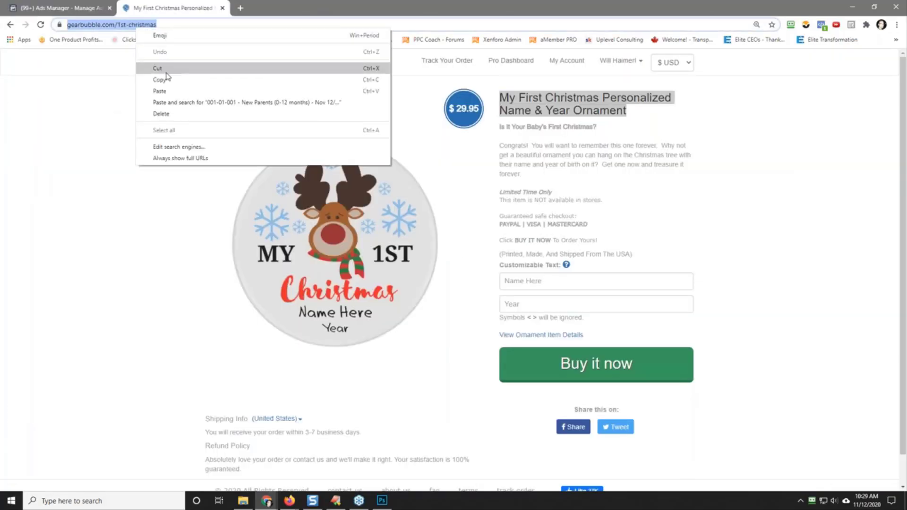
left_click(163, 77)
Step: Return to Ads Manager and paste the copied product page address as the ad's Website URL
left_click(66, 9)
scroll(519, 262, "down", 9)
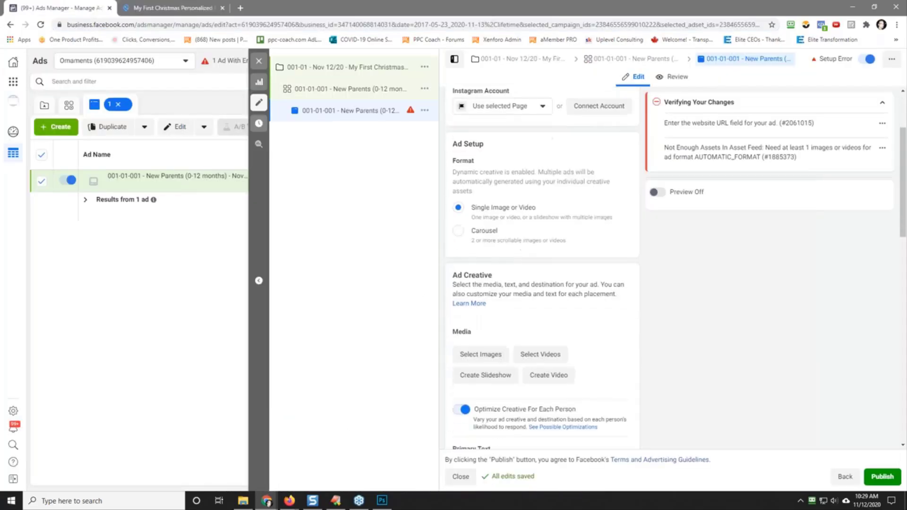
scroll(498, 187, "down", 2)
left_click(473, 174)
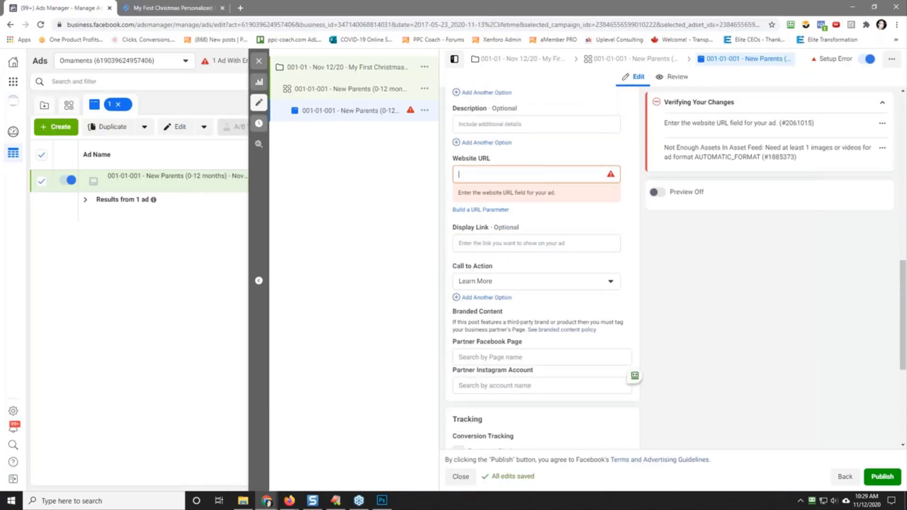
right_click(466, 176)
left_click(507, 250)
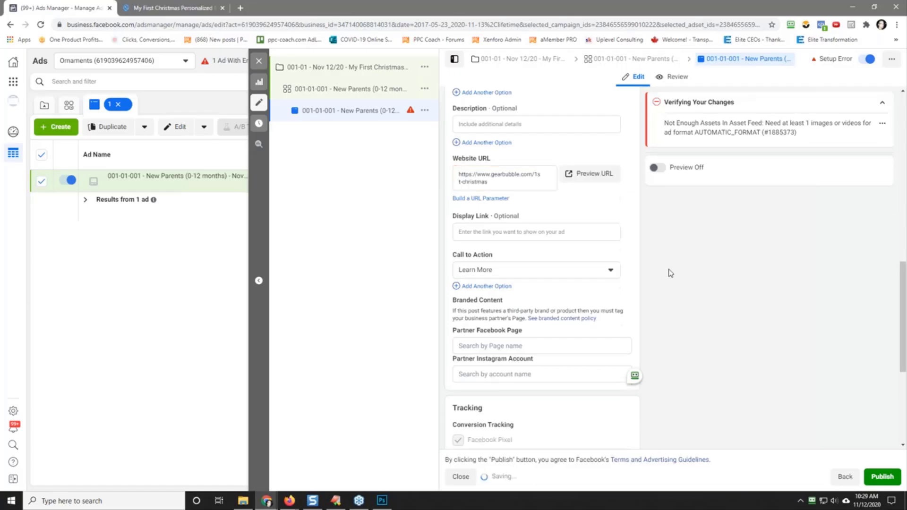
Step: Start uploading ad images and browse to the folder challenges > 013 - Christmas Challenge 2 2020 > 1st christmas personalized name and year ornament on Drive (D:)
scroll(610, 224, "up", 7)
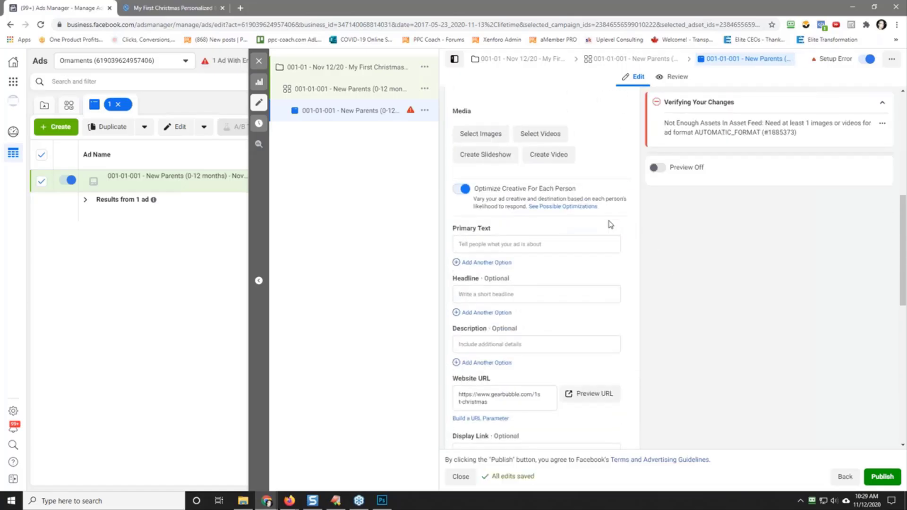
left_click(473, 241)
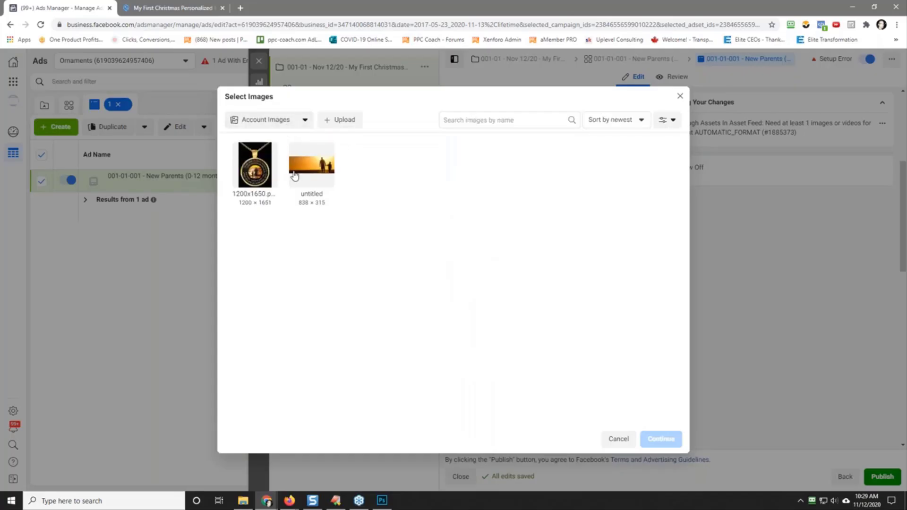
left_click(348, 124)
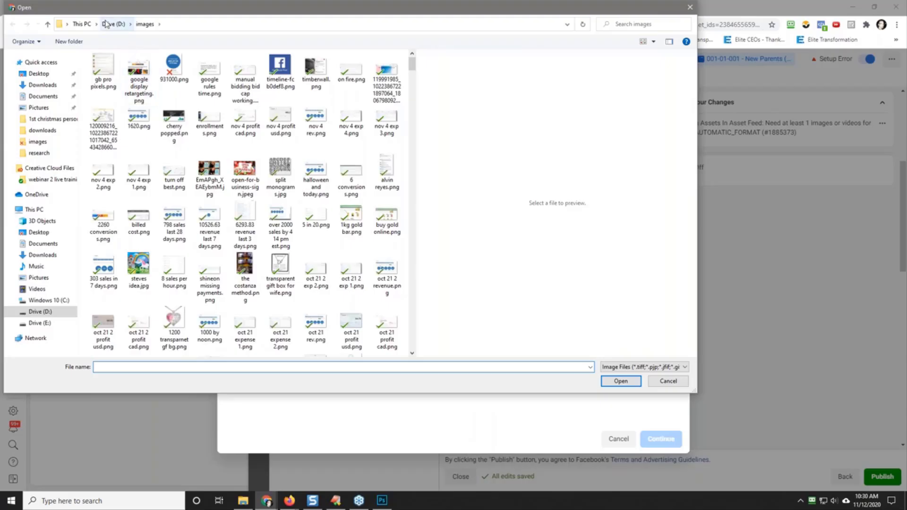
left_click(114, 24)
double_click(121, 98)
double_click(137, 81)
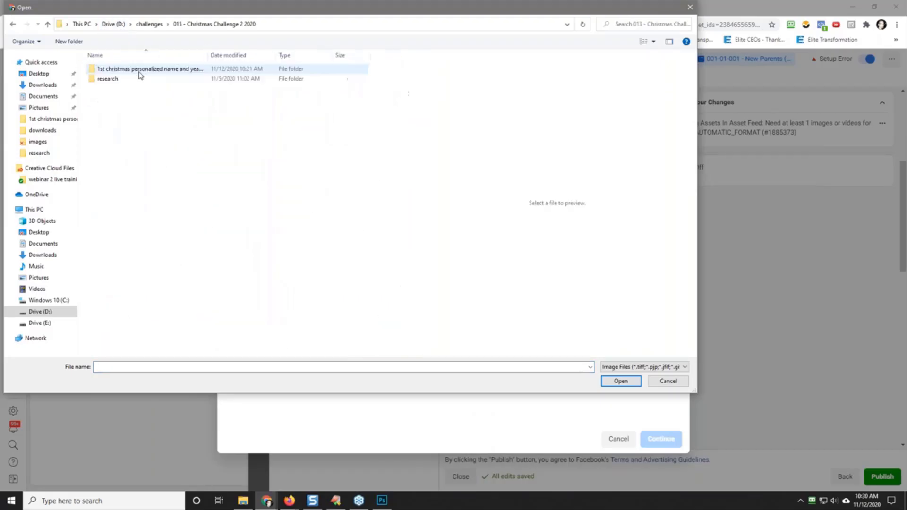
double_click(123, 70)
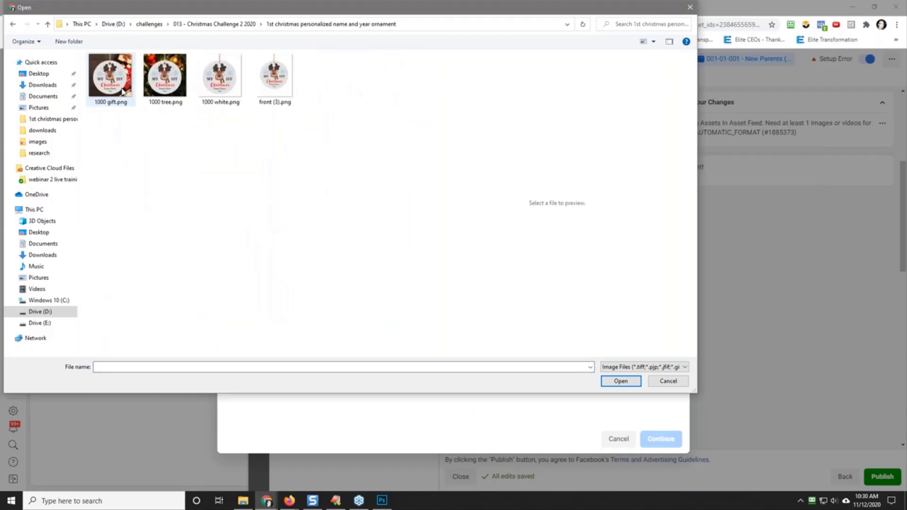
Step: Upload 1000 gift.png and 1000 tree.png and add both images to the ad's media
left_click(122, 92)
left_click(169, 81, "ctrl")
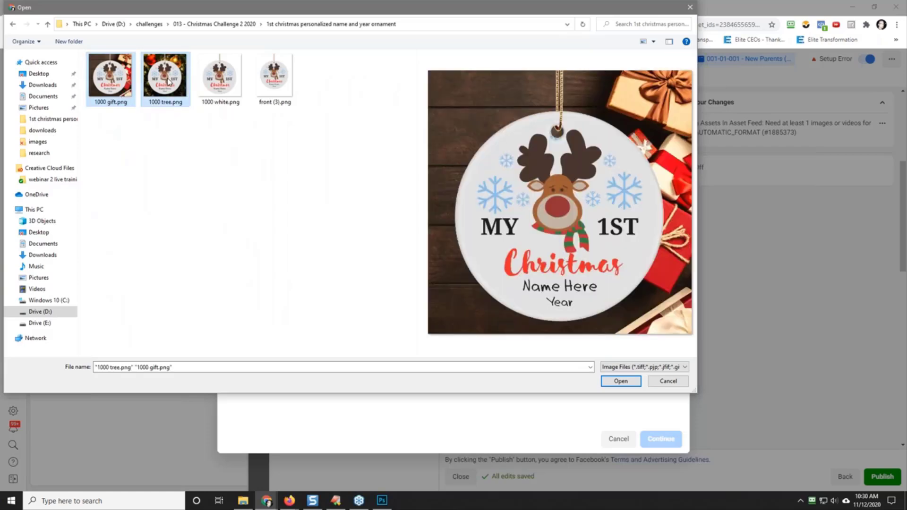
left_click(621, 380)
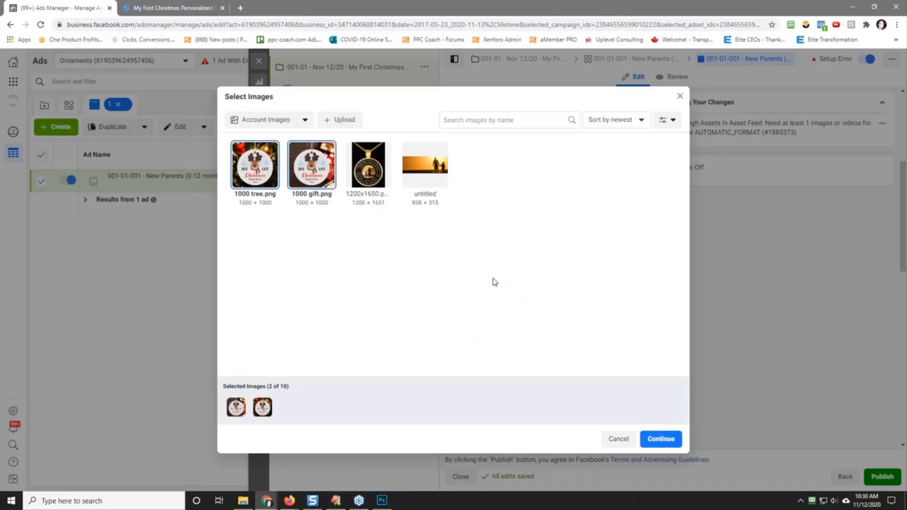
left_click(661, 439)
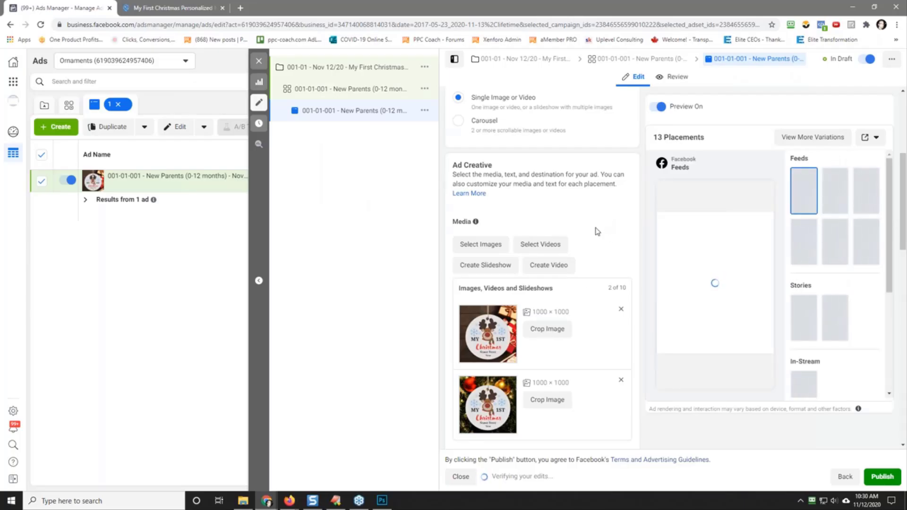
Step: Check the ornament's product page description, and begin the ad's primary text with "Want To Remember Their First Christmas Forever?"
scroll(598, 233, "down", 2)
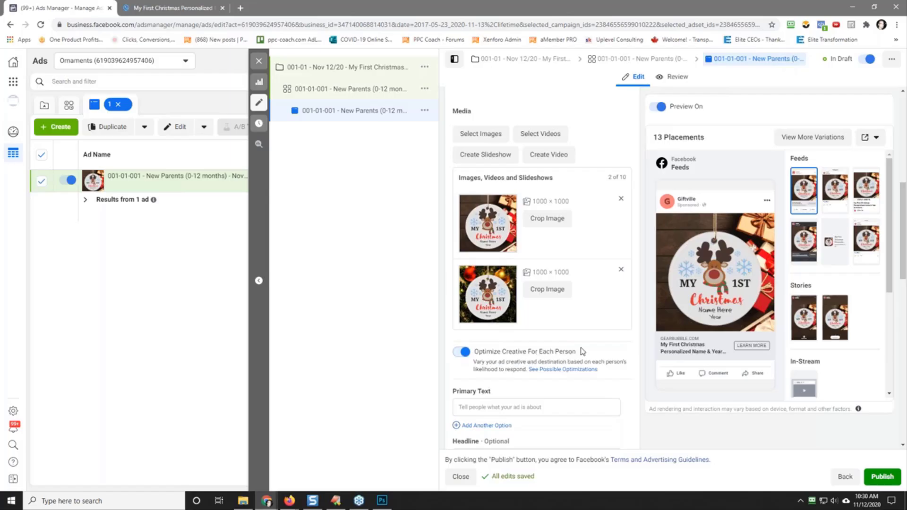
scroll(583, 351, "down", 2)
left_click(514, 297)
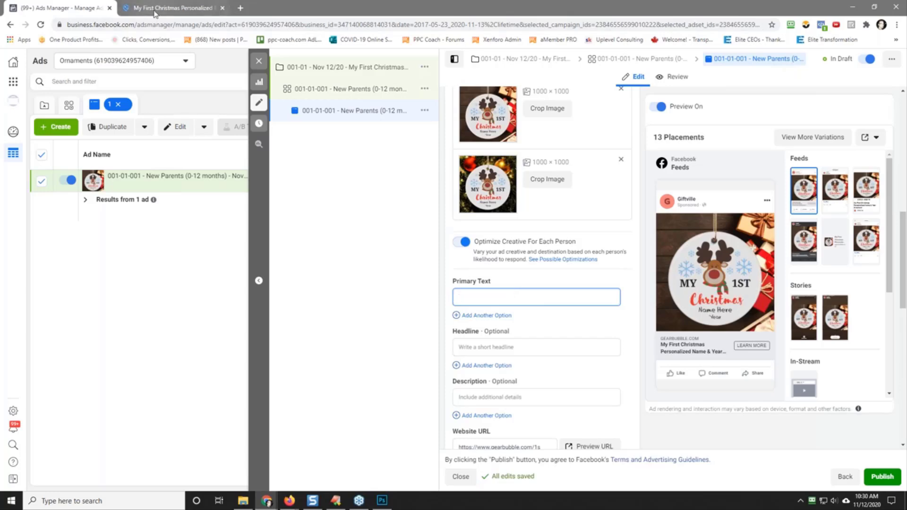
left_click(175, 8)
left_click(576, 167)
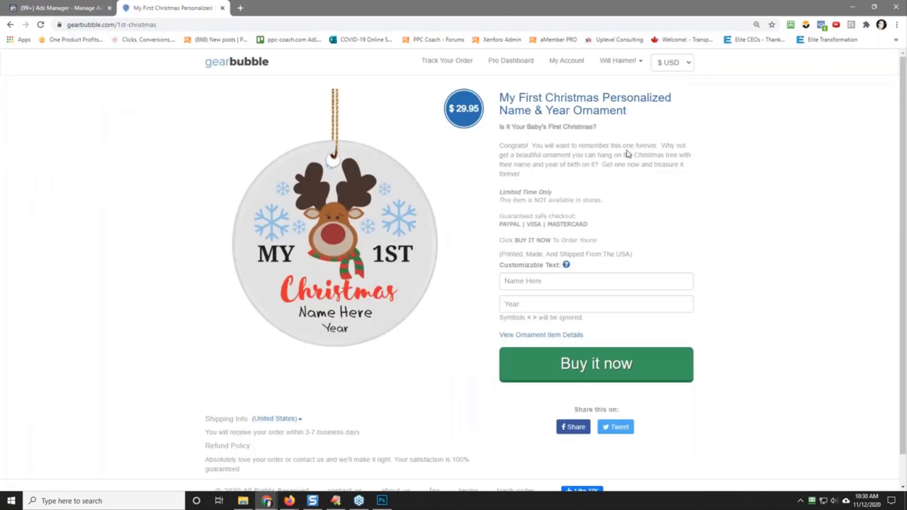
left_click(43, 8)
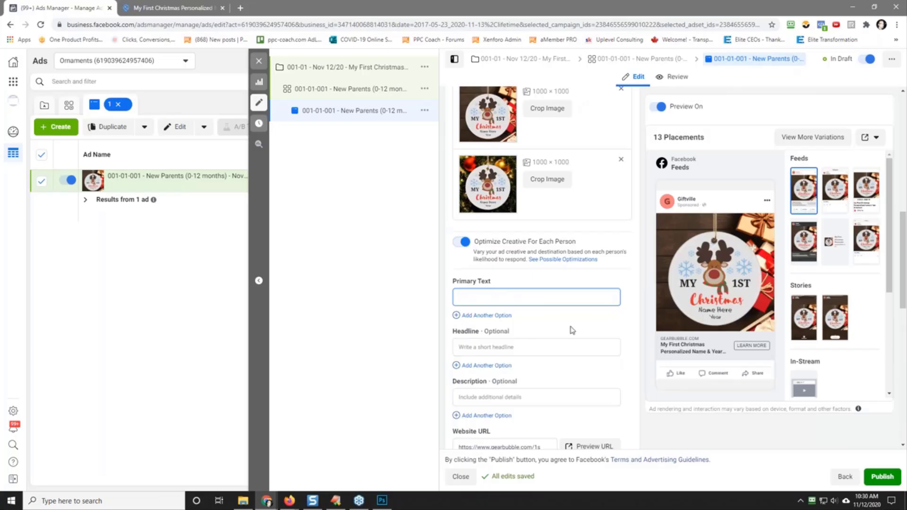
type("Want To Remember Their First Chris")
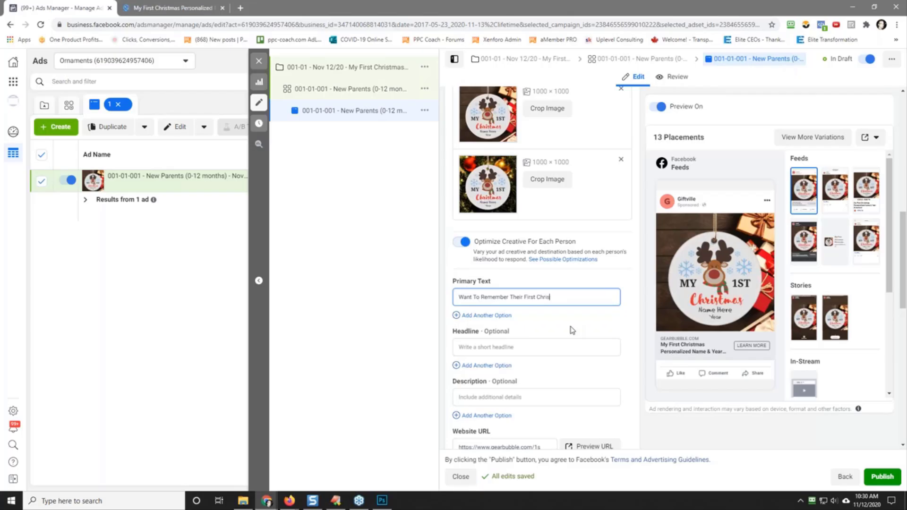
type("tmas Forever?  This Per")
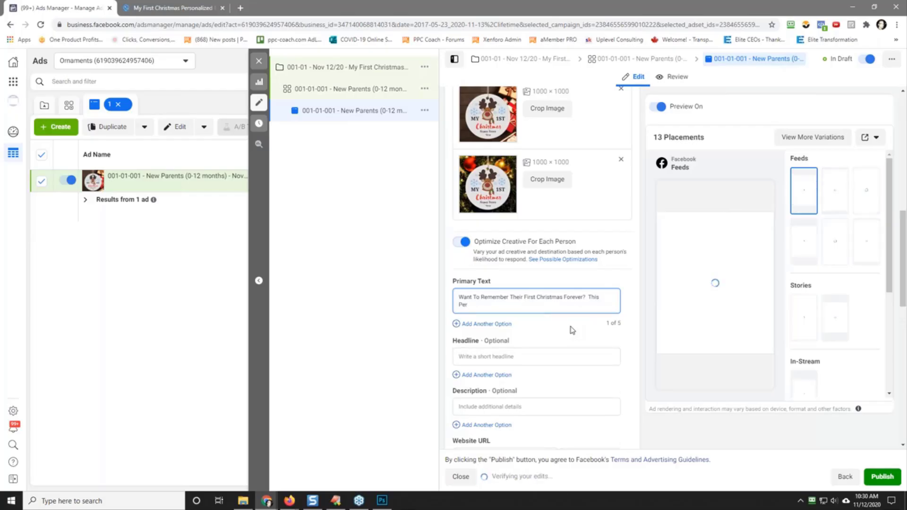
type("sonlized O")
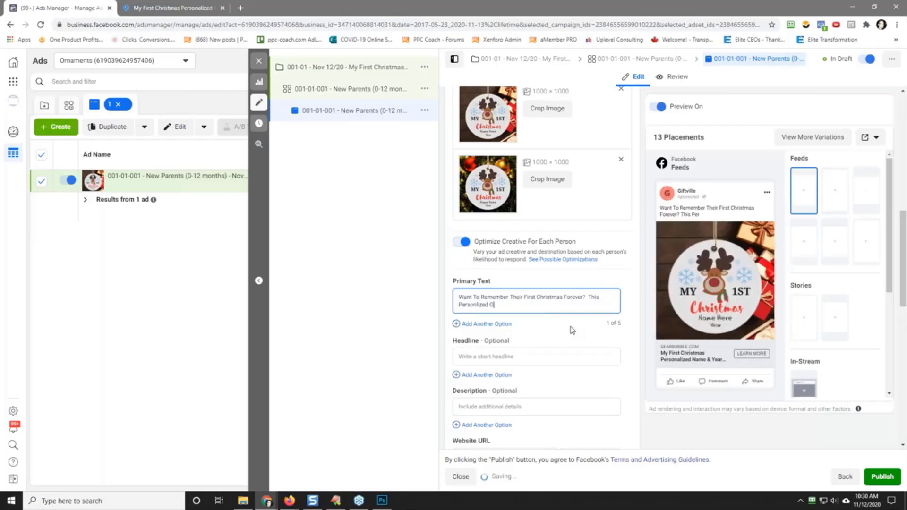
type("rnament ")
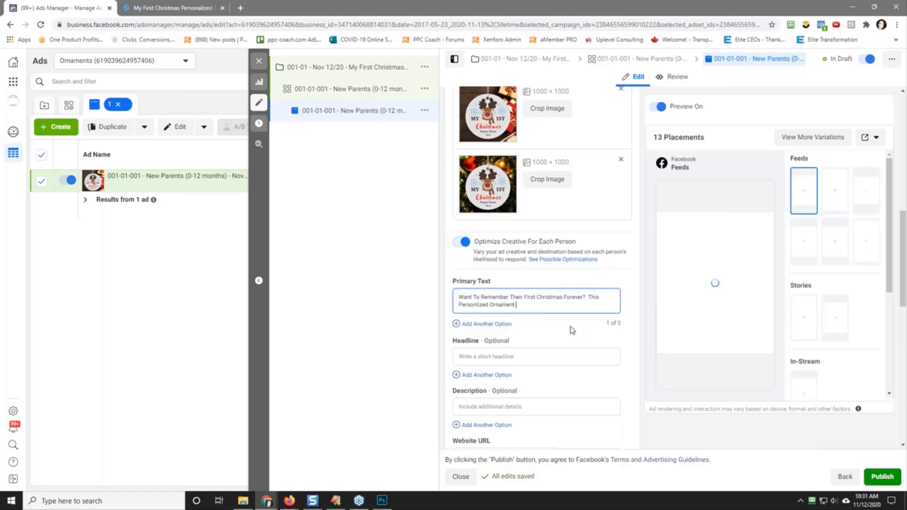
type("Is What You N")
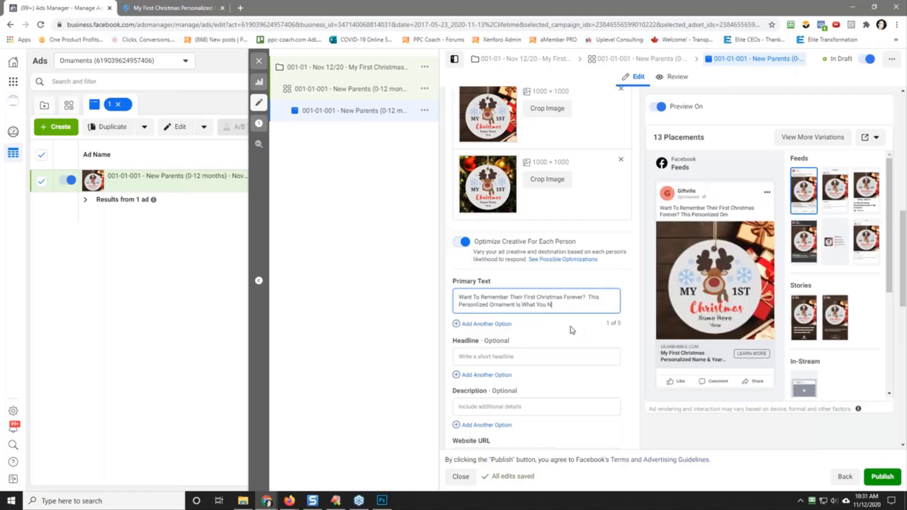
Step: Continue the primary text with the sentence "This Personlized Ornament Is The Solution."
key("BackSpace")
key("BackSpace")
key("BackSpace")
key("BackSpace")
key("BackSpace")
key("BackSpace")
key("BackSpace")
key("BackSpace")
key("BackSpace")
key("BackSpace")
key("BackSpace")
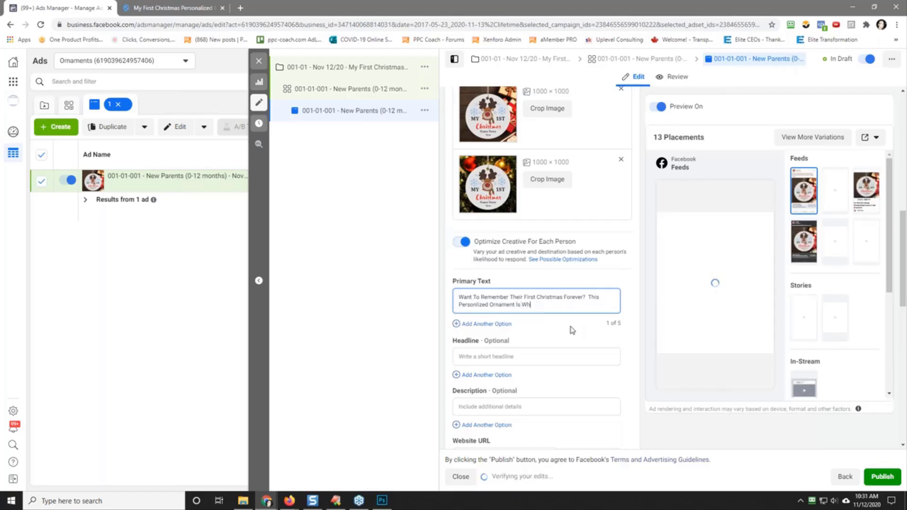
type("The Solution.")
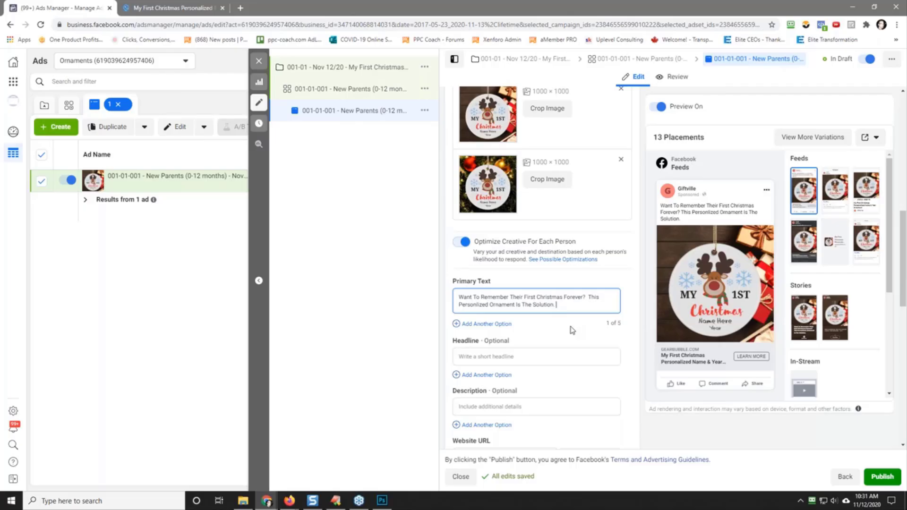
type("Get")
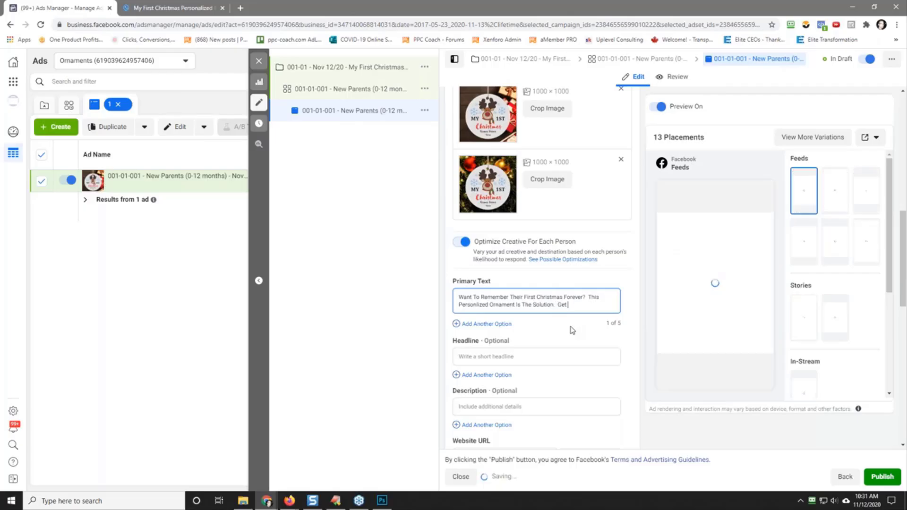
key("BackSpace")
key("BackSpace")
key("BackSpace")
key("BackSpace")
Step: Add the sentence "Put Your Child's Name & Birth Date On It!" to the primary text
type("Pu")
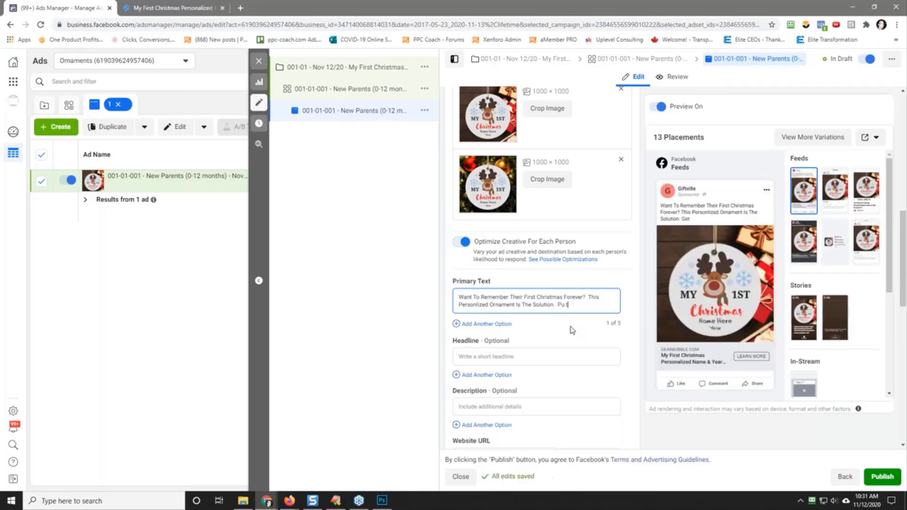
type("t")
type(" Yo")
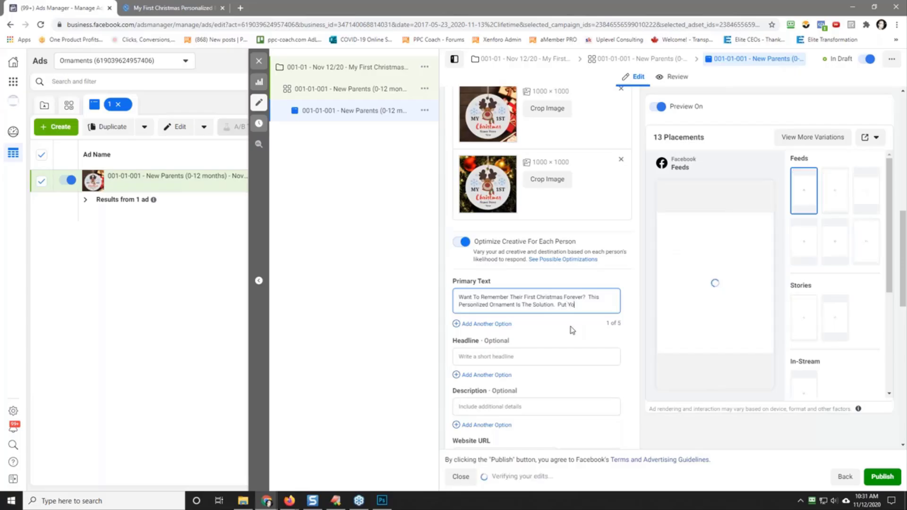
type("ur Child's N")
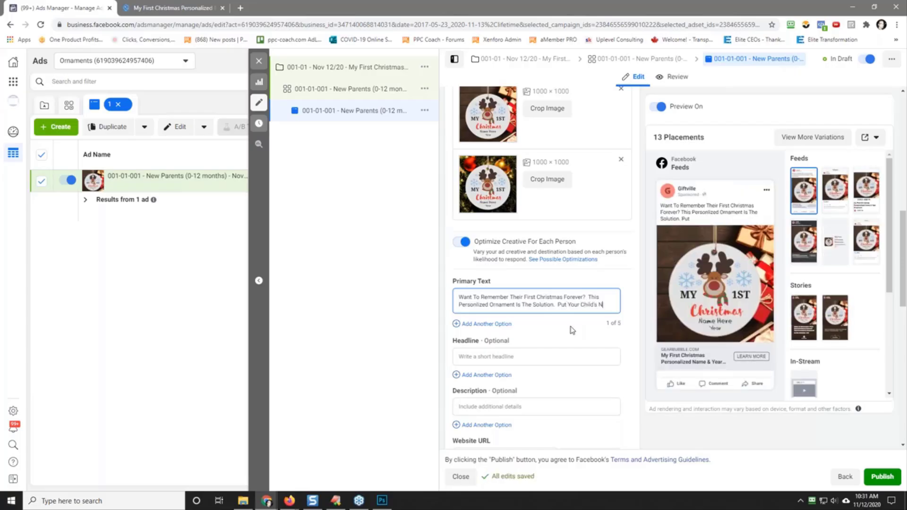
type("ame ")
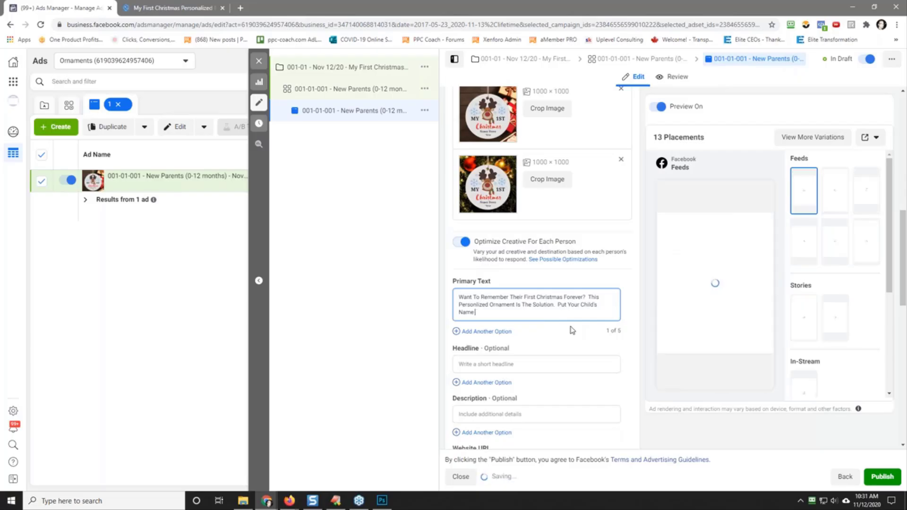
type("&Birth")
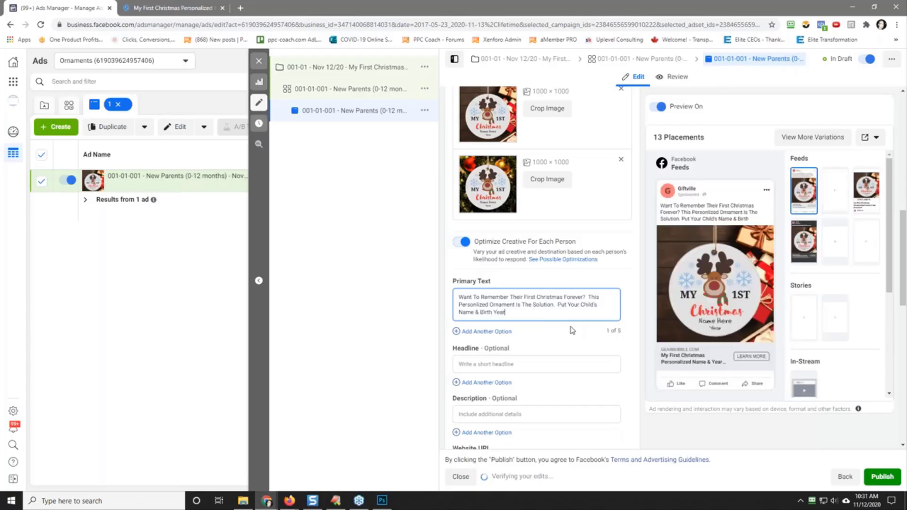
type(" Da")
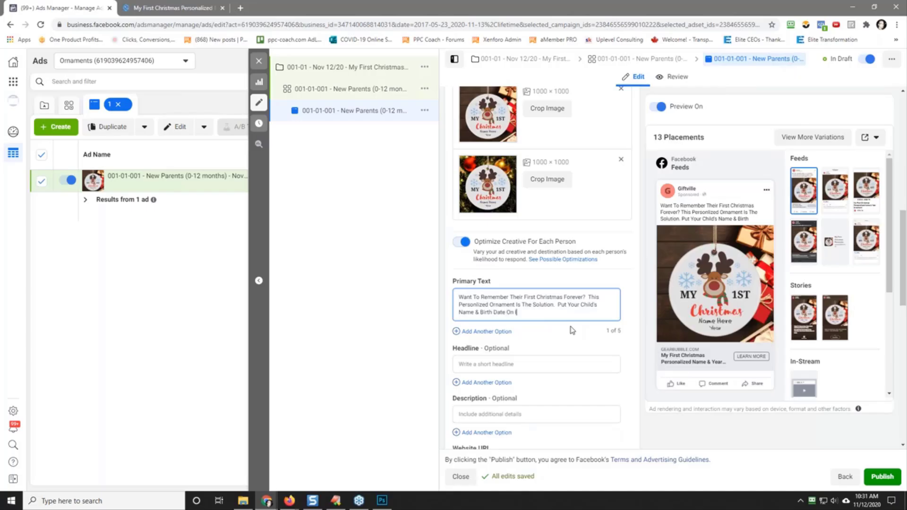
type("te On It! ")
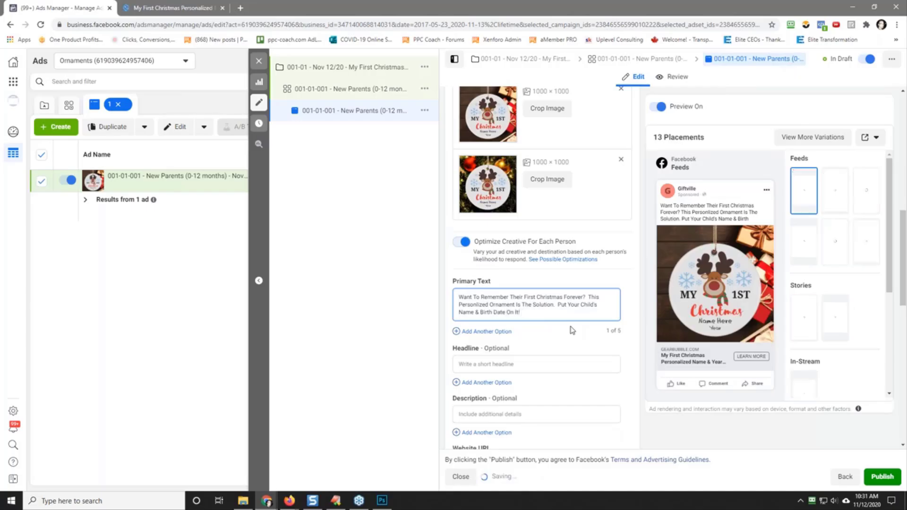
type("Customiz")
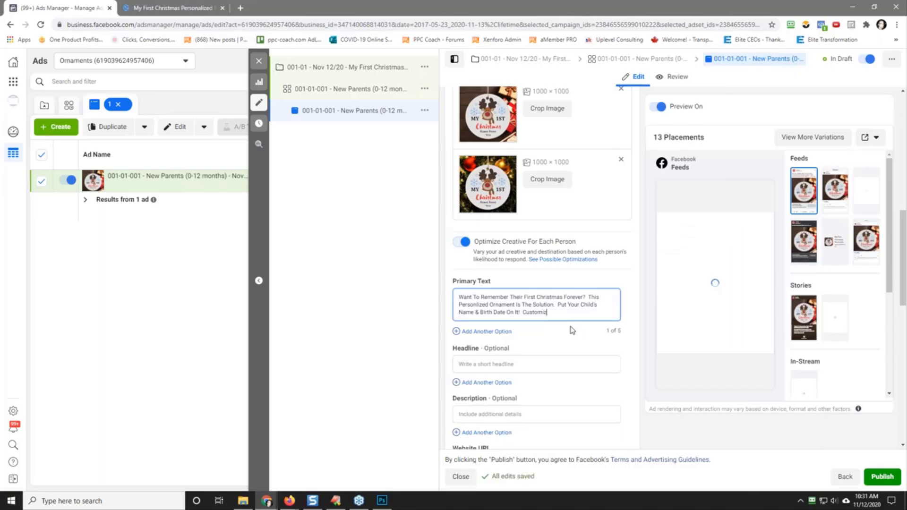
type("e One Now F")
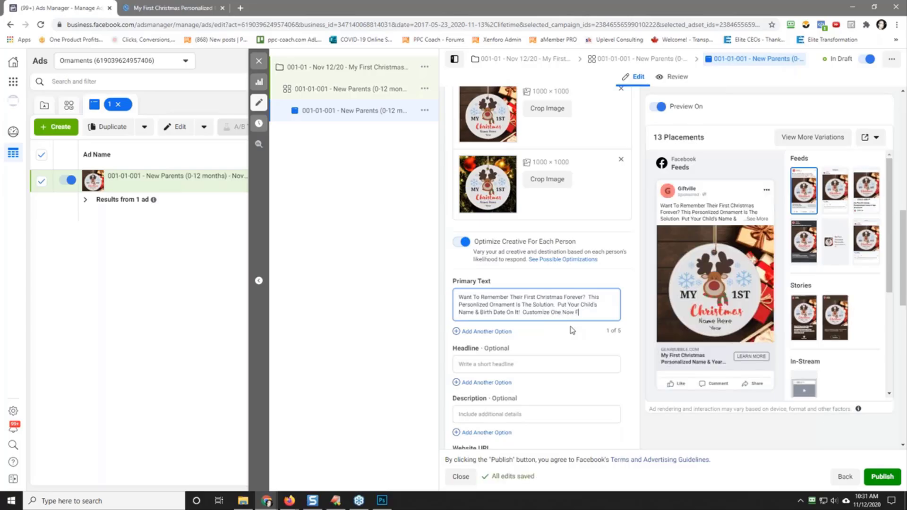
type(".")
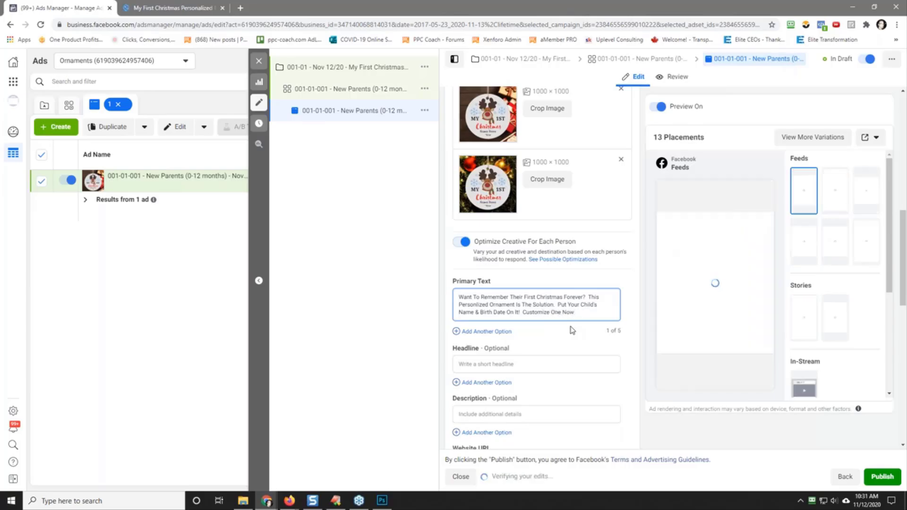
Step: Add a second primary text option beginning "Personalized First Christmas Ornament? This Is It."
left_click(491, 331)
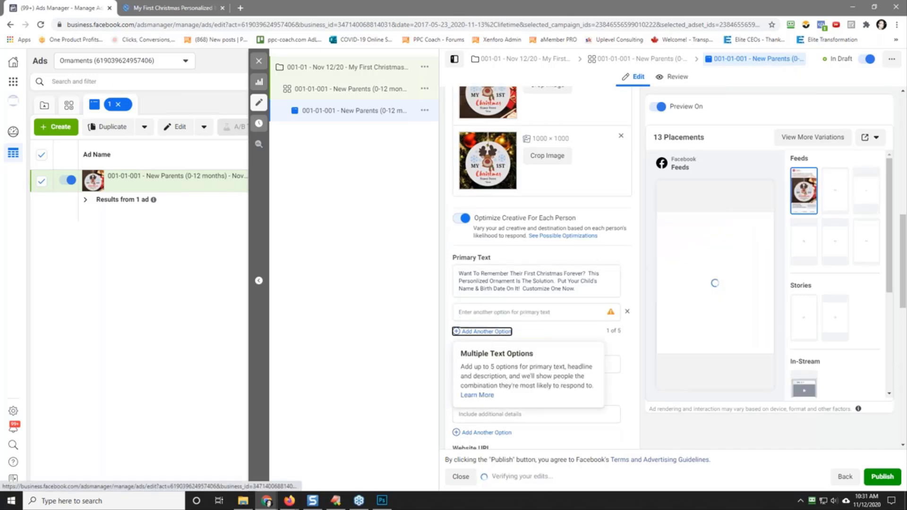
type("Wan")
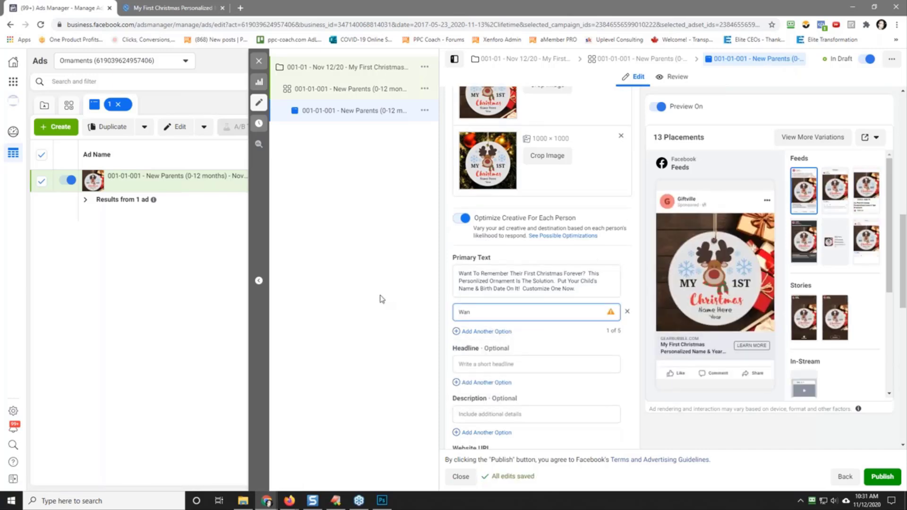
type("onalize")
type("mast")
type("Orna")
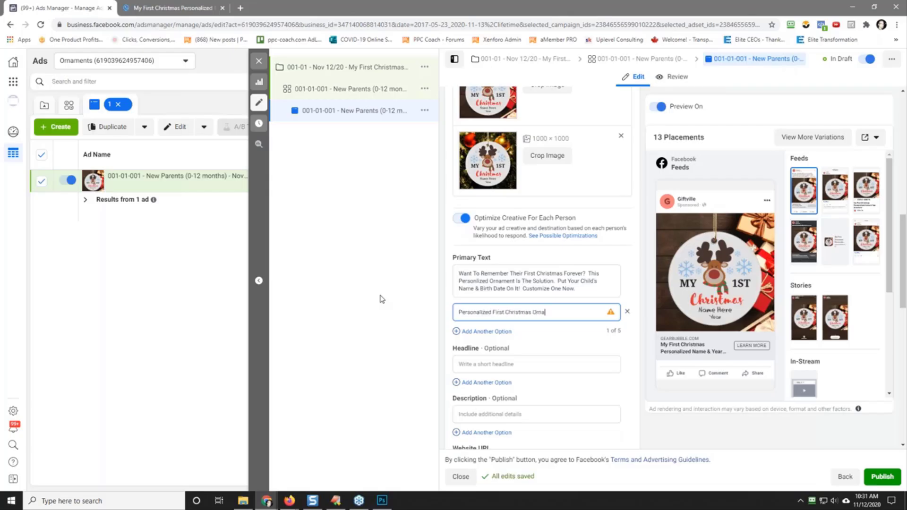
type("ment?  This Is It.  Put The Name")
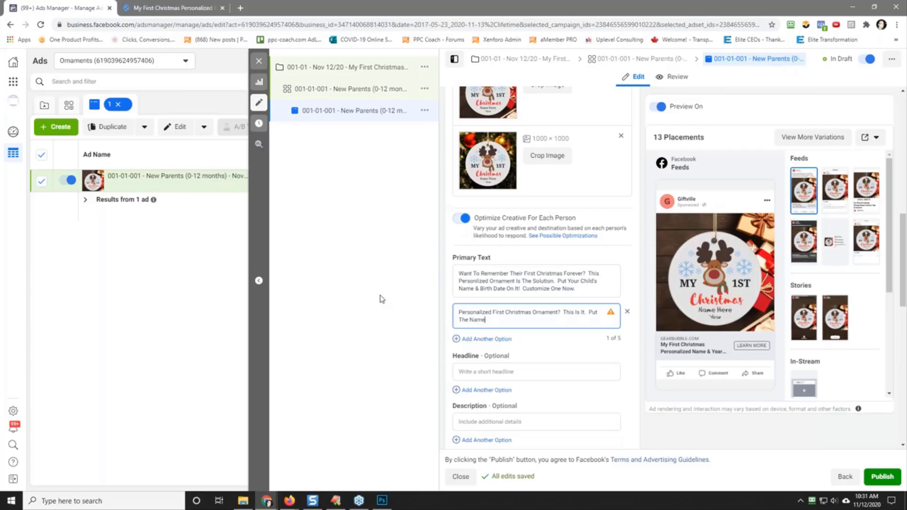
type(" &")
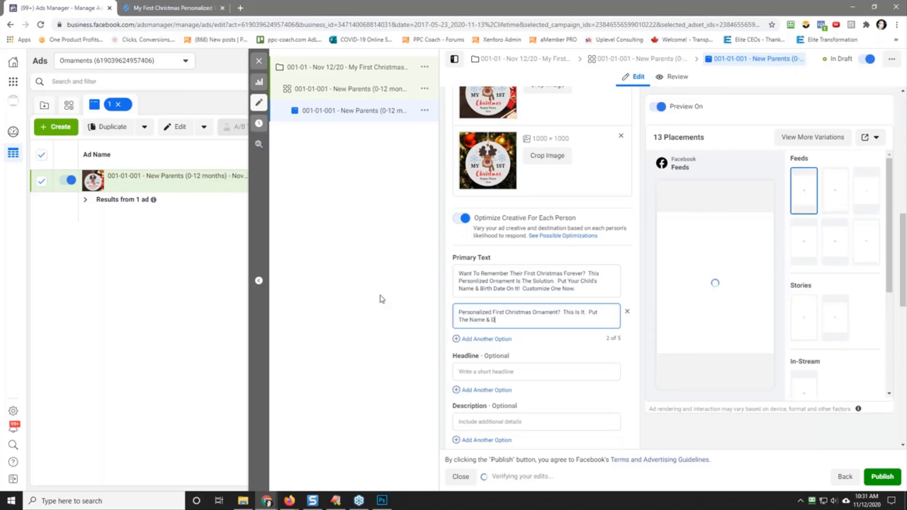
type(" Date Of Birth")
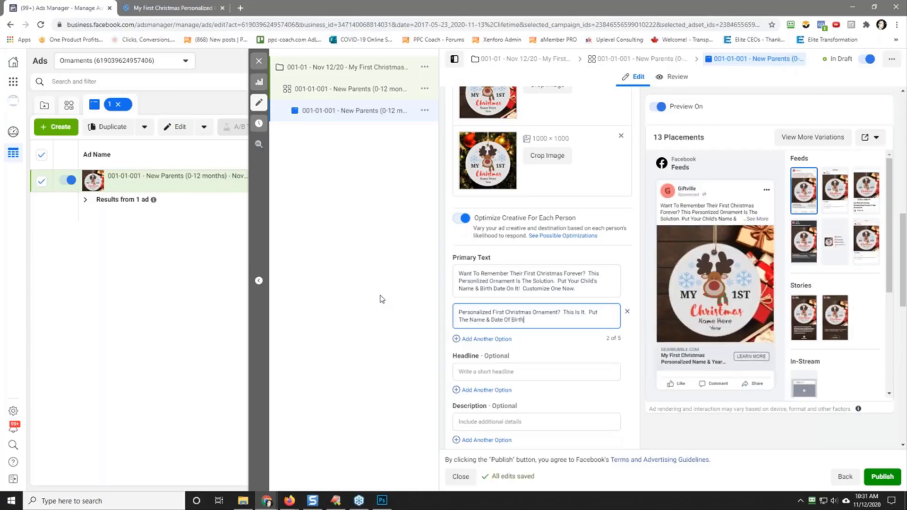
type(" On It Right Now!  Get One Now And")
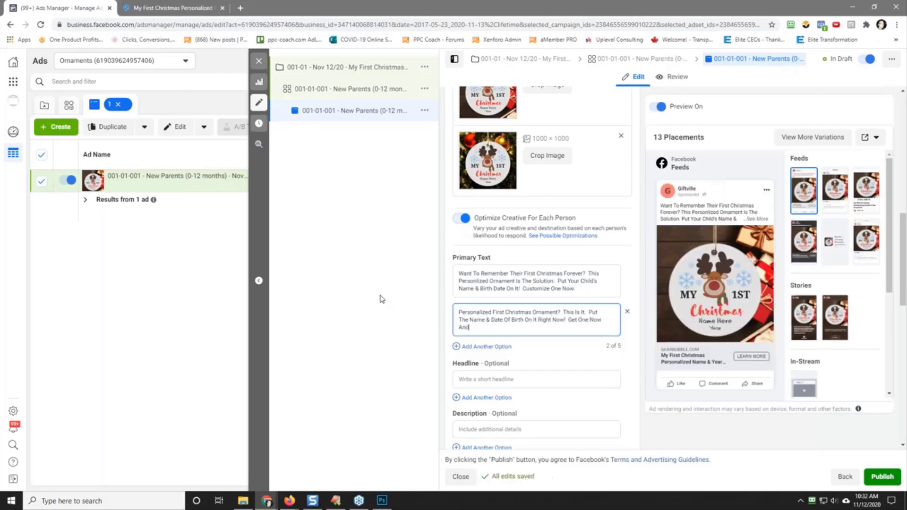
key("BackSpace")
key("BackSpace")
key("BackSpace")
key("BackSpace")
key("BackSpace")
key("BackSpace")
key("BackSpace")
key("BackSpace")
key("BackSpace")
key("BackSpace")
key("BackSpace")
key("BackSpace")
key("BackSpace")
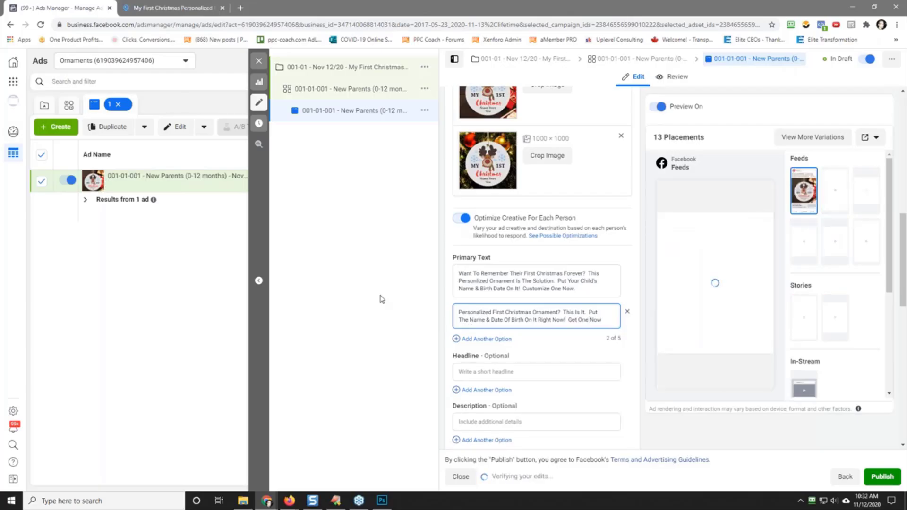
key("BackSpace")
key("BackSpace")
key("BackSpace")
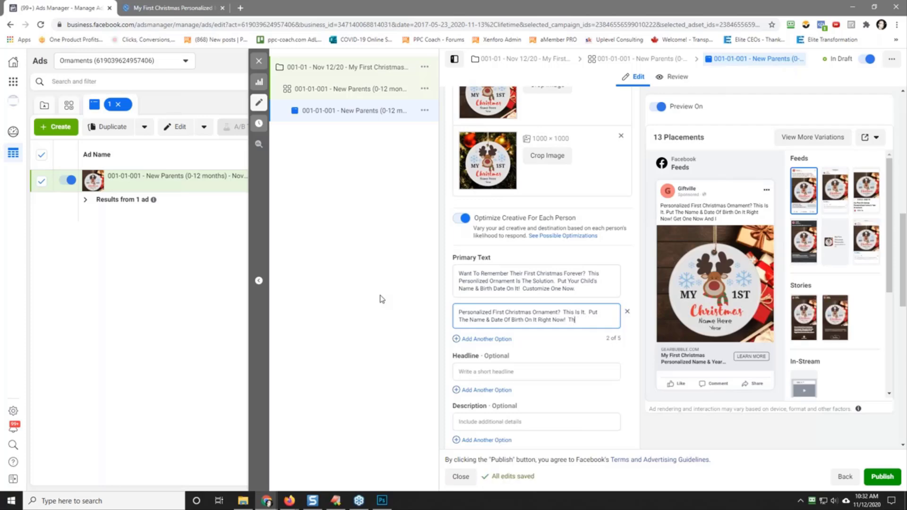
Step: End the second primary text option with "This Is The Perfect Gift Any Parent. Get One Now."
type("This Is The Perfect Gift")
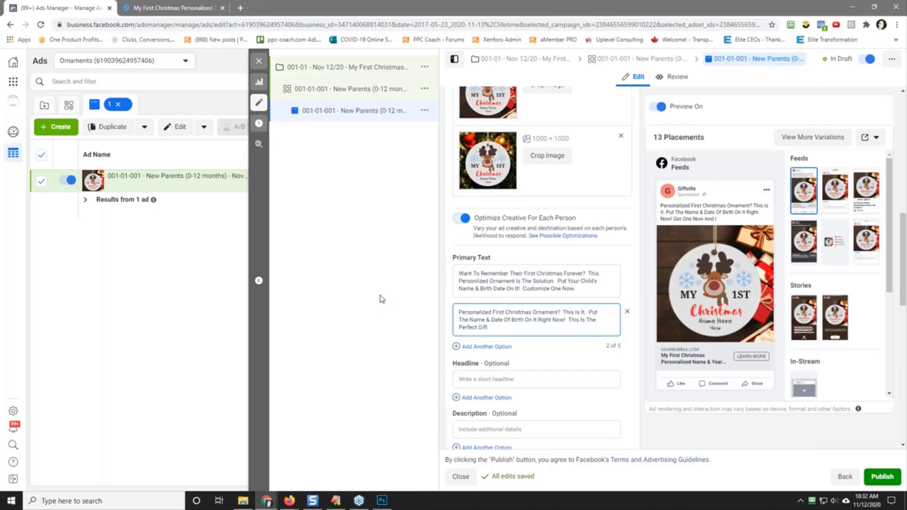
type("Any Parent.  Get One Now.")
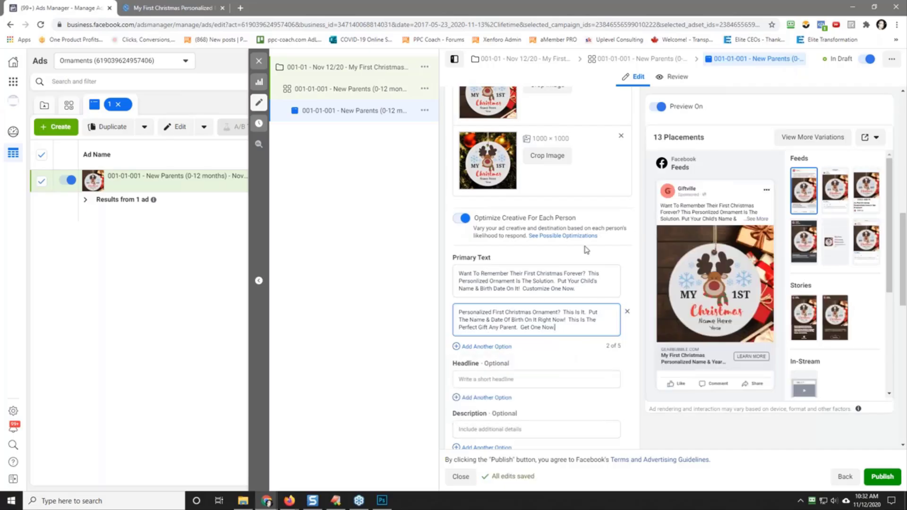
Step: Enter two headline options for the ad, "Click Here To Customize" and "Click Here To Personalize"
left_click(517, 379)
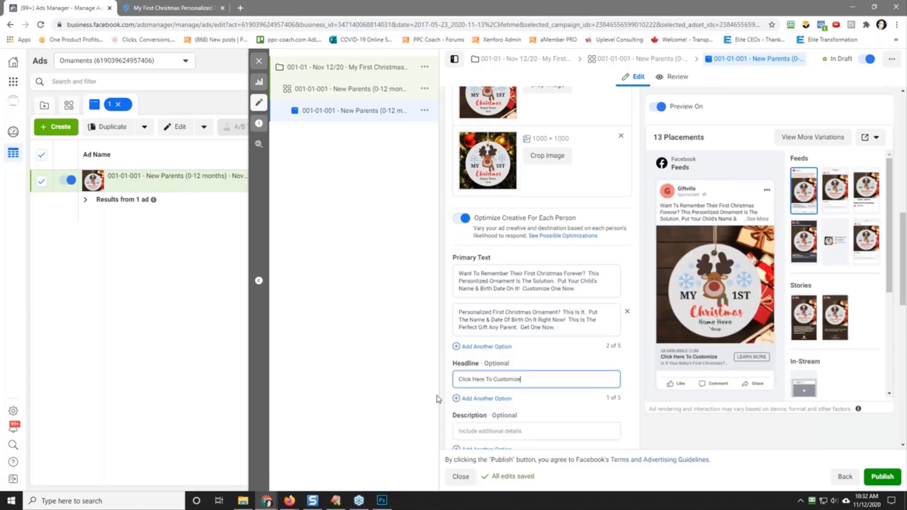
left_click(475, 398)
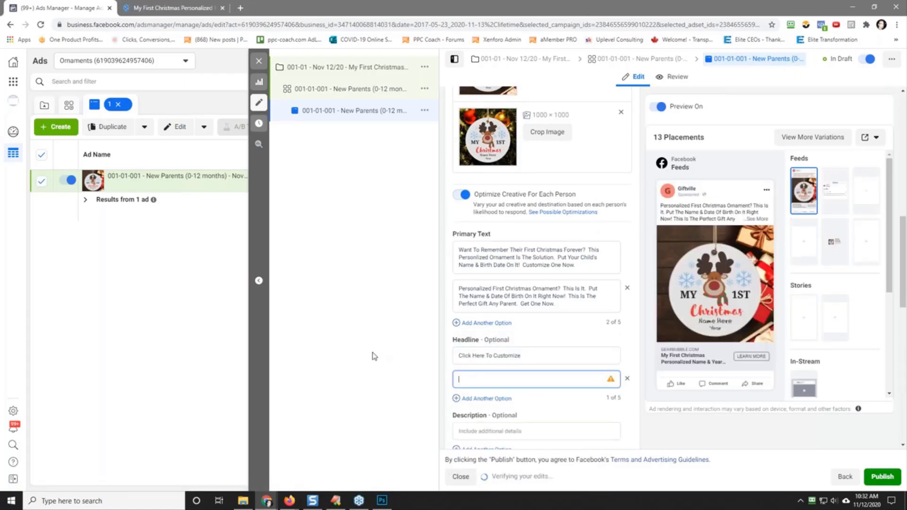
type("Click Here")
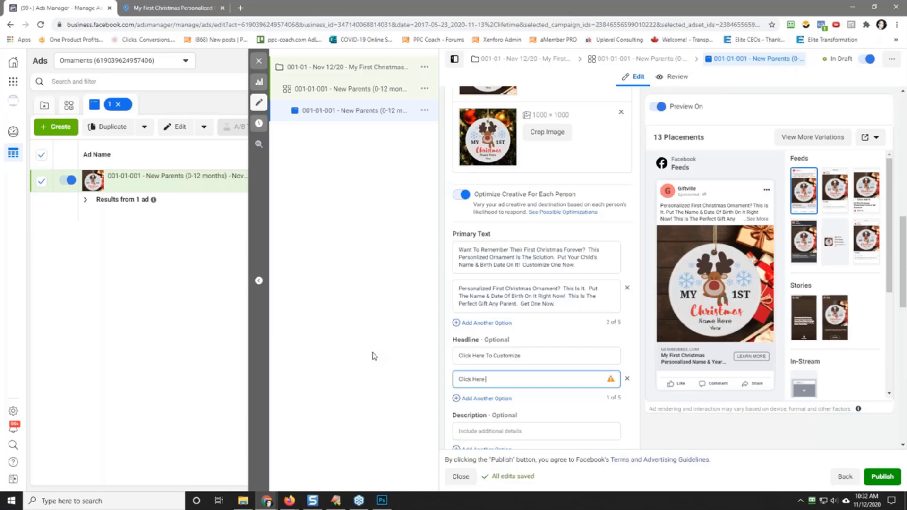
type(" To Personalize")
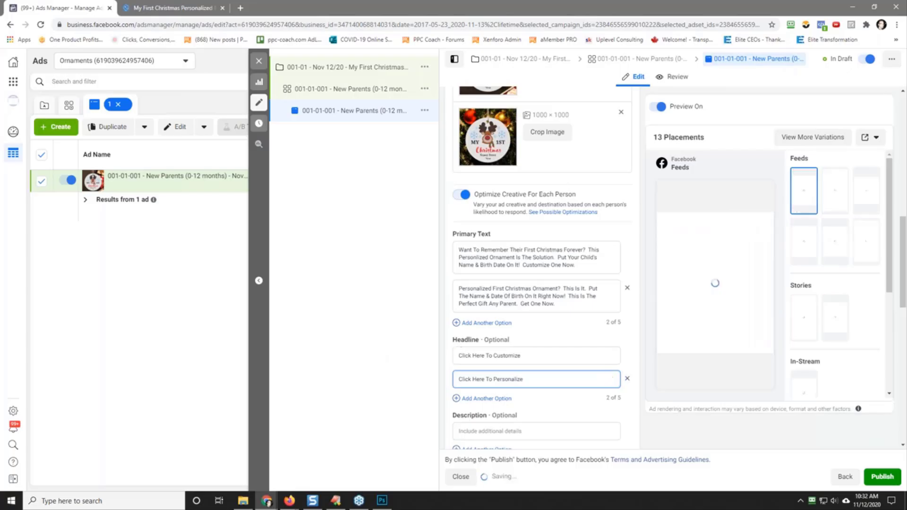
Step: Enter two description options for the ad, "Get One Now" and "Perfect Christmas Gift"
scroll(545, 374, "down", 2)
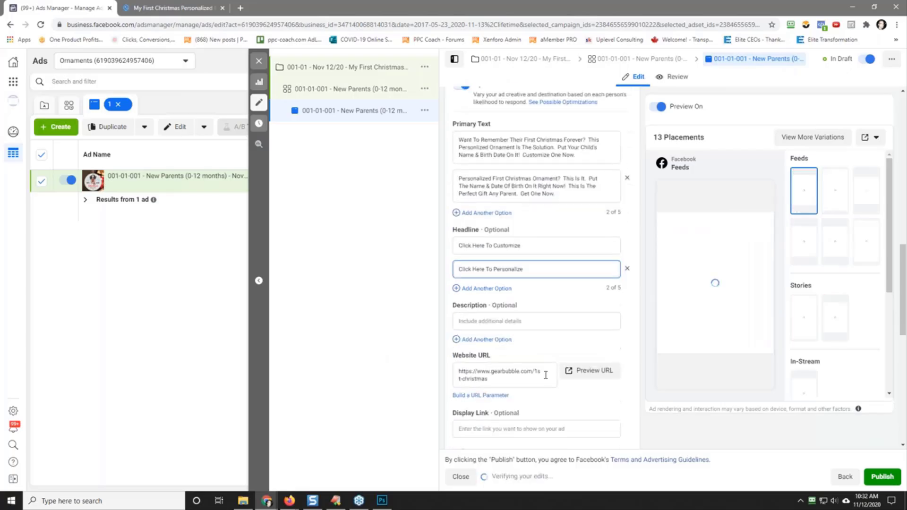
left_click(523, 321)
type("Get One Now")
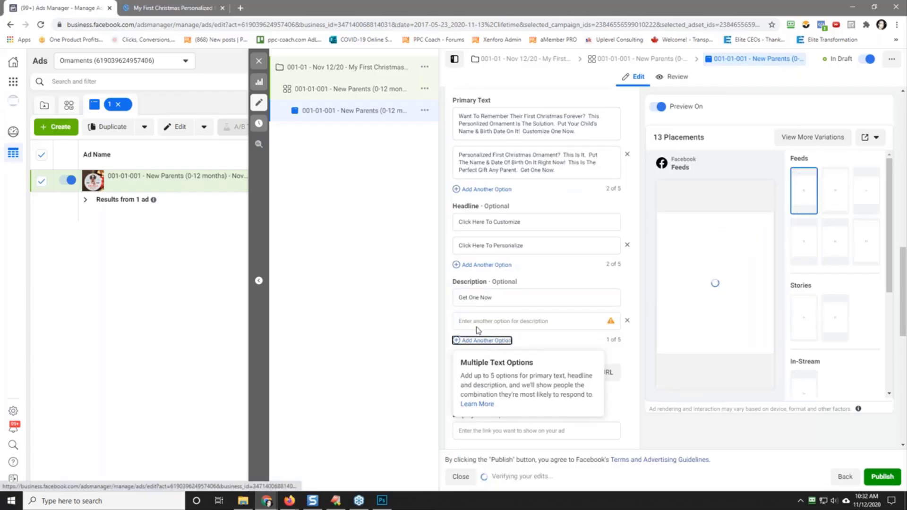
left_click(487, 341)
type("Per")
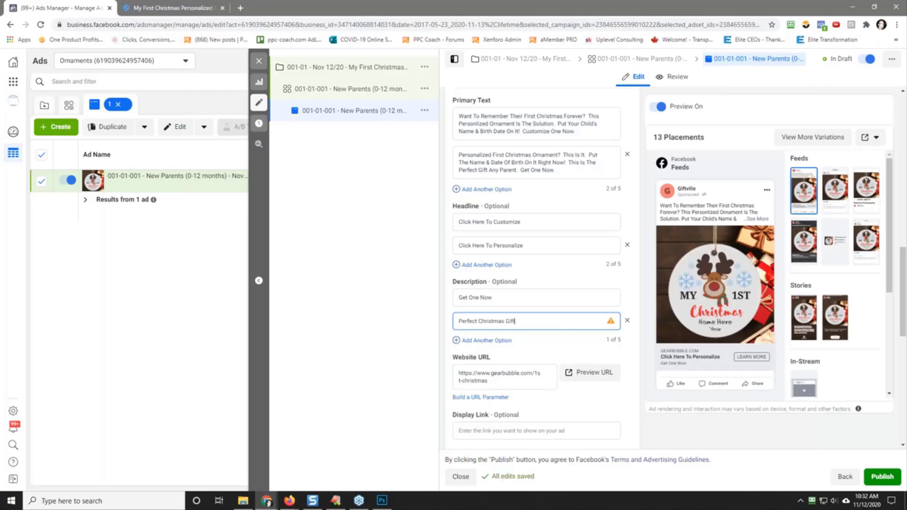
type("fect Christmas Gift")
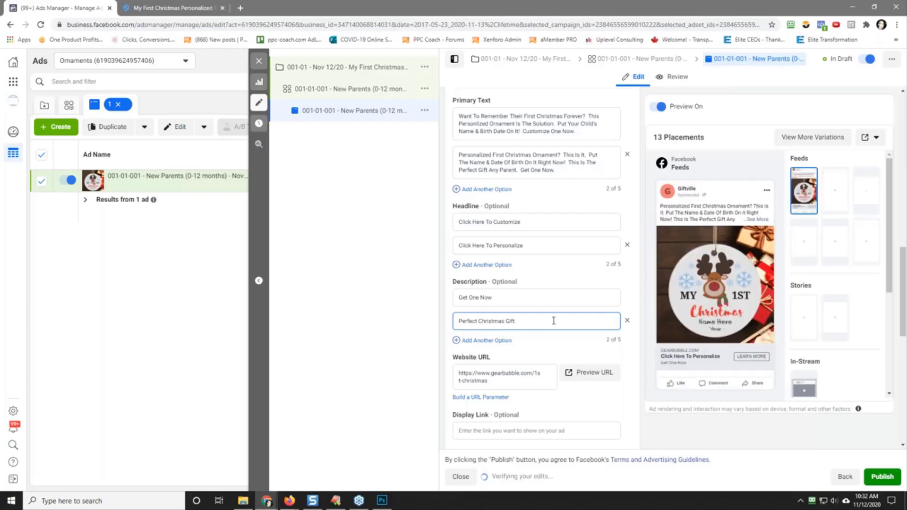
Step: Add a second call to action option to the ad and set it to Shop Now
scroll(520, 324, "down", 5)
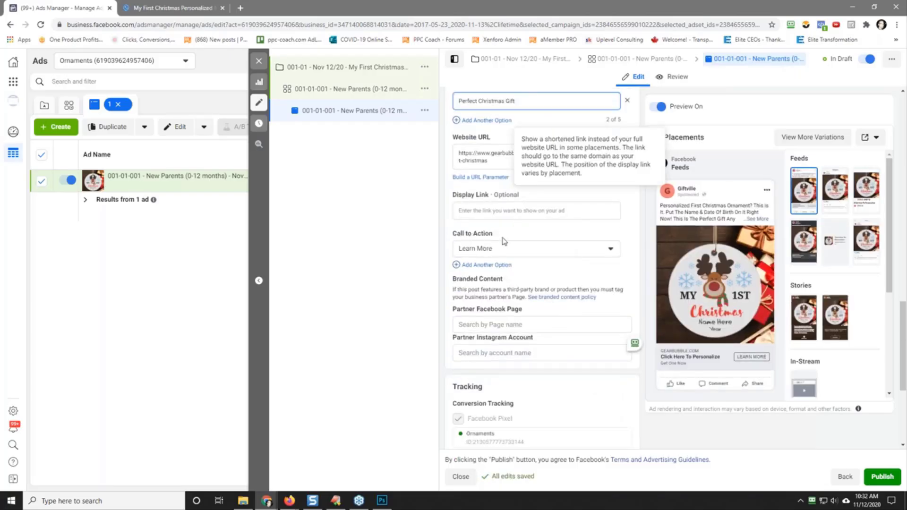
left_click(487, 265)
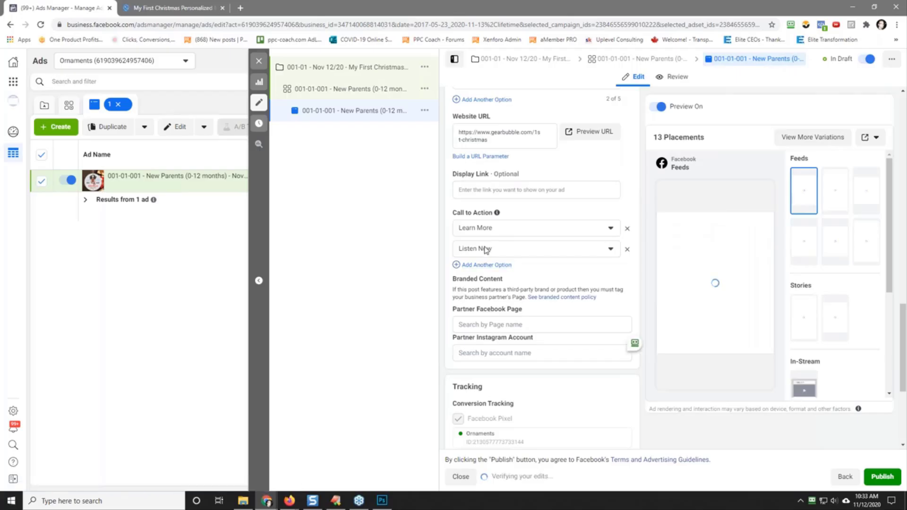
left_click(487, 250)
scroll(510, 320, "down", 3)
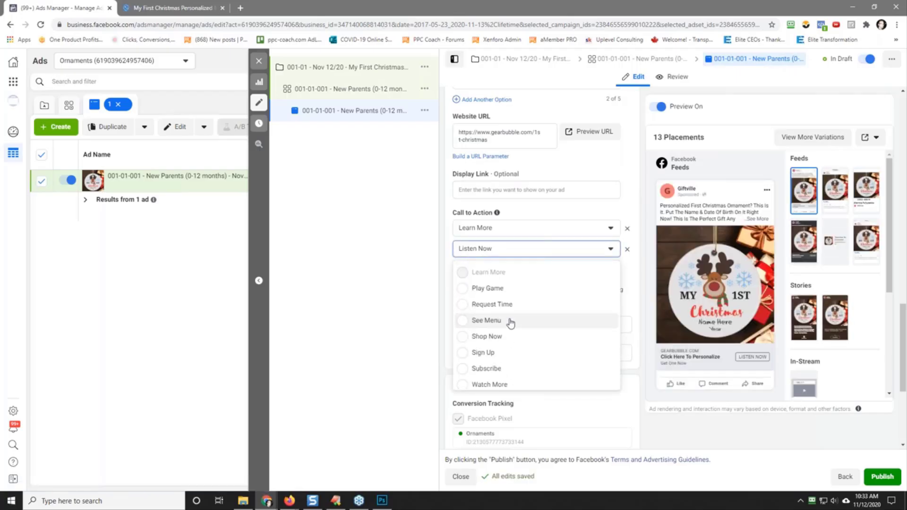
left_click(513, 336)
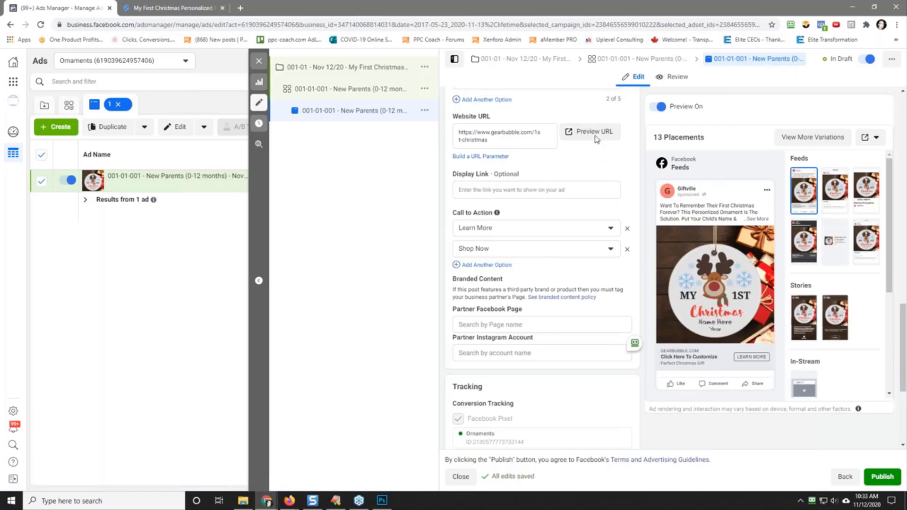
Step: Preview the ad's website URL to check the ornament's product page, close the extra page and return to the ad
left_click(590, 132)
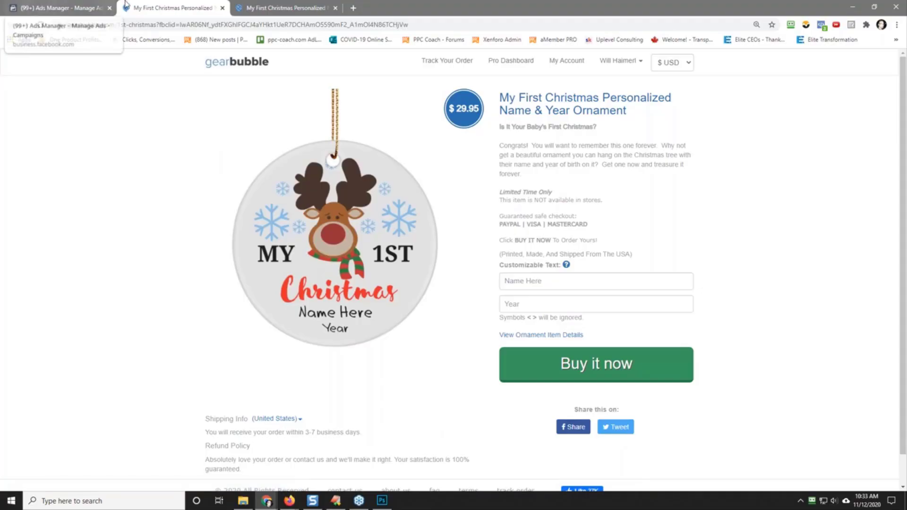
left_click(222, 8)
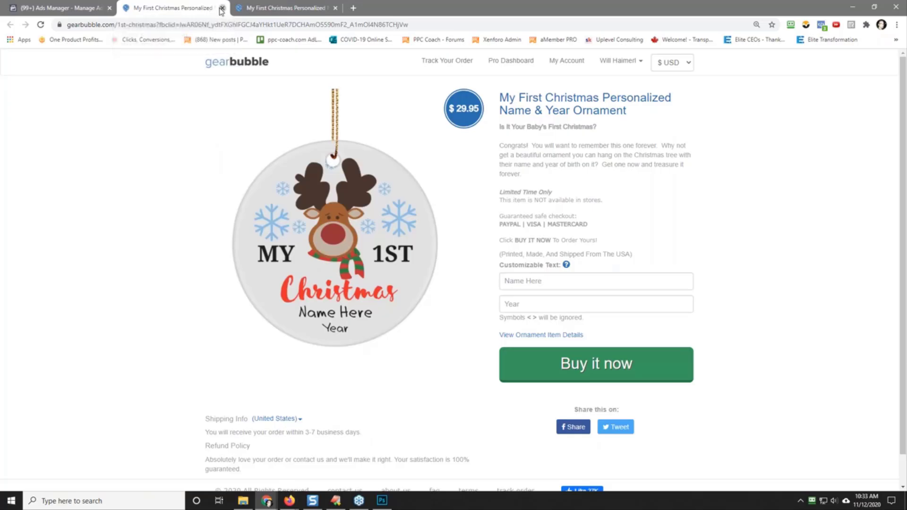
mouse_move(523, 174)
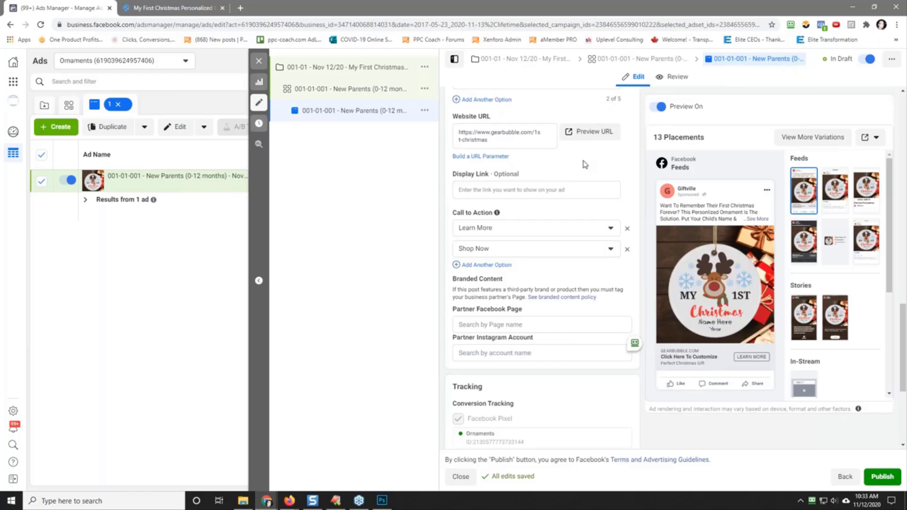
mouse_move(663, 175)
Step: Duplicate the 001-01-001 New Parents ad set within its campaign
left_click(348, 89)
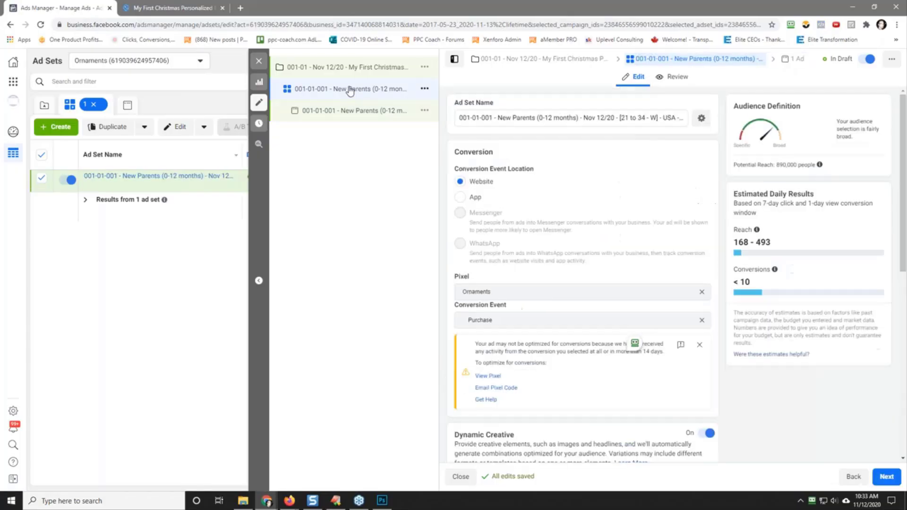
left_click(425, 88)
left_click(466, 103)
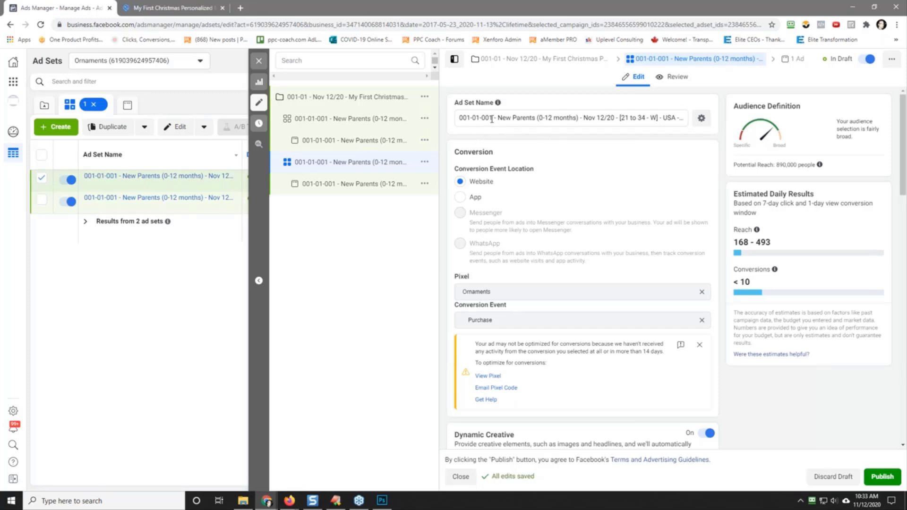
Step: Rename the duplicated ad set as "001-01-002 - New Parents (0-12 months) - Nov 12/20 - [21 to 34 - M] - USA - 5D"
left_click_drag(492, 120, 489, 119)
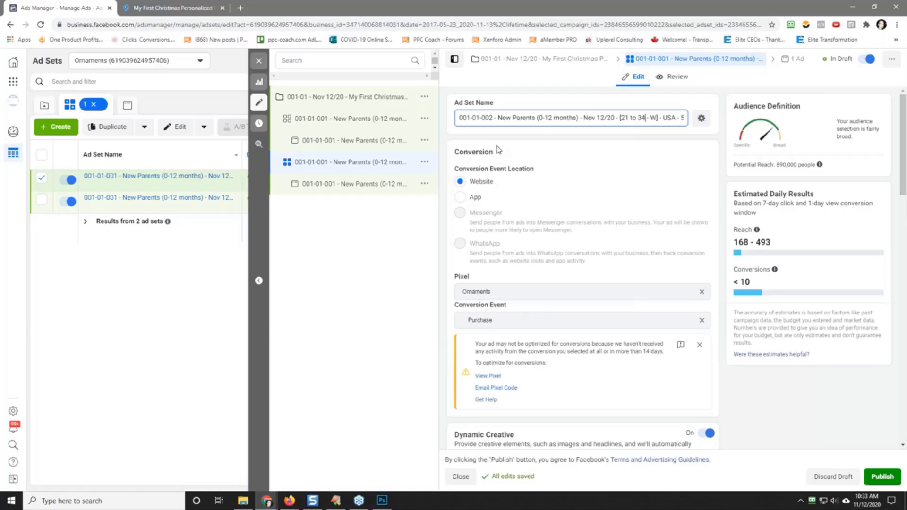
key("Delete")
type("M")
key("End")
key("BackSpace")
key("BackSpace")
key("BackSpace")
key("BackSpace")
key("BackSpace")
key("BackSpace")
key("BackSpace")
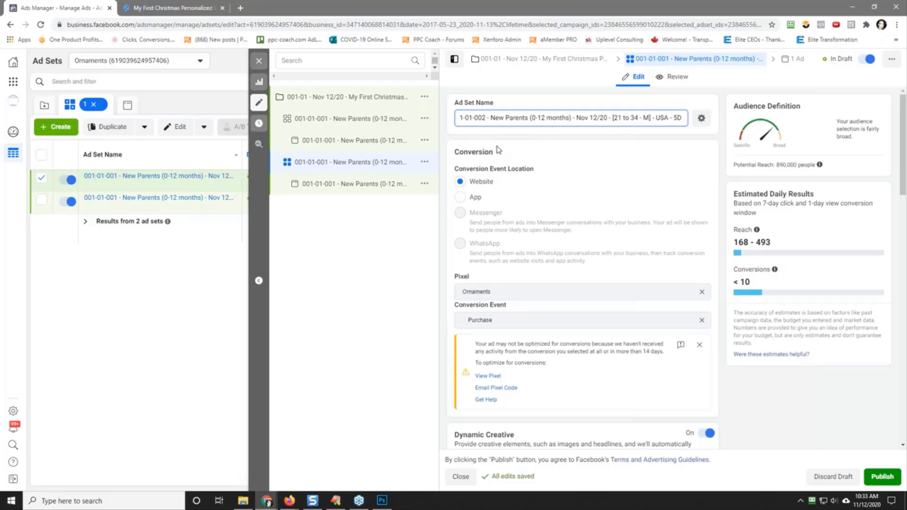
Step: Copy the duplicated ad set's full name and go to its audience settings
triple_click(548, 120)
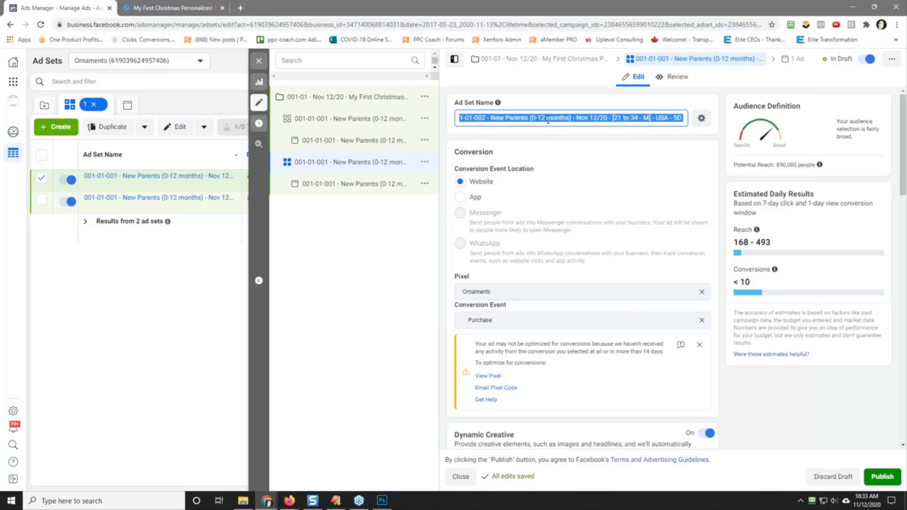
right_click(548, 121)
left_click(575, 156)
scroll(583, 205, "down", 10)
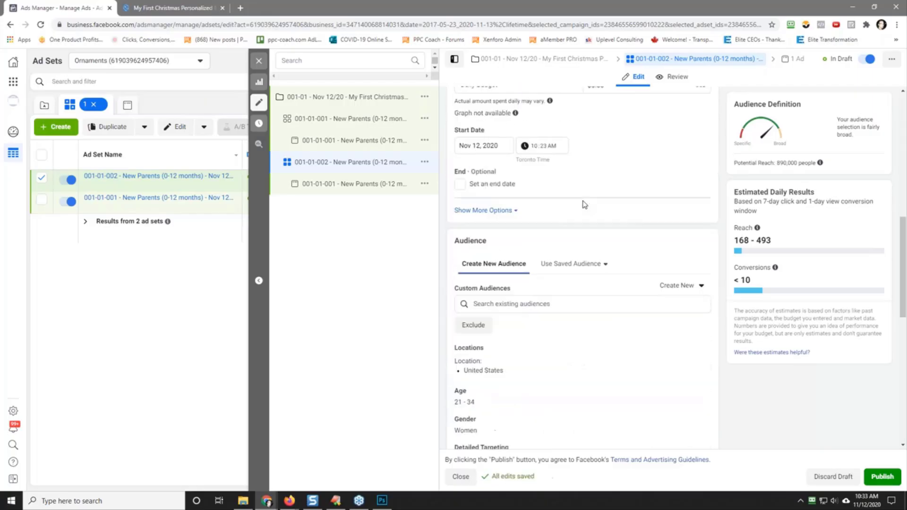
Step: Change the gender targeting of the 001-01-002 ad set to Men
scroll(583, 204, "up", 3)
scroll(575, 237, "down", 5)
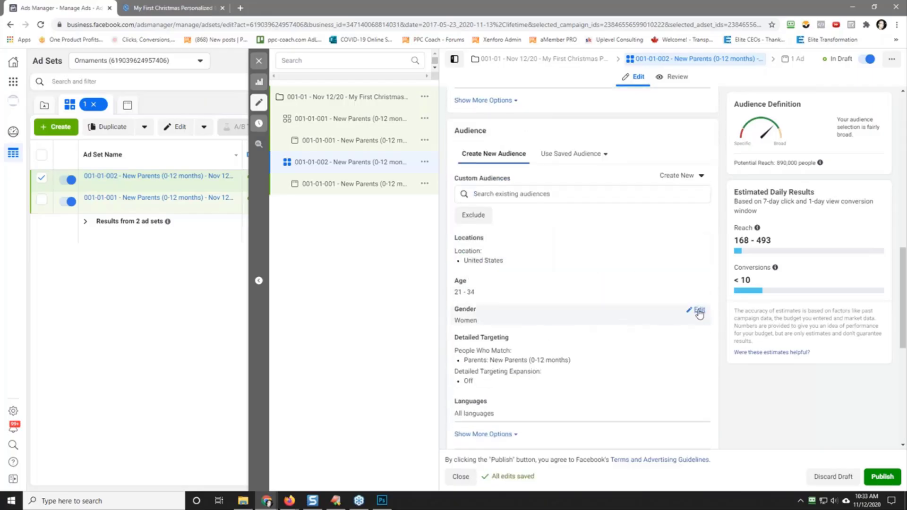
left_click(699, 311)
left_click(491, 322)
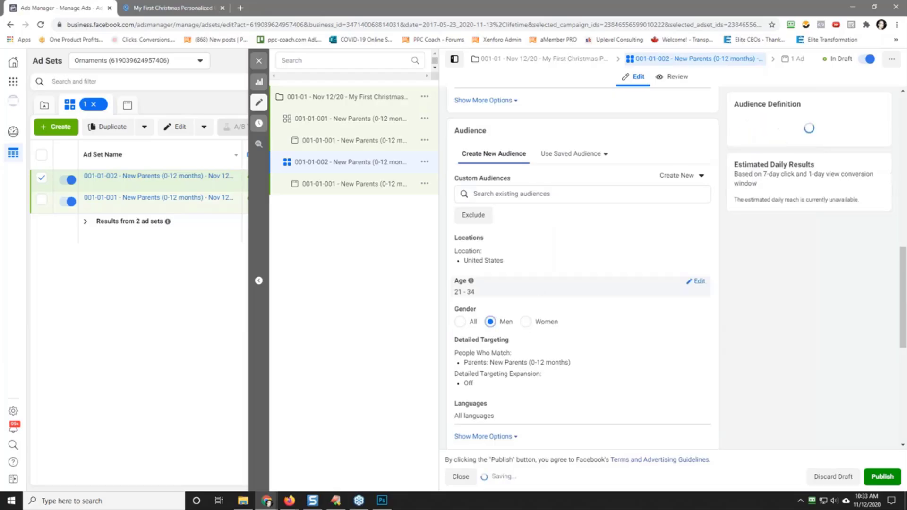
Step: Replace the name of the ad inside the 001-01-002 ad set with the copied ad set name
left_click(351, 185)
triple_click(496, 117)
right_click(496, 117)
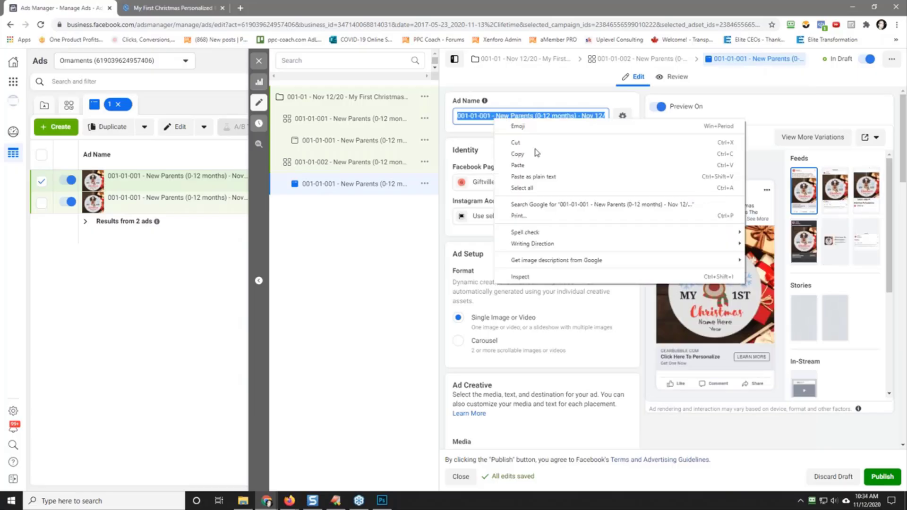
left_click(527, 165)
left_click(528, 146)
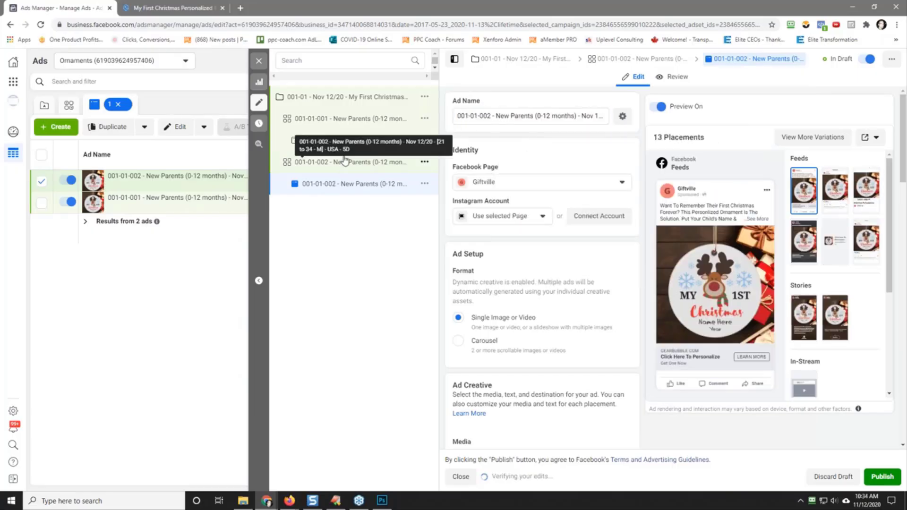
Step: Quickly duplicate the 001-01-002 New Parents ad set
left_click(329, 164)
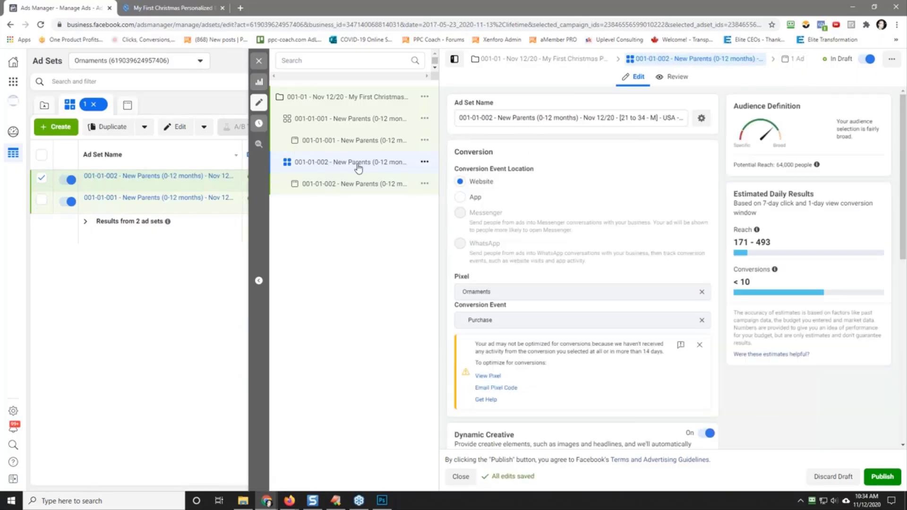
left_click(425, 162)
left_click(477, 178)
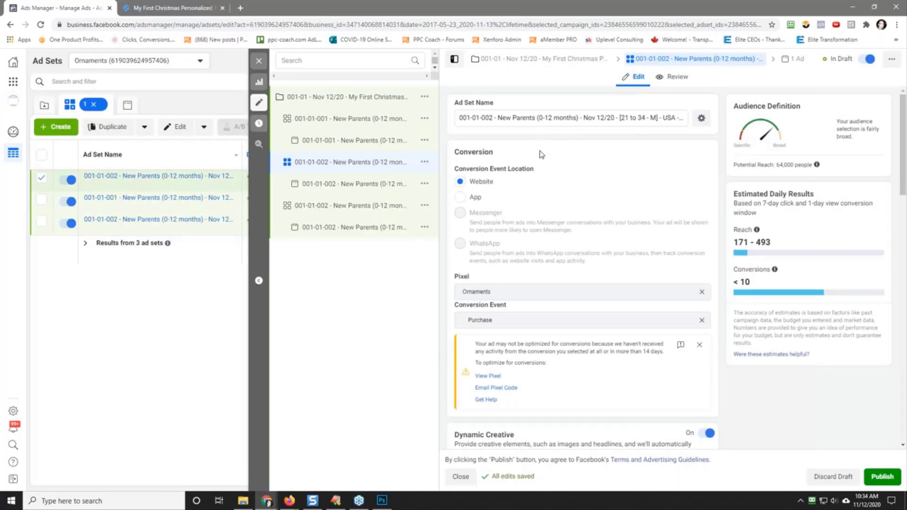
Step: Rename the new ad set copy as "001-01-003 - New Parents (0-12 months) - Nov 12/20 - [35+ - W] - USA - 5D"
left_click(488, 118)
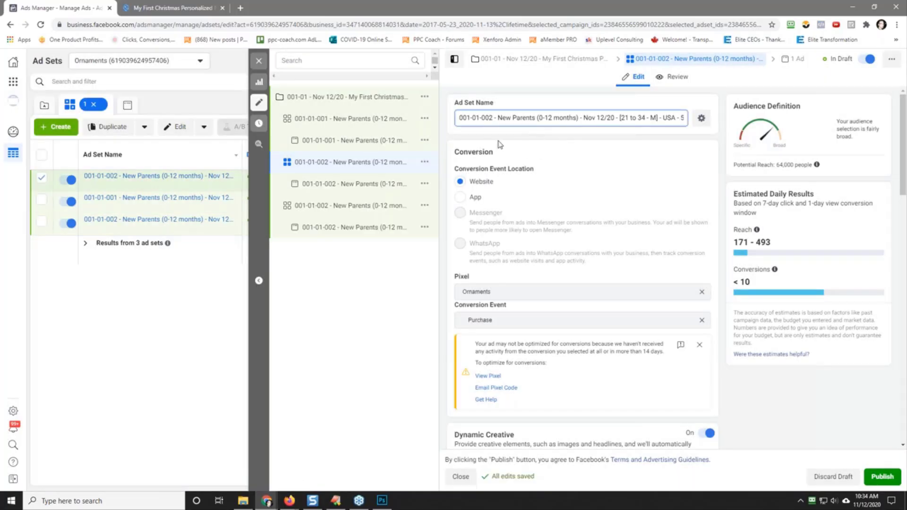
key("Delete")
type("3")
key("Delete")
key("Delete")
key("Delete")
key("Delete")
key("Delete")
key("Delete")
key("Delete")
key("Delete")
type("35")
key("Delete")
type("W")
key("Left")
key("Left")
key("Left")
key("Left")
type("+")
Step: Copy the full name of the 001-01-003 ad set
triple_click(541, 119)
right_click(540, 120)
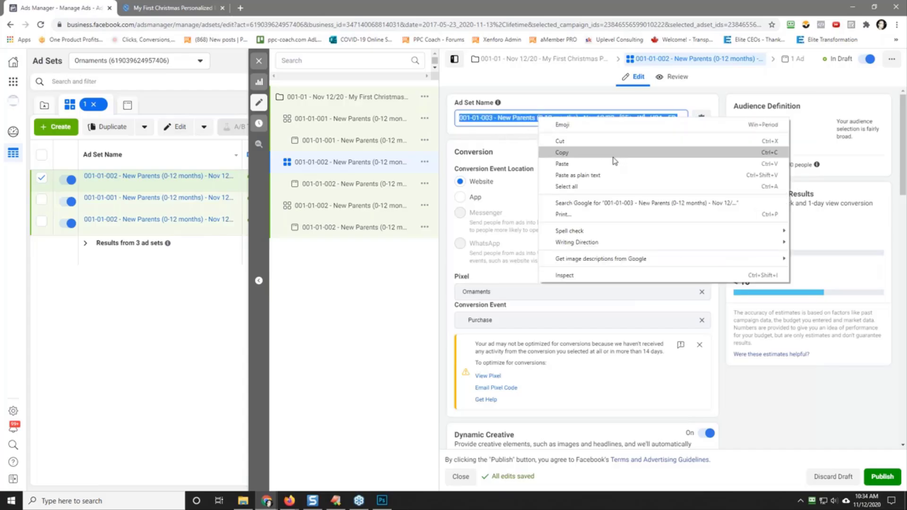
left_click(615, 161)
Step: Set the 001-01-003 ad set's audience to Women aged 35 to 65+
scroll(614, 283, "down", 5)
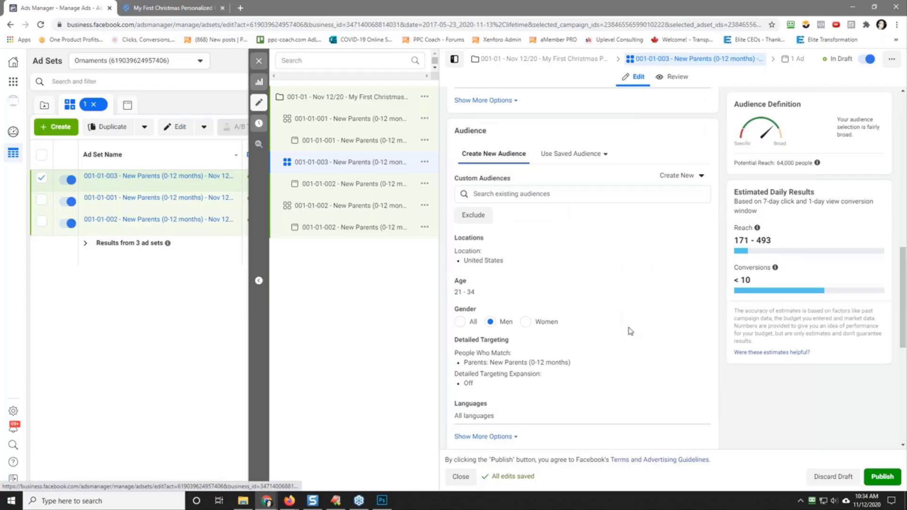
left_click(529, 326)
left_click(691, 284)
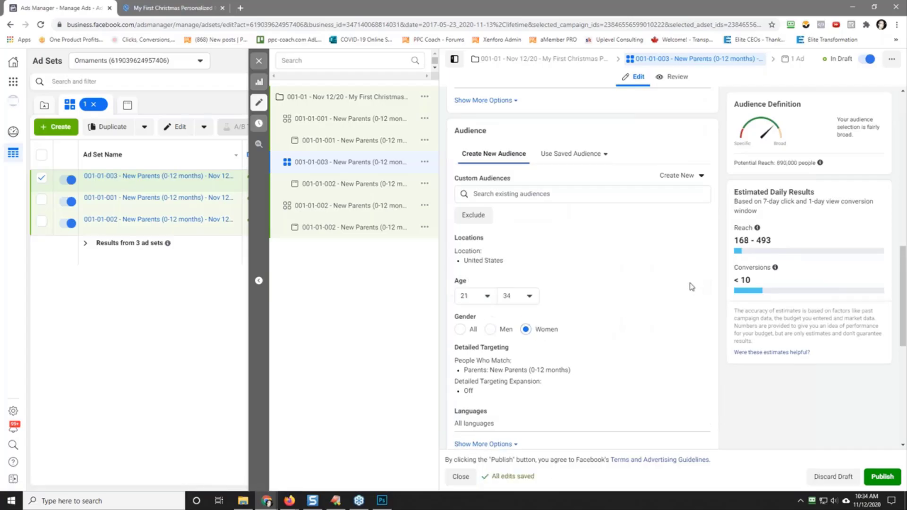
left_click(483, 296)
scroll(489, 397, "down", 5)
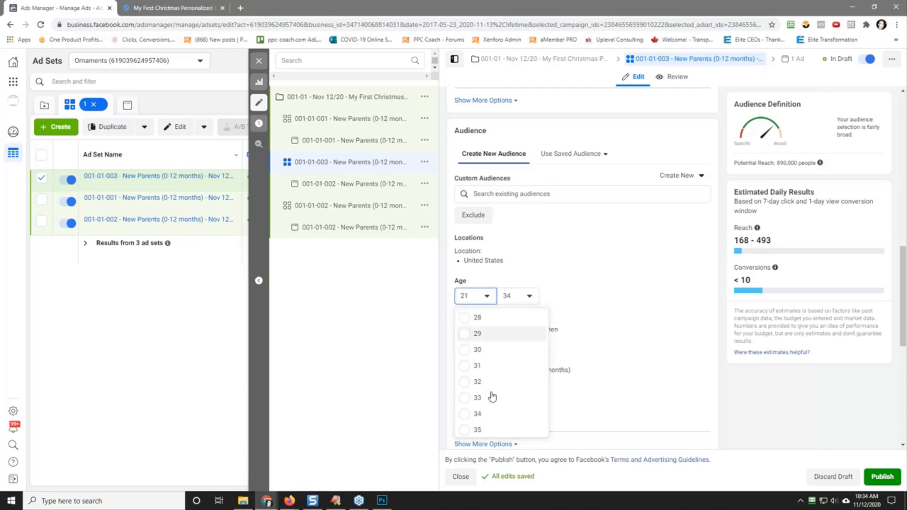
scroll(495, 395, "up", 3)
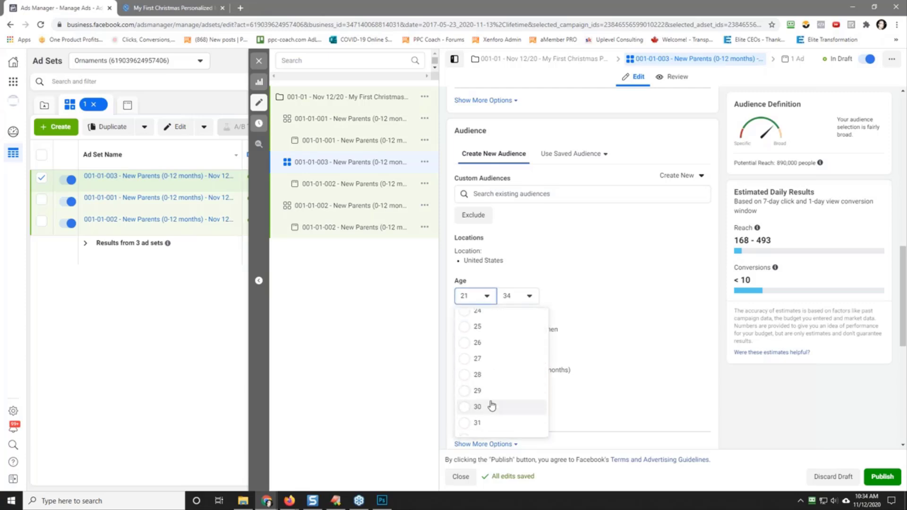
left_click(499, 377)
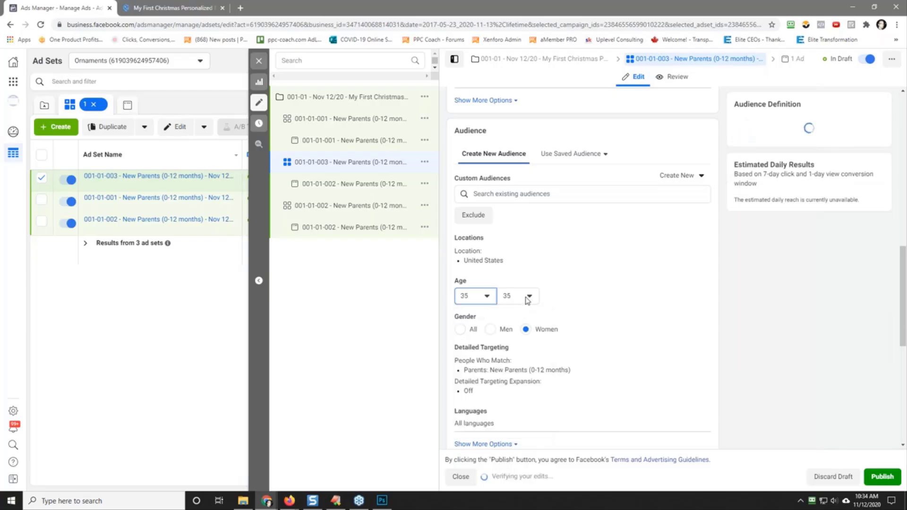
left_click(528, 298)
scroll(531, 372, "down", 15)
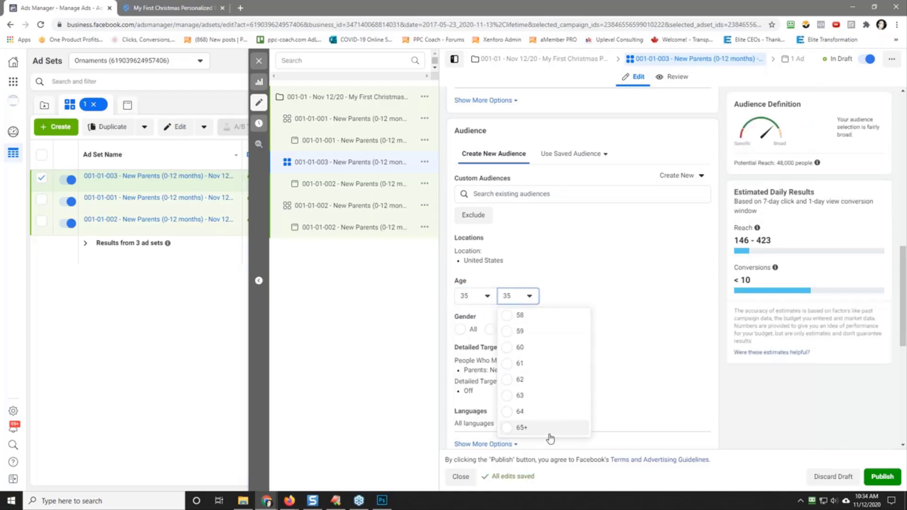
left_click(572, 428)
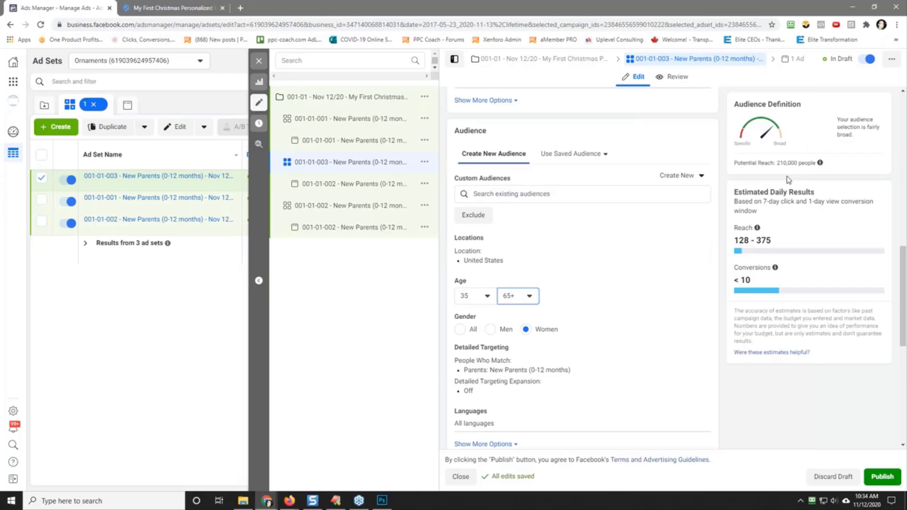
Step: Replace the name of the ad inside the 001-01-003 ad set with the copied ad set name
left_click(347, 186)
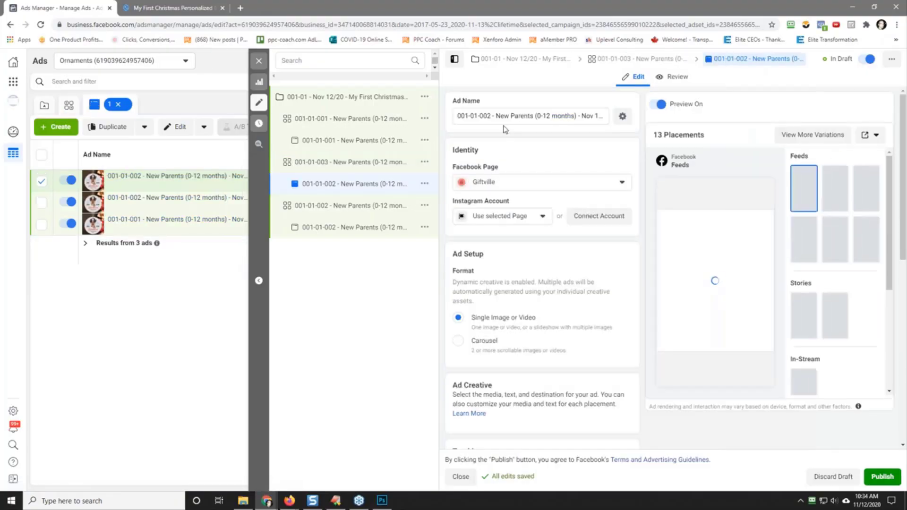
triple_click(503, 116)
right_click(504, 116)
left_click(540, 163)
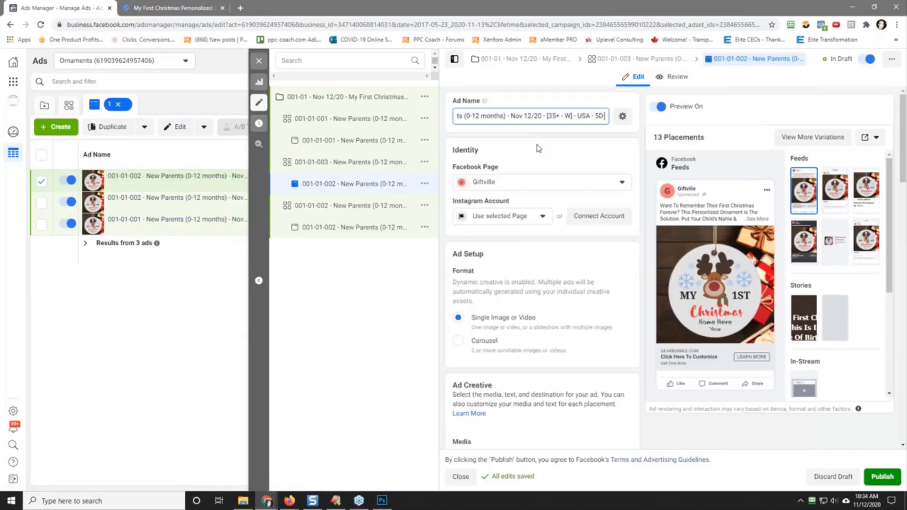
left_click(531, 138)
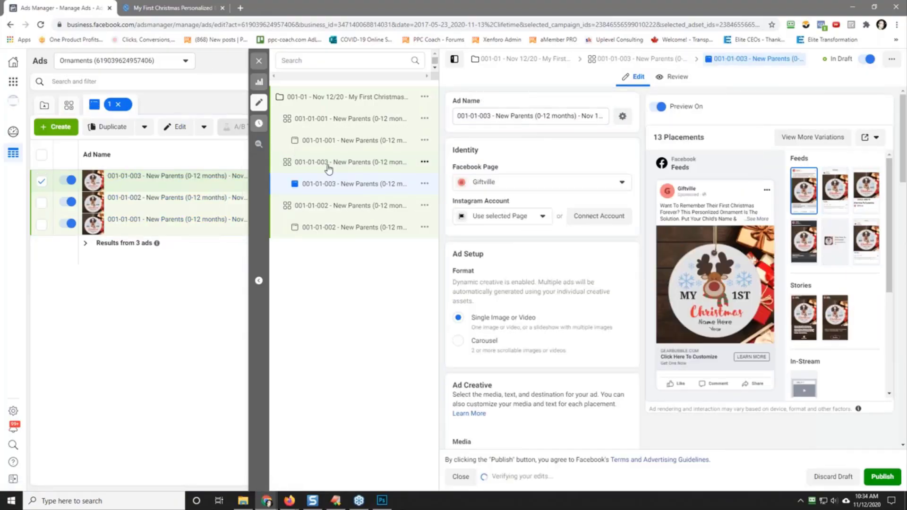
Step: Quickly duplicate the 001-01-003 New Parents ad set
left_click(329, 165)
left_click(425, 162)
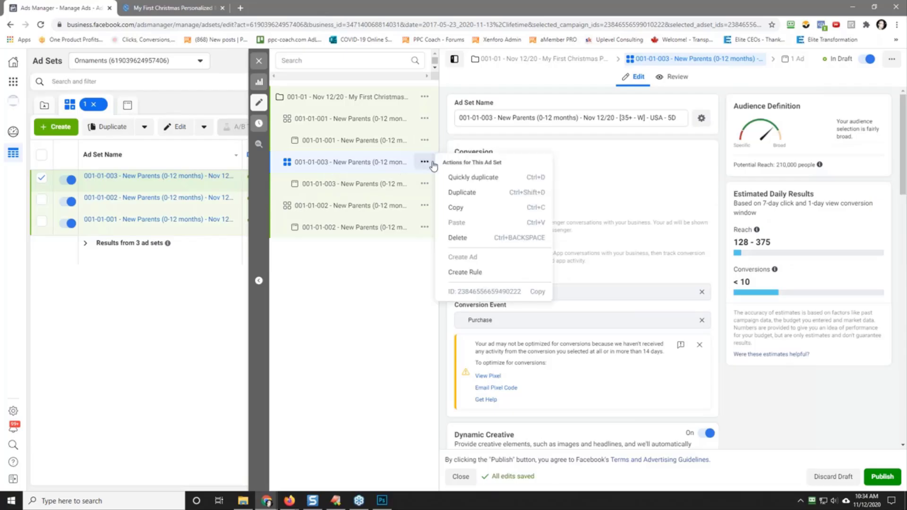
left_click(478, 179)
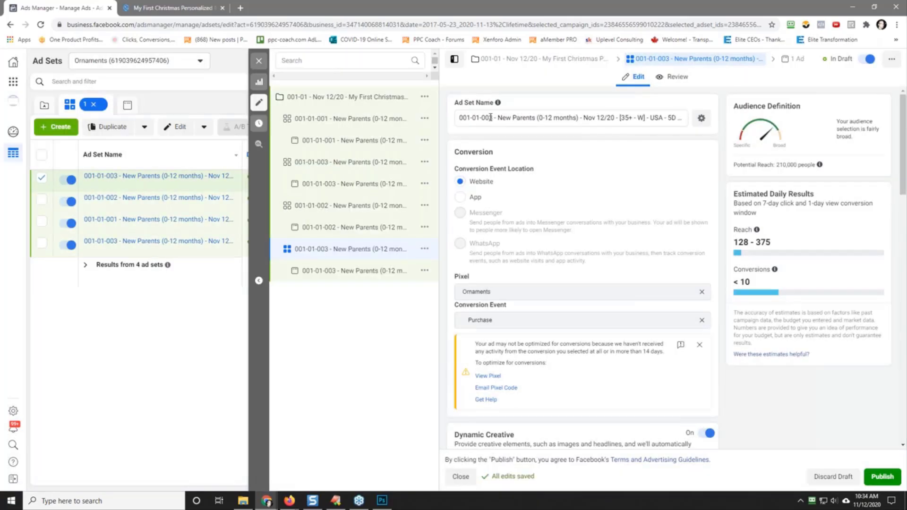
Step: Rename the new ad set copy as "001-01-004 - New Parents (0-12 months) - Nov 12/20 - [35+ - M] - USA - 5D"
left_click(490, 118)
key("Delete")
type("4")
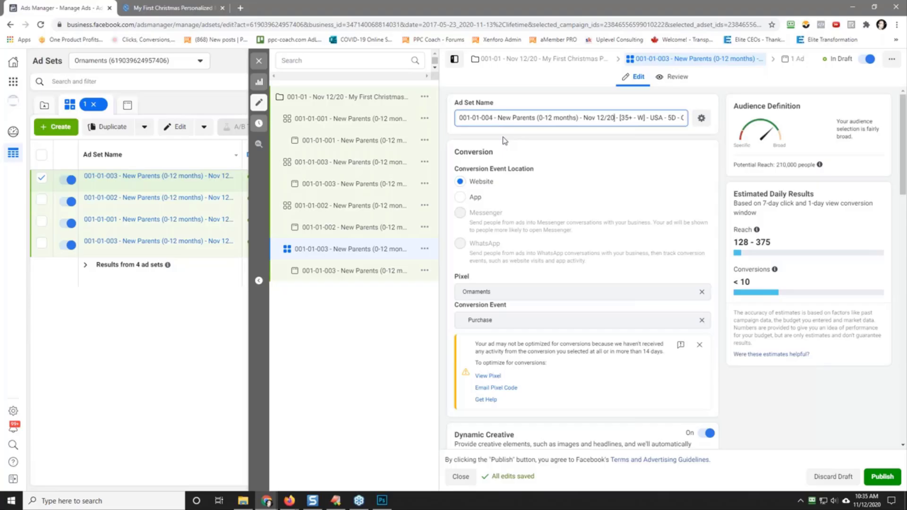
key("Delete")
type("M")
key("End")
key("BackSpace")
key("BackSpace")
key("BackSpace")
key("BackSpace")
key("BackSpace")
key("BackSpace")
Step: Copy the full name of the 001-01-004 ad set
triple_click(570, 118)
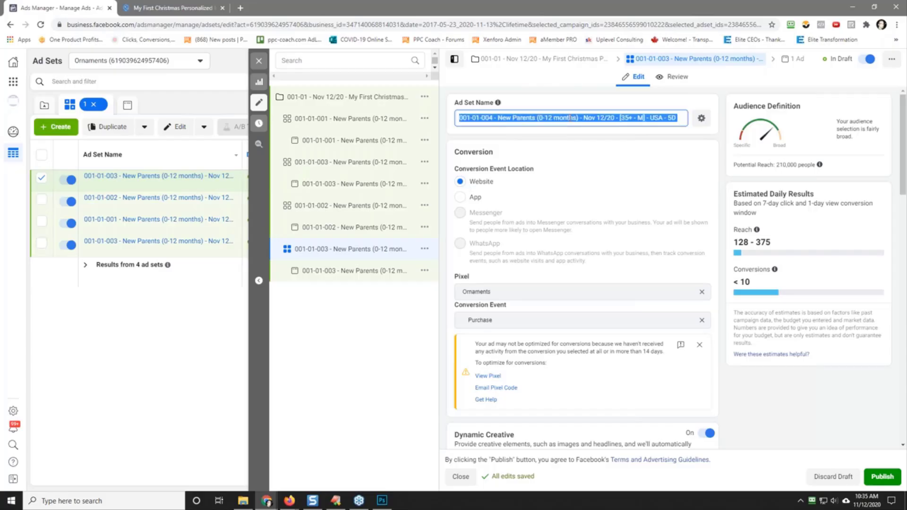
right_click(570, 118)
left_click(597, 153)
left_click(607, 193)
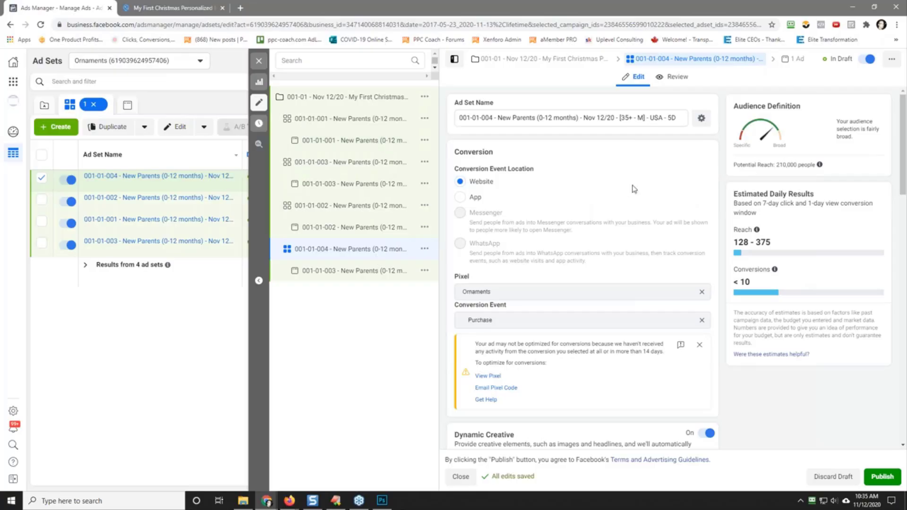
Step: Change the gender targeting of the 001-01-004 ad set to Men
scroll(634, 189, "down", 10)
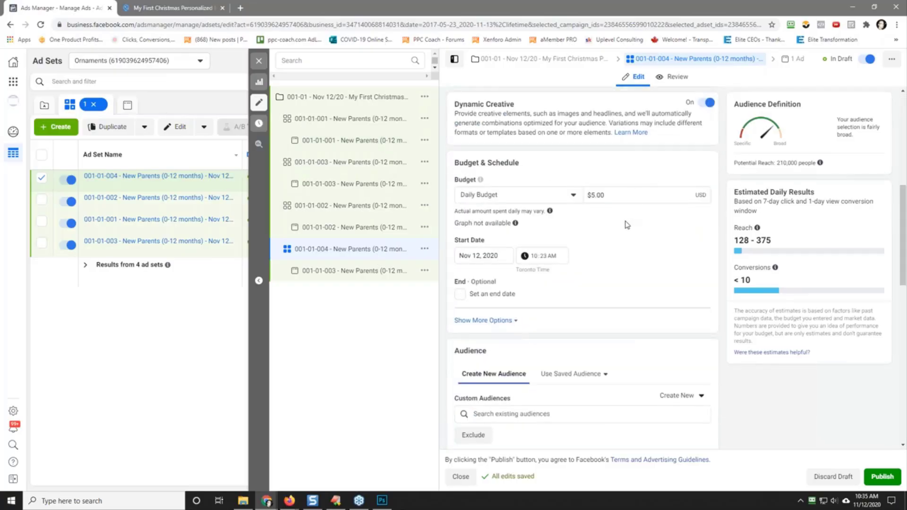
scroll(627, 225, "down", 2)
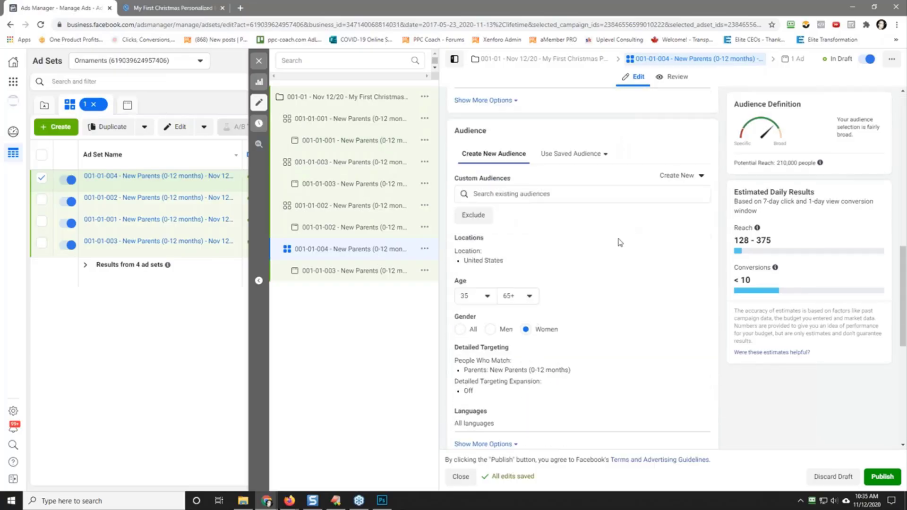
left_click(491, 330)
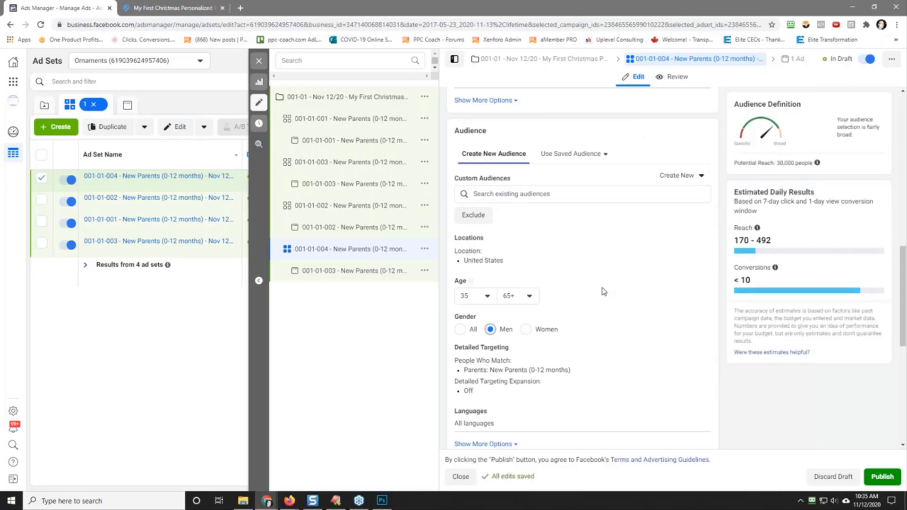
Step: Replace the name of the ad inside the 001-01-004 ad set with the copied ad set name
left_click(359, 271)
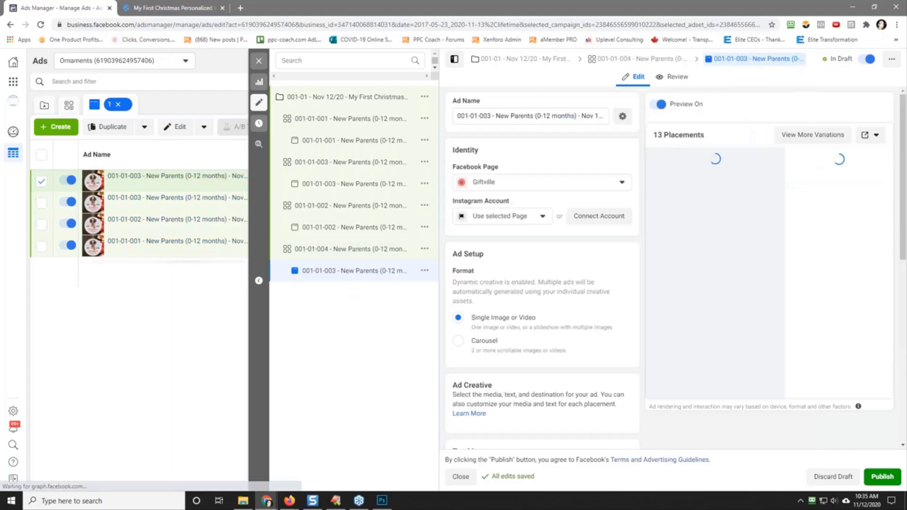
right_click(523, 116)
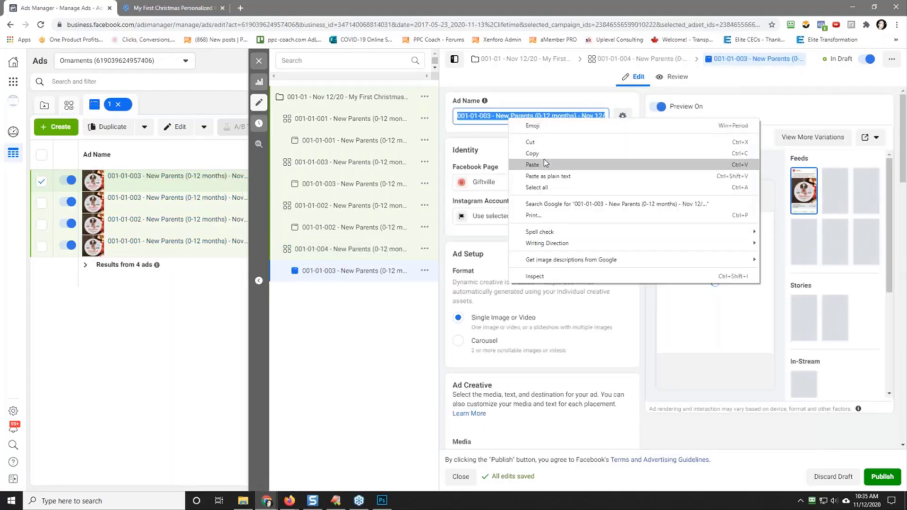
left_click(543, 159)
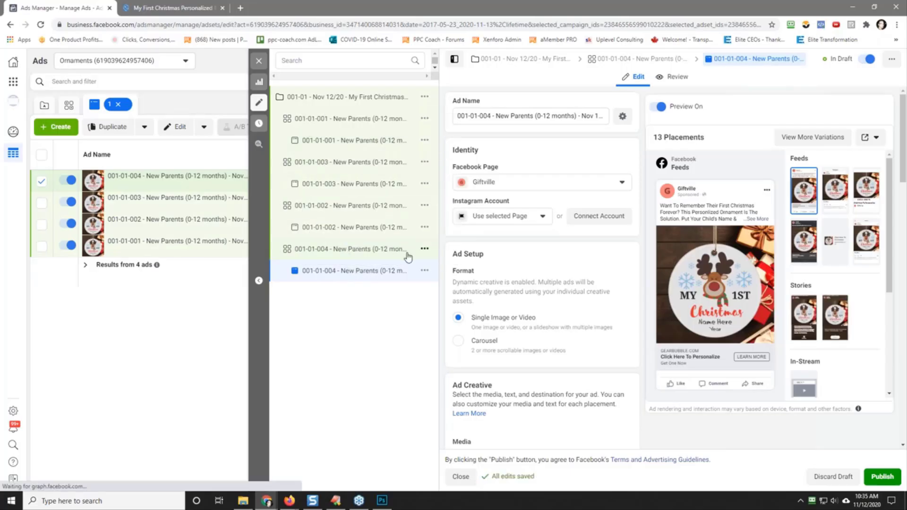
Step: Quickly duplicate the 001-01-004 New Parents ad set
left_click(408, 251)
left_click(425, 248)
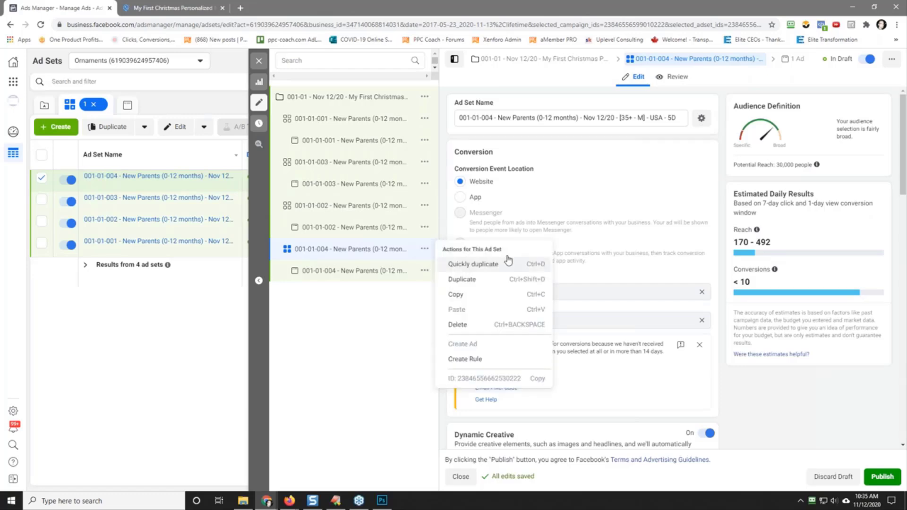
left_click(469, 265)
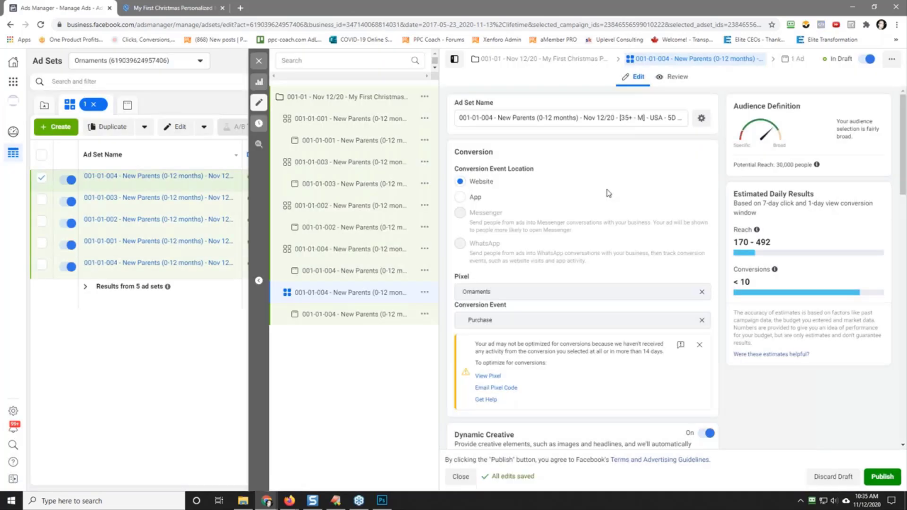
Step: Replace New Parents (0-12 months) with the Breastfeeding interest in the duplicated ad set's detailed targeting
scroll(608, 193, "down", 15)
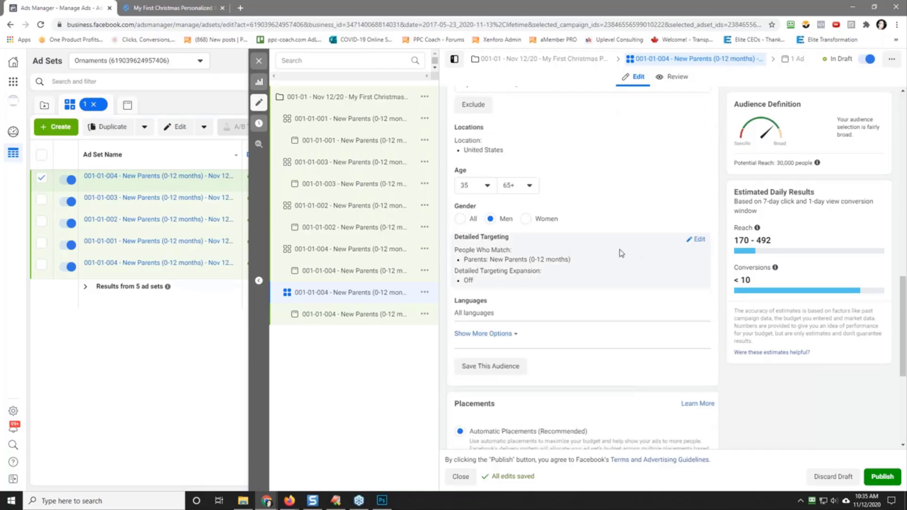
left_click(702, 240)
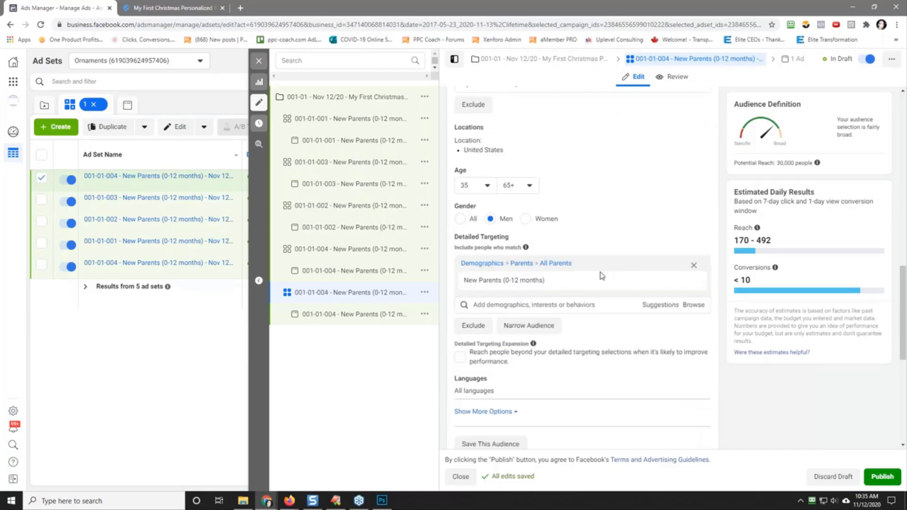
left_click(659, 306)
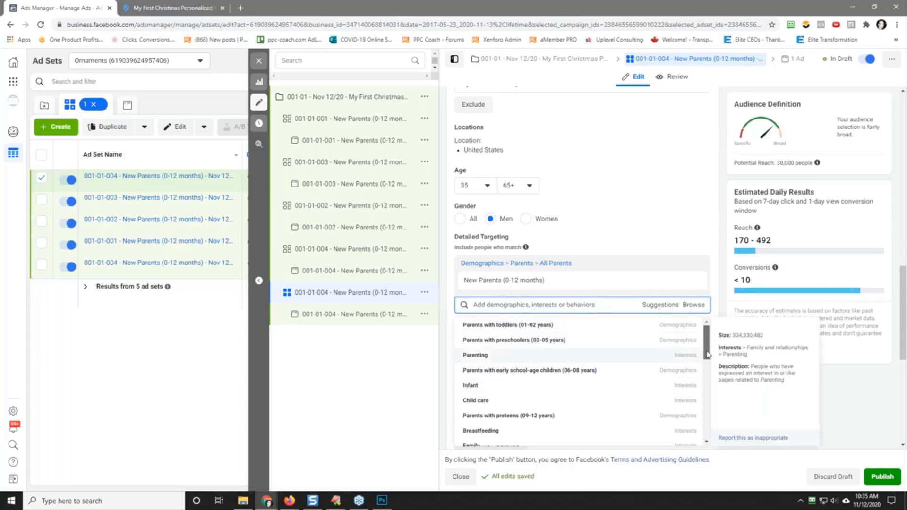
left_click_drag(707, 354, 706, 383)
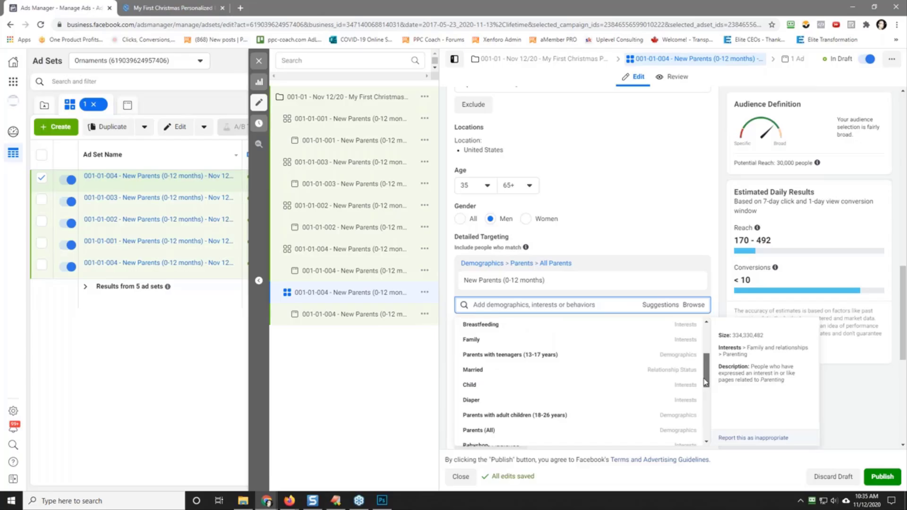
left_click_drag(706, 383, 700, 434)
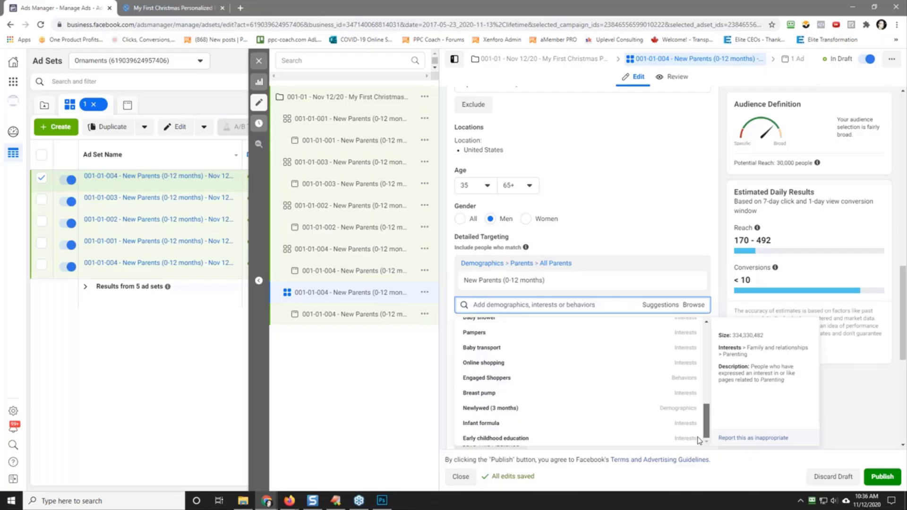
left_click_drag(698, 439, 707, 376)
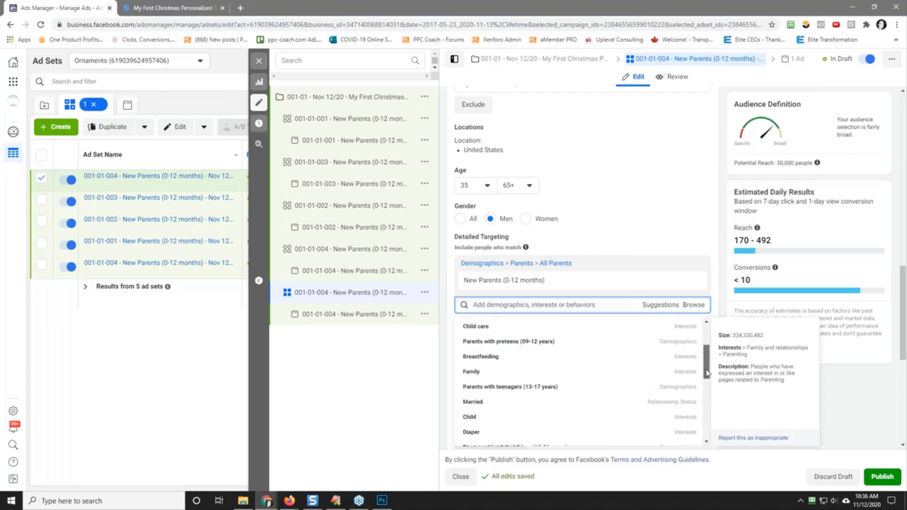
left_click(502, 359)
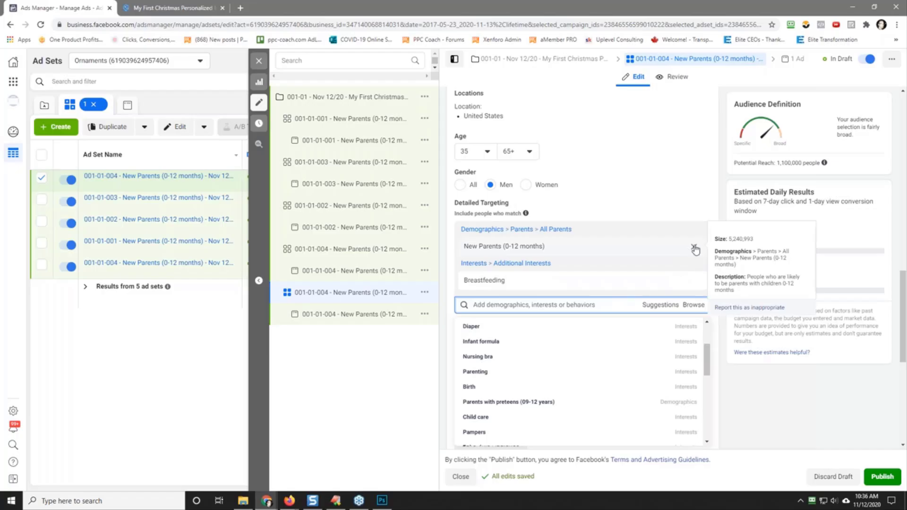
left_click(695, 248)
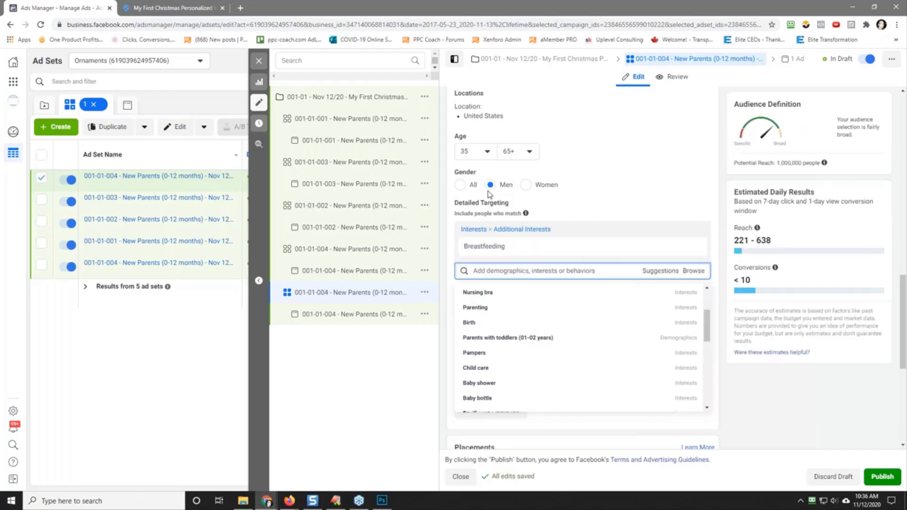
Step: Set the duplicated ad set's minimum age to 21 and its gender targeting to Women
left_click(481, 156)
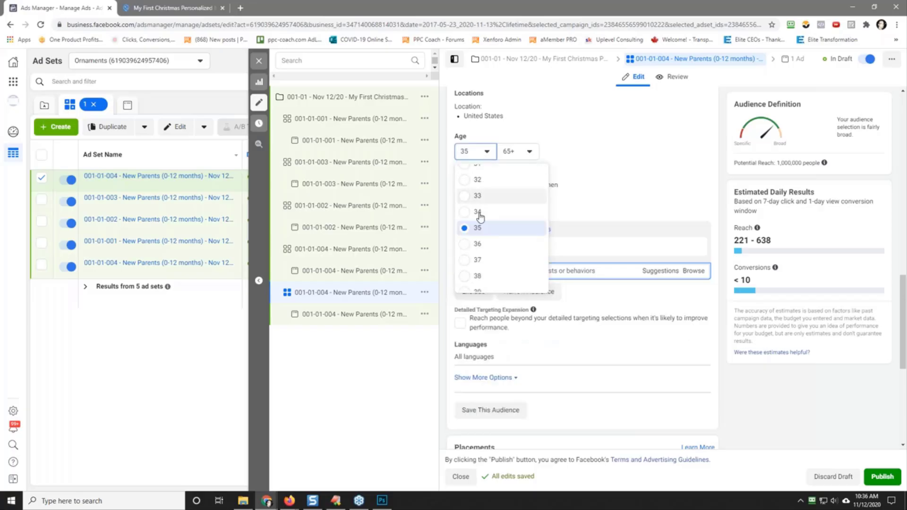
scroll(482, 218, "up", 5)
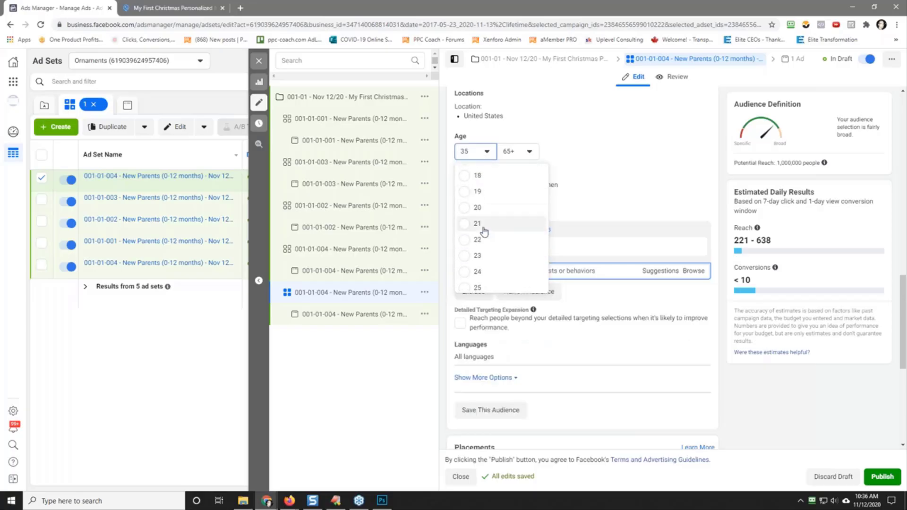
left_click(490, 229)
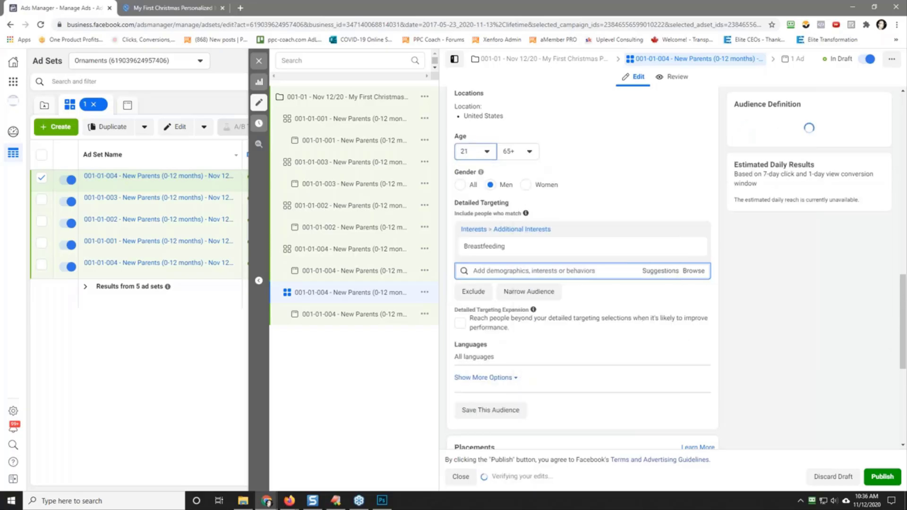
left_click(525, 186)
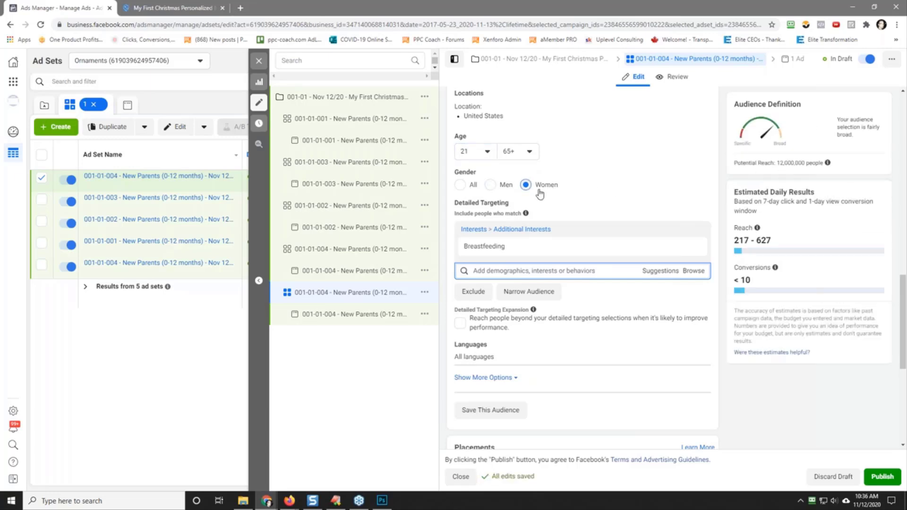
Step: Narrow the Breastfeeding audience so that people must also match Parents (All)
mouse_move(494, 253)
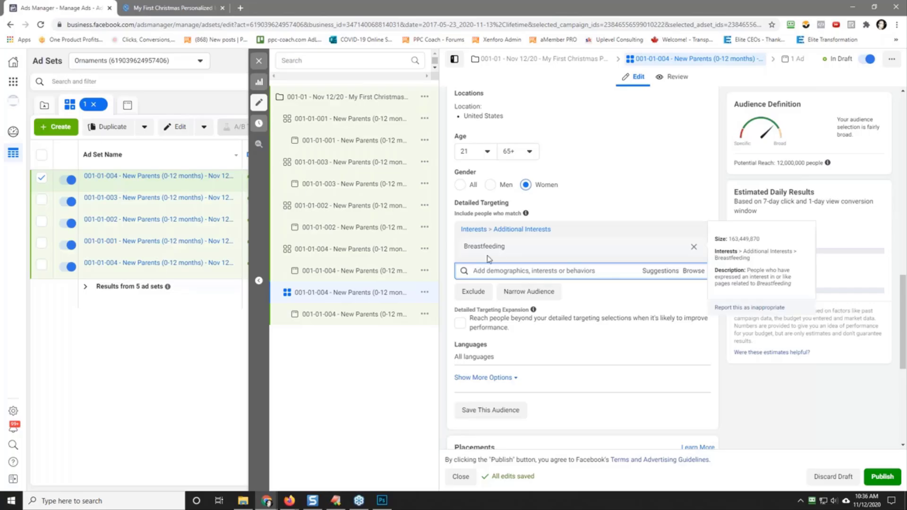
left_click(531, 298)
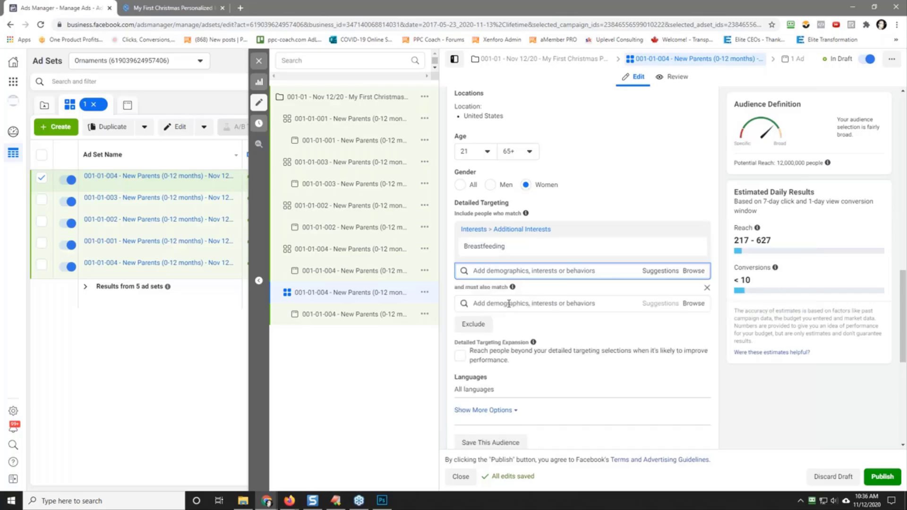
left_click(509, 304)
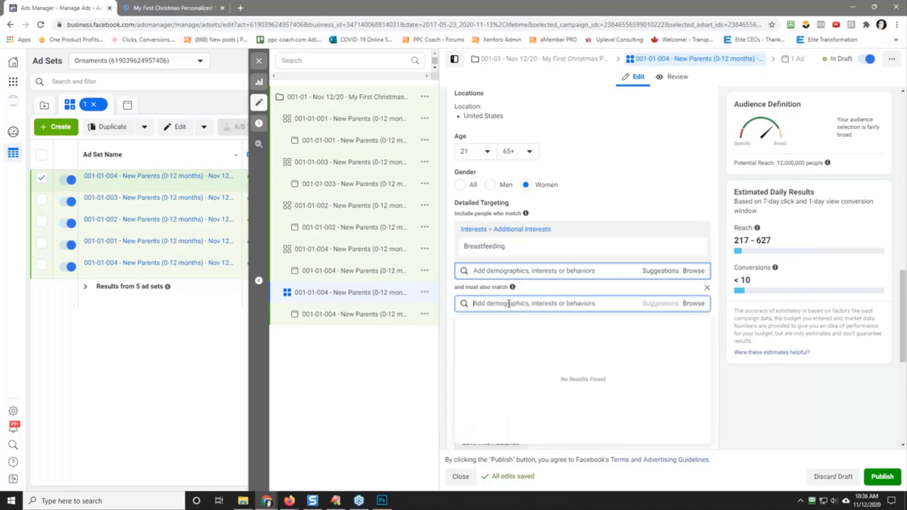
type("parents")
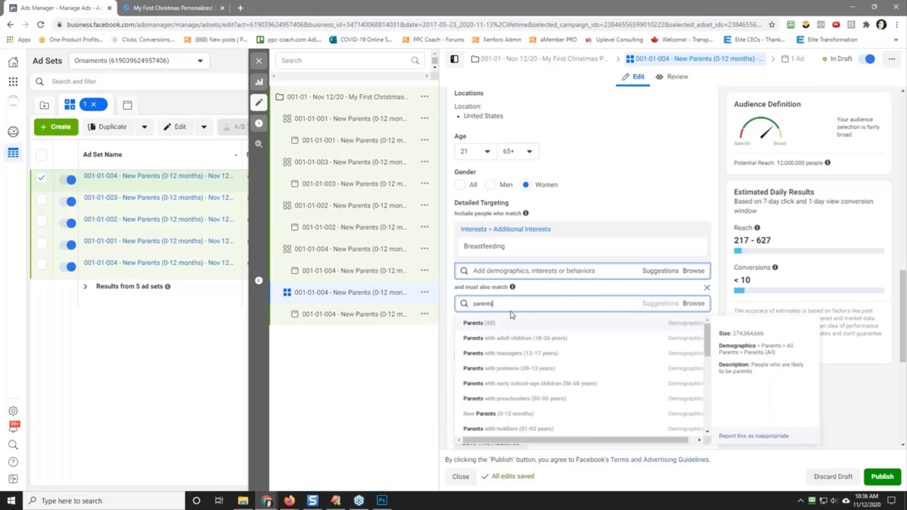
left_click(500, 323)
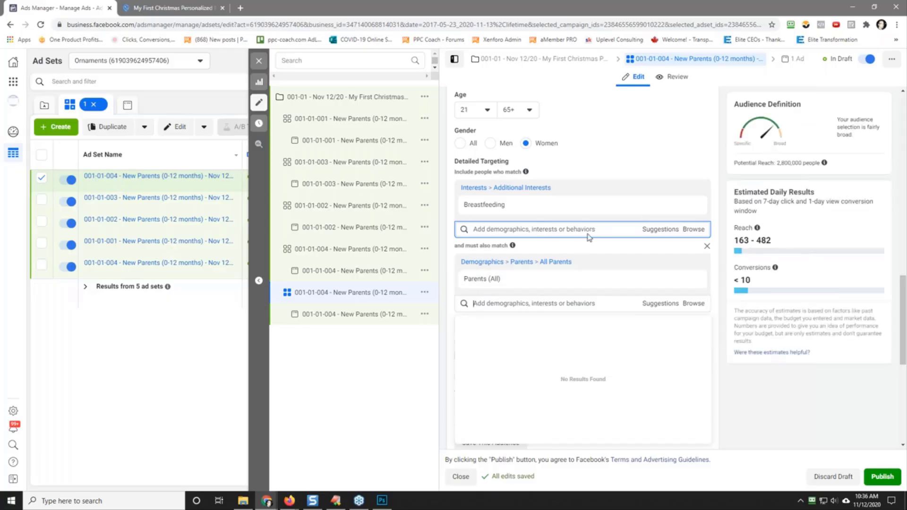
Step: Switch the gender targeting to Men to compare the audience size, and return it to Women
mouse_move(506, 207)
left_click(491, 143)
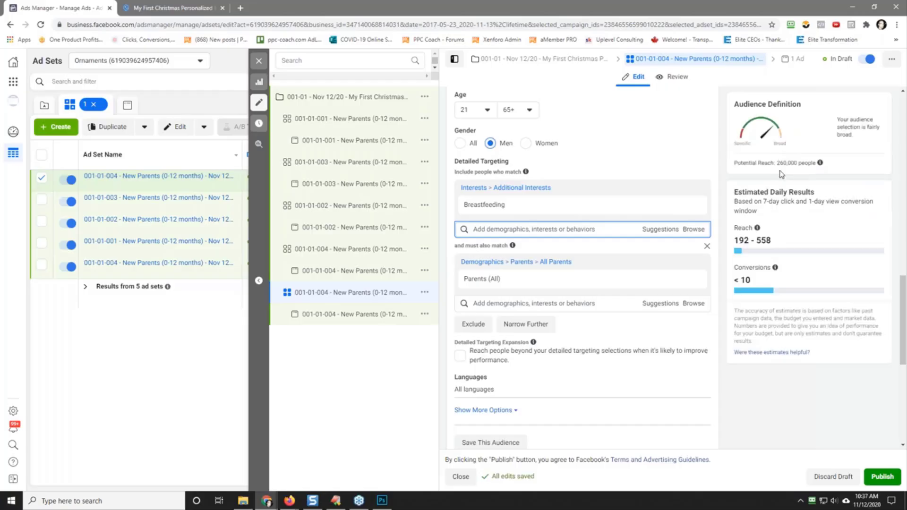
left_click(526, 144)
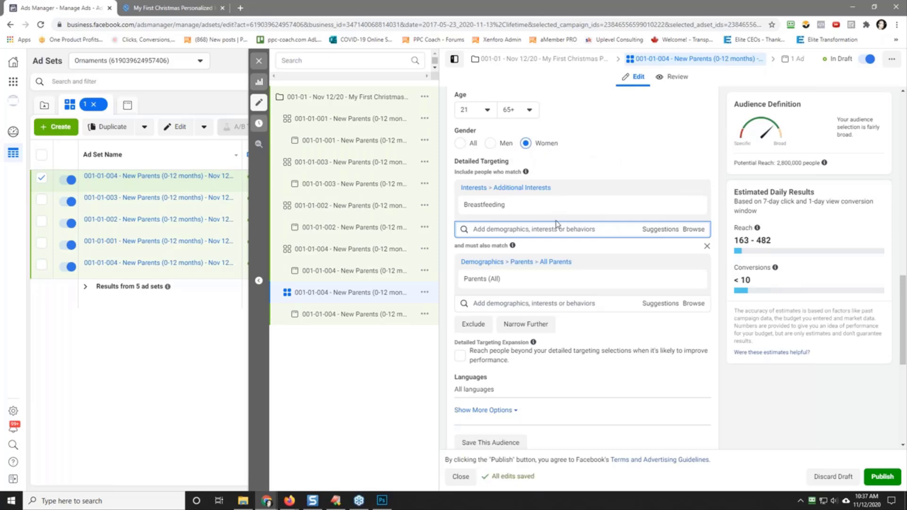
Step: Replace "New Parents (0-12 months)" in the ad set name with "Breastfeeding & Parents (All)"
double_click(480, 208)
right_click(480, 207)
left_click(494, 213)
scroll(587, 227, "down", 10)
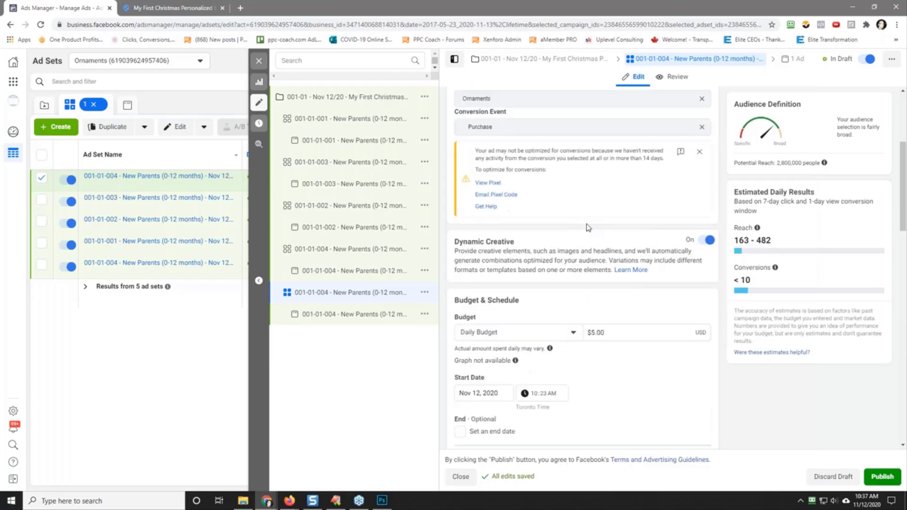
scroll(587, 227, "up", 5)
left_click_drag(498, 118, 576, 127)
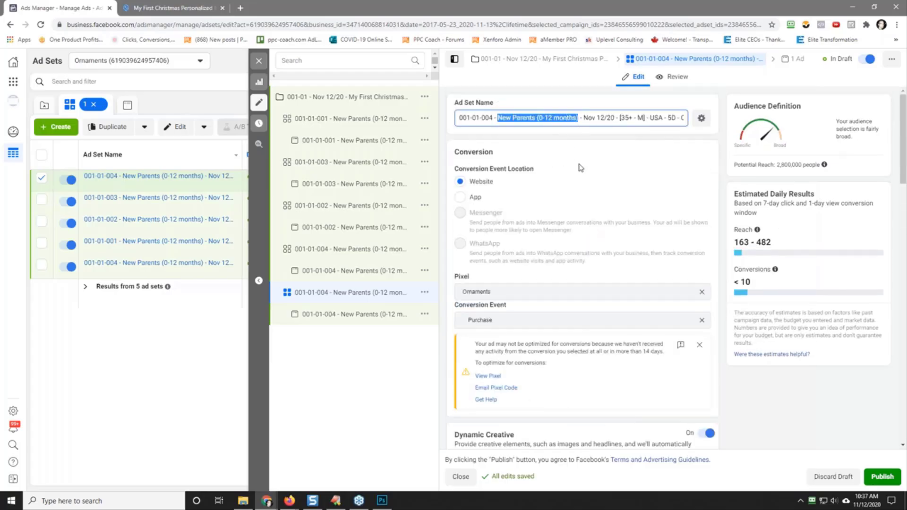
key("ctrl+v")
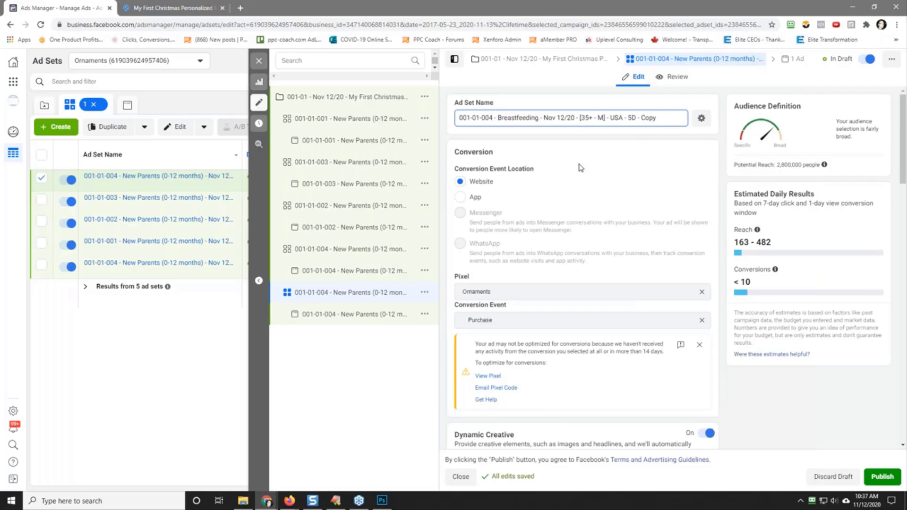
type("& ")
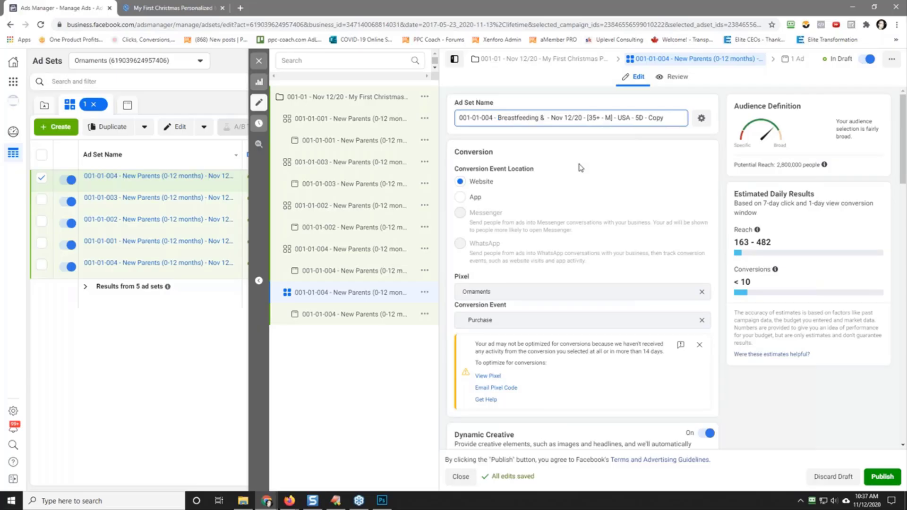
type("Parents (Al")
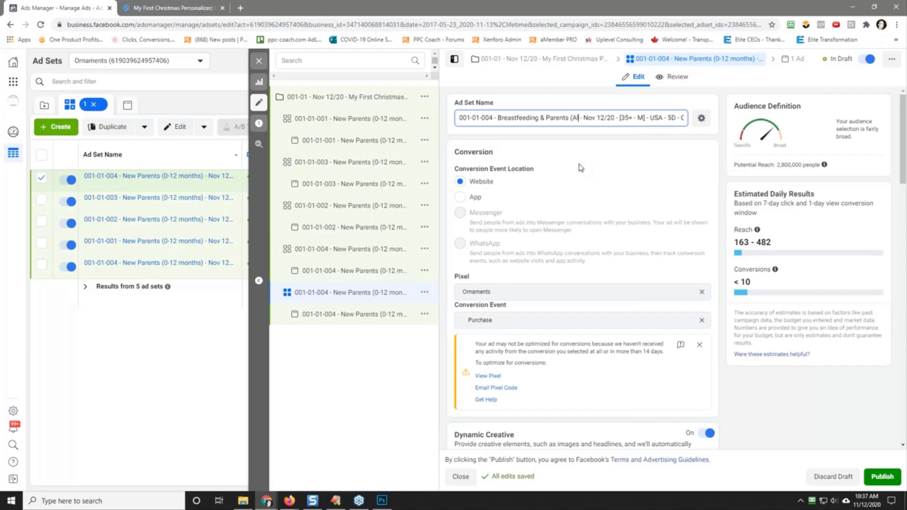
type("l)")
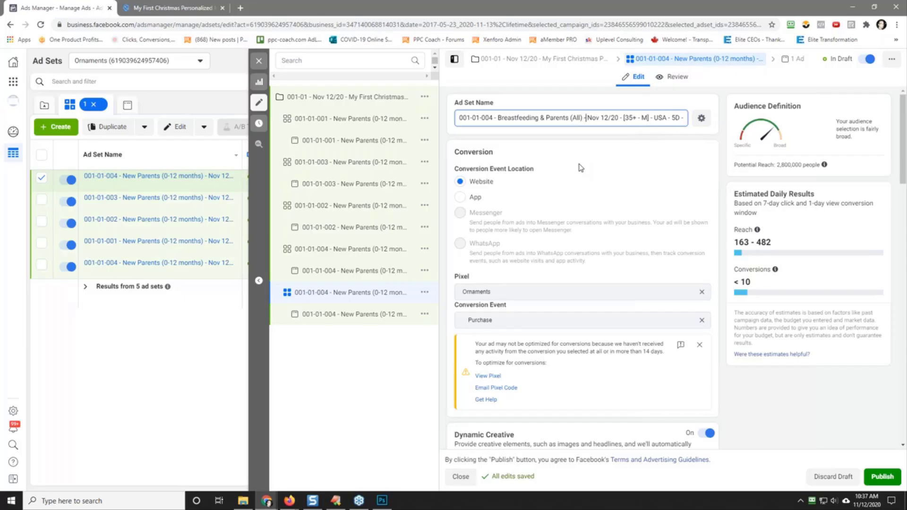
Step: Change the tag in the ad set name to [21+ - W], remove the trailing "- Copy", and copy the full name
key("Delete")
key("Delete")
type("21")
key("Delete")
type("W")
triple_click(569, 118)
right_click(570, 117)
left_click(602, 151)
left_click(606, 186)
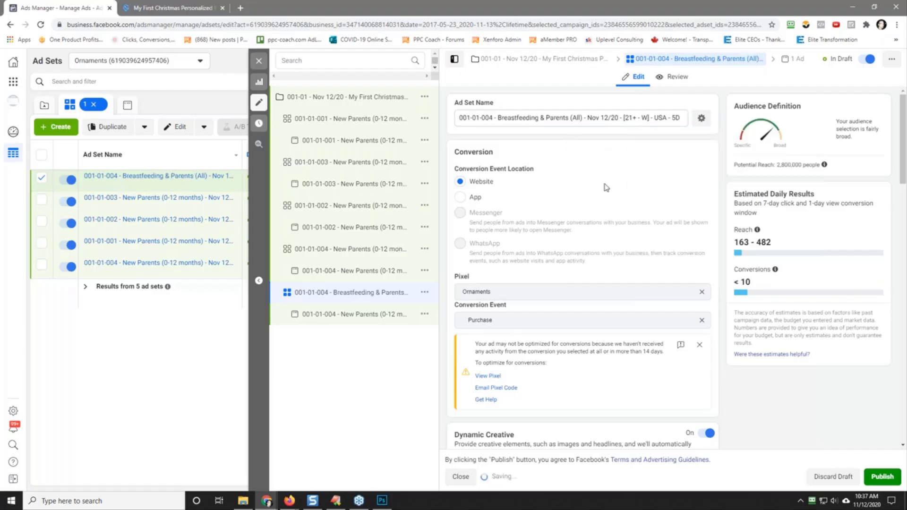
Step: Renumber the Breastfeeding & Parents (All) ad set to 001-01-005 and copy its full name
scroll(607, 187, "down", 3)
scroll(581, 264, "down", 6)
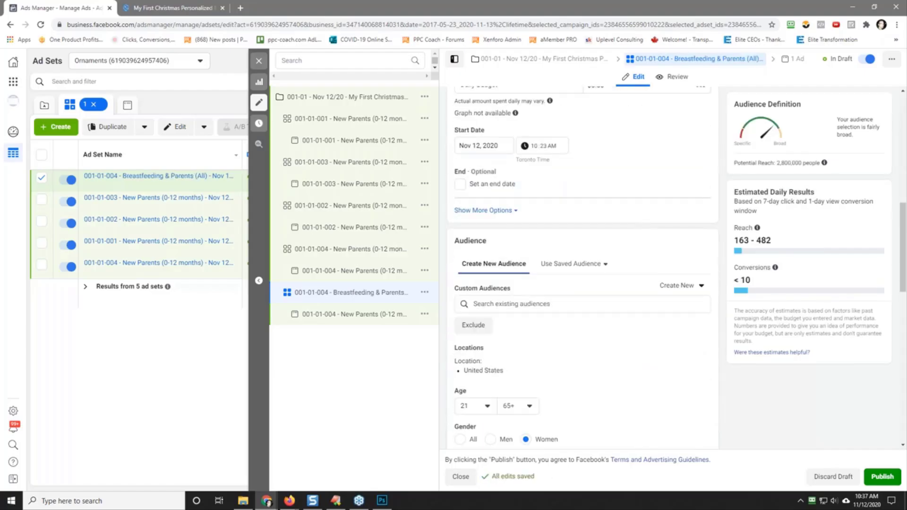
scroll(512, 185, "down", 5)
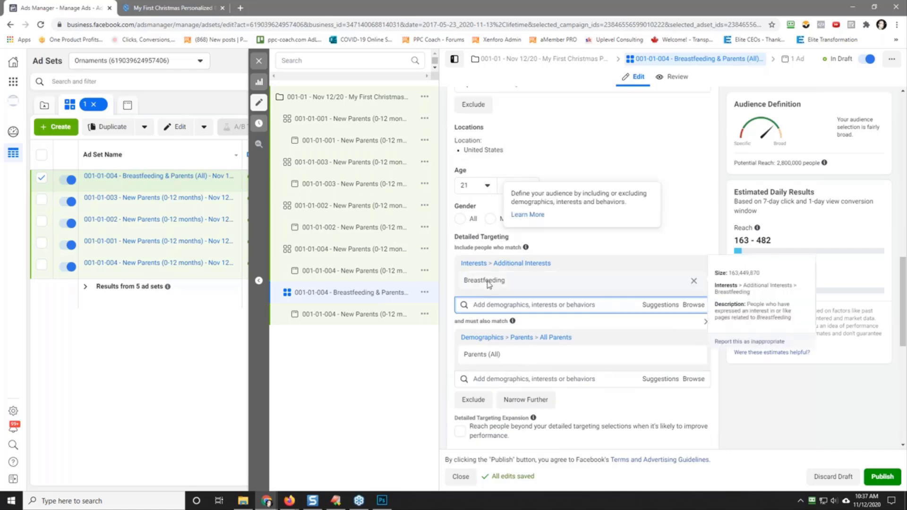
left_click(361, 317)
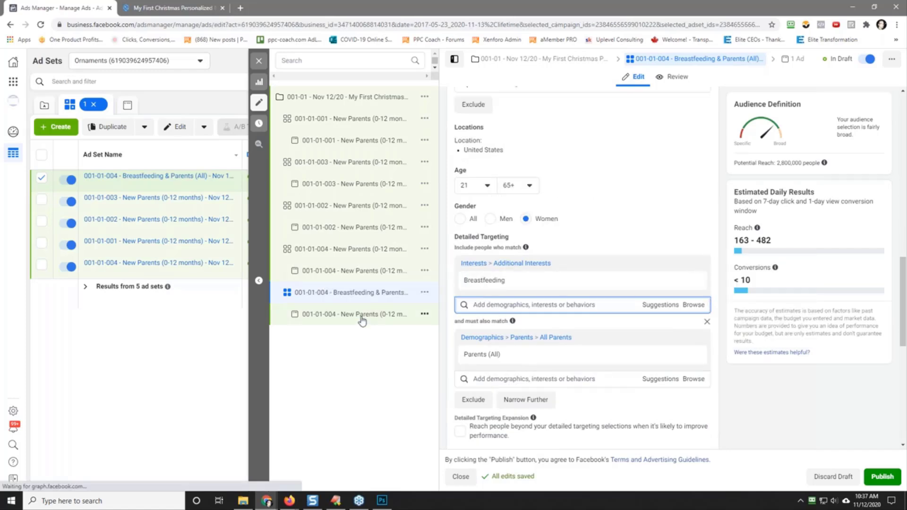
left_click(402, 293)
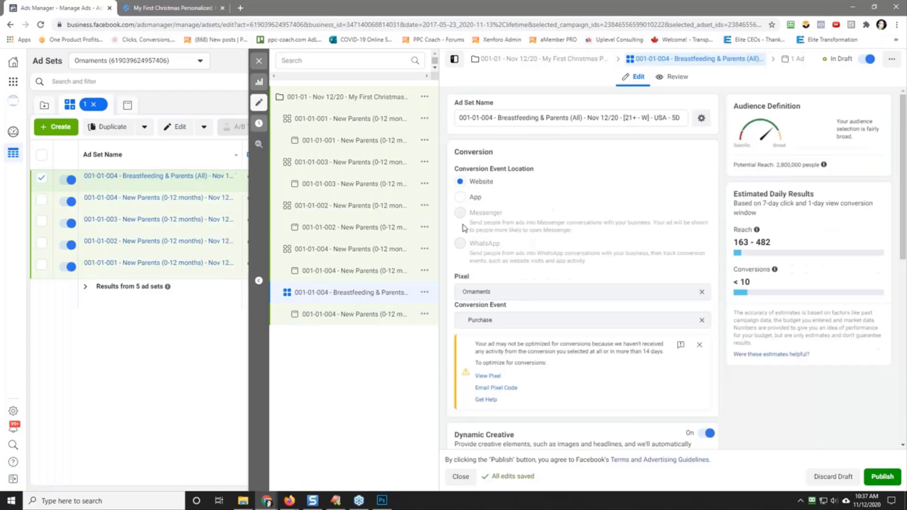
left_click_drag(494, 118, 491, 119)
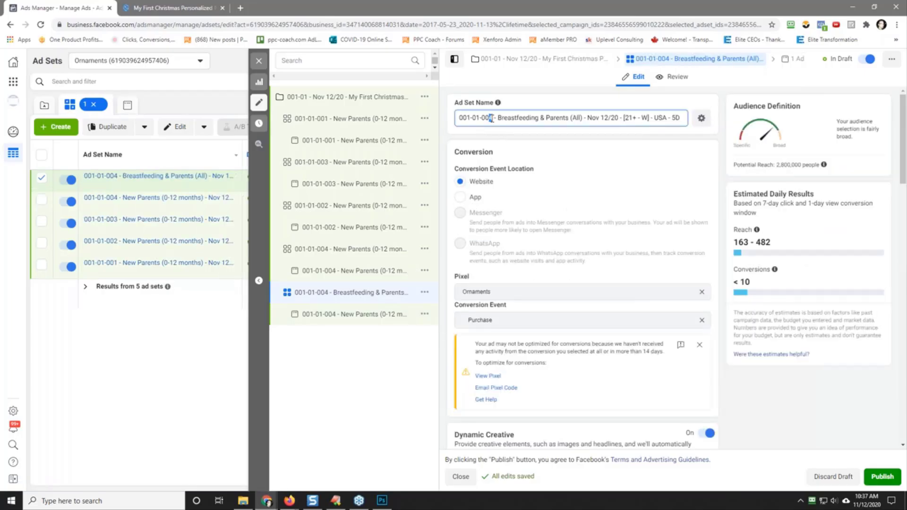
type("5")
key("ctrl+a")
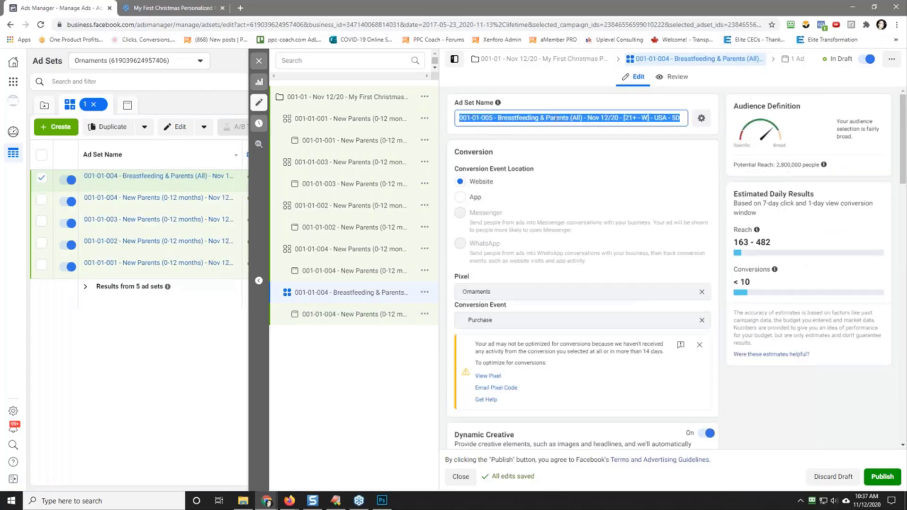
right_click(557, 118)
left_click(561, 136)
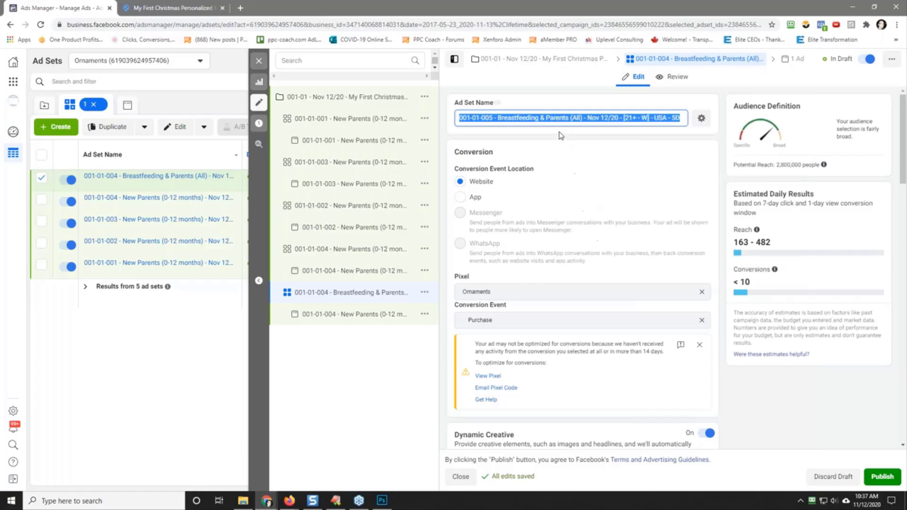
Step: Replace the name of the ad inside the Breastfeeding & Parents (All) ad set with the copied 001-01-005 ad set name
left_click(350, 314)
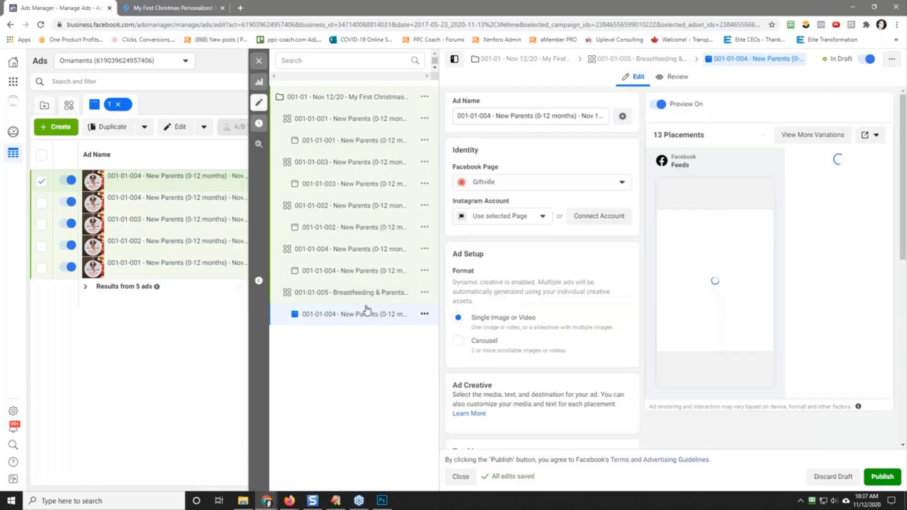
double_click(515, 116)
key("ctrl+a")
right_click(514, 115)
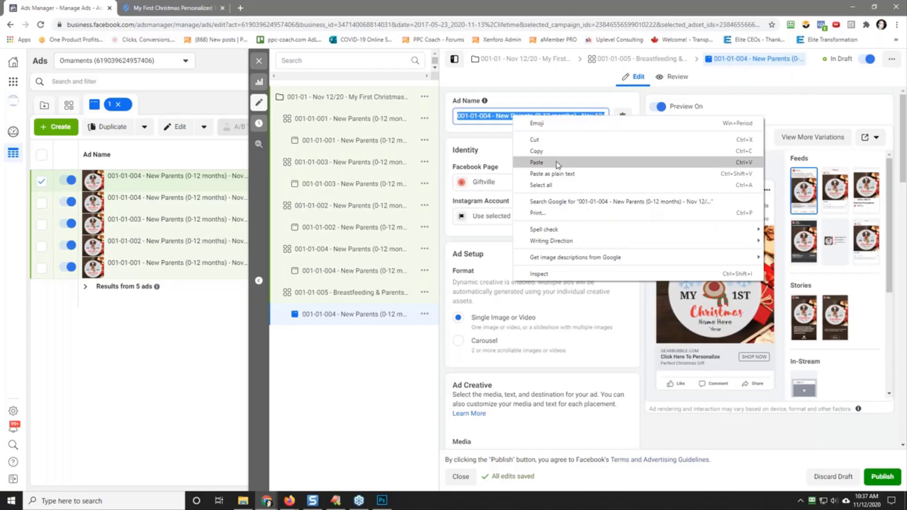
left_click(559, 163)
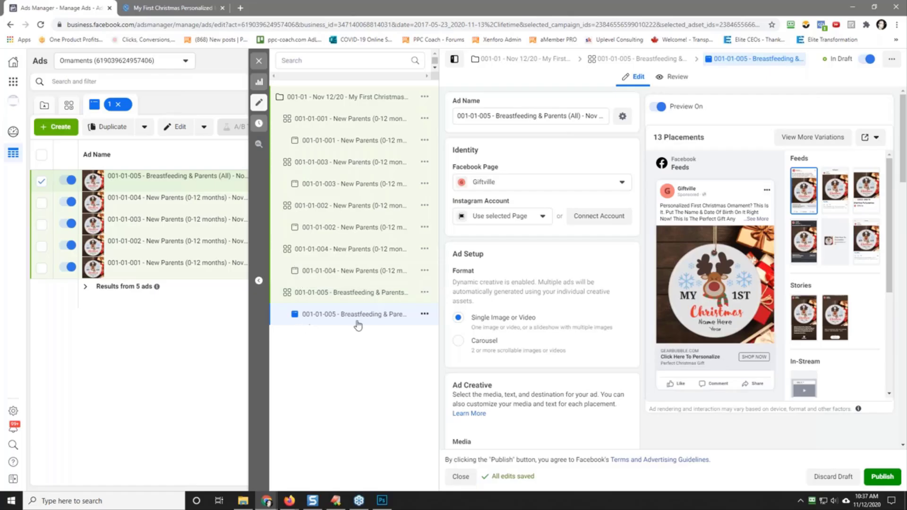
Step: Quickly duplicate the 001-01-005 Breastfeeding & Parents (All) ad set within the campaign
left_click(344, 294)
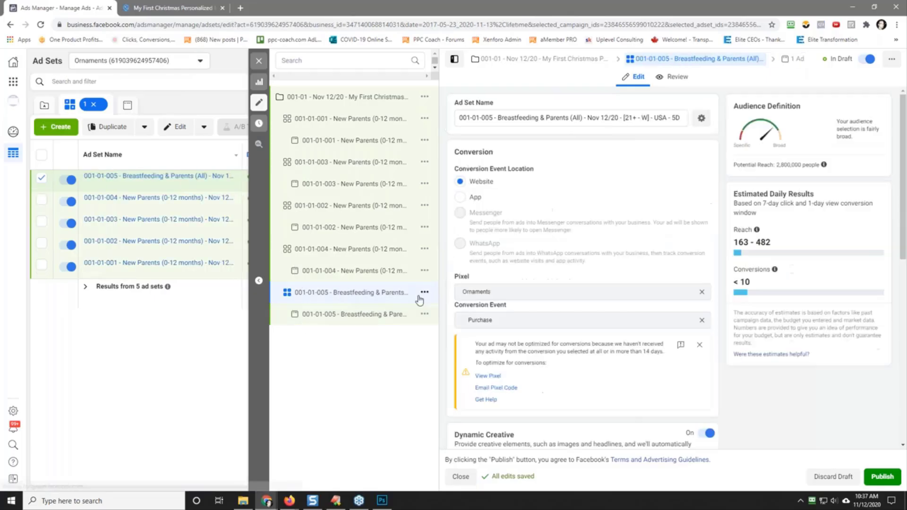
left_click(425, 293)
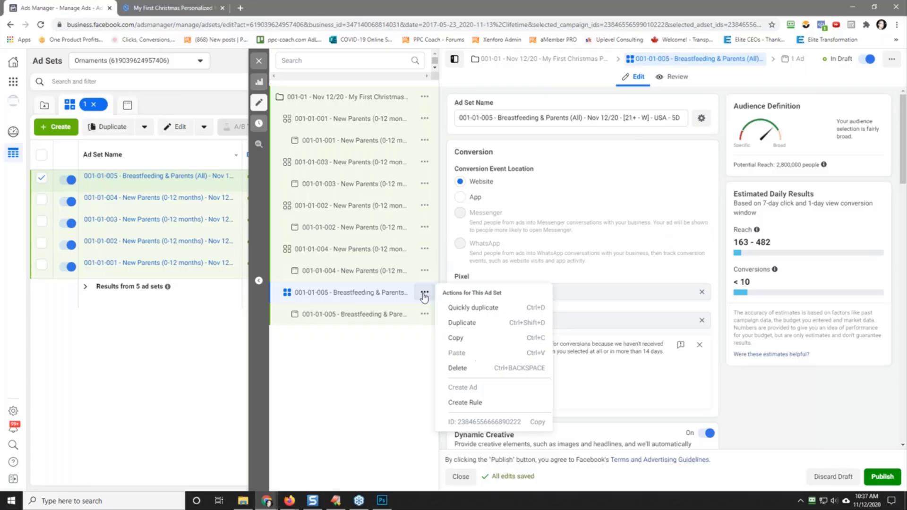
left_click(466, 309)
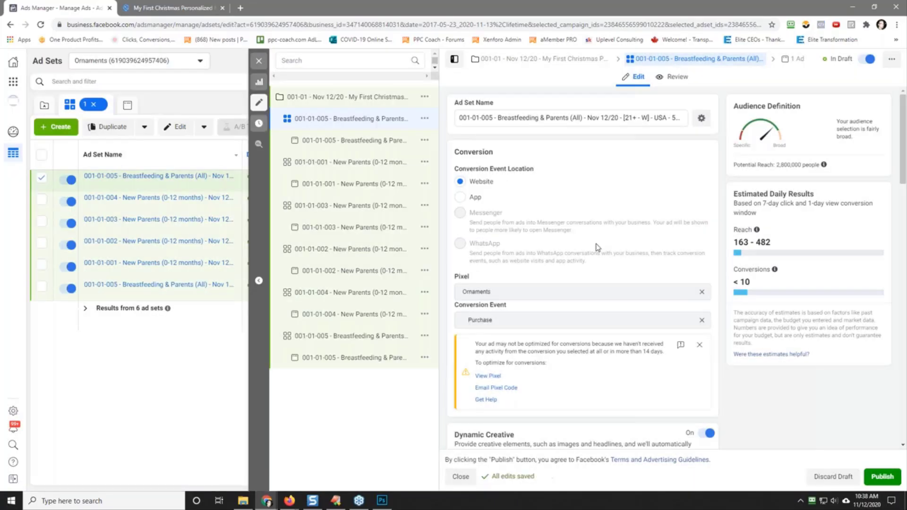
Step: In the duplicate's detailed targeting, add the suggested interest Huggies and remove Breastfeeding, keeping Parents (All) as the must-also-match condition
scroll(582, 265, "down", 5)
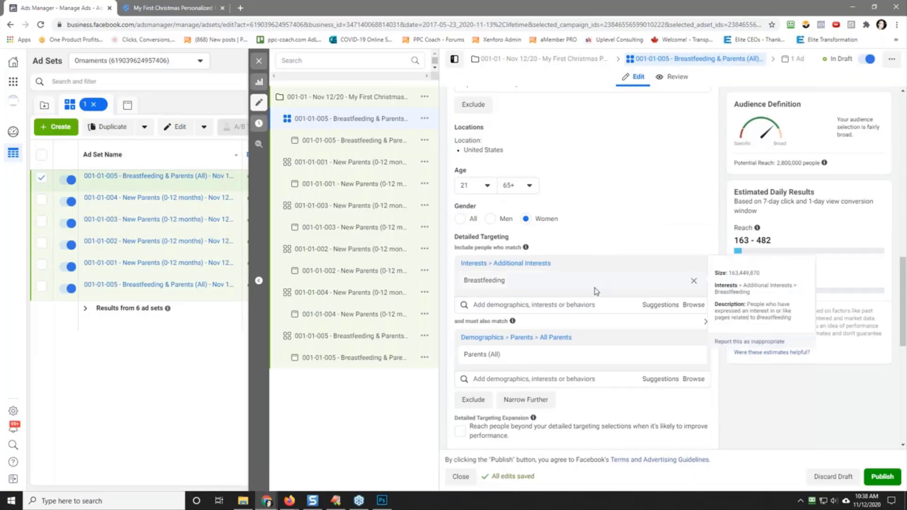
mouse_move(496, 283)
left_click(647, 305)
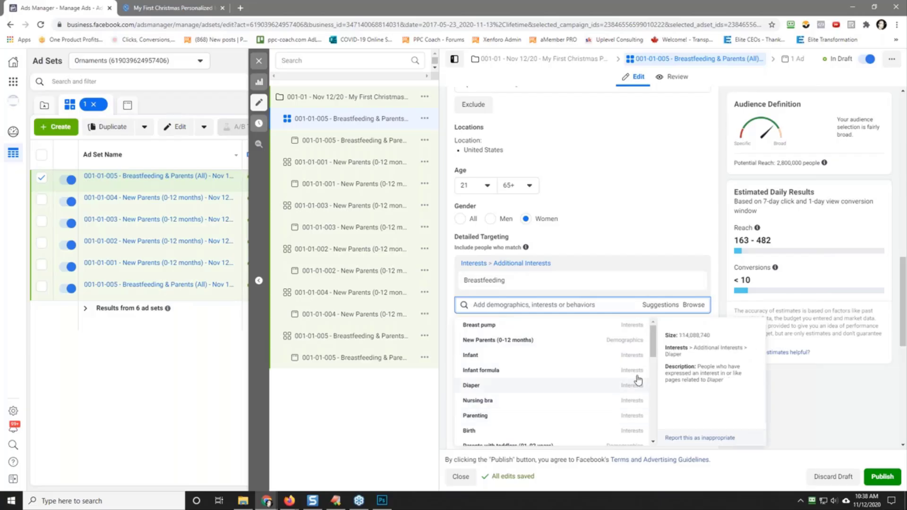
scroll(656, 354, "down", 3)
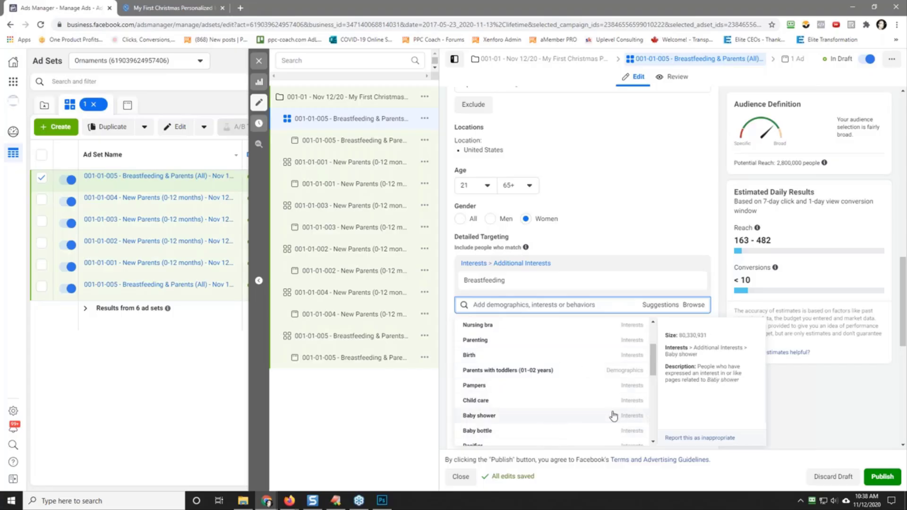
scroll(655, 400, "down", 4)
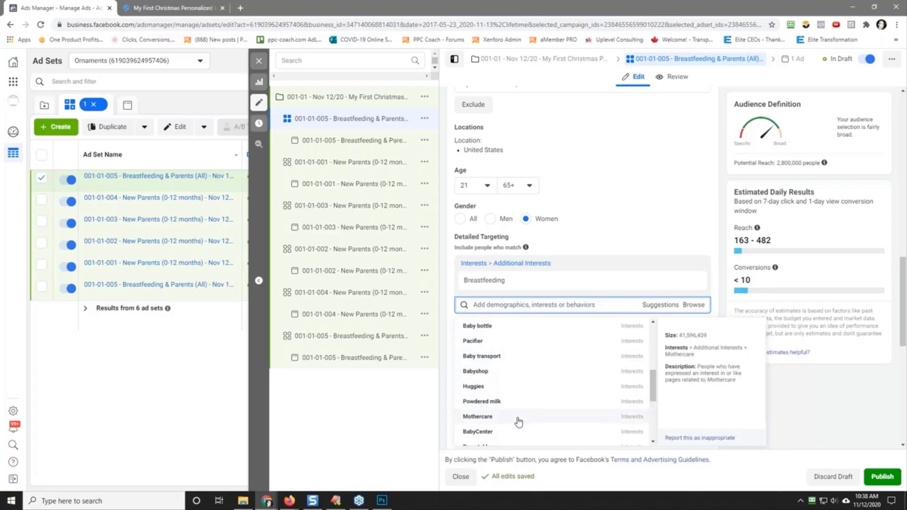
left_click(474, 386)
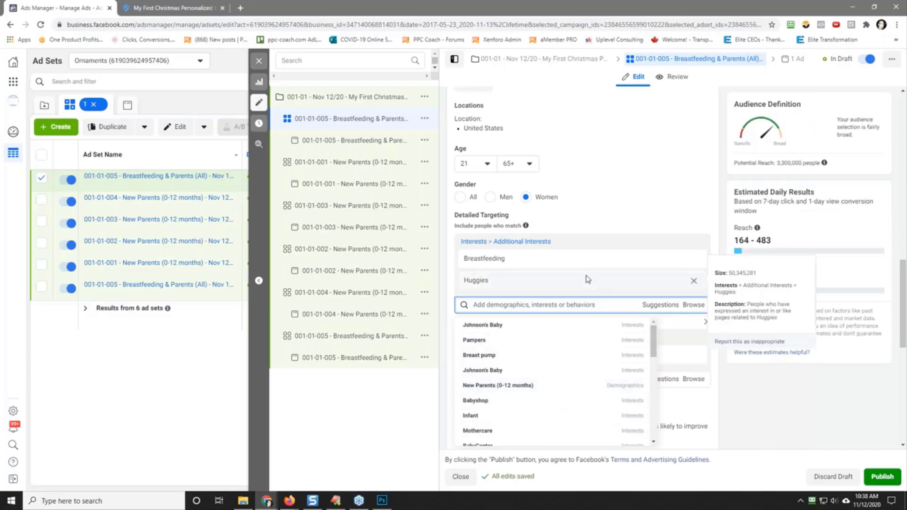
left_click(695, 261)
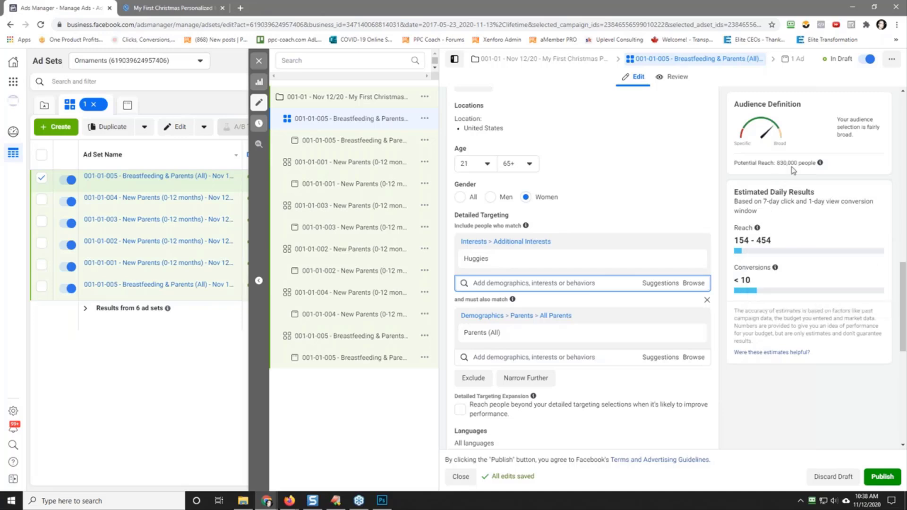
Step: Switch the gender of the Huggies audience to Men to compare its potential reach, and set it back to Women
left_click(491, 197)
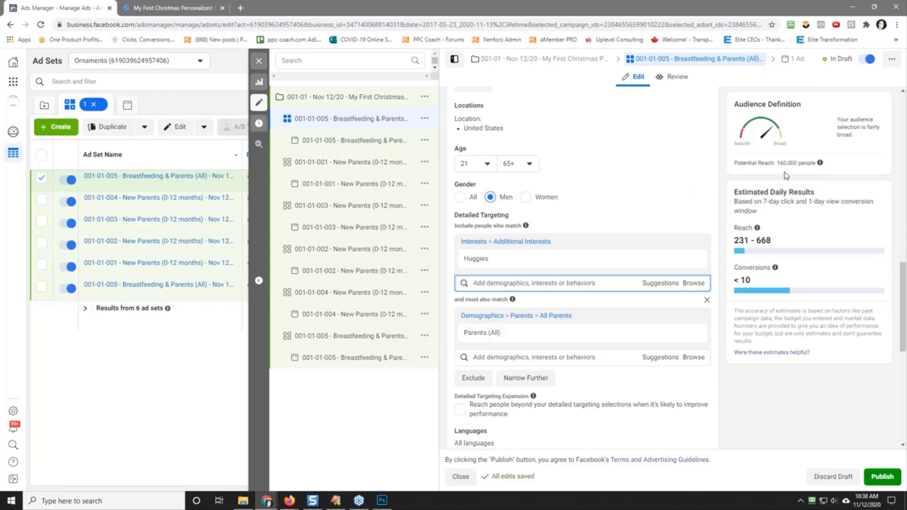
left_click(526, 197)
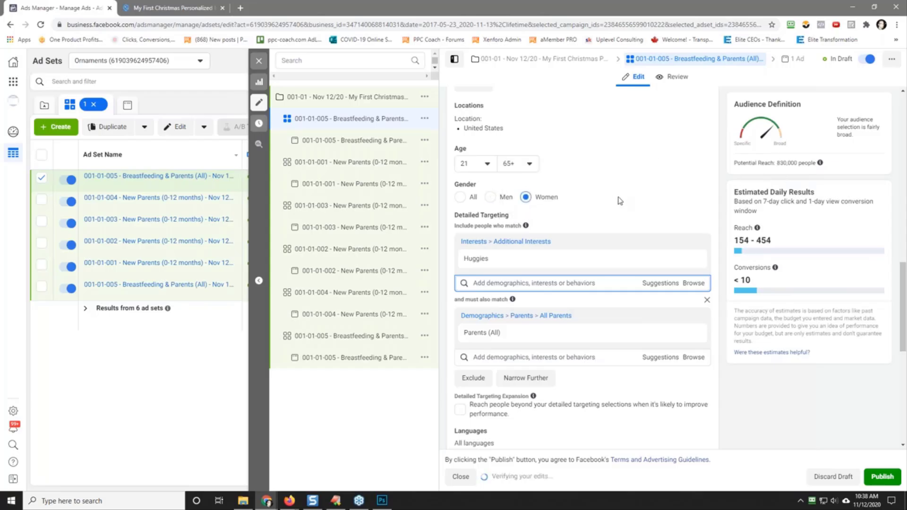
Step: Copy the interest name Huggies from the detailed targeting and replace "Breastfeeding" with it in the ad set name
double_click(478, 263)
right_click(478, 263)
left_click(496, 269)
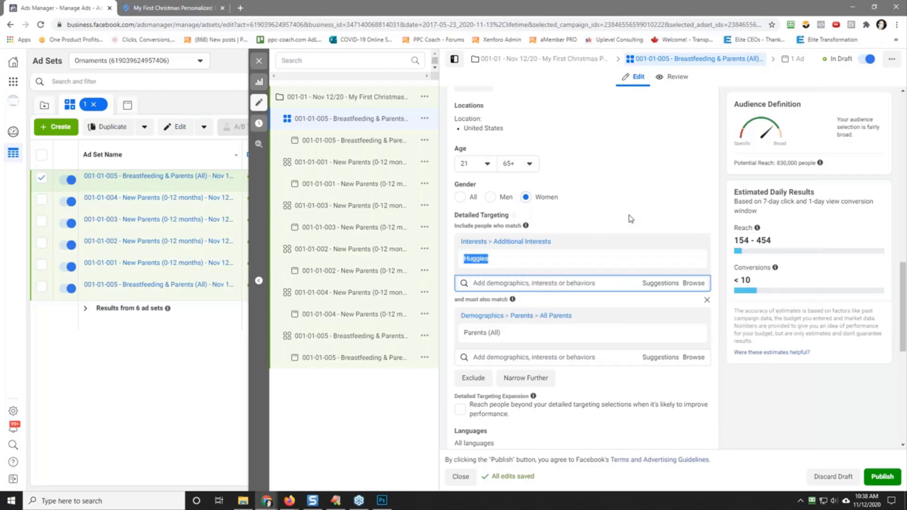
scroll(631, 219, "up", 15)
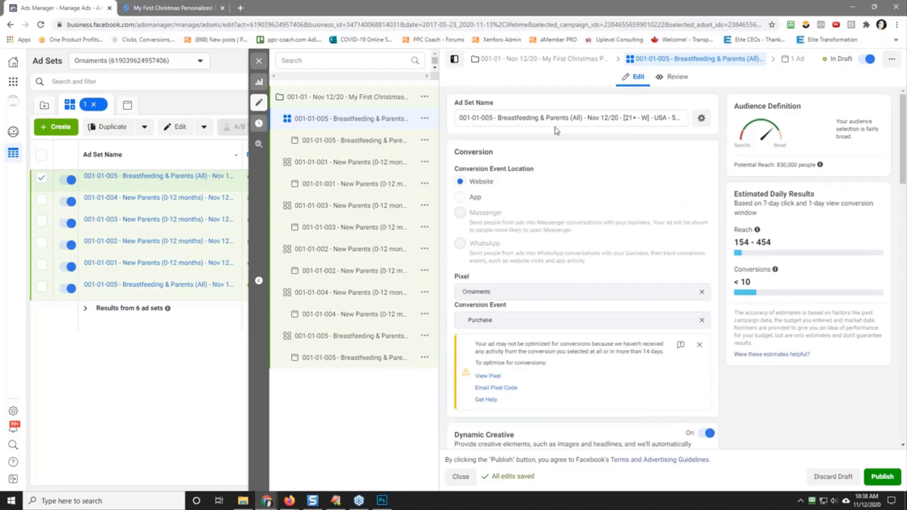
left_click_drag(515, 119, 540, 121)
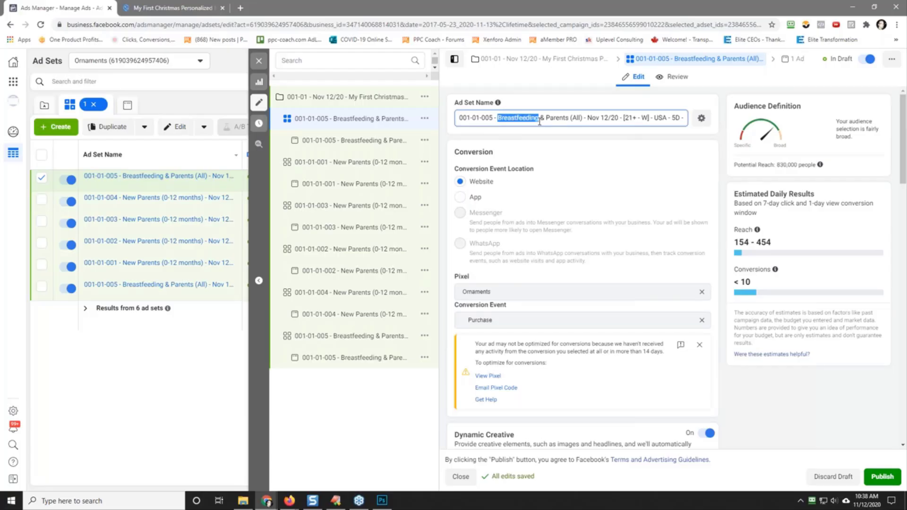
right_click(533, 122)
left_click(544, 174)
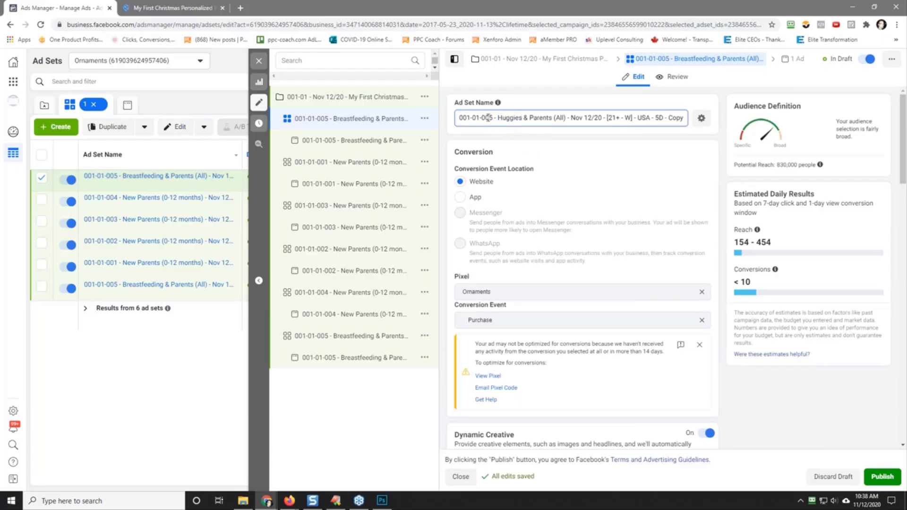
Step: Renumber the Huggies & Parents (All) ad set to 001-01-006, remove the trailing "- Copy", and copy the full name
key("BackSpace")
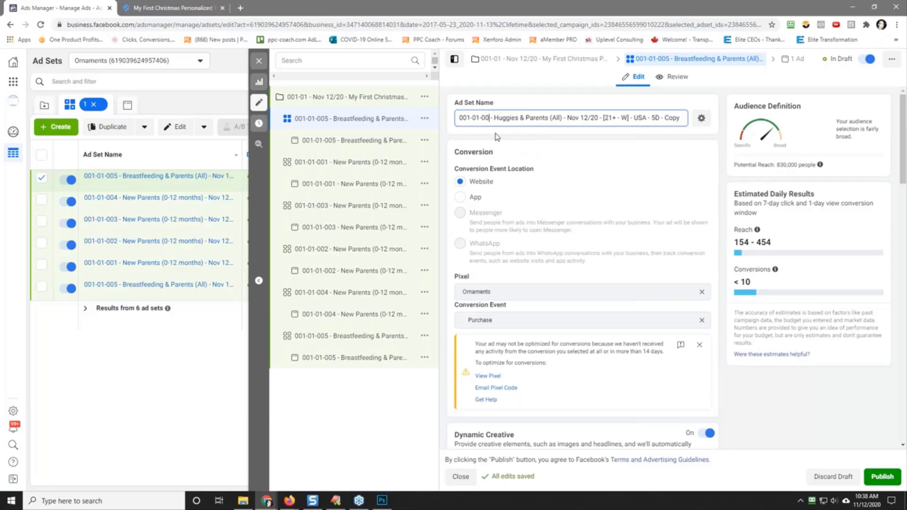
type("6")
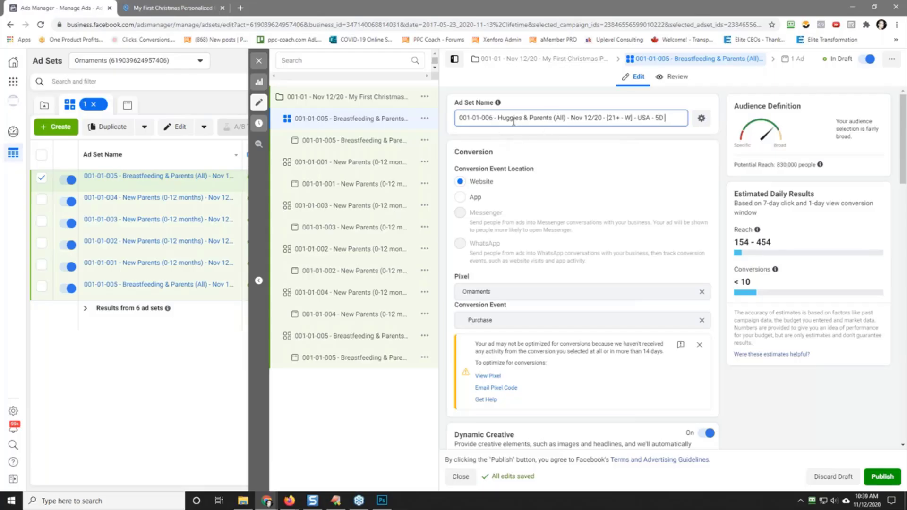
triple_click(514, 118)
right_click(513, 121)
left_click(553, 155)
left_click(553, 146)
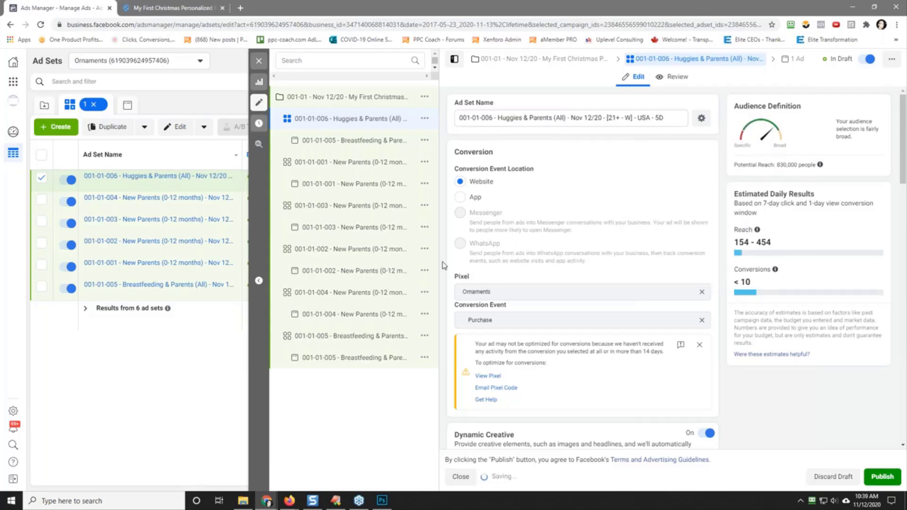
Step: Replace the name of the ad inside the Huggies & Parents (All) ad set with the copied 001-01-006 ad set name
left_click(326, 141)
triple_click(520, 116)
right_click(516, 116)
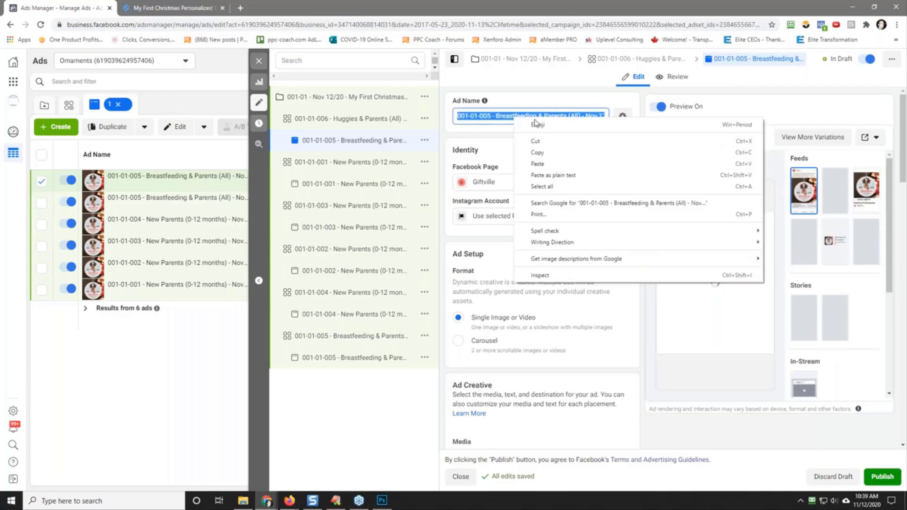
left_click(566, 164)
left_click(531, 146)
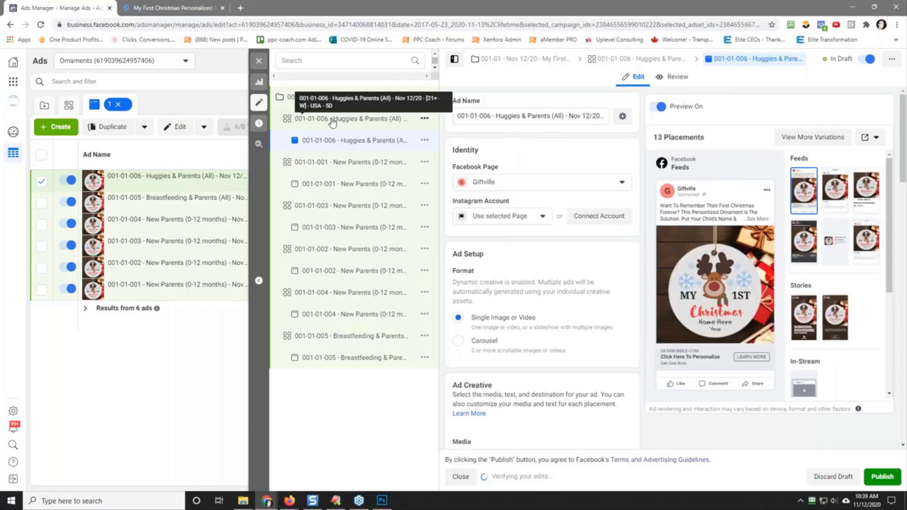
Step: Quickly duplicate the 001-01-006 Huggies & Parents (All) ad set within the campaign
left_click(333, 122)
left_click(425, 119)
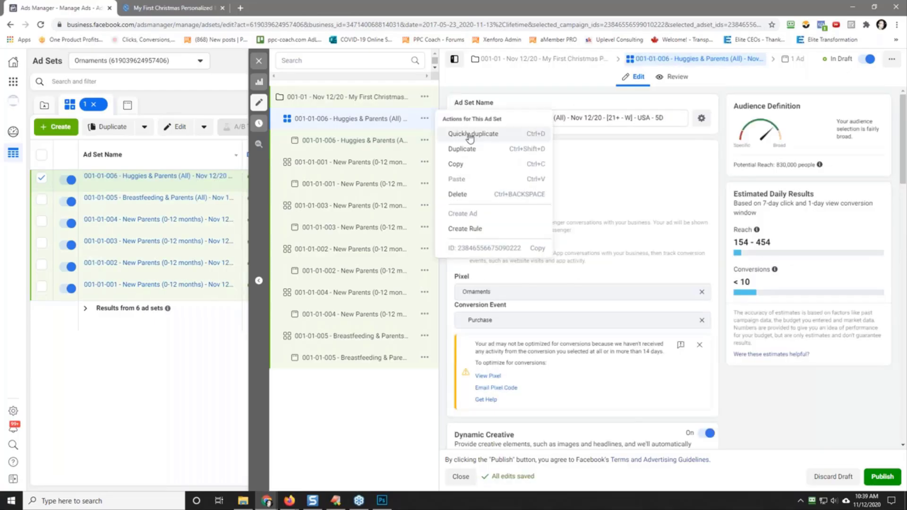
left_click(470, 134)
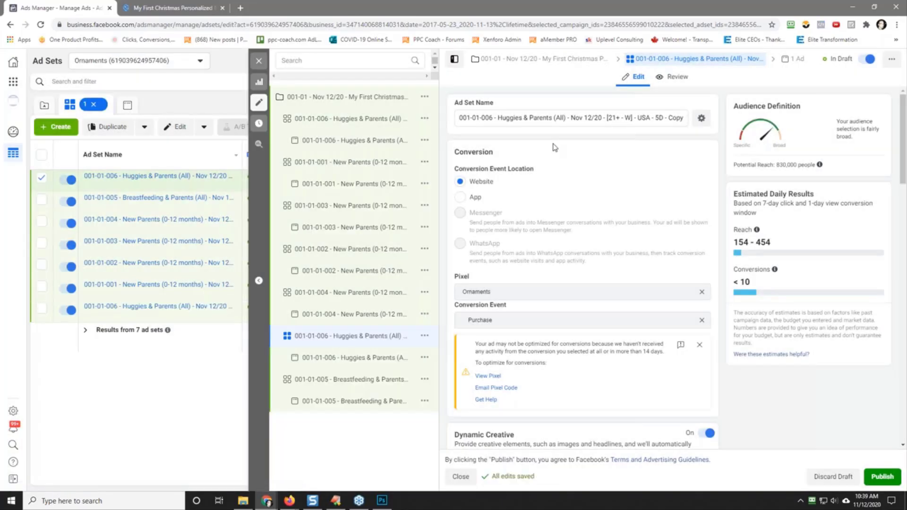
Step: Replace the Huggies interest in the new duplicate's detailed targeting with the suggested interest Breast pump, keeping Parents (All)
scroll(585, 208, "down", 10)
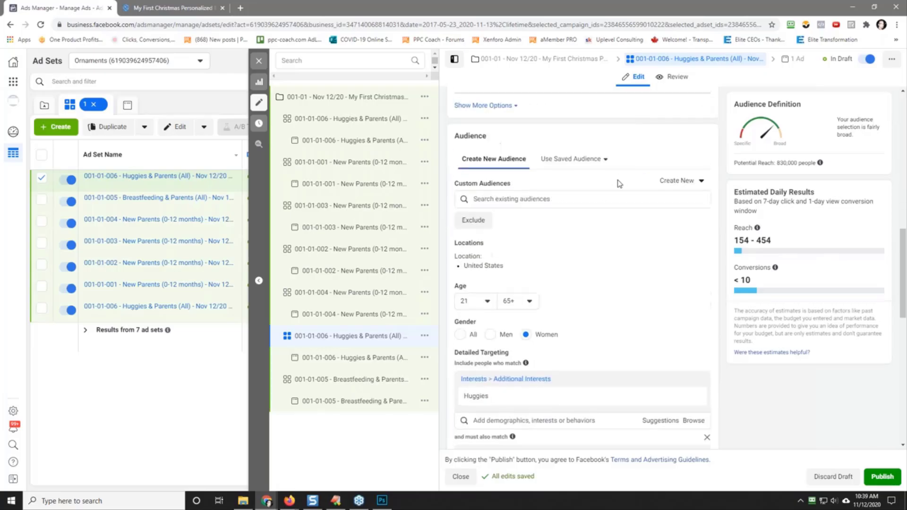
scroll(618, 180, "down", 5)
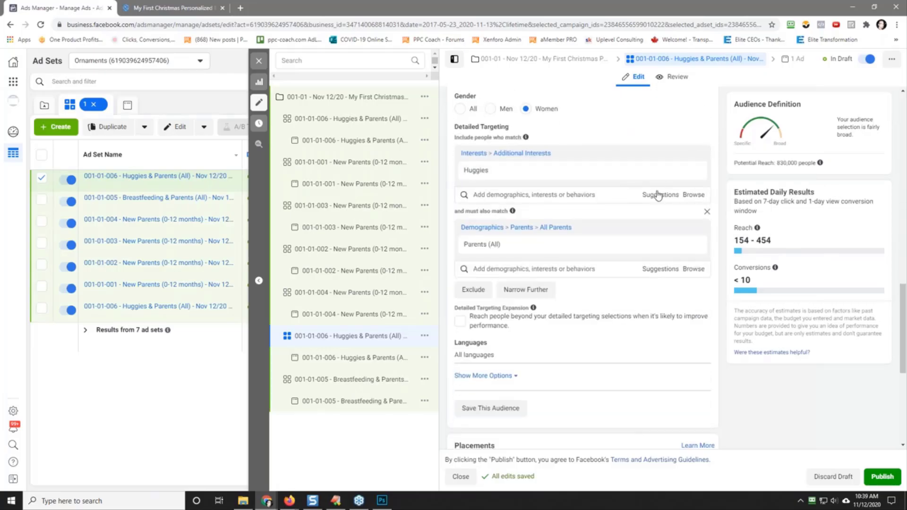
mouse_move(559, 254)
left_click(649, 195)
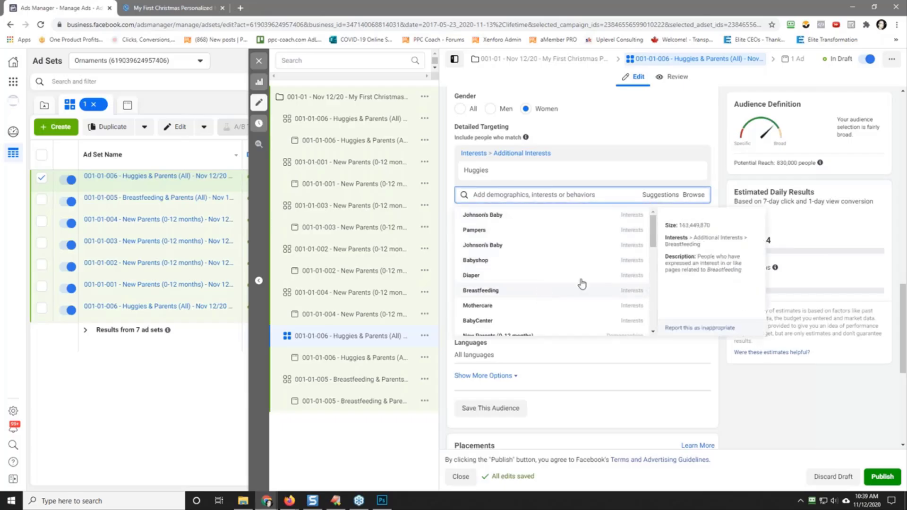
left_click_drag(652, 236, 654, 263)
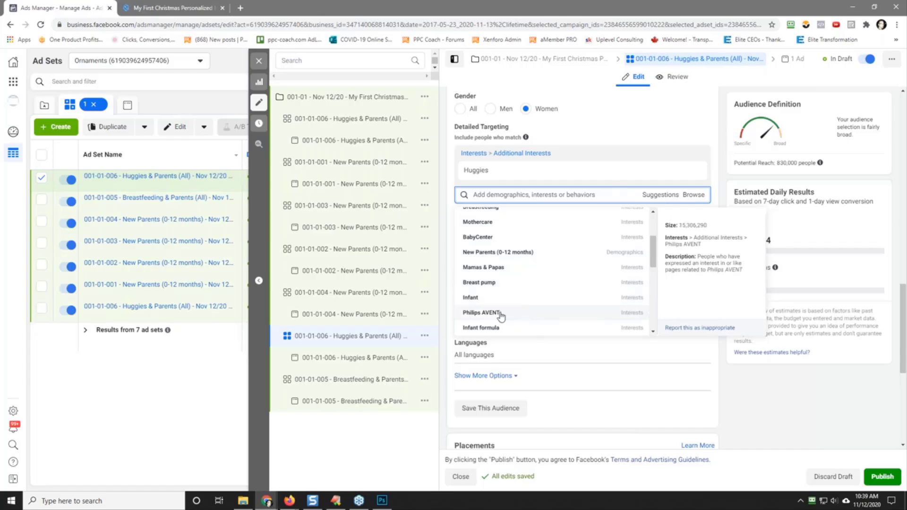
left_click(501, 284)
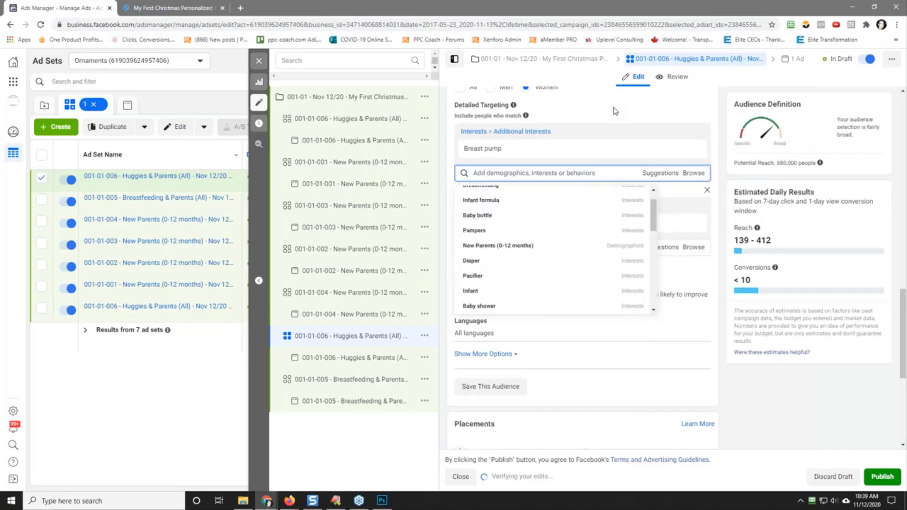
left_click(614, 108)
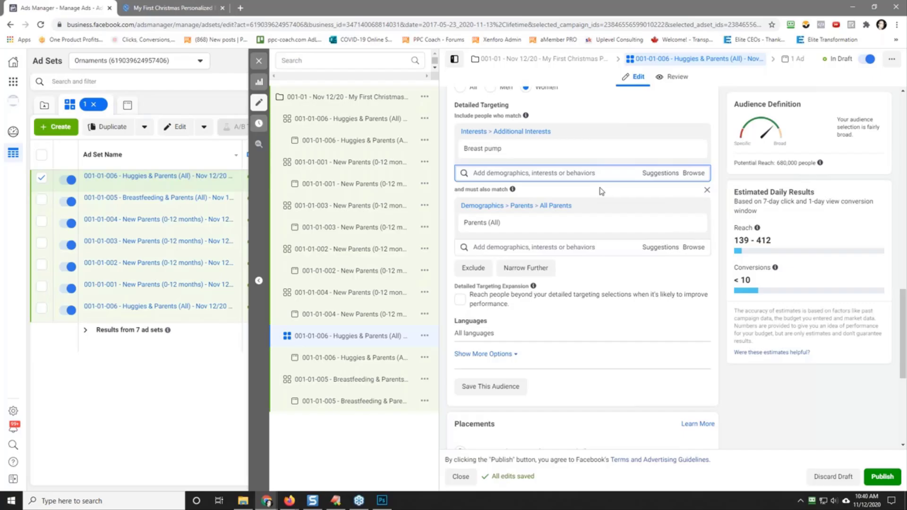
Step: Copy the interest name Breast pump from the detailed targeting and replace "Huggies" with it in the ad set name
triple_click(476, 149)
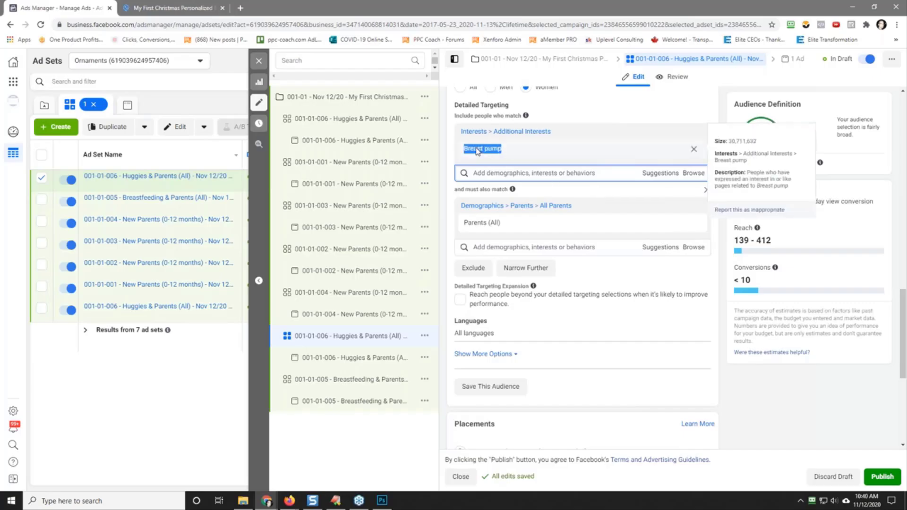
right_click(476, 149)
left_click(494, 157)
scroll(583, 208, "up", 15)
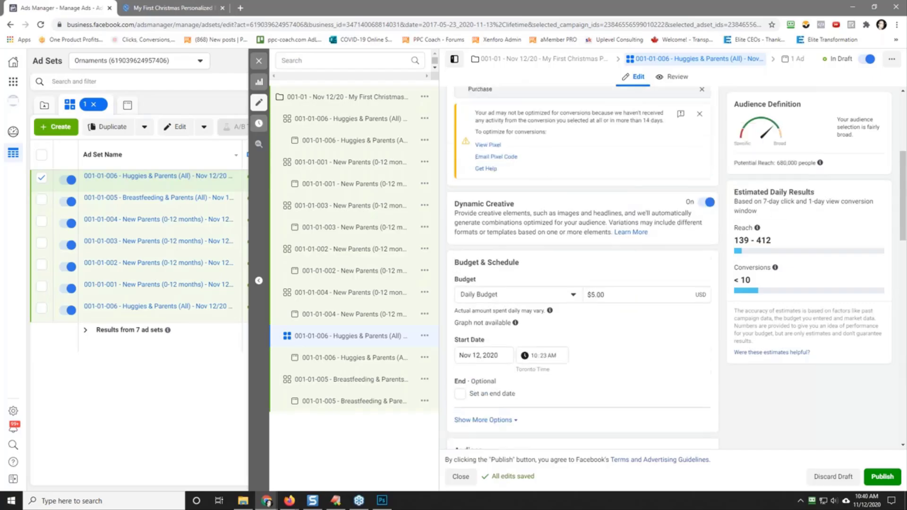
left_click_drag(498, 118, 520, 118)
right_click(522, 118)
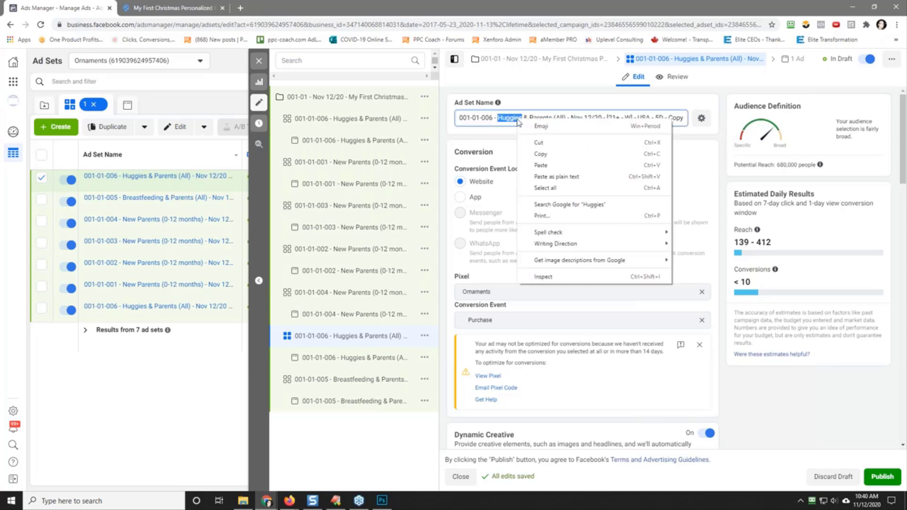
left_click(541, 163)
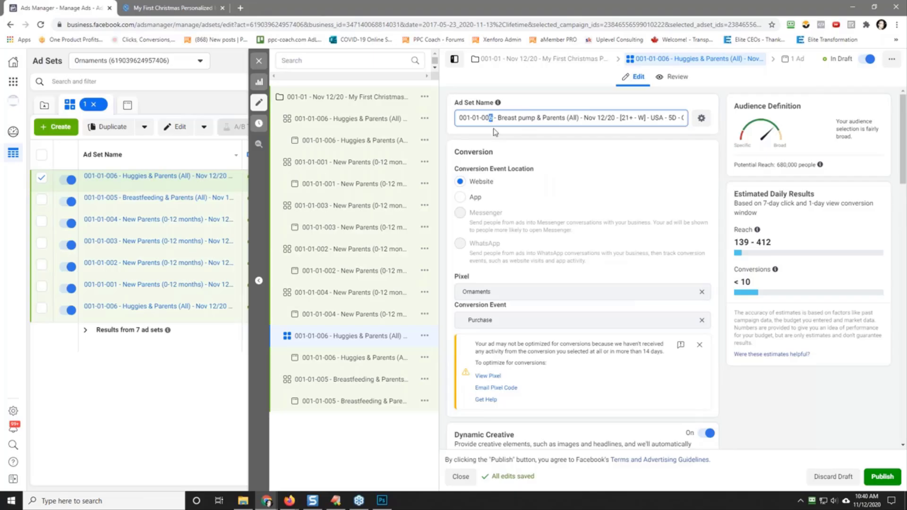
Step: Renumber the Breast pump & Parents (All) ad set name to 001-01-007, remove its Copy suffix and copy the full name
key("End")
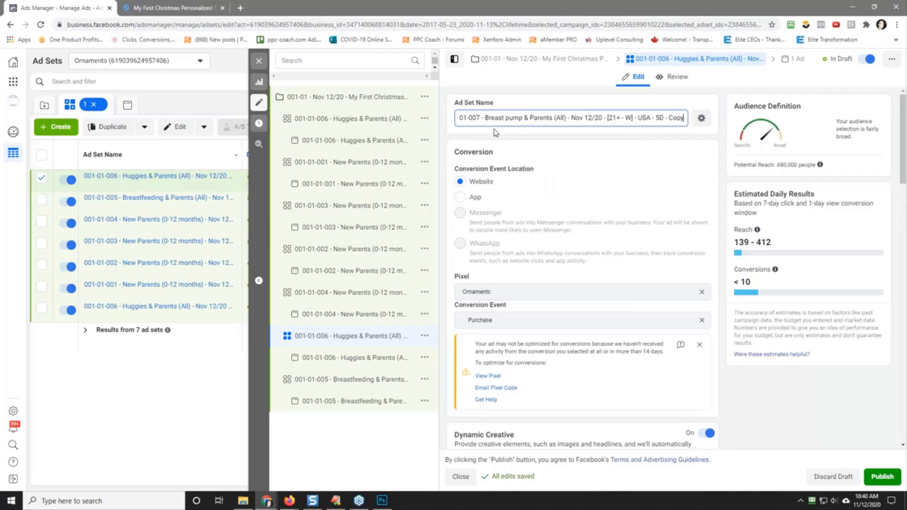
key("BackSpace")
key("BackSpace")
key("BackSpace")
key("BackSpace")
key("BackSpace")
key("BackSpace")
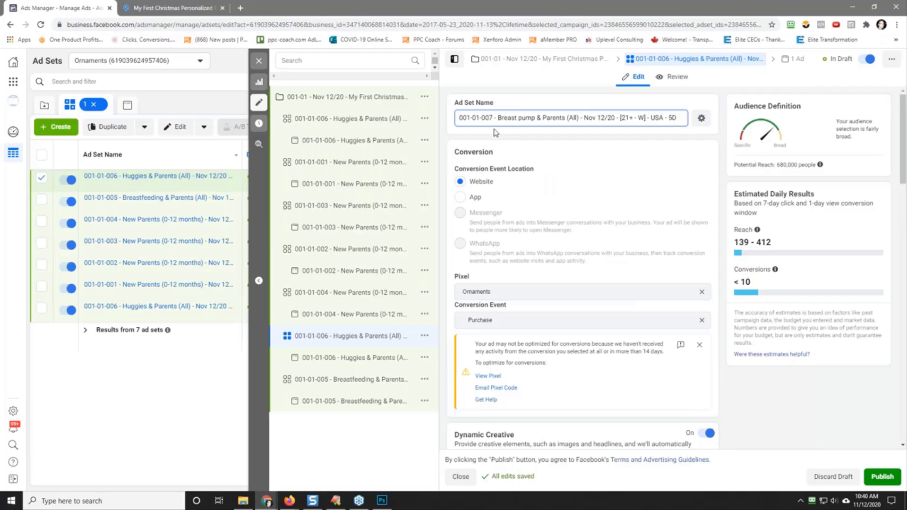
triple_click(569, 118)
right_click(570, 118)
left_click(600, 152)
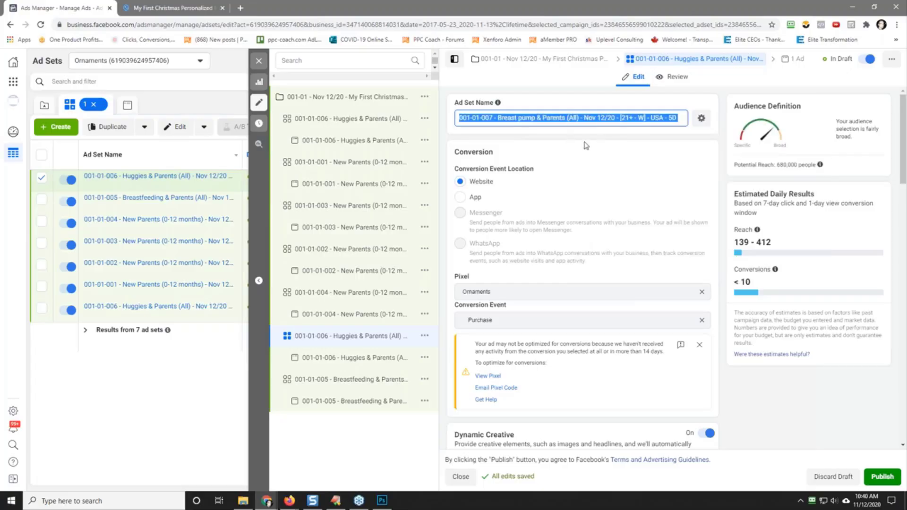
left_click(562, 138)
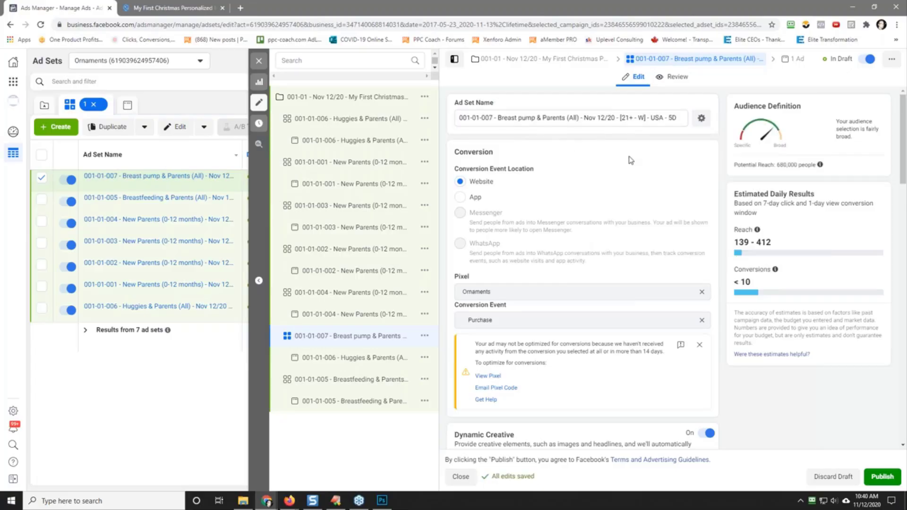
Step: Replace the name of the ad inside the Breast pump & Parents (All) ad set with the copied 001-01-007 ad set name
scroll(630, 158, "down", 5)
scroll(626, 327, "down", 10)
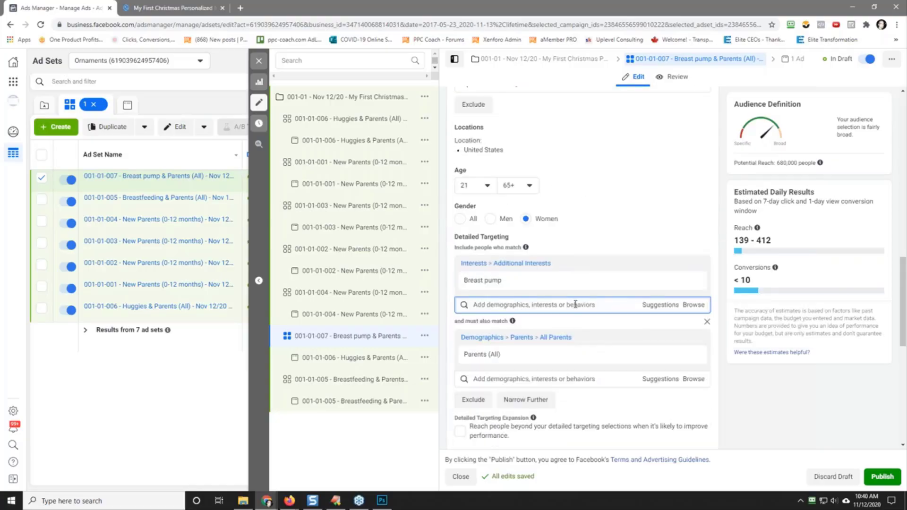
scroll(576, 305, "down", 3)
left_click(347, 359)
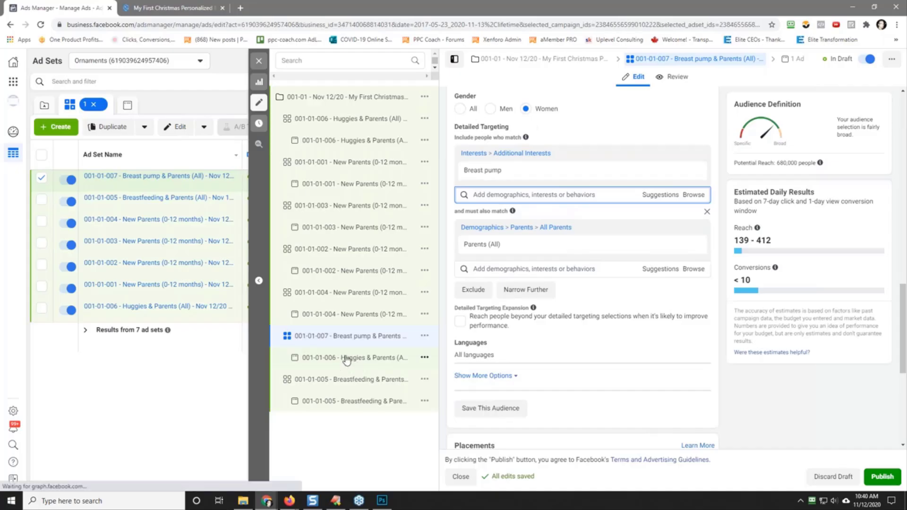
triple_click(508, 116)
right_click(511, 117)
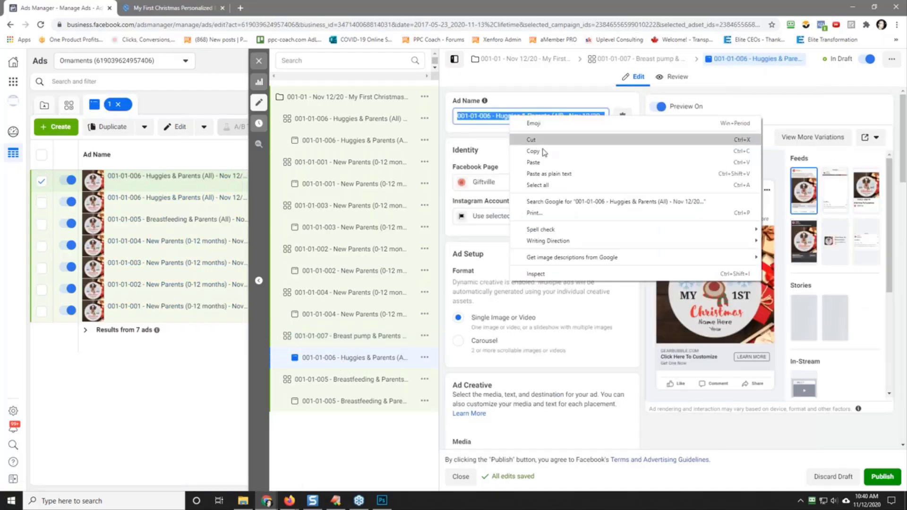
left_click(539, 162)
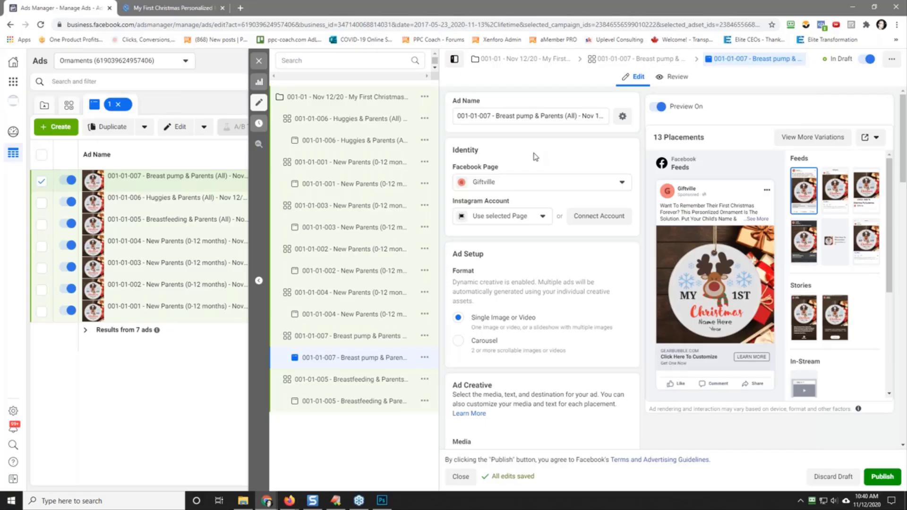
Step: Quickly duplicate the 001-01-007 Breast pump & Parents (All) ad set within the campaign
left_click(321, 339)
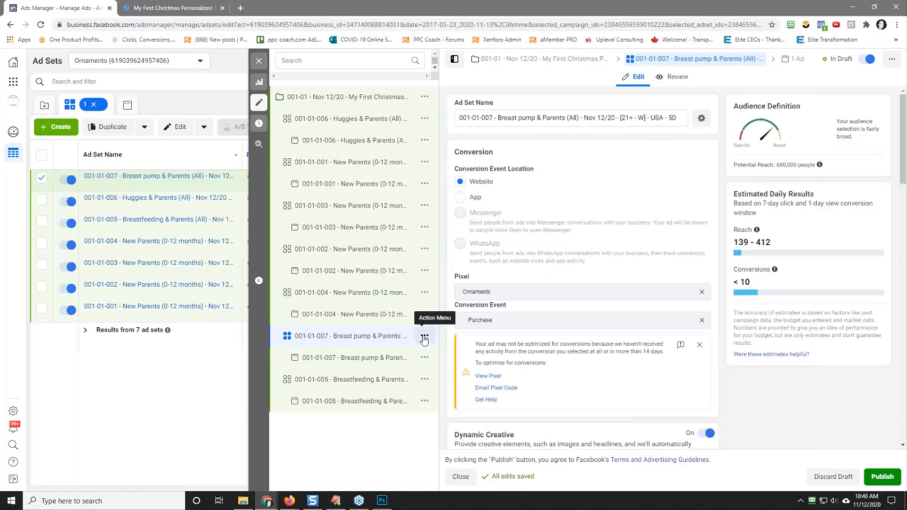
left_click(424, 337)
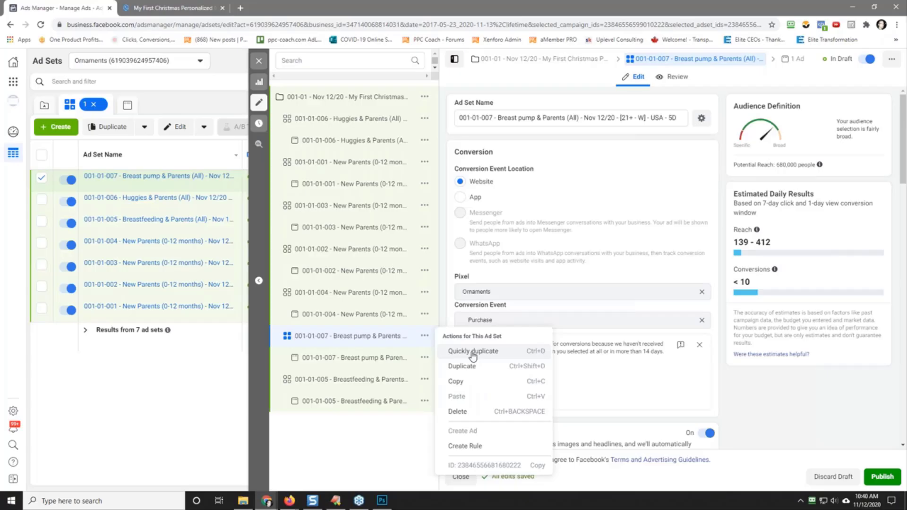
left_click(473, 352)
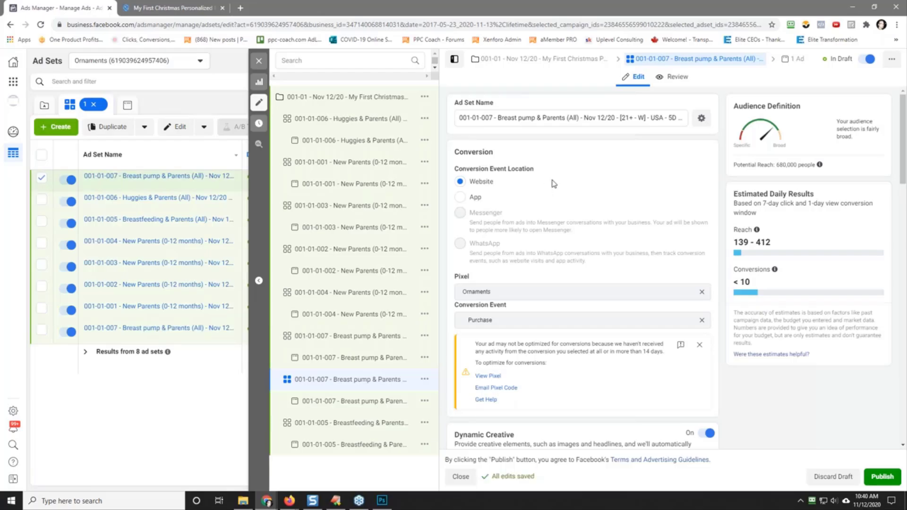
Step: Renumber the new duplicate's ad set name to 001-01-008 and remove the Copy suffix
left_click_drag(493, 118, 489, 118)
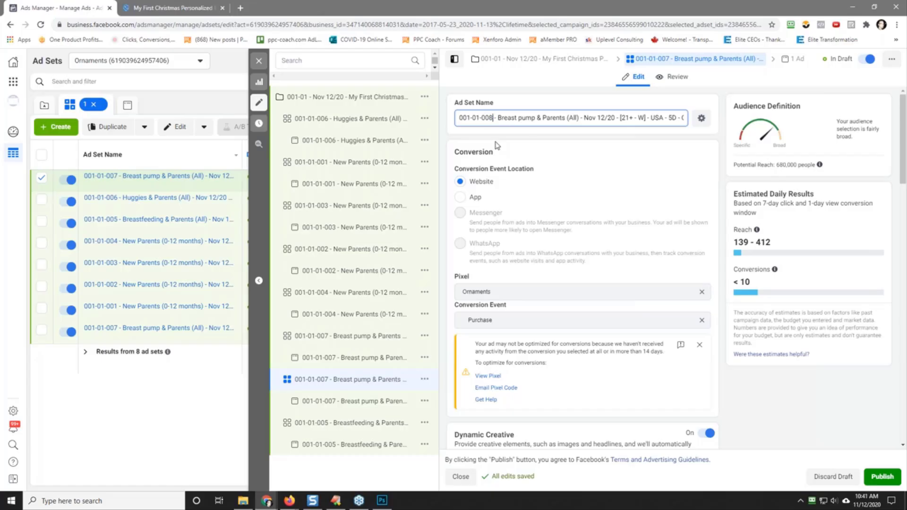
type("8")
key("End")
key("BackSpace")
key("BackSpace")
key("BackSpace")
key("BackSpace")
key("BackSpace")
key("BackSpace")
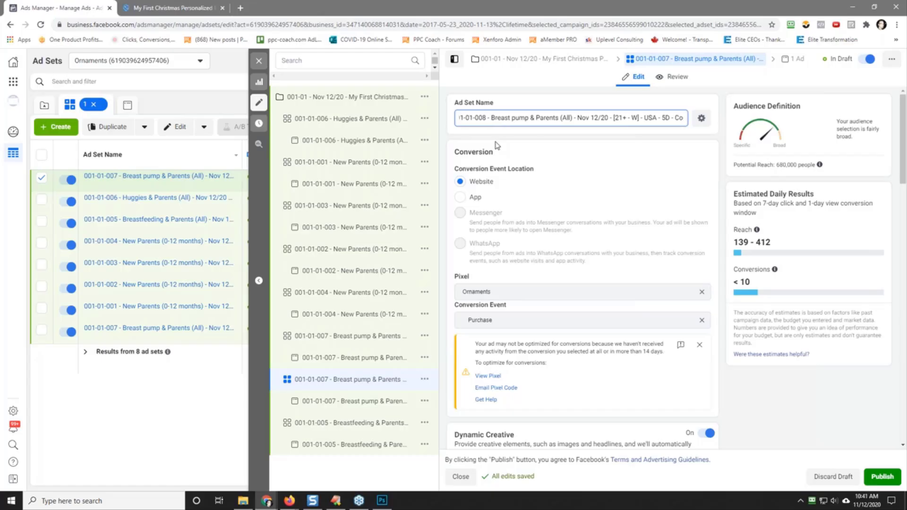
Step: Search the 001-01-008 ad set's detailed targeting for "grandparent" and remove the Breast pump interest
scroll(567, 156, "down", 10)
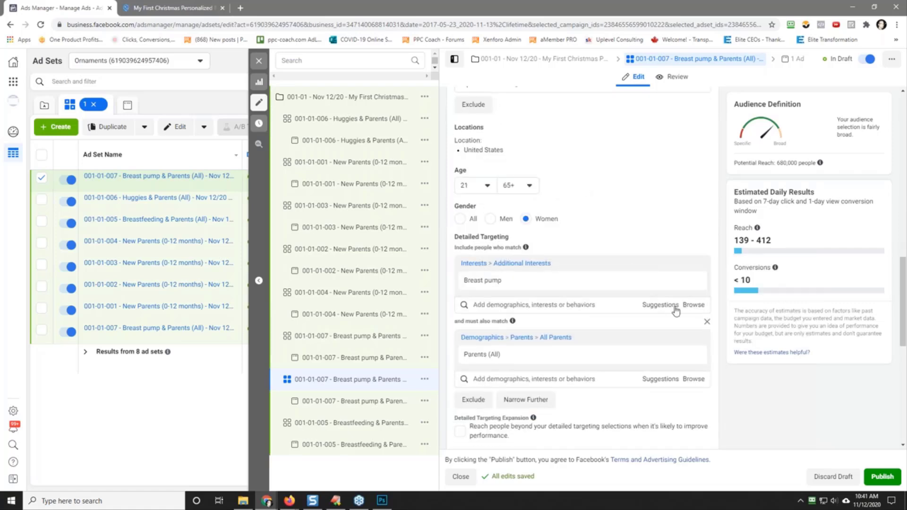
left_click(570, 305)
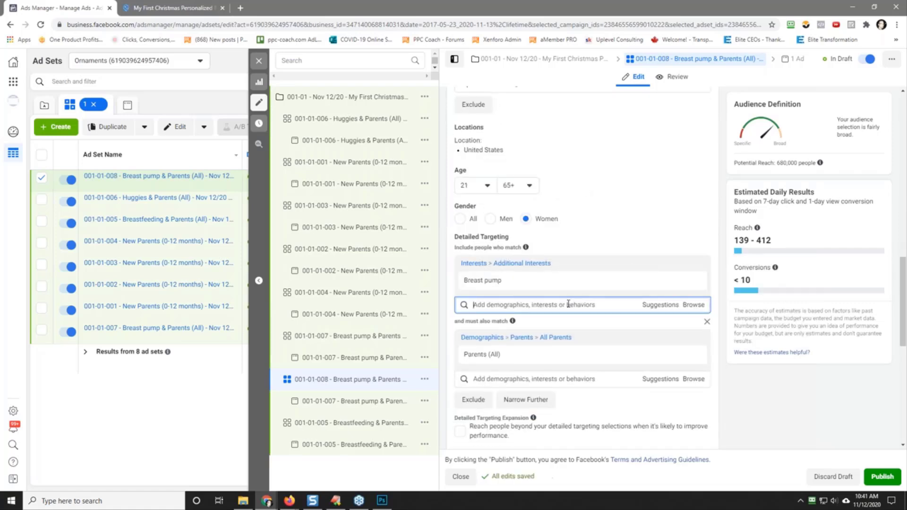
type("grandparent")
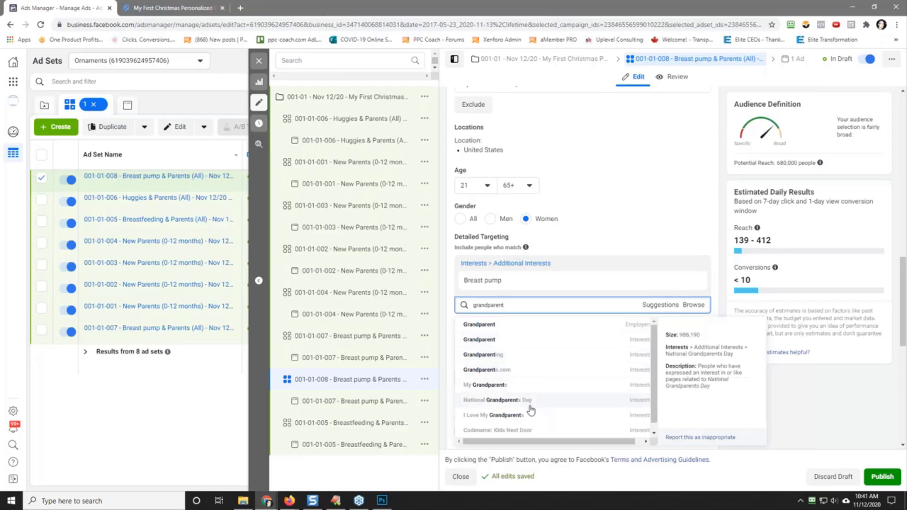
scroll(547, 403, "down", 1)
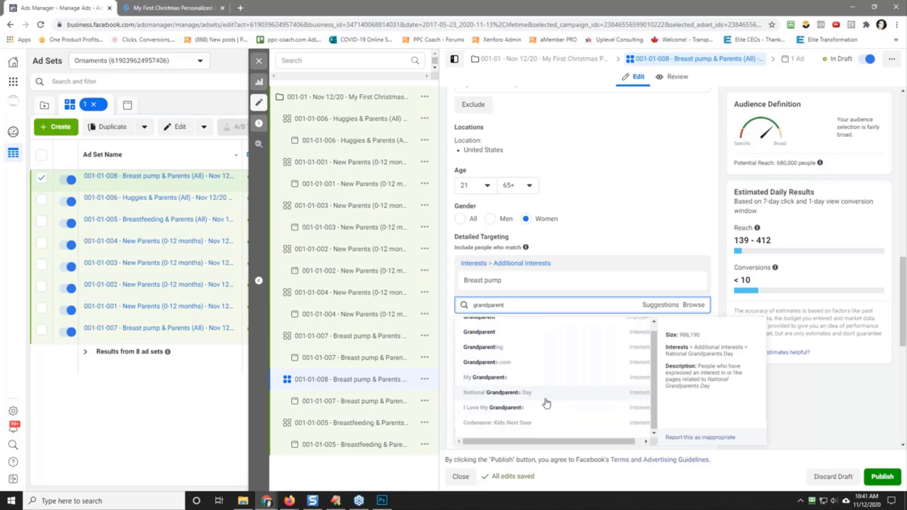
scroll(547, 403, "up", 1)
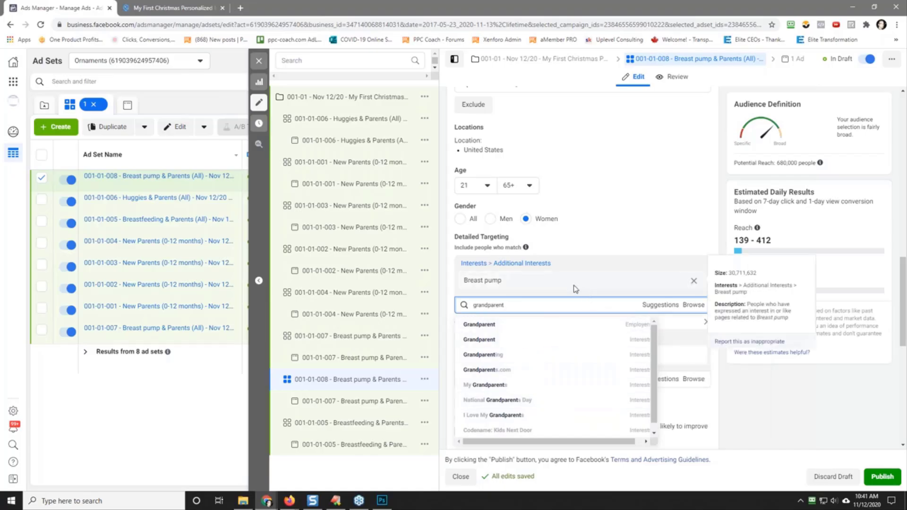
left_click(694, 281)
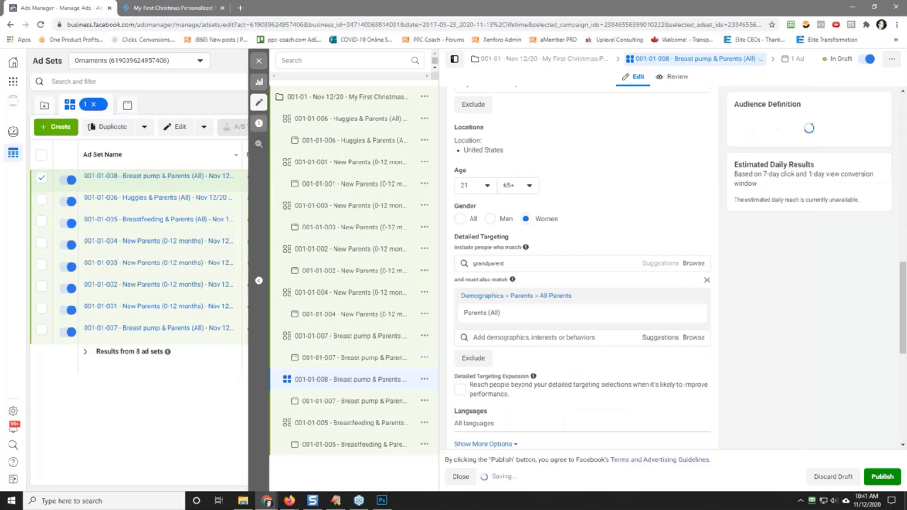
Step: Search the must-also-match targeting for "friends of" and look through the suggested audiences
left_click(548, 337)
type("t")
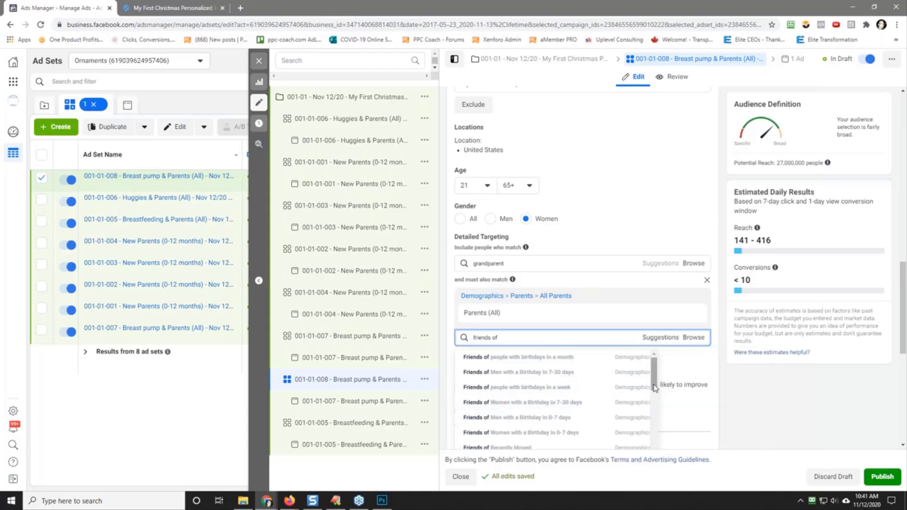
left_click_drag(655, 387, 656, 411)
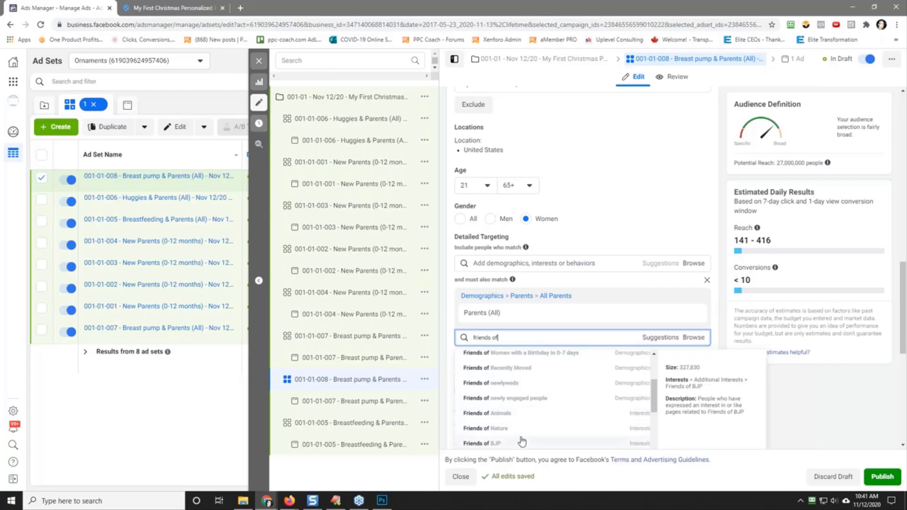
left_click_drag(658, 409, 660, 462)
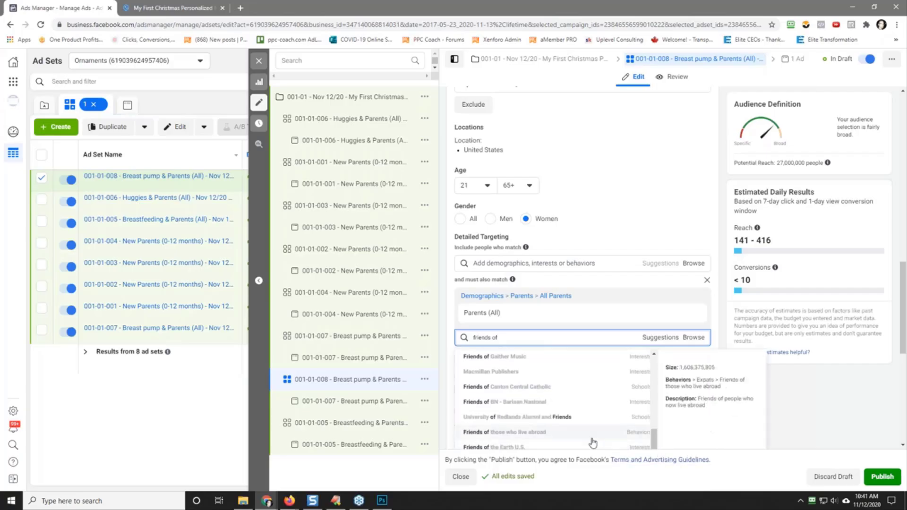
scroll(593, 441, "down", 2)
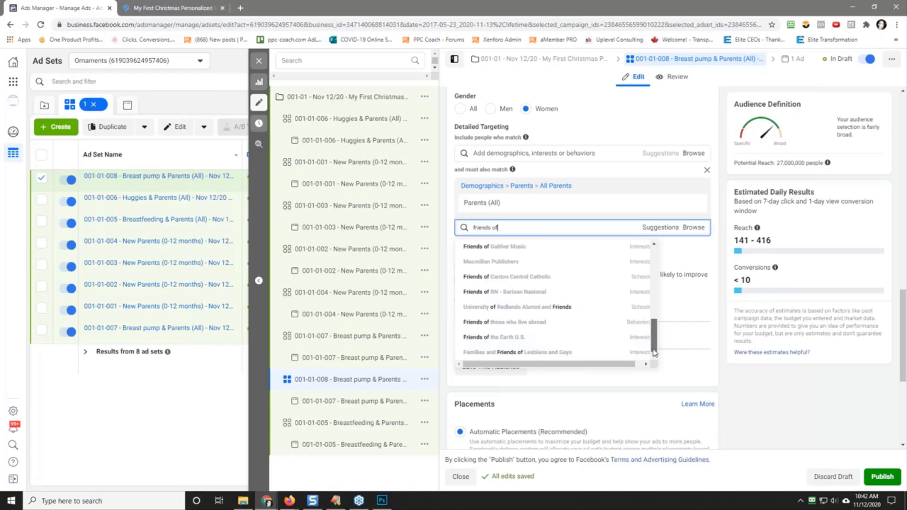
left_click_drag(654, 350, 655, 244)
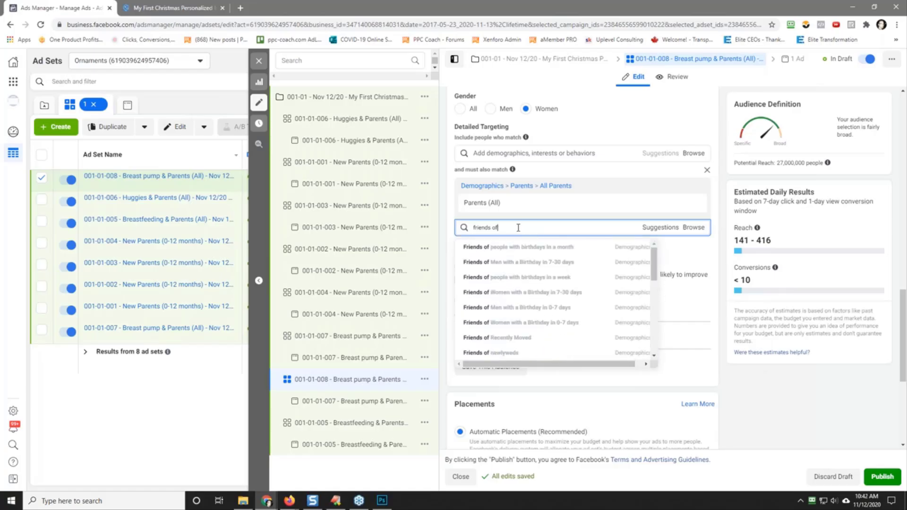
Step: Search the must-also-match targeting for "grandparents of" instead, and remove the whole Parents (All) condition
left_click_drag(518, 227, 472, 228)
type("grandparent")
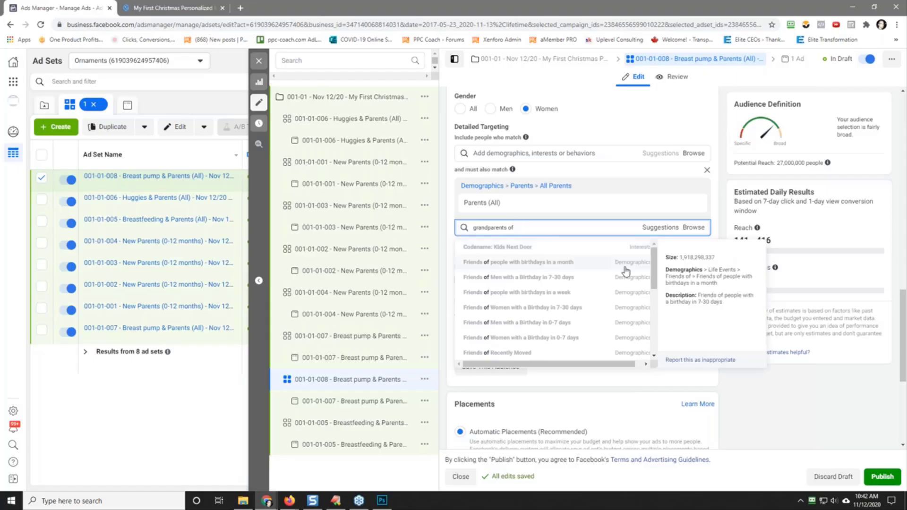
left_click_drag(654, 274, 664, 245)
left_click(705, 173)
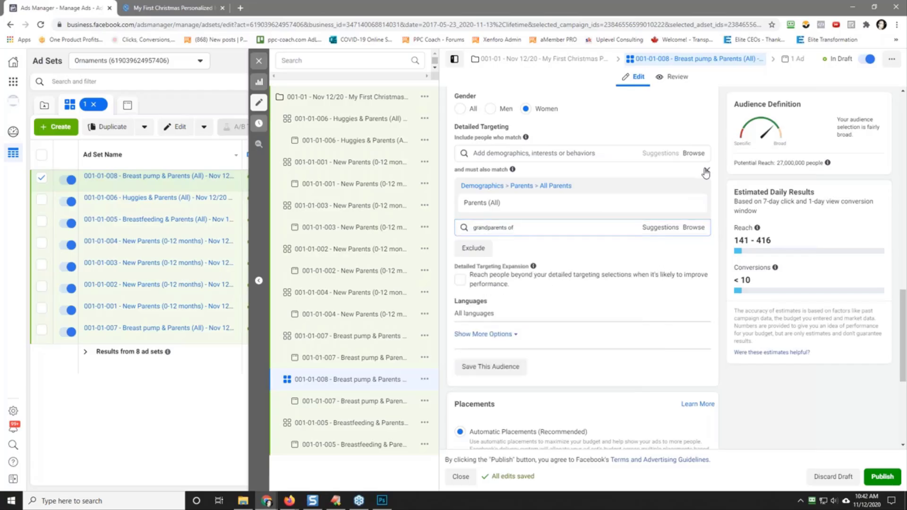
Step: Set the 001-01-008 ad set's minimum age to 60, leaving the detailed targeting empty
scroll(628, 247, "up", 2)
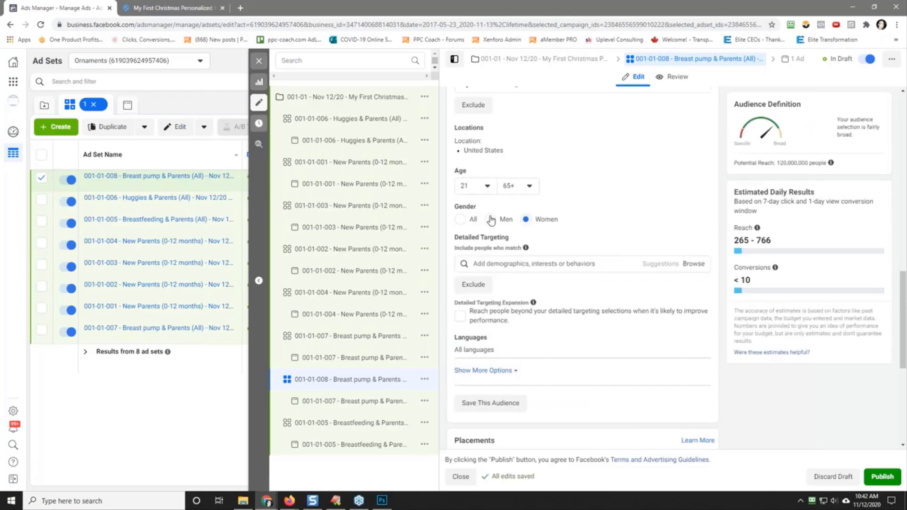
left_click(488, 186)
scroll(500, 266, "down", 10)
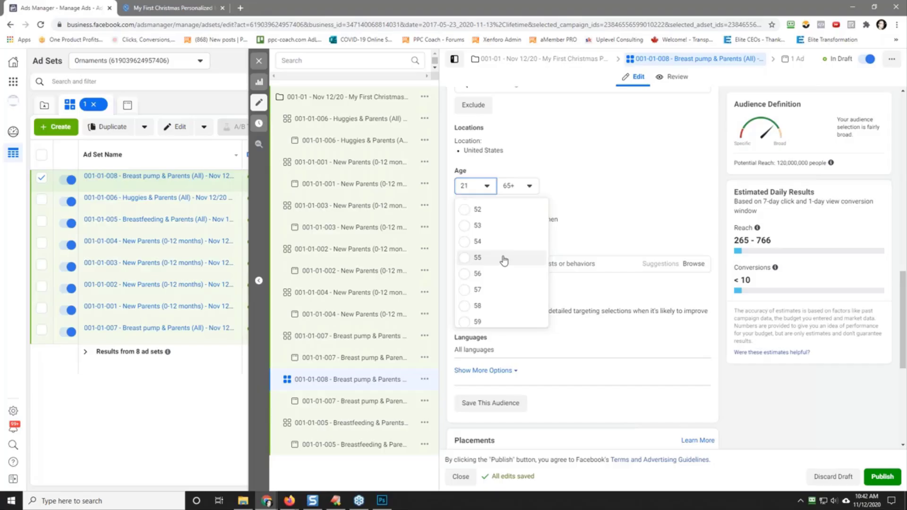
scroll(504, 260, "down", 2)
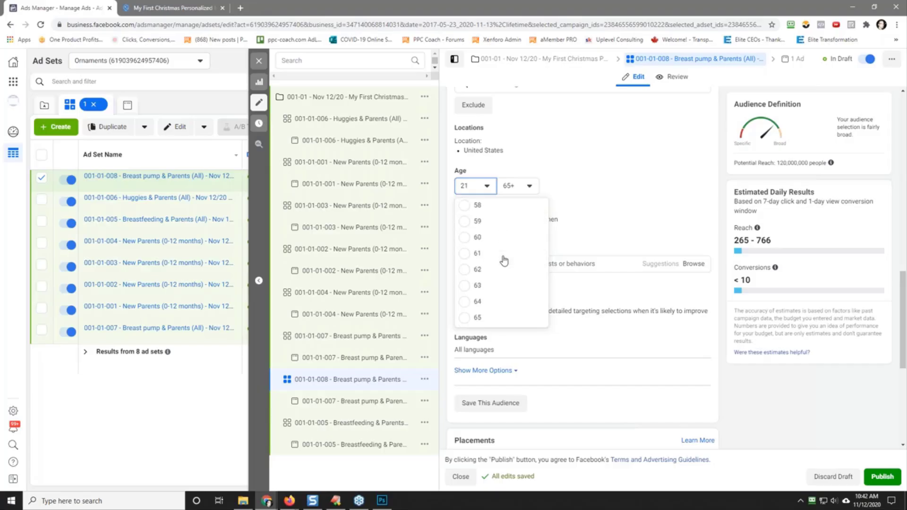
left_click(498, 237)
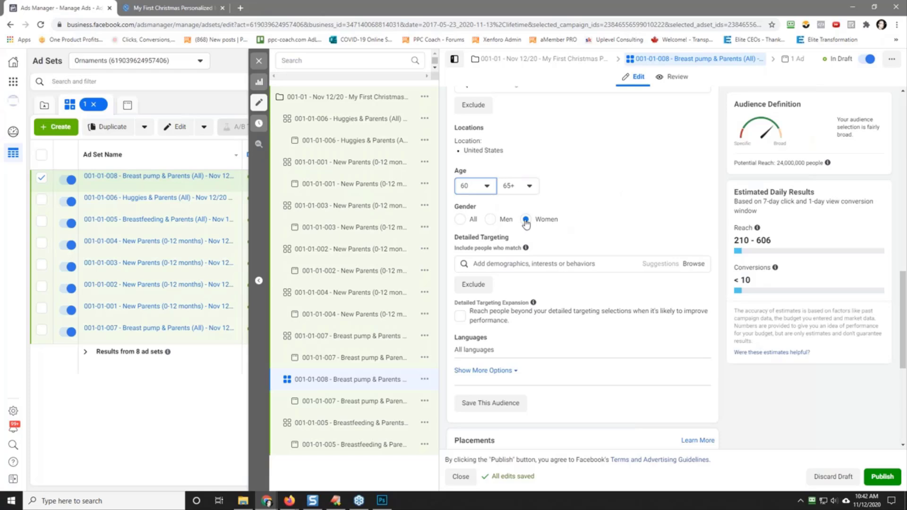
left_click(583, 264)
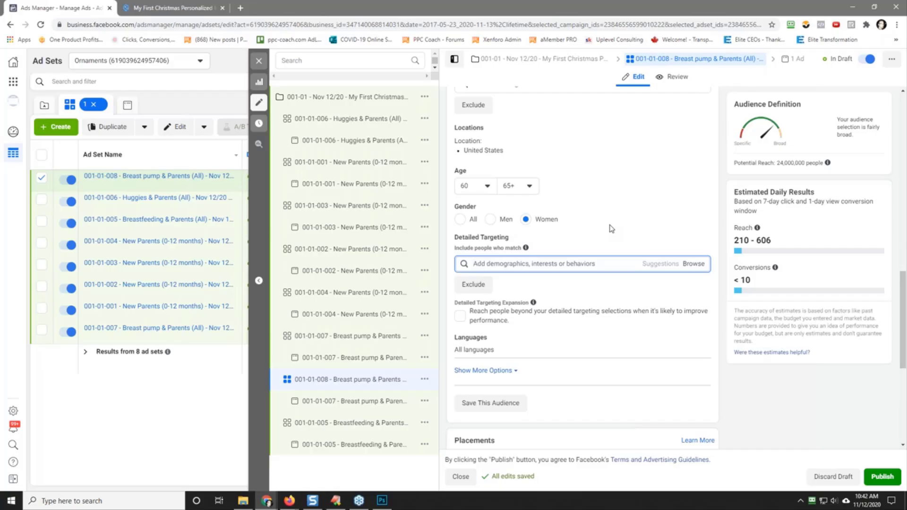
Step: Rename the 001-01-008 ad set to "001-01-008 - No Interest - Nov 12/20 - [60+ - W] - USA - 5D"
scroll(612, 229, "up", 10)
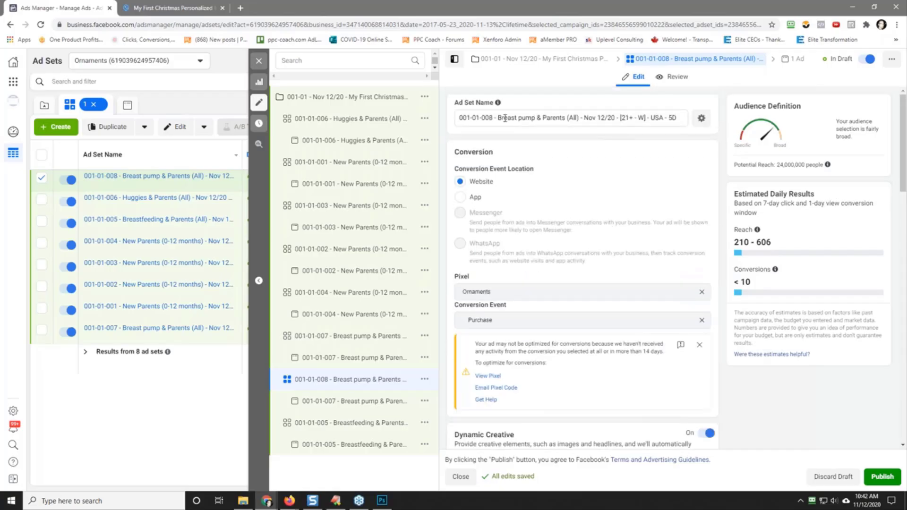
left_click_drag(500, 120, 579, 119)
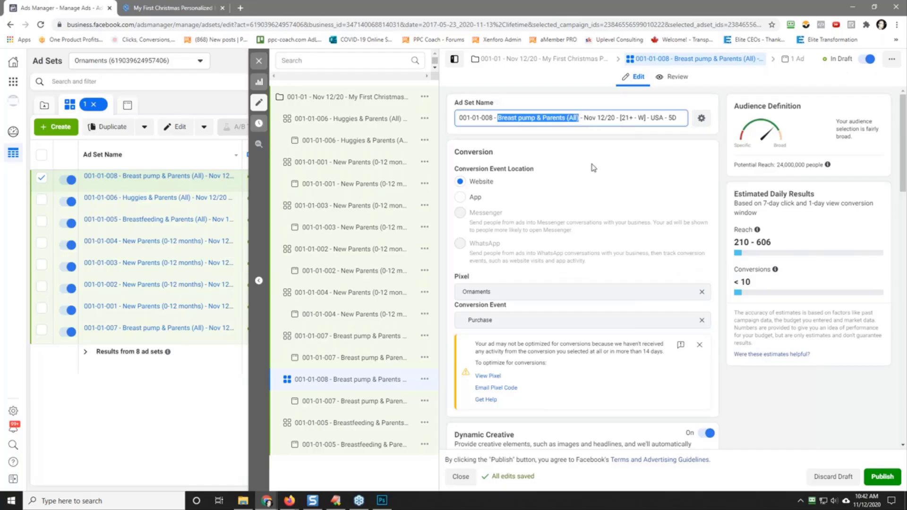
type("No Interset")
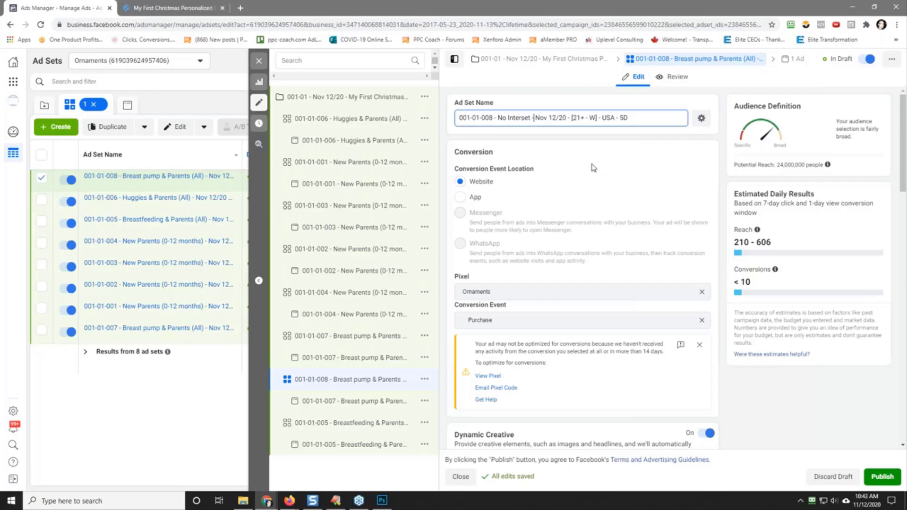
key("Delete")
key("Delete")
type("60")
left_click(523, 118)
key("Delete")
key("Delete")
key("Delete")
type("est")
Step: Copy the 001-01-008 ad set's name and use it to replace the name of the ad inside that ad set
triple_click(537, 119)
right_click(537, 119)
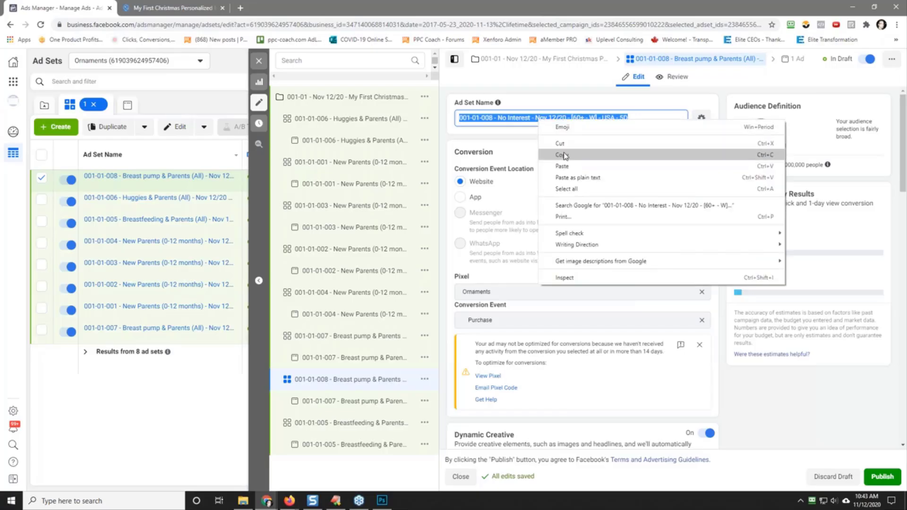
left_click(565, 154)
left_click(566, 152)
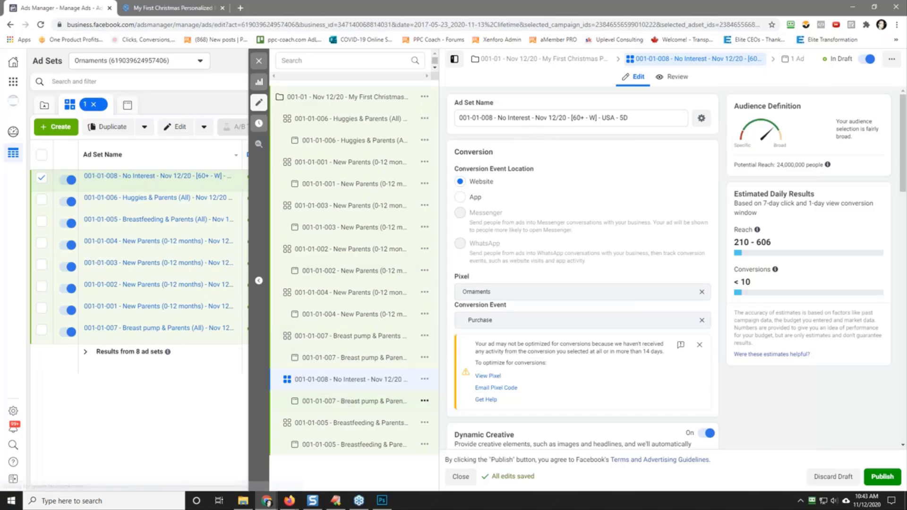
left_click(341, 401)
triple_click(506, 116)
right_click(516, 117)
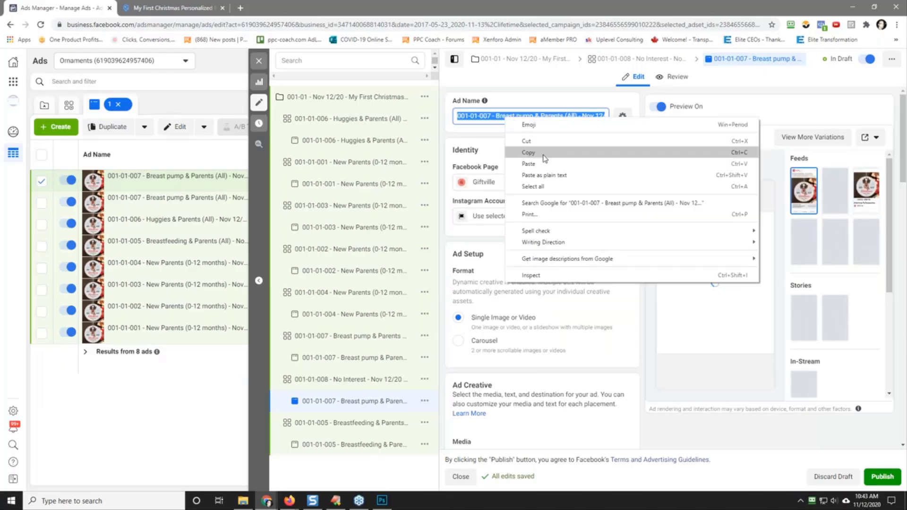
left_click(528, 145)
left_click(528, 146)
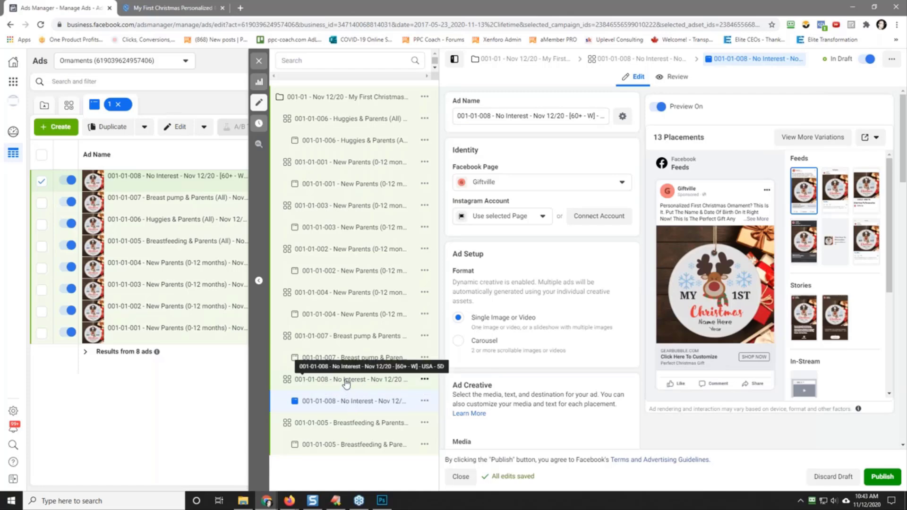
Step: Duplicate the 001-01-007 Breast pump & Parents (All) ad set and change the copy's number to 001-01-009
left_click(349, 336)
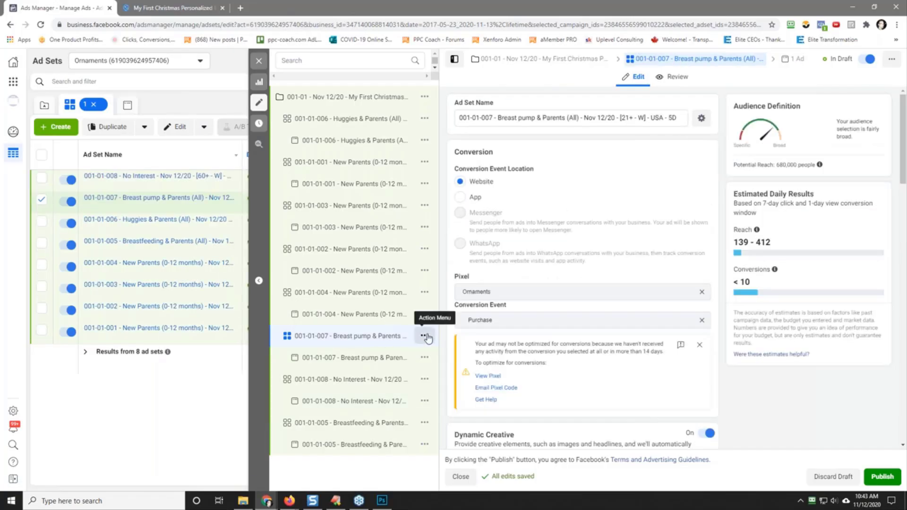
left_click(426, 337)
left_click(480, 352)
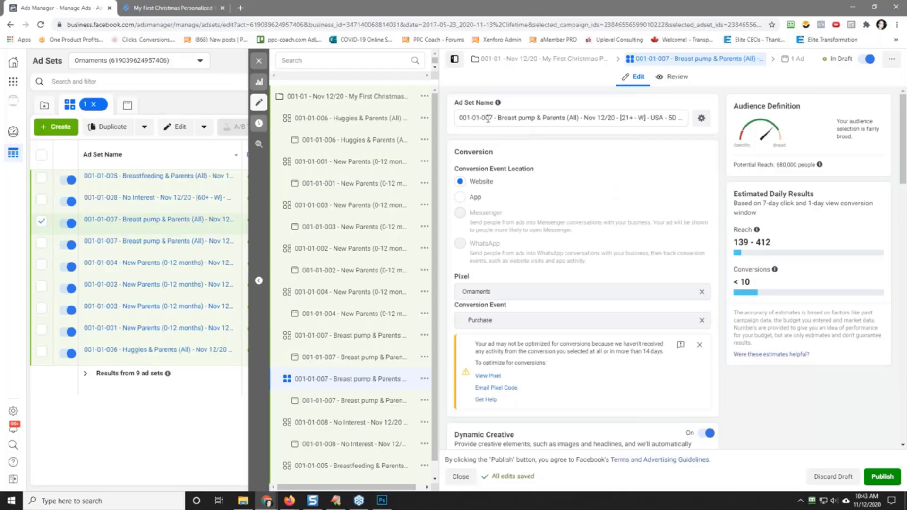
left_click_drag(489, 118, 493, 118)
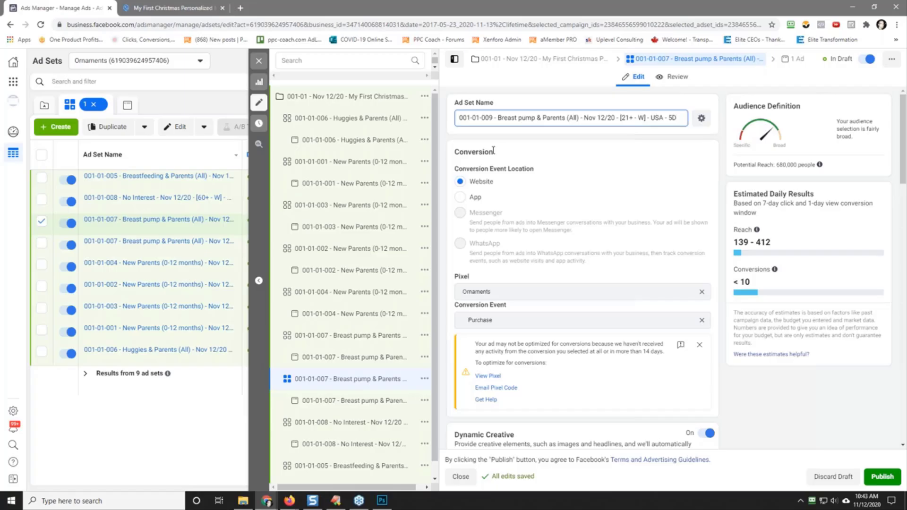
Step: Replace the Breast pump interest in the 001-01-009 ad set's detailed targeting with the suggested Nursing bra interest
scroll(584, 156, "down", 15)
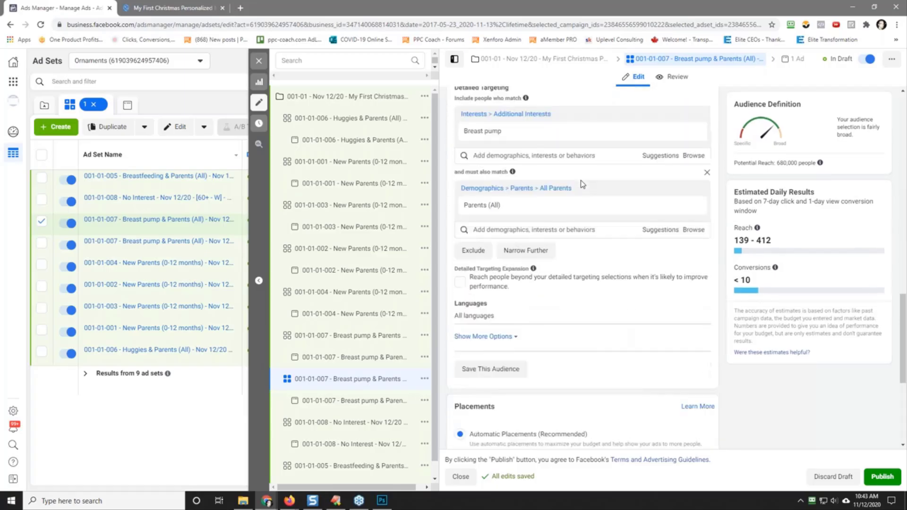
scroll(585, 181, "up", 2)
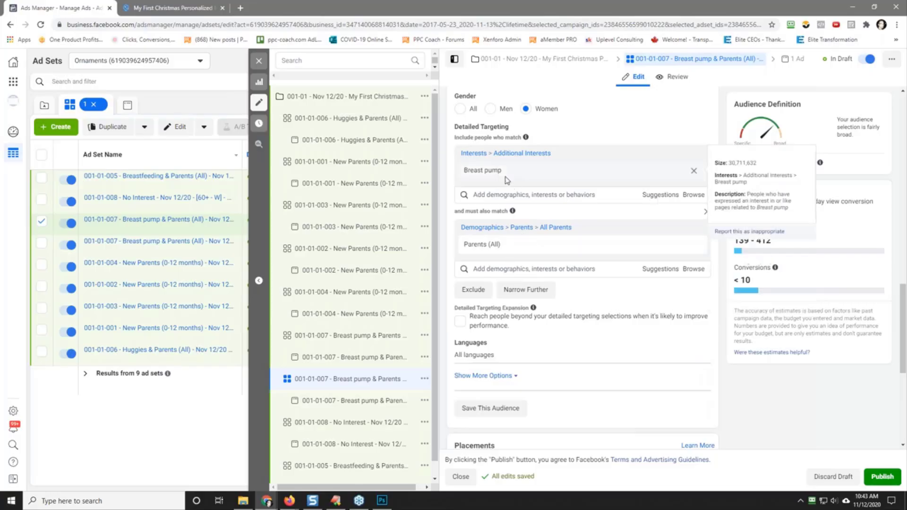
left_click(594, 195)
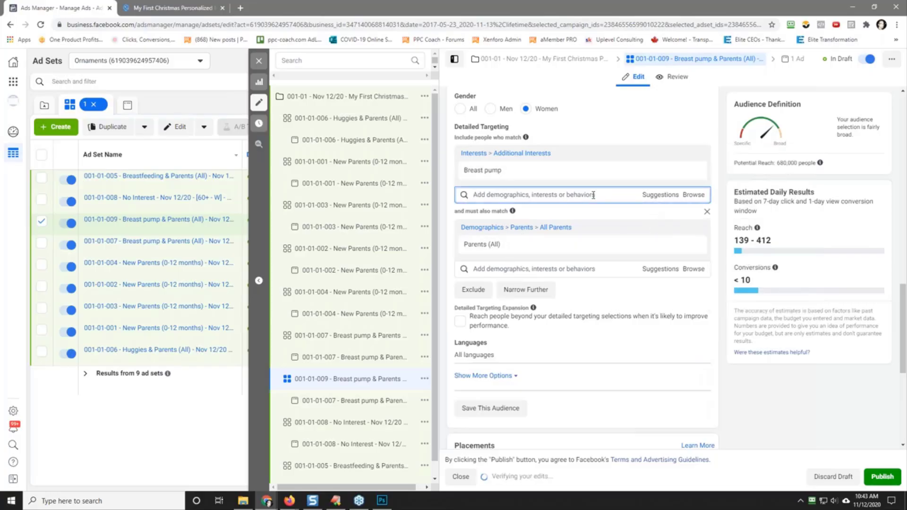
left_click(650, 198)
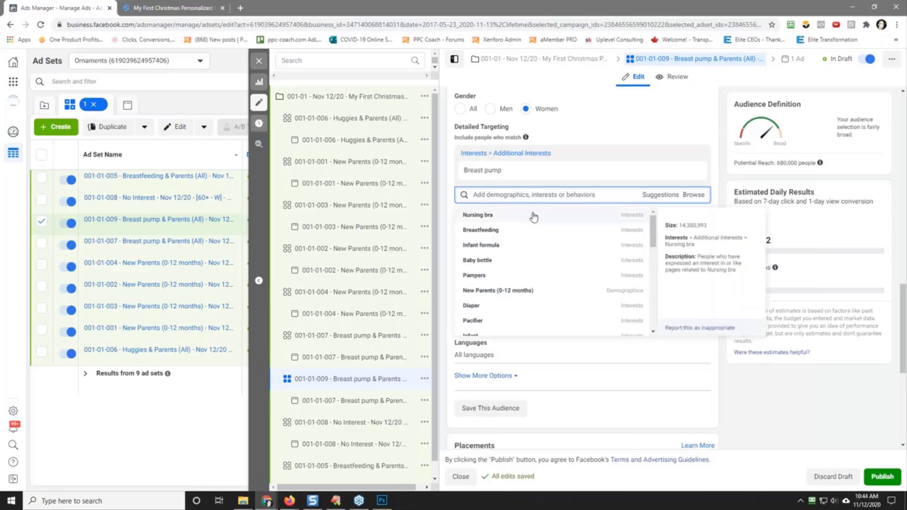
left_click(486, 217)
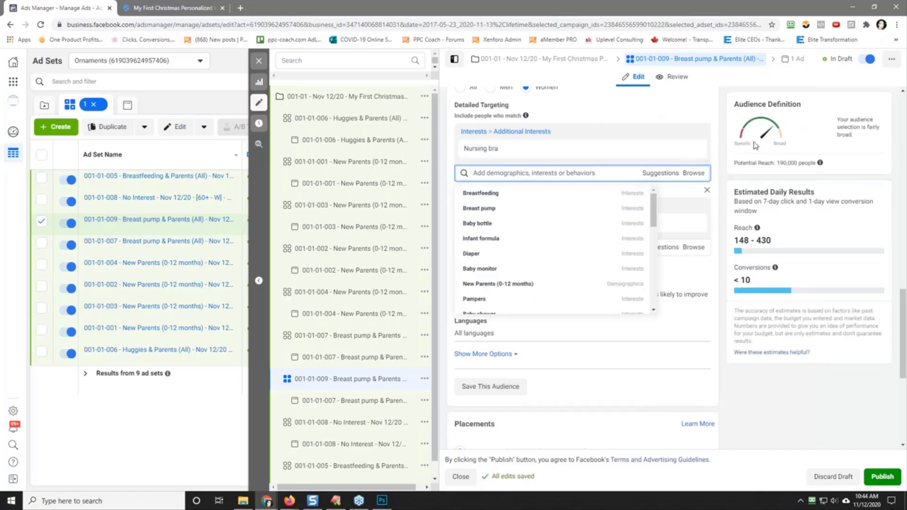
Step: Copy the text "Nursing bra" from the 001-01-009 ad set's detailed targeting for use in the ad set name
left_click_drag(464, 149, 488, 149)
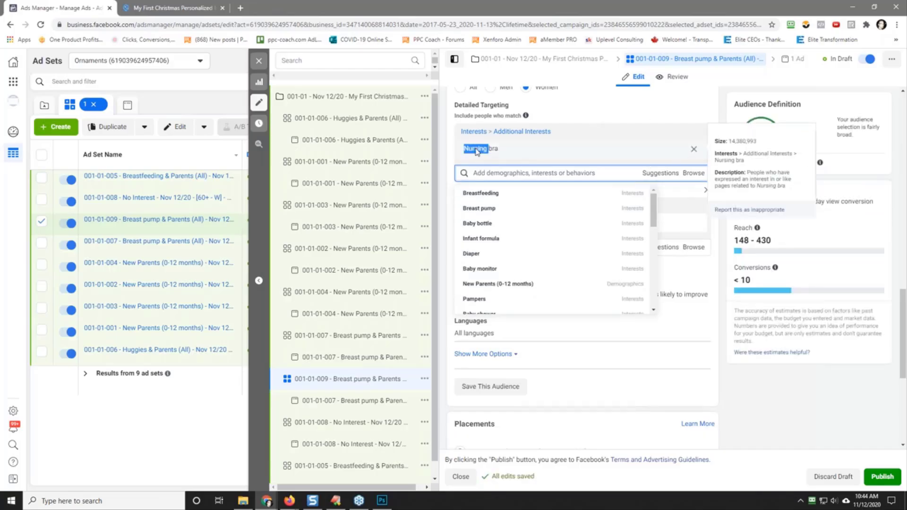
right_click(477, 151)
left_click(478, 149)
triple_click(478, 149)
right_click(477, 150)
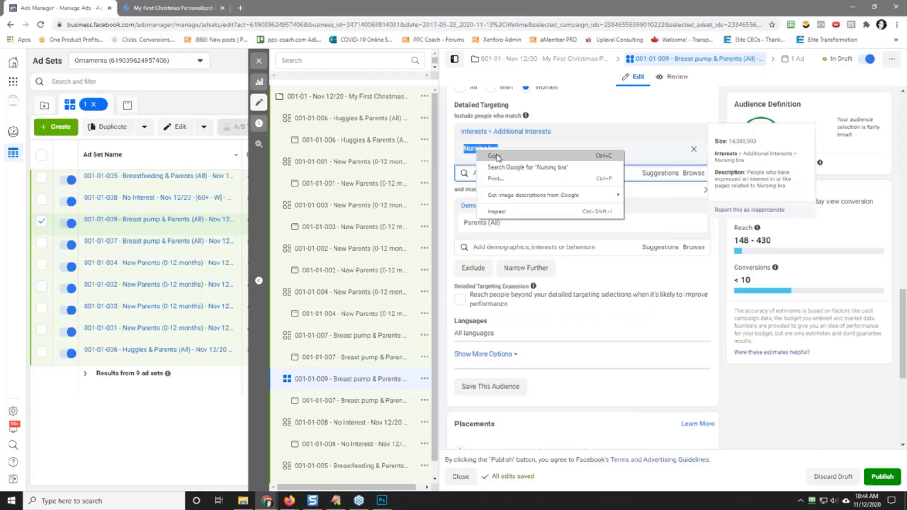
left_click(496, 156)
scroll(623, 213, "up", 3)
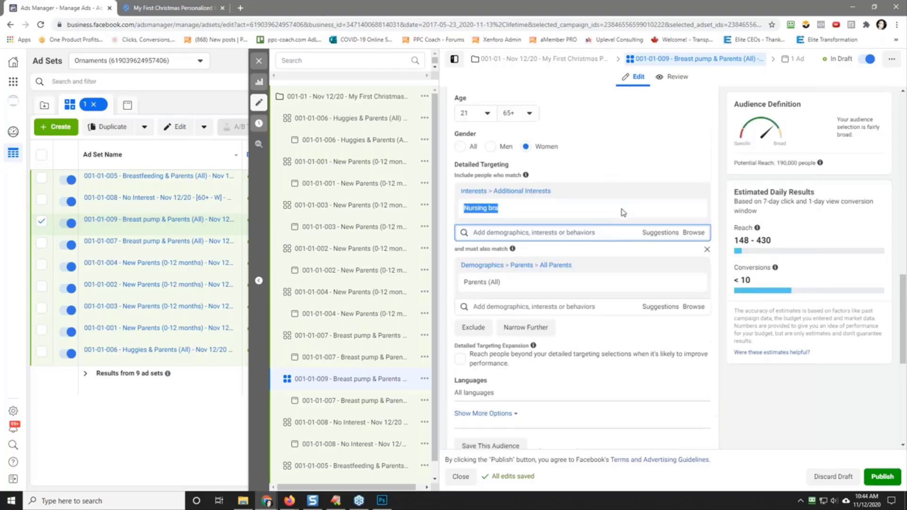
scroll(611, 187, "up", 15)
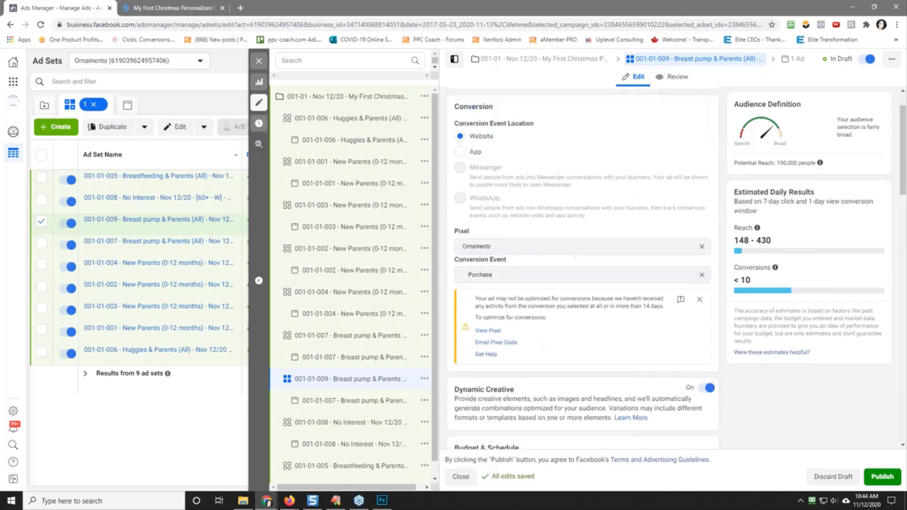
scroll(538, 134, "down", 8)
scroll(536, 139, "up", 3)
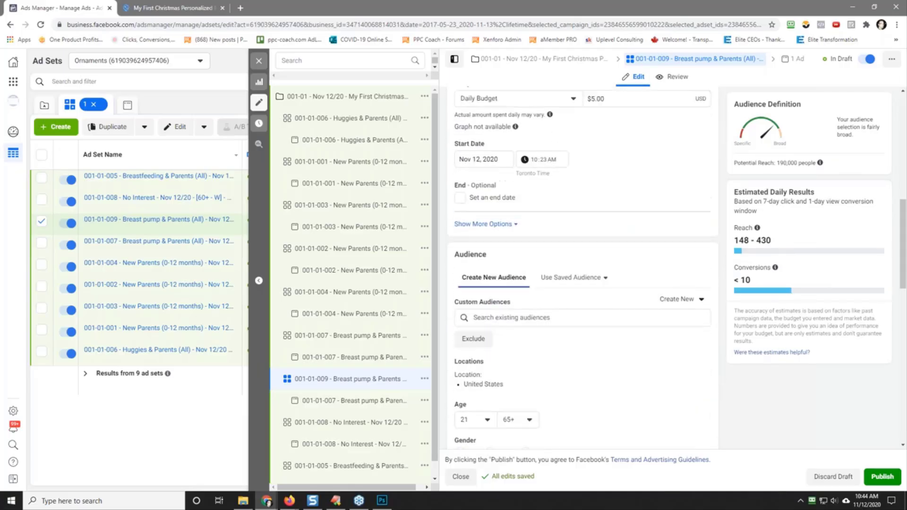
scroll(586, 277, "down", 6)
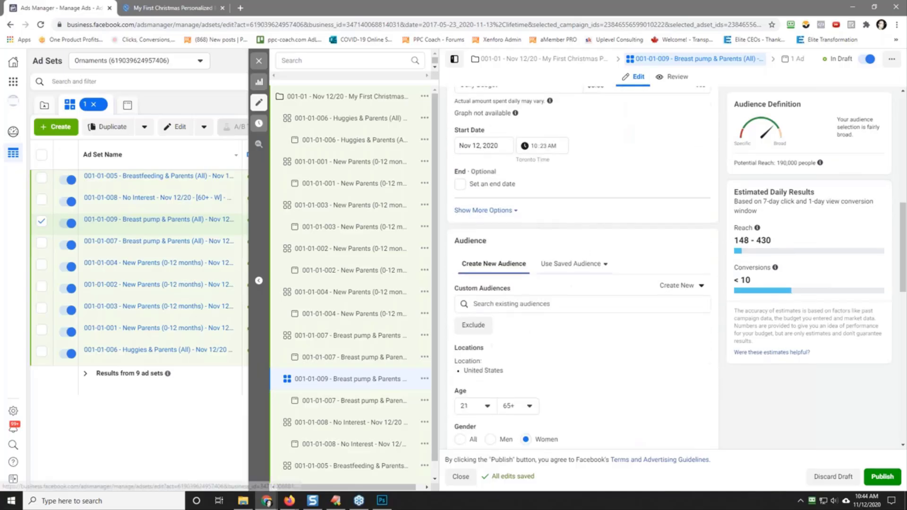
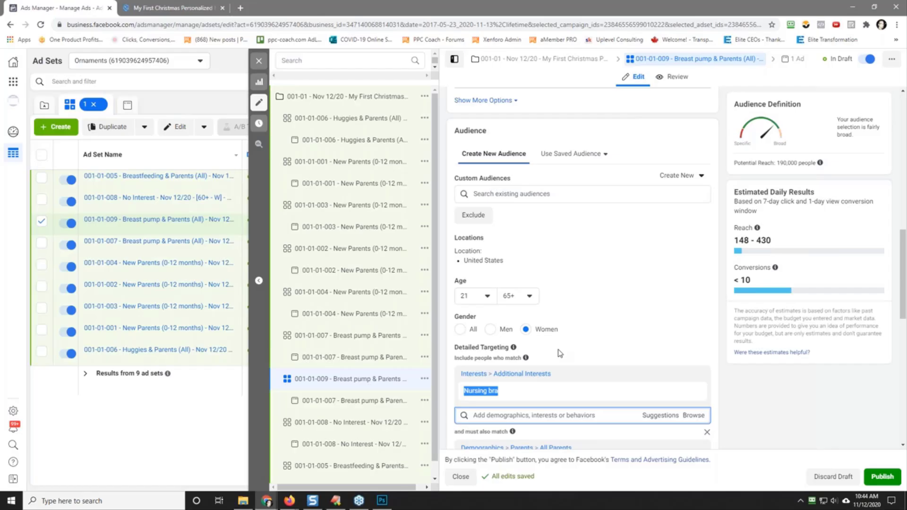
Step: Replace "Breast pump" with the copied "Nursing bra" in the 001-01-009 ad set's name
scroll(638, 298, "up", 10)
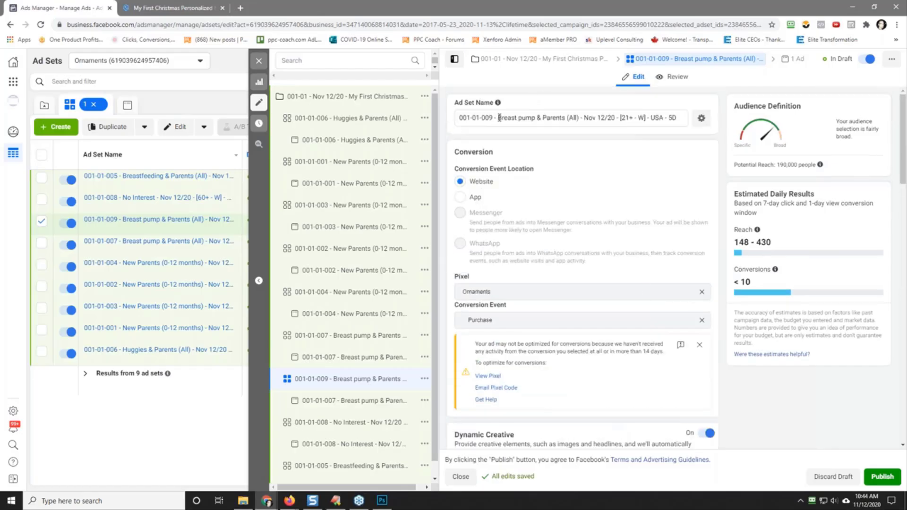
left_click_drag(498, 118, 535, 122)
right_click(528, 122)
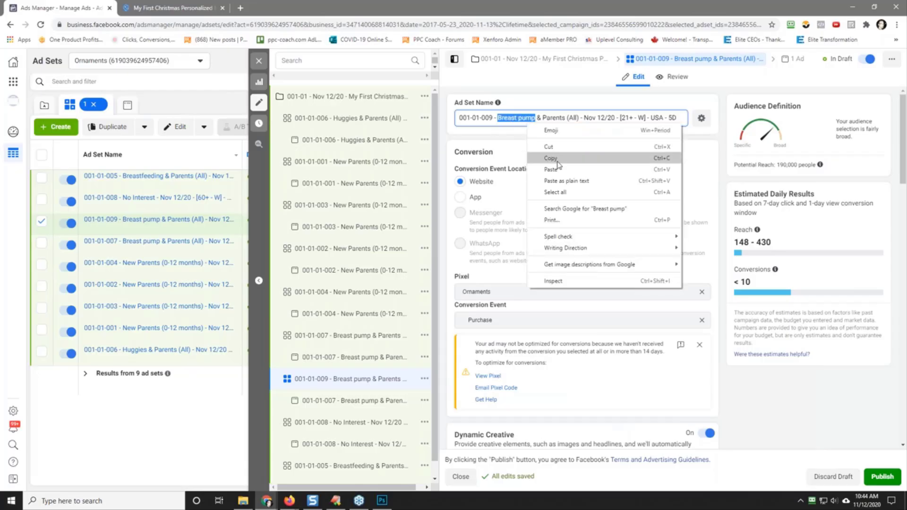
left_click(558, 162)
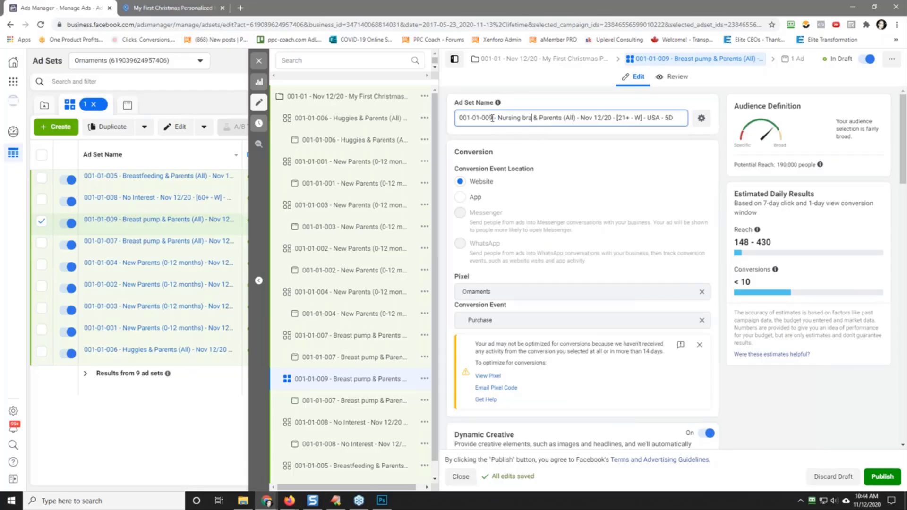
Step: Copy the full name of the 001-01-009 Nursing bra ad set and use it to replace the name of the ad inside it
triple_click(605, 120)
right_click(606, 120)
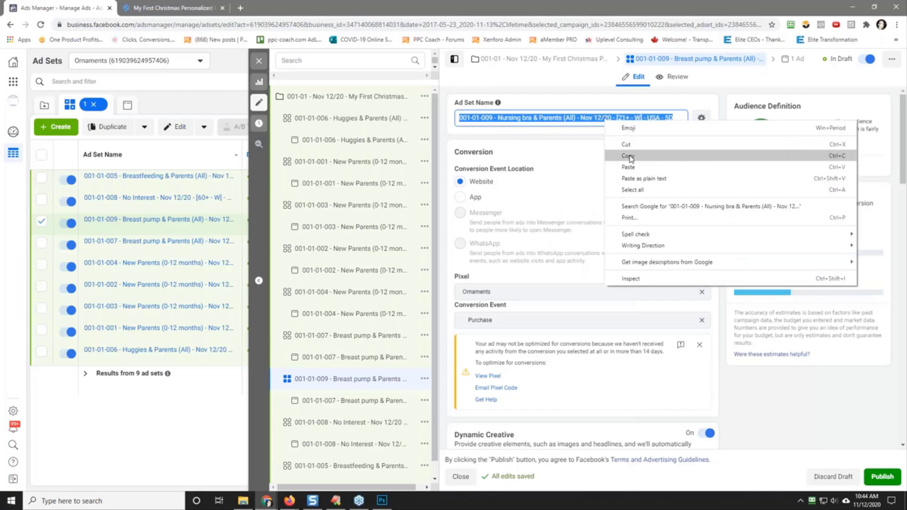
left_click(598, 158)
left_click(366, 388)
left_click(359, 401)
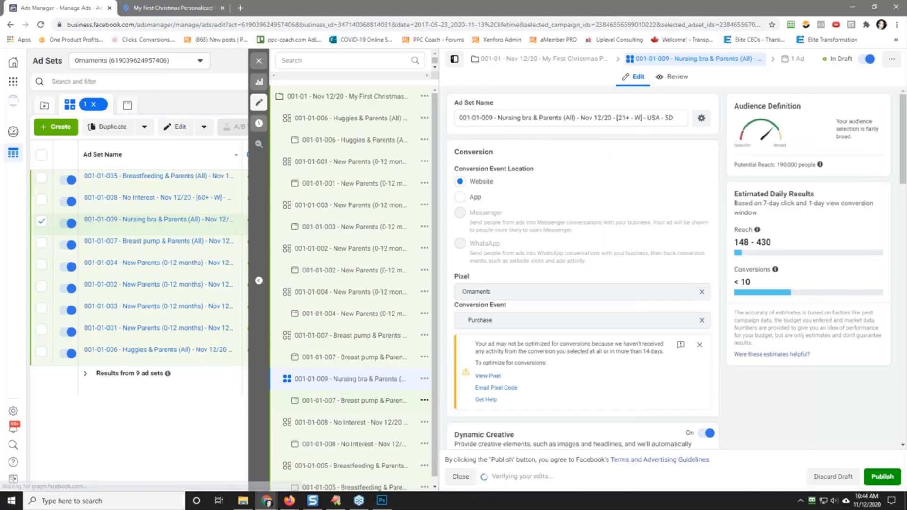
triple_click(506, 117)
right_click(505, 116)
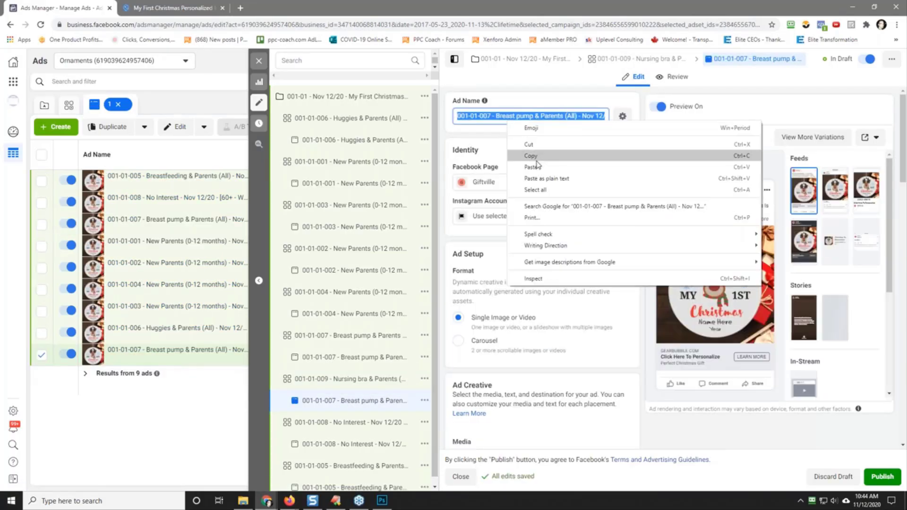
left_click(522, 142)
left_click(524, 143)
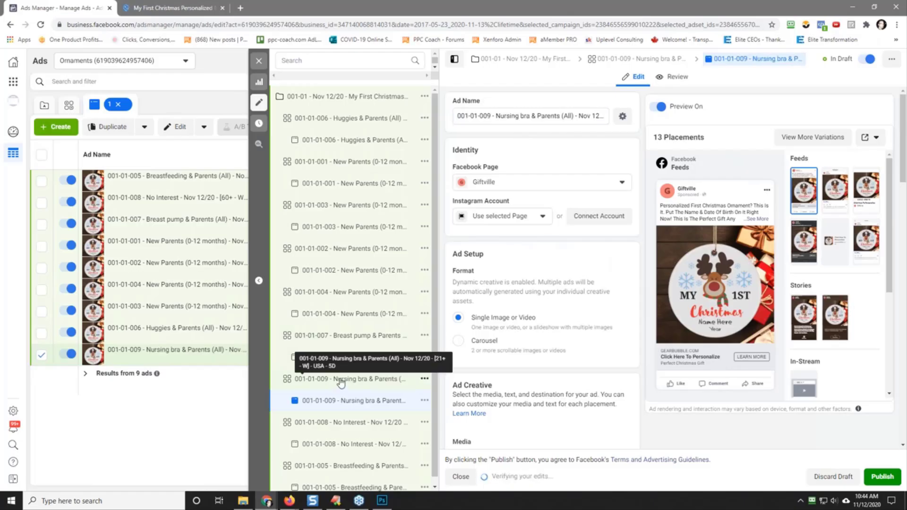
Step: Duplicate the 001-01-009 Nursing bra & Parents (All) ad set within the campaign
left_click(341, 380)
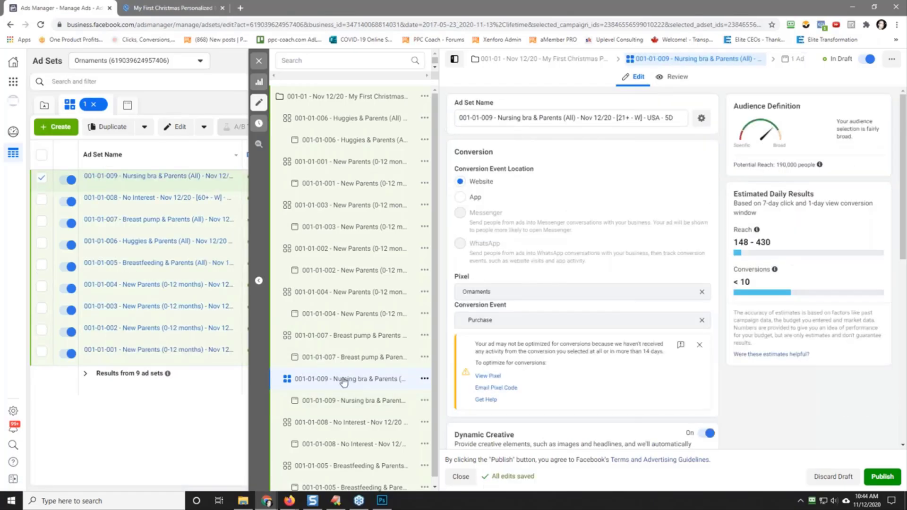
left_click(424, 380)
left_click(466, 394)
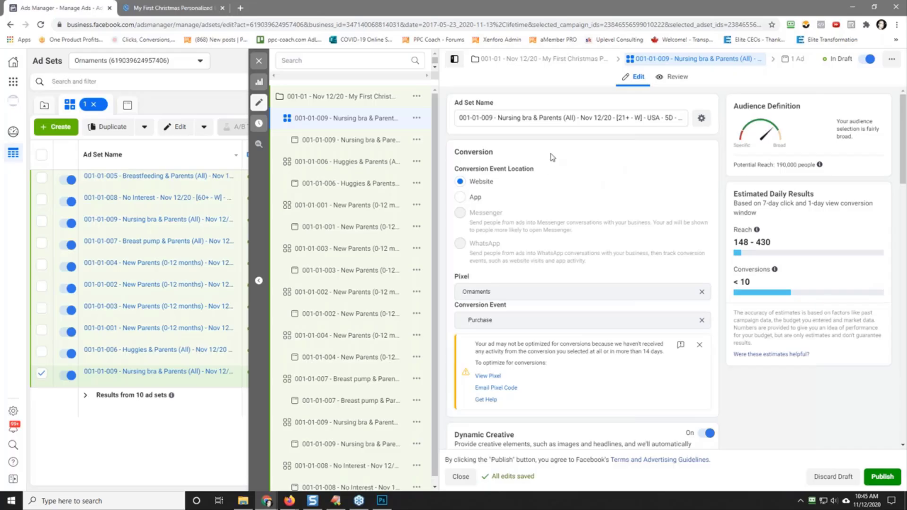
Step: Replace the Nursing bra interest in the duplicated ad set's detailed targeting with the suggested Baby transport interest
scroll(571, 171, "down", 12)
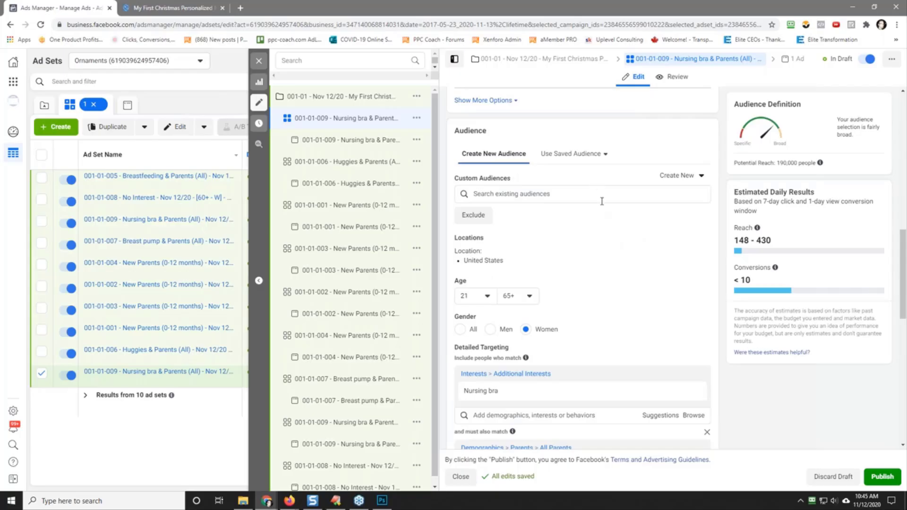
scroll(616, 239, "down", 2)
left_click(639, 309)
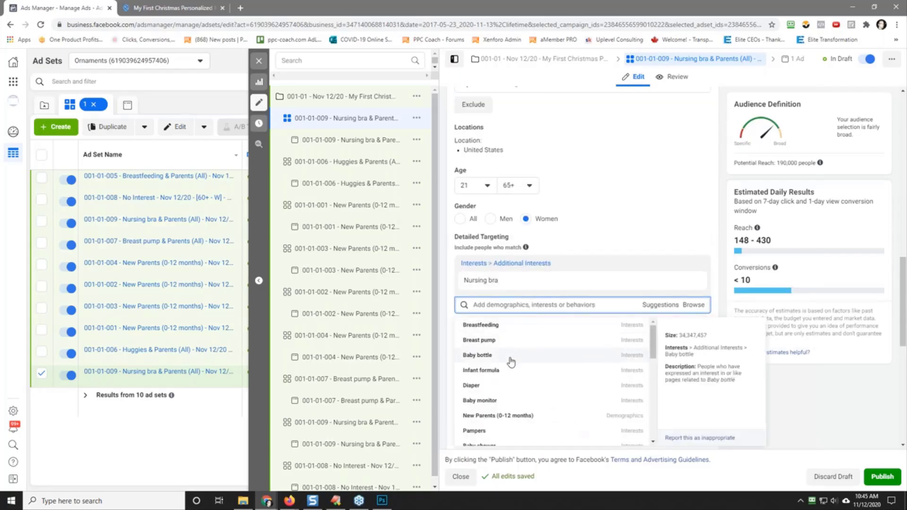
scroll(525, 368, "down", 3)
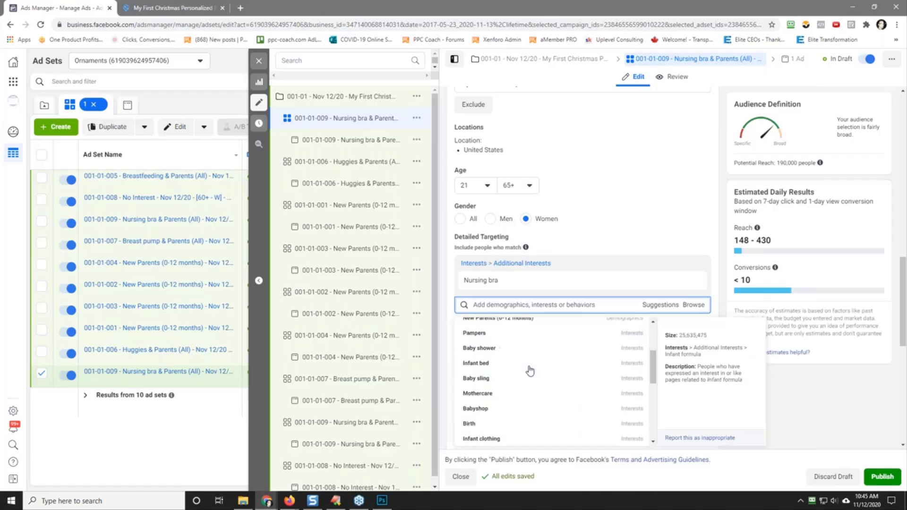
scroll(531, 371, "up", 3)
scroll(530, 371, "down", 5)
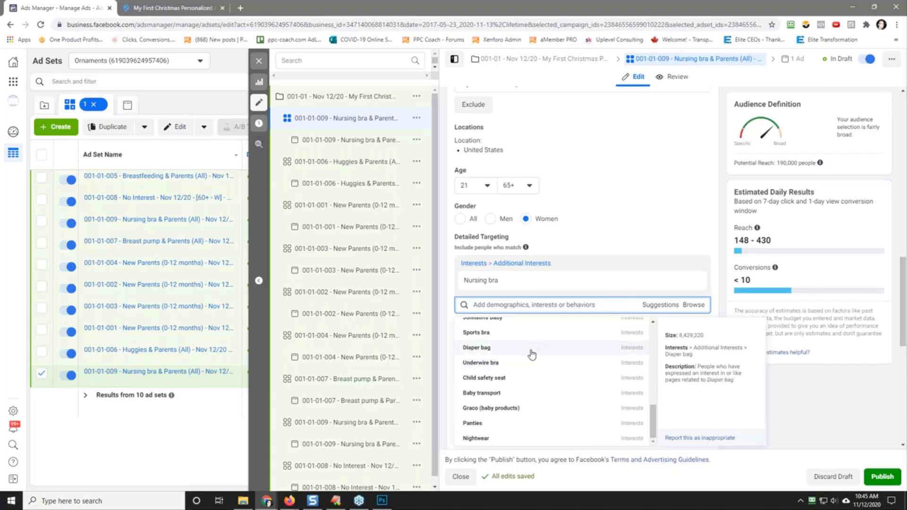
left_click(522, 397)
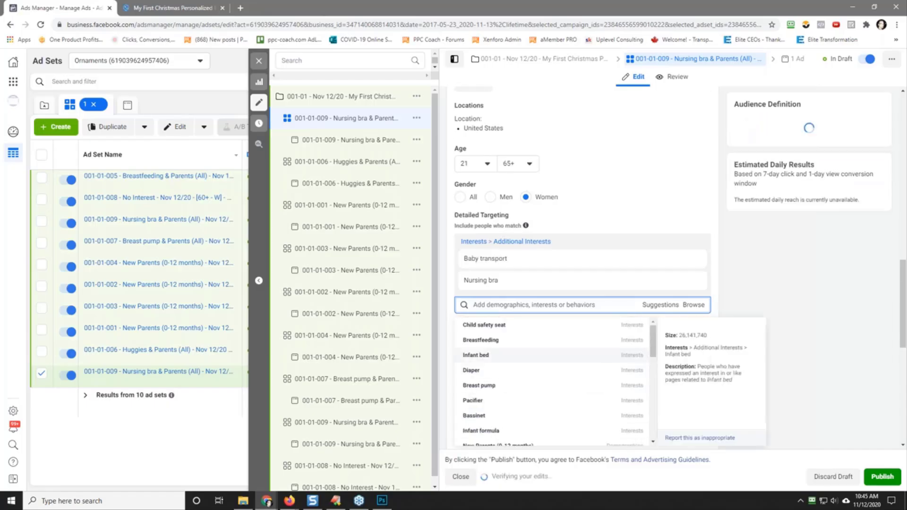
left_click(693, 283)
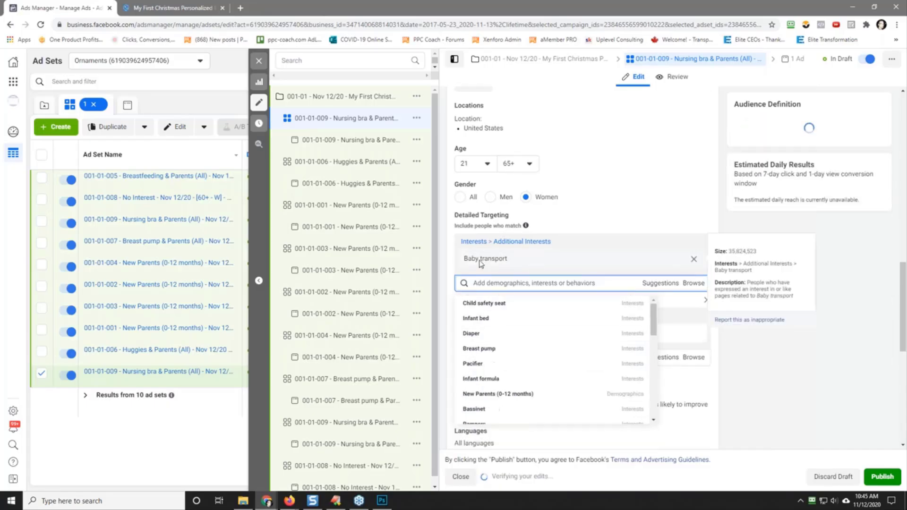
left_click(628, 209)
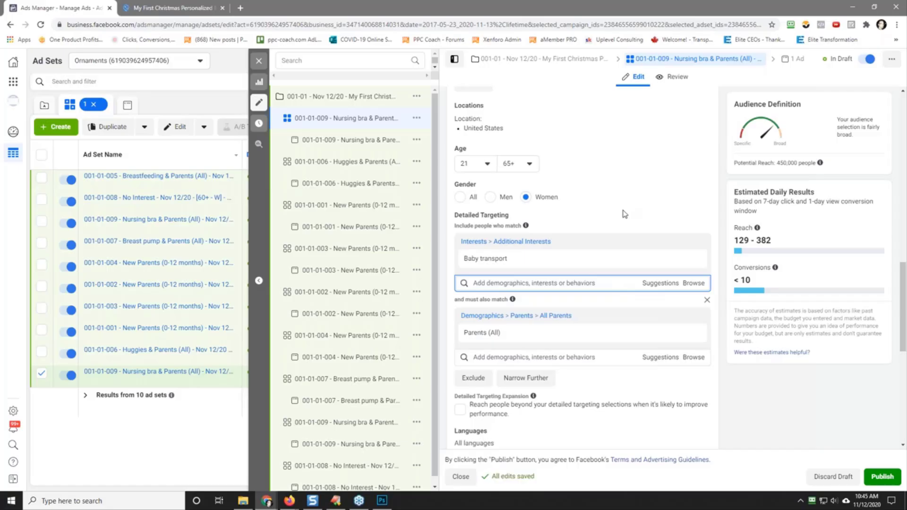
Step: Copy "Baby transport" from the detailed targeting and put it in place of "Nursing bra" in the duplicated ad set's name
triple_click(486, 259)
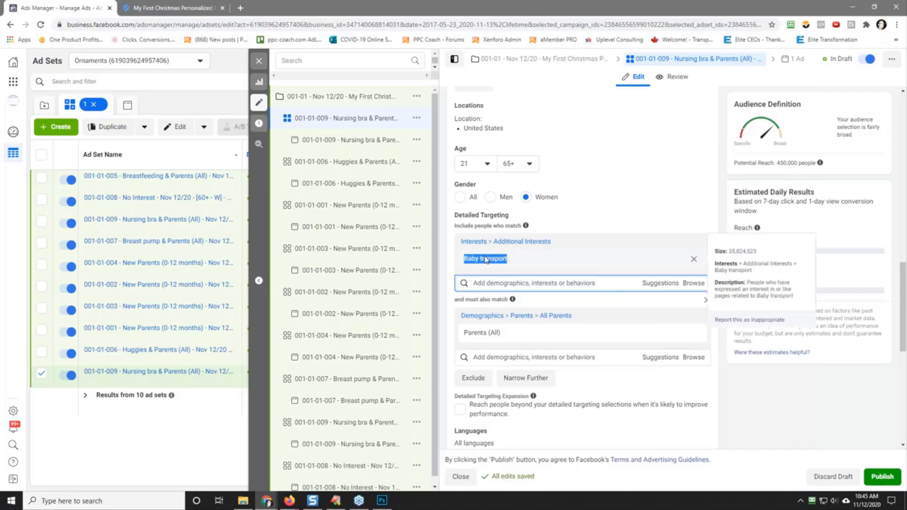
right_click(484, 257)
left_click(501, 261)
left_click(619, 209)
scroll(619, 208, "up", 10)
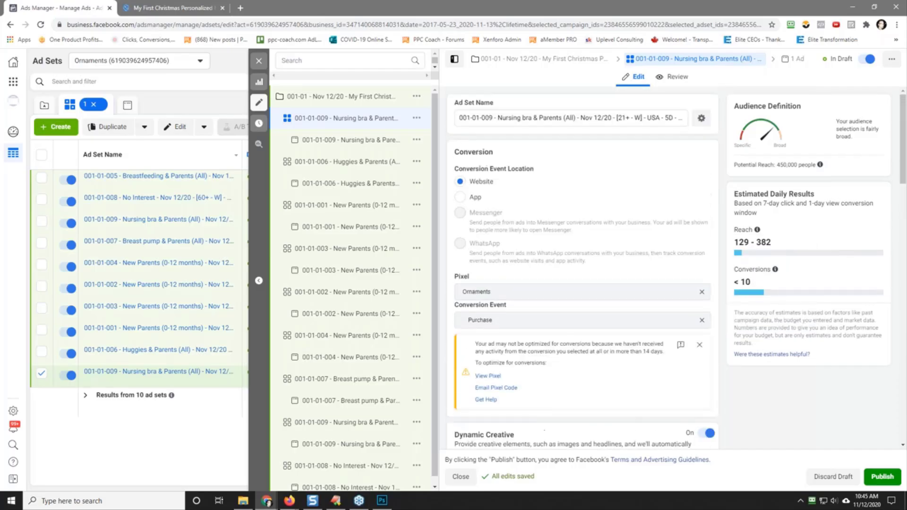
left_click_drag(498, 118, 529, 120)
right_click(530, 121)
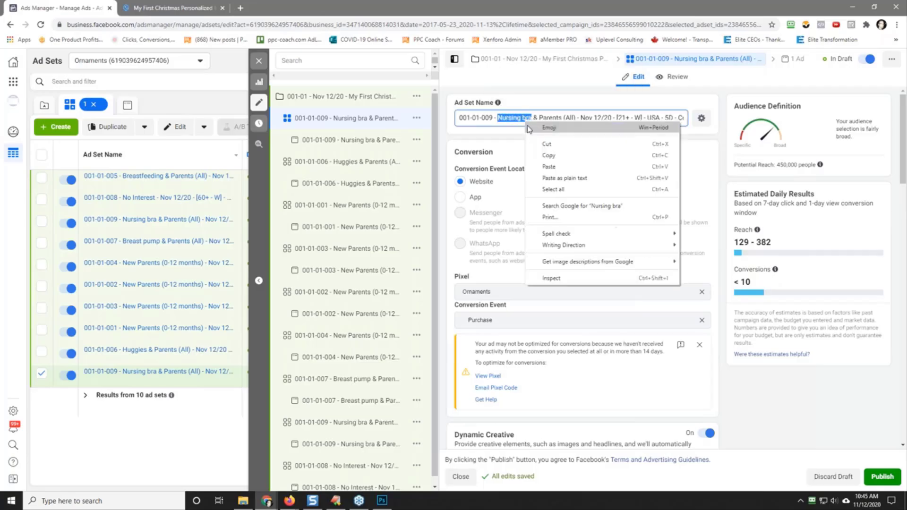
left_click(563, 163)
Step: Change the Baby transport ad set's number to 001-01-010 and remove the copy suffix from the end of its name
left_click_drag(484, 119, 491, 119)
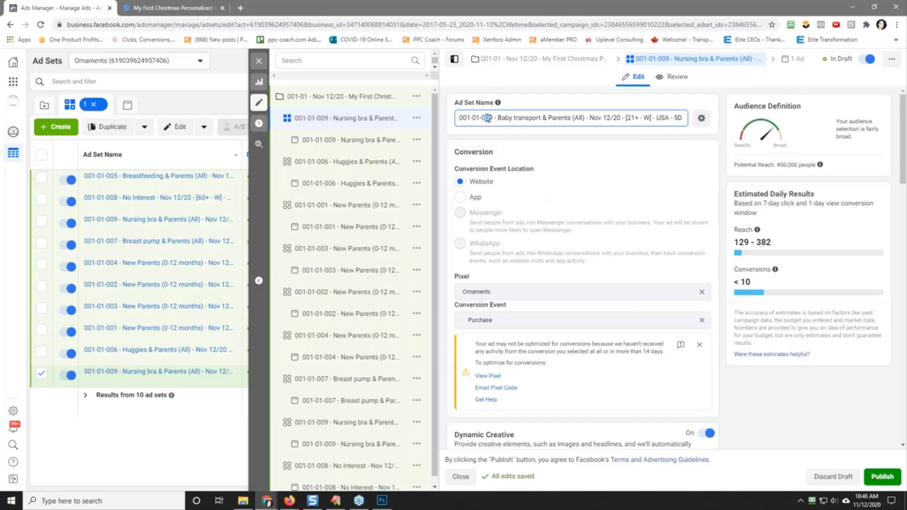
type("10")
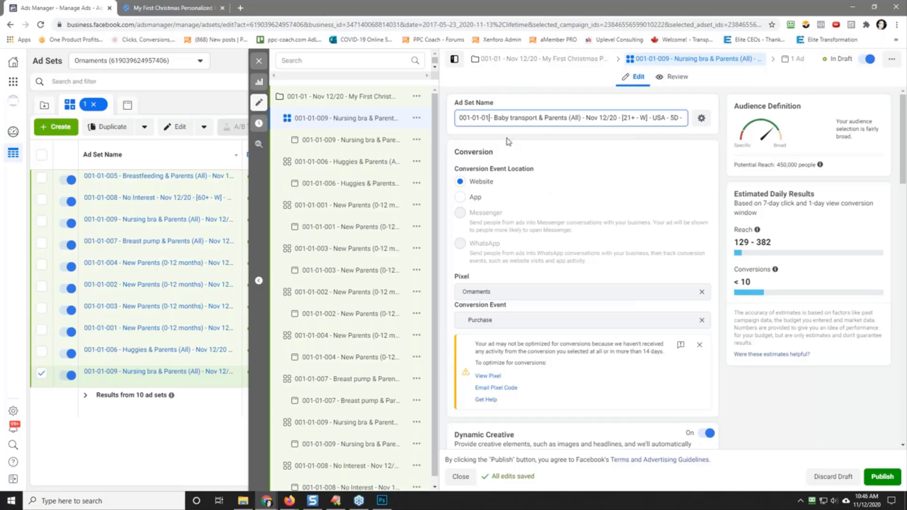
key("End")
key("BackSpace")
key("BackSpace")
key("BackSpace")
key("BackSpace")
key("BackSpace")
key("BackSpace")
key("BackSpace")
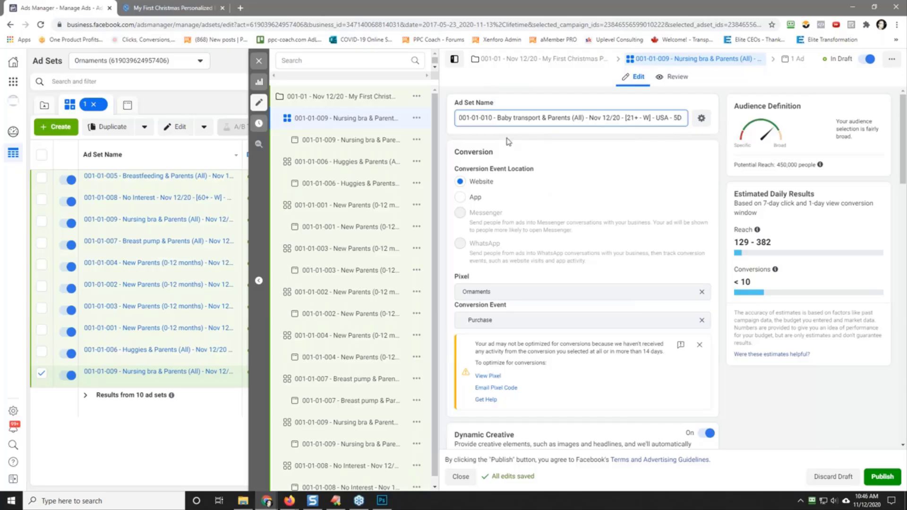
Step: Copy the 001-01-010 Baby transport ad set's name and use it to replace the name of the ad inside that ad set
triple_click(525, 117)
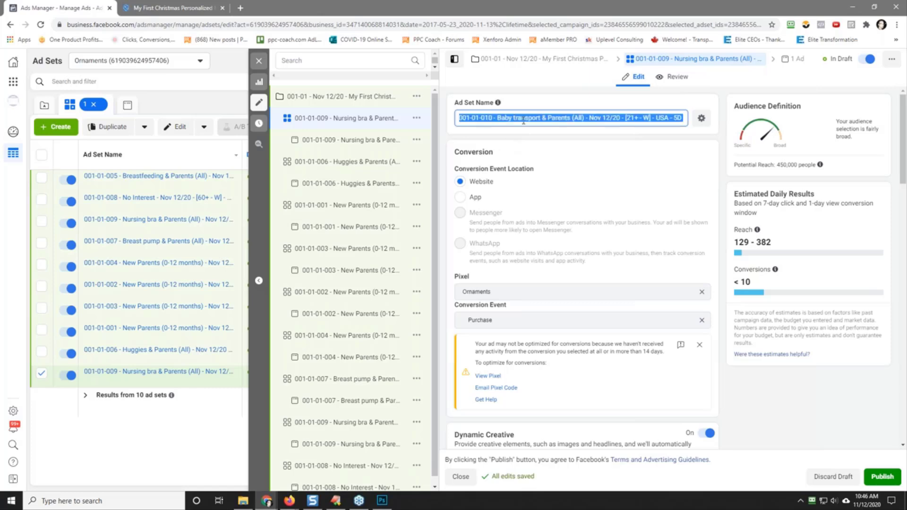
right_click(525, 121)
left_click(550, 156)
left_click(450, 133)
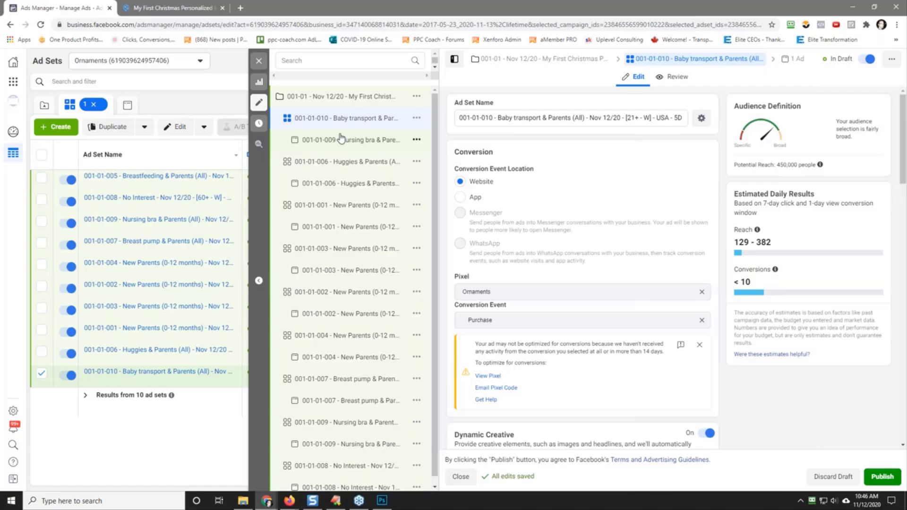
left_click(341, 140)
triple_click(501, 116)
right_click(502, 116)
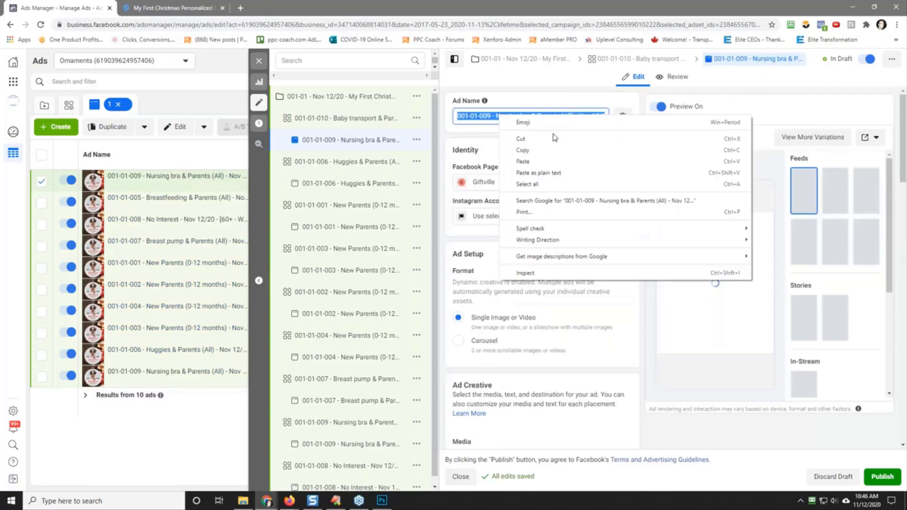
left_click(523, 161)
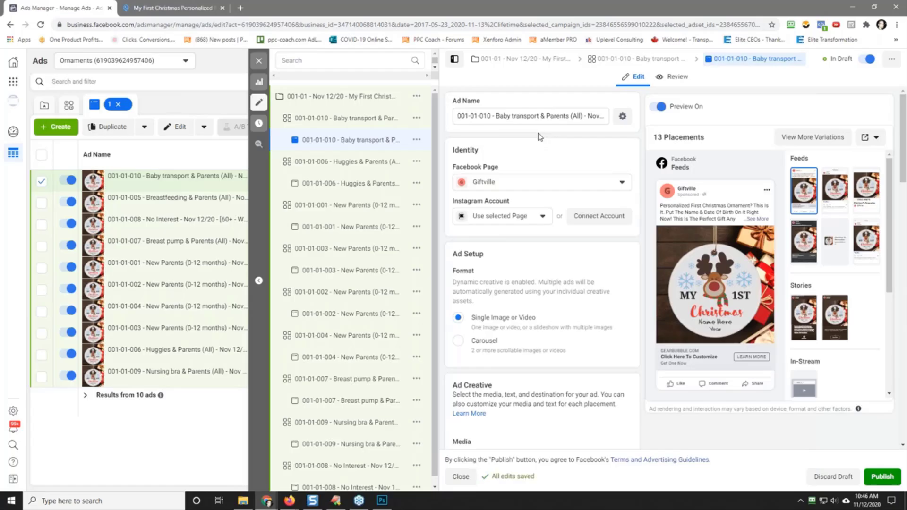
left_click(556, 117)
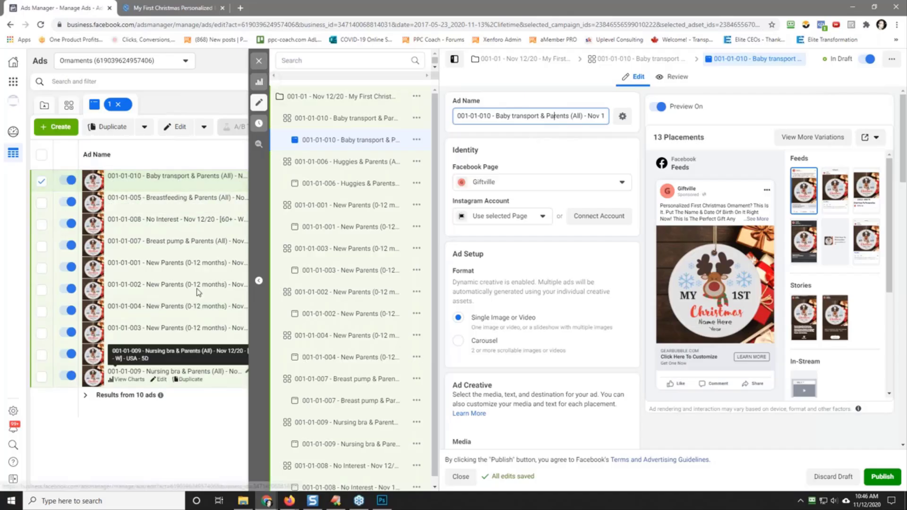
Step: Close the editor, then review and publish the drafted campaign with all its ad sets and ads
left_click(258, 62)
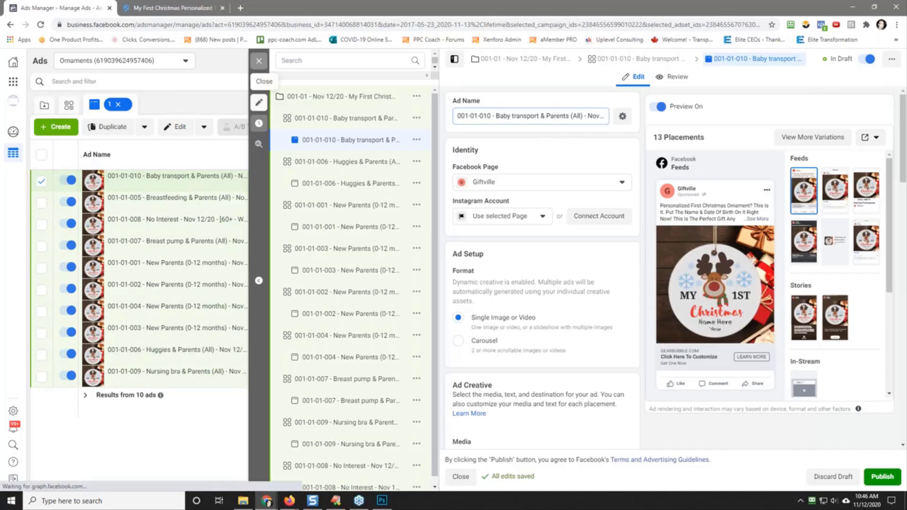
left_click(816, 61)
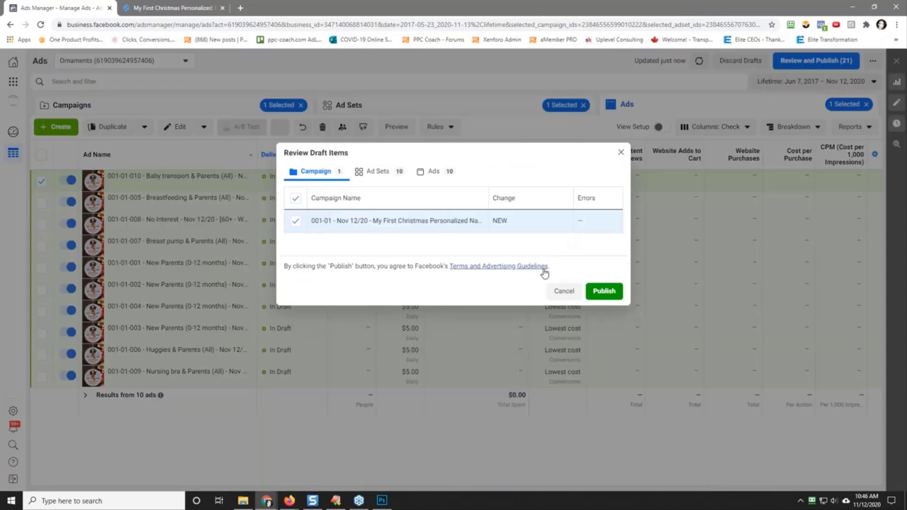
left_click(604, 291)
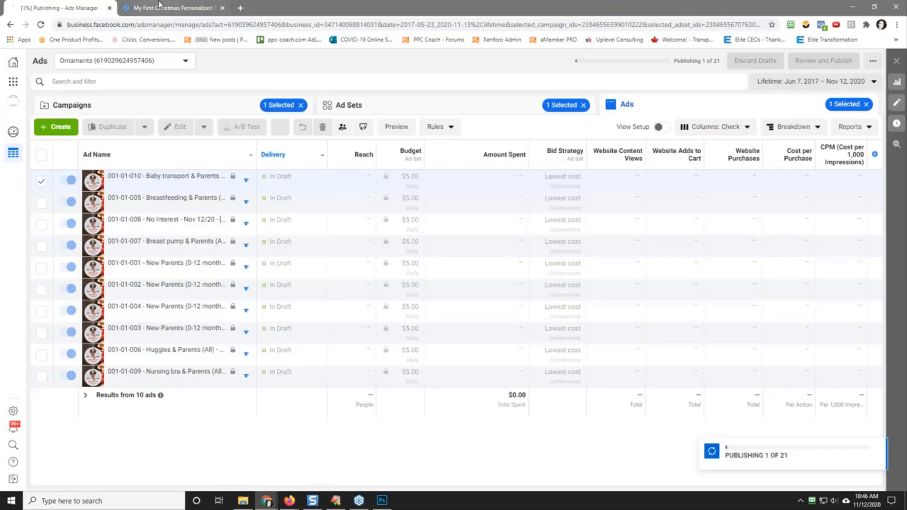
Step: Switch to GearBubble and open the My First Christmas ornament campaign's edit page from the account dashboard to check its profit per sale
left_click(159, 7)
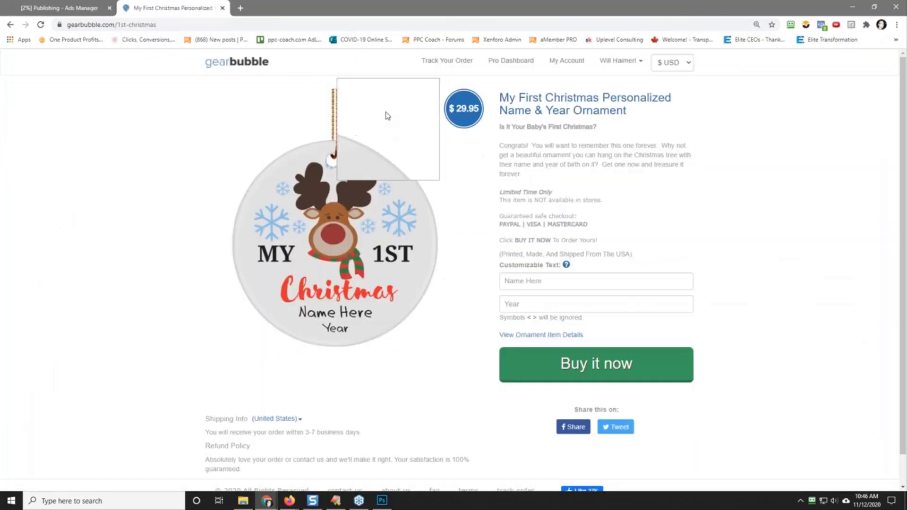
left_click(569, 62)
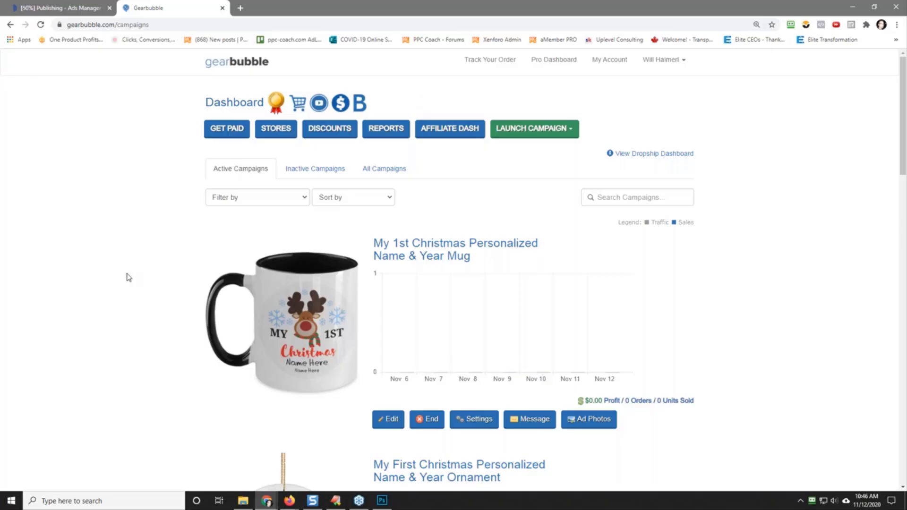
scroll(127, 278, "down", 5)
left_click(387, 420)
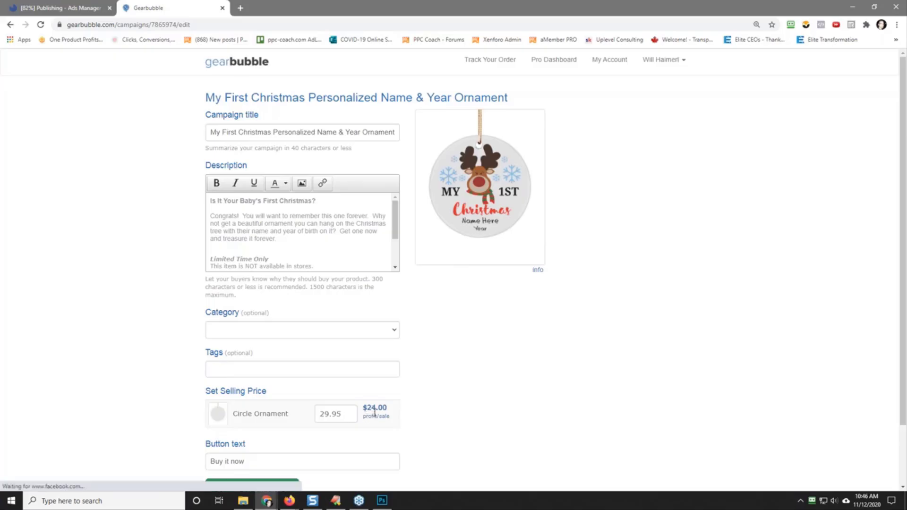
Step: Return to Ads Manager and open the account's Automated Rules page in a separate browser tab
left_click(70, 8)
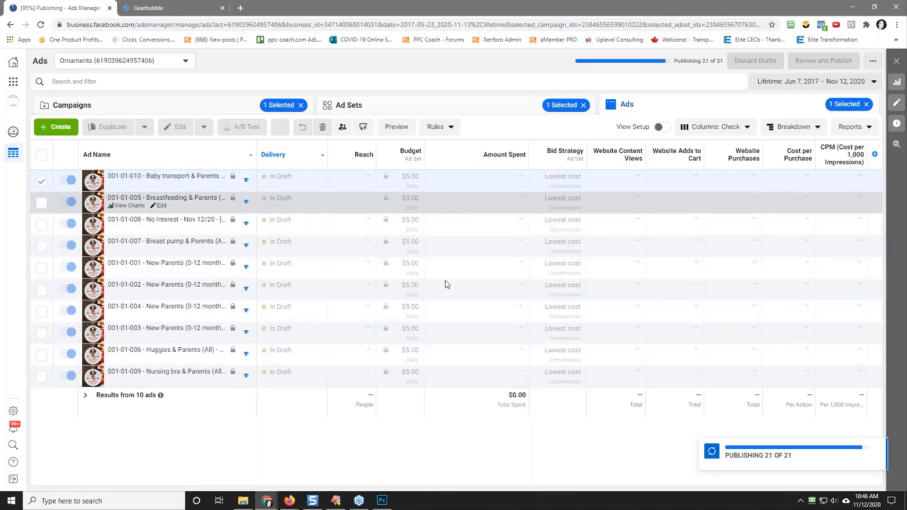
left_click(13, 84)
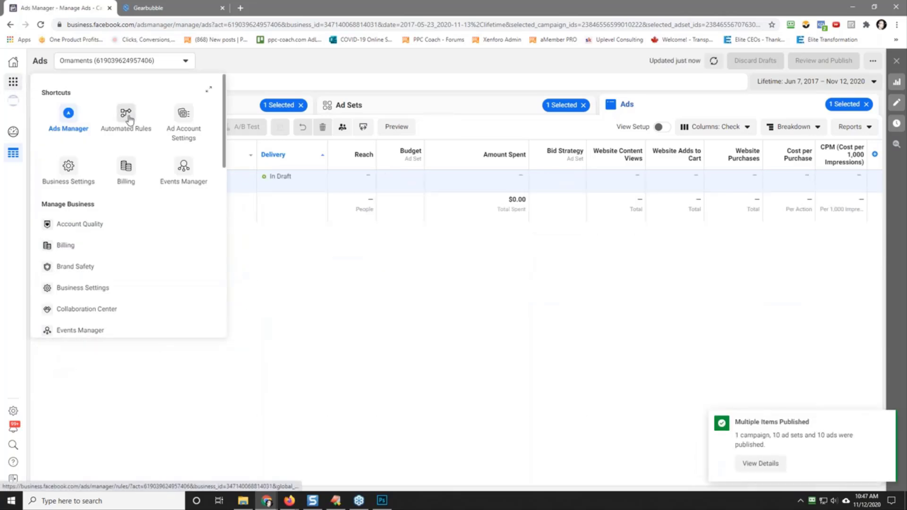
right_click(134, 119)
left_click(172, 123)
left_click(156, 8)
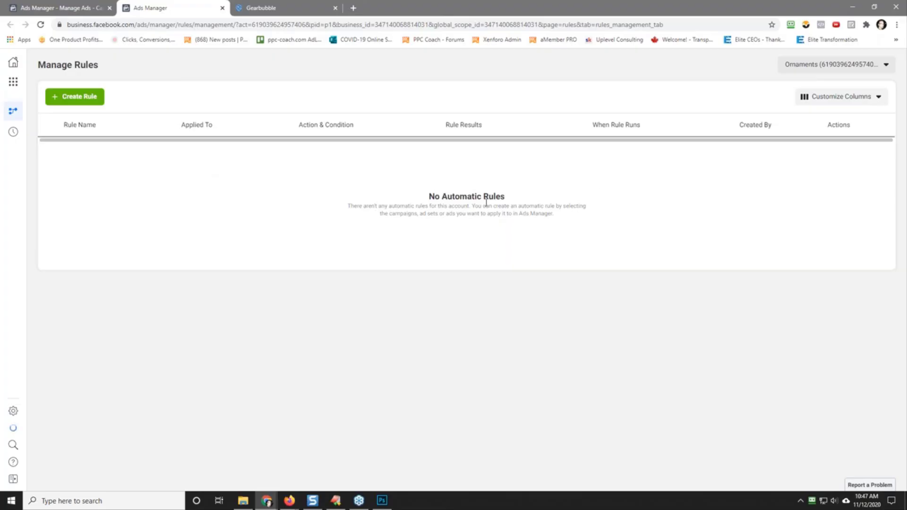
Step: Start a new rule named "5D - Rule #1 - Turn Off Ad Set If Spent > $10 & Add To Cart < 1 - Lifetime", checking GearBubble's profit per sale
left_click(77, 99)
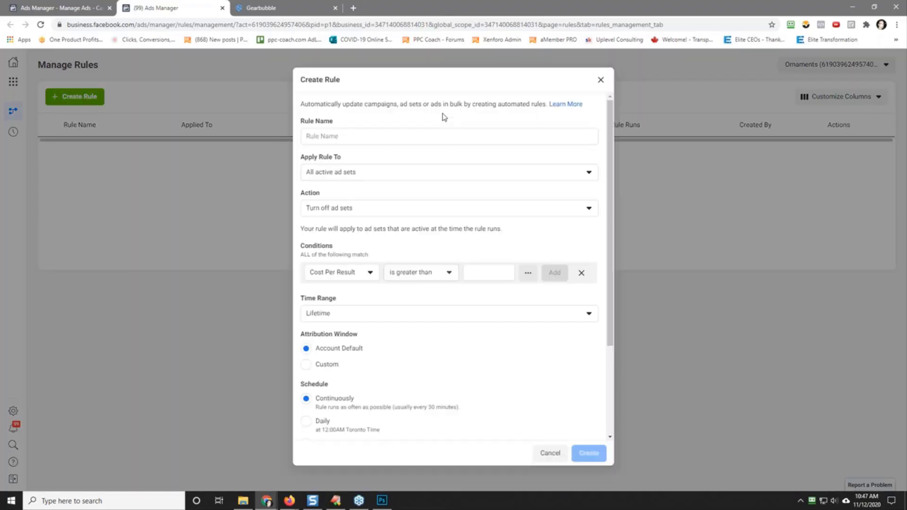
left_click(361, 135)
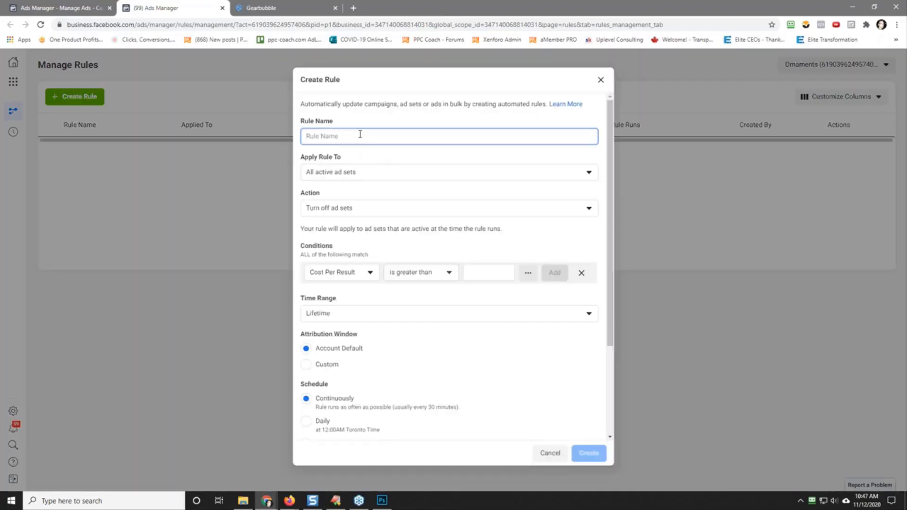
type("Set If Spent >")
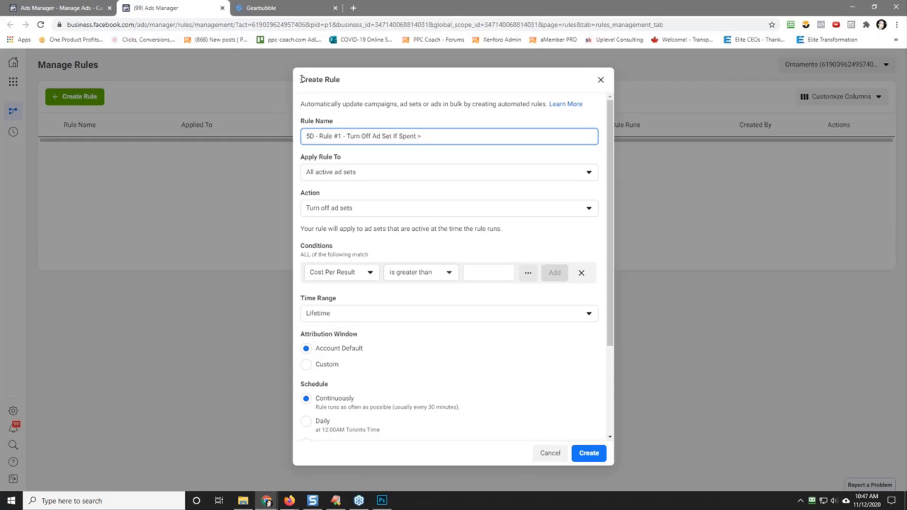
left_click(279, 8)
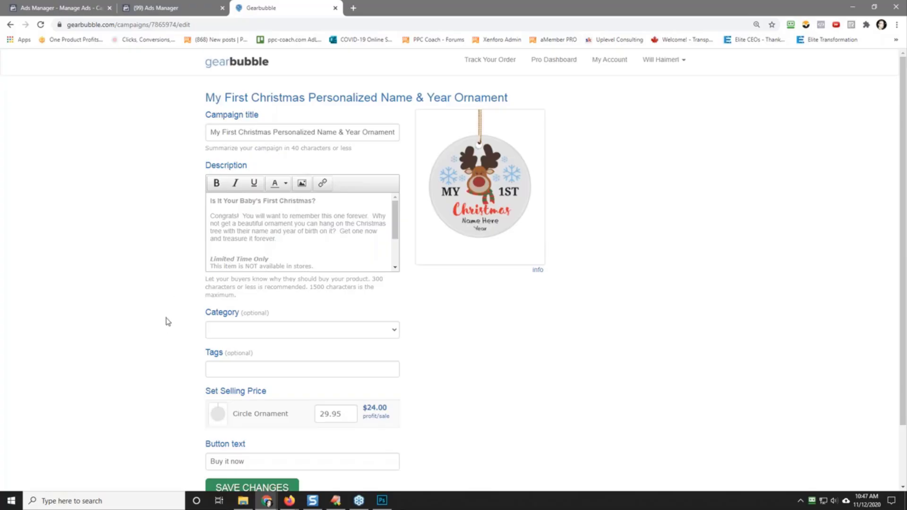
left_click(173, 3)
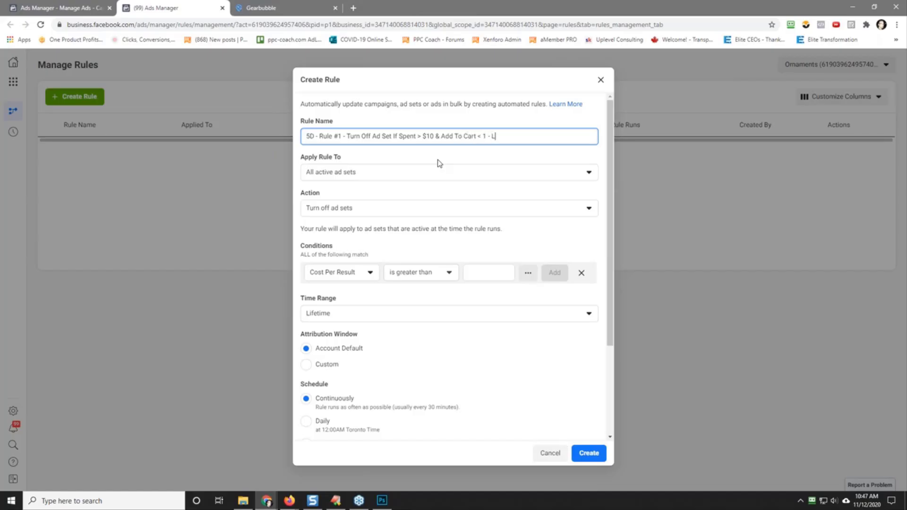
type("time")
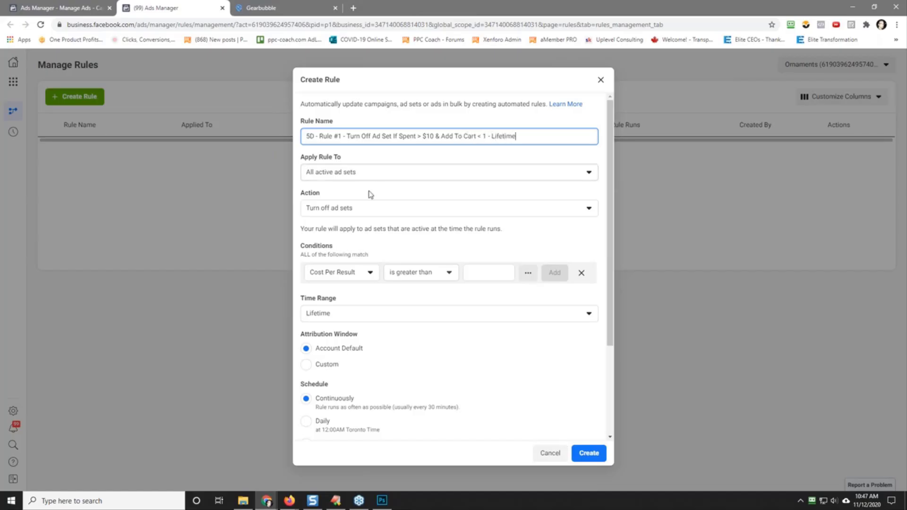
Step: Add a condition to the first rule requiring the ad set name to contain 5D
left_click(350, 274)
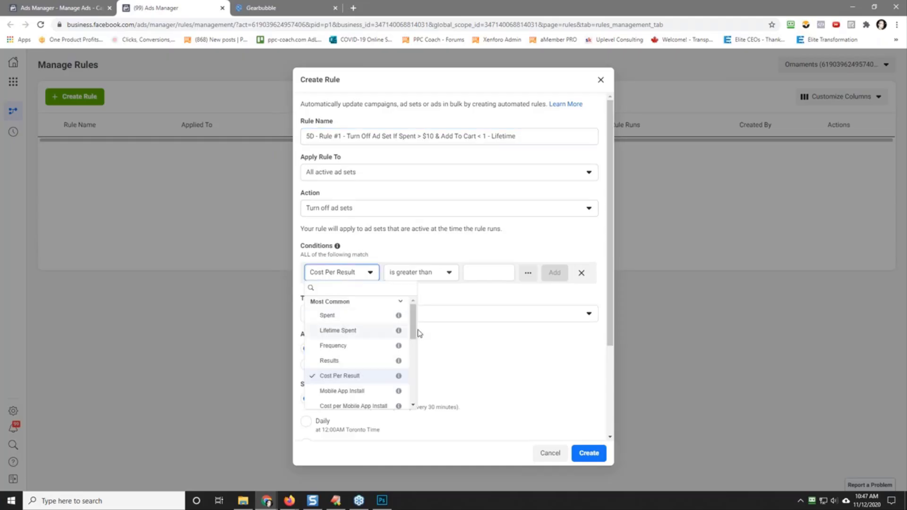
left_click_drag(414, 333, 418, 380)
left_click(329, 342)
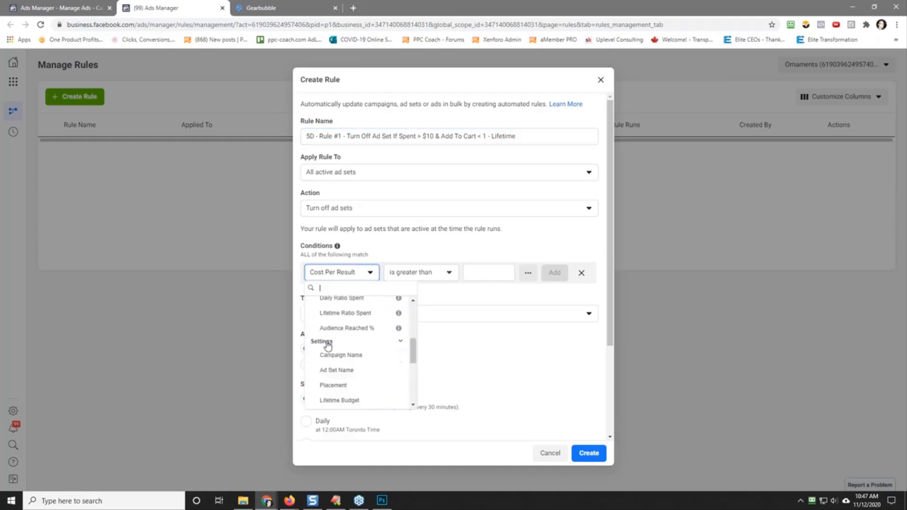
left_click(348, 371)
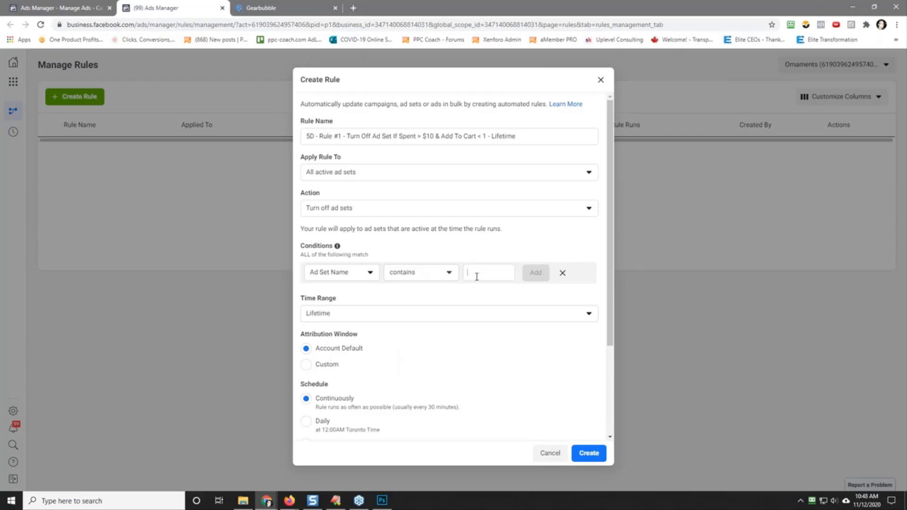
left_click(477, 277)
type("5D")
key("Return")
Step: Add a second condition to the rule requiring Spent to be greater than $10
left_click(395, 271)
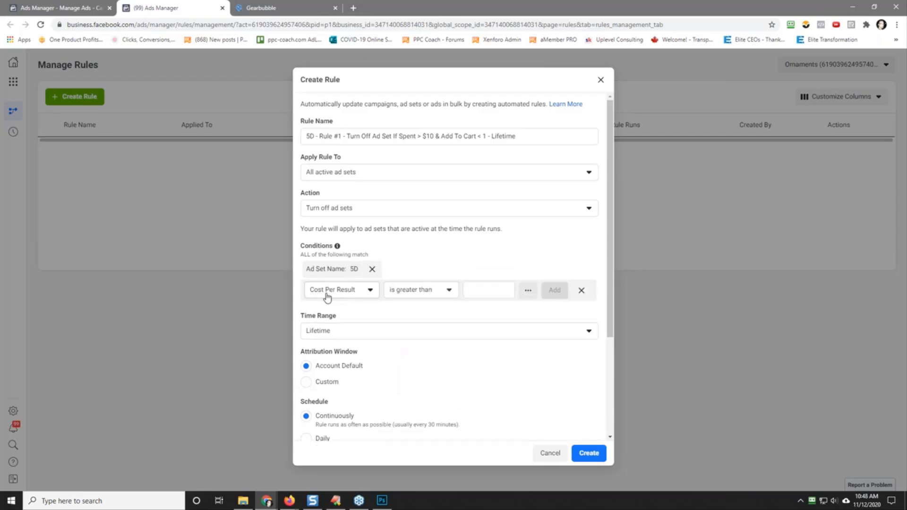
left_click(330, 292)
left_click(327, 334)
type("10")
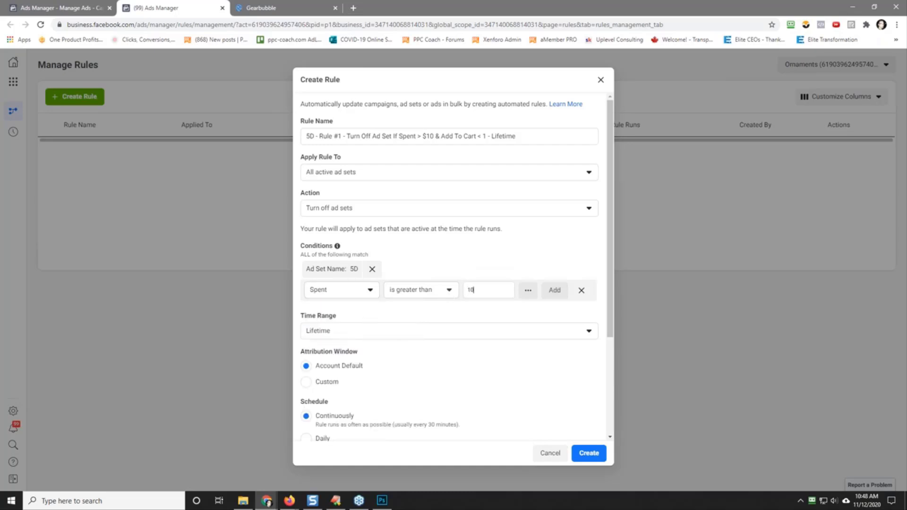
left_click(555, 290)
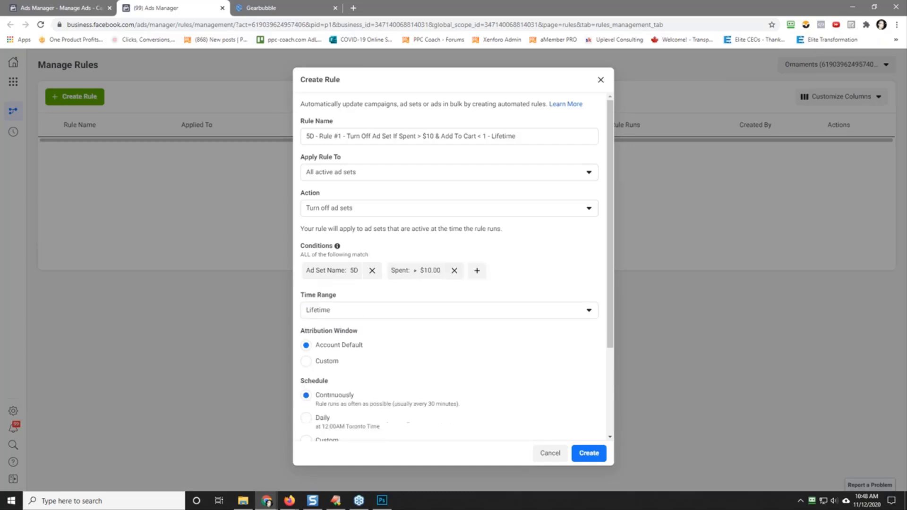
Step: Add a third condition requiring the Facebook Pixel website conversion Adds to Cart to be smaller than 1
left_click(478, 274)
left_click(367, 291)
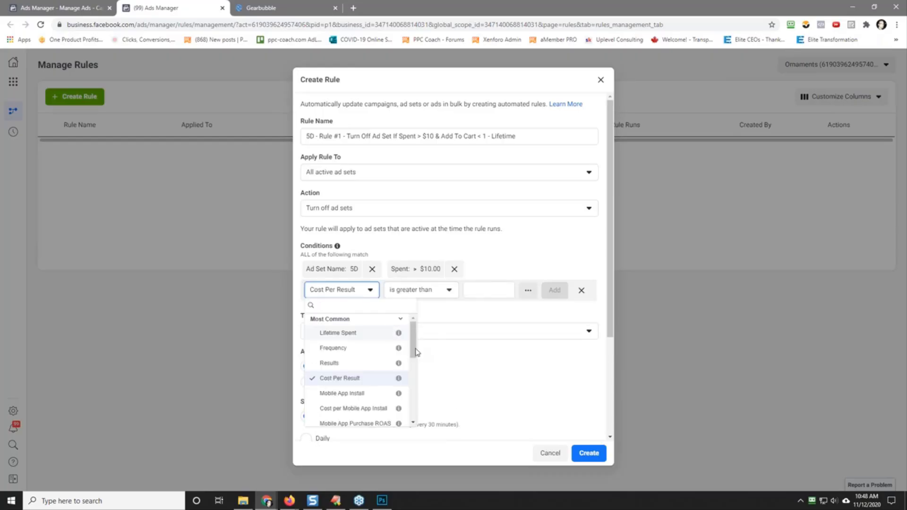
left_click_drag(413, 340, 414, 383)
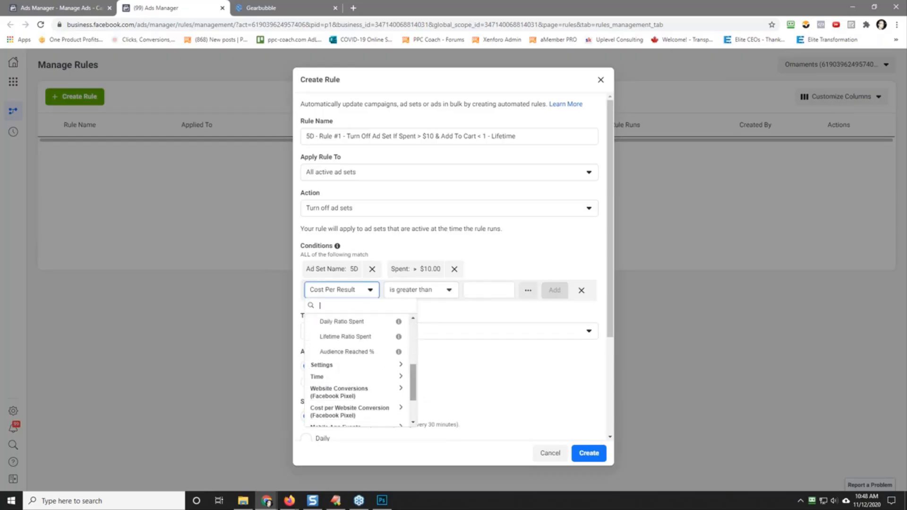
left_click(340, 392)
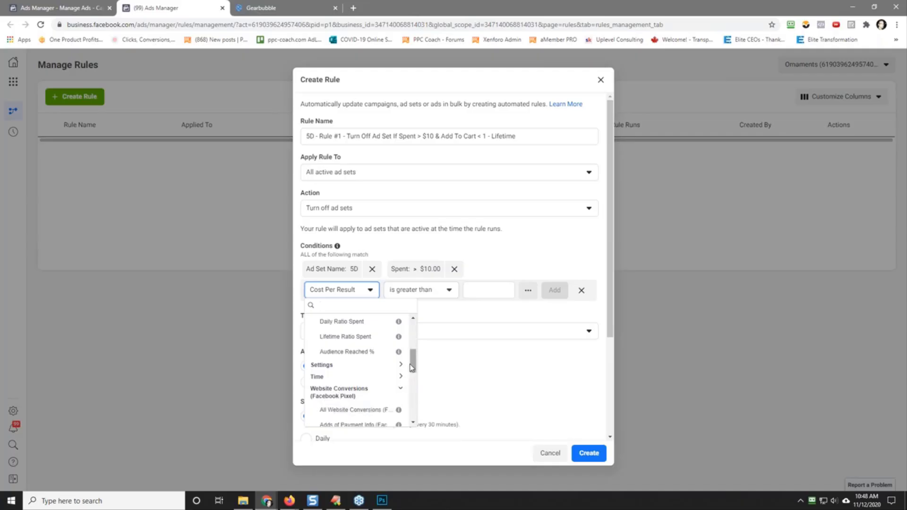
left_click_drag(415, 368, 415, 385)
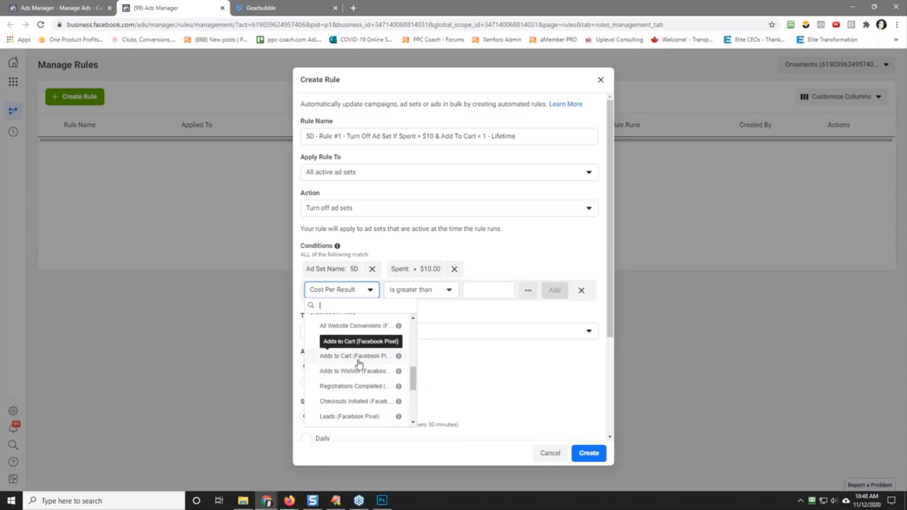
left_click(357, 362)
left_click(472, 292)
left_click(454, 327)
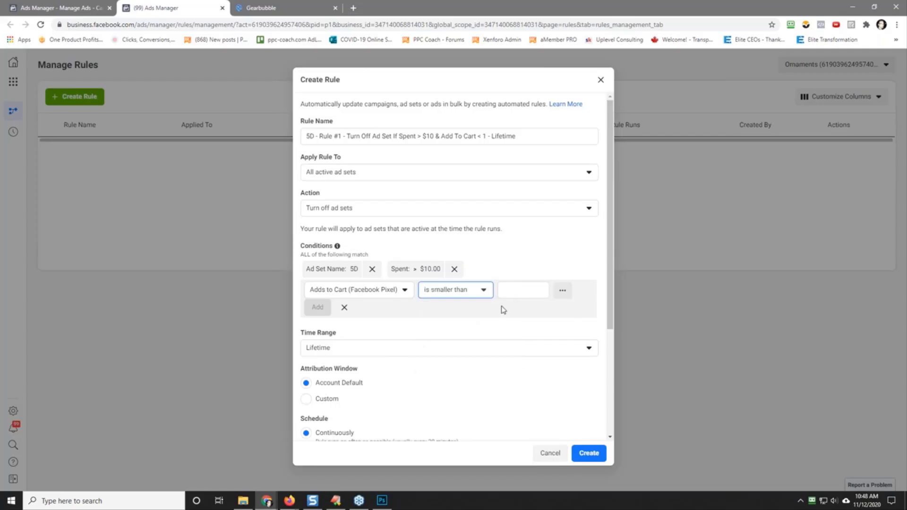
left_click(521, 291)
type("1")
key("Return")
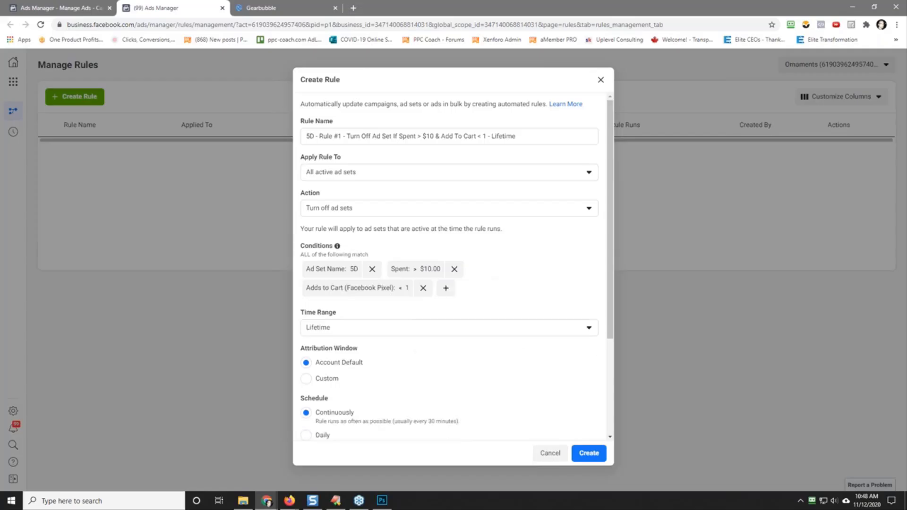
Step: Review the rule's schedule settings, copy the rule's name for reuse, and create the rule
scroll(502, 305, "down", 3)
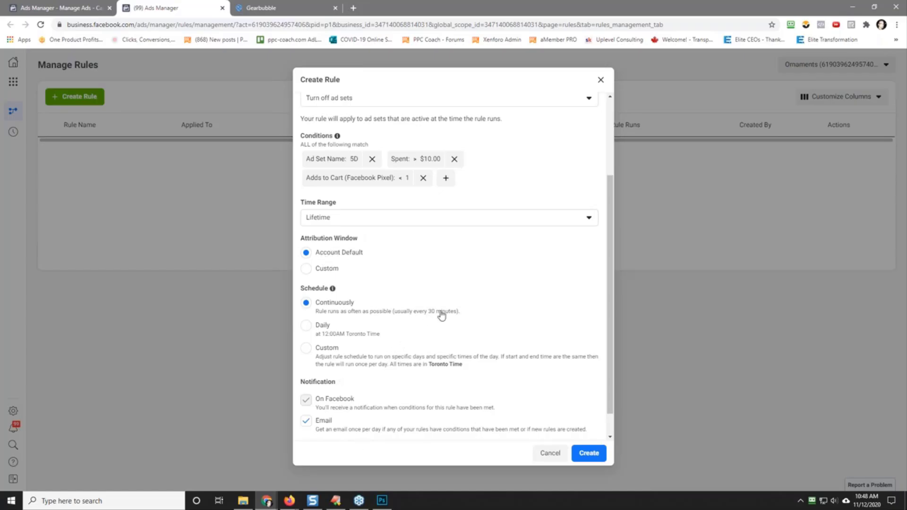
scroll(455, 318, "up", 2)
scroll(456, 317, "up", 1)
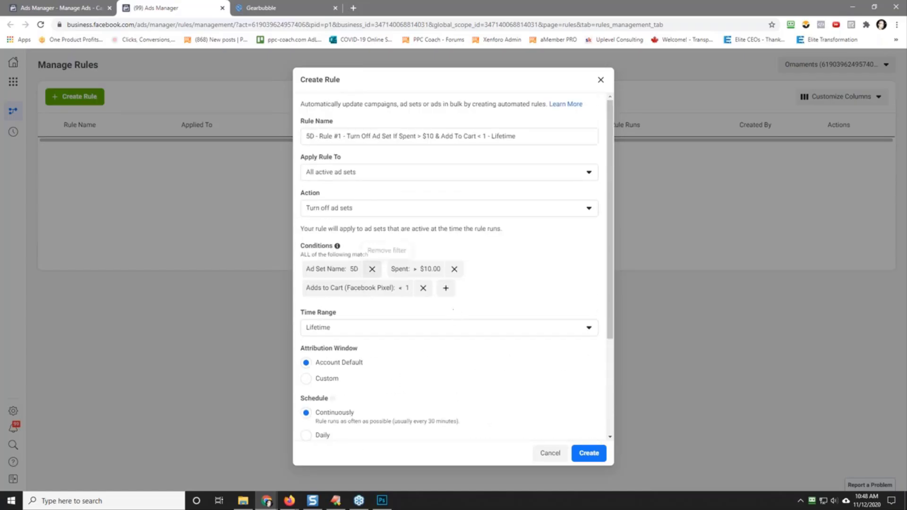
triple_click(348, 137)
right_click(348, 136)
left_click(386, 172)
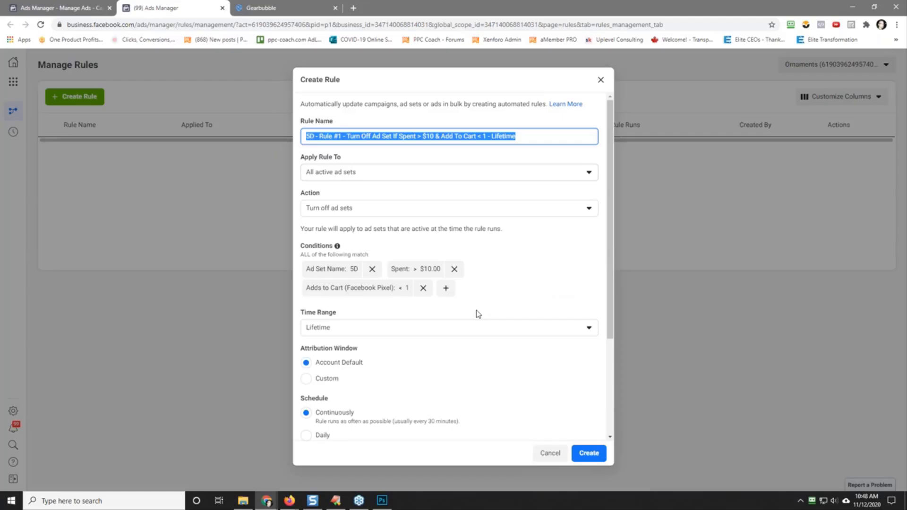
left_click(587, 454)
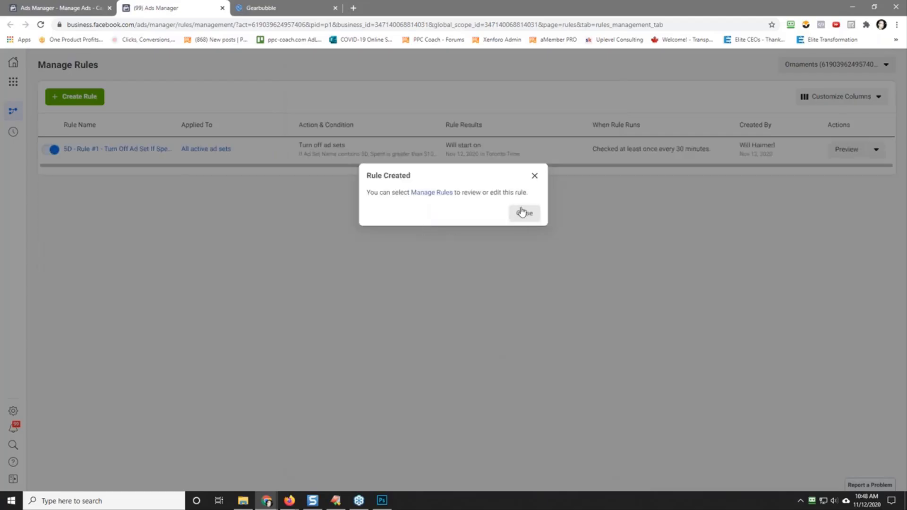
left_click(521, 213)
Step: Start another rule using the copied name, with its number changed to Rule #2
left_click(75, 96)
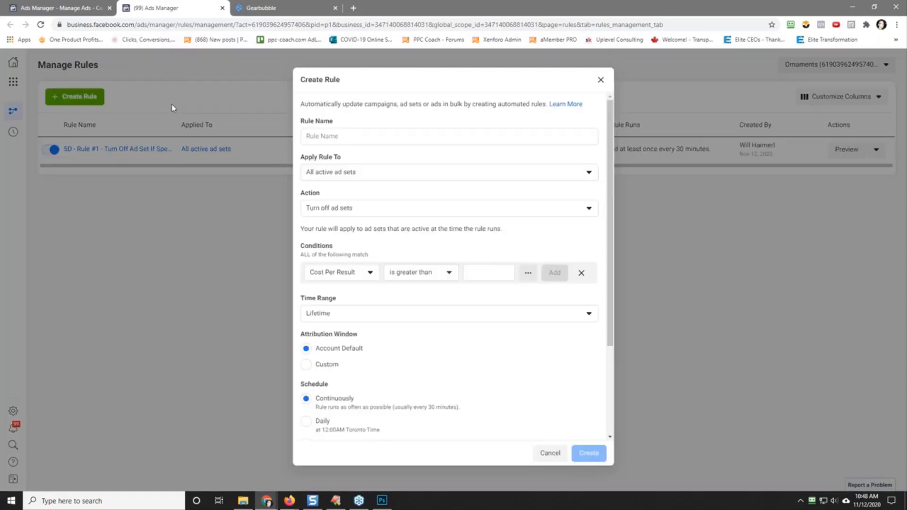
left_click(320, 136)
right_click(319, 136)
left_click(359, 210)
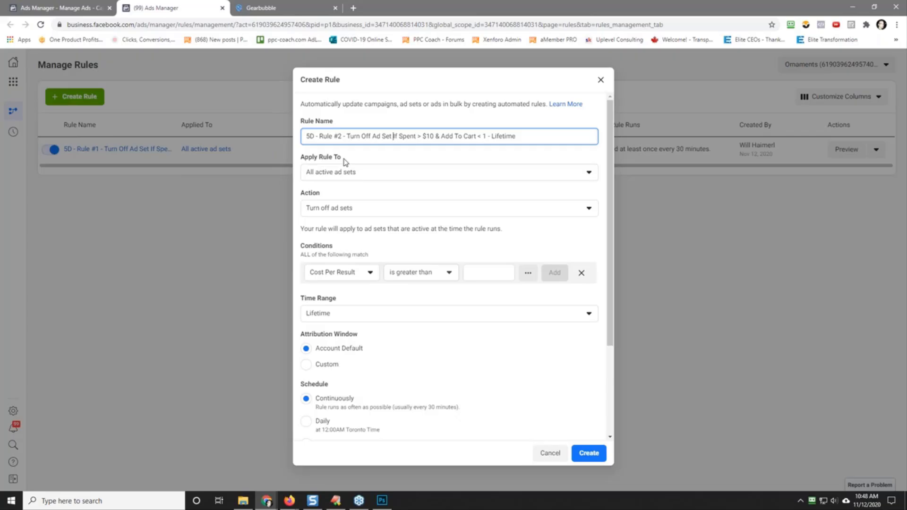
Step: Change the new rule's name to use a $20 spend limit and Purchase in place of Add To Cart
key("BackSpace")
key("BackSpace")
type("20")
key("BackSpace")
key("Delete")
key("Delete")
key("Delete")
key("Delete")
key("Delete")
key("Delete")
key("Delete")
key("Delete")
key("Delete")
key("Delete")
key("Delete")
type("Purchase")
Step: Give Rule #2 a condition that the ad set name contains 5D
left_click(344, 272)
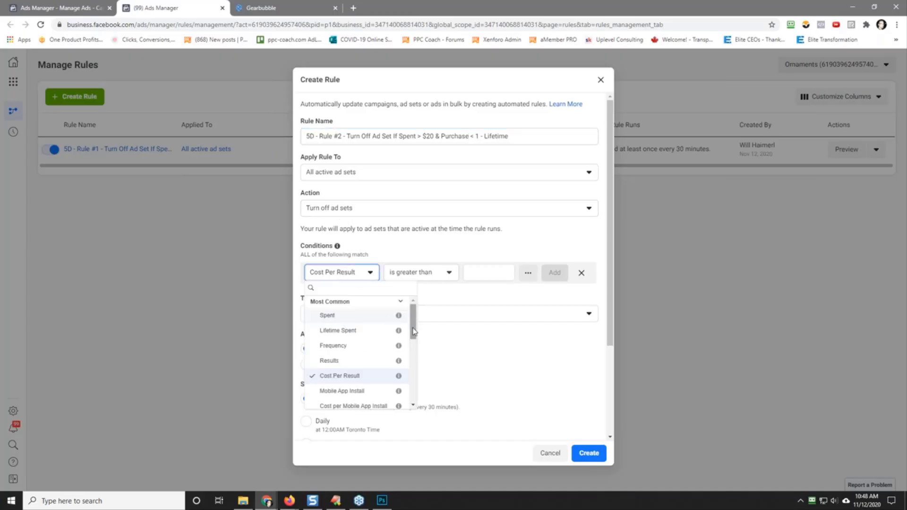
scroll(351, 351, "down", 5)
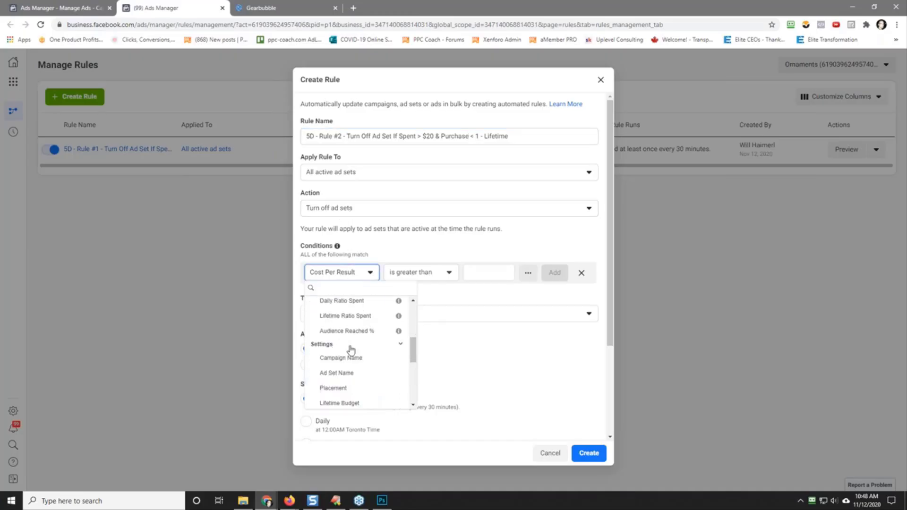
left_click(350, 373)
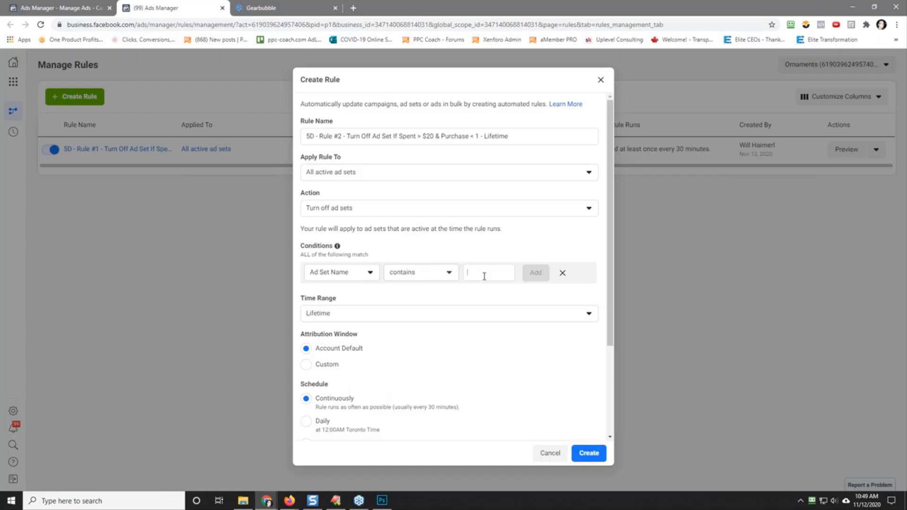
type("5D")
key("Return")
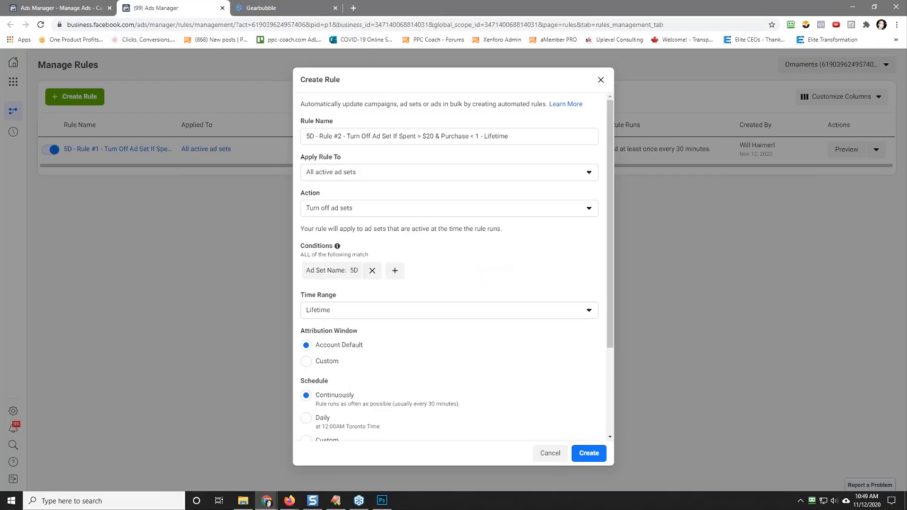
Step: Add a condition to Rule #2 requiring Spent to be greater than $20
left_click(395, 272)
left_click(325, 293)
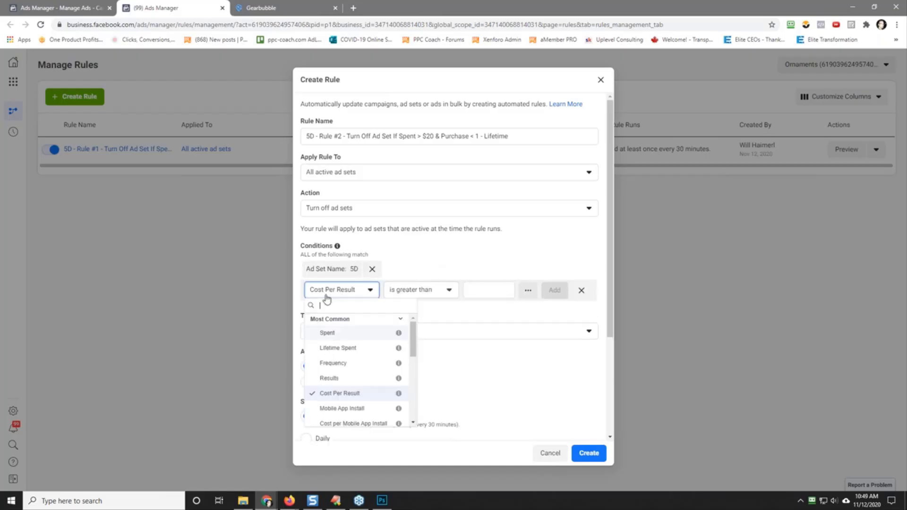
left_click(332, 338)
left_click(491, 293)
type("20")
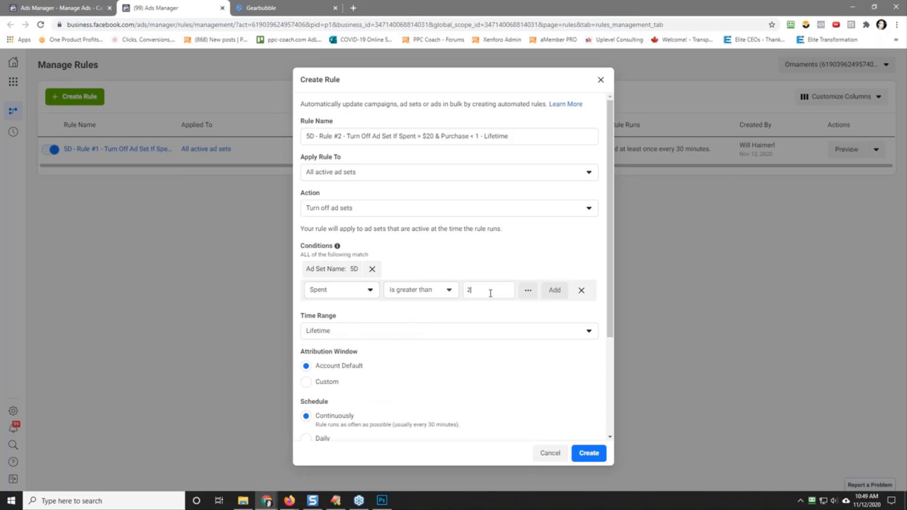
key("Return")
Step: Add a condition to Rule #2 requiring Purchases (Facebook Pixel) to be smaller than 1
left_click(477, 270)
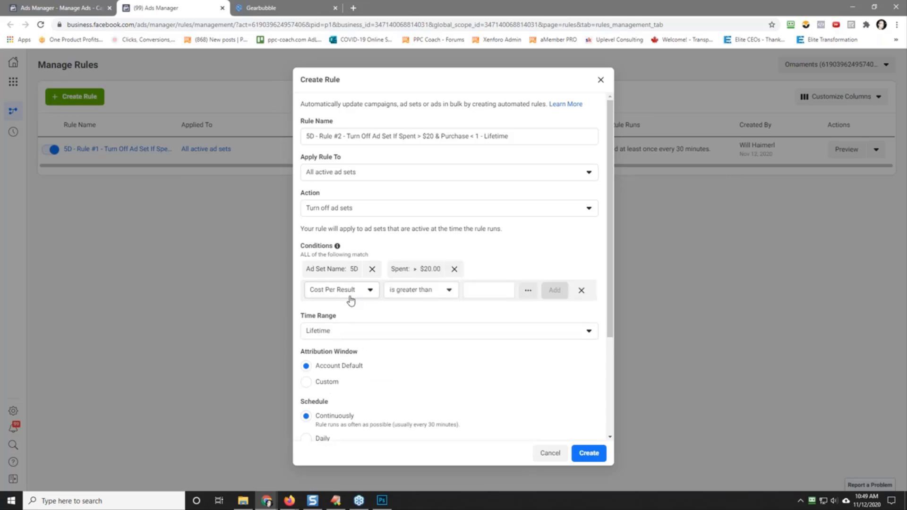
left_click(348, 294)
scroll(412, 347, "down", 5)
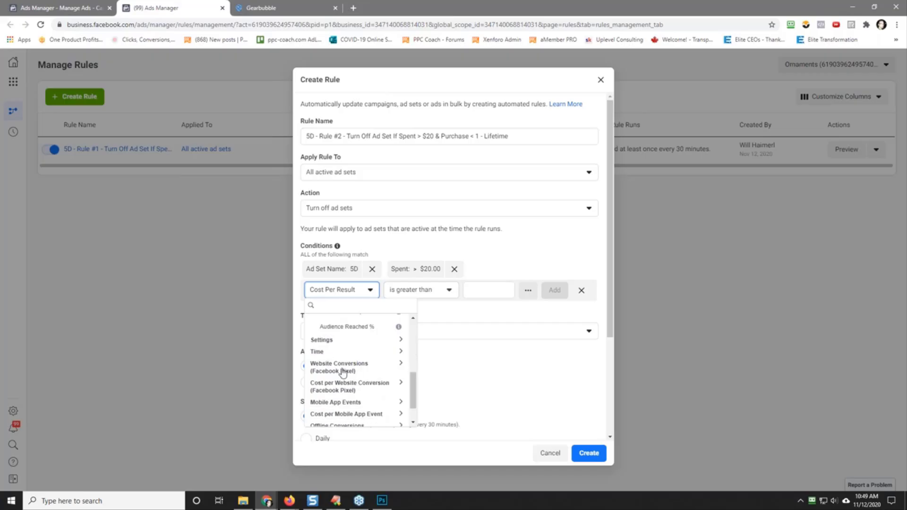
left_click(343, 369)
scroll(411, 374, "down", 5)
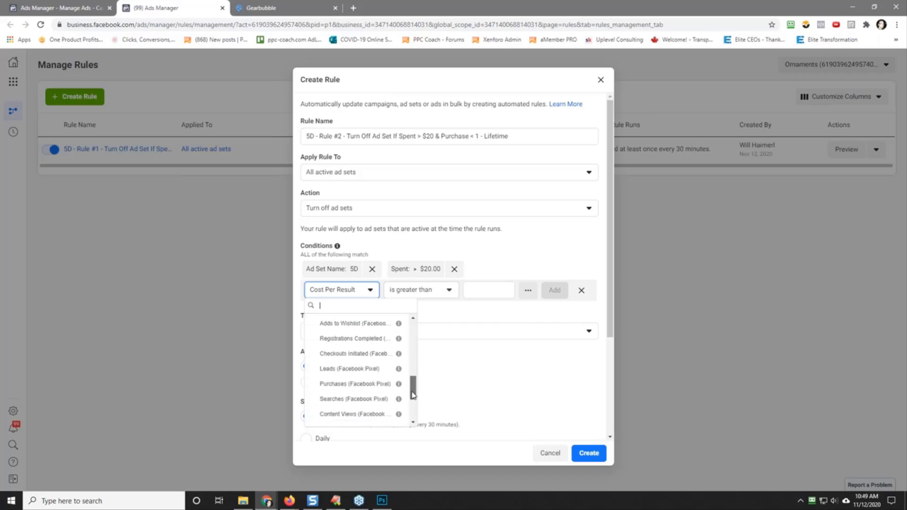
left_click(356, 385)
left_click(457, 294)
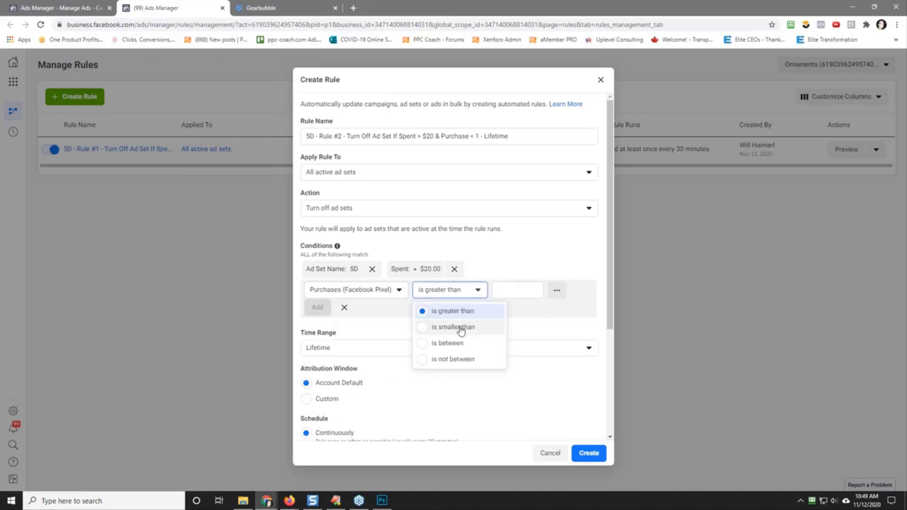
left_click(463, 326)
type("1")
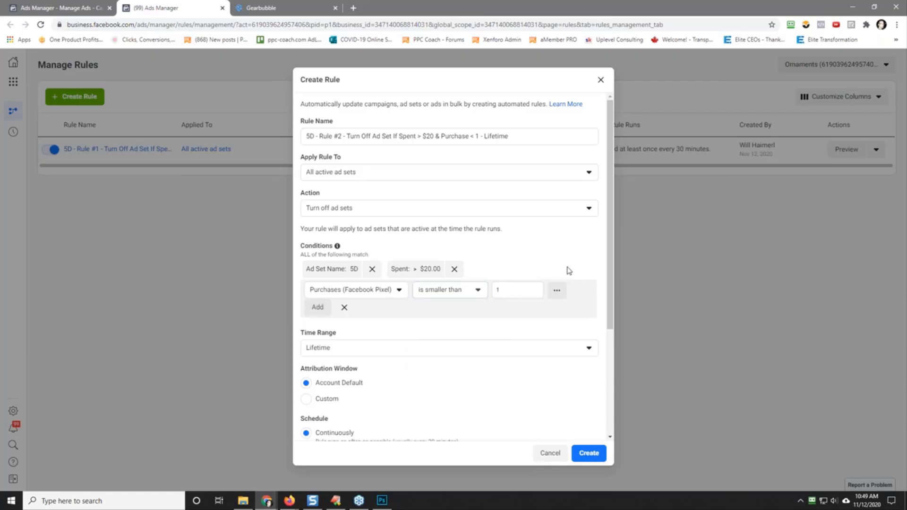
key("Return")
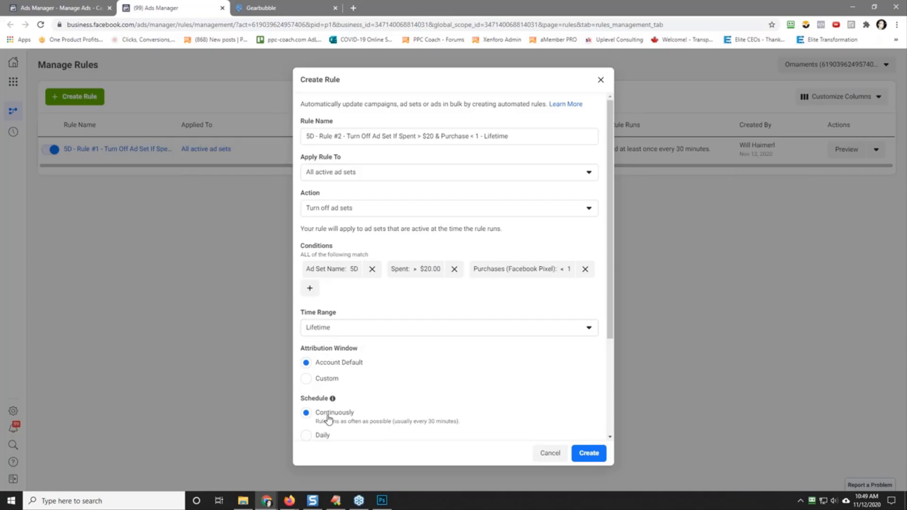
Step: Review Rule #2's schedule and notification settings, create the rule and dismiss the confirmation
scroll(435, 373, "down", 3)
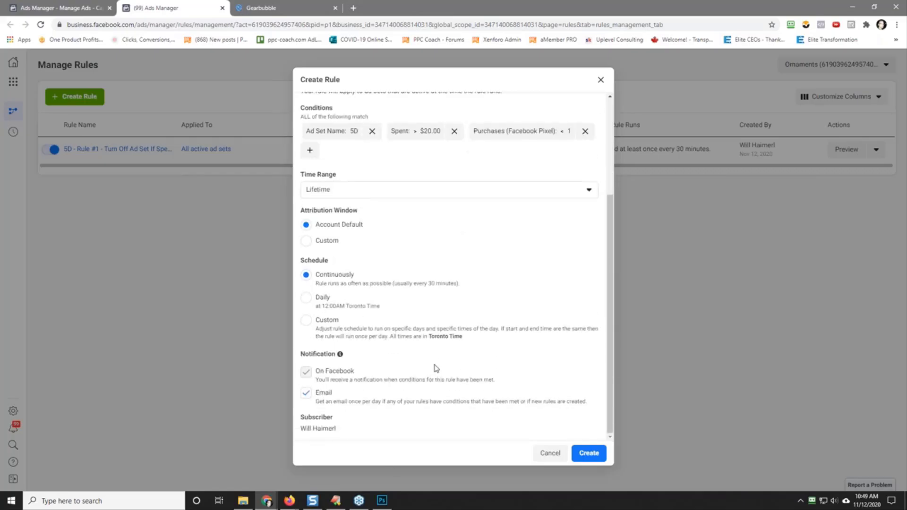
scroll(434, 373, "up", 3)
left_click(589, 454)
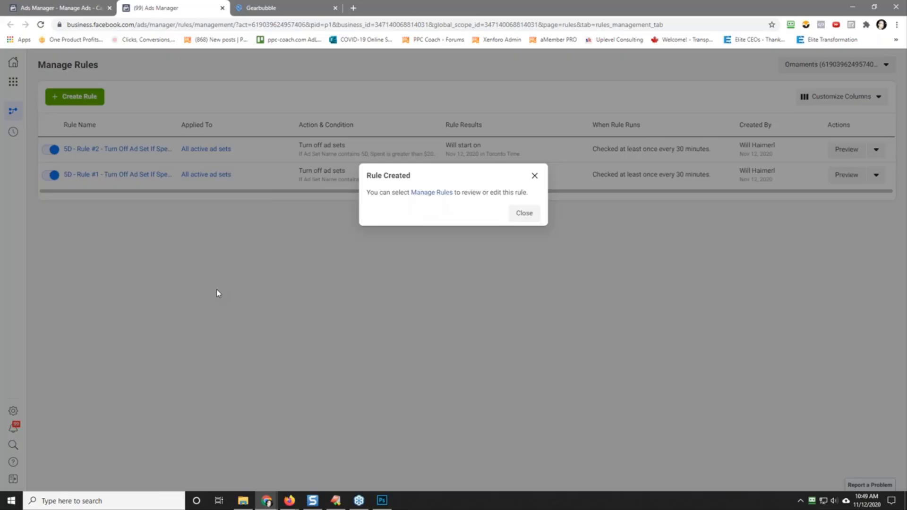
left_click(520, 214)
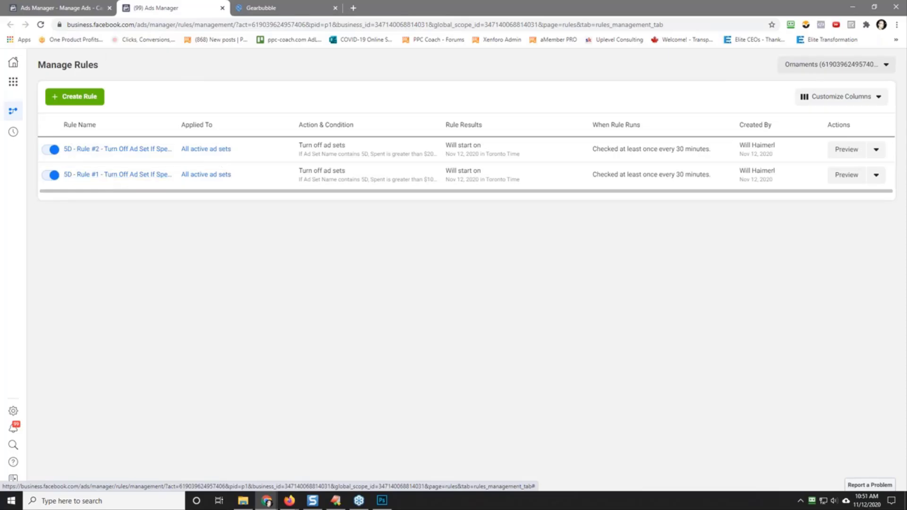
Step: Customize the ads table's columns to include the total Purchase ROAS (Return on Ad Spend) metric
left_click(53, 5)
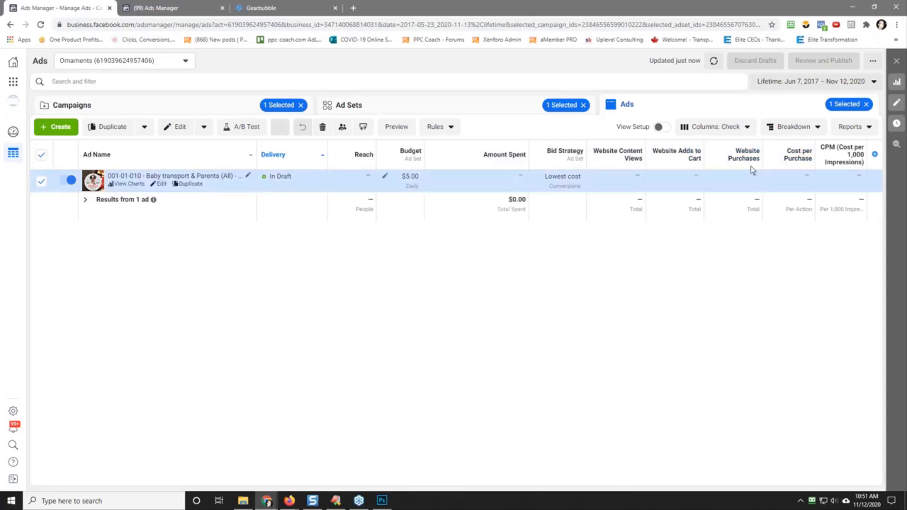
left_click(717, 127)
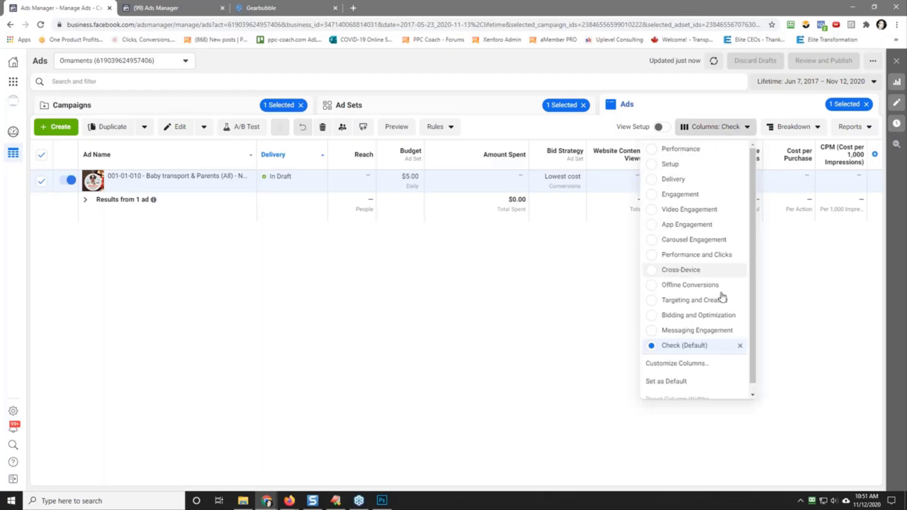
left_click(678, 364)
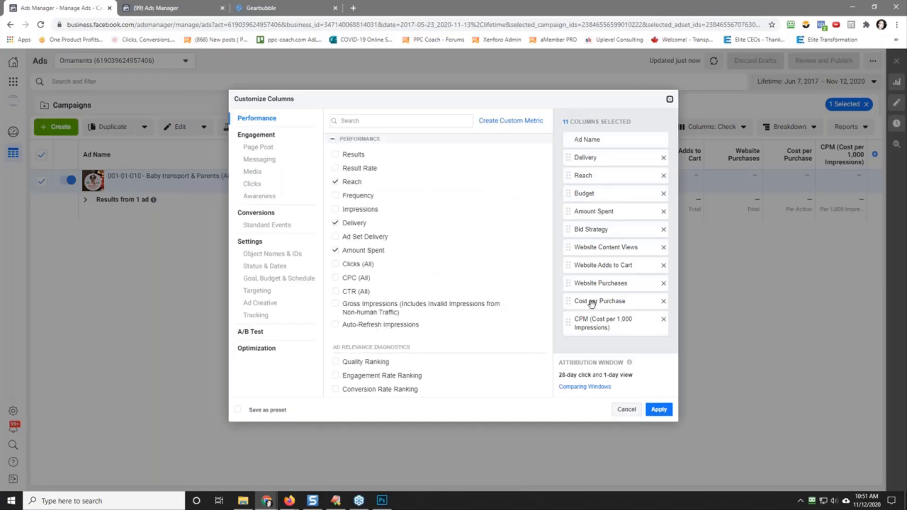
mouse_move(586, 320)
left_mouse_down()
mouse_move(588, 227)
mouse_move(592, 337)
left_mouse_up()
left_click(387, 122)
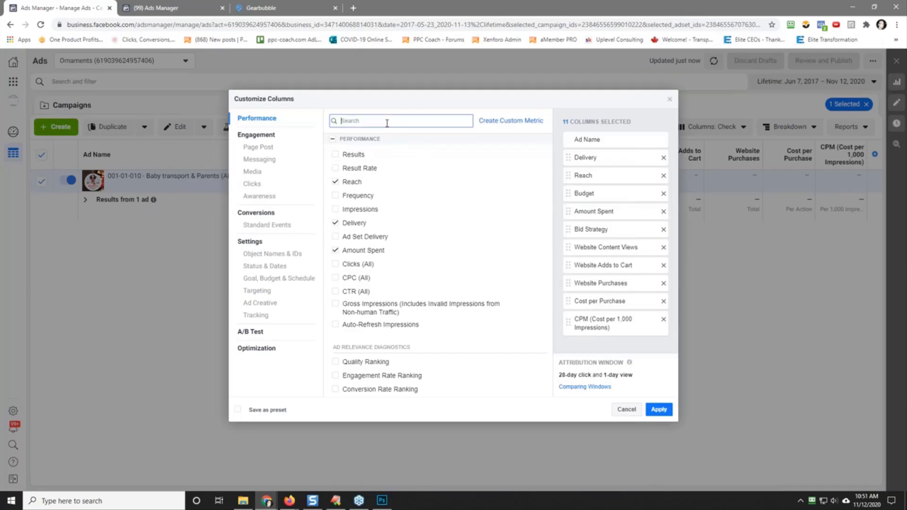
type("roas")
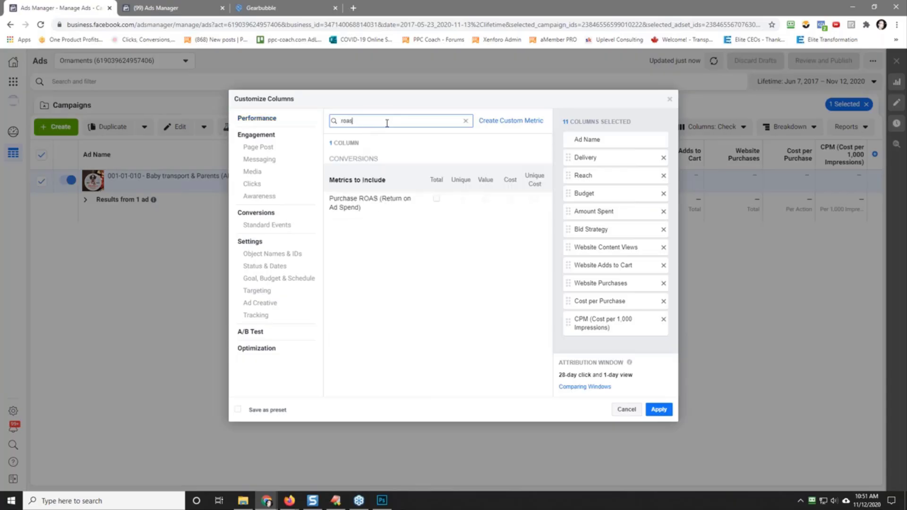
left_click(436, 198)
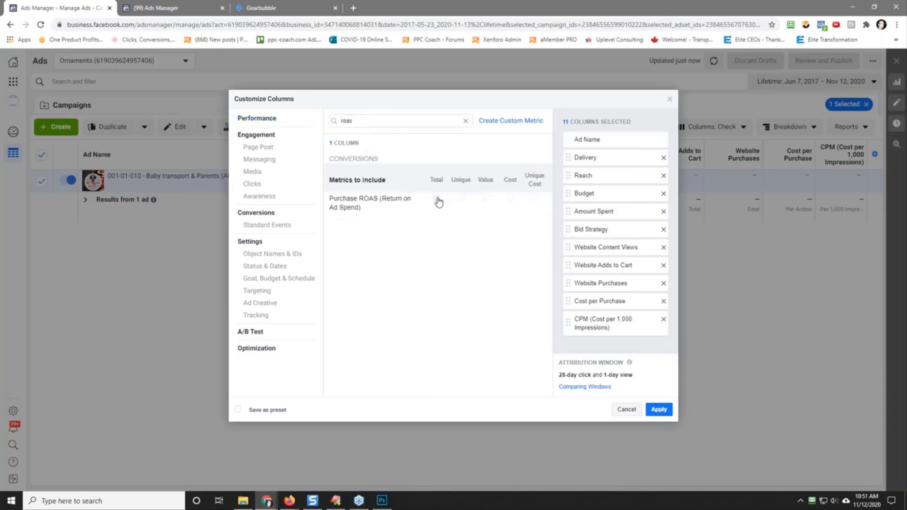
Step: Exclude the Website Purchase ROAS sub-metric from the selected columns and apply the column set
scroll(662, 321, "down", 2)
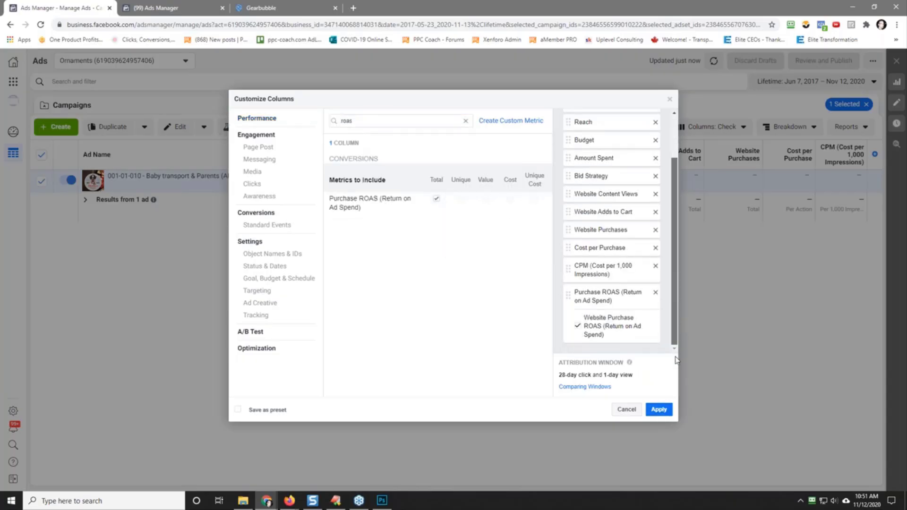
left_click(577, 326)
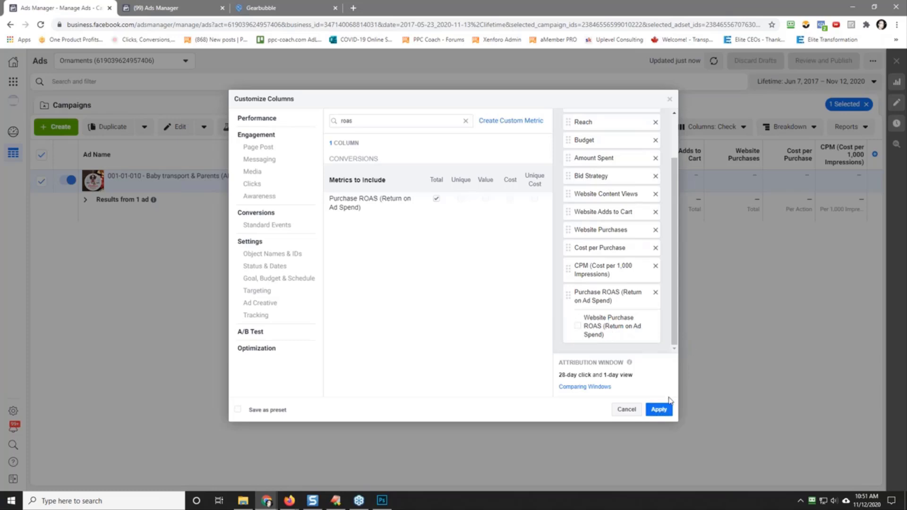
left_click(659, 410)
Step: Save the custom columns as a preset named Check, replacing the existing one, and narrow the Amount Spent column
mouse_move(864, 164)
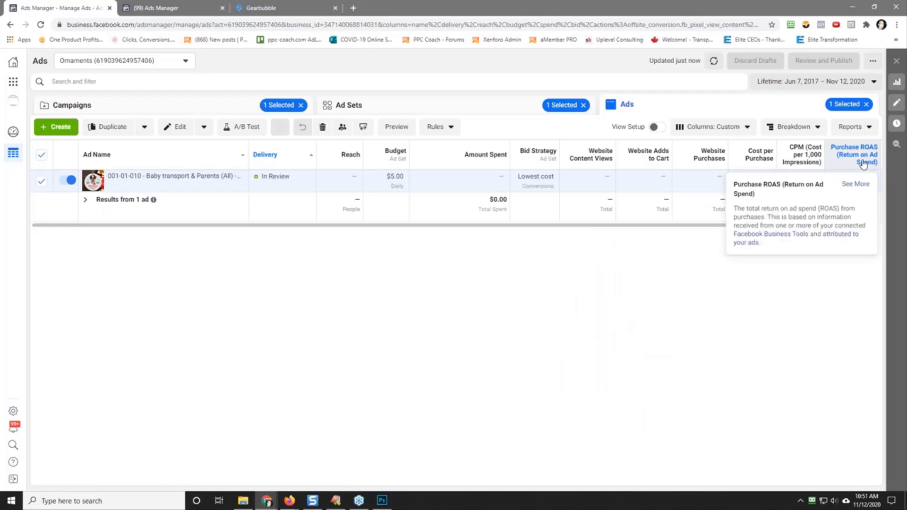
left_click(711, 127)
left_click(736, 361)
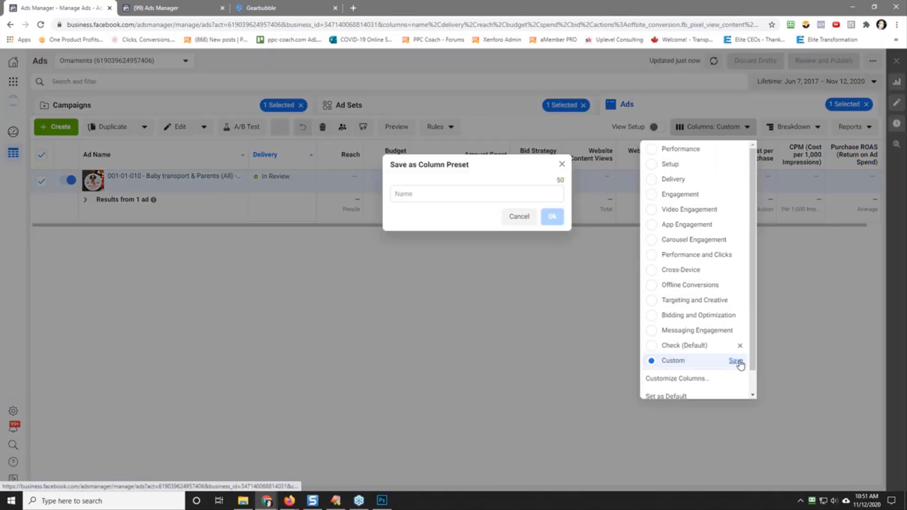
left_click(441, 194)
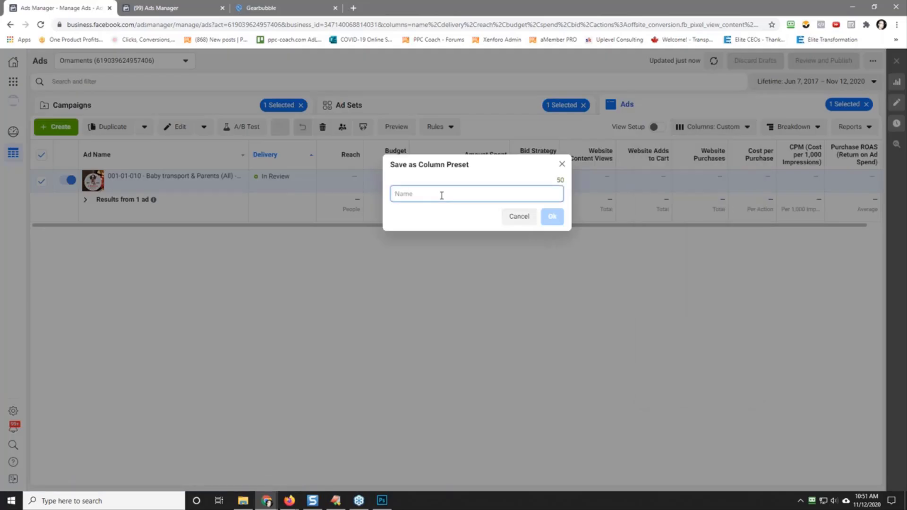
type("Check")
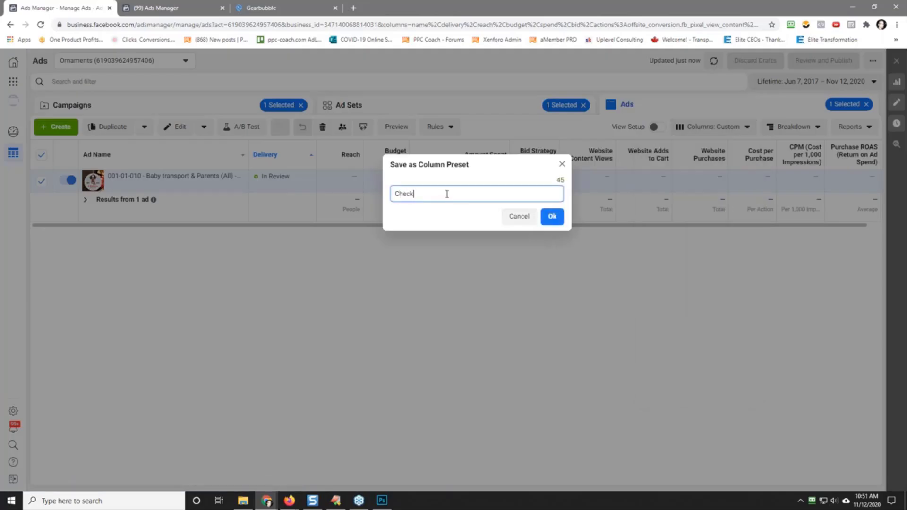
left_click(551, 218)
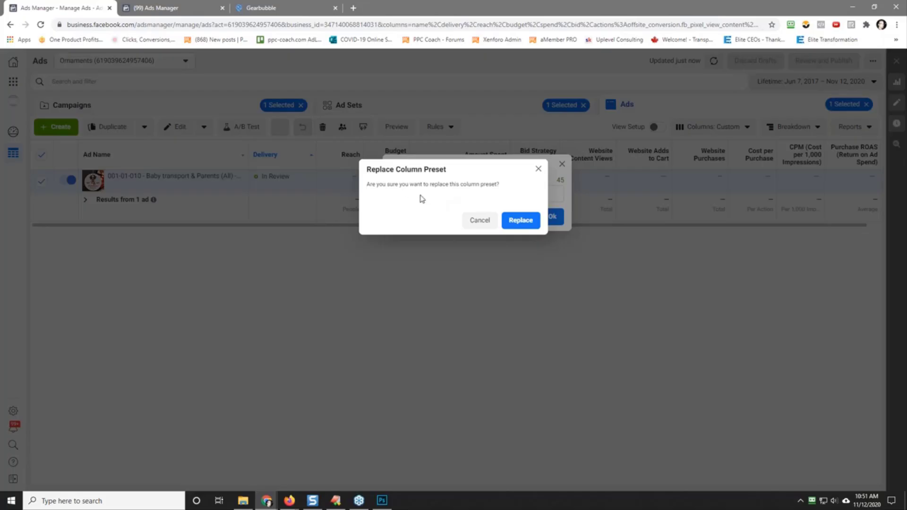
left_click(519, 222)
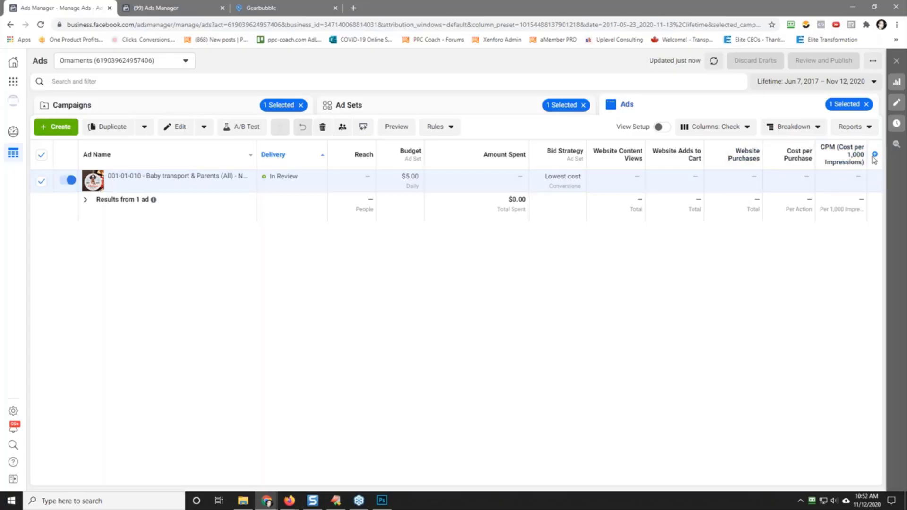
left_click_drag(528, 159, 491, 159)
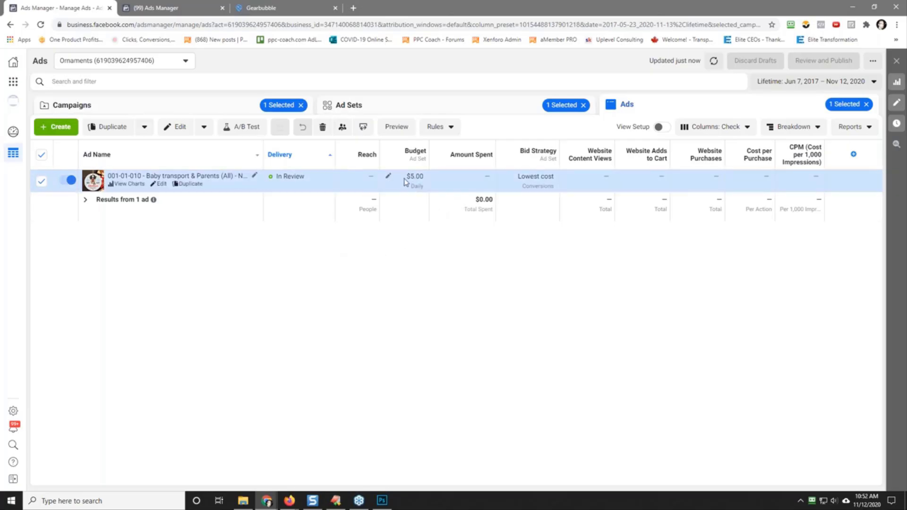
Step: Open ad set 003-4-001 - Jun 17/17 - Multiple from the 003-4 [gearbubble] [son] campaign for editing
left_click(429, 113)
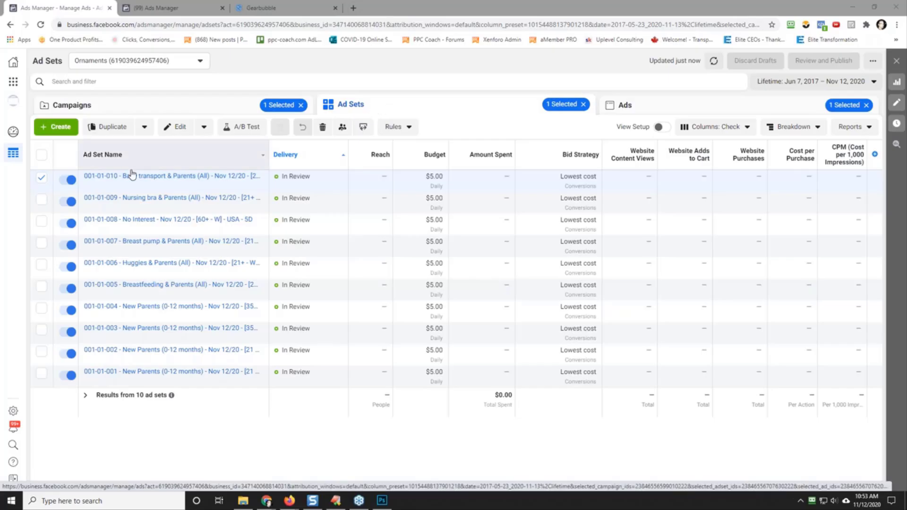
left_click(153, 110)
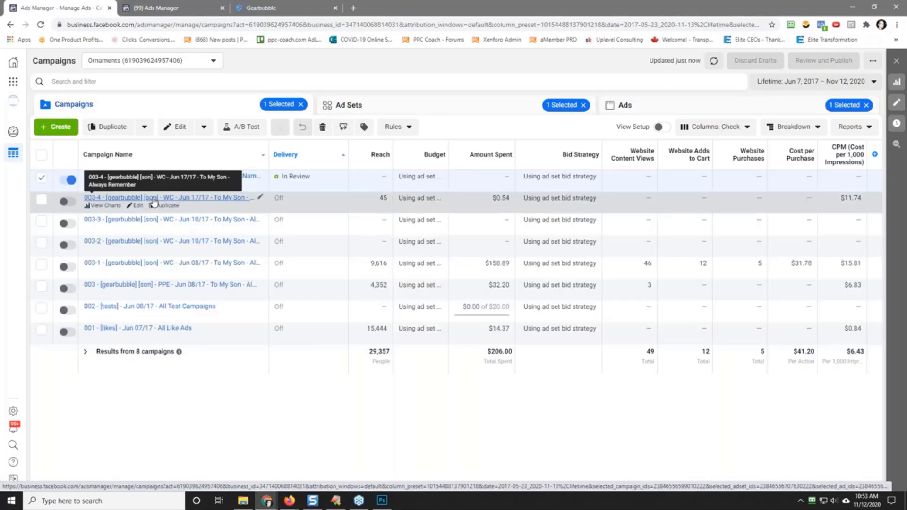
left_click(152, 198)
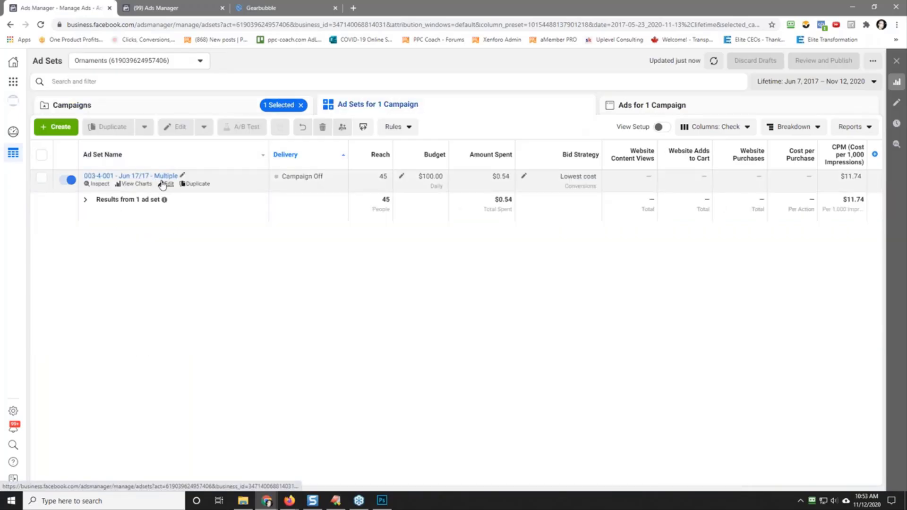
left_click(166, 184)
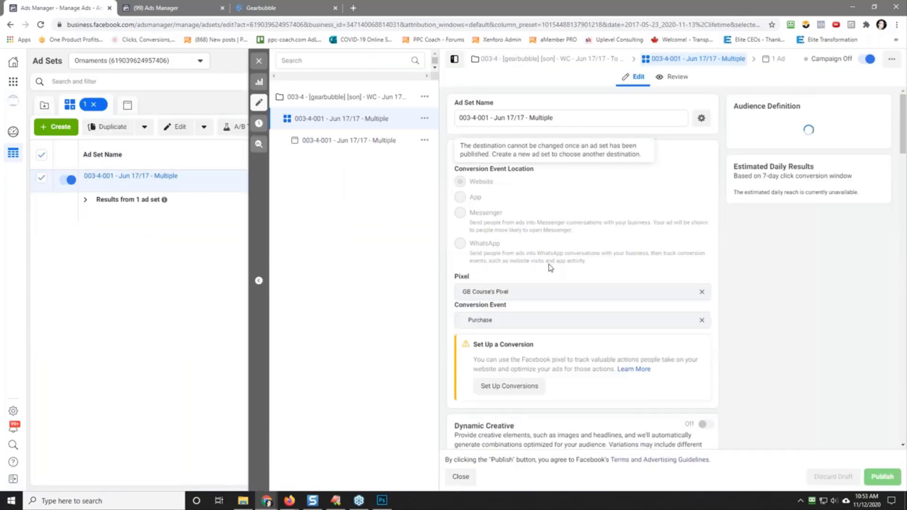
Step: Remove all detailed targeting interests from the ad set, from All Pro Dad and Father & Sons through Single Dad Laughing
scroll(549, 268, "down", 15)
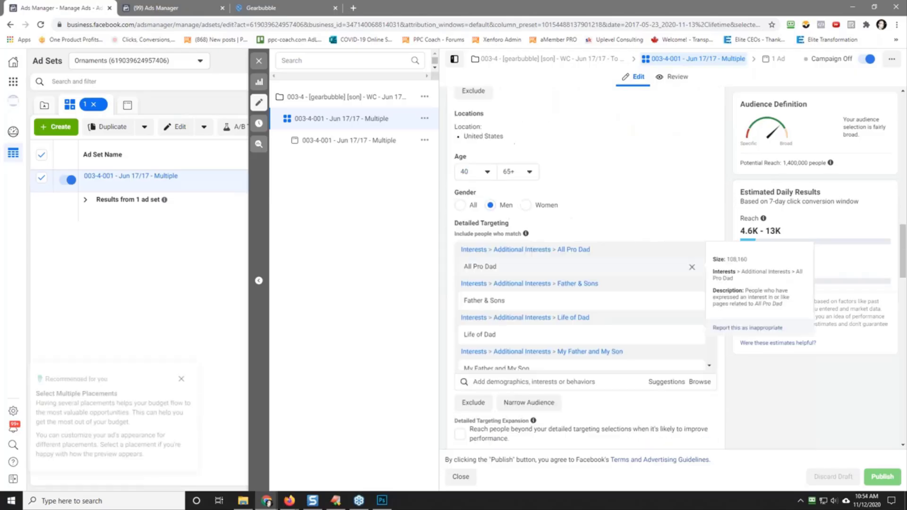
scroll(581, 307, "down", 5)
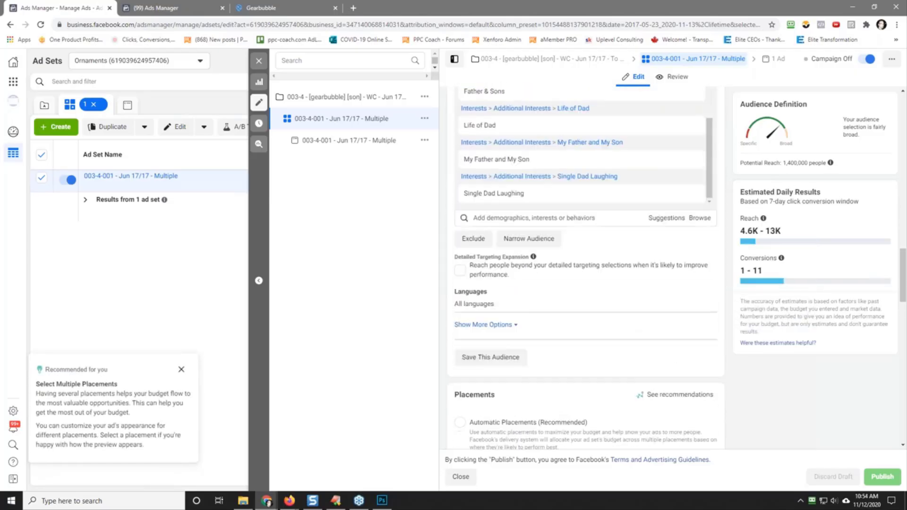
scroll(648, 283, "up", 3)
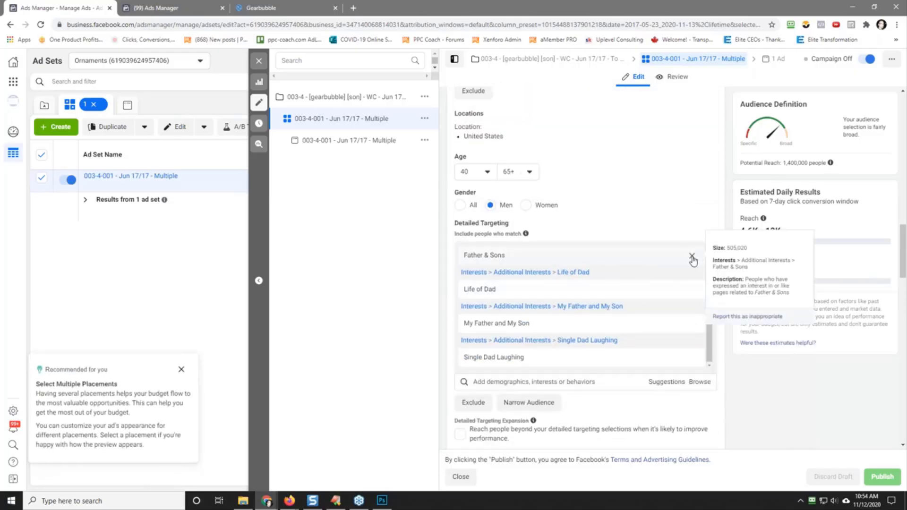
left_click(692, 257)
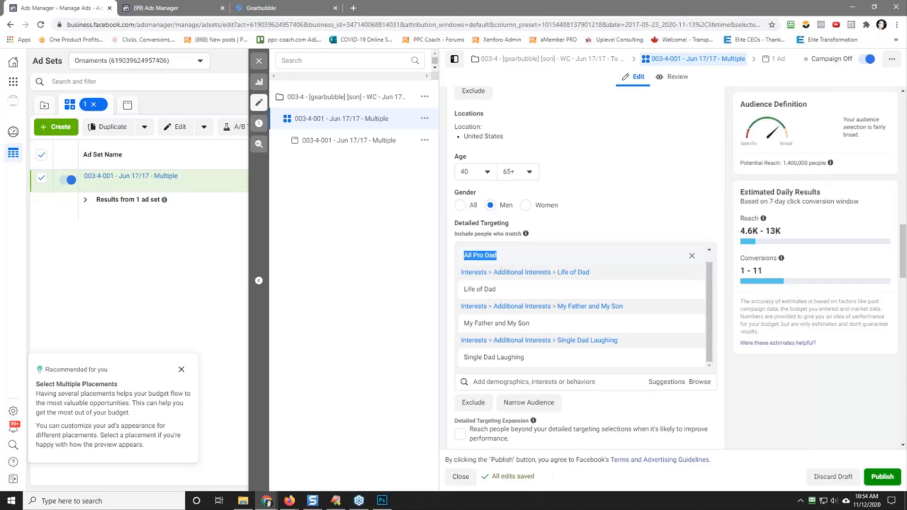
left_click(692, 258)
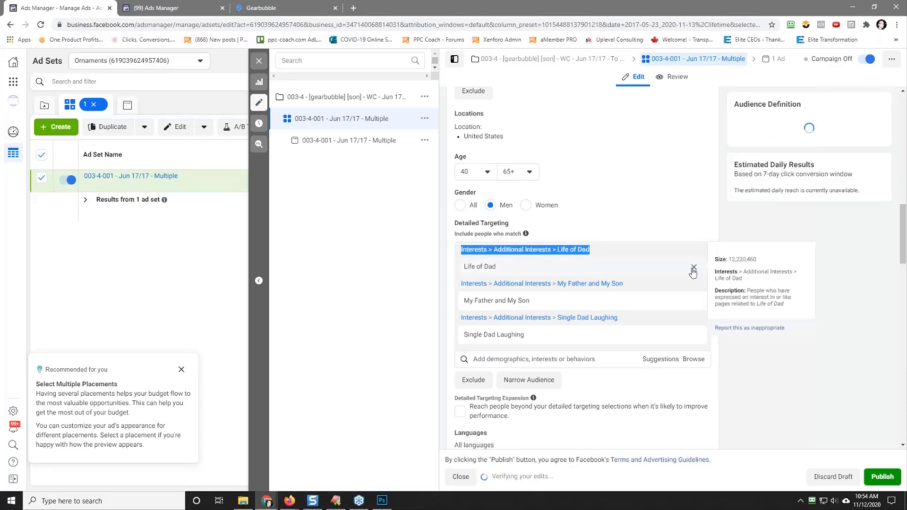
left_click(692, 267)
left_click(694, 267)
left_click(694, 267)
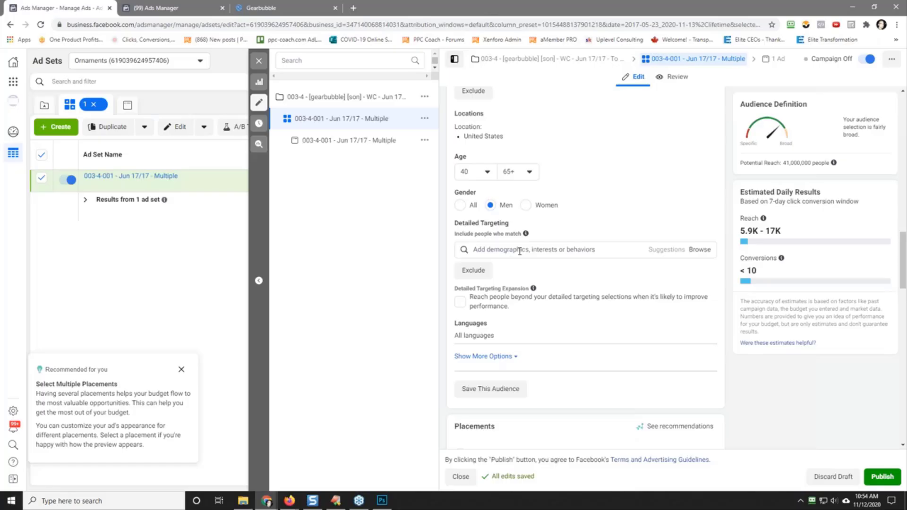
Step: Search the ad set's detailed targeting interests for "christmas gift"
left_click(520, 251)
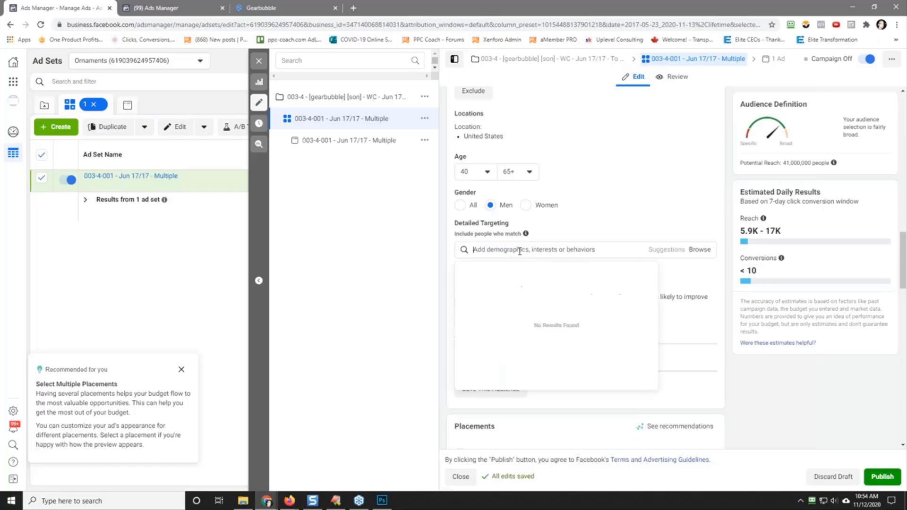
type("christmas")
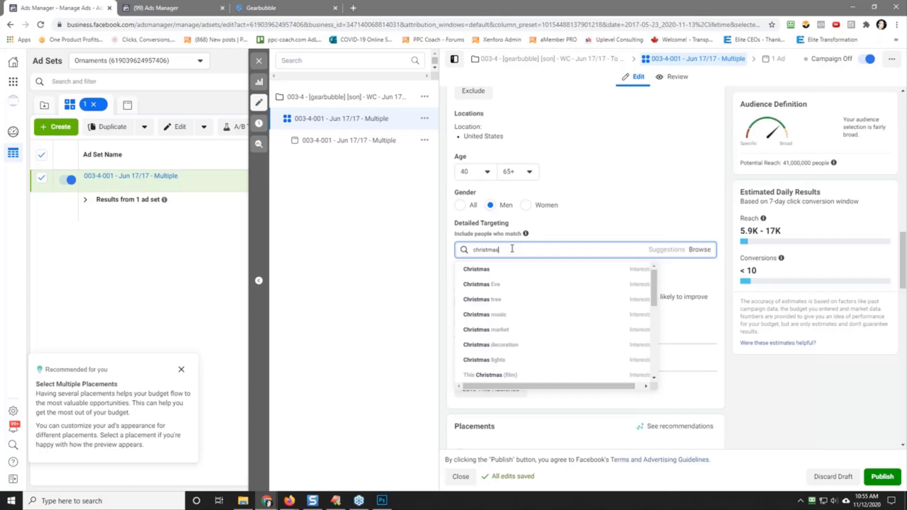
type("gift")
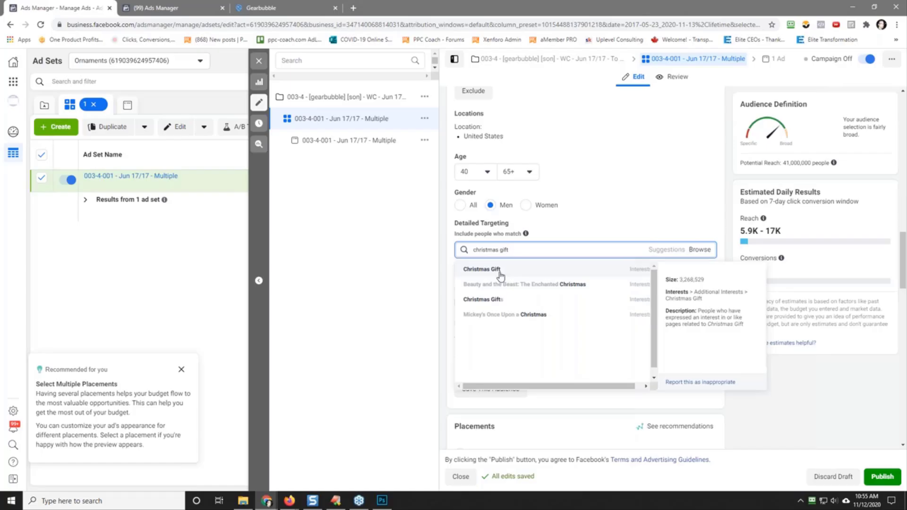
Step: Set the audience gender to All and add Christmas ornament as a detailed targeting interest
left_click(474, 207)
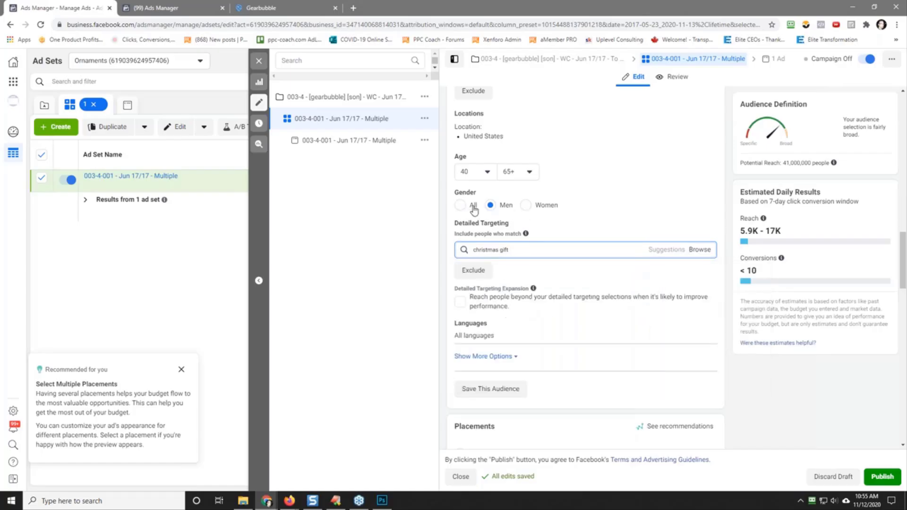
left_click(474, 208)
left_click(549, 250)
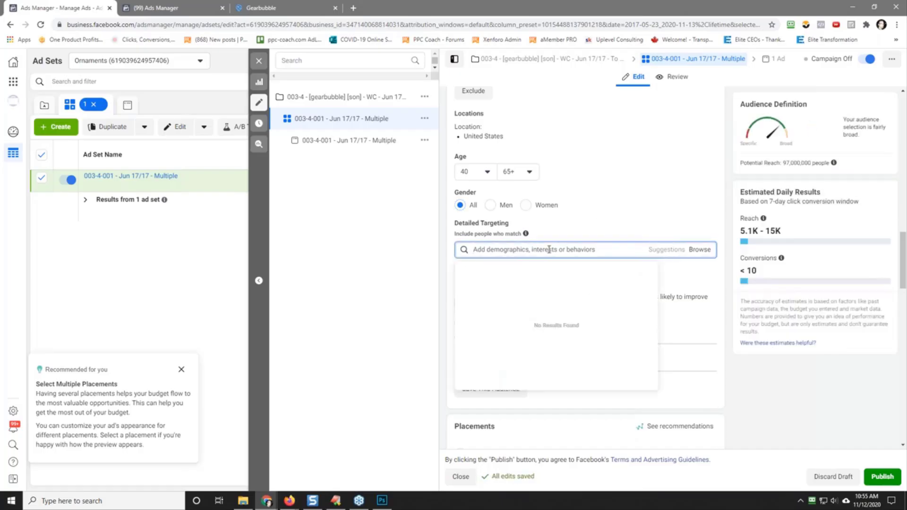
type("chir")
key("BackSpace")
key("BackSpace")
key("BackSpace")
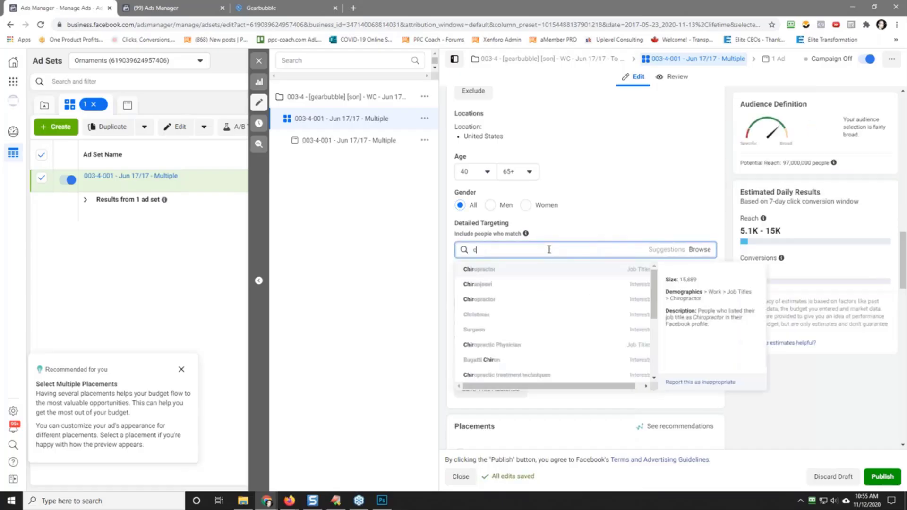
key("BackSpace")
type("ornament")
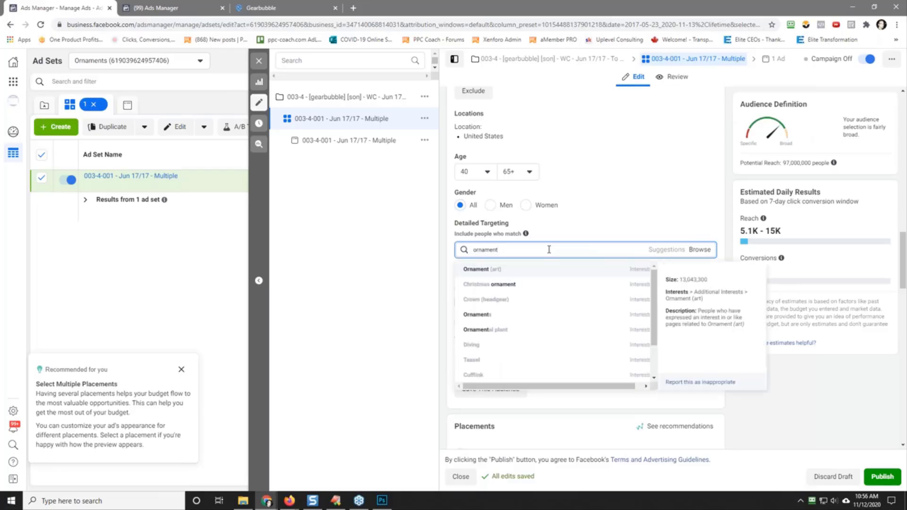
left_click(531, 283)
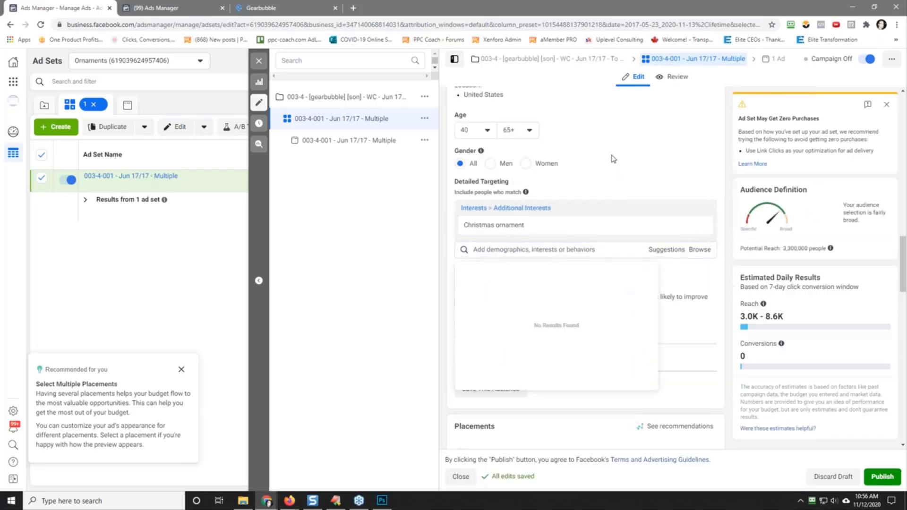
Step: Set the audience's minimum age to 21
left_click(486, 132)
scroll(491, 238, "up", 7)
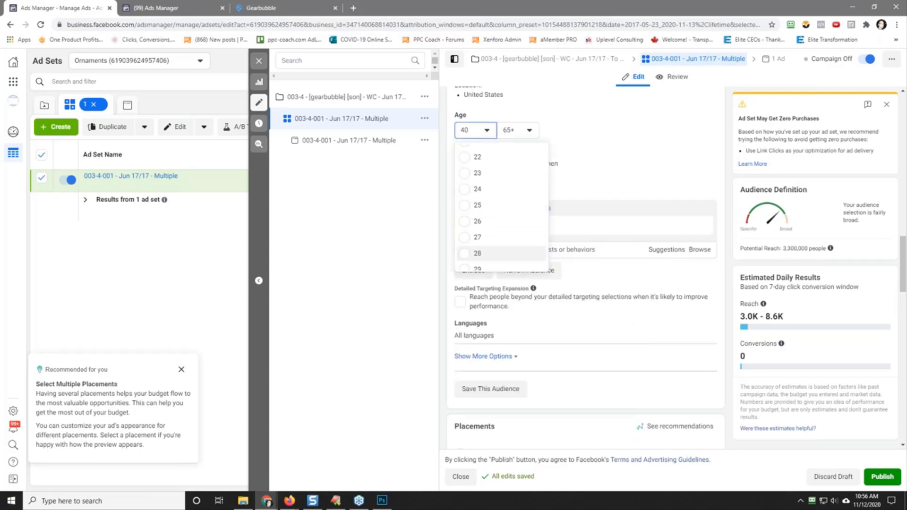
left_click(495, 233)
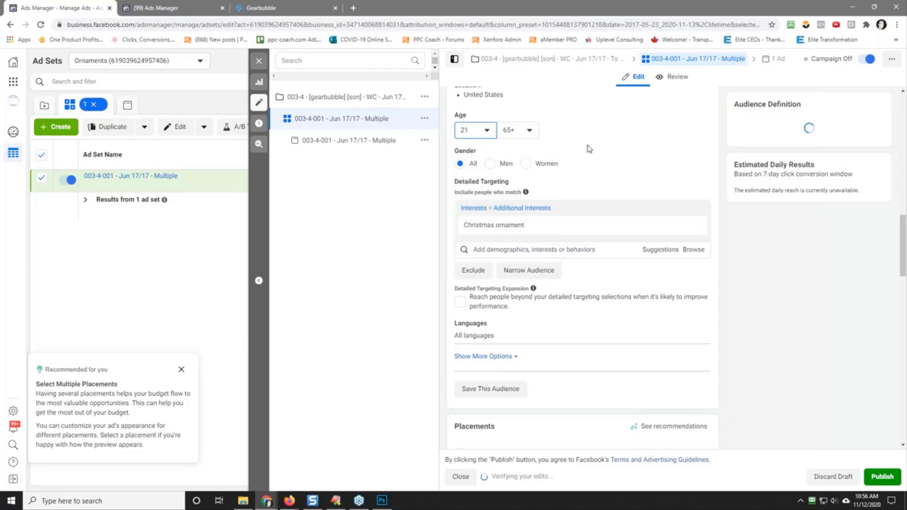
Step: Replace the Christmas ornament interest with the suggested Christmas decoration interest in detailed targeting
scroll(614, 178, "up", 5)
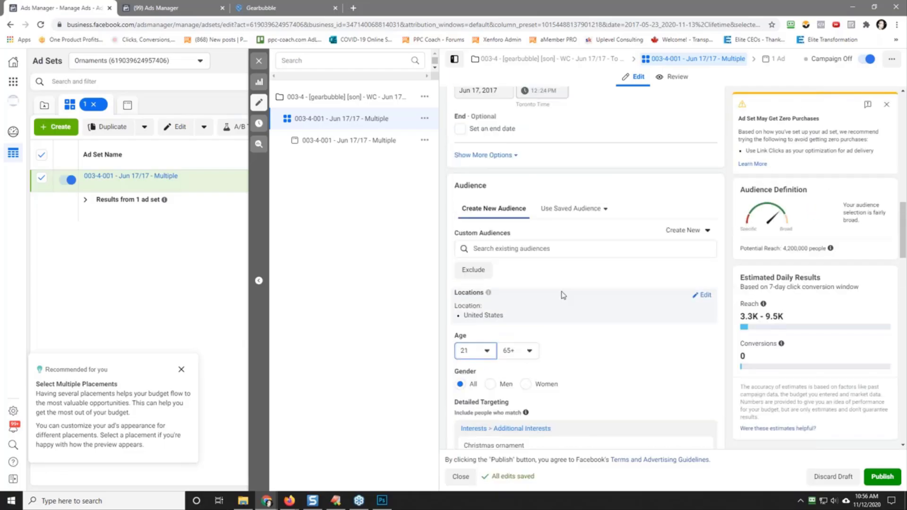
scroll(596, 284, "down", 2)
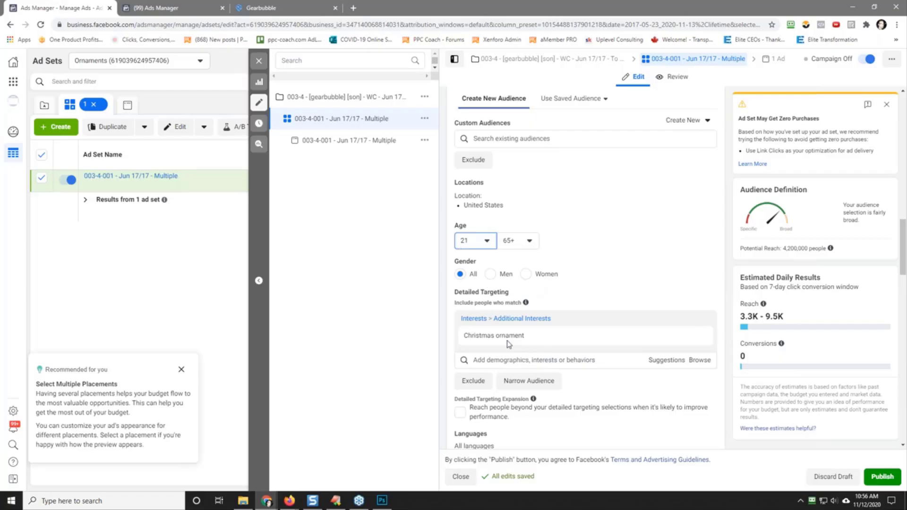
mouse_move(507, 344)
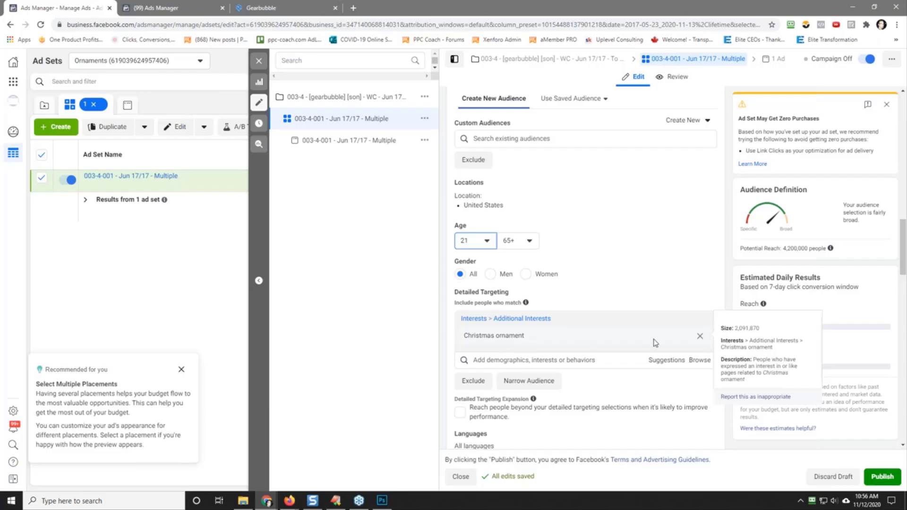
left_click(557, 360)
mouse_move(520, 383)
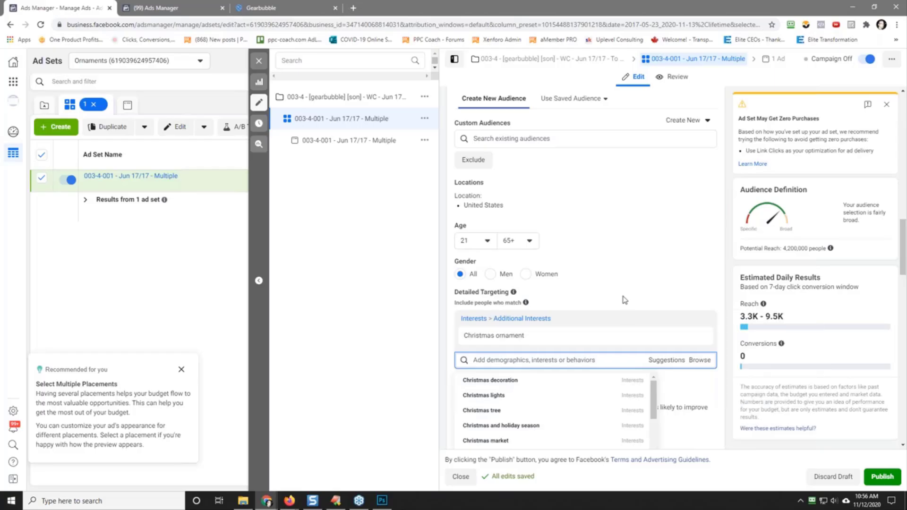
scroll(625, 301, "down", 2)
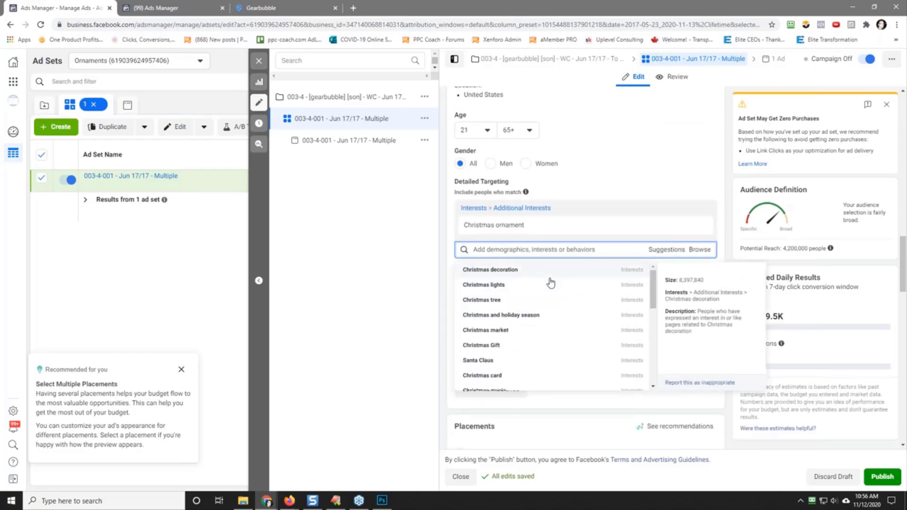
mouse_move(712, 227)
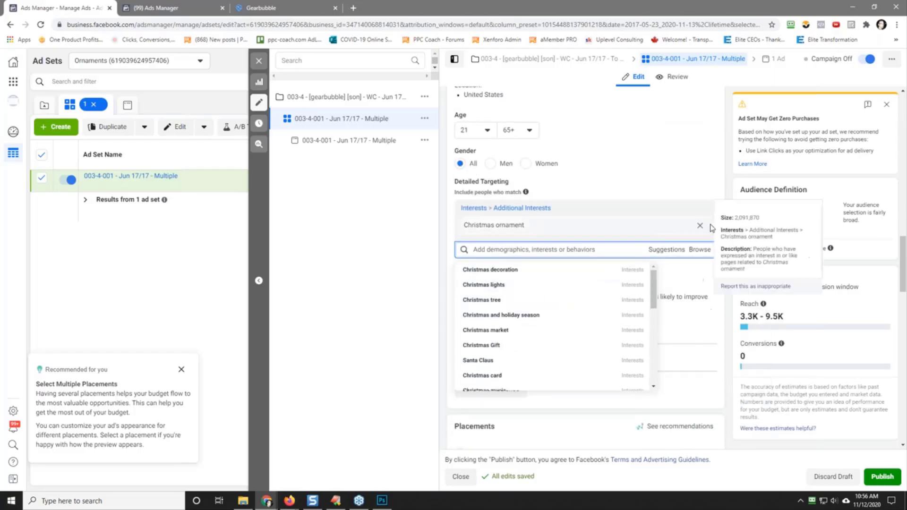
left_click(532, 273)
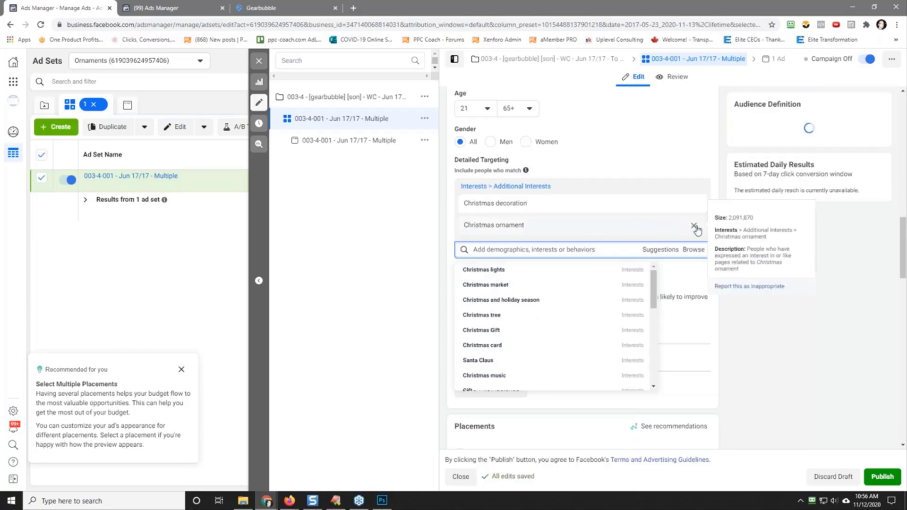
left_click(695, 226)
left_click(633, 161)
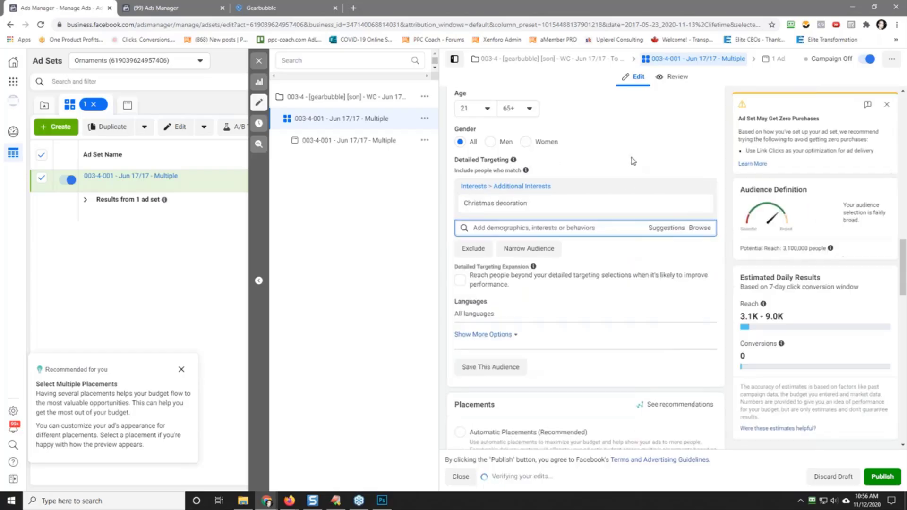
Step: Narrow the audience so that people must also match the Christmas ornament interest
left_click(539, 251)
left_click(508, 261)
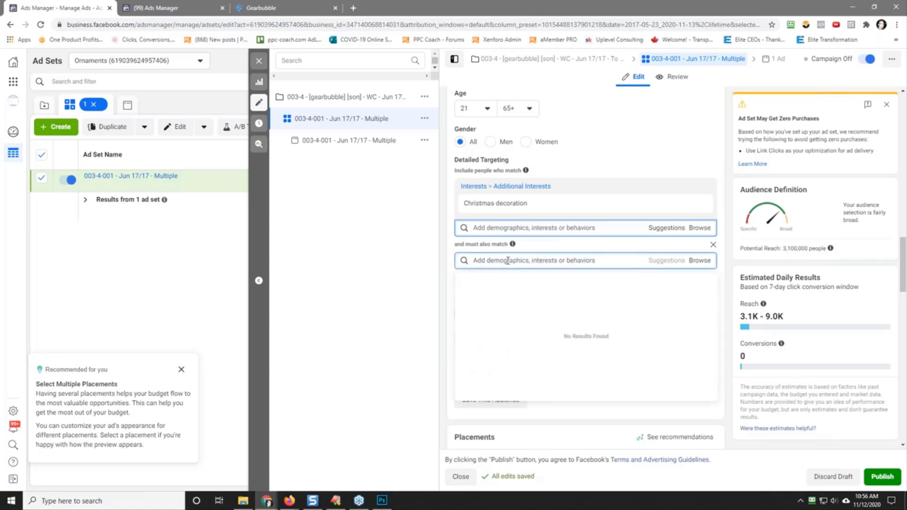
type("chirsma")
key("BackSpace")
key("BackSpace")
key("BackSpace")
key("BackSpace")
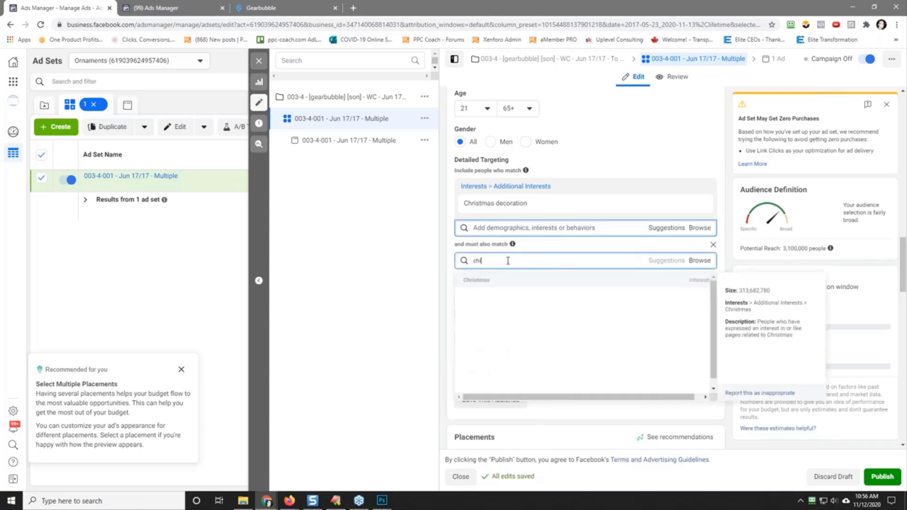
type("ristmas ornament")
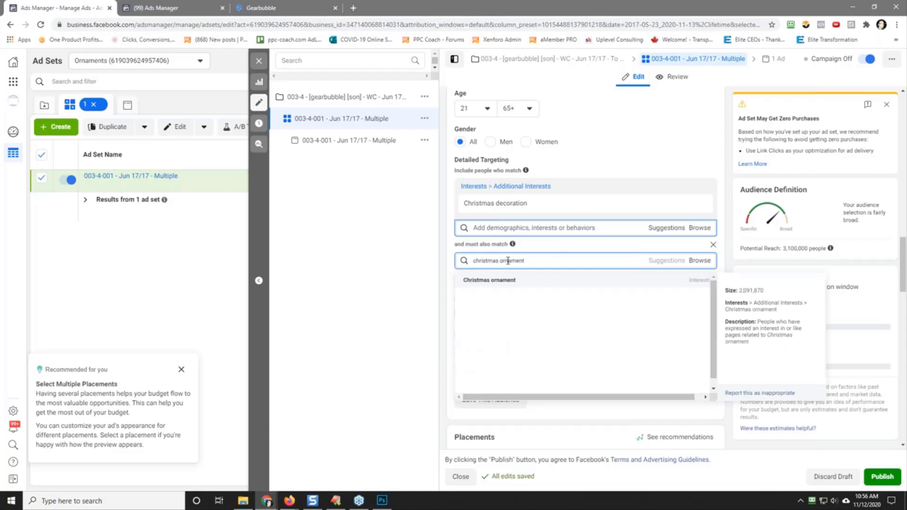
key("Return")
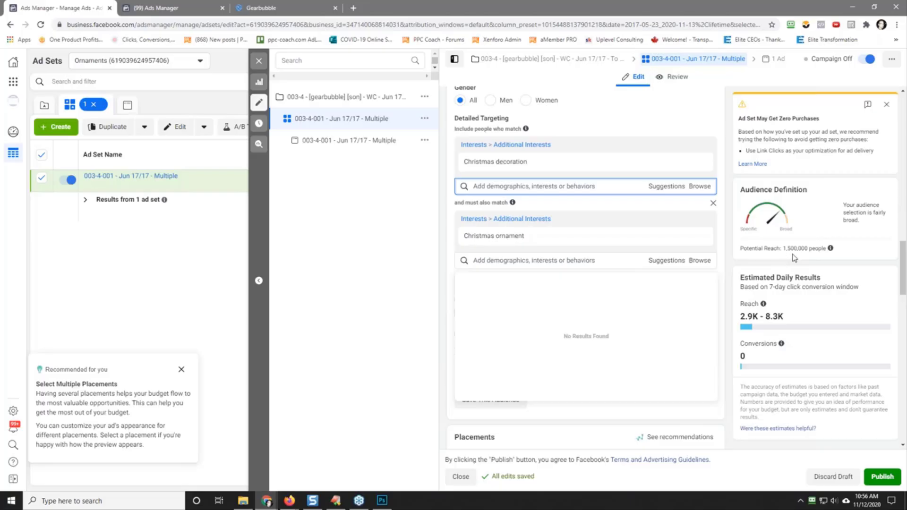
Step: Replace Christmas decoration with the suggested Christmas lights interest in the first targeting group
left_click(664, 187)
left_click(496, 206)
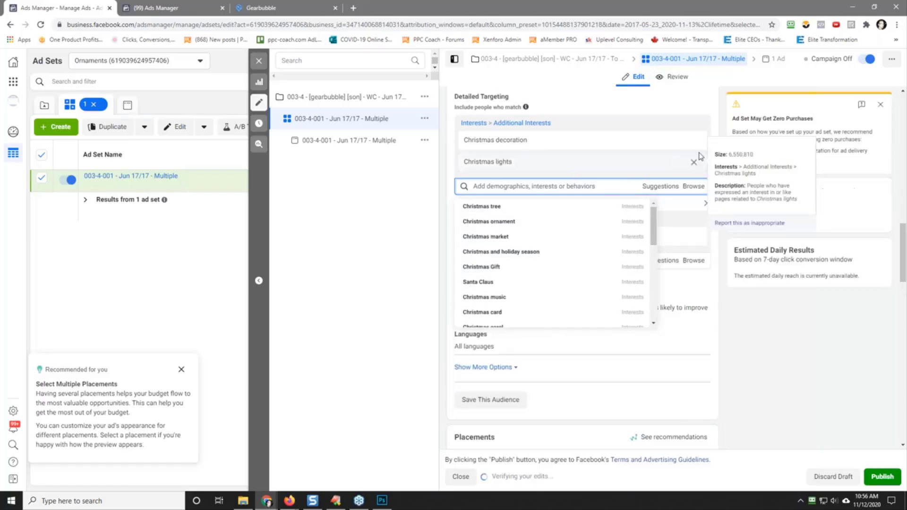
left_click(695, 142)
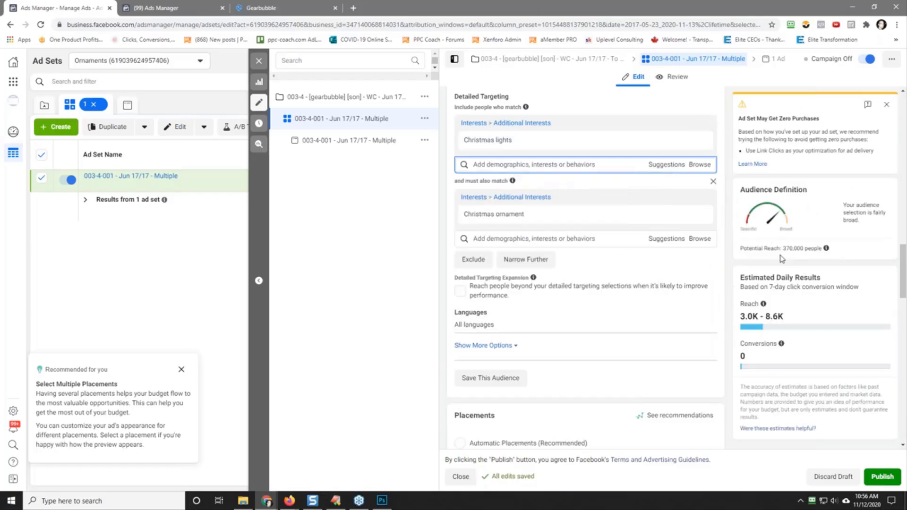
Step: Replace Christmas lights with the suggested Christmas tree interest in the first targeting group
left_click(664, 166)
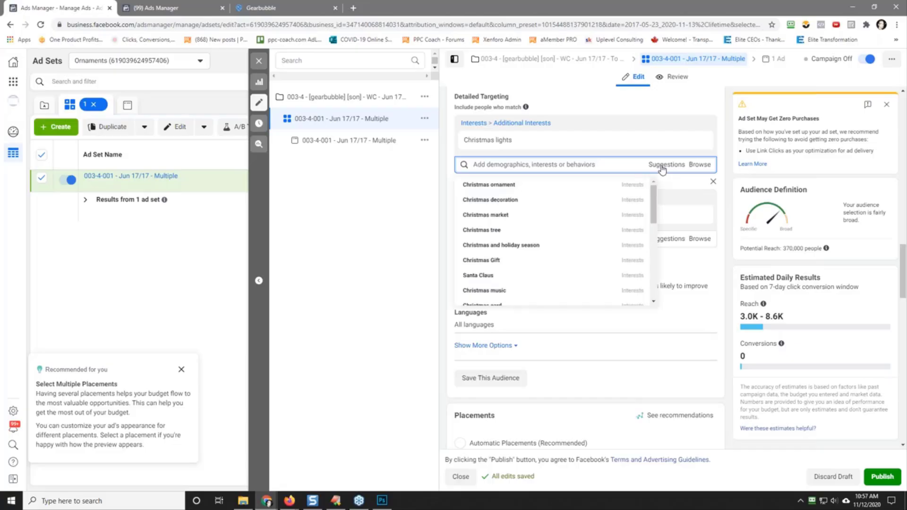
left_click(502, 230)
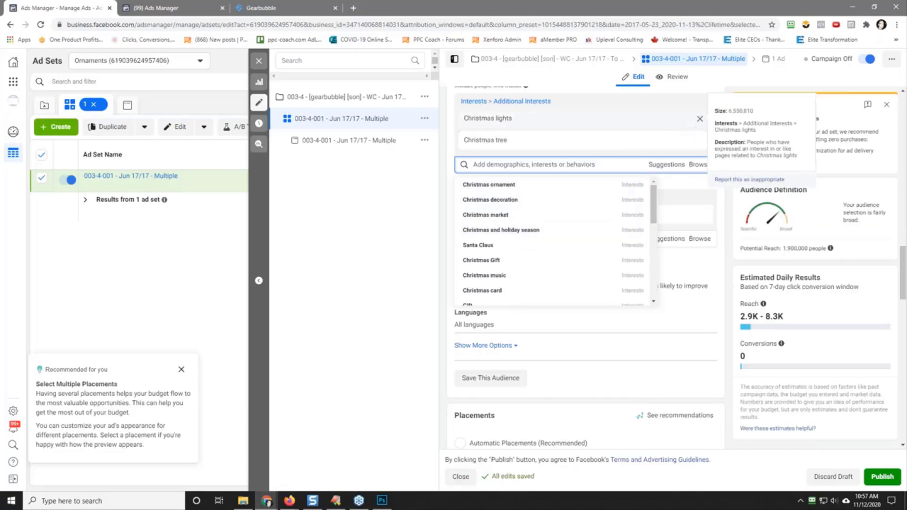
left_click(700, 118)
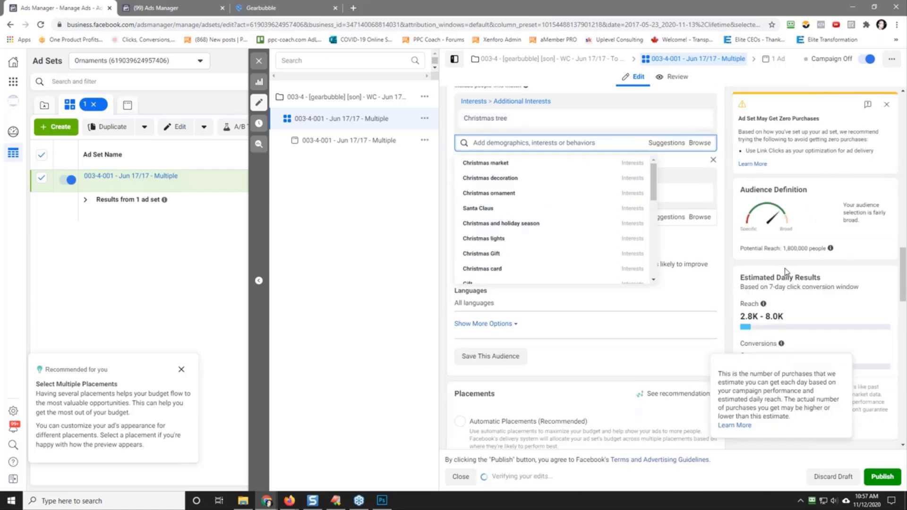
left_click(767, 260)
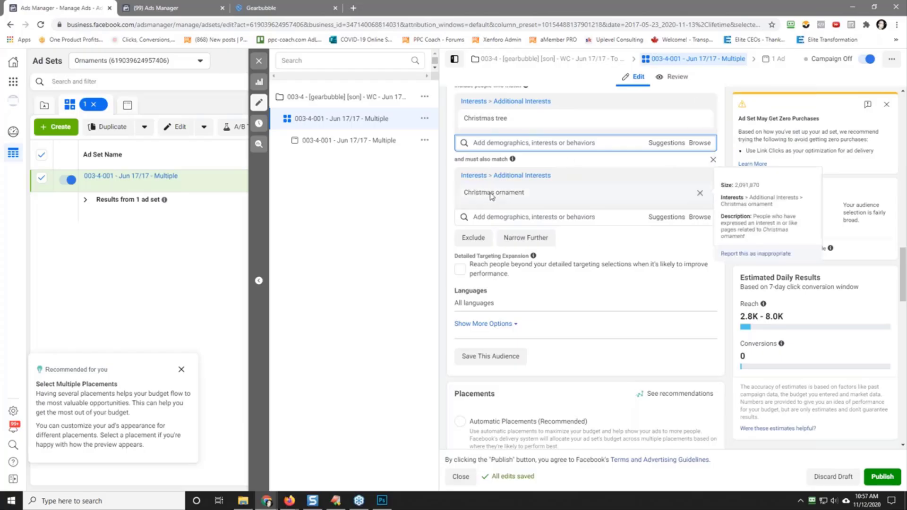
Step: Add the Baseball sports interest to the first targeting group and remove Christmas tree from it
scroll(596, 241, "up", 9)
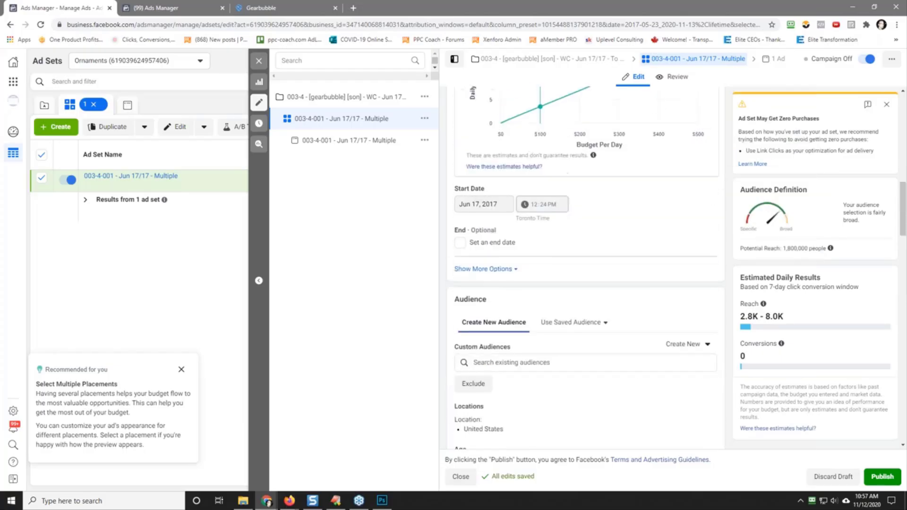
scroll(596, 241, "down", 5)
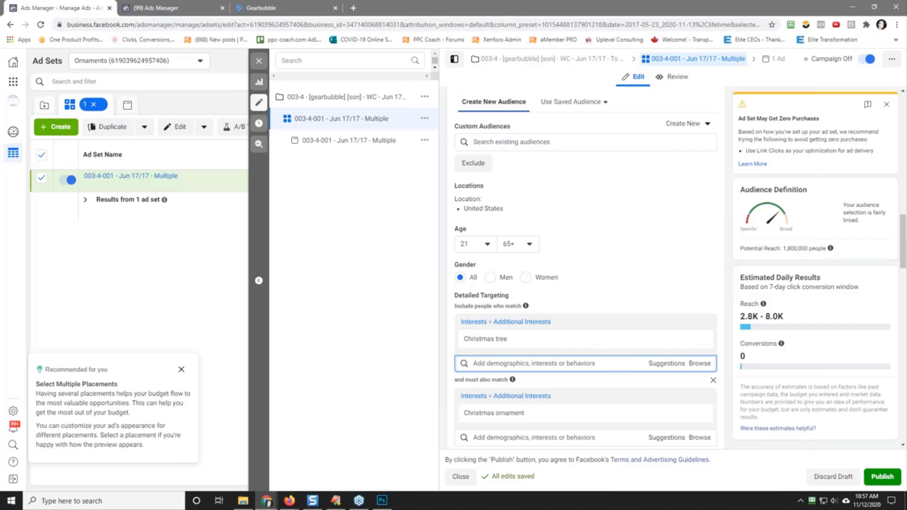
scroll(586, 264, "up", 5)
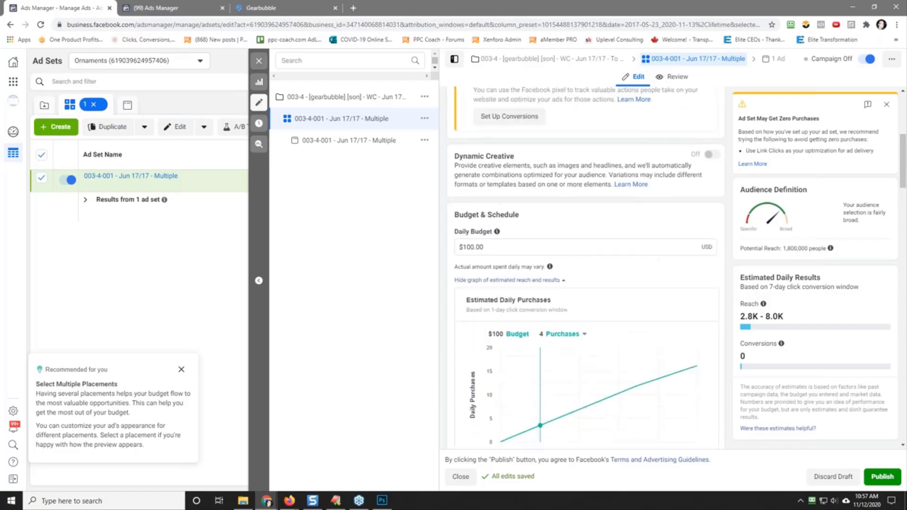
scroll(586, 265, "down", 10)
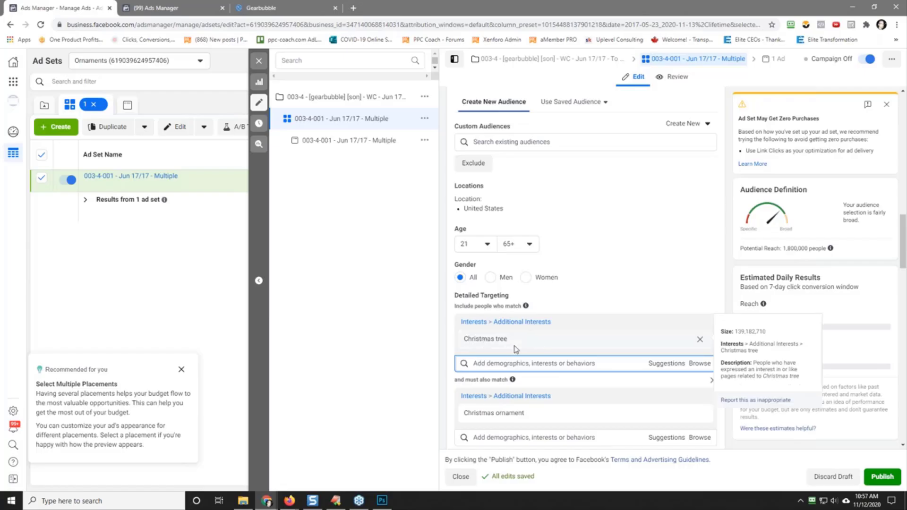
left_click(674, 368)
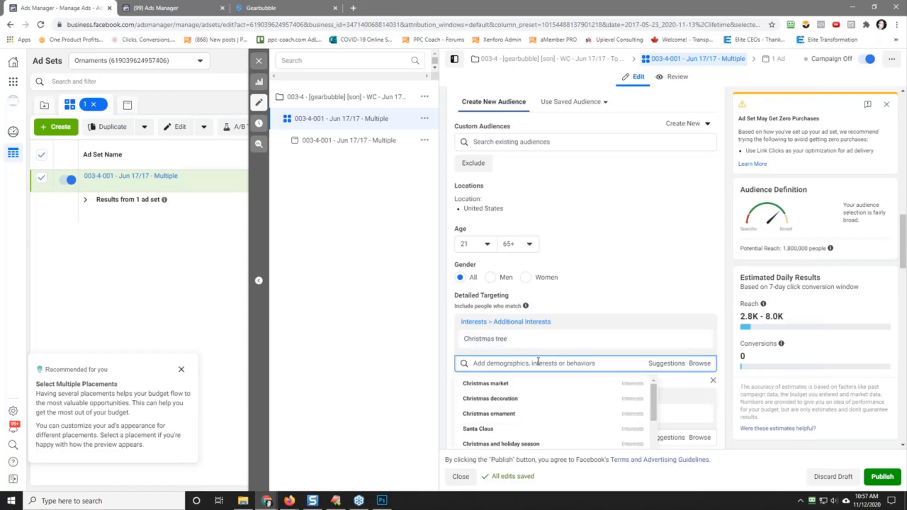
left_click(538, 361)
type("baseball")
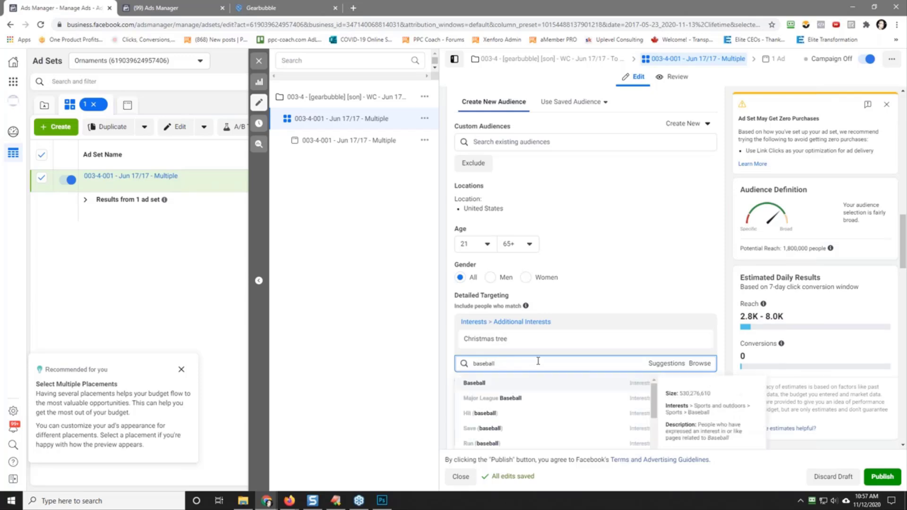
left_click(538, 383)
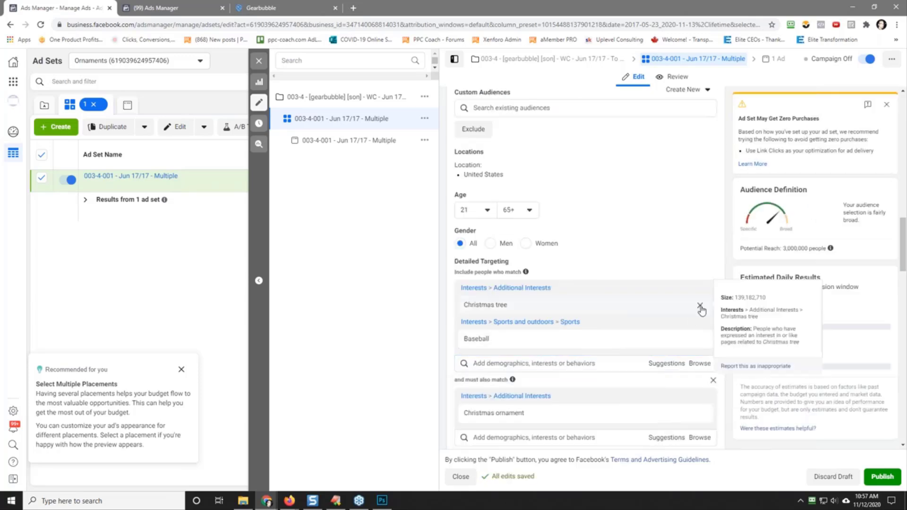
left_click(703, 306)
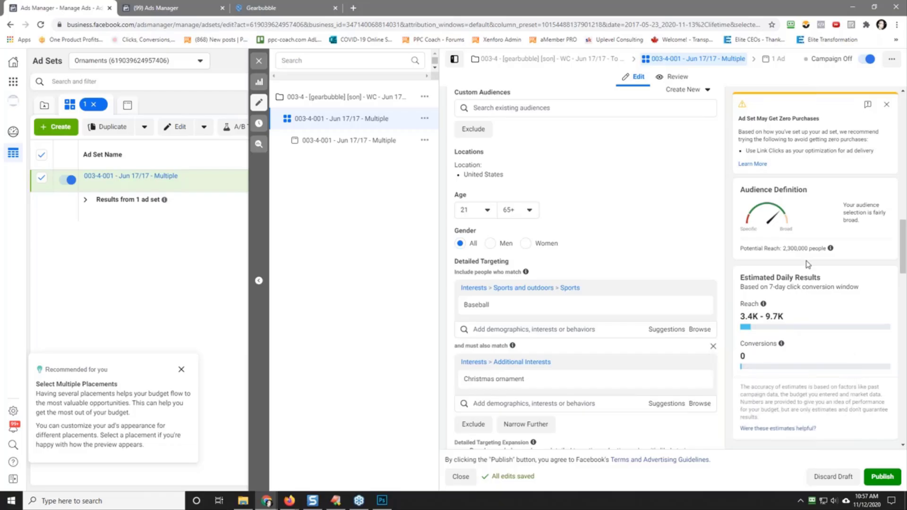
Step: Replace Baseball with the suggested Golf interest in the first targeting group
left_click(666, 330)
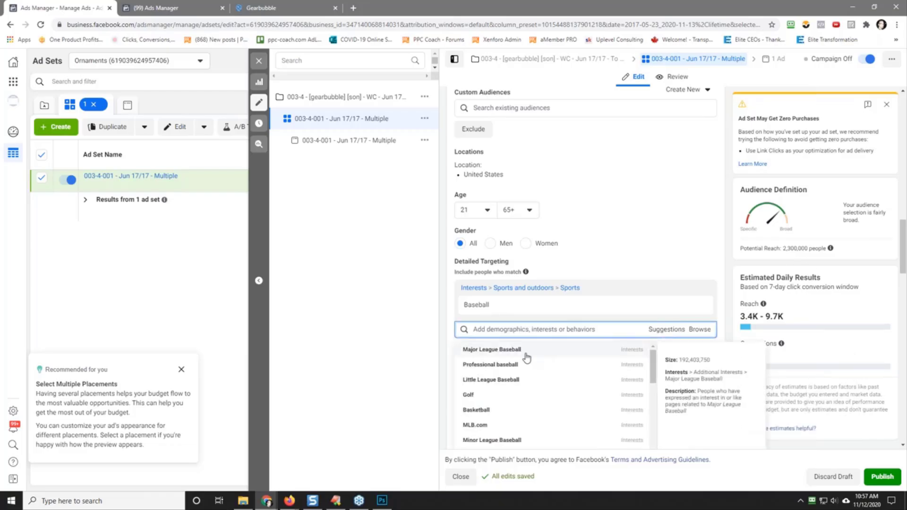
left_click(492, 396)
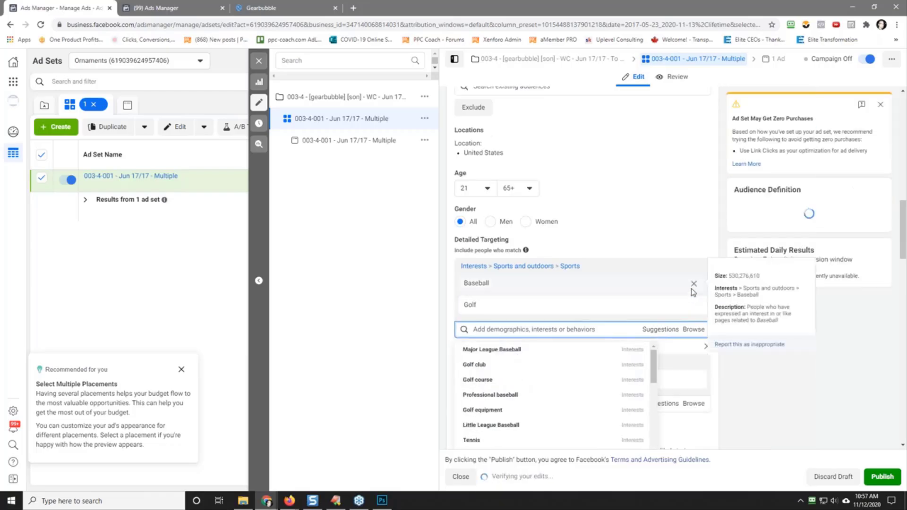
left_click(695, 283)
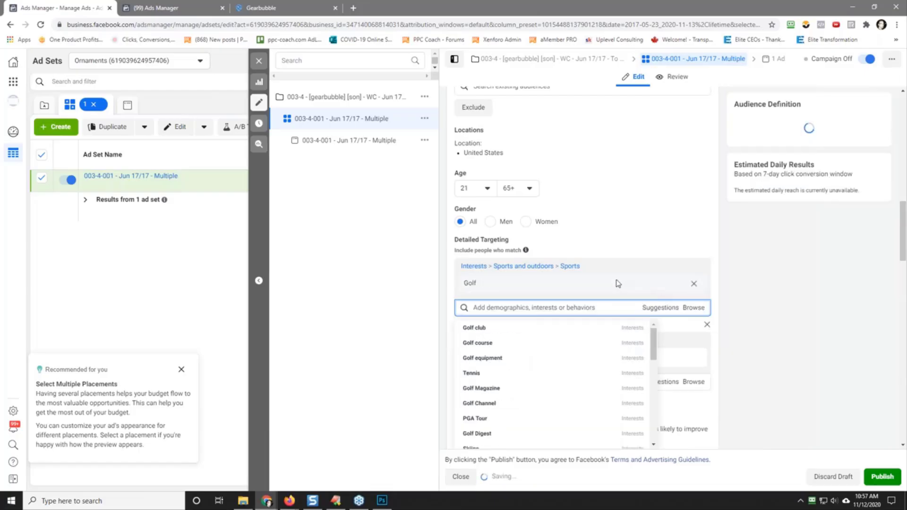
left_click(766, 384)
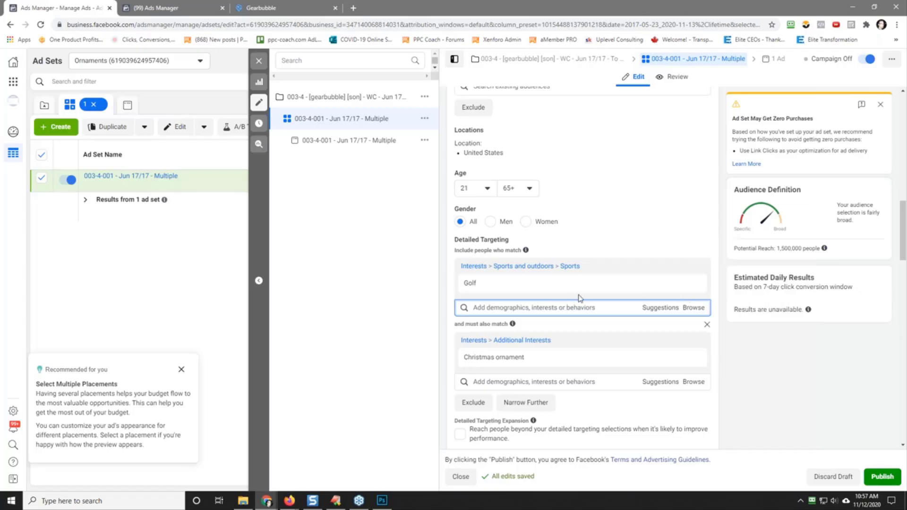
Step: Remove the Golf and Christmas ornament targeting from the ad set and discard all its draft edits
left_click(694, 285)
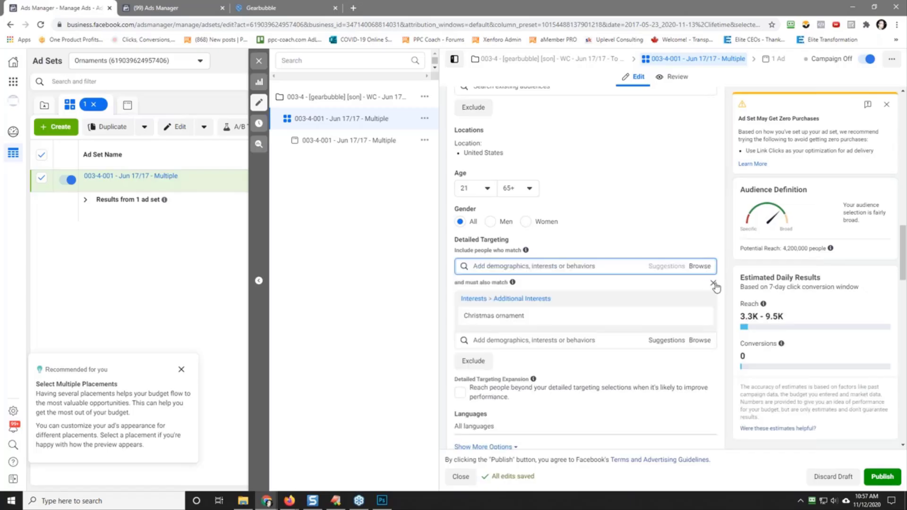
left_click(714, 284)
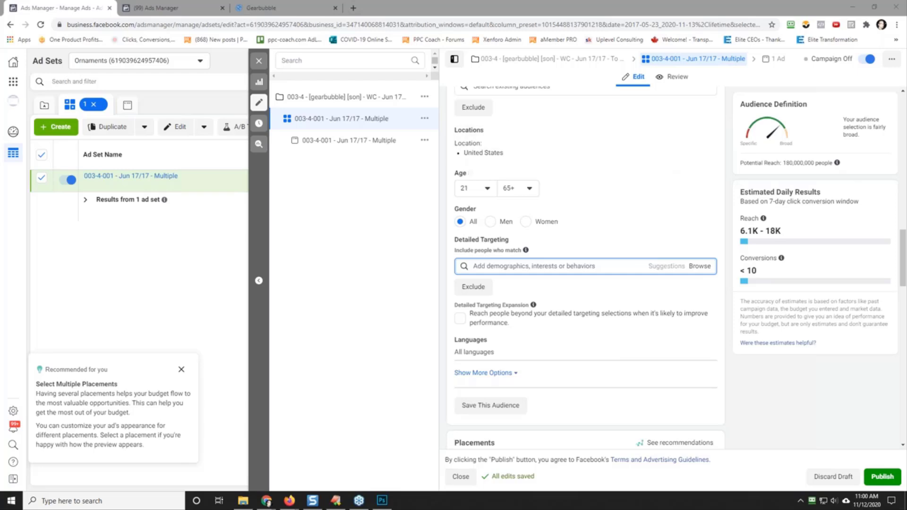
left_click(260, 62)
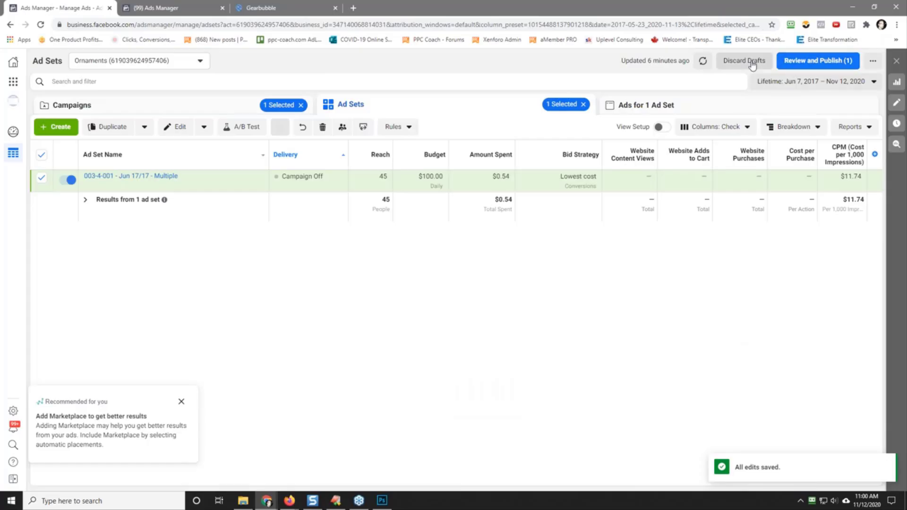
left_click(747, 61)
left_click(532, 222)
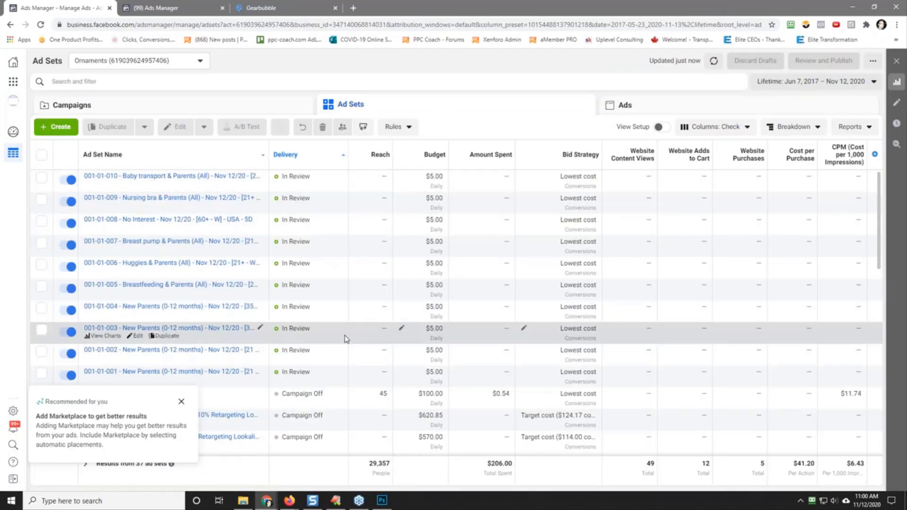
Step: Review the ad sets of the 001-01 My First Christmas campaign and the existing automated rules, and dismiss the placement recommendation
left_click(156, 108)
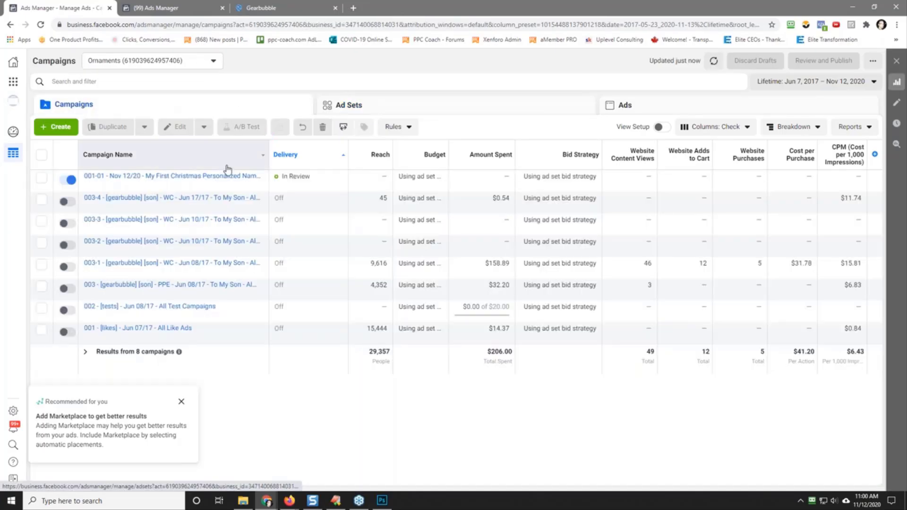
left_click(173, 176)
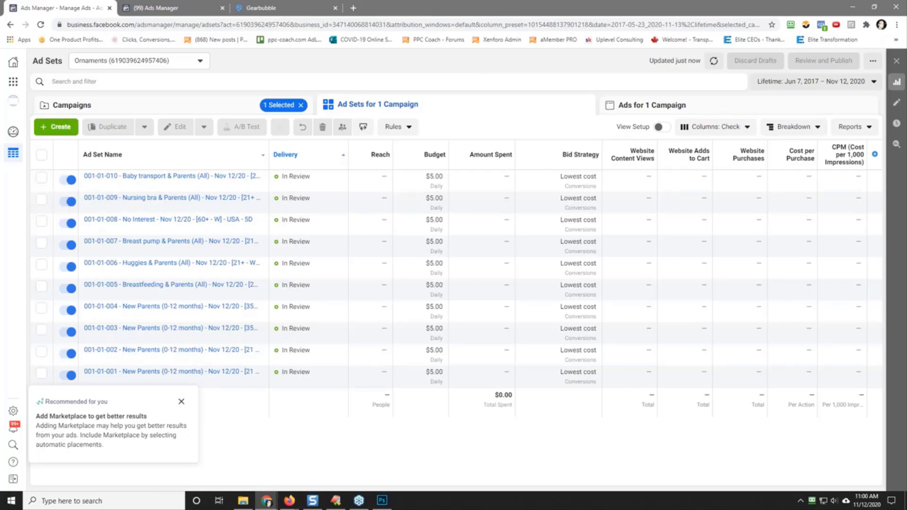
left_click(179, 105)
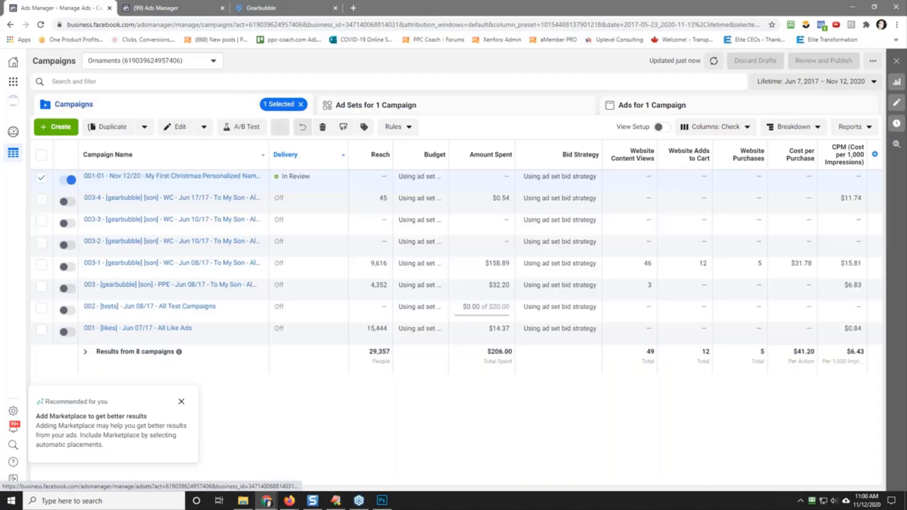
left_click(137, 177)
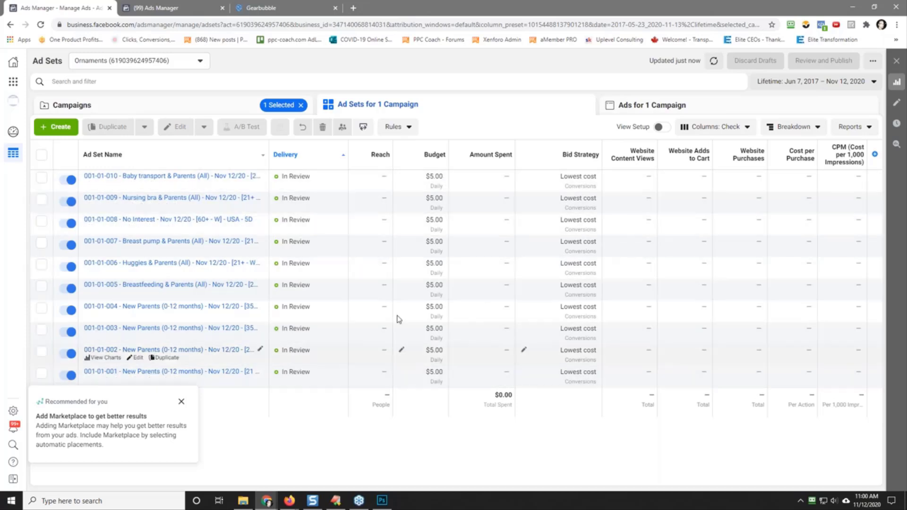
left_click(181, 14)
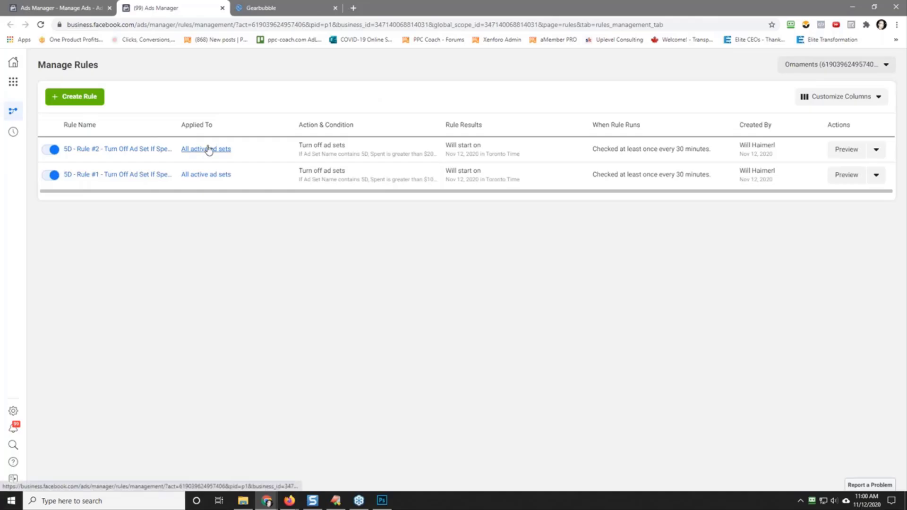
left_click(71, 8)
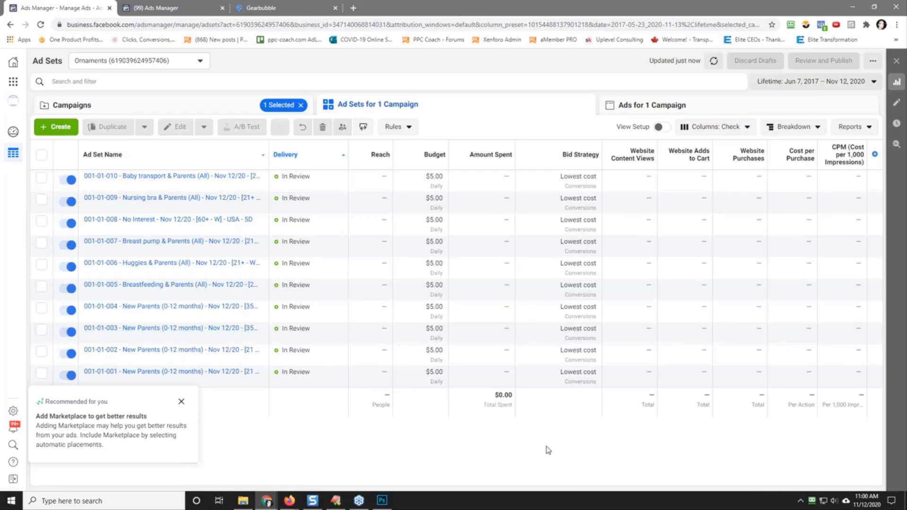
left_click(181, 402)
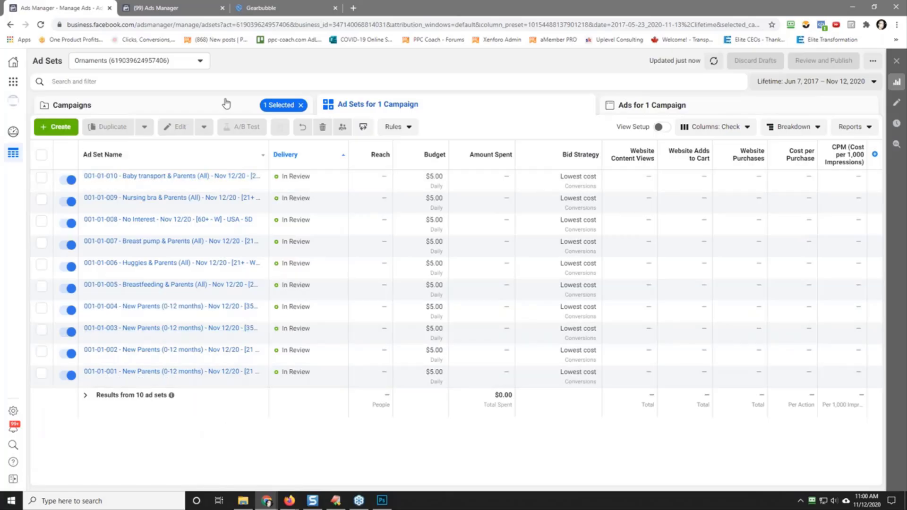
Step: Append "- 5D" to the name of the 001-01 My First Christmas Personalized Name & Year Ornament campaign and publish the change
left_click(162, 109)
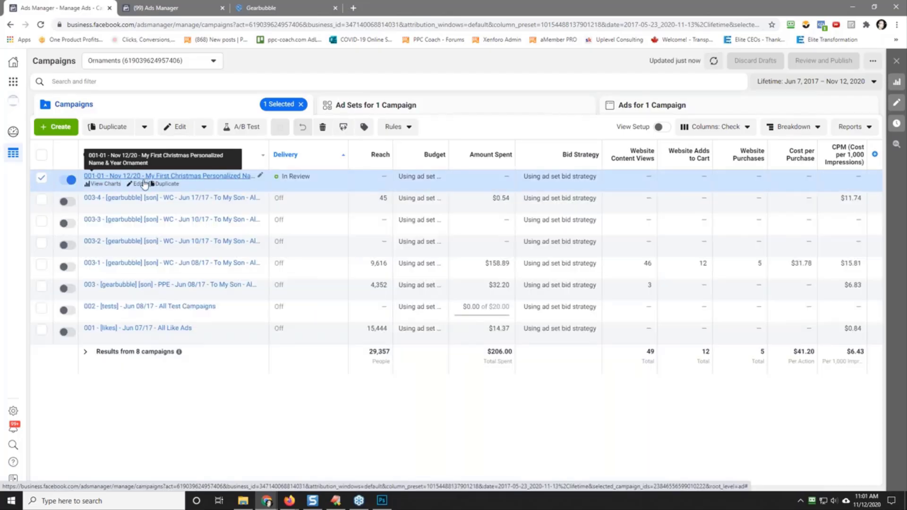
left_click(260, 175)
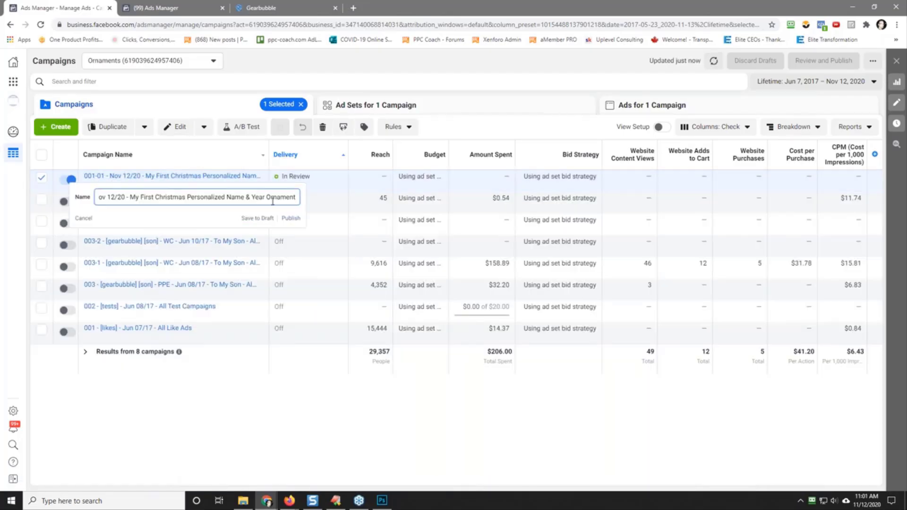
type("- T")
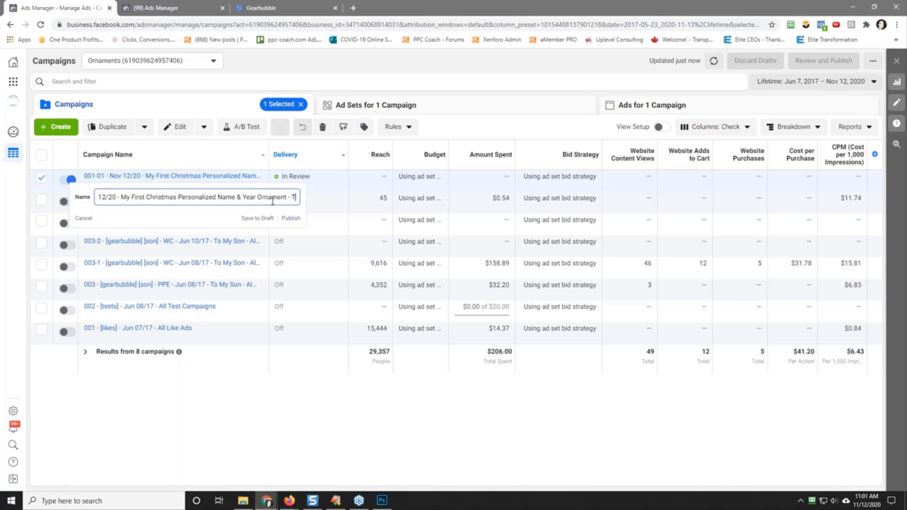
key("BackSpace")
type("4")
key("BackSpace")
type("5D")
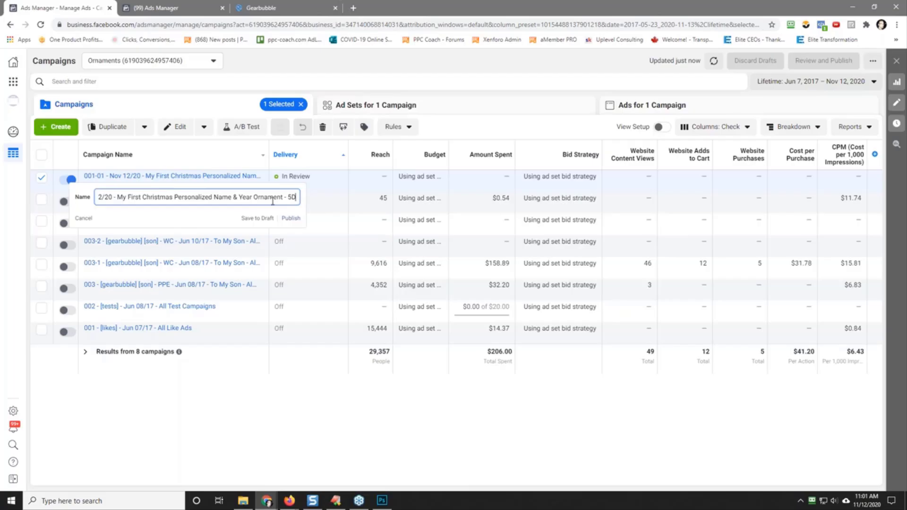
type(" TES")
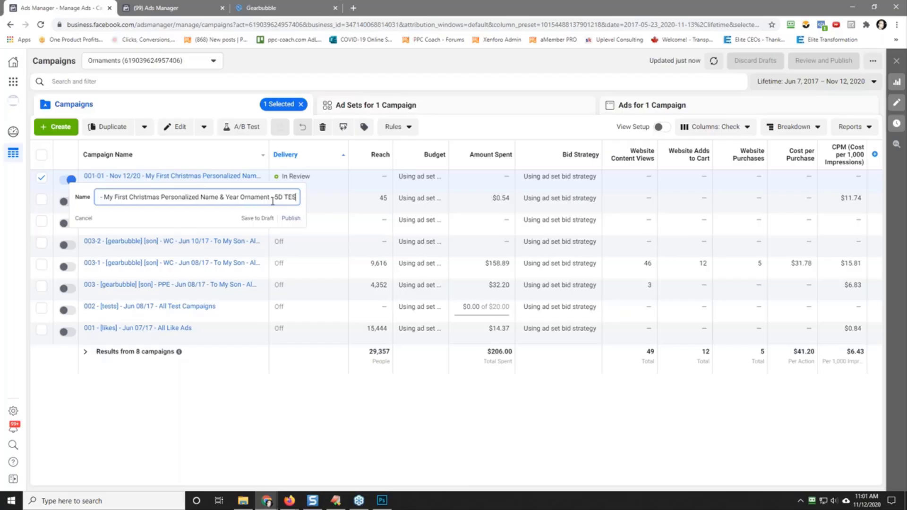
key("BackSpace")
key("BackSpace")
key("BackSpace")
key("BackSpace")
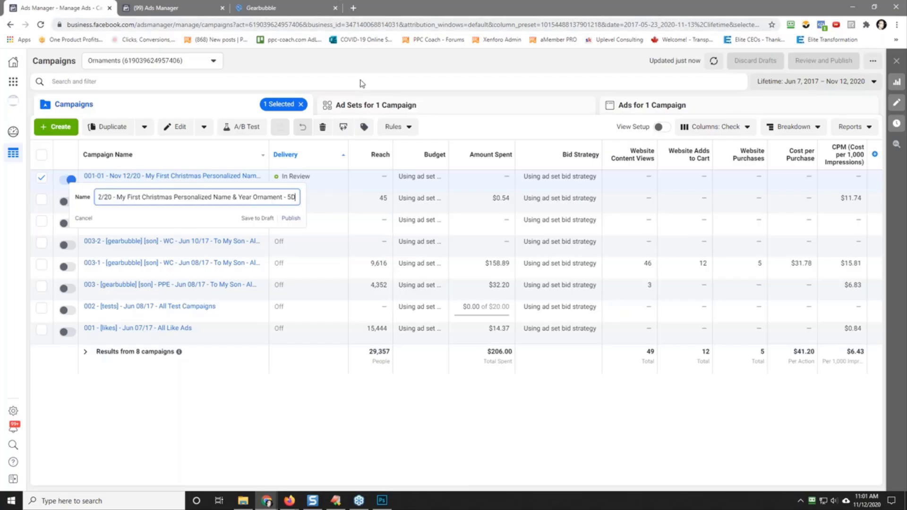
left_click(291, 218)
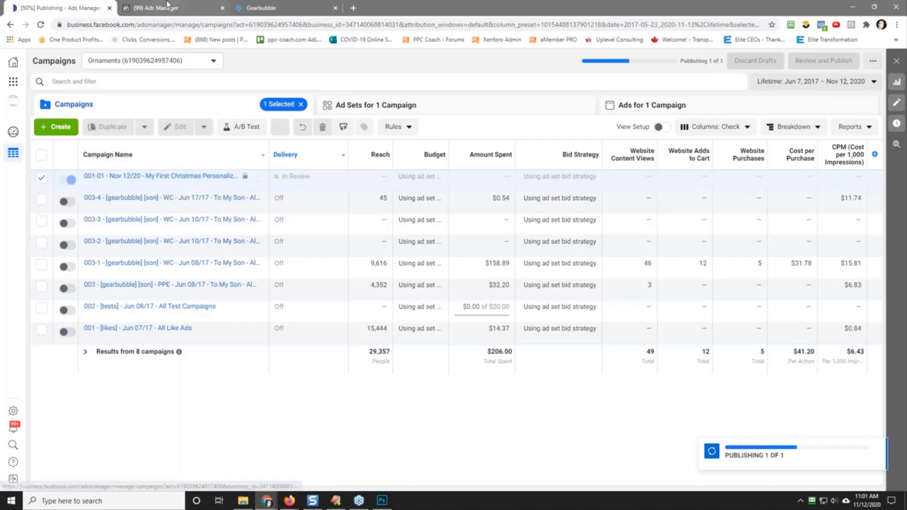
Step: Start a new automated rule using the name copied from 5D - Rule #2
key("ctrl+Tab")
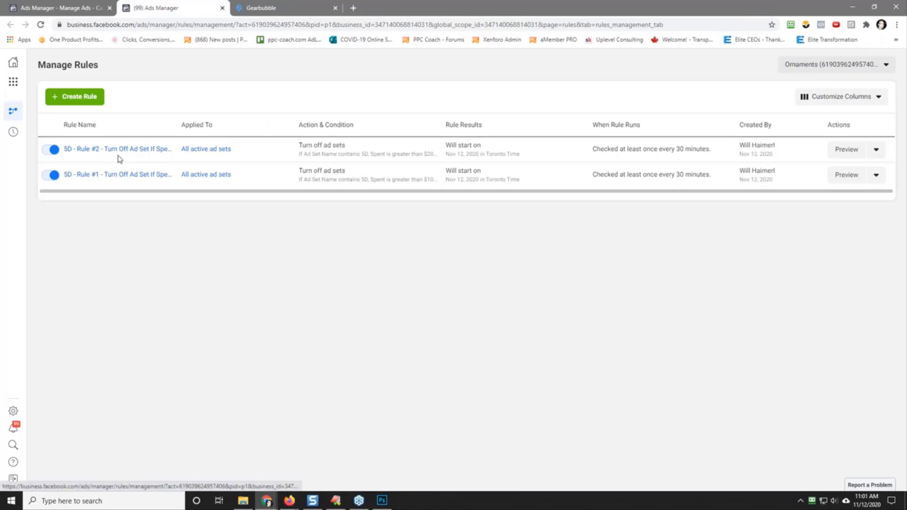
left_click(432, 147)
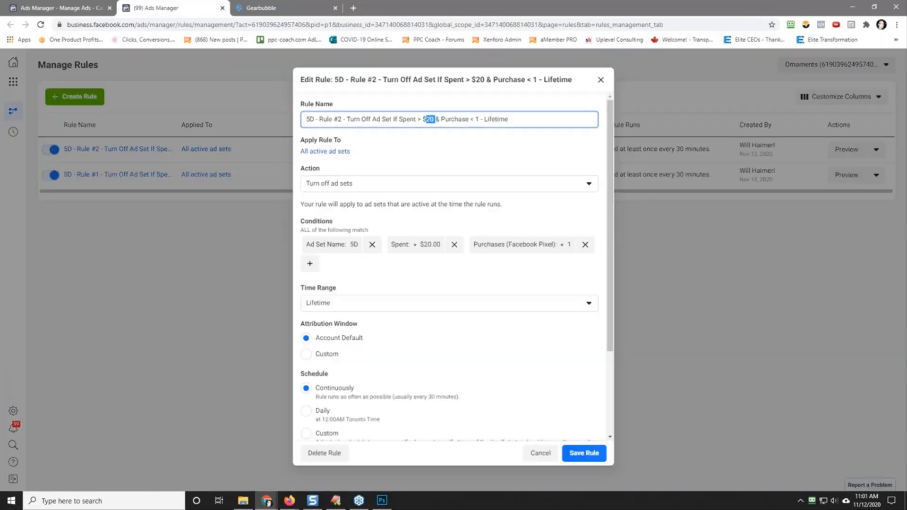
triple_click(432, 122)
right_click(432, 122)
left_click(467, 158)
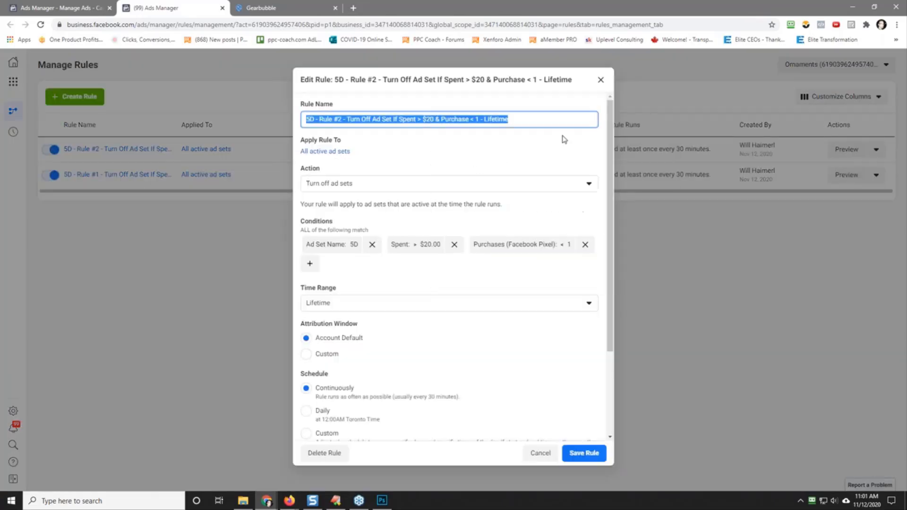
left_click(601, 79)
left_click(87, 97)
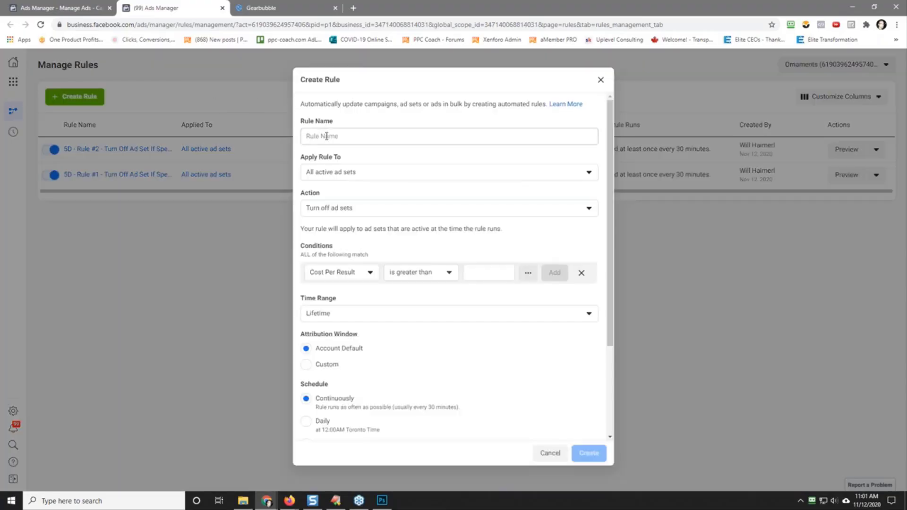
right_click(327, 136)
left_click(369, 209)
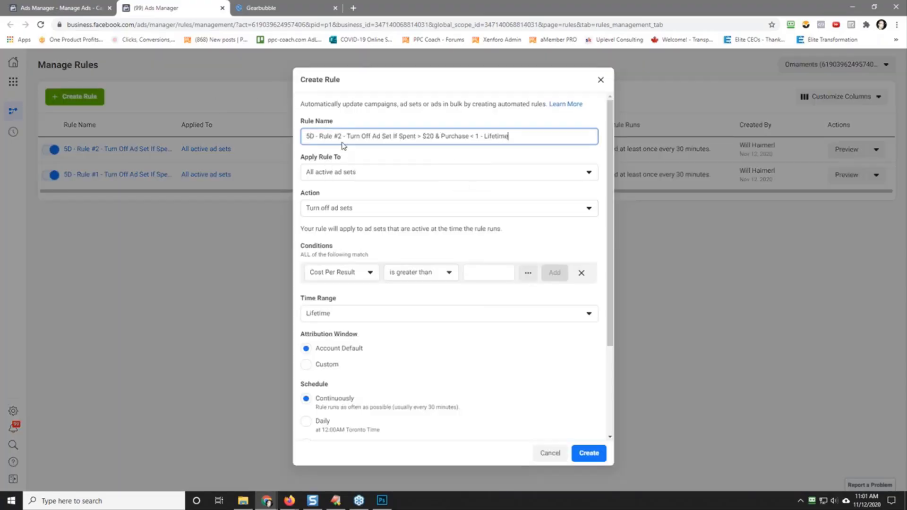
Step: Change the new rule's name to "5D - Rule #3 - Turn Off Campaign If Spent > $100 & Purchase < 1 - Lifetime"
double_click(339, 136)
type("3")
key("Right")
key("Right")
key("Right")
key("Delete")
key("Delete")
key("Delete")
key("Delete")
key("Delete")
key("Delete")
key("Delete")
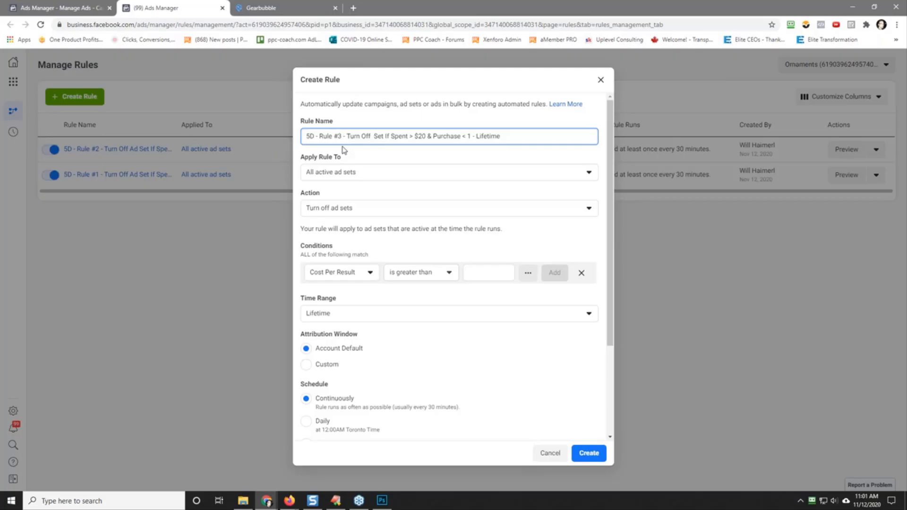
type("C")
type("ampaign")
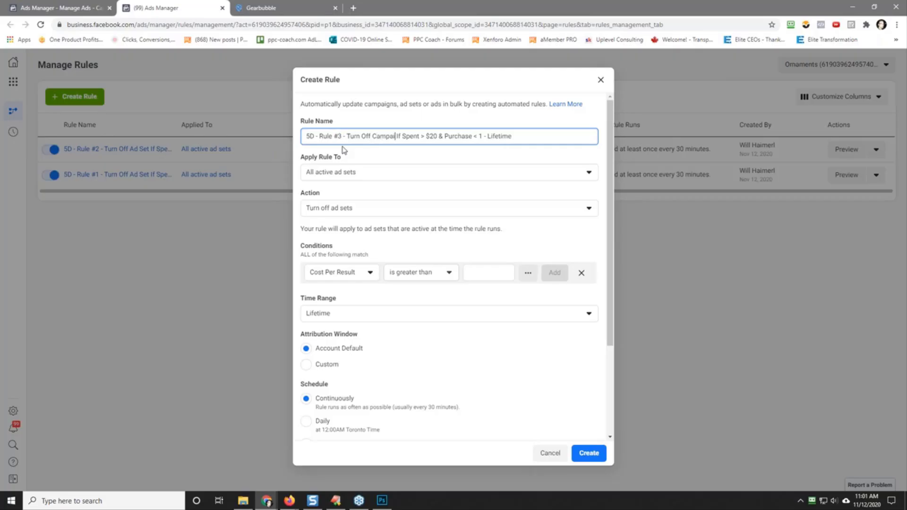
key("Right")
key("Right")
key("Right")
key("Right")
key("Right")
key("Right")
key("Right")
key("Right")
key("Right")
key("Right")
key("Right")
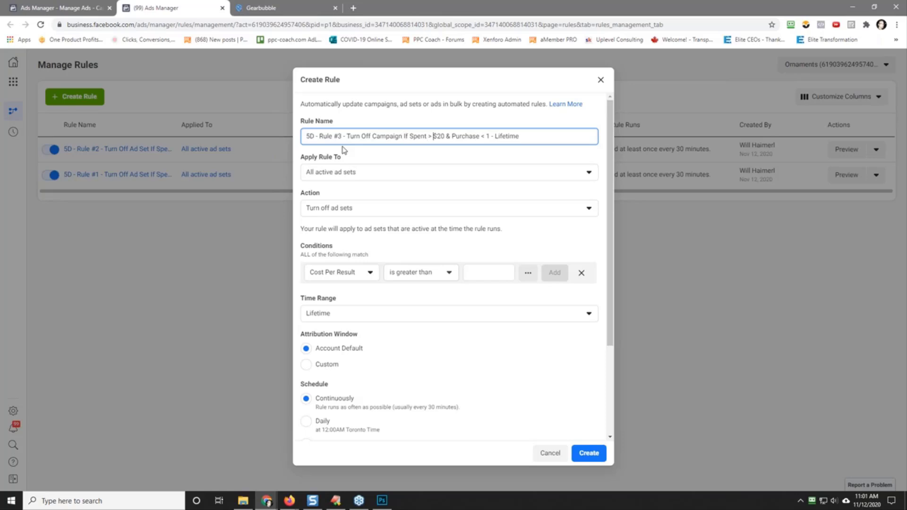
key("Delete")
type("10")
Step: Add a rule condition that Campaign Name contains 5D and open a row for another condition
left_click(355, 275)
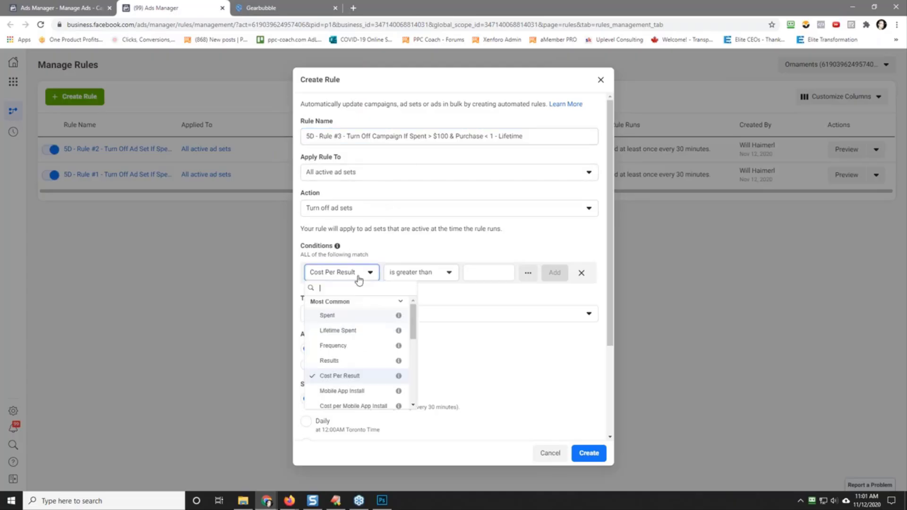
left_click_drag(414, 321, 415, 378)
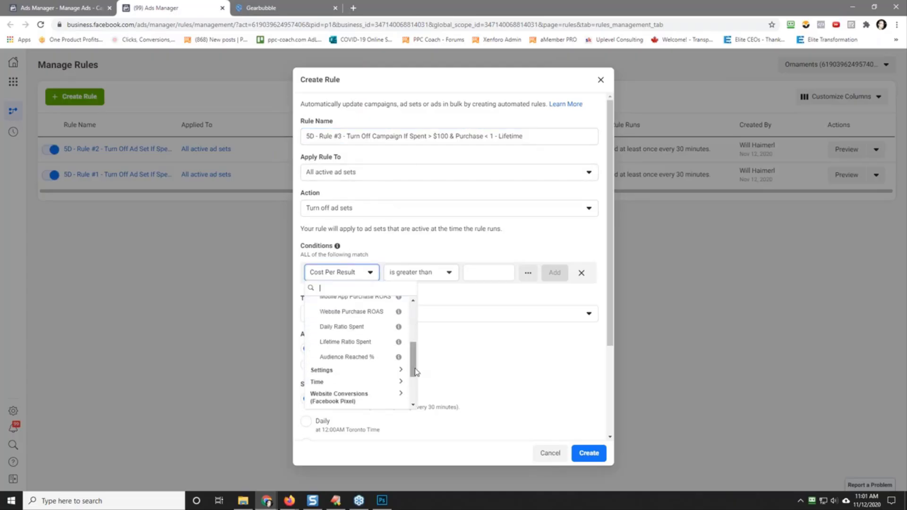
left_click(345, 387)
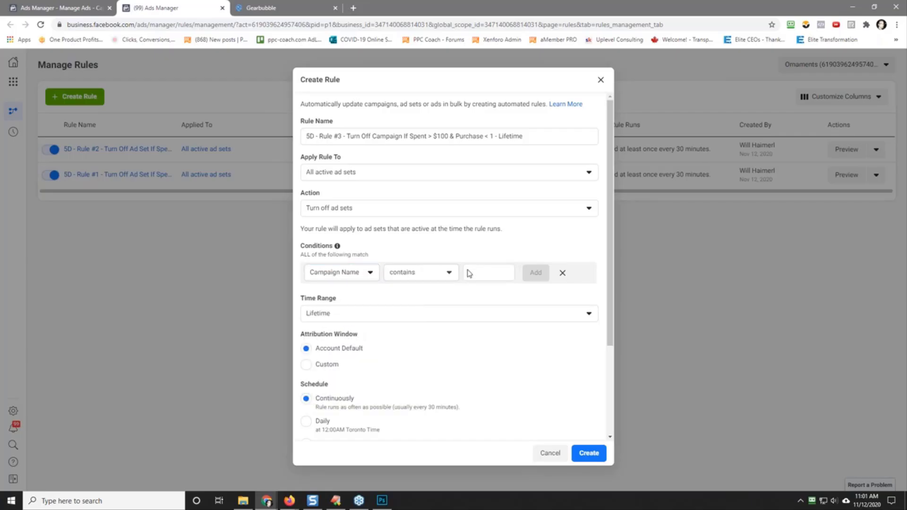
type("5D")
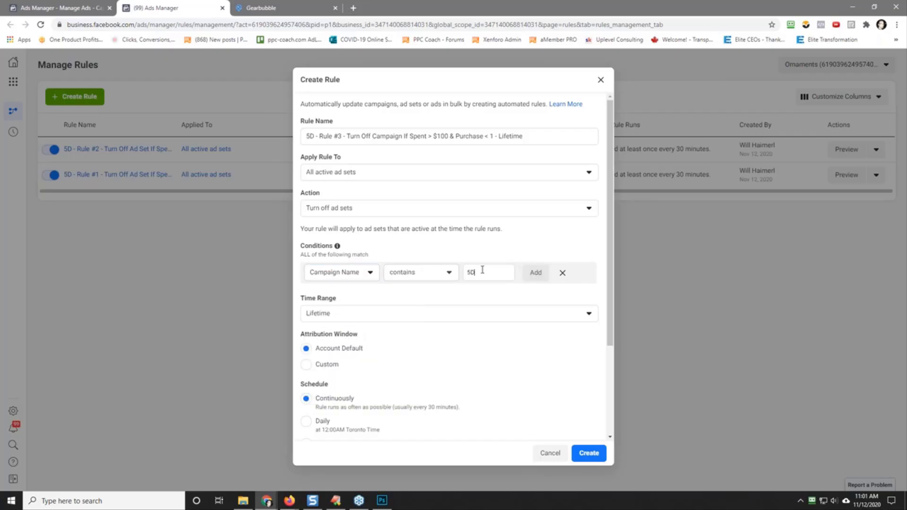
key("Return")
left_click(405, 271)
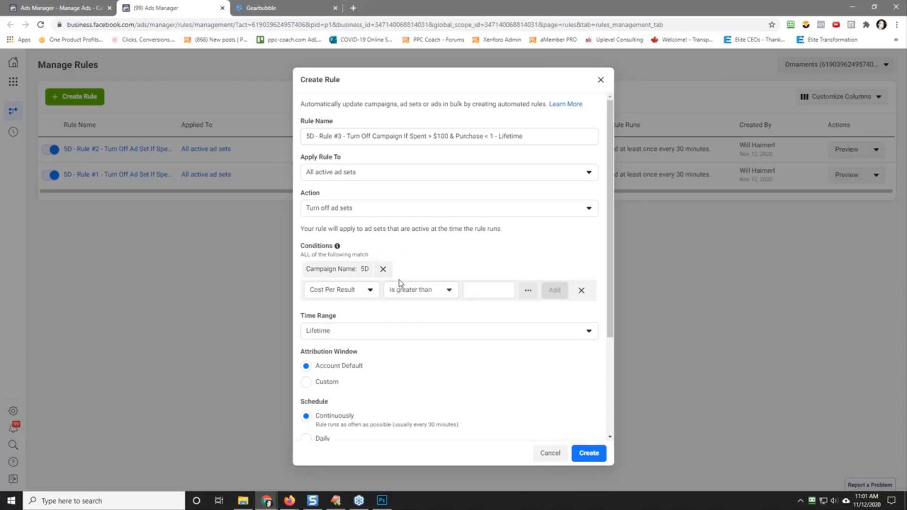
Step: Add a rule condition that Spent is greater than $100
left_click(328, 291)
left_click(343, 333)
left_click(481, 291)
type("100")
key("Return")
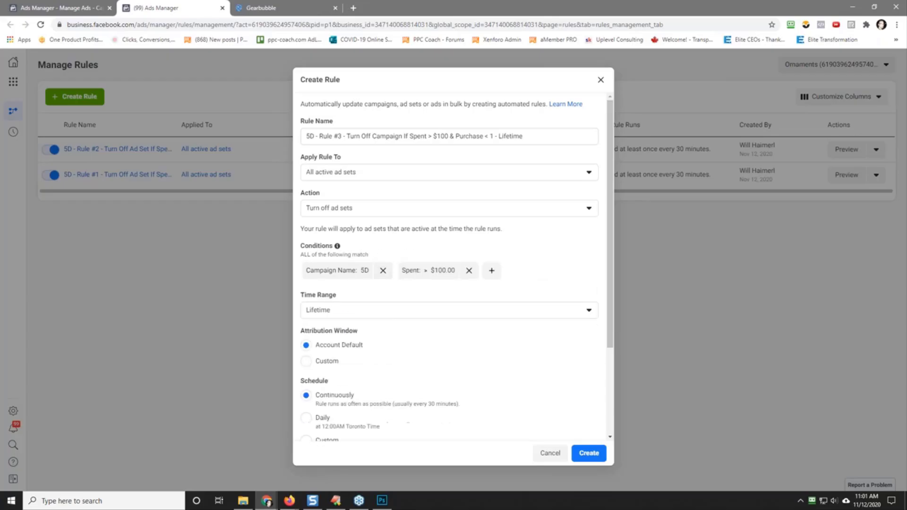
Step: Add a condition that Purchases (Facebook Pixel) is smaller than 1 and create the rule
left_click(493, 273)
left_click(339, 291)
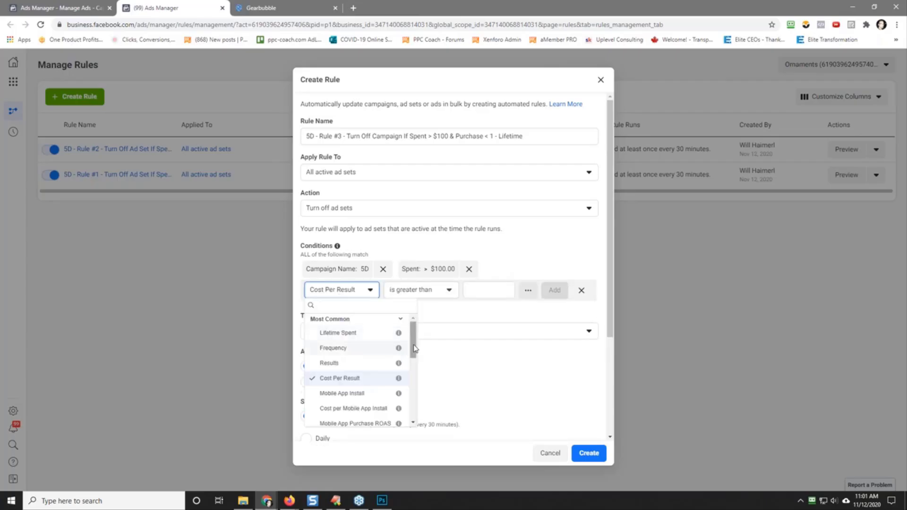
left_click_drag(414, 350, 415, 402)
left_click(339, 360)
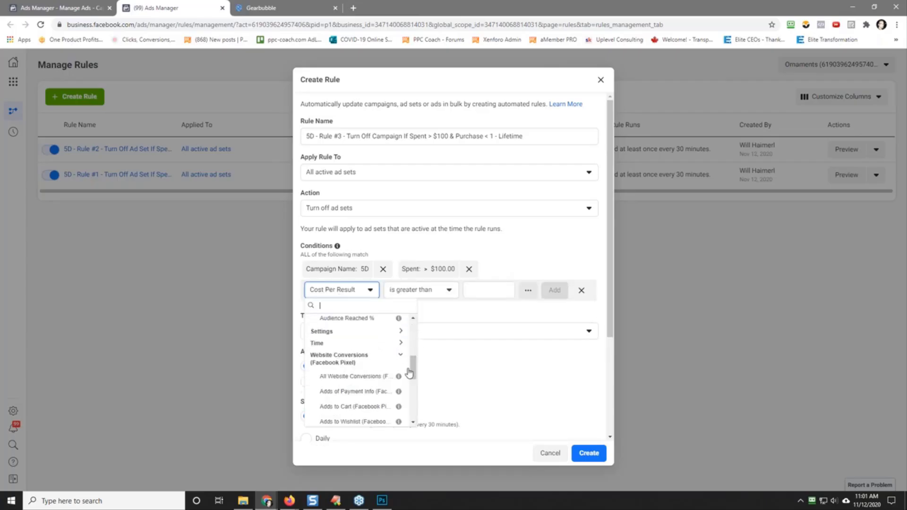
left_click_drag(412, 371, 413, 393)
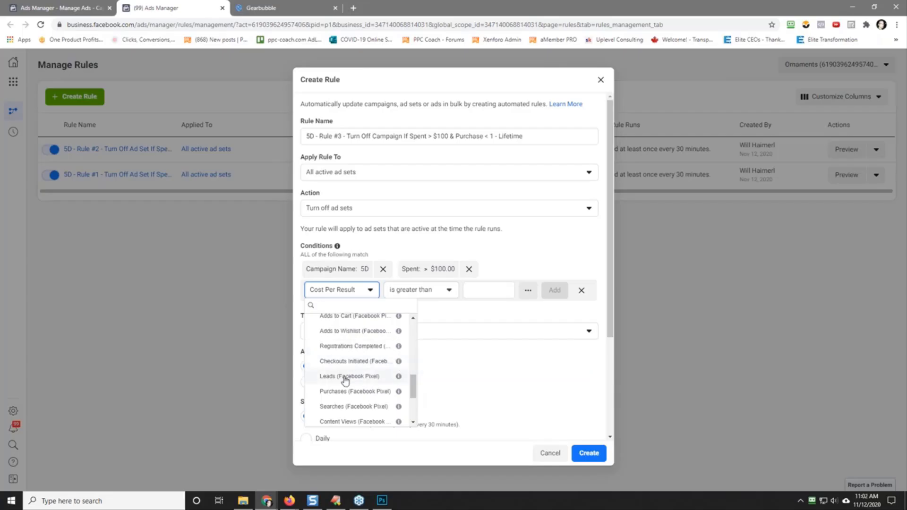
left_click(349, 392)
left_click(432, 289)
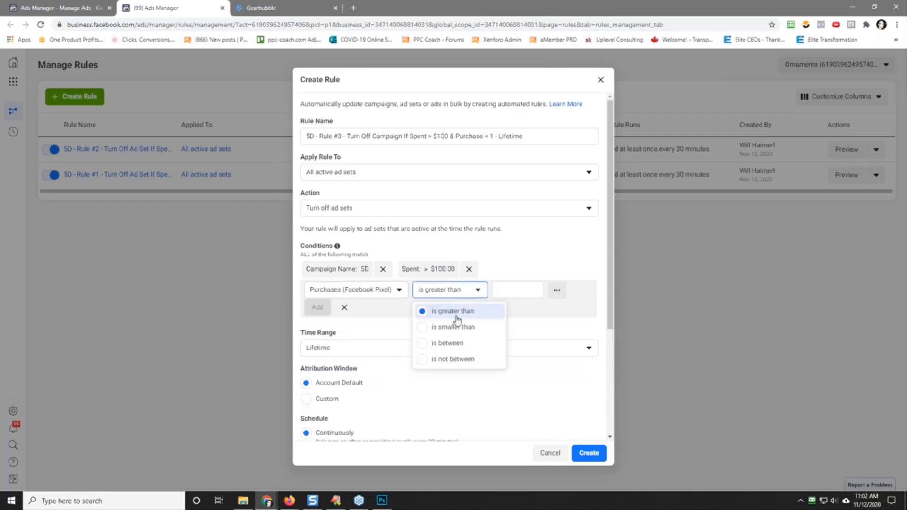
left_click(454, 328)
left_click(517, 292)
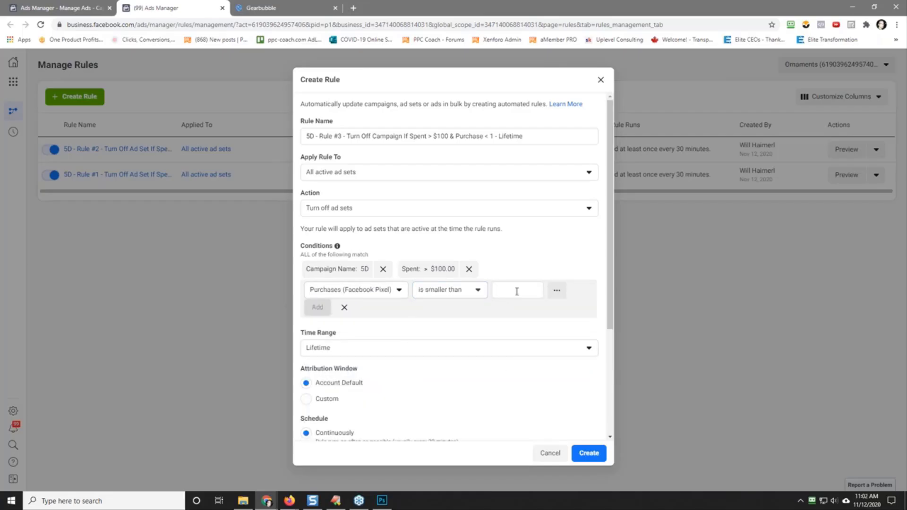
type("1")
key("Return")
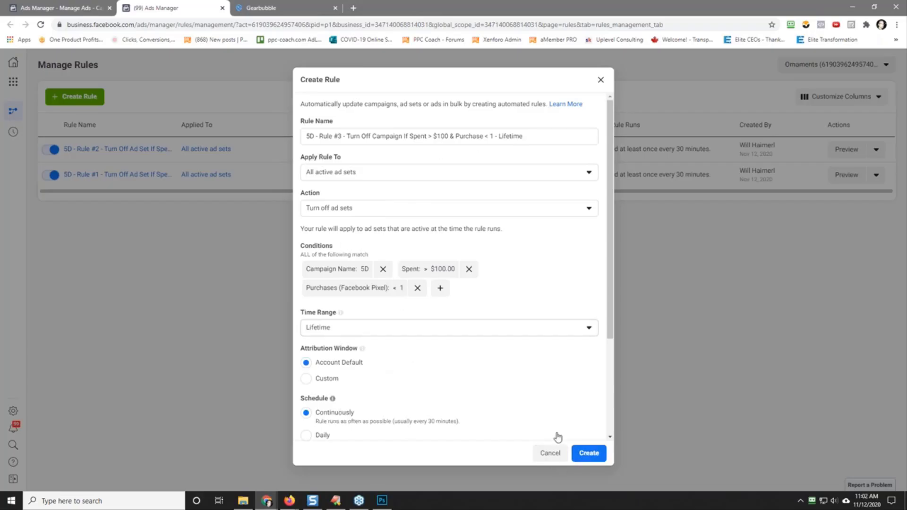
left_click(586, 454)
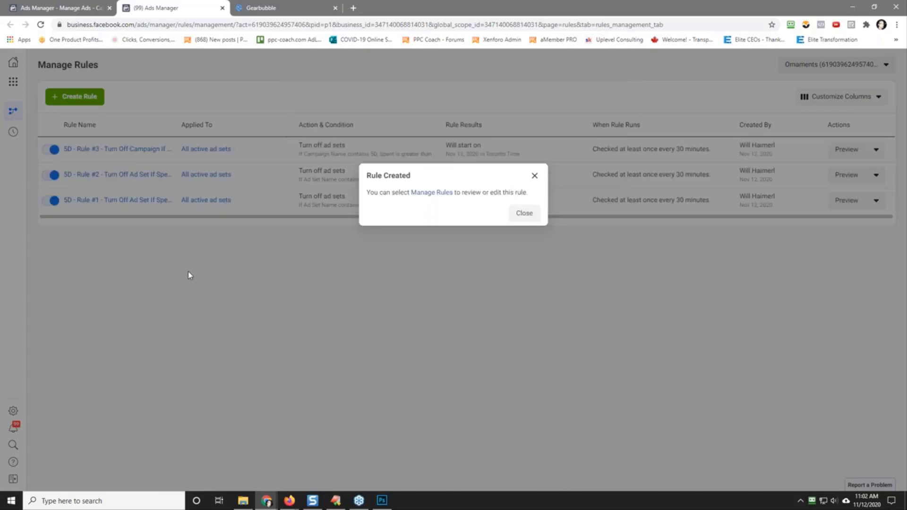
left_click(529, 214)
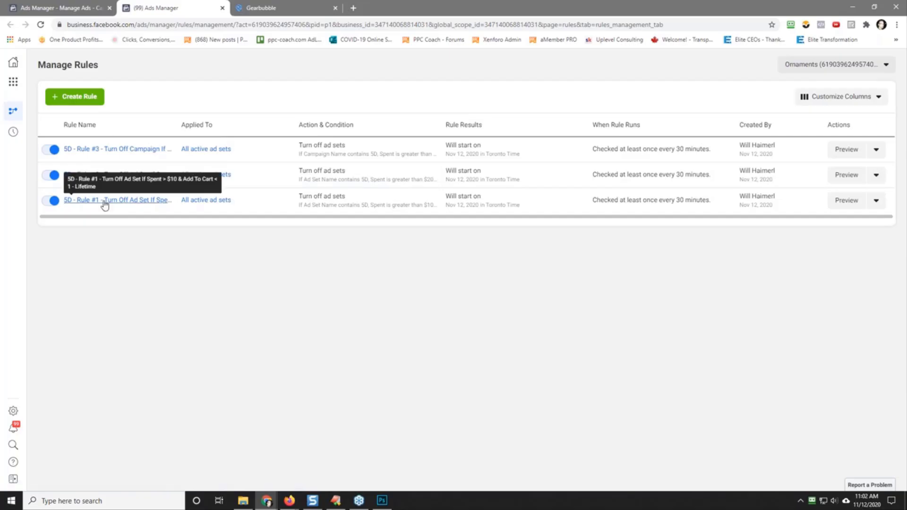
Step: Open the ad sets of the 001-01 My First Christmas campaign and check them against the full name of 5D - Rule #3
left_click(66, 13)
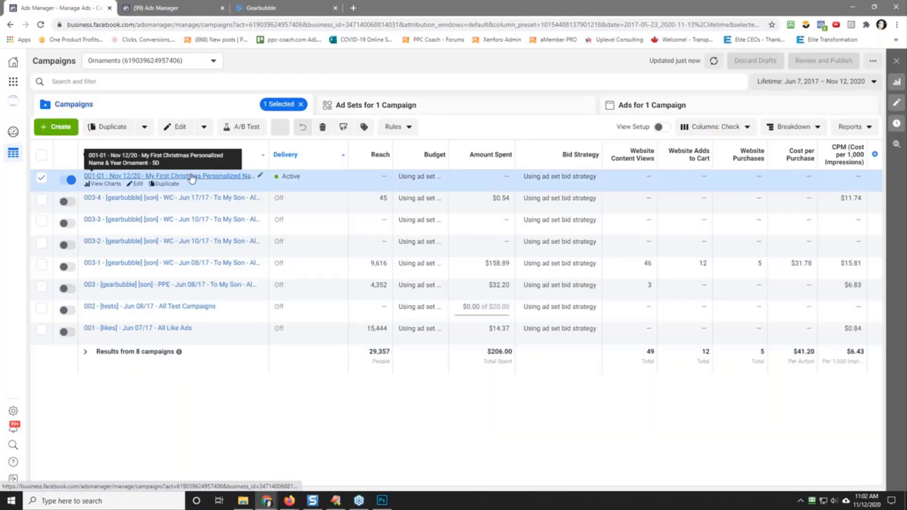
left_click(166, 176)
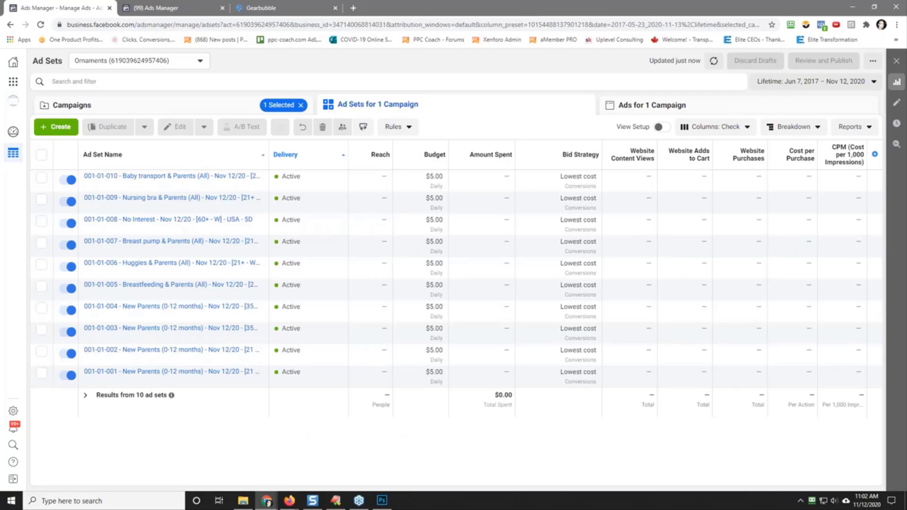
left_click(144, 8)
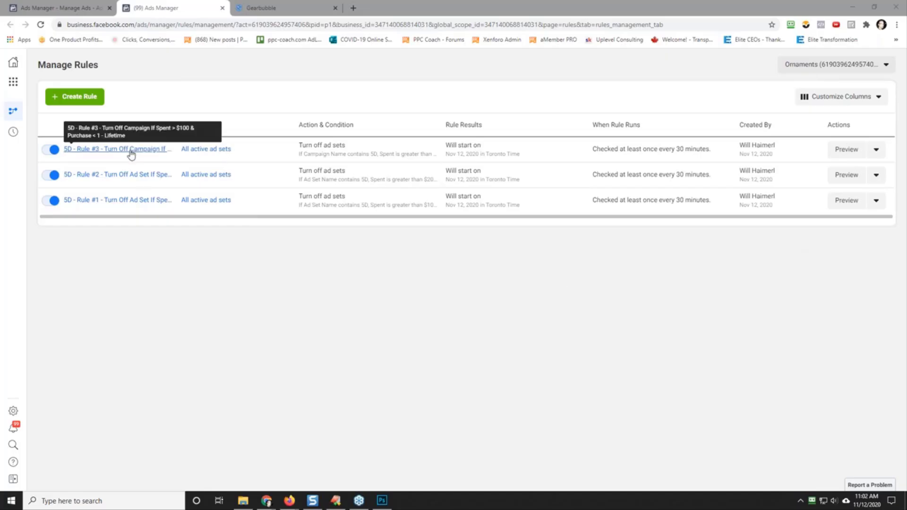
left_click(85, 9)
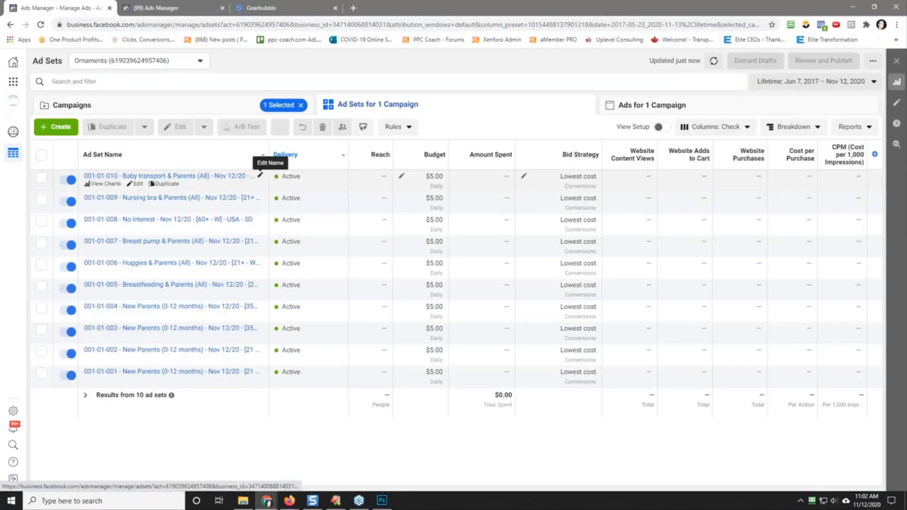
Step: Inspect the 001-01-010 Baby transport ad set's name and ad, and widen the Ad Set Name column to fit the full names
left_click(261, 176)
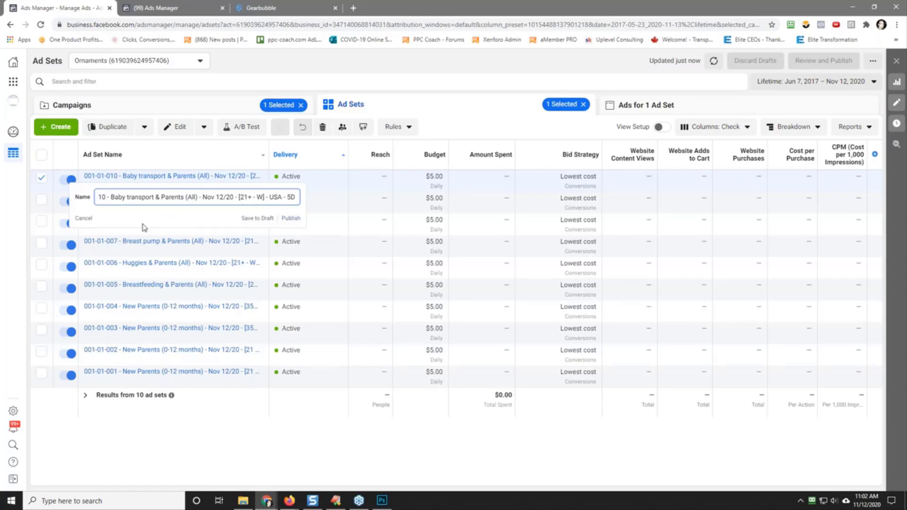
left_click(85, 219)
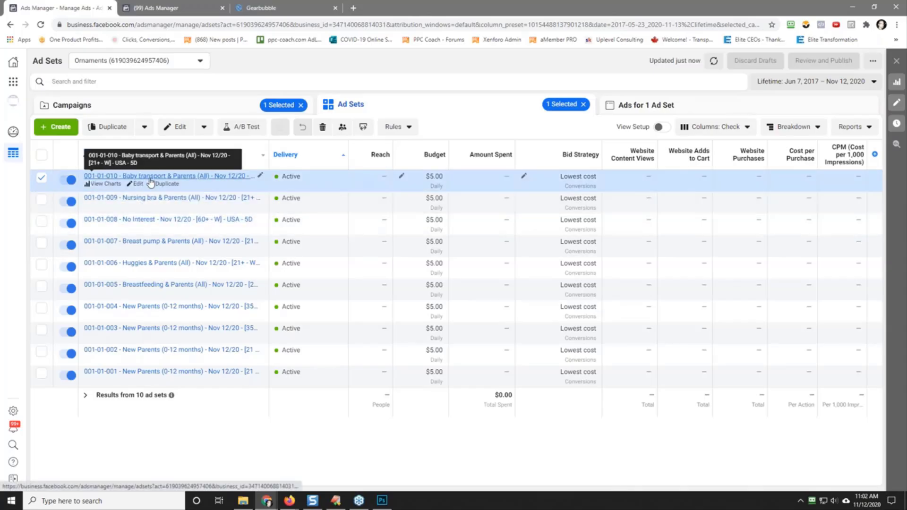
left_click(150, 180)
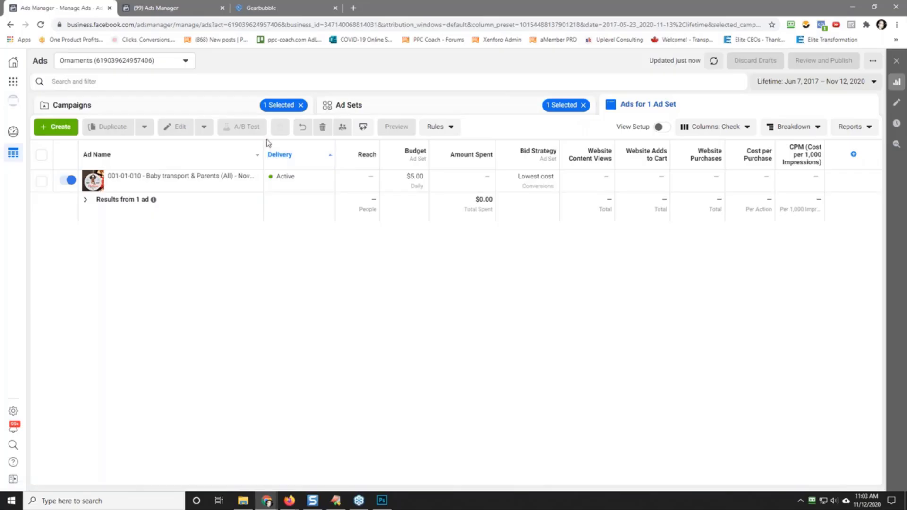
left_click(344, 106)
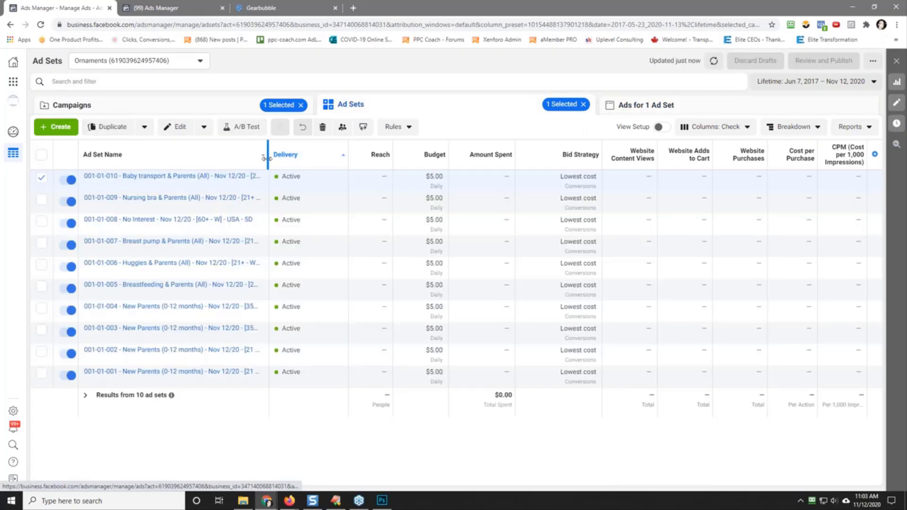
double_click(267, 158)
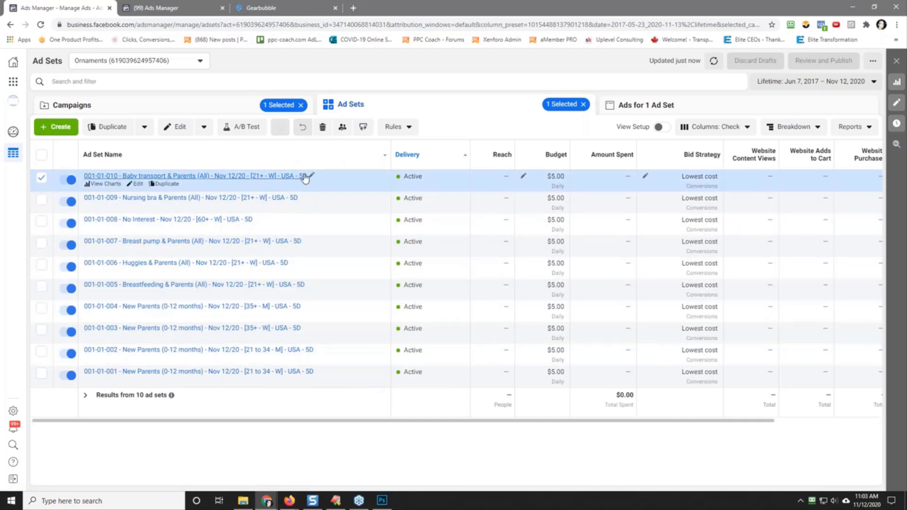
Step: Compare the 5D suffix in the ad set names with the three 5D rules on the Manage Rules page
left_click(166, 8)
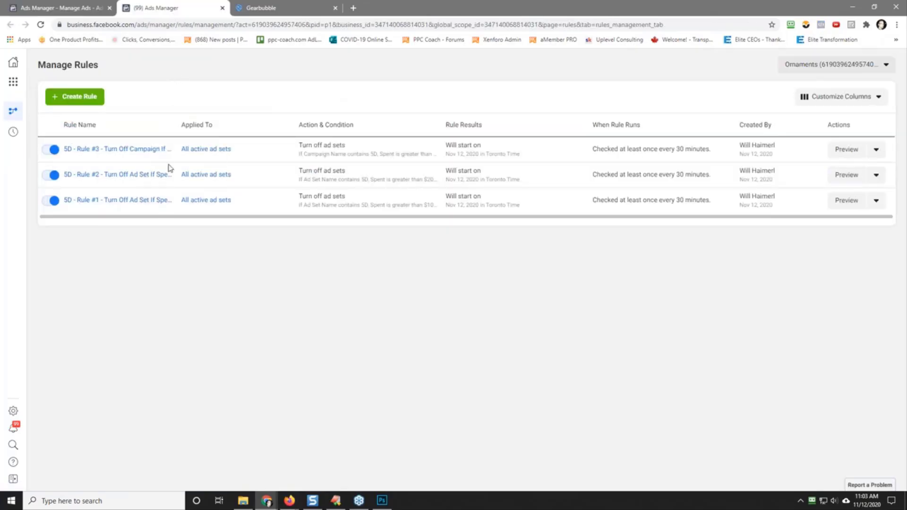
left_click(83, 7)
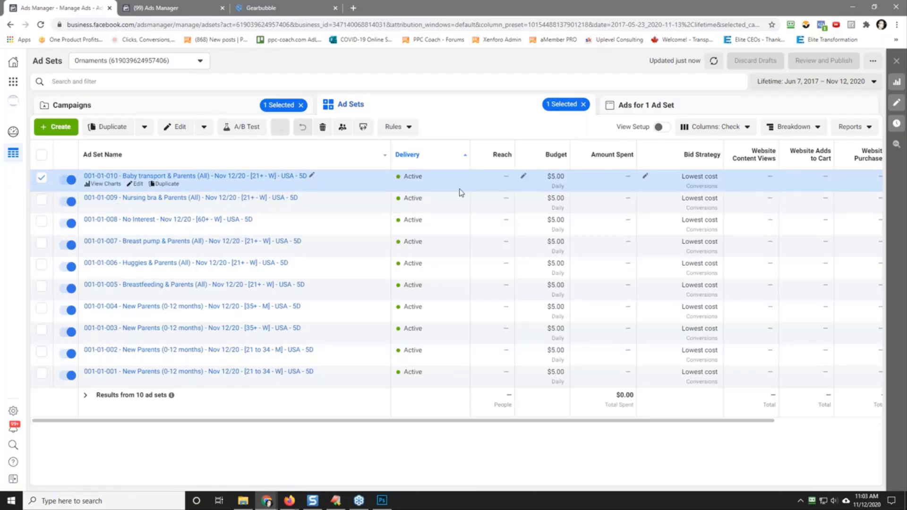
left_click(163, 7)
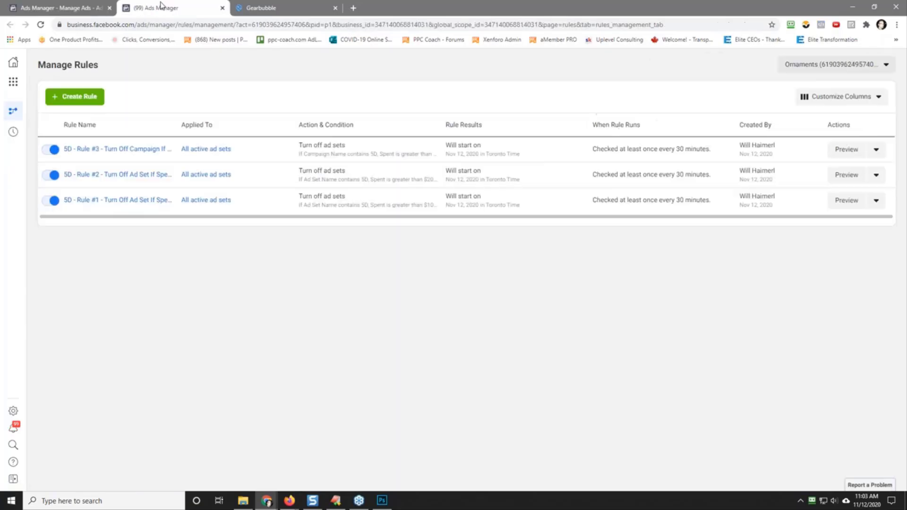
left_click(98, 12)
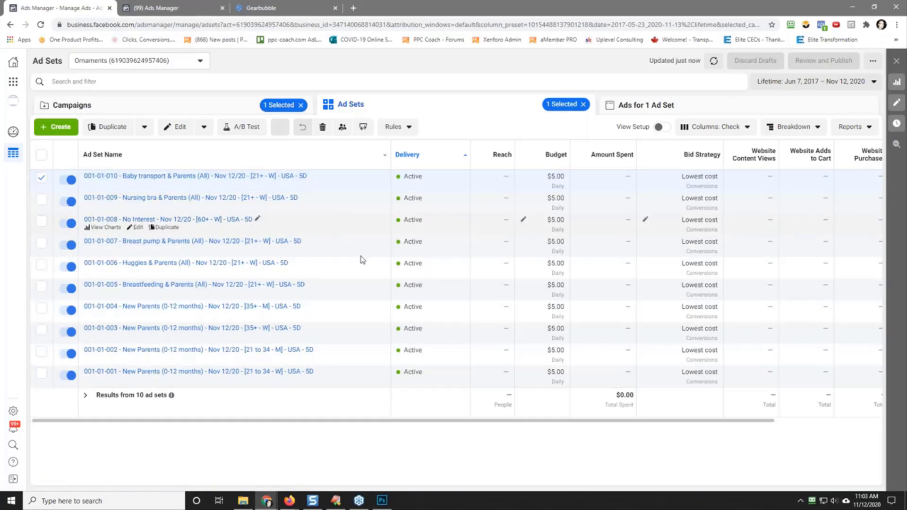
left_click(171, 6)
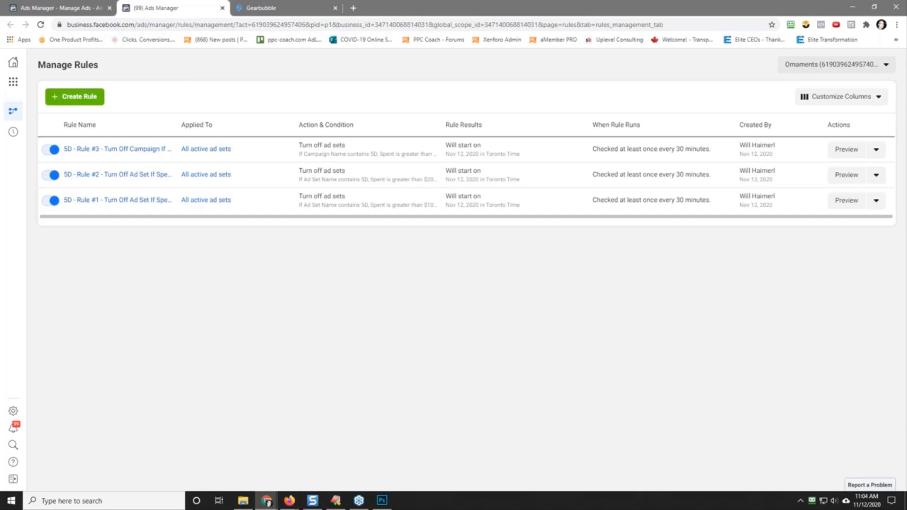
left_click(66, 6)
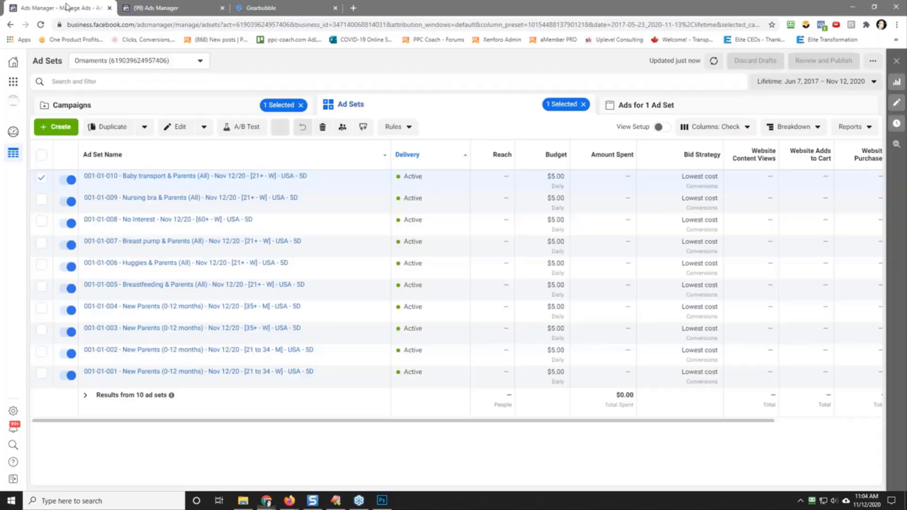
Step: Deselect the 001-01-010 Baby transport ad set and narrow the Ad Set Name column so the performance columns fit
left_click(41, 181)
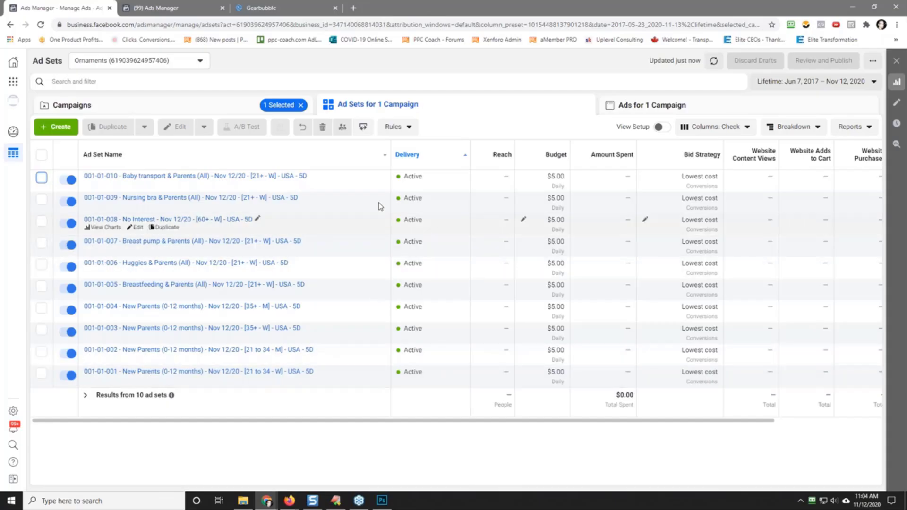
left_click_drag(390, 156, 308, 156)
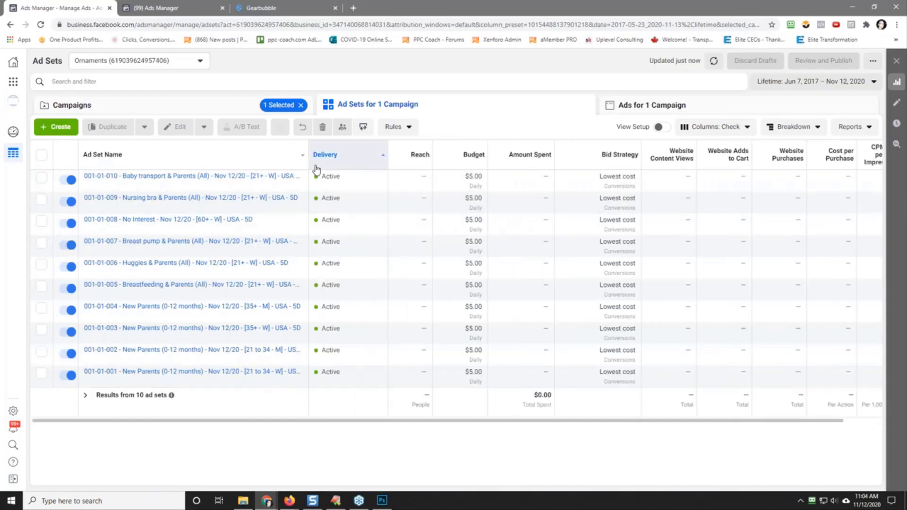
left_click_drag(306, 163, 267, 164)
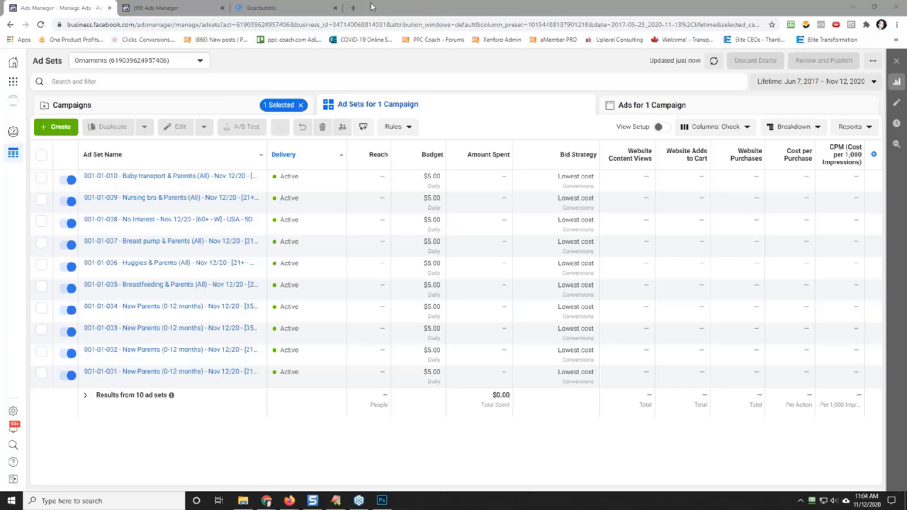
Step: Switch to Gearbubble and view the sales page of the My First Christmas Personalized Name & Year Ornament
left_click(277, 8)
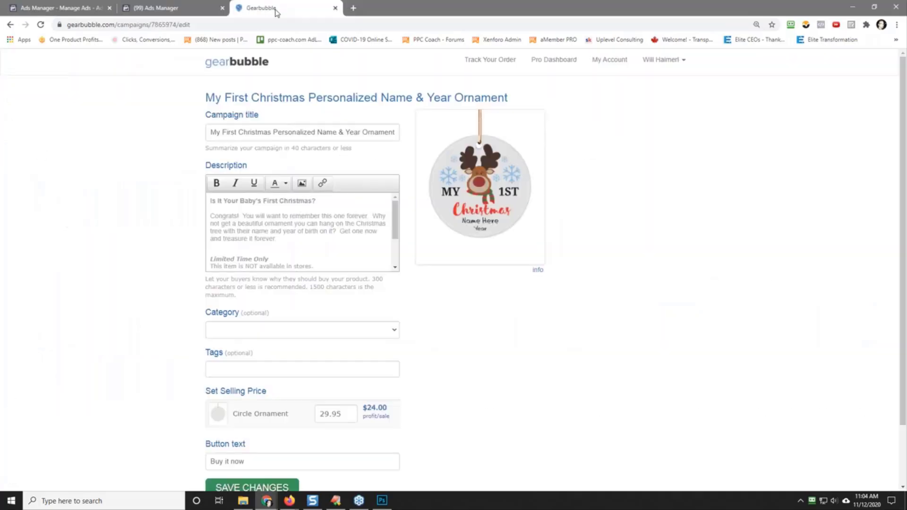
left_click(279, 98)
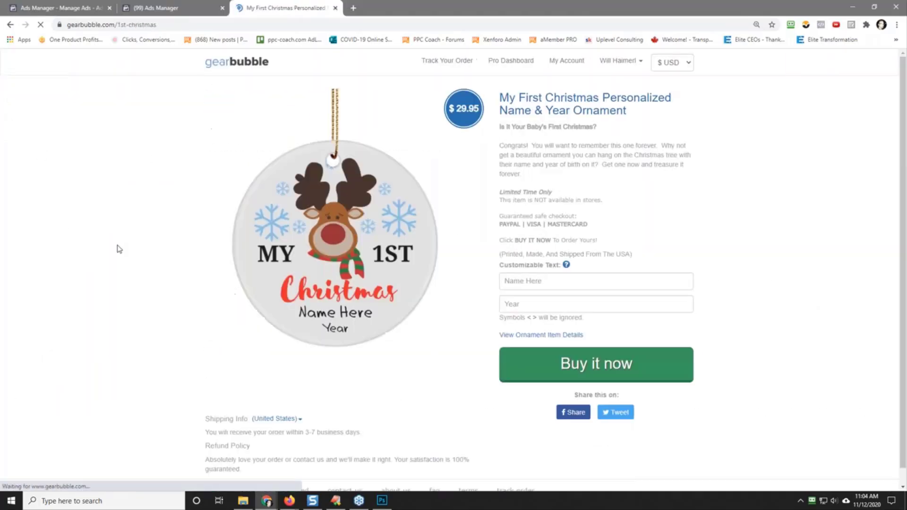
left_click(156, 4)
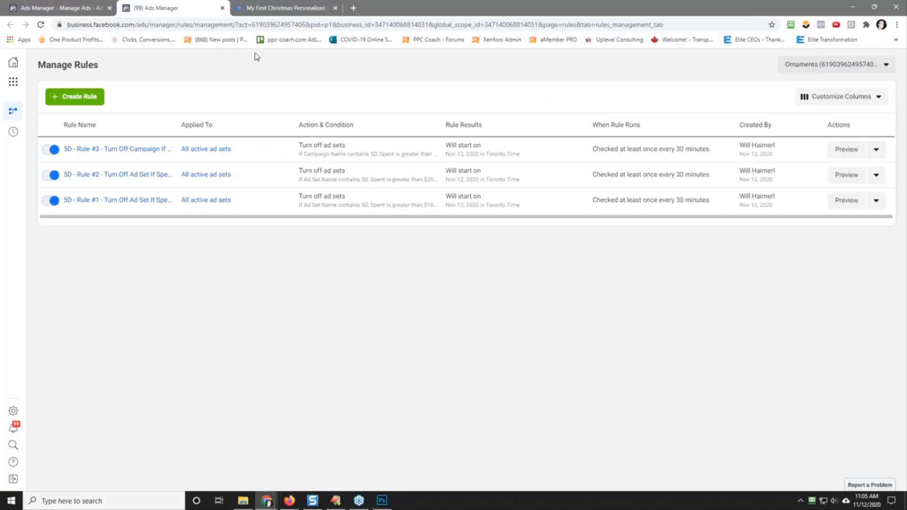
left_click(90, 7)
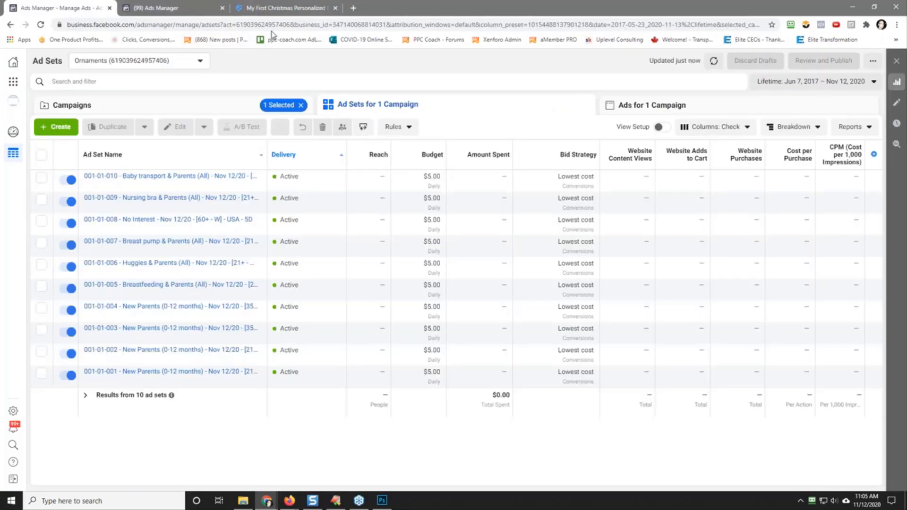
left_click(268, 6)
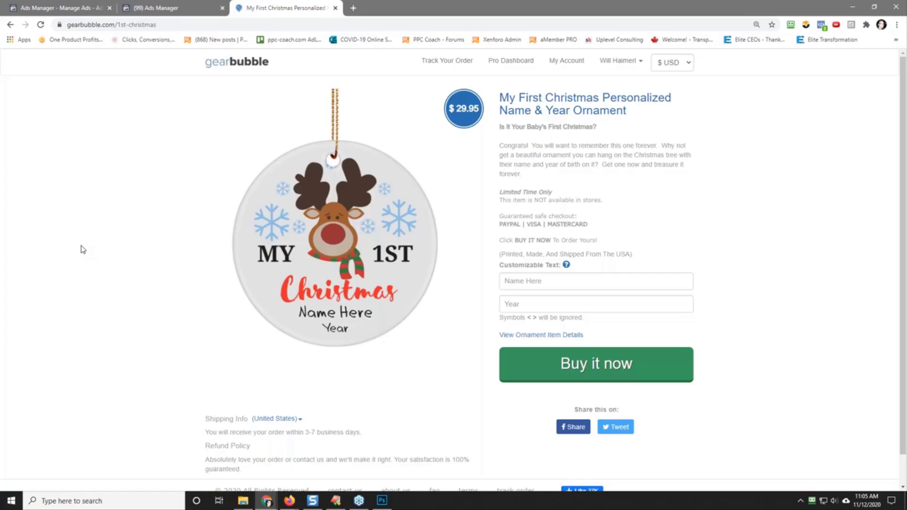
Step: Review the 5D rules and the ornament's sales page again, and reopen the 001-01 campaign's ad sets from the campaign list
left_click(172, 7)
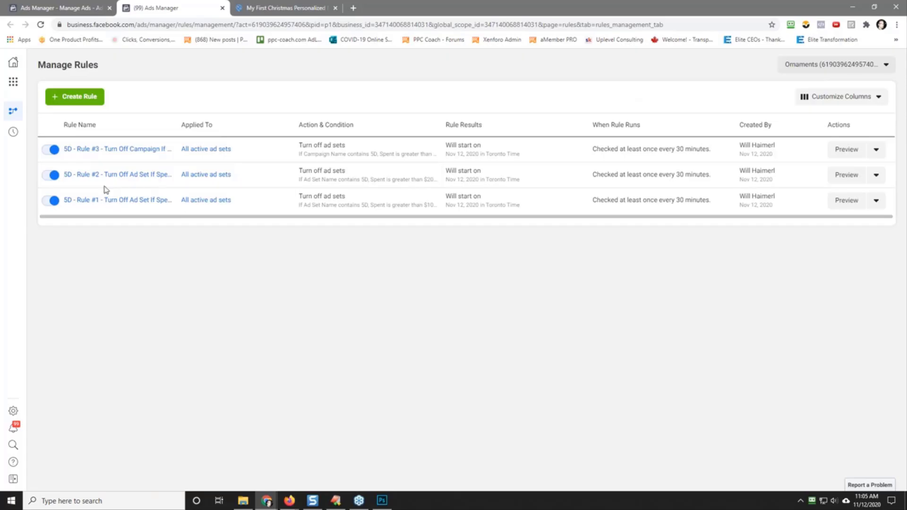
left_click(187, 176)
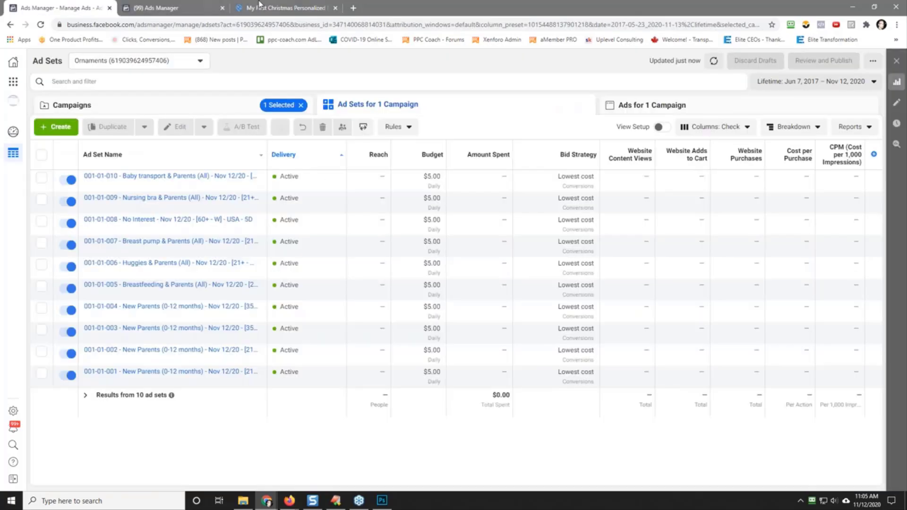
left_click(265, 5)
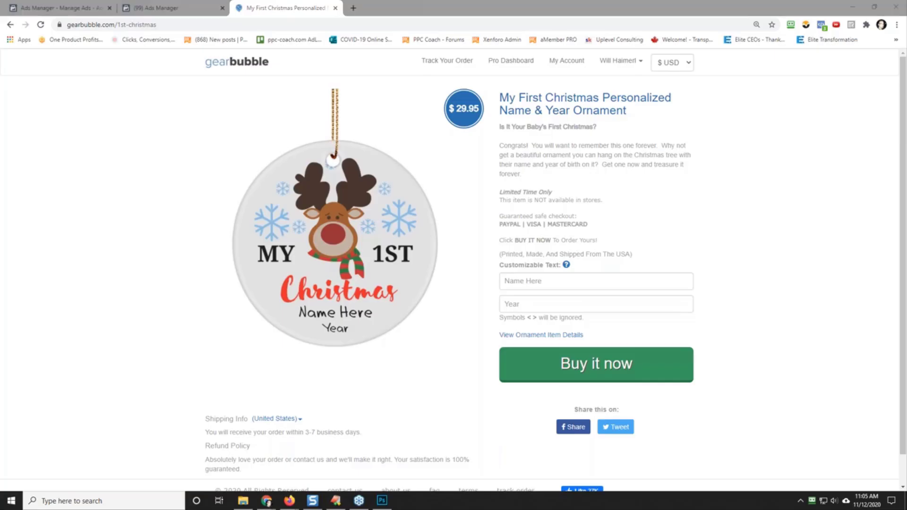
left_click(57, 8)
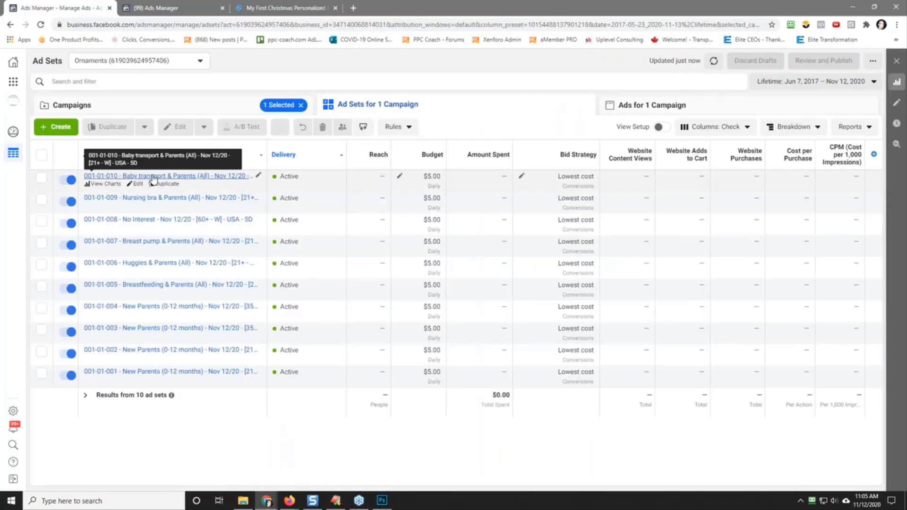
left_click(131, 111)
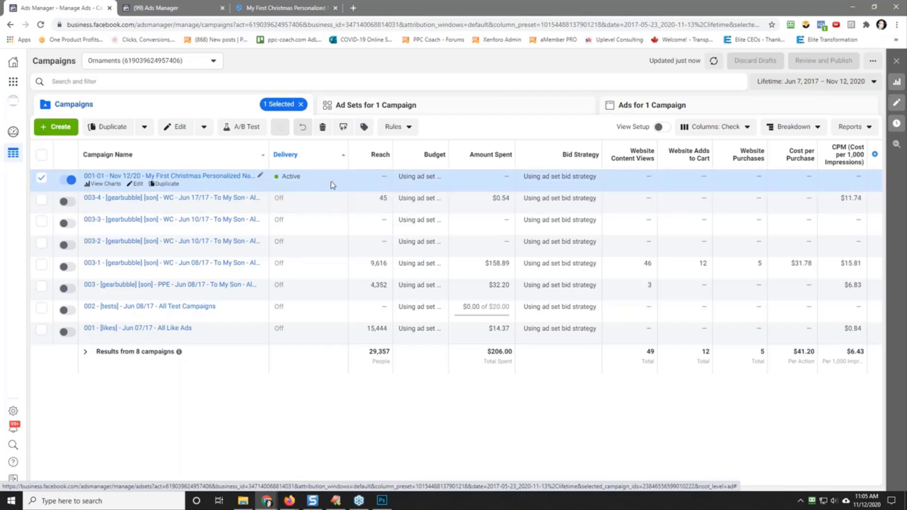
left_click(187, 178)
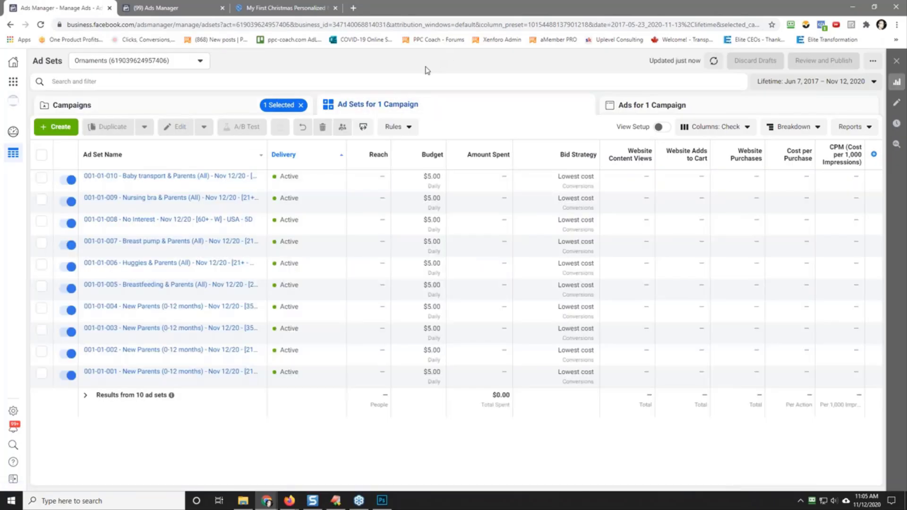